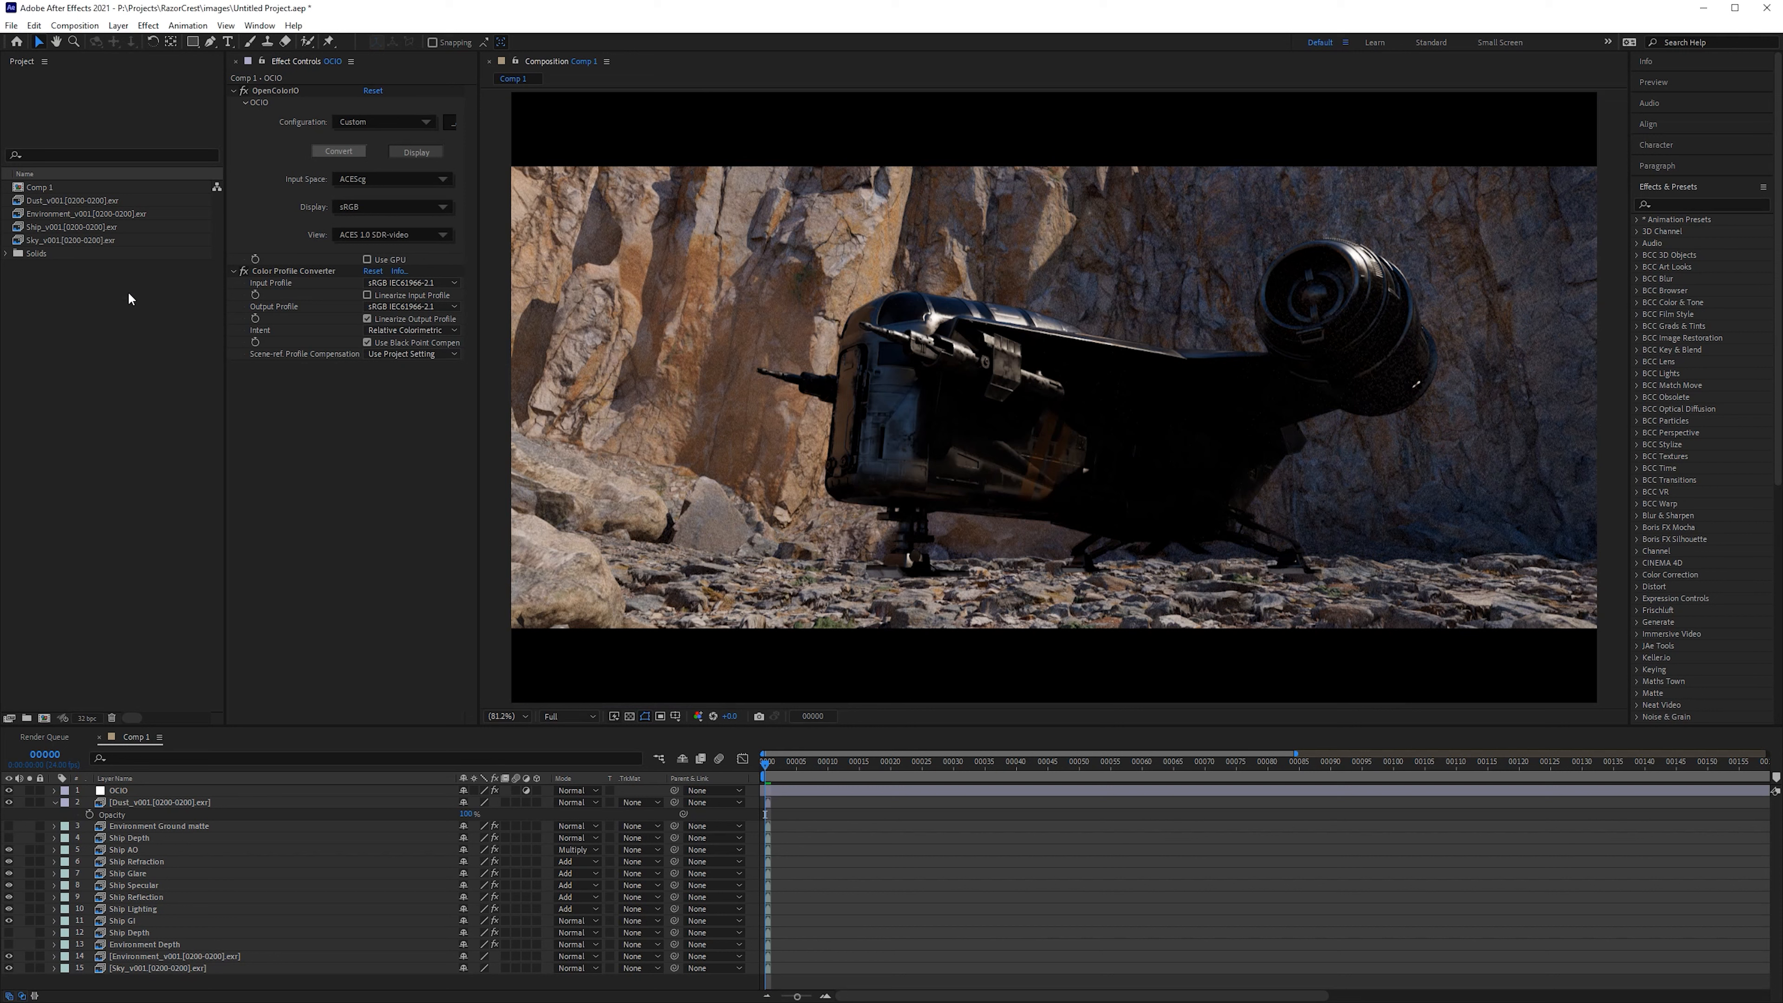
Step: Reload the Dust, Environment, Ship and Sky footage so their full rendered frame ranges are used
{"action": "left_click_drag", "start_coordinate": [129, 292], "coordinate": [71, 205]}
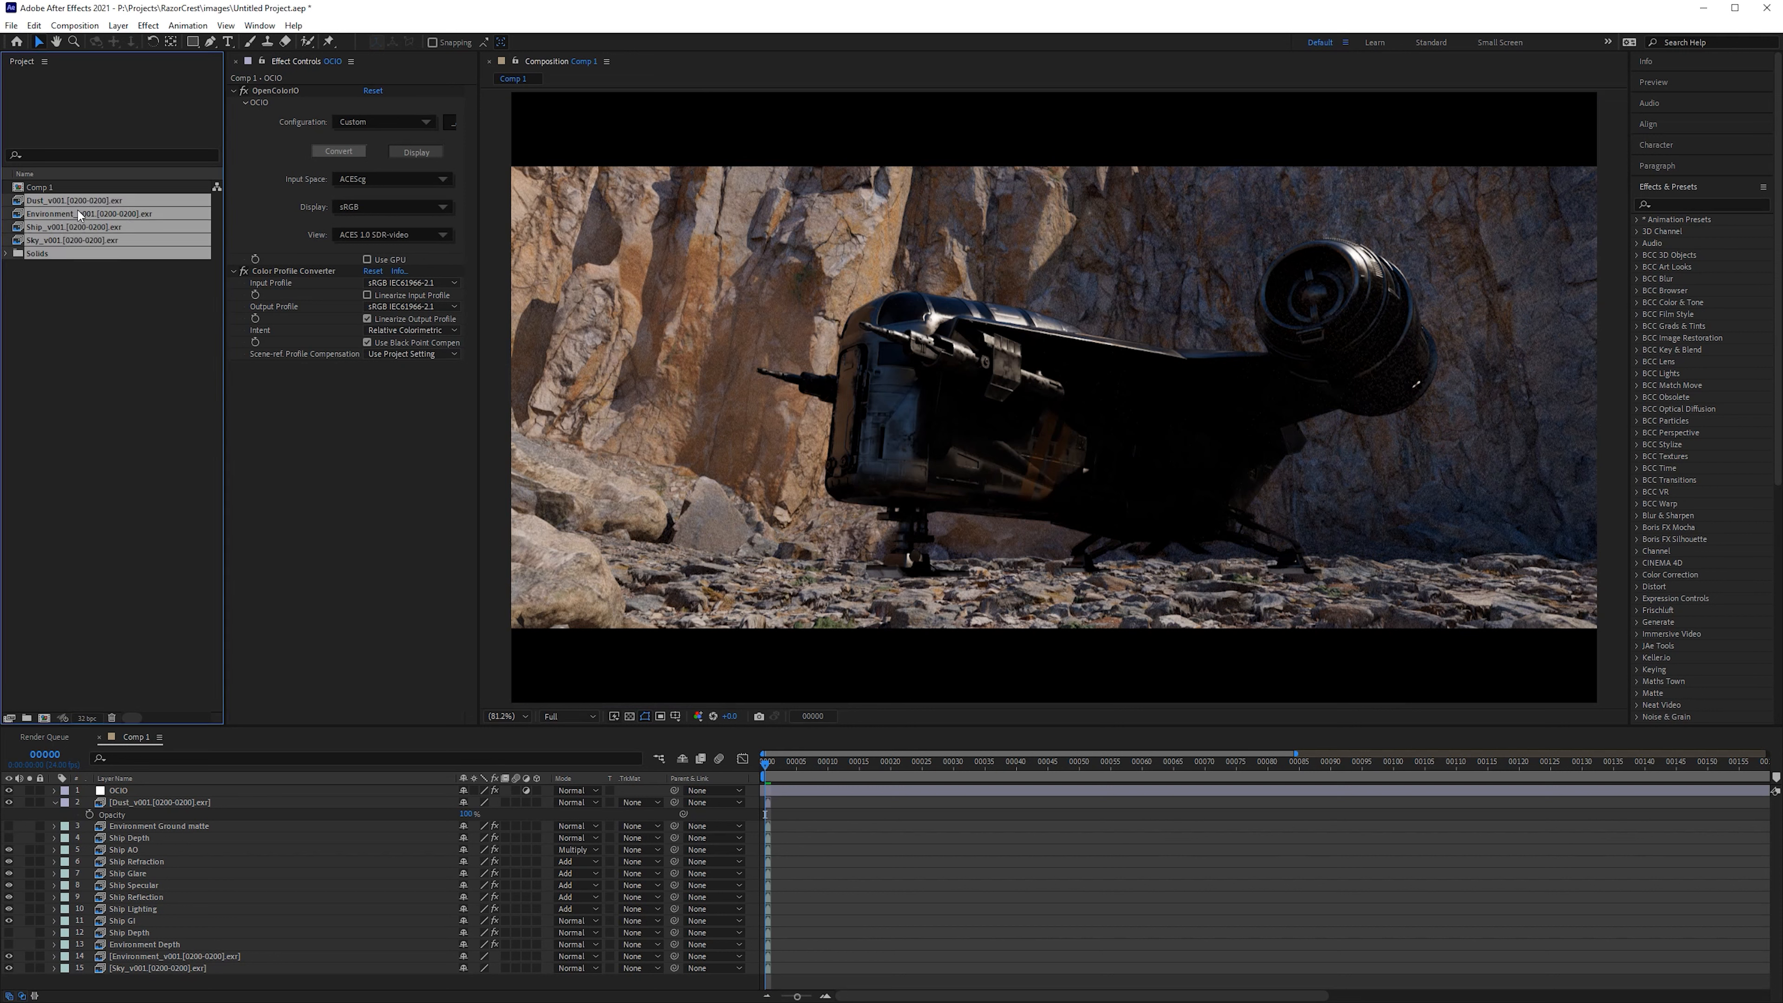
{"action": "right_click", "coordinate": [78, 211]}
{"action": "left_click", "coordinate": [144, 342]}
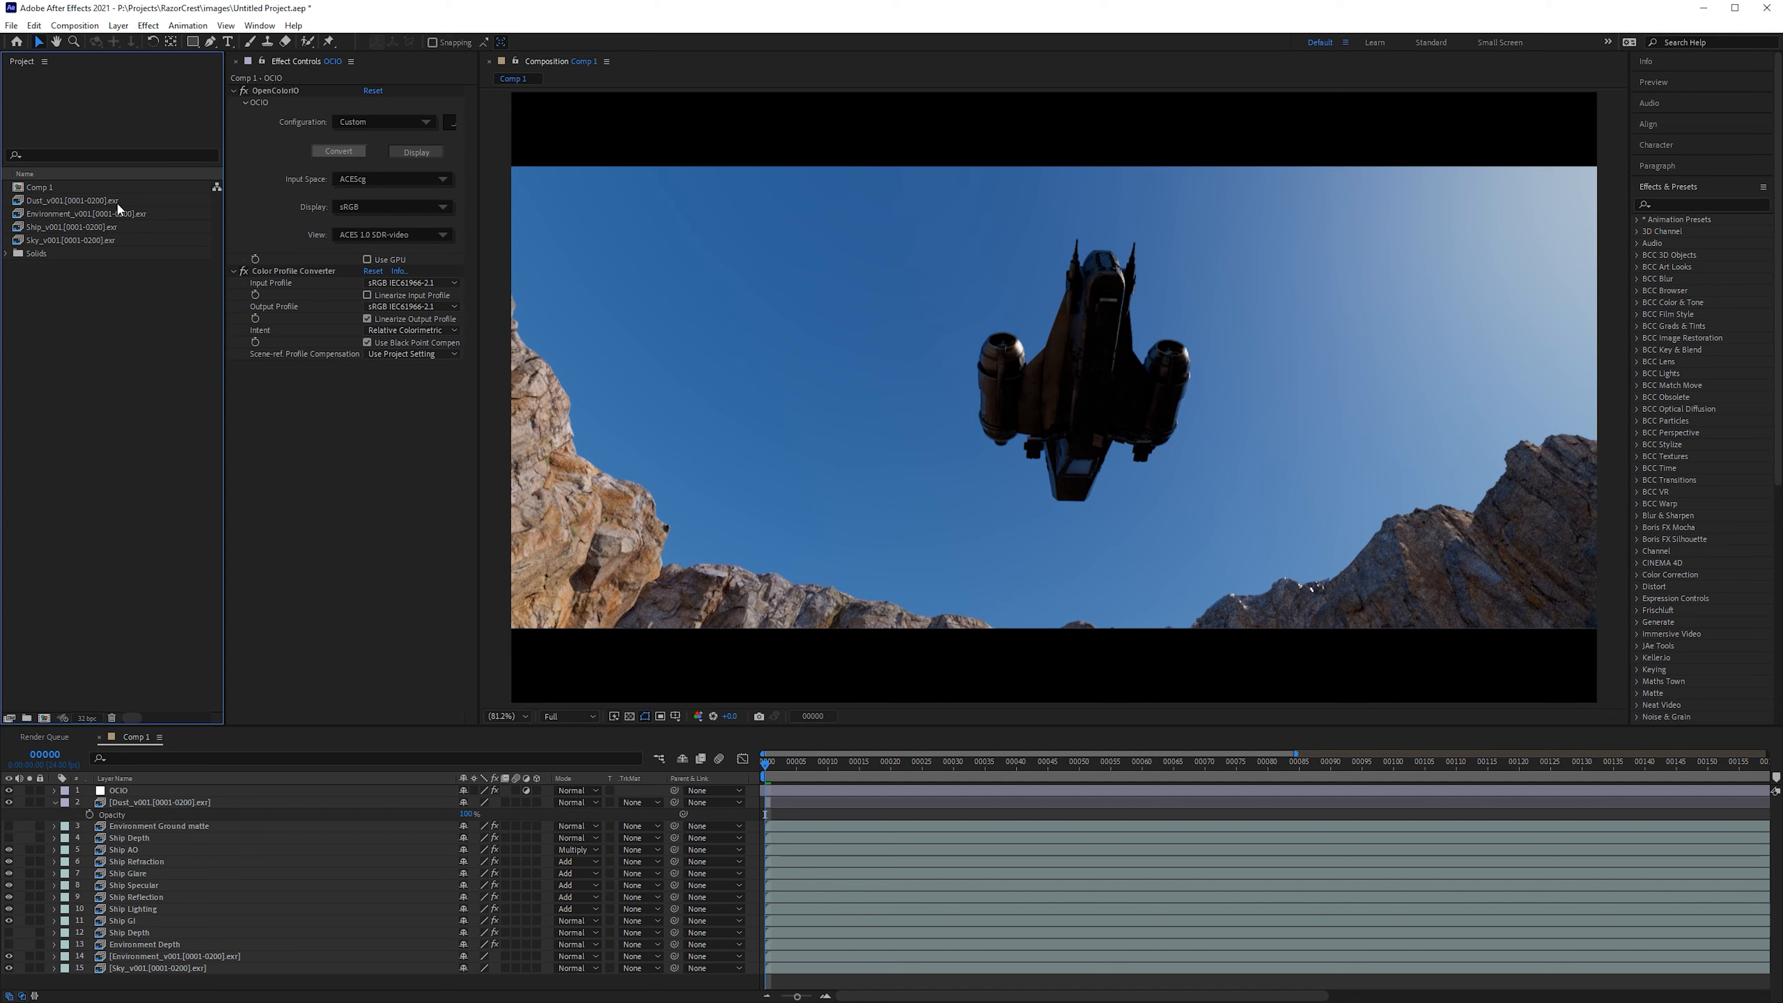
Step: Replace the Dust footage with the EXR sequence from the v001 Dust folder, importing it as a sequence
{"action": "left_click", "coordinate": [77, 200]}
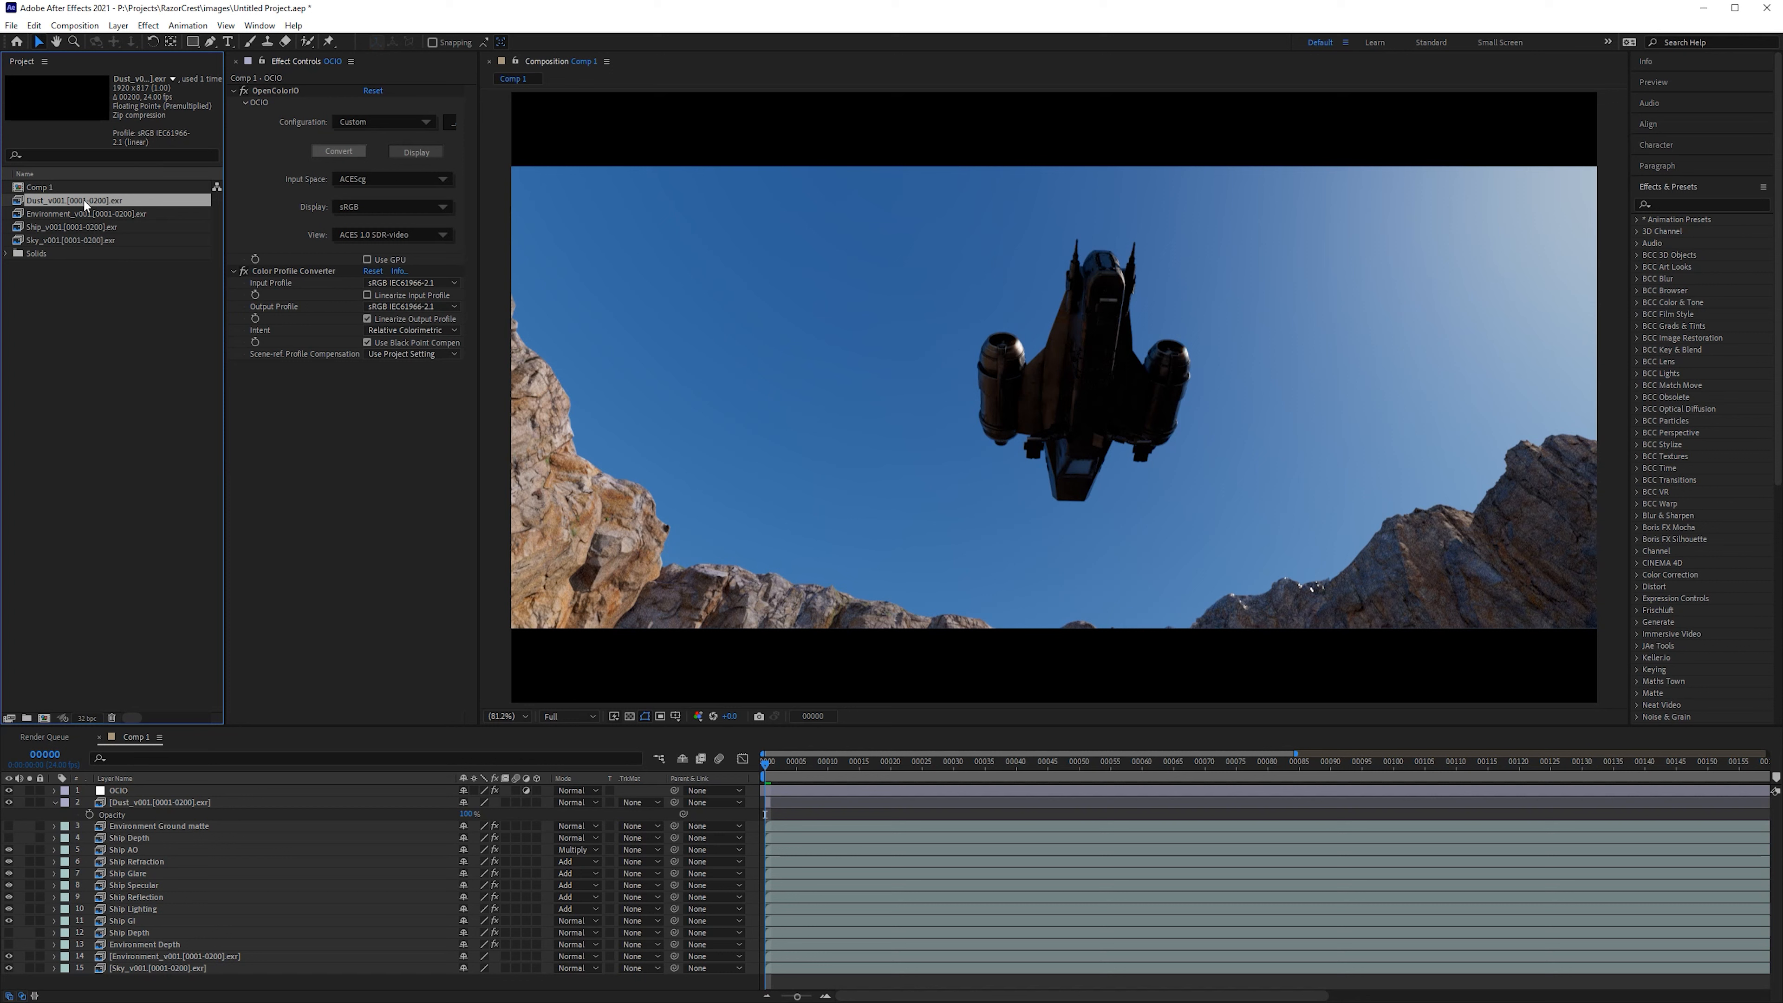
{"action": "right_click", "coordinate": [84, 199]}
{"action": "mouse_move", "coordinate": [190, 321]}
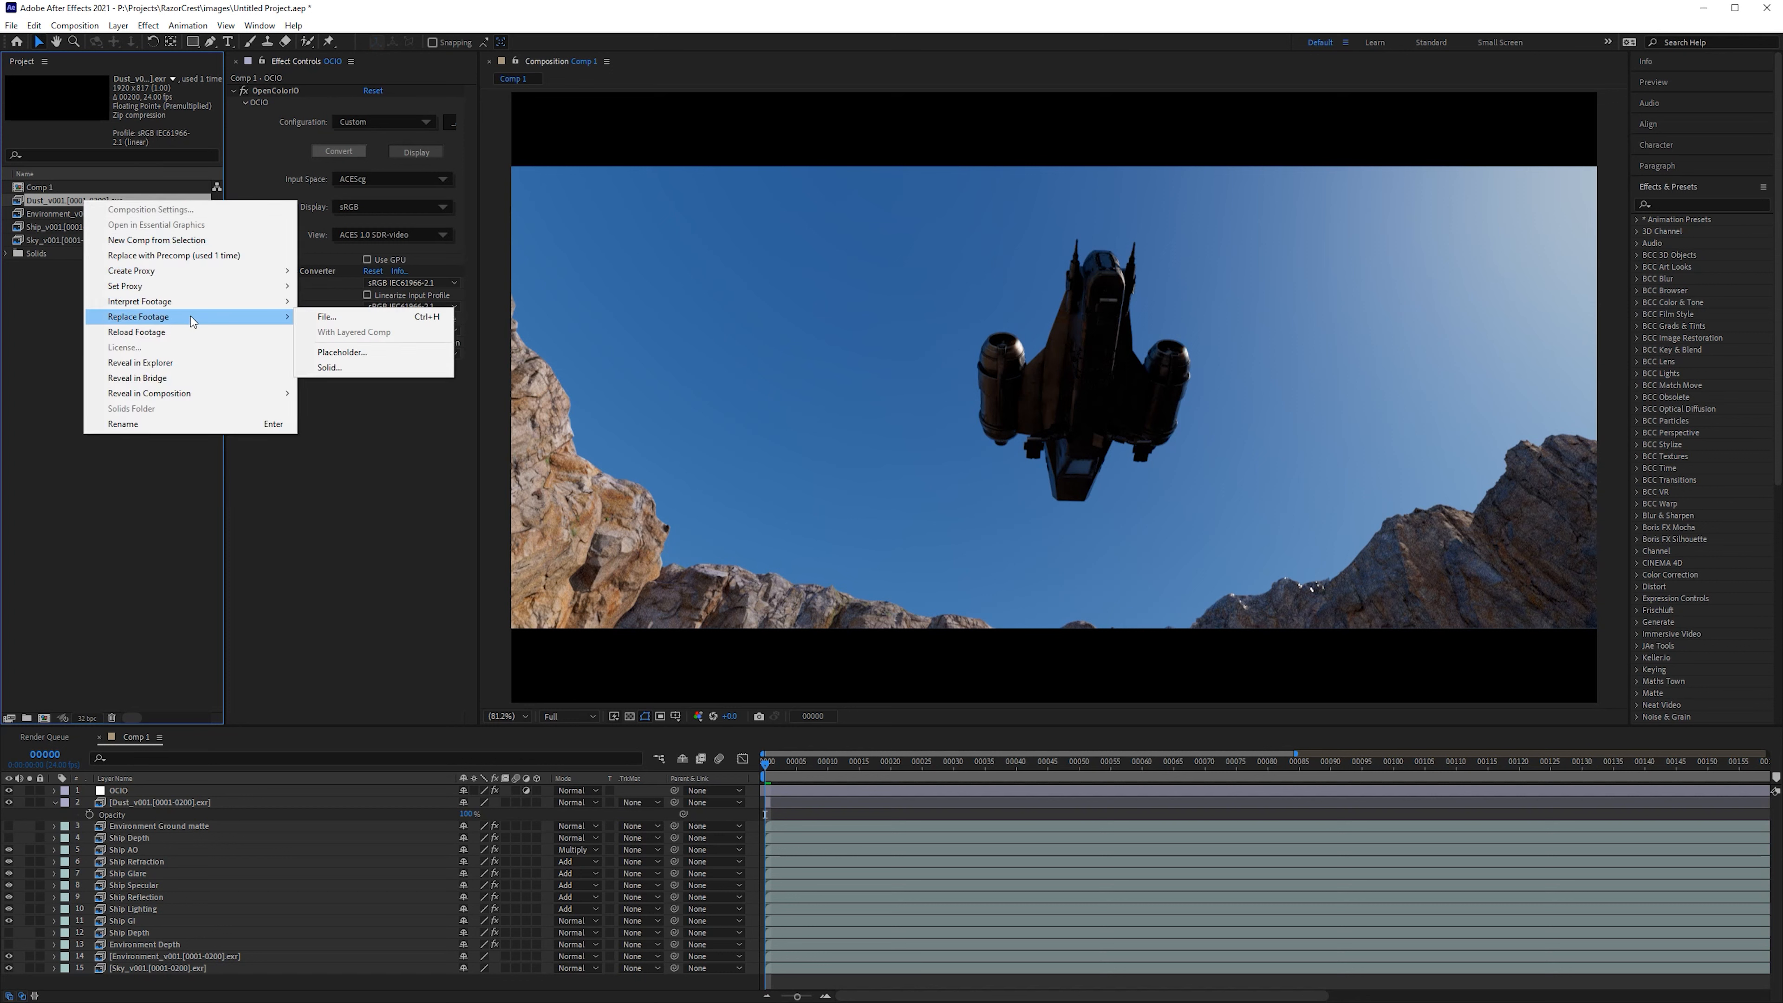
{"action": "left_click", "coordinate": [364, 318]}
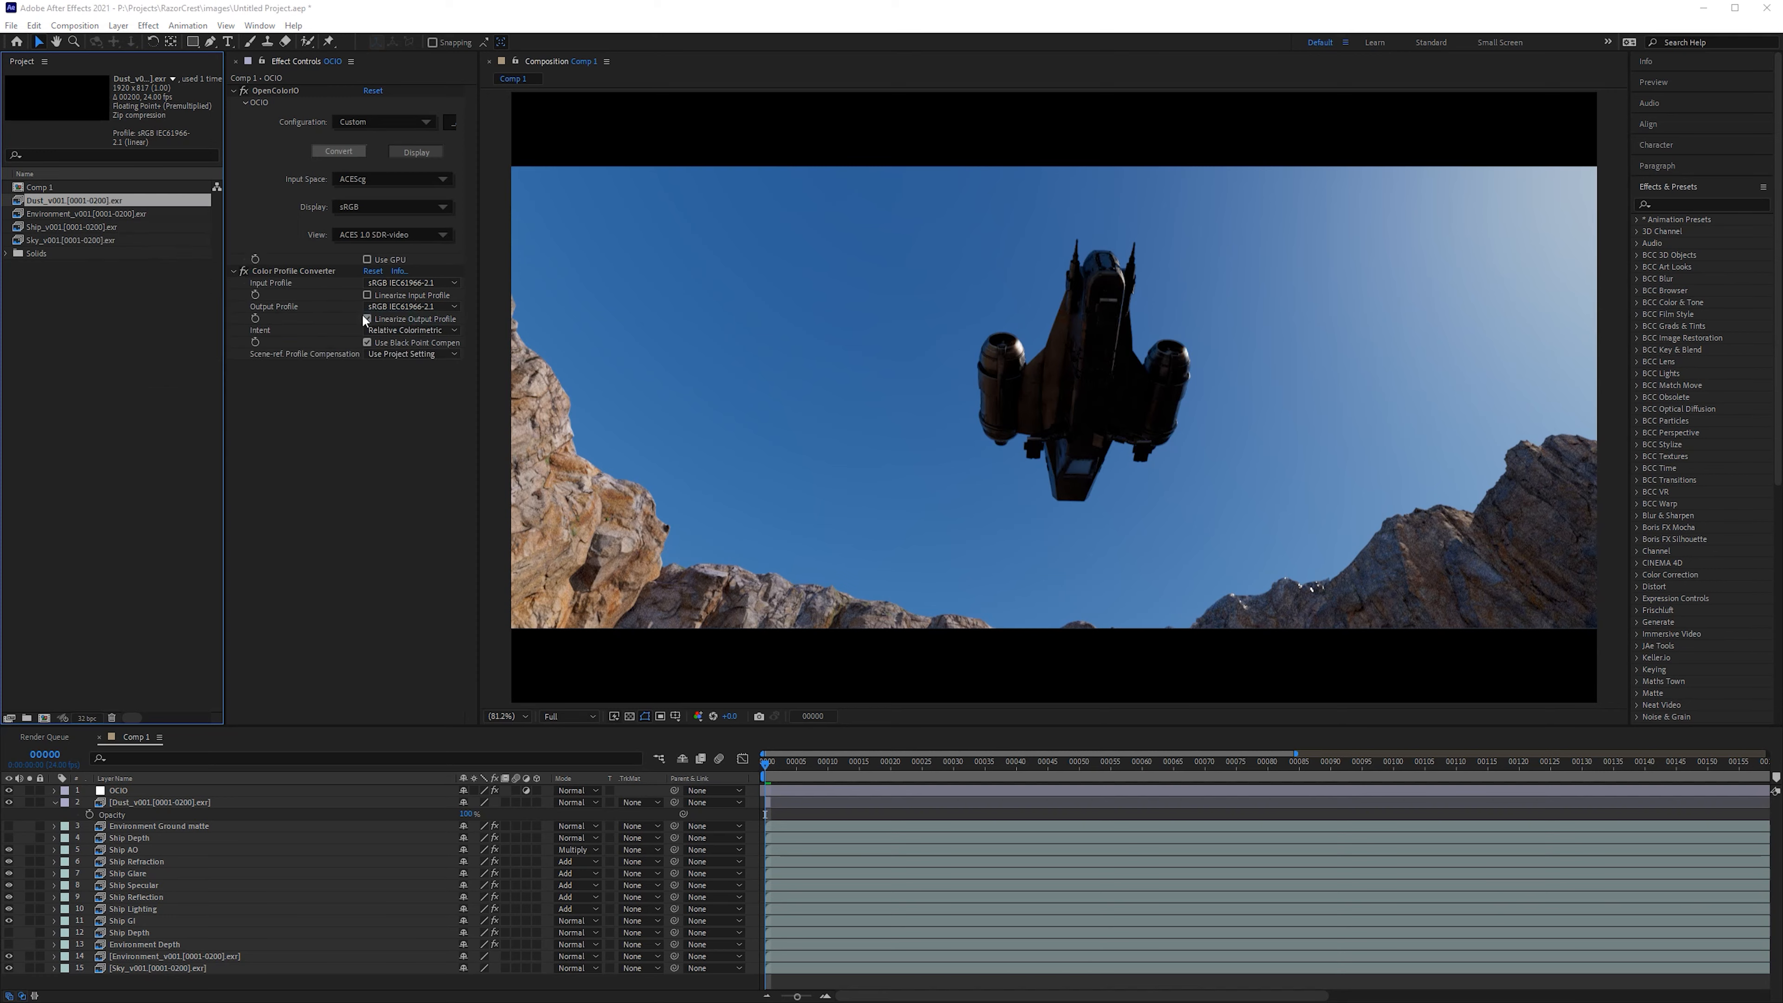
{"action": "double_click", "coordinate": [242, 135]}
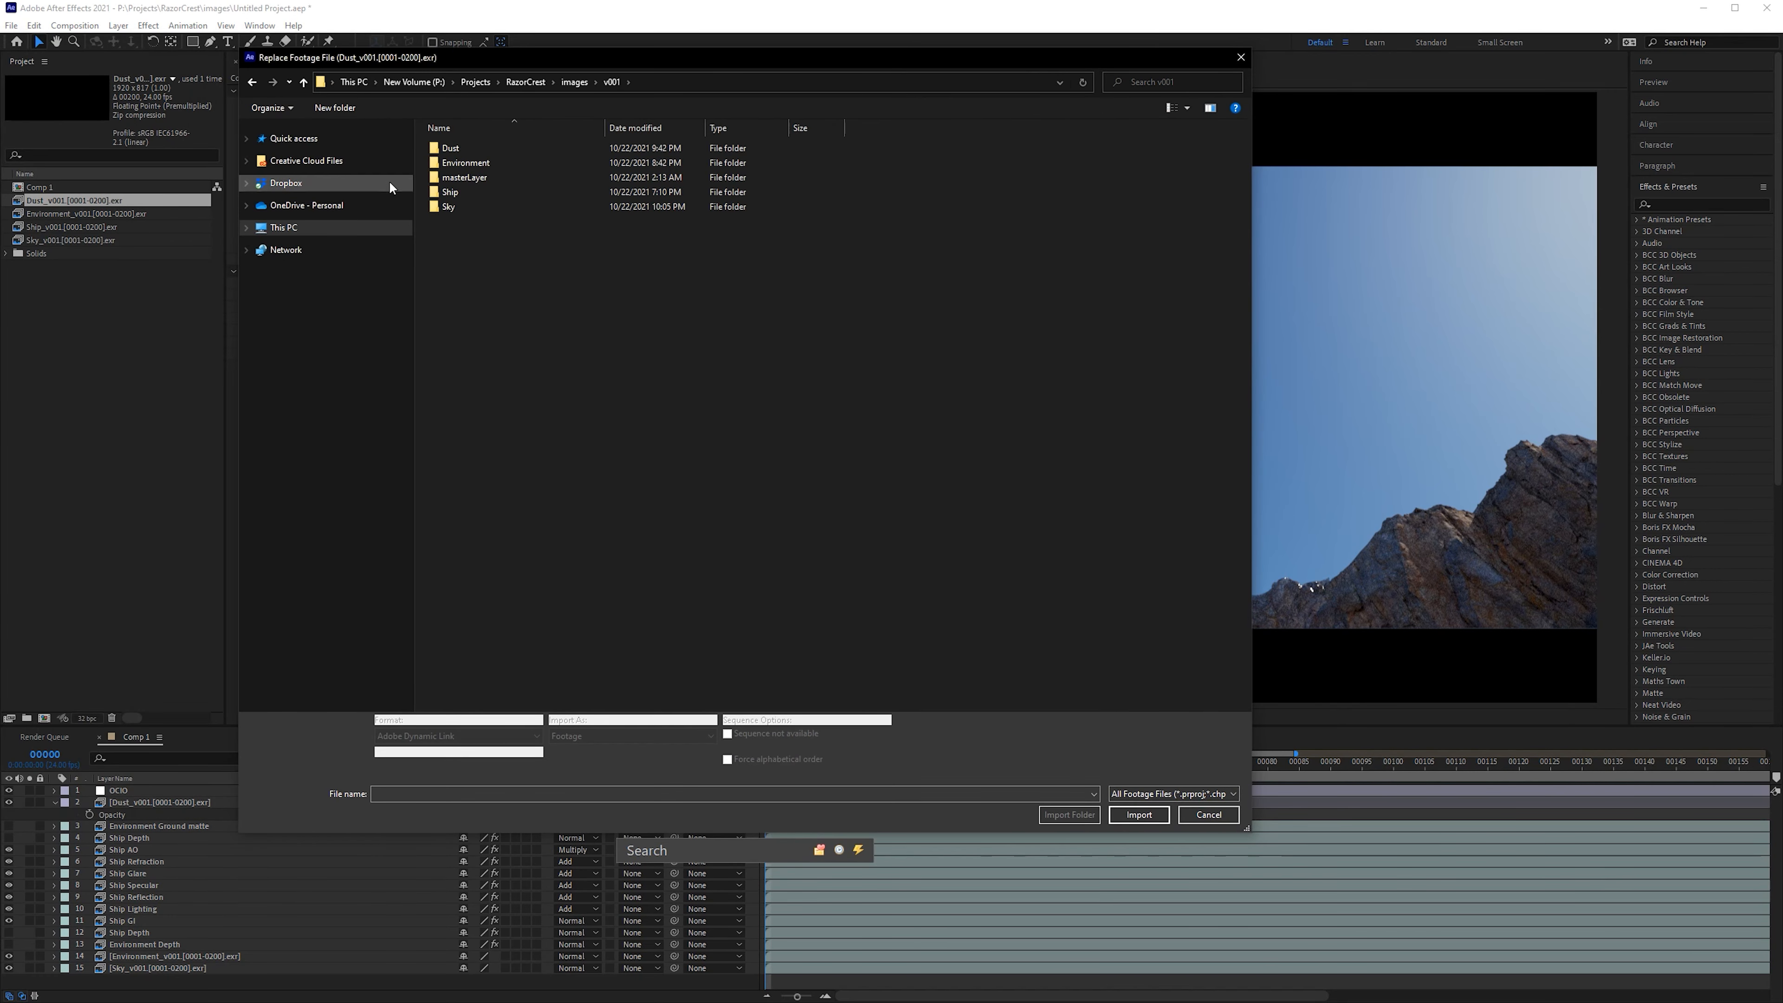
{"action": "double_click", "coordinate": [462, 148]}
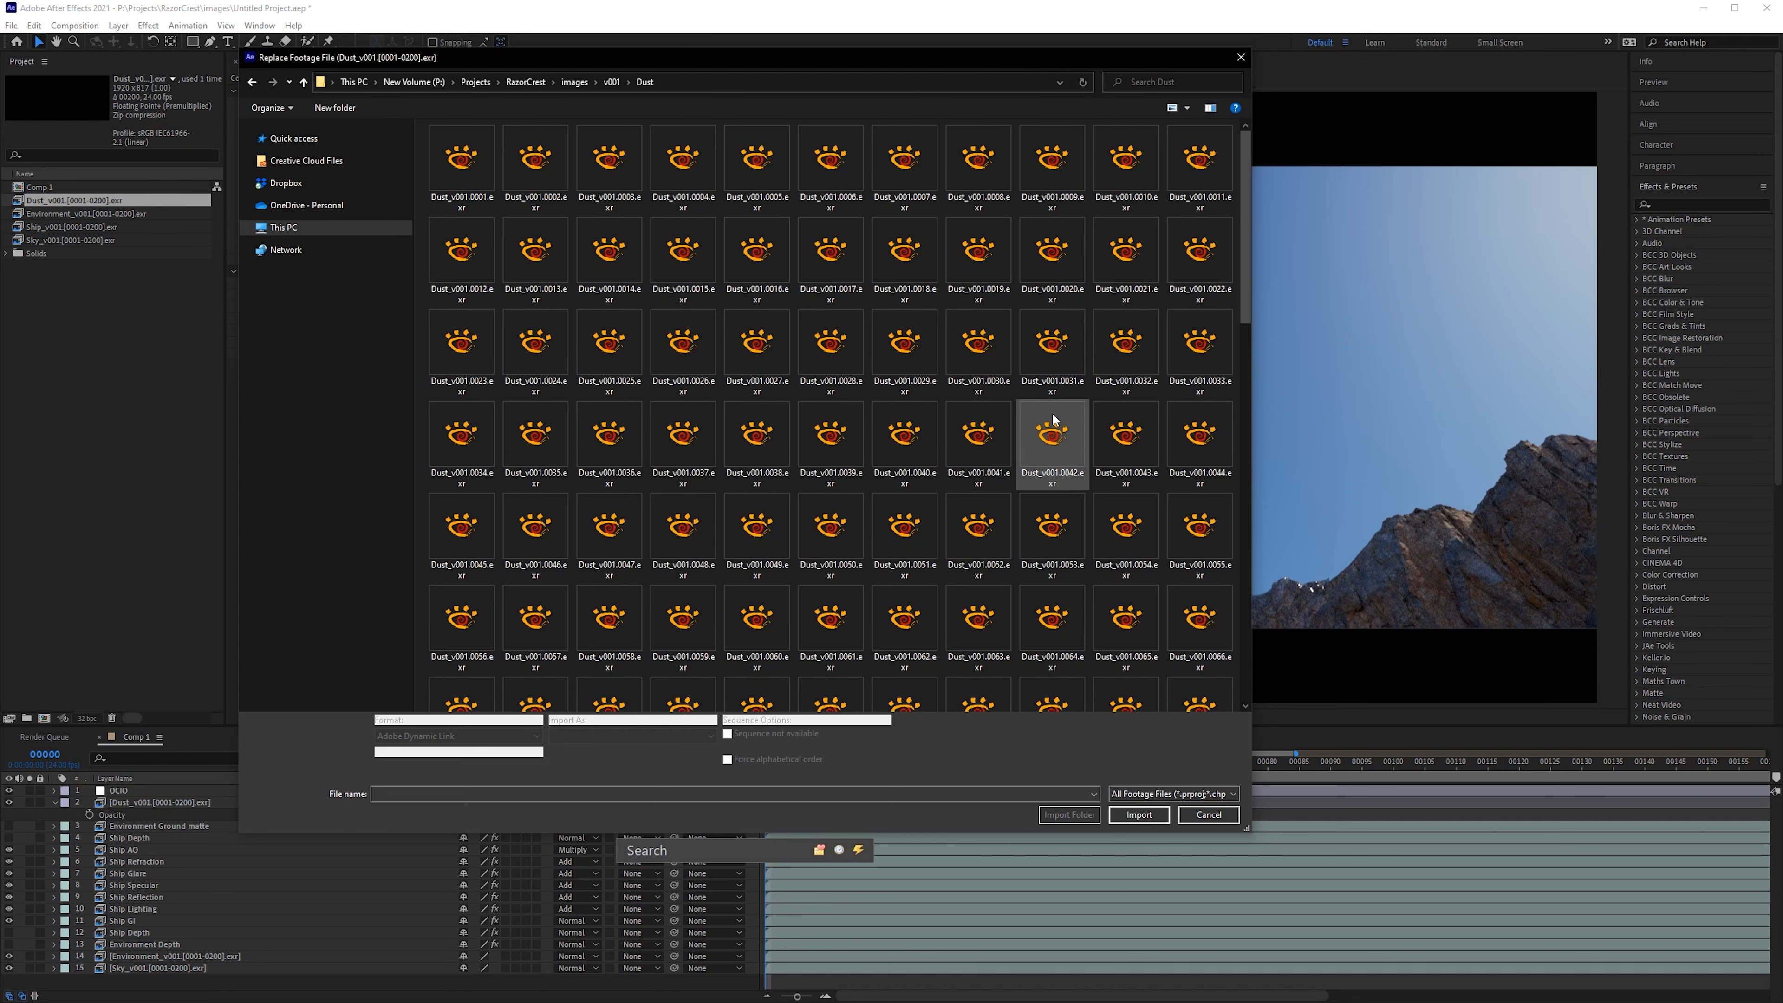
{"action": "left_click", "coordinate": [919, 362]}
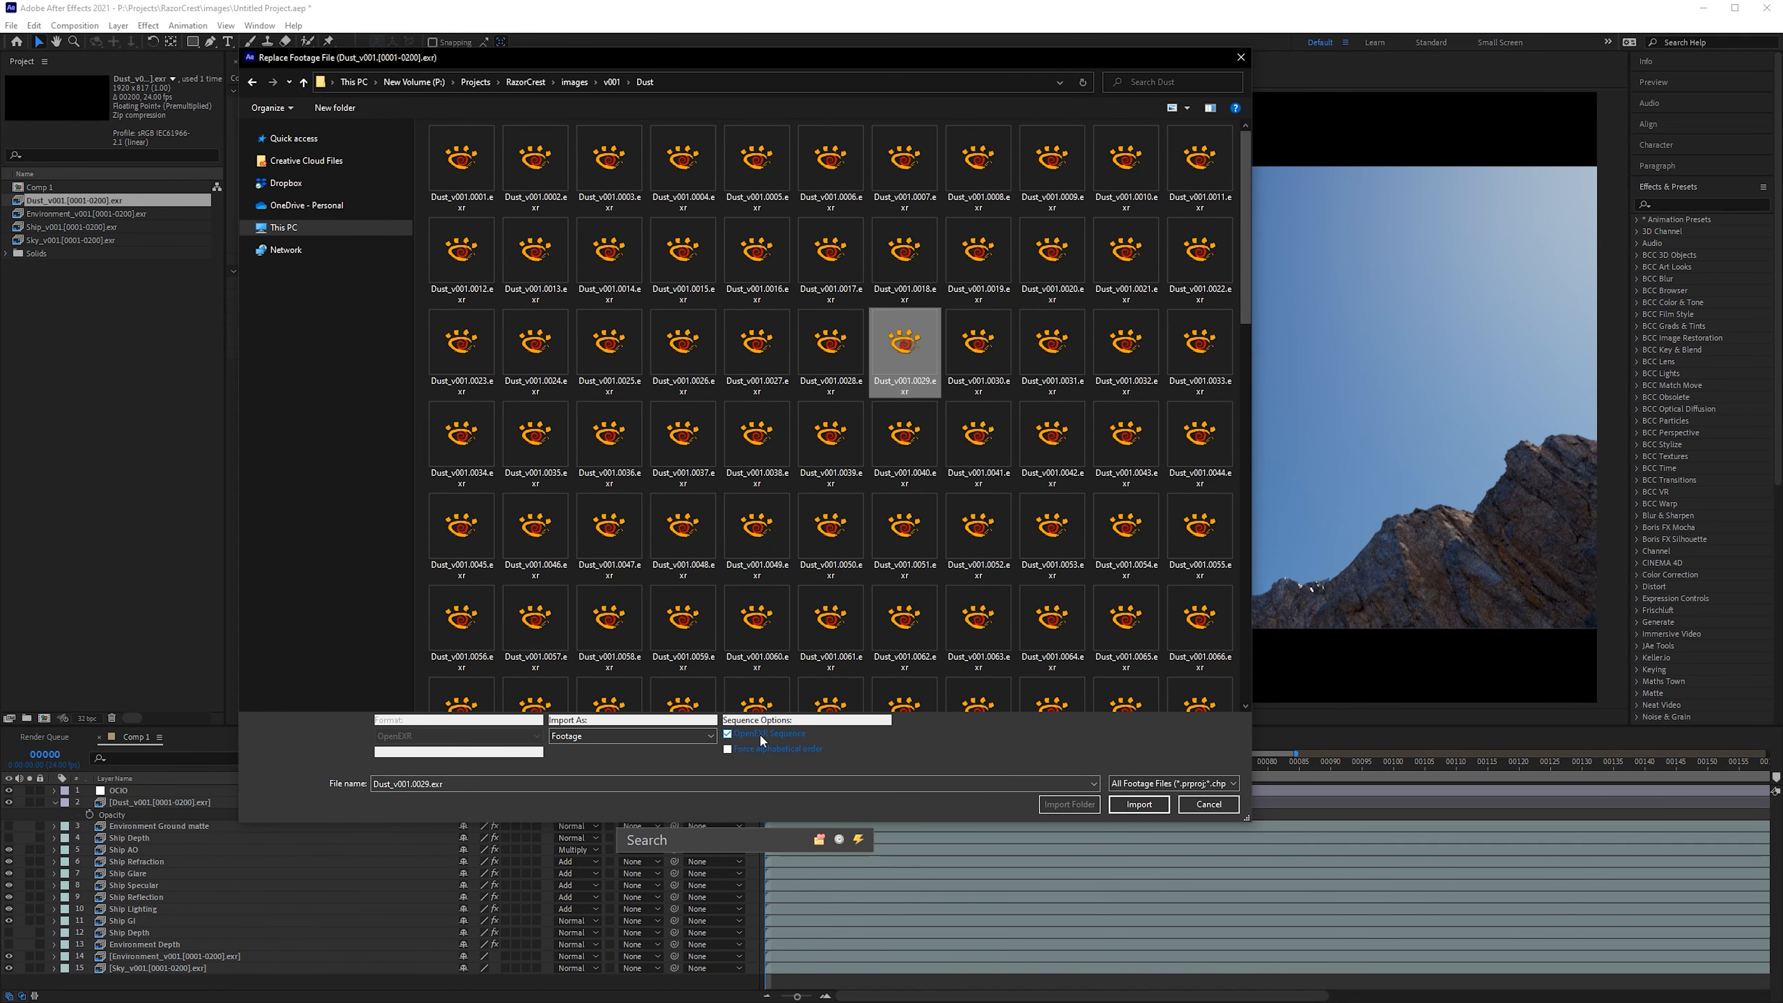
{"action": "left_click", "coordinate": [728, 735]}
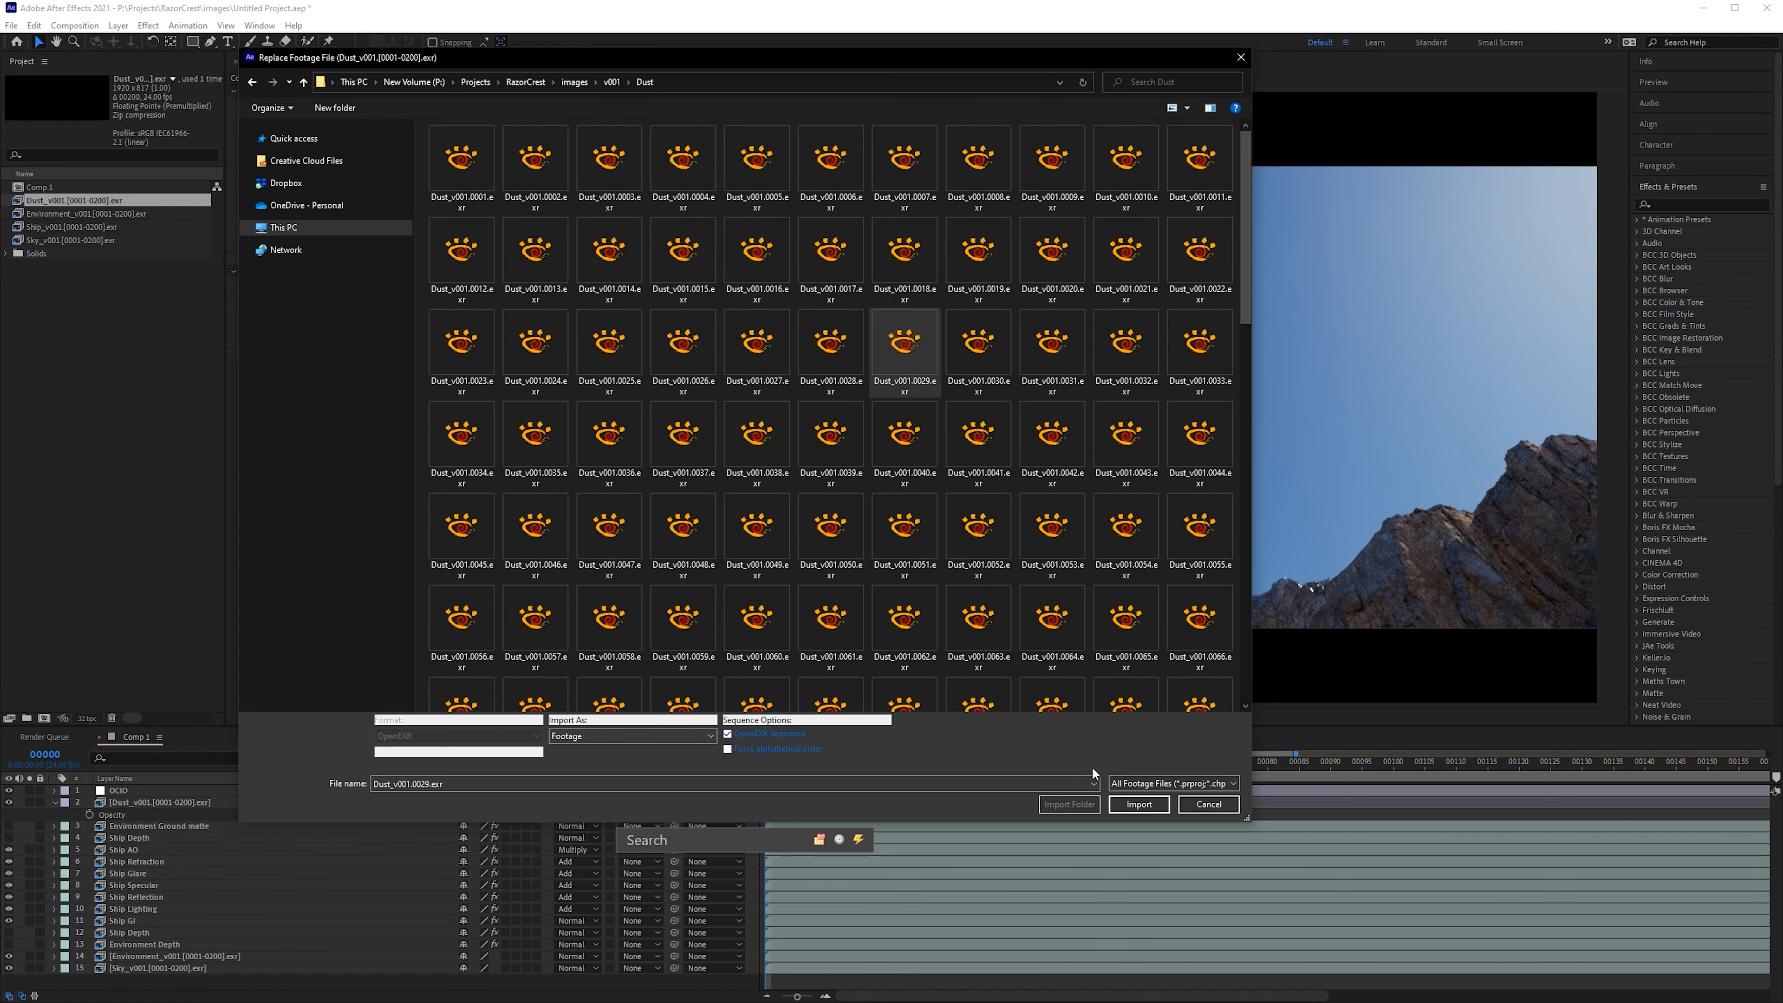
{"action": "left_click", "coordinate": [1149, 804]}
Step: Check the reloaded Environment, Ship and Sky footage, and examine the composition's first and last frames across the full timeline
{"action": "left_click", "coordinate": [54, 215]}
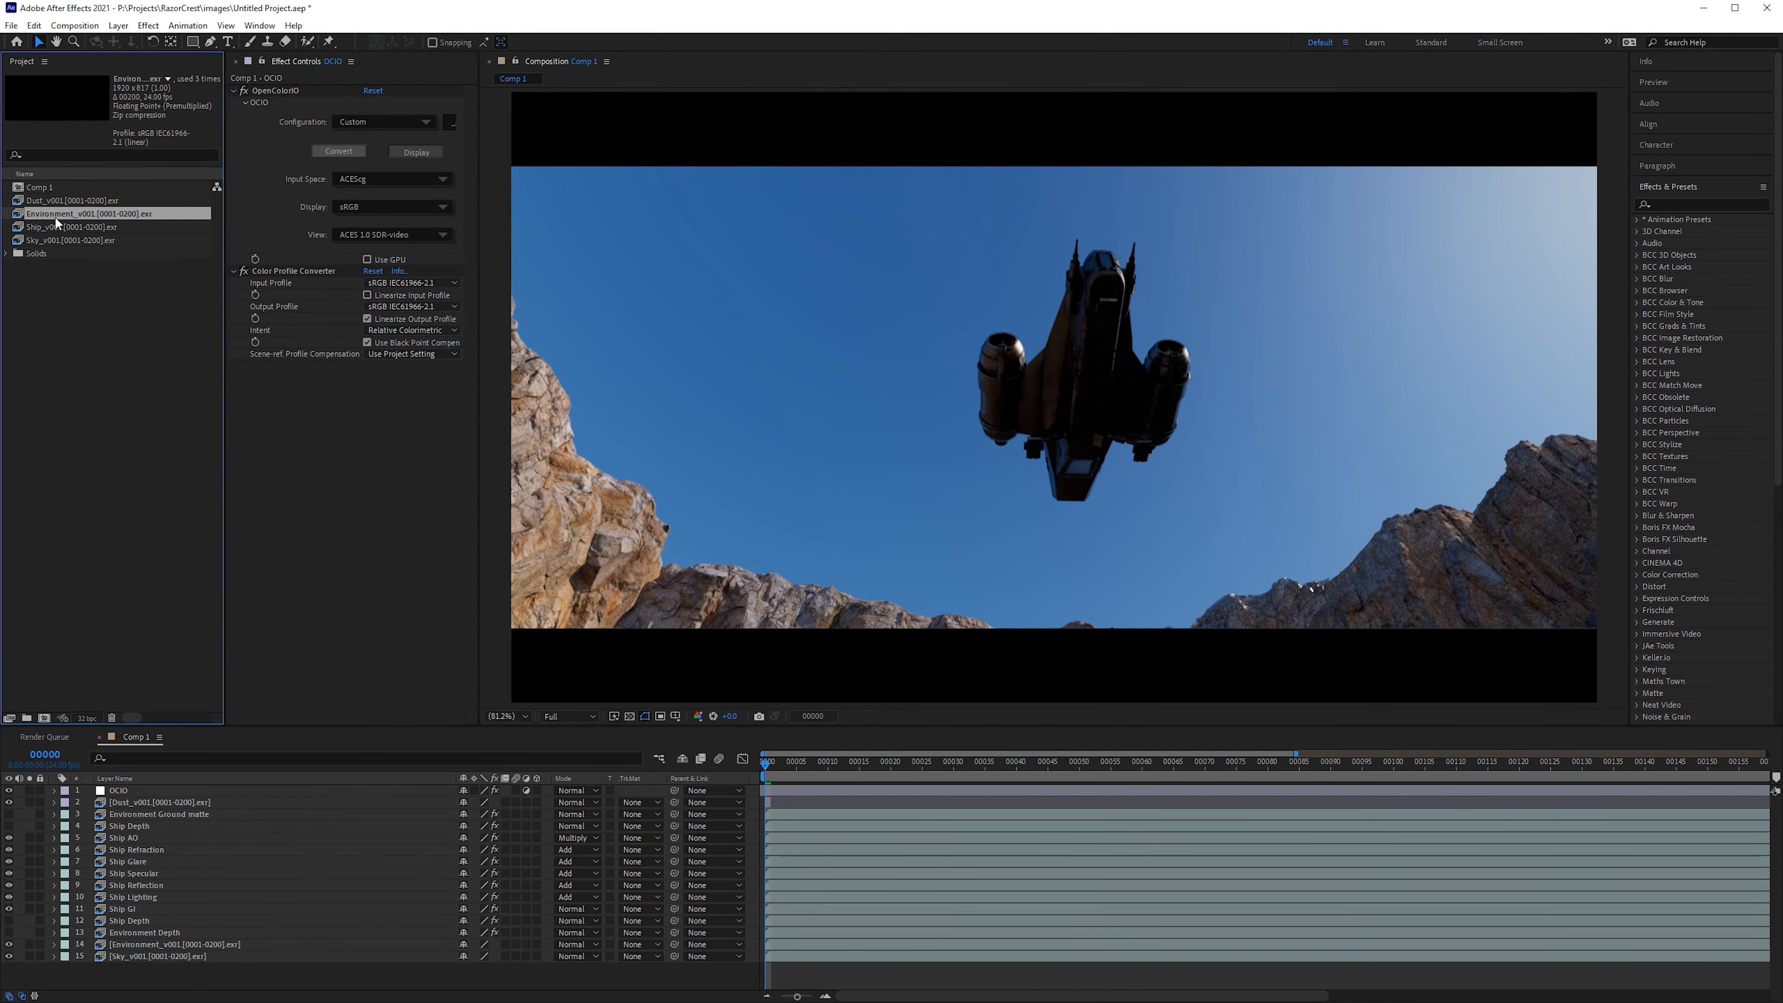
{"action": "left_click", "coordinate": [60, 226]}
{"action": "left_click", "coordinate": [58, 242]}
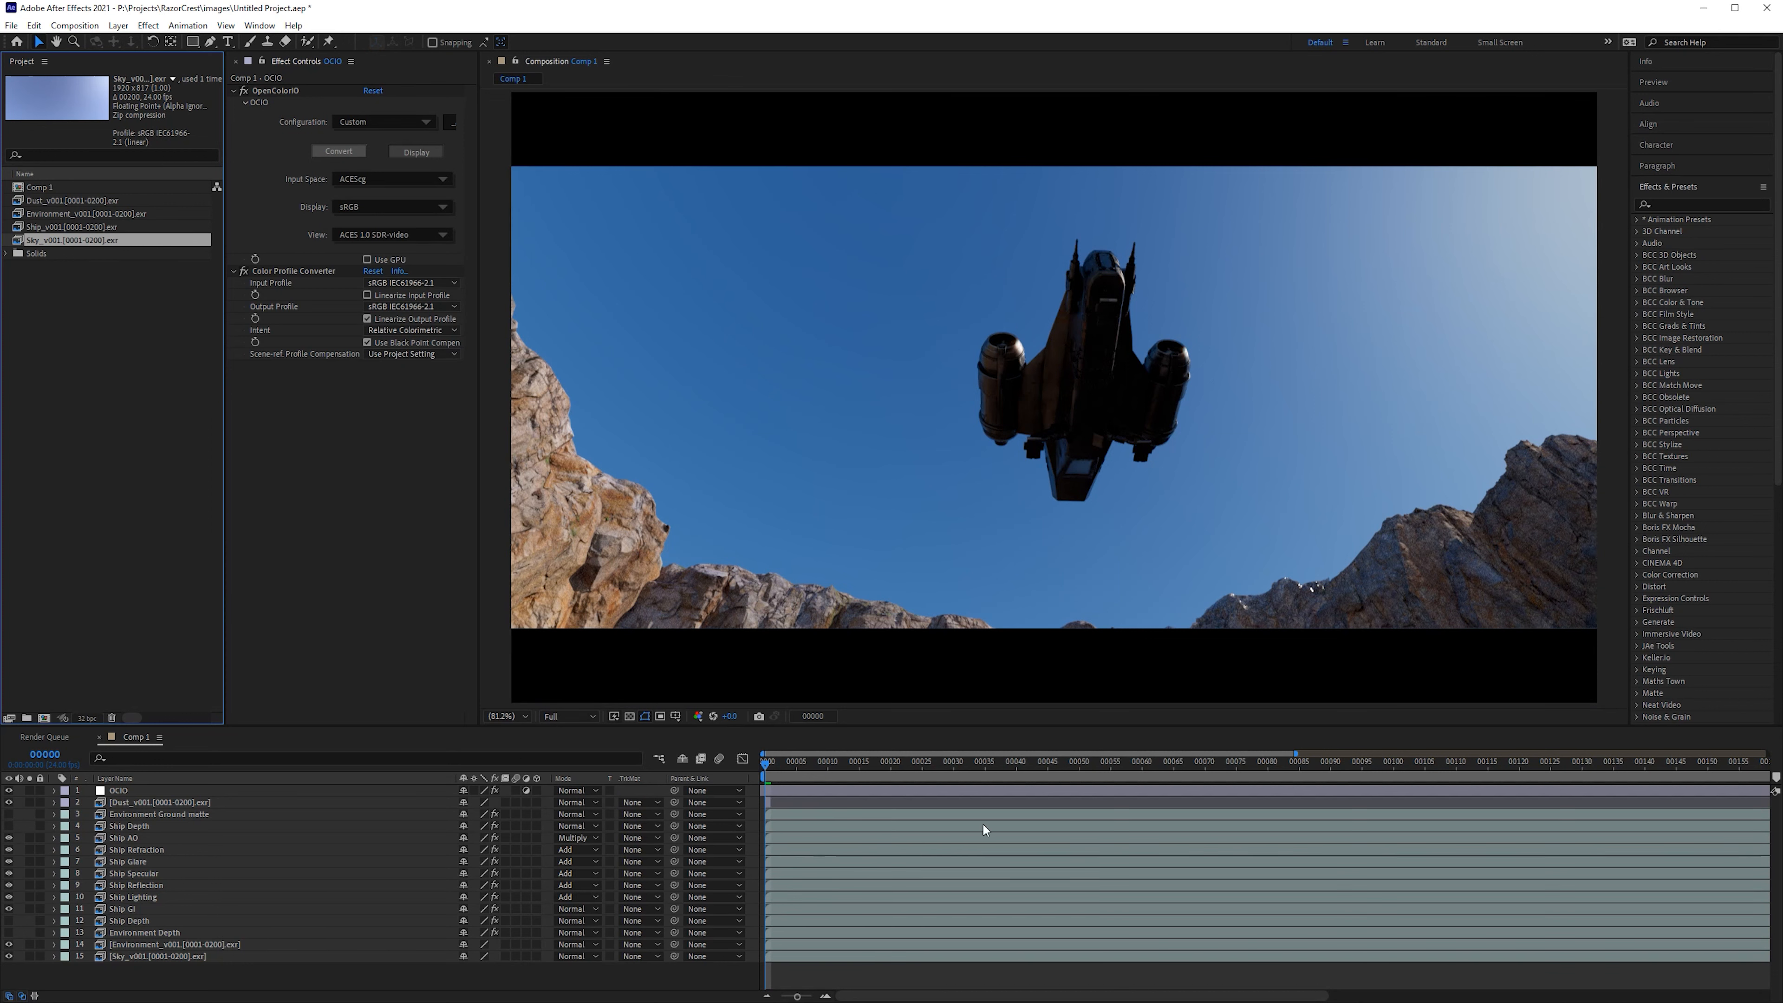
{"action": "left_click_drag", "start_coordinate": [1296, 753], "coordinate": [1718, 769]}
{"action": "left_click", "coordinate": [1427, 766]}
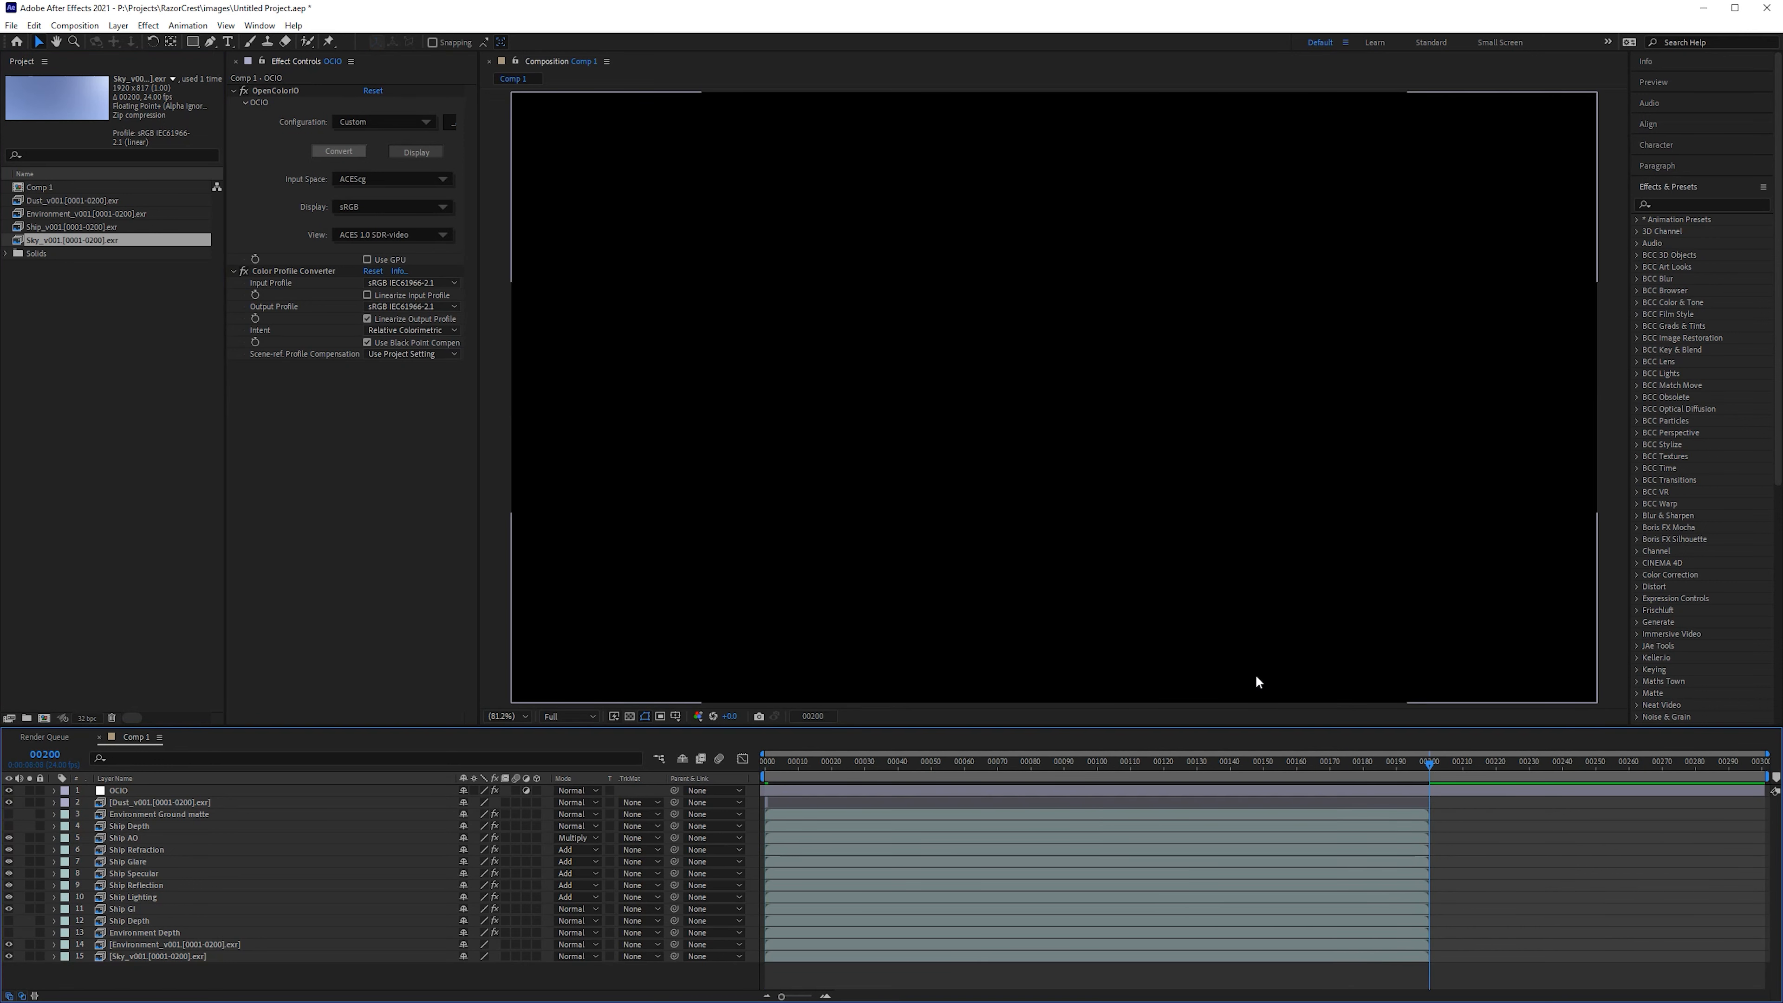
{"action": "key", "text": "Page_Up"}
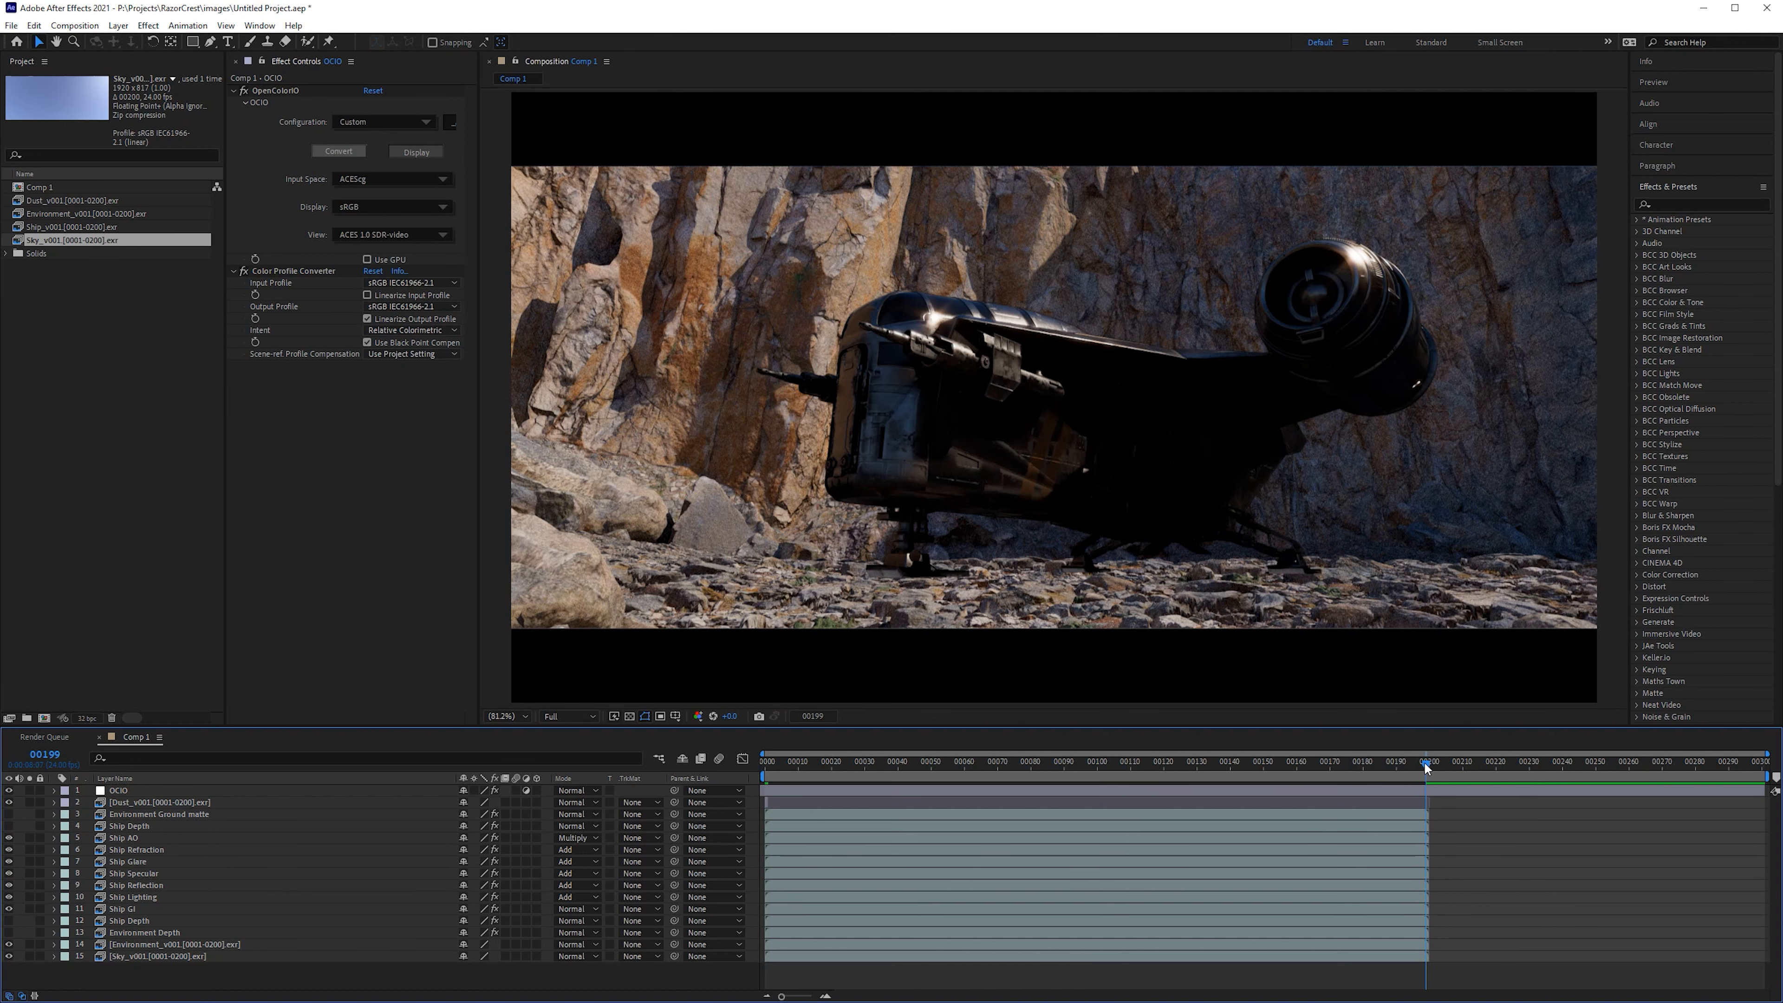
{"action": "left_click_drag", "start_coordinate": [1425, 763], "coordinate": [1333, 762]}
{"action": "left_click", "coordinate": [765, 764]}
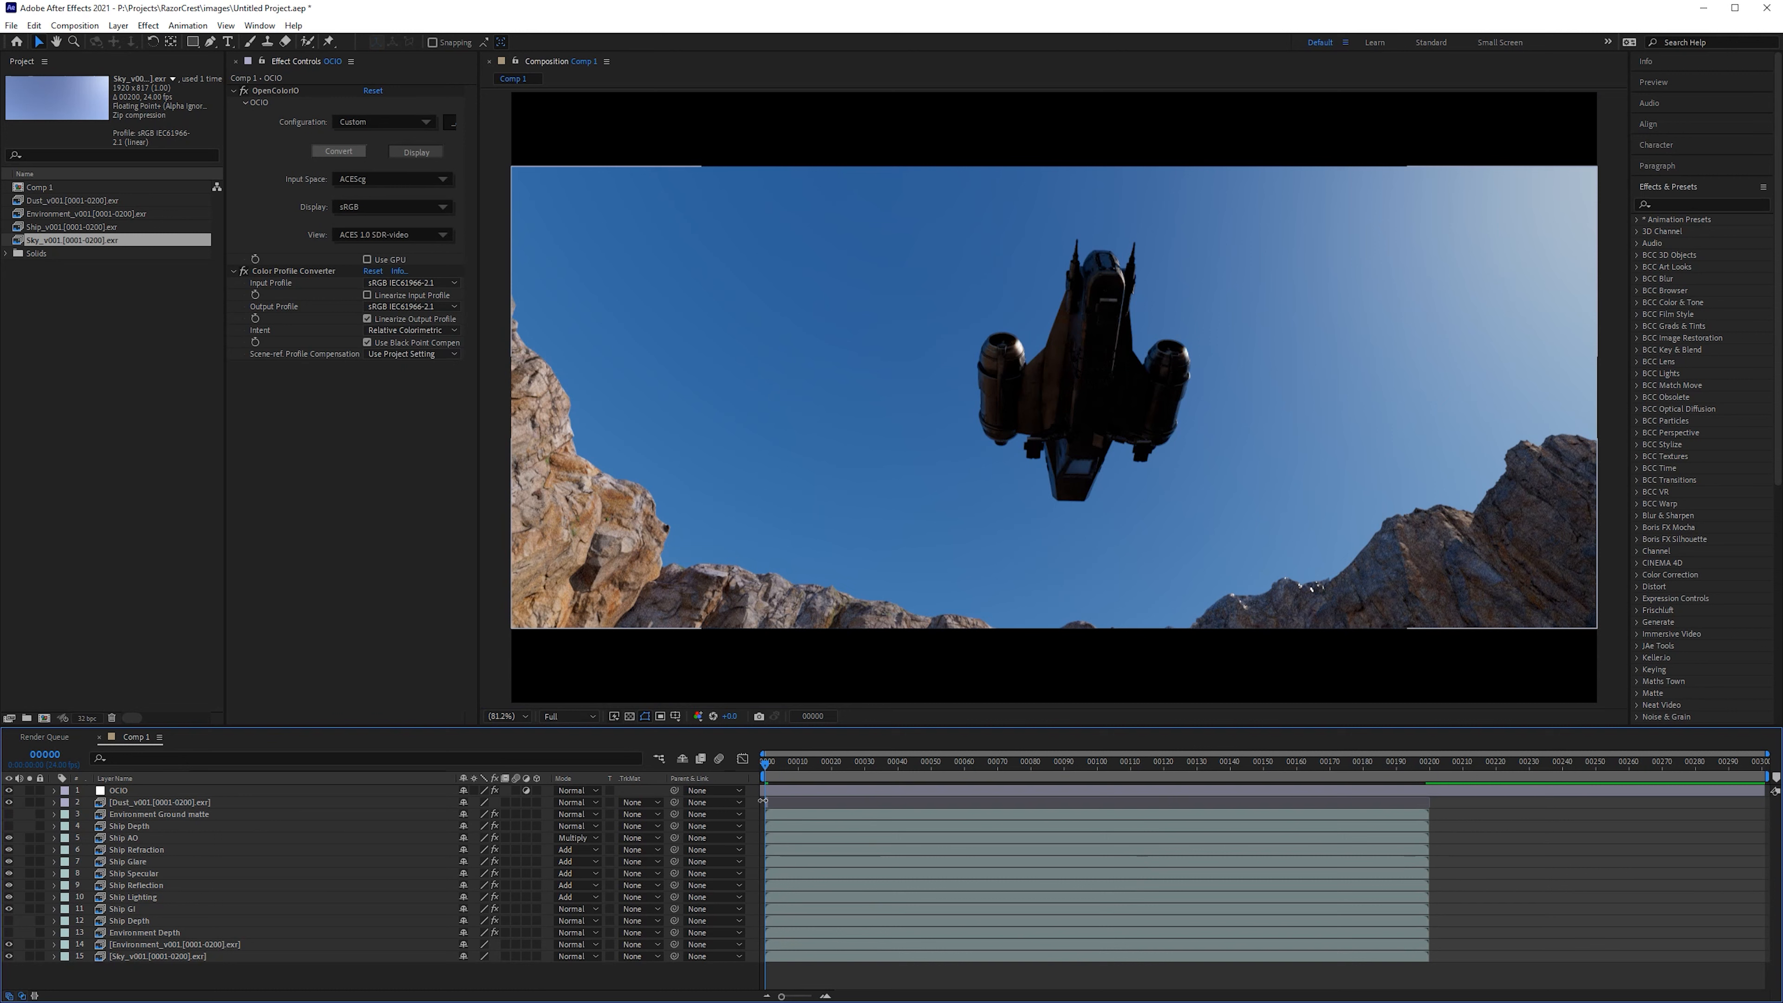
Step: Extend the Dust layer to the end of the other layers and check the dust around frames 176 to 199
{"action": "left_click", "coordinate": [771, 800]}
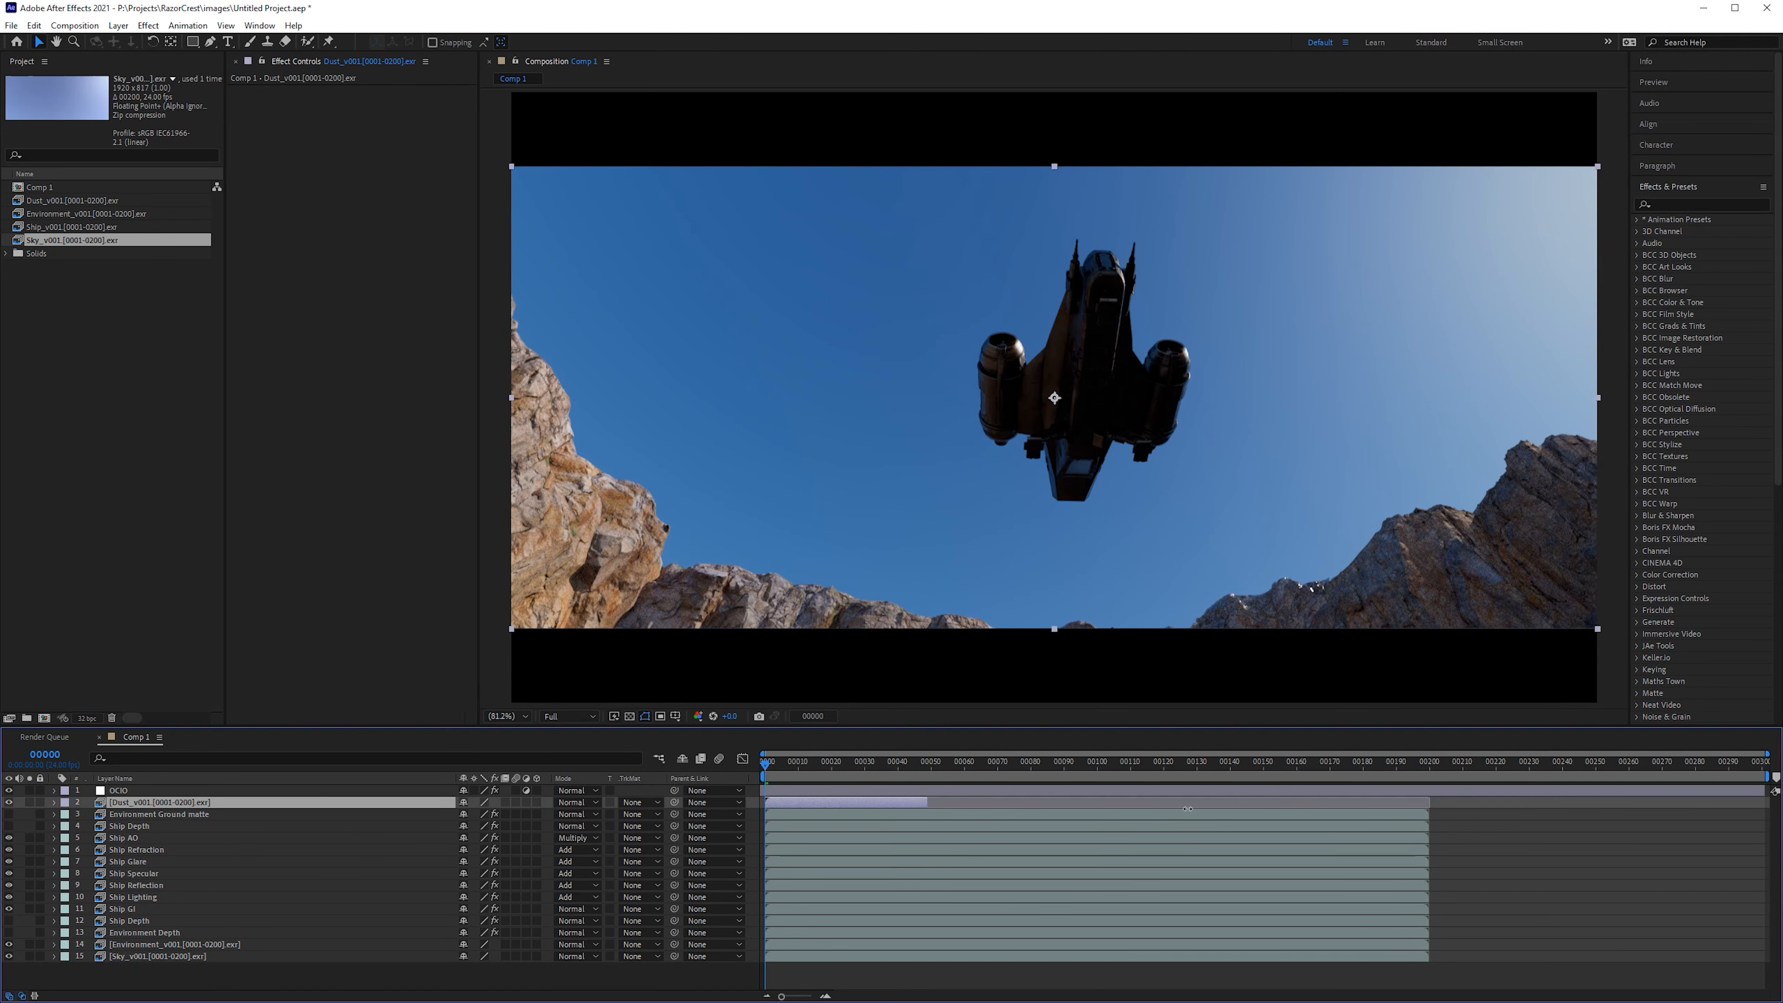
{"action": "left_click", "coordinate": [1418, 765]}
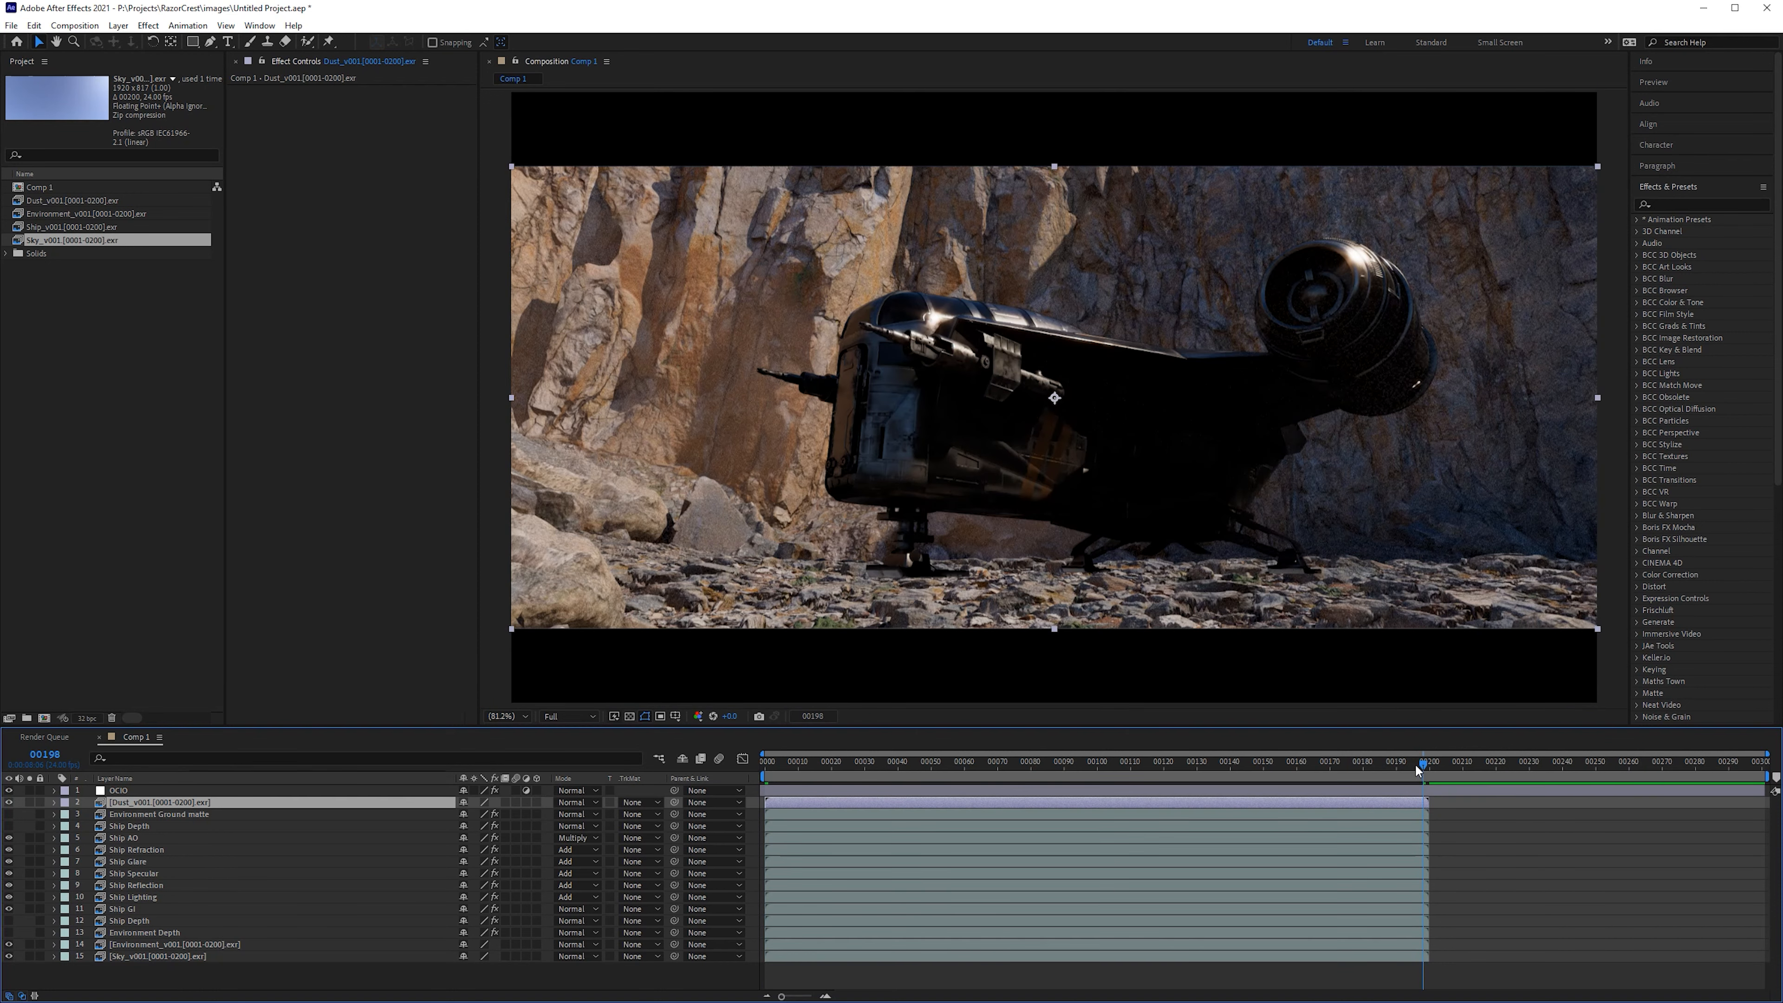
{"action": "left_click_drag", "start_coordinate": [1415, 763], "coordinate": [1350, 763]}
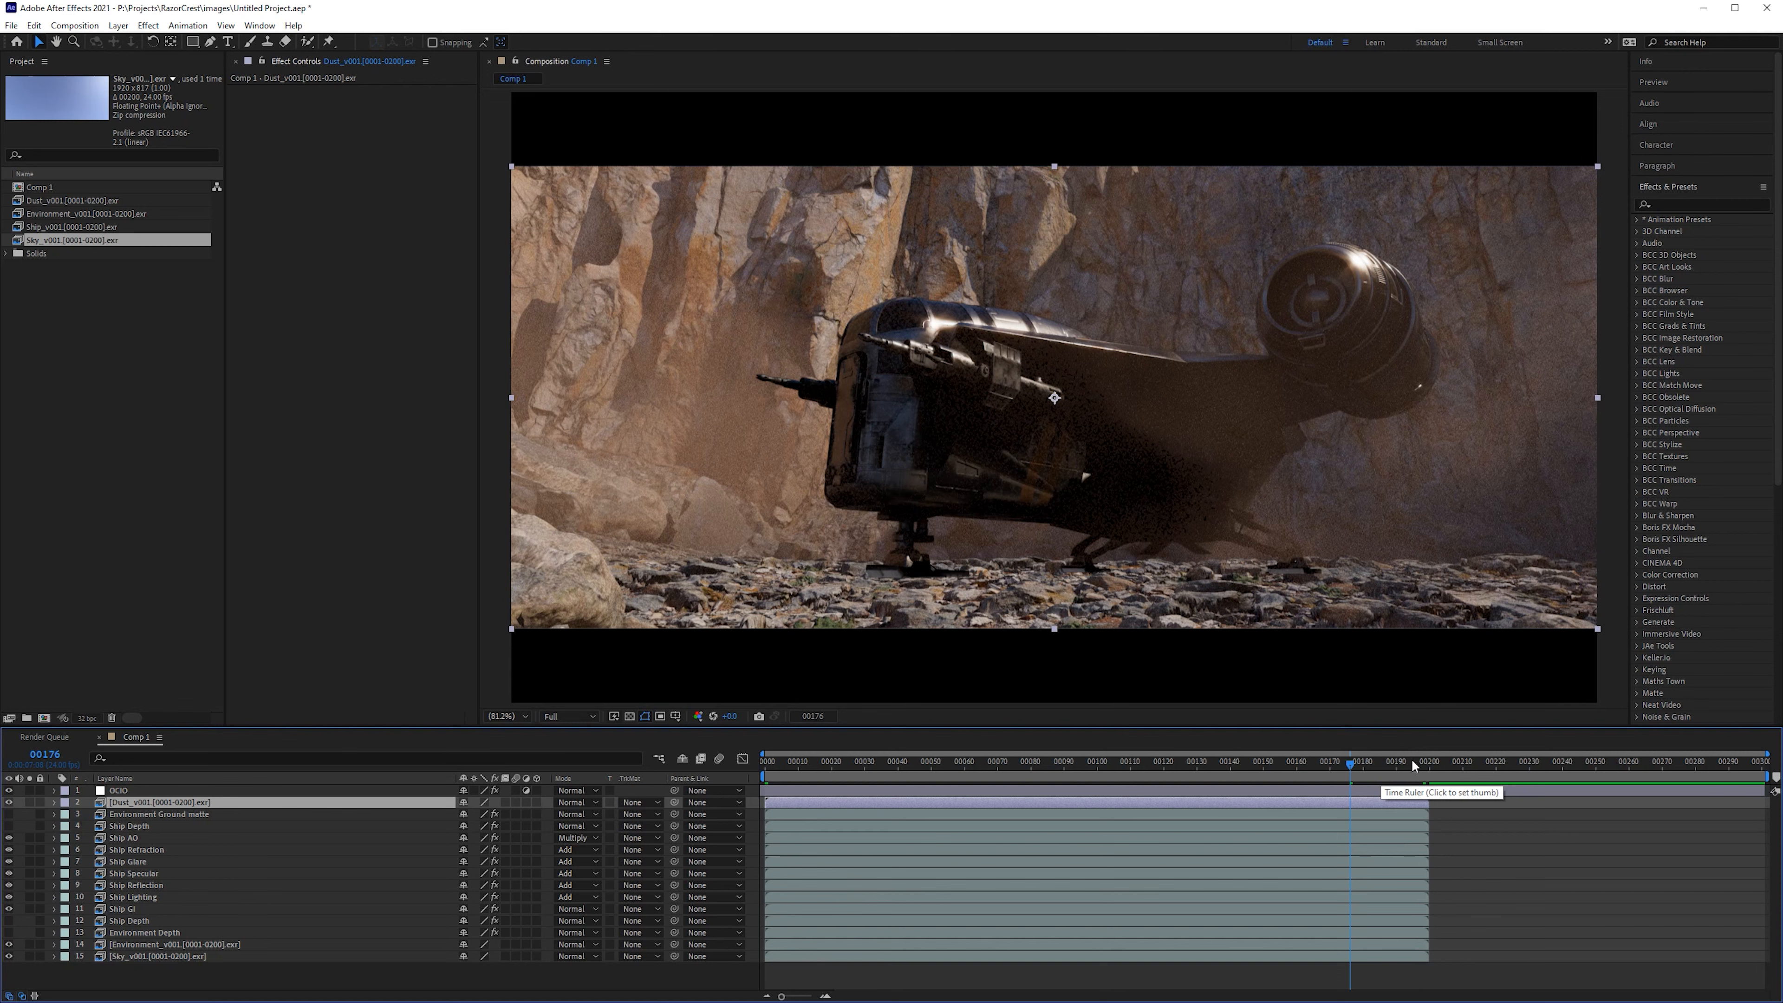
{"action": "left_click", "coordinate": [1427, 761]}
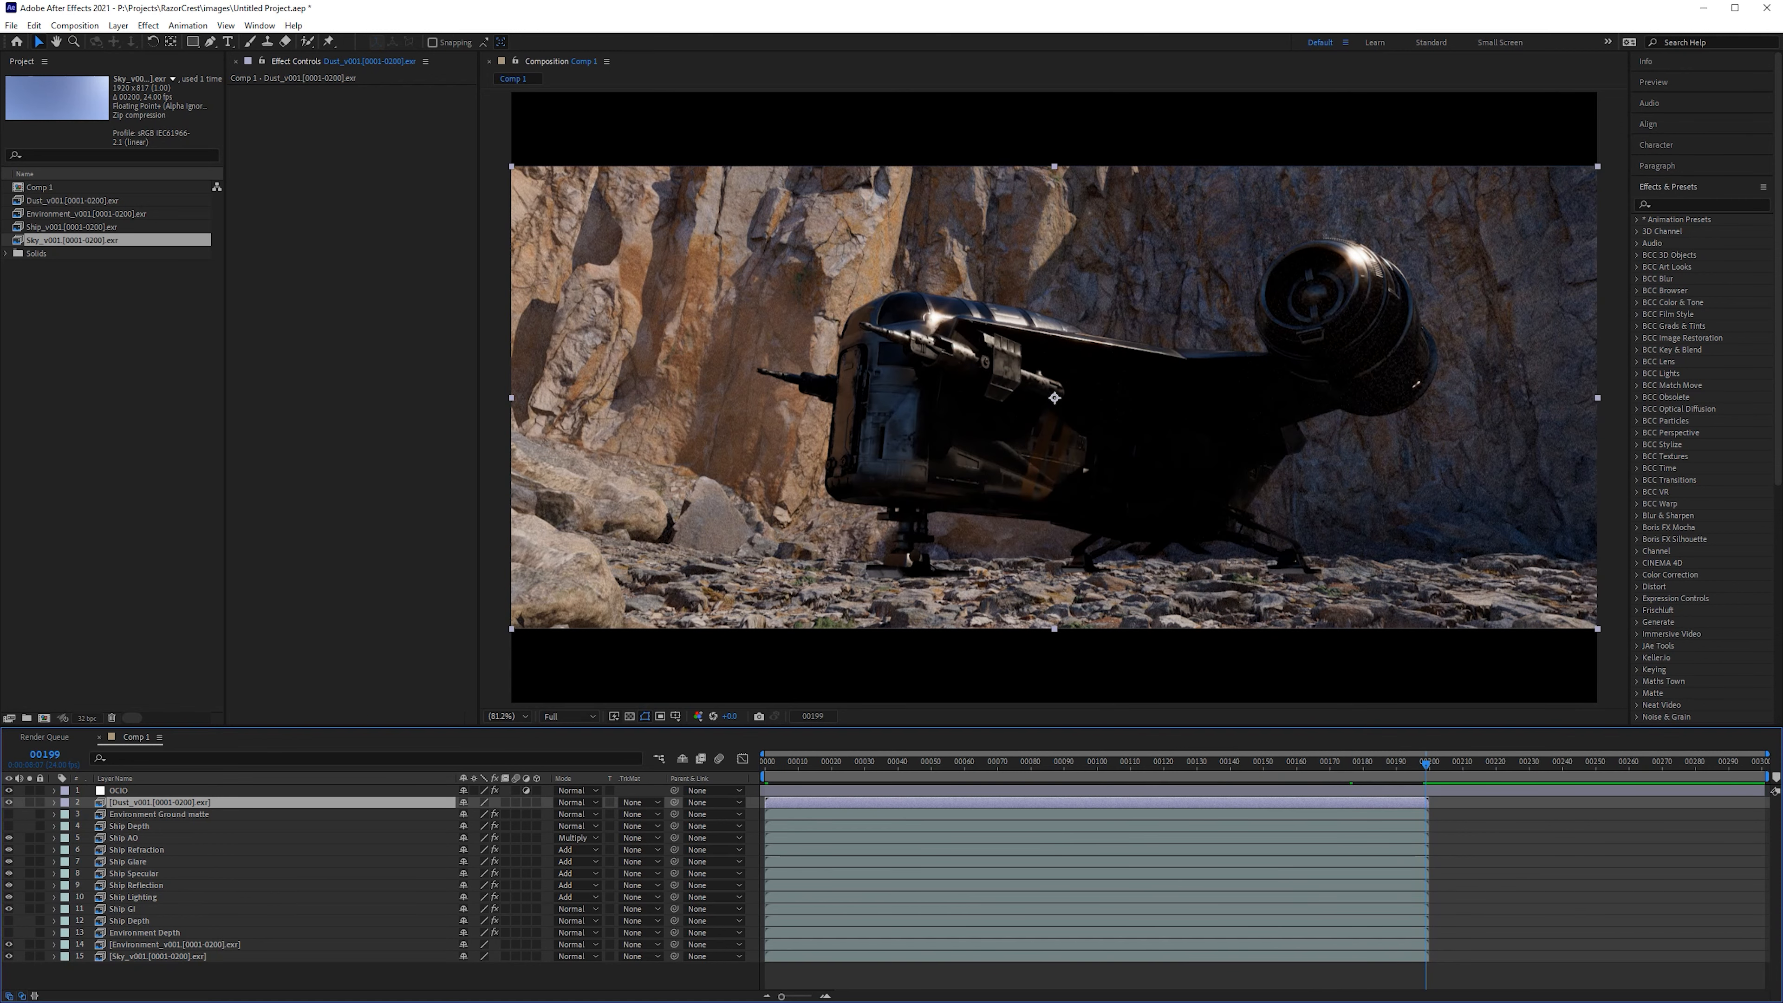
Step: Switch to Maya and render frame 200 from the master layer in V-Ray with animation set to Disabled
{"action": "key", "text": "alt+Tab"}
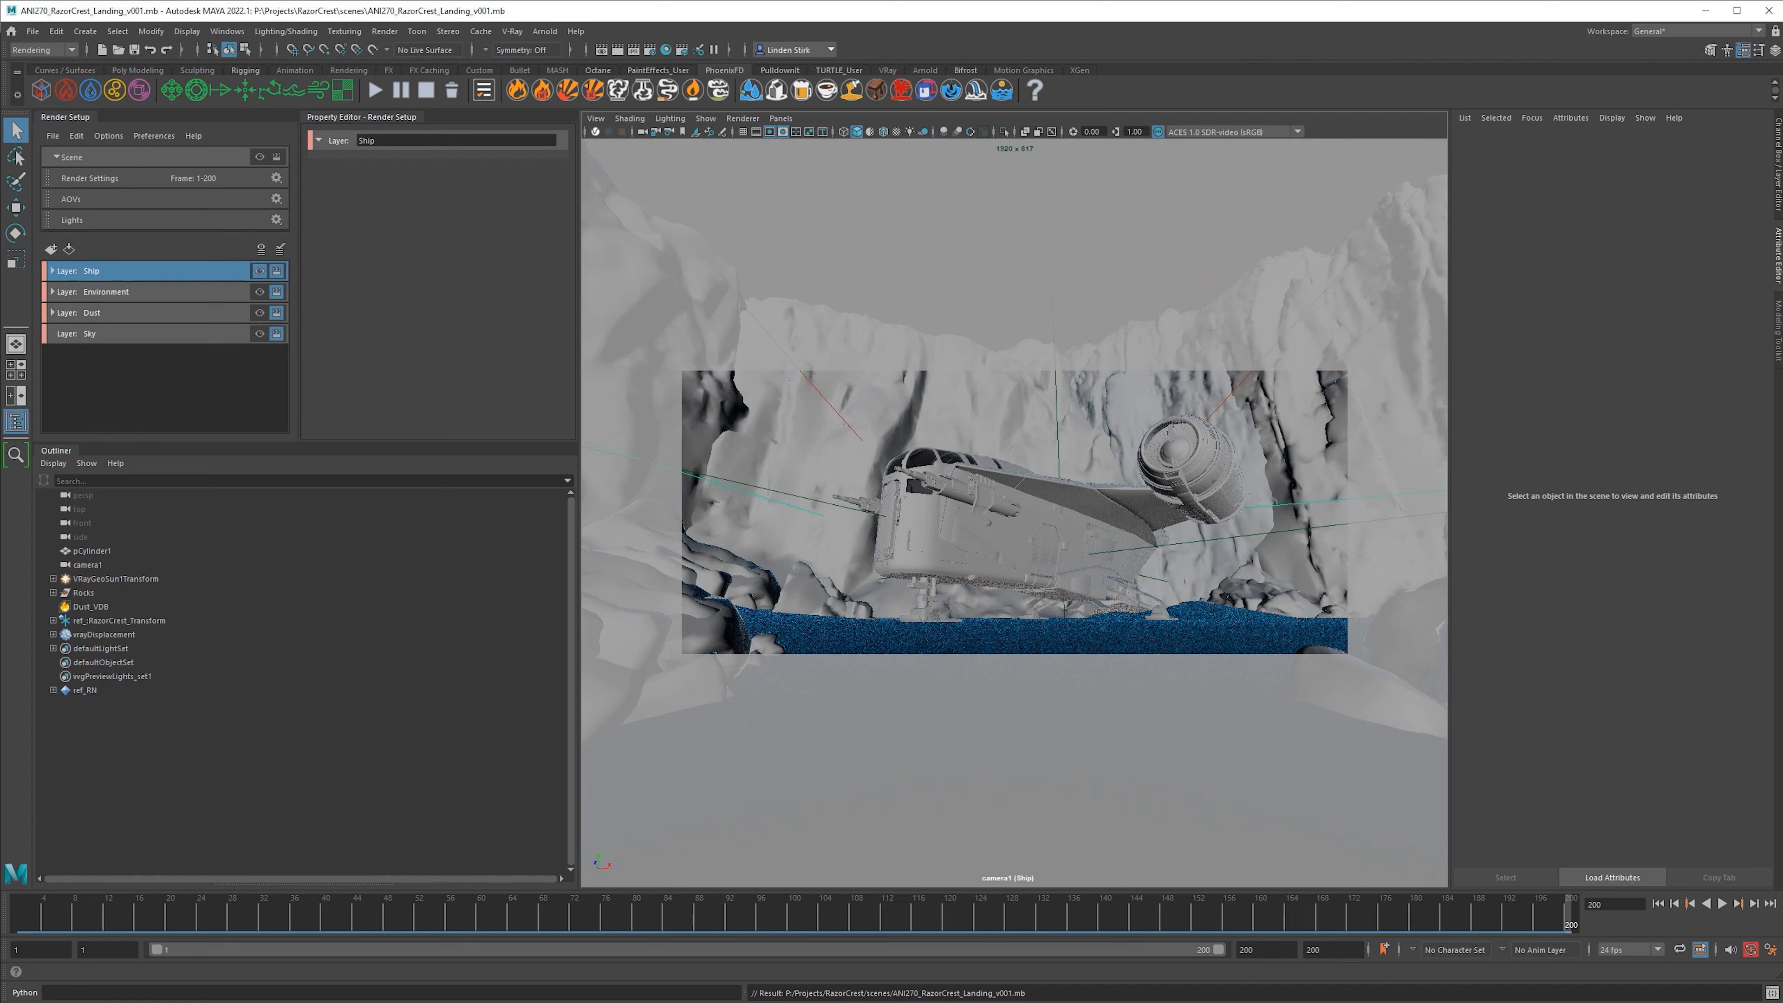
{"action": "left_click", "coordinate": [259, 158]}
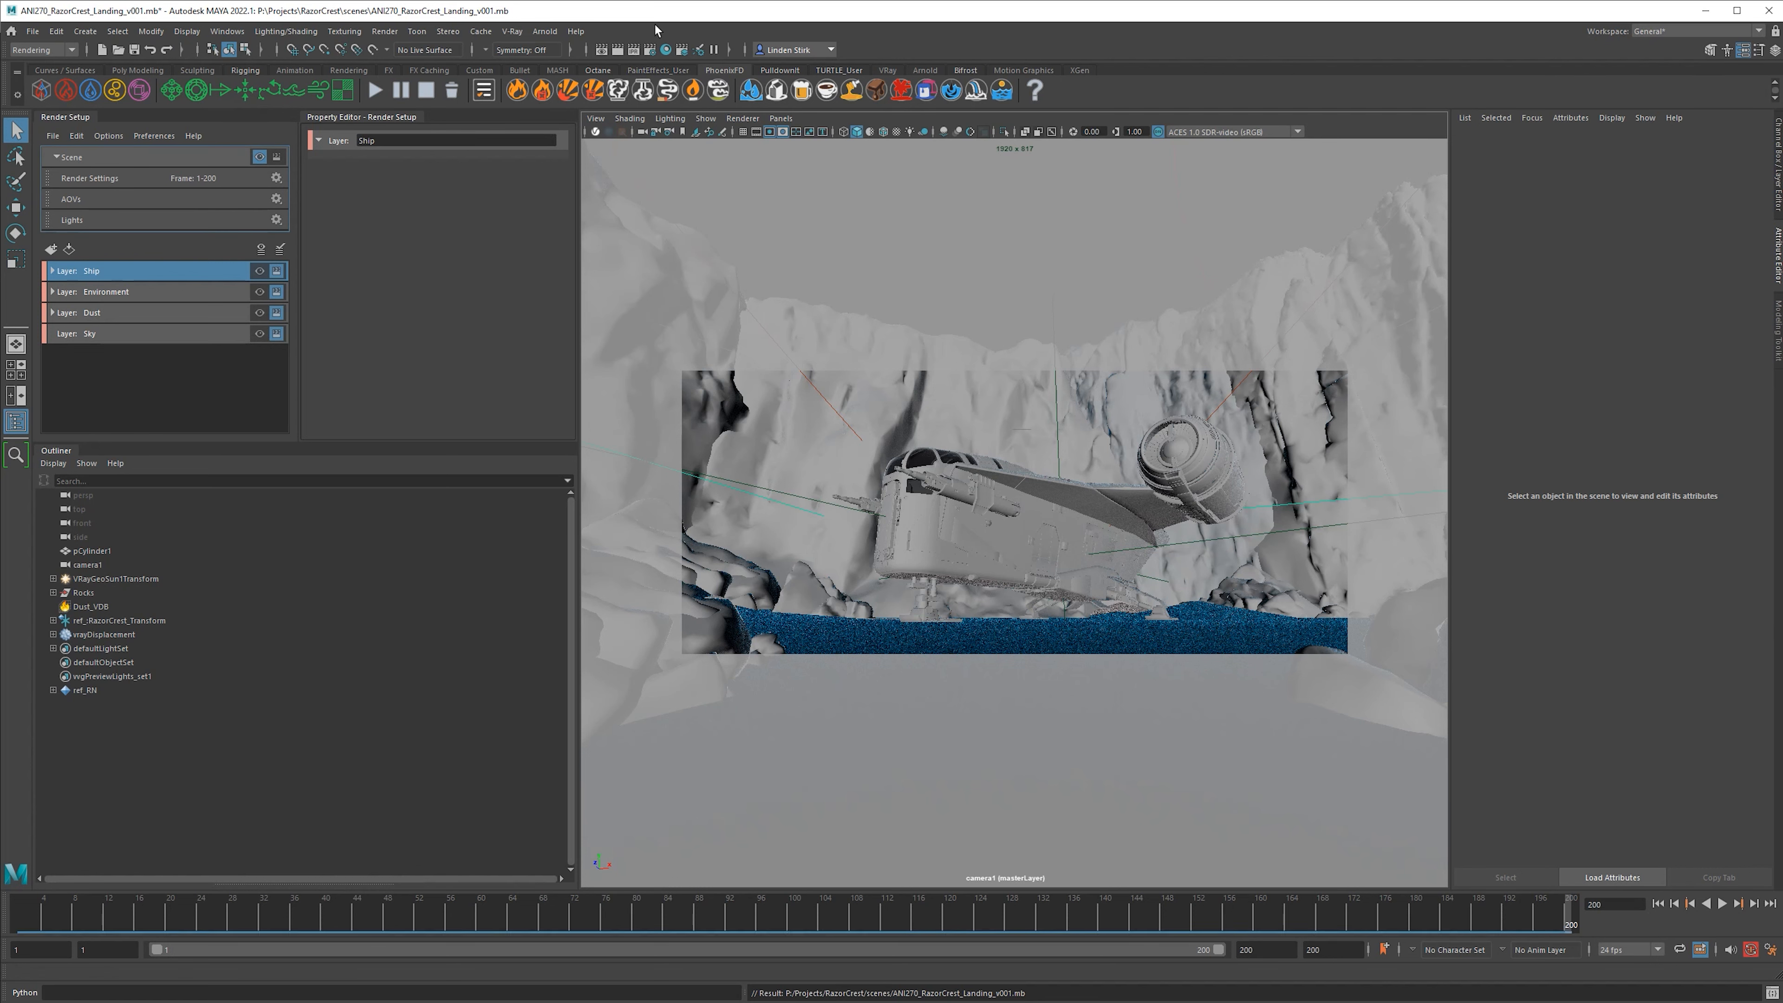
{"action": "left_click", "coordinate": [650, 49]}
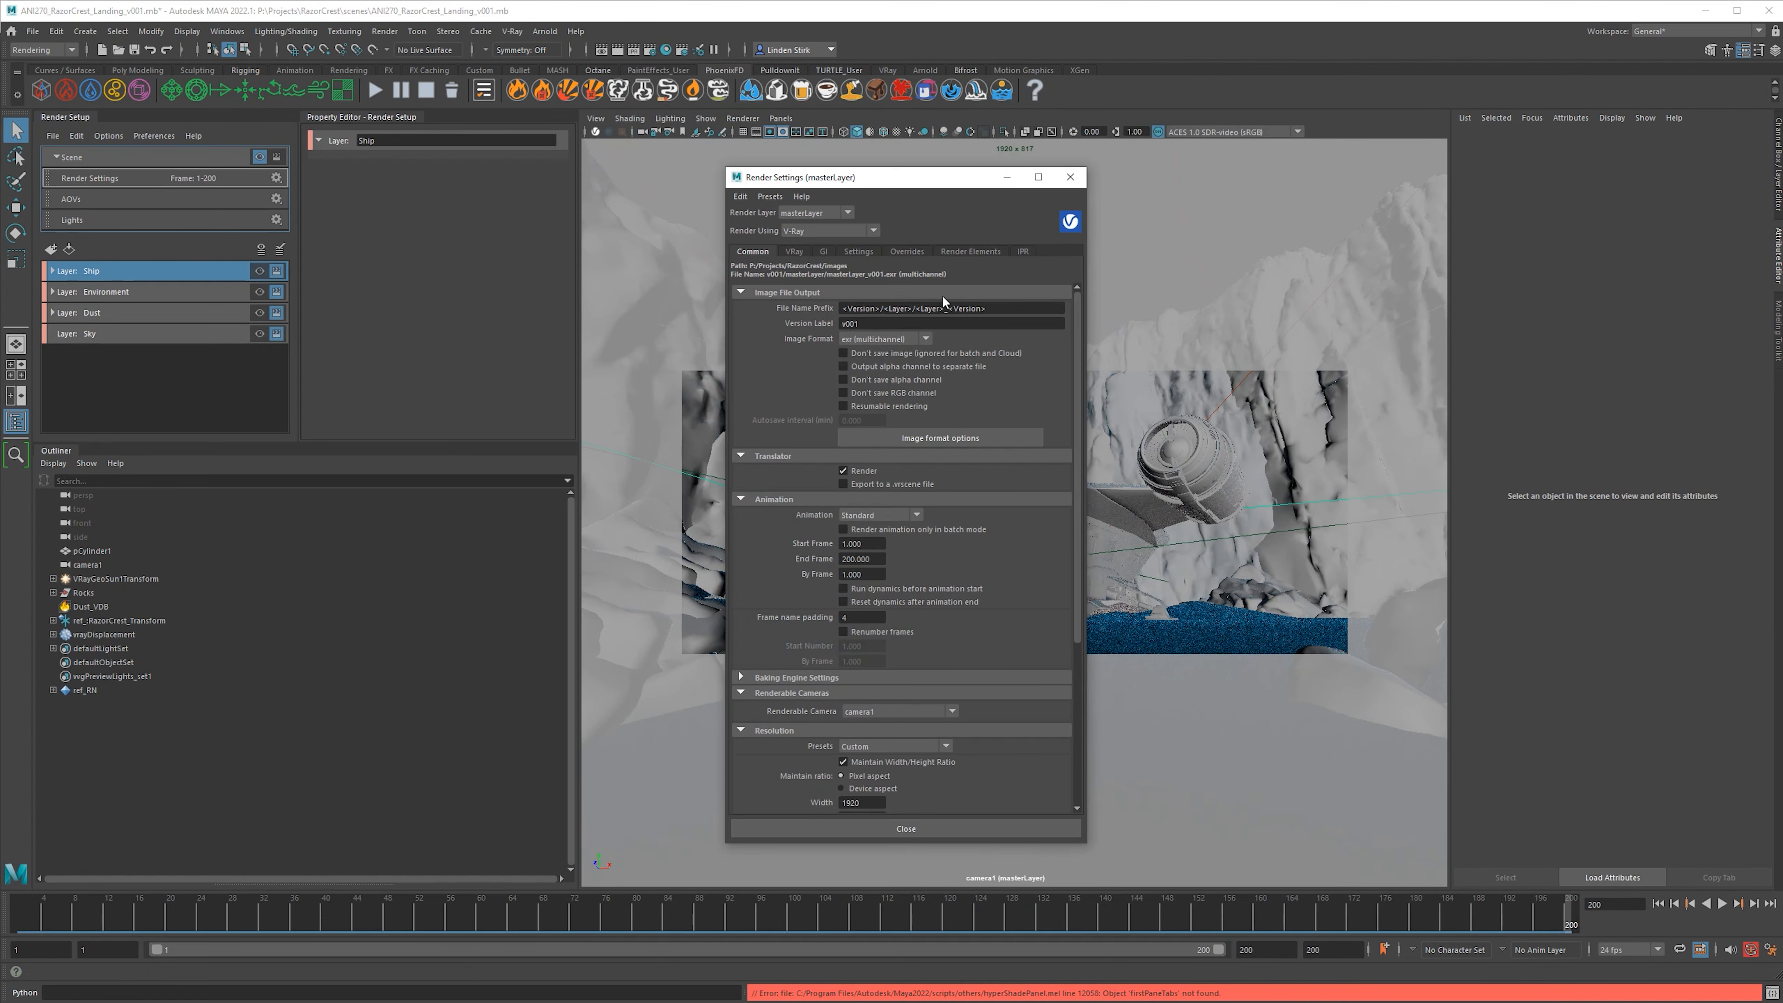
{"action": "left_click", "coordinate": [878, 515]}
{"action": "left_click", "coordinate": [882, 531]}
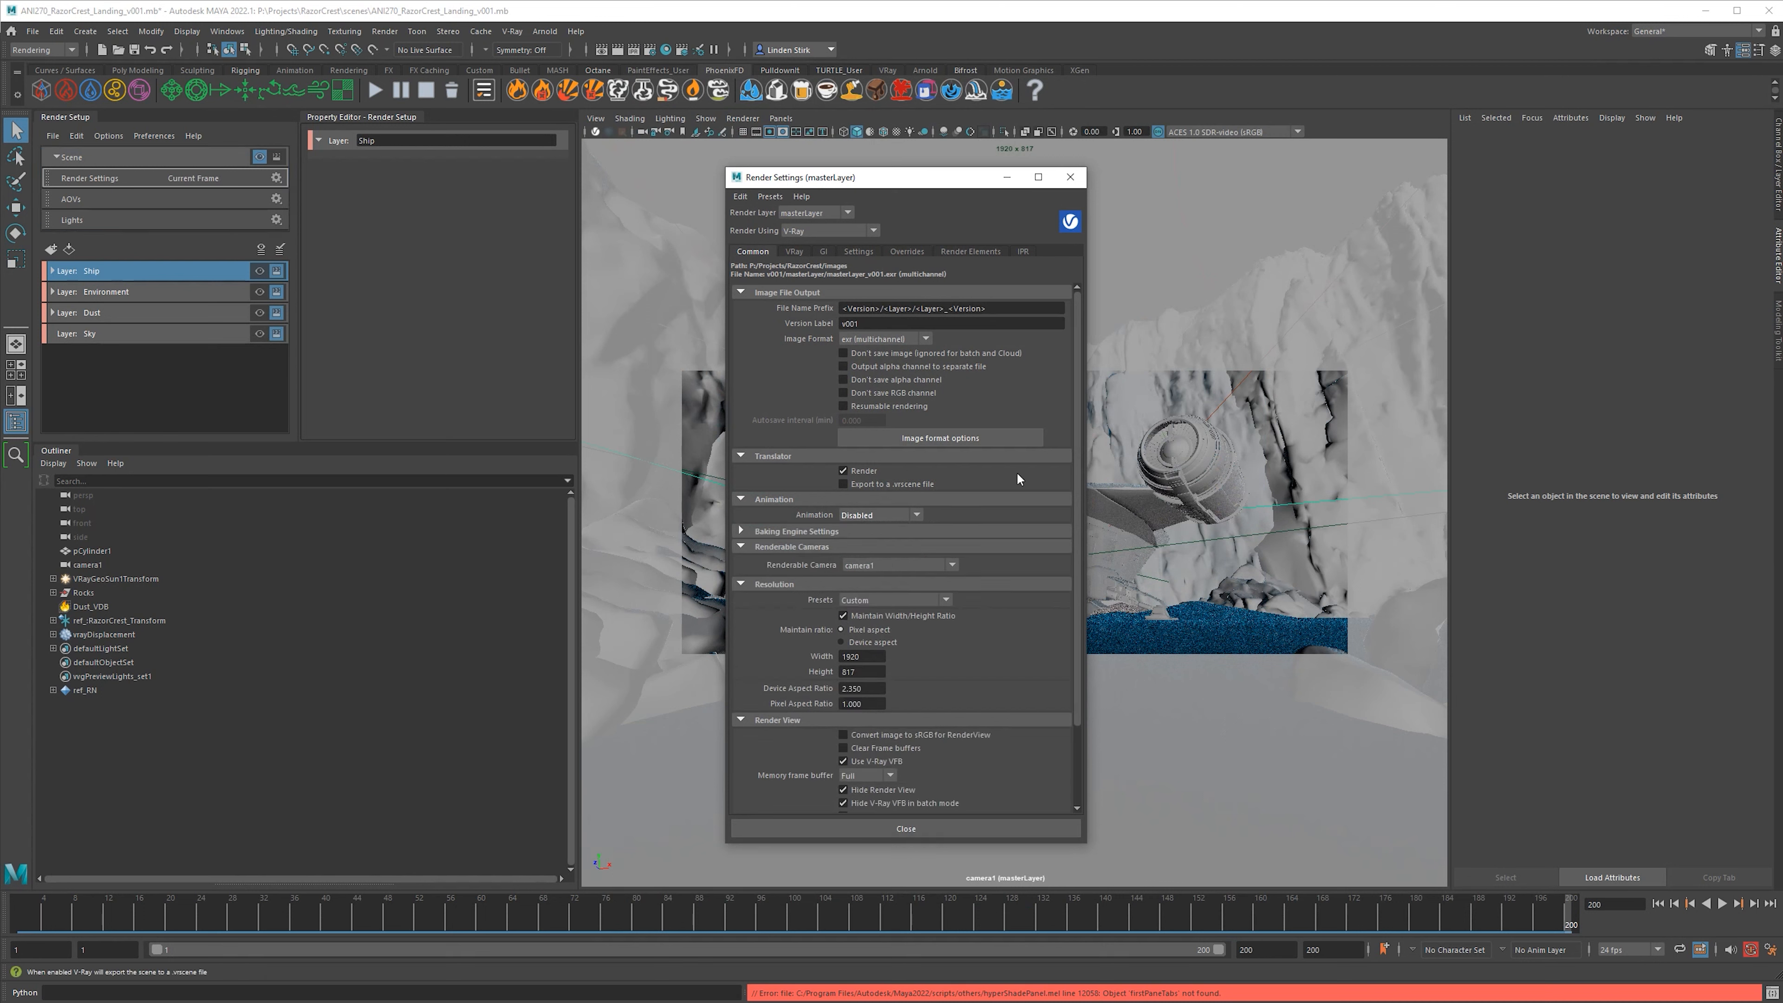
{"action": "left_click", "coordinate": [1070, 177]}
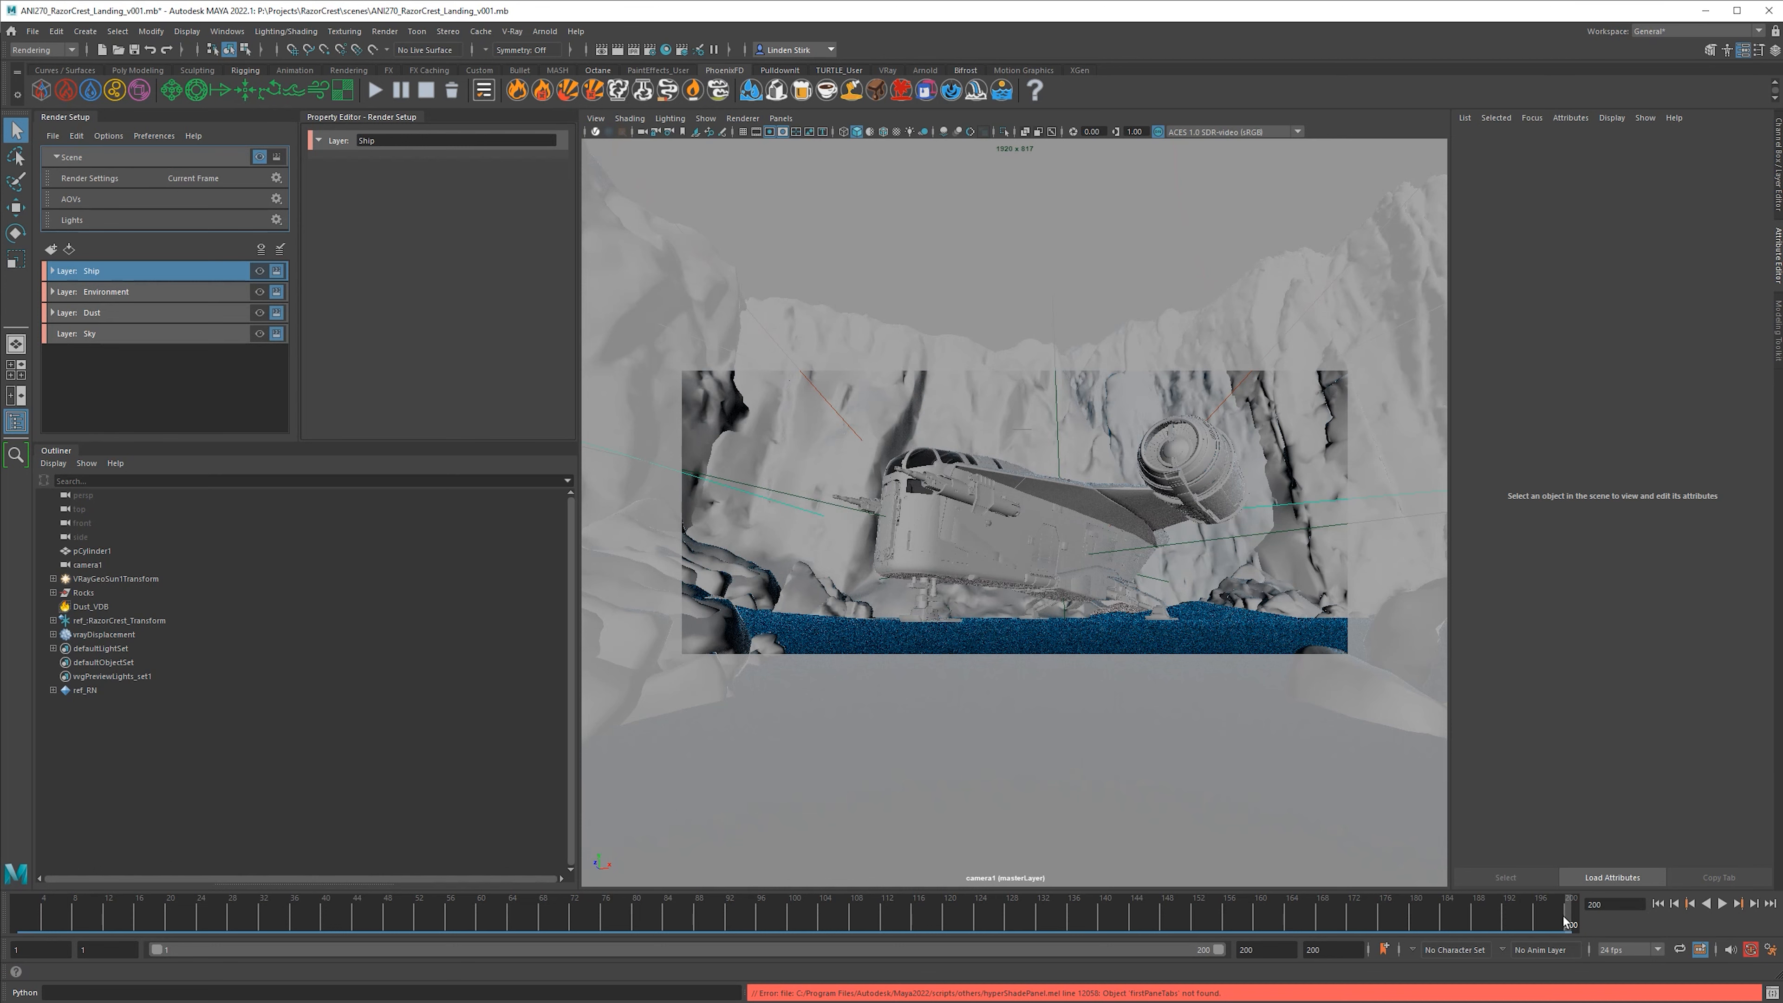
{"action": "left_click", "coordinate": [617, 50]}
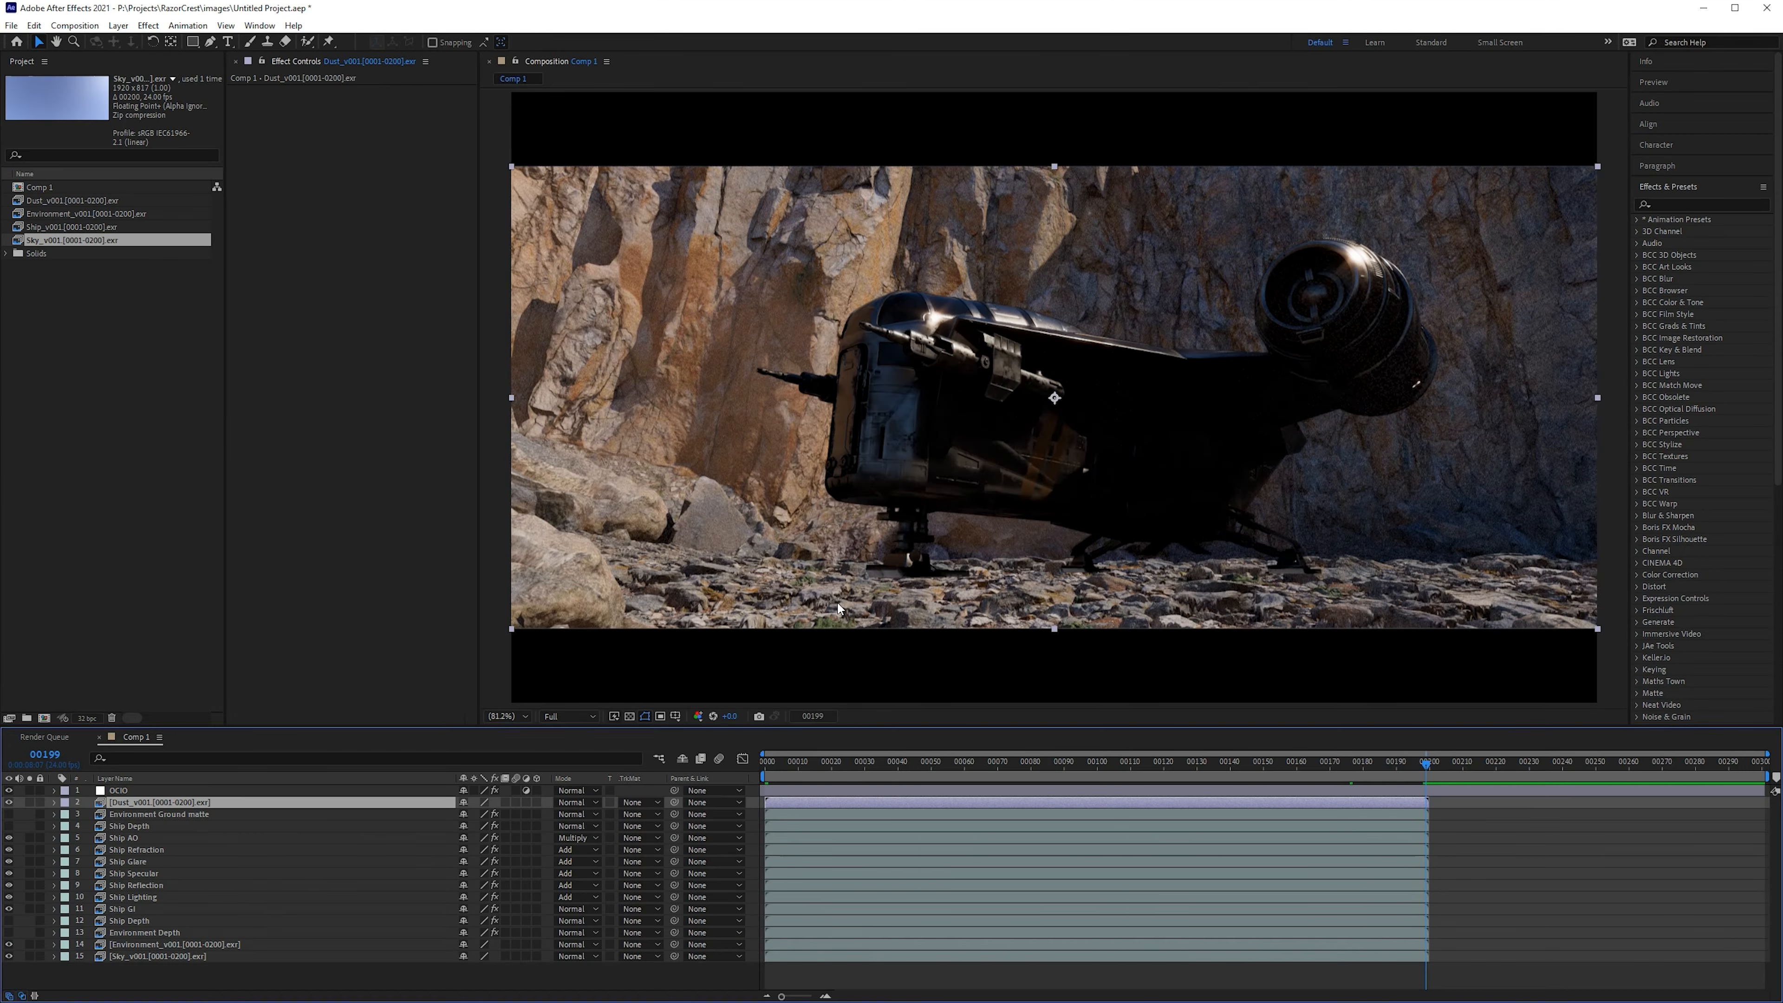
Step: Back in After Effects, import masterLayer_v001.0200.exr and place it in Comp 1 between the OCIO and Dust layers
{"action": "double_click", "coordinate": [137, 403]}
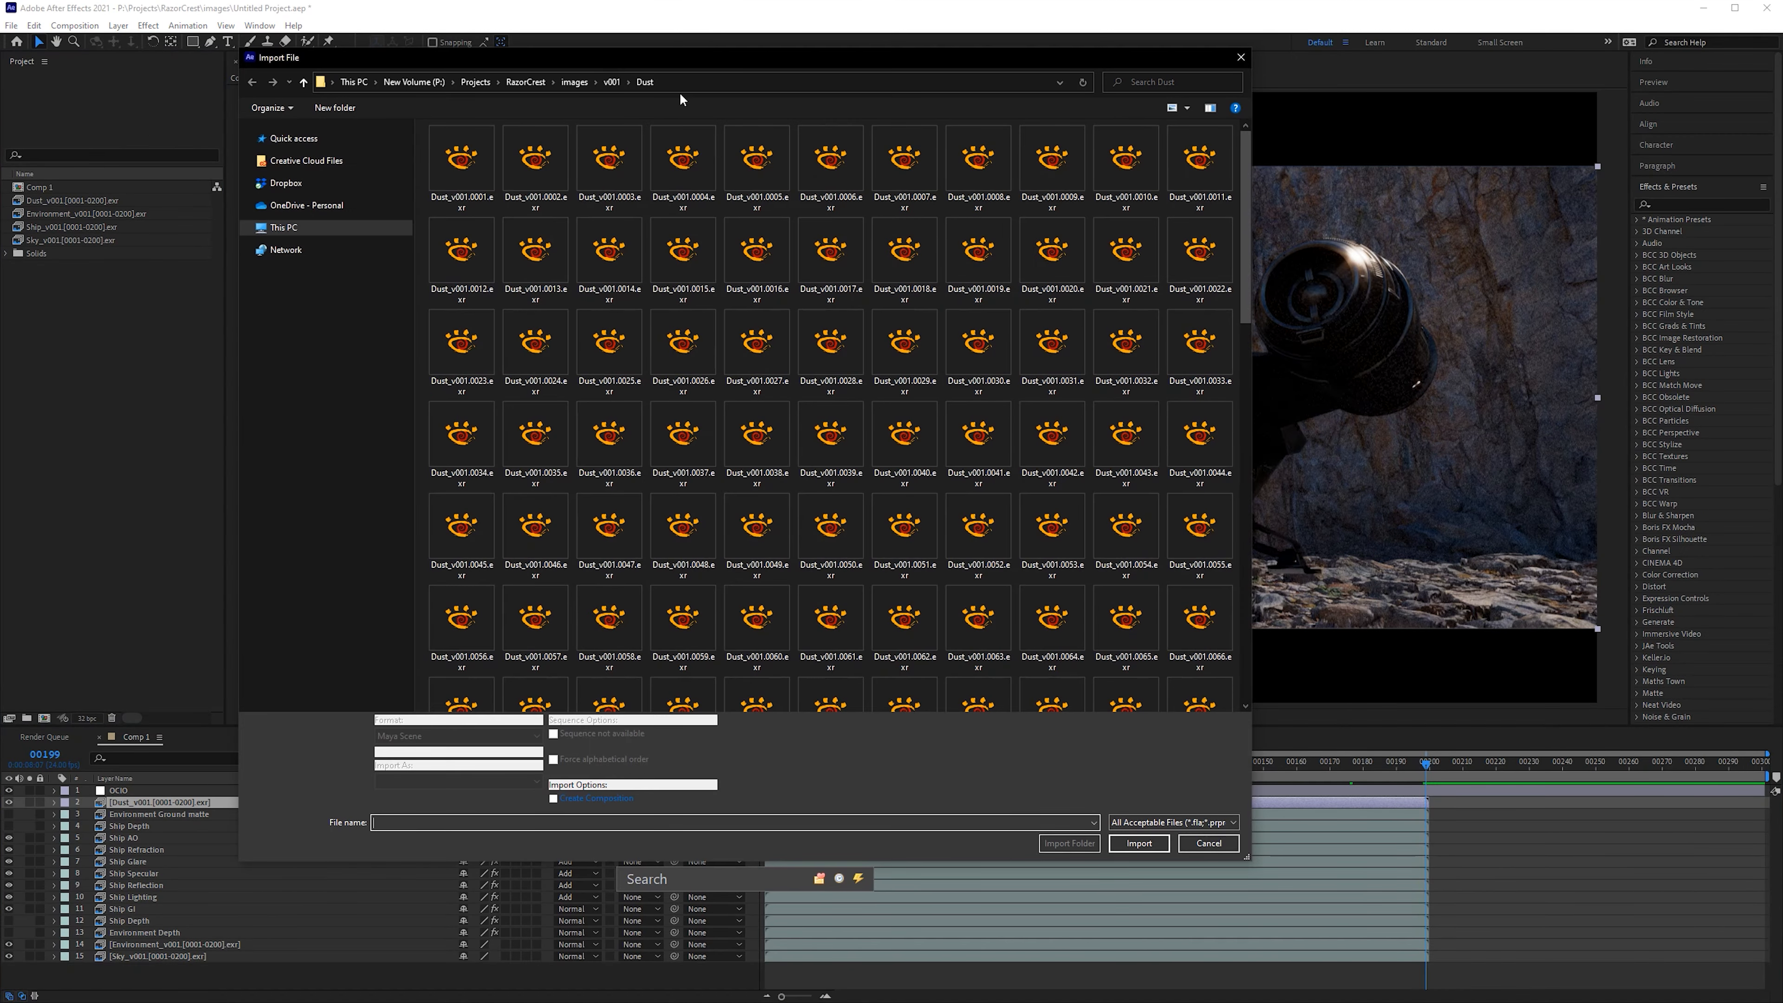
{"action": "left_click", "coordinate": [612, 82]}
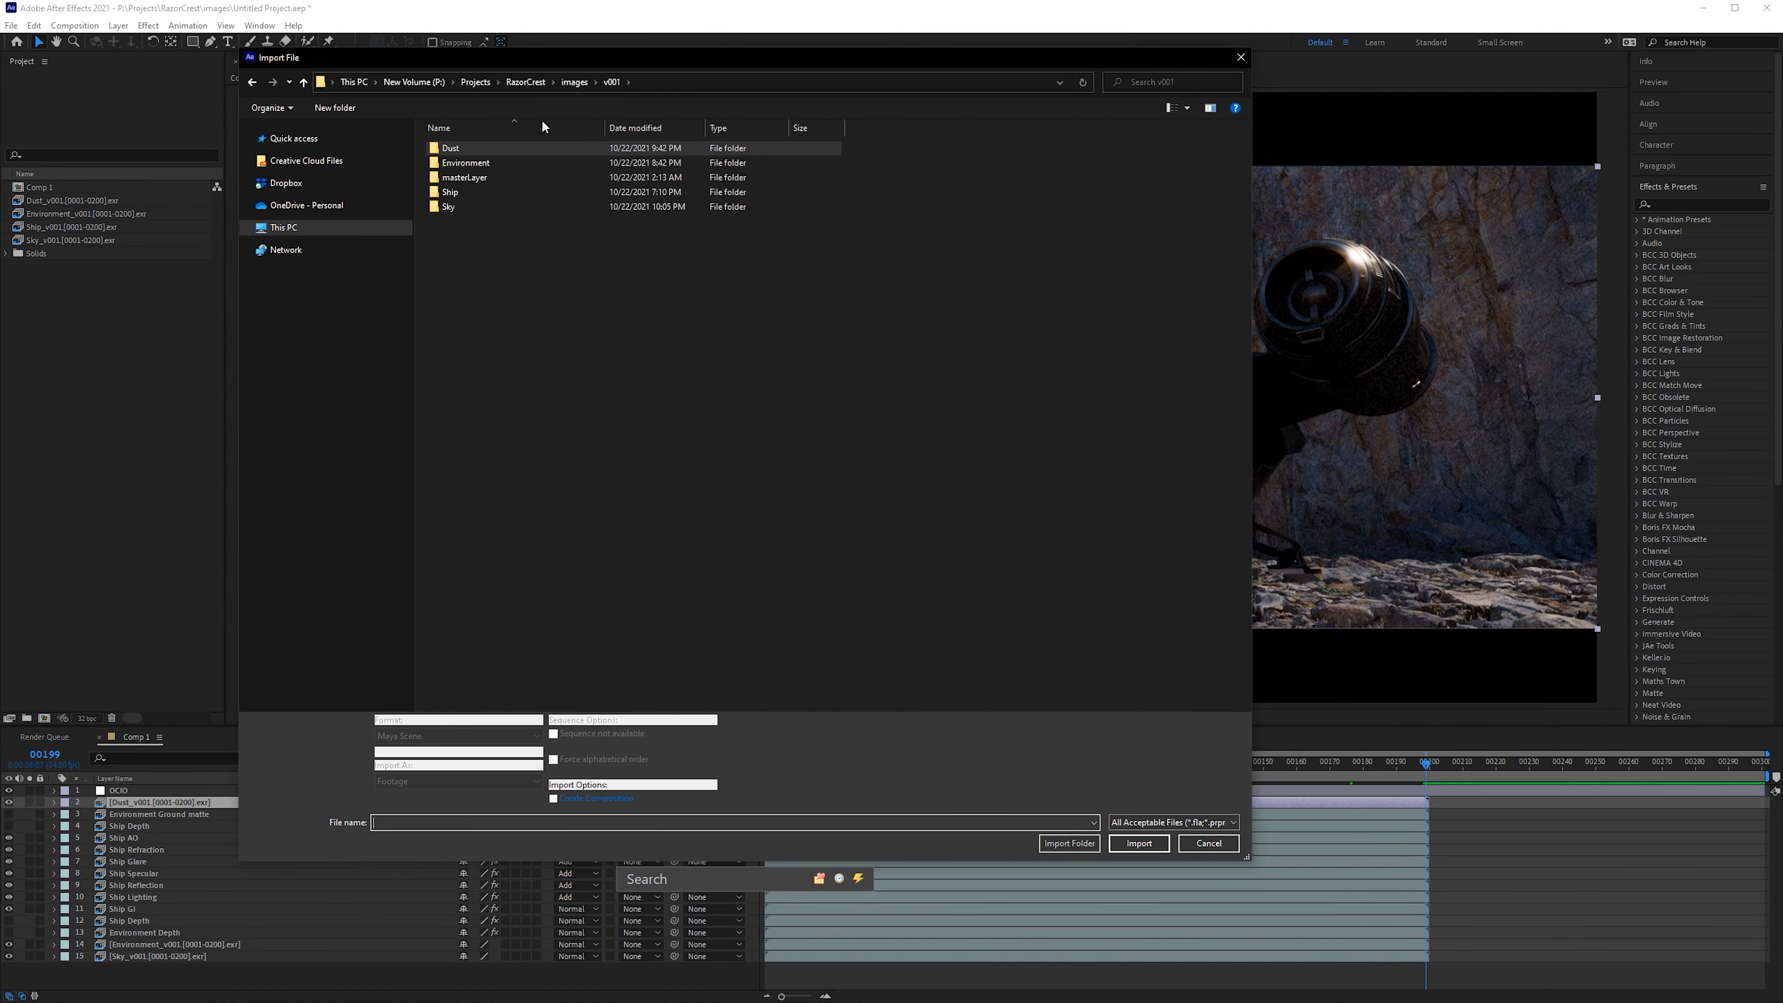
{"action": "double_click", "coordinate": [487, 176]}
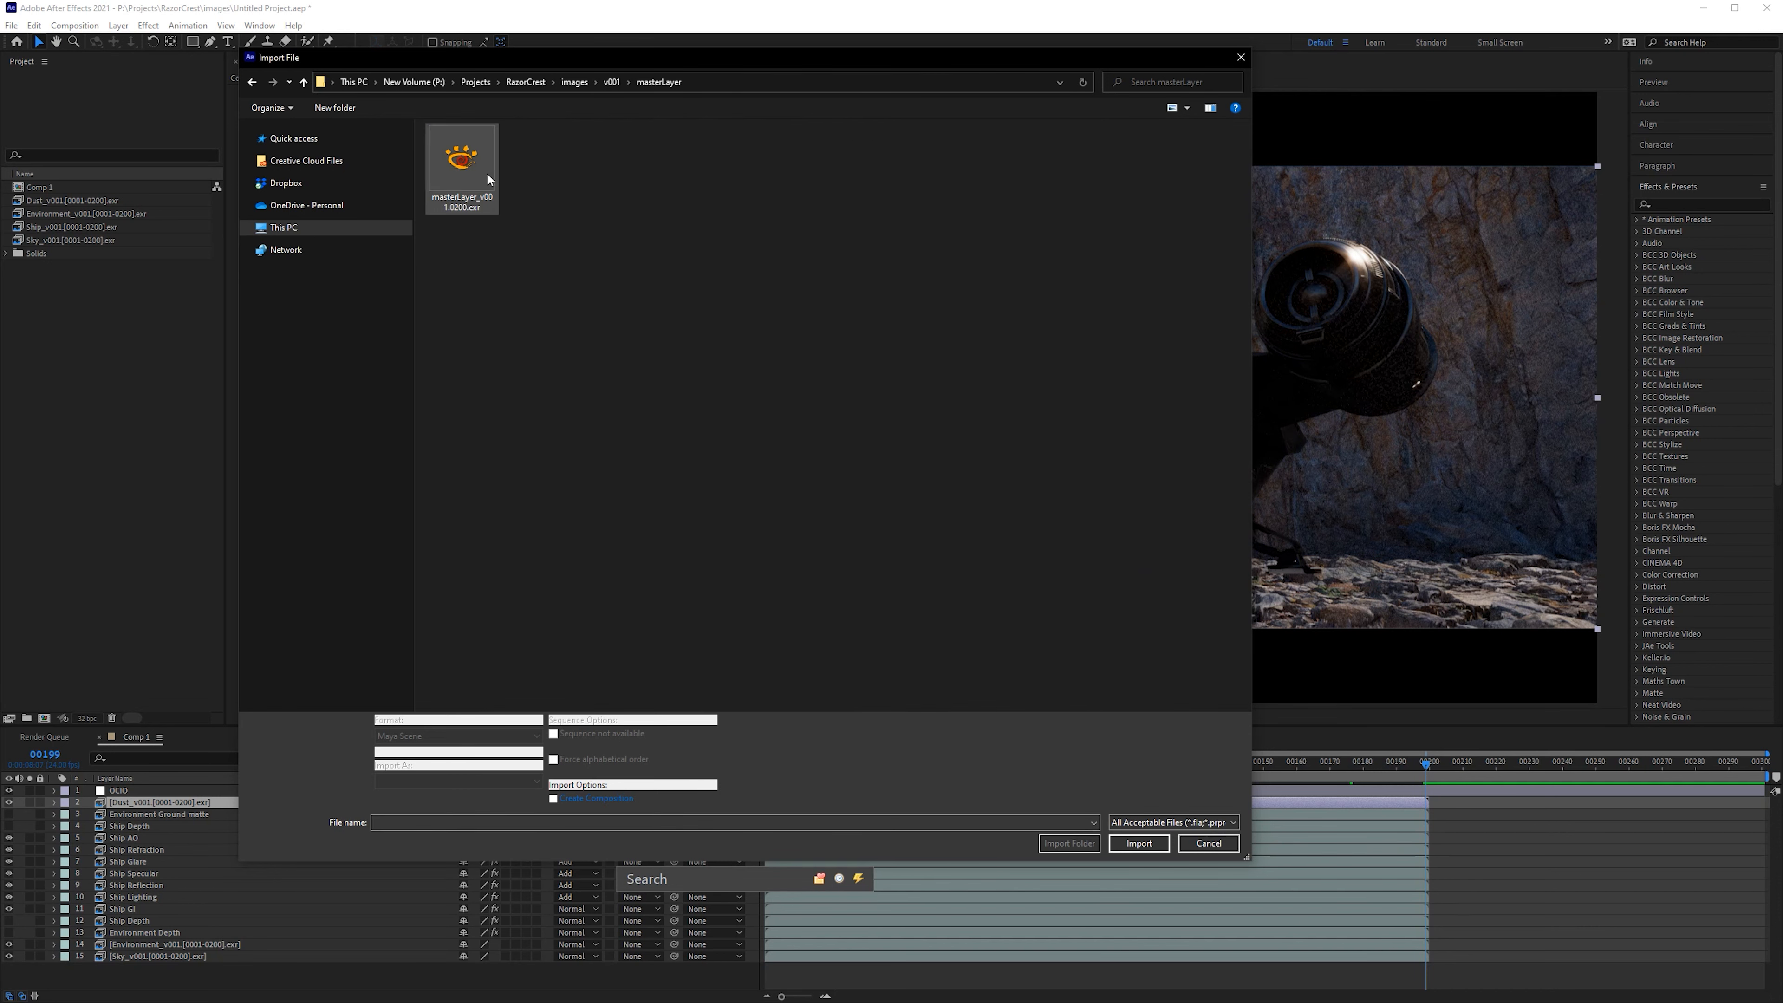
{"action": "double_click", "coordinate": [486, 172]}
{"action": "left_click_drag", "start_coordinate": [153, 235], "coordinate": [130, 805]}
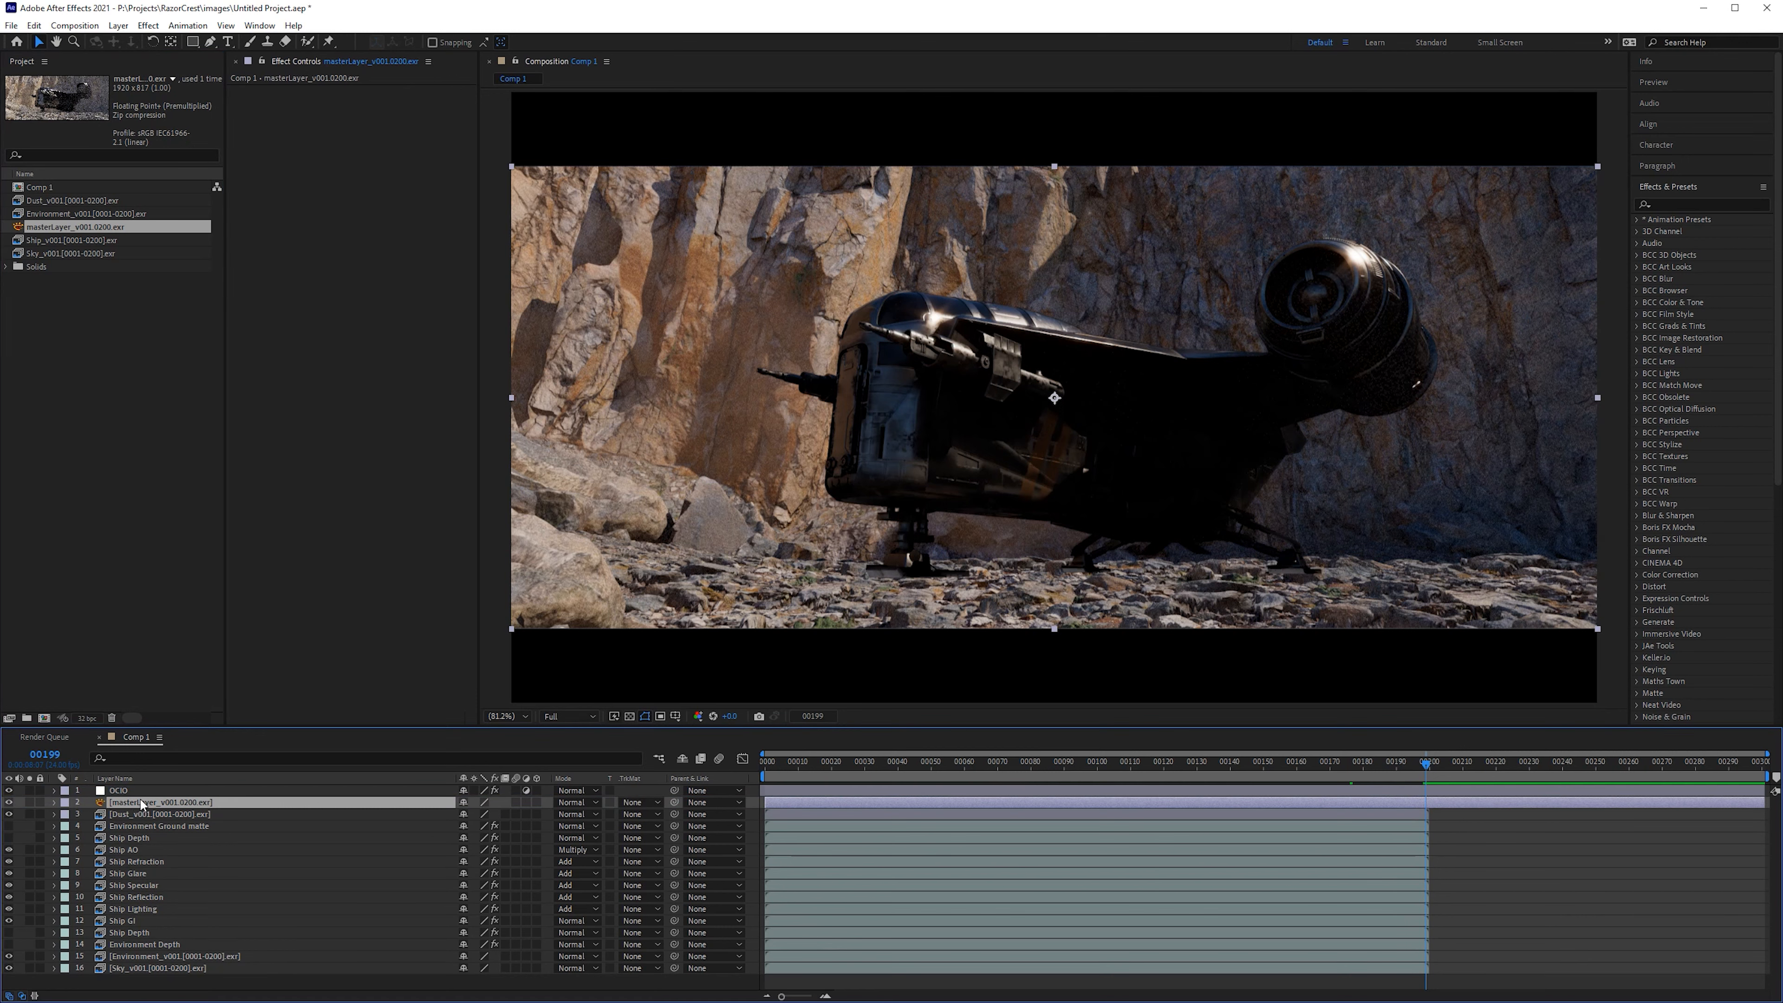
Step: Compare the master layer render with the layered composite at frame 199 by toggling its visibility, examining the ship and ground closely
{"action": "left_click", "coordinate": [9, 802]}
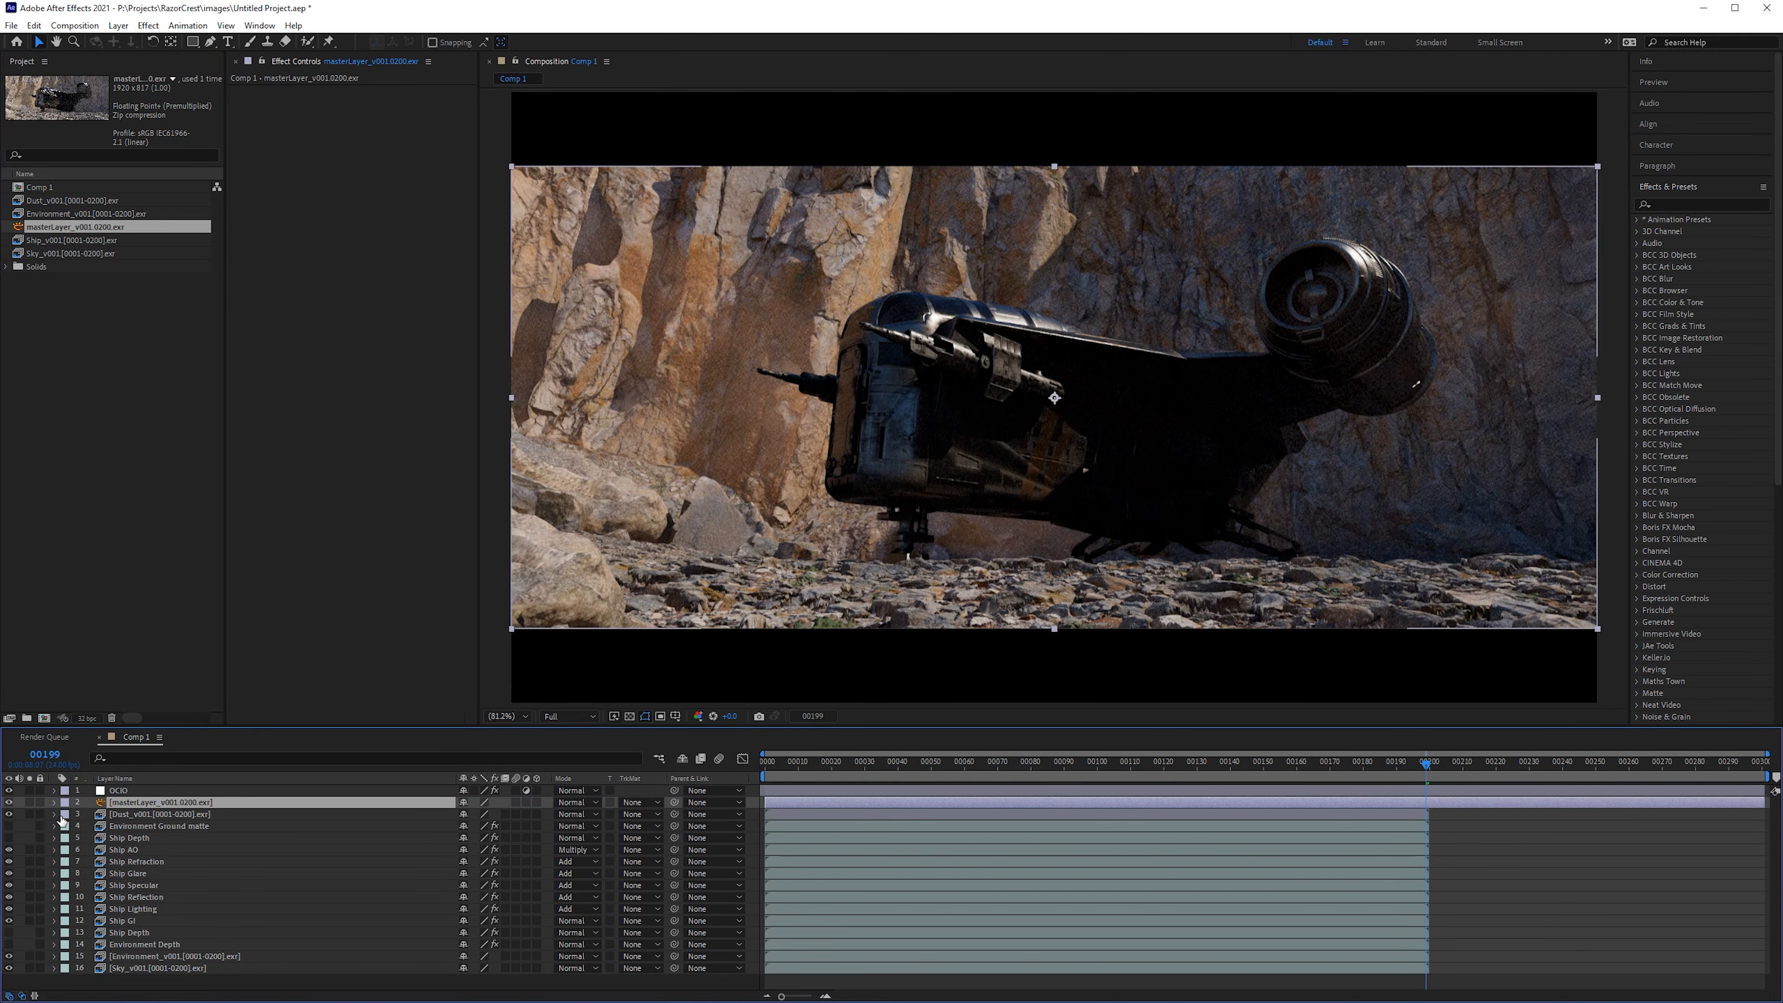
{"action": "left_click", "coordinate": [12, 805]}
{"action": "left_click", "coordinate": [11, 805]}
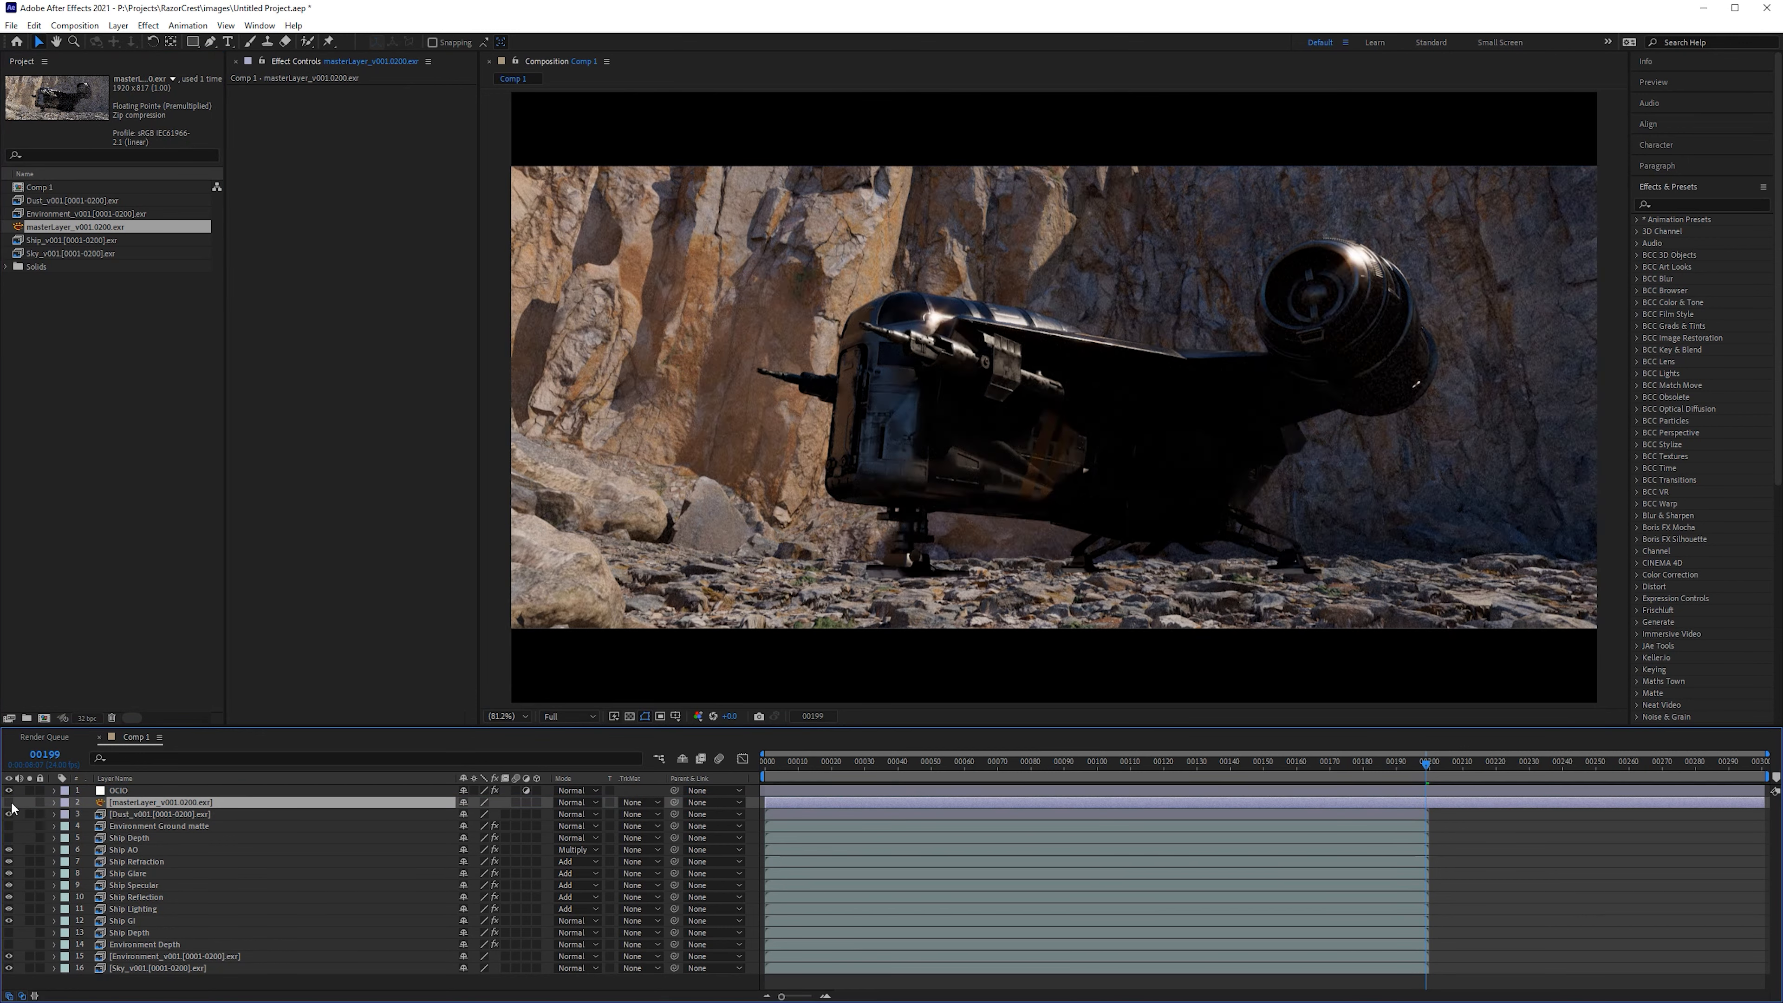
{"action": "left_click", "coordinate": [9, 802]}
{"action": "scroll", "coordinate": [1064, 504], "scroll_direction": "up", "scroll_amount": 1}
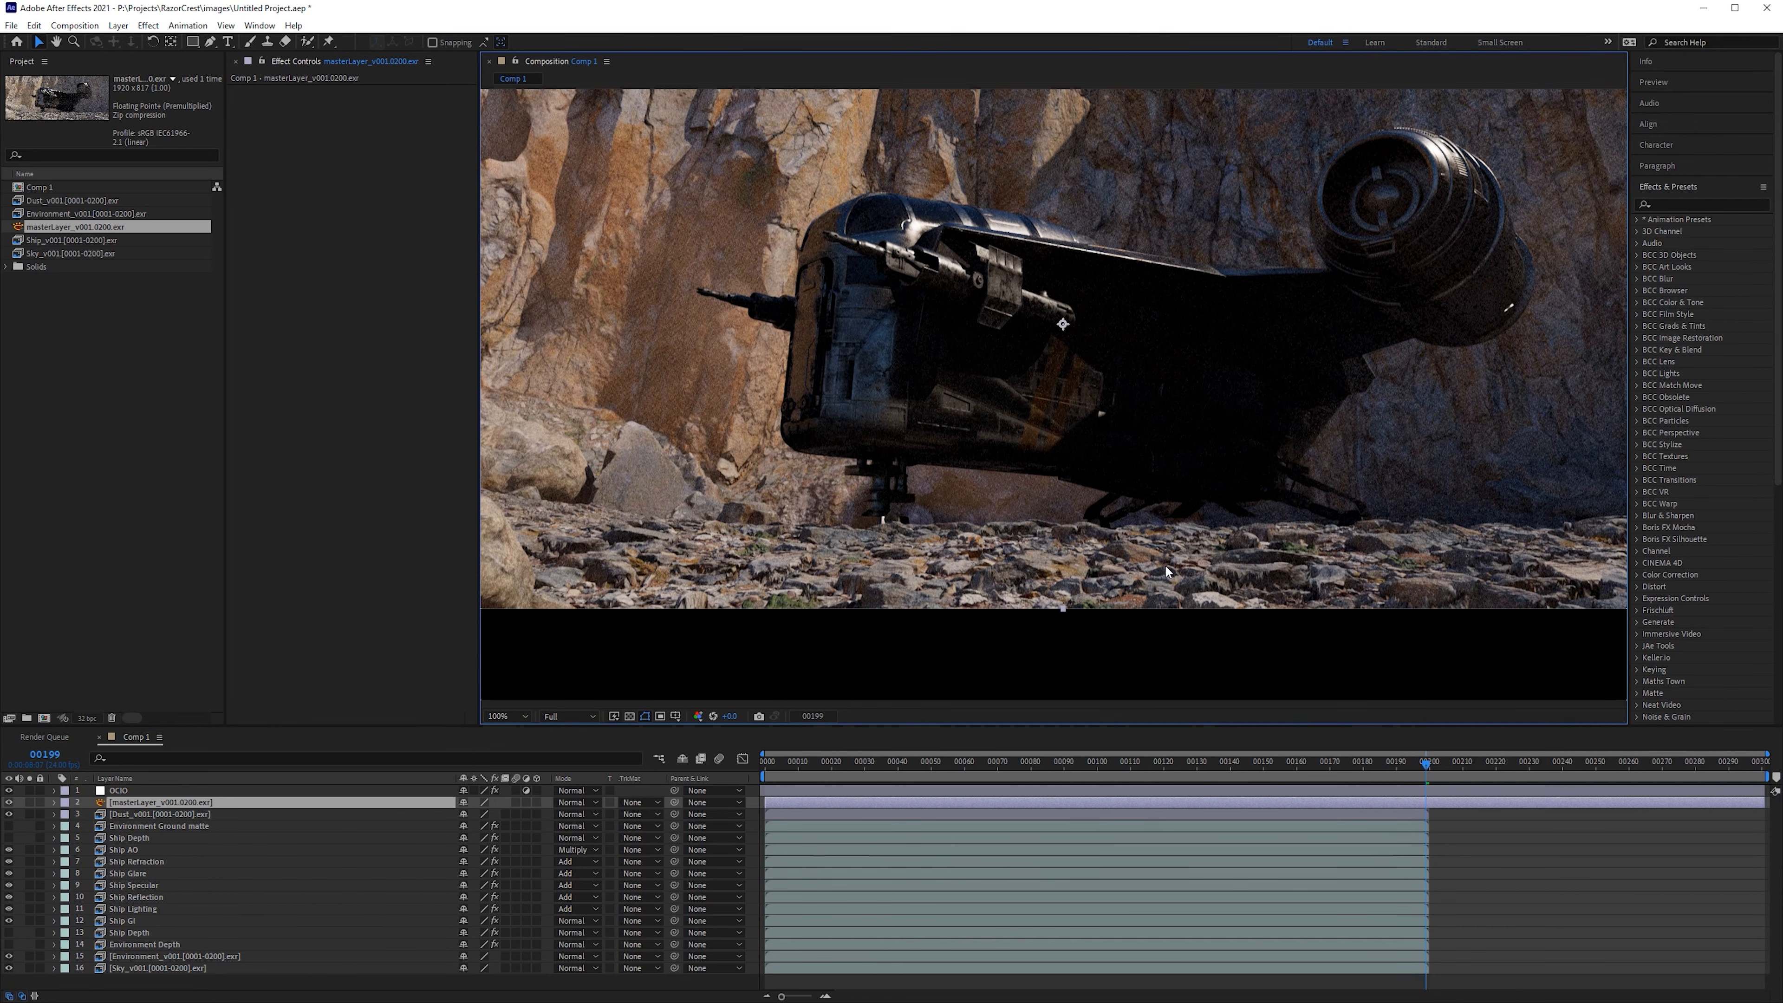
{"action": "left_click_drag", "start_coordinate": [1061, 535], "coordinate": [1053, 549]}
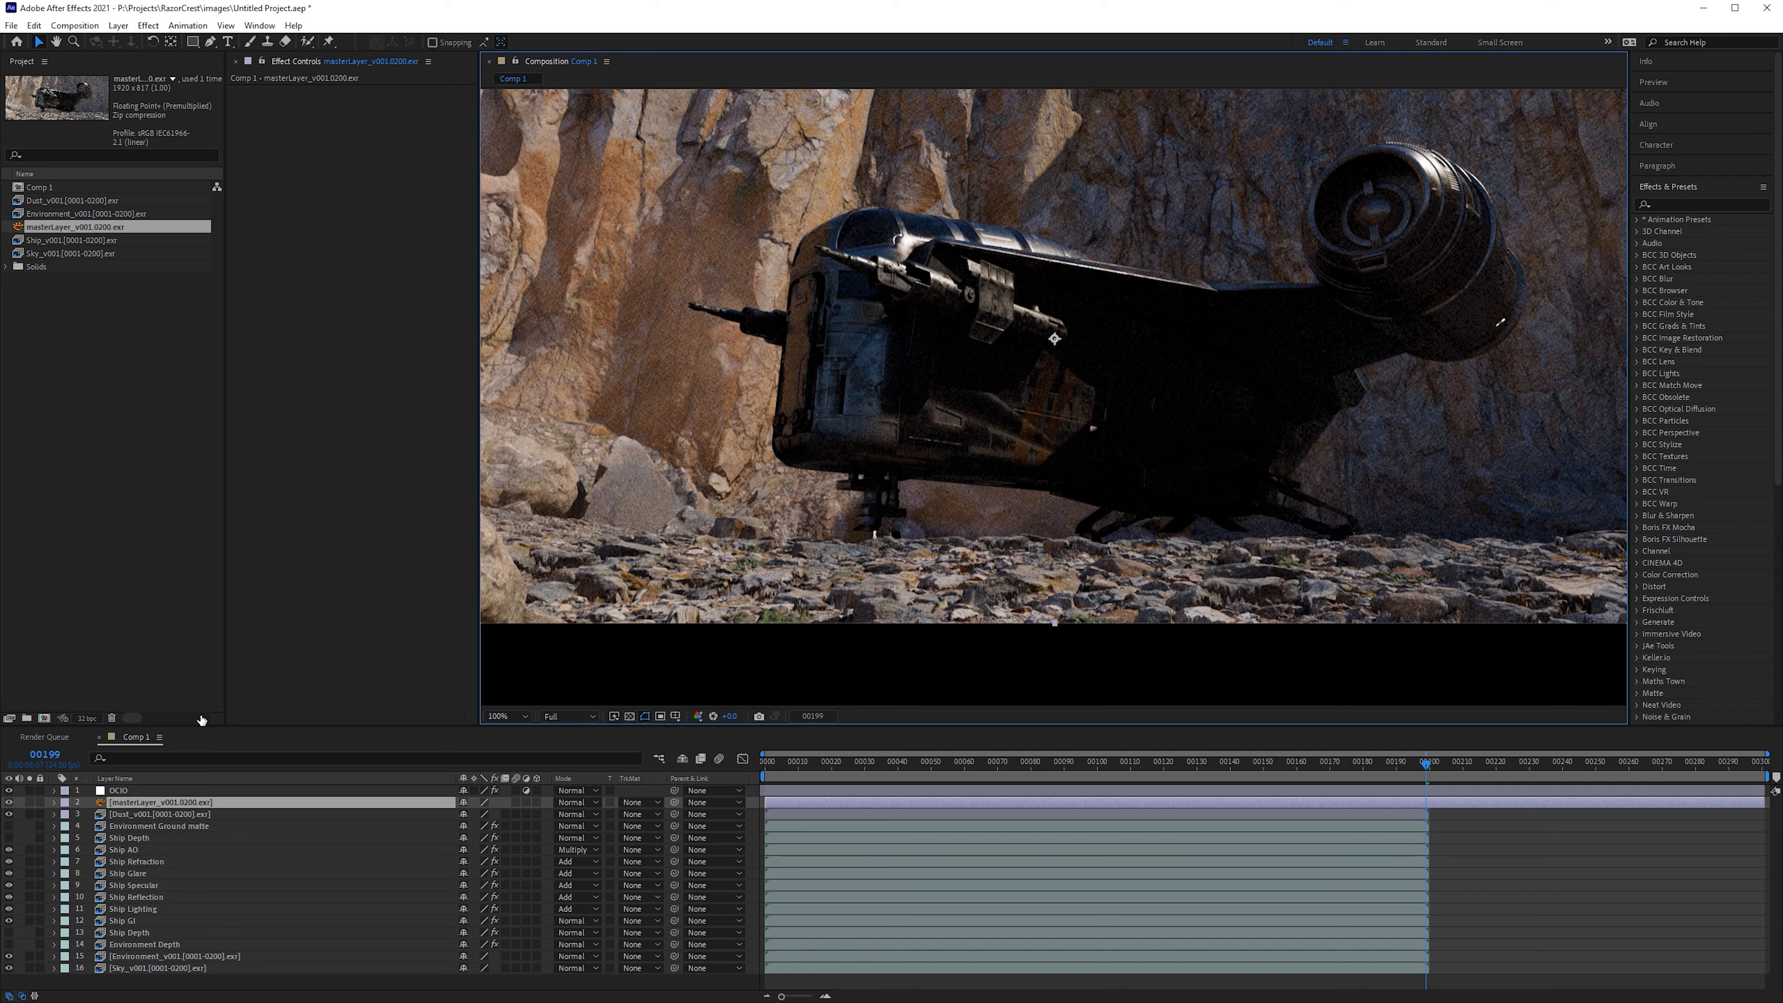
{"action": "left_click", "coordinate": [8, 803]}
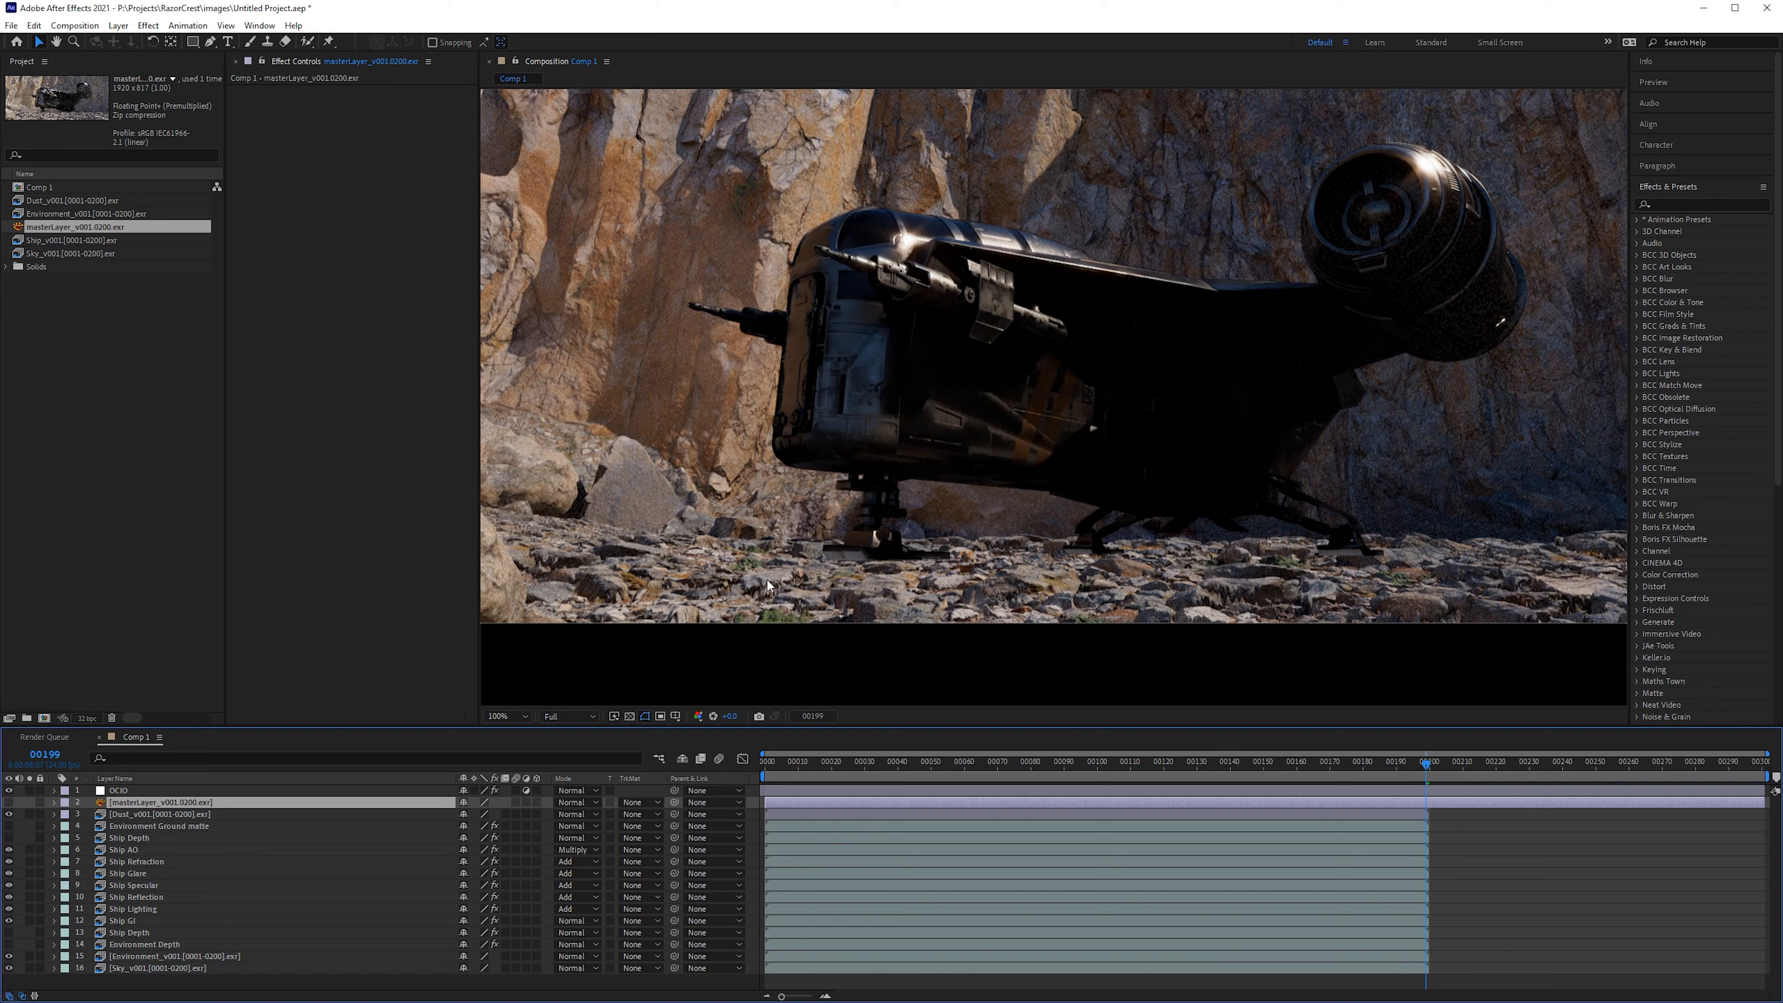
{"action": "left_click", "coordinate": [9, 803]}
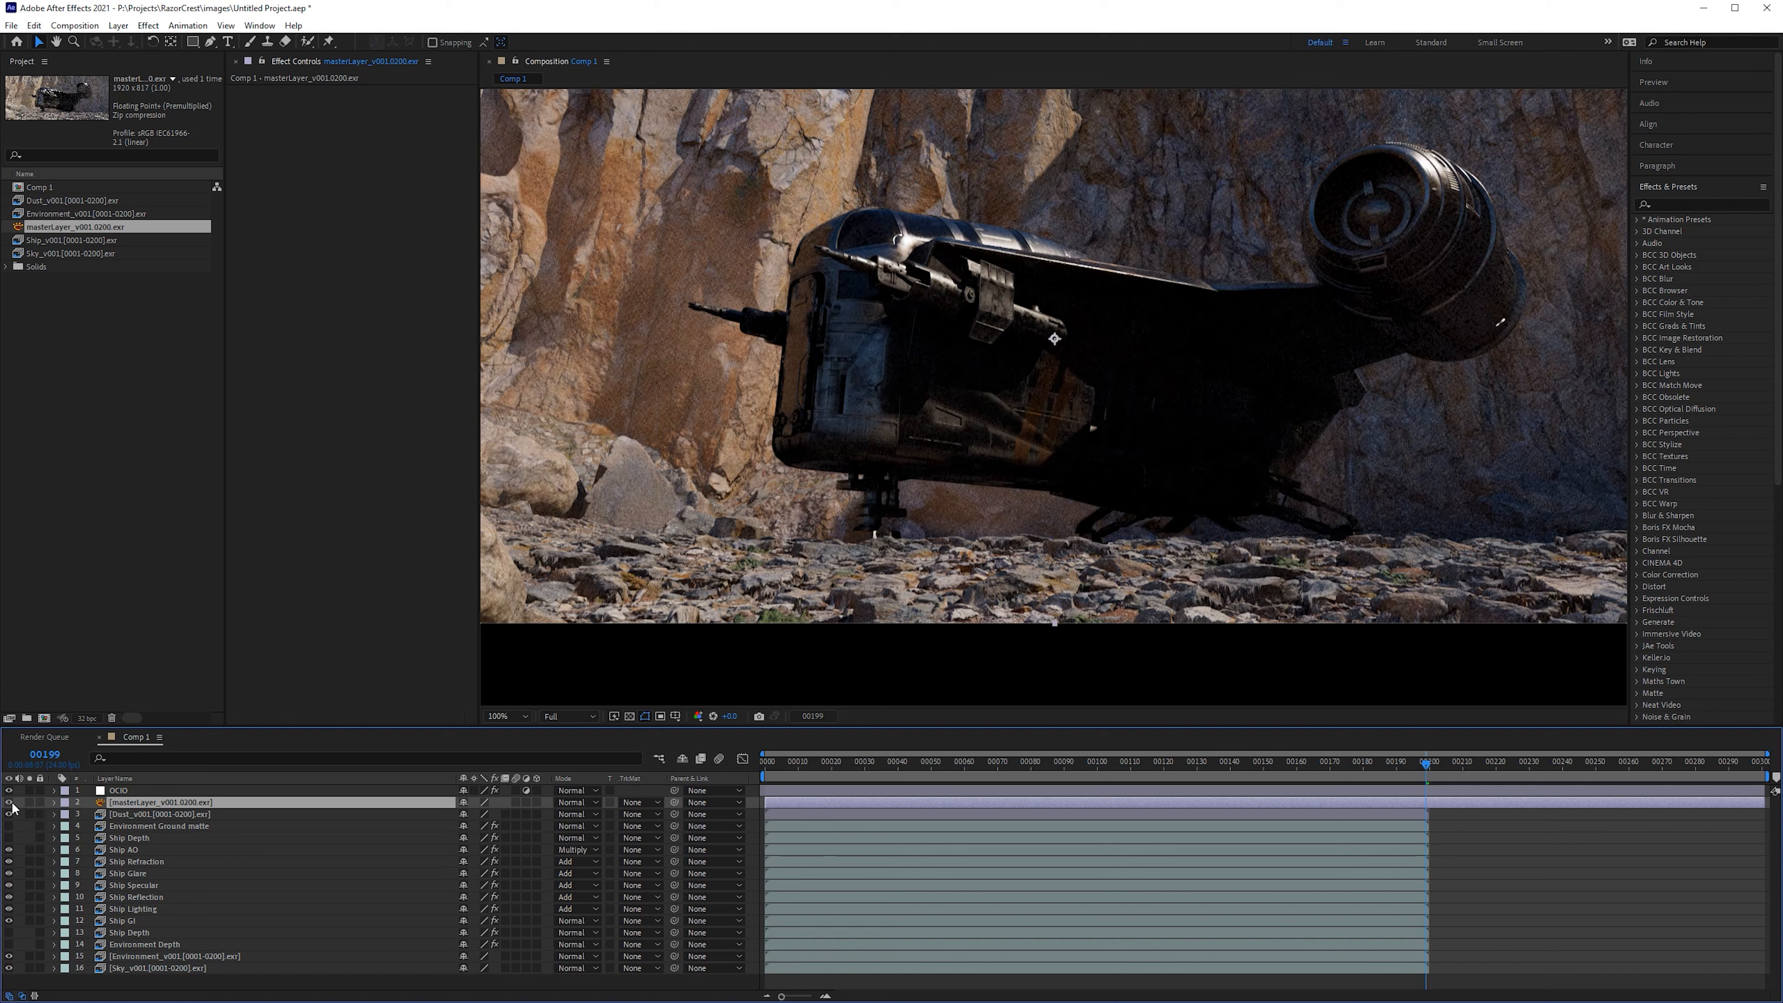
{"action": "scroll", "coordinate": [848, 363], "scroll_direction": "up", "scroll_amount": 2}
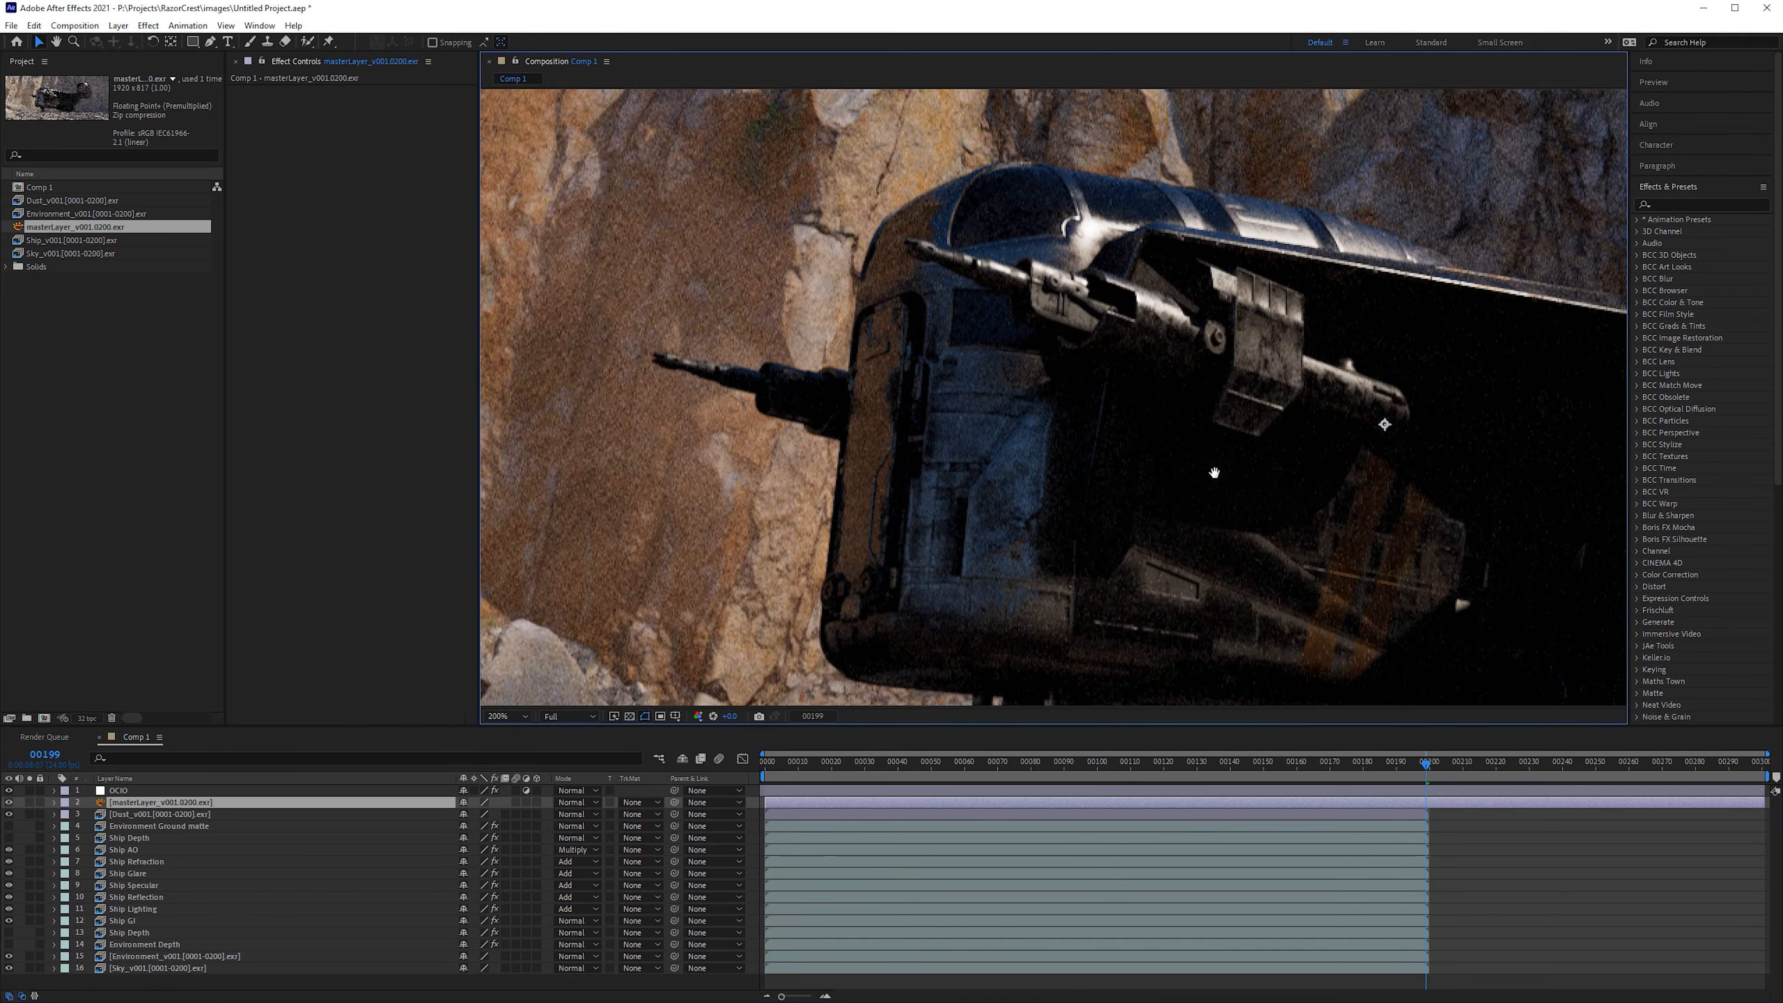
Step: Examine the noise in the master layer render around the cockpit, side gun, door panel and surrounding rock wall
{"action": "left_click_drag", "start_coordinate": [880, 205], "coordinate": [1020, 398]}
{"action": "left_click_drag", "start_coordinate": [1293, 437], "coordinate": [983, 376]}
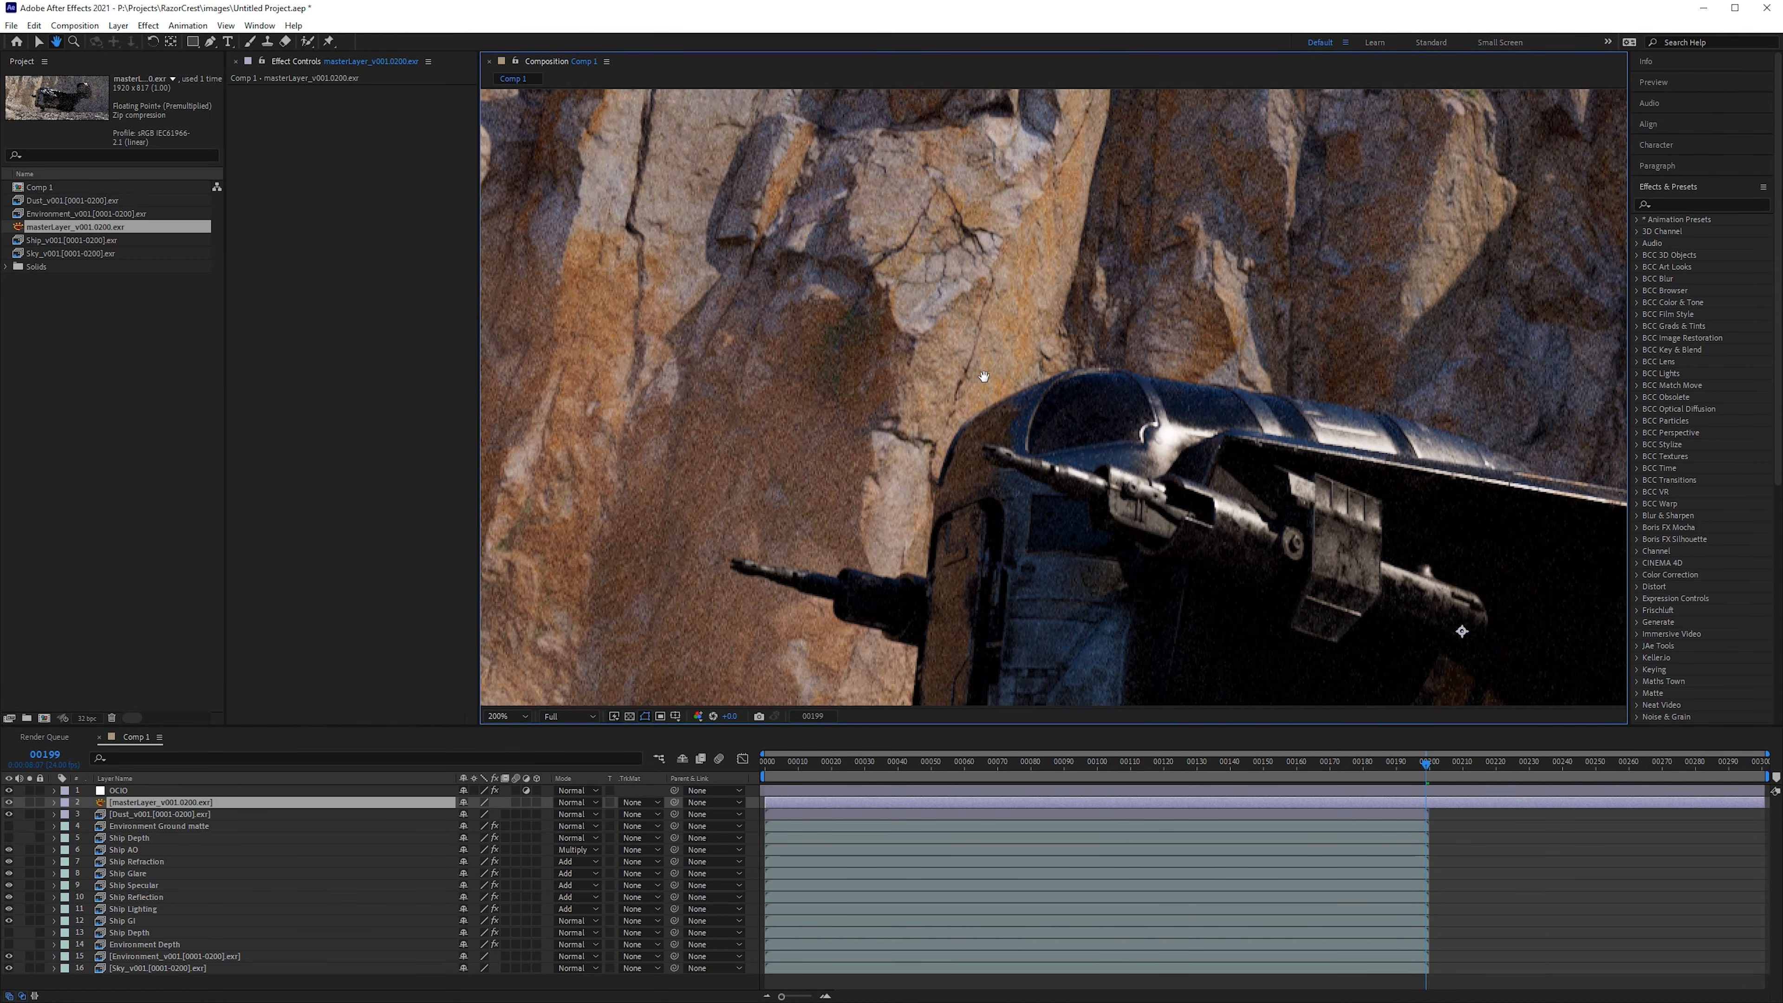
{"action": "left_click_drag", "start_coordinate": [780, 409], "coordinate": [810, 196]}
{"action": "scroll", "coordinate": [992, 412], "scroll_direction": "up", "scroll_amount": 4}
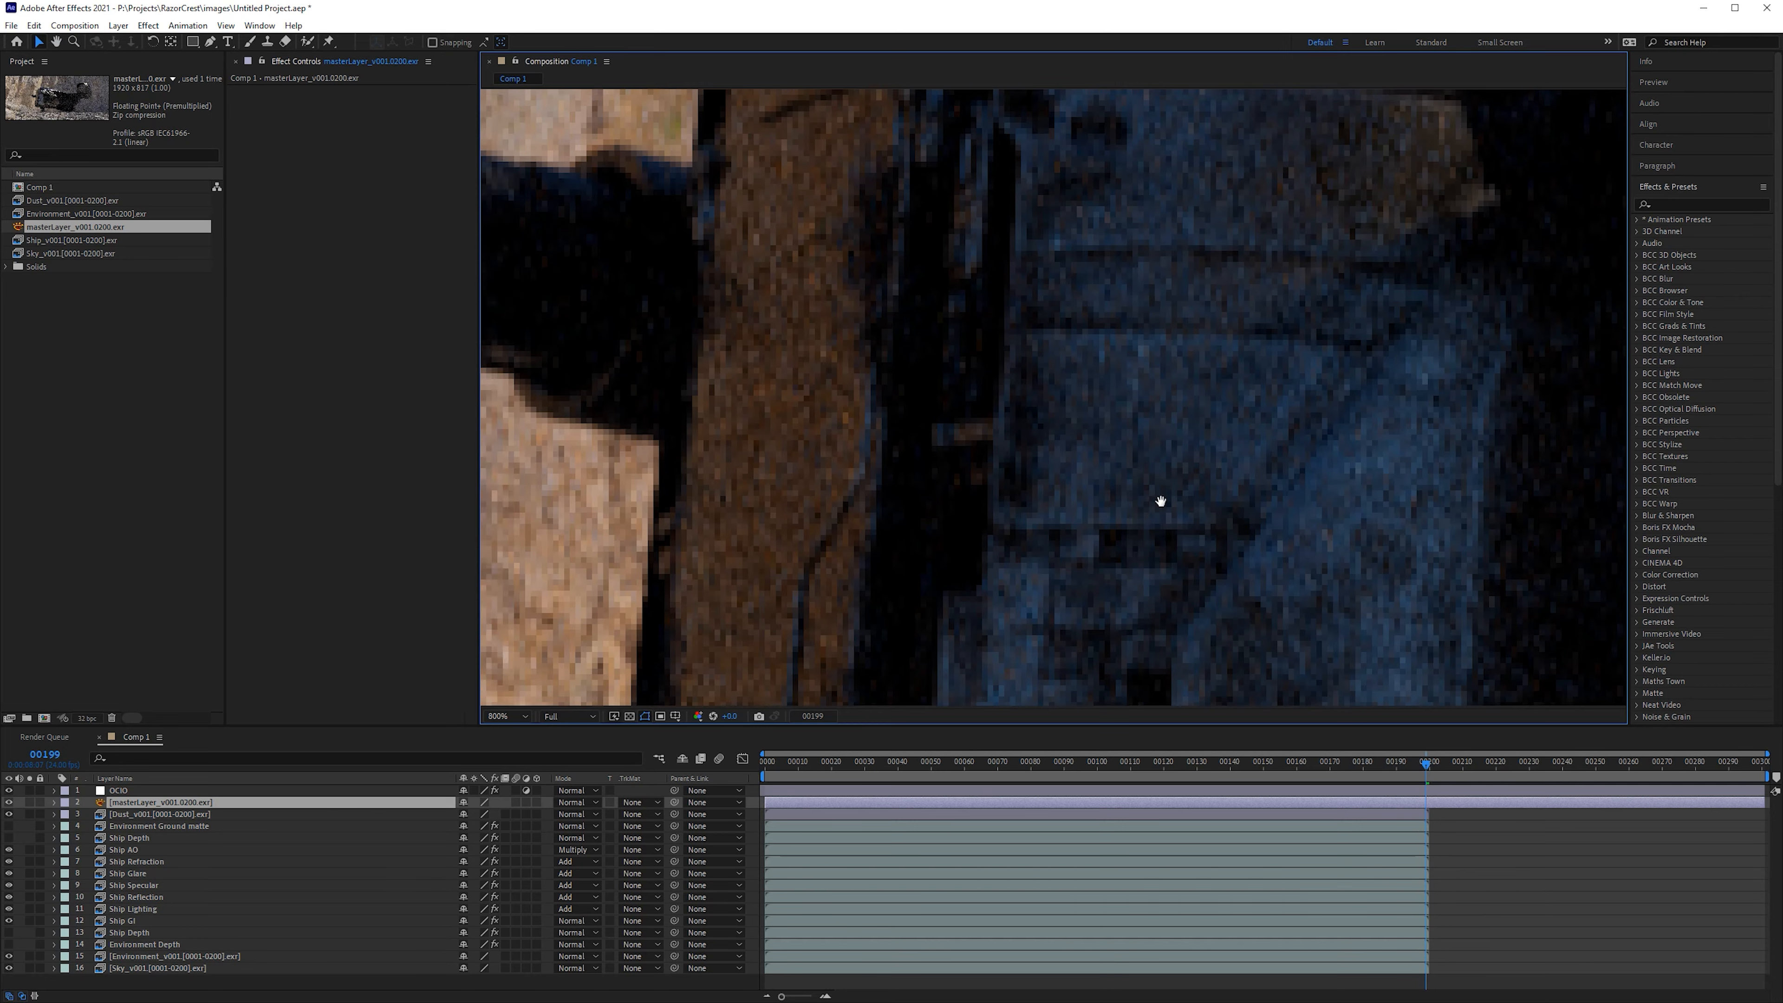
{"action": "scroll", "coordinate": [1006, 310], "scroll_direction": "down", "scroll_amount": 2}
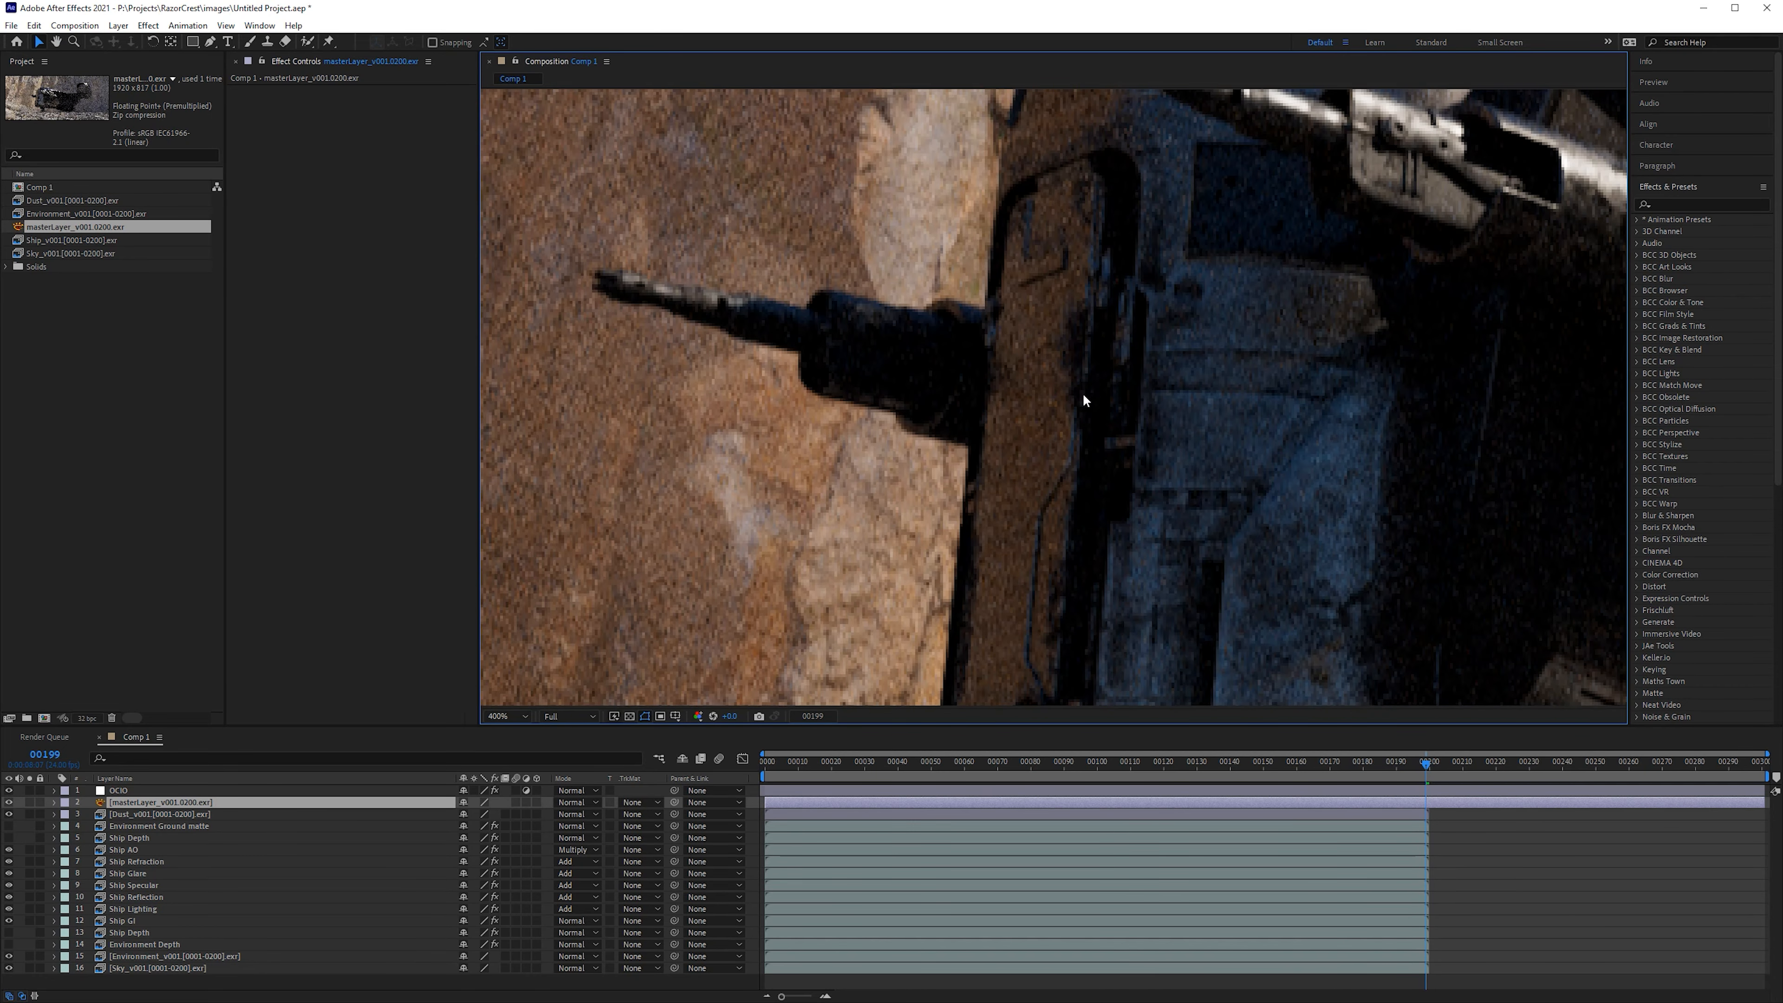
{"action": "scroll", "coordinate": [1071, 382], "scroll_direction": "down", "scroll_amount": 2}
{"action": "left_click_drag", "start_coordinate": [1078, 367], "coordinate": [986, 294]}
Step: Compare the ship's door panel and side gun between both versions by toggling the masterLayer_v001.0200.exr layer's visibility
{"action": "left_click", "coordinate": [9, 802]}
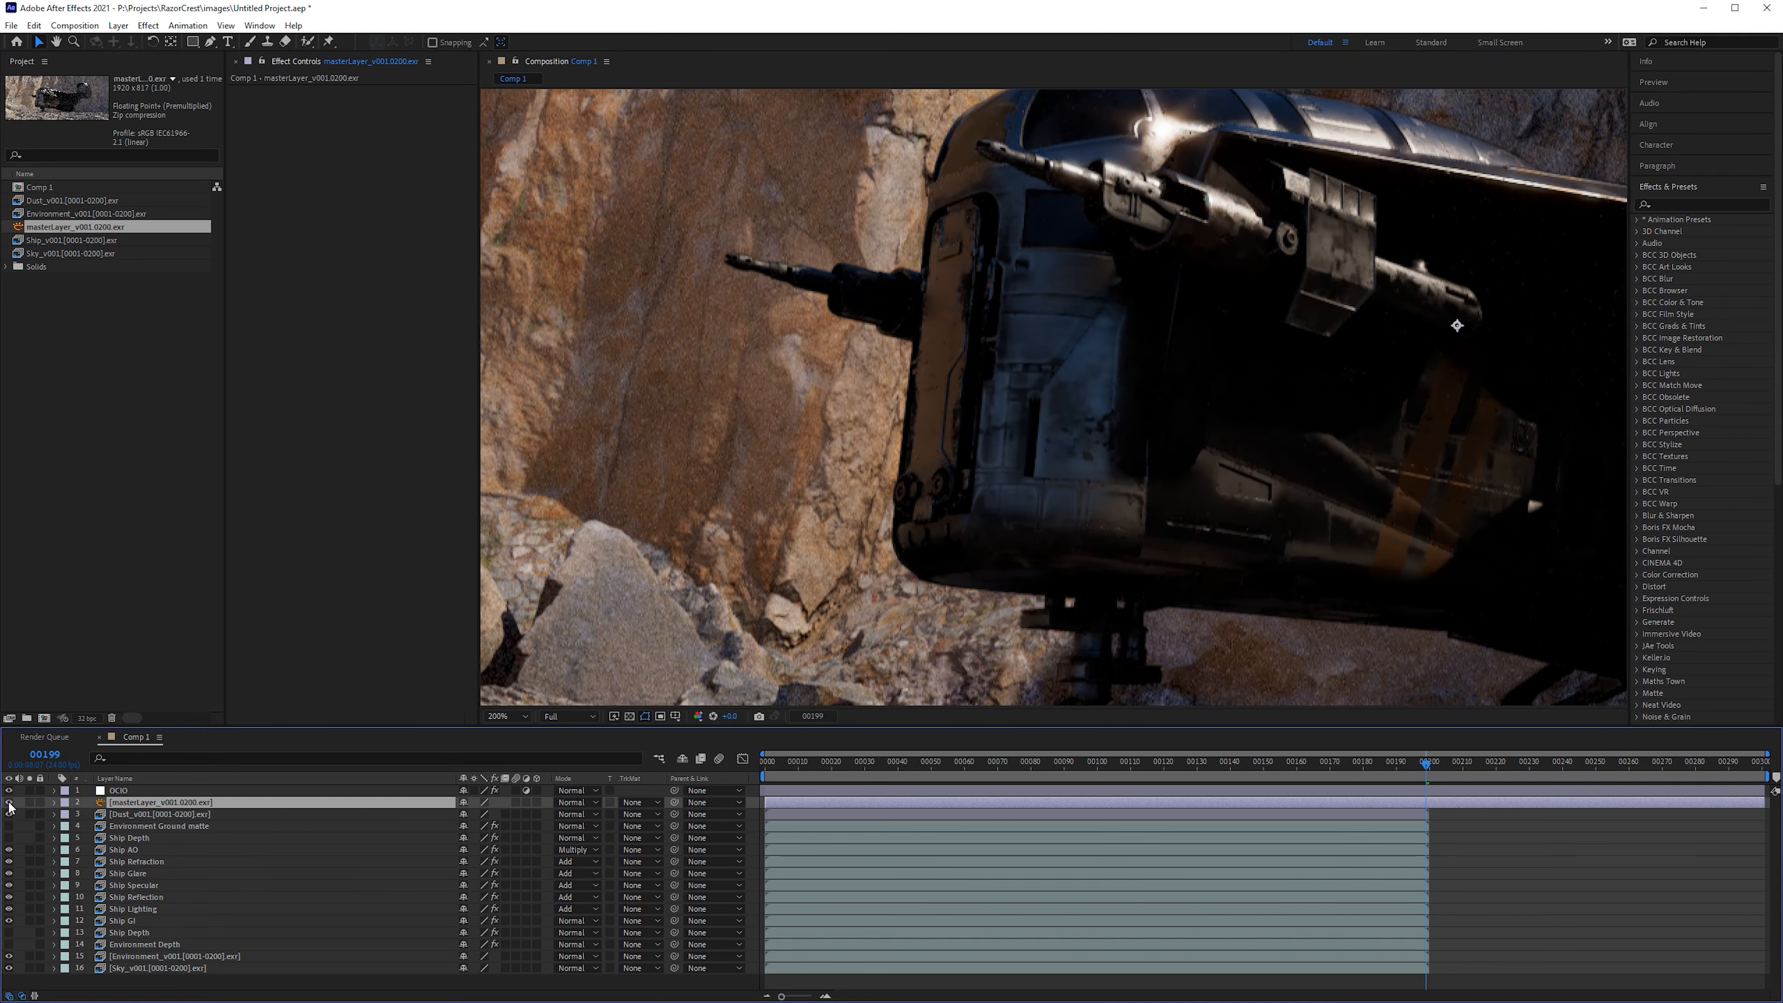
{"action": "left_click_drag", "start_coordinate": [952, 171], "coordinate": [1029, 296]}
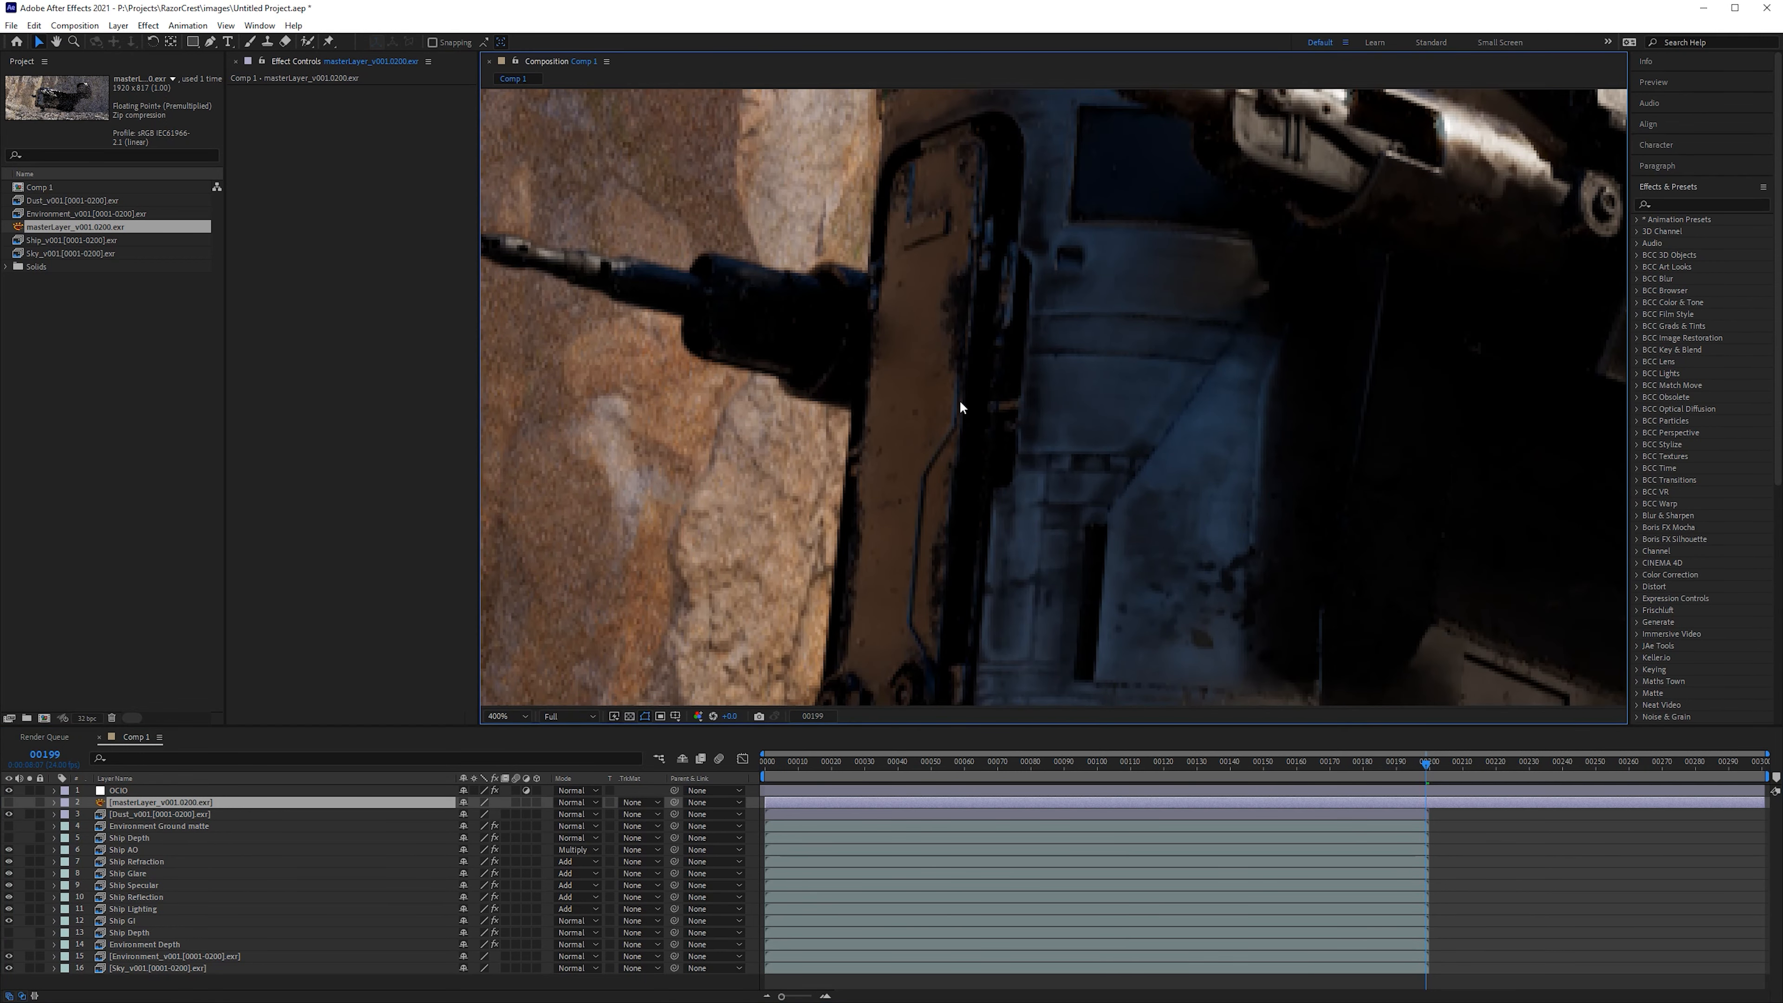
{"action": "left_click_drag", "start_coordinate": [960, 407], "coordinate": [959, 281]}
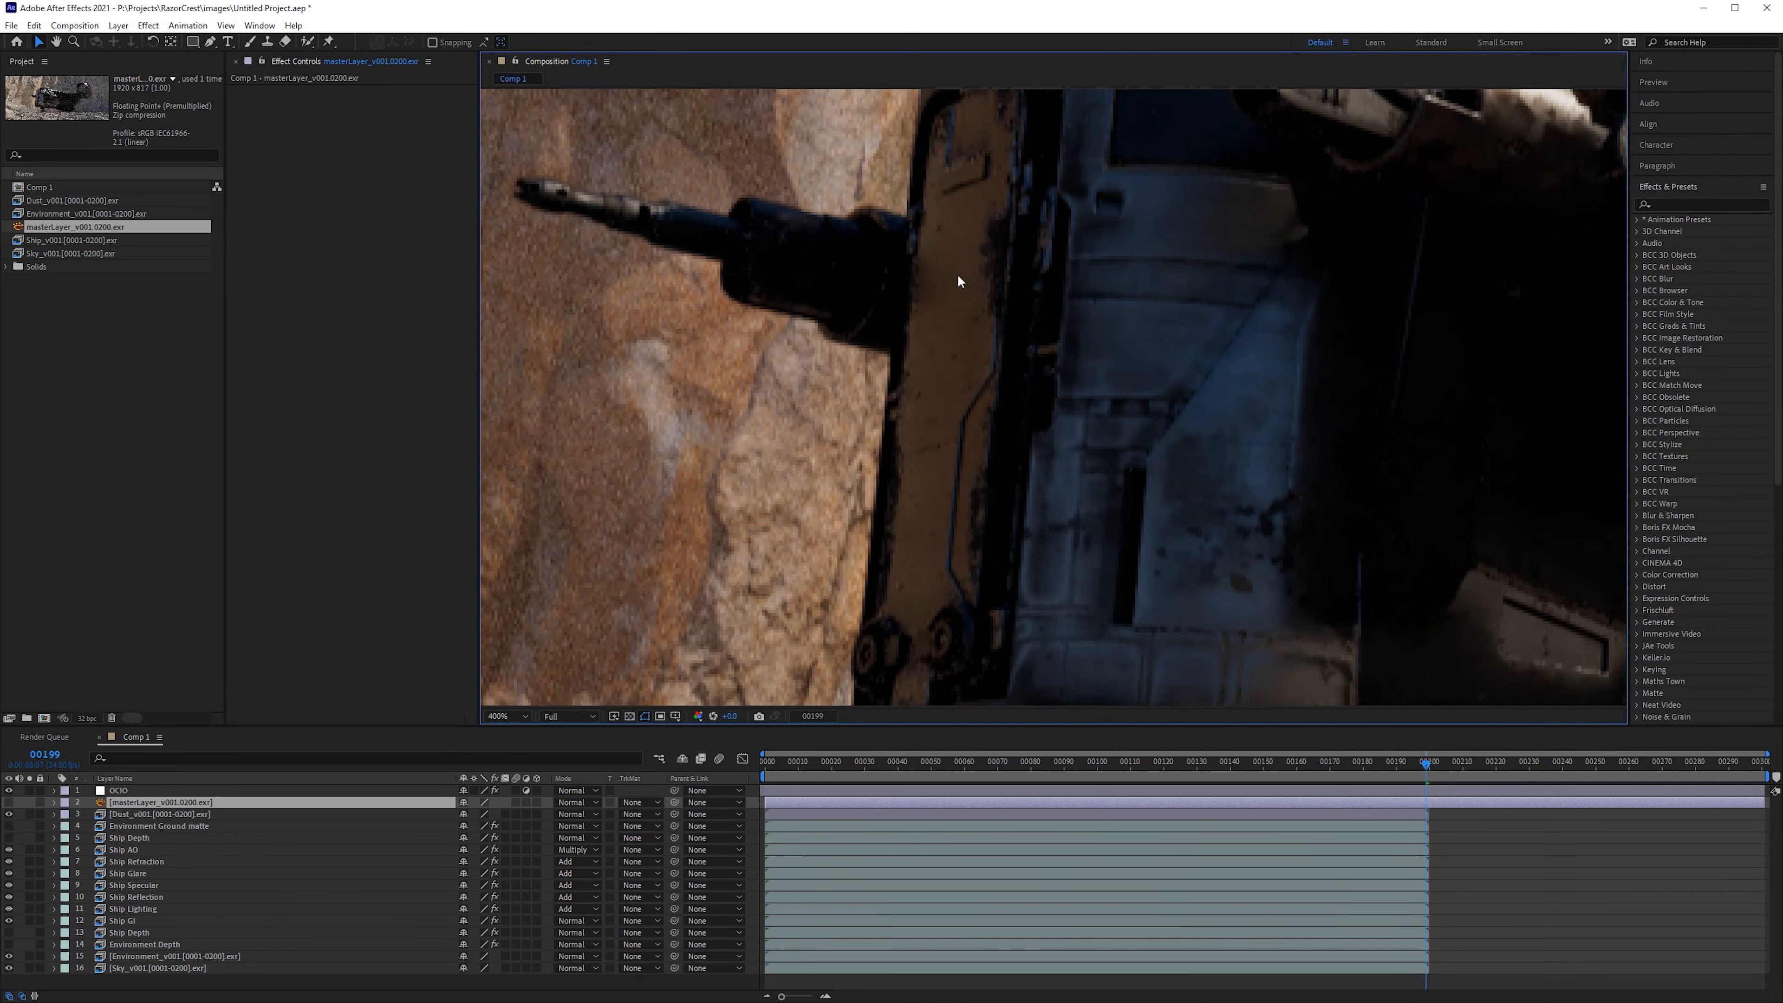
{"action": "left_click", "coordinate": [9, 802]}
{"action": "left_click", "coordinate": [8, 802]}
{"action": "left_click", "coordinate": [9, 802]}
{"action": "left_click", "coordinate": [8, 802]}
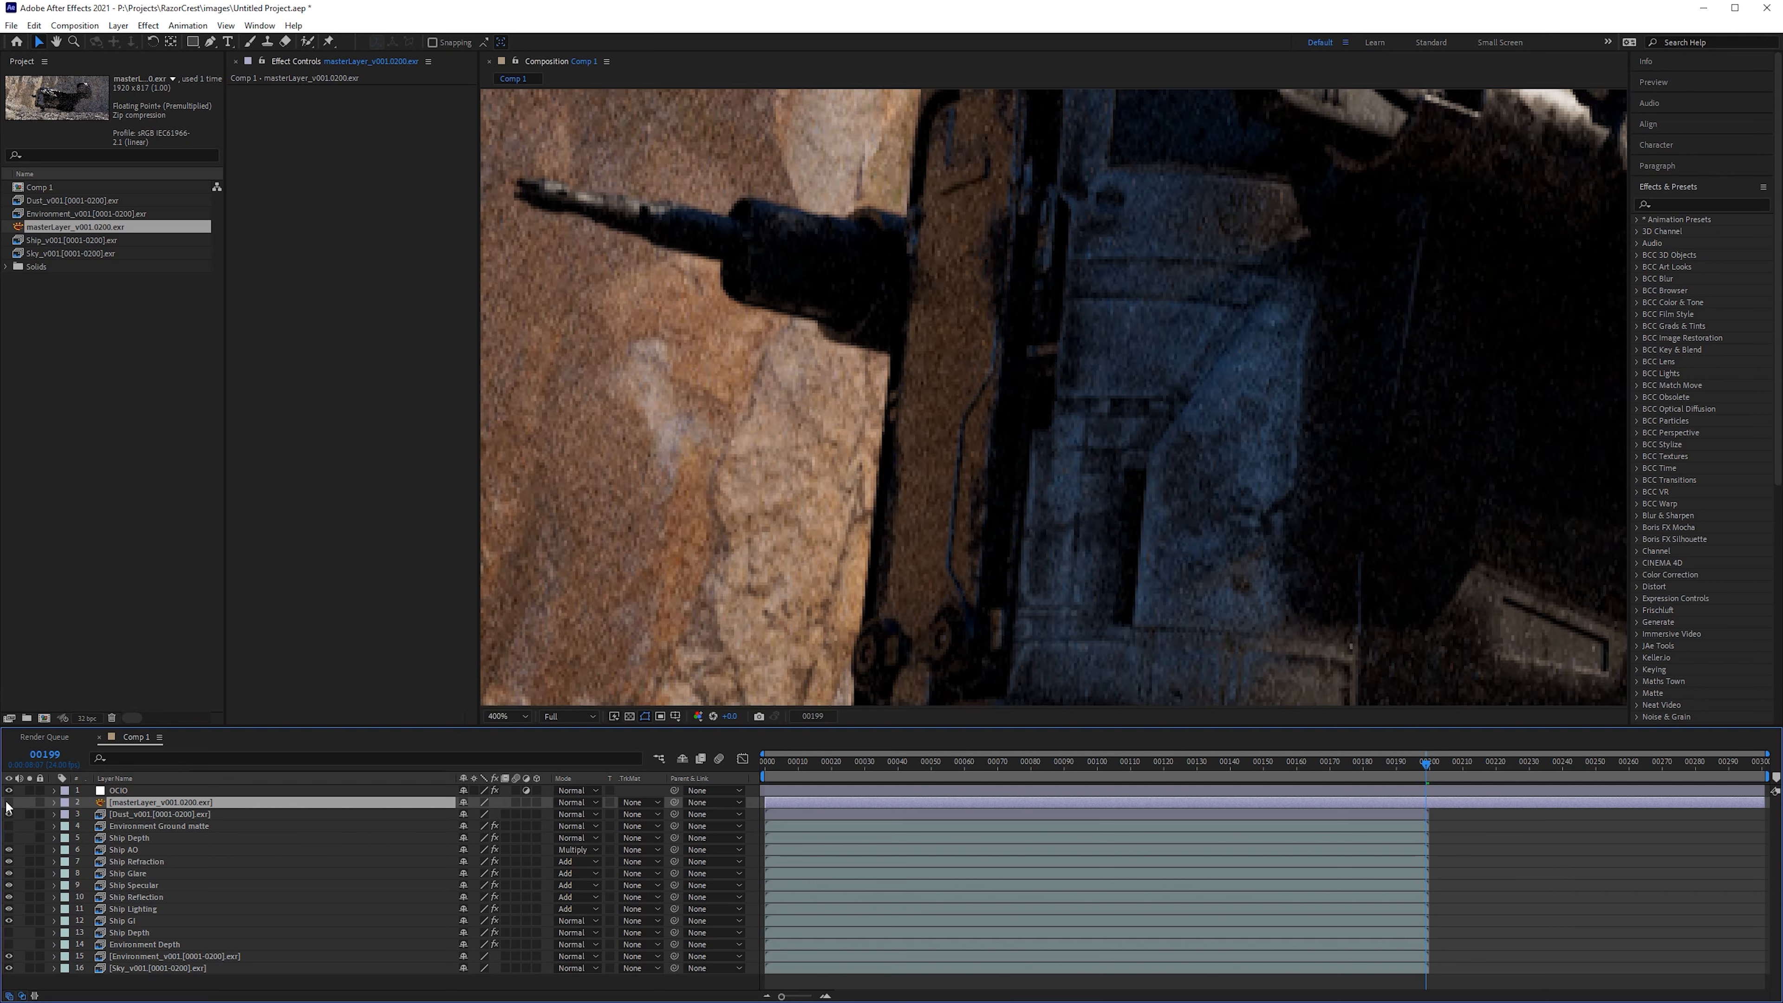
{"action": "left_click", "coordinate": [8, 802]}
{"action": "left_click", "coordinate": [9, 802]}
{"action": "left_click", "coordinate": [8, 802]}
Step: Compare the cockpit glare and front cannon by toggling the master layer's visibility on and off
{"action": "key", "text": "comma"}
{"action": "left_click_drag", "start_coordinate": [1397, 241], "coordinate": [966, 235]}
{"action": "key", "text": "period"}
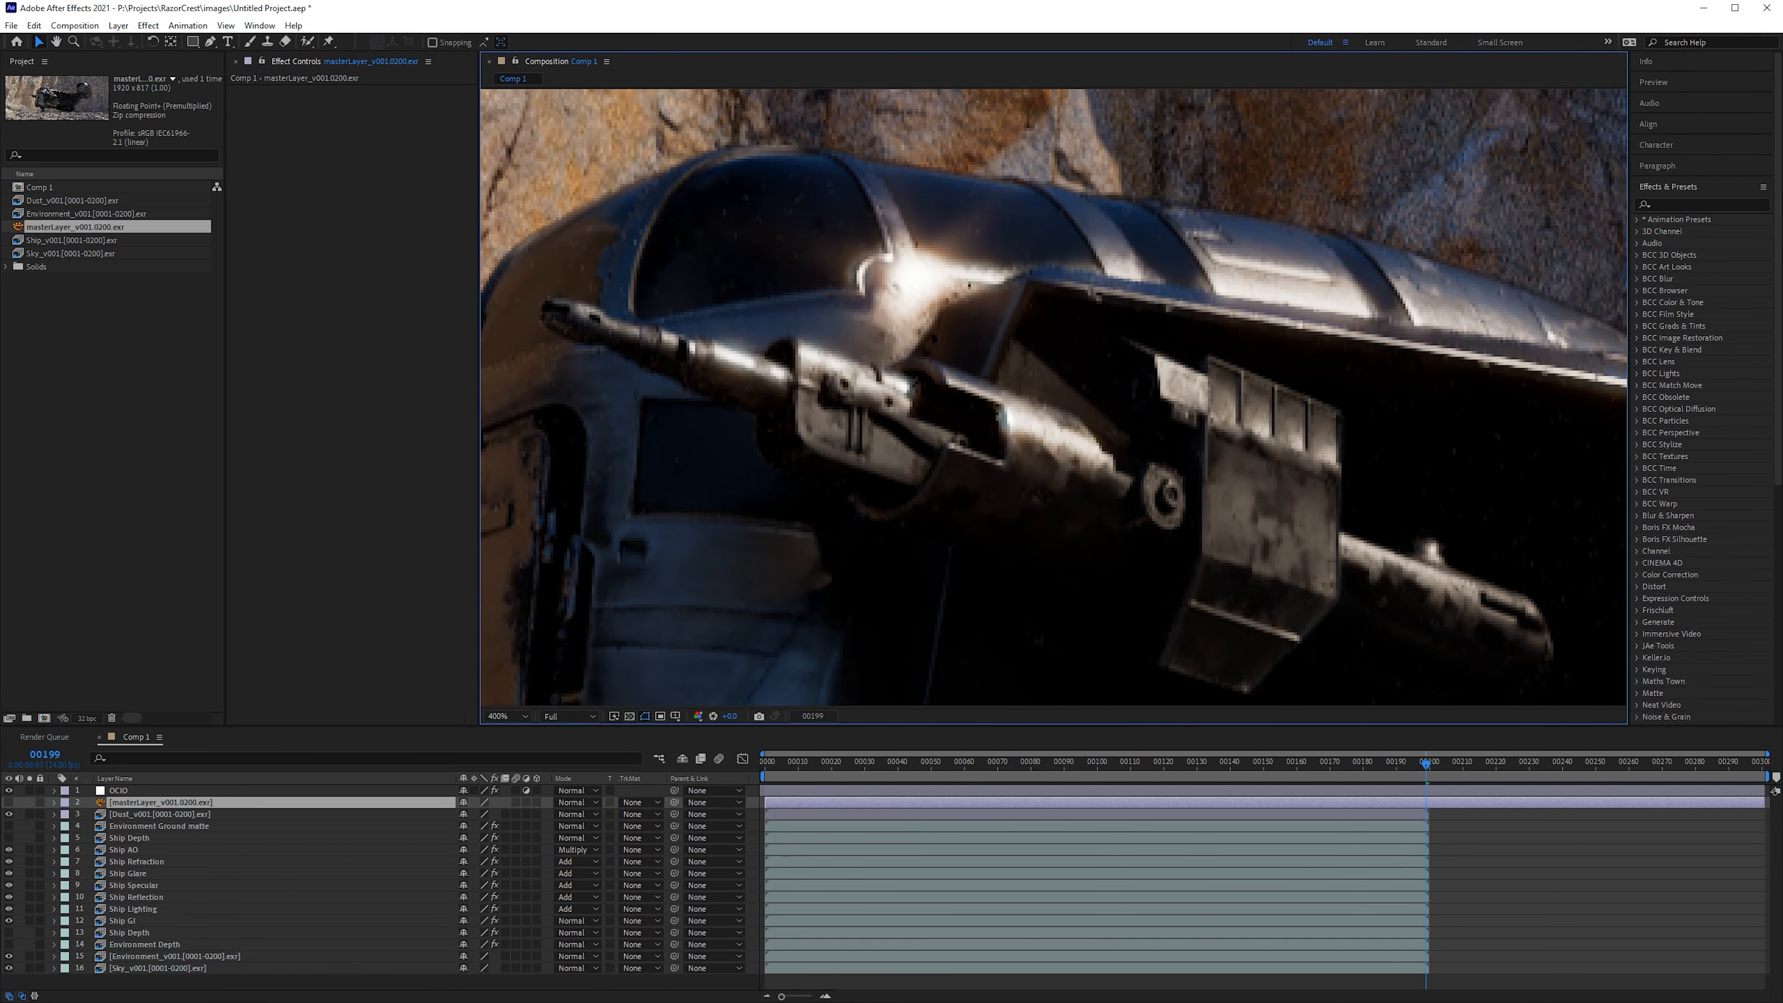
{"action": "left_click", "coordinate": [8, 802]}
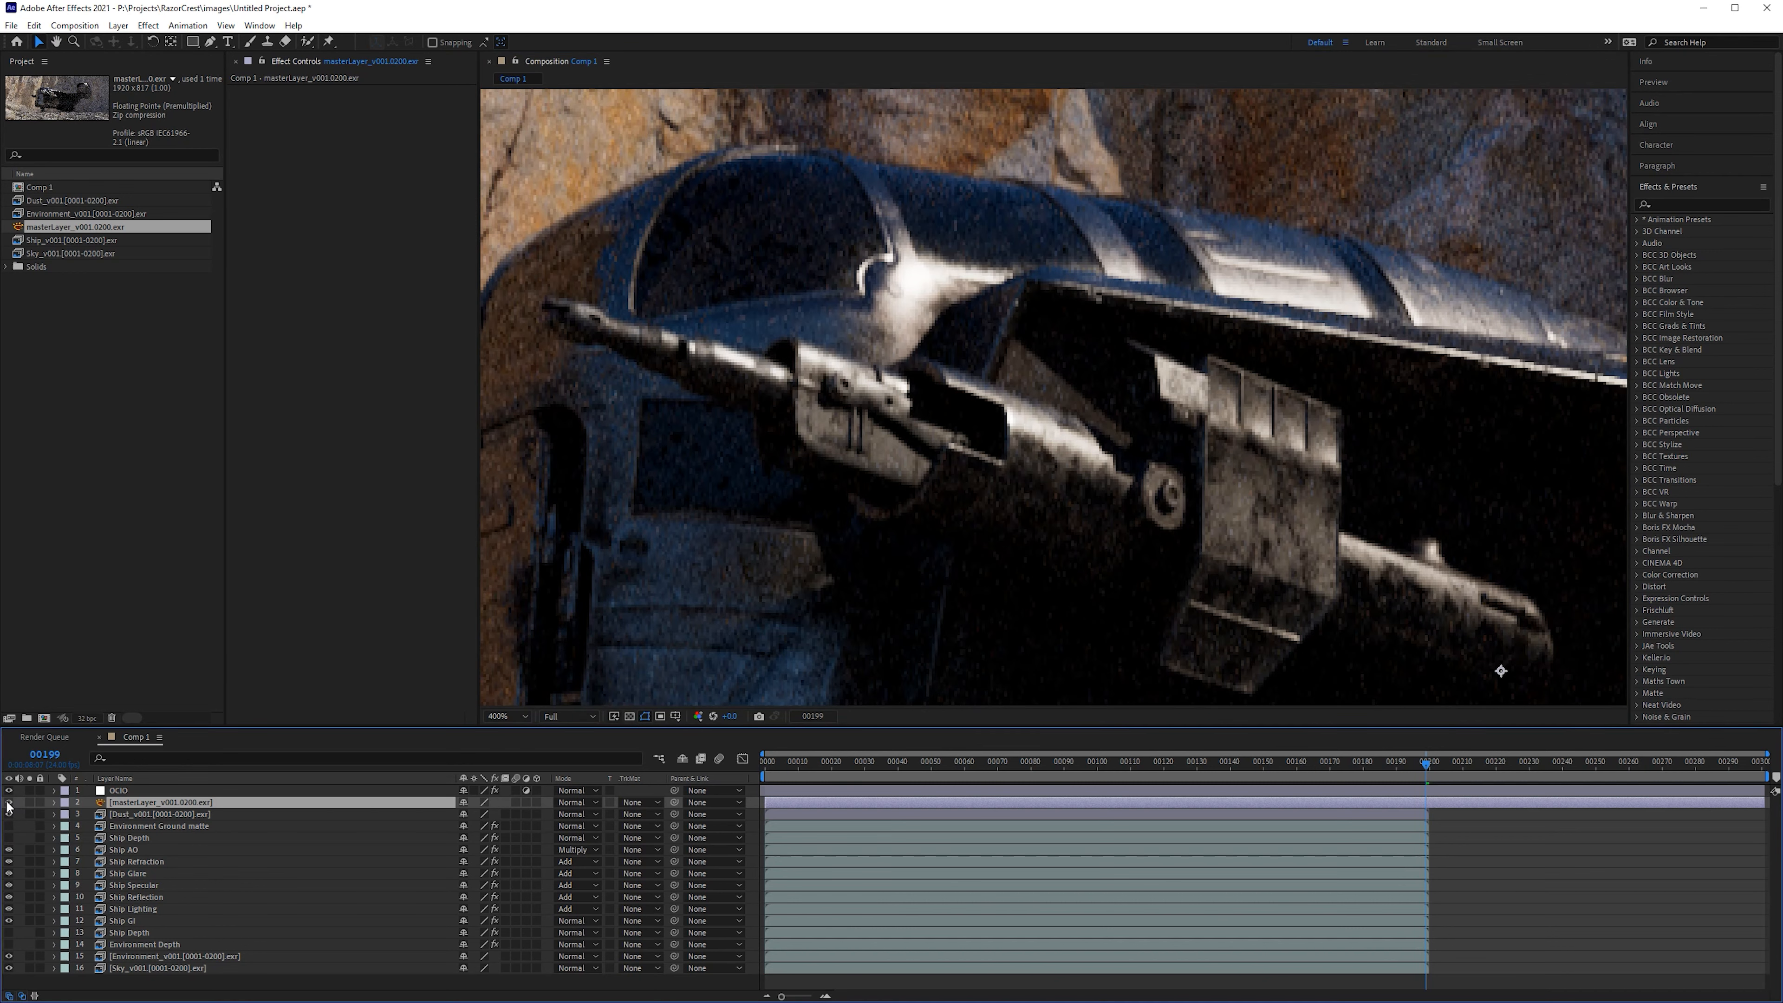
{"action": "left_click", "coordinate": [8, 802]}
{"action": "left_click", "coordinate": [8, 803]}
{"action": "left_click", "coordinate": [8, 803]}
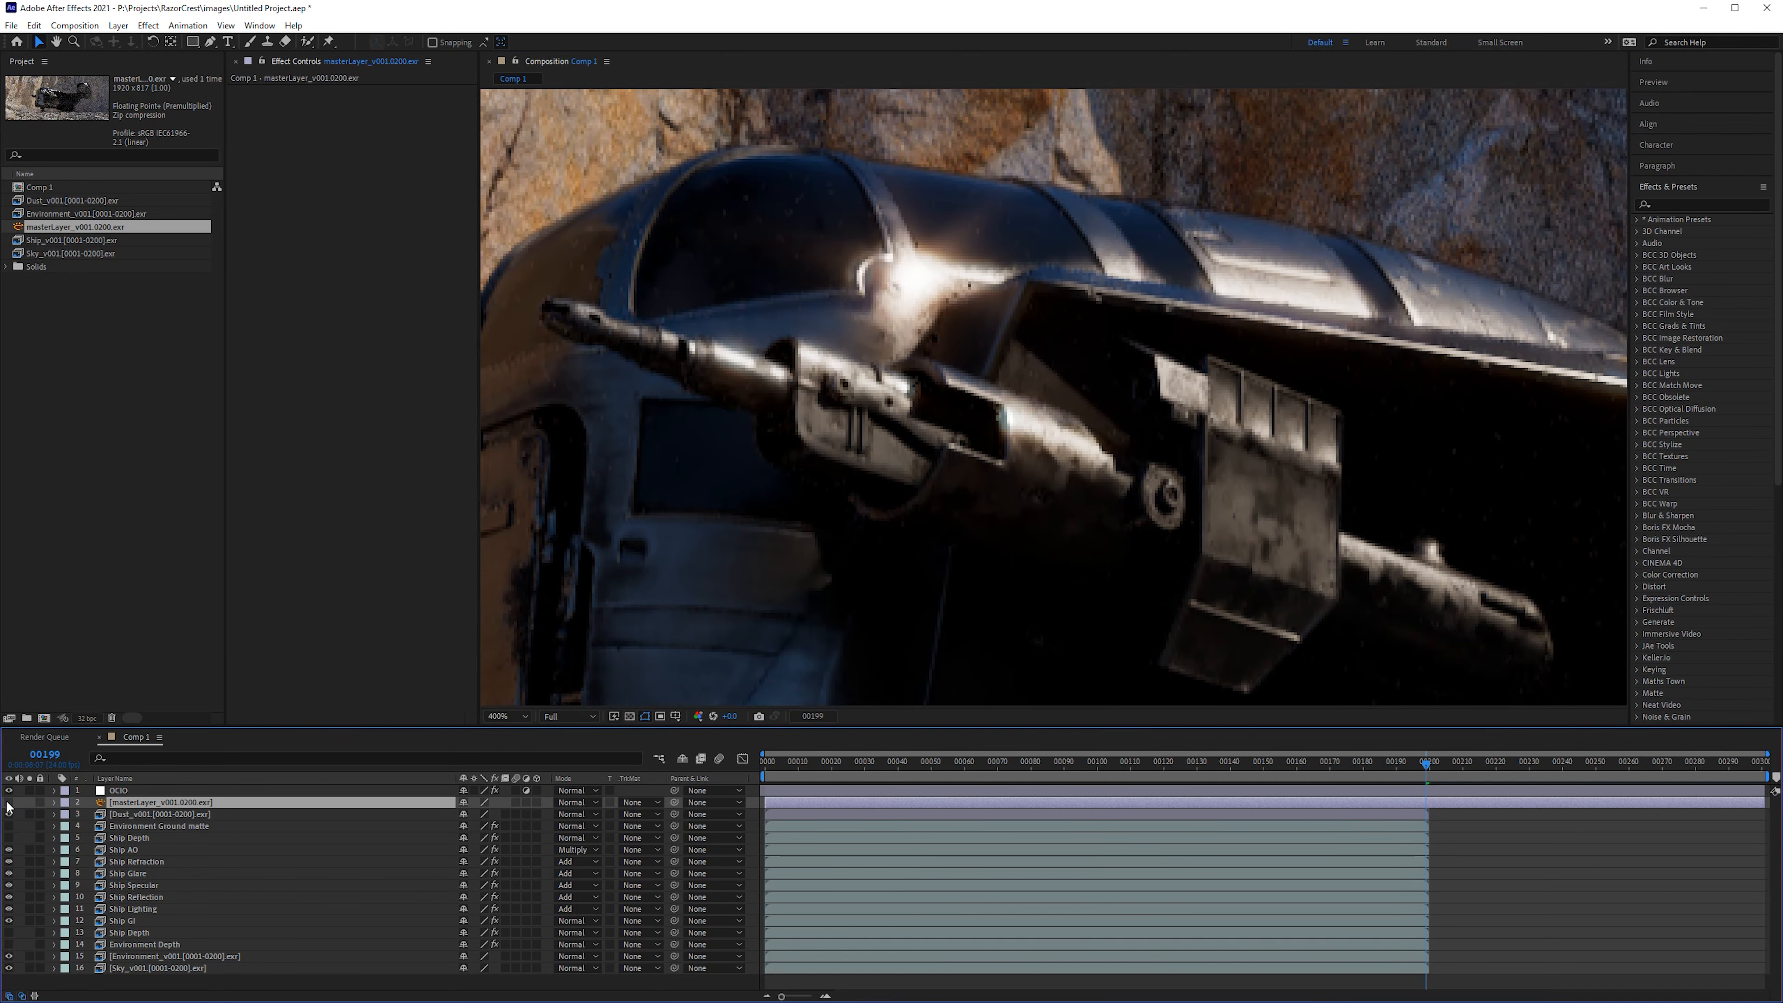
{"action": "left_click", "coordinate": [8, 803]}
Step: Compare the ship's engine between the master layer render and the layered composite
{"action": "key", "text": "slash"}
{"action": "scroll", "coordinate": [754, 458], "scroll_direction": "up", "scroll_amount": 4}
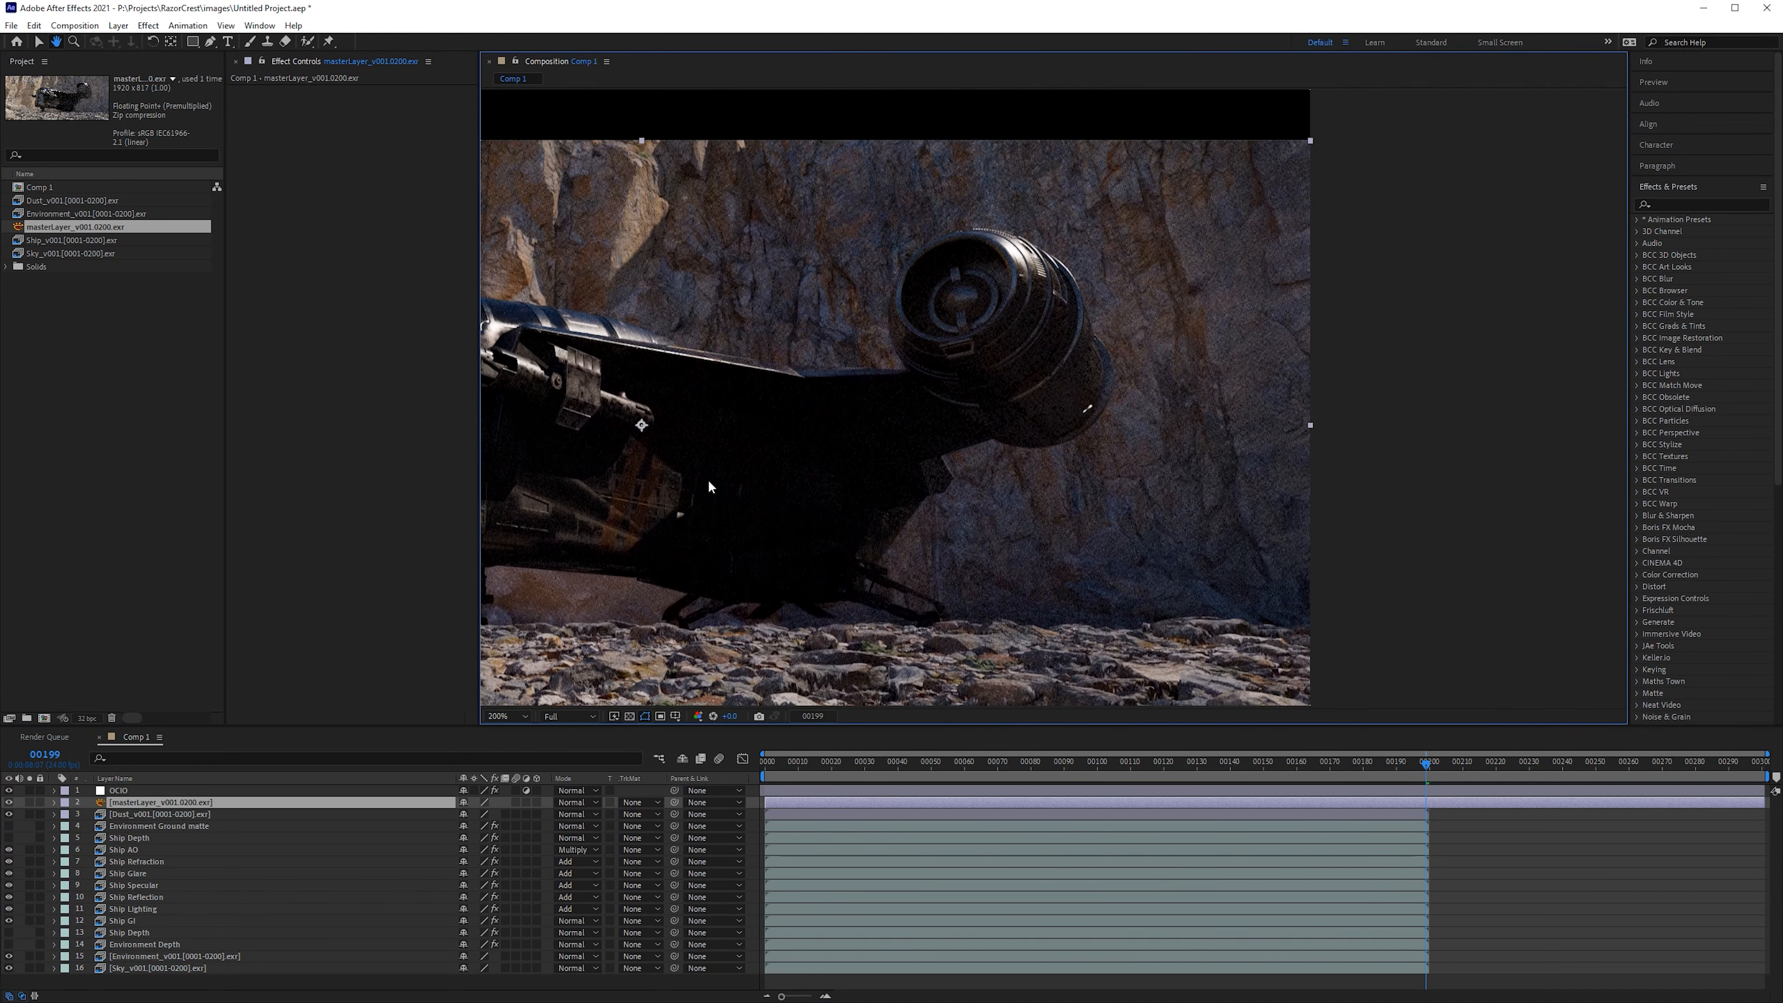
{"action": "scroll", "coordinate": [1118, 644], "scroll_direction": "down", "scroll_amount": 2}
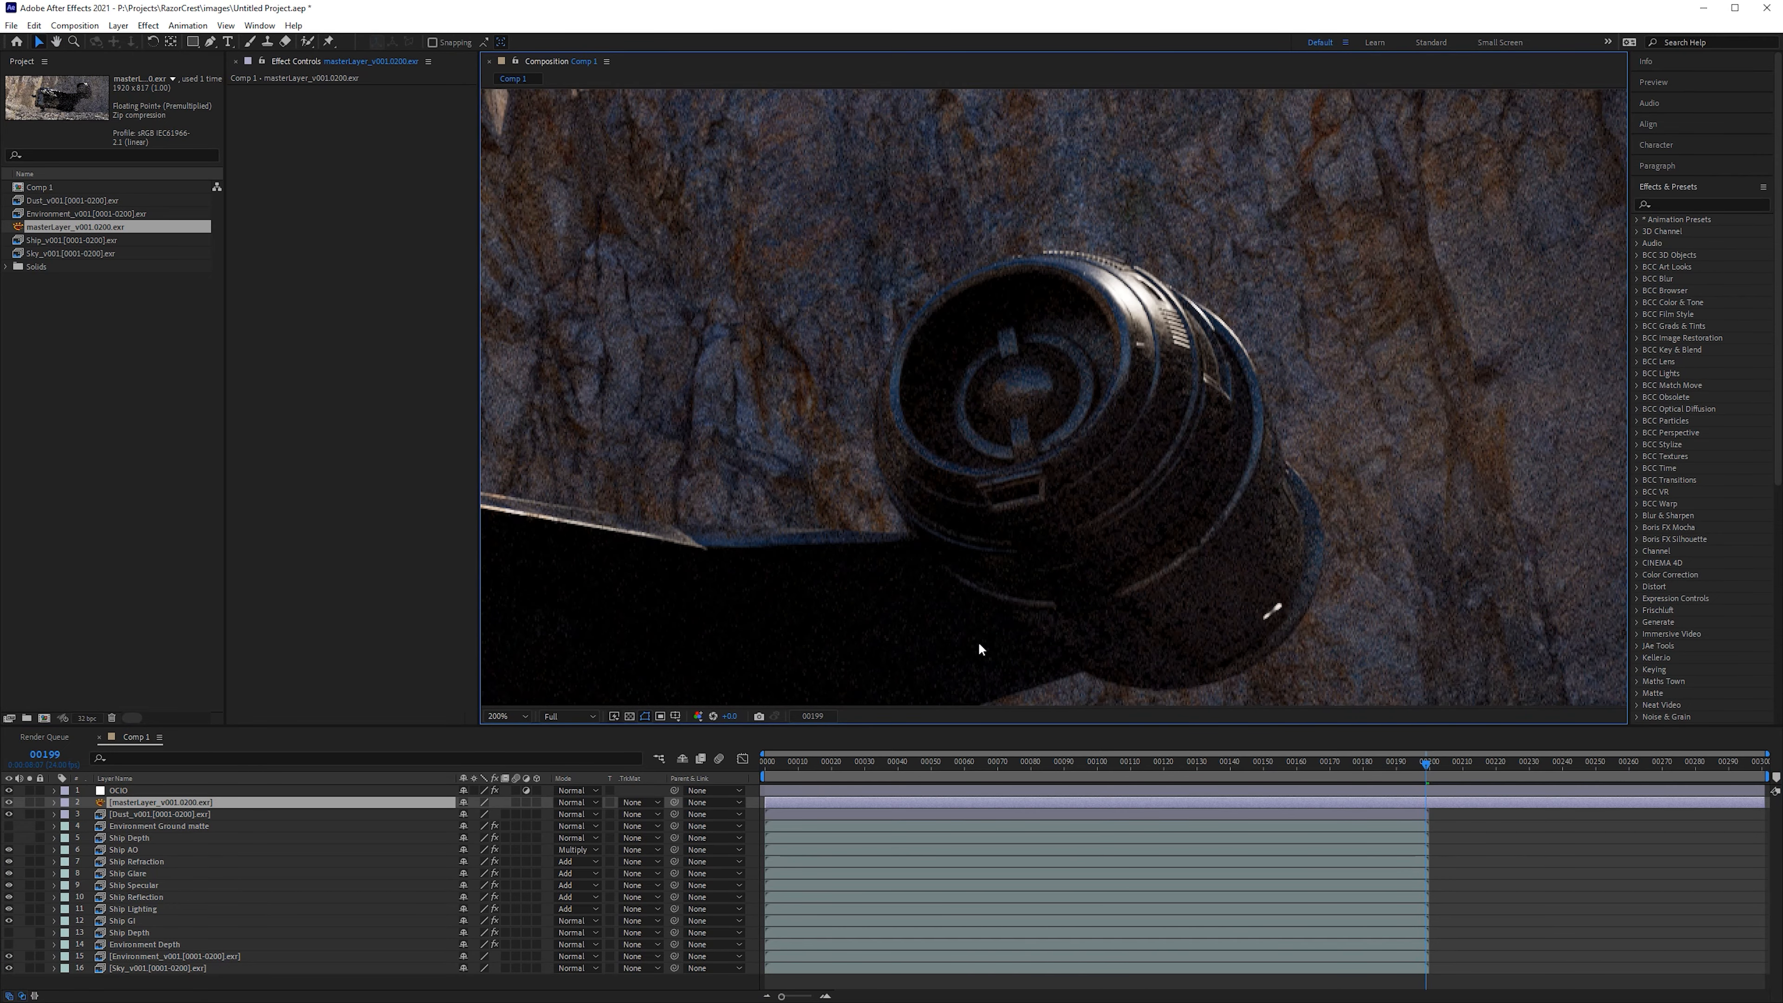
{"action": "left_click", "coordinate": [8, 803]}
{"action": "left_click", "coordinate": [8, 803]}
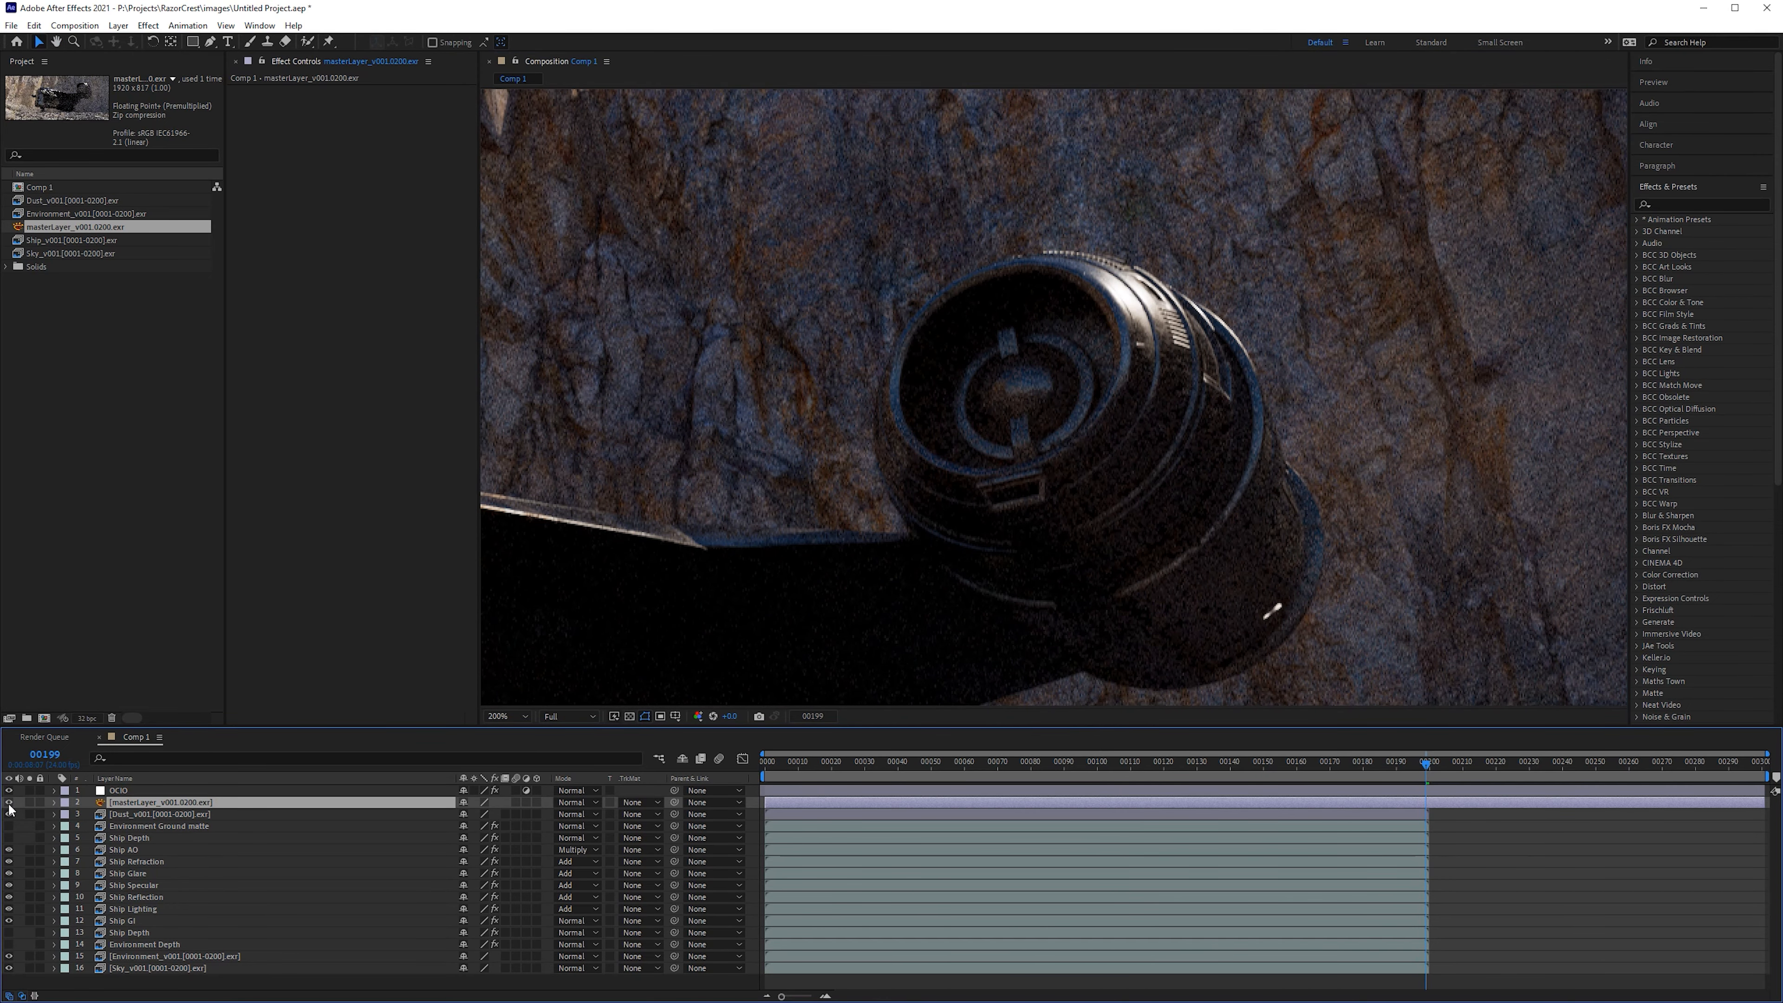
{"action": "scroll", "coordinate": [1098, 478], "scroll_direction": "down", "scroll_amount": 4}
{"action": "key", "text": "shift+slash"}
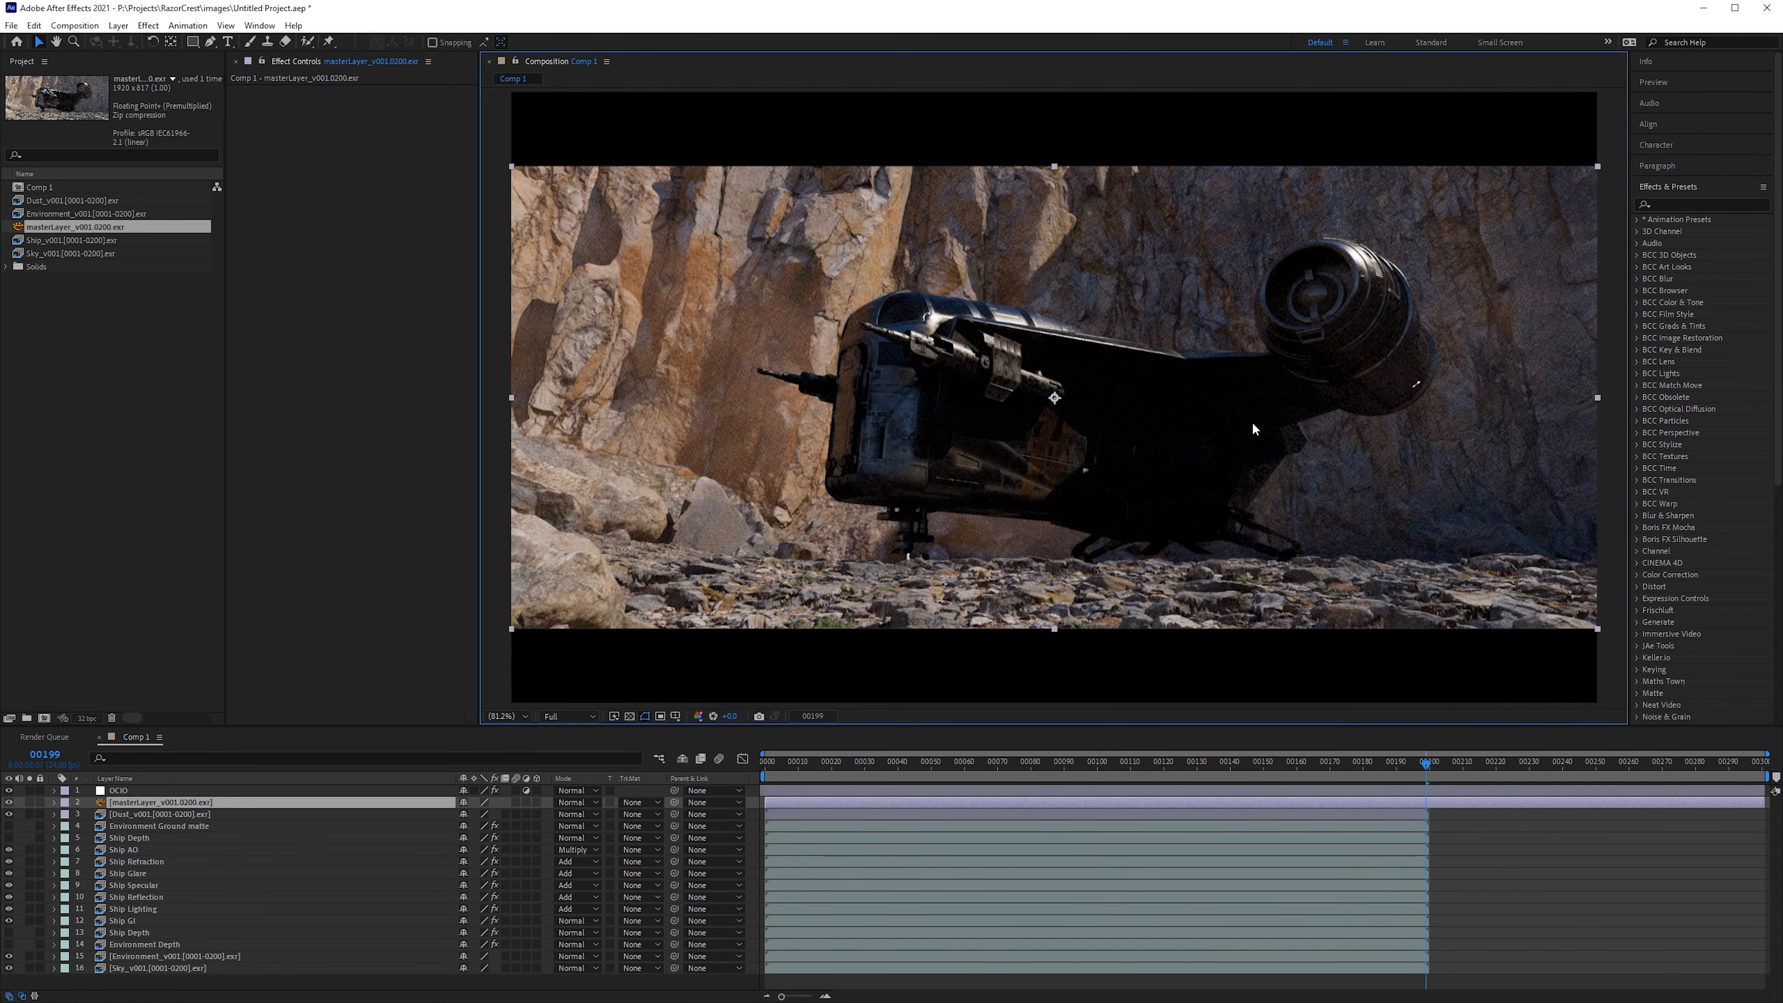
Step: Compare both versions at full frame, leave the masterLayer_v001.0200.exr layer hidden, and inspect the landing gear on the ground
{"action": "left_click", "coordinate": [9, 802]}
{"action": "left_click", "coordinate": [9, 803]}
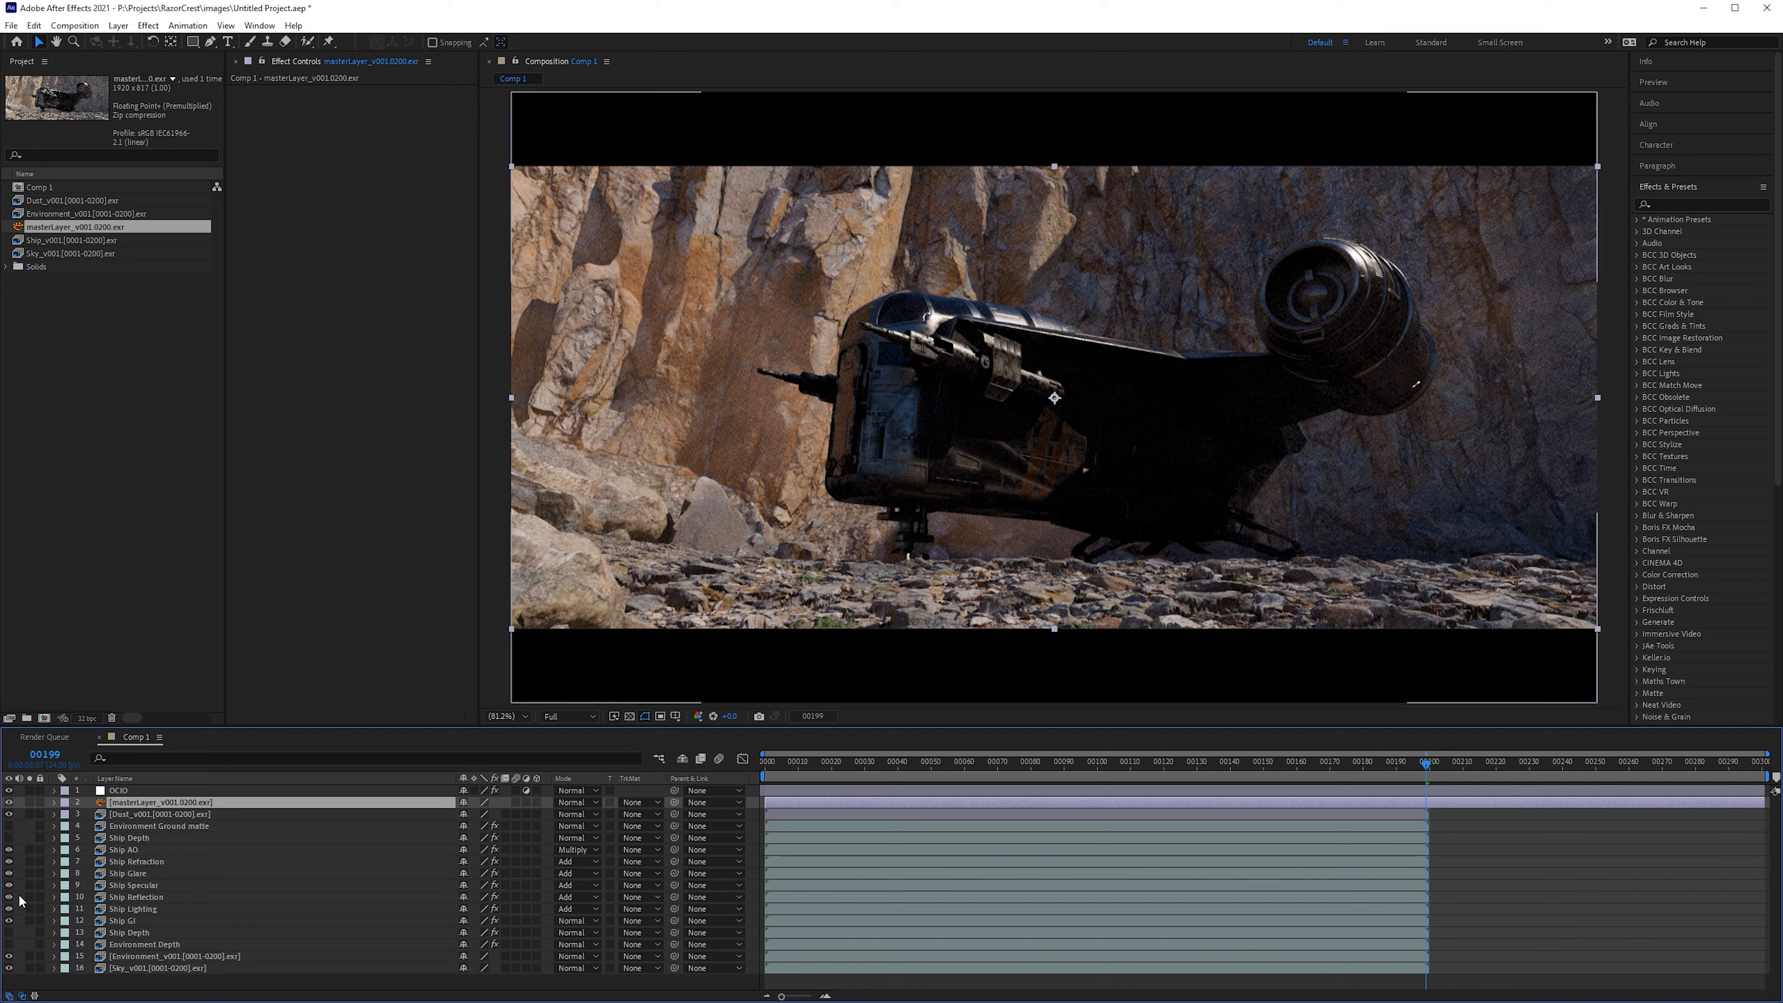
{"action": "left_click", "coordinate": [8, 802]}
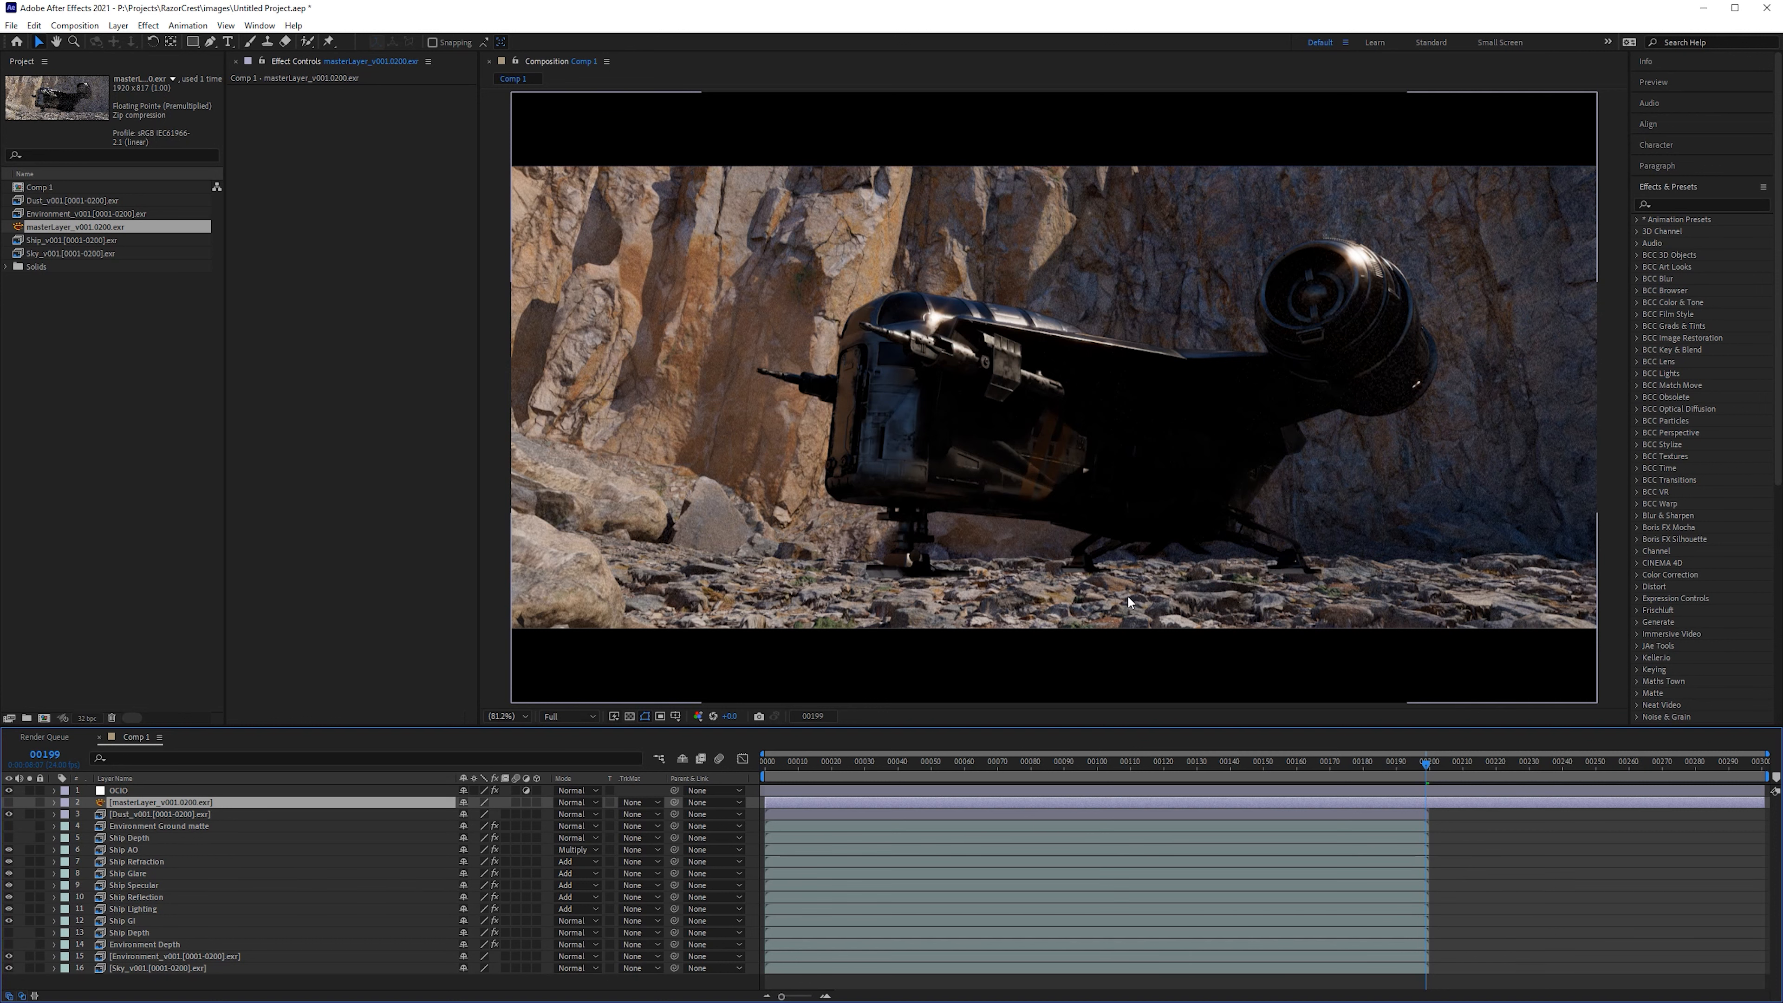
{"action": "scroll", "coordinate": [1358, 609], "scroll_direction": "up", "scroll_amount": 1}
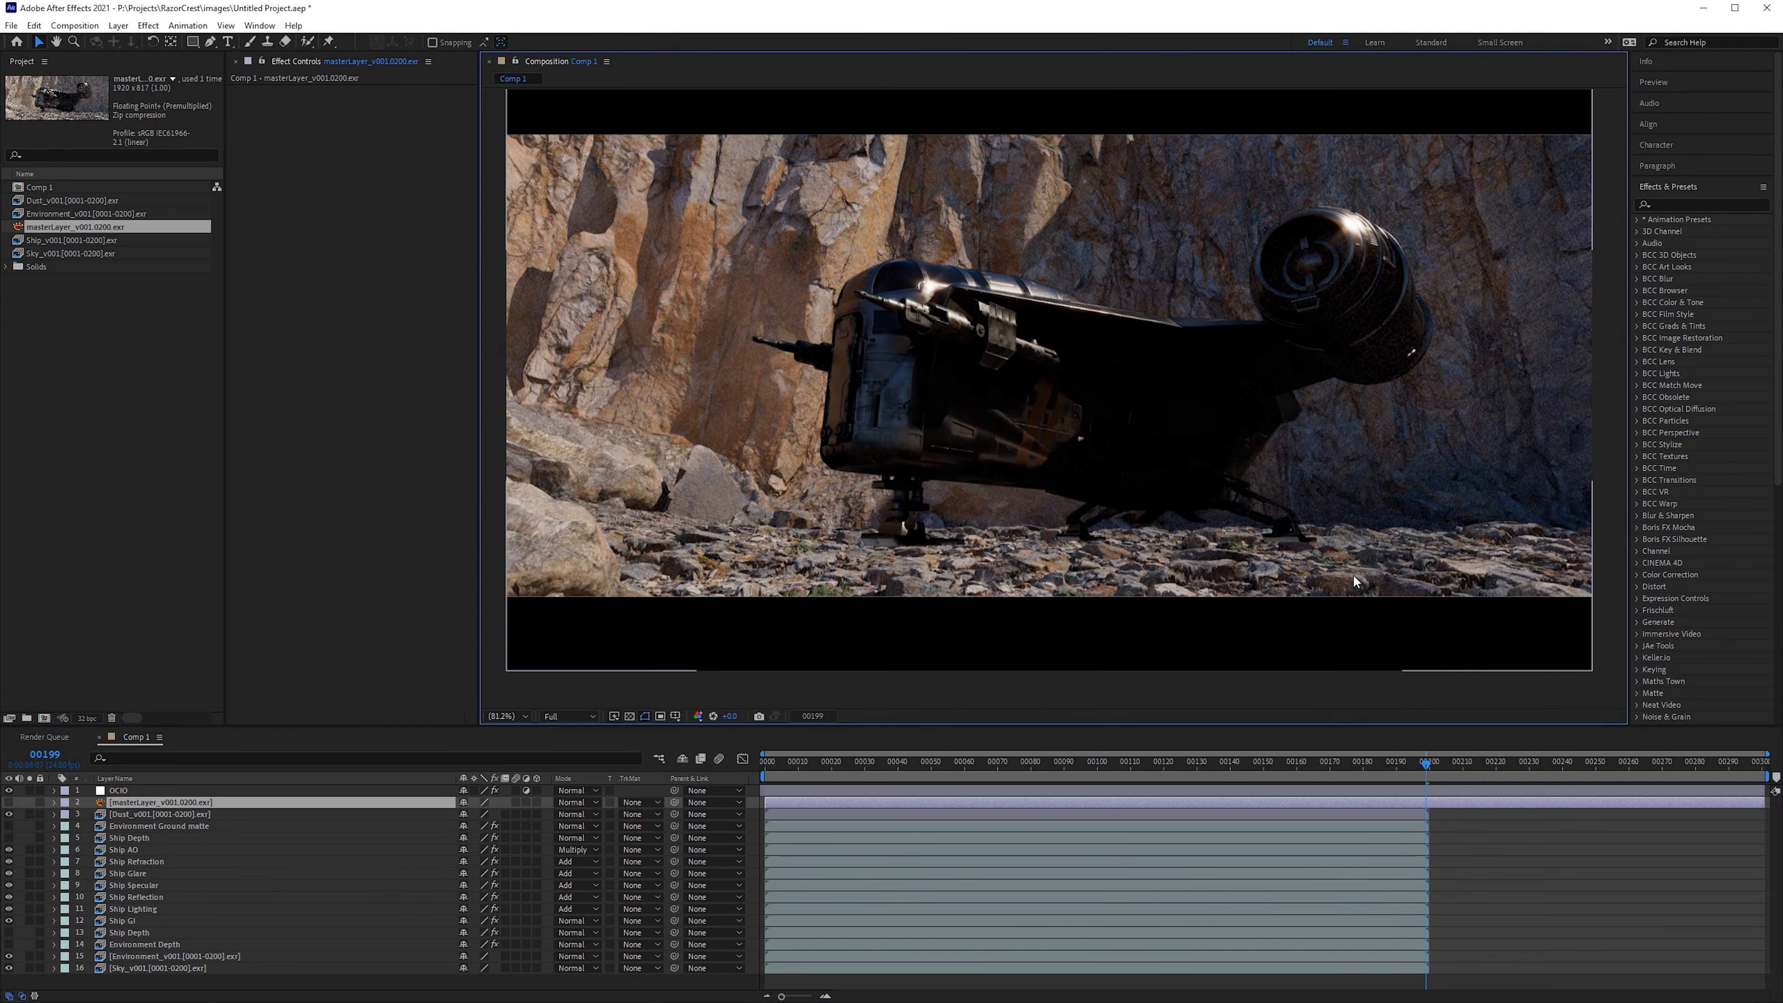
{"action": "left_click_drag", "start_coordinate": [1215, 616], "coordinate": [1177, 532]}
{"action": "scroll", "coordinate": [1147, 548], "scroll_direction": "up", "scroll_amount": 2}
{"action": "scroll", "coordinate": [1148, 569], "scroll_direction": "down", "scroll_amount": 2}
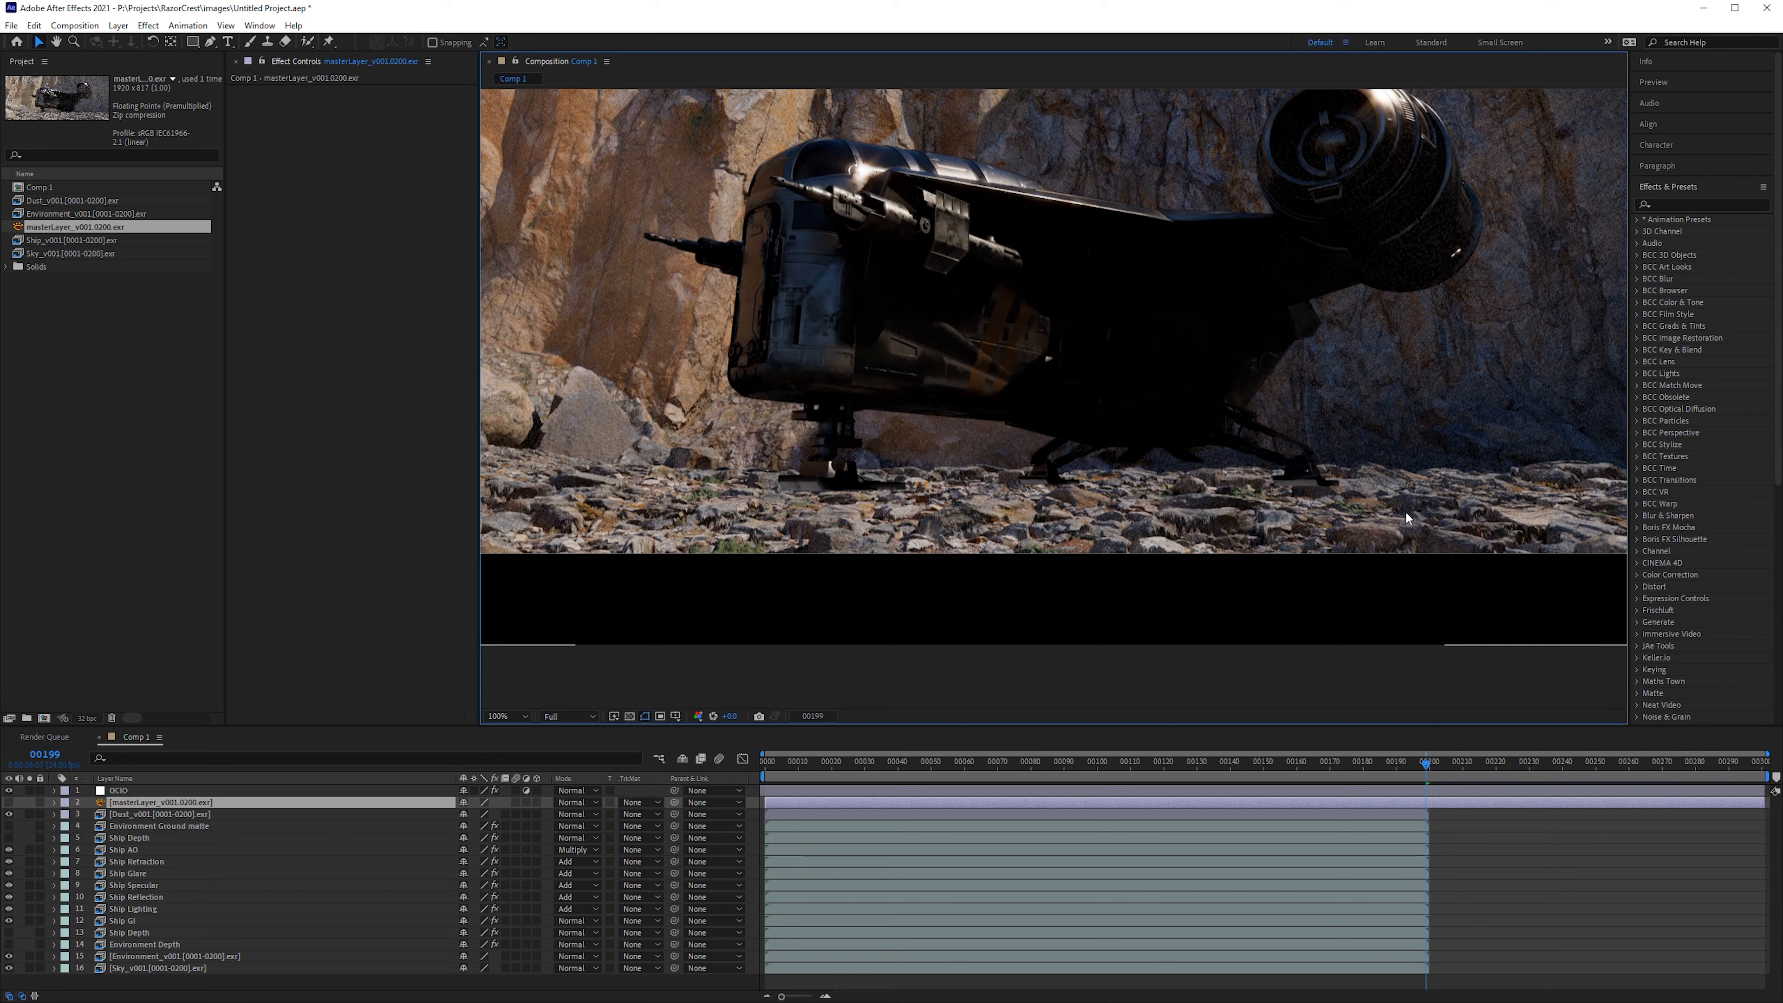
Step: Turn on the Environment Ground matte layer and solo it briefly to examine the ground mask on its own
{"action": "left_click", "coordinate": [143, 826]}
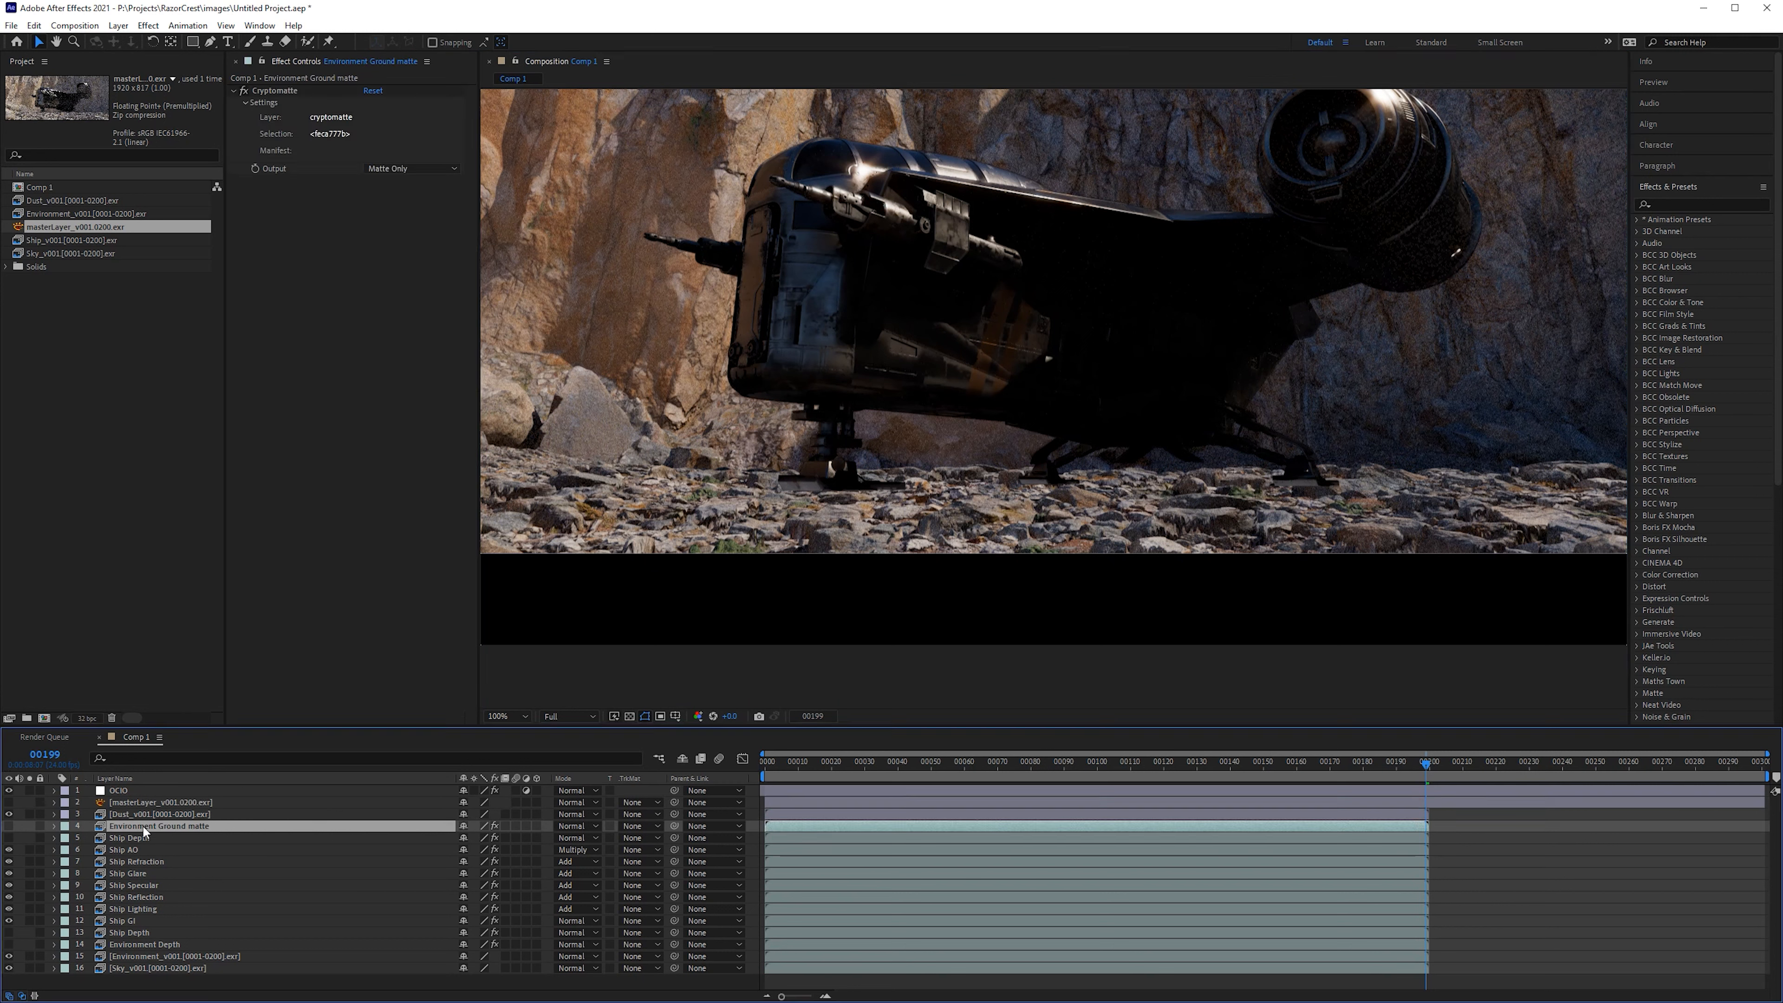
{"action": "left_click", "coordinate": [8, 826]}
{"action": "left_click", "coordinate": [29, 827]}
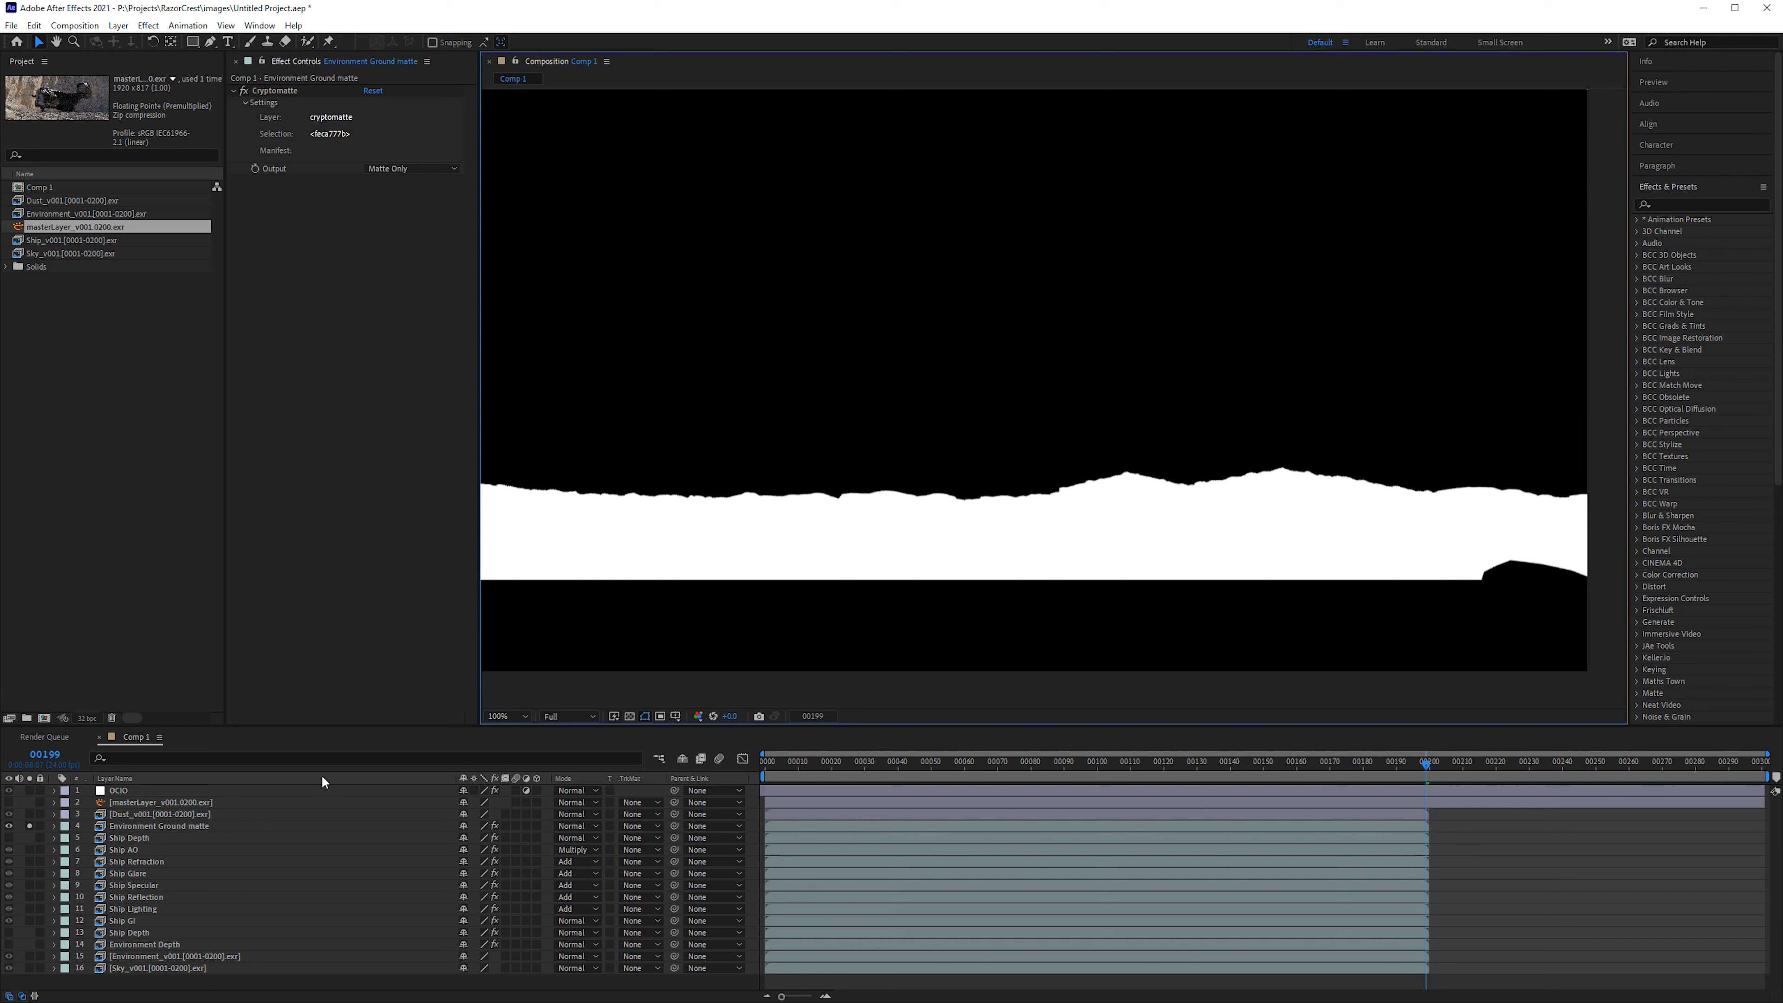
{"action": "left_click", "coordinate": [29, 825]}
Step: Lower the Environment Ground matte layer's opacity to check how the mask overlaps the ship's rear landing foot
{"action": "scroll", "coordinate": [1013, 470], "scroll_direction": "up", "scroll_amount": 3}
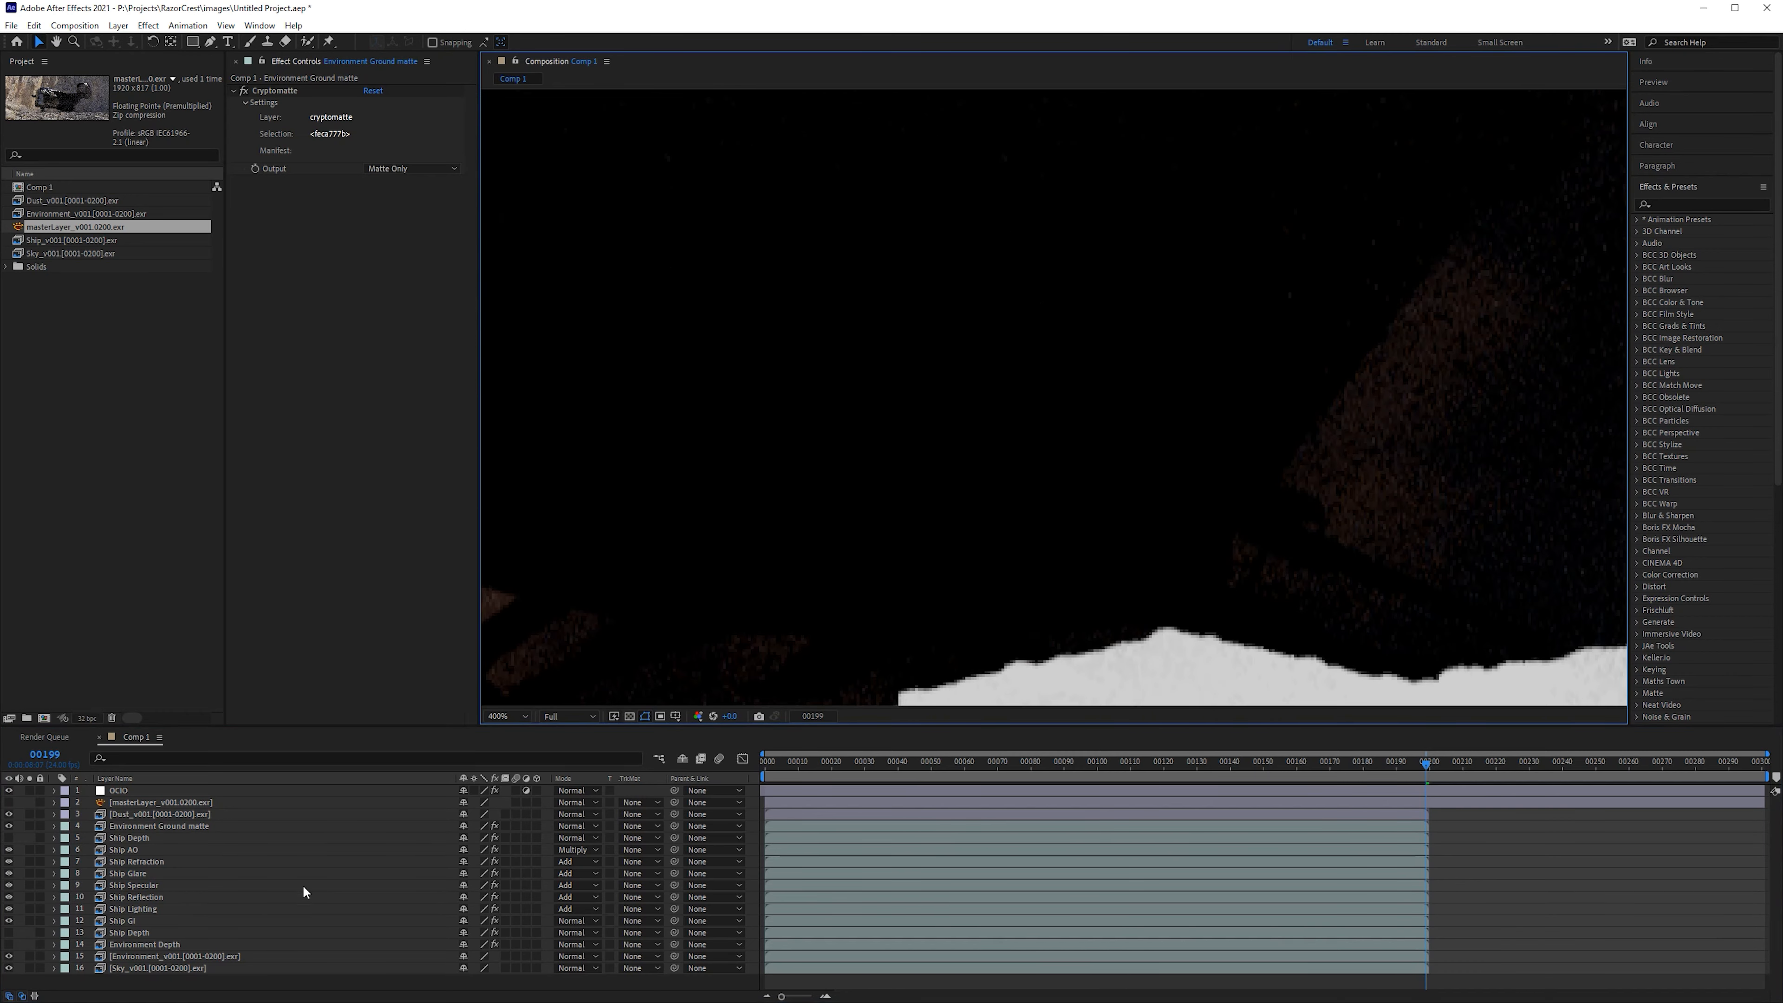
{"action": "left_click", "coordinate": [210, 828]}
{"action": "key", "text": "t"}
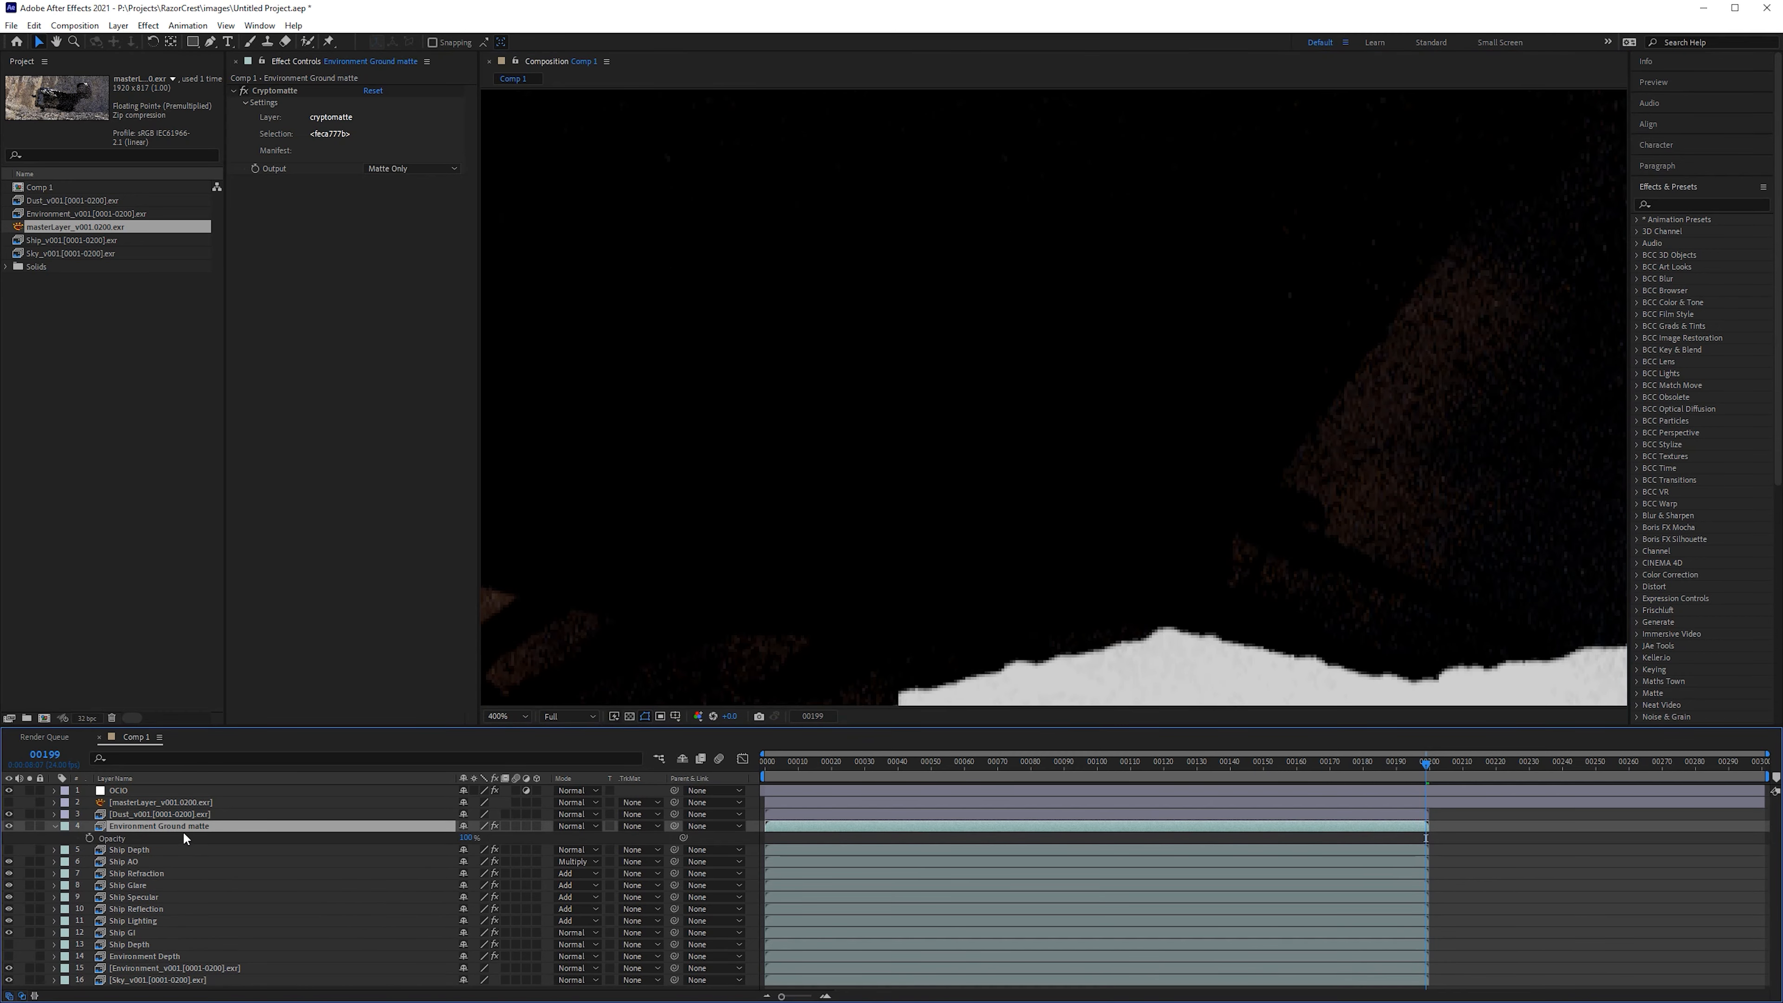
{"action": "left_click_drag", "start_coordinate": [466, 838], "coordinate": [388, 846]}
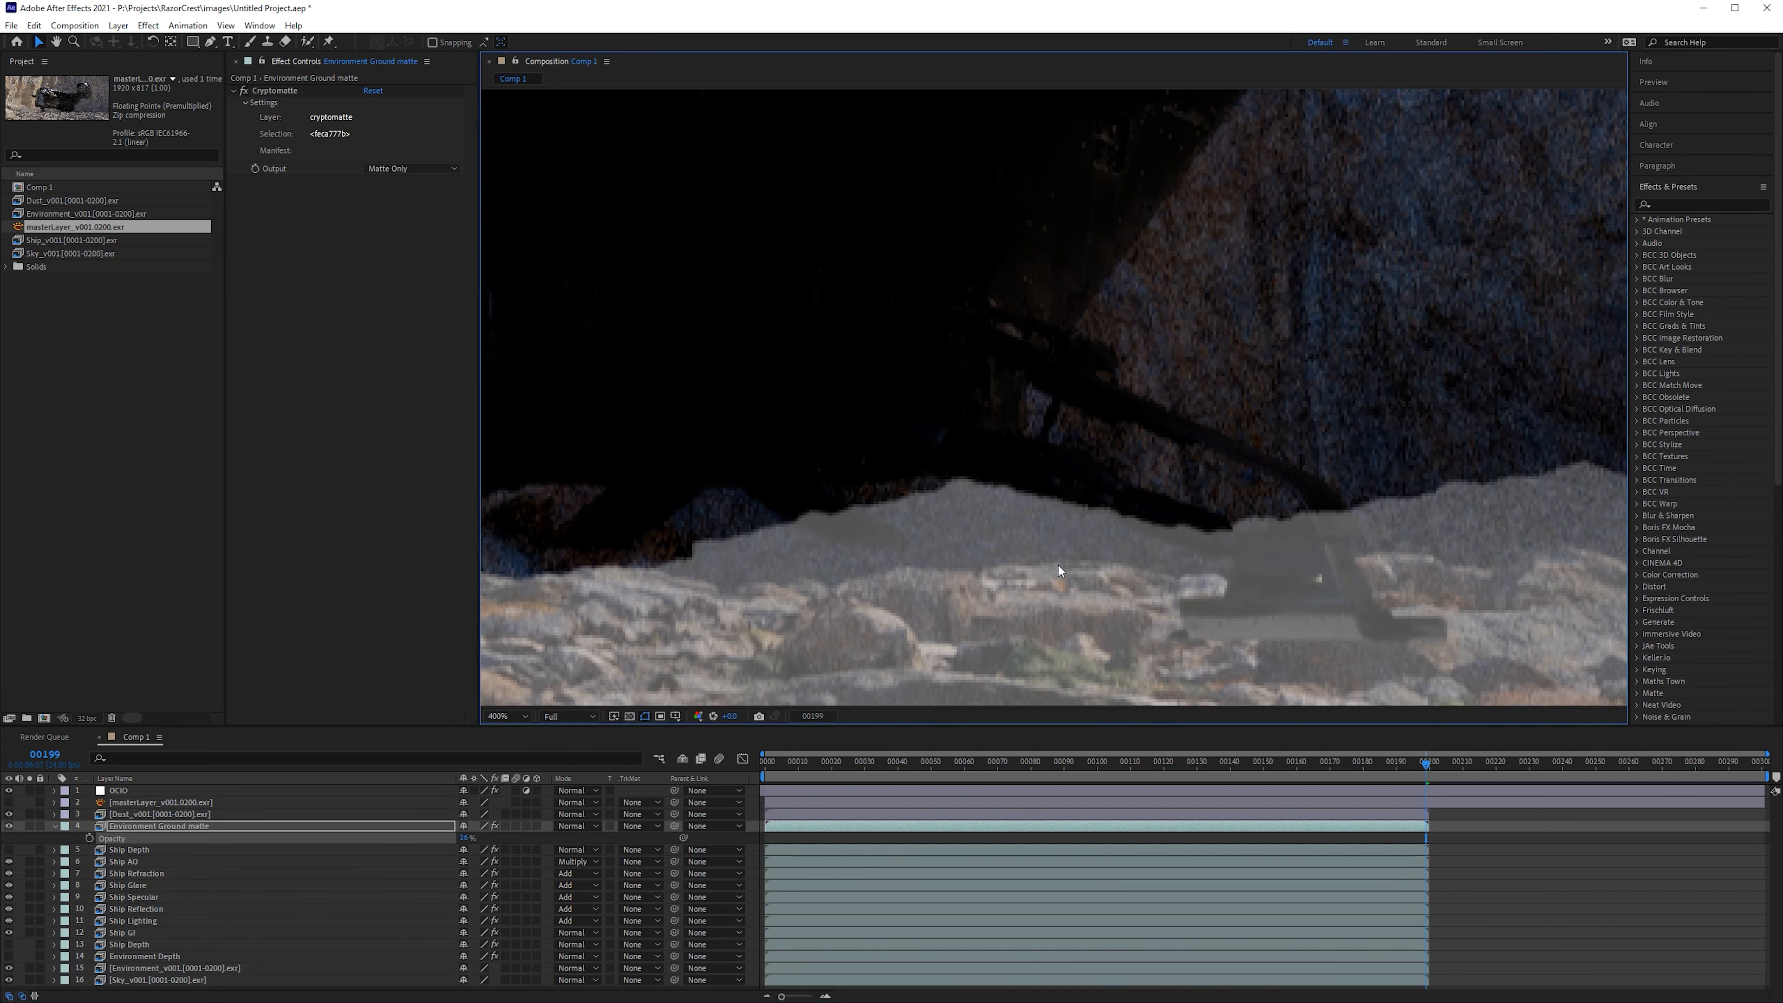
{"action": "scroll", "coordinate": [983, 519], "scroll_direction": "right", "scroll_amount": 3}
{"action": "scroll", "coordinate": [983, 520], "scroll_direction": "down", "scroll_amount": 1}
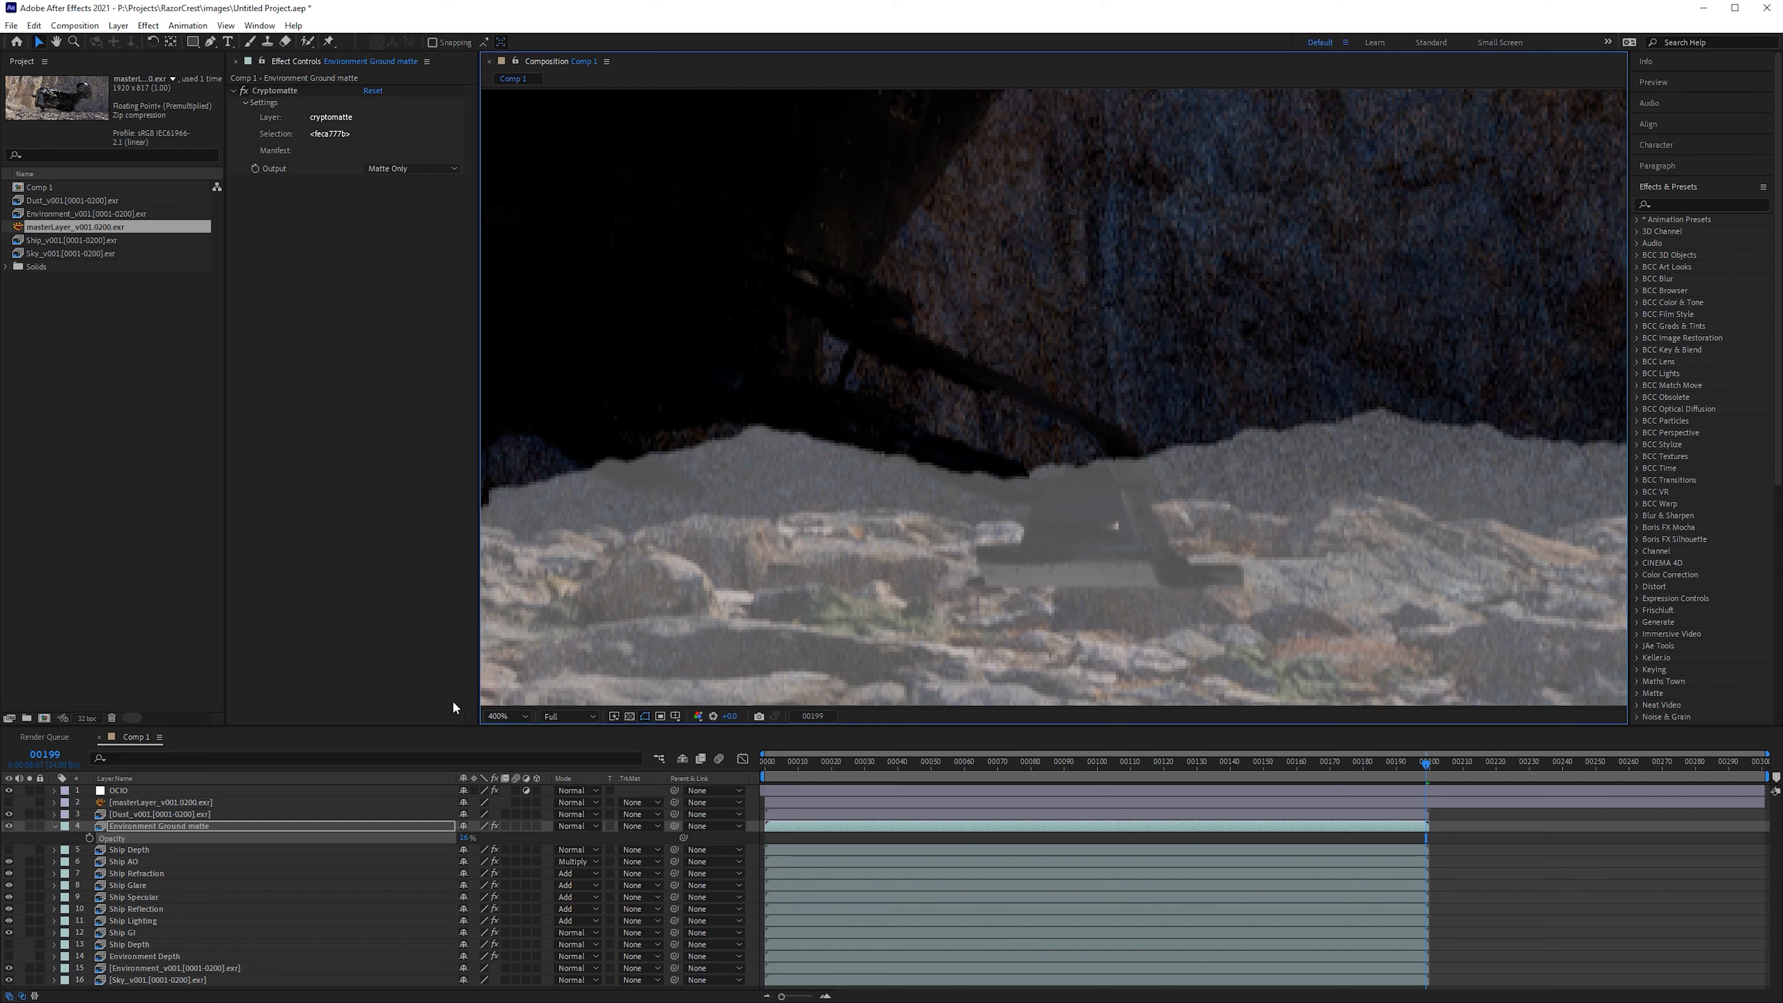
{"action": "left_click_drag", "start_coordinate": [465, 838], "coordinate": [460, 838]}
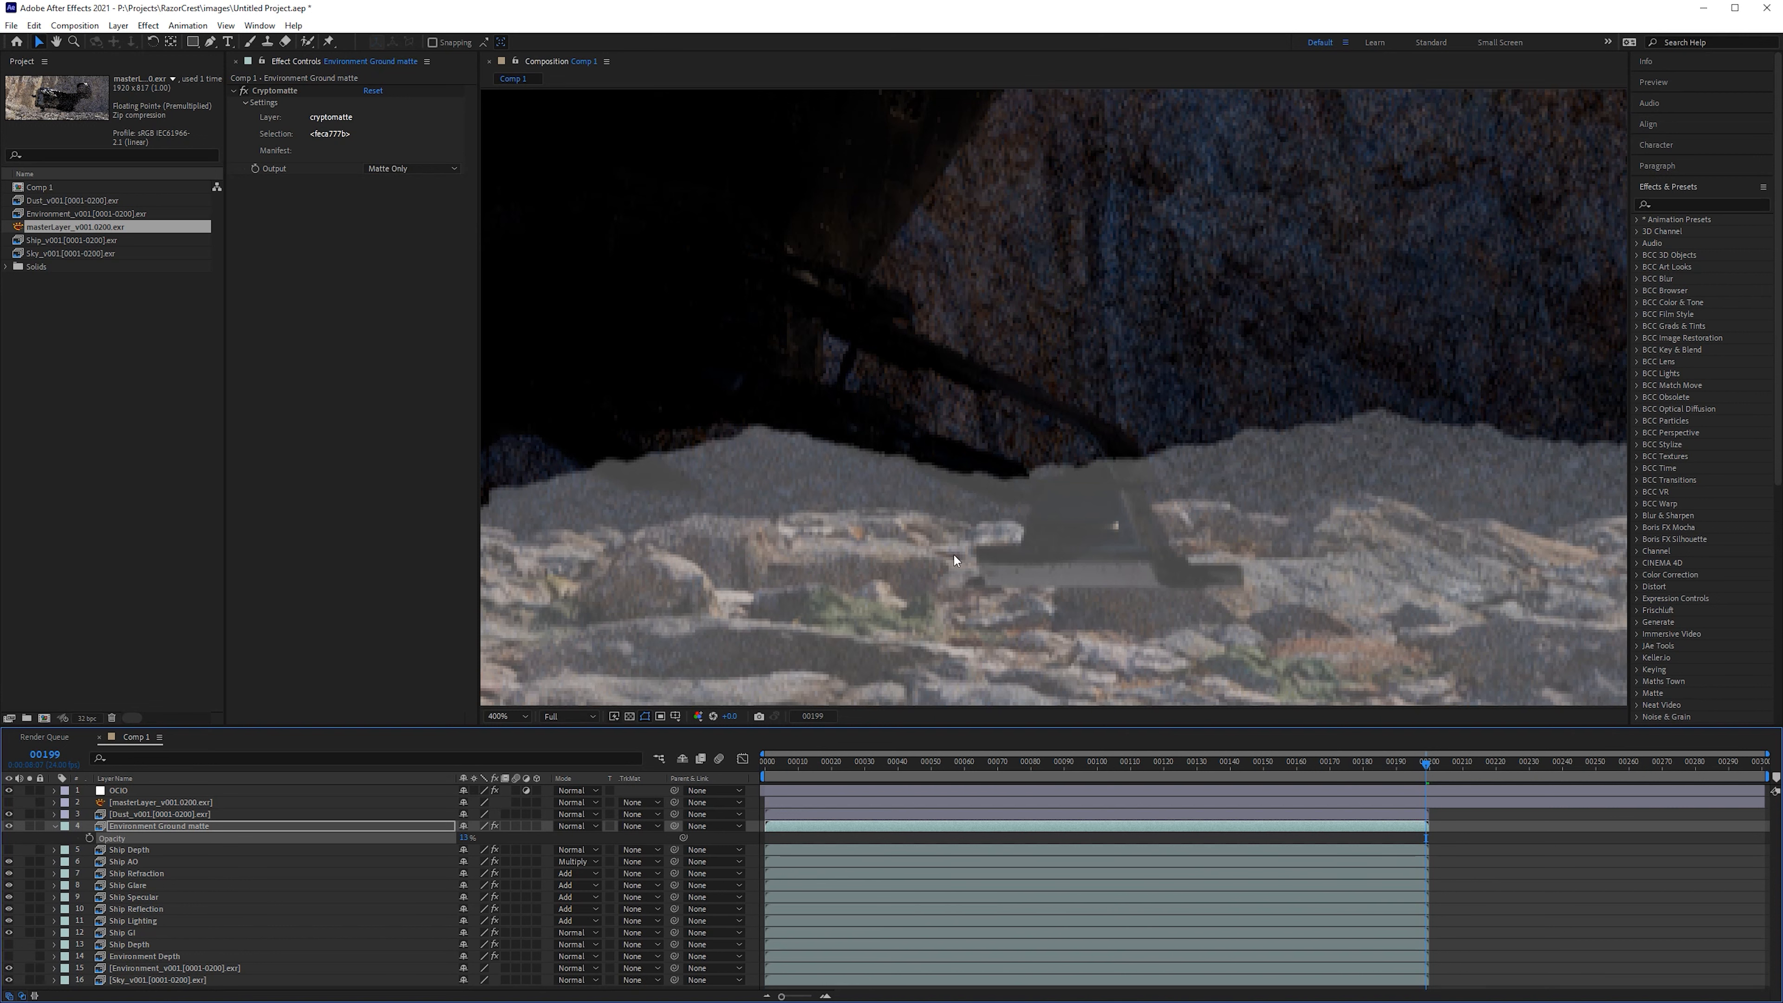
Step: Restore the Environment Ground matte layer's opacity to 100% and hide the layer
{"action": "left_click_drag", "start_coordinate": [463, 838], "coordinate": [525, 838]}
{"action": "scroll", "coordinate": [840, 572], "scroll_direction": "down", "scroll_amount": 6}
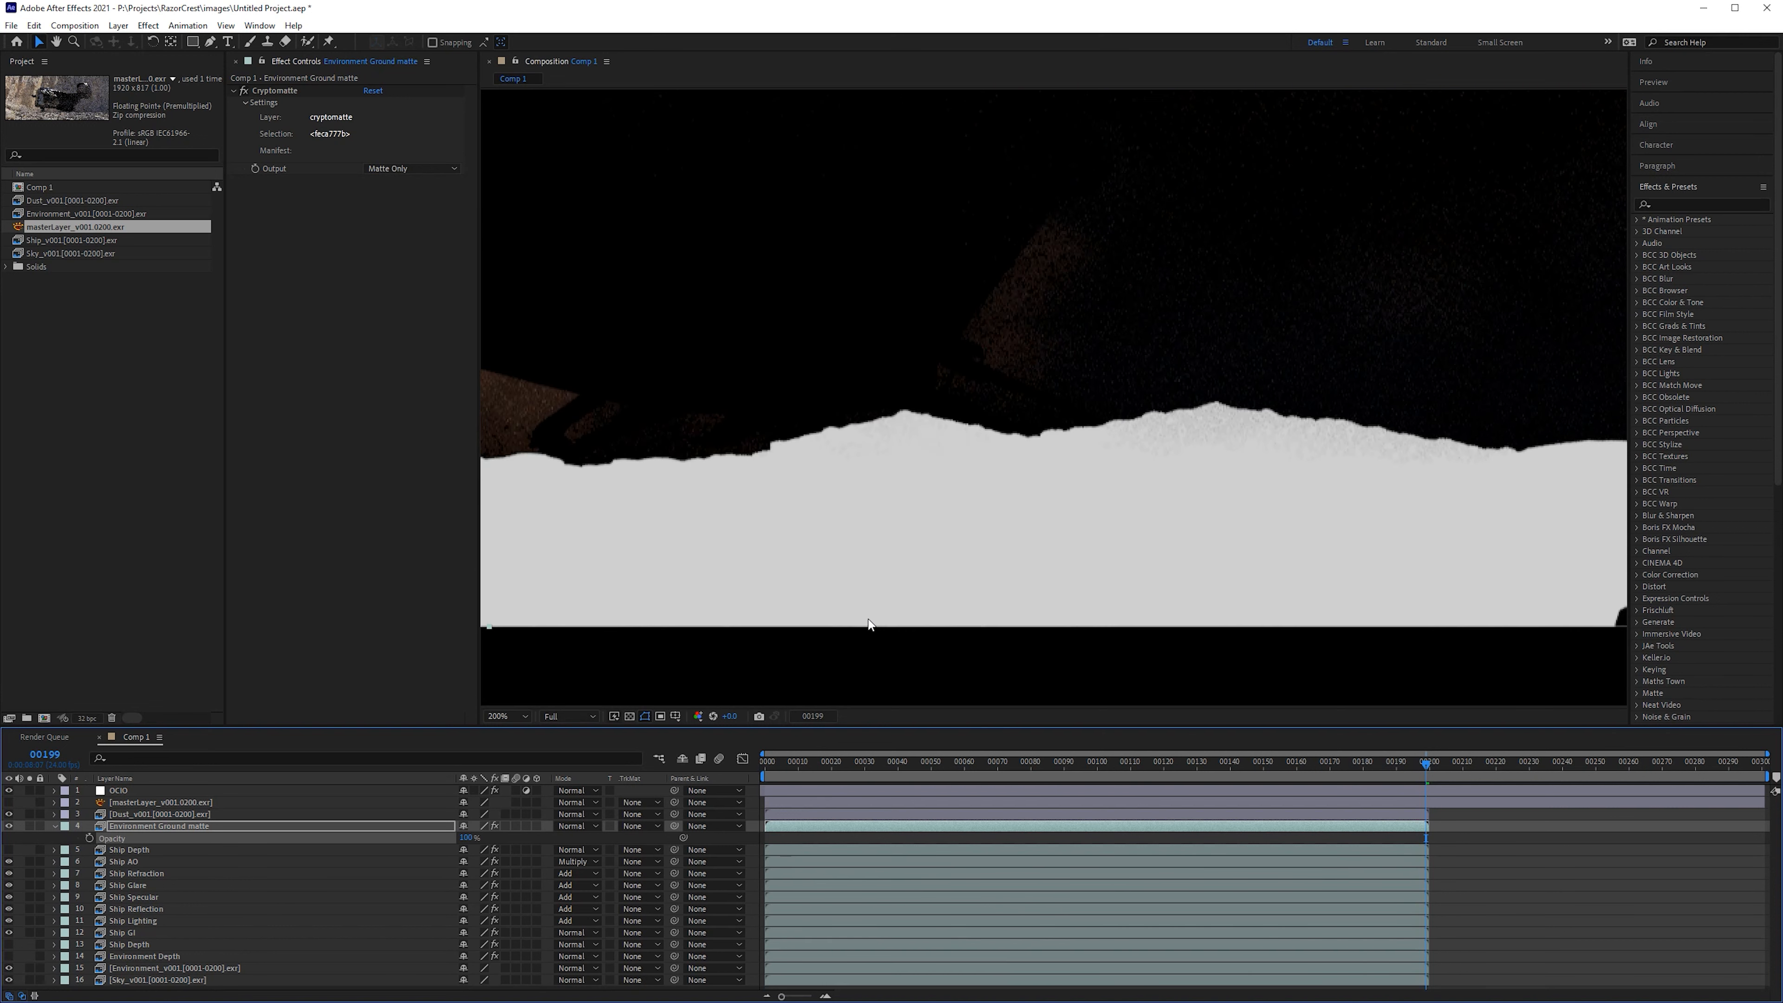
{"action": "left_click_drag", "start_coordinate": [840, 572], "coordinate": [963, 637]}
{"action": "key", "text": "shift+slash"}
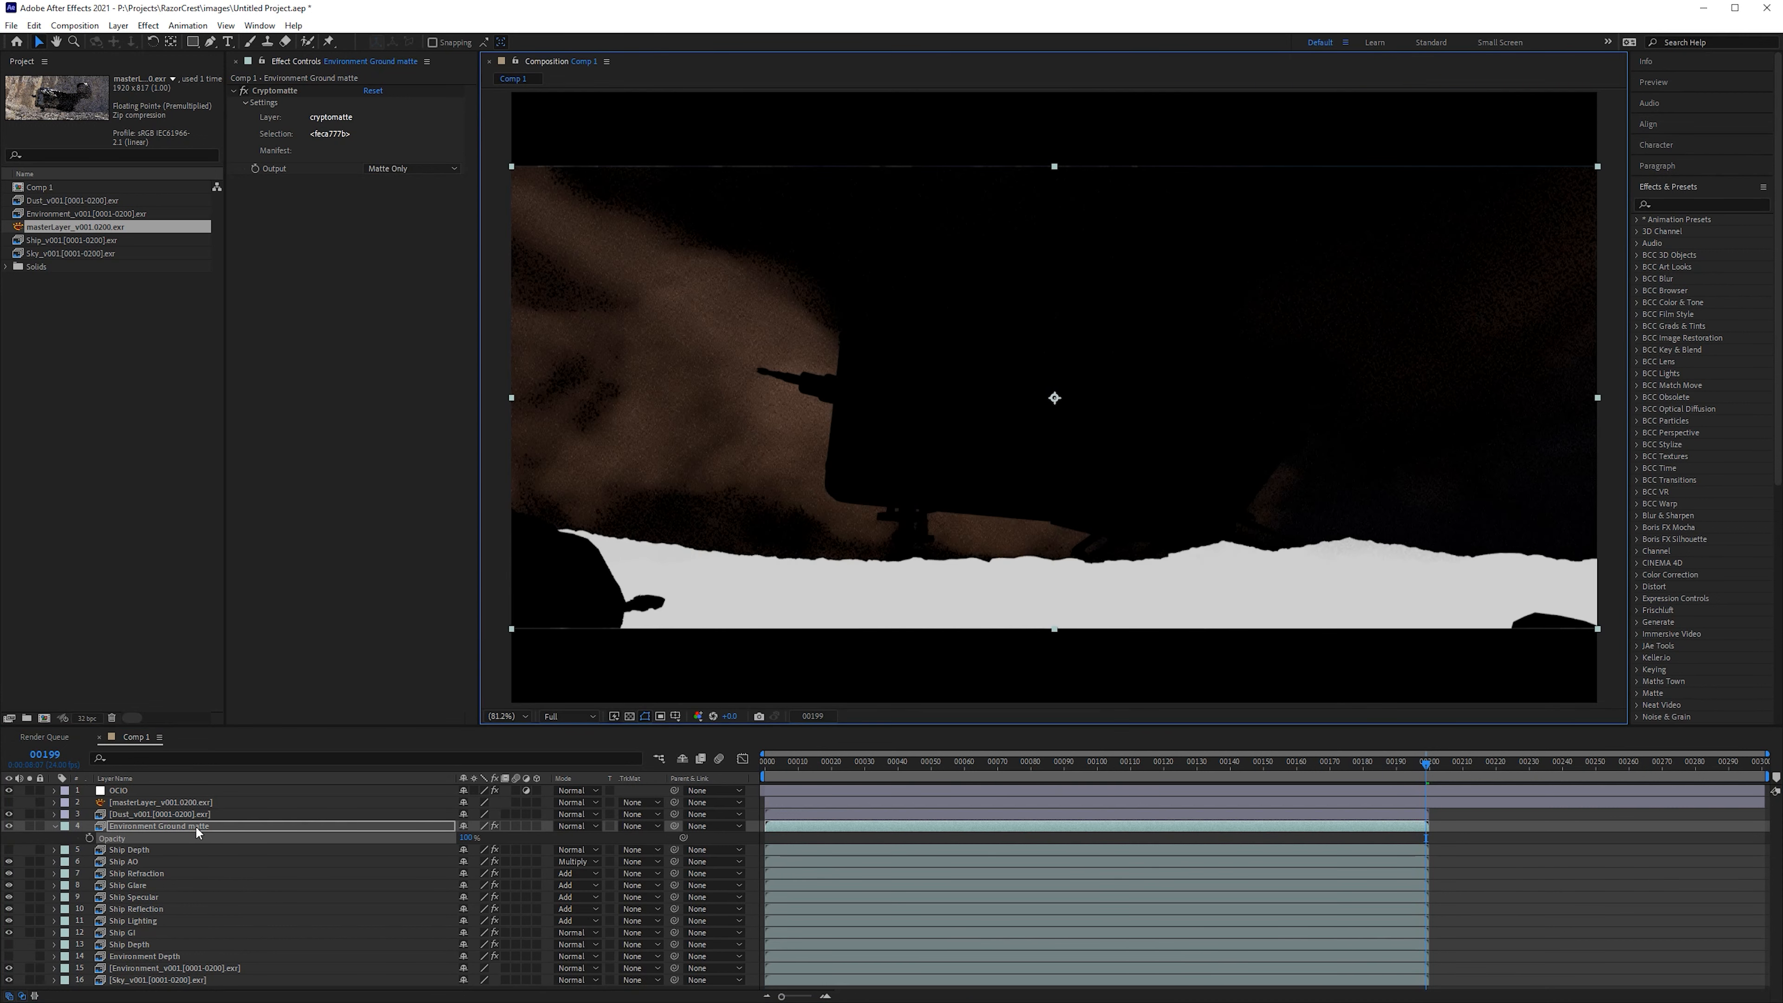
{"action": "left_click", "coordinate": [8, 826]}
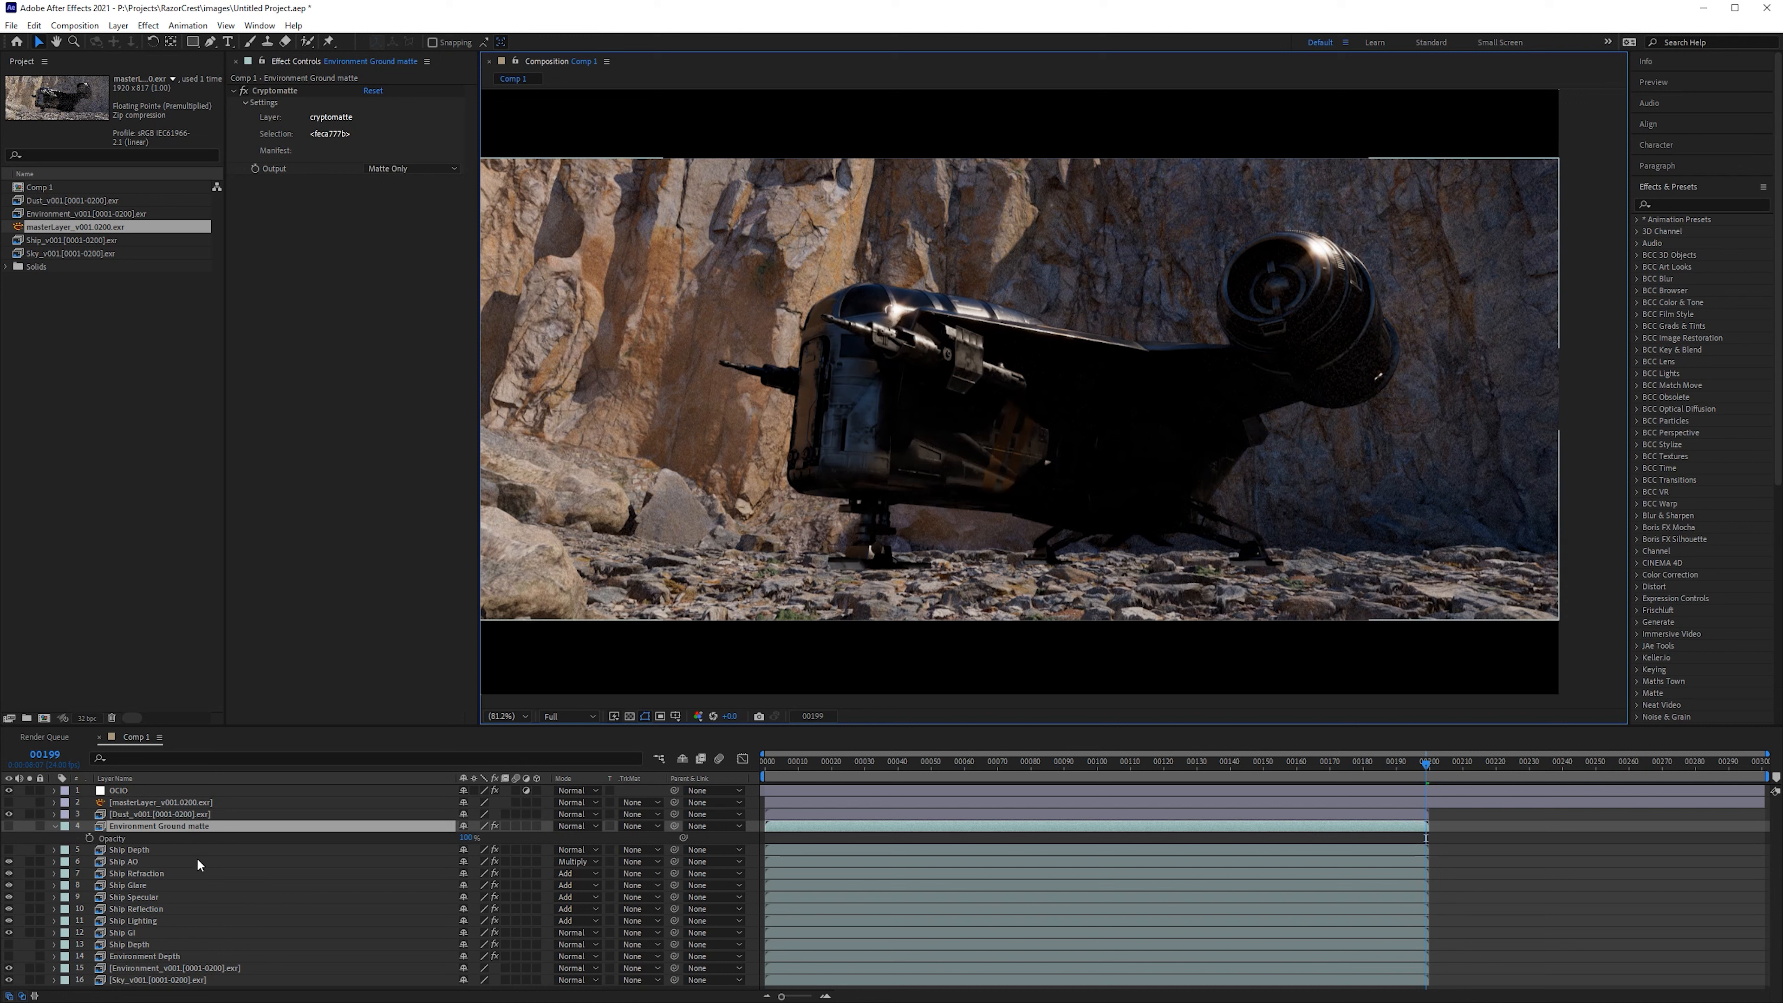
Step: Pre-compose the Environment Ground matte layer as "Environment Ground matte Comp", moving all attributes into the new composition
{"action": "left_click", "coordinate": [215, 825]}
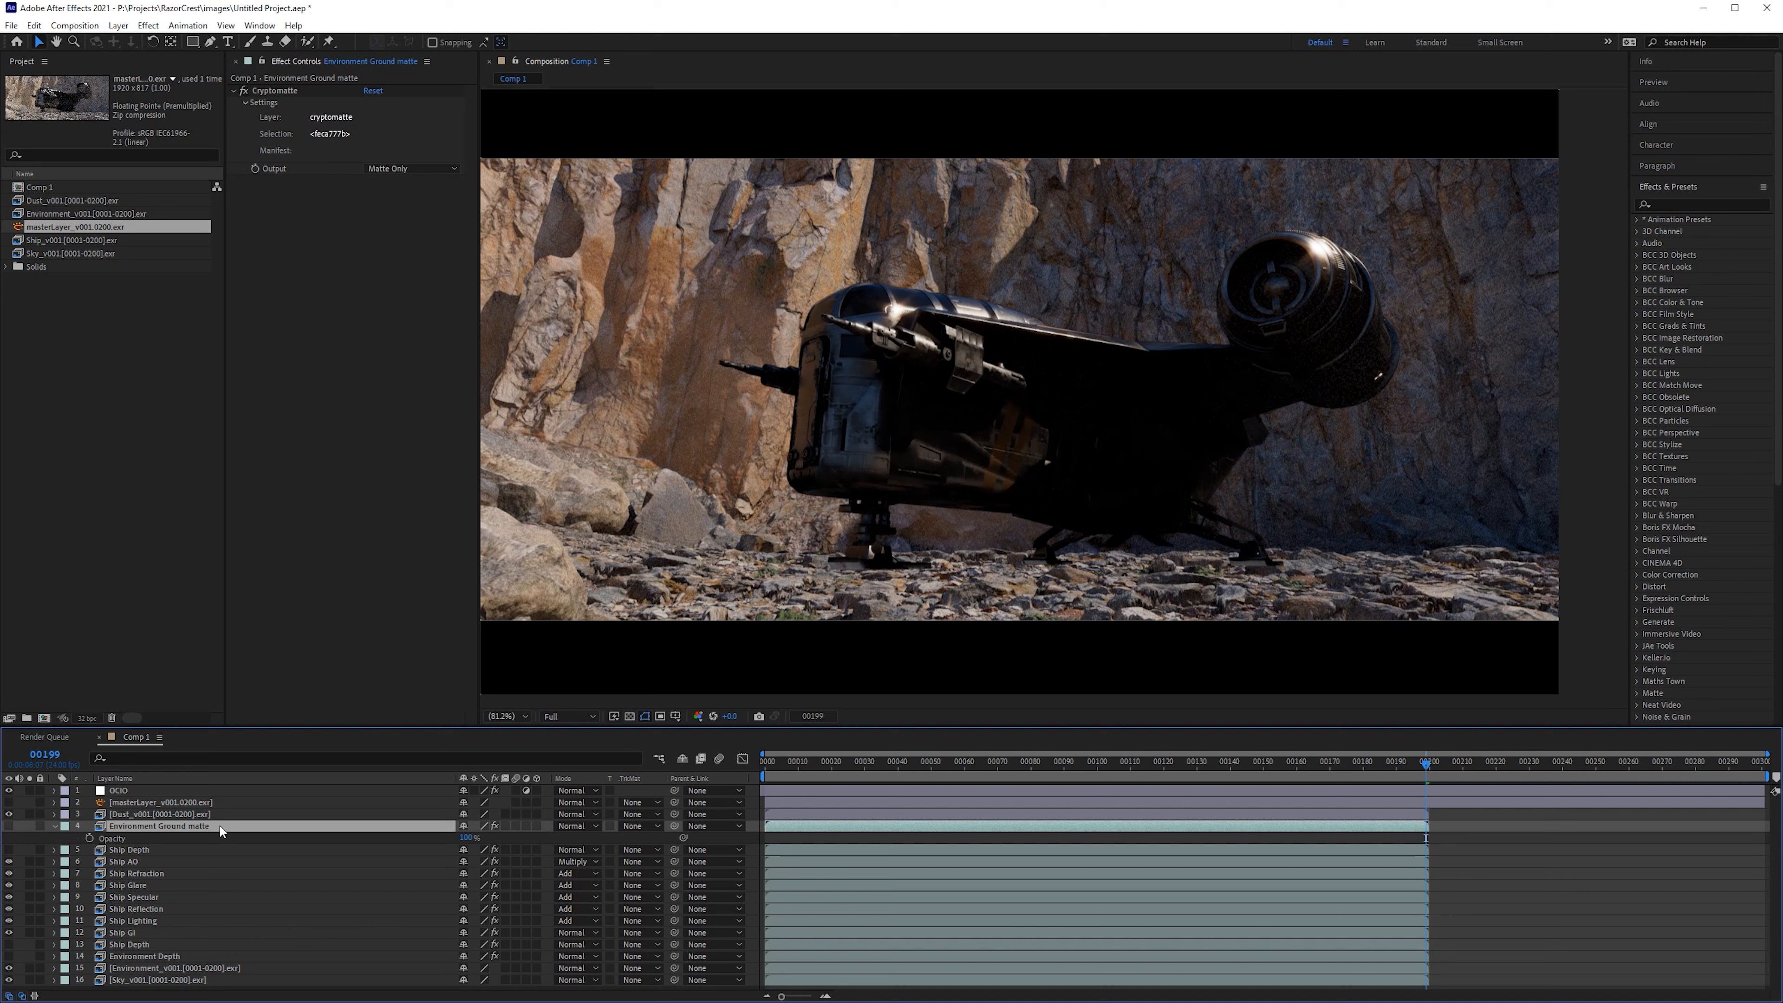
{"action": "key", "text": "ctrl+shift+c"}
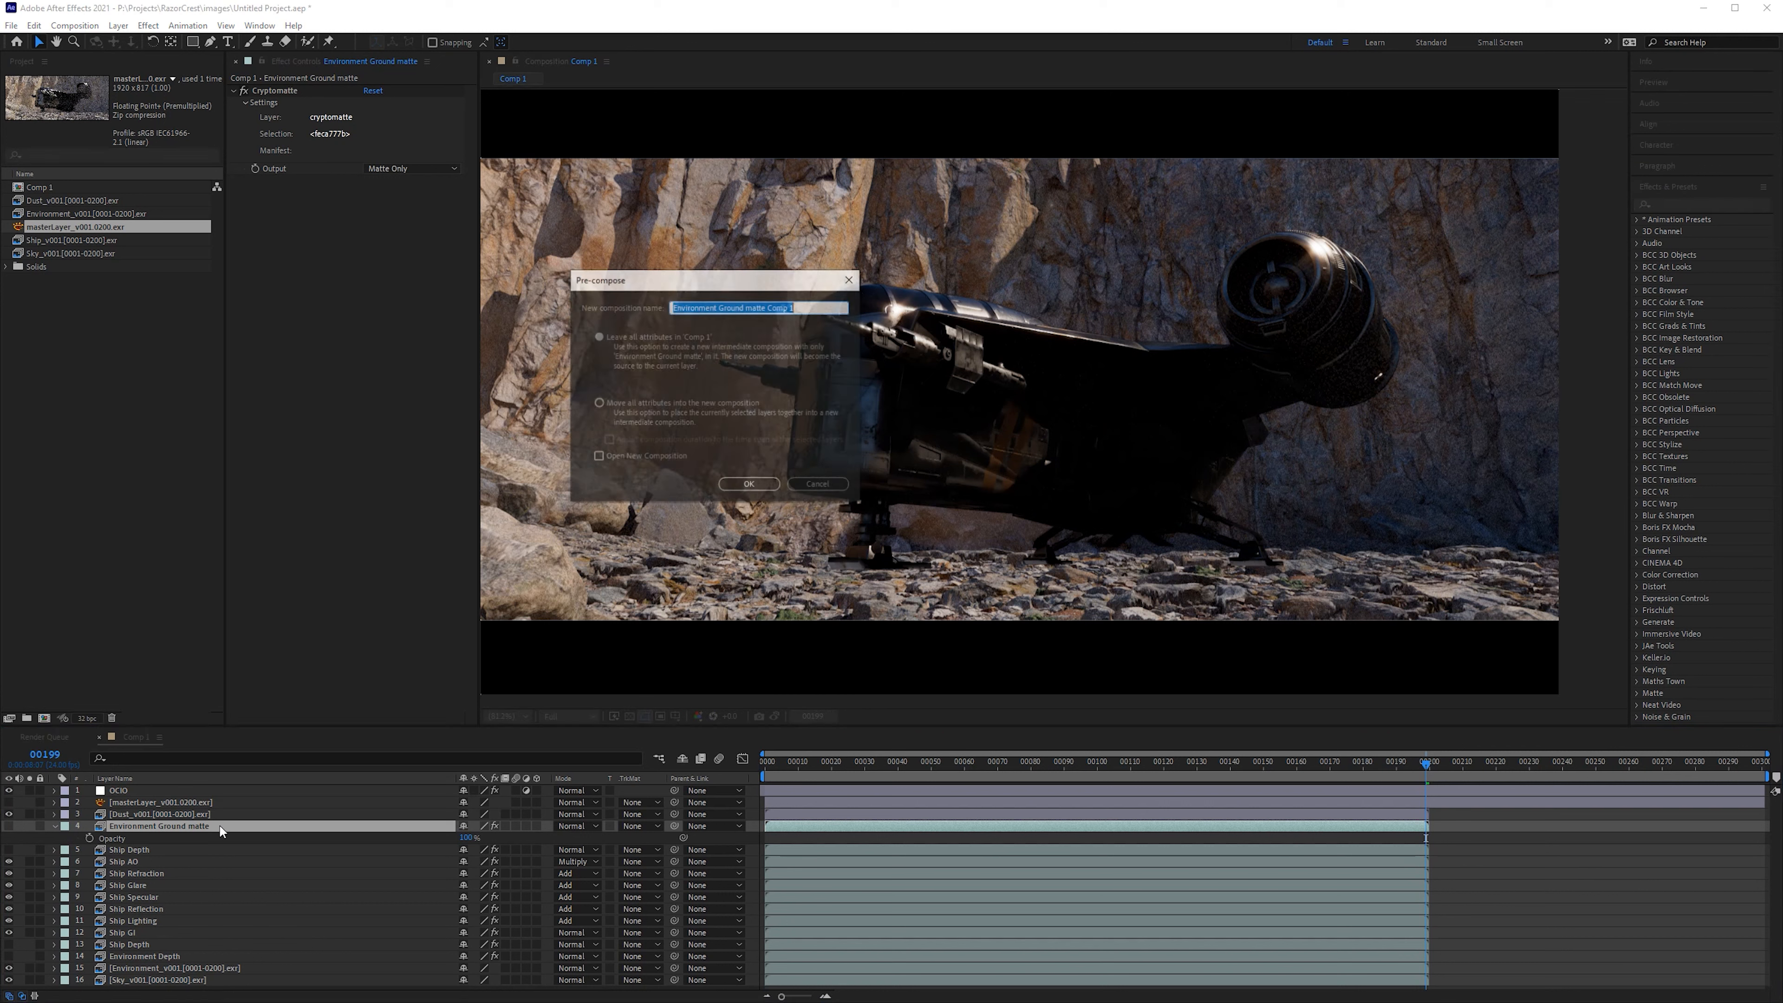
{"action": "left_click_drag", "start_coordinate": [795, 307], "coordinate": [788, 302]}
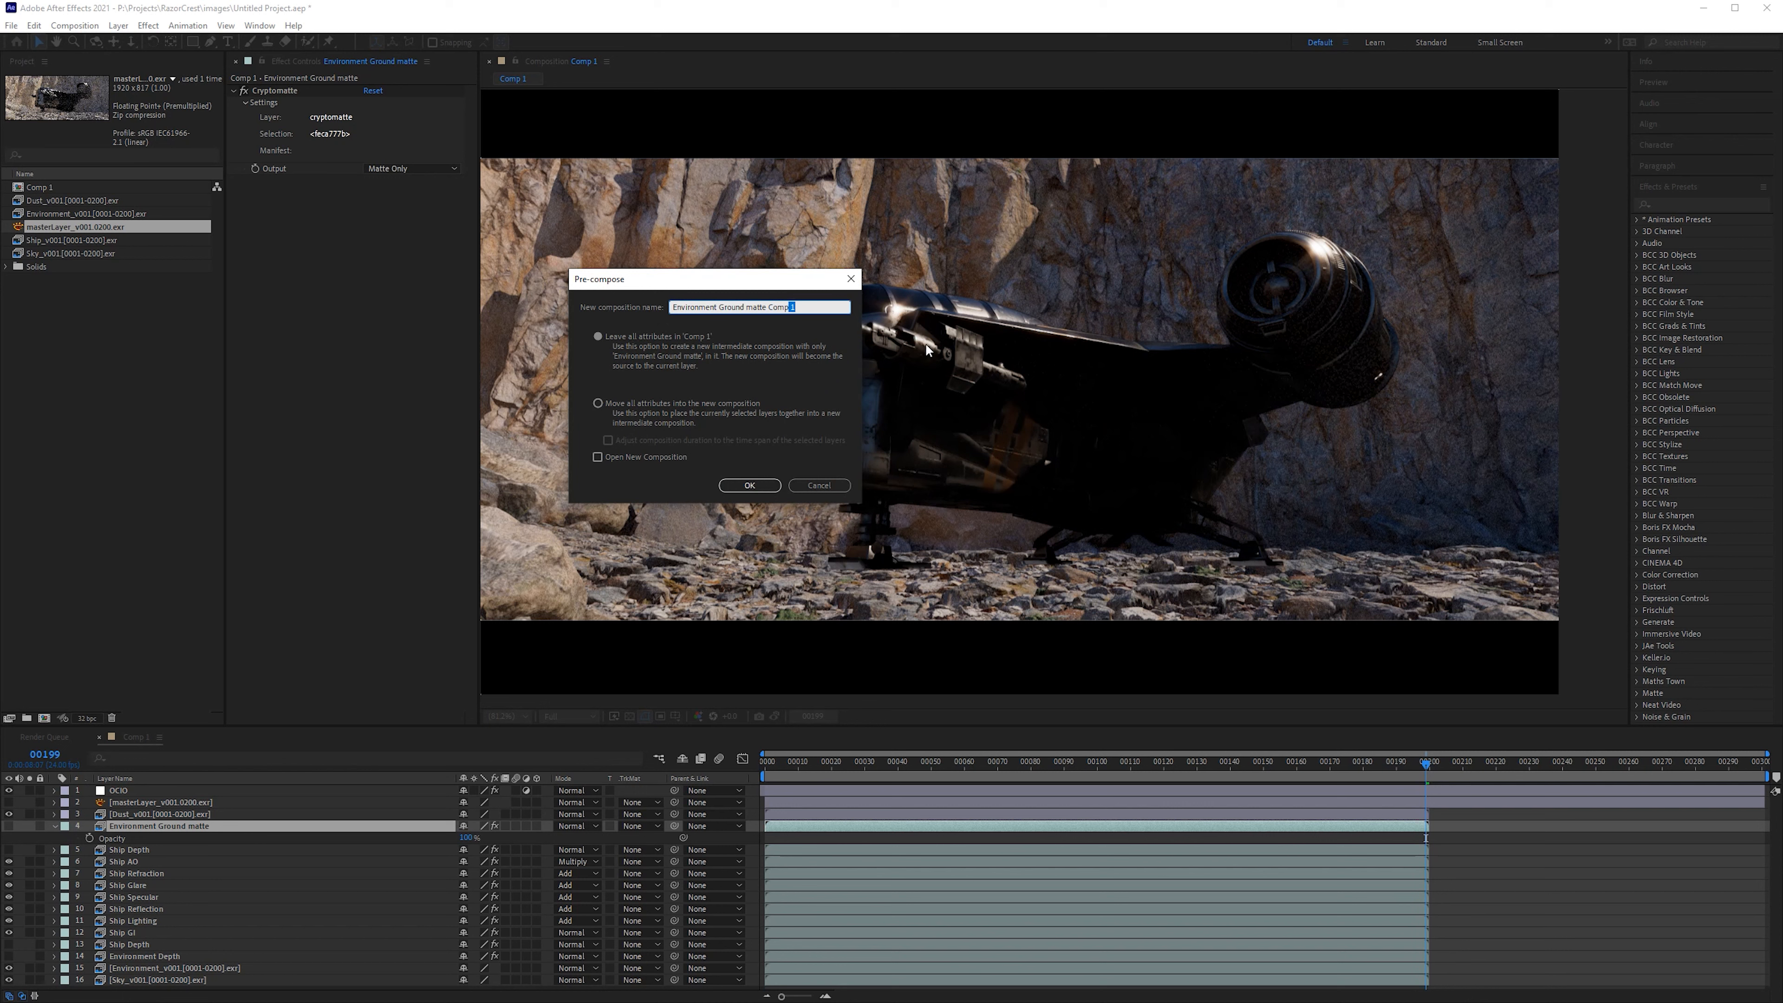
{"action": "key", "text": "BackSpace"}
{"action": "left_click", "coordinate": [701, 403]}
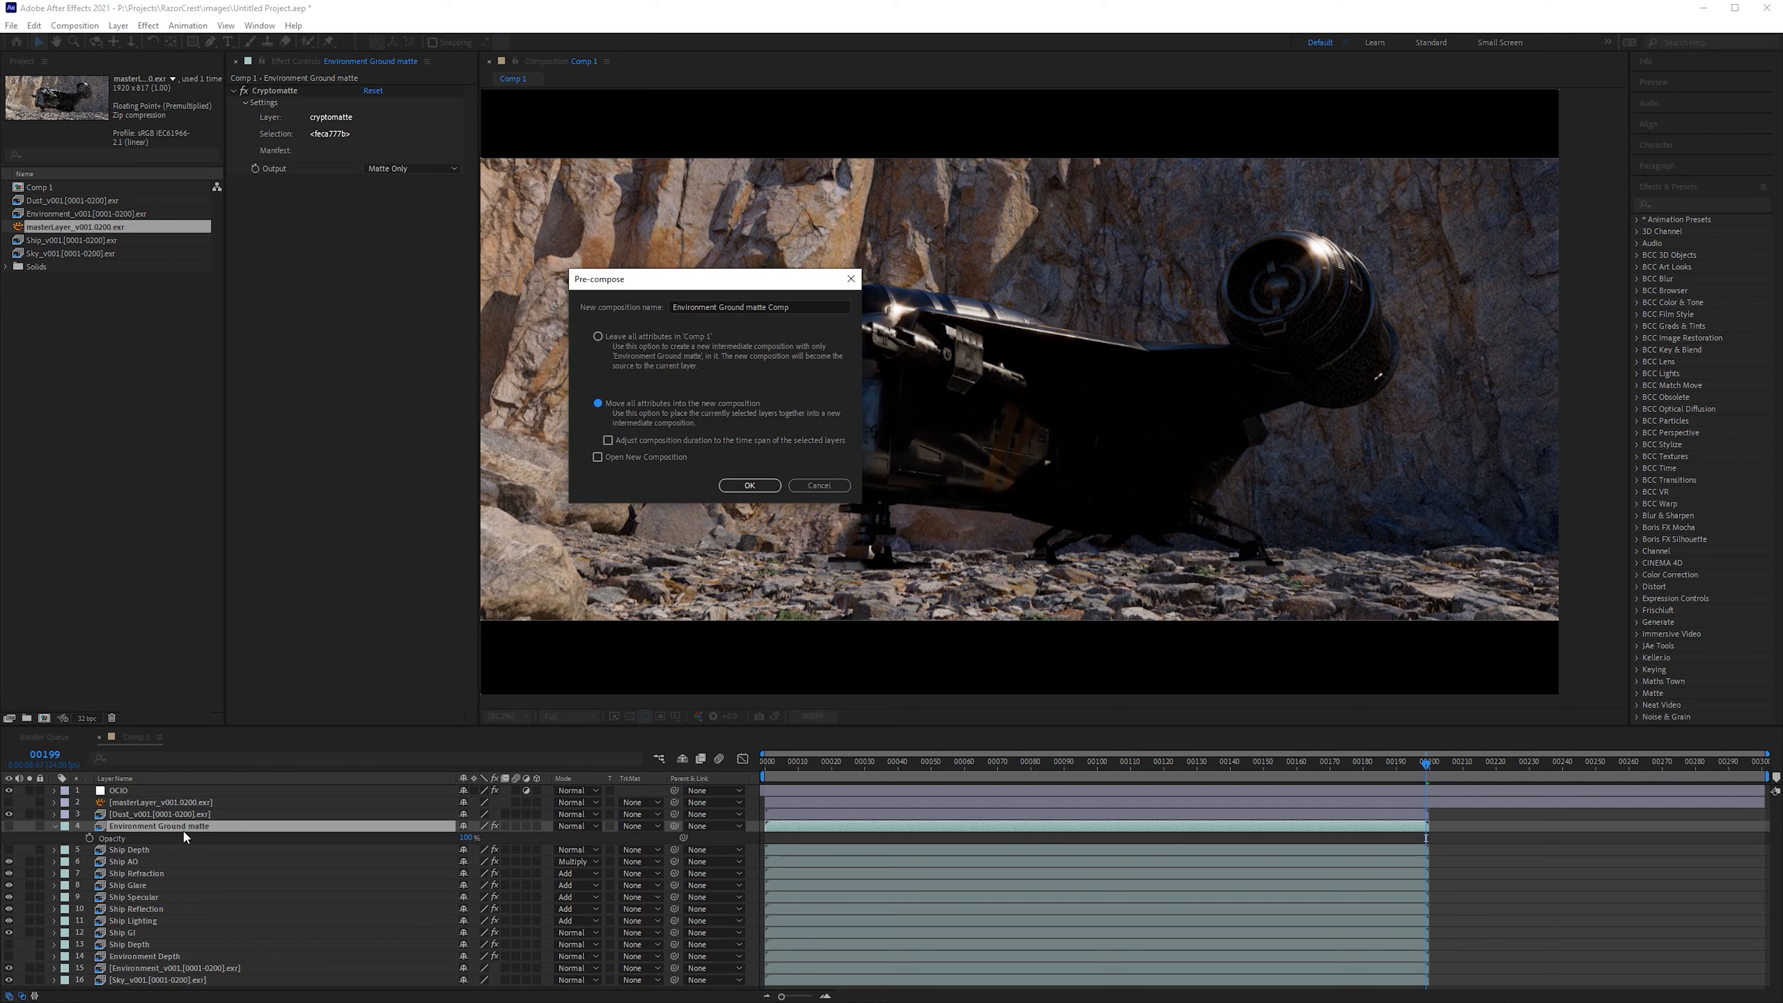
{"action": "left_click", "coordinate": [748, 486]}
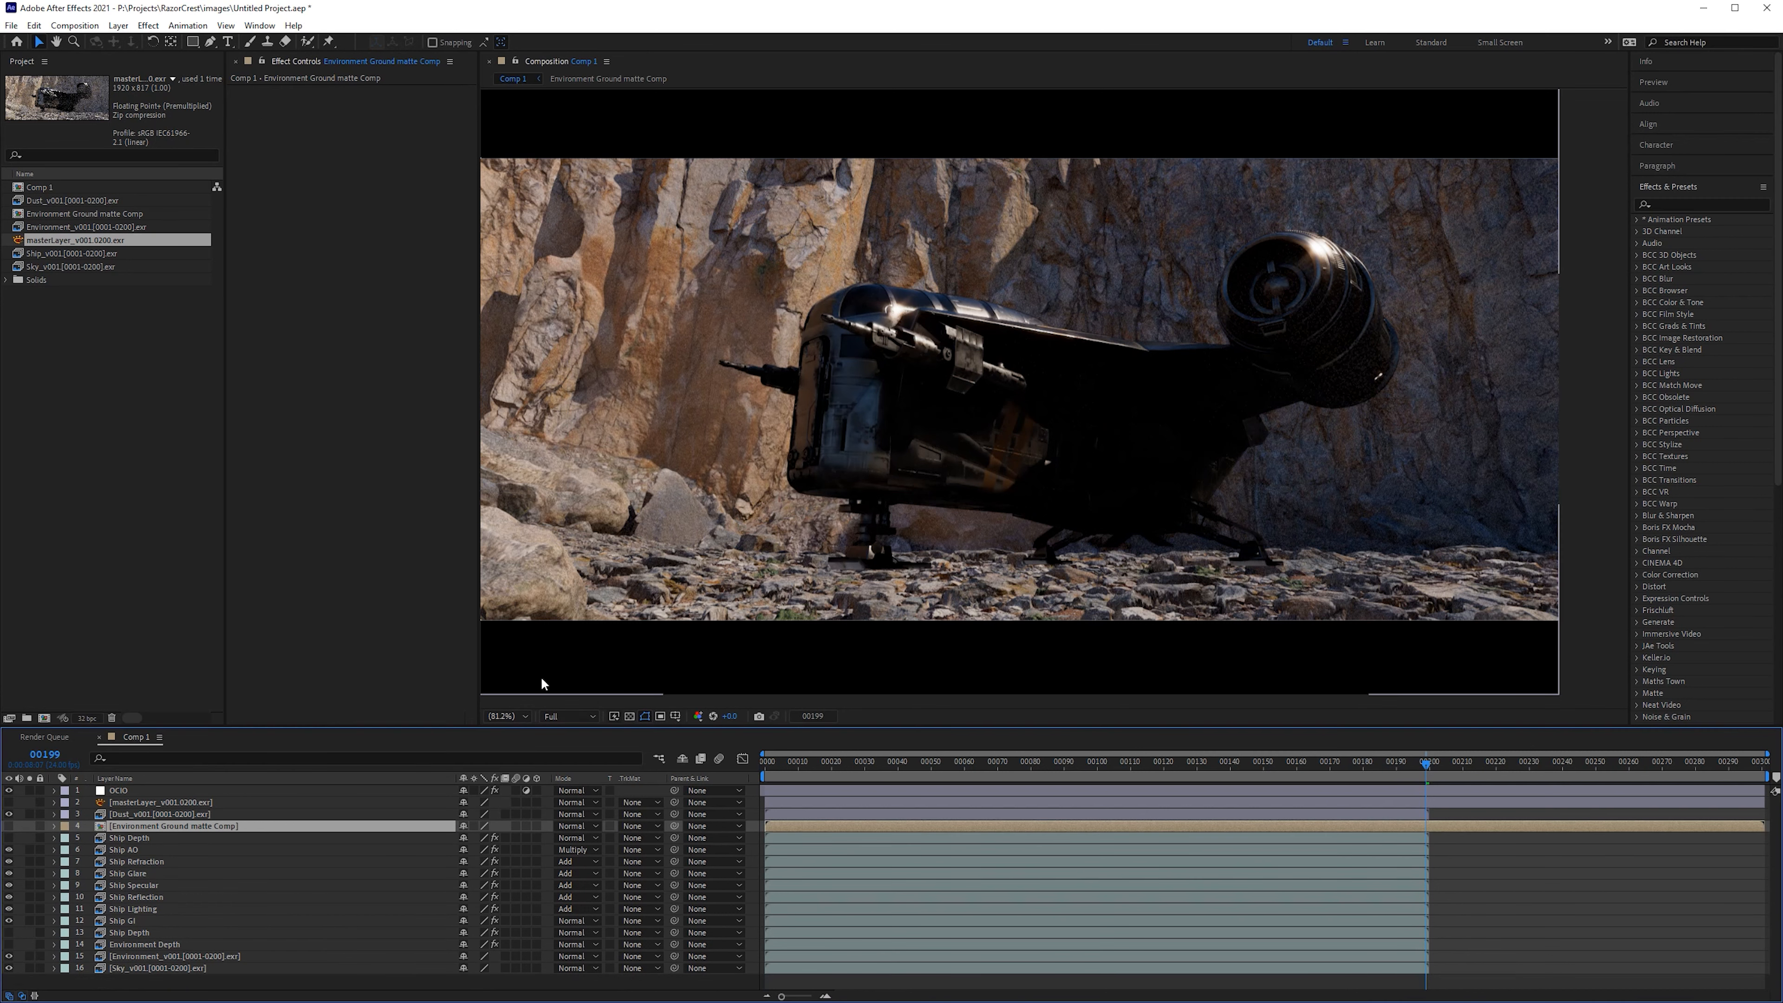
Step: Open Environment Ground matte Comp to check its matte layer and Cryptomatte effect, and return to Comp 1
{"action": "double_click", "coordinate": [138, 829]}
{"action": "left_click", "coordinate": [143, 790]}
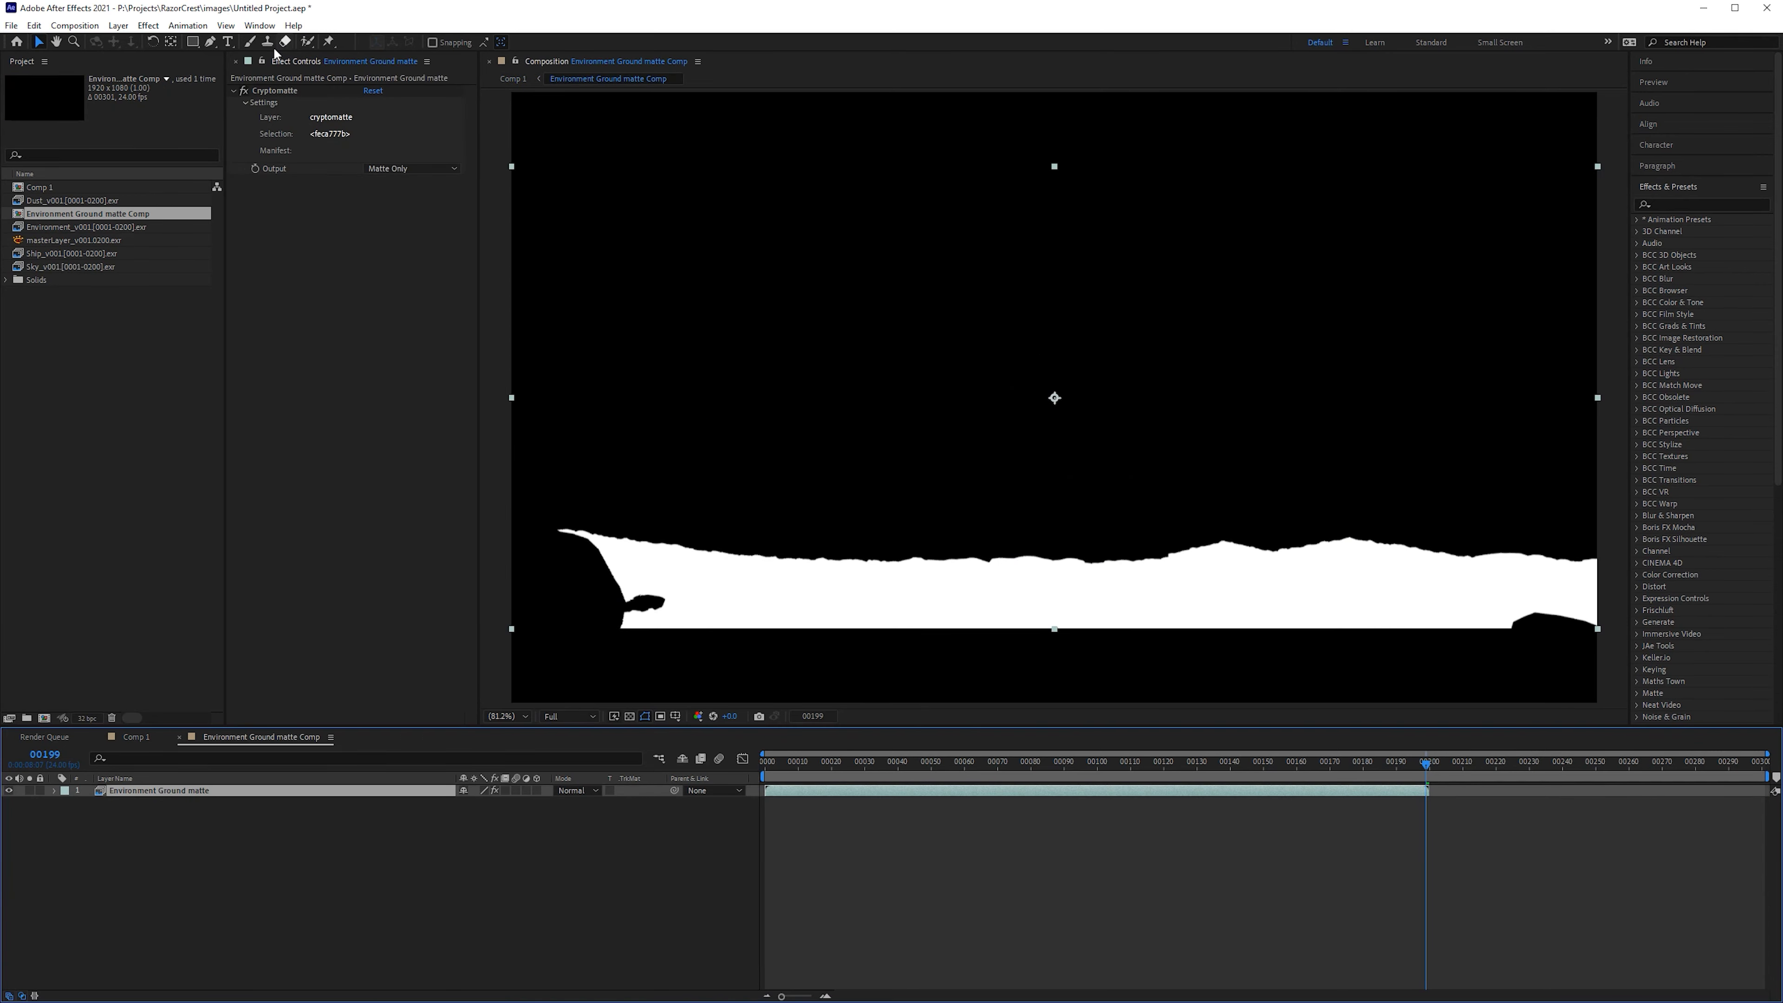
{"action": "left_click", "coordinate": [136, 736]}
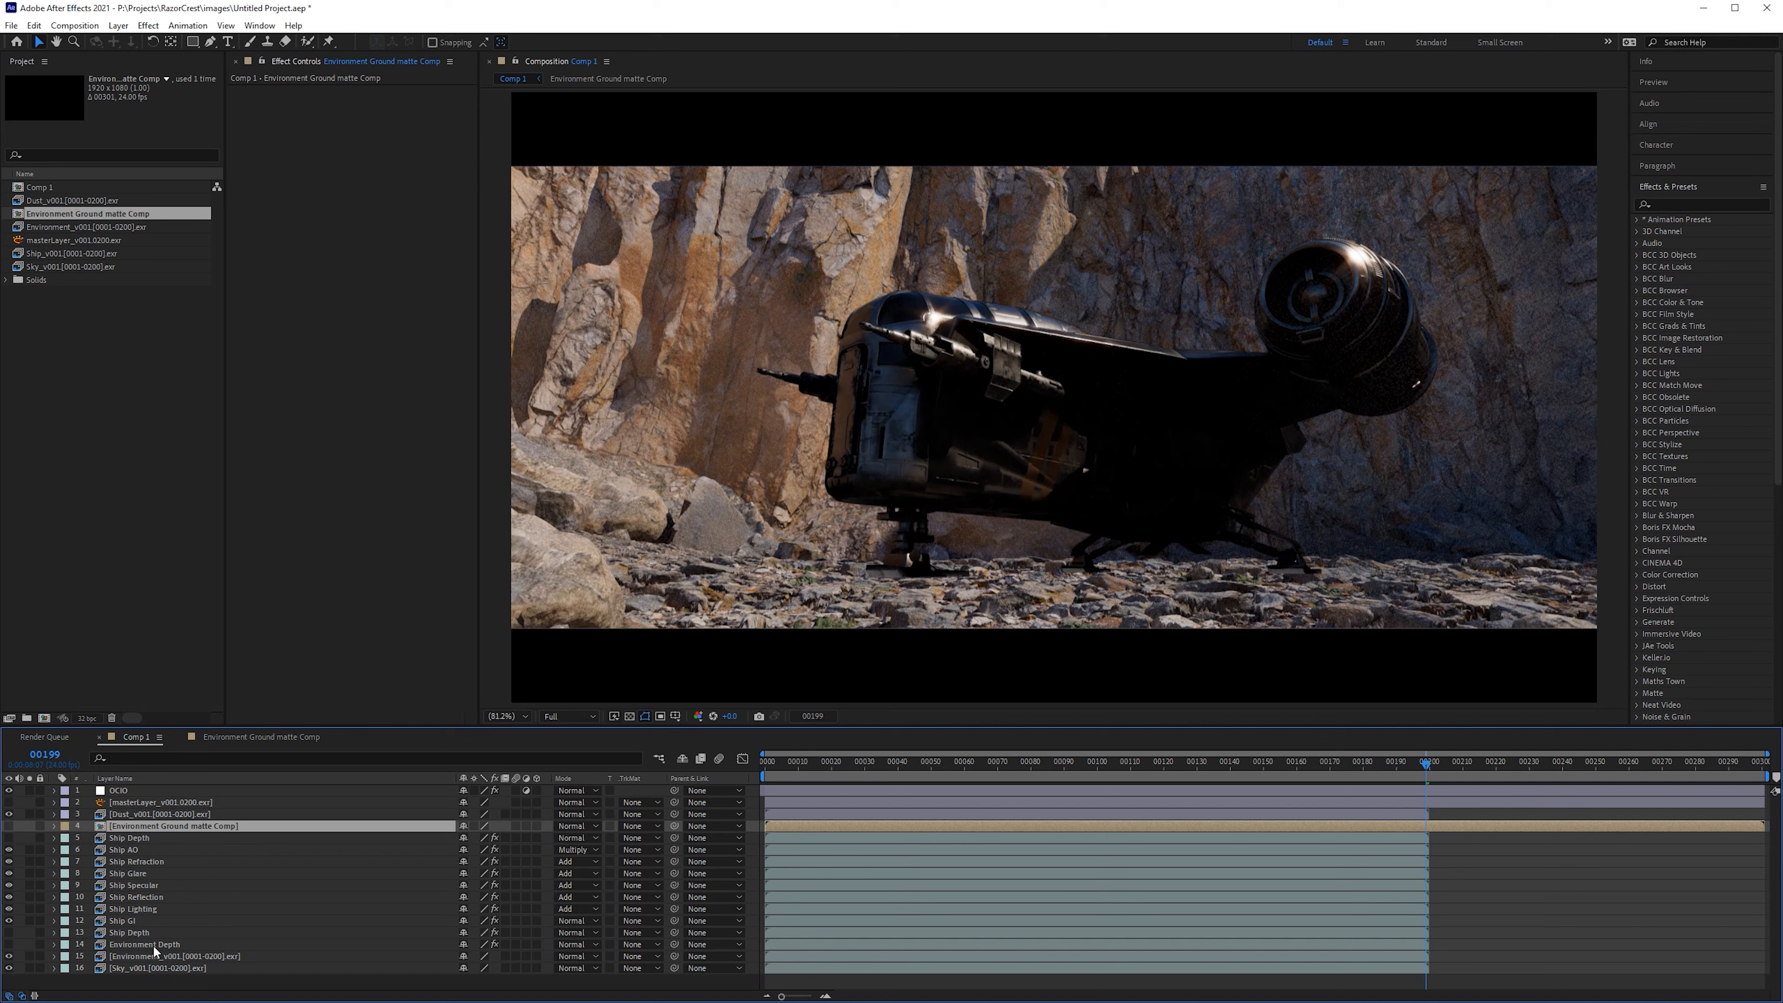
Step: Place a copy of Environment Ground matte Comp directly above each ship pass from Ship GI up to Ship AO
{"action": "left_click", "coordinate": [122, 921]}
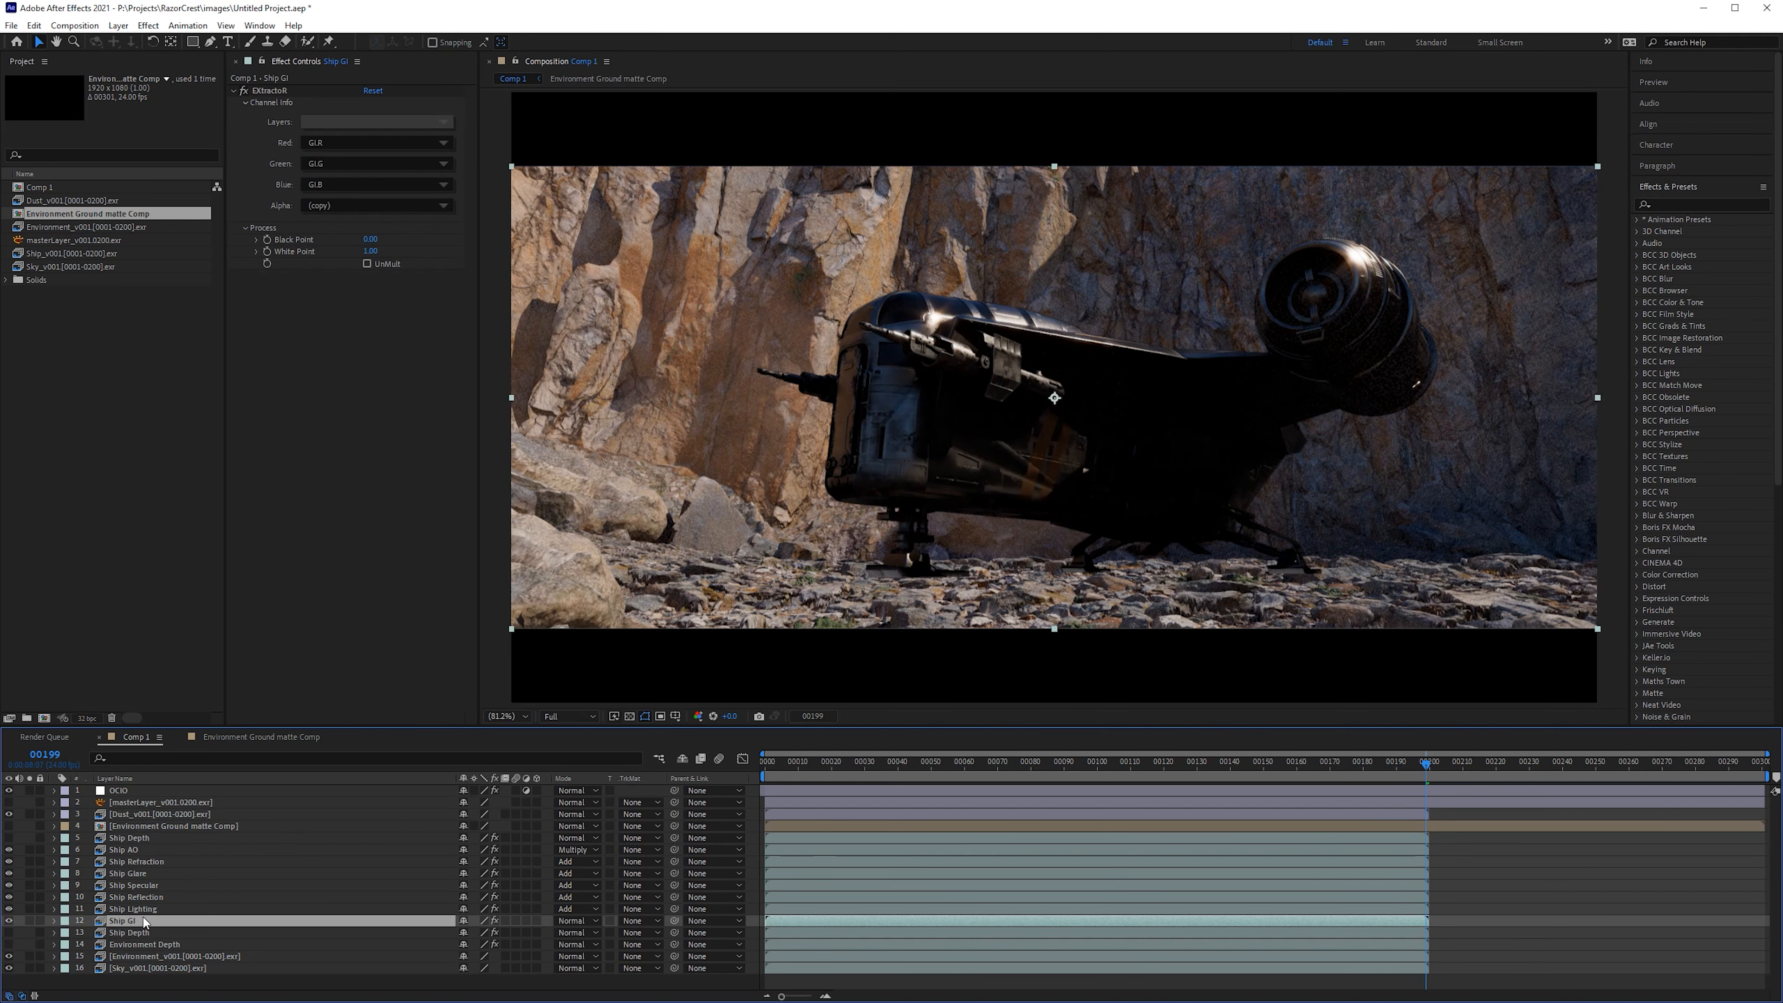
{"action": "key", "text": "ctrl+slash"}
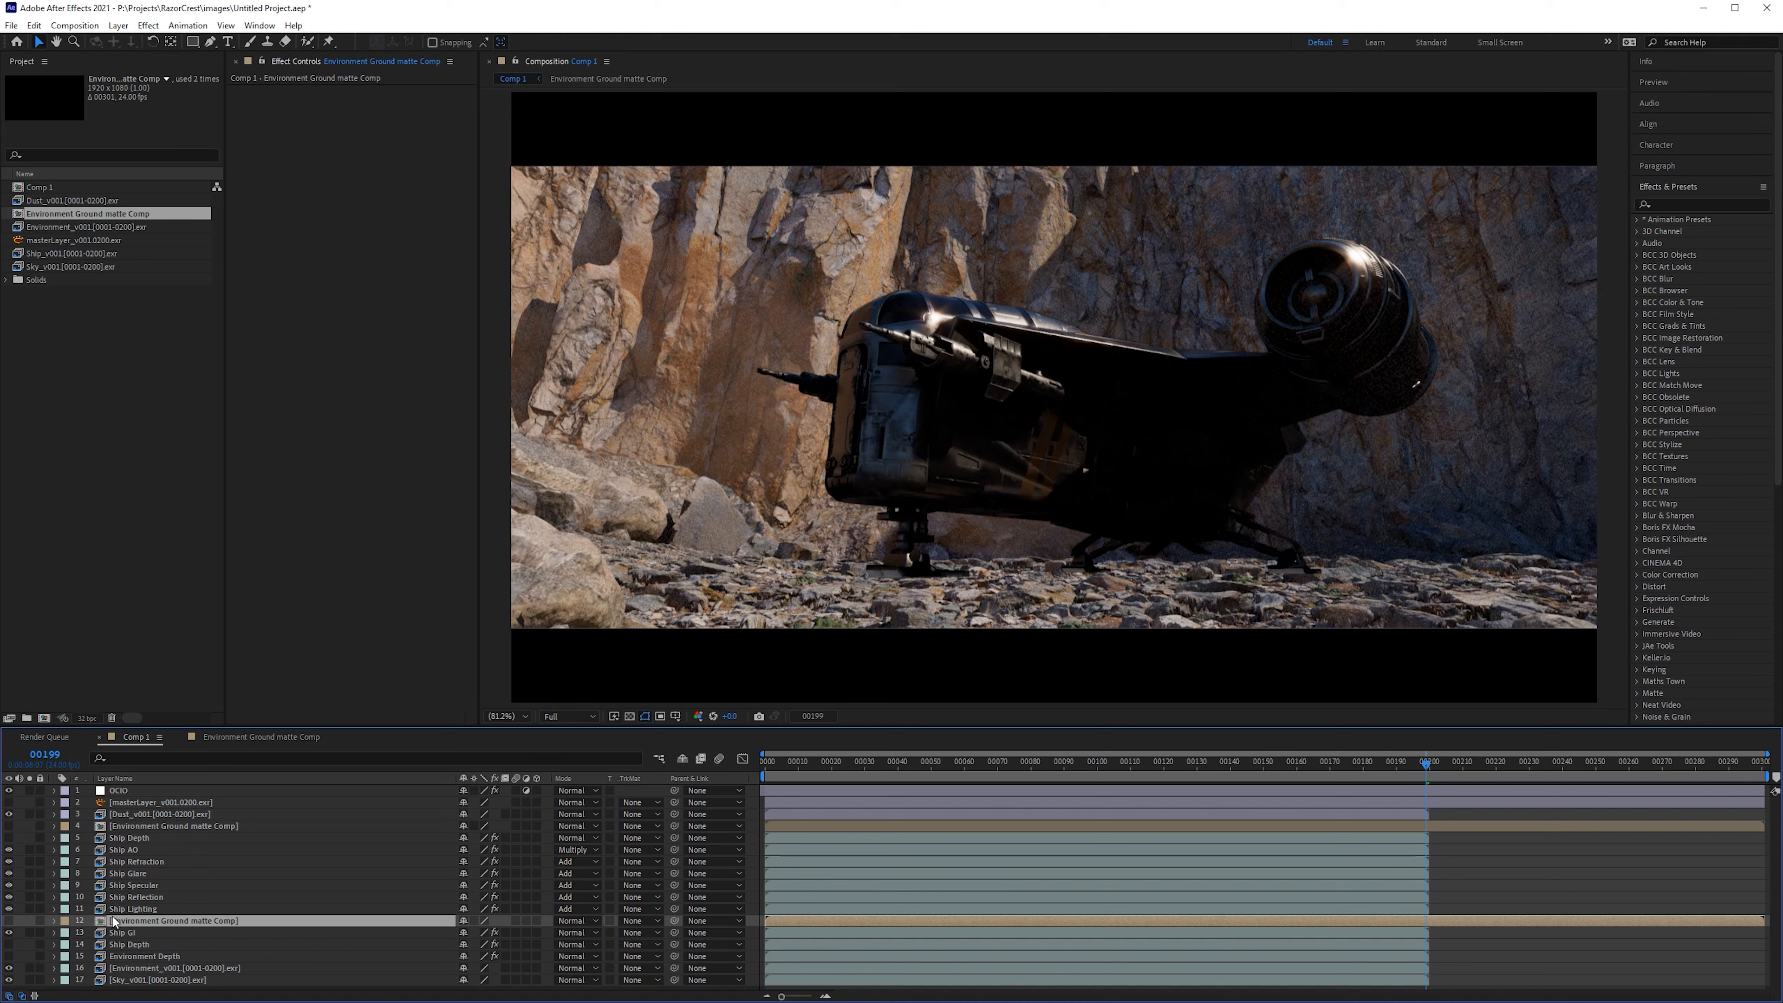
{"action": "key", "text": "ctrl+d"}
{"action": "left_click_drag", "start_coordinate": [133, 916], "coordinate": [136, 837]}
{"action": "key", "text": "ctrl+d"}
{"action": "key", "text": "ctrl+d"}
{"action": "key", "text": "ctrl+d"}
{"action": "key", "text": "ctrl+d"}
{"action": "key", "text": "ctrl+d"}
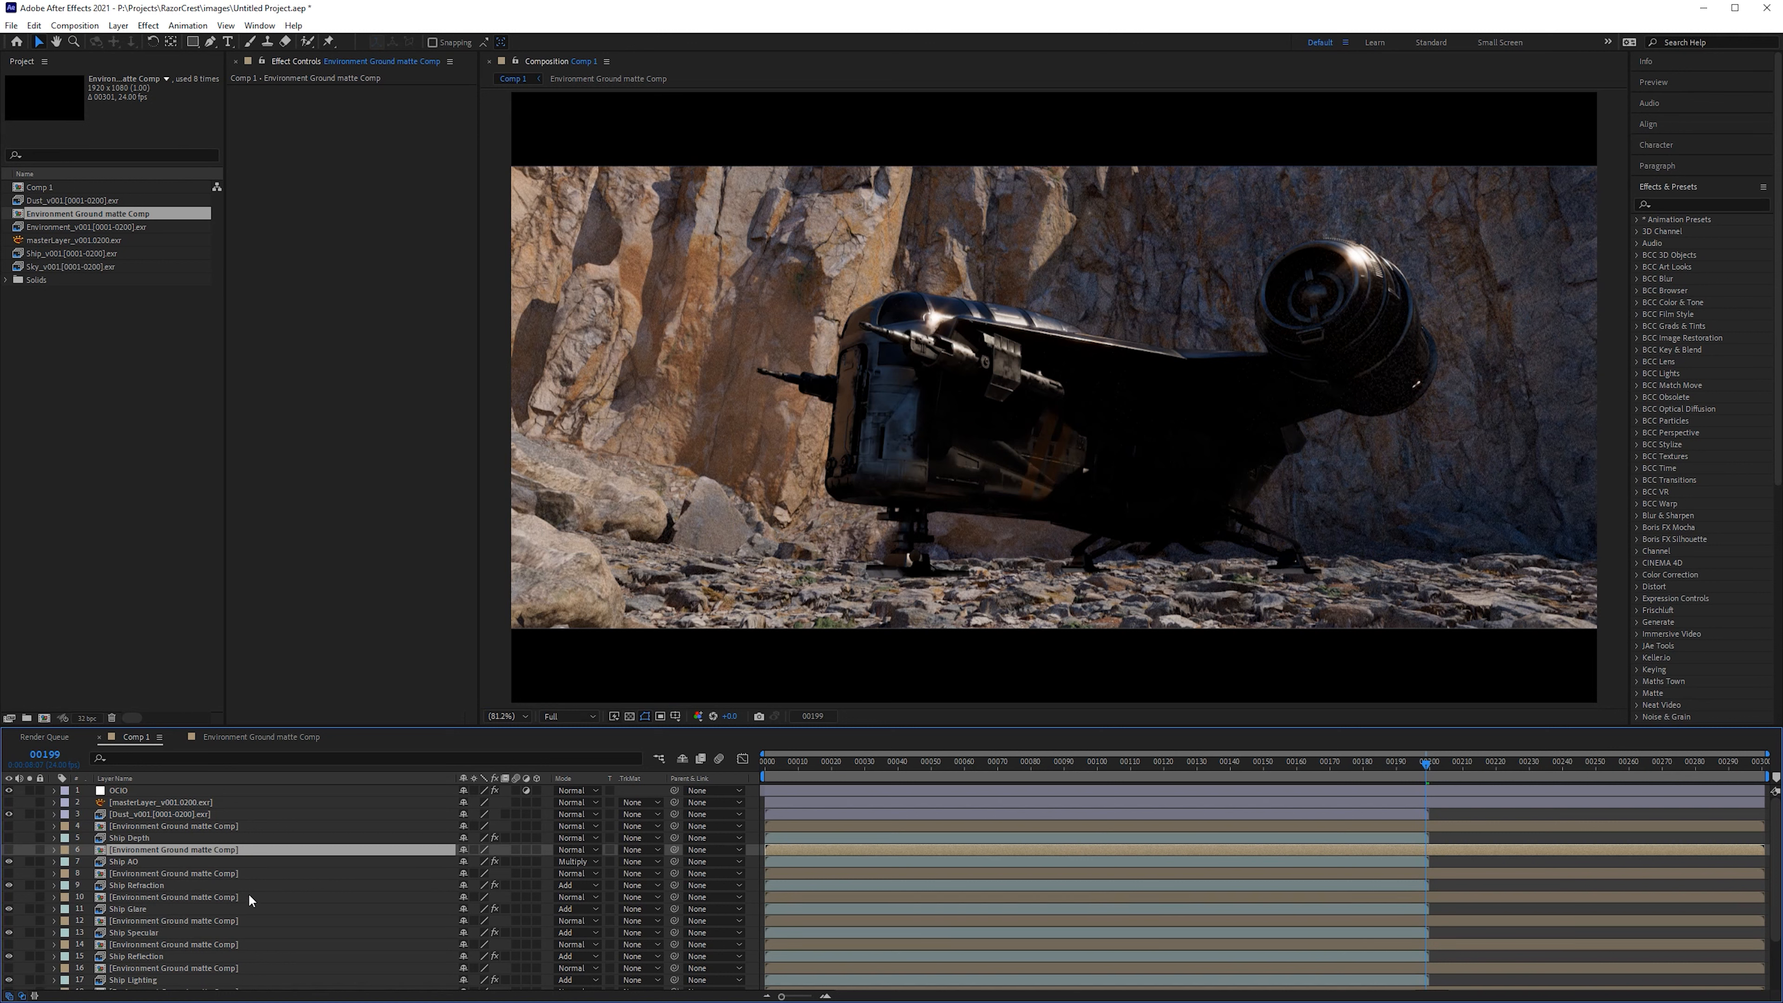
Step: Set the track matte of all seven ship passes, Ship GI through Ship AO, to Luma Inverted Matte using the ground matte comp above each
{"action": "scroll", "coordinate": [242, 894], "scroll_direction": "down", "scroll_amount": 1}
{"action": "left_click", "coordinate": [130, 967]}
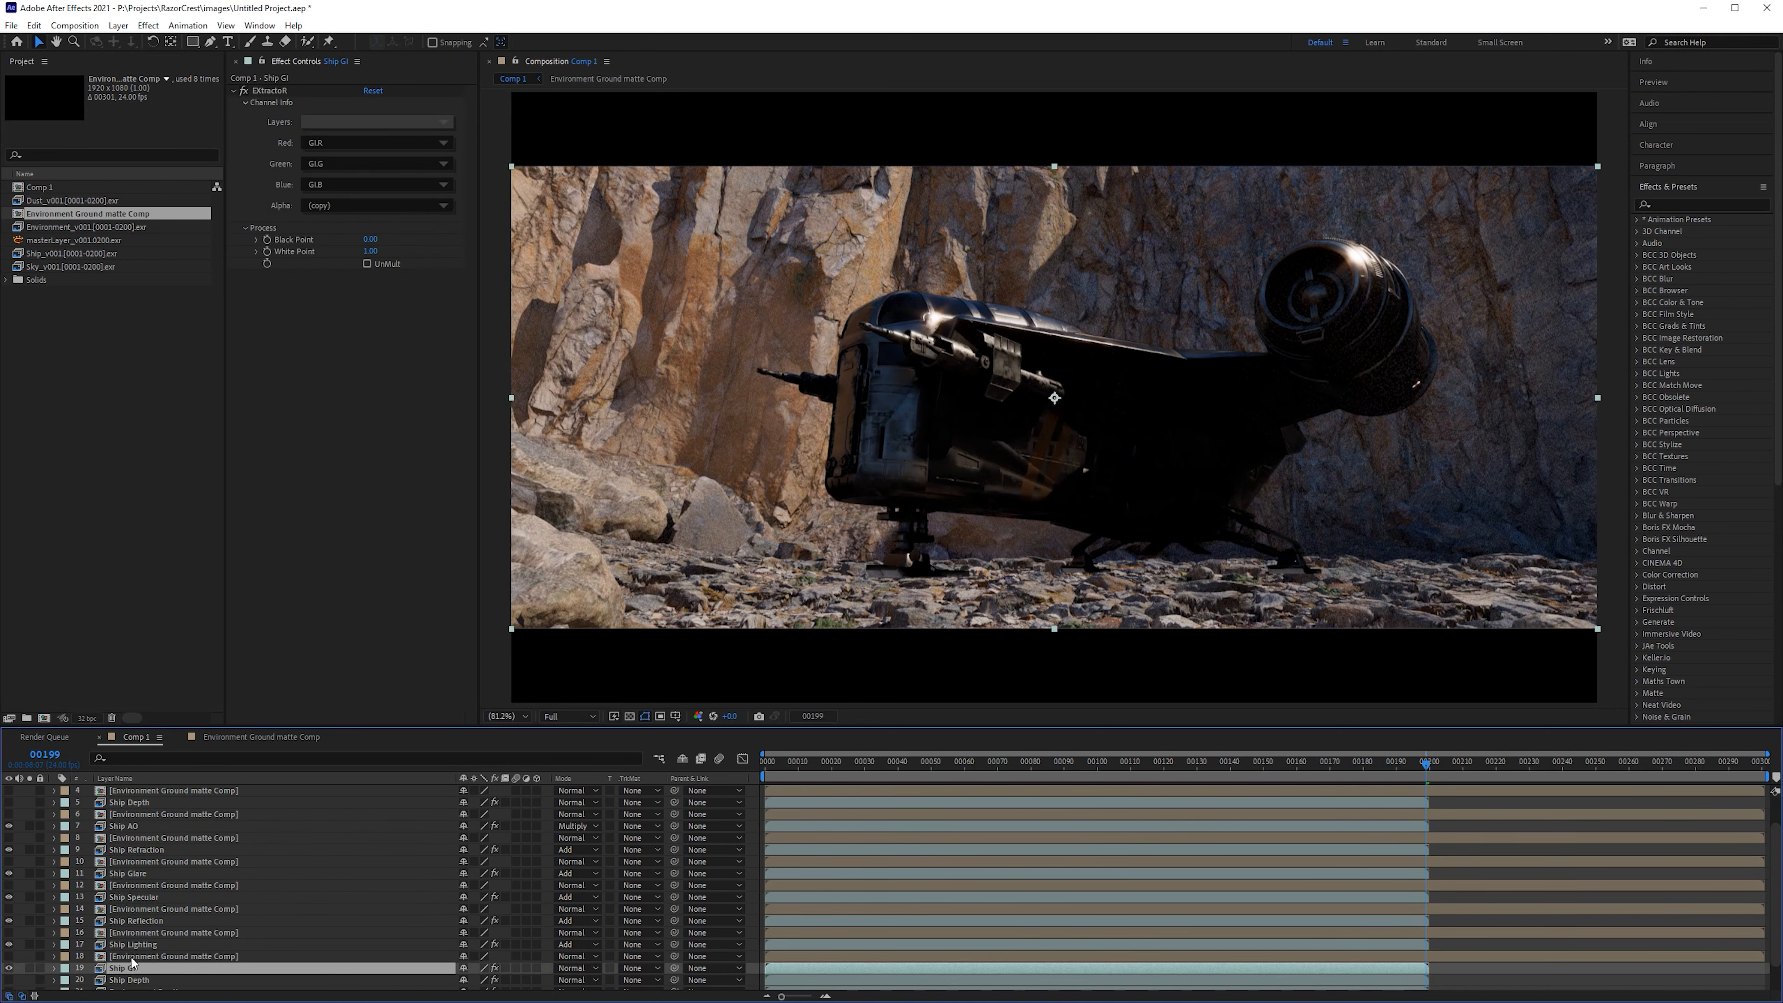
{"action": "left_click", "coordinate": [137, 945], "text": "ctrl"}
{"action": "left_click", "coordinate": [142, 921], "text": "ctrl"}
{"action": "left_click", "coordinate": [144, 899], "text": "ctrl"}
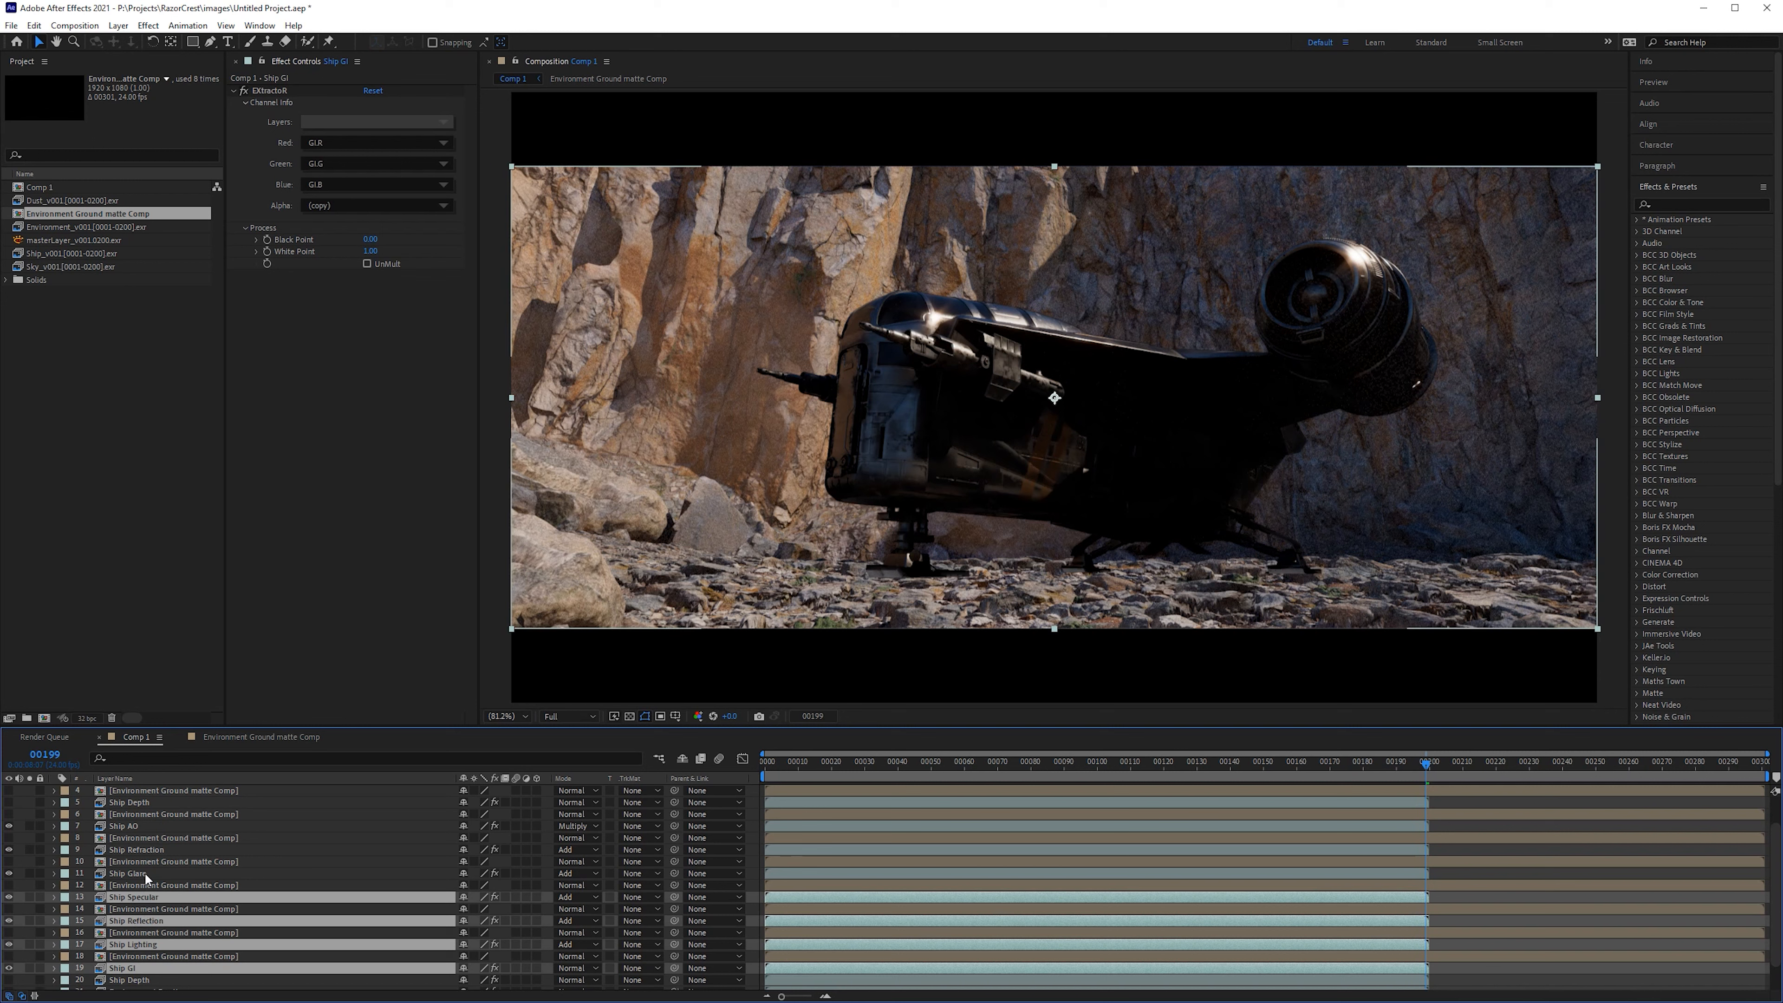
{"action": "left_click", "coordinate": [140, 873], "text": "ctrl"}
{"action": "left_click", "coordinate": [139, 850], "text": "ctrl"}
{"action": "left_click", "coordinate": [137, 826], "text": "ctrl"}
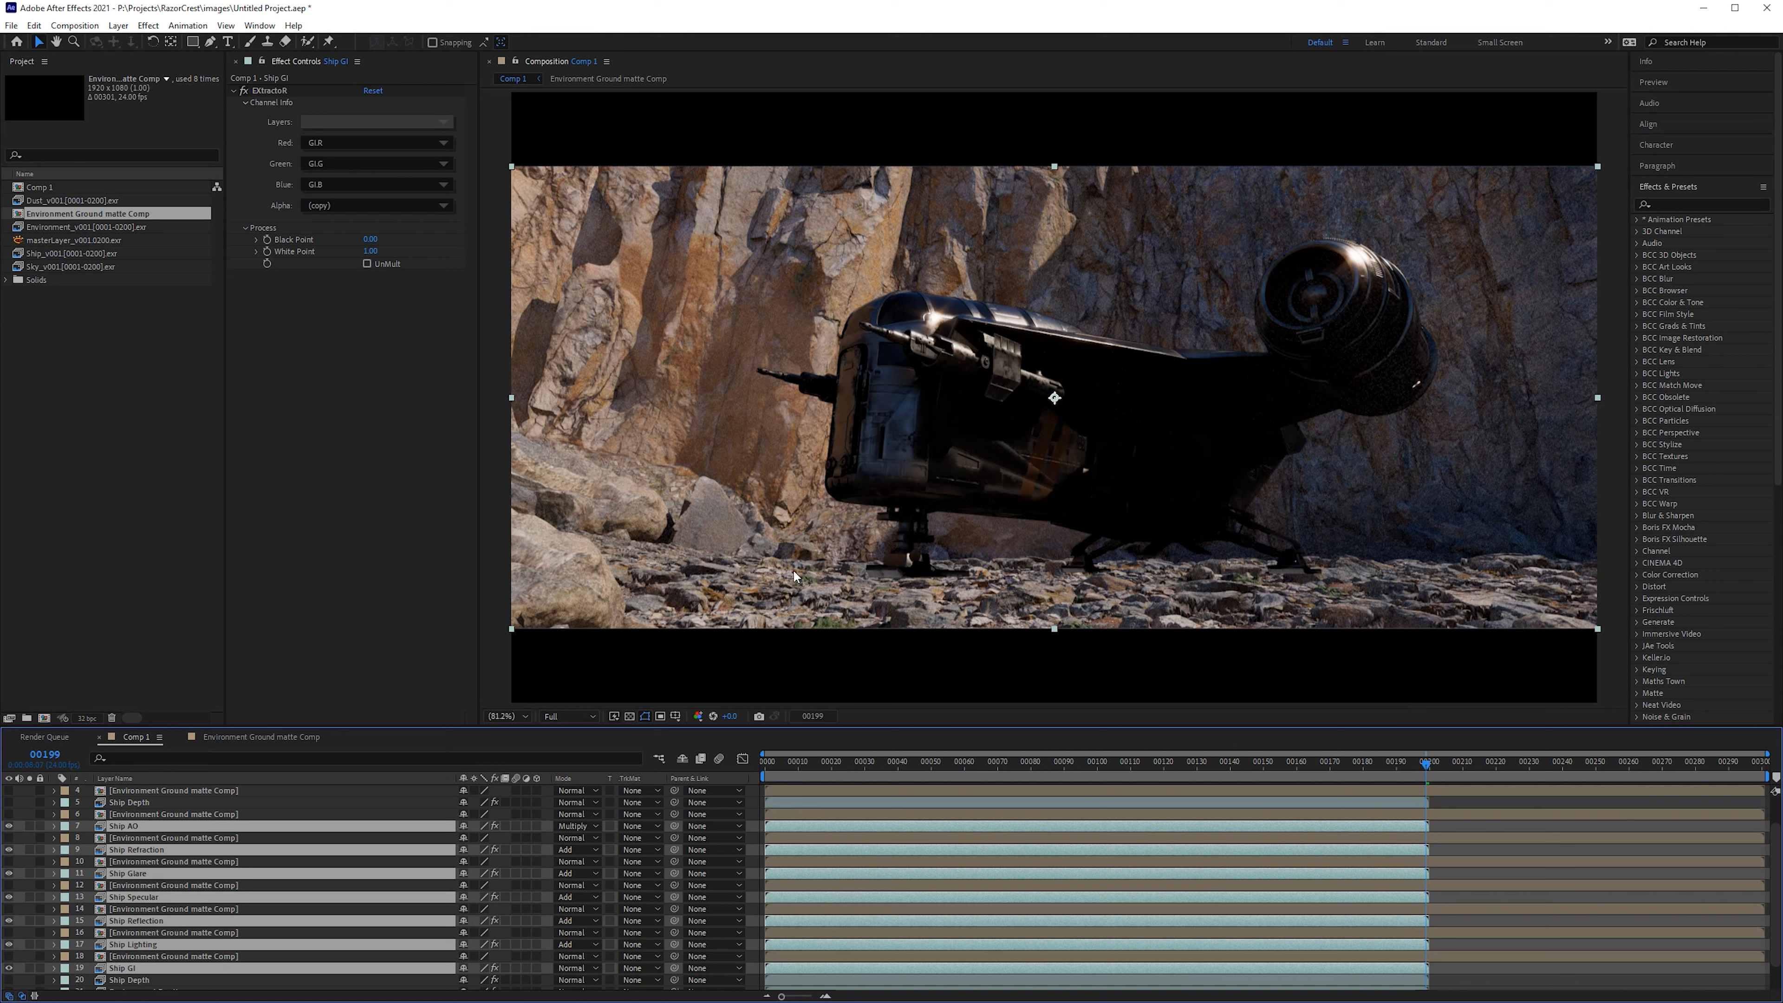
{"action": "left_click", "coordinate": [632, 833]}
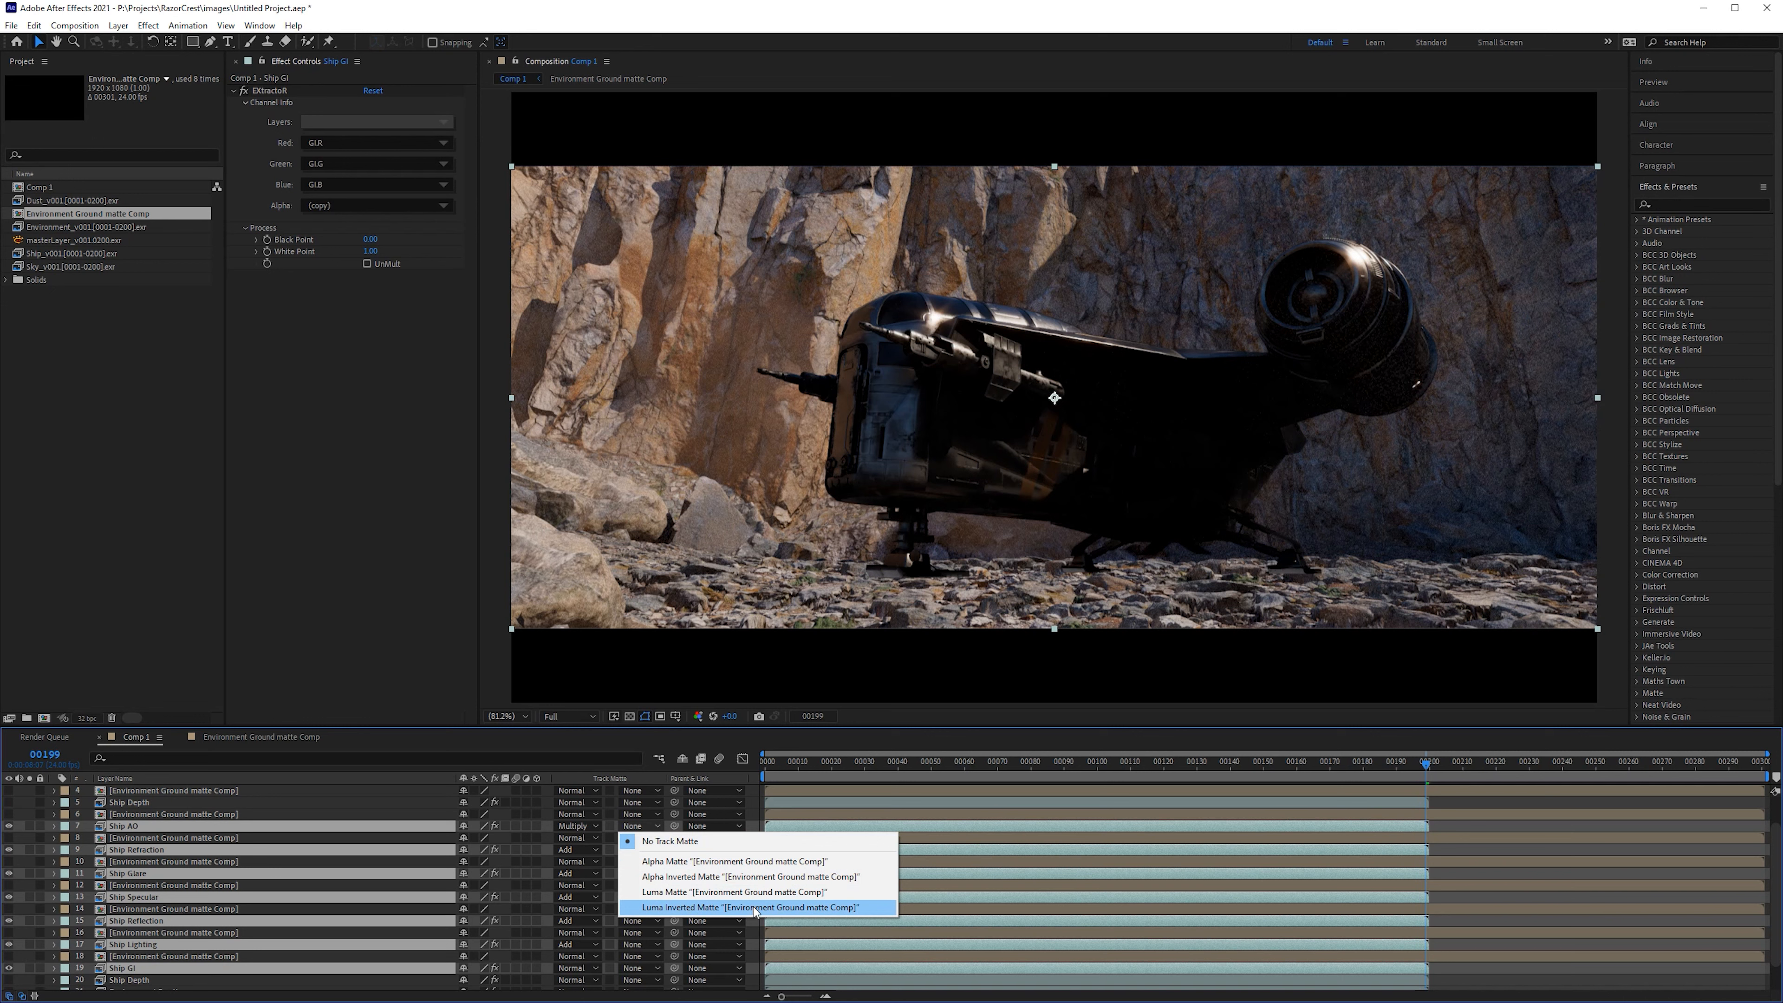
{"action": "left_click", "coordinate": [755, 907]}
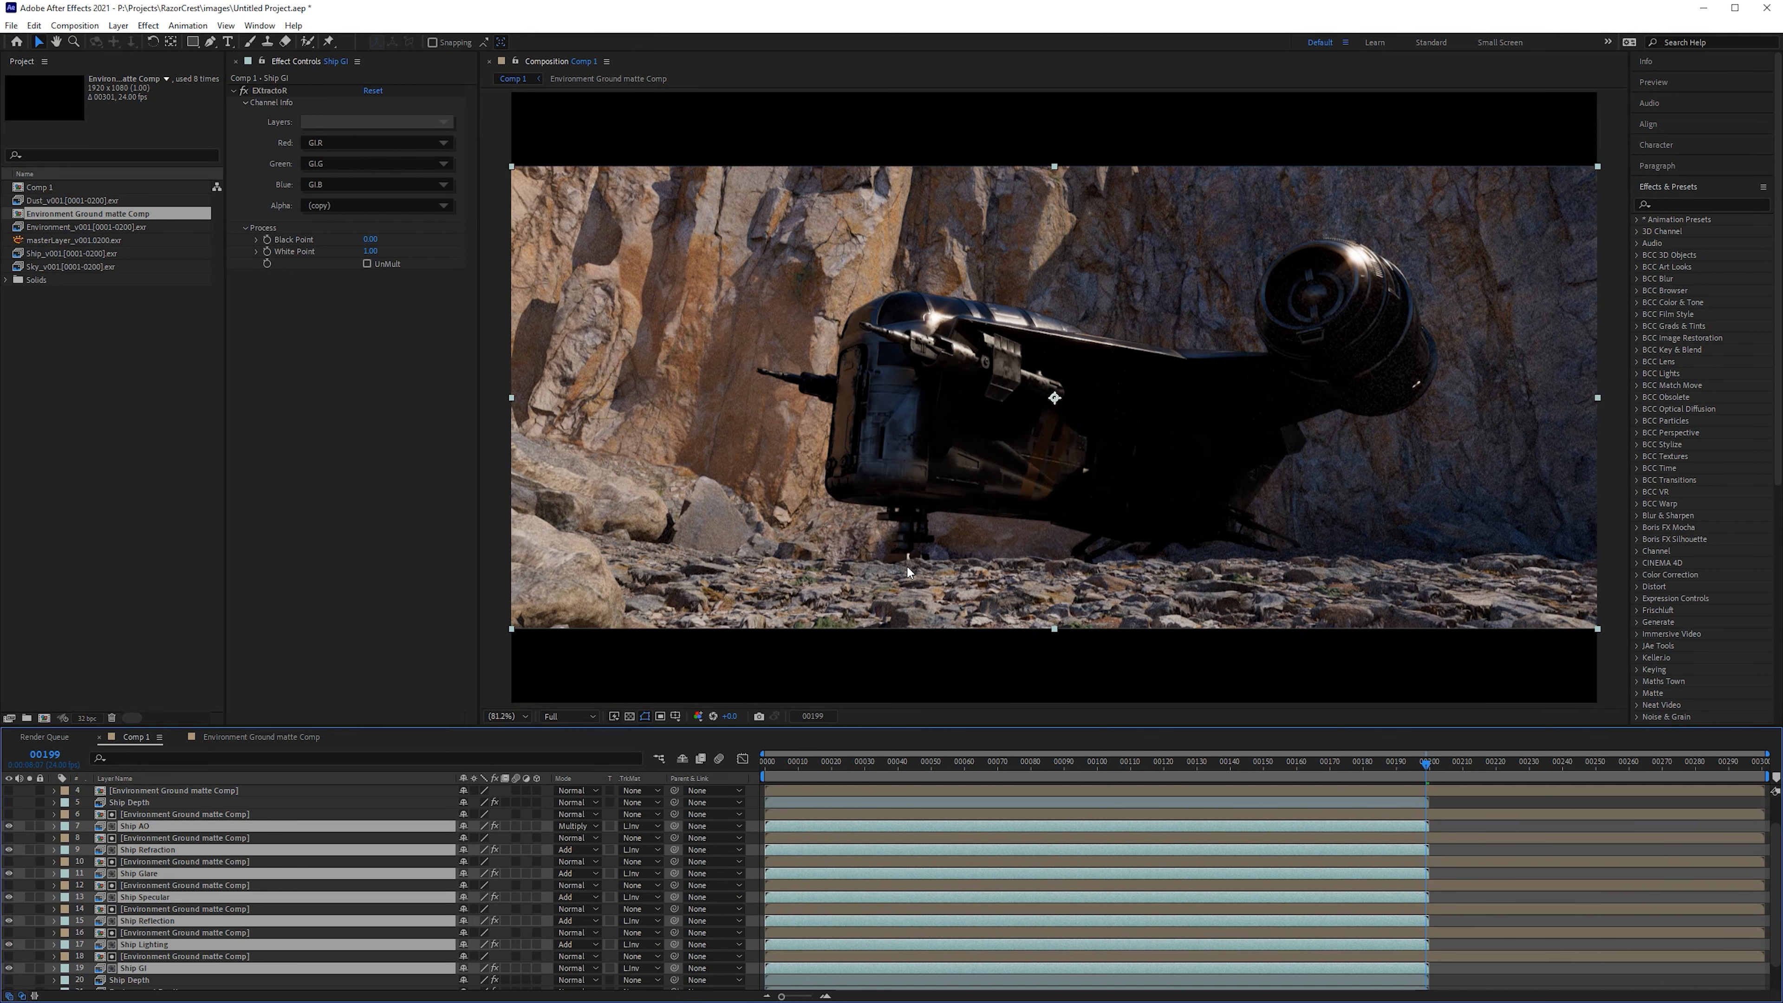
Step: Examine the ship's landing feet and the ground edge up close, and compare them with the whole ship
{"action": "scroll", "coordinate": [907, 571], "scroll_direction": "up", "scroll_amount": 3}
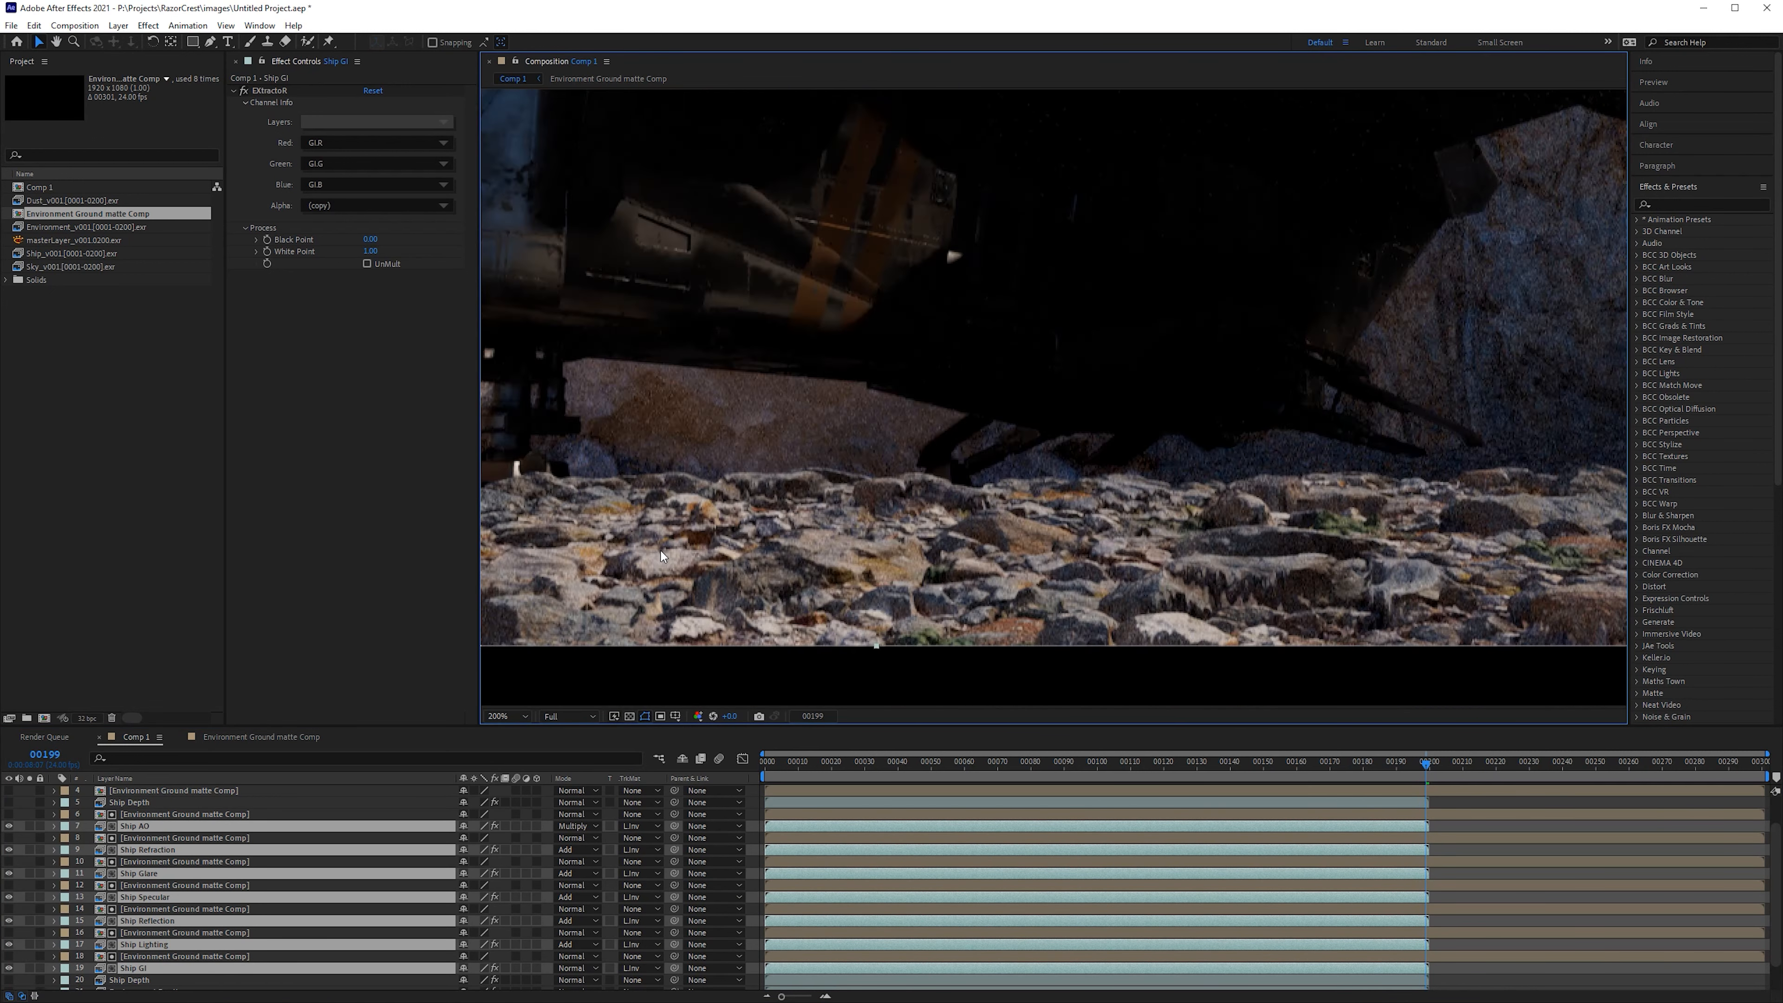
{"action": "scroll", "coordinate": [745, 596], "scroll_direction": "up", "scroll_amount": 2}
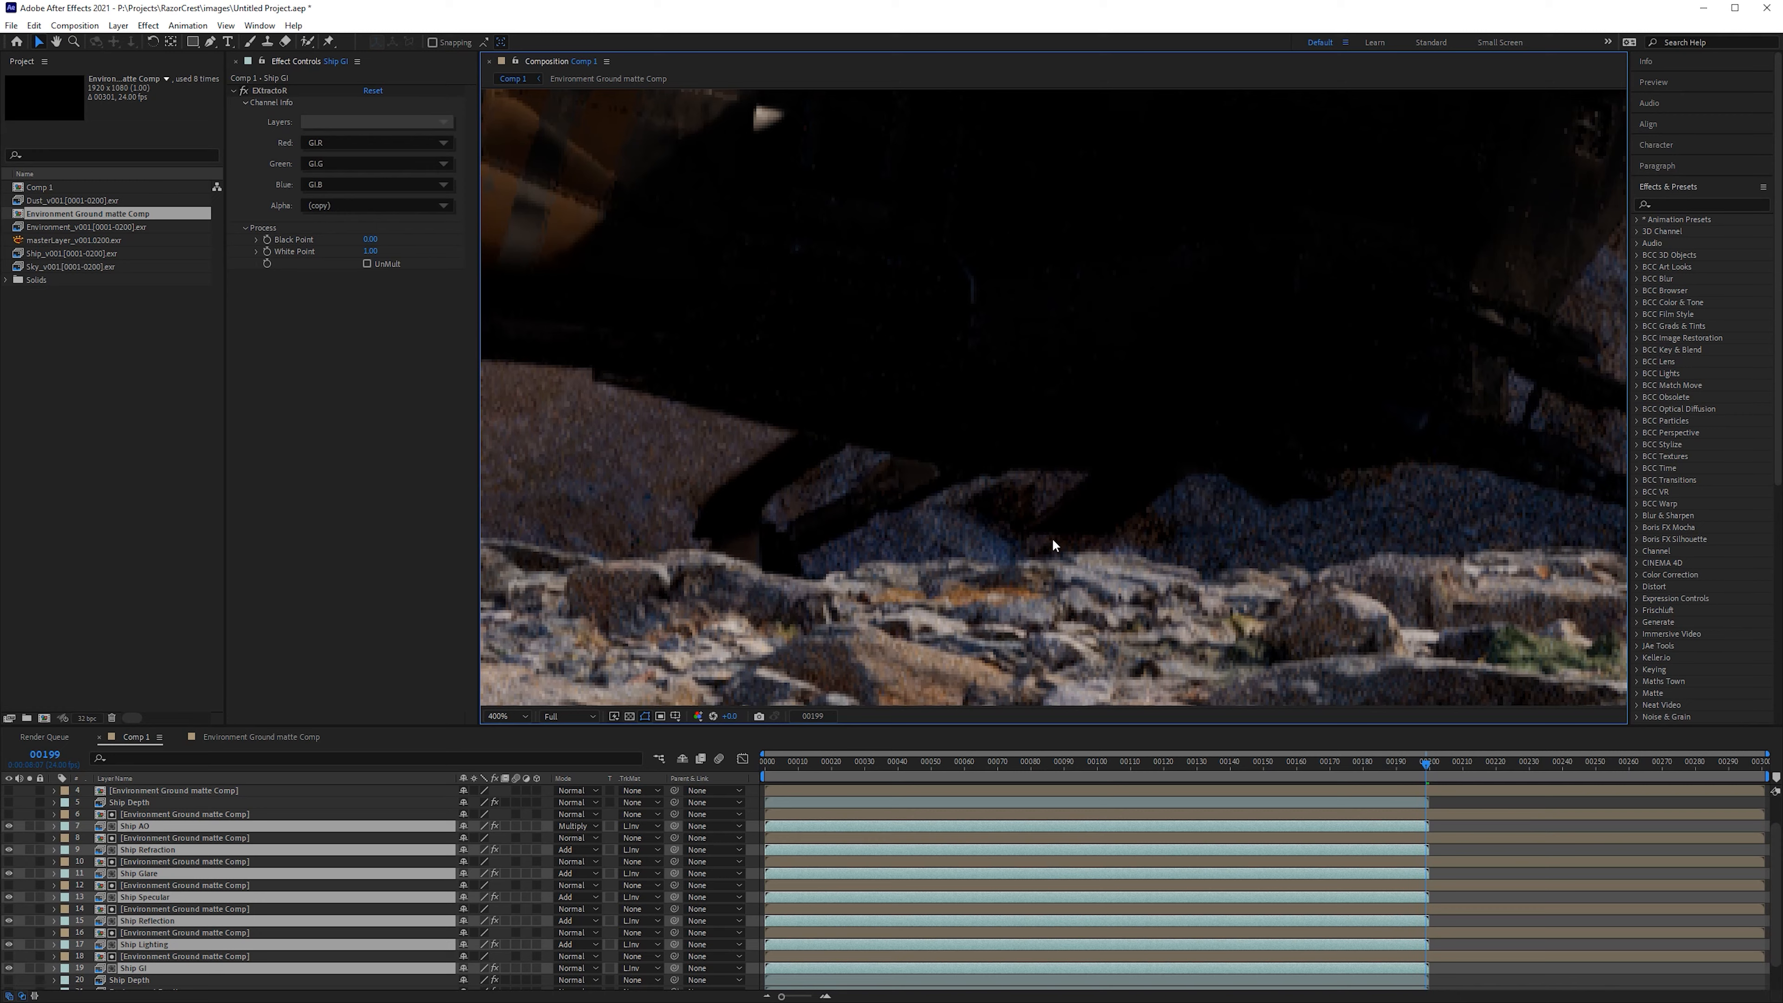
{"action": "scroll", "coordinate": [756, 478], "scroll_direction": "down", "scroll_amount": 2}
{"action": "left_click_drag", "start_coordinate": [756, 478], "coordinate": [1174, 490]}
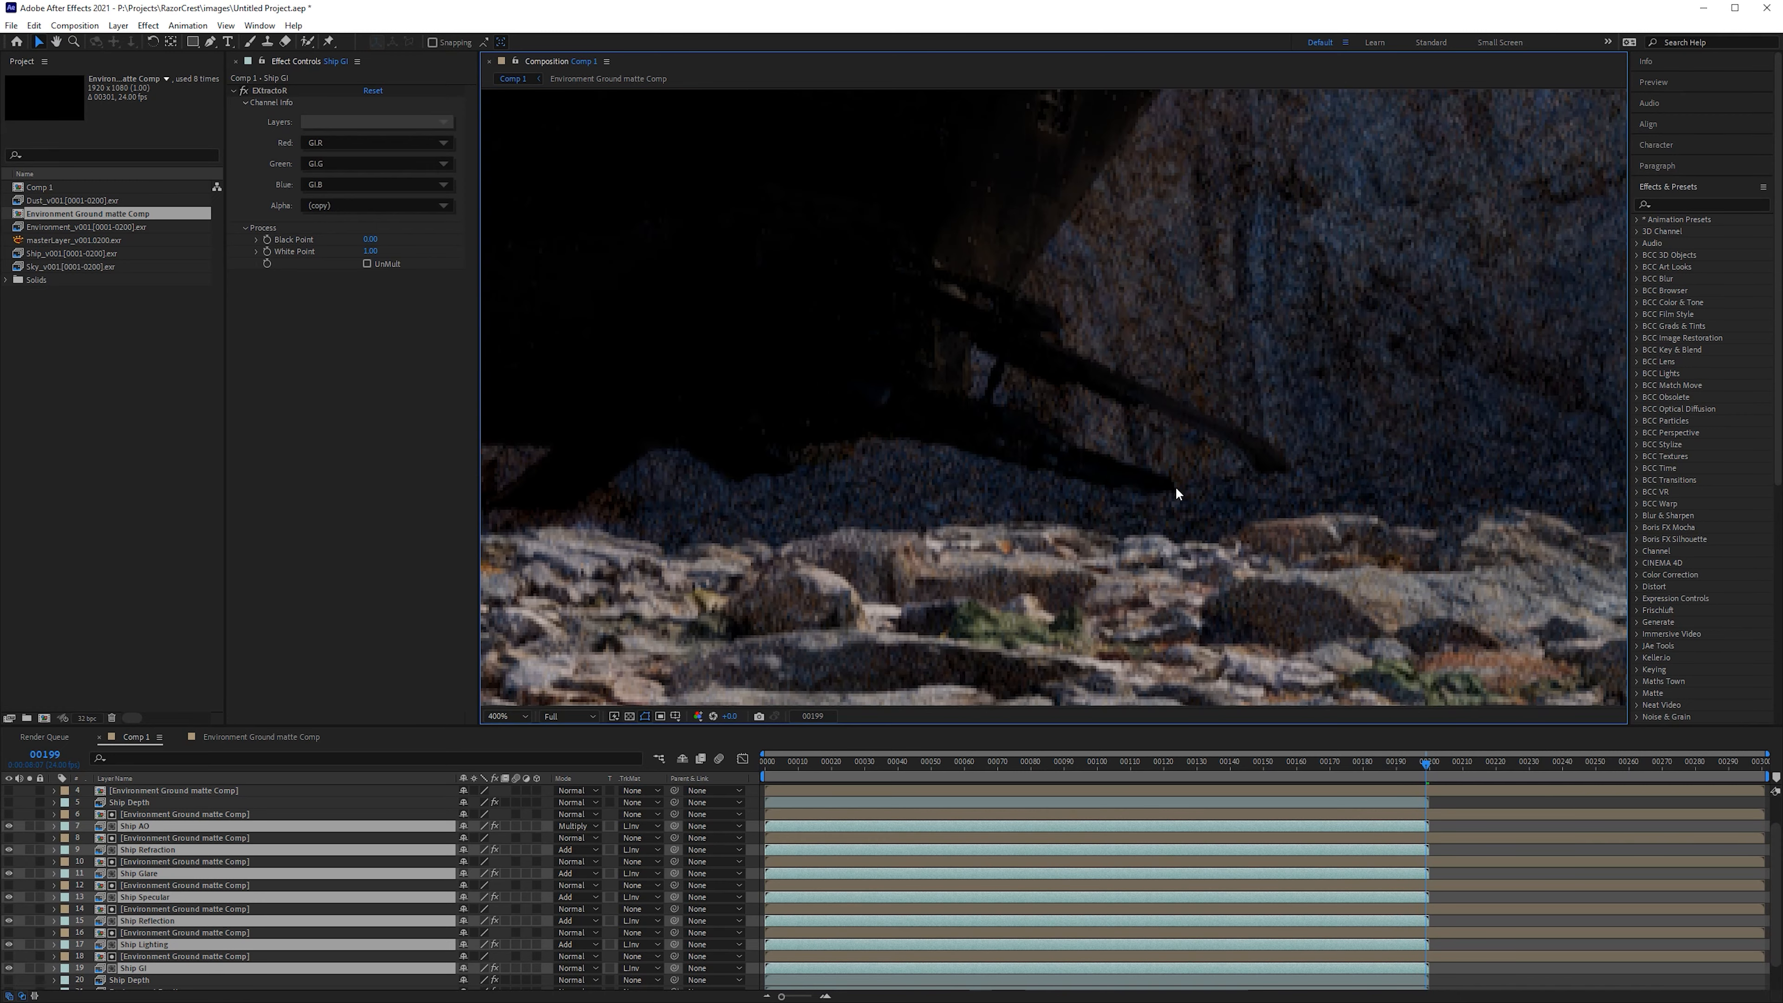
{"action": "scroll", "coordinate": [1162, 485], "scroll_direction": "up", "scroll_amount": 2}
{"action": "scroll", "coordinate": [962, 298], "scroll_direction": "up", "scroll_amount": 1}
{"action": "key", "text": "v"}
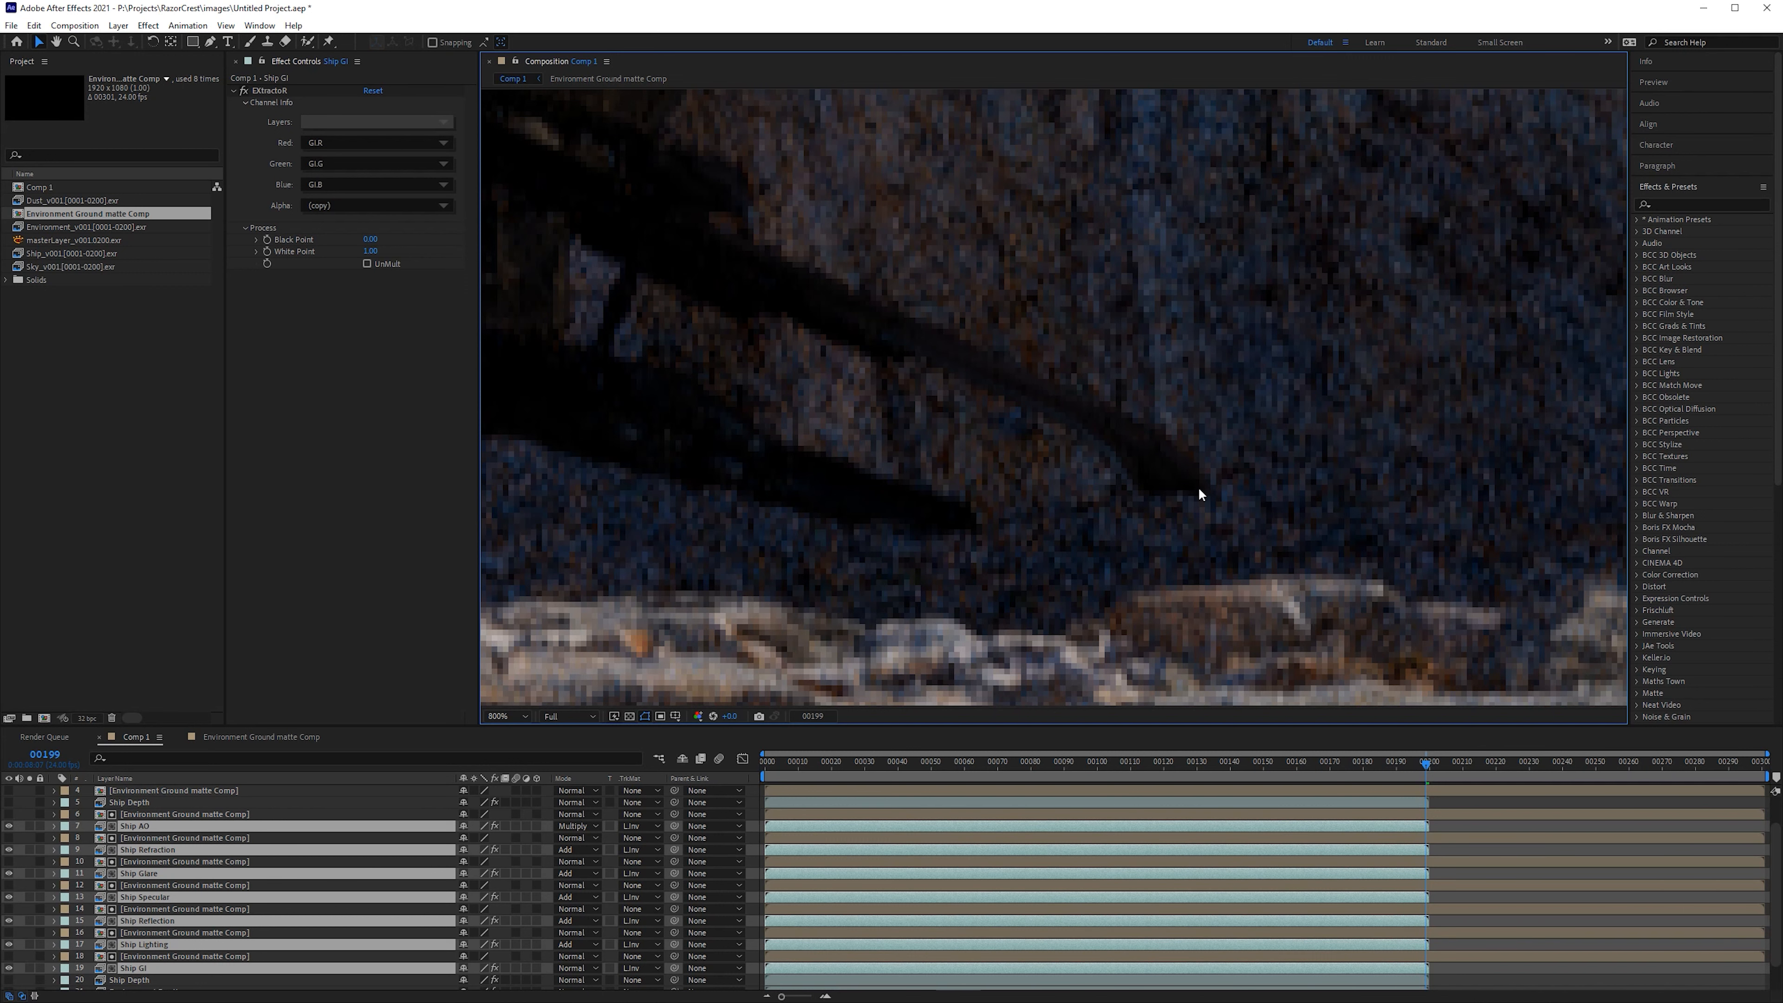
{"action": "scroll", "coordinate": [1229, 491], "scroll_direction": "down", "scroll_amount": 1}
{"action": "scroll", "coordinate": [1193, 513], "scroll_direction": "up", "scroll_amount": 2}
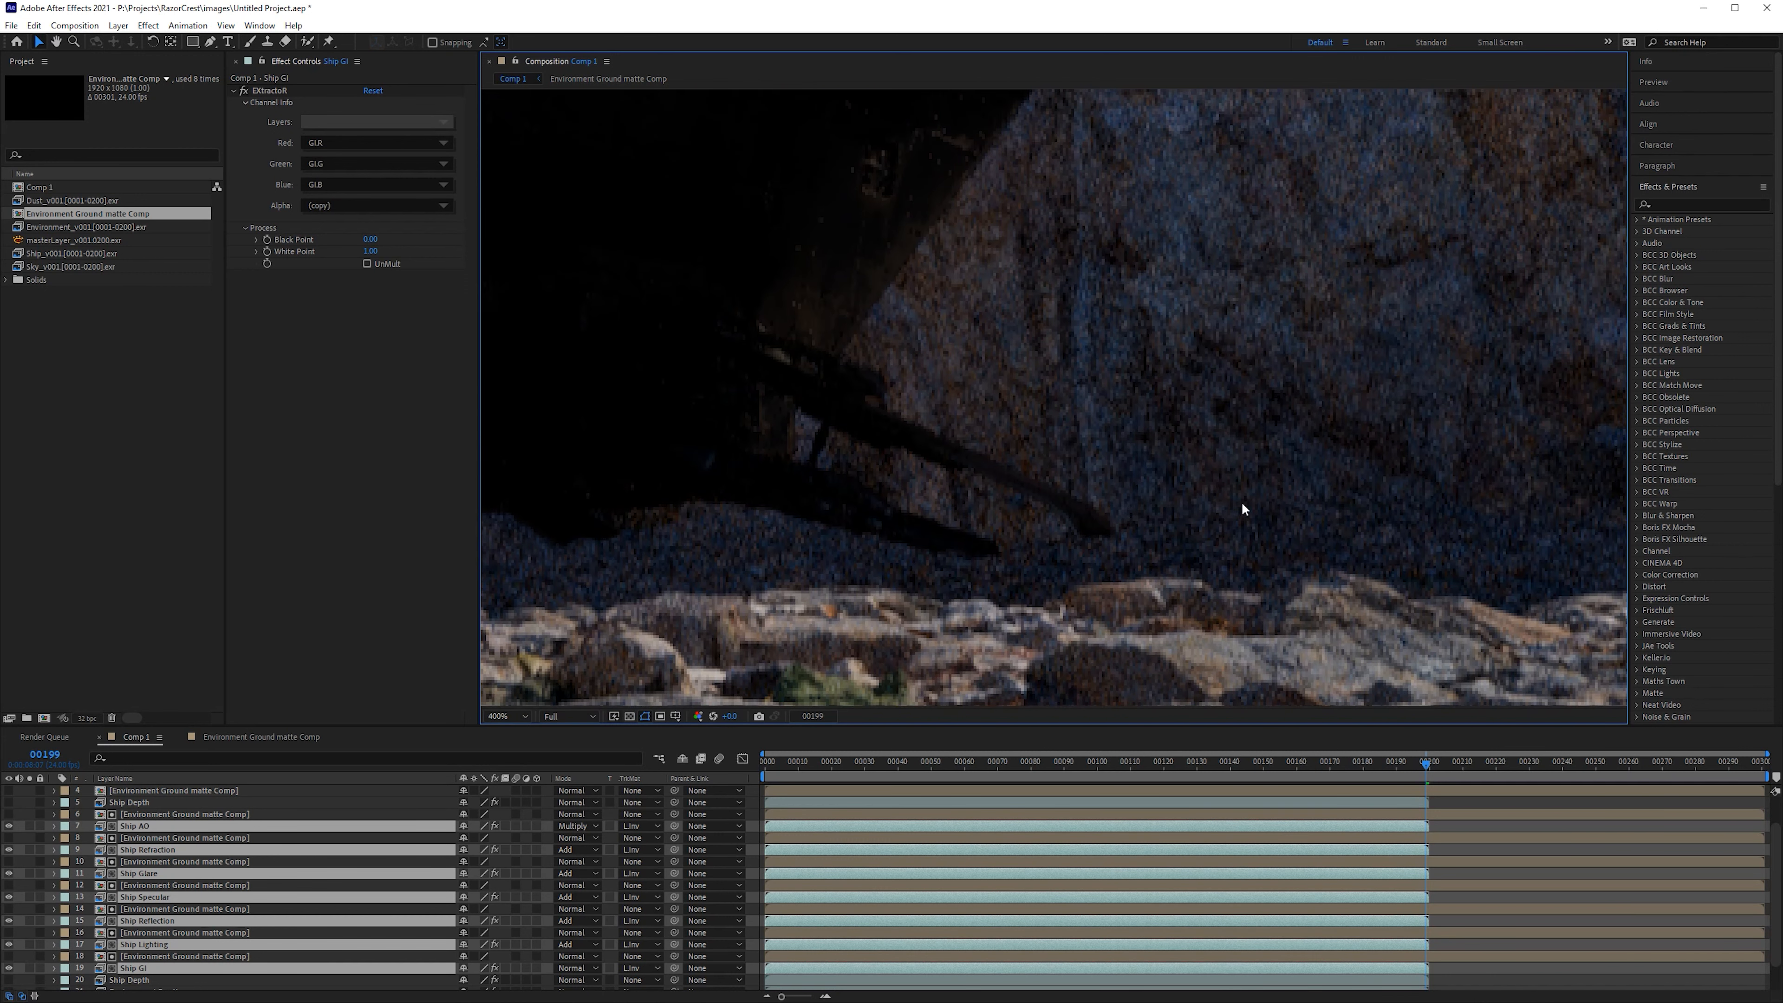
{"action": "scroll", "coordinate": [1108, 472], "scroll_direction": "down", "scroll_amount": 1}
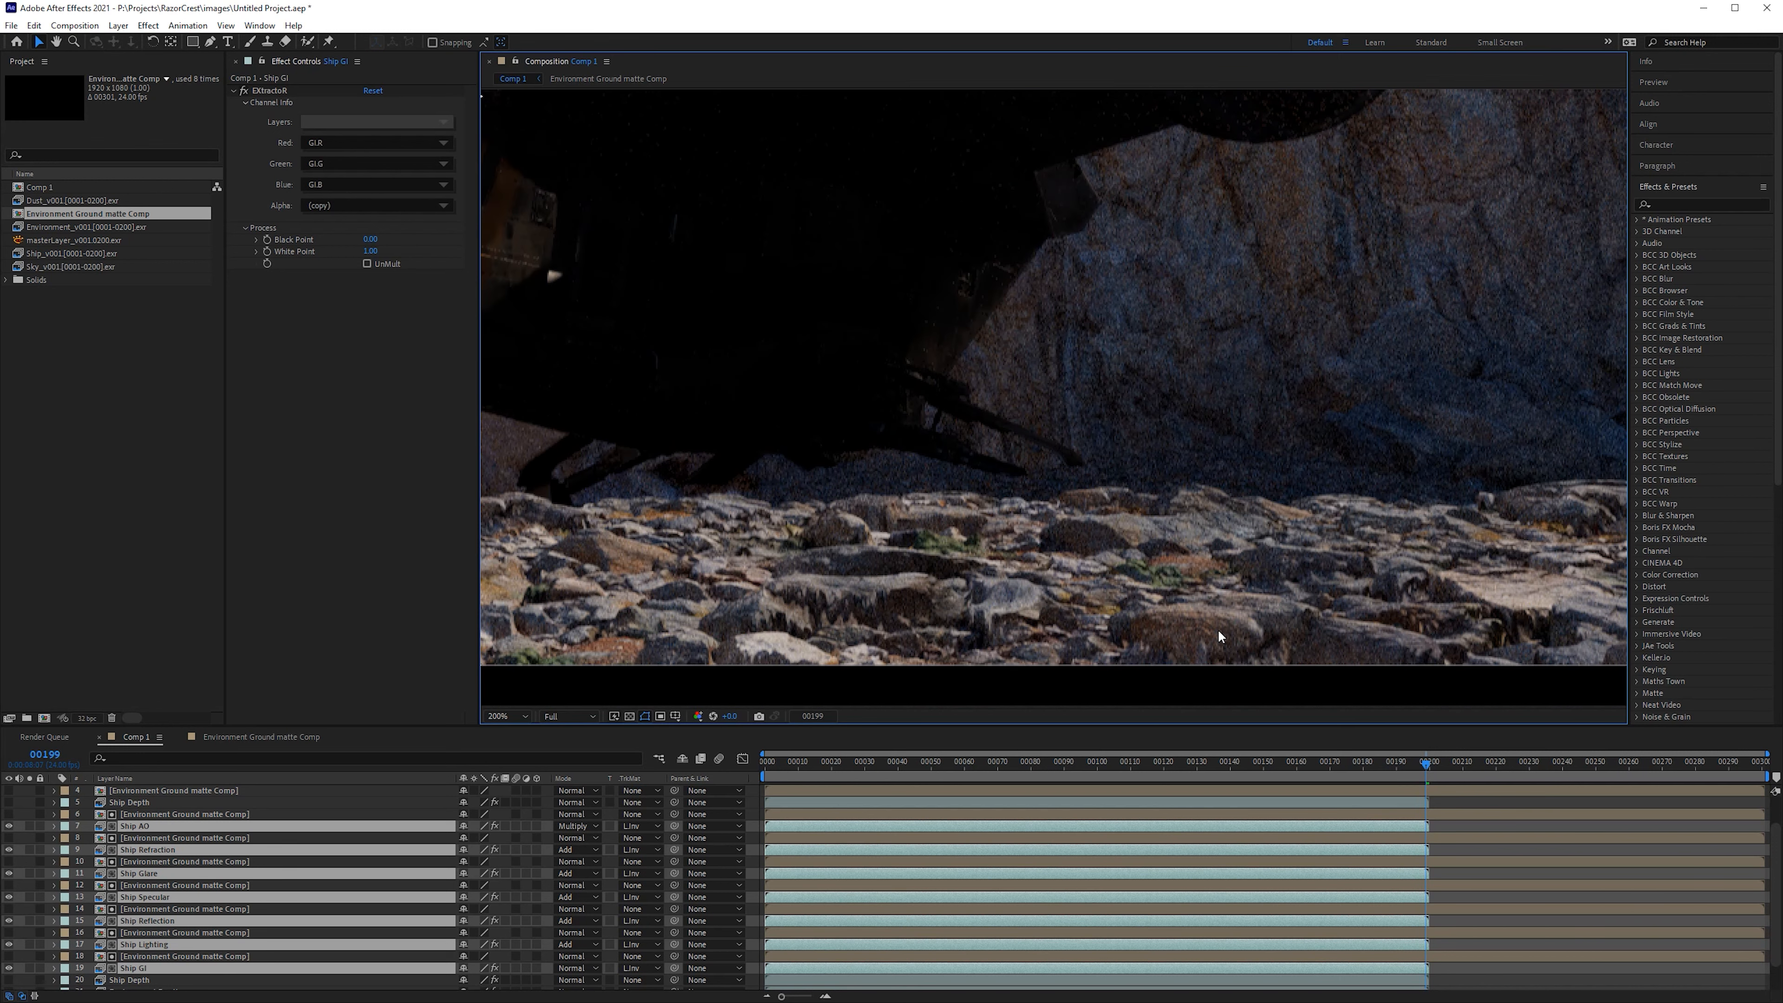
{"action": "left_click_drag", "start_coordinate": [991, 477], "coordinate": [1158, 447]}
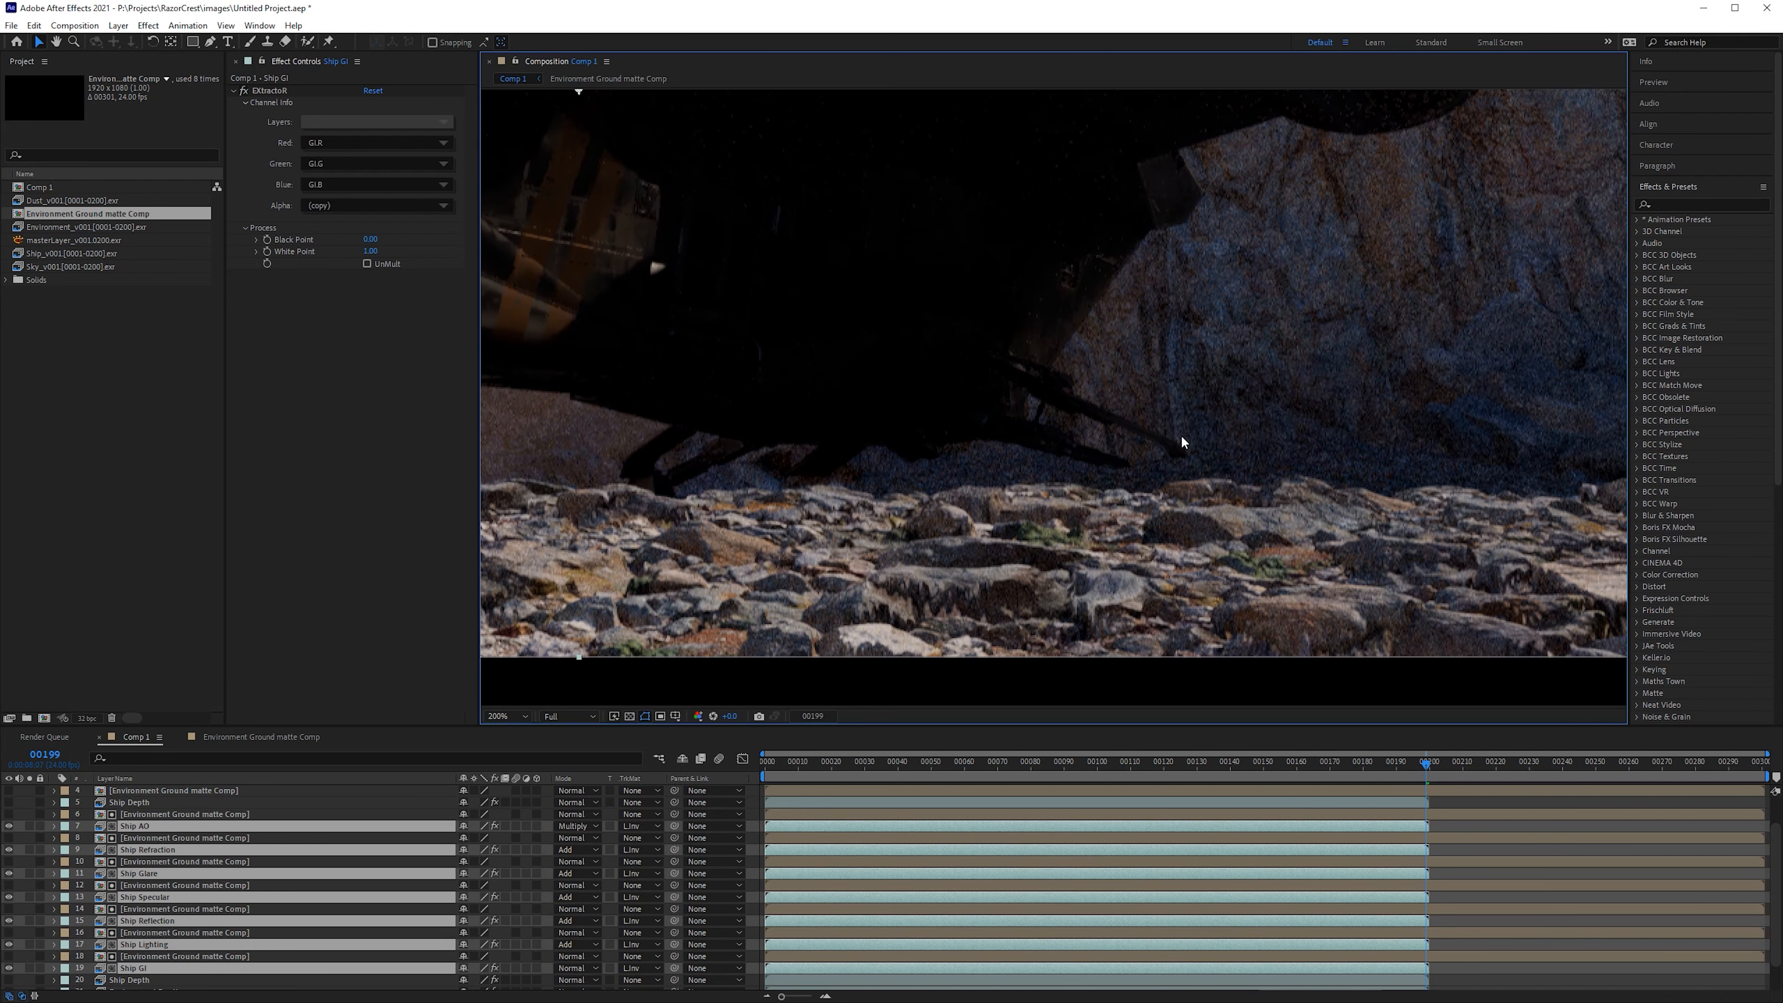
{"action": "scroll", "coordinate": [1185, 435], "scroll_direction": "down", "scroll_amount": 4}
{"action": "scroll", "coordinate": [1047, 446], "scroll_direction": "up", "scroll_amount": 2}
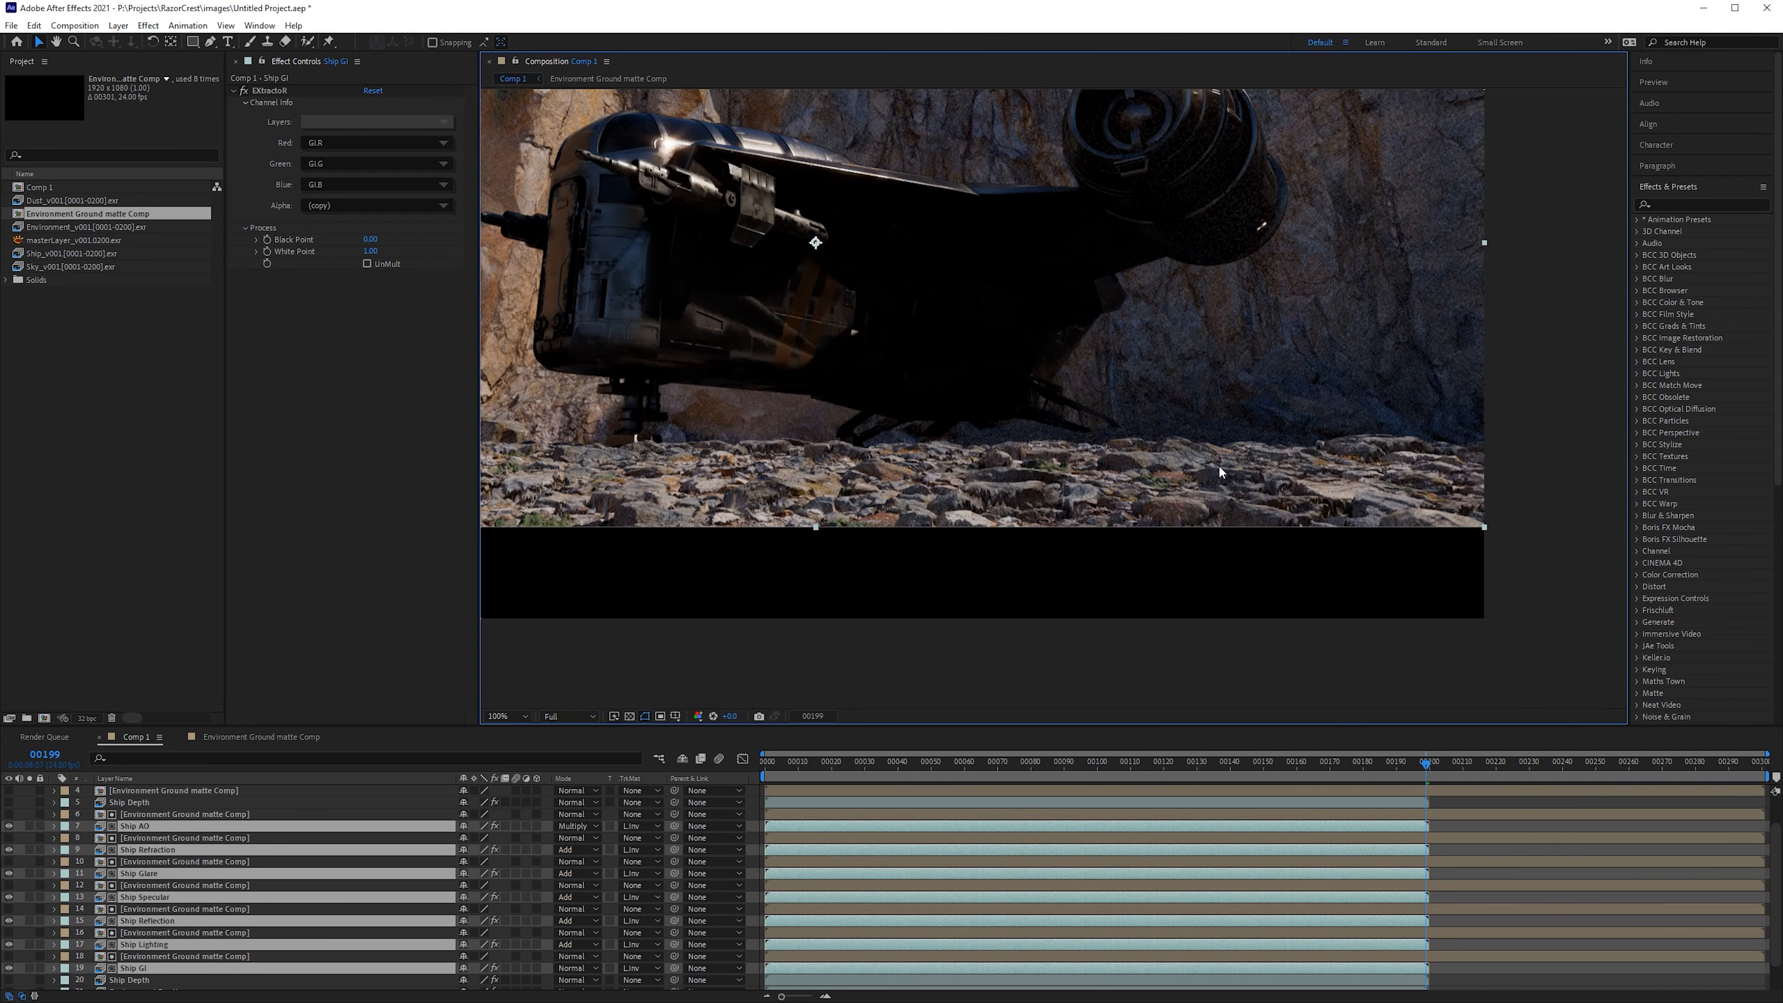
{"action": "left_click_drag", "start_coordinate": [1096, 455], "coordinate": [1229, 512]}
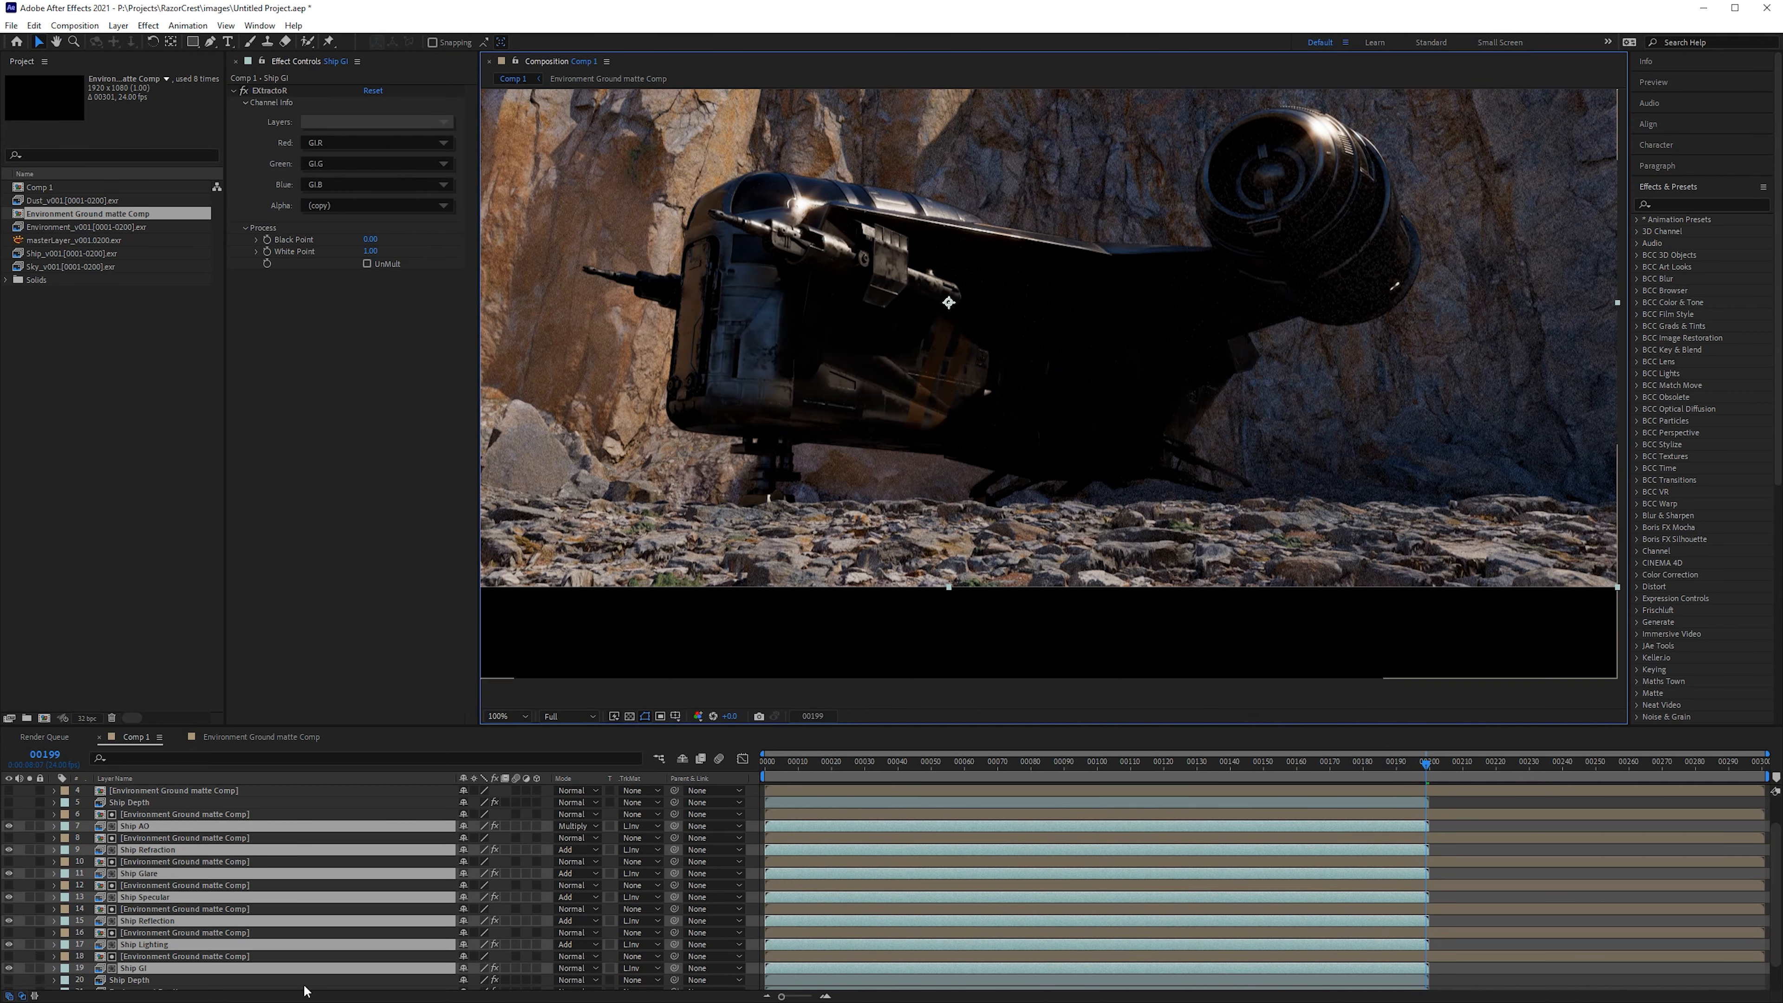
Step: Undo the Luma Inverted track mattes and all the added copies of Environment Ground matte Comp
{"action": "key", "text": "ctrl+z"}
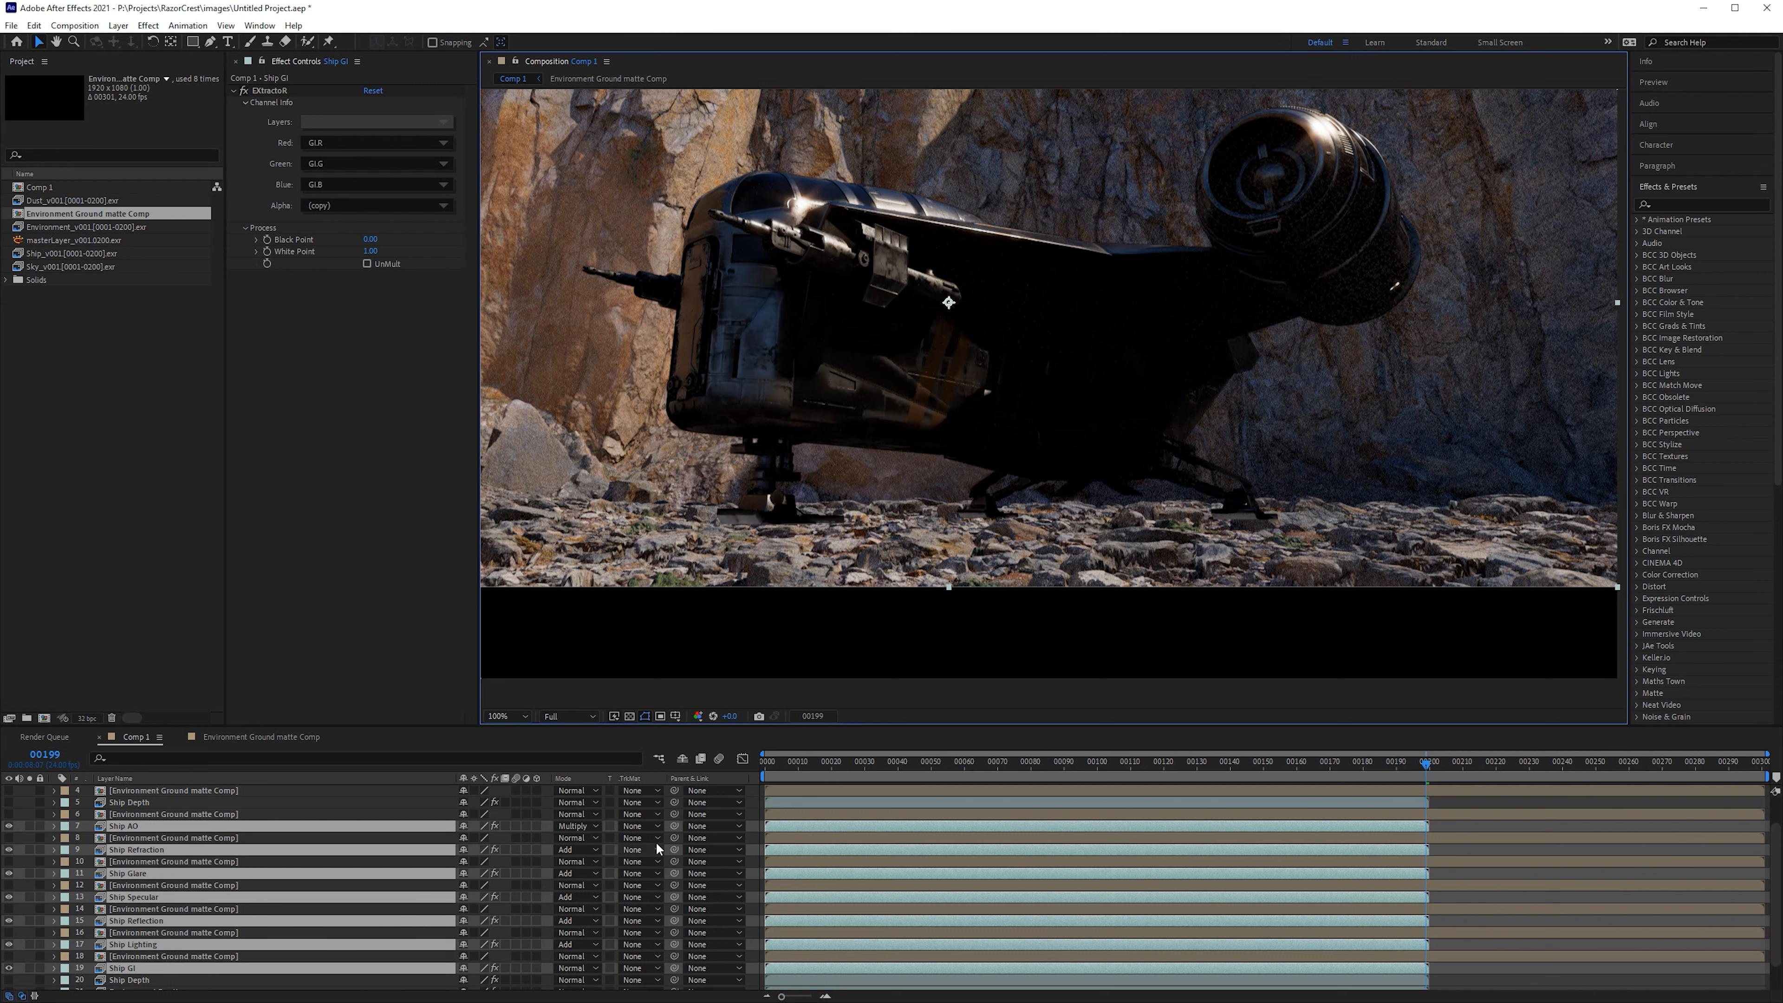
{"action": "key", "text": "ctrl+z"}
{"action": "key", "text": "ctrl+z"}
{"action": "key", "text": "ctrl+z"}
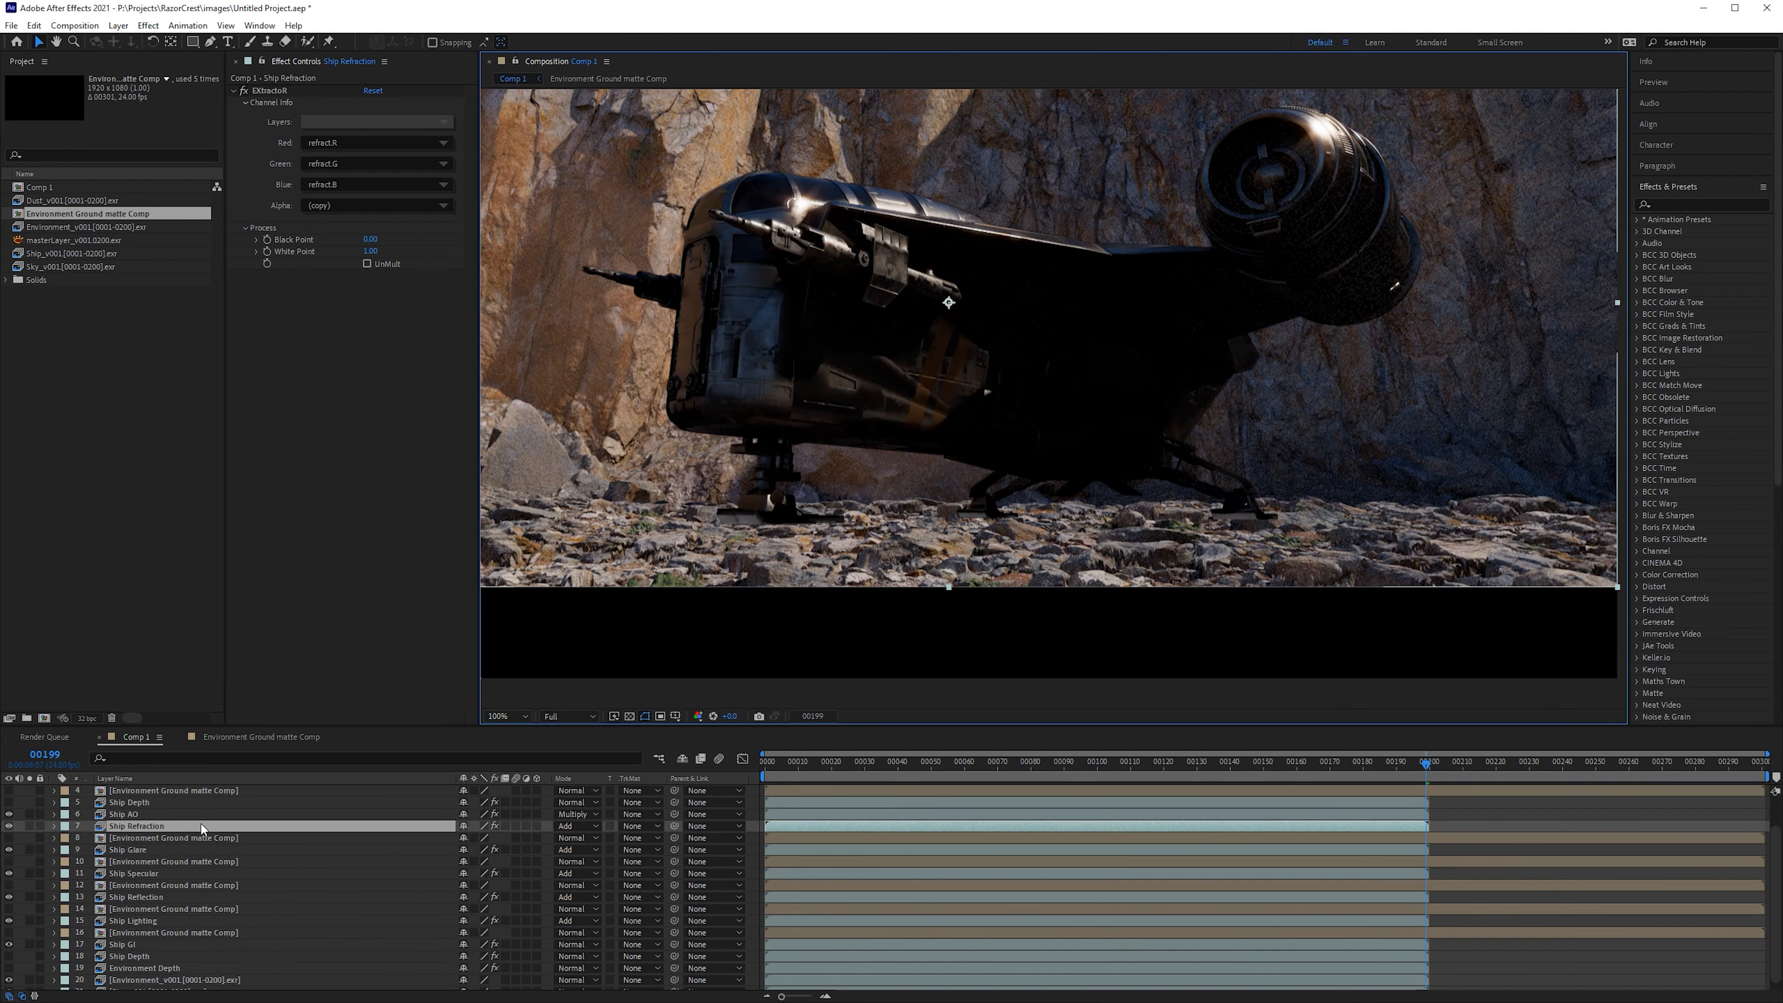
{"action": "key", "text": "ctrl+z"}
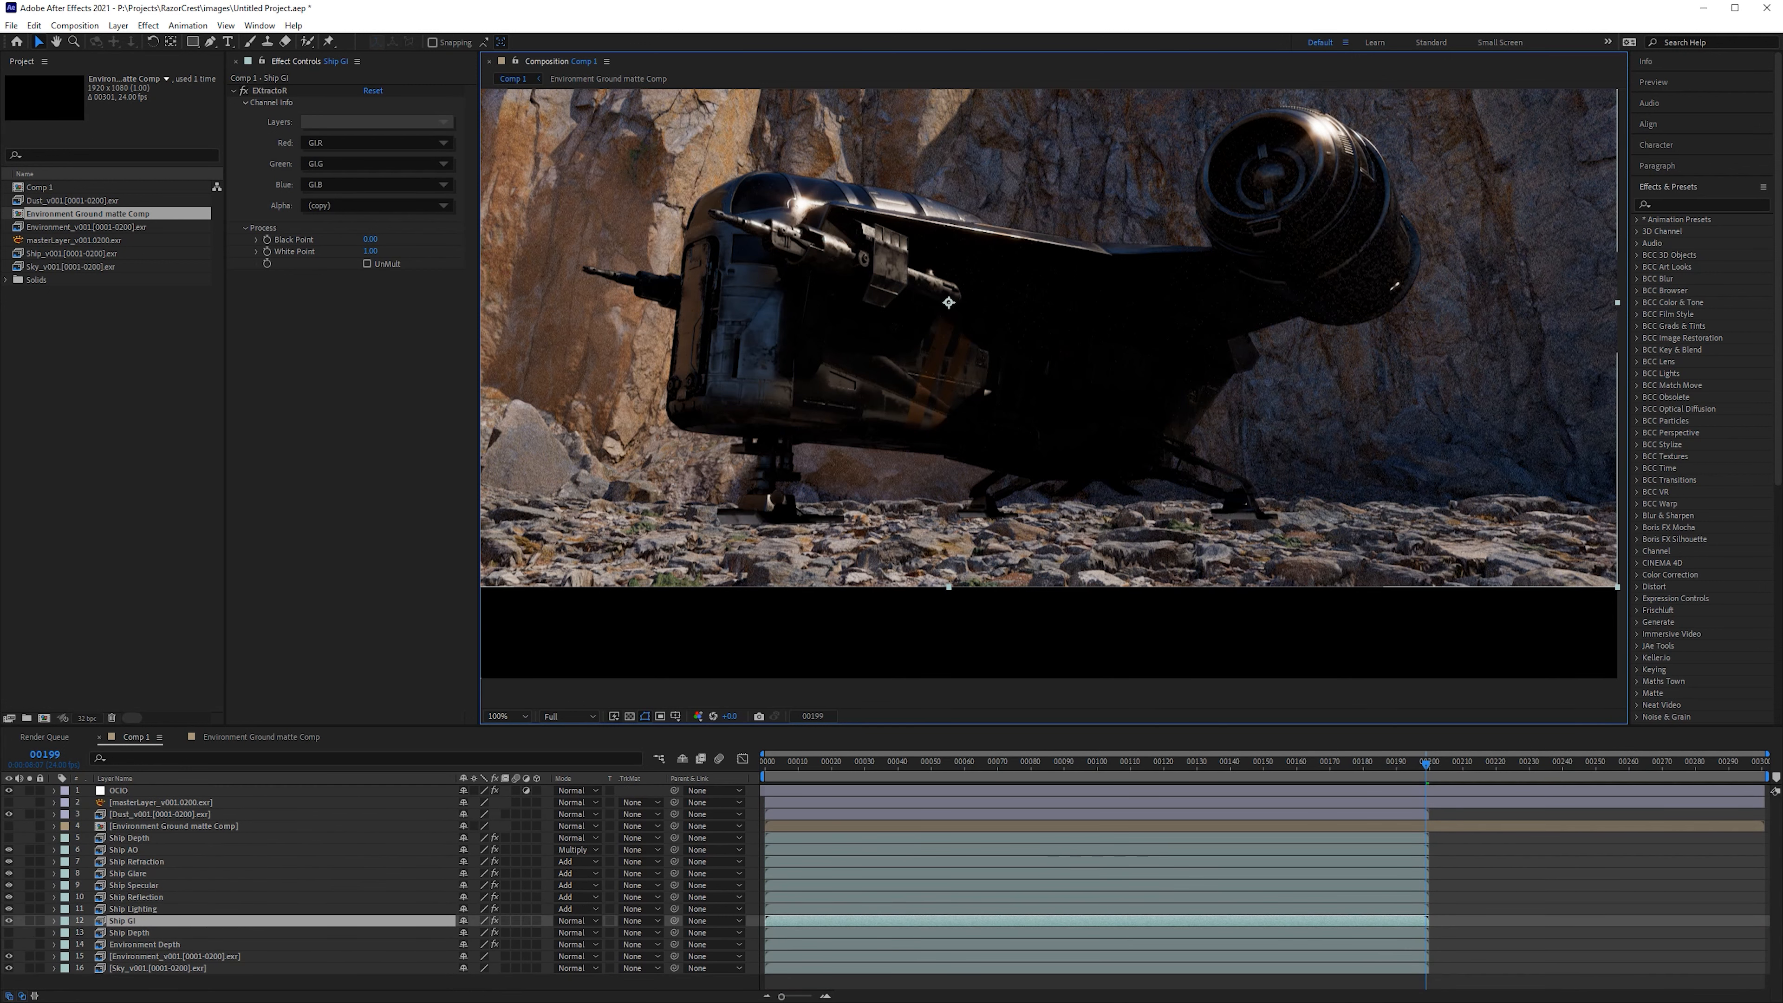
Step: Un-precompose Environment Ground matte Comp to bring the original Environment Ground matte layer back into Comp 1
{"action": "left_click", "coordinate": [158, 864]}
{"action": "left_click", "coordinate": [211, 827]}
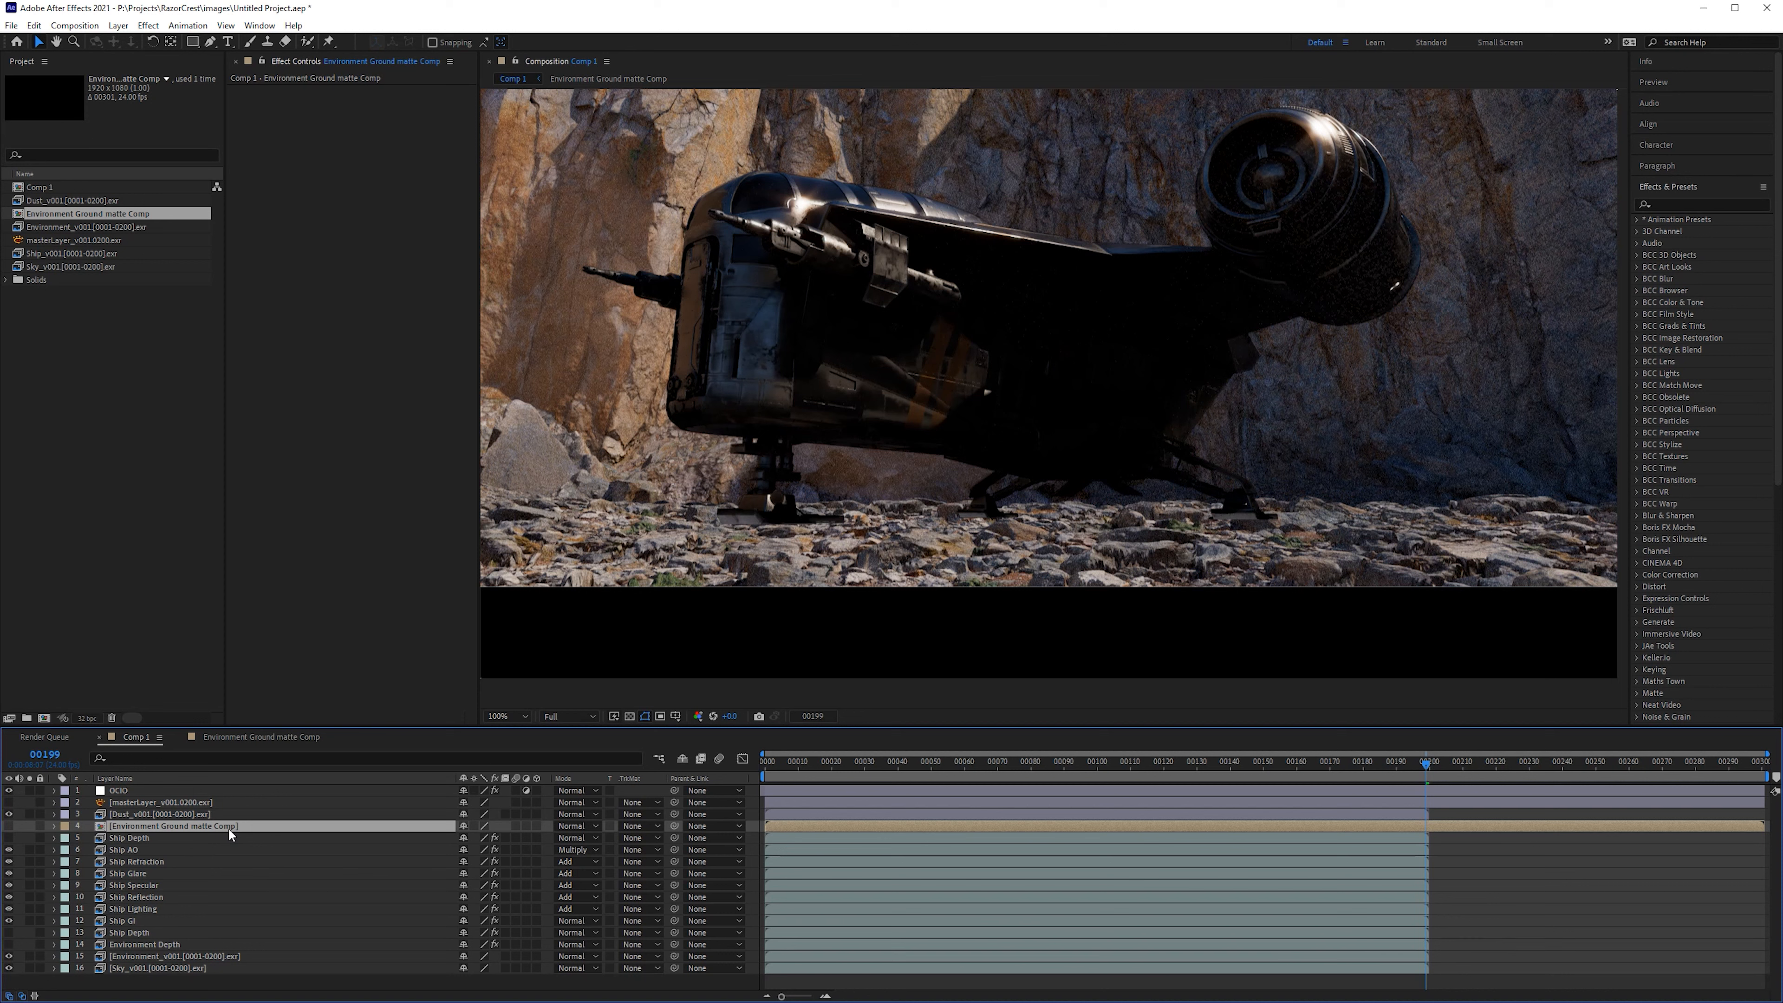
{"action": "key", "text": "ctrl+shift+u"}
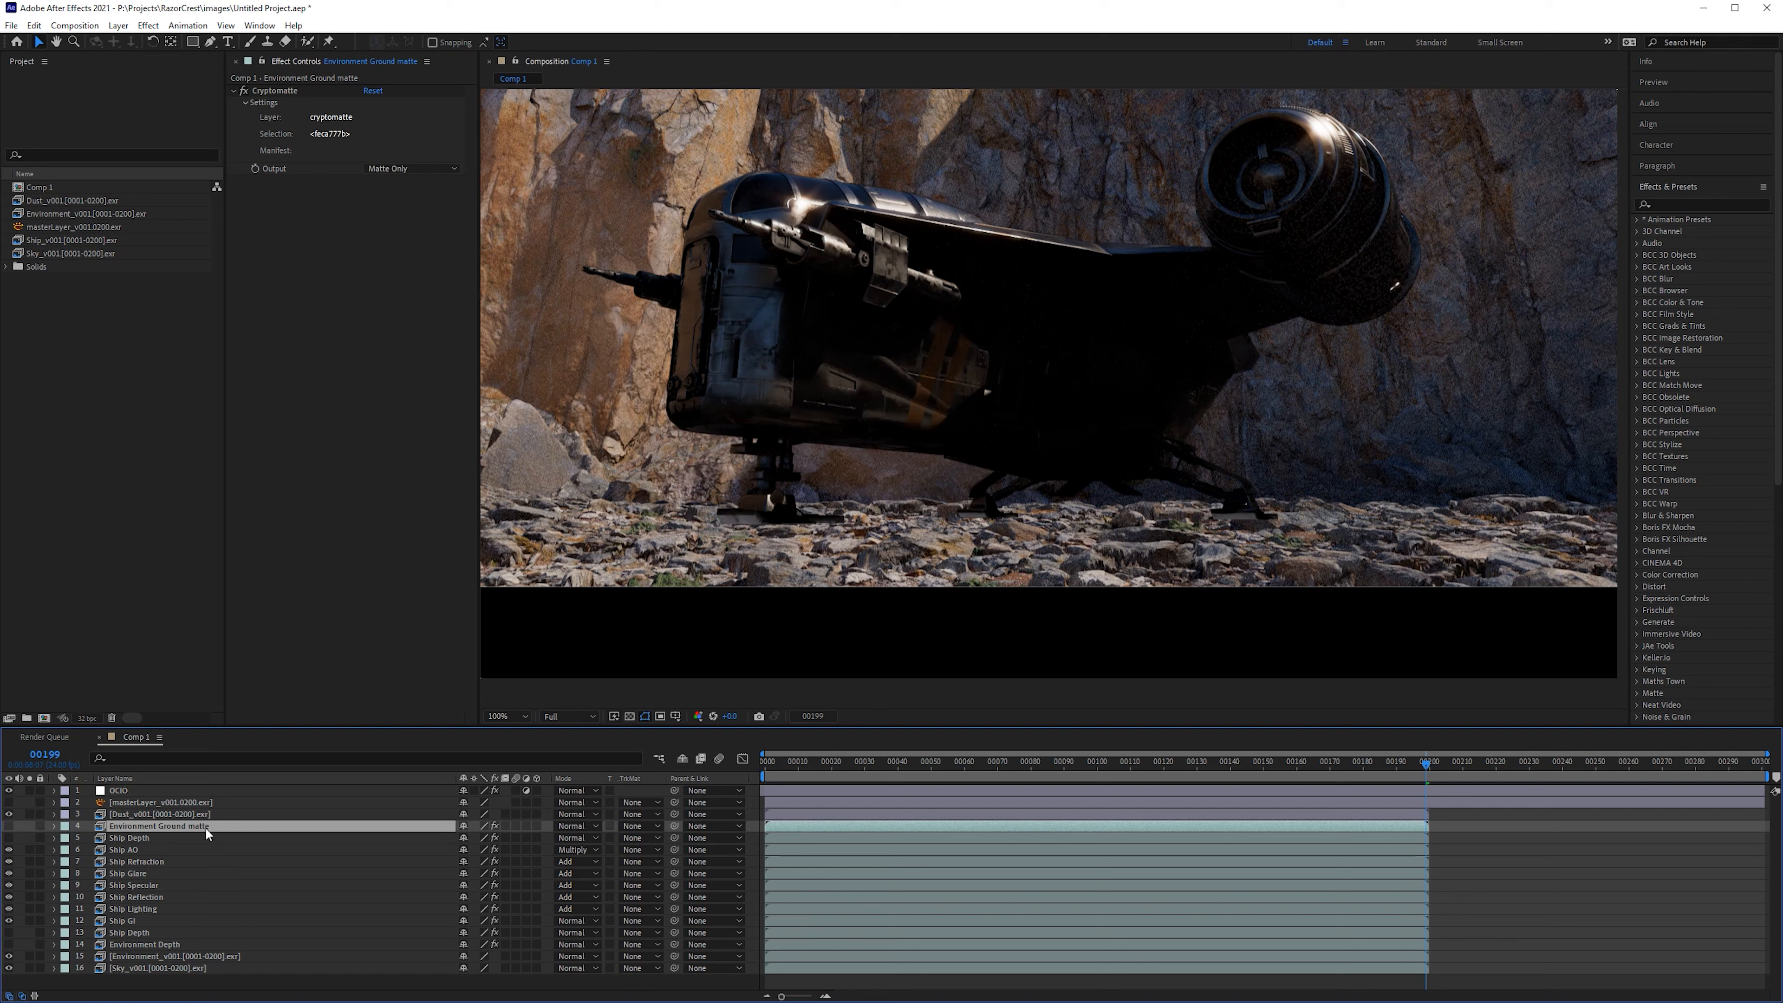
Step: Solo the Ship GI layer and display the transparency grid to check the ship's alpha
{"action": "left_click", "coordinate": [138, 921]}
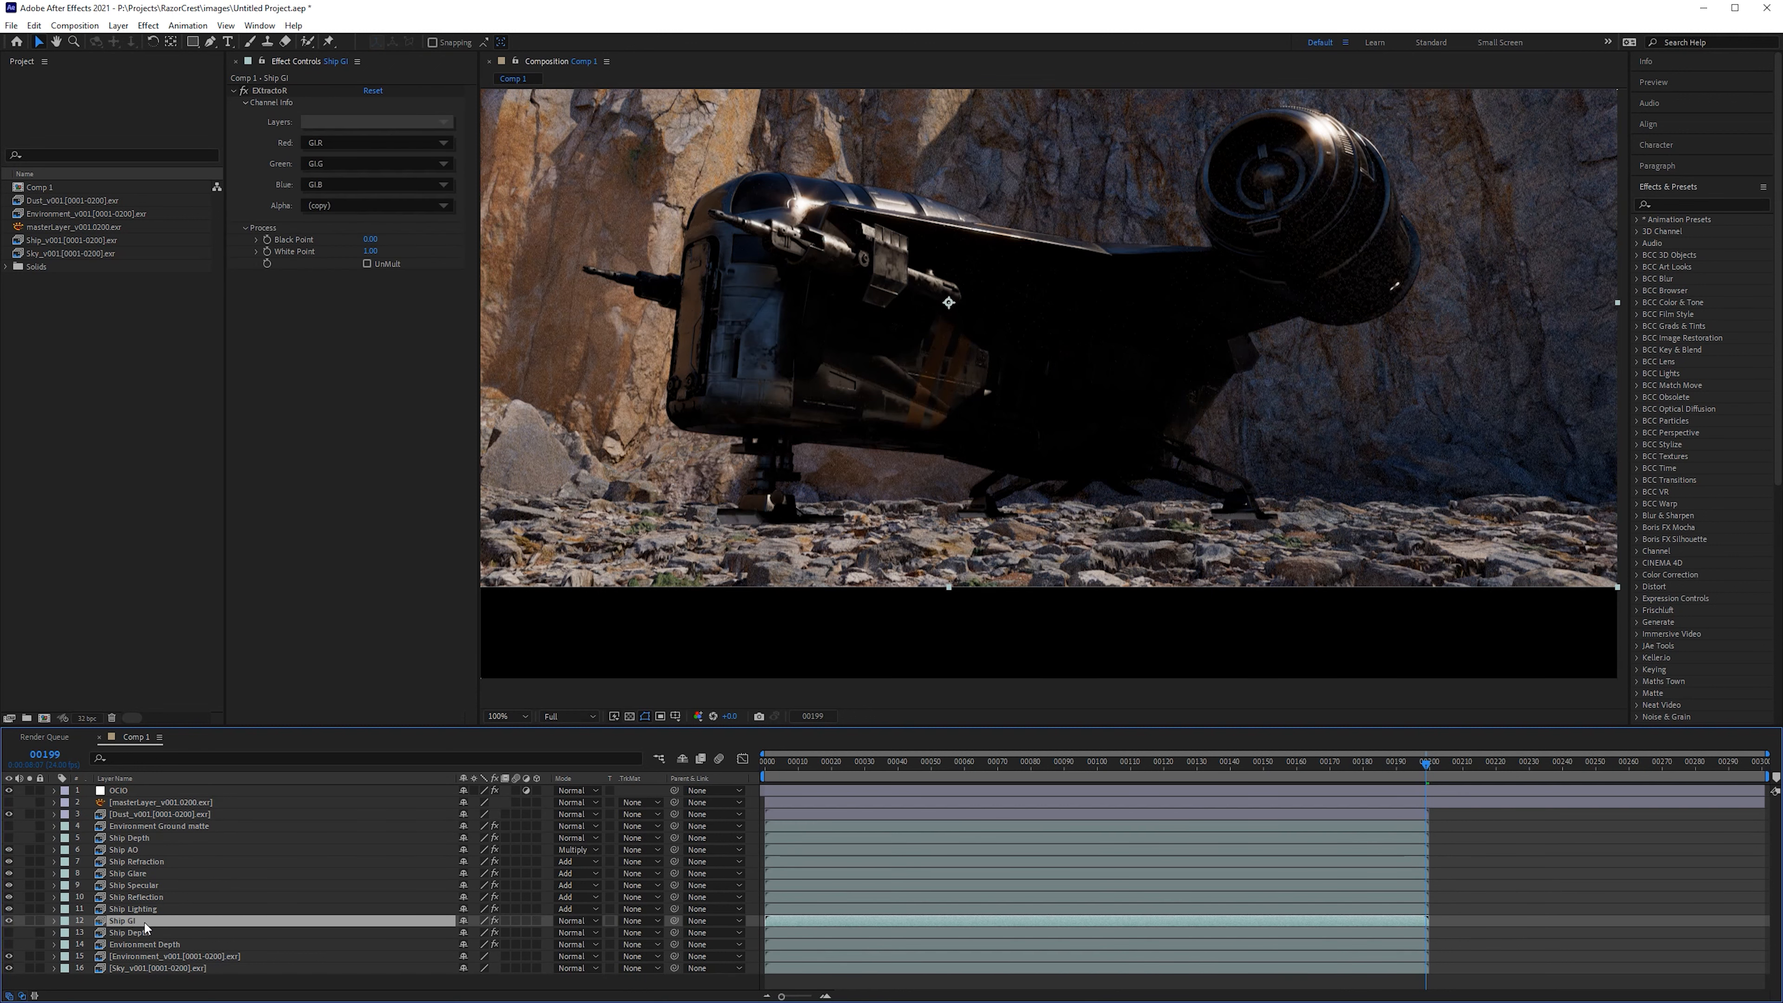
{"action": "left_click", "coordinate": [29, 921]}
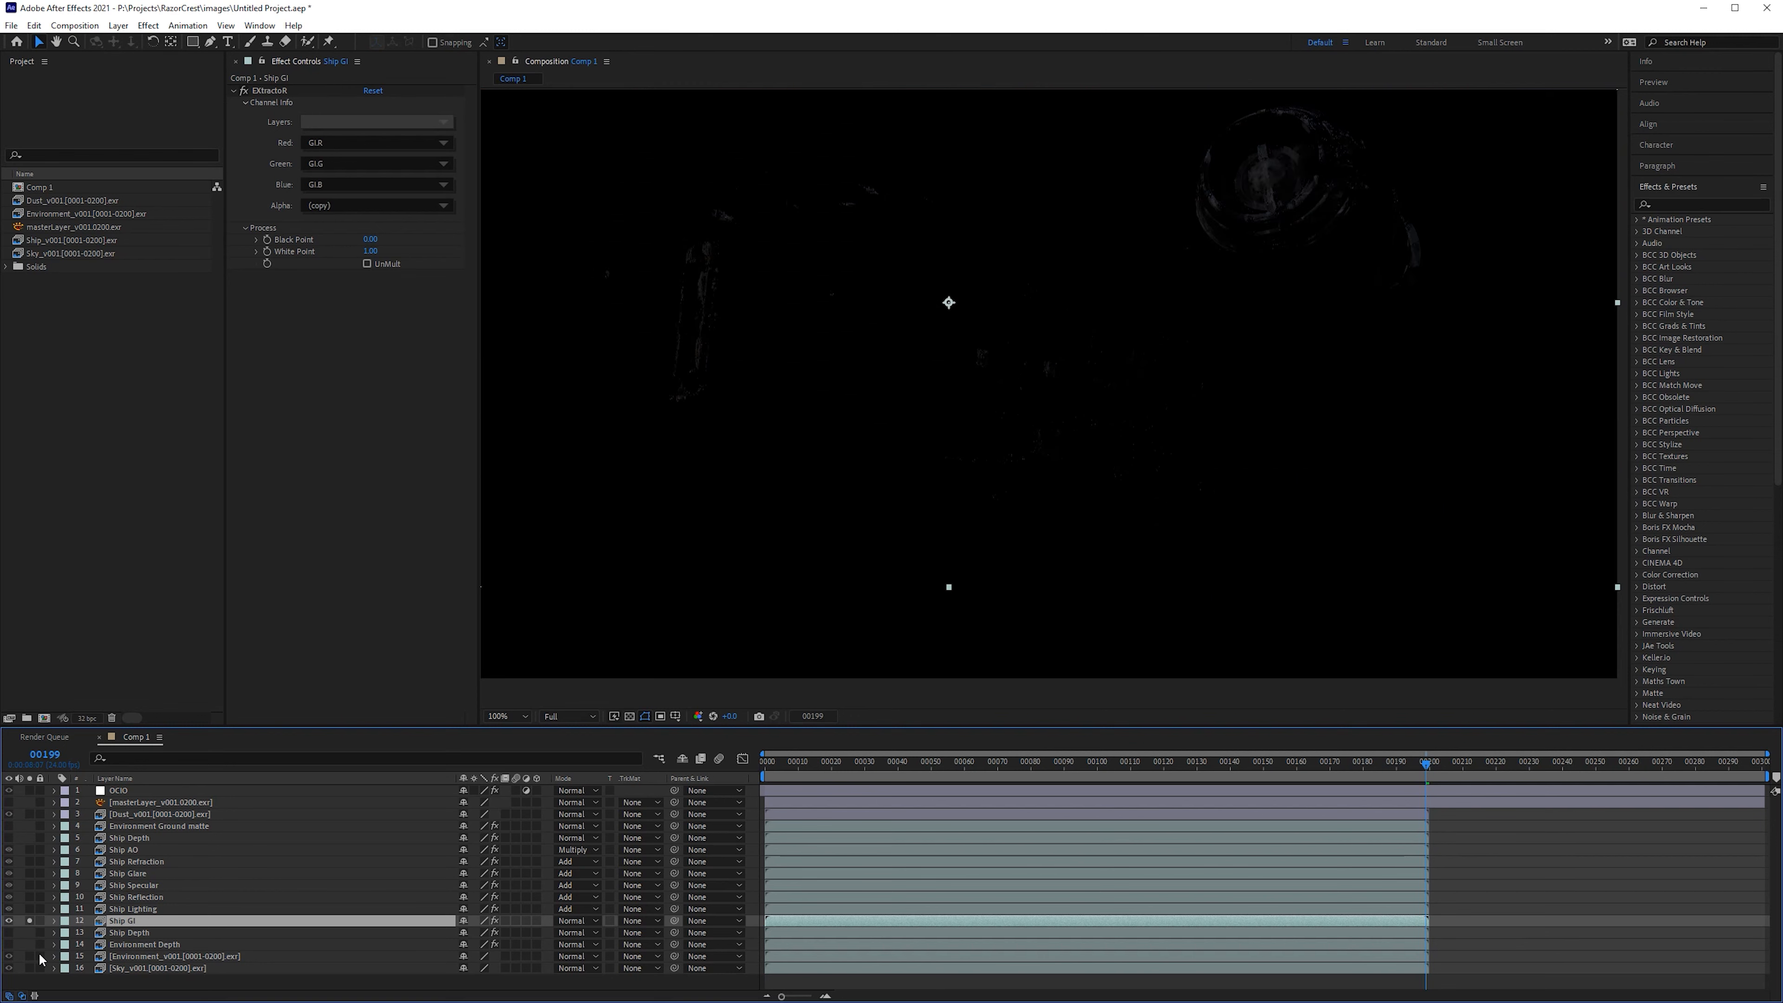
{"action": "left_click", "coordinate": [629, 715]}
{"action": "left_click_drag", "start_coordinate": [697, 616], "coordinate": [779, 673]}
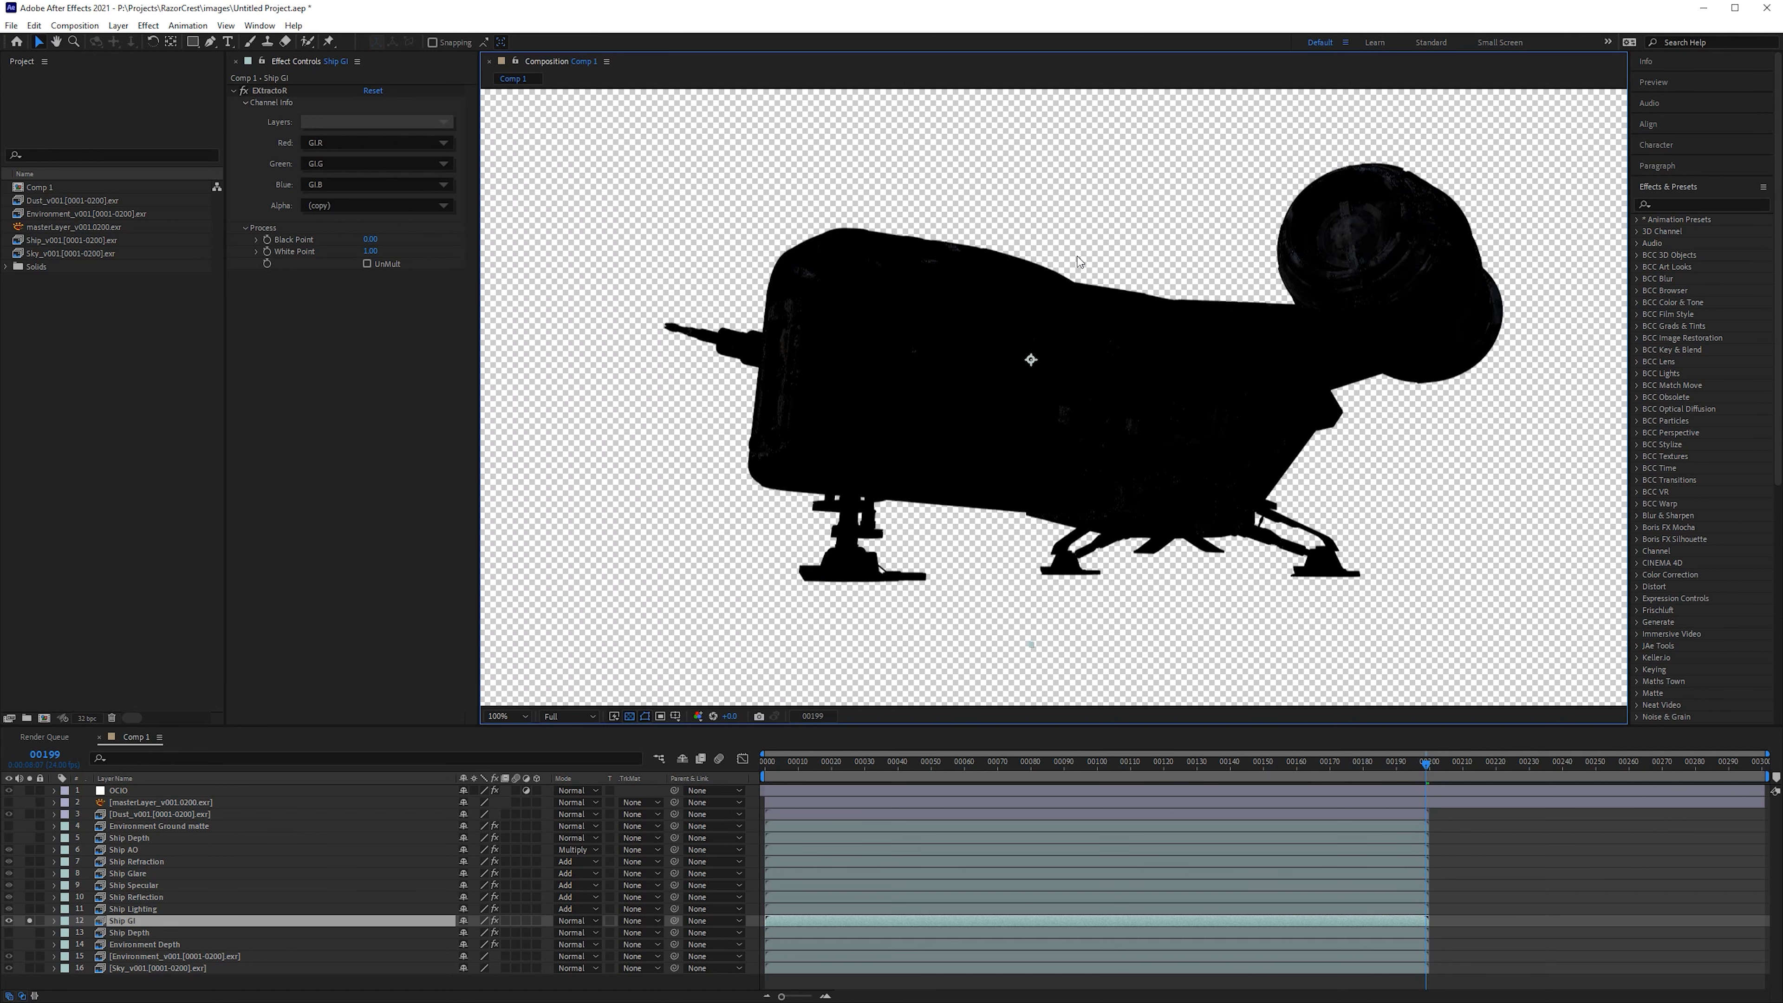
{"action": "left_click", "coordinate": [631, 718]}
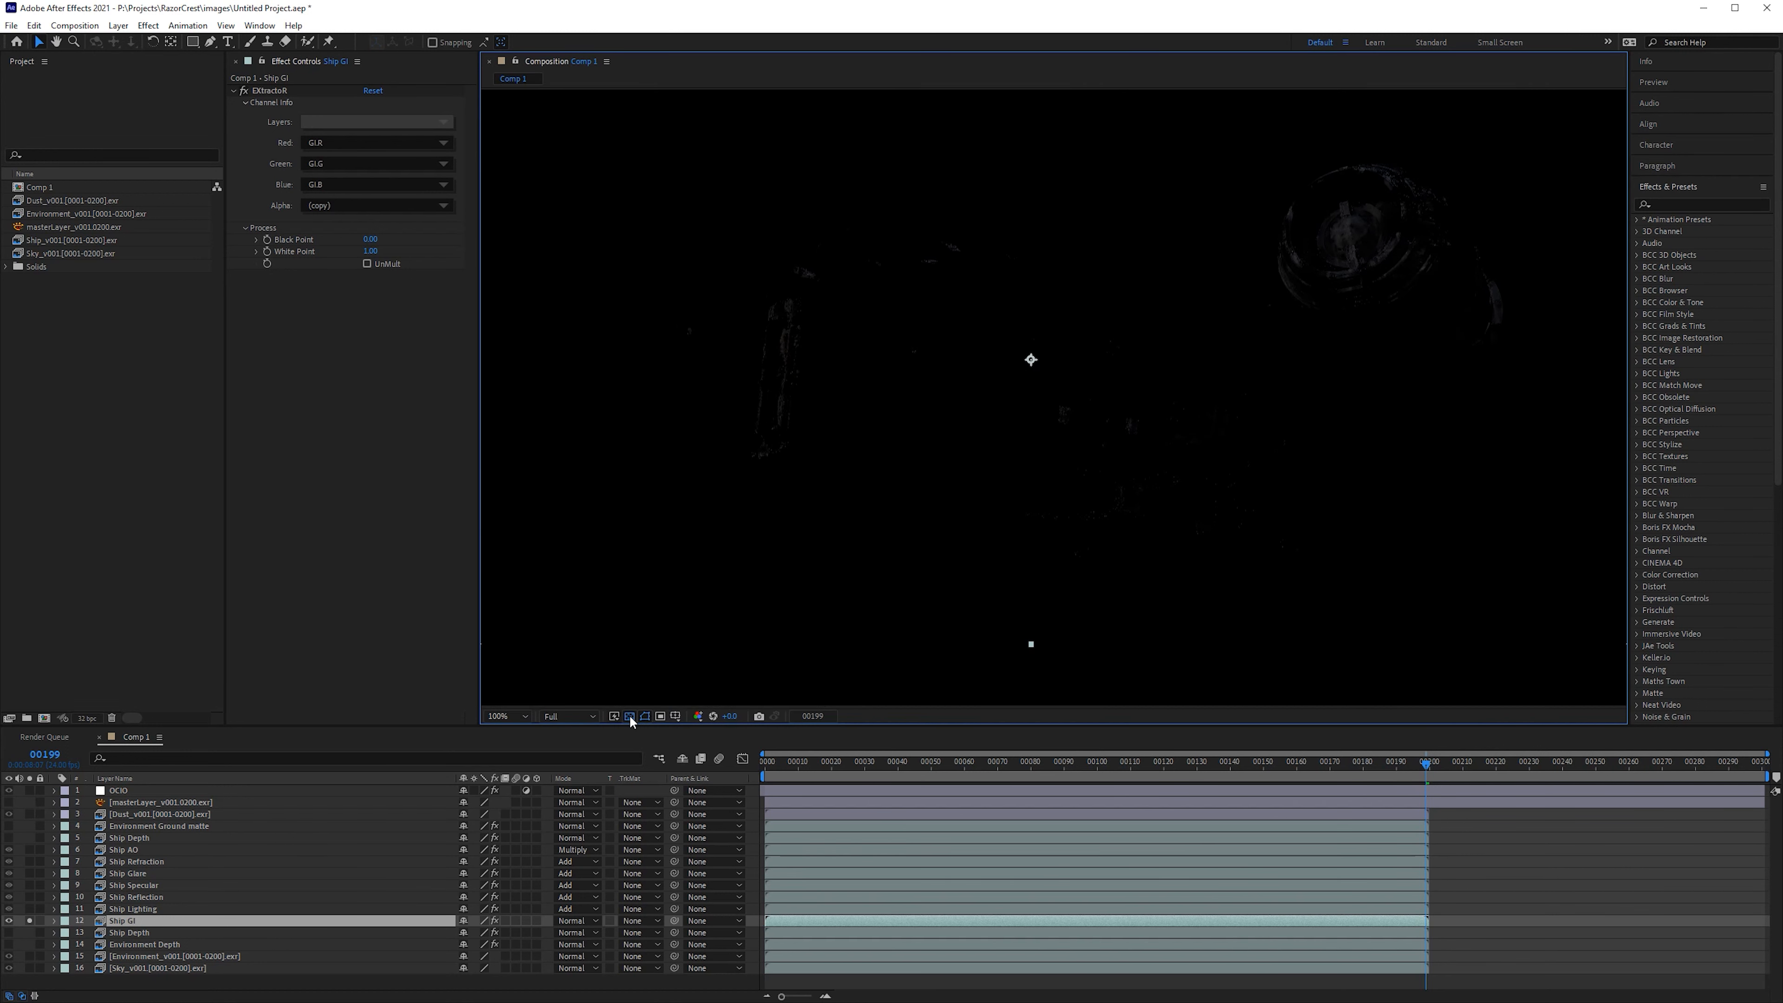
{"action": "left_click", "coordinate": [630, 721]}
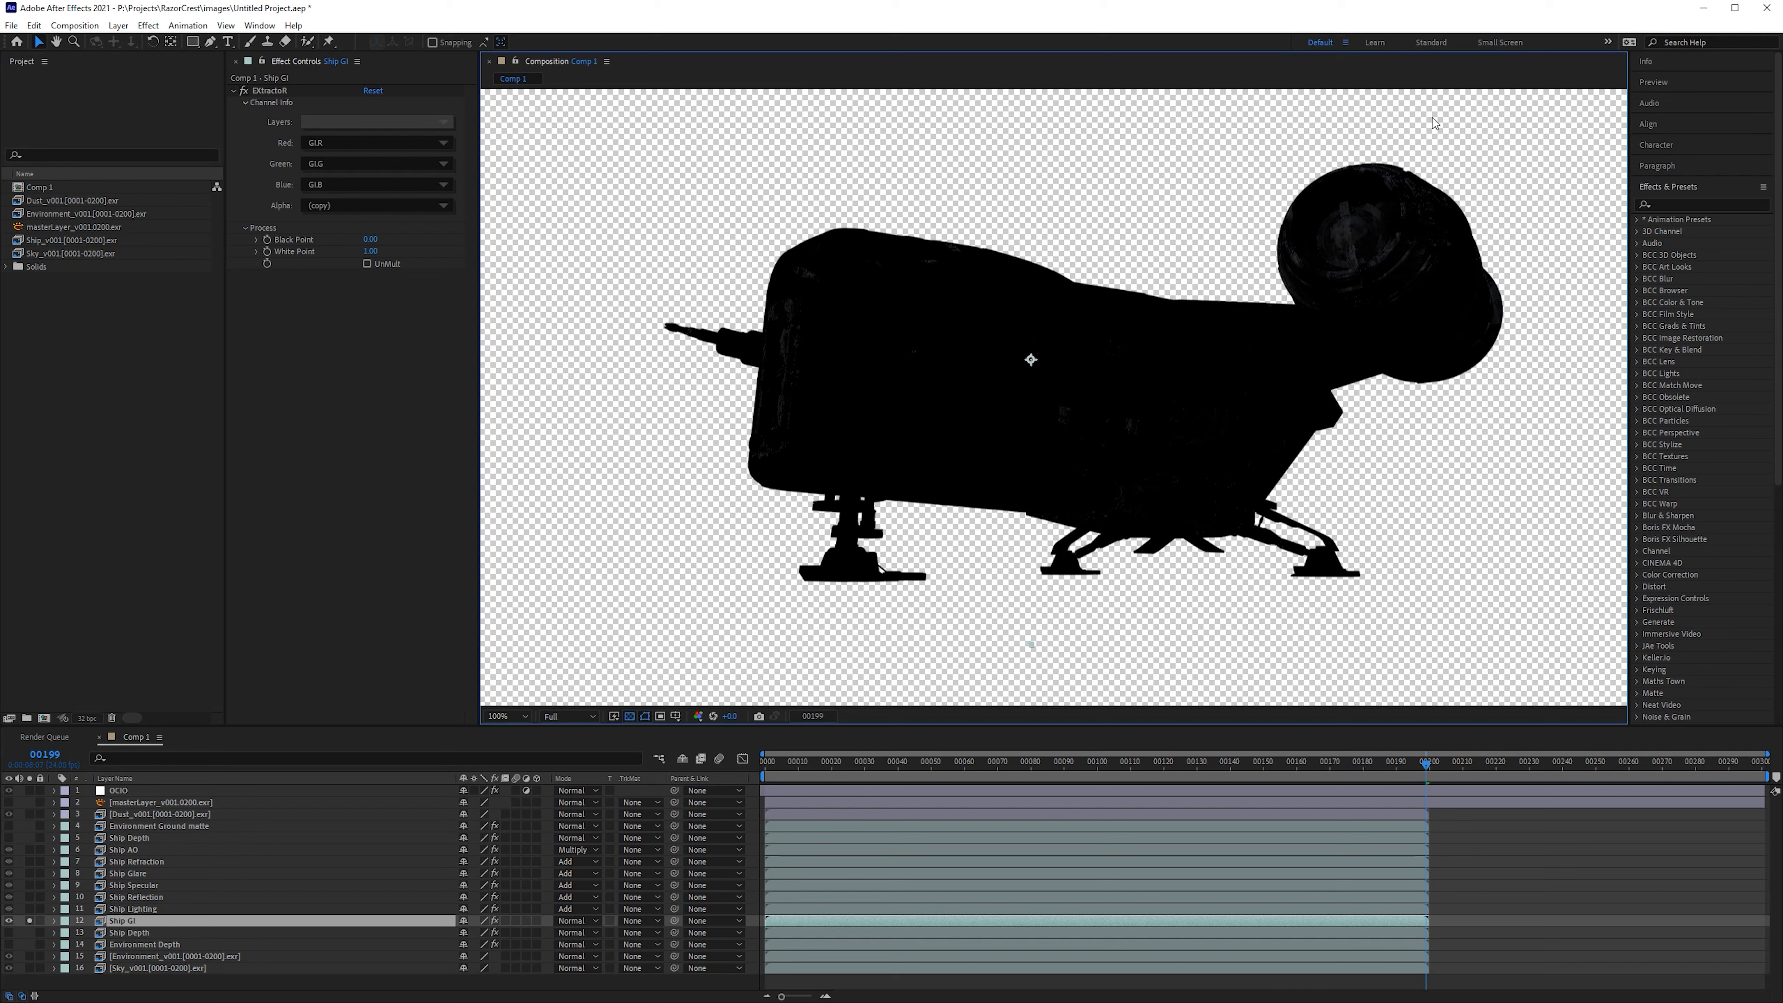
Step: Find the Set Matte effect and apply it to the Ship GI layer
{"action": "left_click", "coordinate": [1704, 204]}
{"action": "type", "text": "se"}
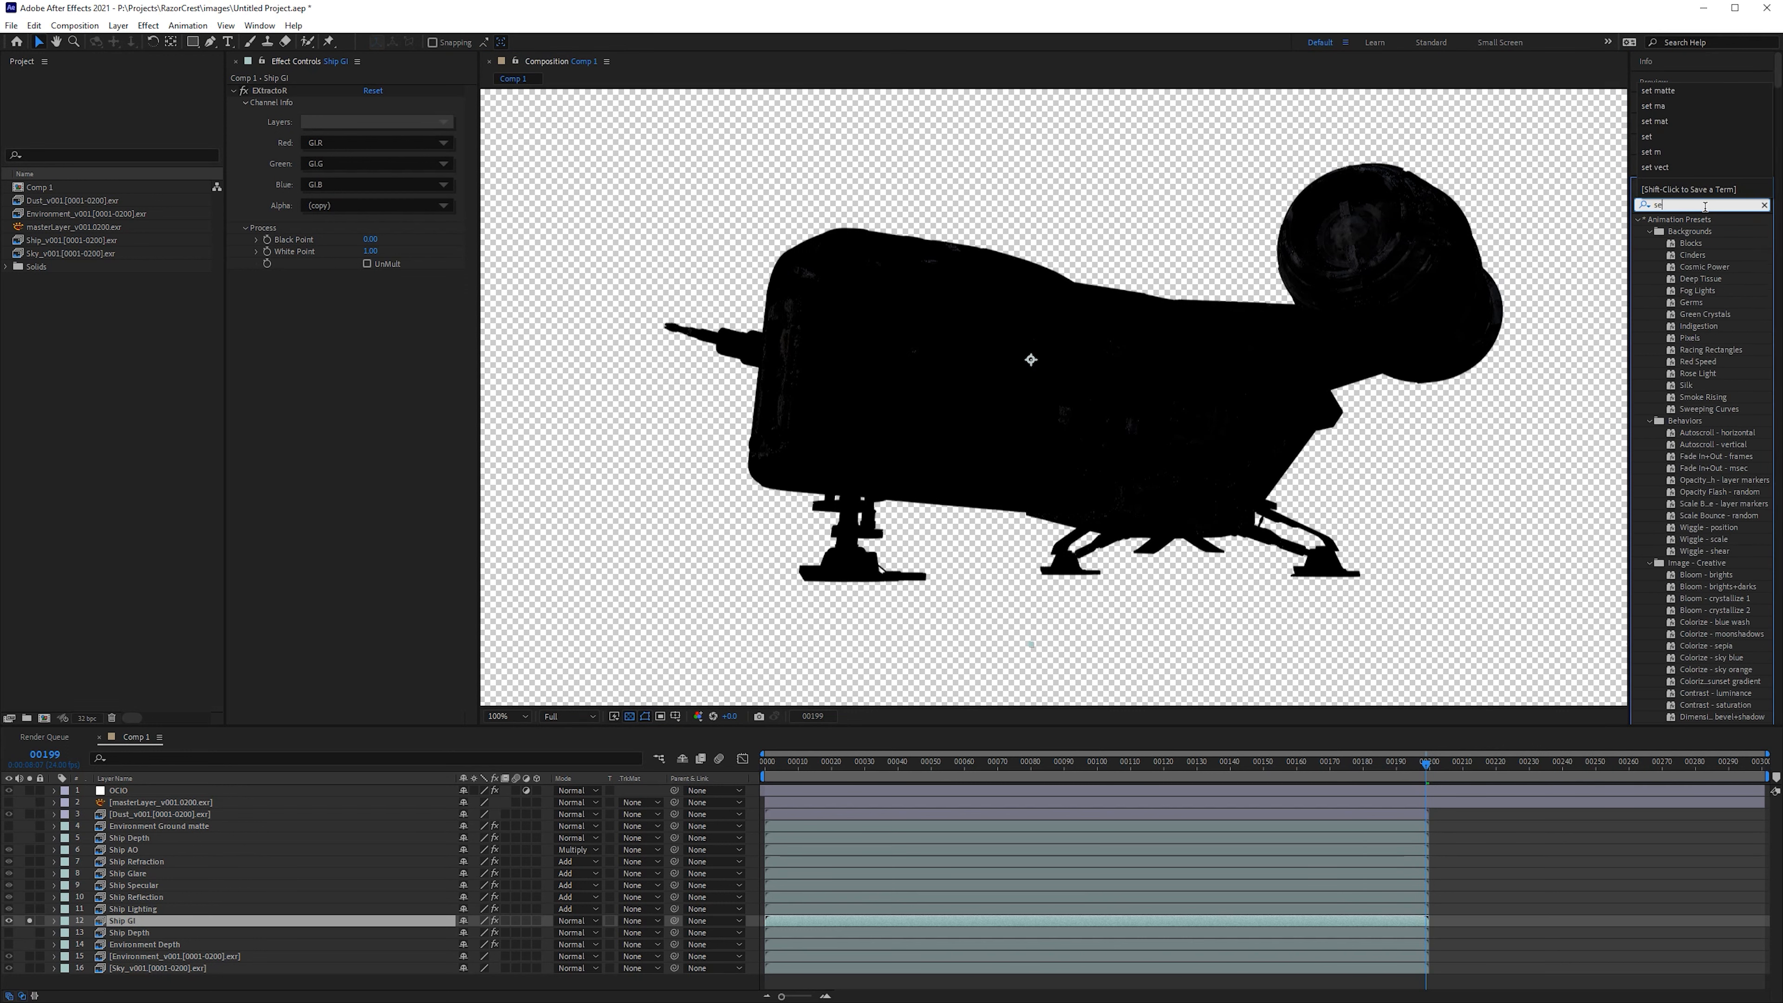
{"action": "type", "text": "t matte"}
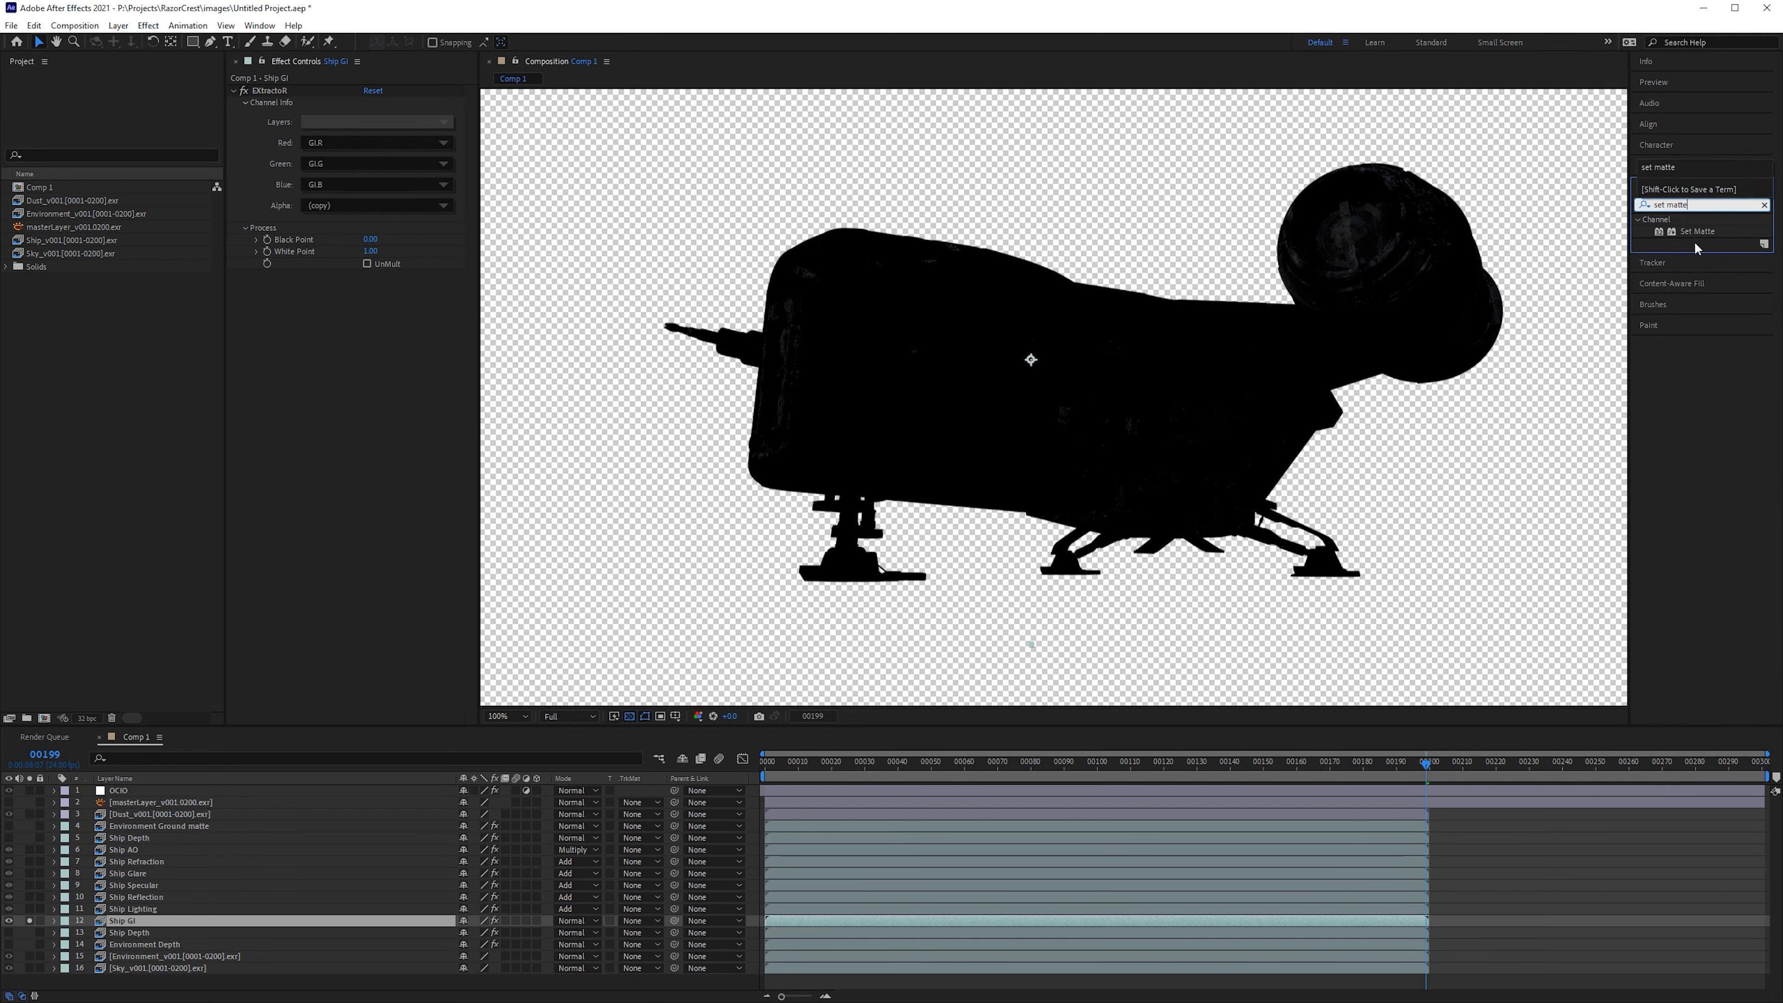
{"action": "left_click", "coordinate": [1713, 235]}
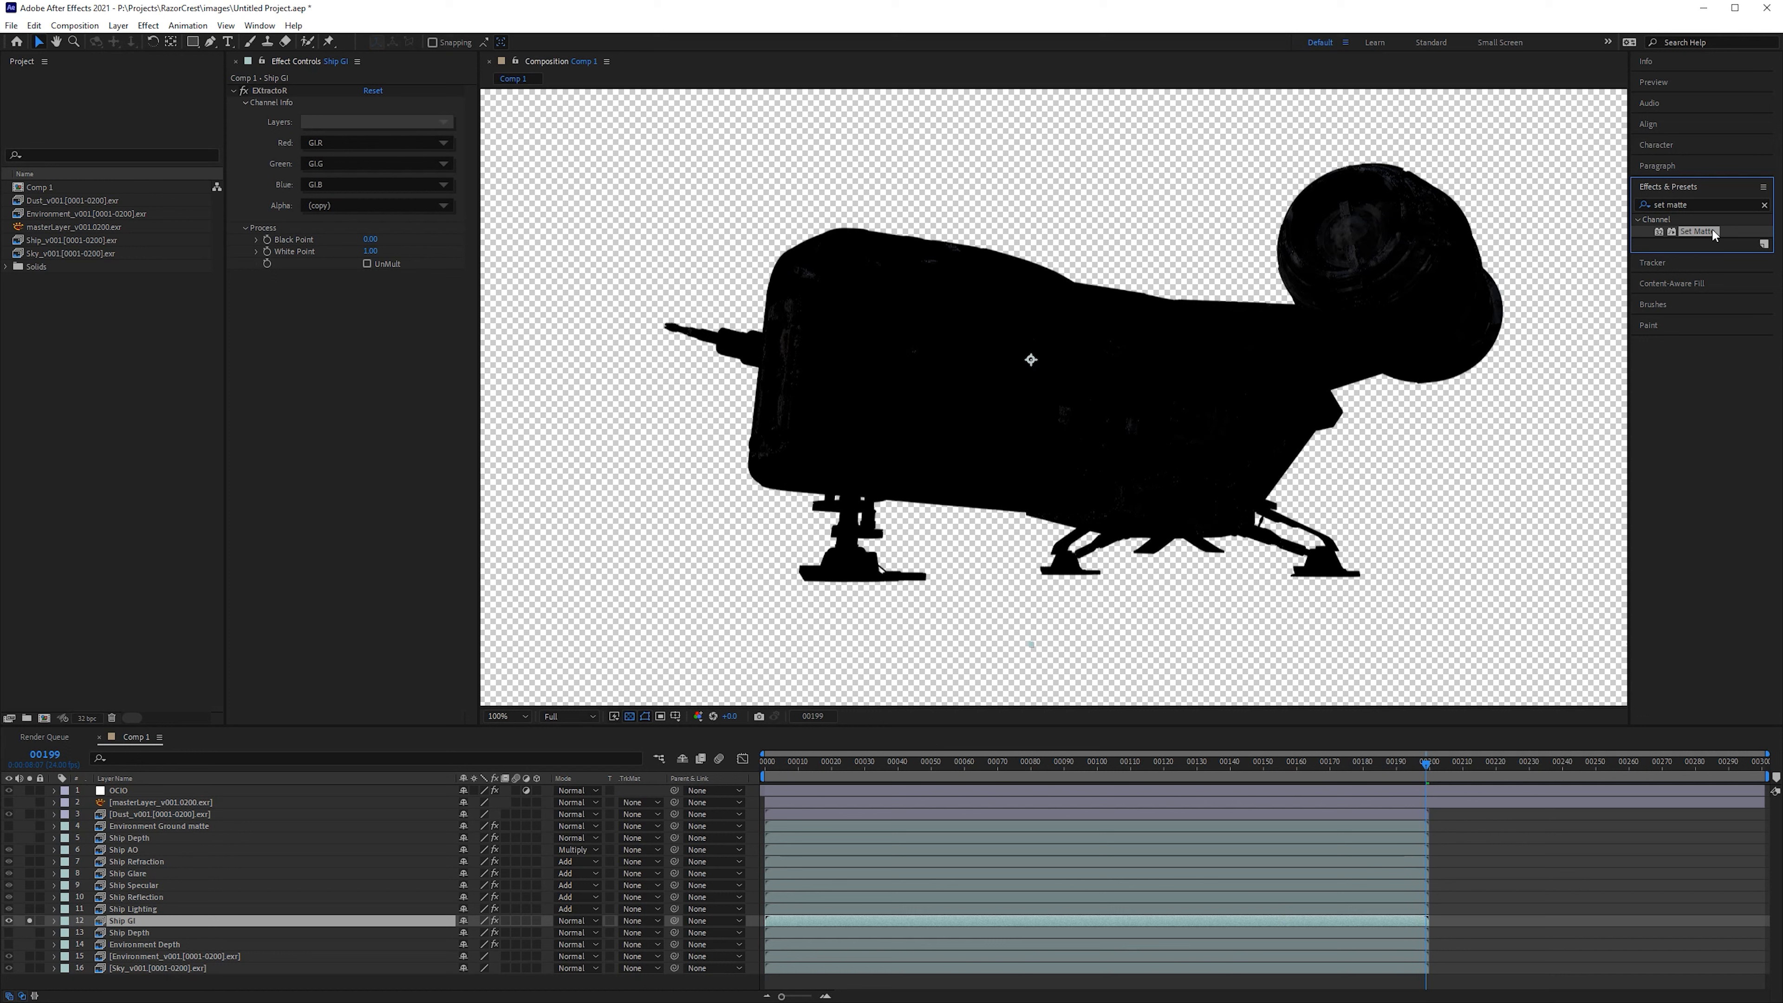
{"action": "left_click_drag", "start_coordinate": [1712, 233], "coordinate": [1005, 265]}
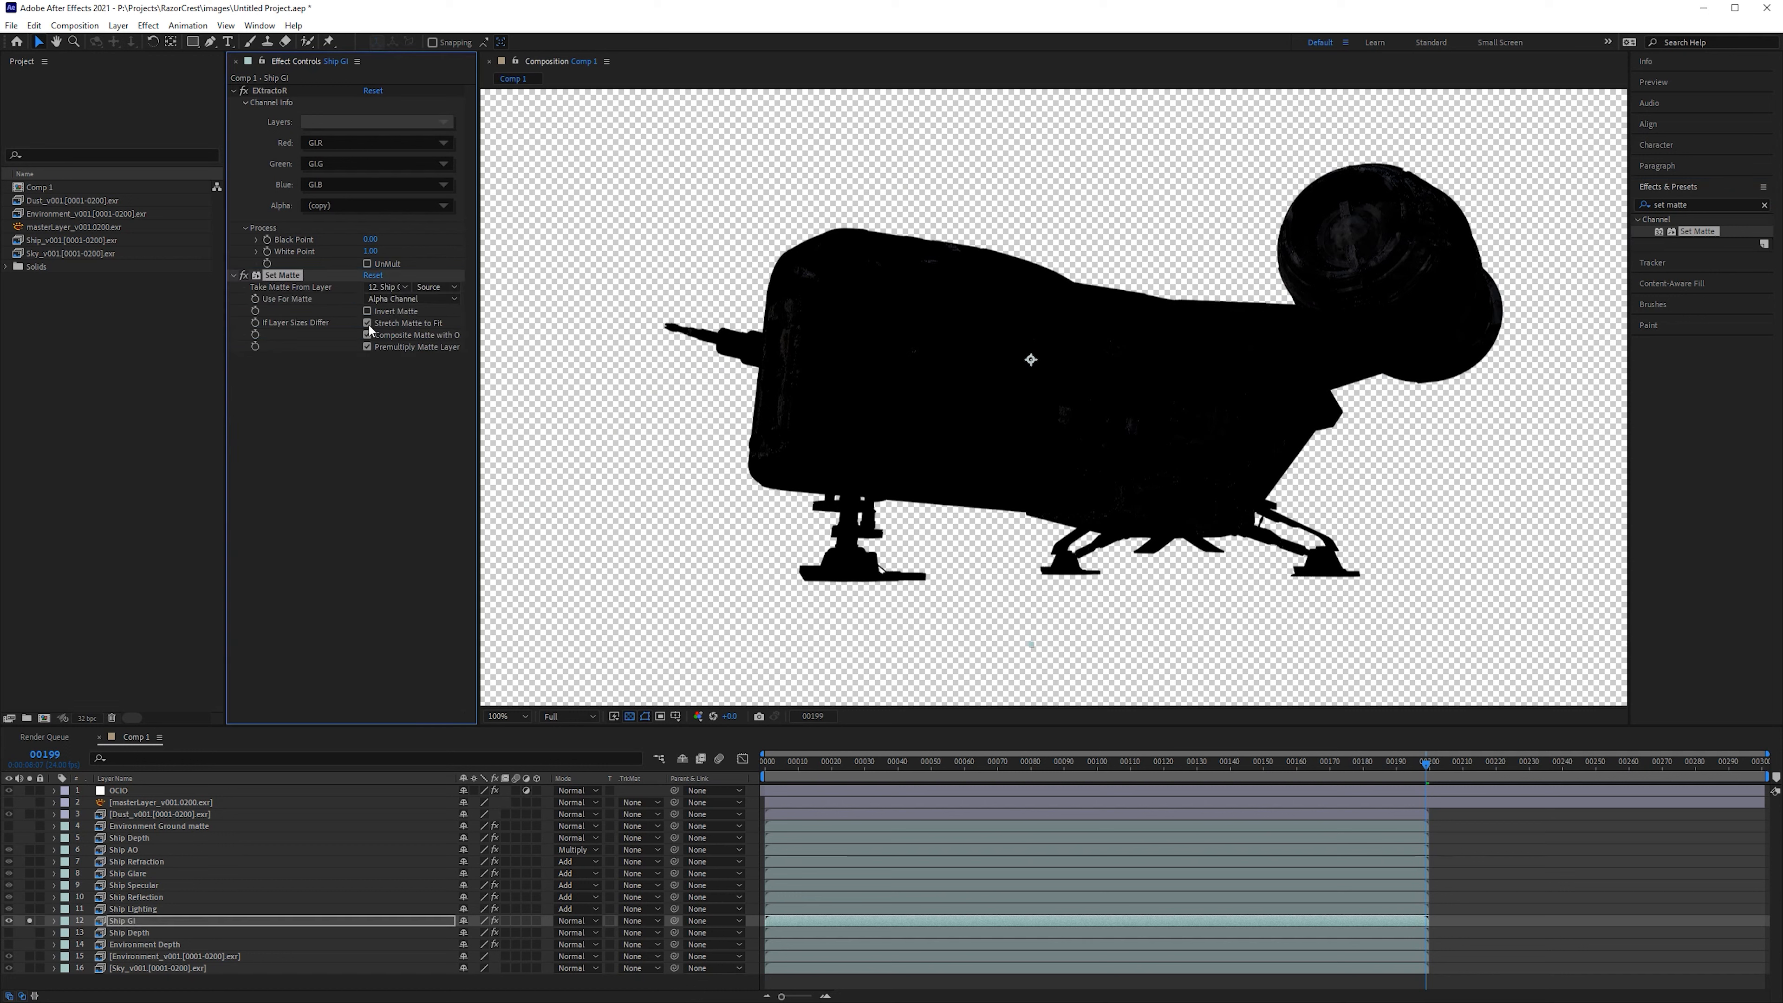
Step: Set Ship GI's Set Matte effect to take its matte from Environment Ground matte, using Effects & Masks
{"action": "left_click", "coordinate": [386, 288]}
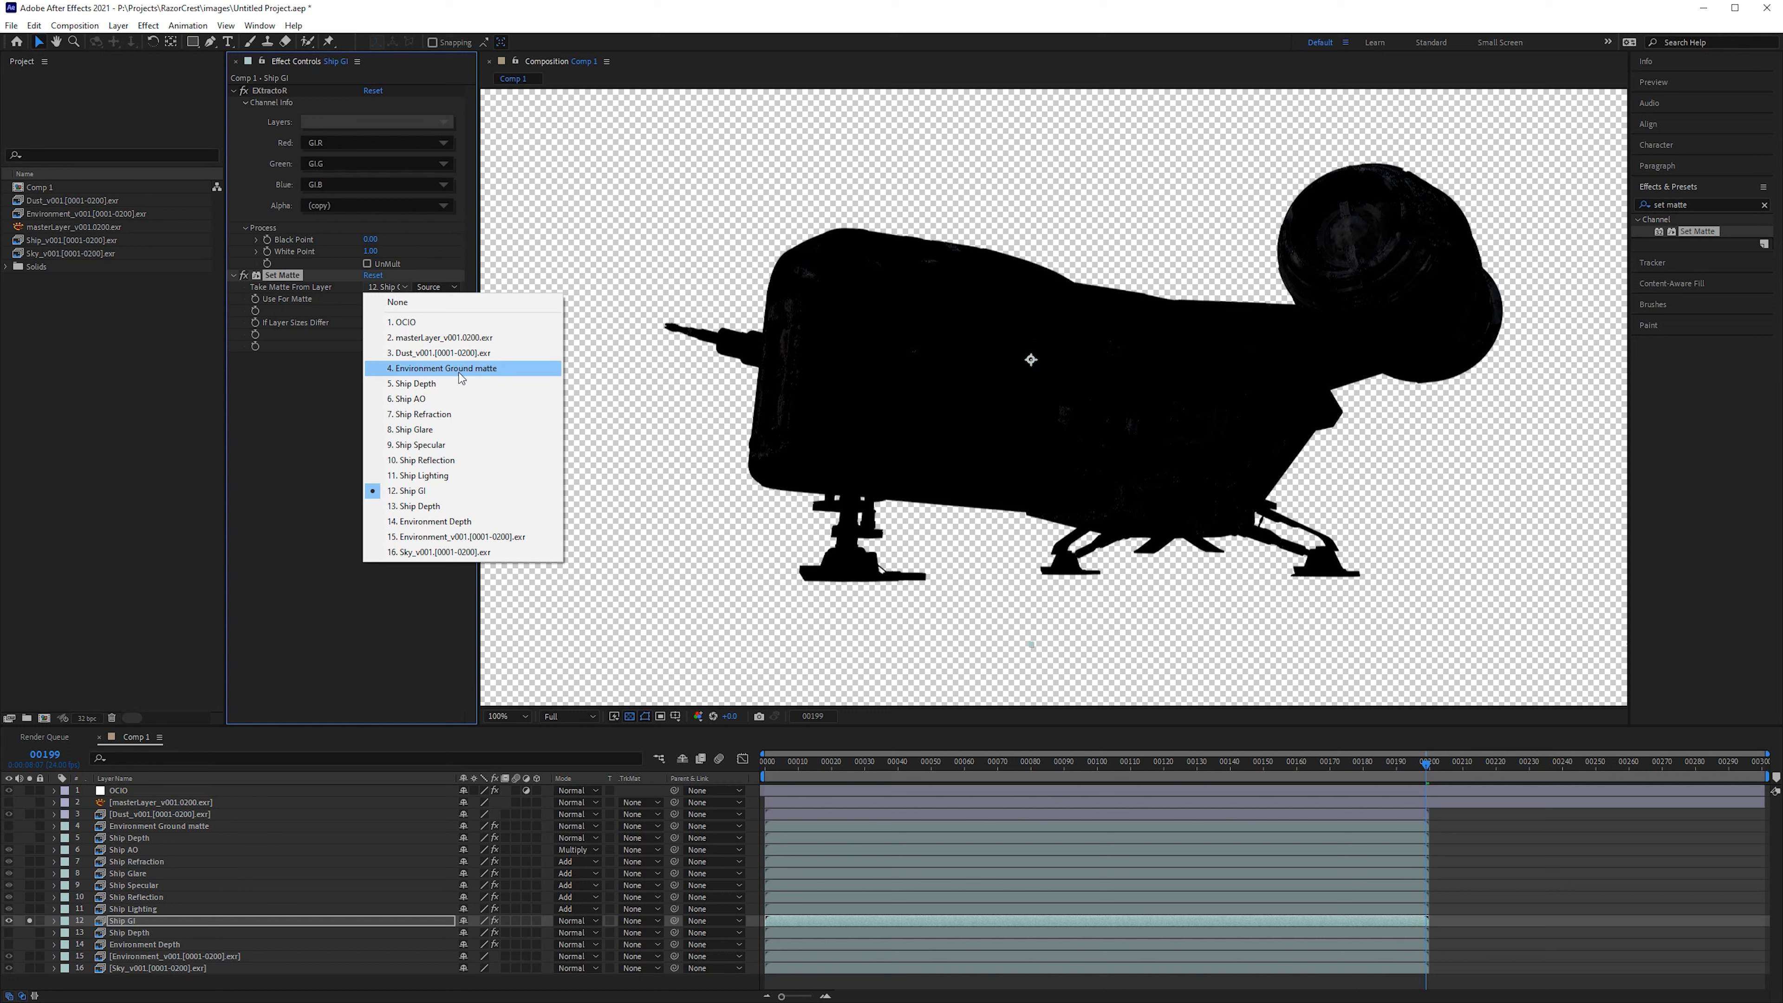
{"action": "left_click", "coordinate": [493, 370]}
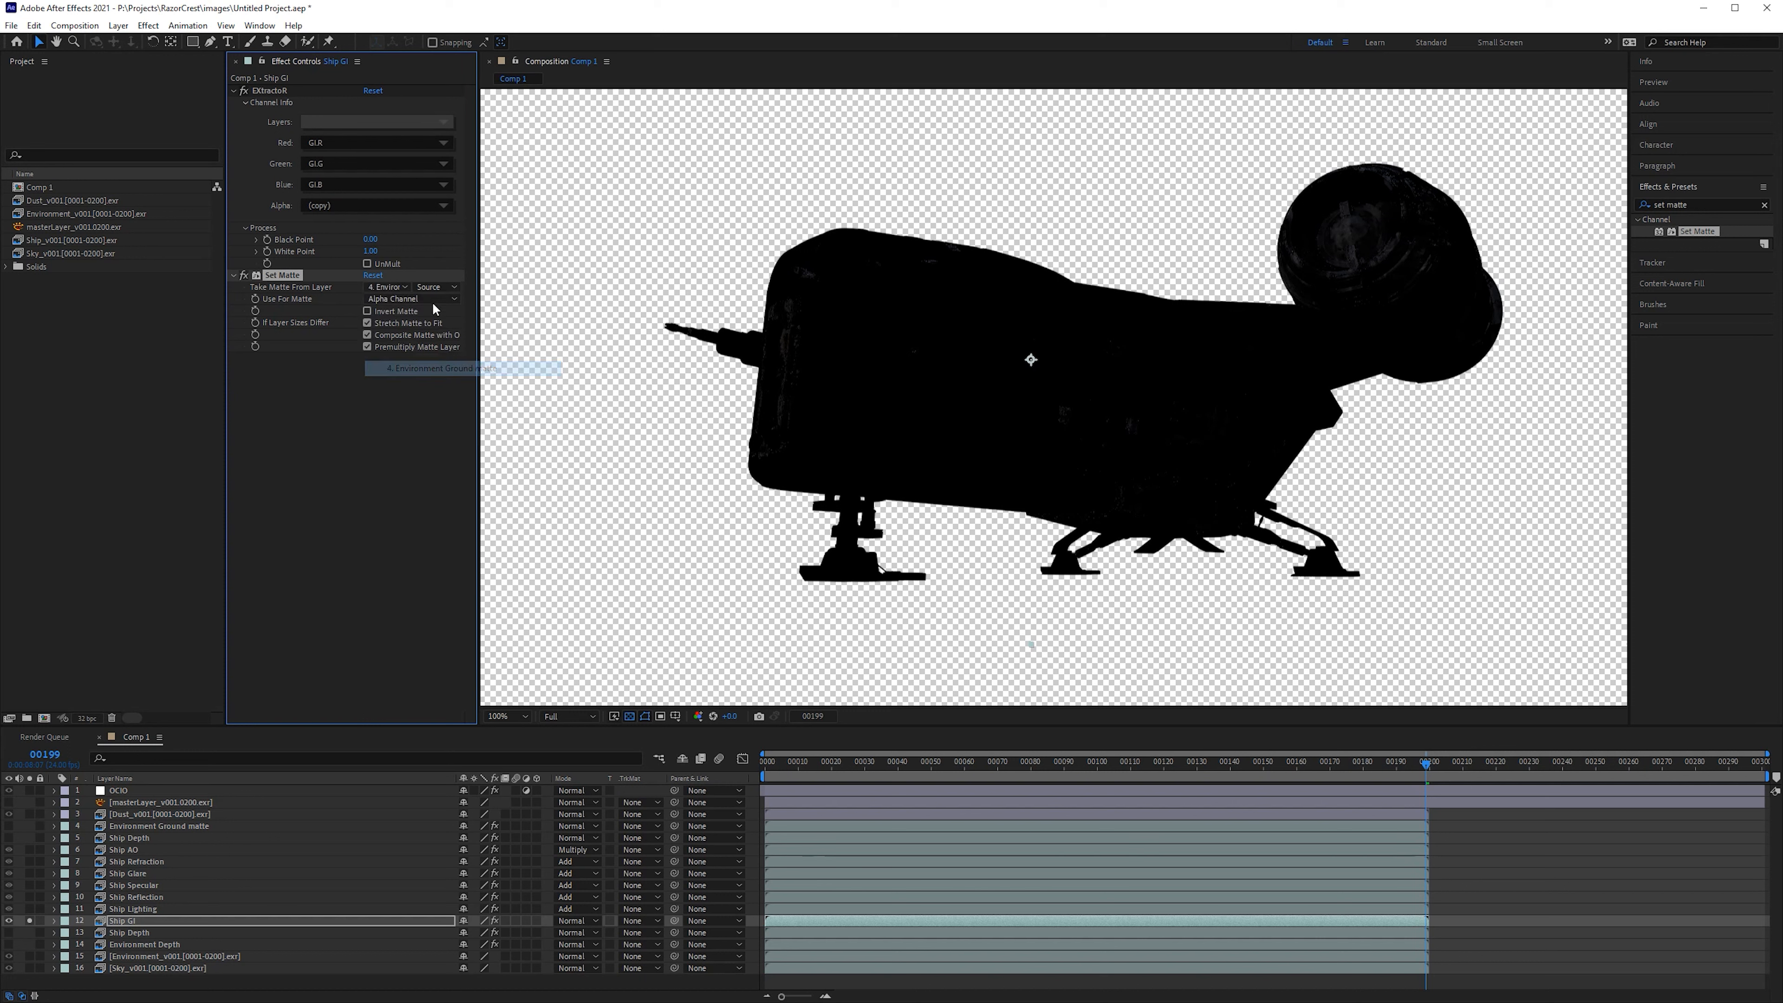
{"action": "left_click", "coordinate": [435, 287]}
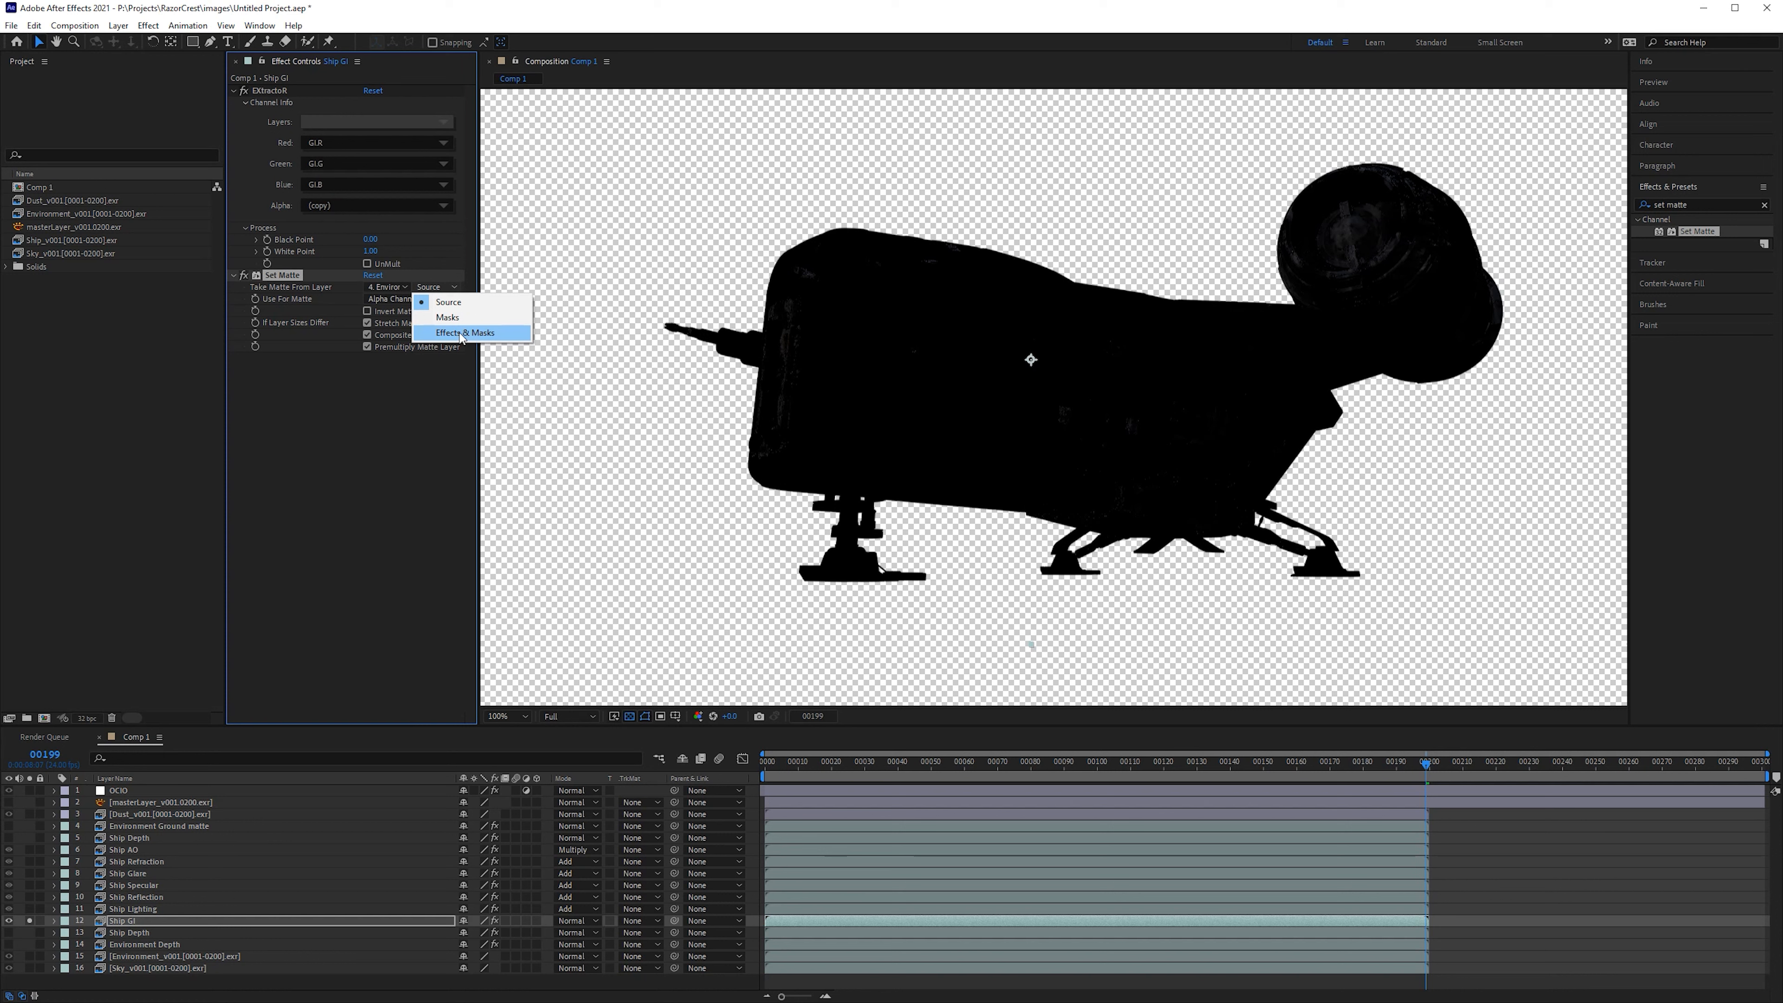
{"action": "left_click", "coordinate": [464, 336]}
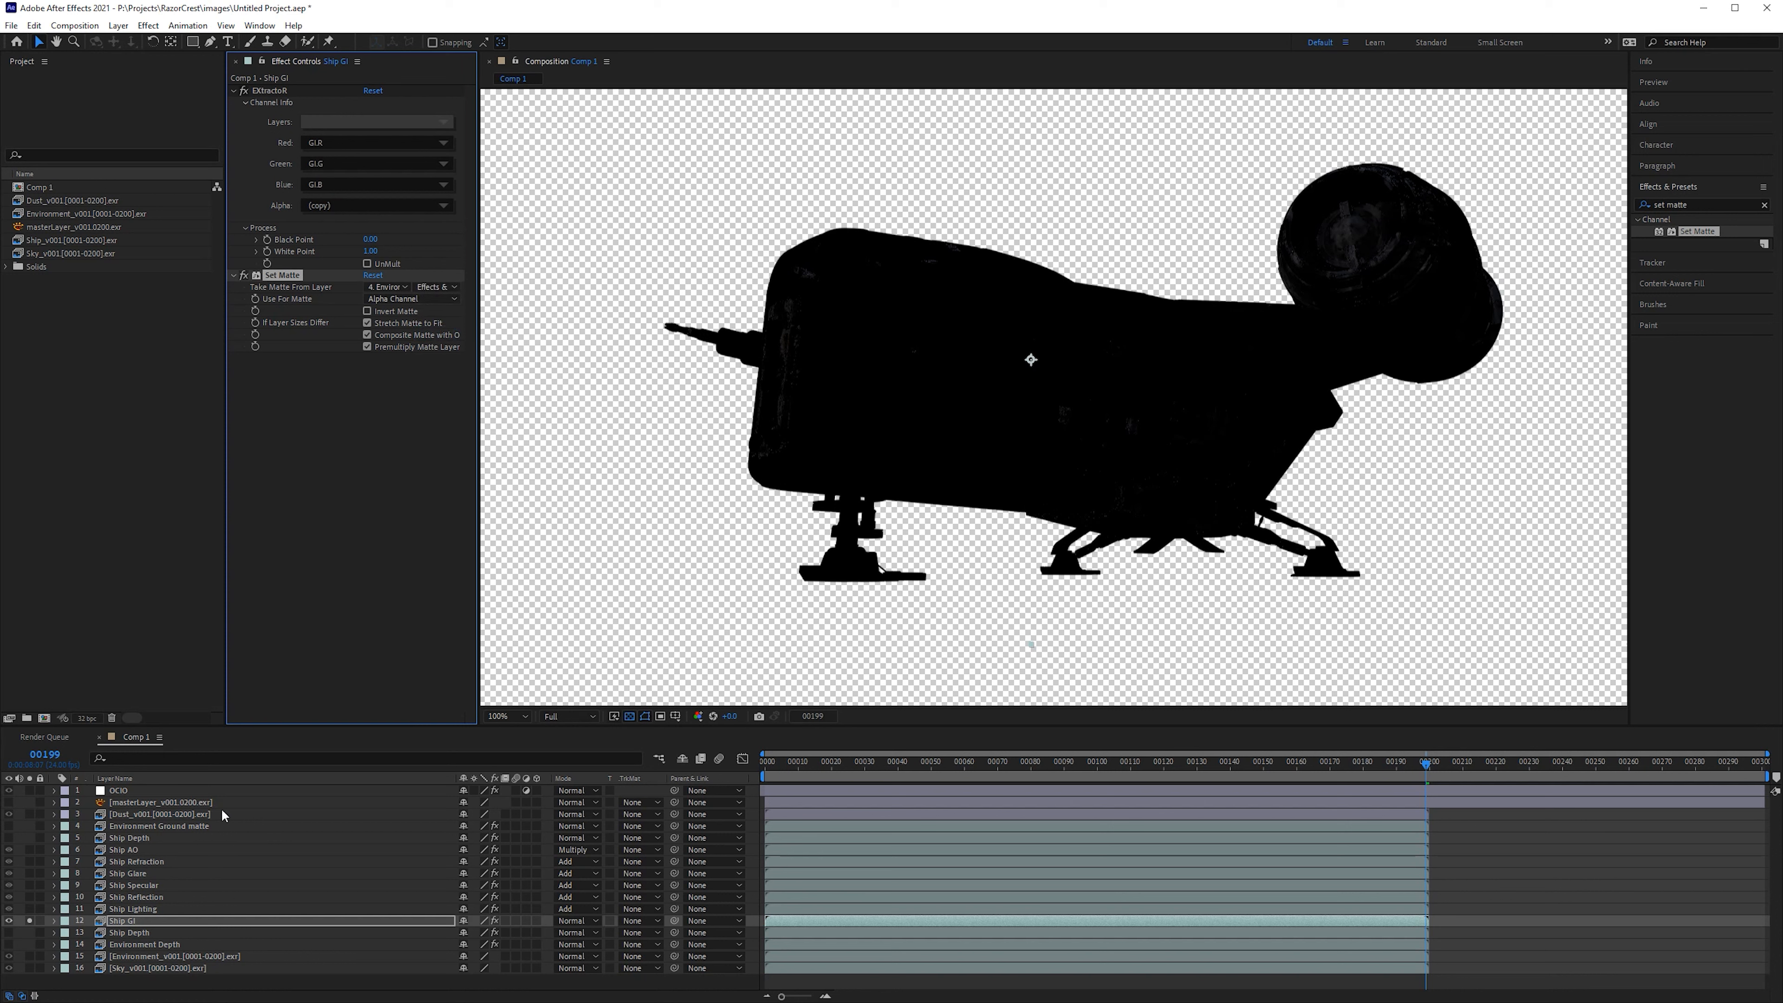
Step: Set Ship GI's Set Matte effect to use Luminance for the matte and invert the matte
{"action": "left_click", "coordinate": [422, 299]}
{"action": "left_click", "coordinate": [435, 379]}
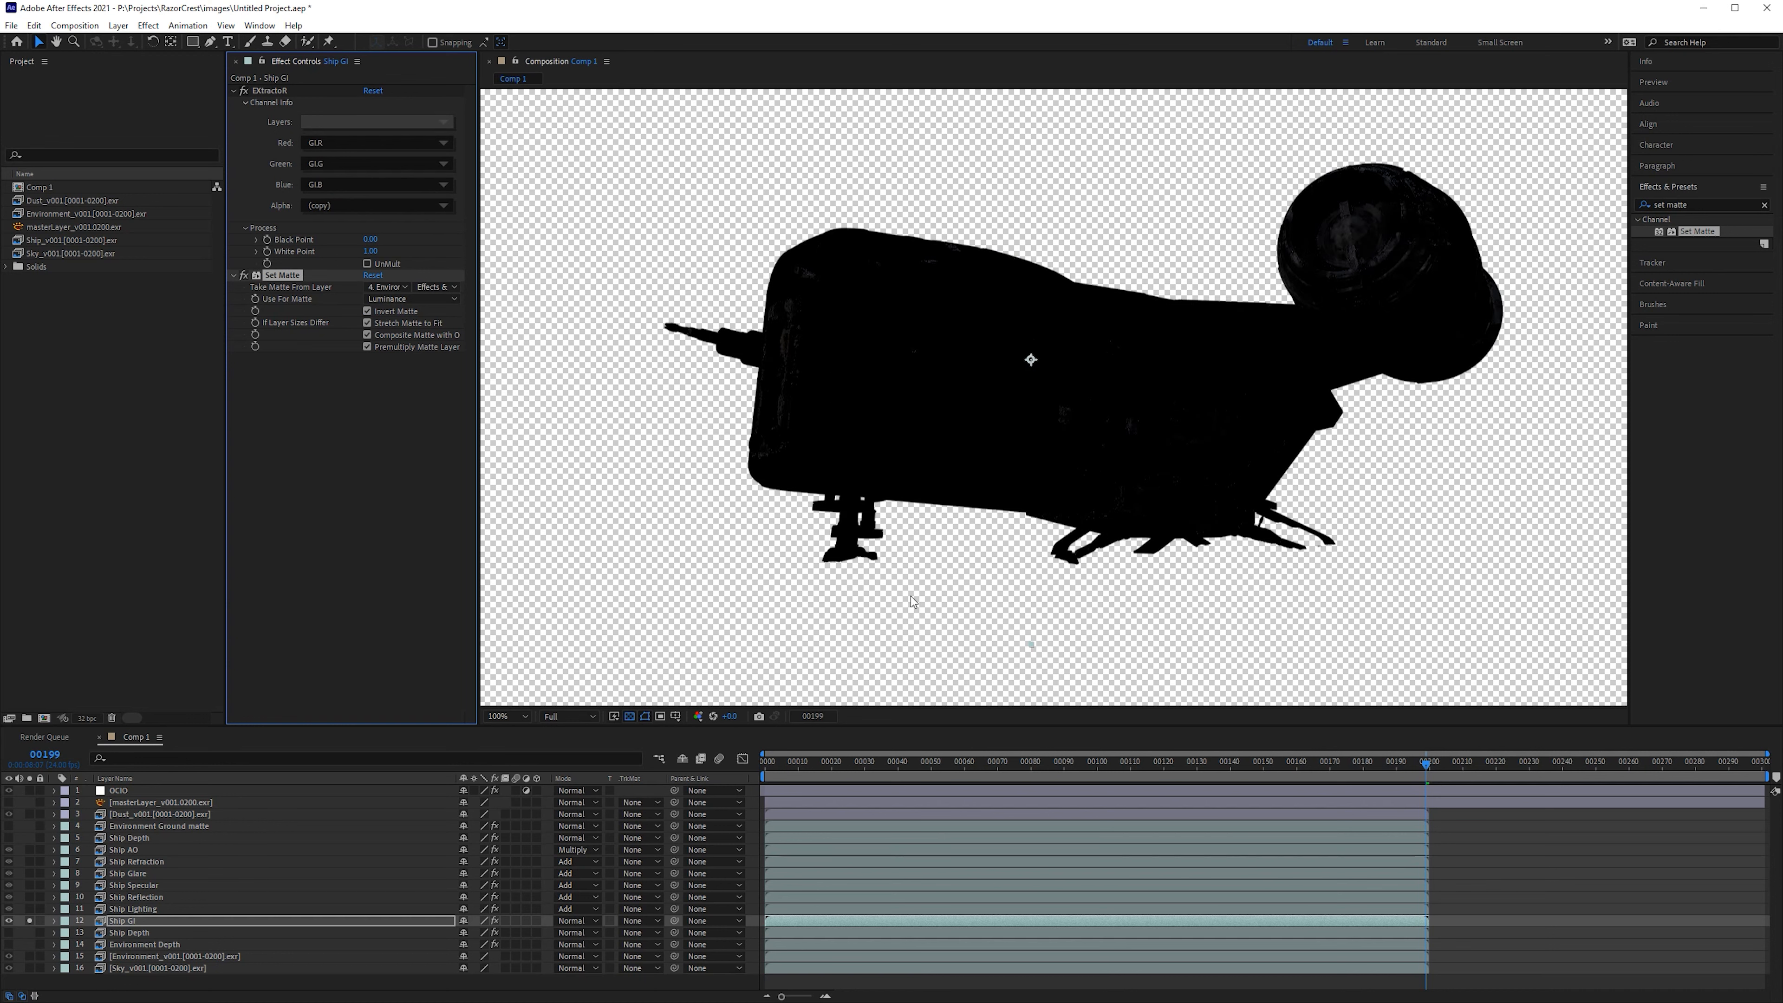
Step: Solo the Environment Ground matte layer to examine its black and white areas, and hide it again
{"action": "left_click", "coordinate": [100, 829]}
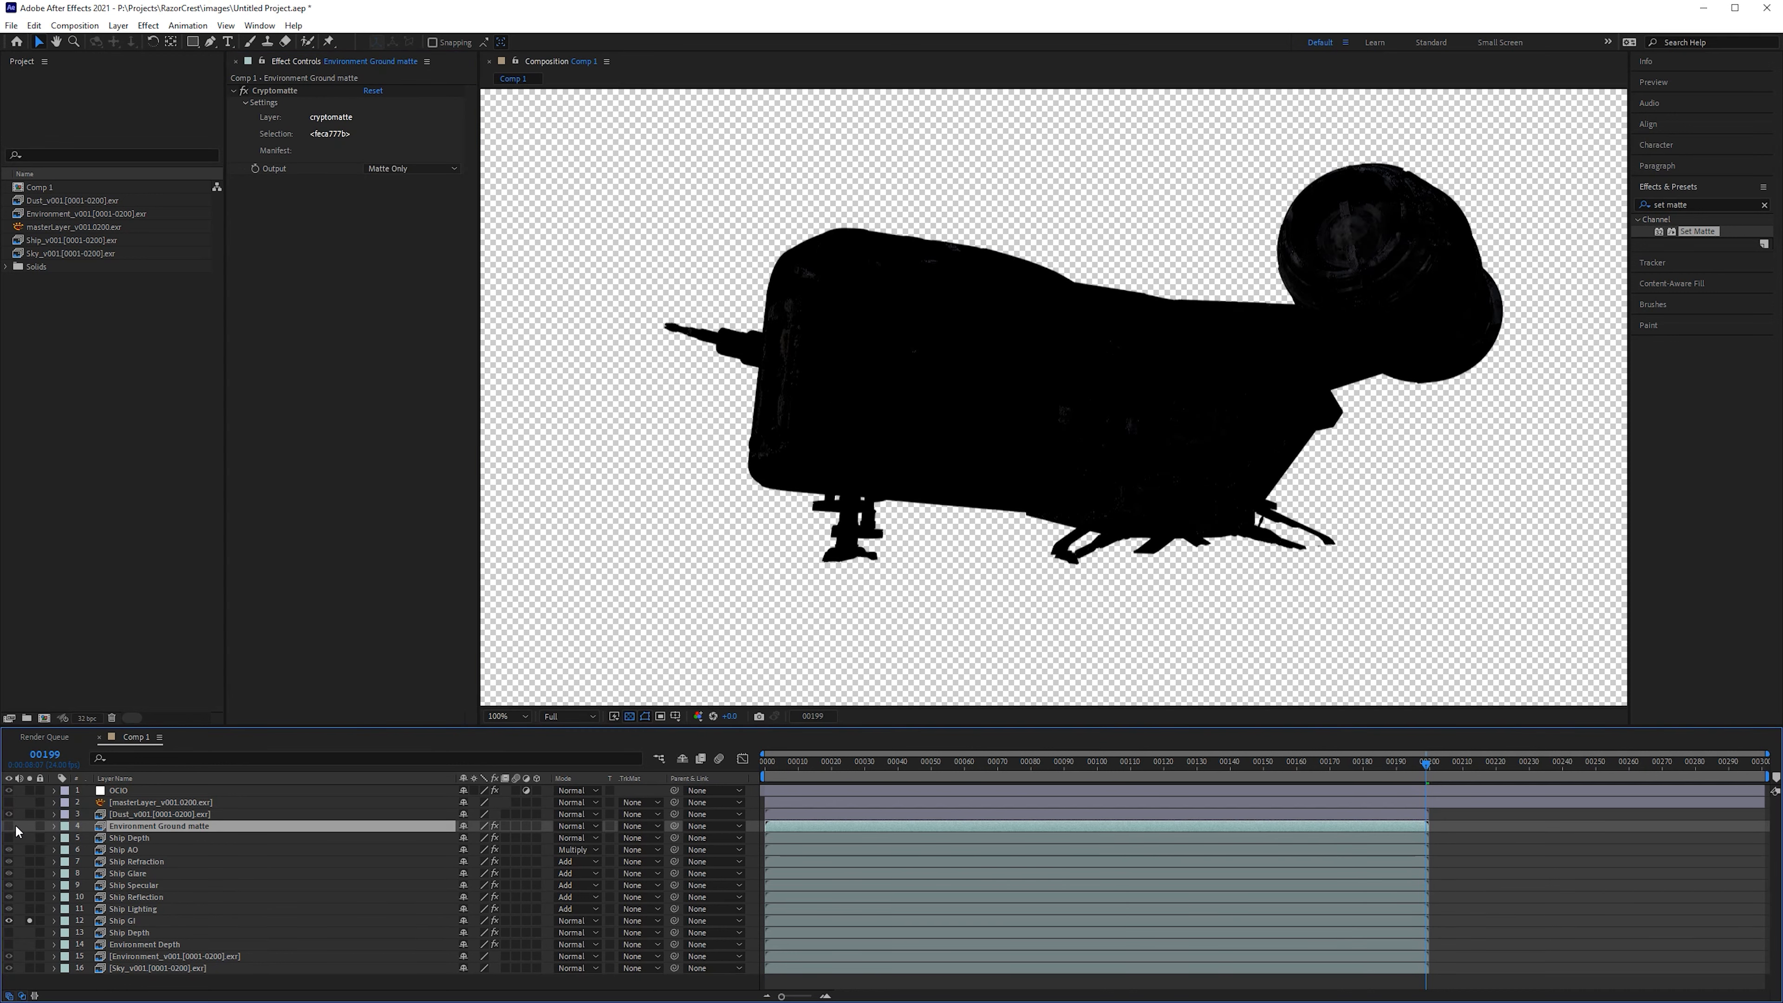
{"action": "left_click", "coordinate": [30, 827]}
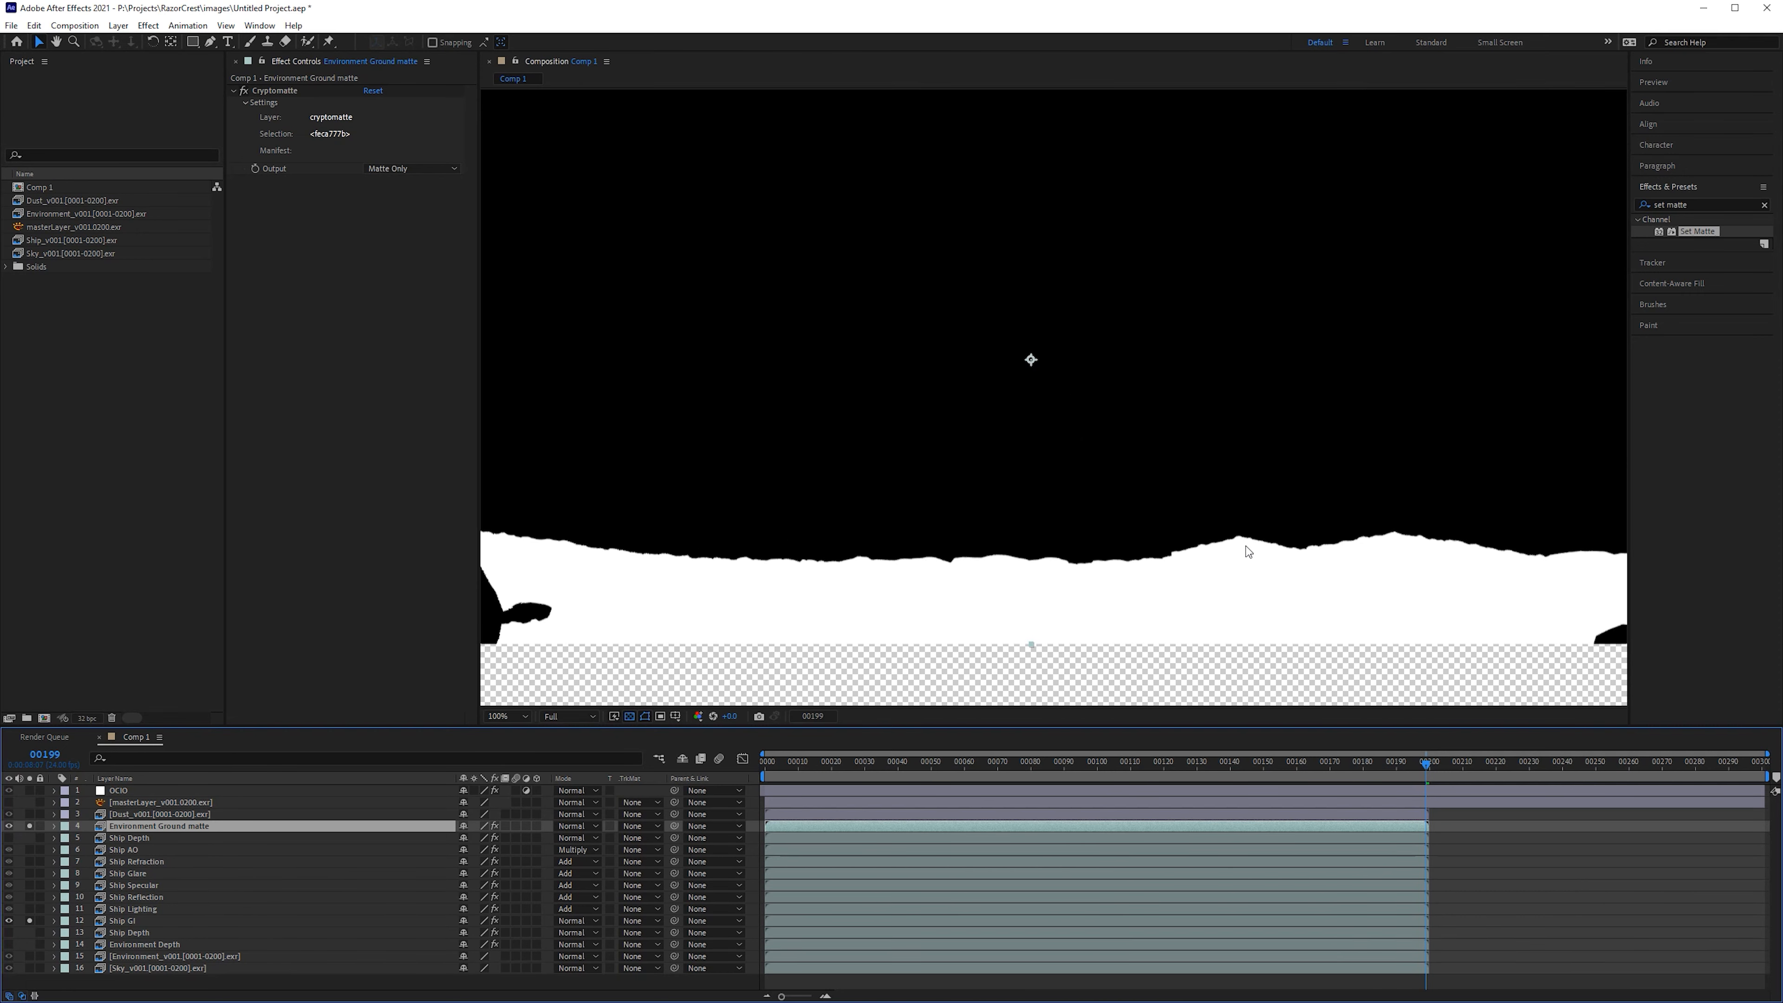
{"action": "left_click", "coordinate": [9, 826]}
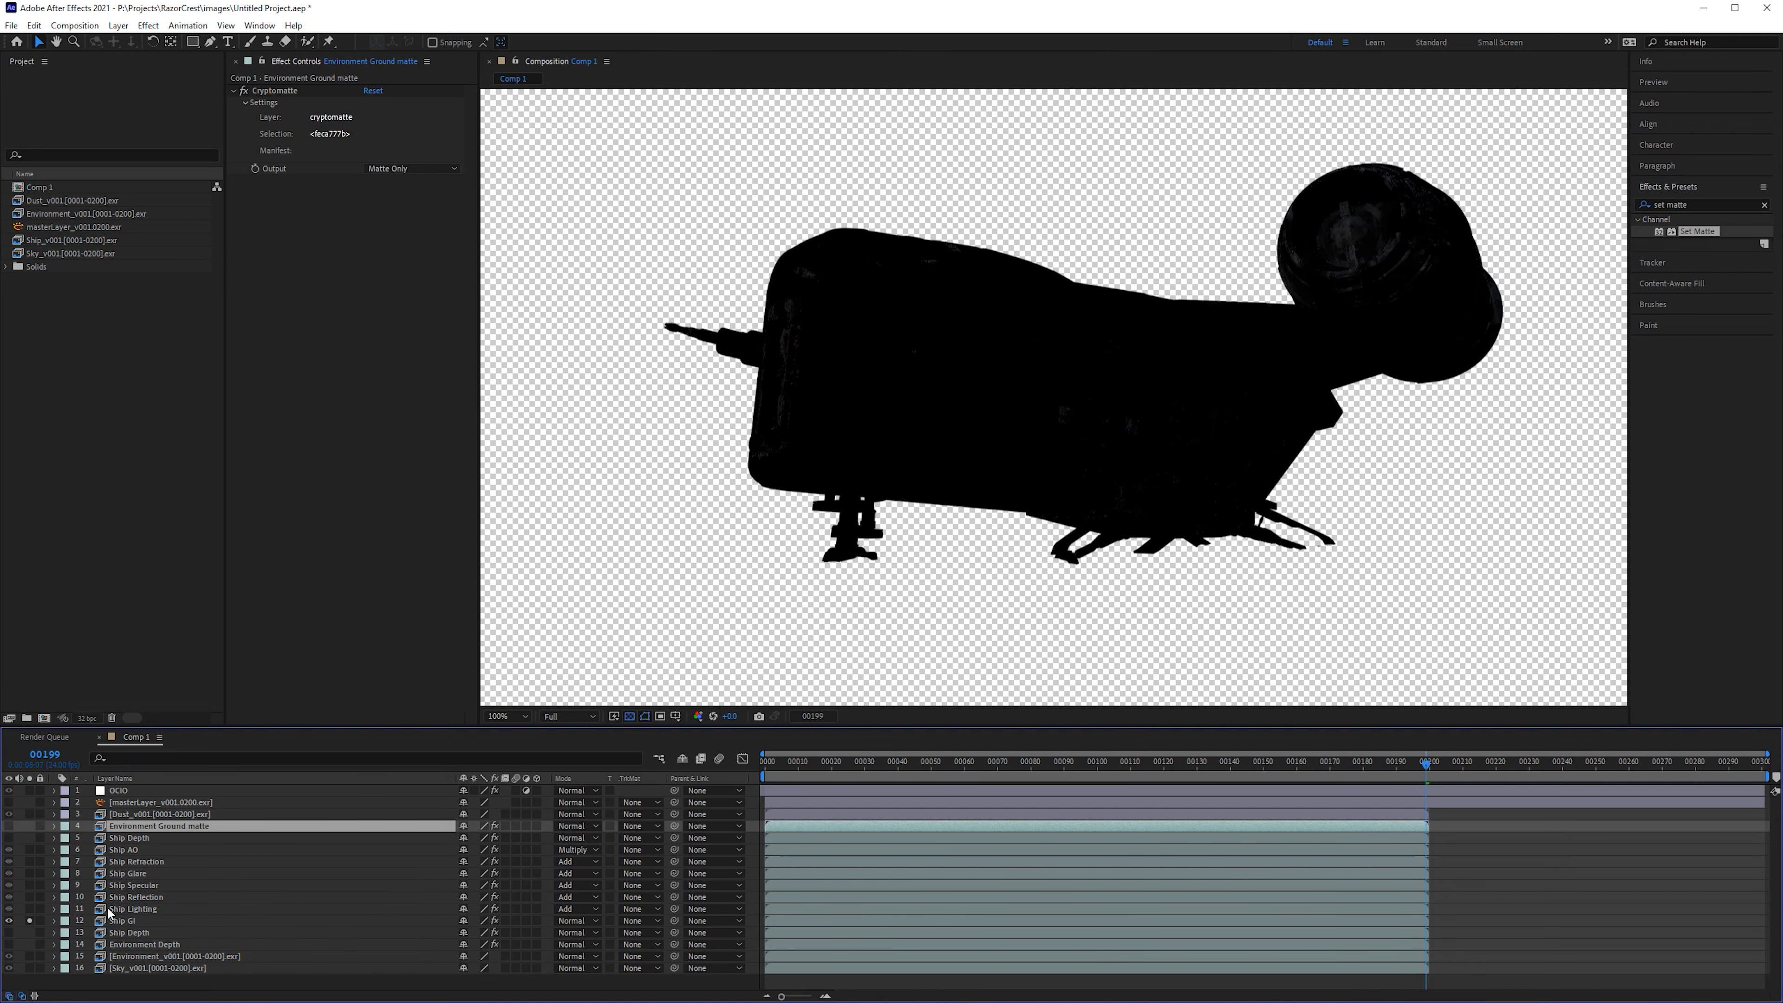
Step: Copy Ship GI's Set Matte effect to Ship Lighting, Ship Reflection, Ship Specular, Ship Glare, Ship Refraction and Ship AO
{"action": "left_click", "coordinate": [137, 922]}
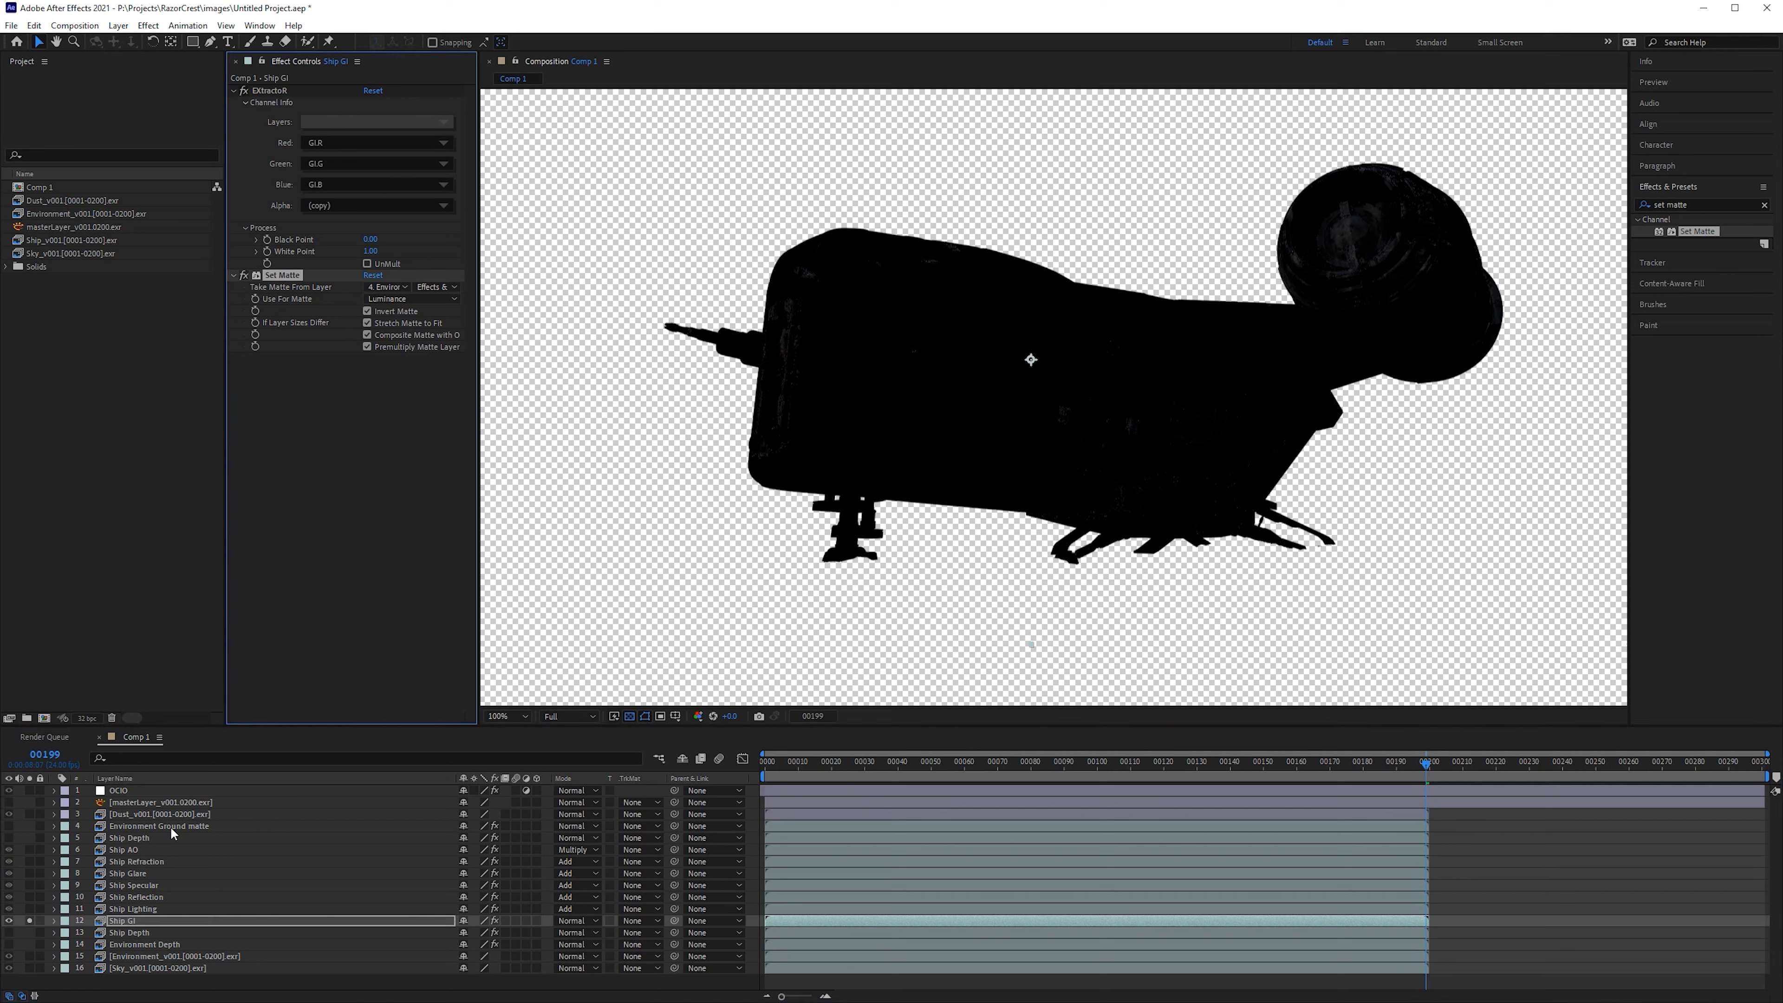
{"action": "left_click", "coordinate": [148, 909]}
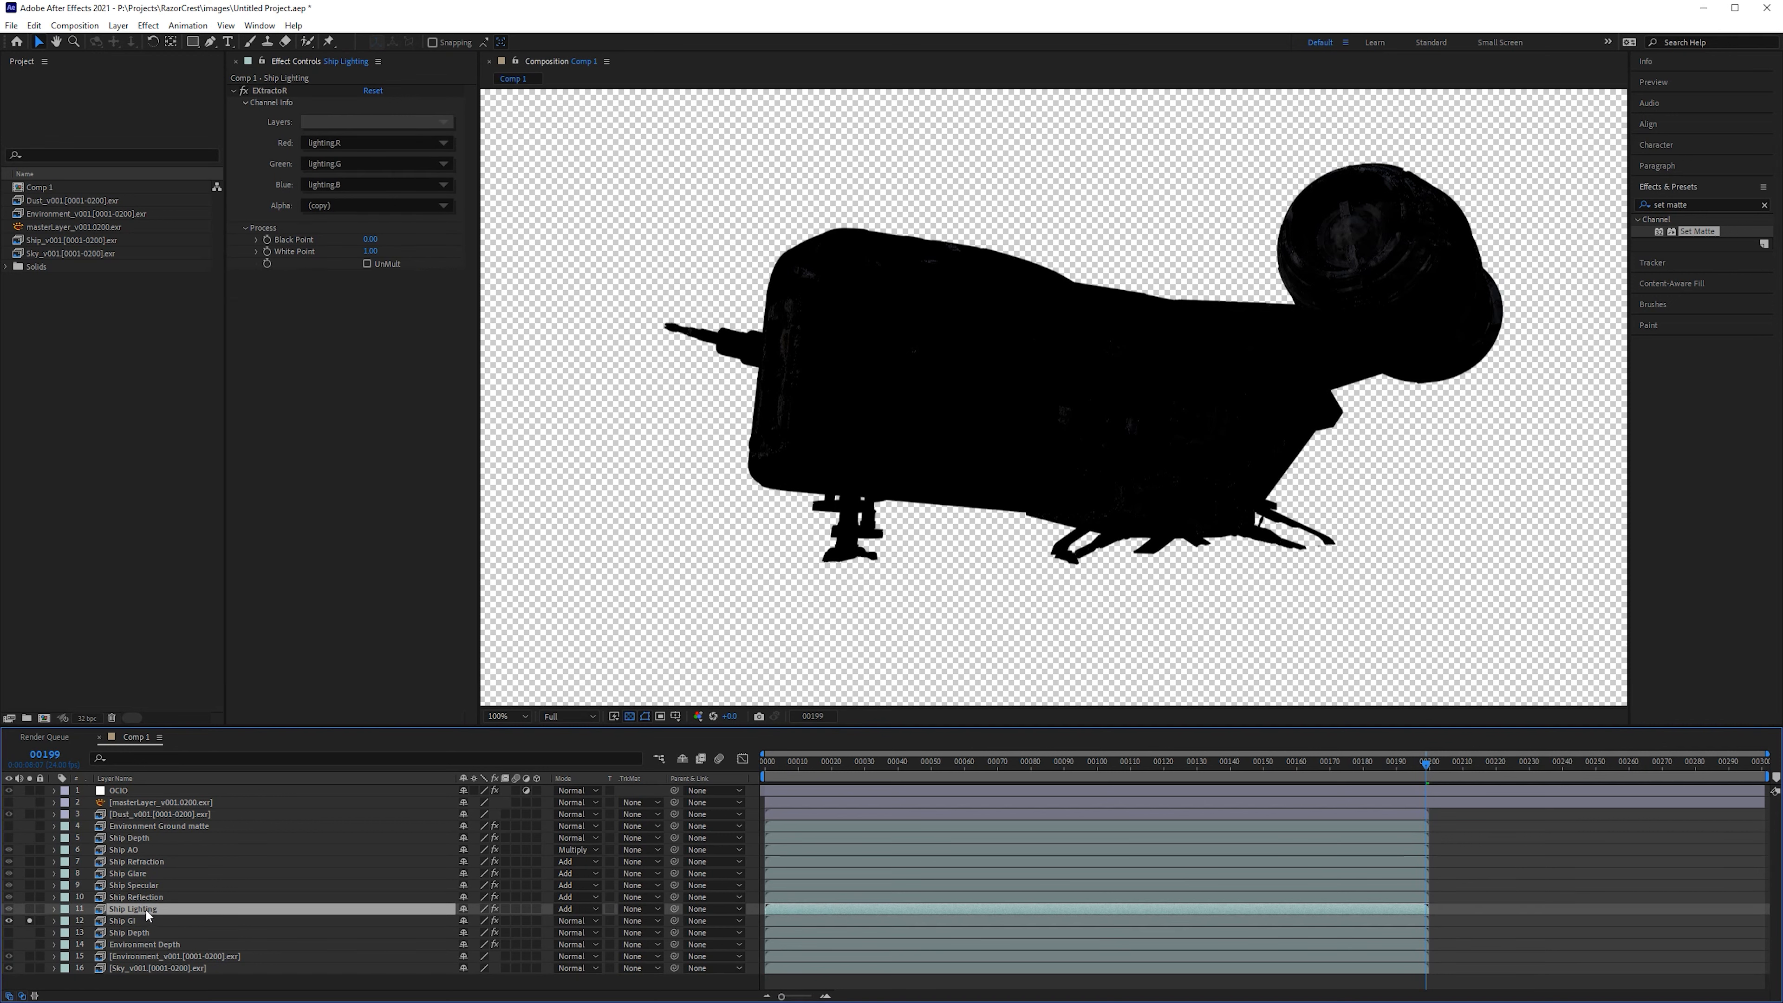
{"action": "left_click", "coordinate": [146, 897]}
{"action": "left_click", "coordinate": [143, 884]}
{"action": "left_click", "coordinate": [142, 872]}
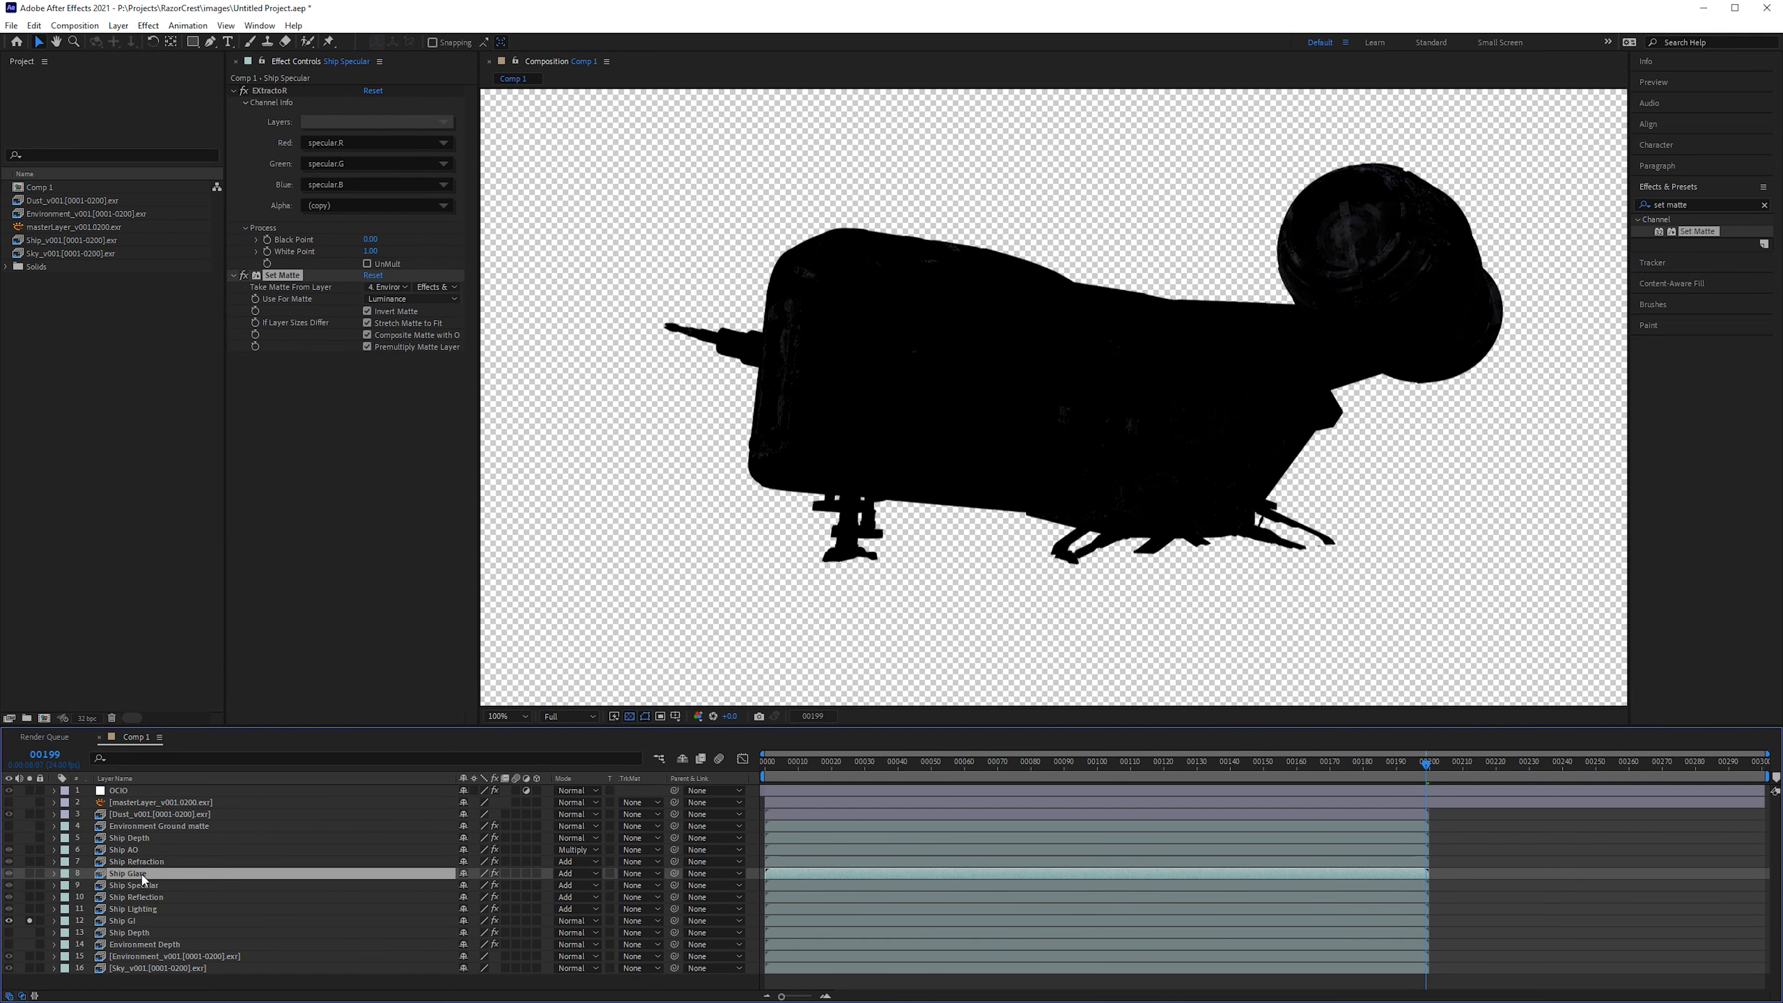
{"action": "left_click", "coordinate": [140, 861]}
{"action": "left_click", "coordinate": [139, 850]}
{"action": "key", "text": "ctrl+alt+shift+e"}
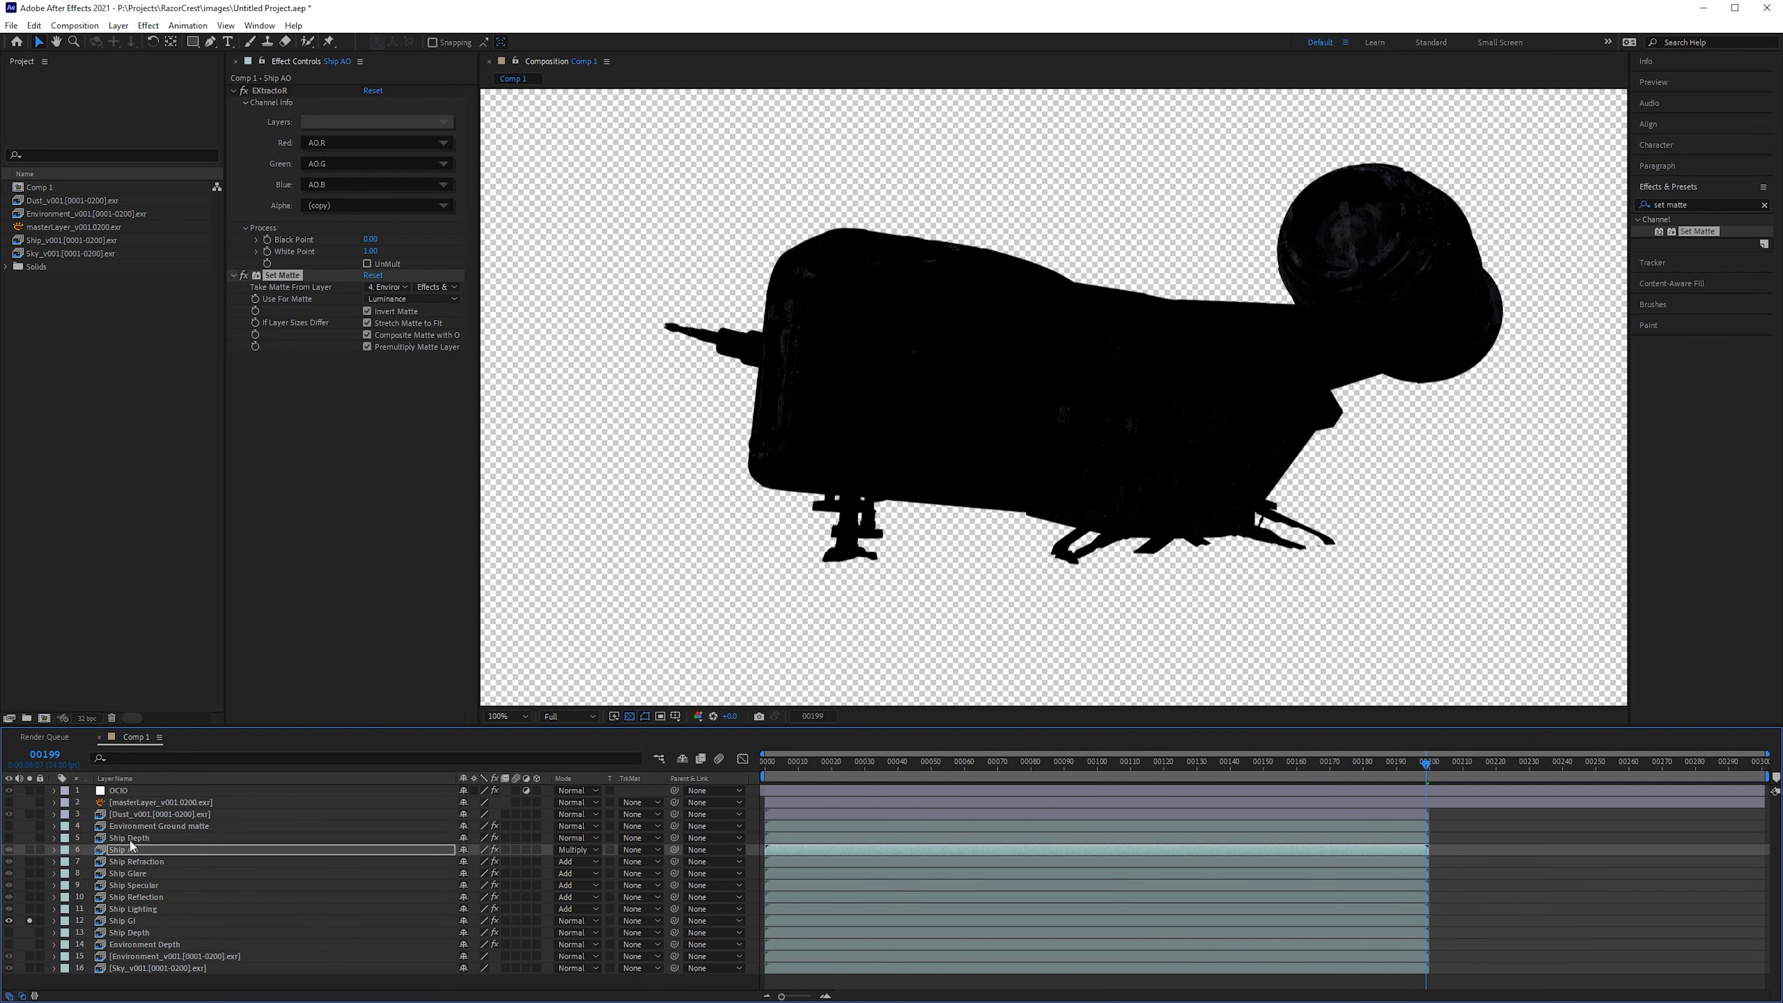
Step: Turn off the solo on Ship GI and inspect the landing feet against the ground rocks in the full composite
{"action": "left_click", "coordinate": [28, 921]}
{"action": "scroll", "coordinate": [1115, 547], "scroll_direction": "up", "scroll_amount": 5}
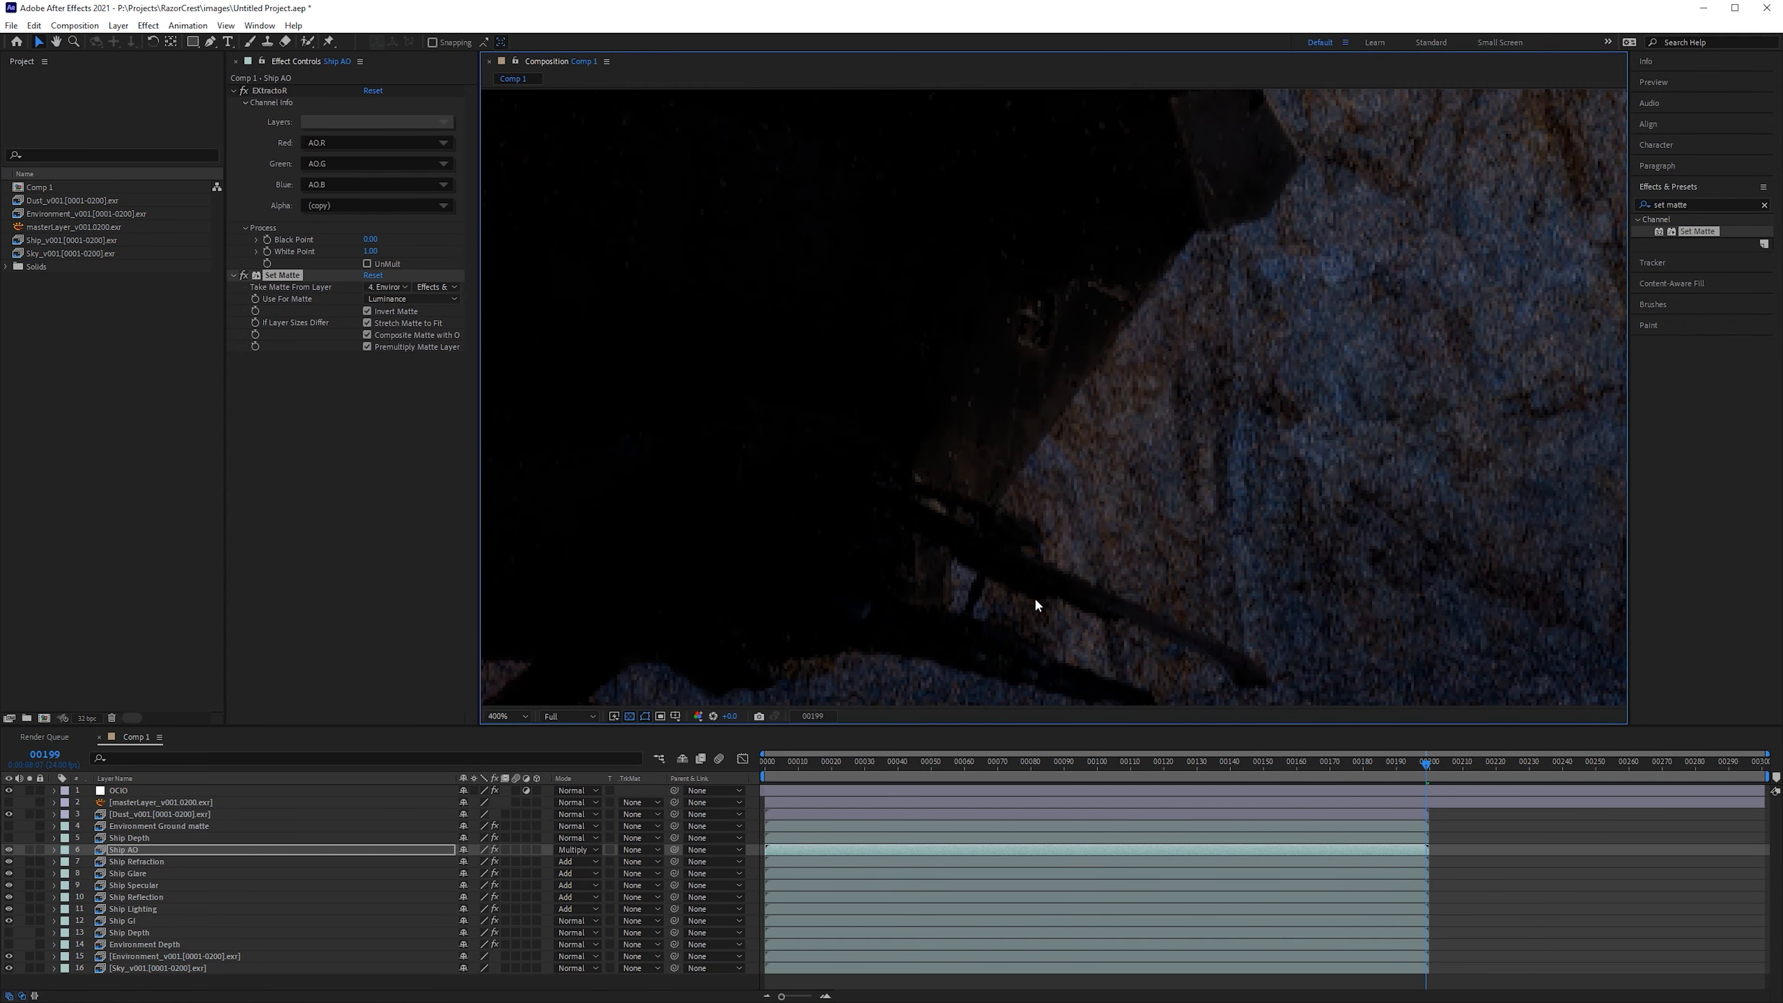
{"action": "scroll", "coordinate": [1035, 597], "scroll_direction": "down", "scroll_amount": 3}
{"action": "scroll", "coordinate": [957, 319], "scroll_direction": "down", "scroll_amount": 2}
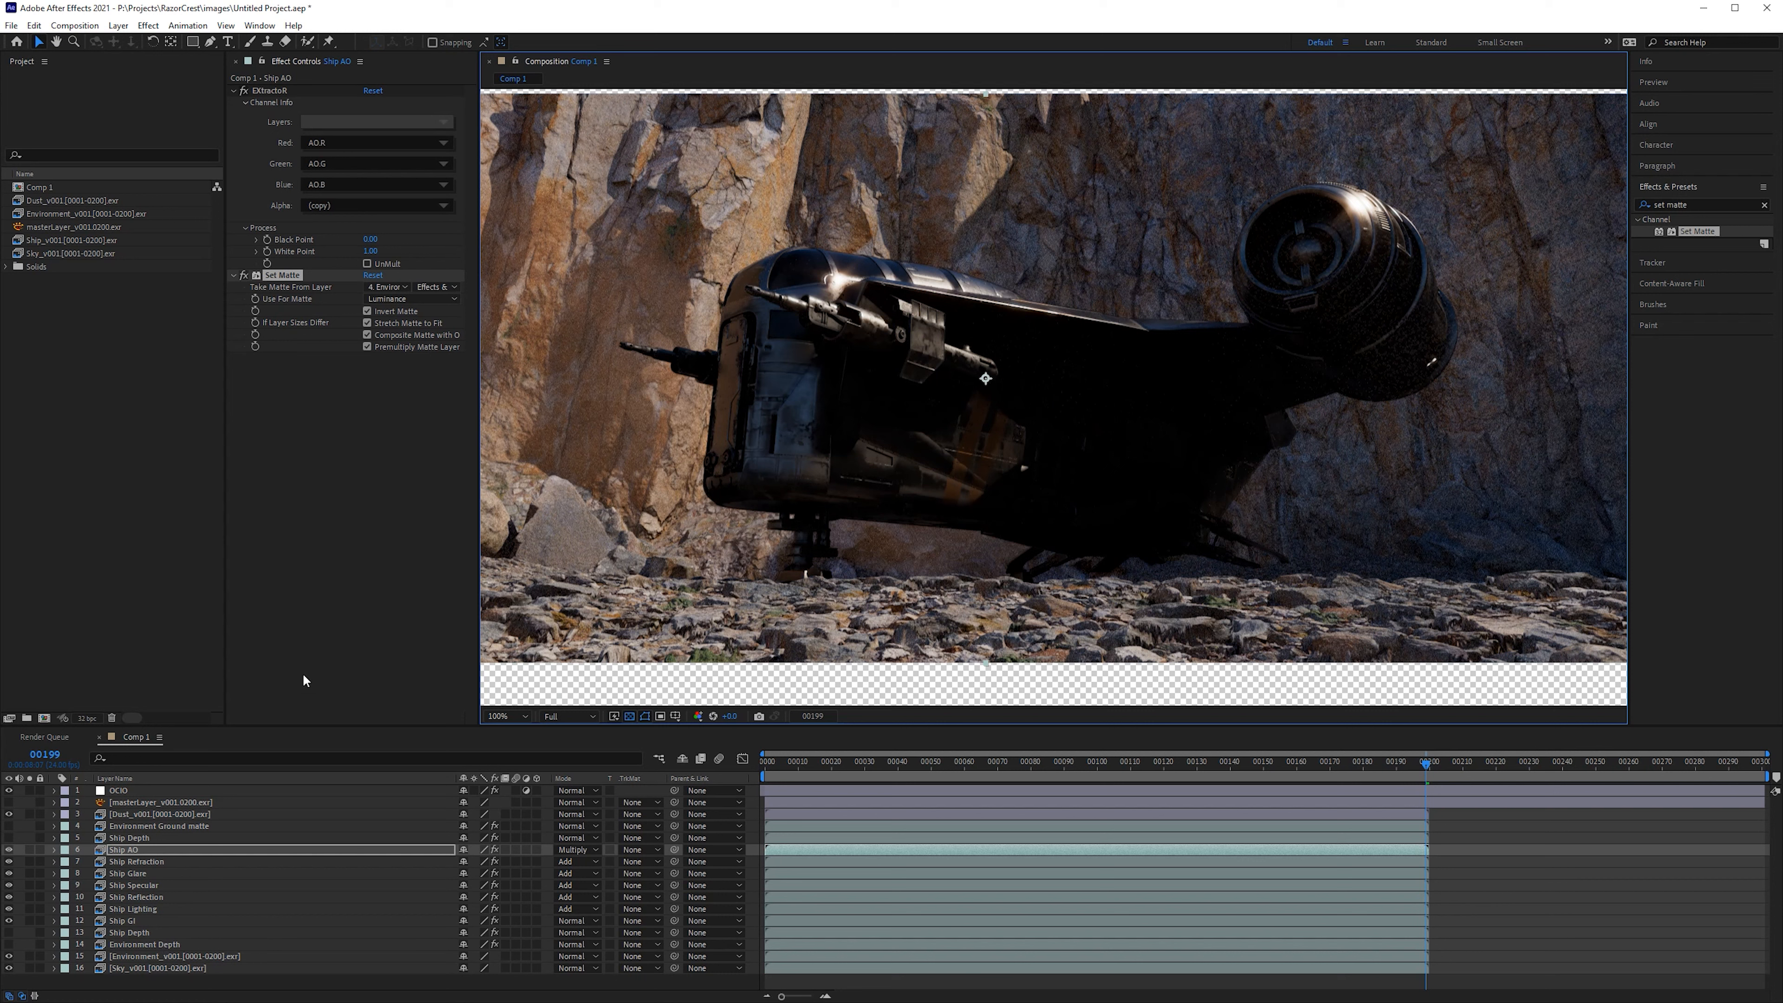
Step: Review the effects on Ship GI, Environment Ground matte and Ship Lighting to check the Set Matte setup
{"action": "left_click", "coordinate": [141, 922]}
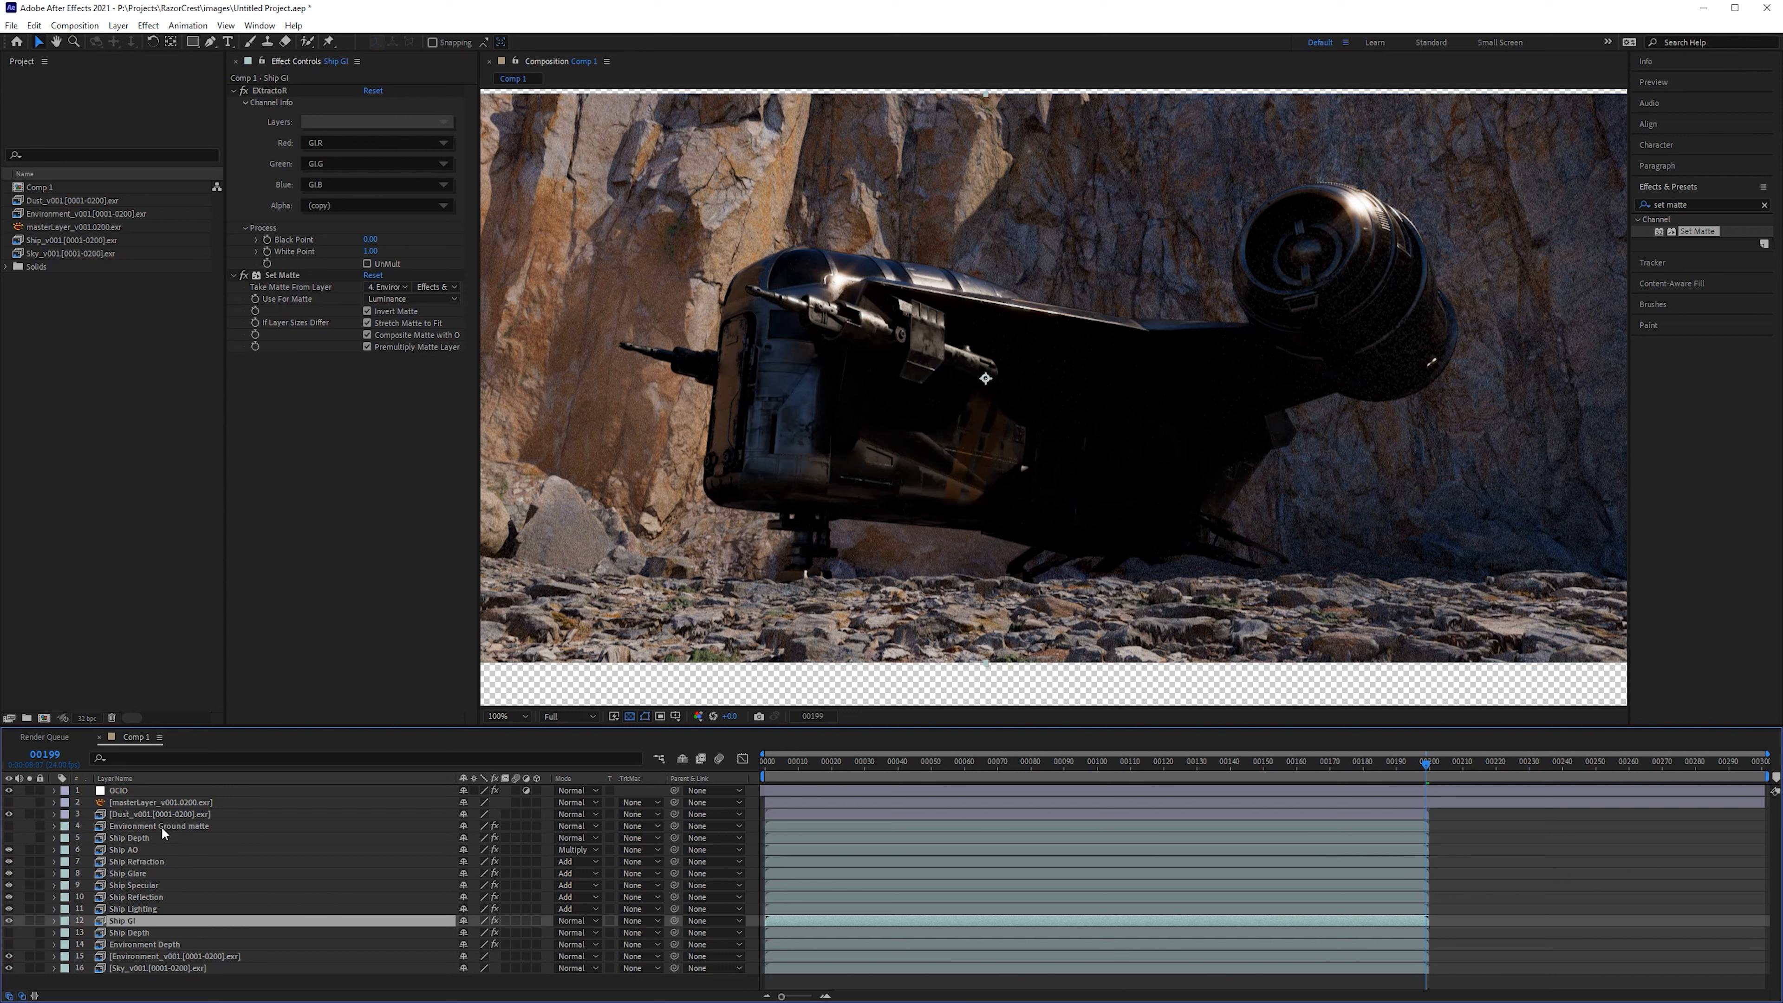
{"action": "left_click", "coordinate": [128, 827]}
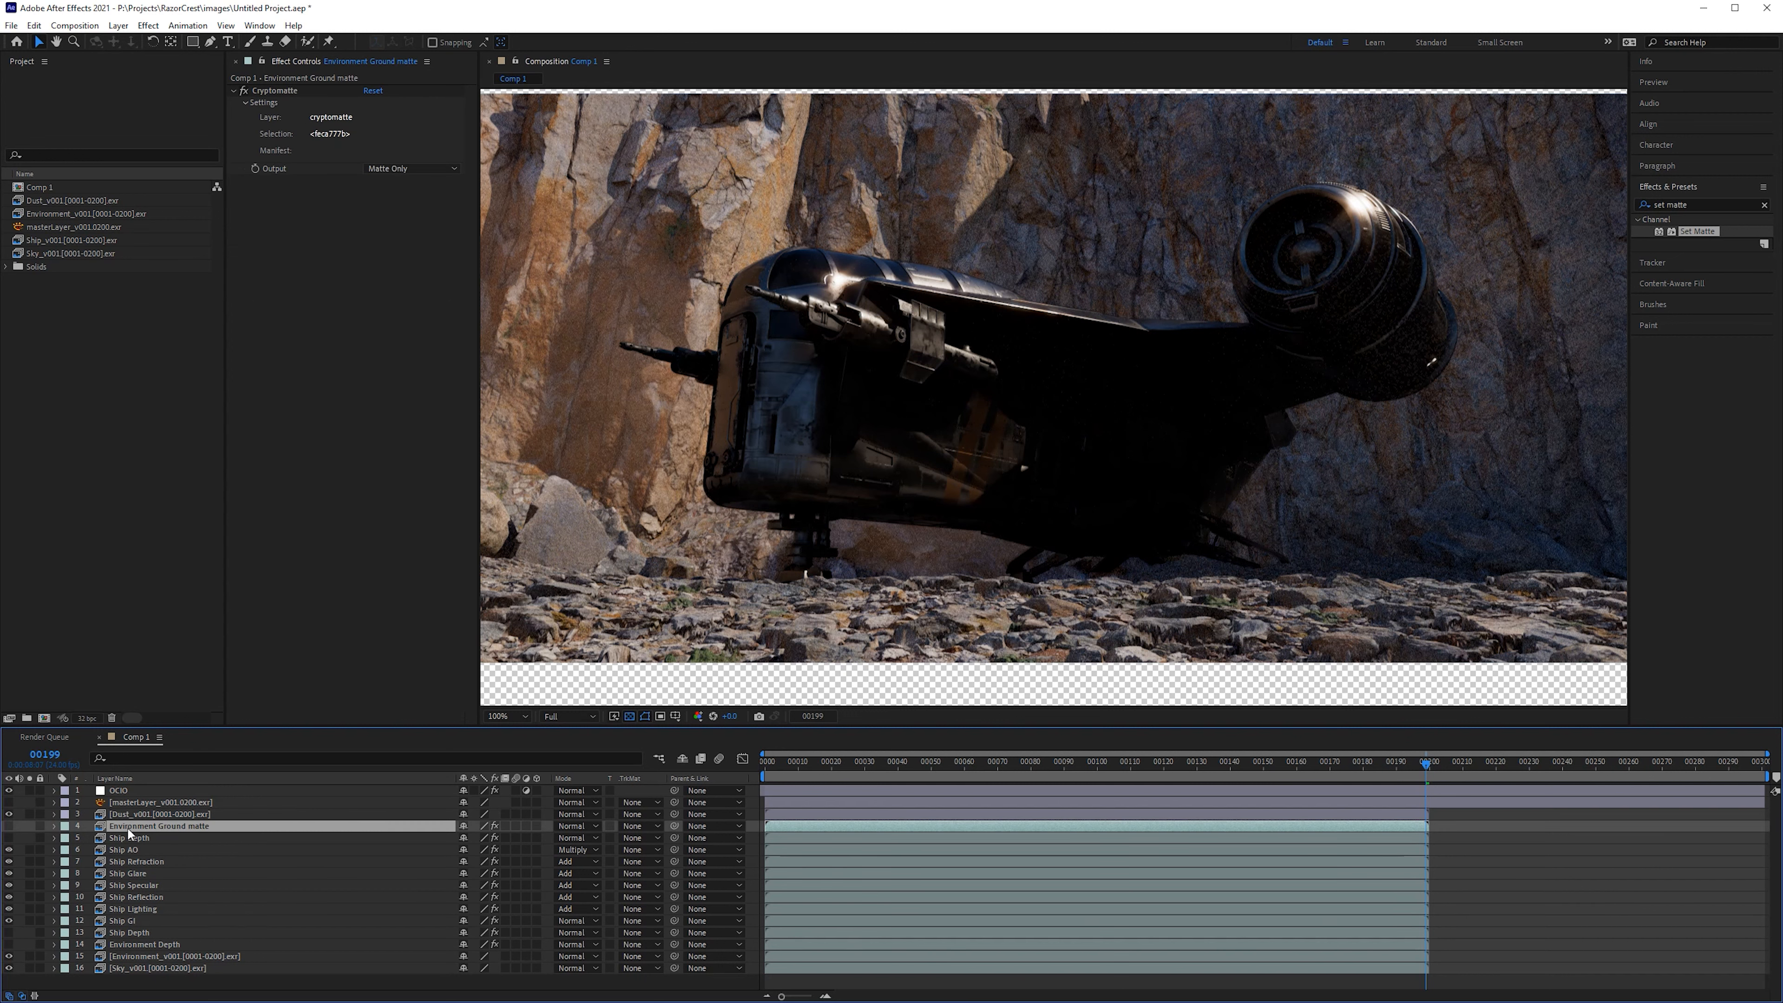
{"action": "left_click", "coordinate": [128, 918]}
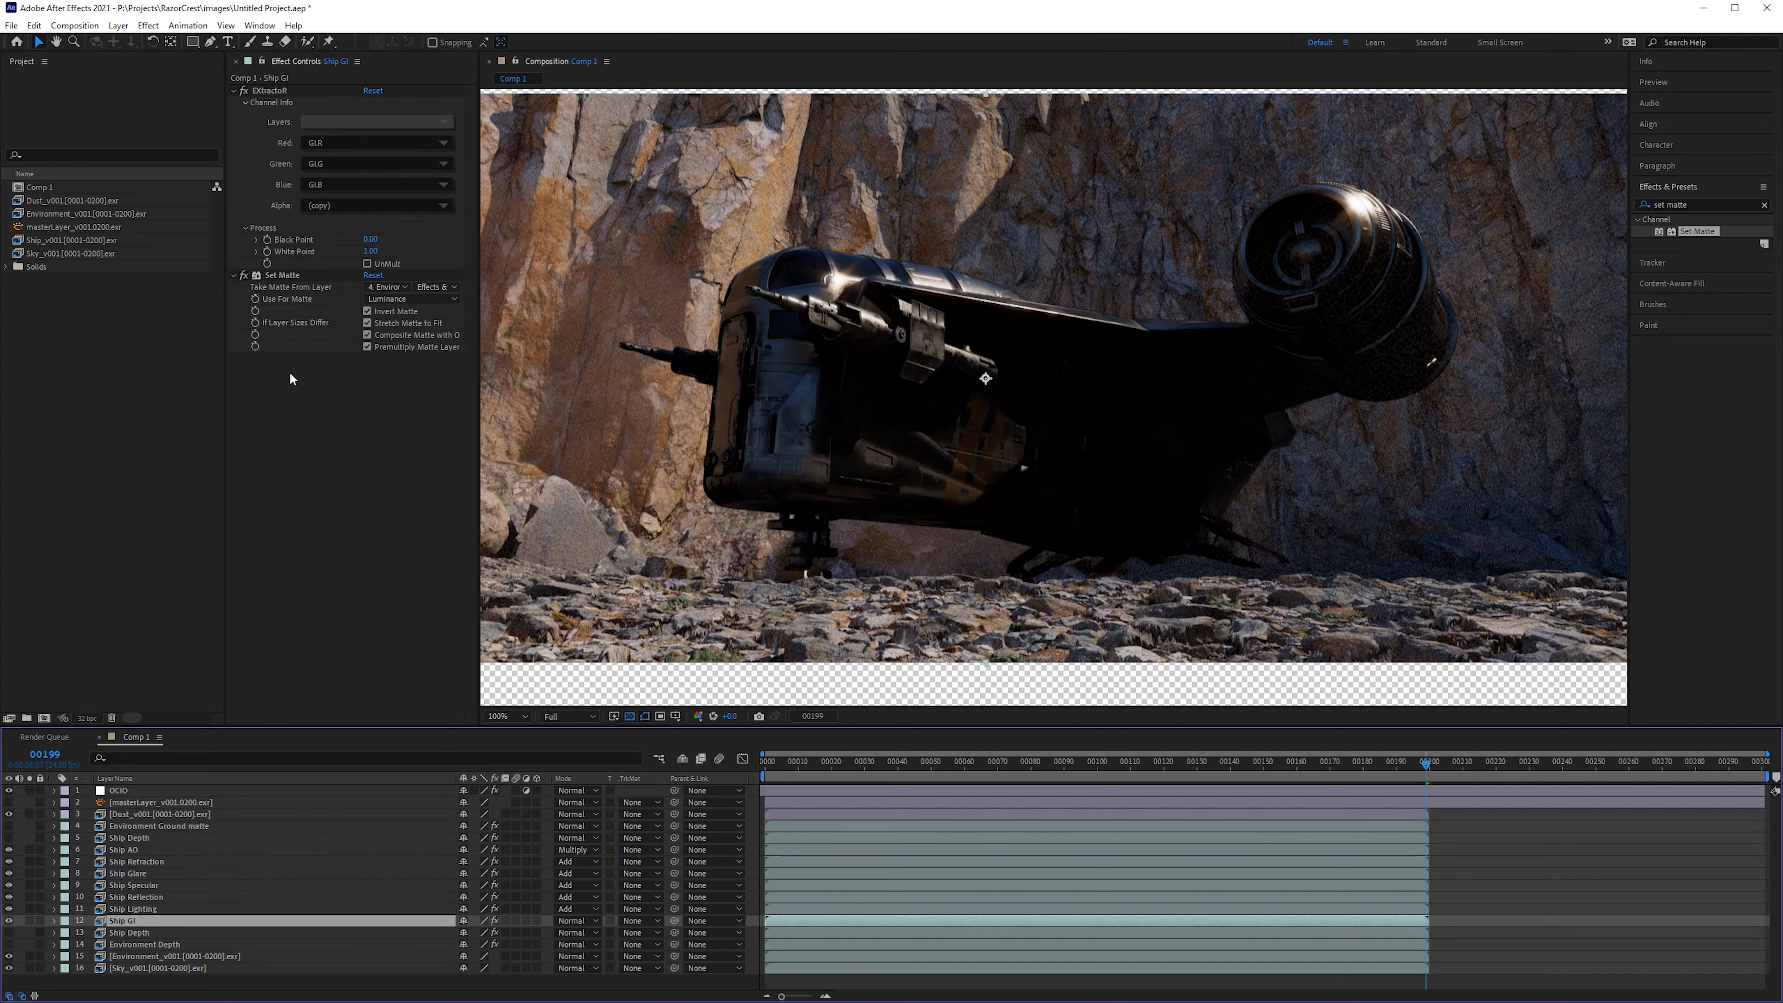
{"action": "left_click", "coordinate": [156, 910]}
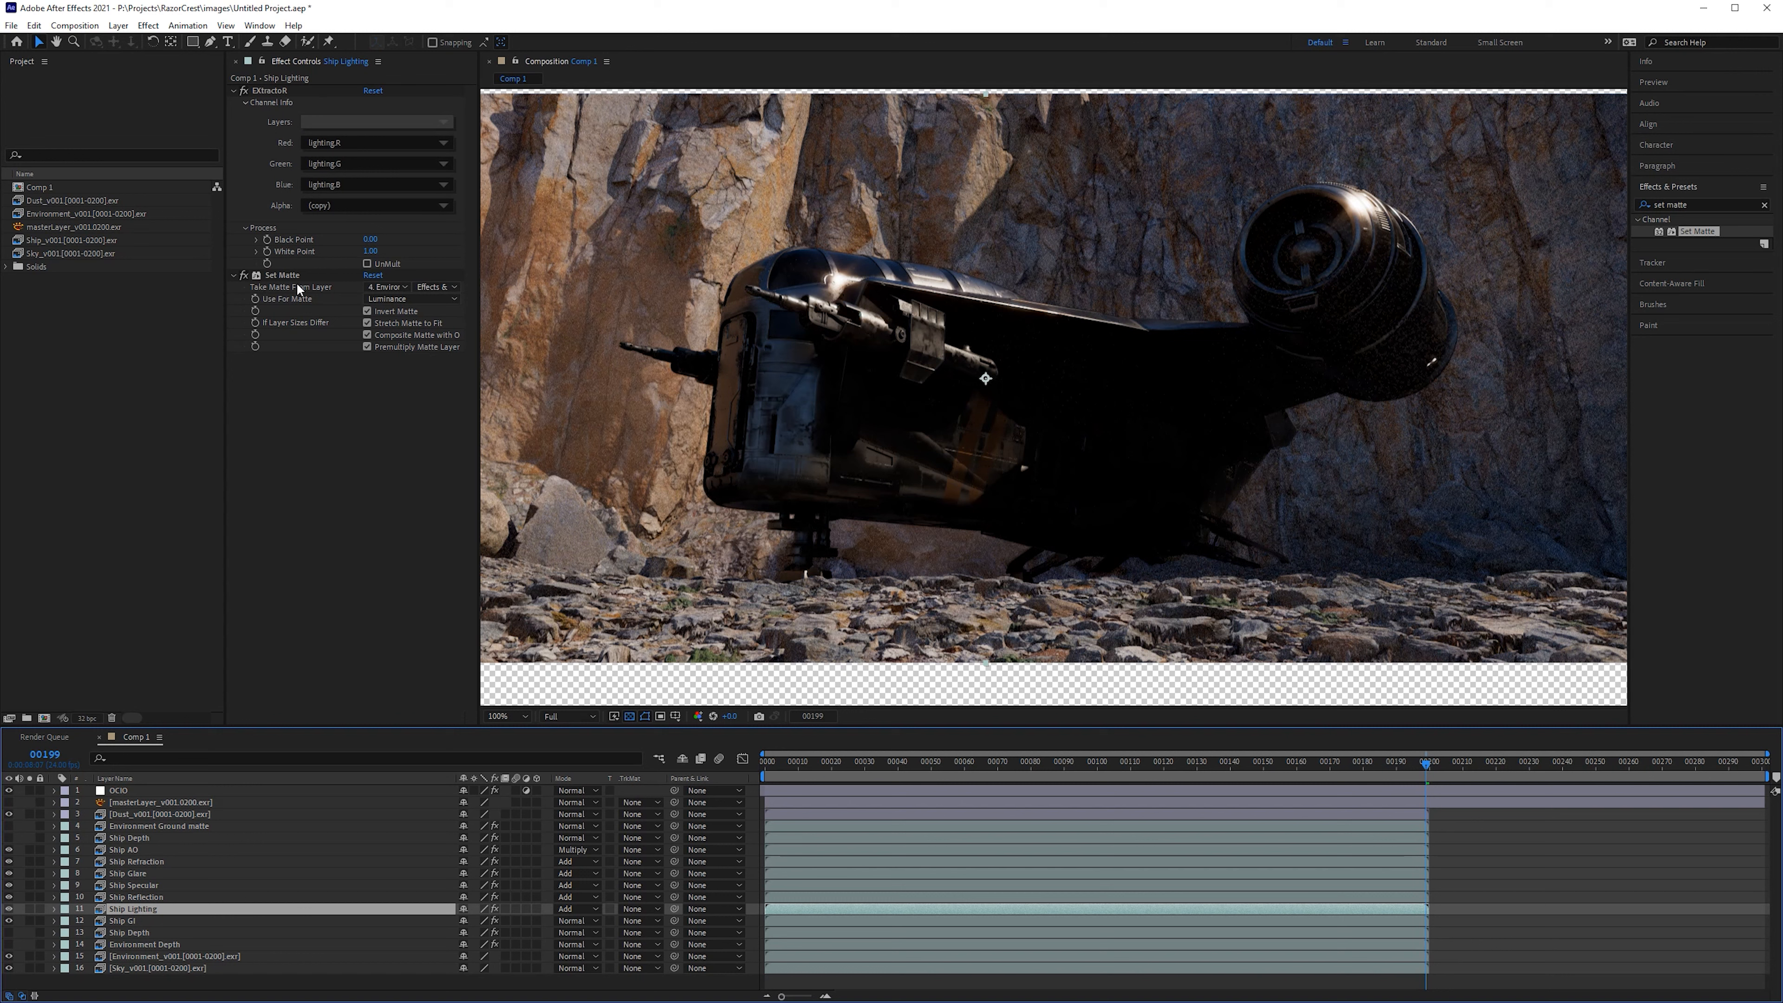
Step: Move the Set Matte effect above Curves on the Ship Reflection layer
{"action": "left_click", "coordinate": [138, 897]}
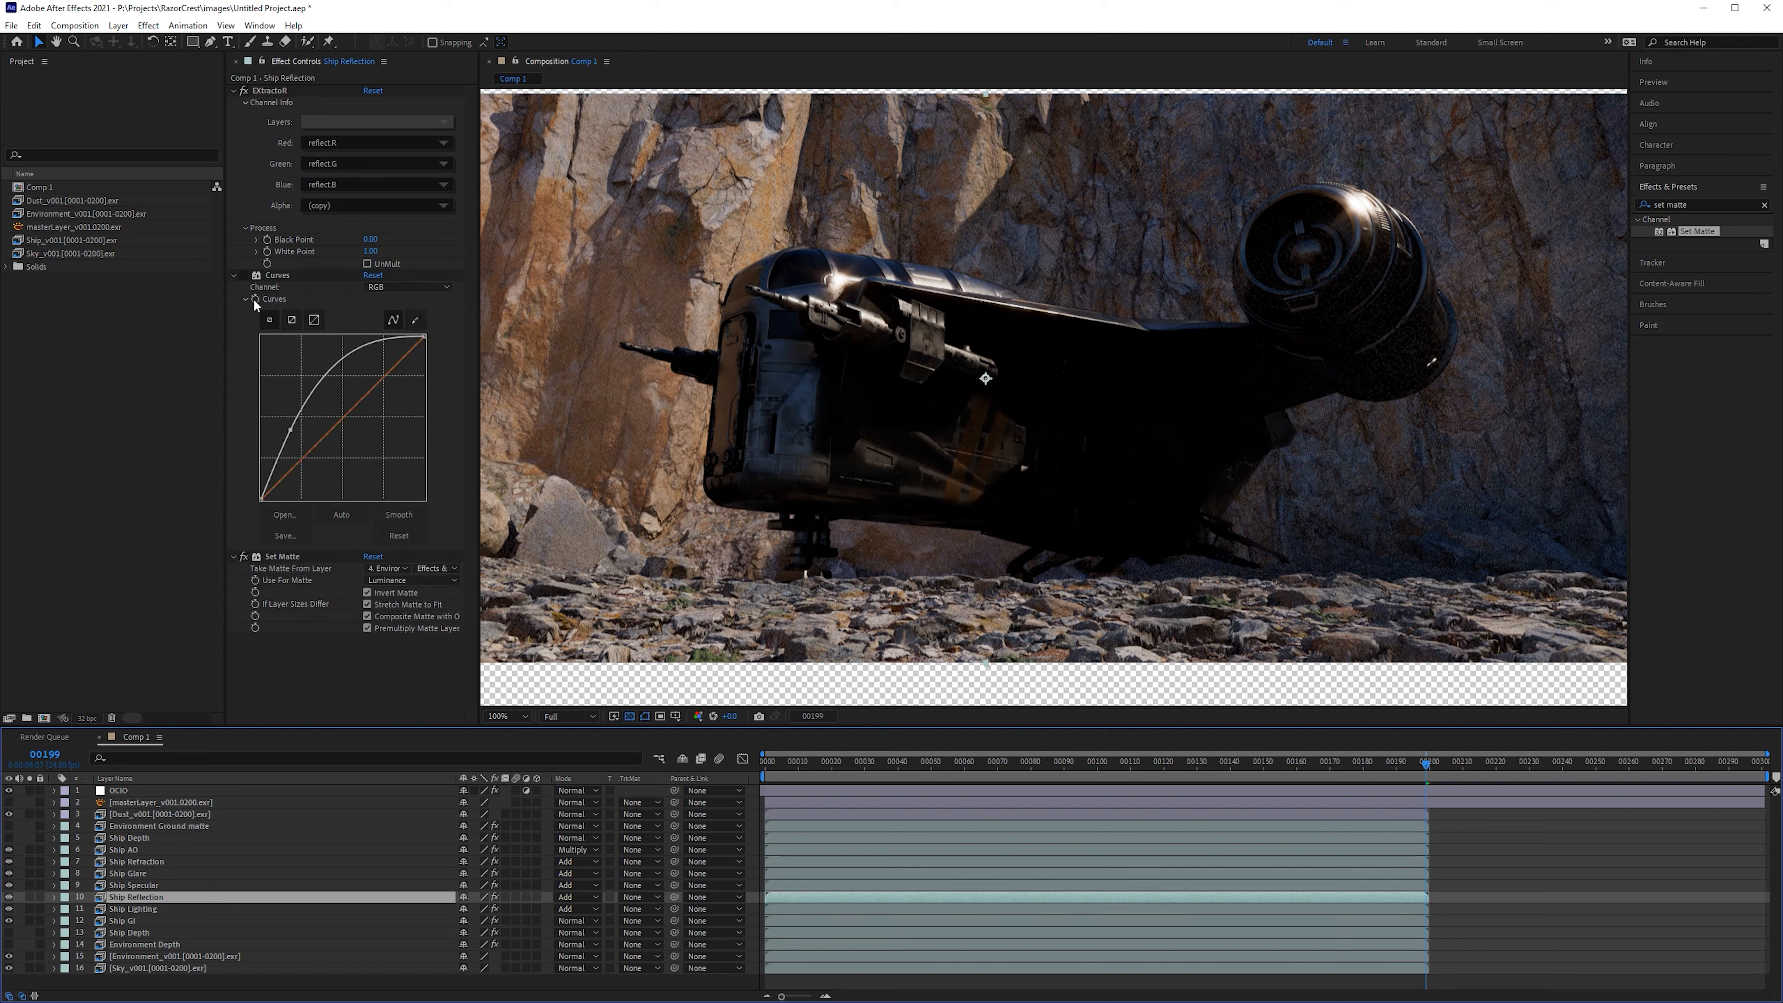
{"action": "left_click", "coordinate": [244, 273]}
{"action": "left_click", "coordinate": [242, 274]}
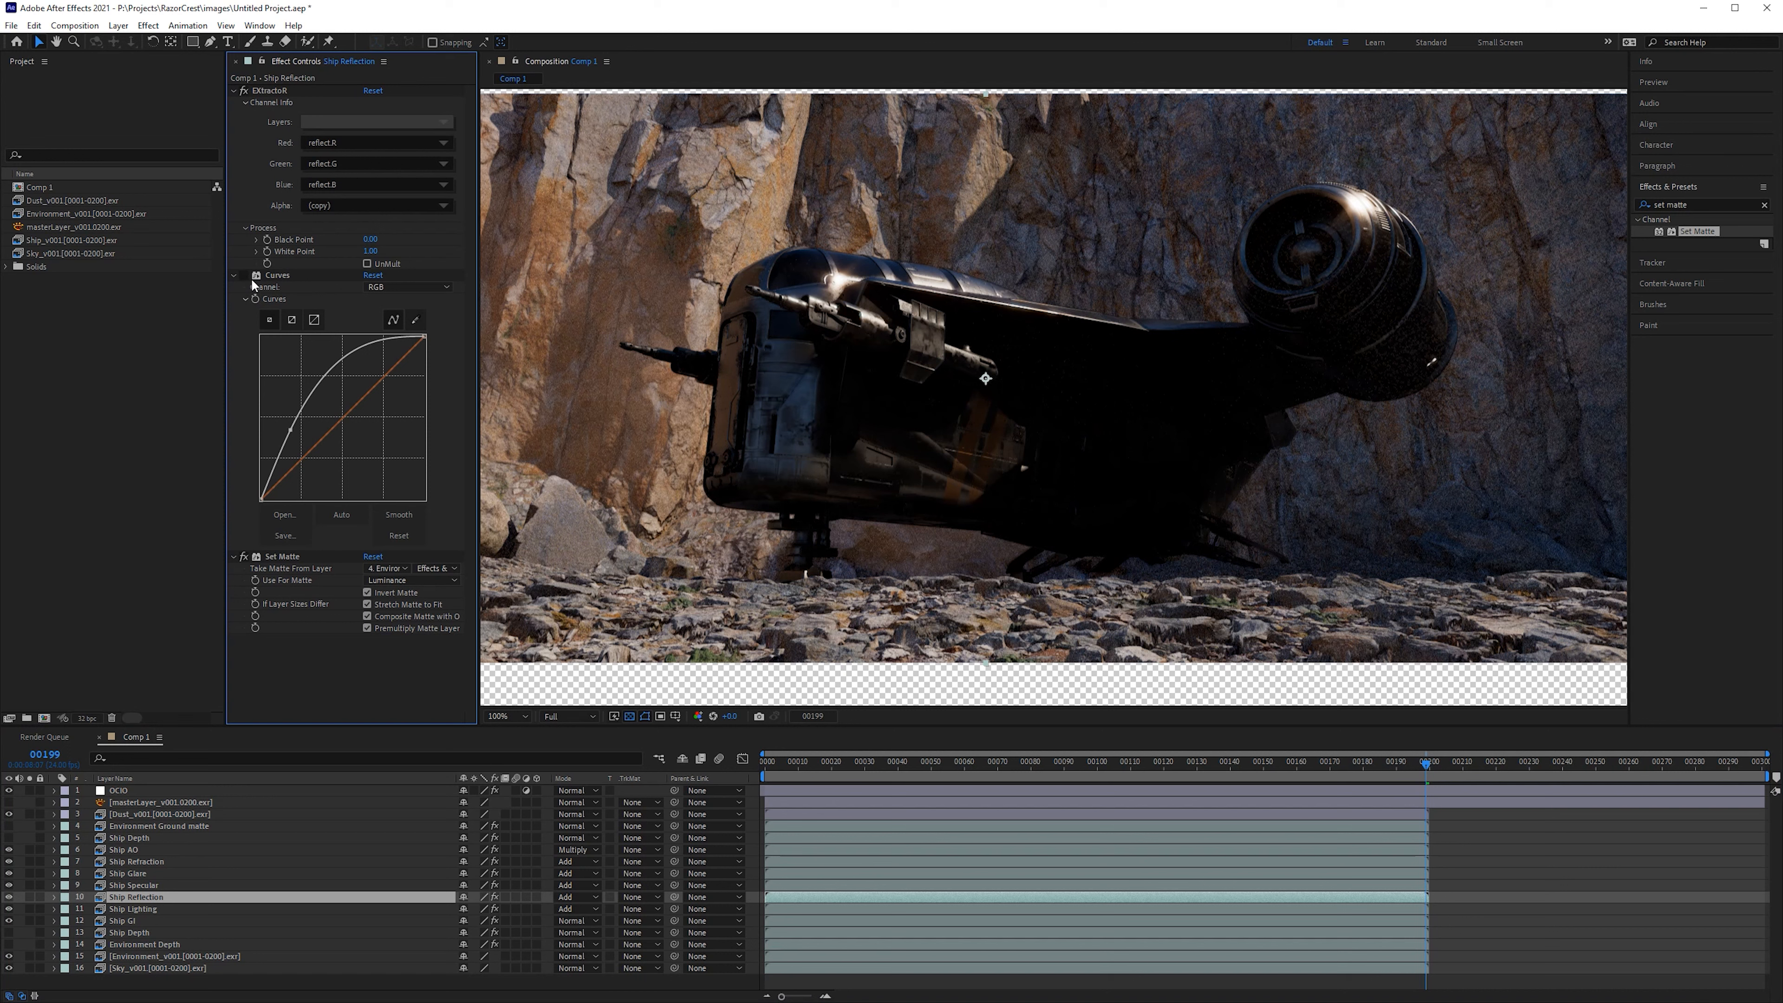
{"action": "right_click", "coordinate": [111, 899]}
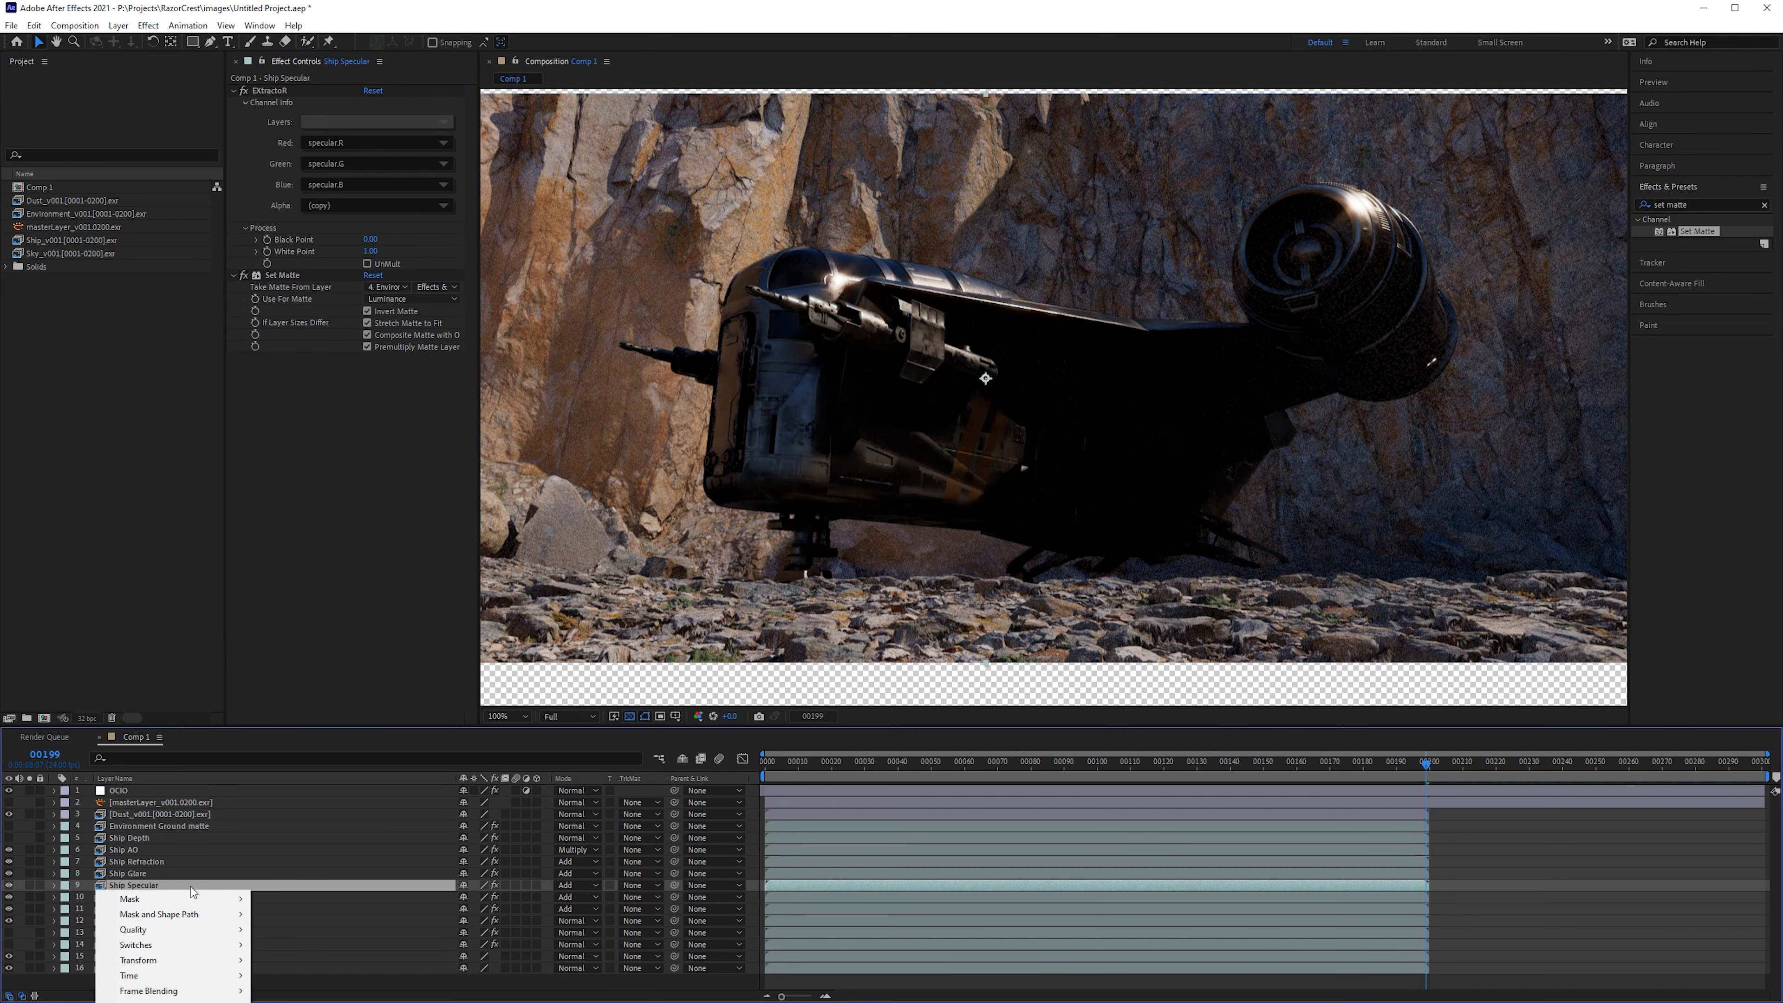
{"action": "left_click", "coordinate": [283, 889]}
{"action": "left_click_drag", "start_coordinate": [281, 556], "coordinate": [350, 270]}
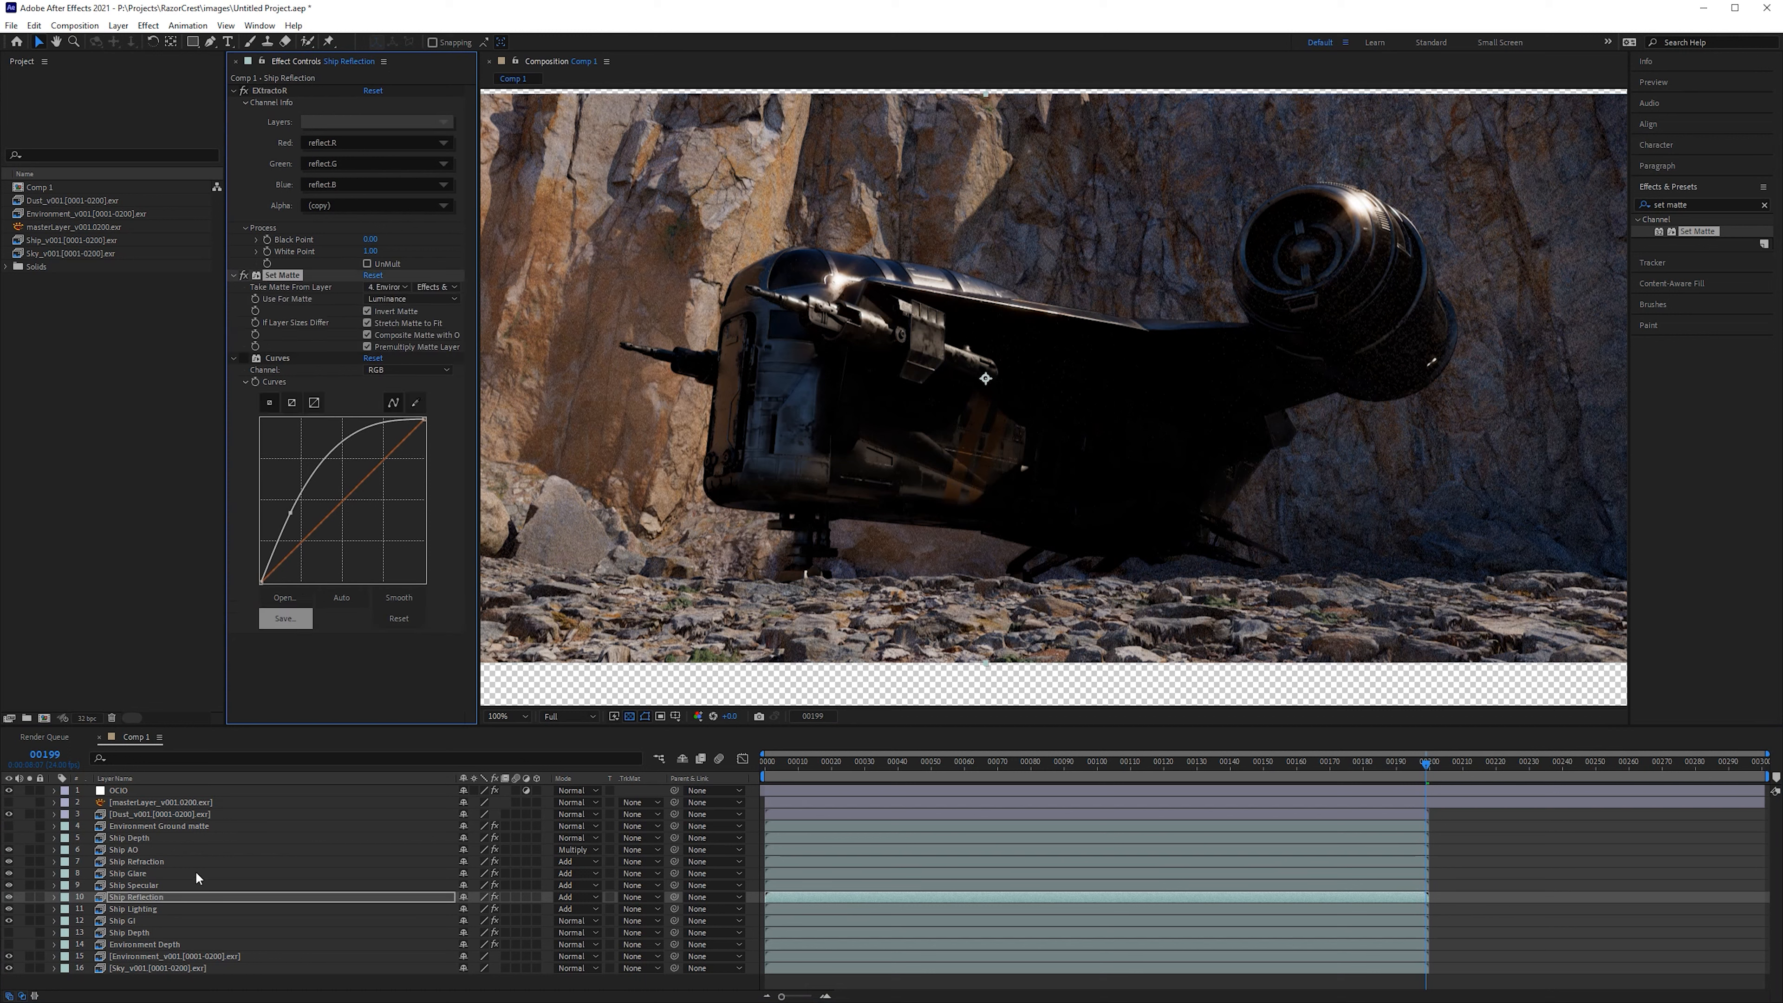
Step: Move Set Matte above Curves on the Ship Glare layer and check the effect order on Ship Specular and Ship Refraction
{"action": "left_click", "coordinate": [188, 882]}
{"action": "left_click", "coordinate": [163, 872]}
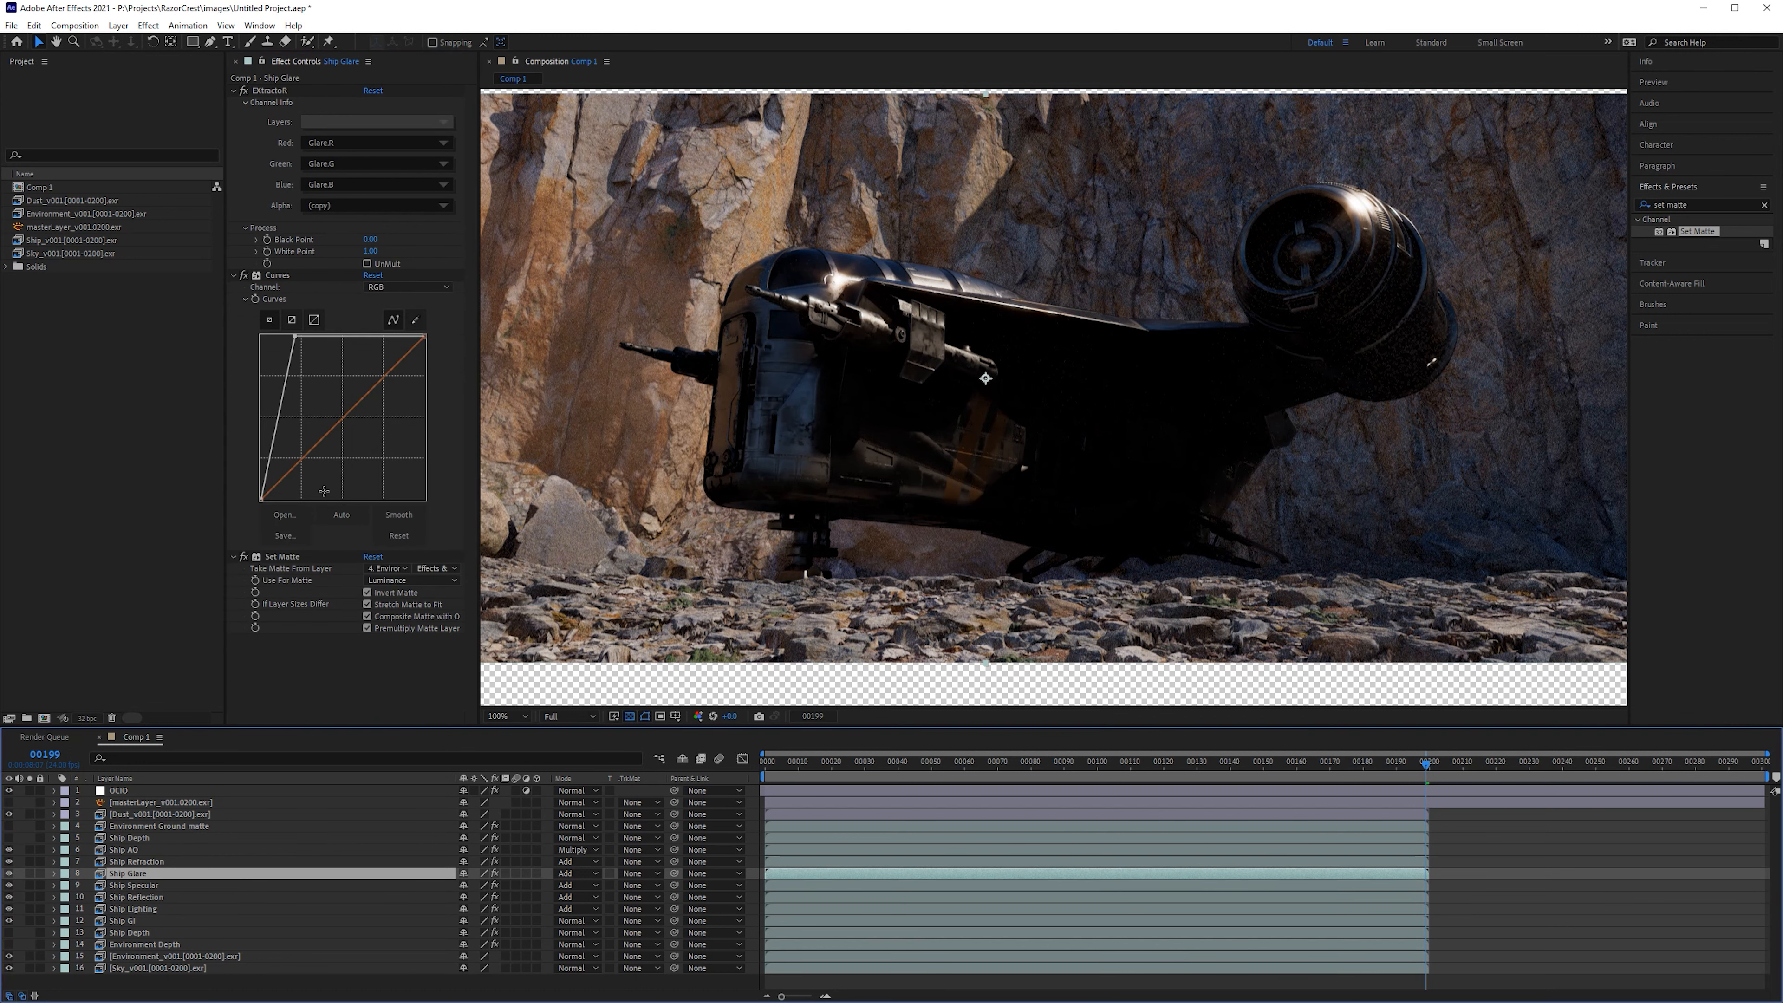
{"action": "left_click_drag", "start_coordinate": [272, 559], "coordinate": [290, 281]}
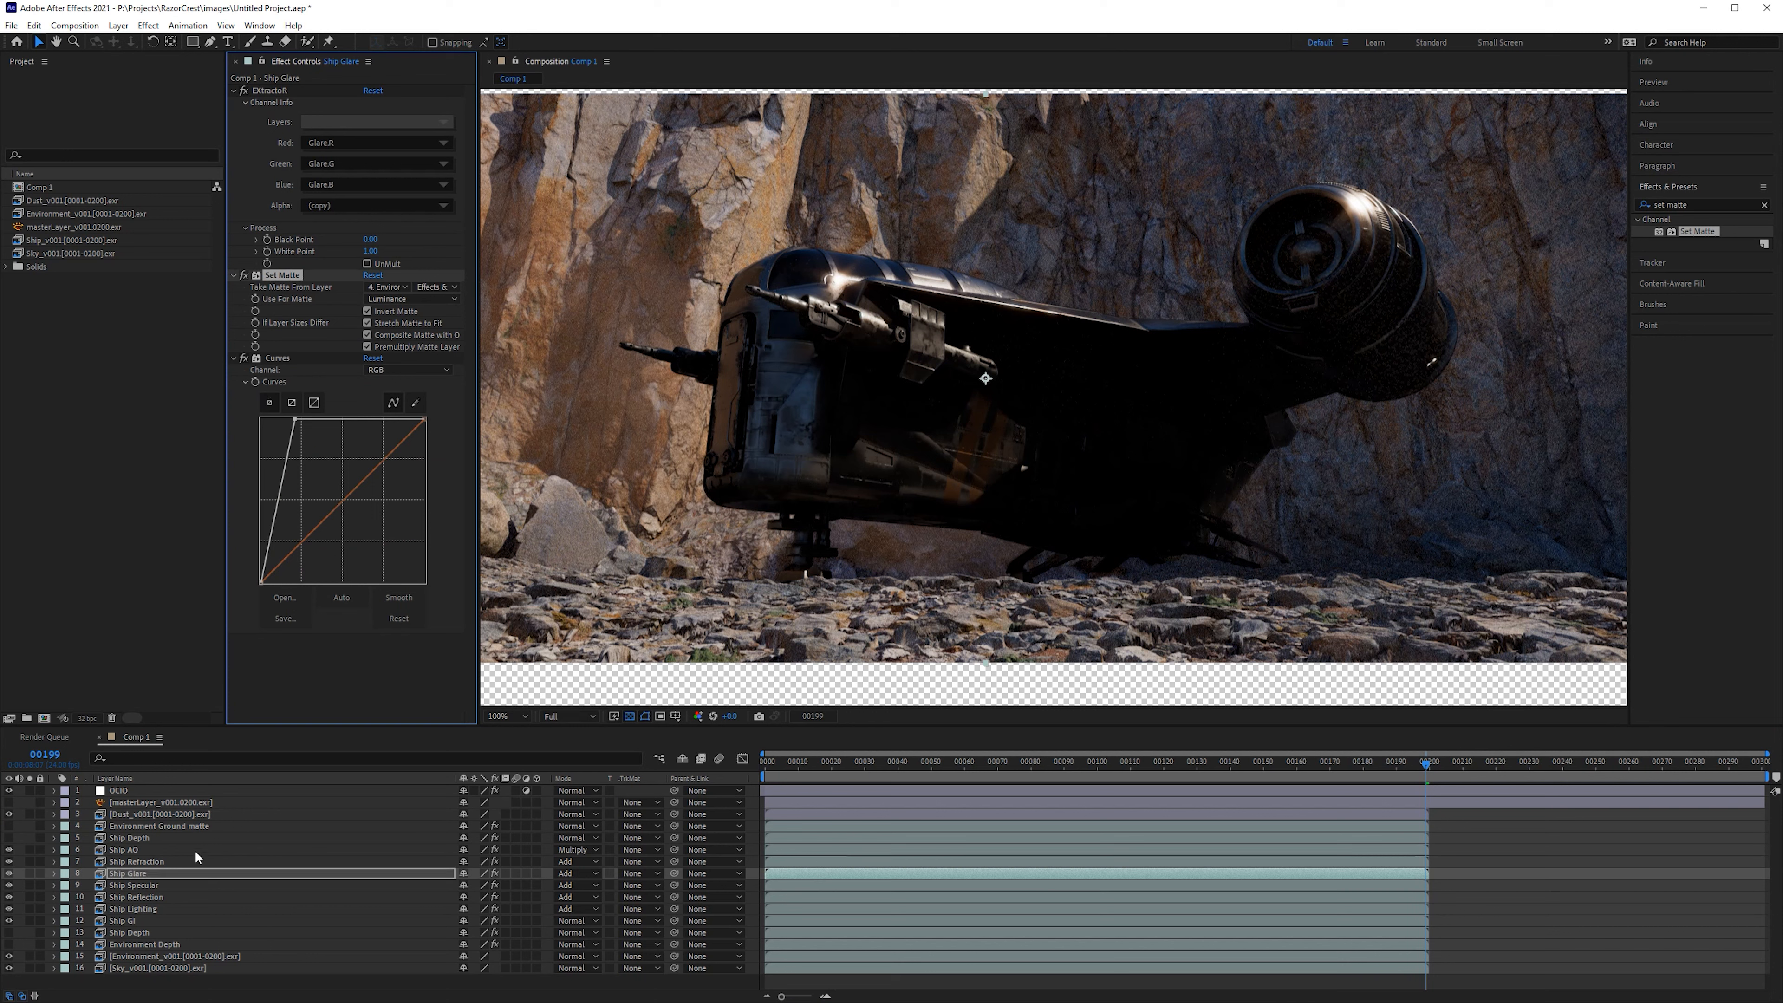
{"action": "left_click", "coordinate": [170, 864]}
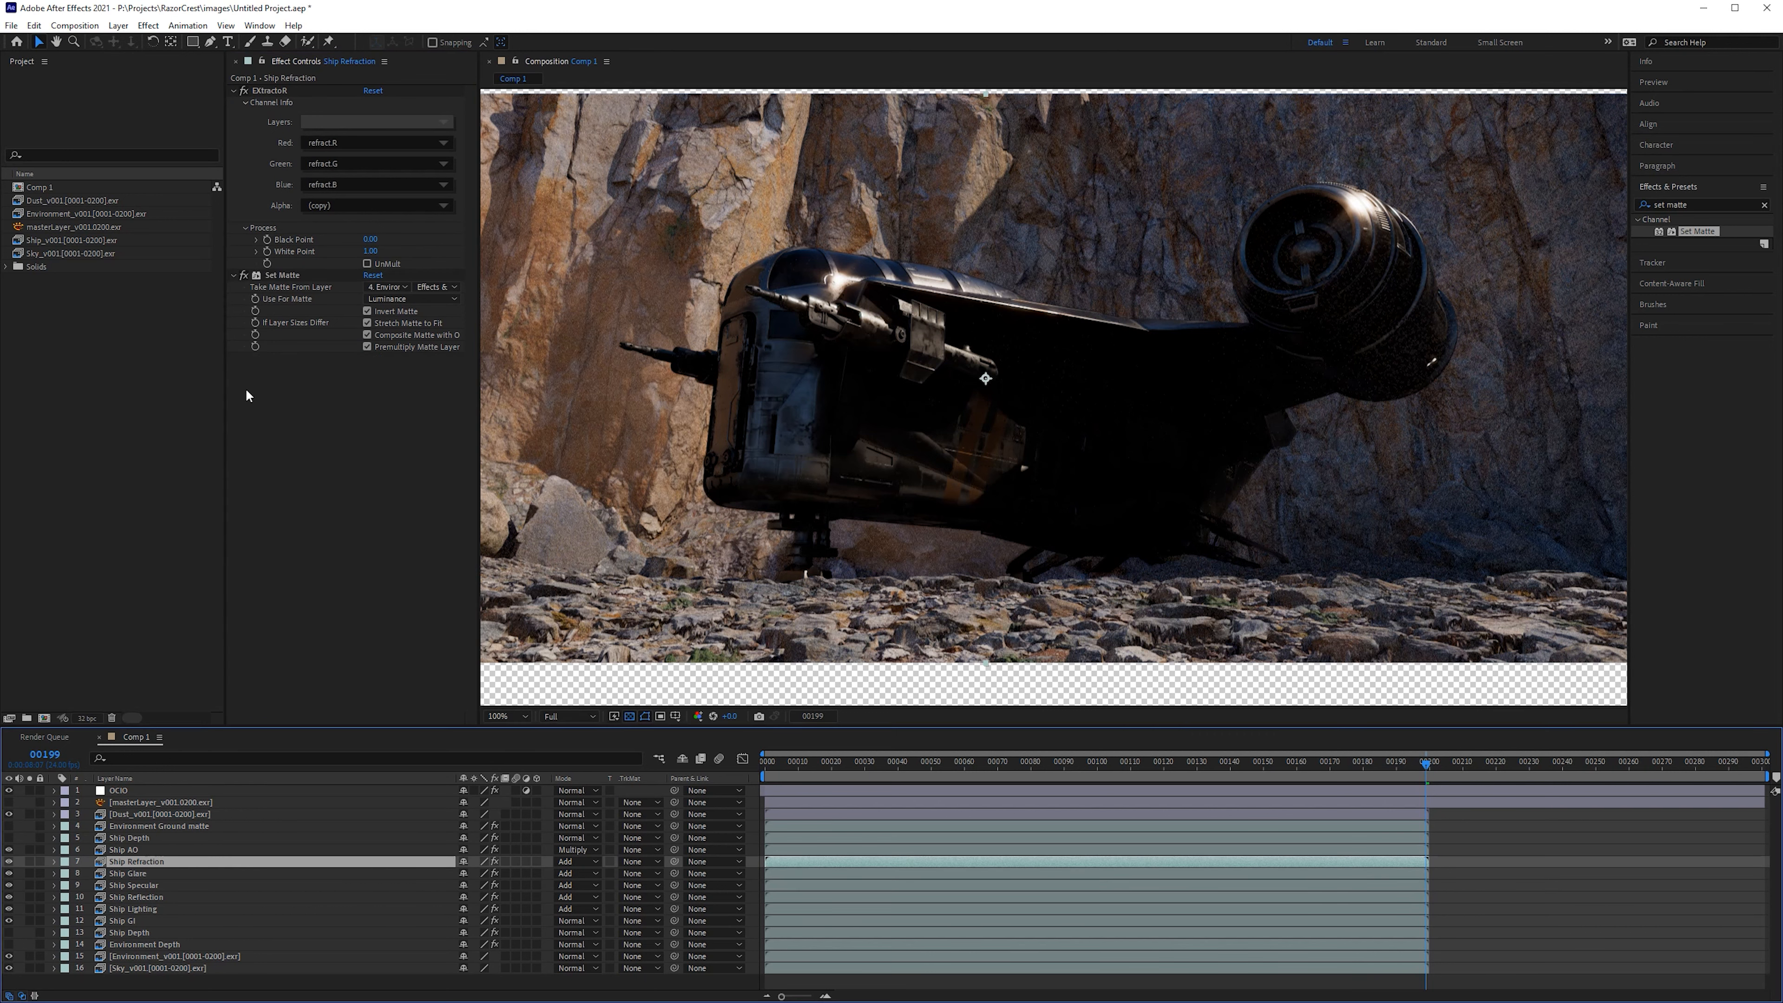
Step: Try moving Set Matte above EXtractoR on the Ship AO layer, and undo the reorder
{"action": "left_click", "coordinate": [150, 850]}
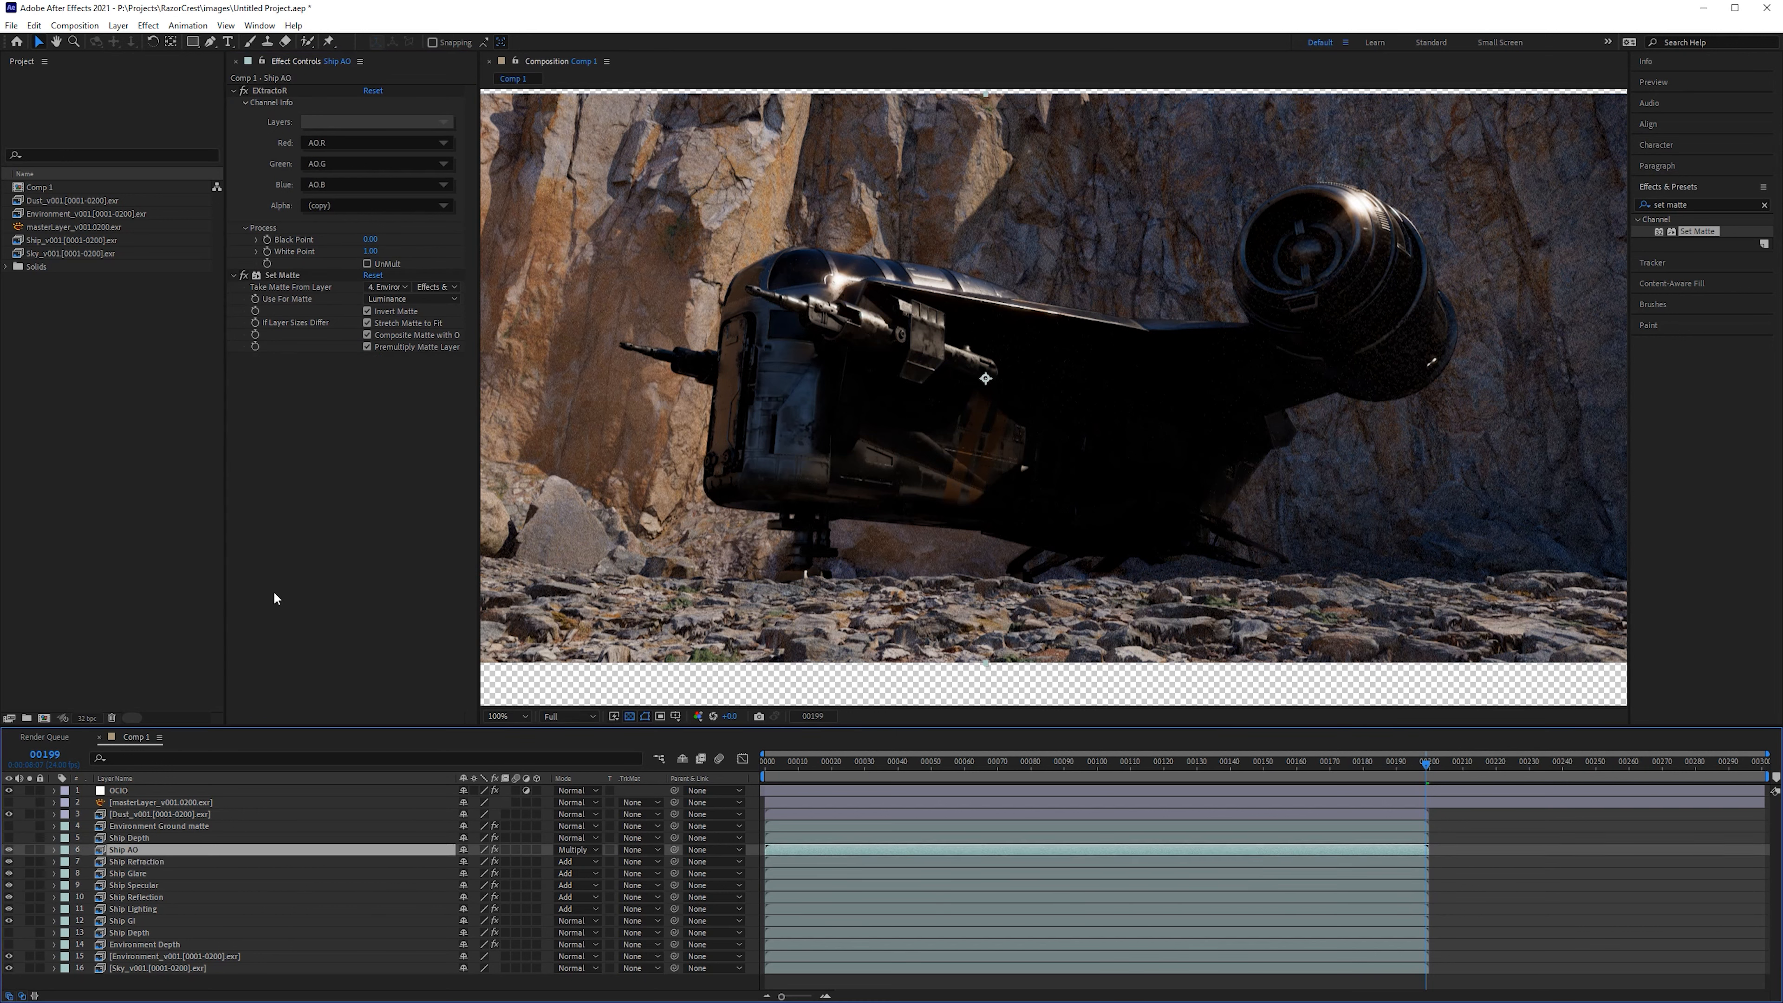
{"action": "left_click_drag", "start_coordinate": [282, 275], "coordinate": [298, 90]}
{"action": "key", "text": "ctrl+z"}
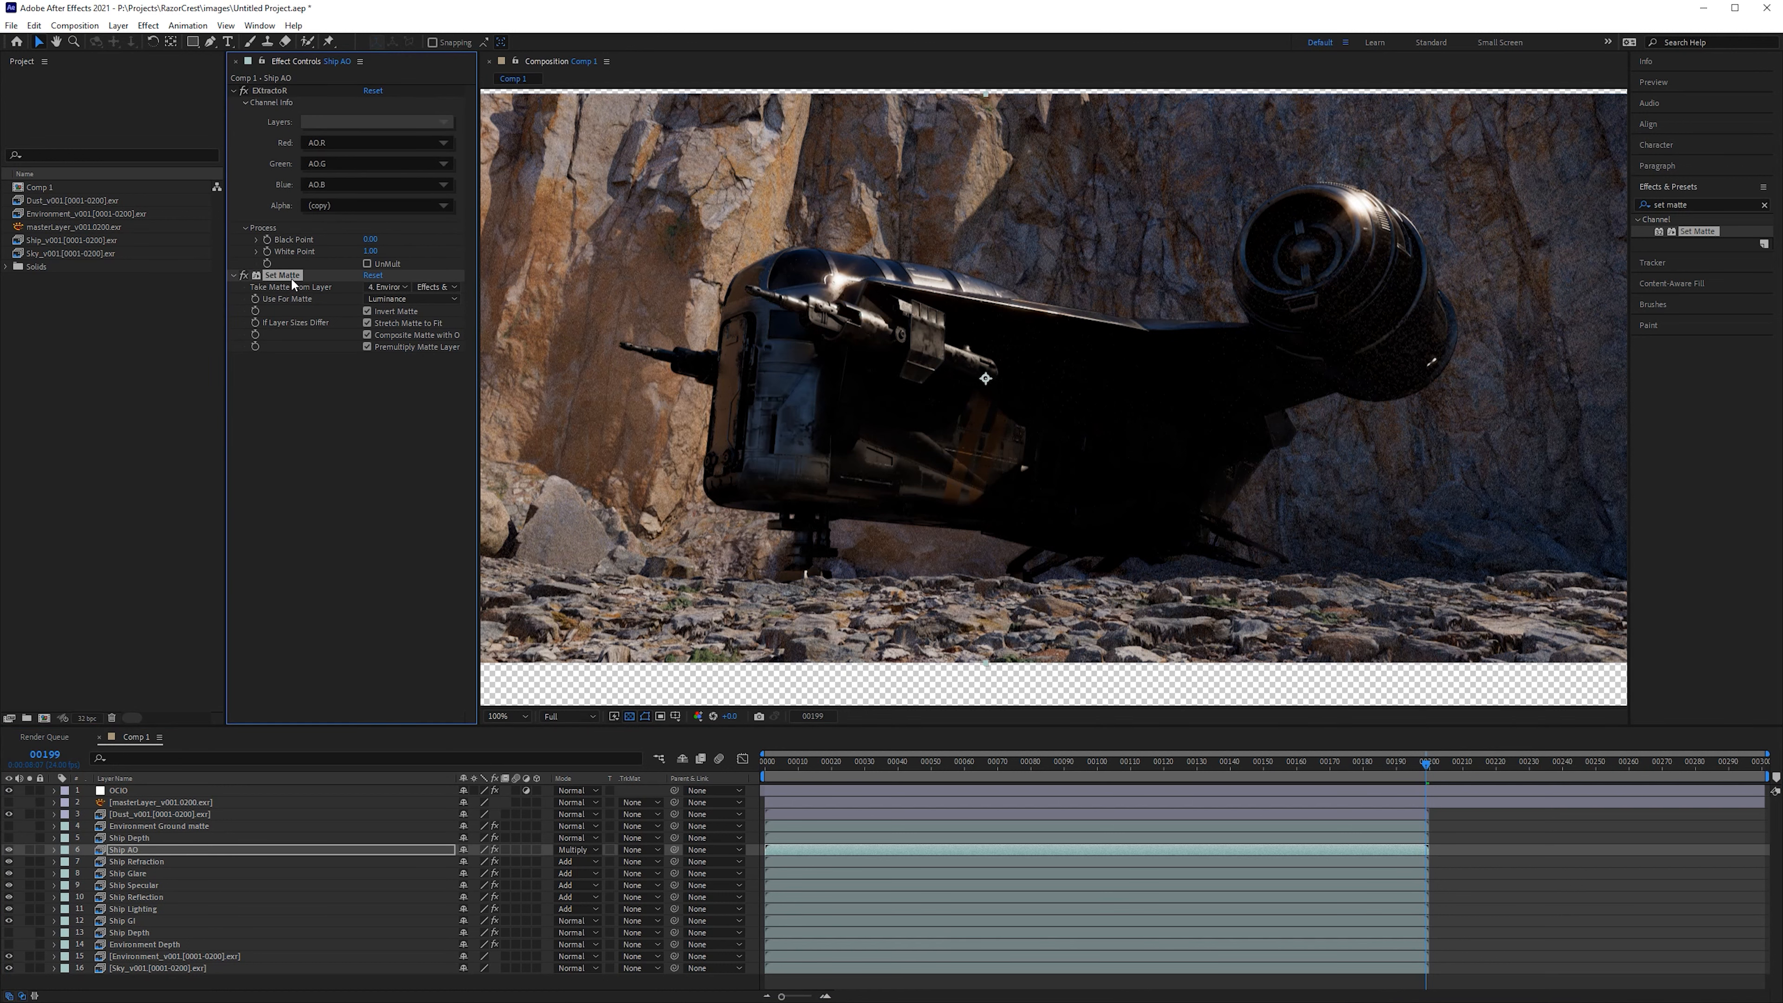
Step: Delete the Set Matte effect from the Ship AO, Ship Refraction and Ship Glare layers
{"action": "key", "text": "Delete"}
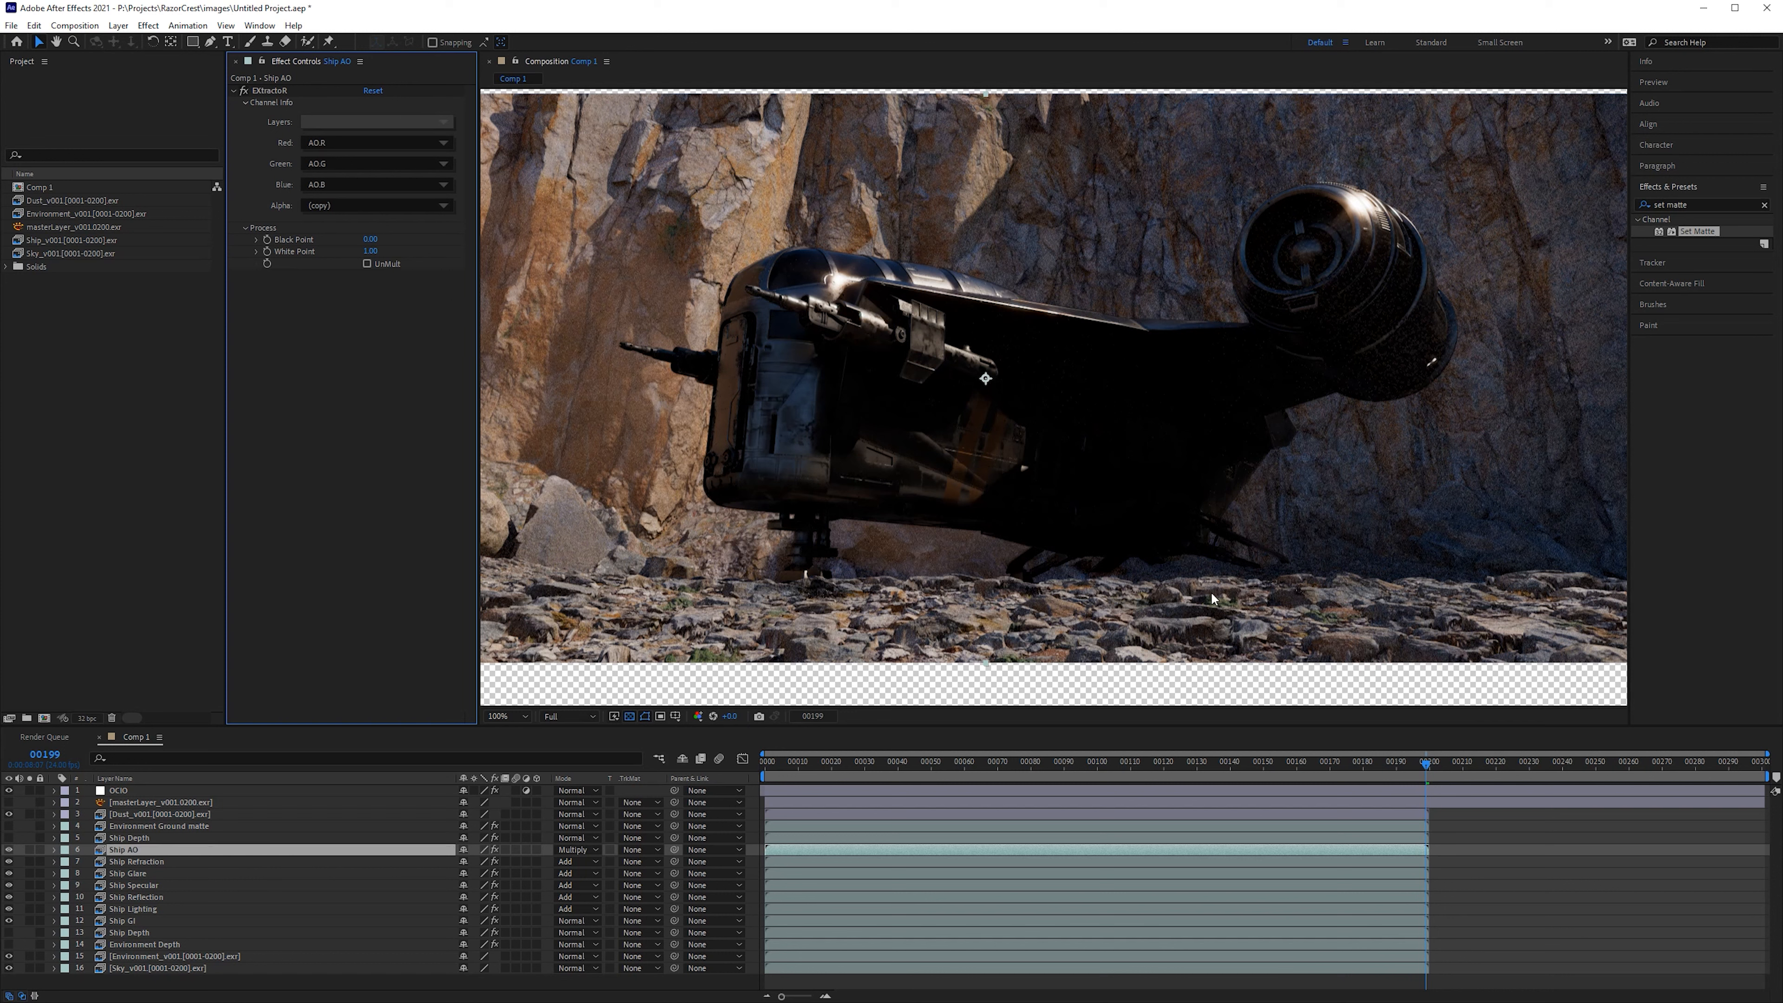
{"action": "left_click", "coordinate": [147, 860]}
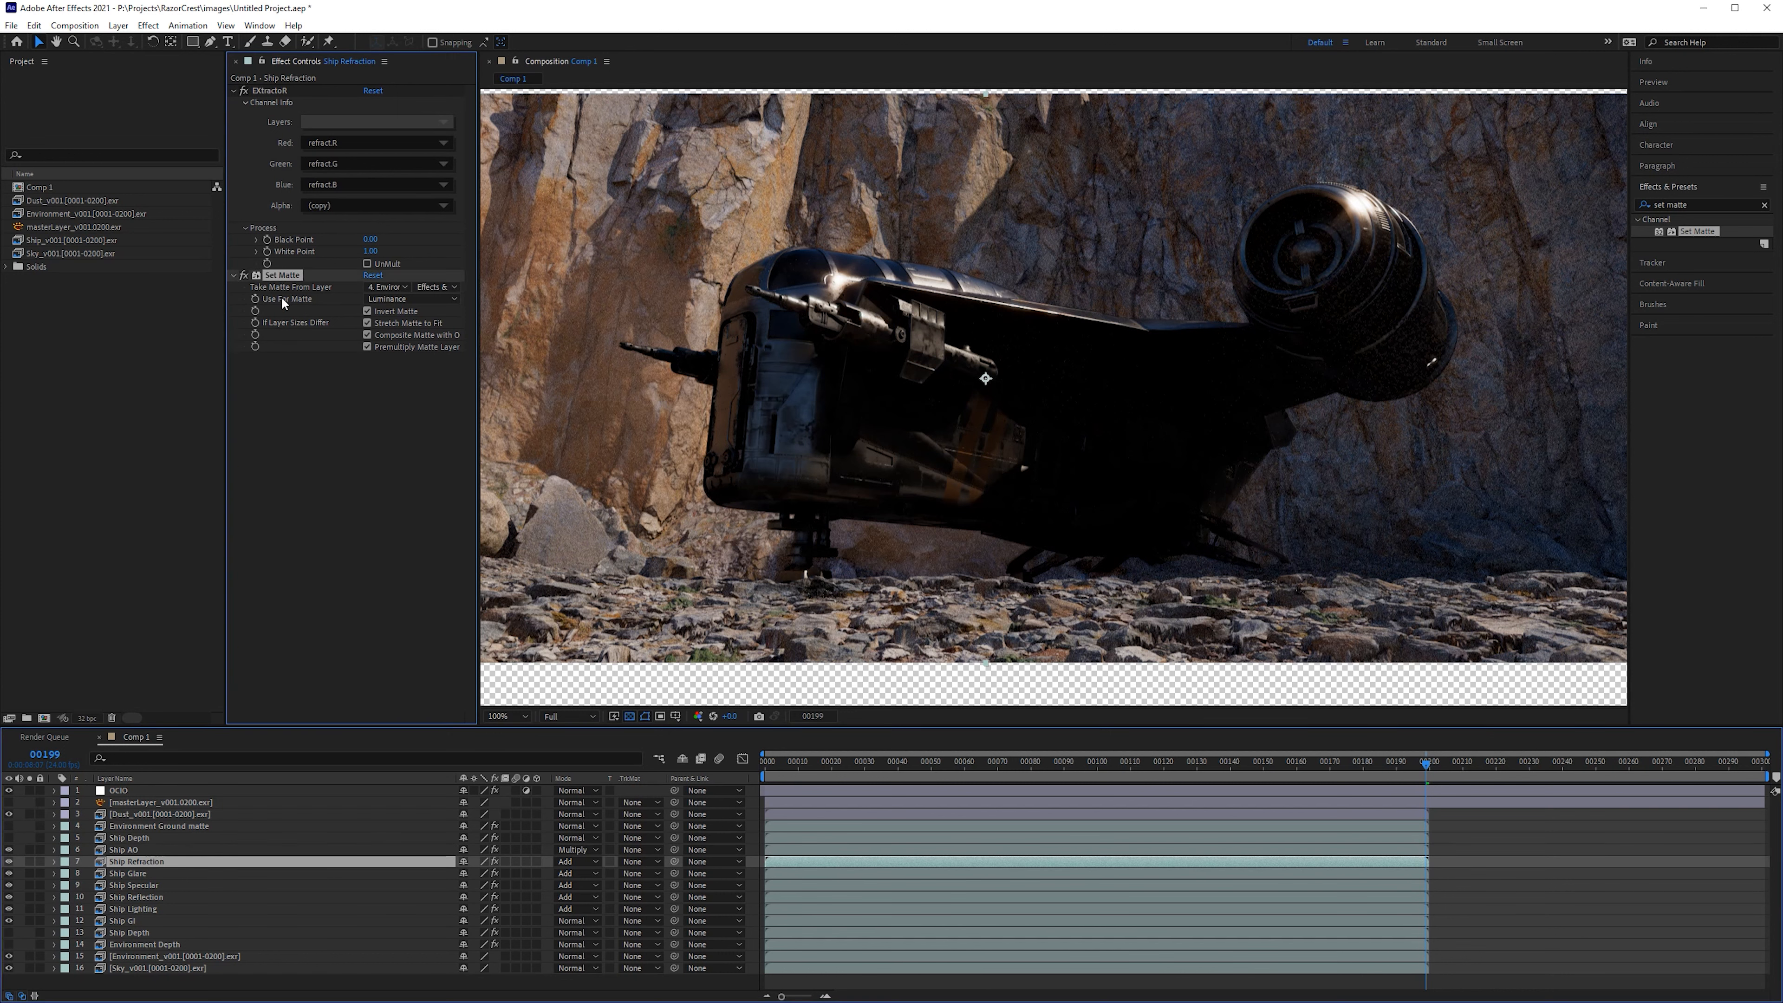
{"action": "left_click", "coordinate": [126, 871]}
{"action": "left_click", "coordinate": [274, 277]}
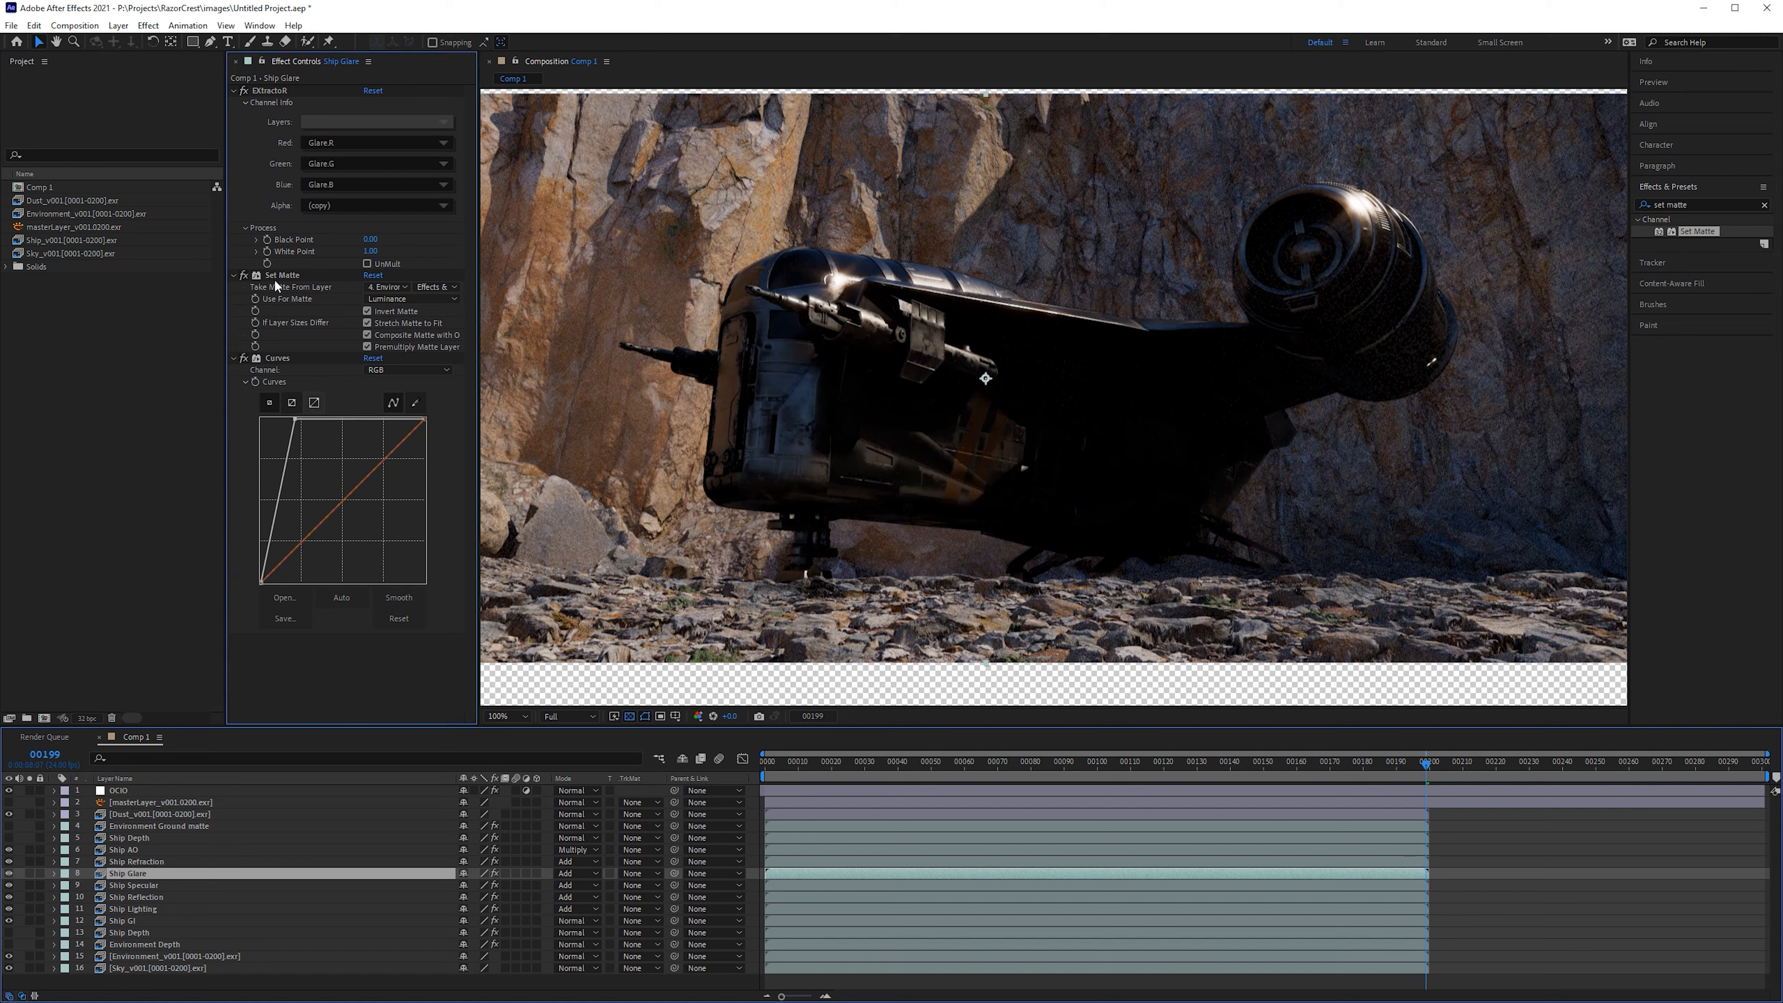
{"action": "key", "text": "Delete"}
Step: Delete the Set Matte effect from the Ship Specular and Ship Reflection layers
{"action": "left_click", "coordinate": [129, 885]}
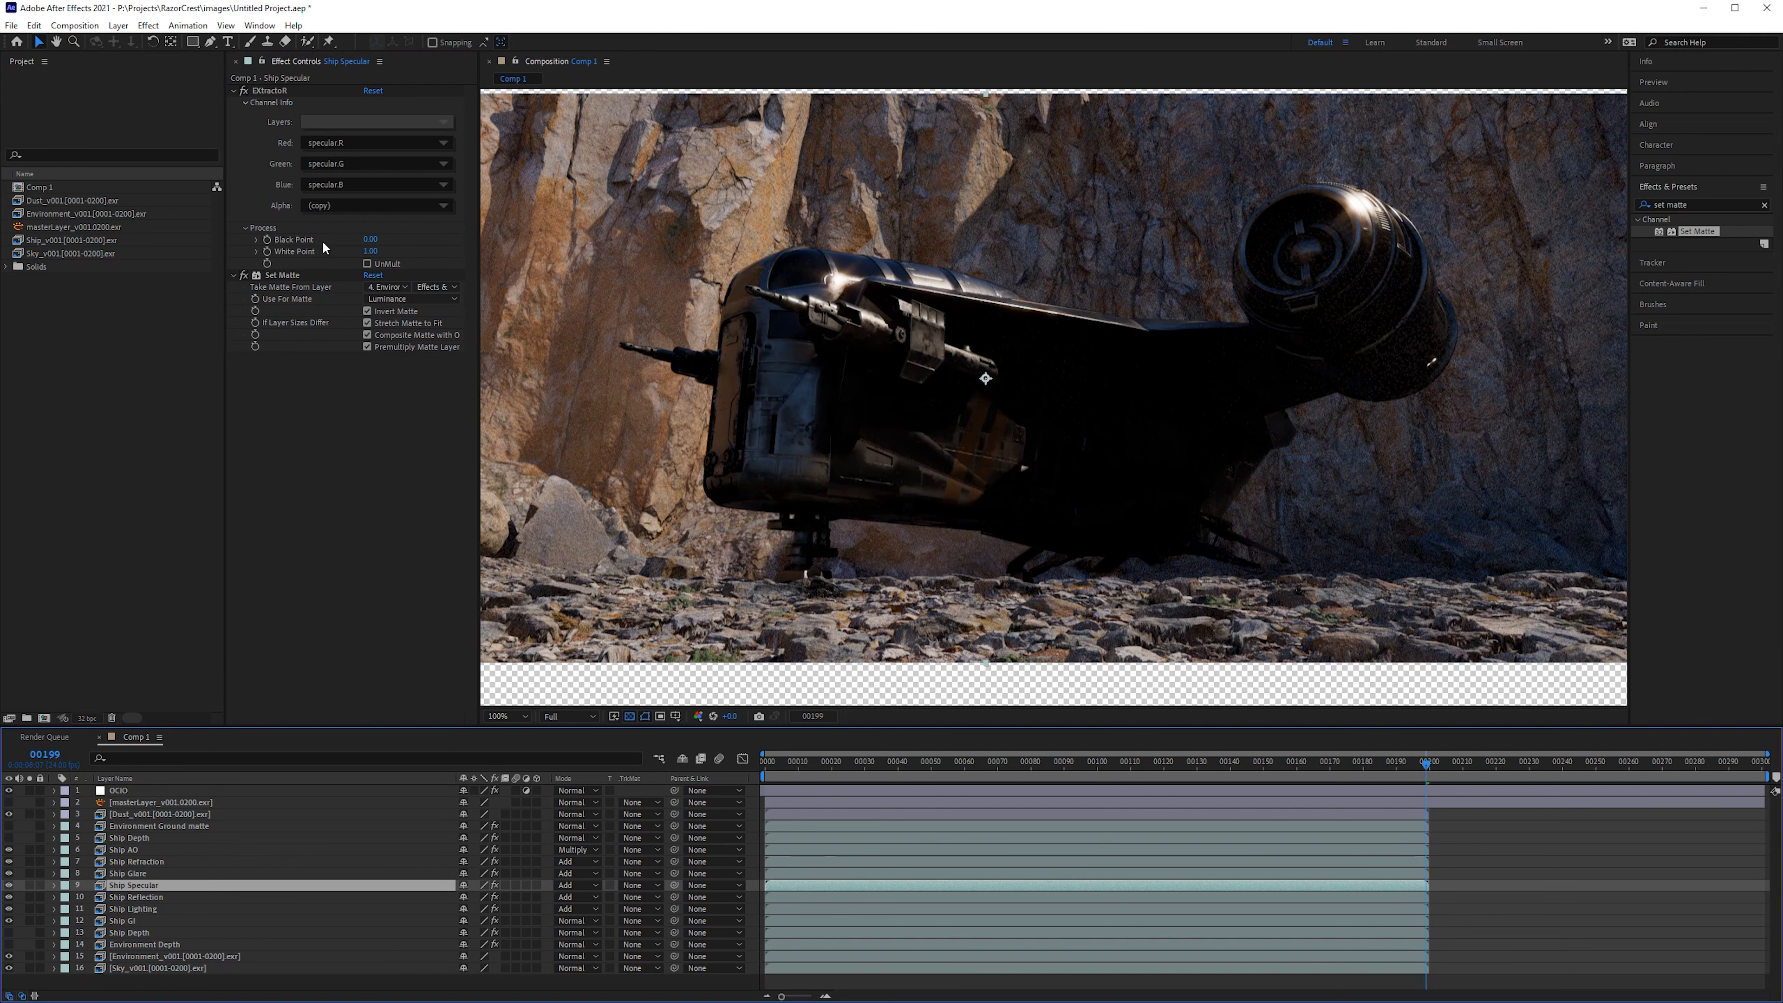
{"action": "left_click", "coordinate": [278, 274]}
{"action": "key", "text": "Delete"}
{"action": "left_click", "coordinate": [147, 896]}
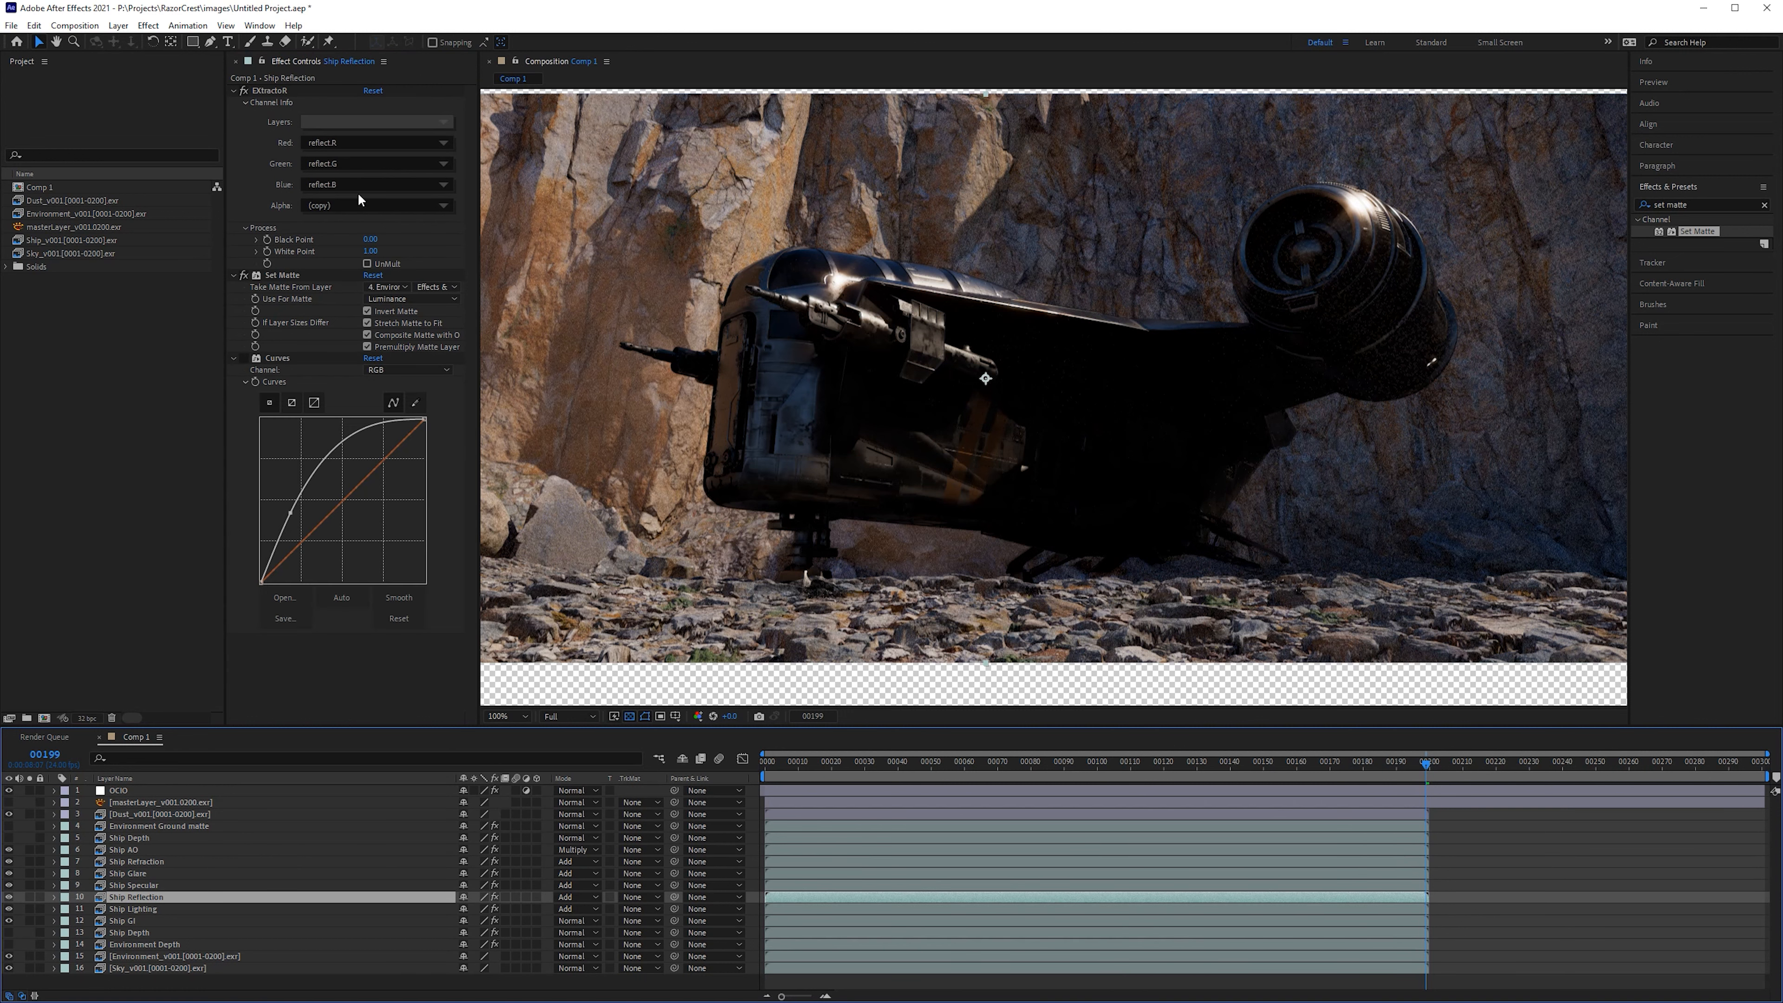
{"action": "left_click", "coordinate": [282, 276]}
{"action": "key", "text": "Delete"}
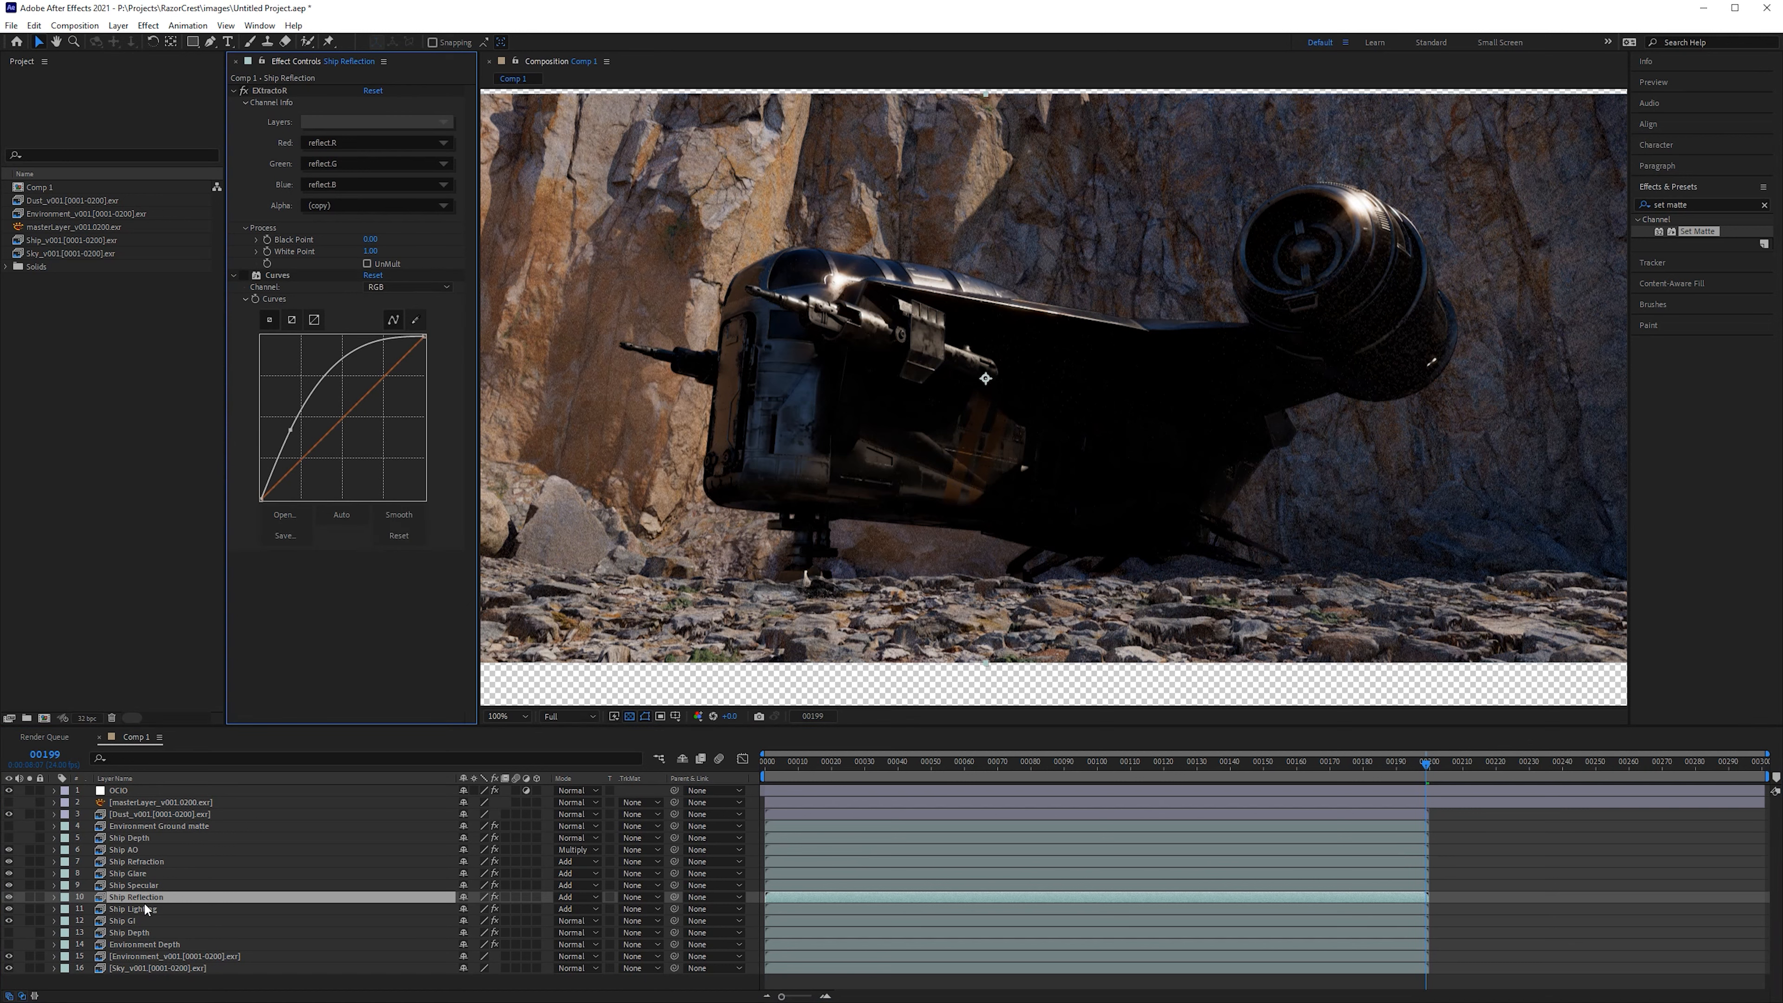
Step: Delete the Set Matte effect from the Ship Lighting and Ship GI layers
{"action": "left_click", "coordinate": [144, 907]}
{"action": "left_click", "coordinate": [283, 274]}
{"action": "key", "text": "Delete"}
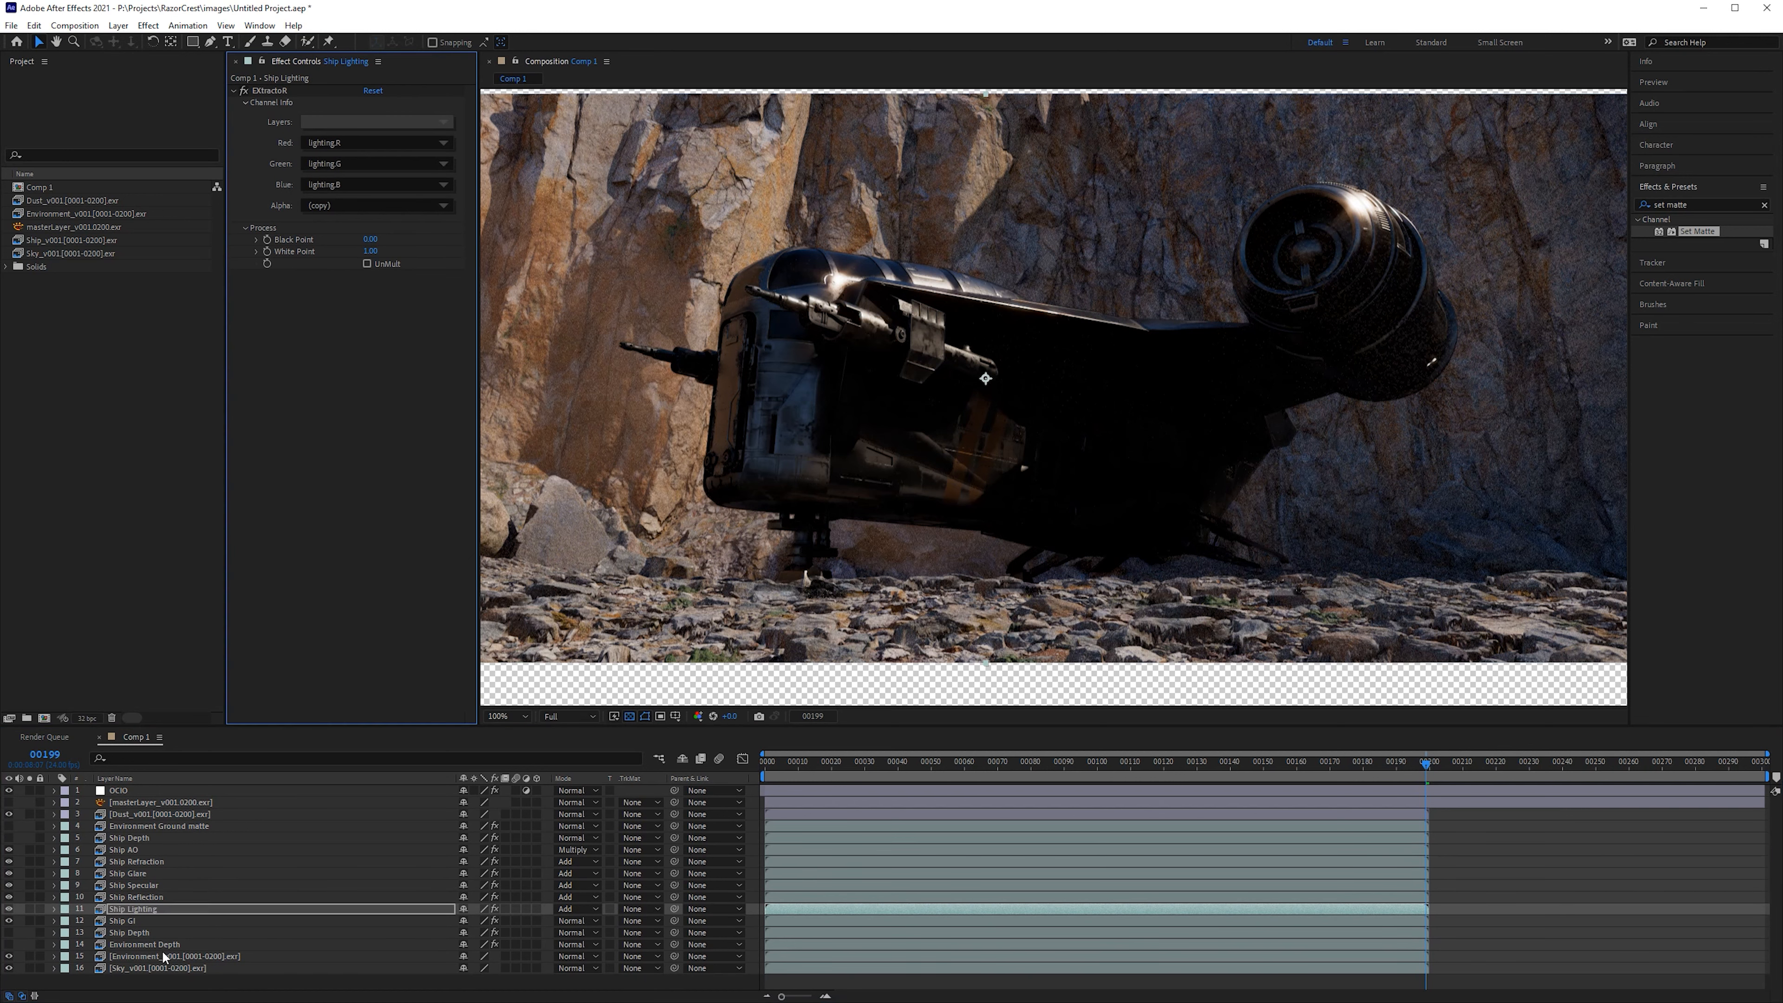
{"action": "left_click", "coordinate": [152, 931]}
{"action": "left_click", "coordinate": [151, 923]}
{"action": "left_click", "coordinate": [286, 271]}
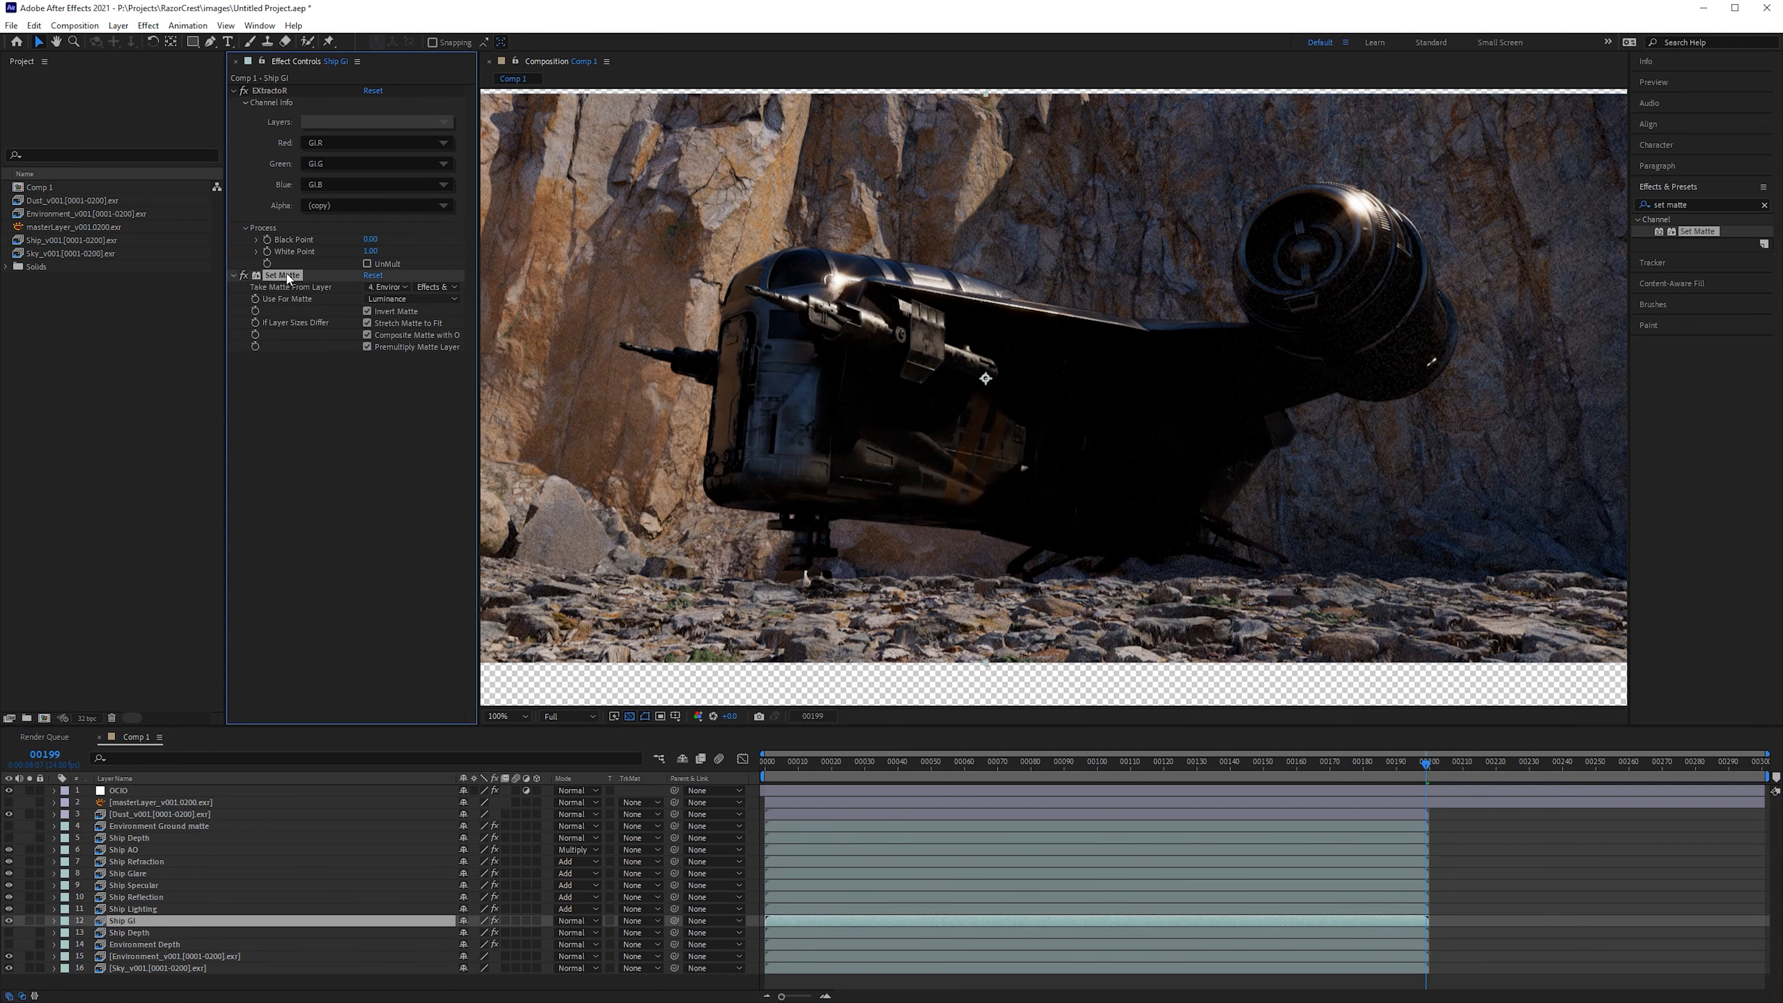
{"action": "key", "text": "Delete"}
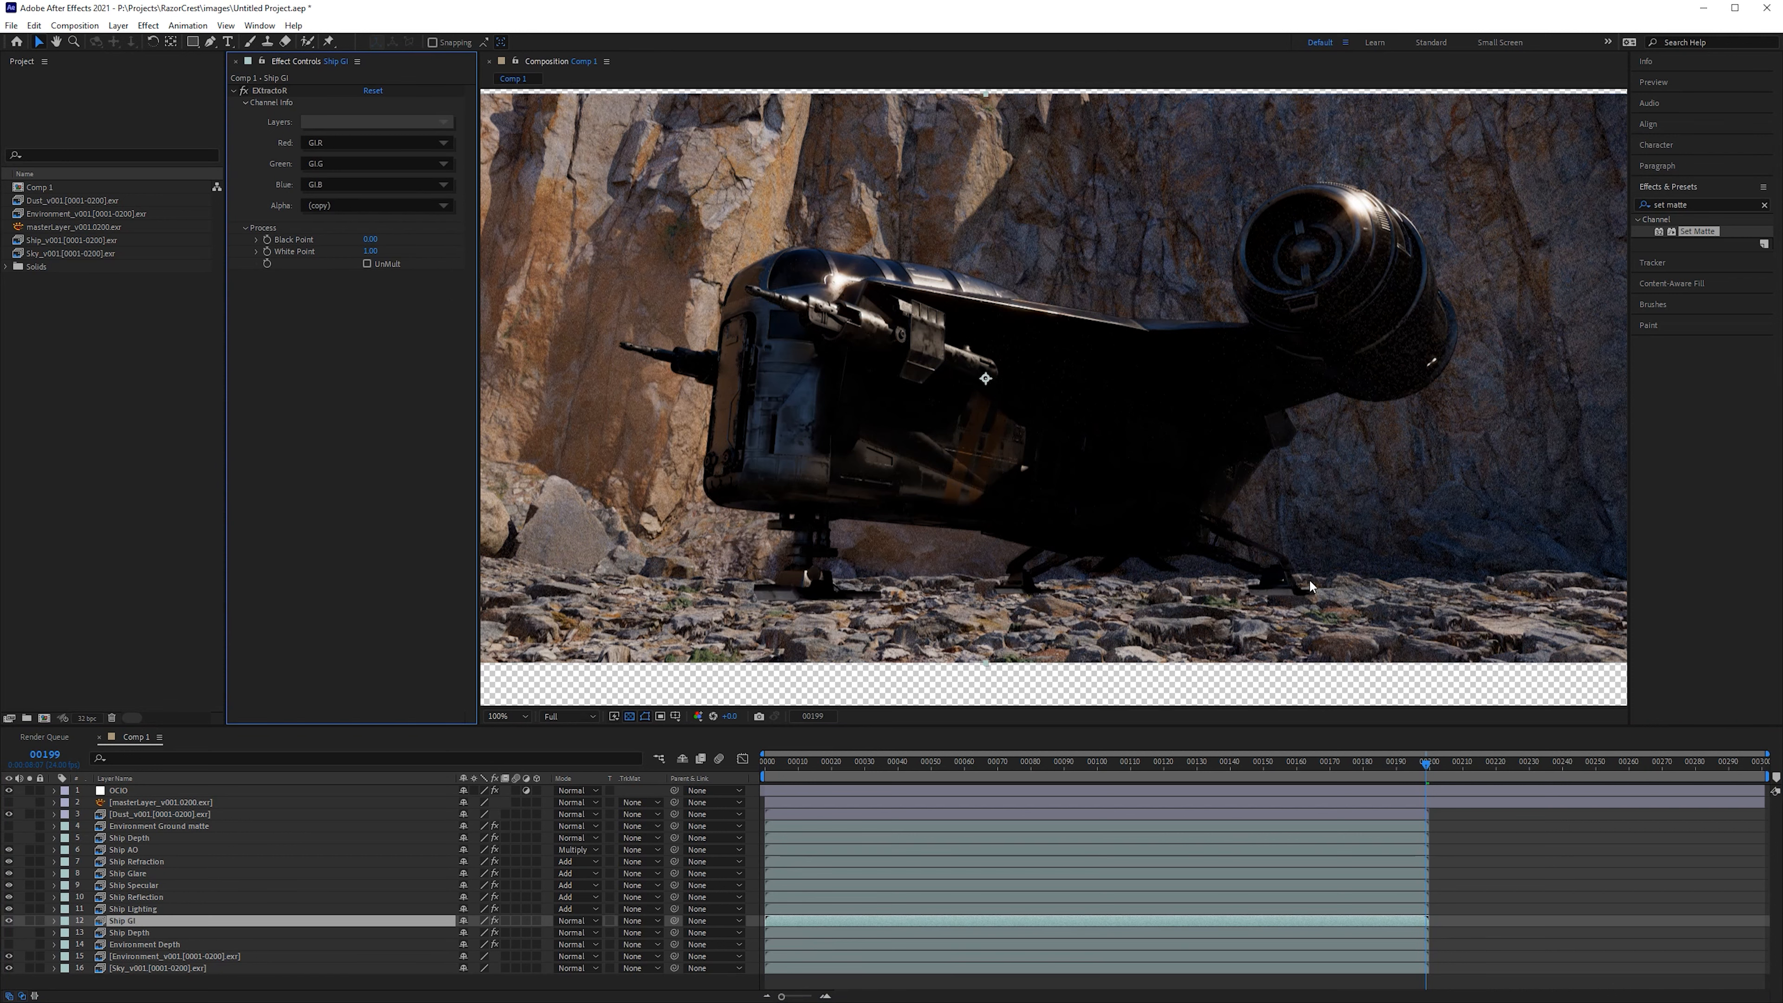
Step: Examine up close how the ship's rear landing foot meets the ground rocks
{"action": "scroll", "coordinate": [1310, 579], "scroll_direction": "up", "scroll_amount": 6}
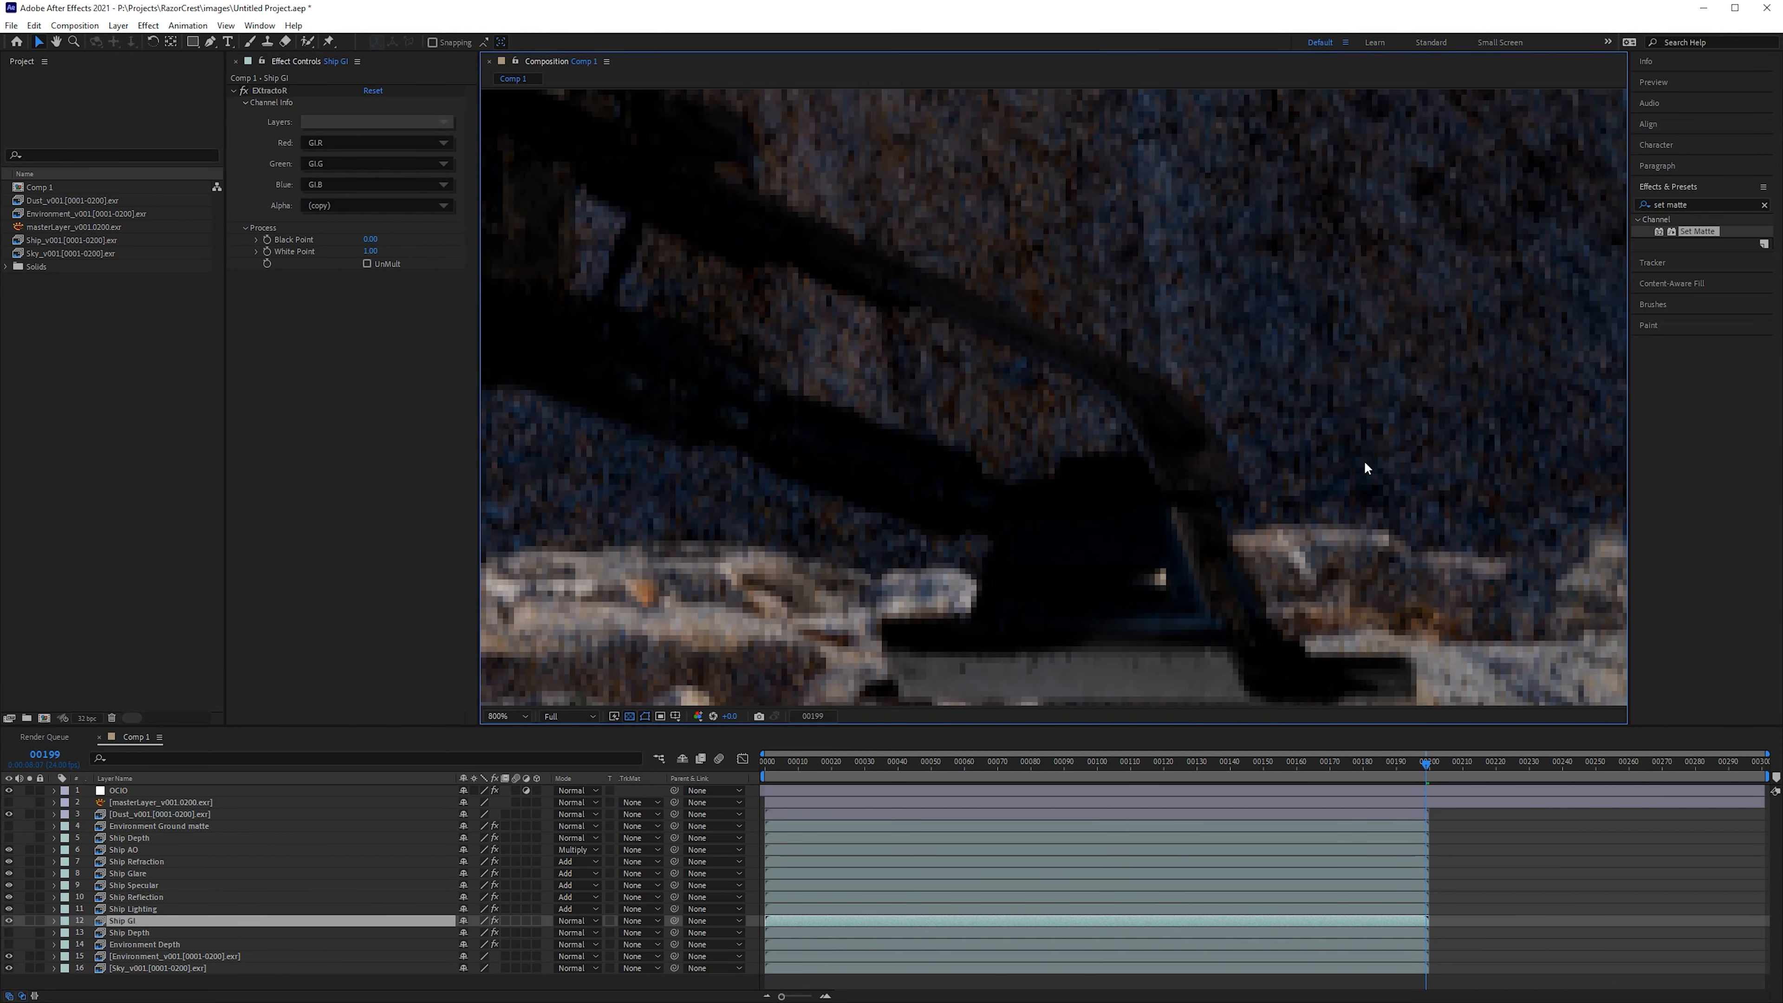
{"action": "scroll", "coordinate": [1072, 441], "scroll_direction": "down", "scroll_amount": 2}
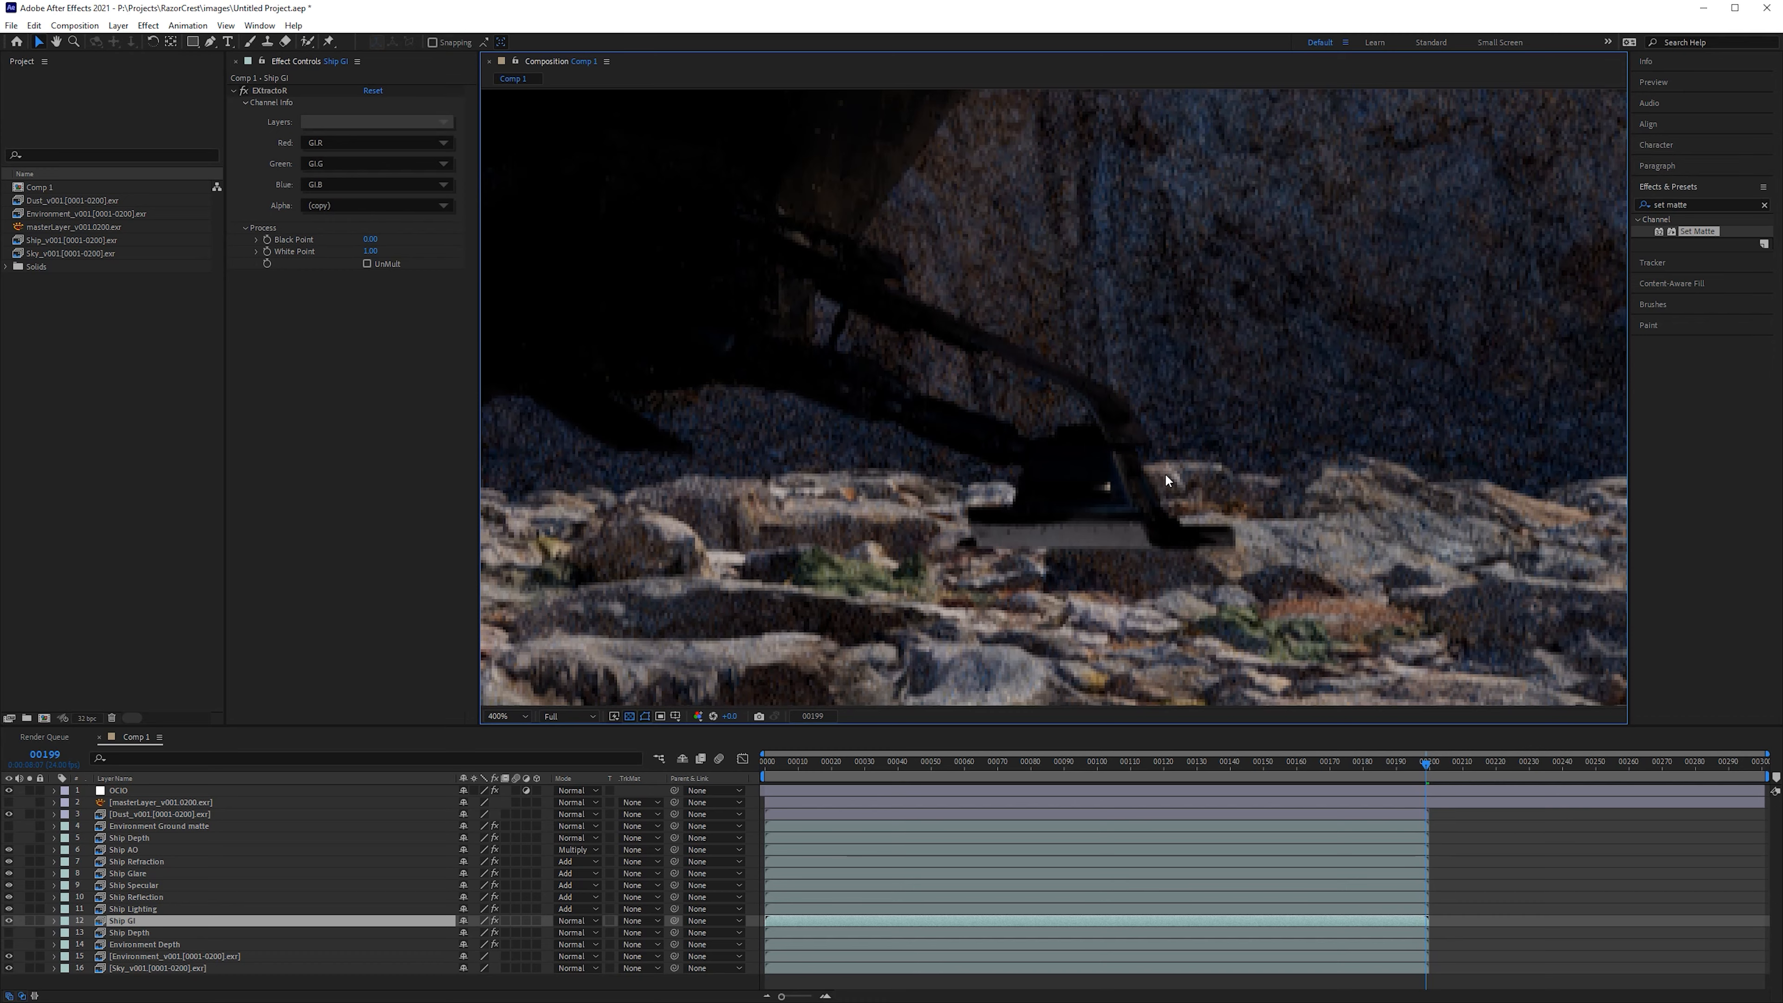
{"action": "left_click_drag", "start_coordinate": [1167, 480], "coordinate": [1361, 492]}
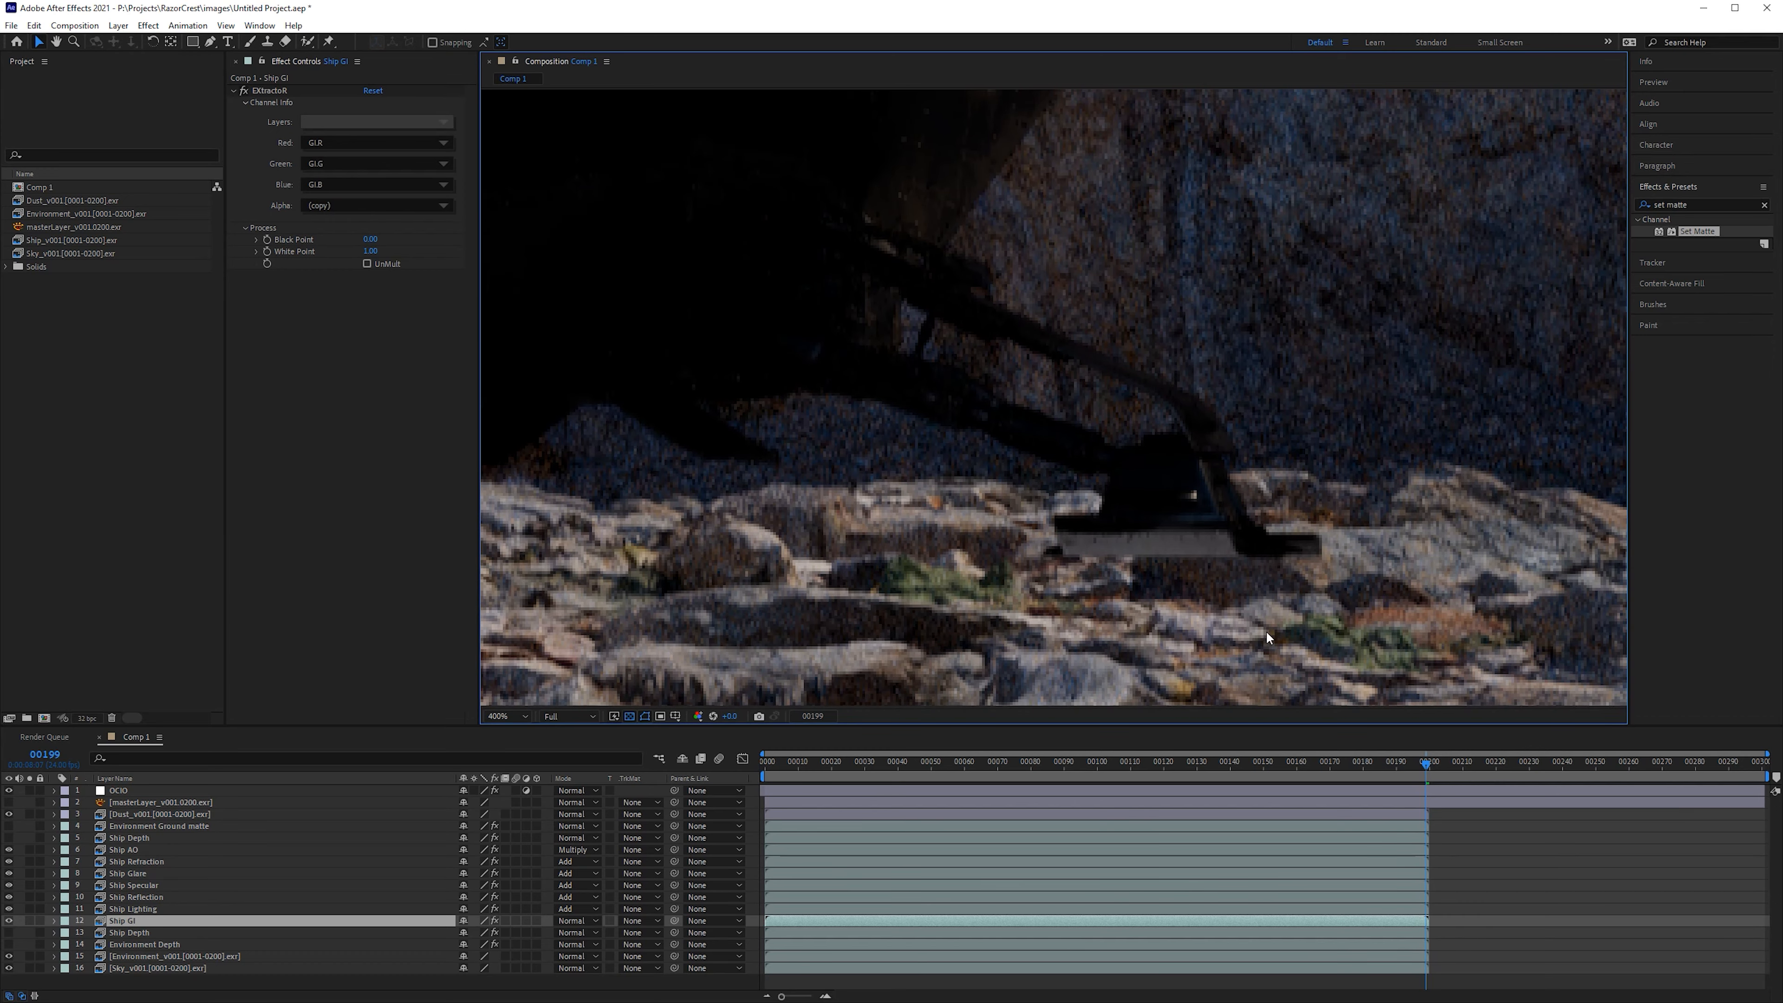
Step: Examine up close how the ship's front and rear landing feet meet the ground rocks, comparing them with the whole frame
{"action": "scroll", "coordinate": [979, 511], "scroll_direction": "down", "scroll_amount": 4}
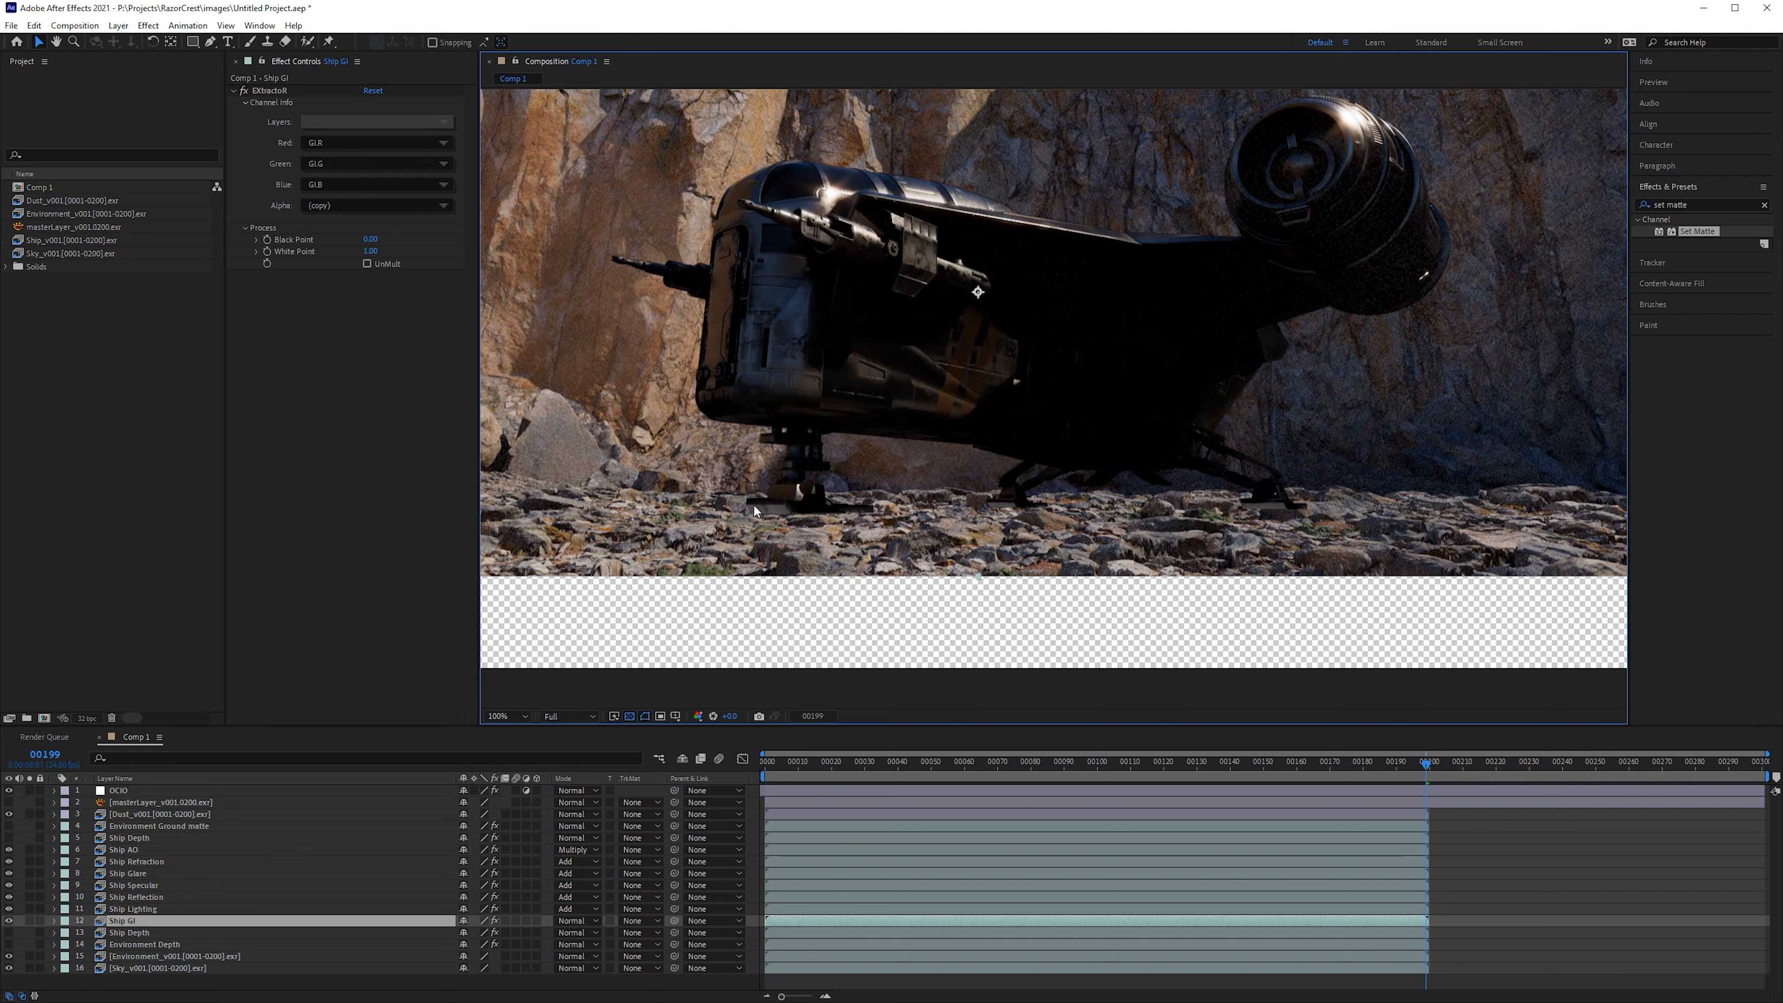
{"action": "scroll", "coordinate": [777, 511], "scroll_direction": "up", "scroll_amount": 4}
{"action": "scroll", "coordinate": [936, 605], "scroll_direction": "down", "scroll_amount": 3}
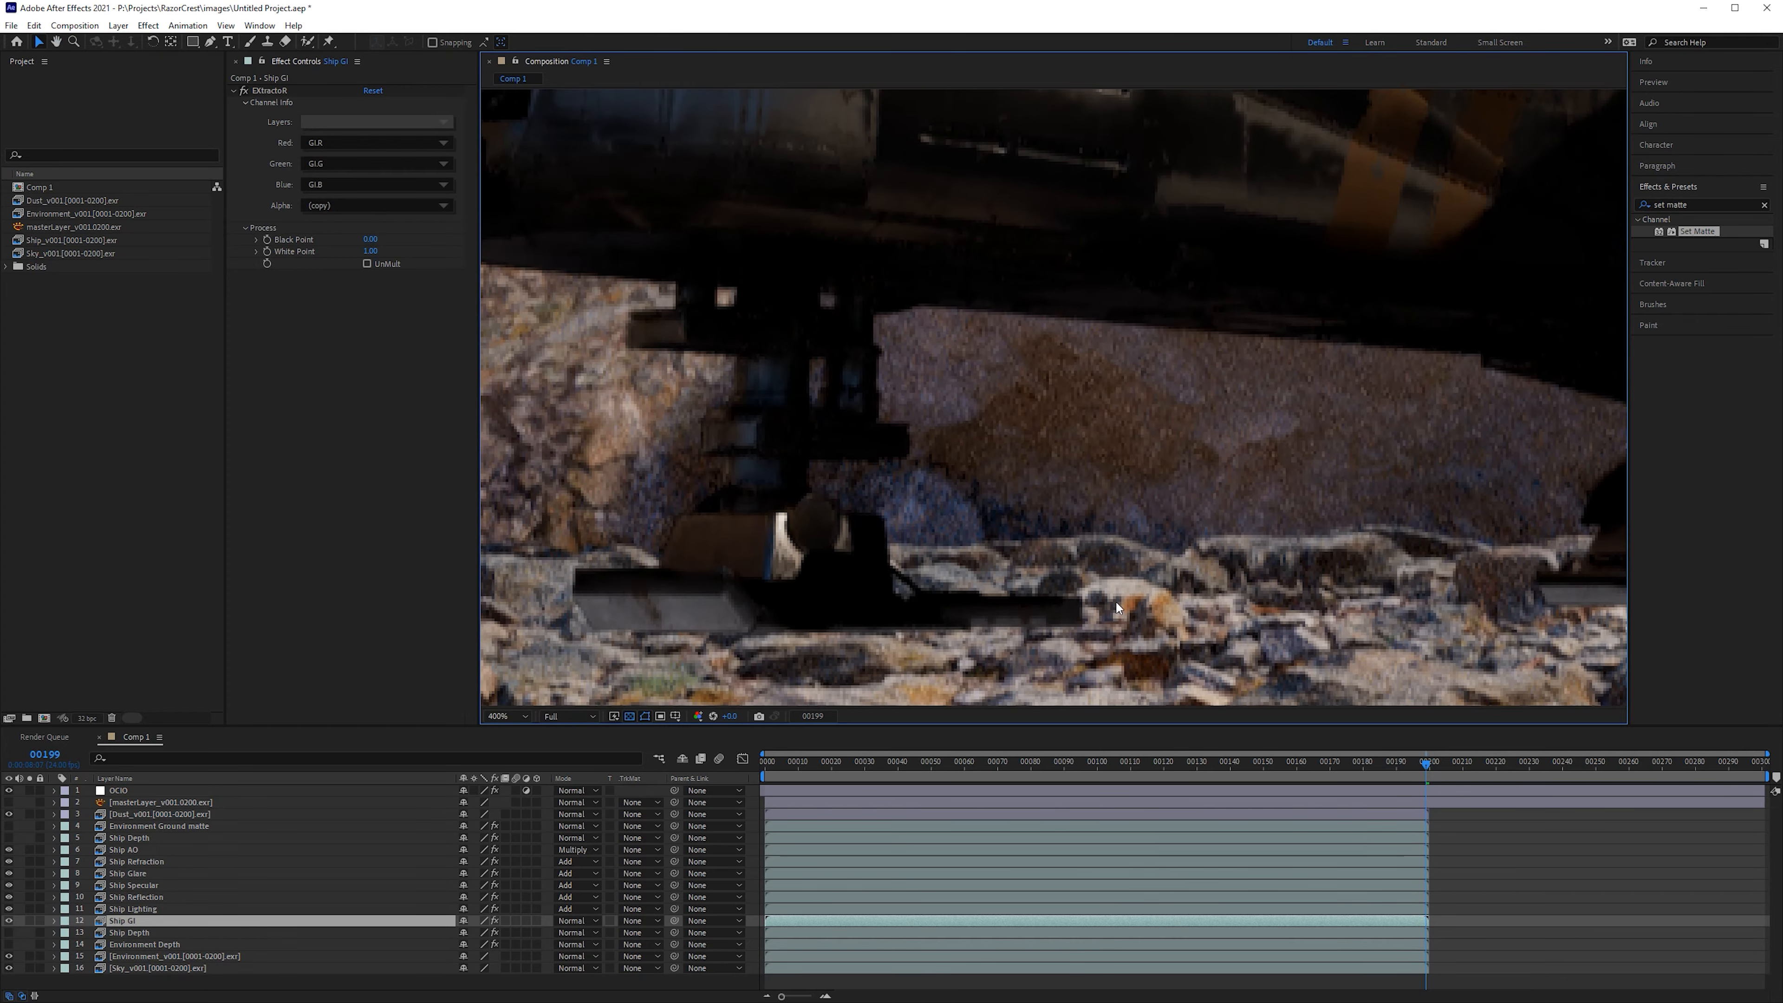
{"action": "left_click_drag", "start_coordinate": [1082, 526], "coordinate": [969, 544]}
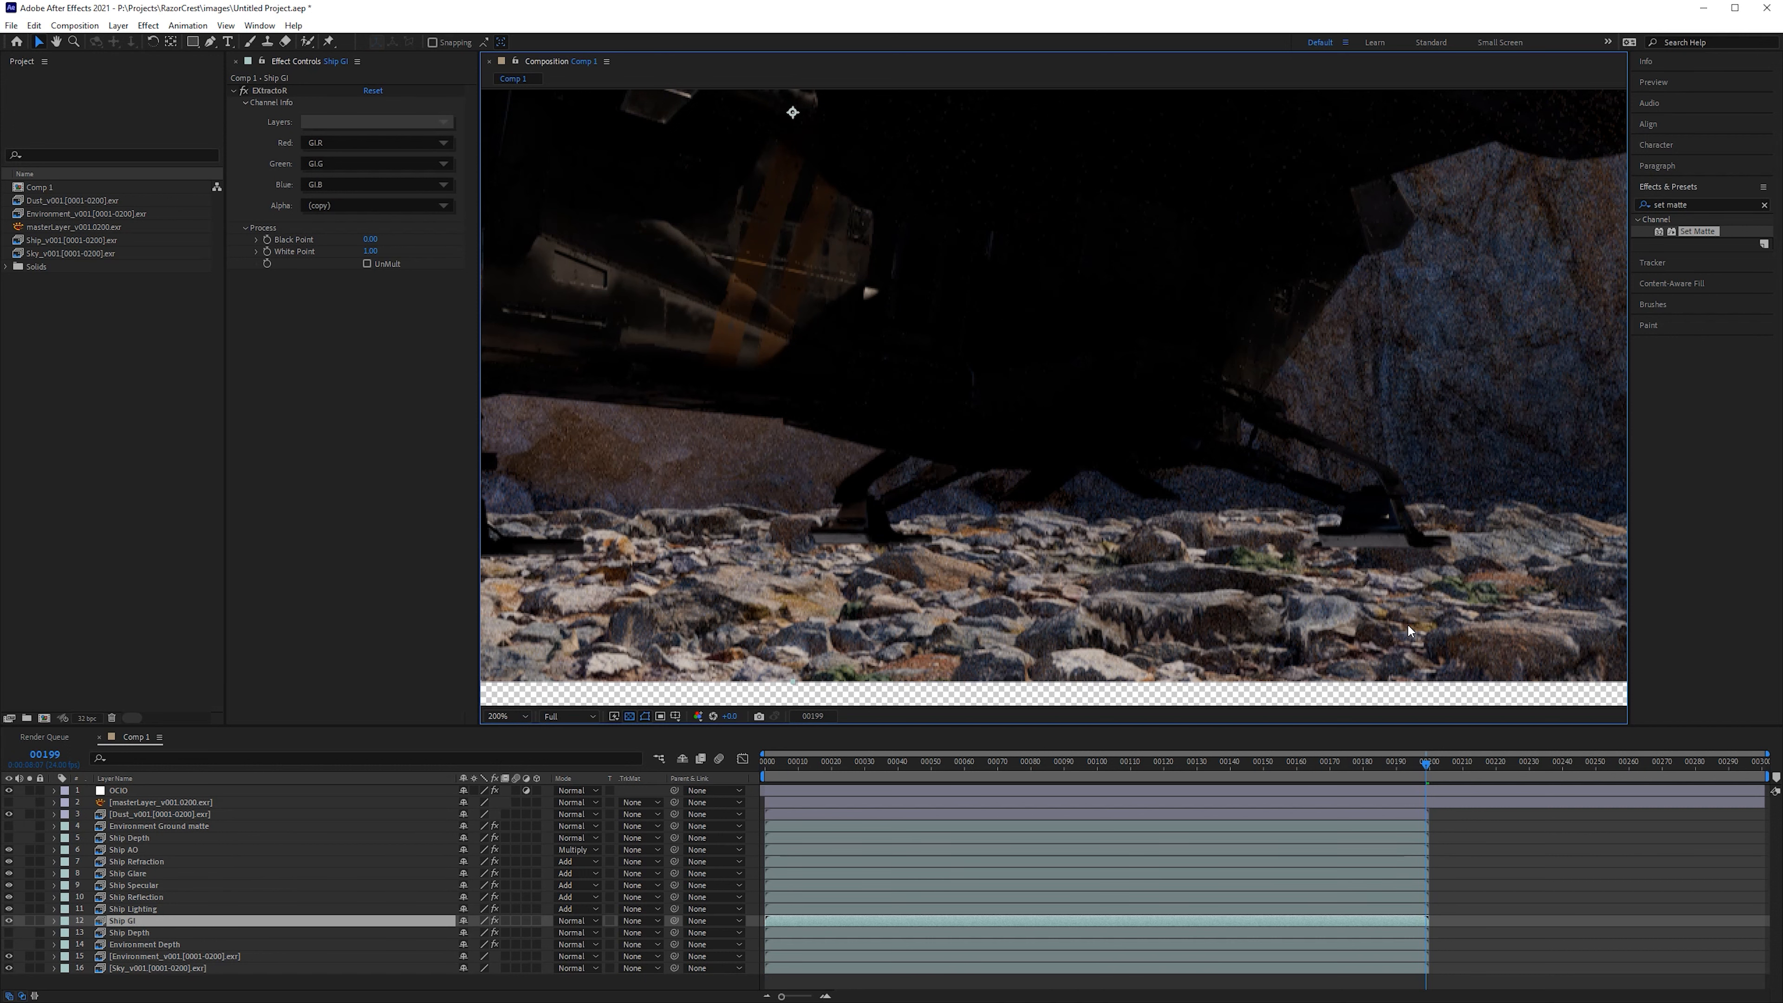
{"action": "left_click_drag", "start_coordinate": [885, 517], "coordinate": [1032, 525]}
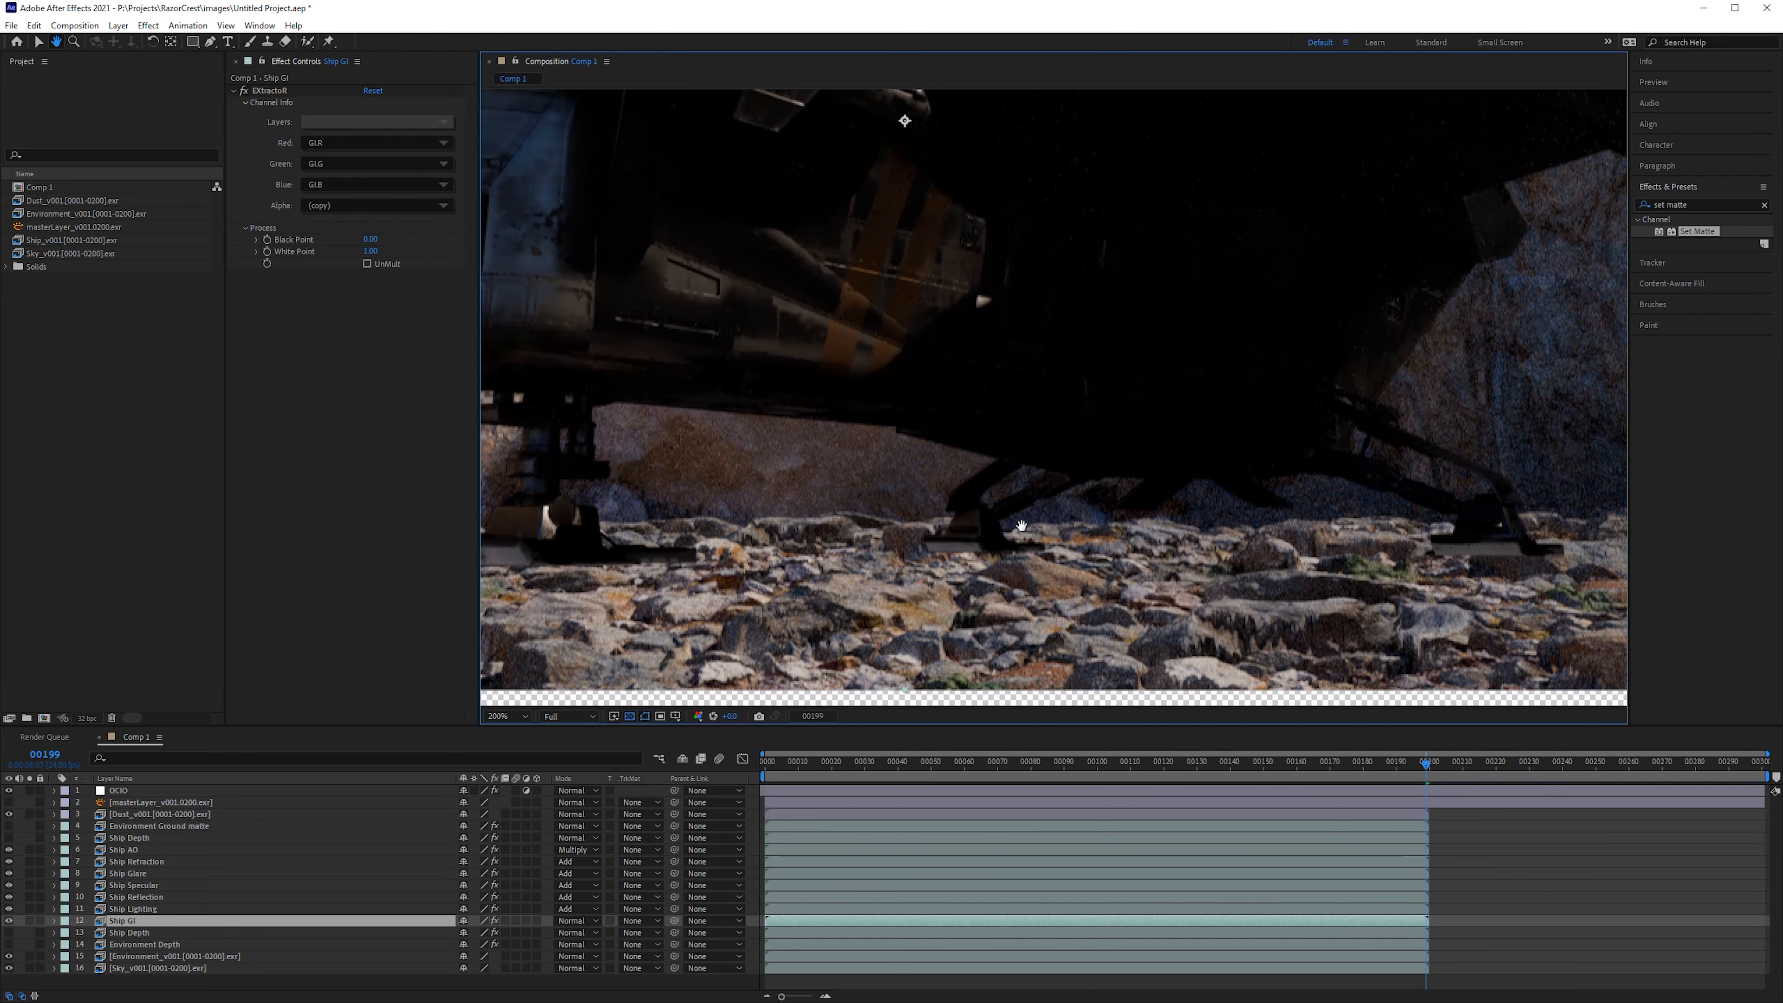
{"action": "left_click_drag", "start_coordinate": [573, 524], "coordinate": [649, 518]}
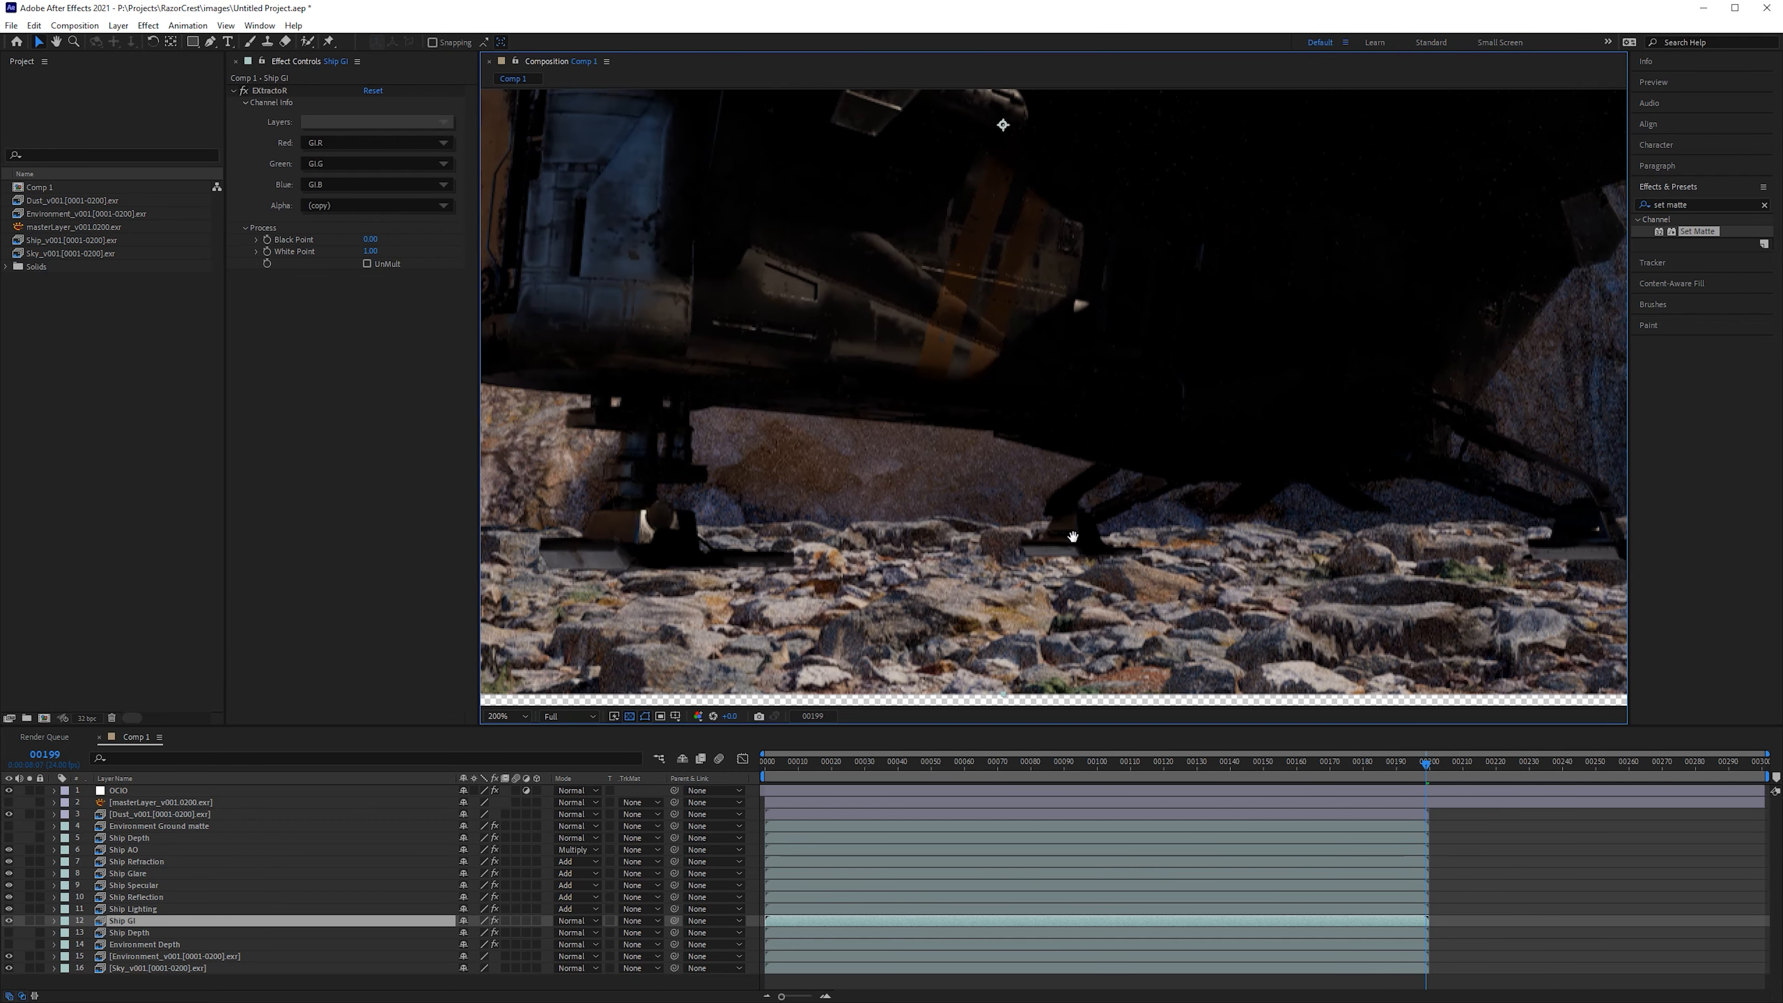
{"action": "left_click_drag", "start_coordinate": [1296, 511], "coordinate": [1135, 508]}
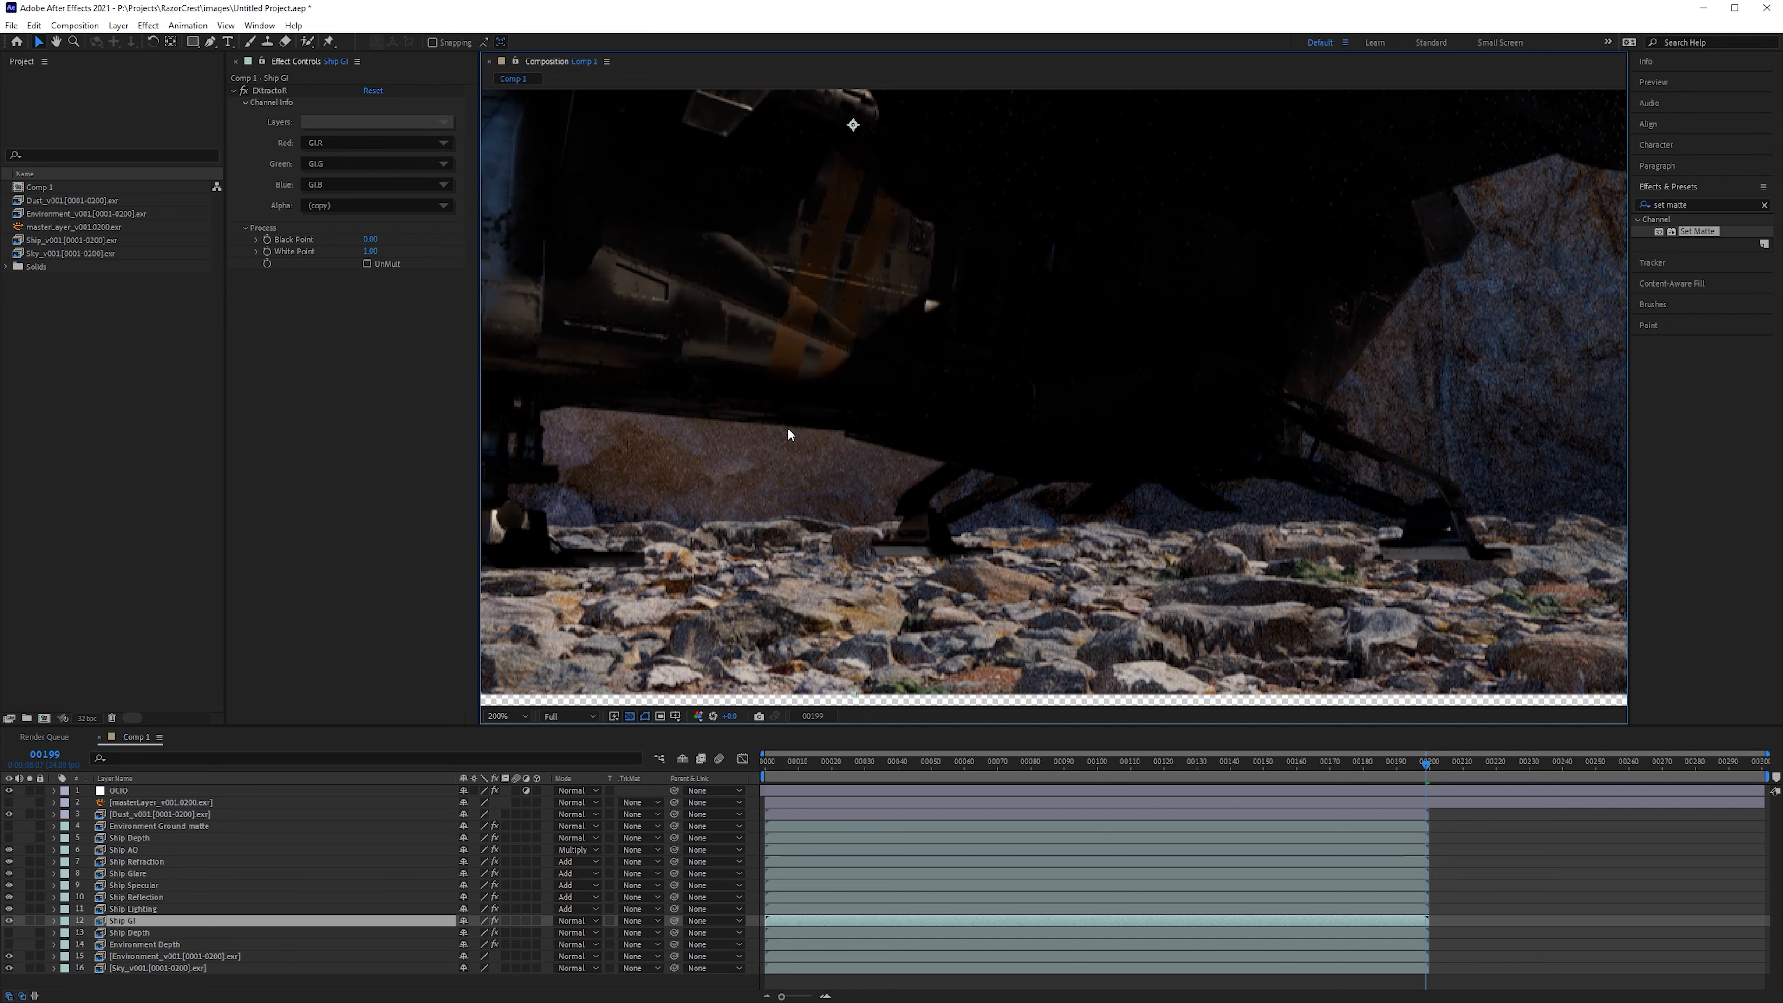
{"action": "scroll", "coordinate": [1094, 340], "scroll_direction": "down", "scroll_amount": 3}
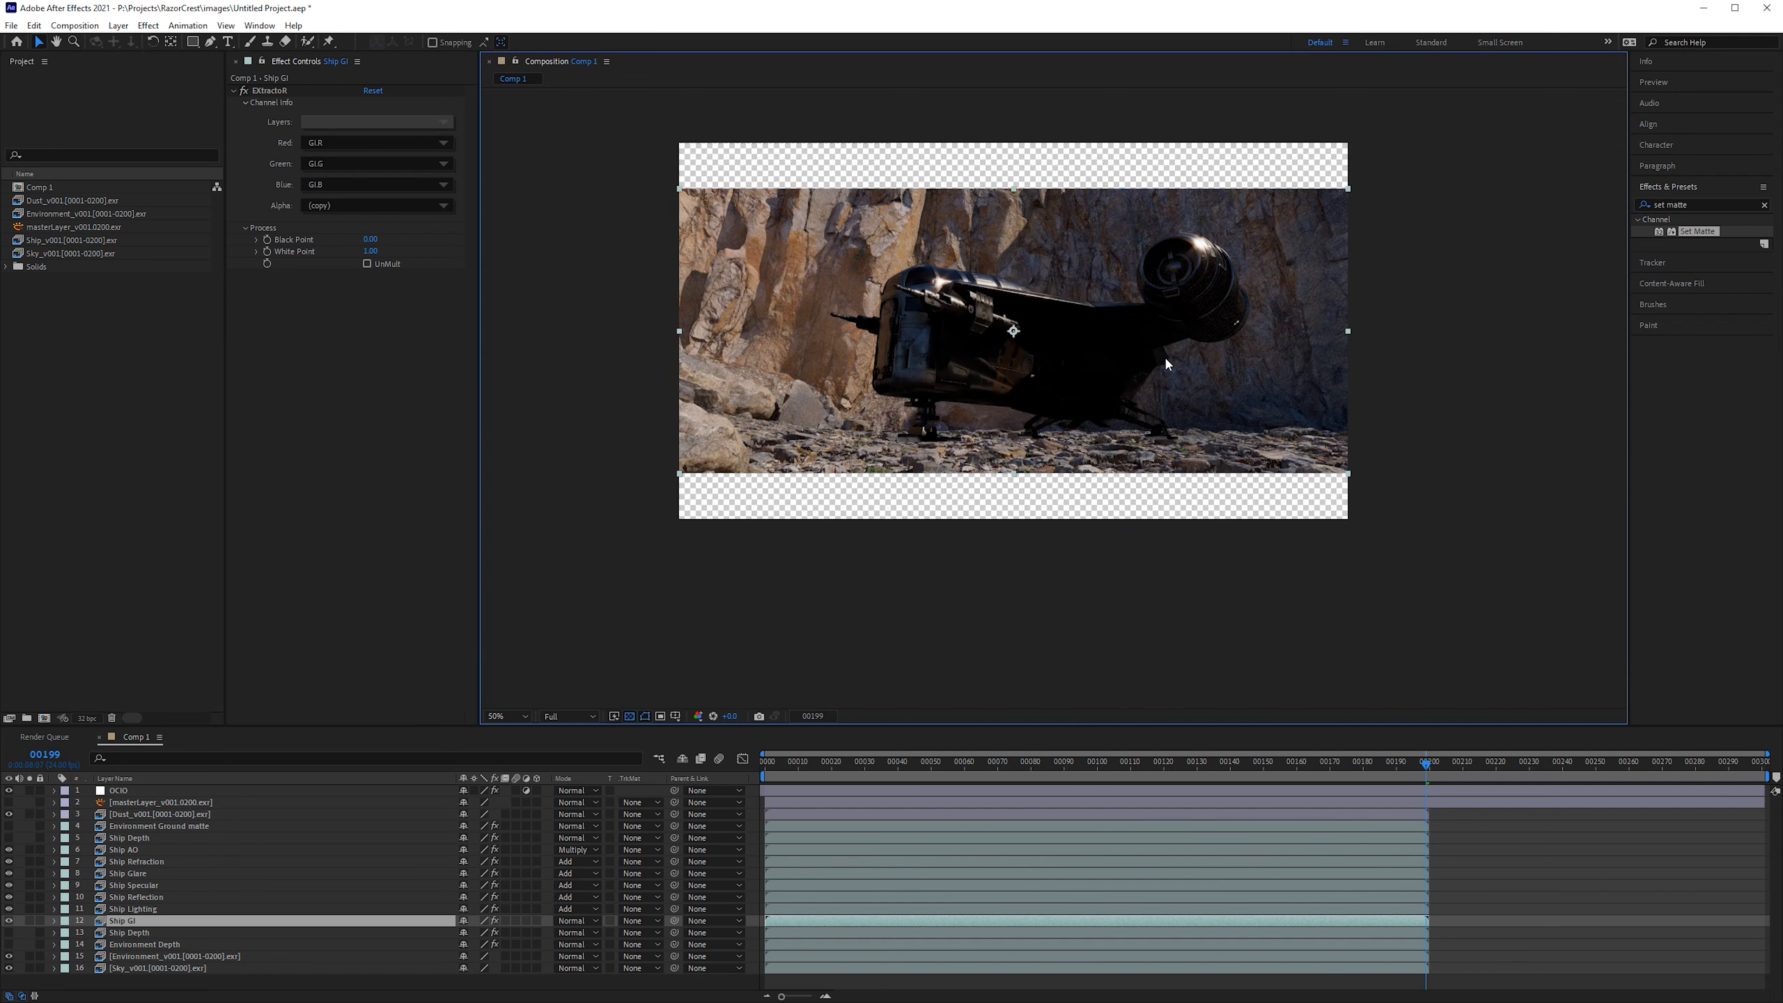
{"action": "key", "text": "shift+slash"}
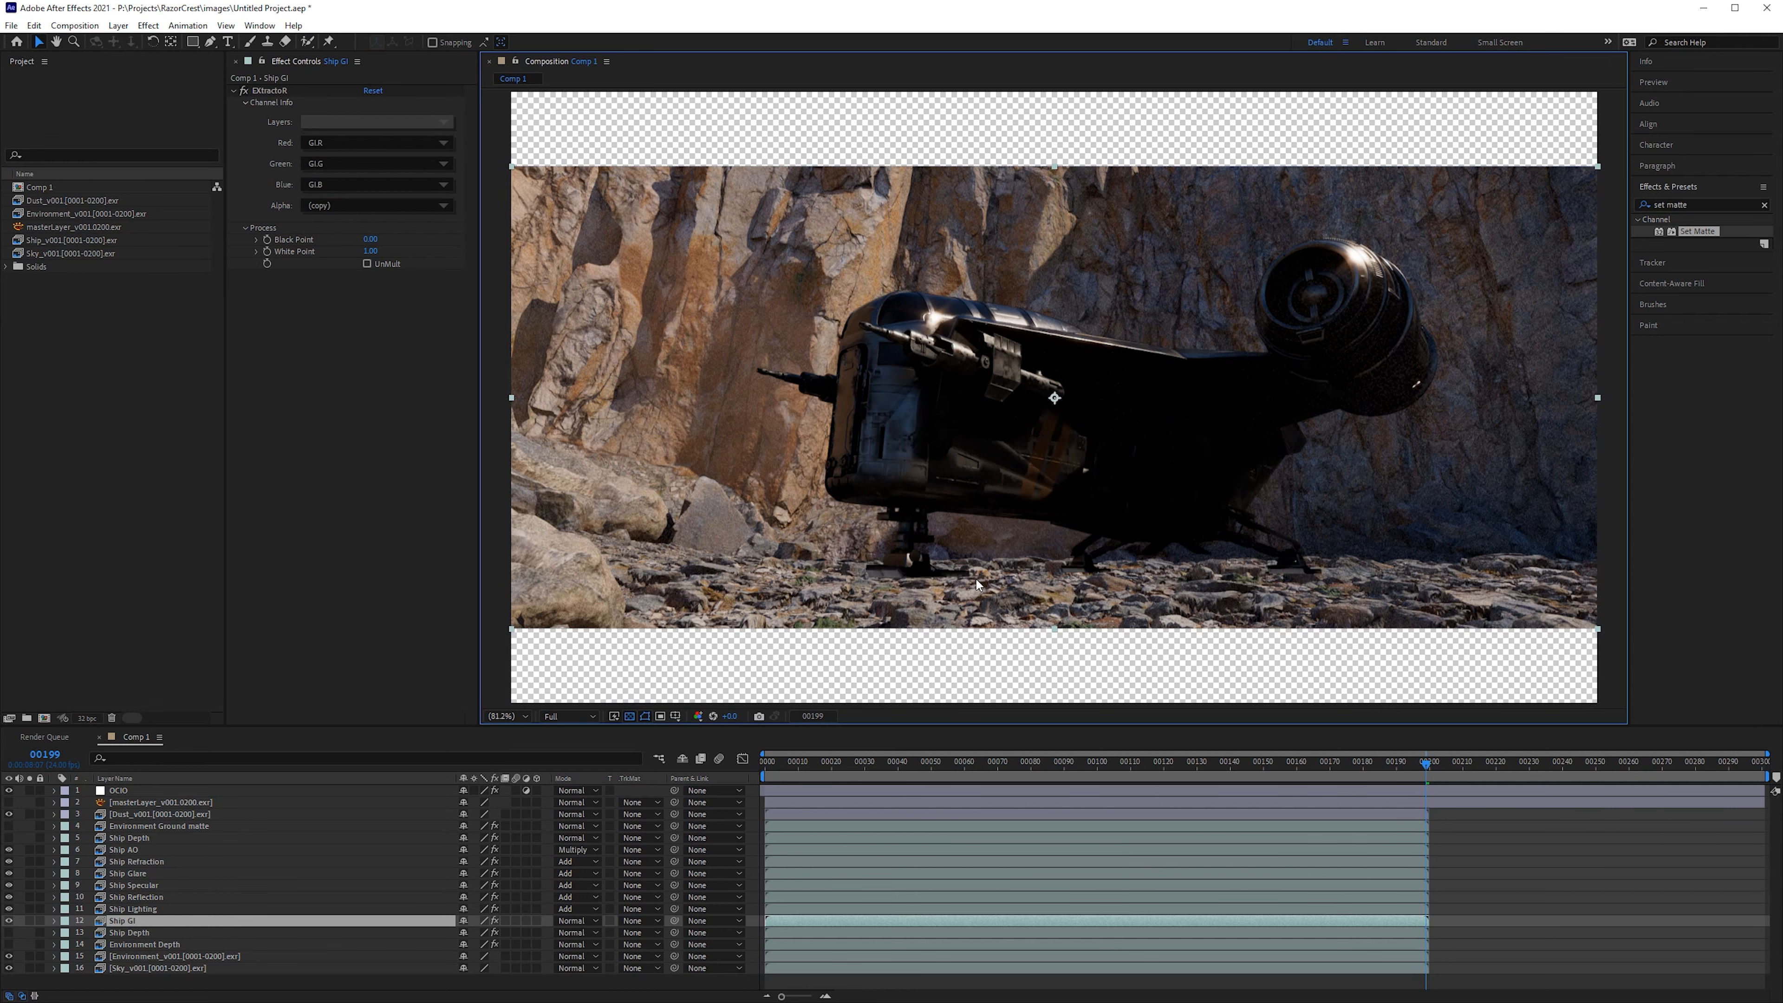
{"action": "scroll", "coordinate": [1237, 574], "scroll_direction": "up", "scroll_amount": 4}
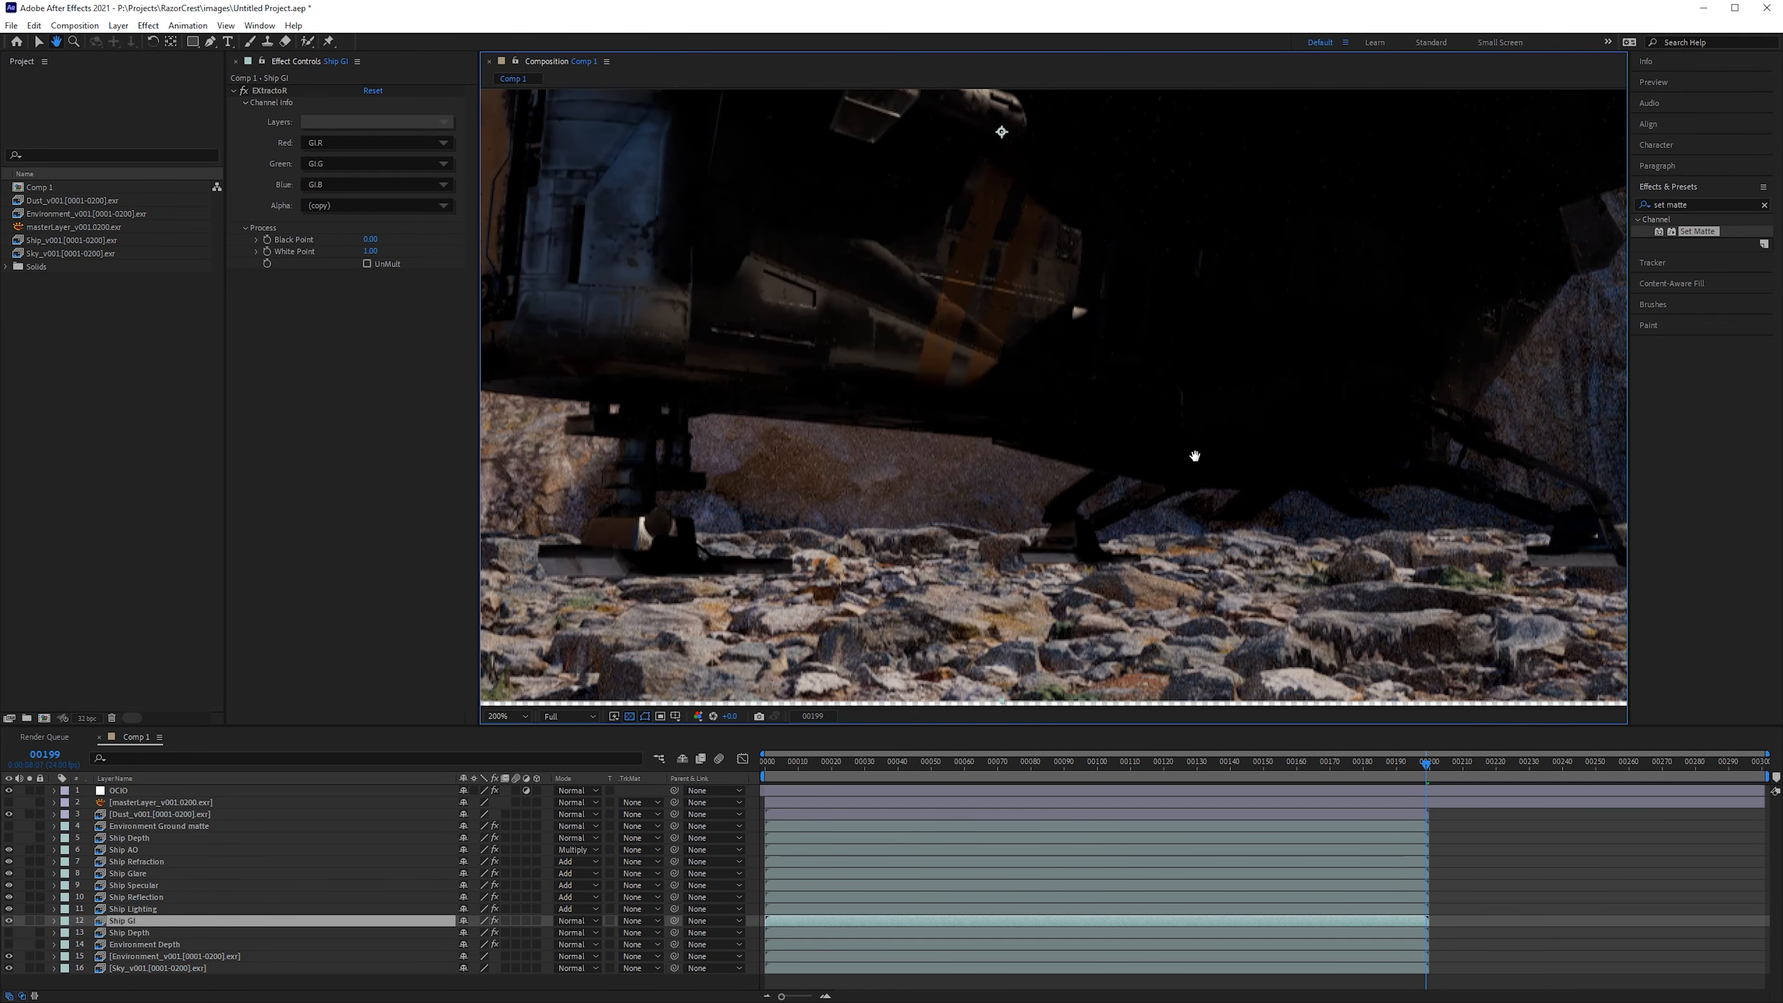
{"action": "scroll", "coordinate": [961, 519], "scroll_direction": "right", "scroll_amount": 3}
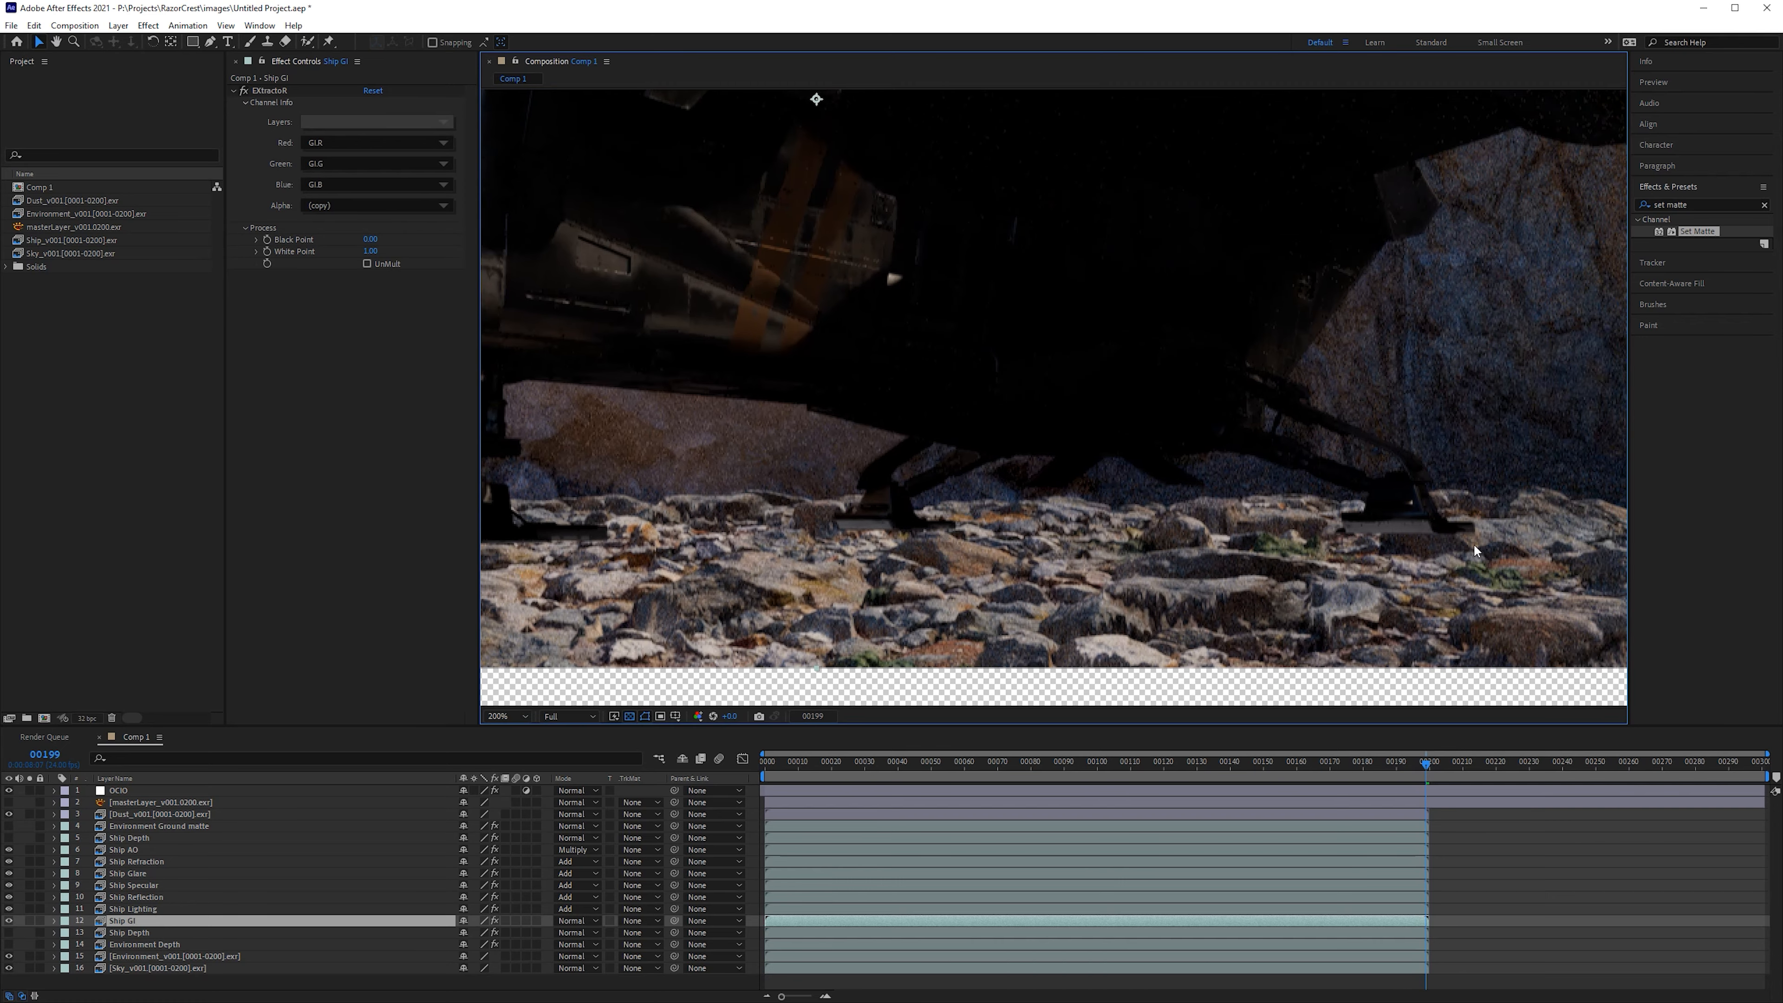
{"action": "scroll", "coordinate": [1007, 530], "scroll_direction": "left", "scroll_amount": 3}
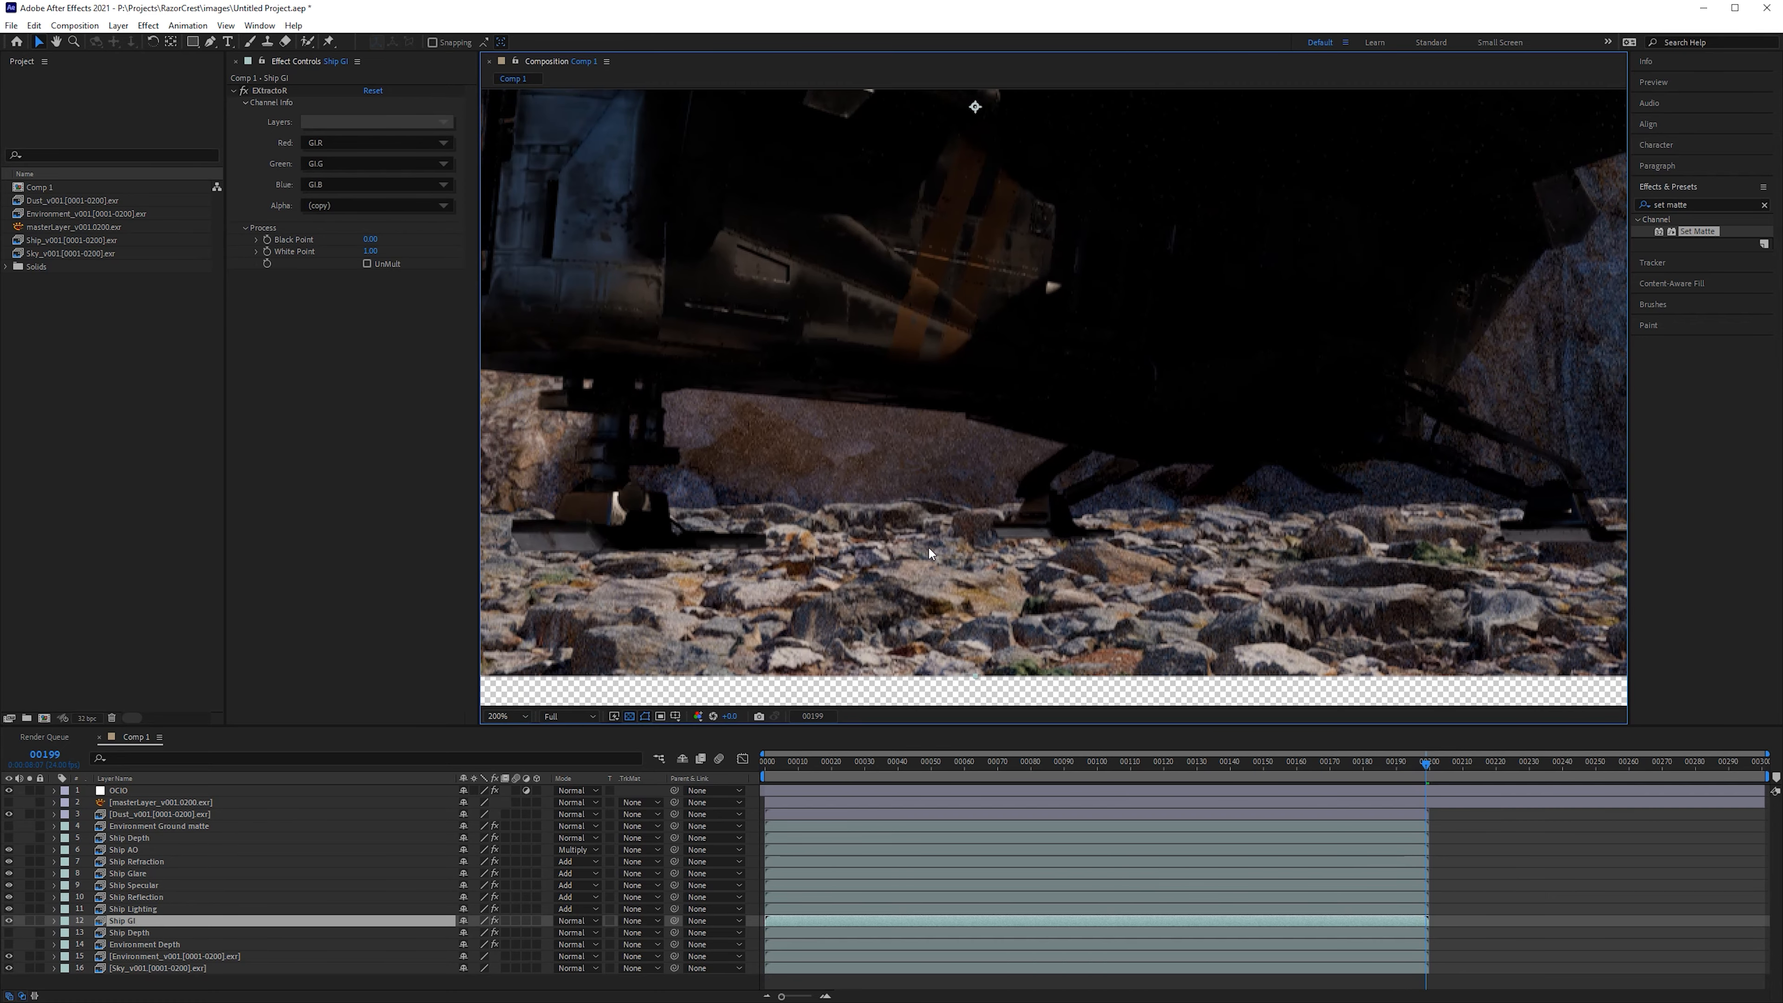
{"action": "scroll", "coordinate": [1424, 522], "scroll_direction": "down", "scroll_amount": 2}
{"action": "key", "text": "h"}
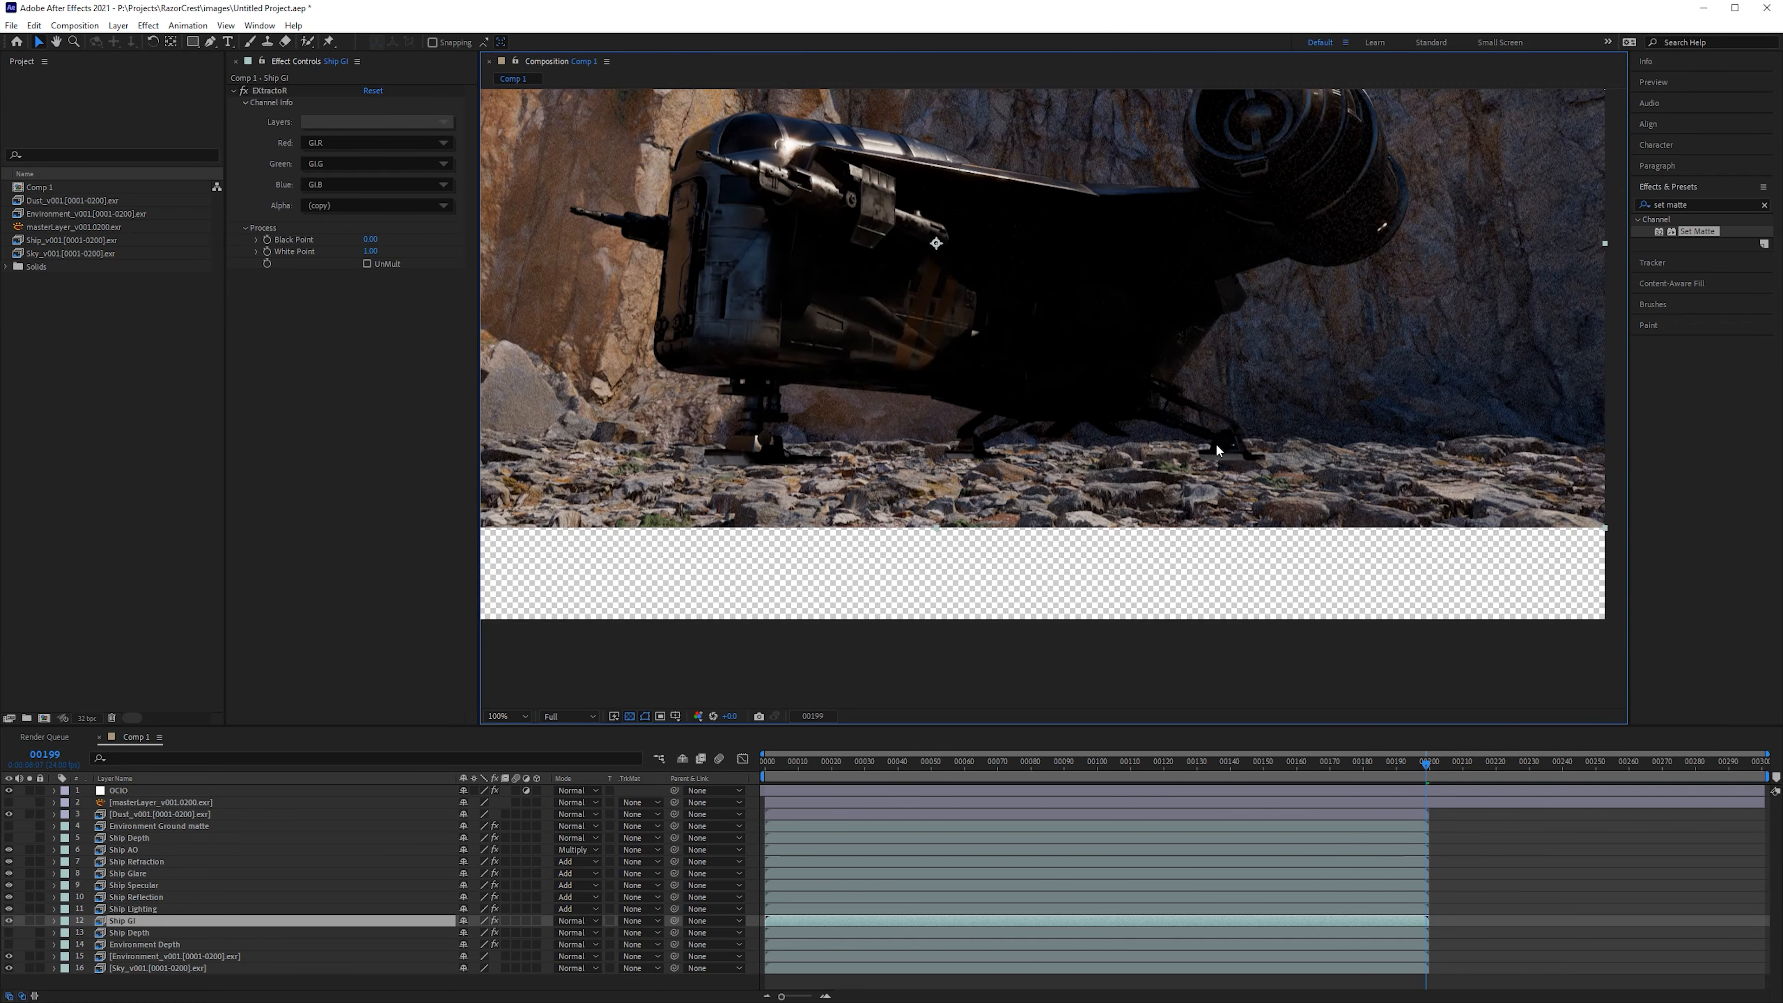
{"action": "left_click_drag", "start_coordinate": [1216, 443], "coordinate": [1240, 560]}
{"action": "key", "text": "v"}
{"action": "key", "text": "shift+slash"}
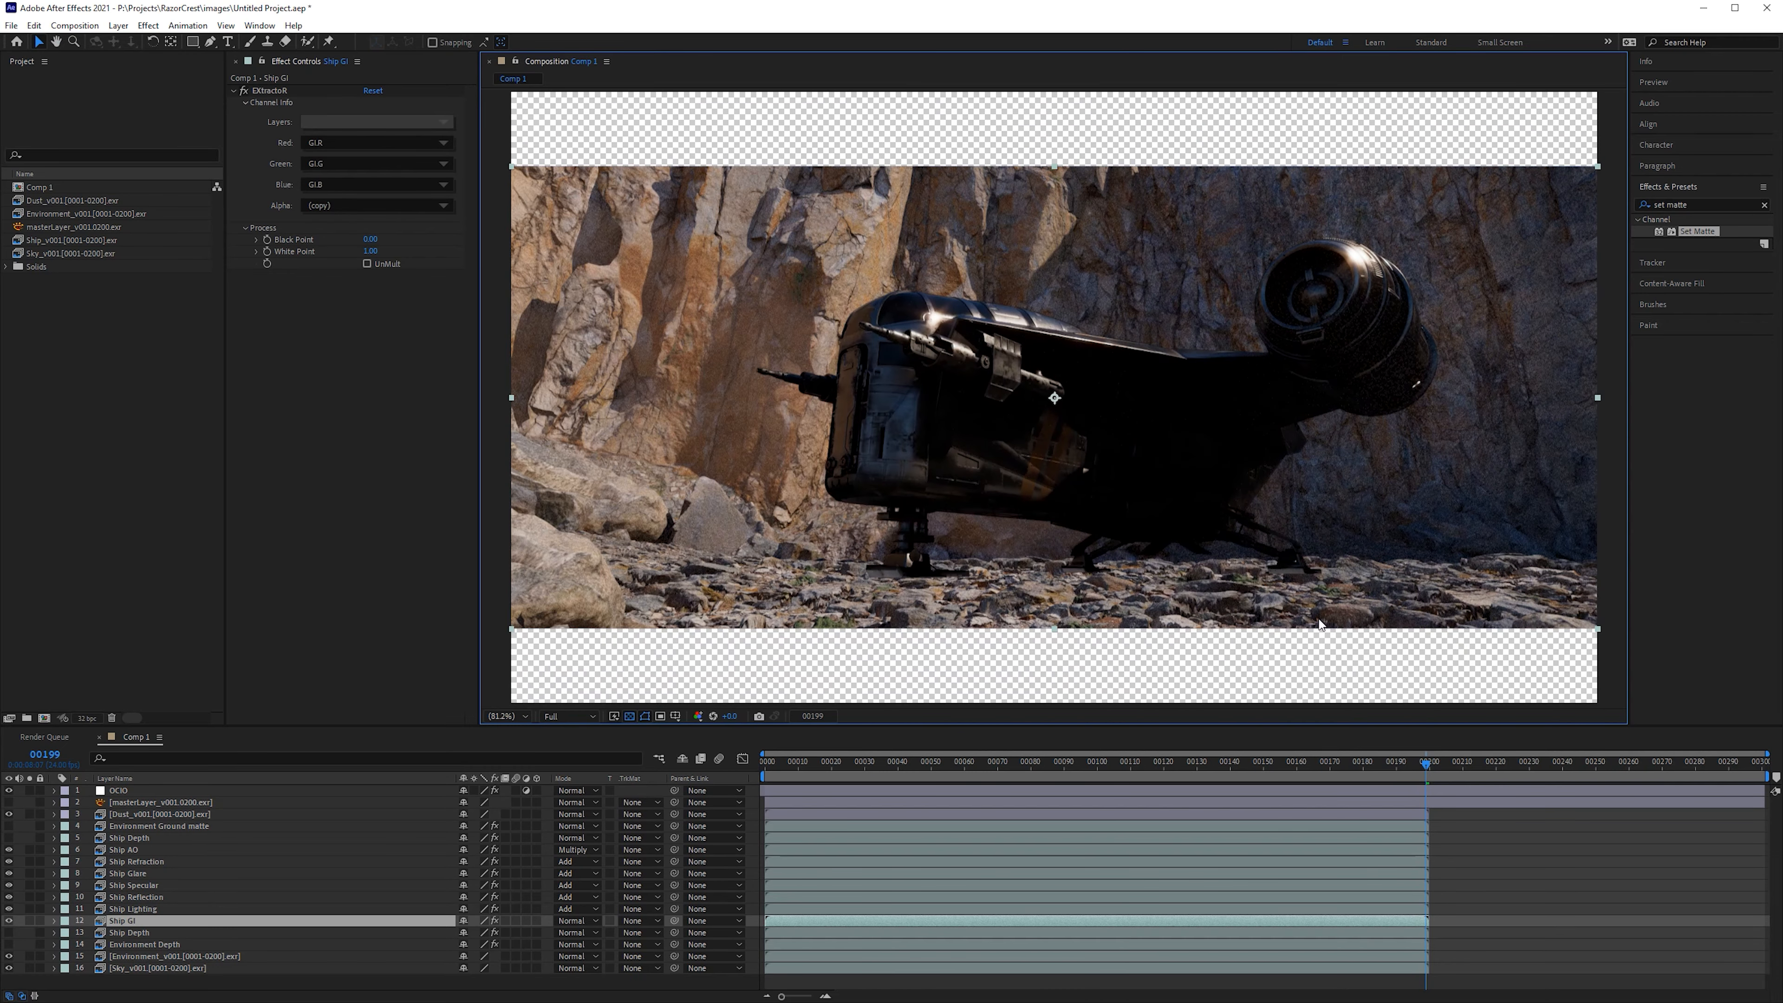
{"action": "left_click", "coordinate": [748, 857]}
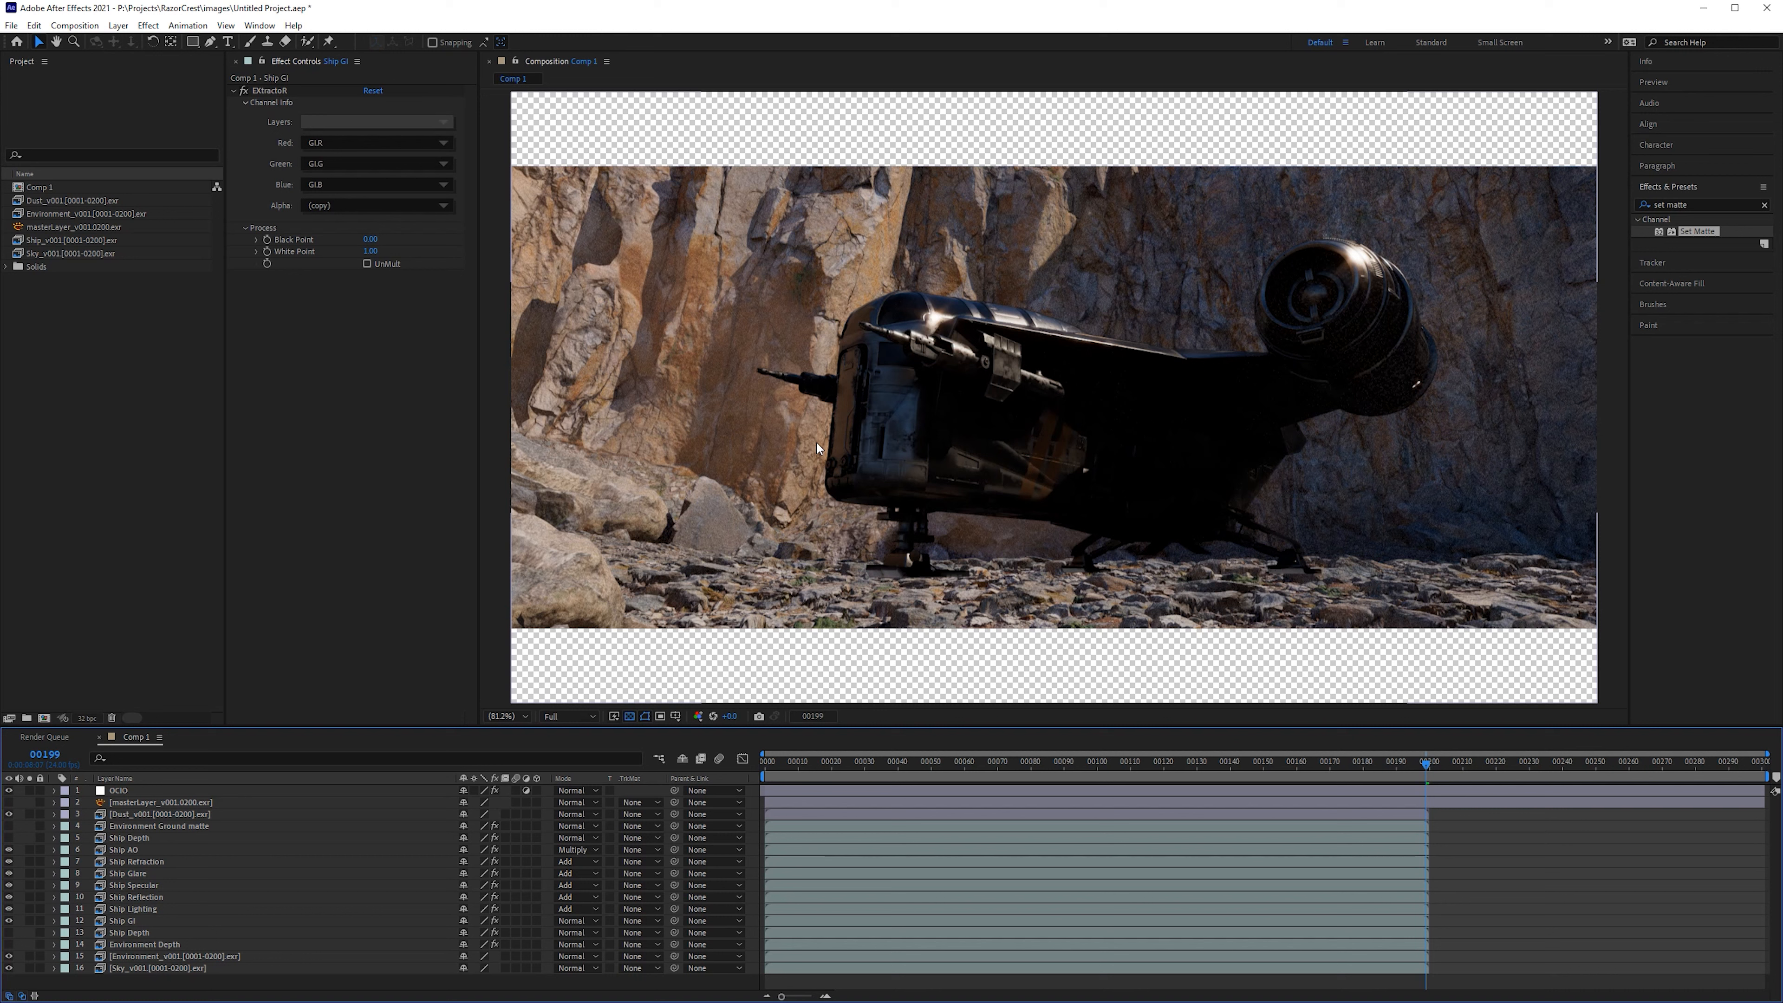
Step: Choose 32 bits per channel (float) as the project's color depth, review the working space choices, and accept the project settings
{"action": "left_click", "coordinate": [87, 719]}
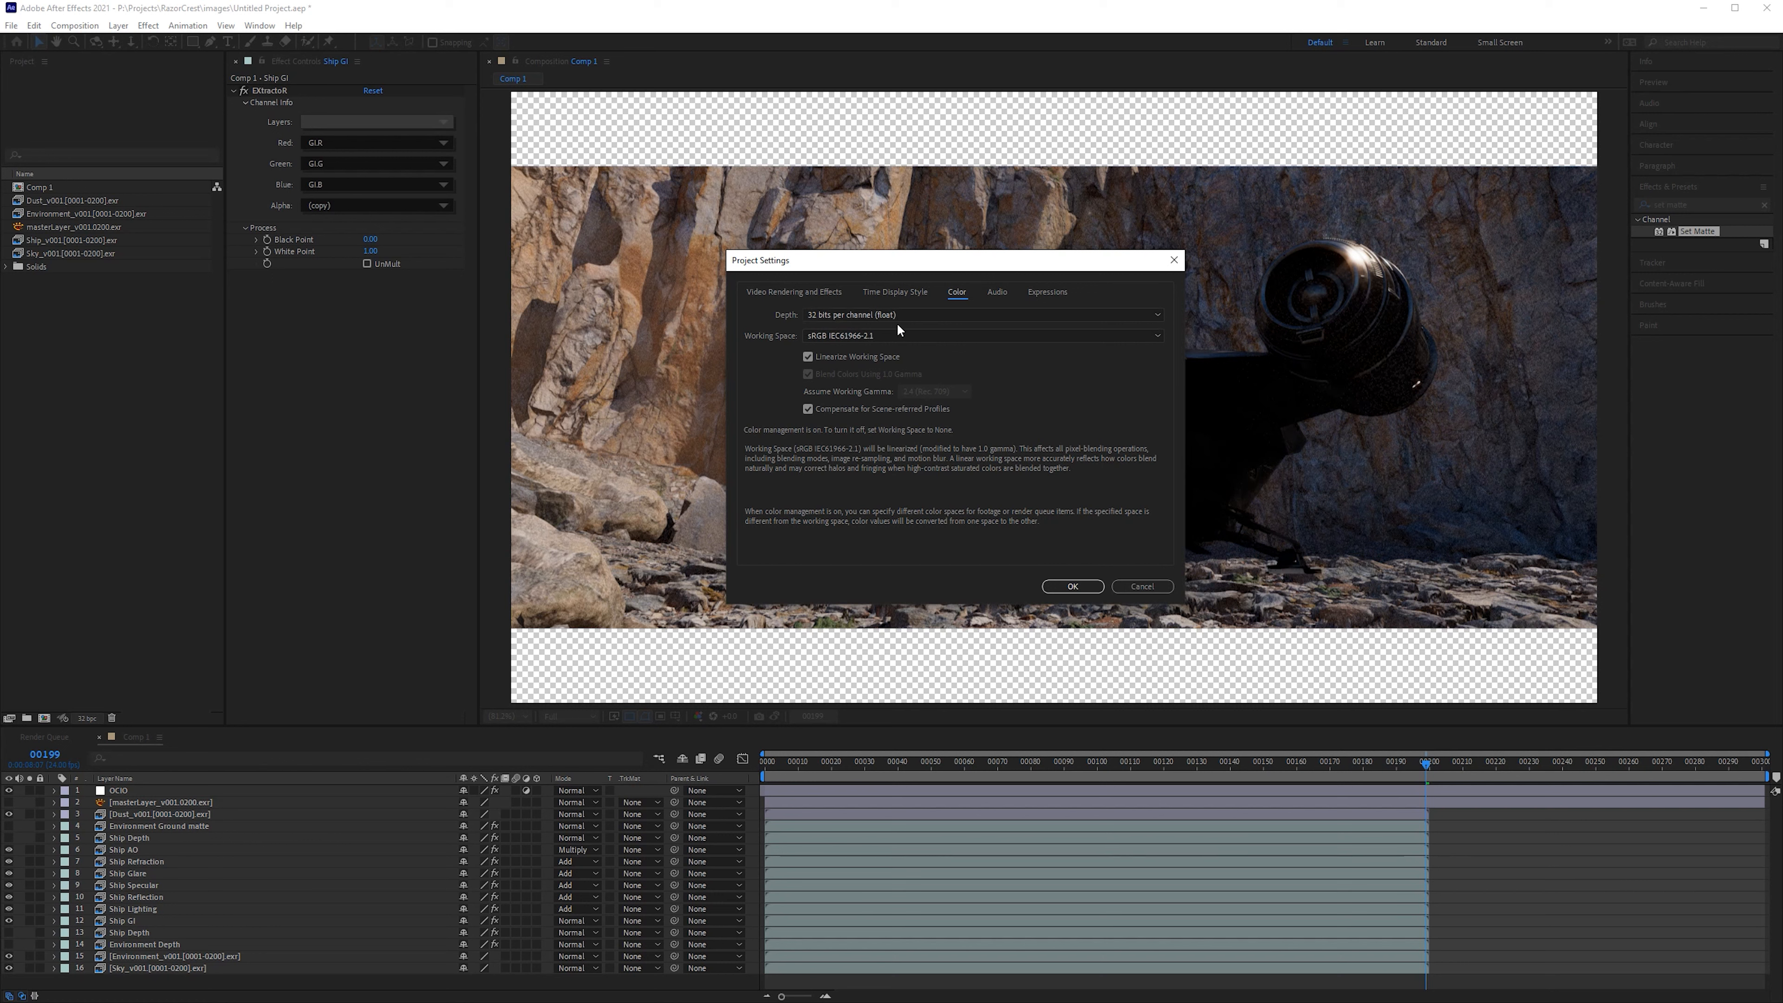
{"action": "left_click", "coordinate": [813, 314]}
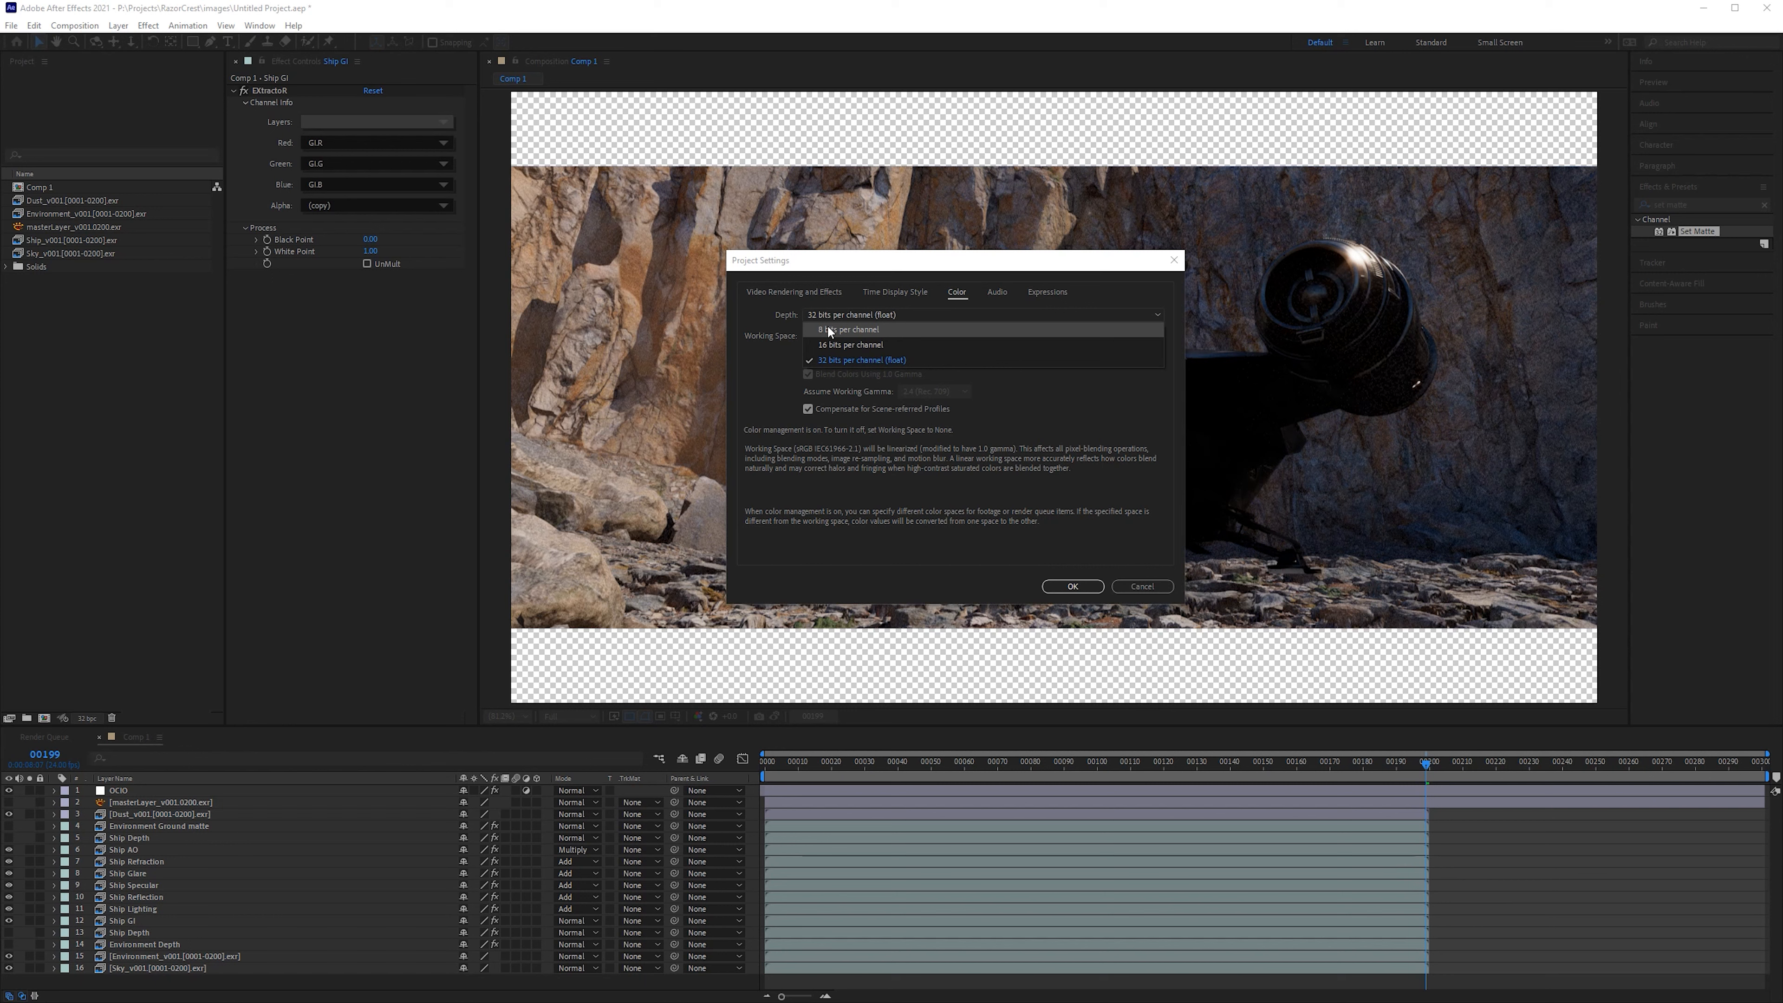
{"action": "left_click", "coordinate": [859, 359]}
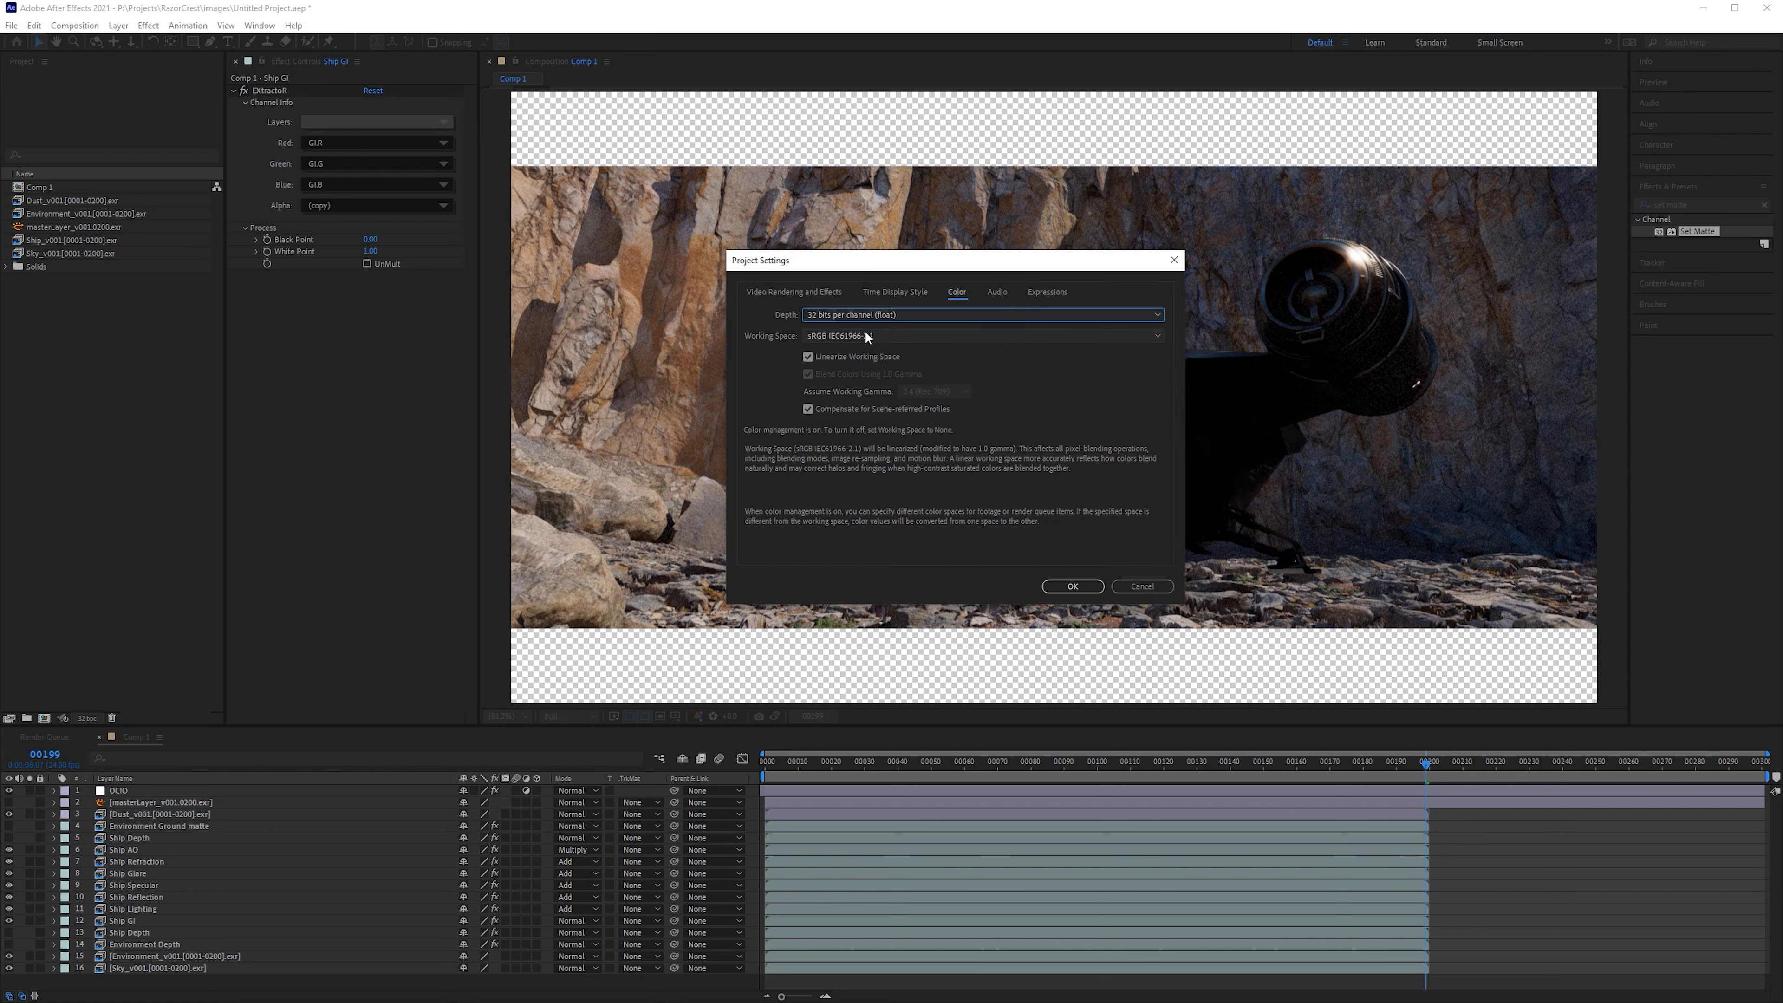
{"action": "left_click", "coordinate": [852, 316]}
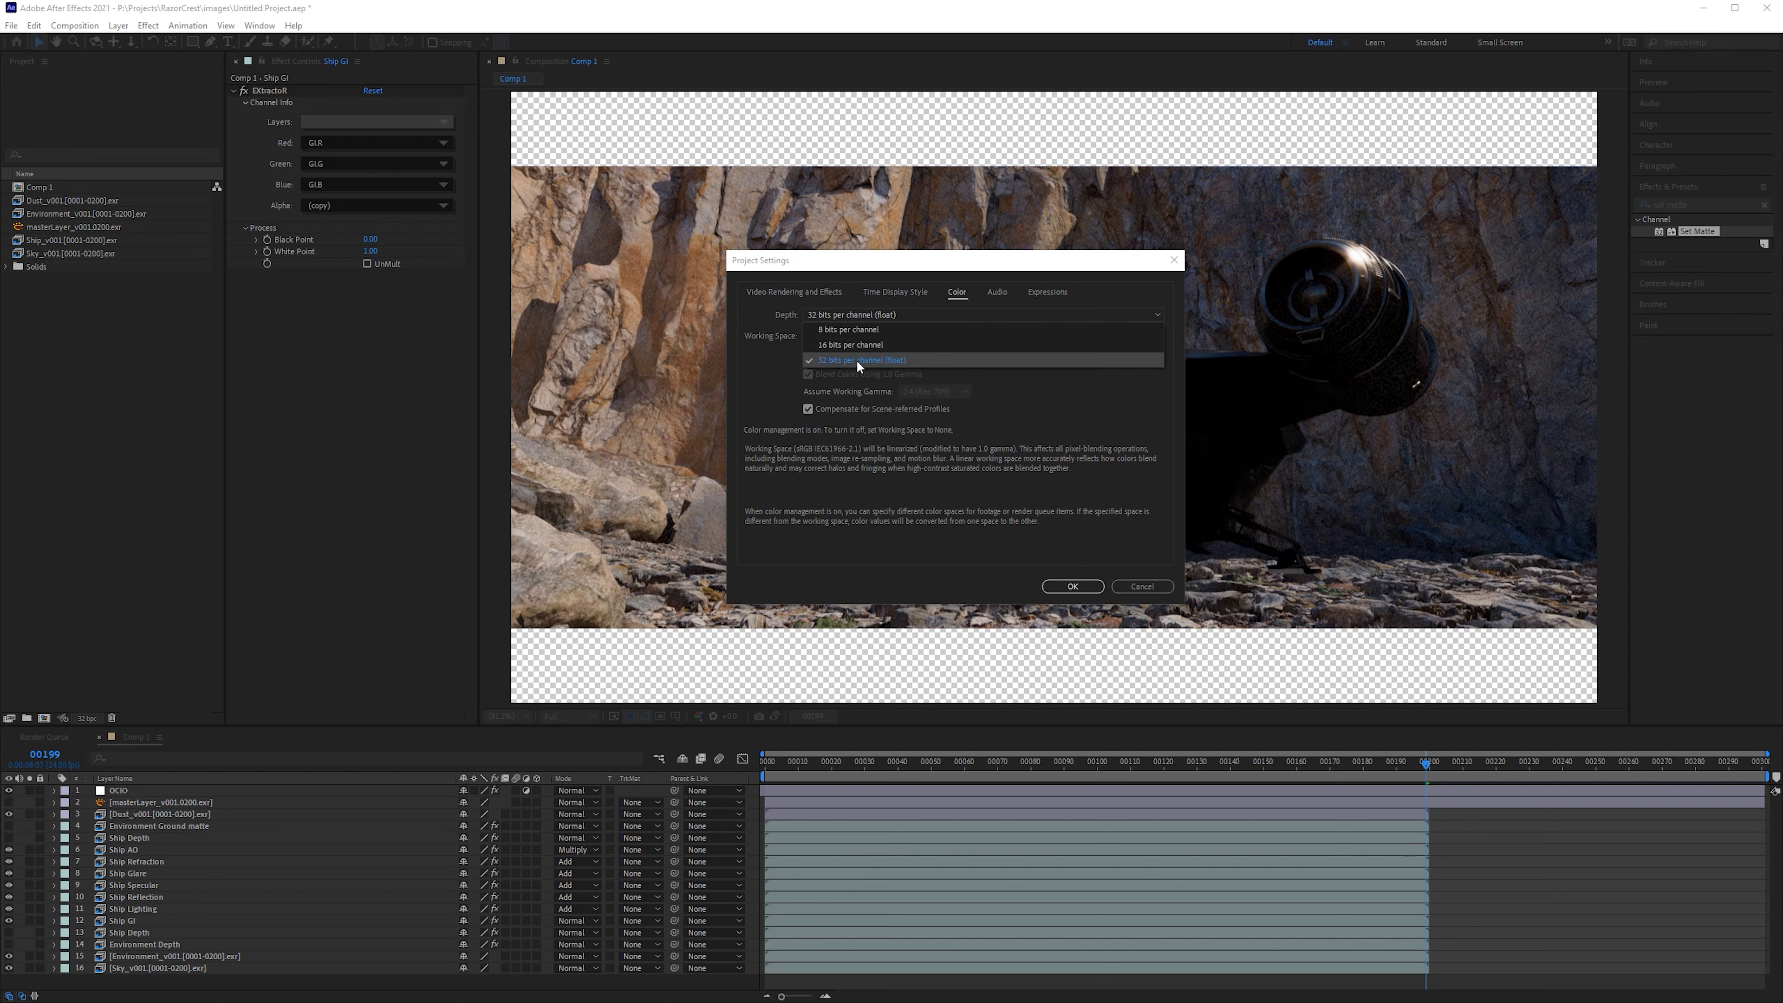
{"action": "left_click", "coordinate": [824, 361]}
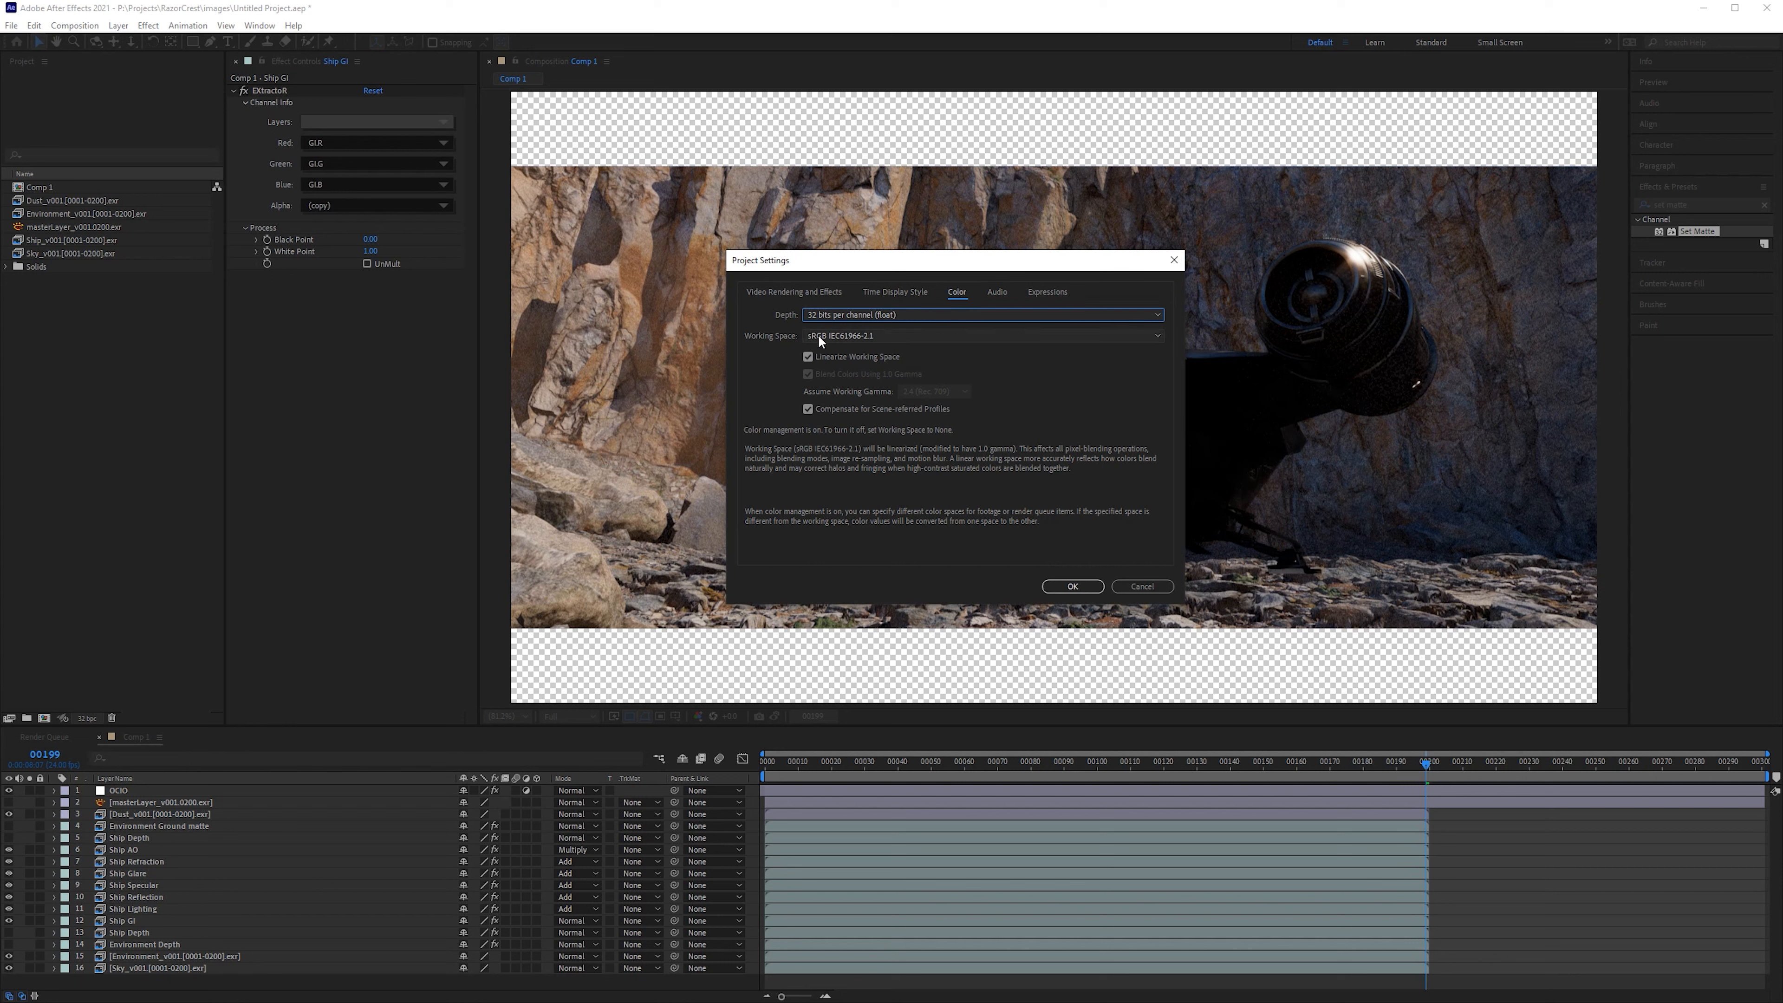
{"action": "left_click", "coordinate": [831, 336]}
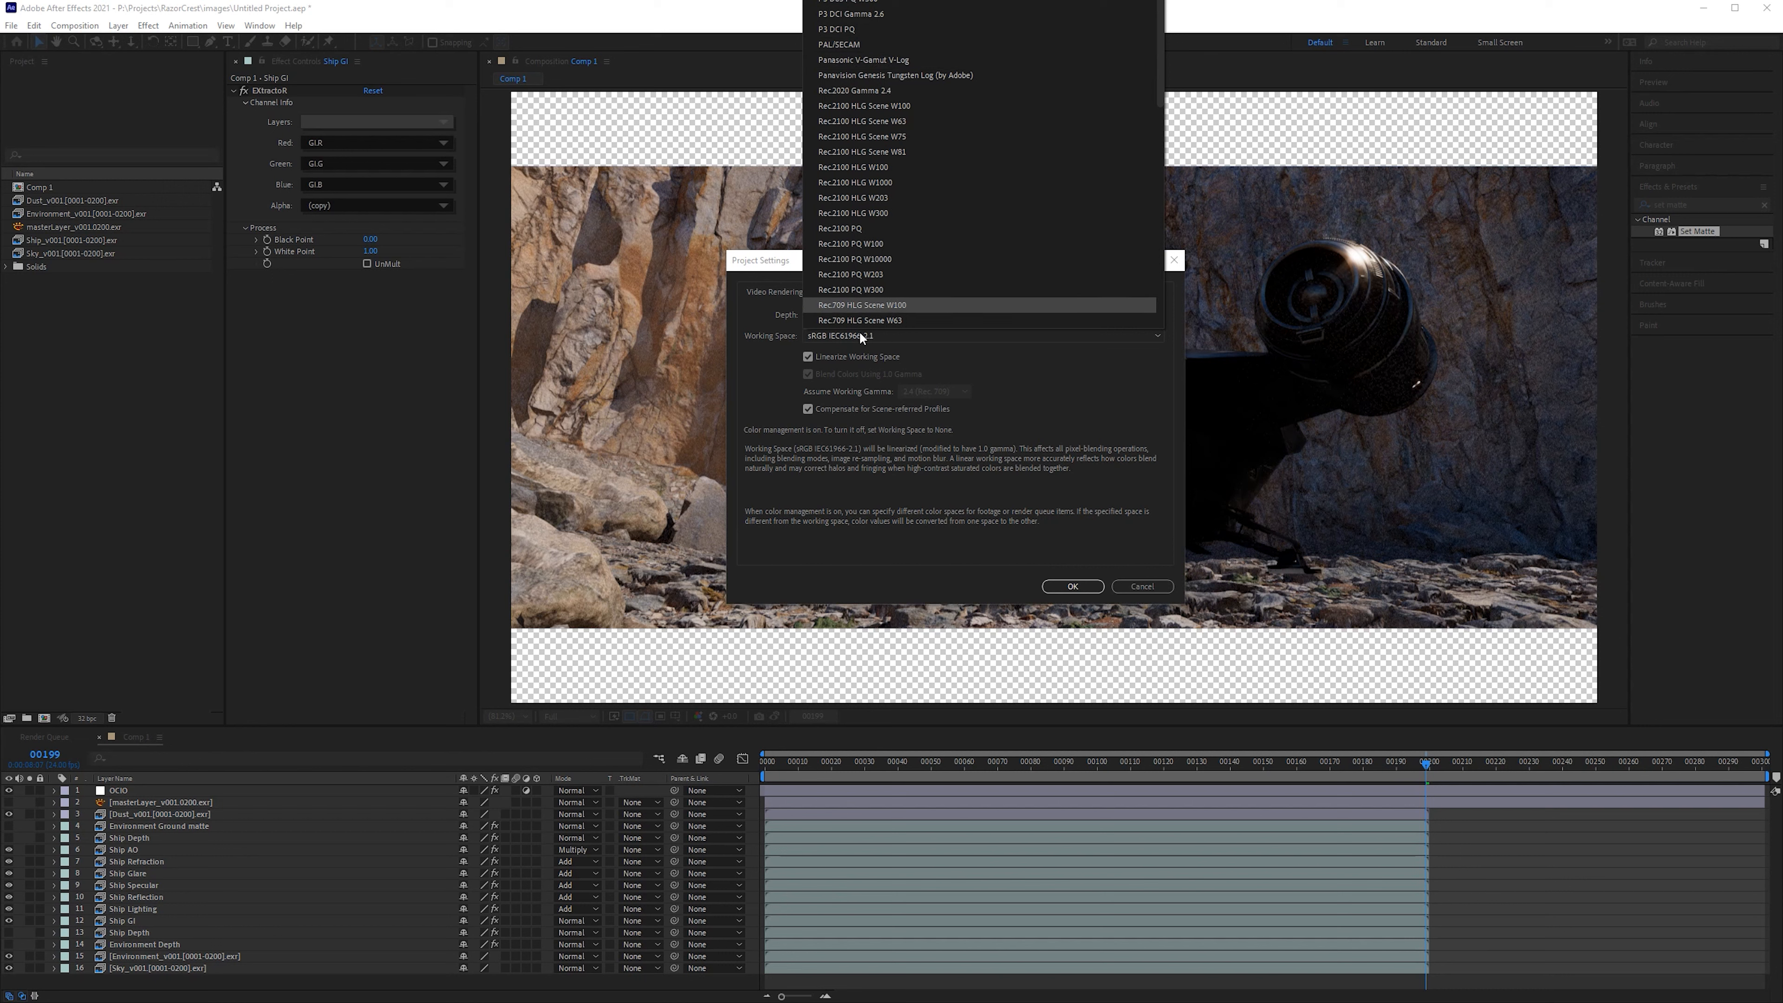
{"action": "left_click", "coordinate": [779, 331]}
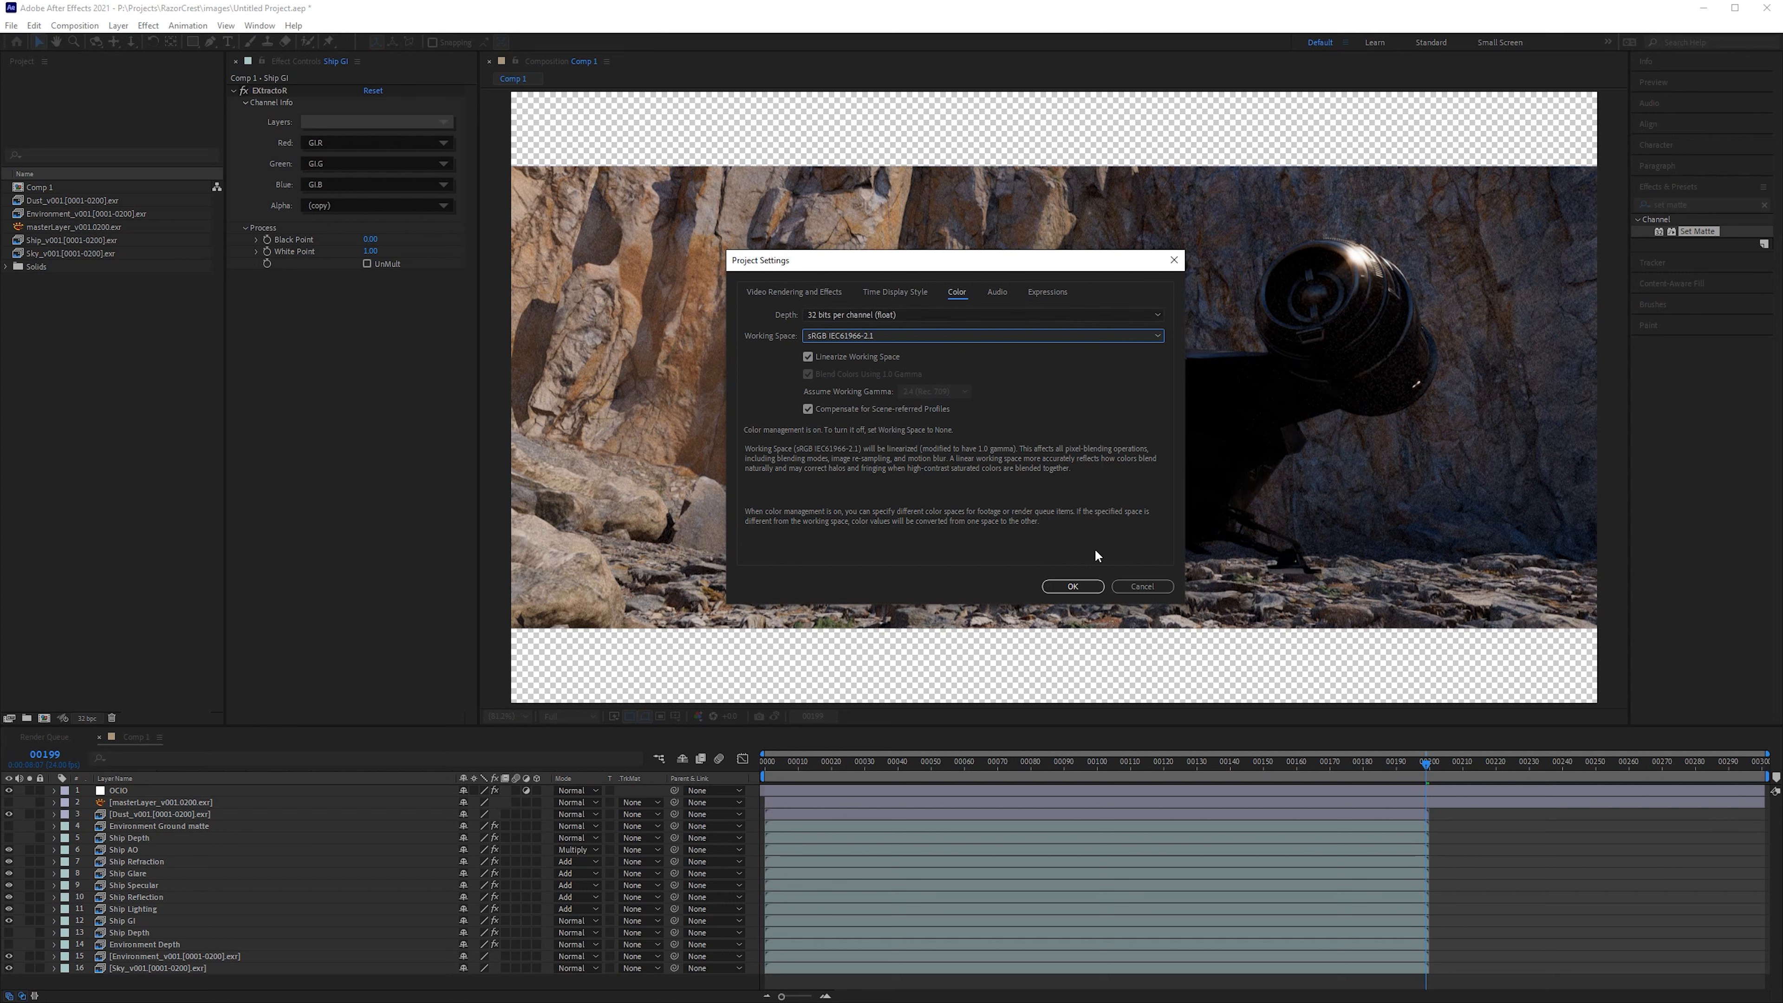
{"action": "left_click", "coordinate": [1072, 586]}
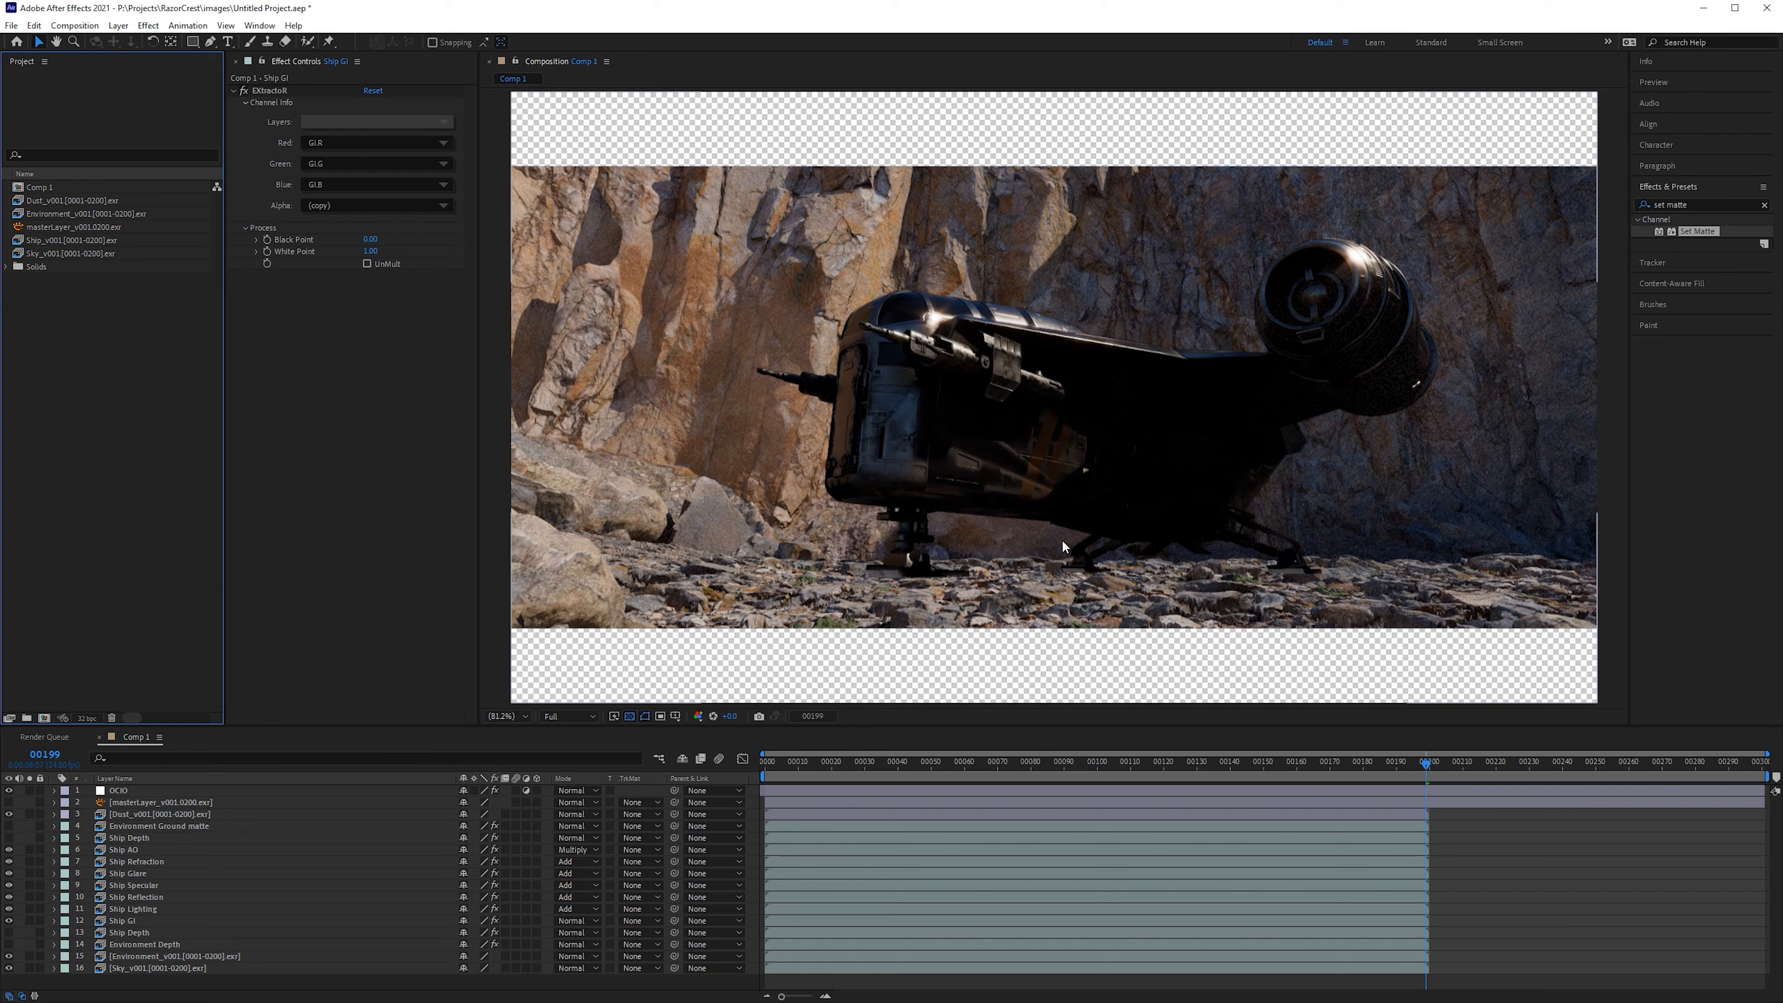
Step: Review the OCIO adjustment layer's source name and its OpenColorIO and Color Profile Converter settings
{"action": "left_click", "coordinate": [125, 791]}
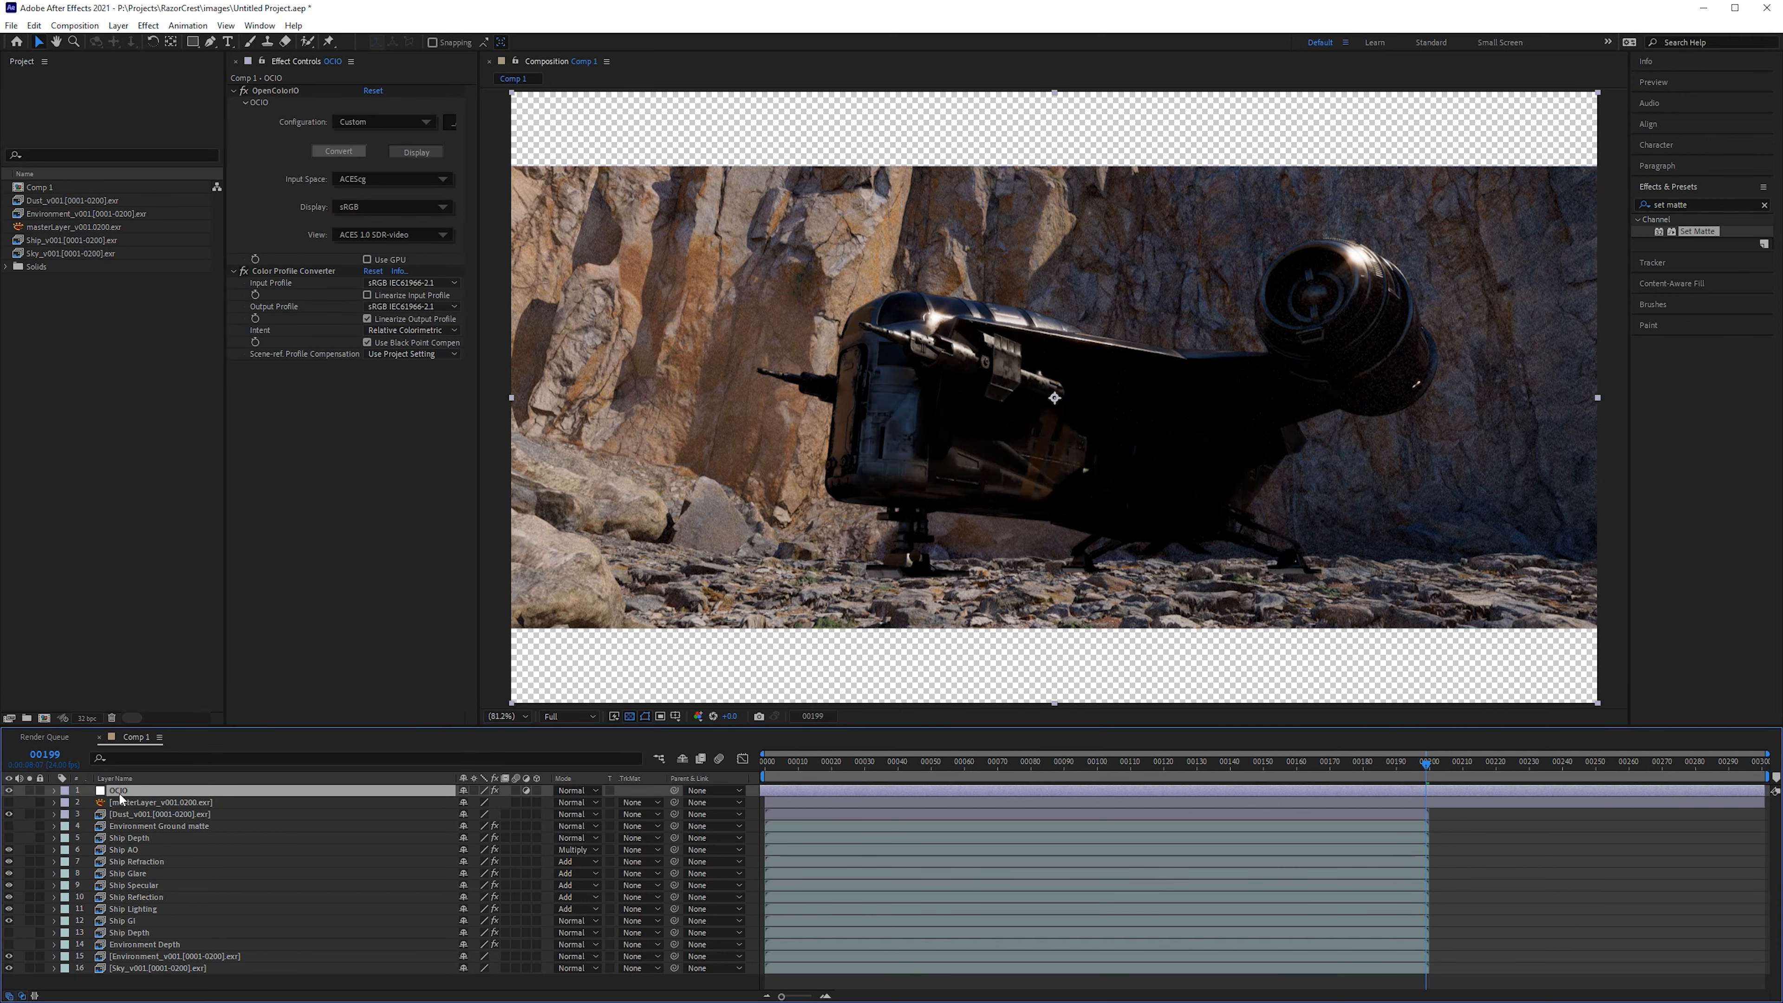
{"action": "left_click", "coordinate": [129, 778]}
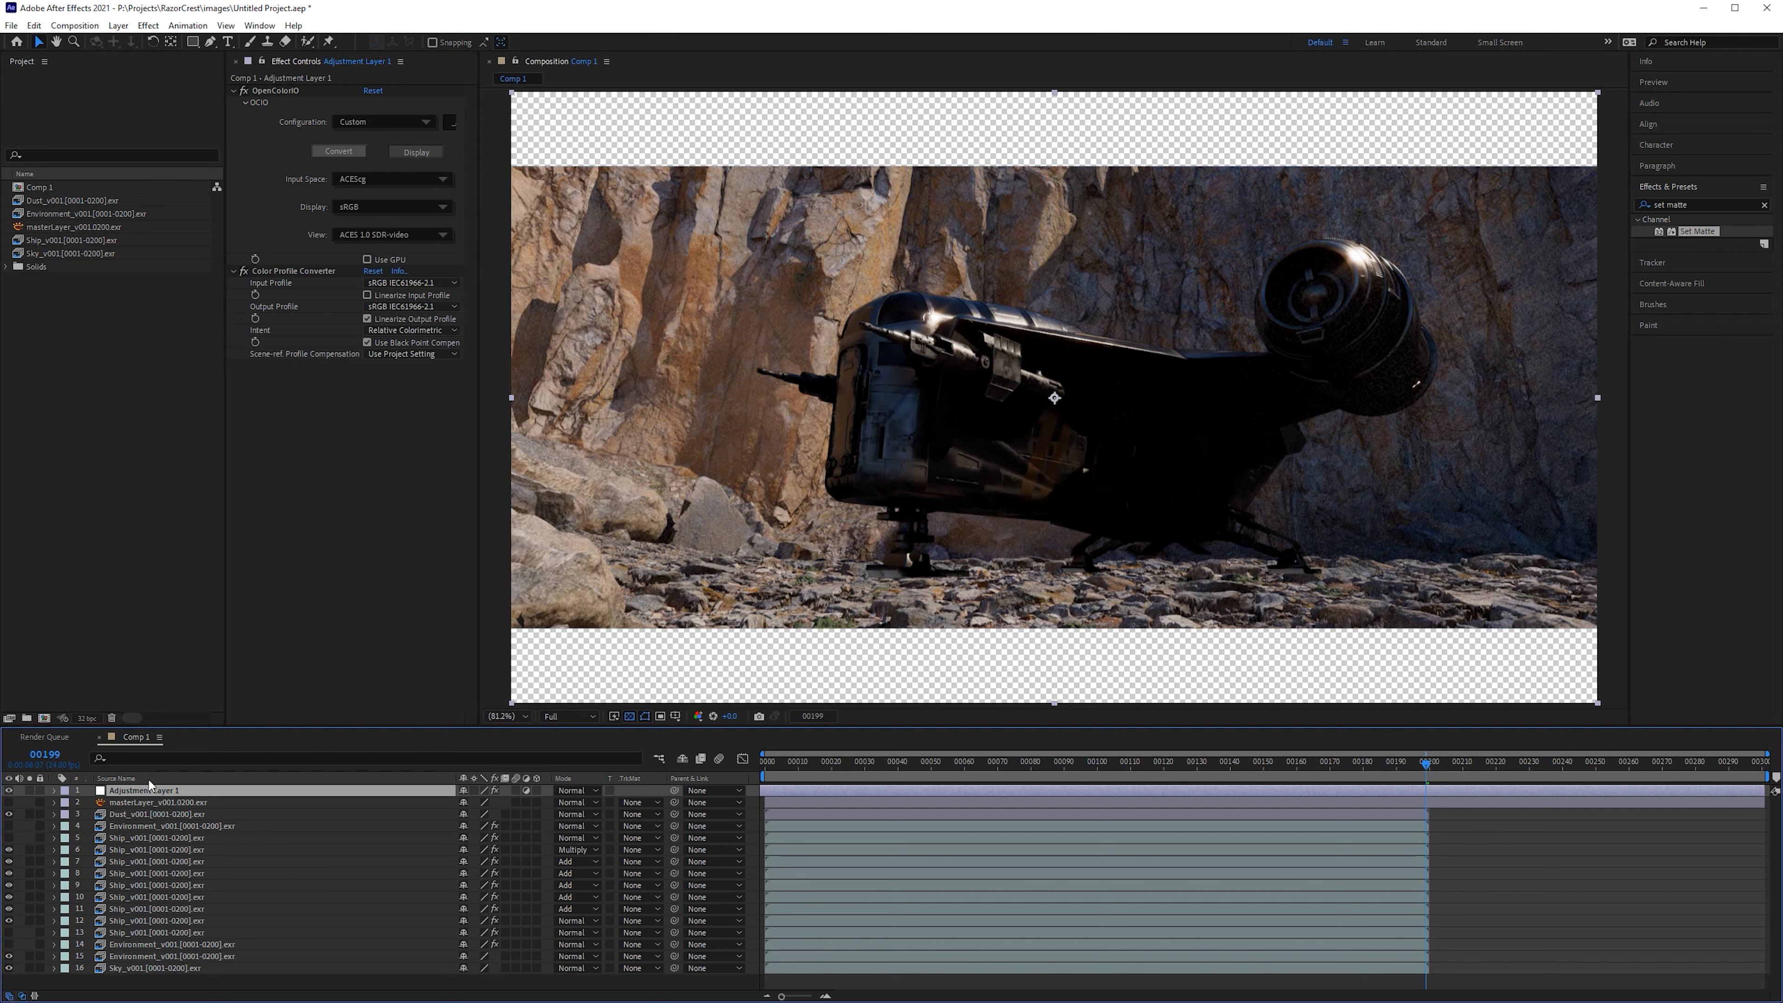
{"action": "left_click", "coordinate": [126, 788]}
{"action": "left_click", "coordinate": [123, 779]}
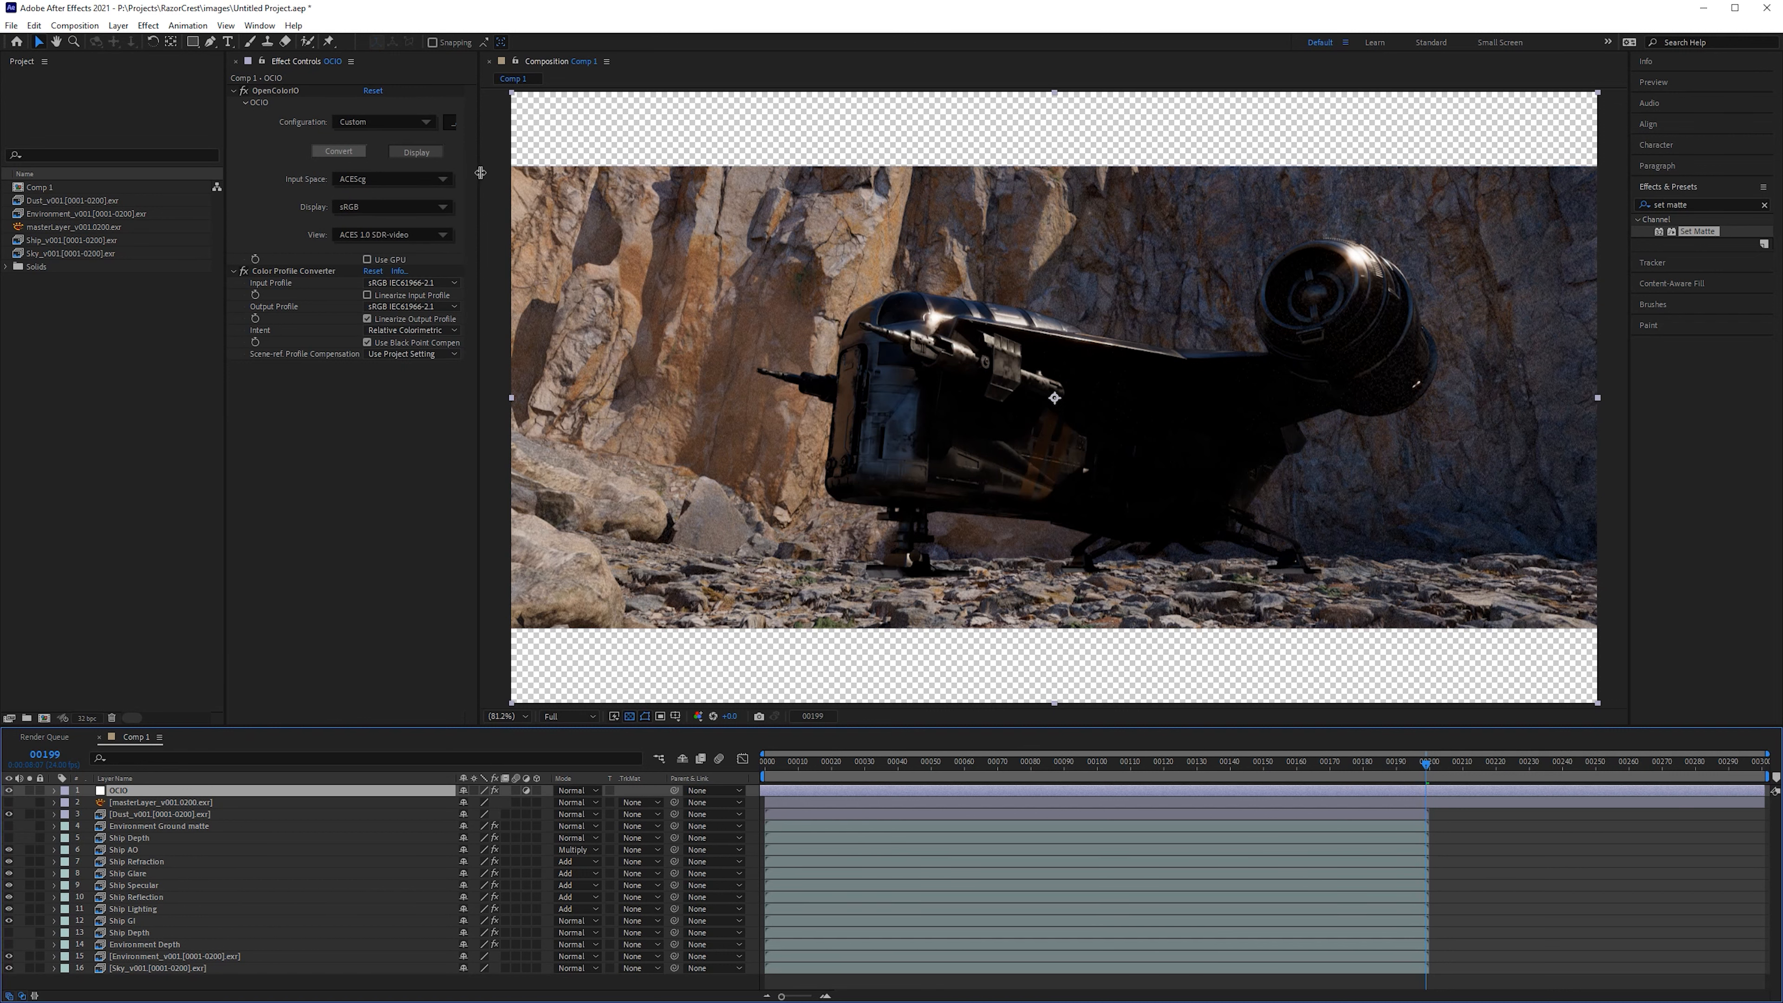
{"action": "mouse_move", "coordinate": [480, 175]}
{"action": "left_mouse_down"}
{"action": "mouse_move", "coordinate": [561, 174]}
{"action": "mouse_move", "coordinate": [498, 175]}
{"action": "left_mouse_up"}
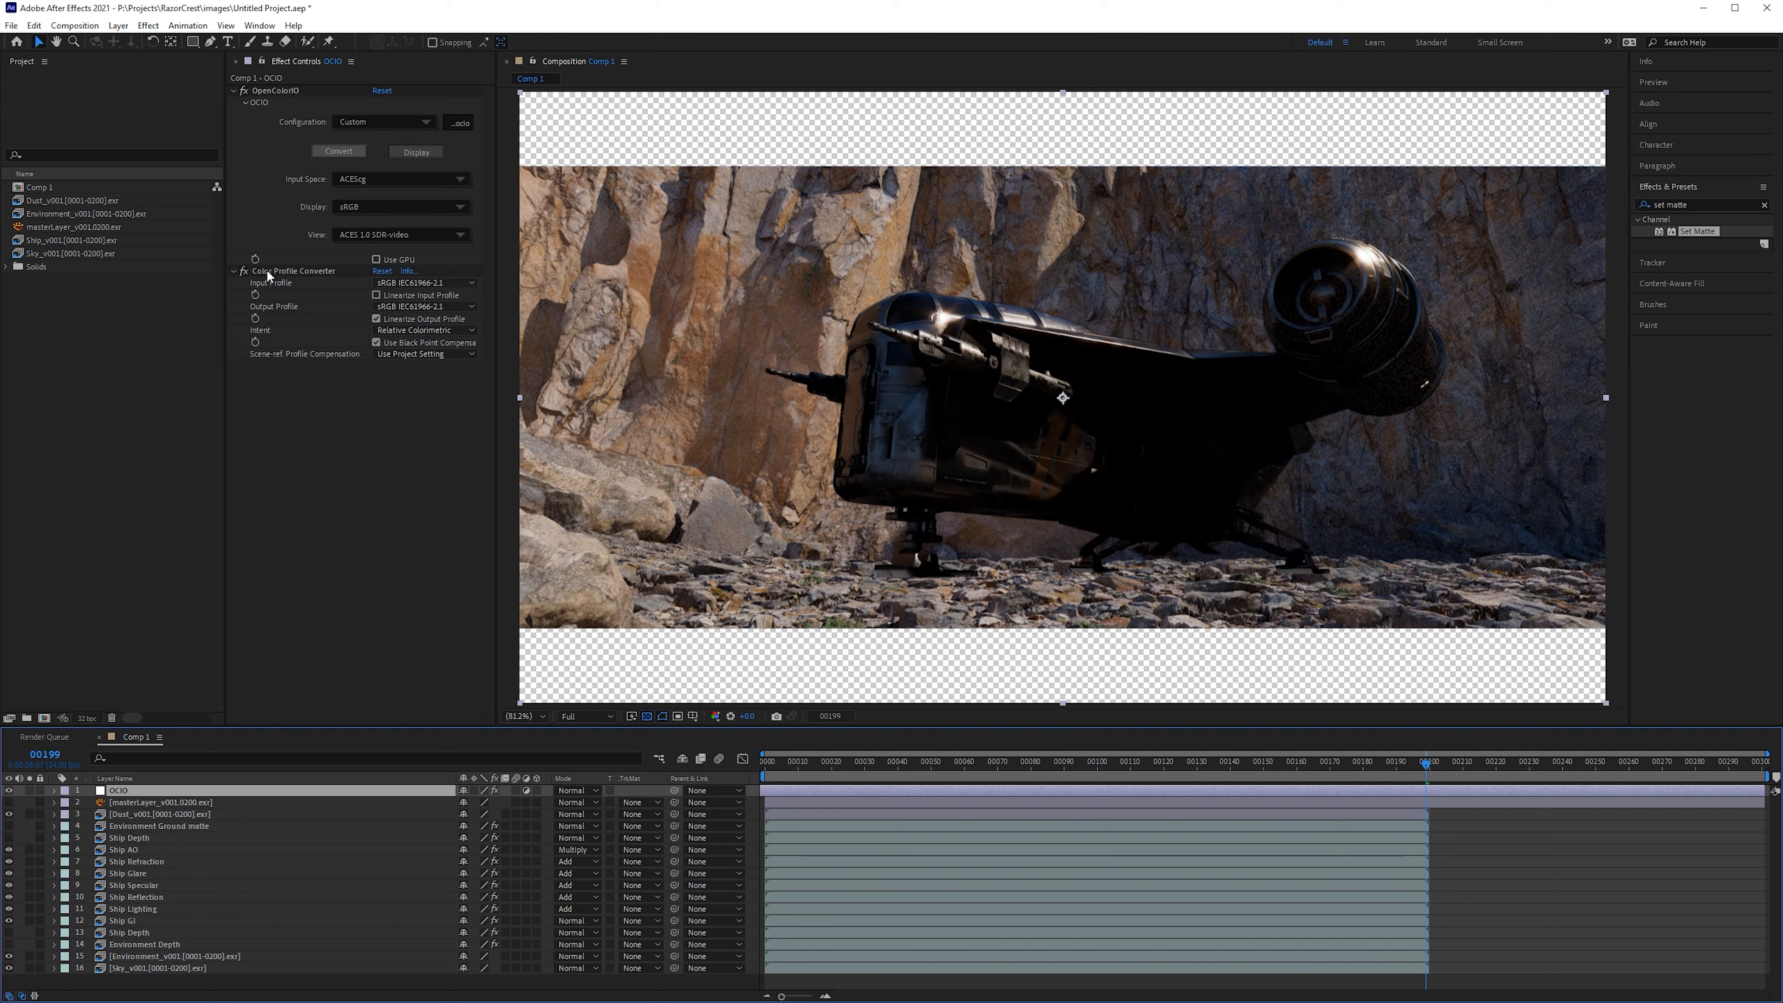
Step: Compare the image with the OCIO layer's Color Profile Converter effect disabled and enabled again
{"action": "left_click", "coordinate": [283, 271]}
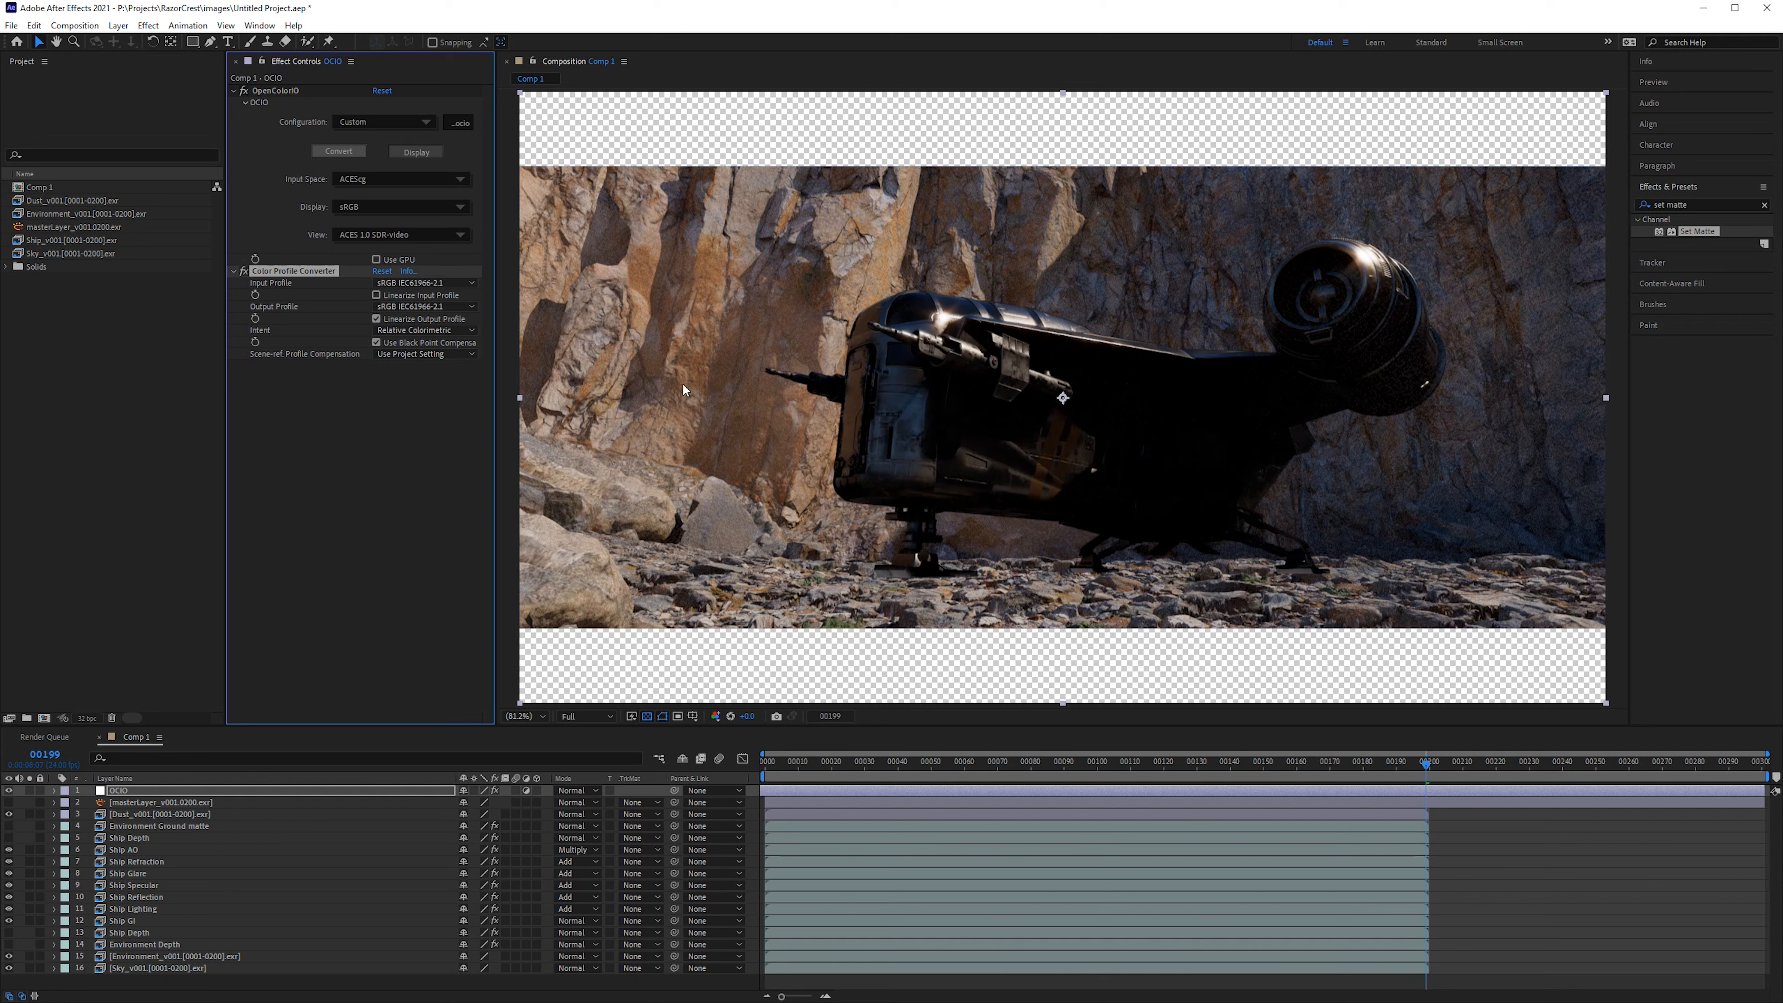
{"action": "left_click", "coordinate": [242, 271]}
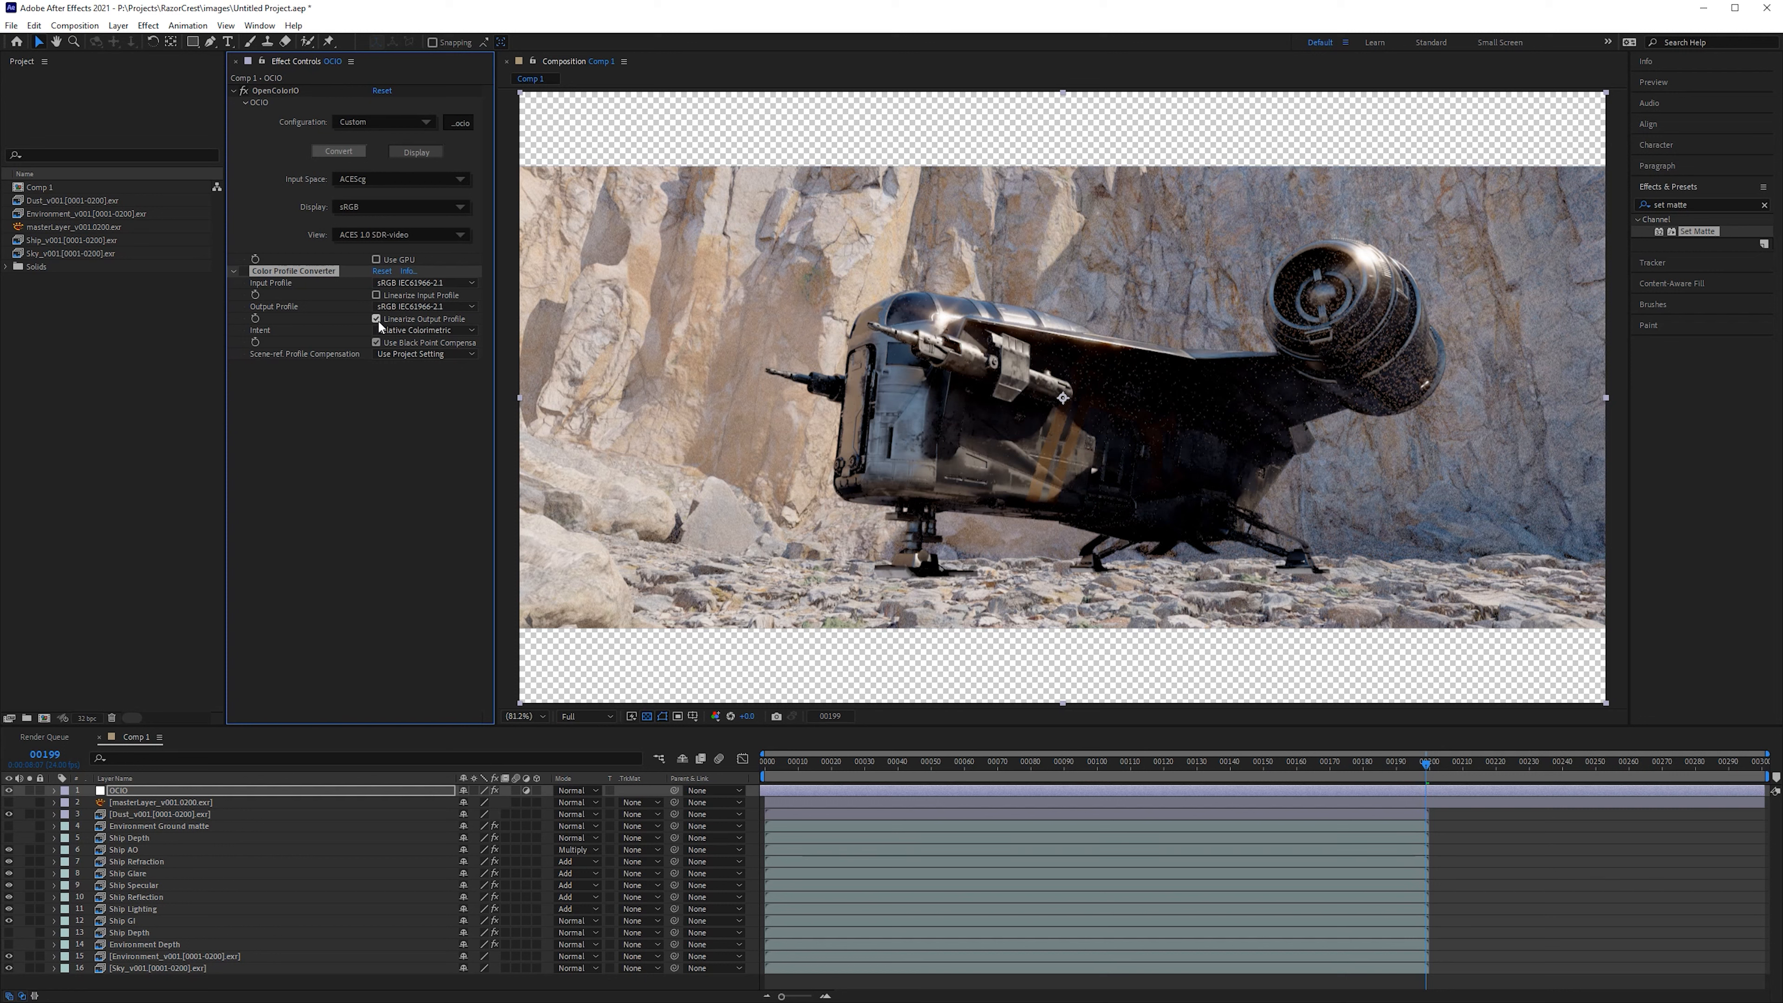
{"action": "left_click", "coordinate": [243, 271]}
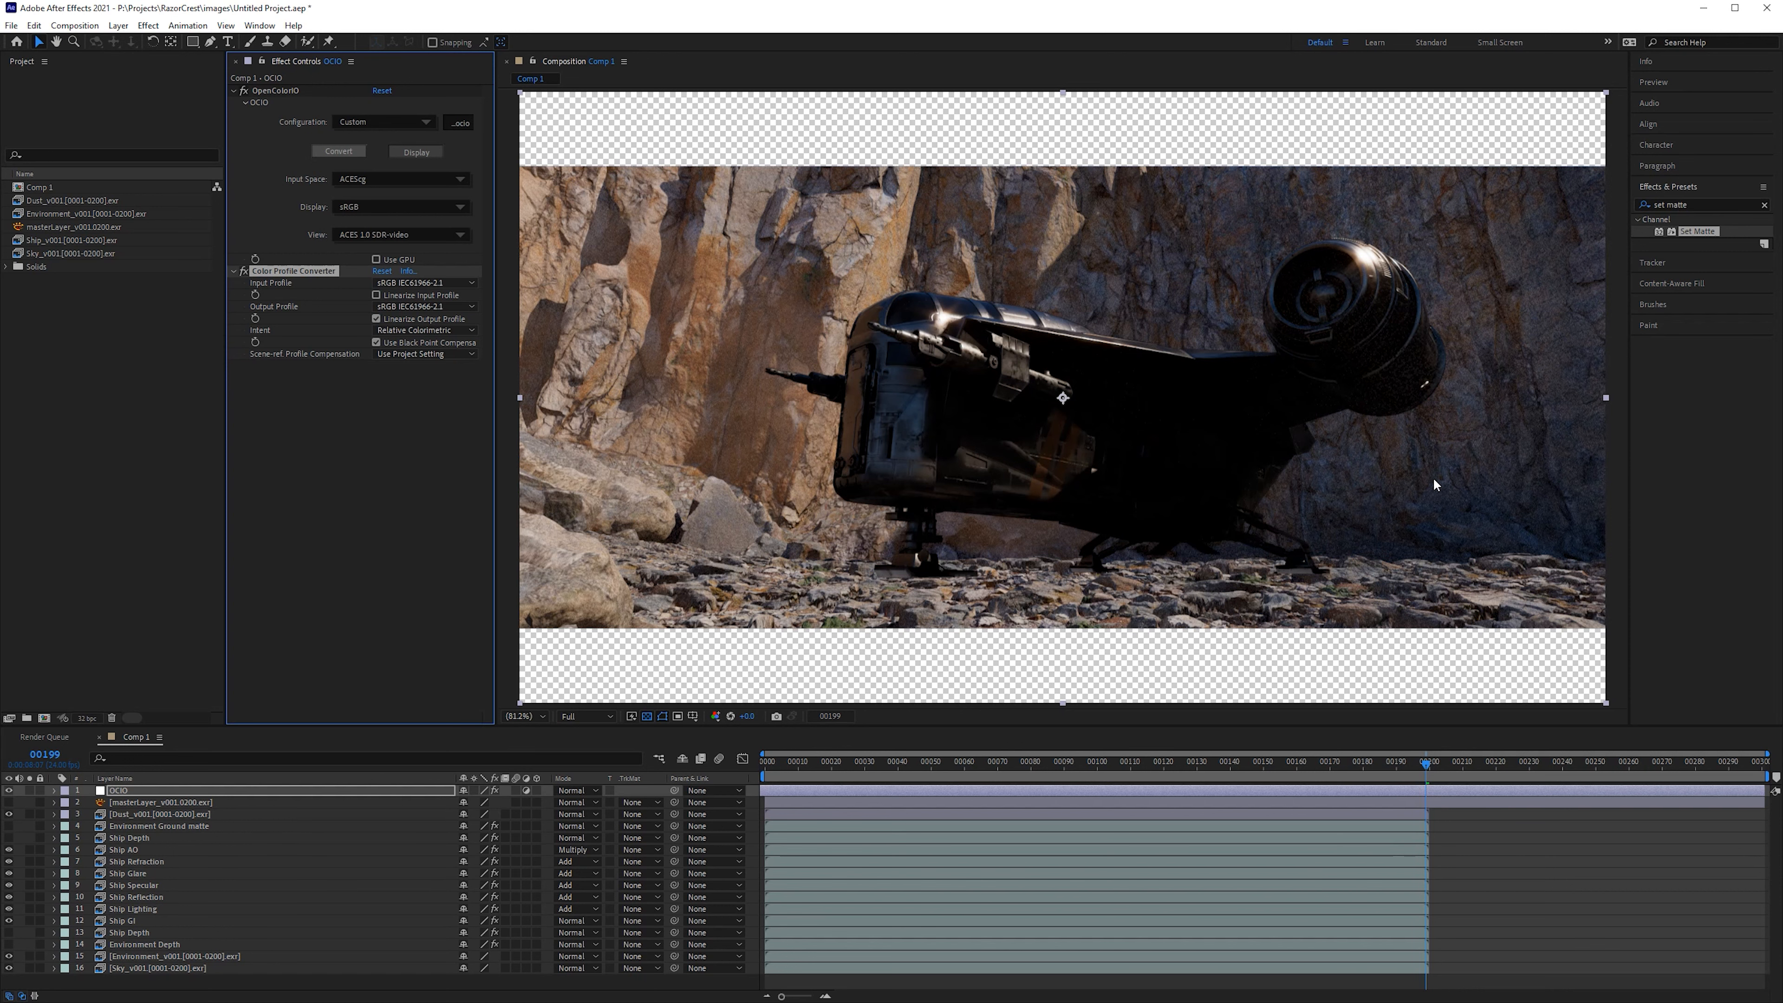
{"action": "mouse_move", "coordinate": [1434, 480]}
{"action": "left_mouse_down"}
{"action": "mouse_move", "coordinate": [1445, 470]}
{"action": "mouse_move", "coordinate": [1413, 522]}
{"action": "mouse_move", "coordinate": [1397, 514]}
{"action": "mouse_move", "coordinate": [1459, 491]}
{"action": "left_mouse_up"}
{"action": "key", "text": "v"}
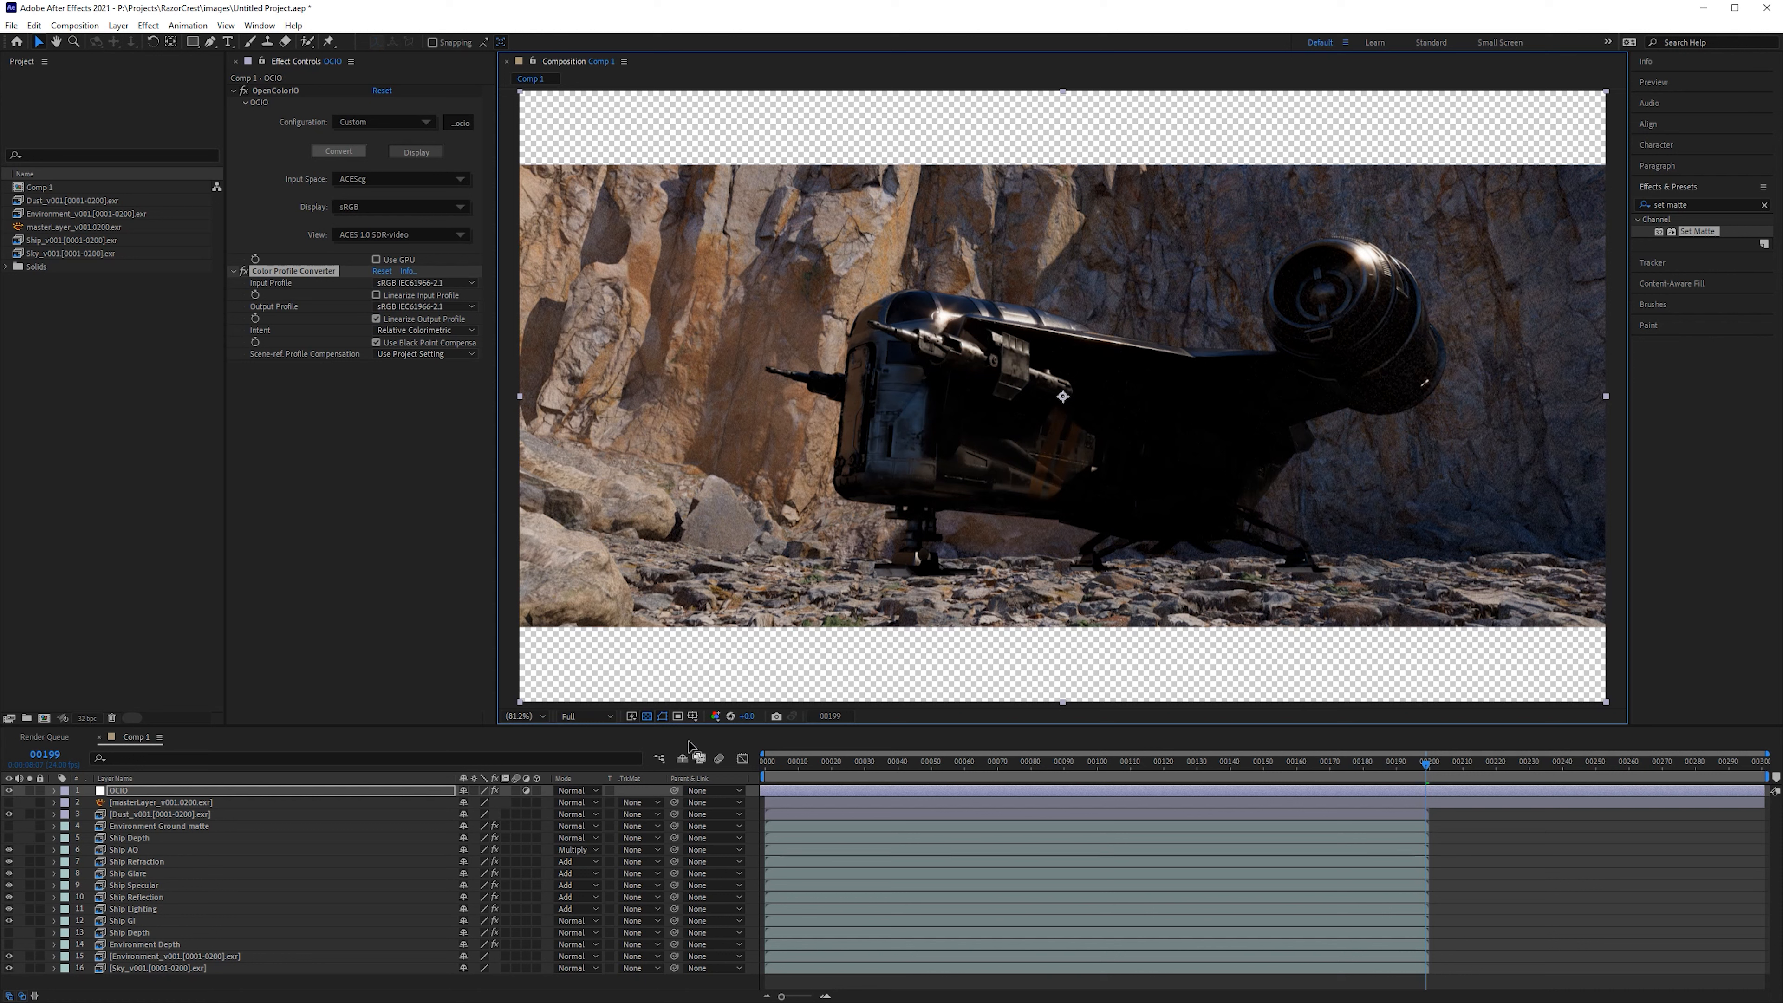
Step: Turn off the transparency grid and set the composition's height to 817 px in its settings
{"action": "left_click", "coordinate": [646, 715]}
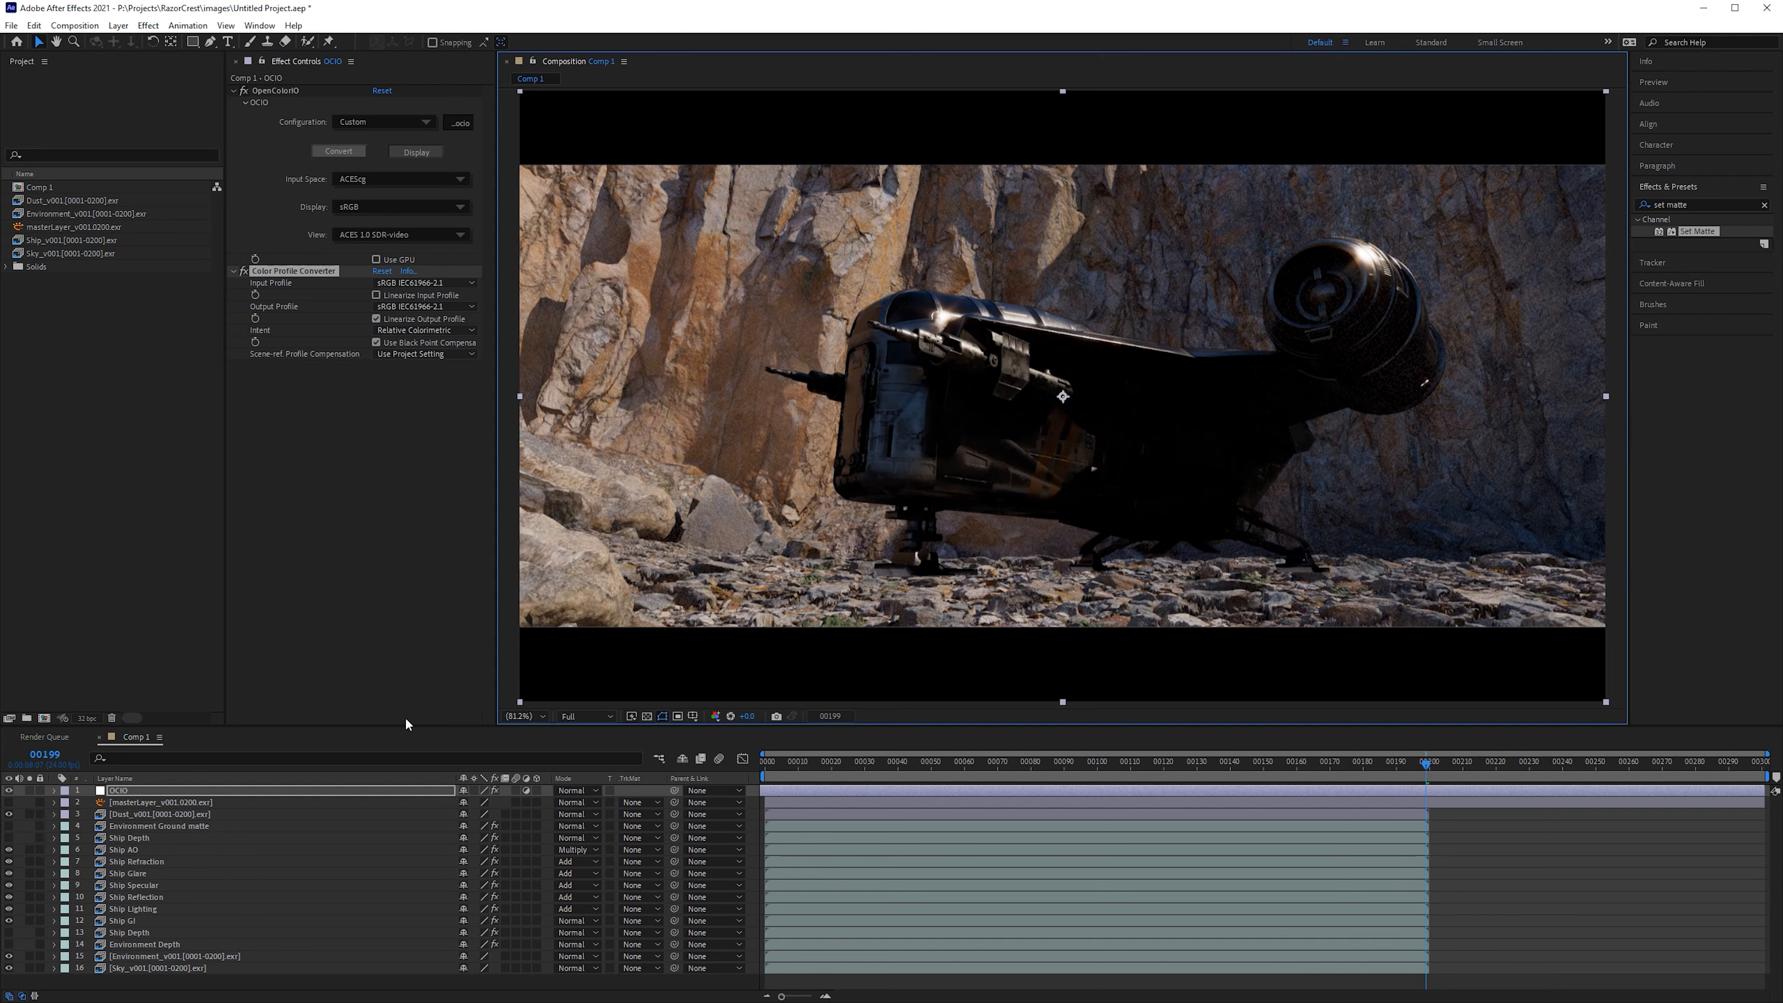
{"action": "left_click", "coordinate": [1687, 851]}
{"action": "right_click", "coordinate": [128, 739]}
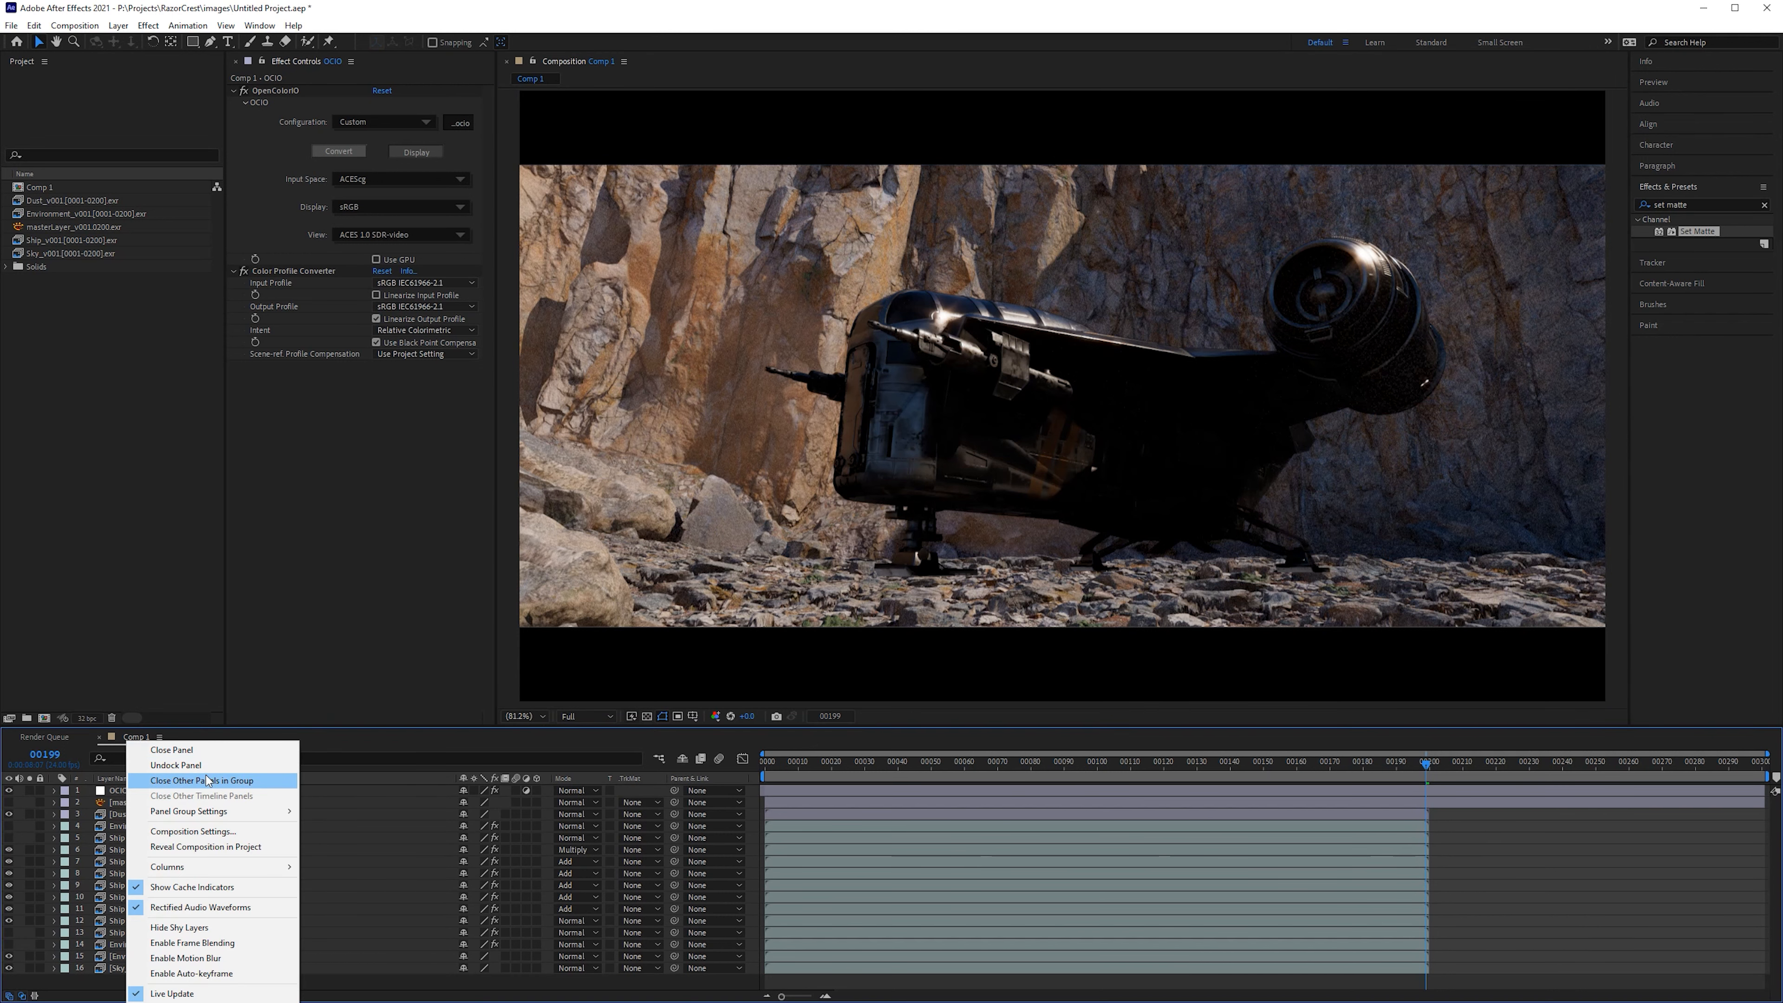
{"action": "left_click", "coordinate": [87, 26]}
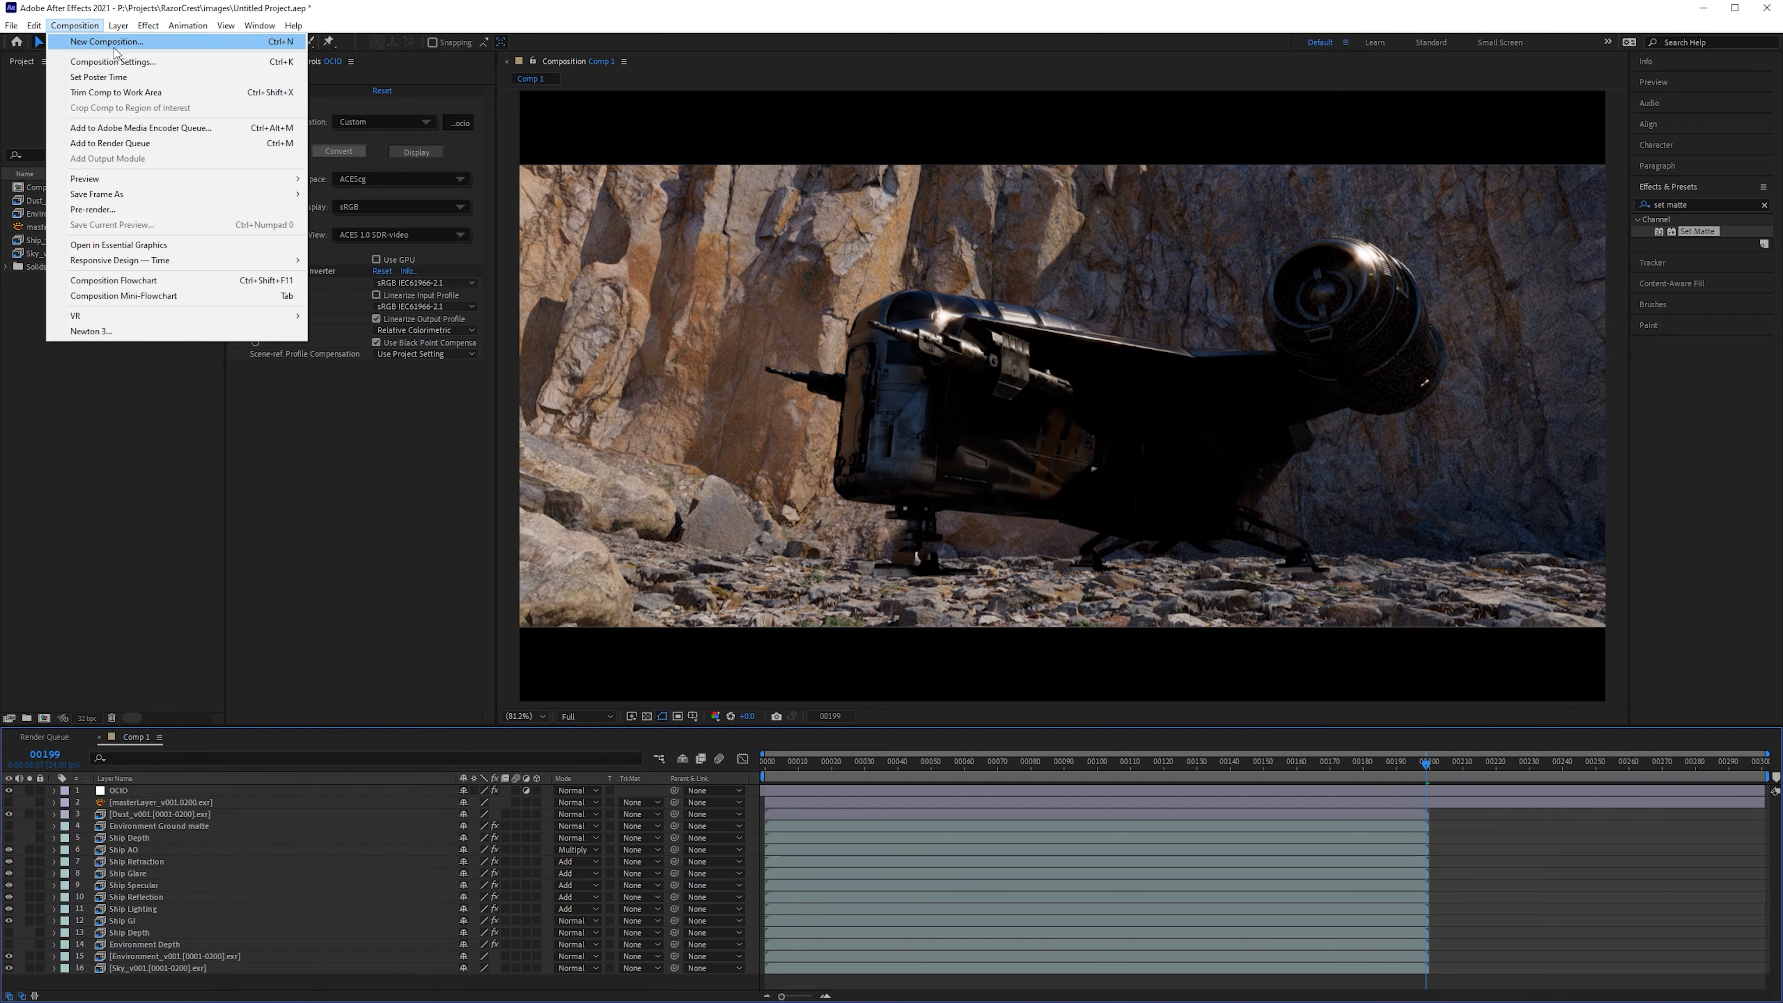
{"action": "left_click", "coordinate": [450, 652]}
{"action": "key", "text": "ctrl+k"}
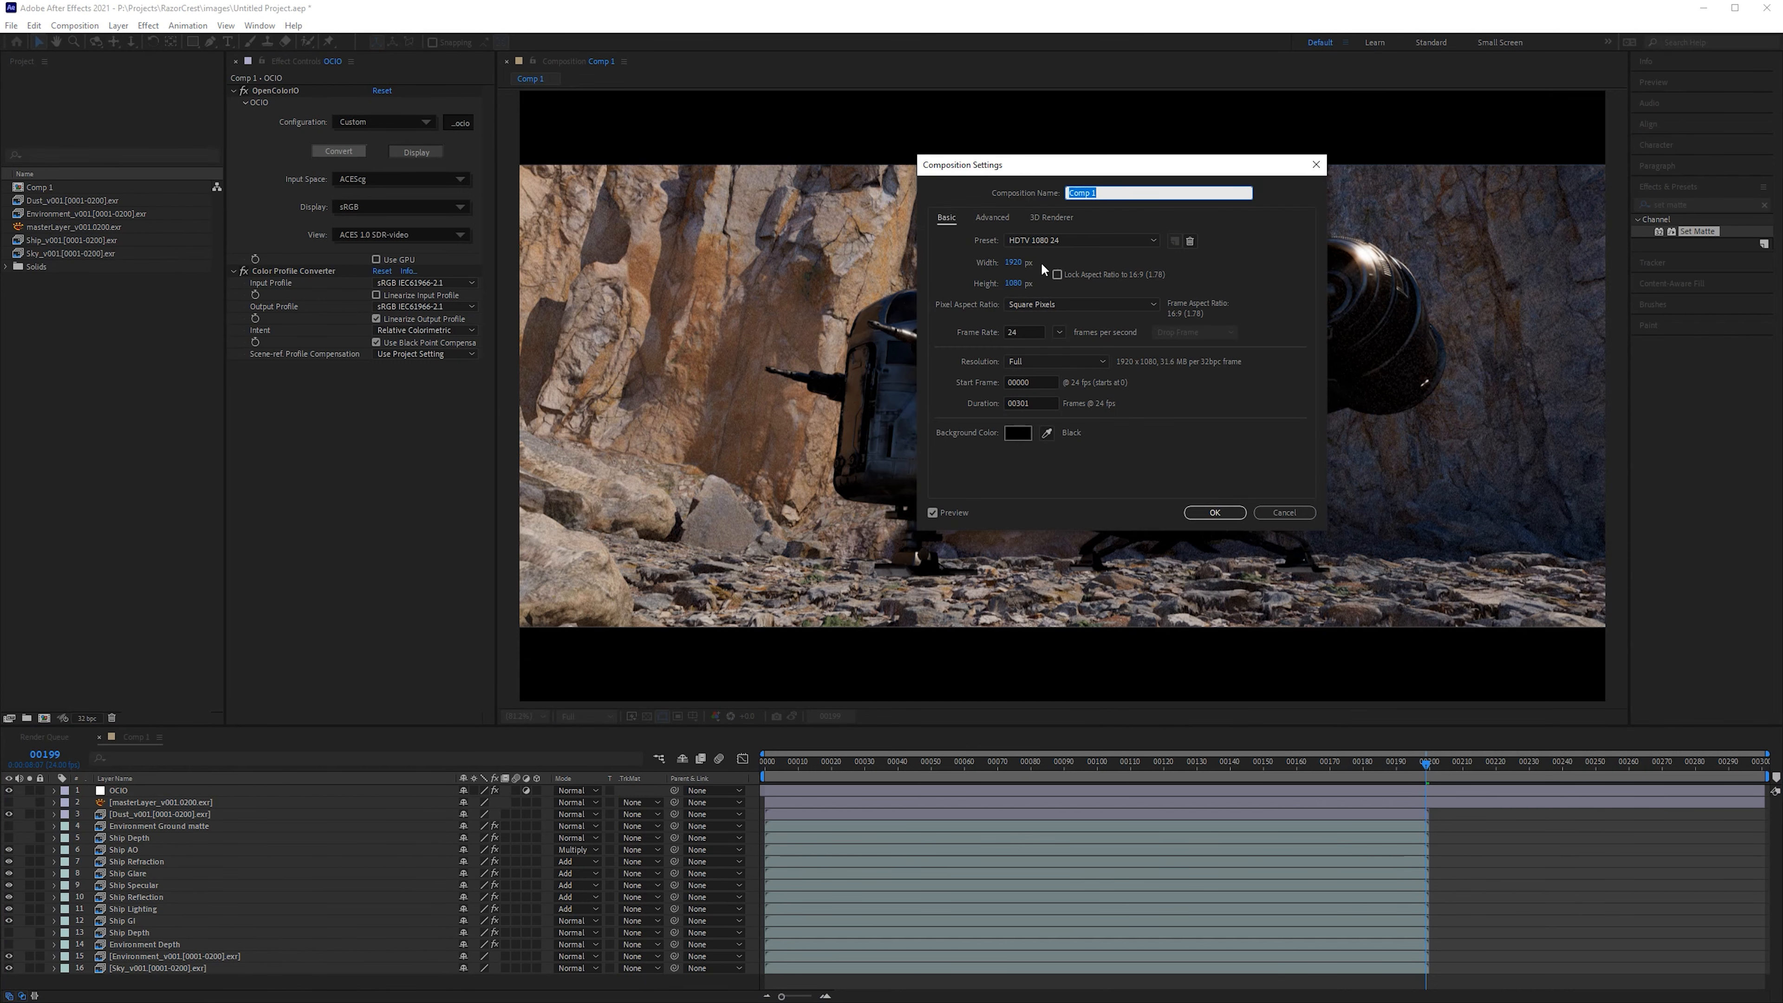
{"action": "left_click", "coordinate": [1014, 283]}
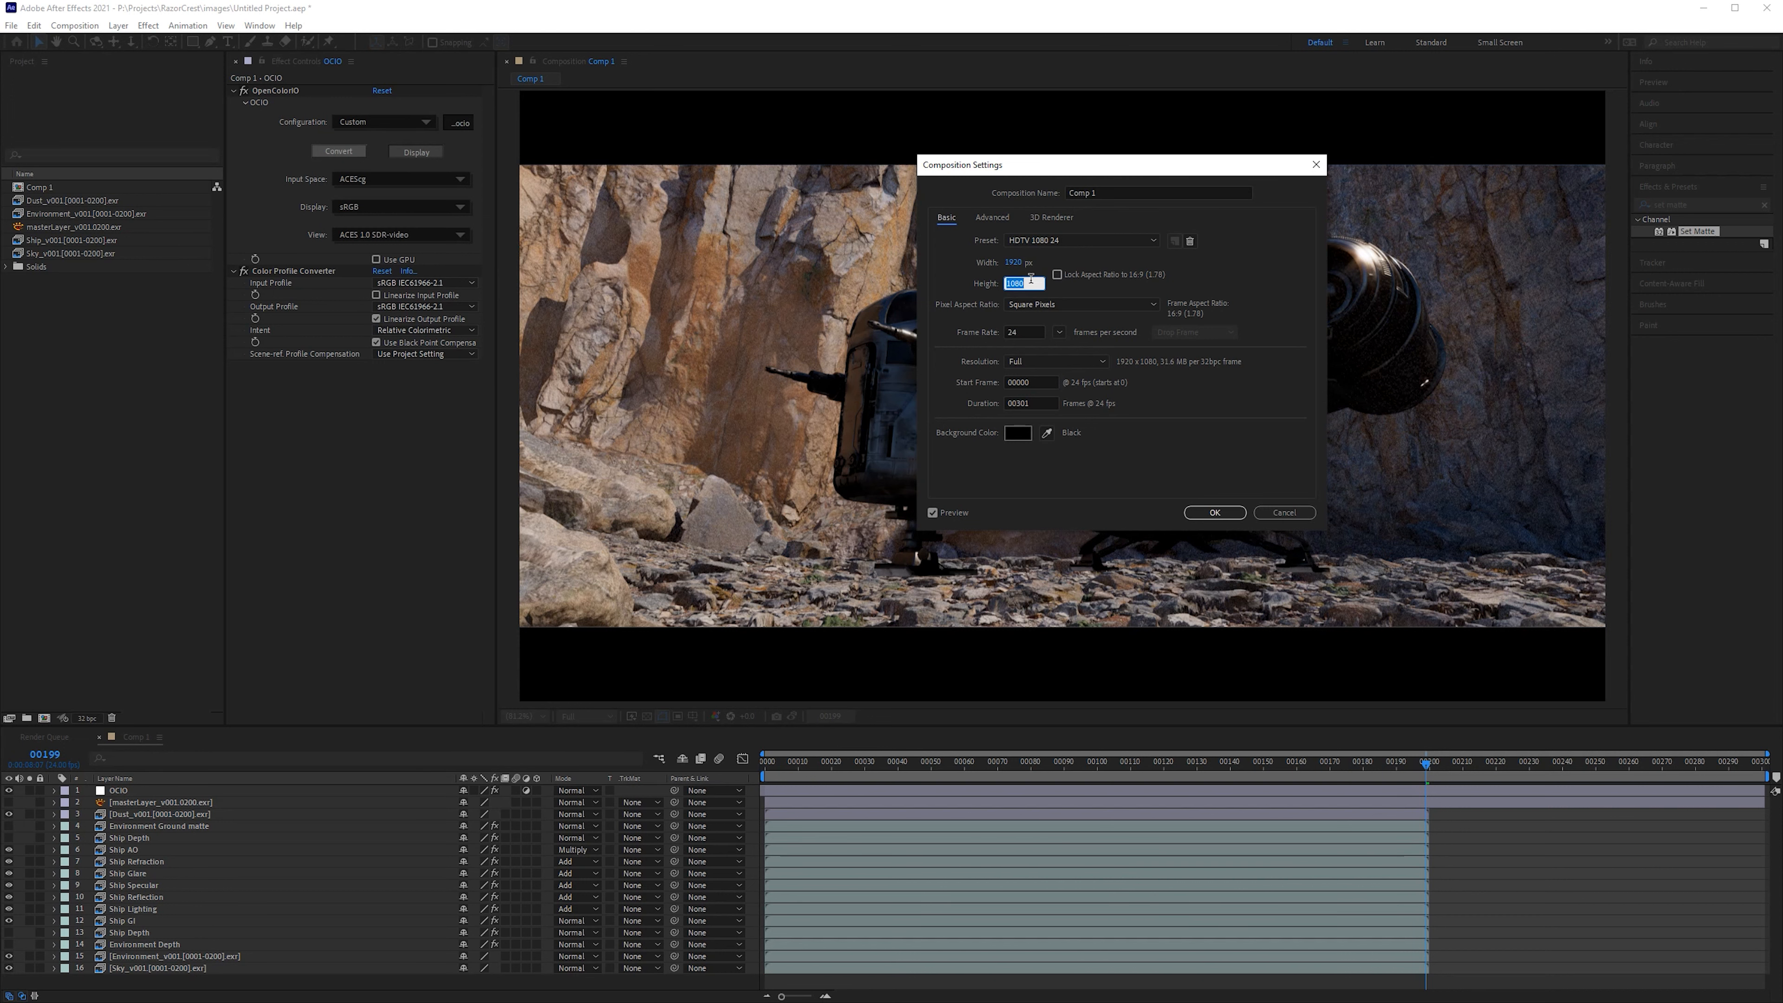
{"action": "type", "text": "817"}
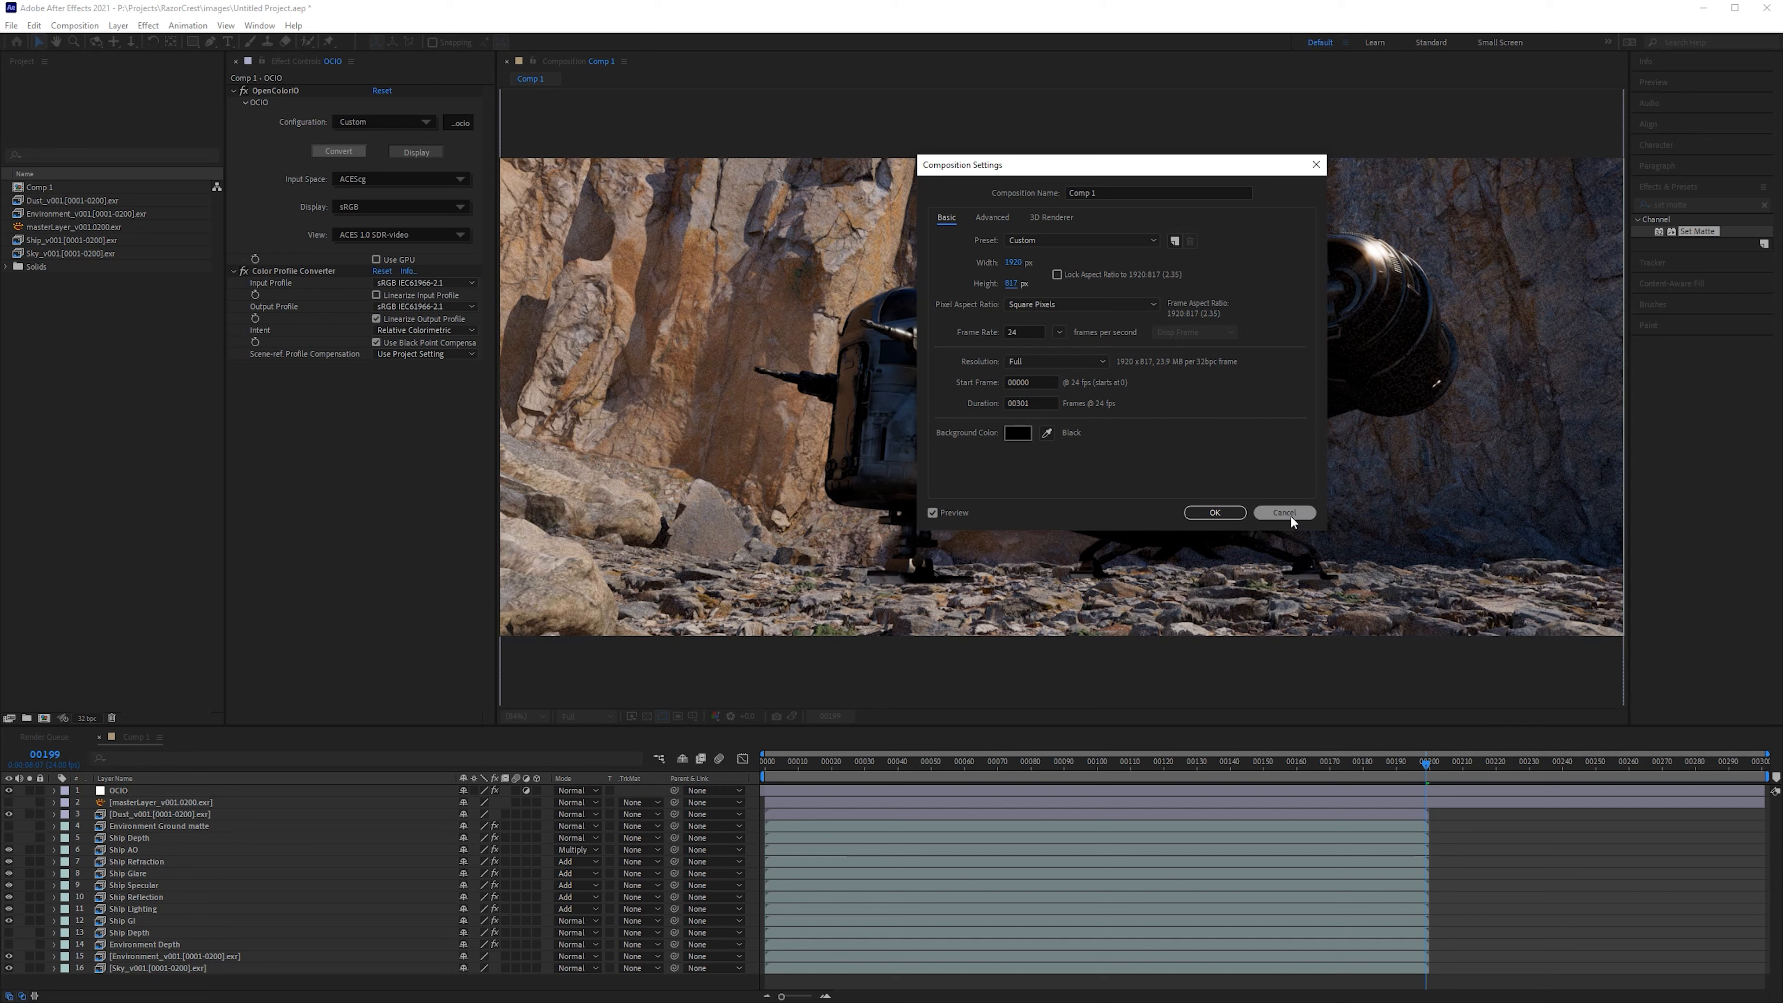
{"action": "left_click", "coordinate": [1228, 516]}
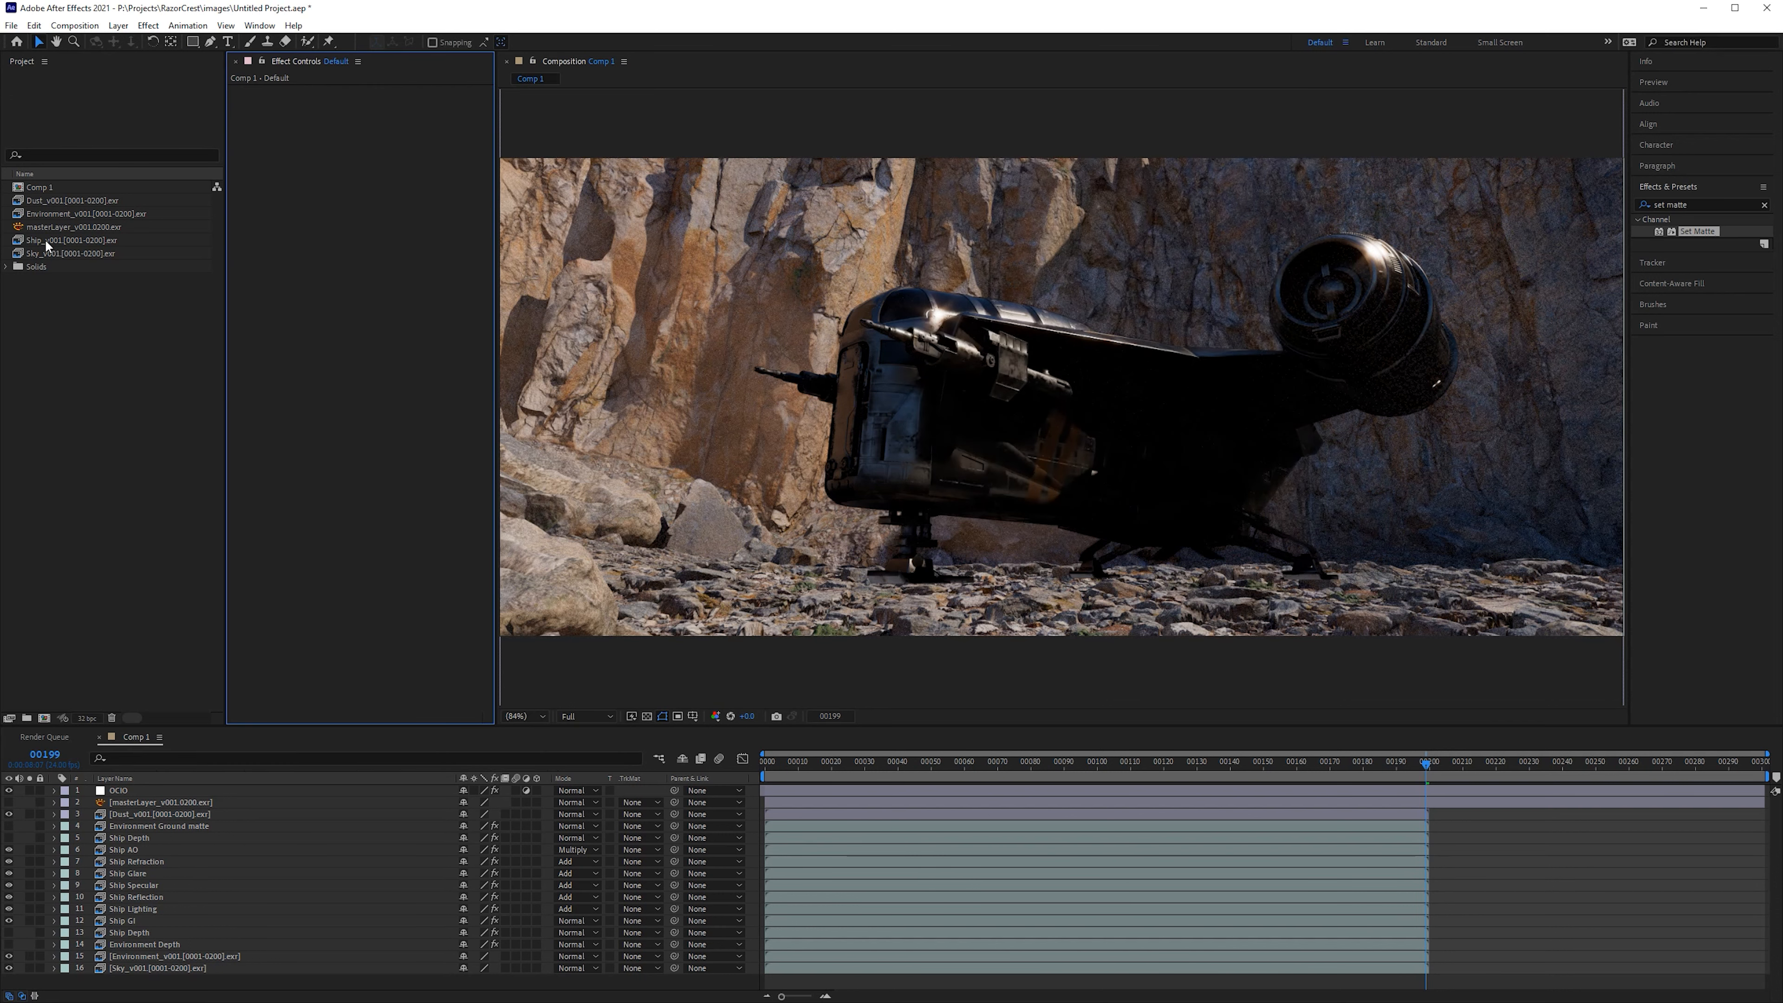
Step: Check the Ship sequence's footage details and set the composition's duration to 200 frames
{"action": "left_click", "coordinate": [73, 240]}
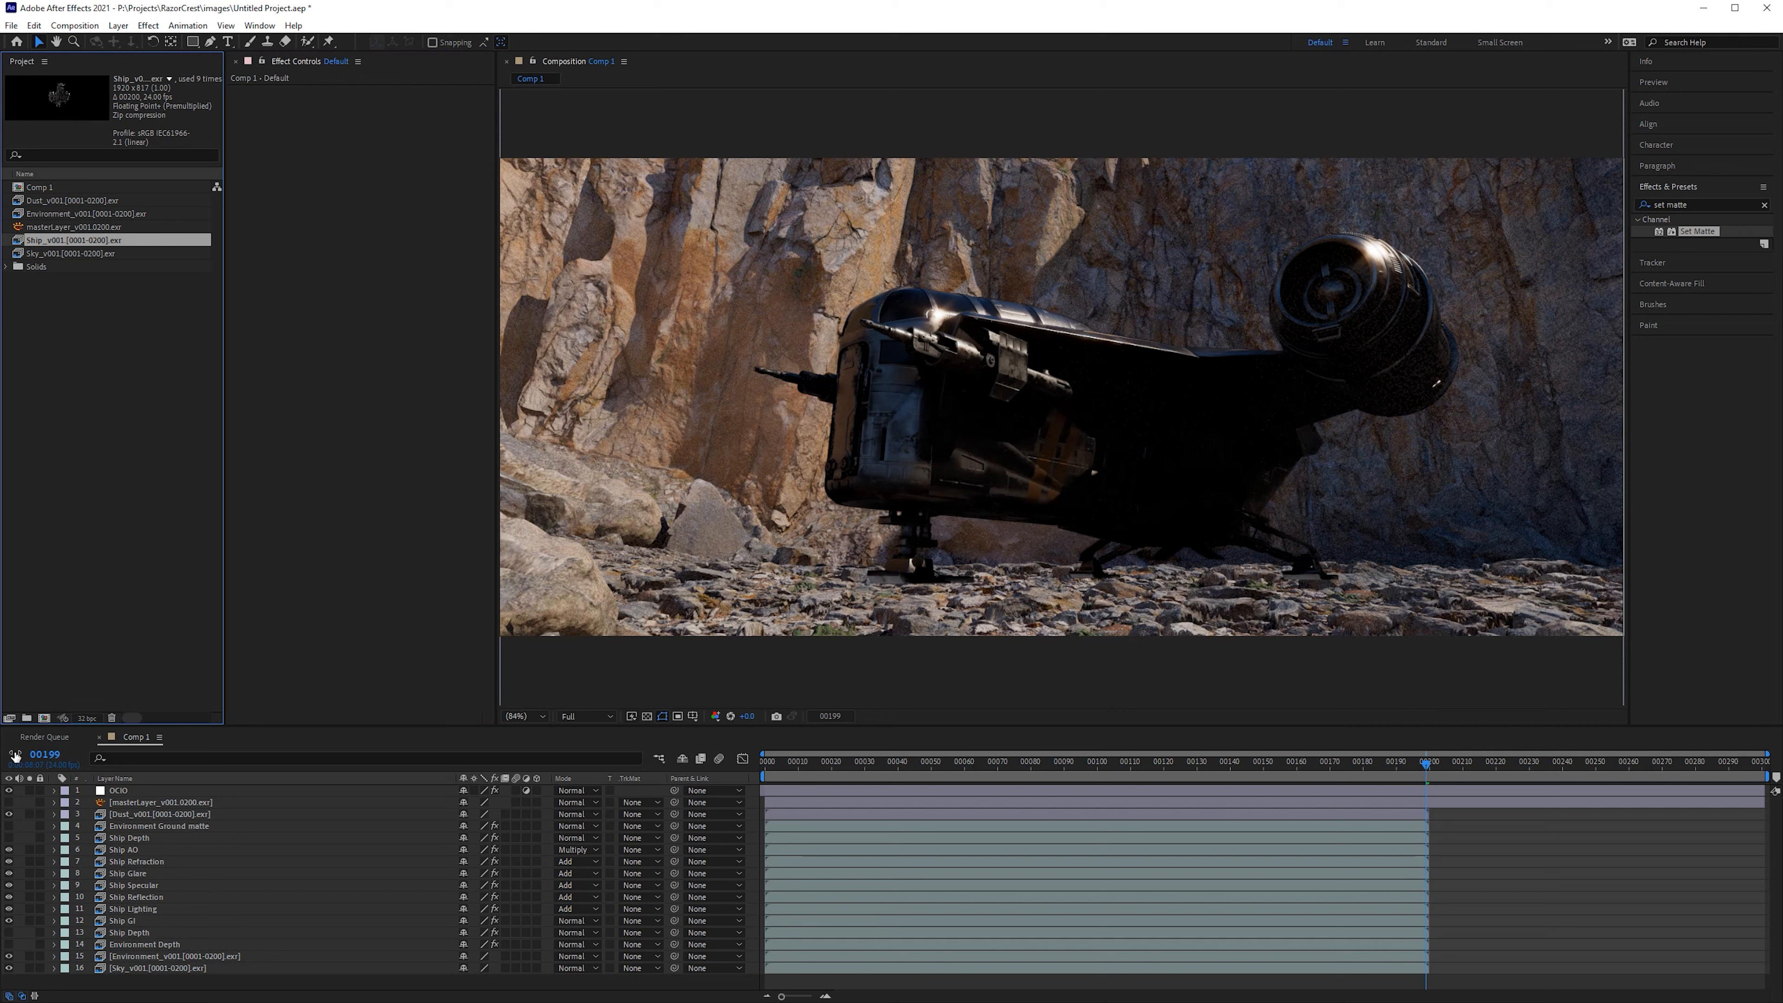
{"action": "left_click", "coordinate": [862, 334]}
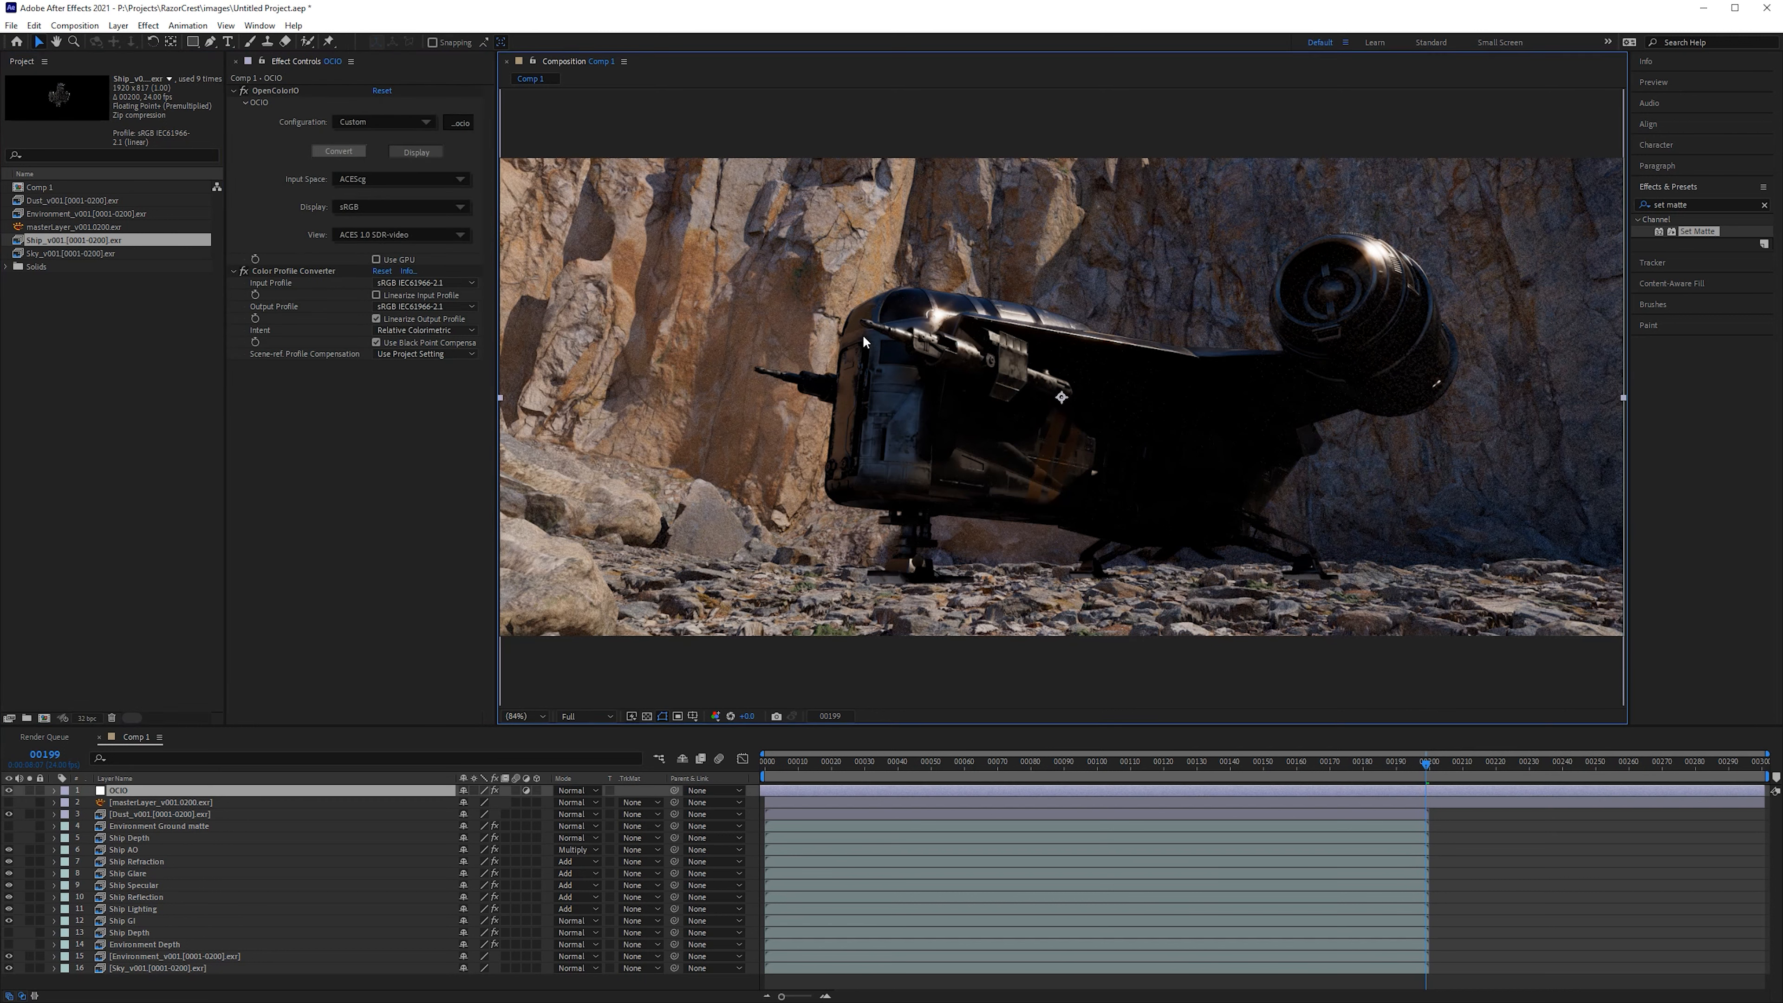
{"action": "key", "text": "ctrl+k"}
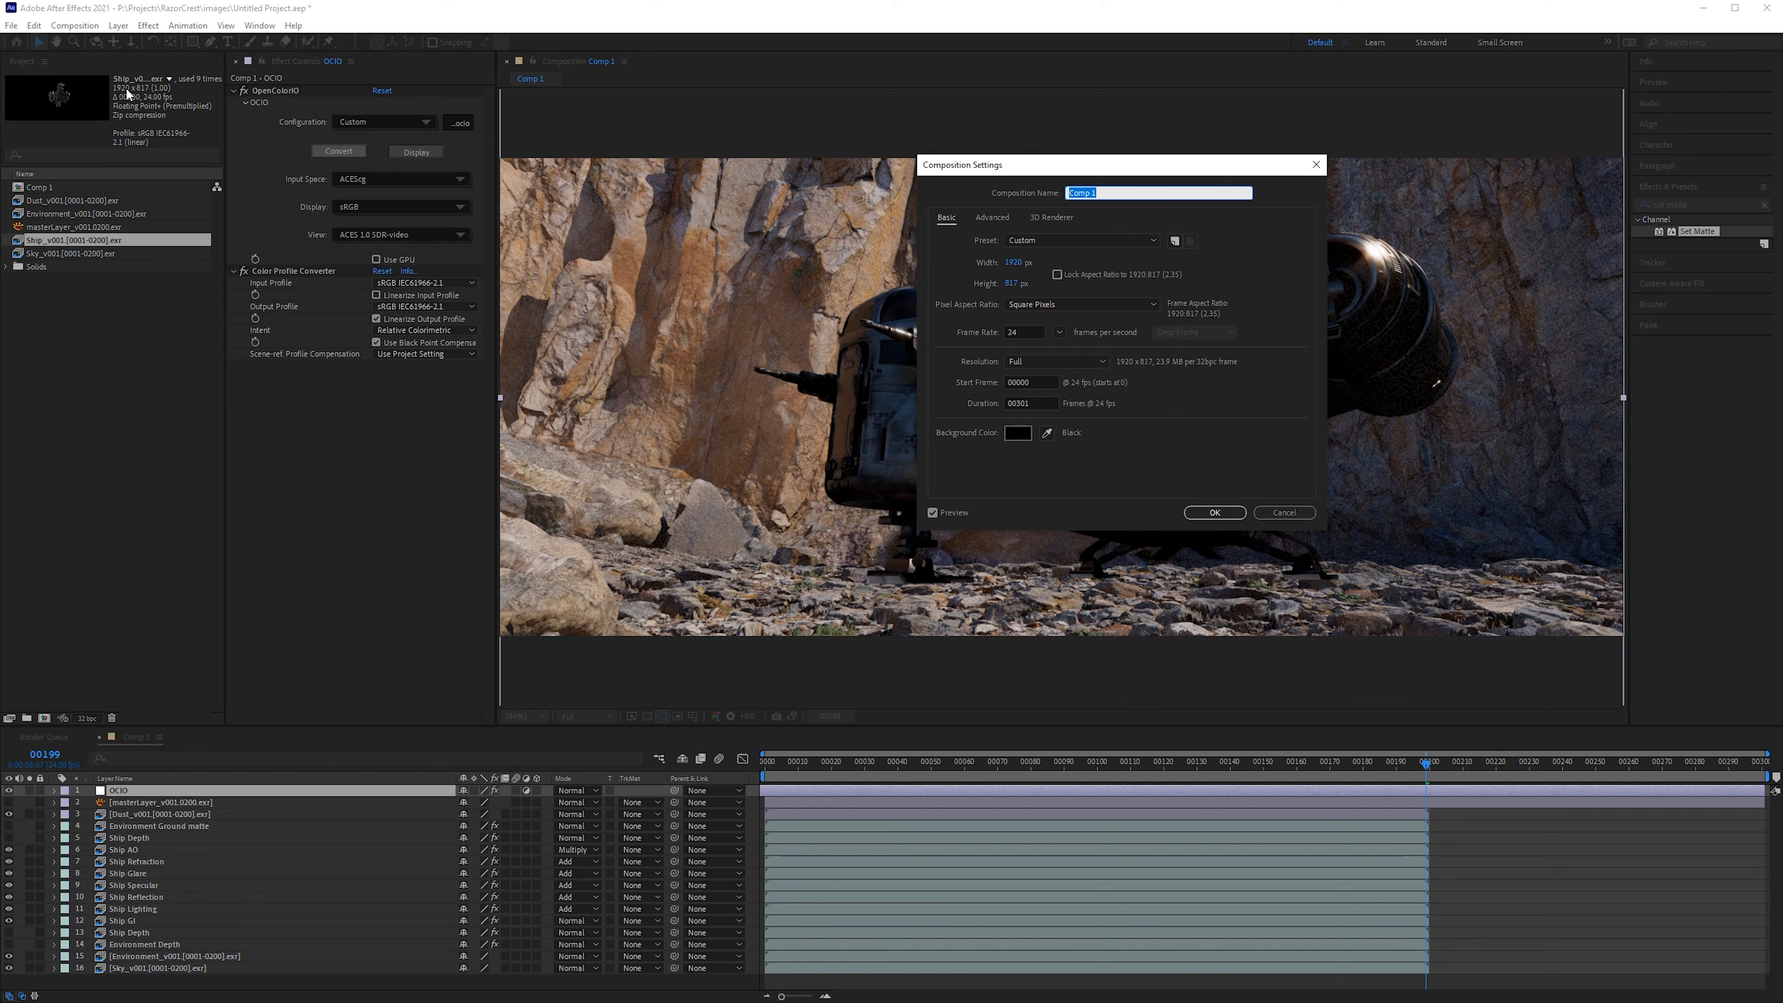
{"action": "left_click", "coordinate": [1038, 403]}
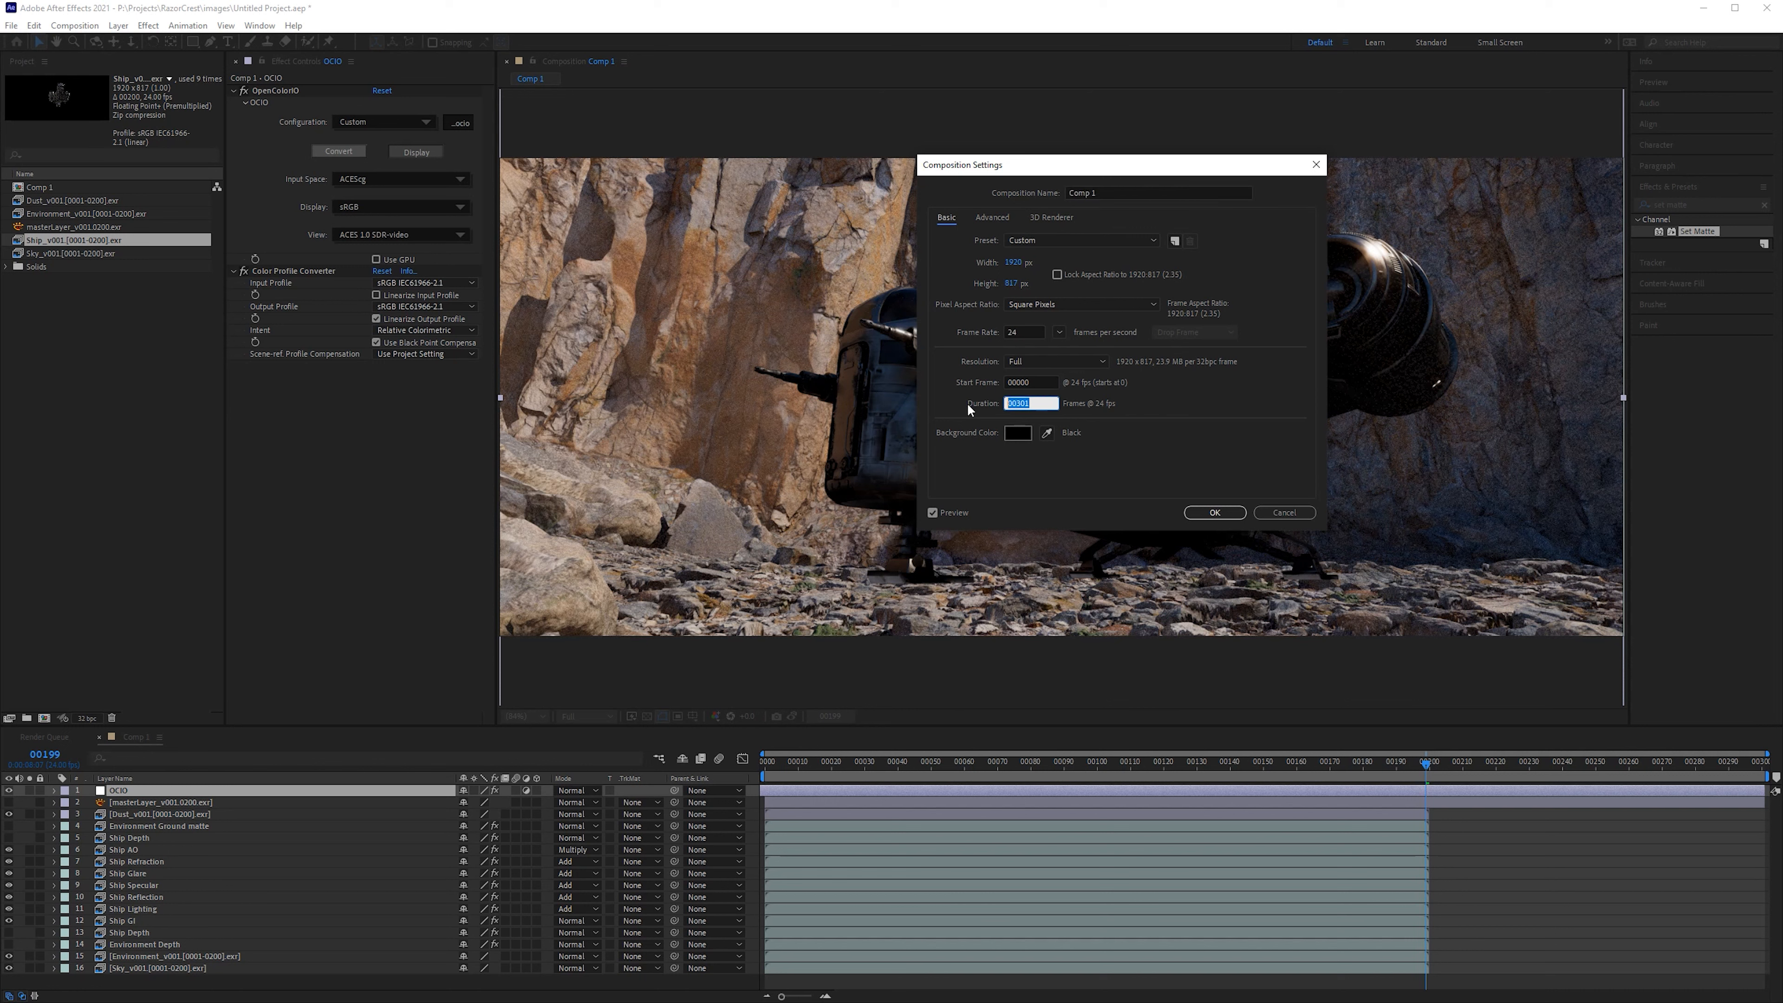
{"action": "type", "text": "200"}
{"action": "key", "text": "Tab"}
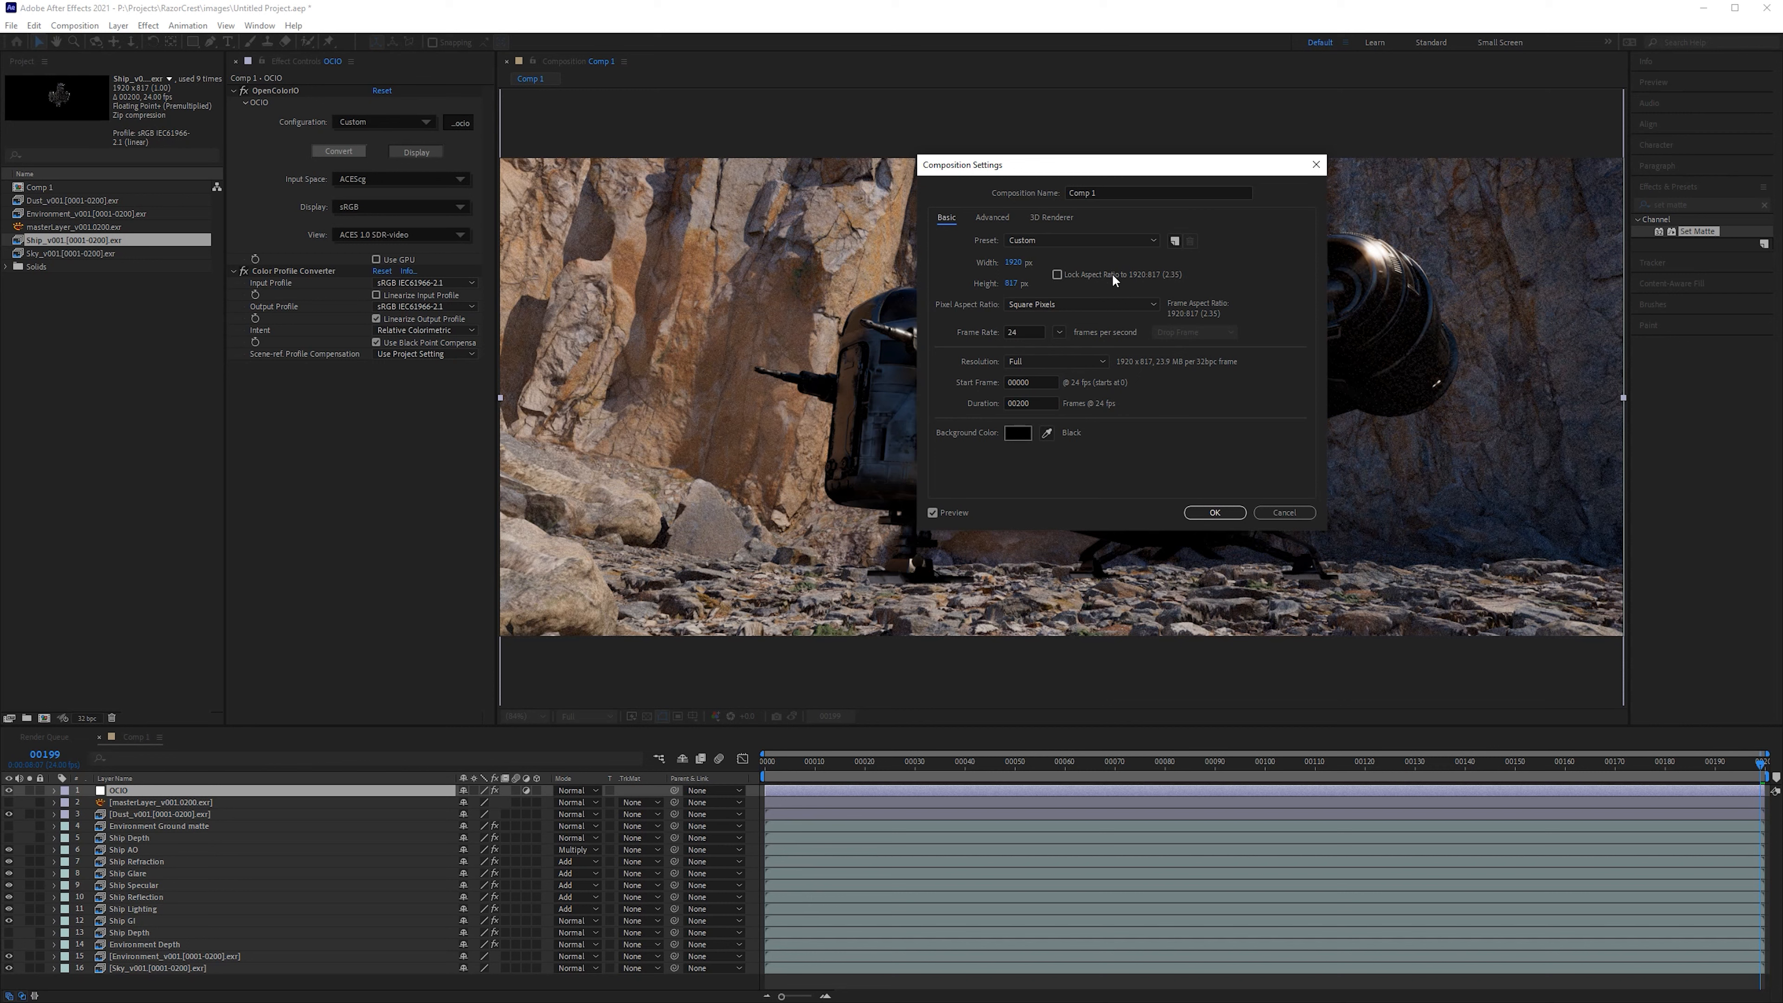
{"action": "left_click", "coordinate": [1207, 514]}
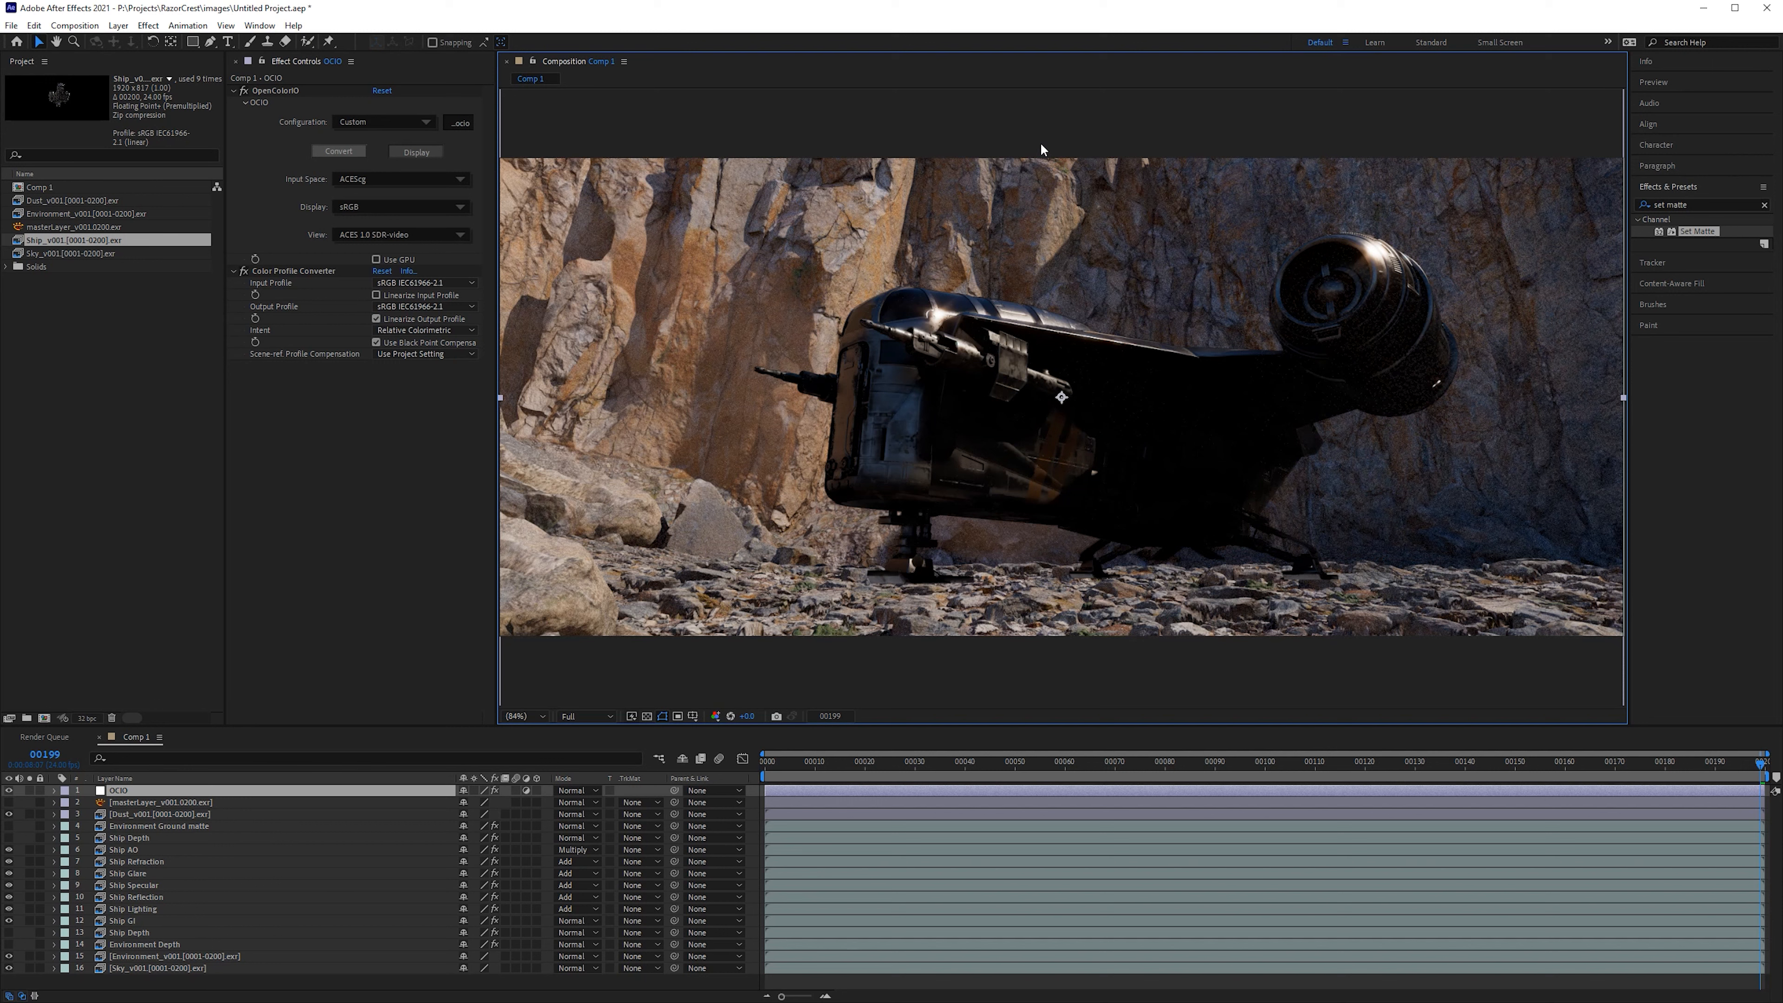
Step: Start saving the project under a new name and create a folder named comps inside the RazorCrest project folder as its location
{"action": "left_click", "coordinate": [12, 25]}
{"action": "mouse_move", "coordinate": [105, 171]}
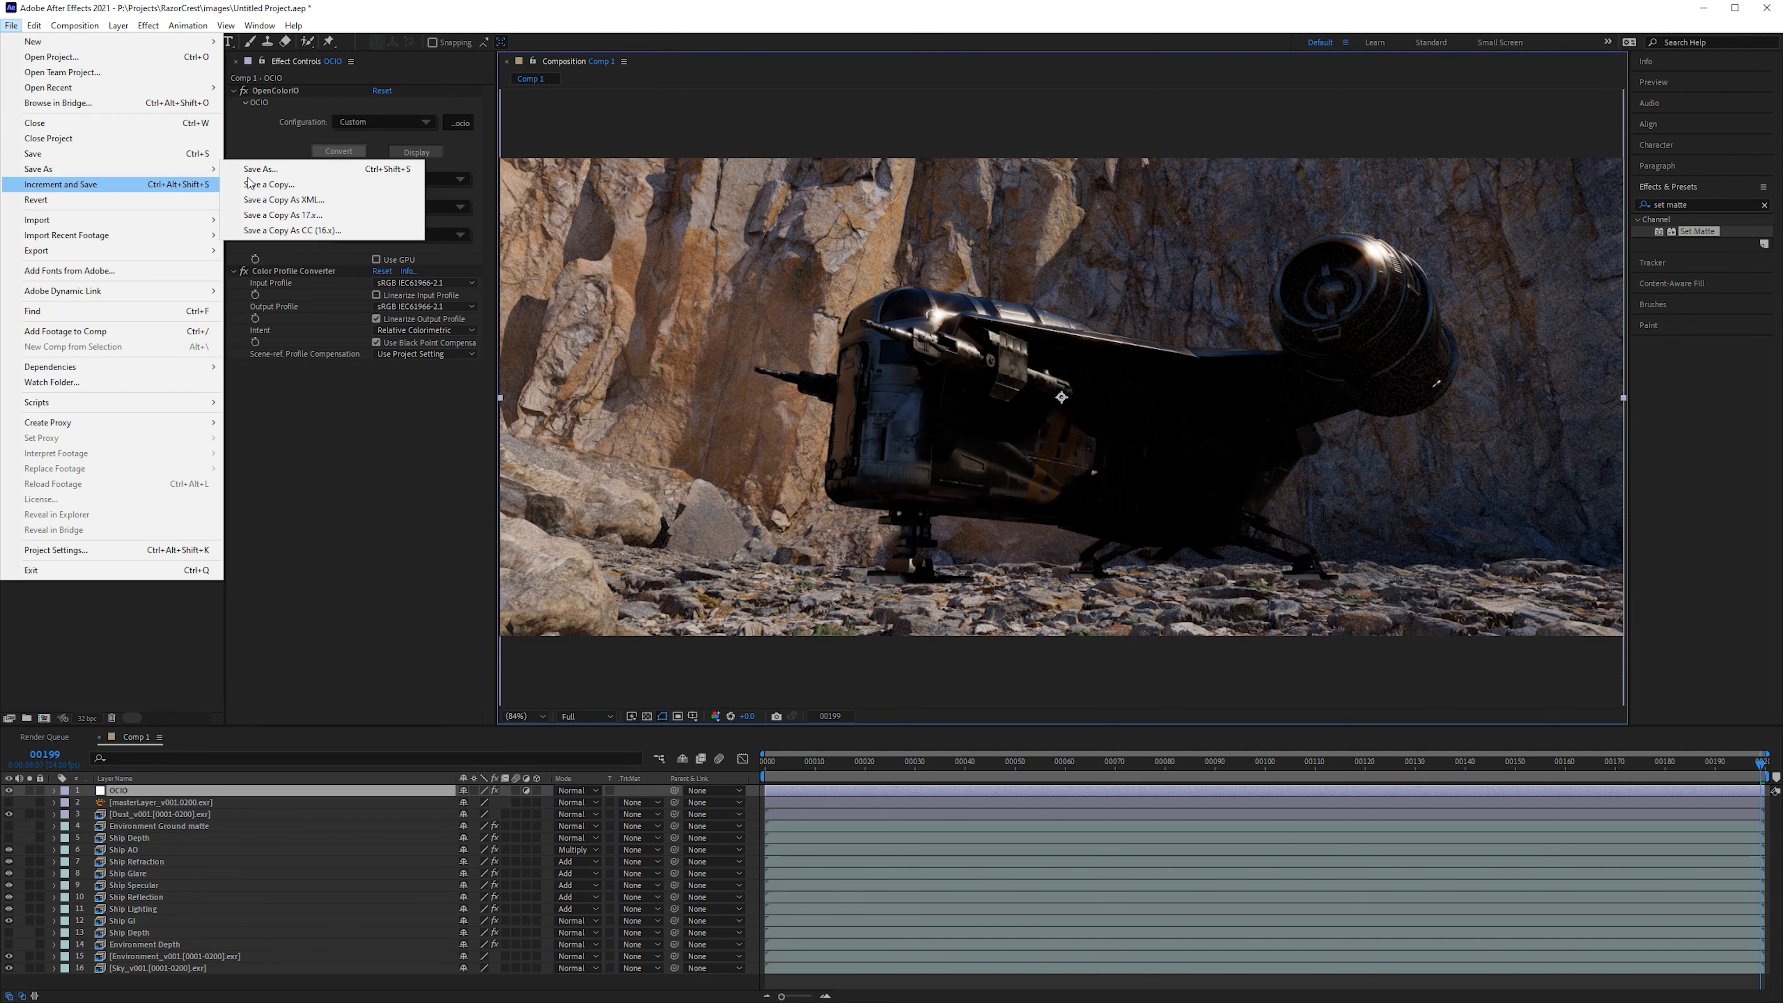
{"action": "left_click", "coordinate": [294, 169]}
{"action": "left_click", "coordinate": [294, 65]}
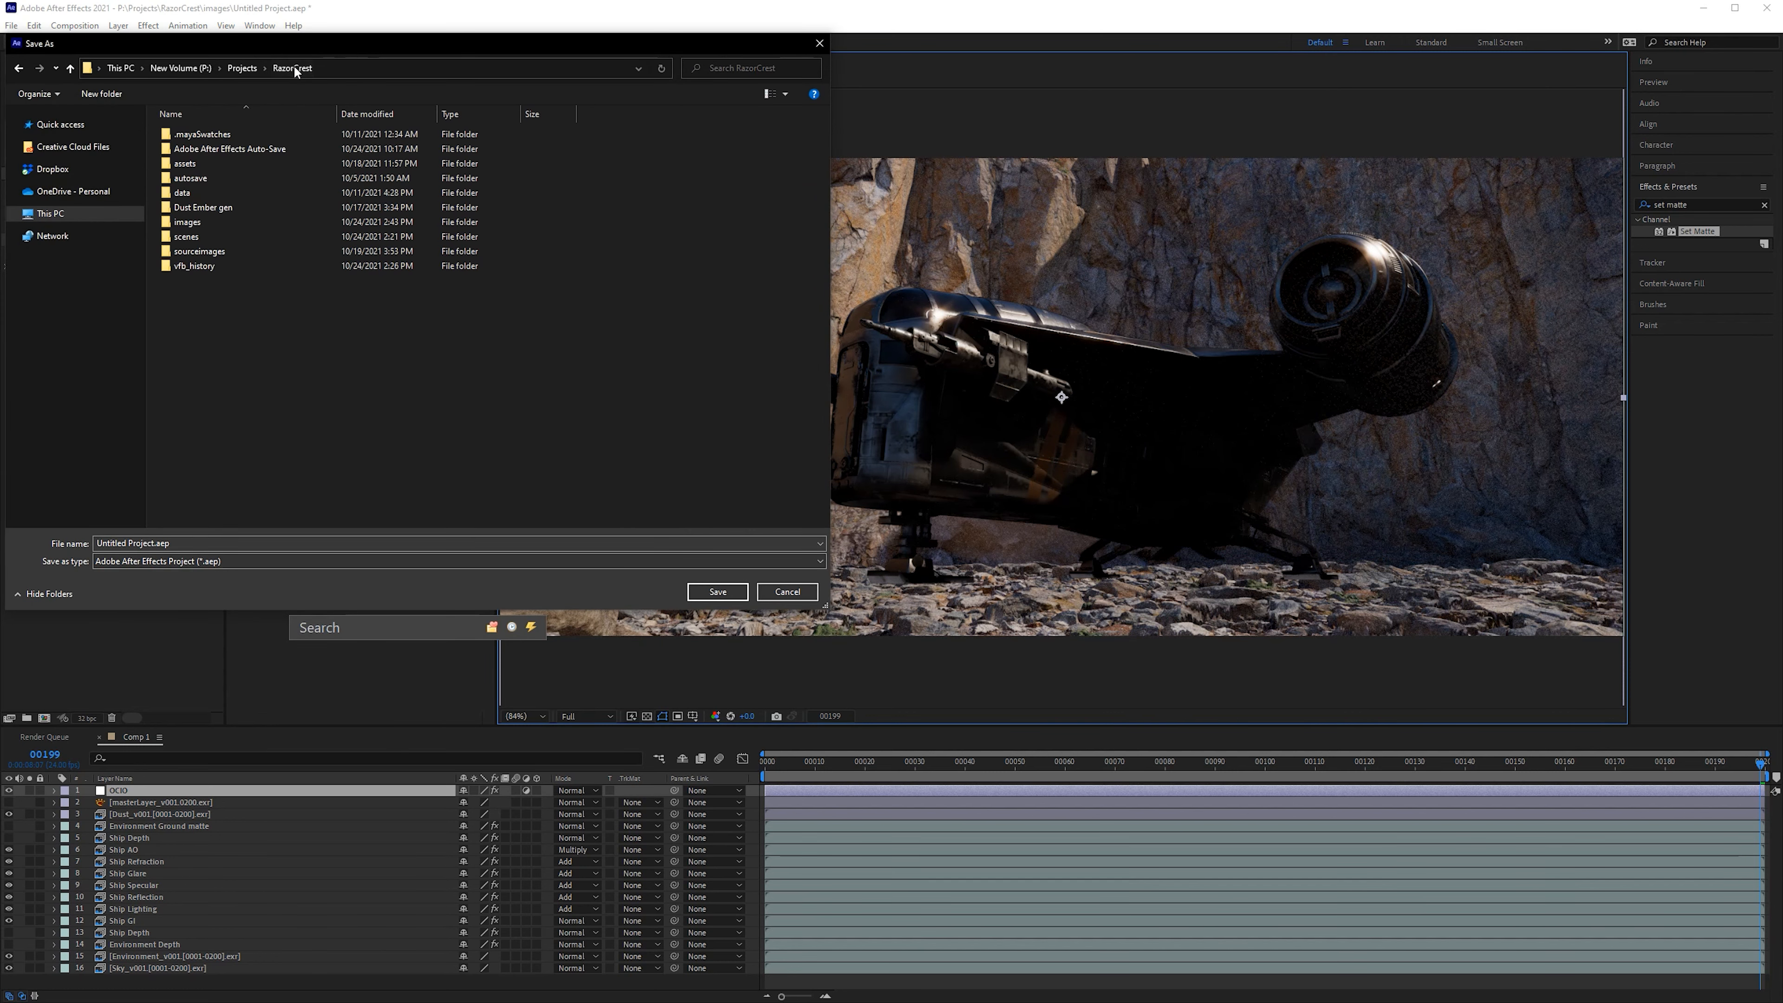
{"action": "right_click", "coordinate": [281, 321]}
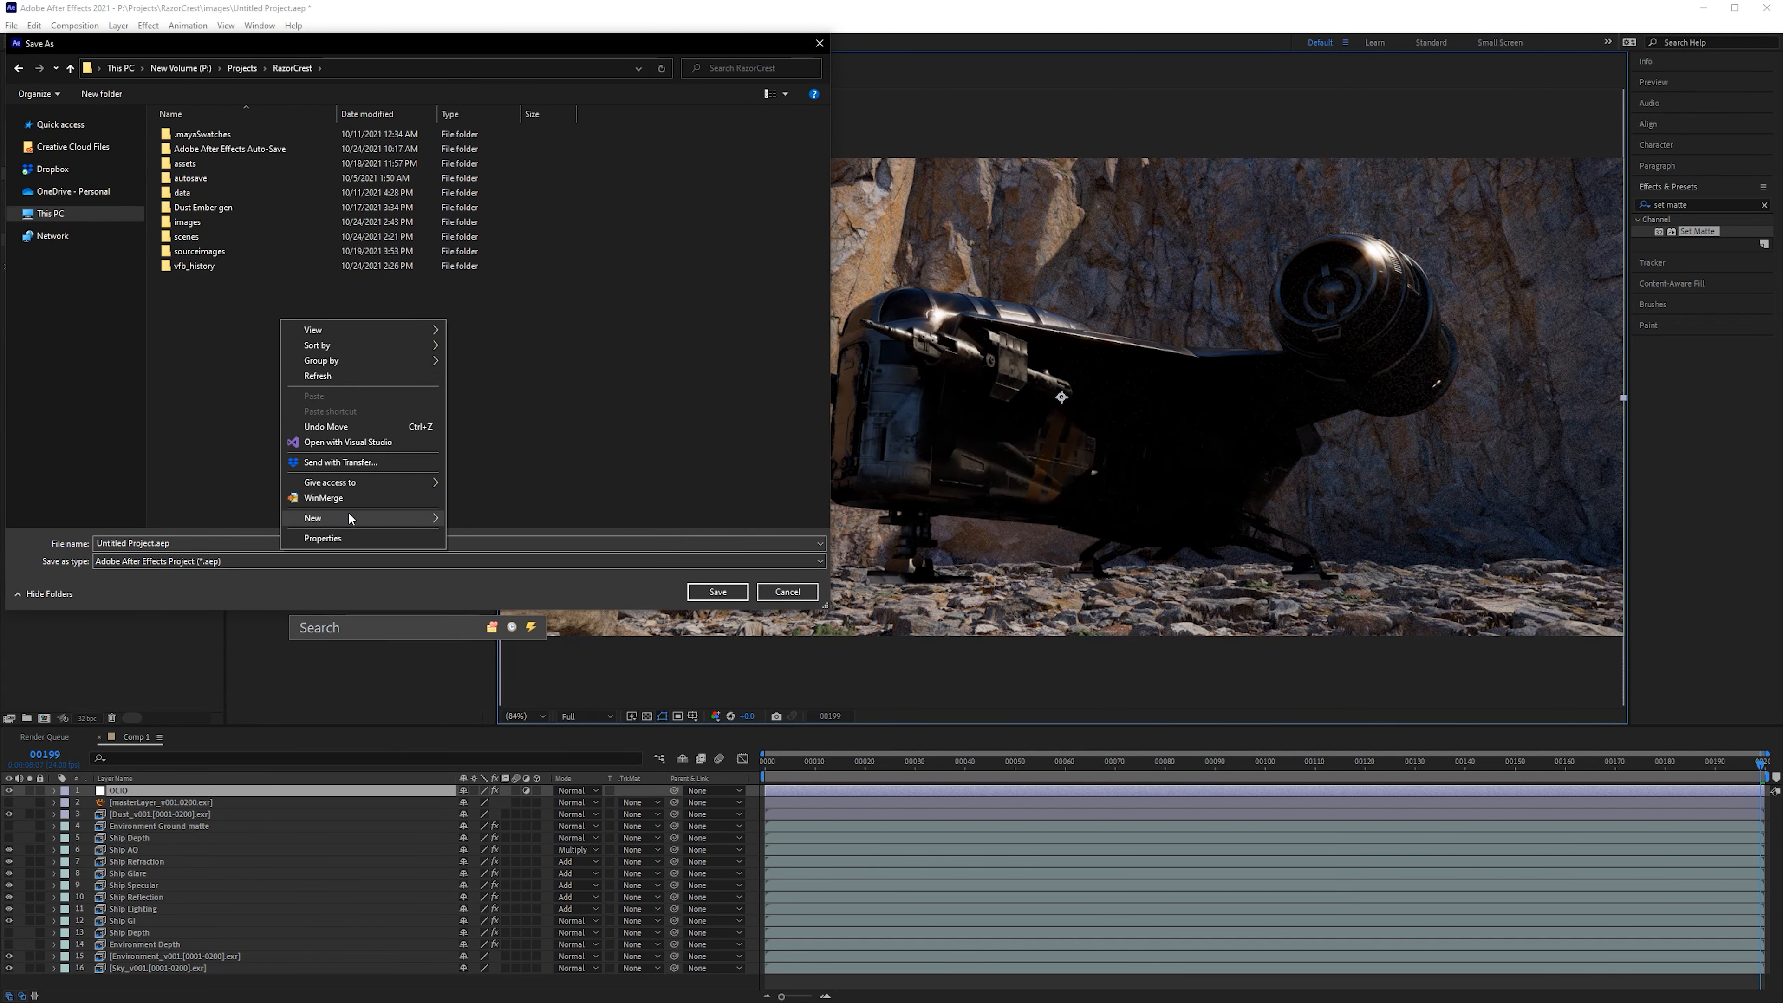
{"action": "mouse_move", "coordinate": [351, 517]}
{"action": "left_click", "coordinate": [508, 522]}
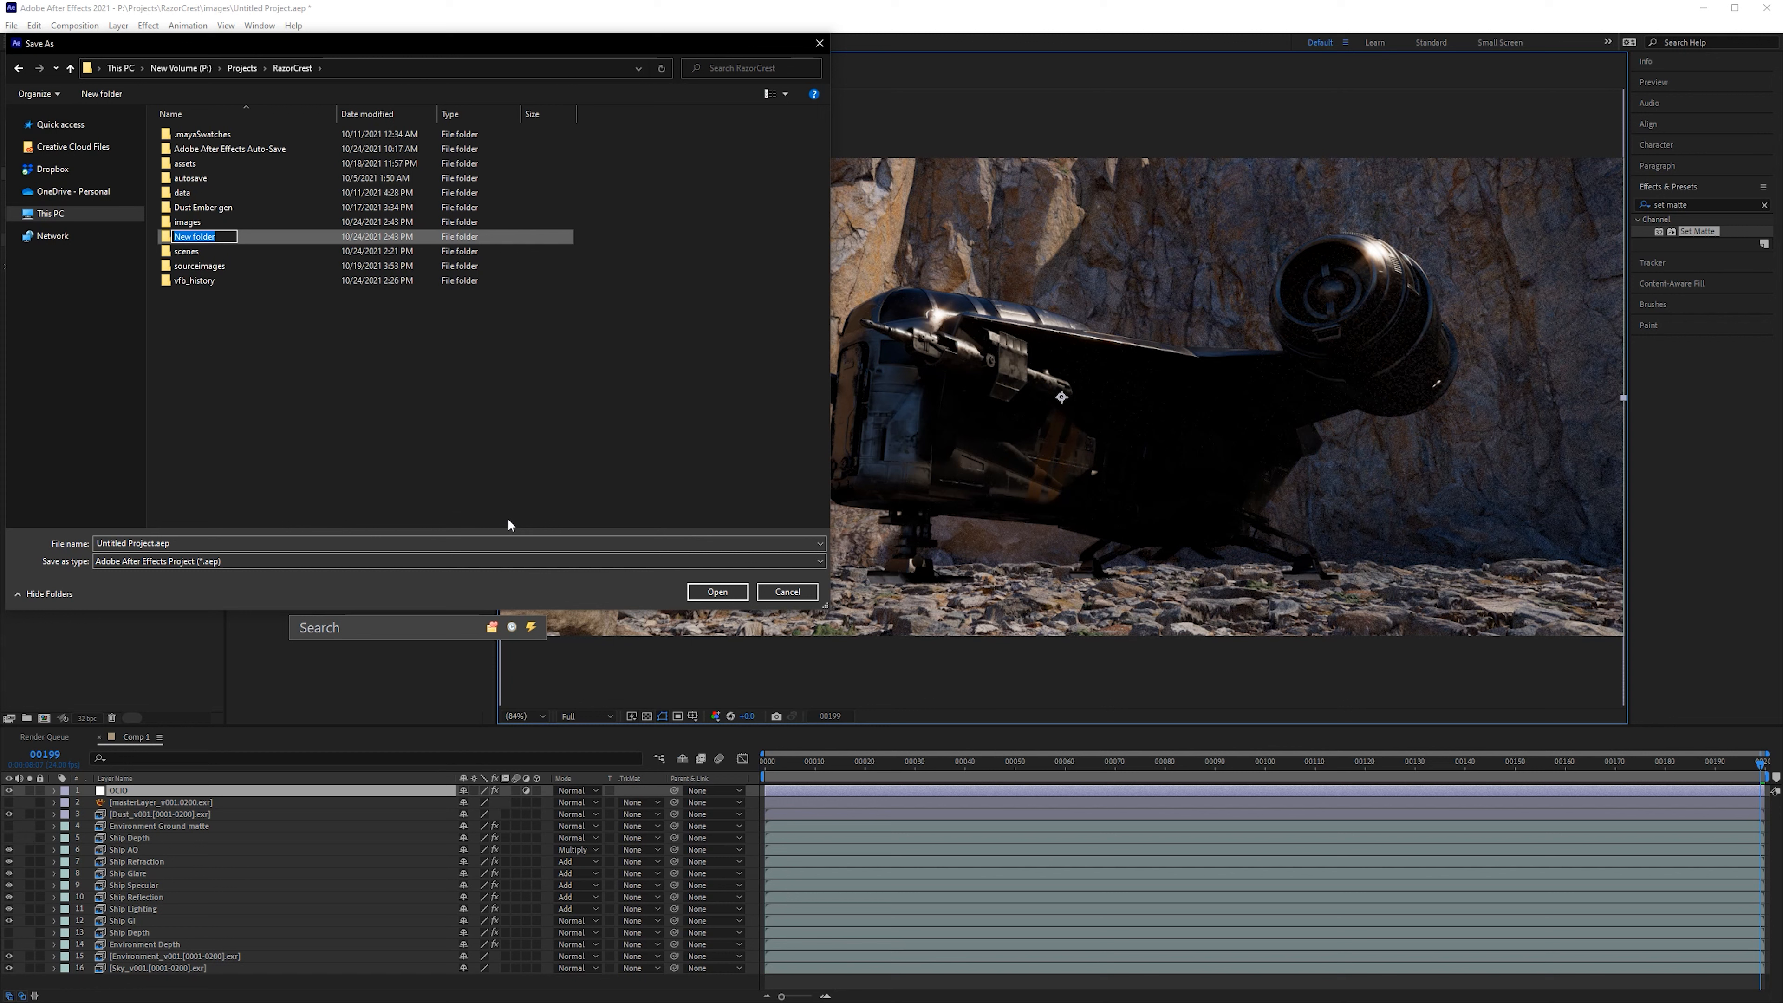
{"action": "type", "text": "comps"}
{"action": "key", "text": "Return"}
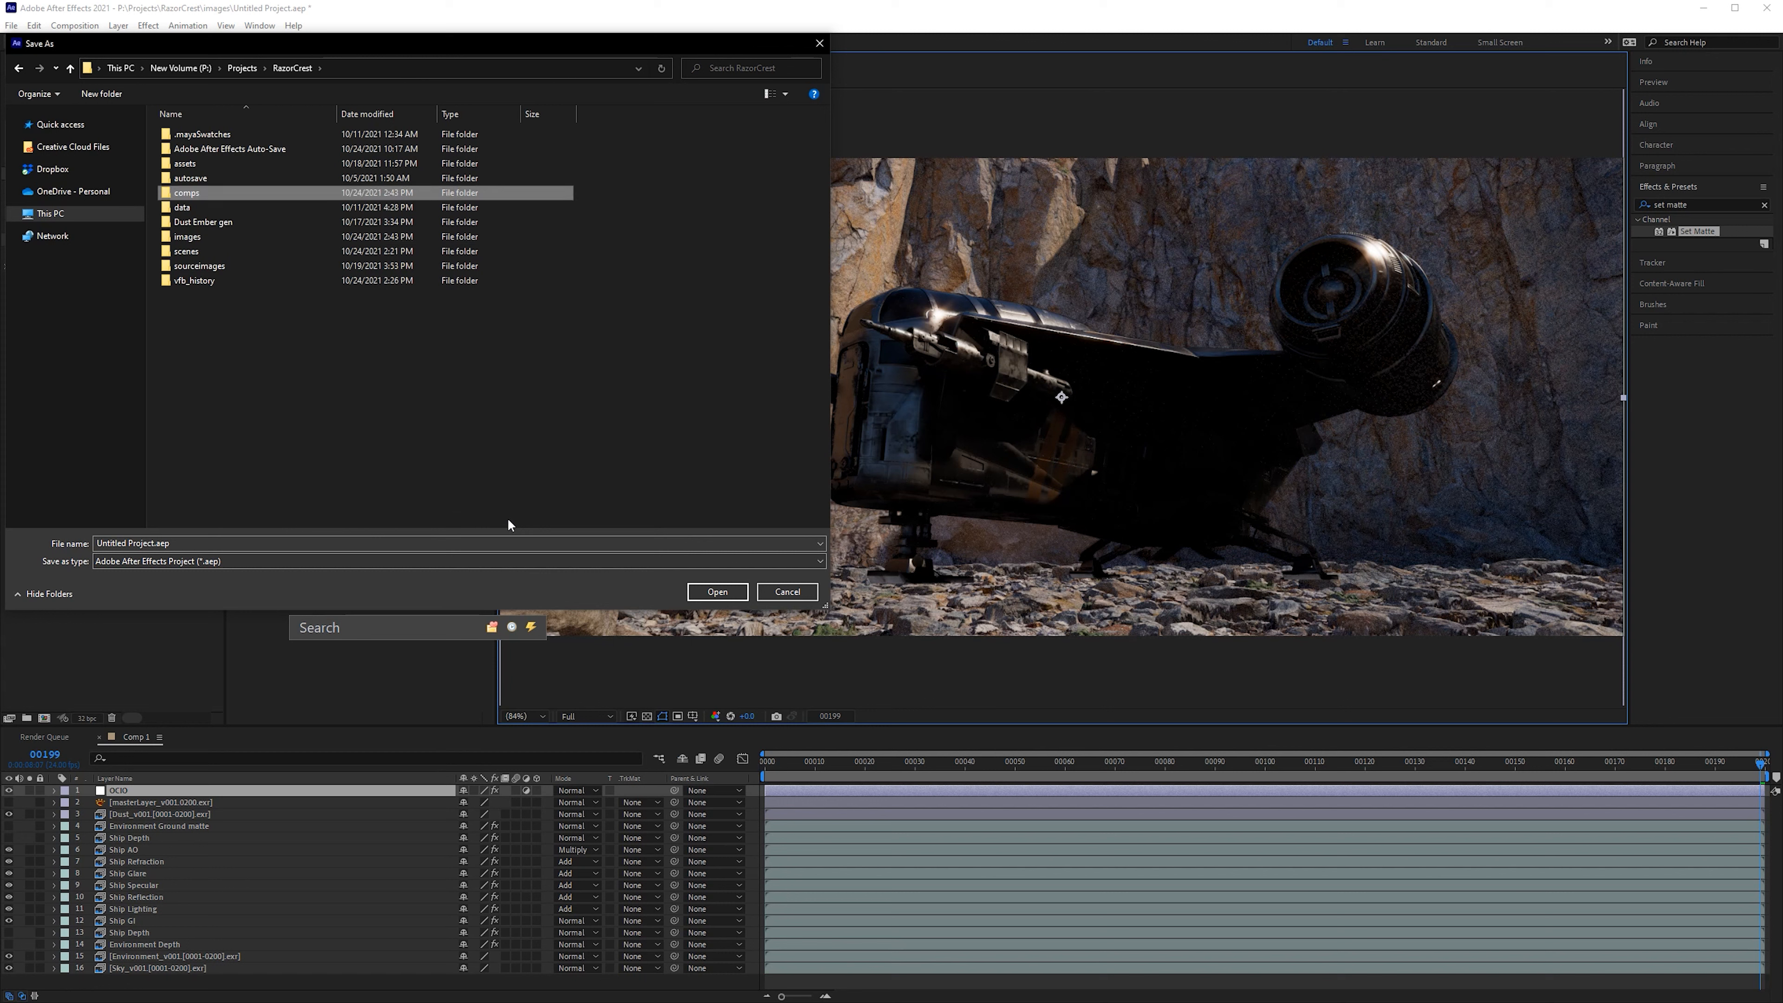
{"action": "double_click", "coordinate": [203, 192]}
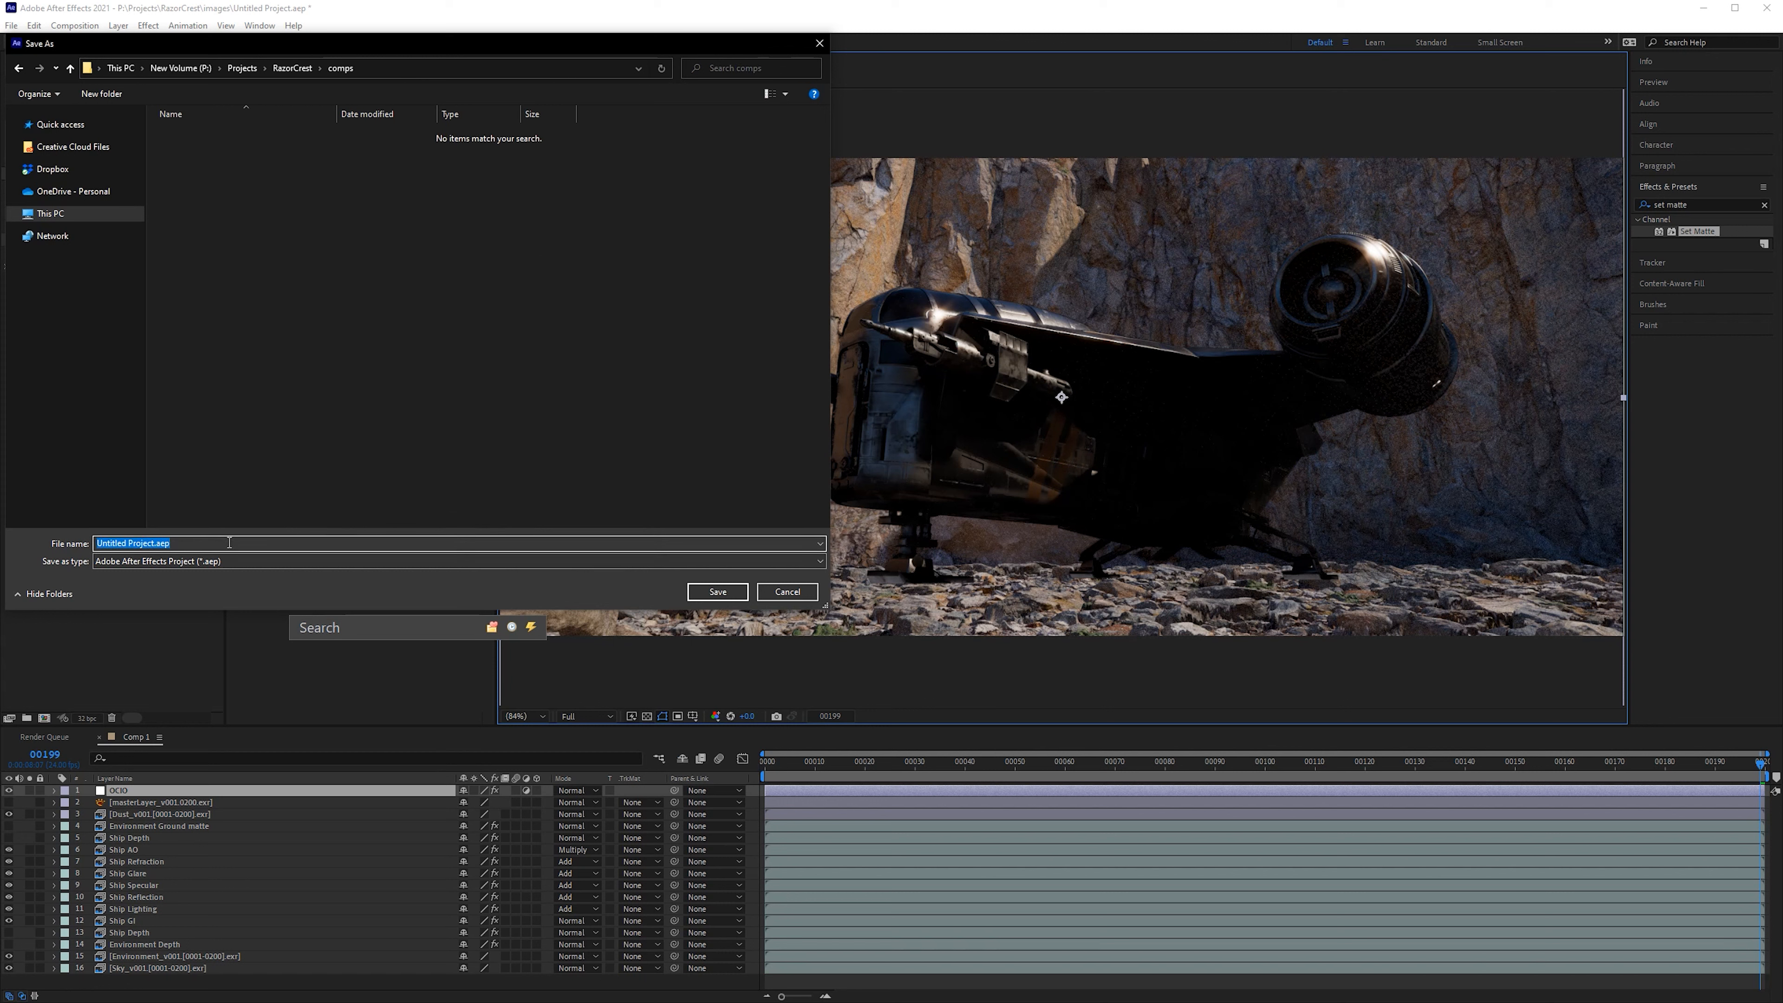
Step: Save the project in the comps folder as ANI270_RazorCrest_v001
{"action": "type", "text": "ANI270_Project02_v001"}
{"action": "left_click_drag", "start_coordinate": [163, 541], "coordinate": [125, 540]}
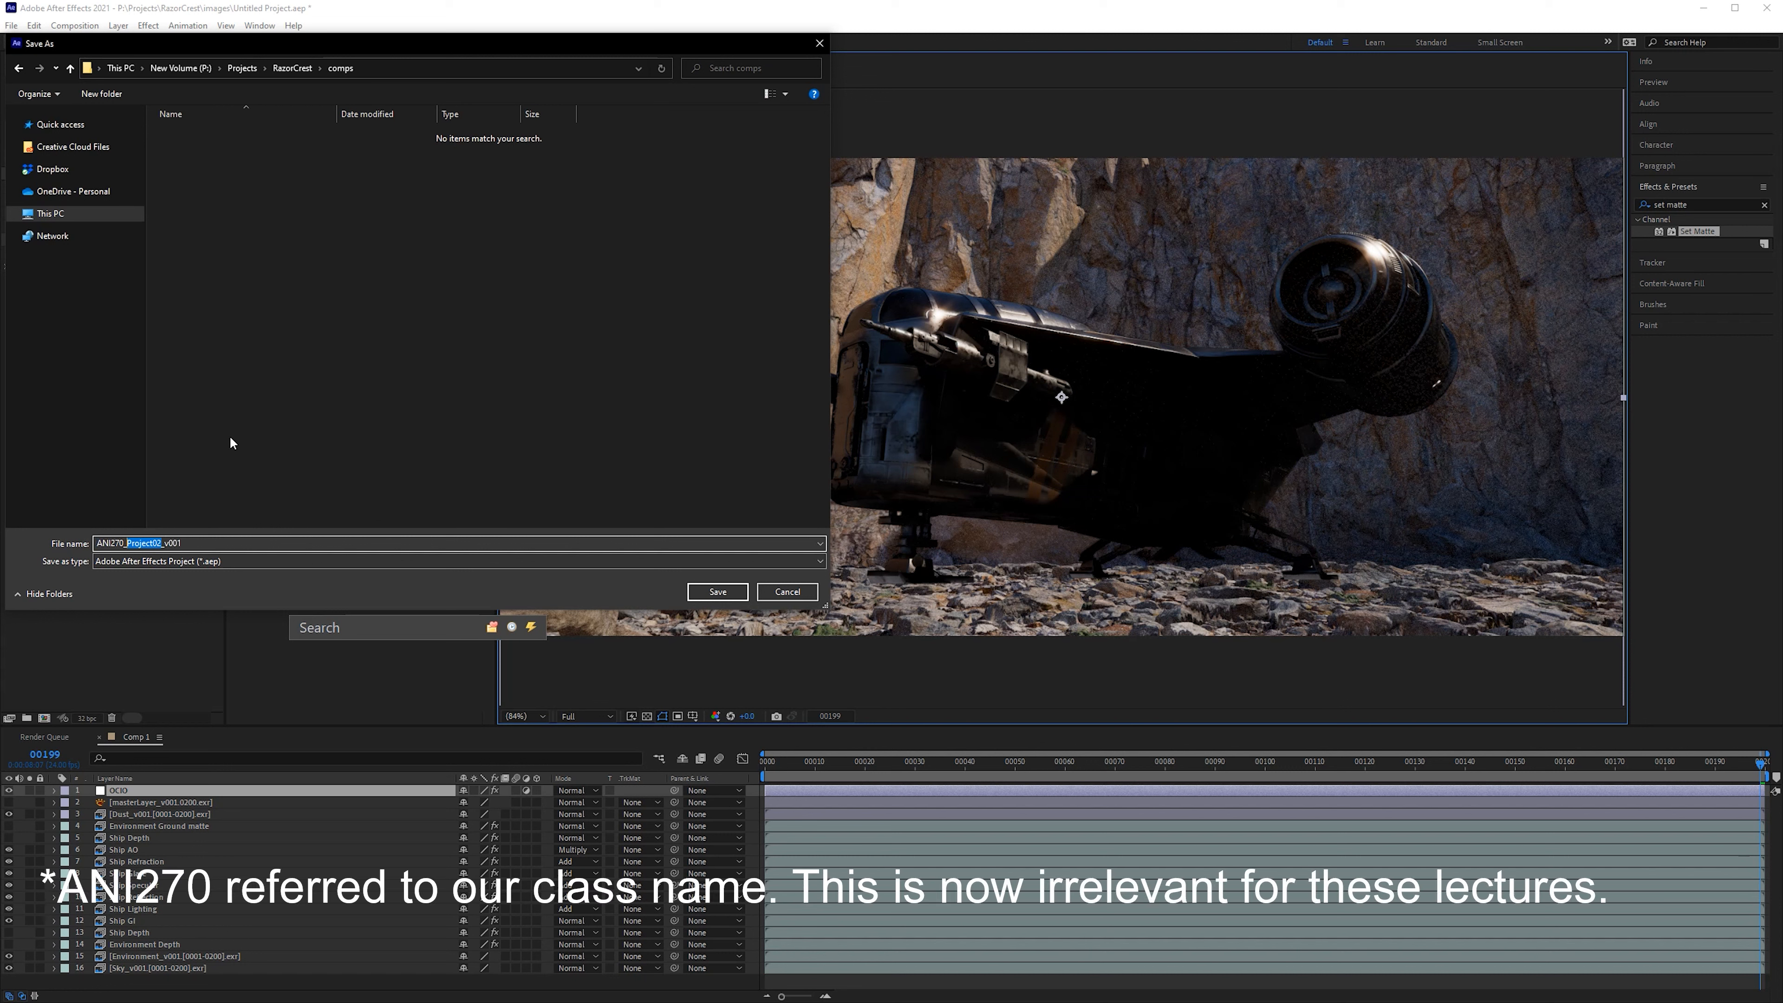
{"action": "type", "text": "RazorCrest"}
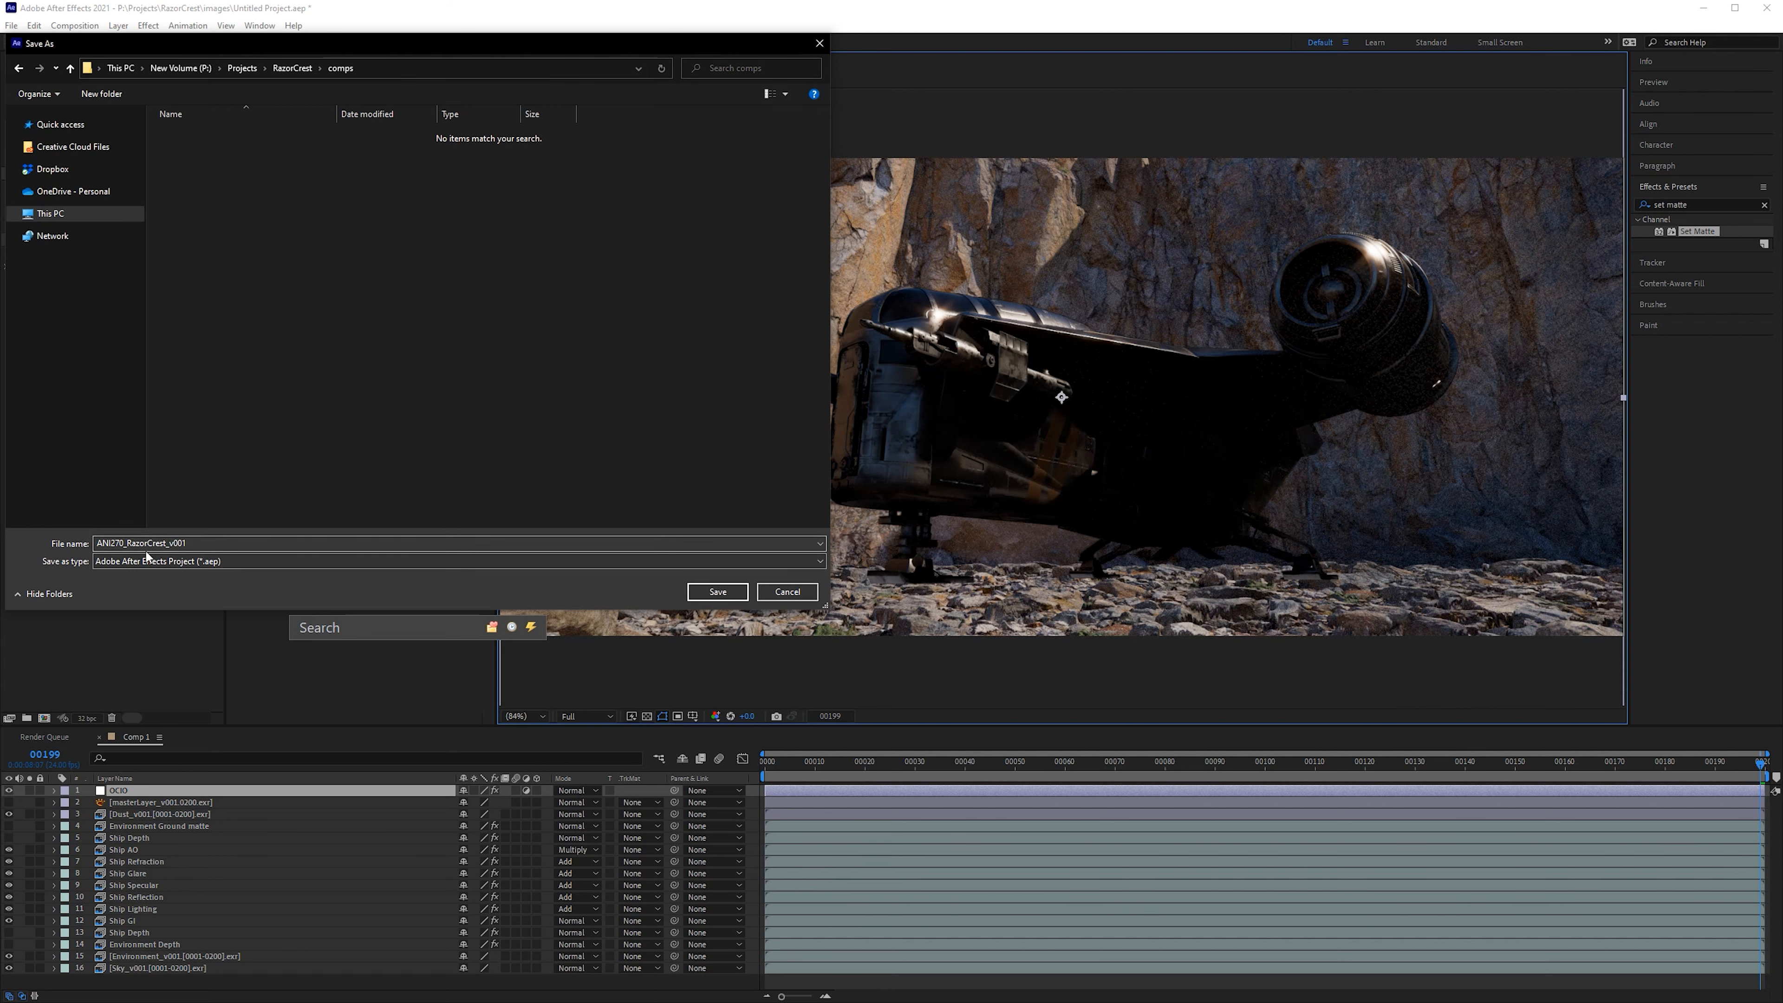
{"action": "left_click", "coordinate": [716, 595]}
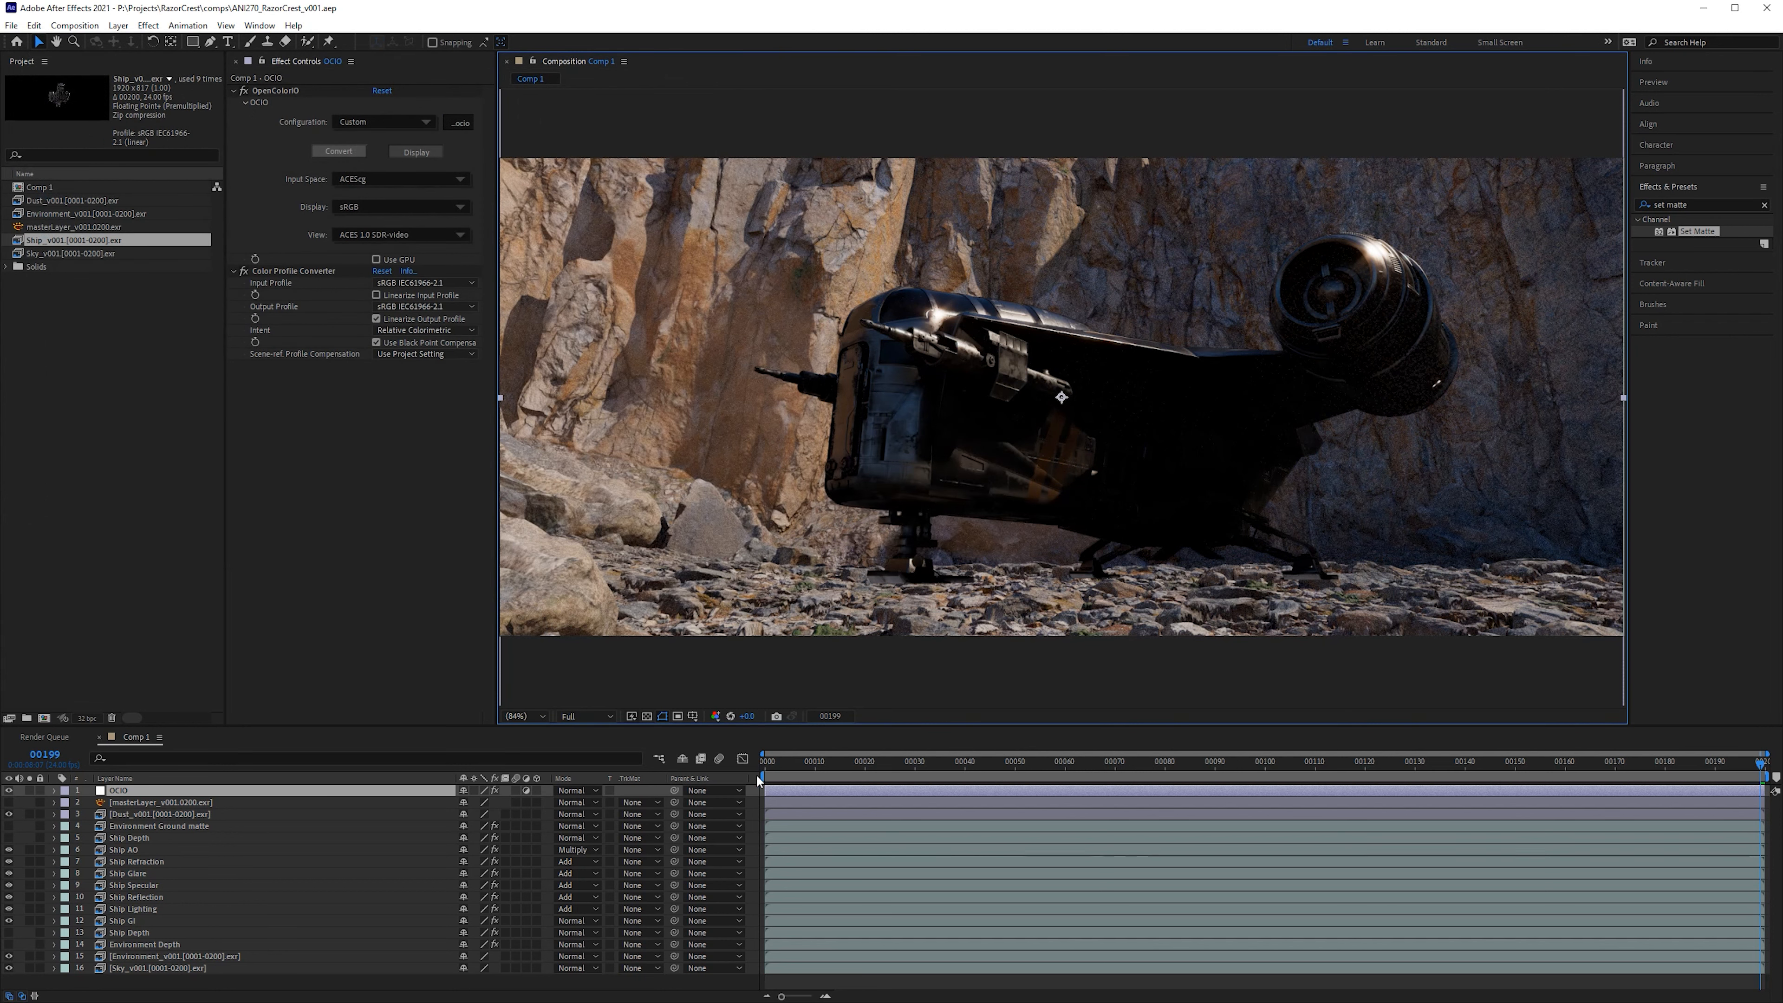
Step: Set the viewer resolution to Half and preview the composition from frame 0
{"action": "left_click_drag", "start_coordinate": [779, 761], "coordinate": [728, 759]}
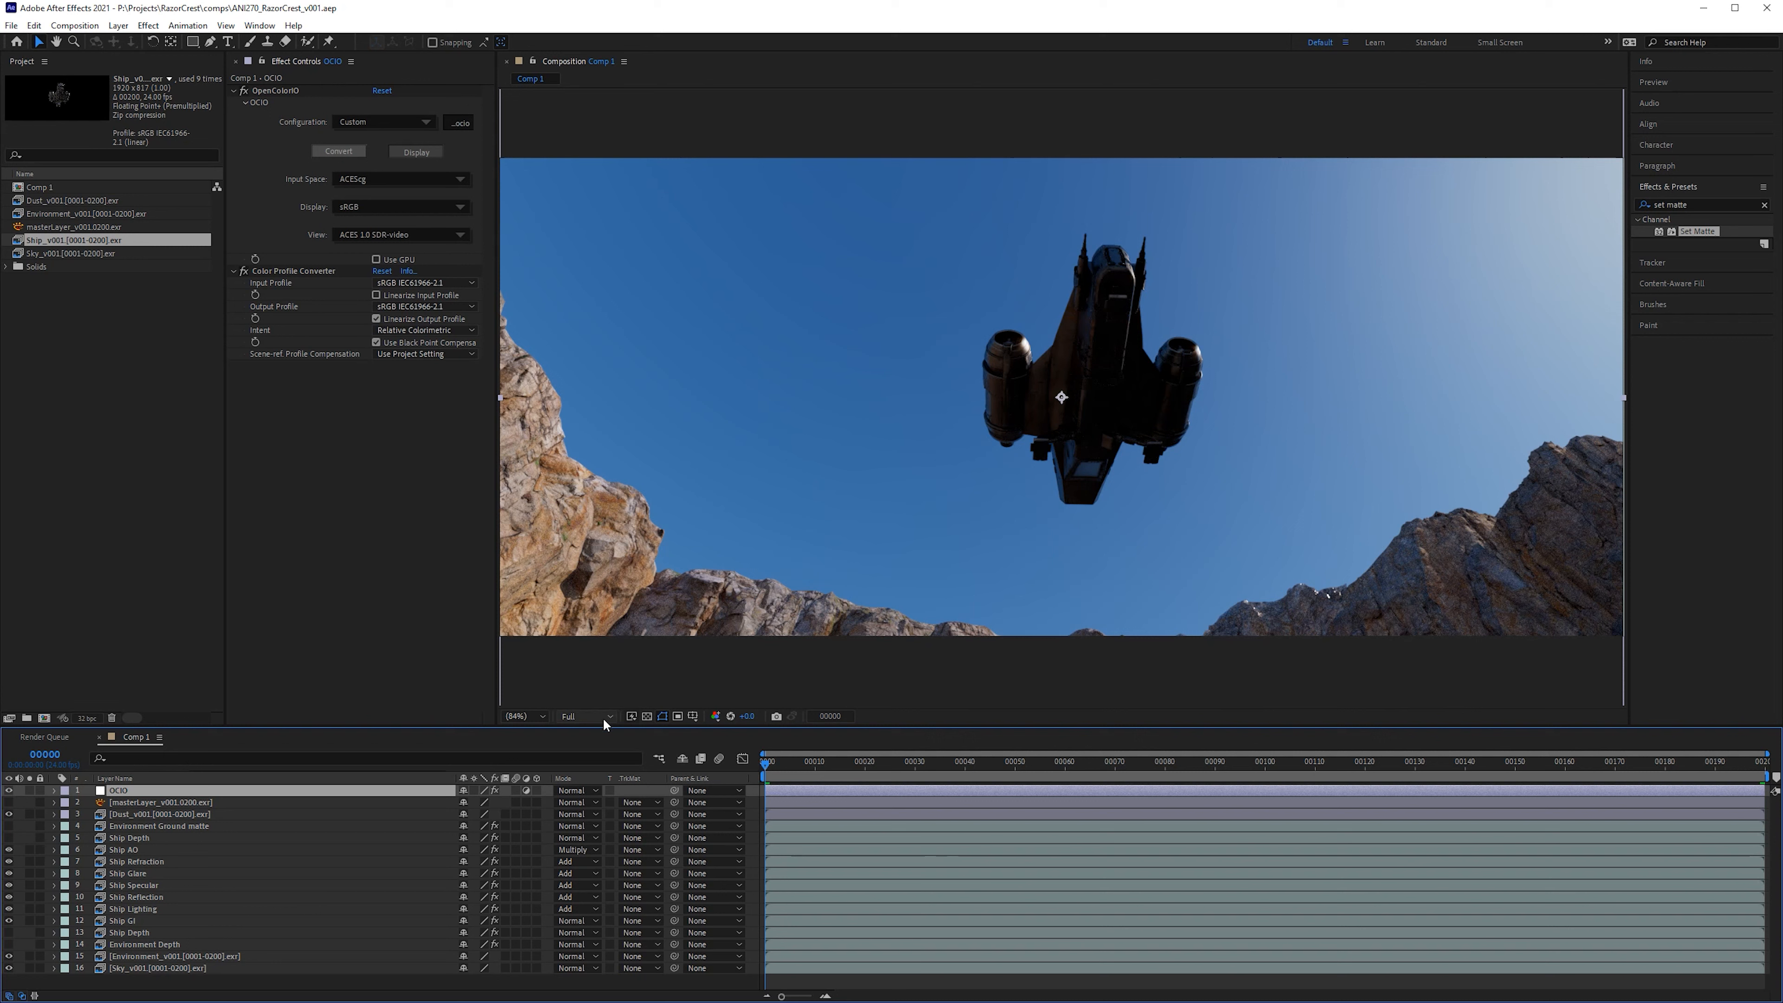
{"action": "left_click", "coordinate": [589, 716]}
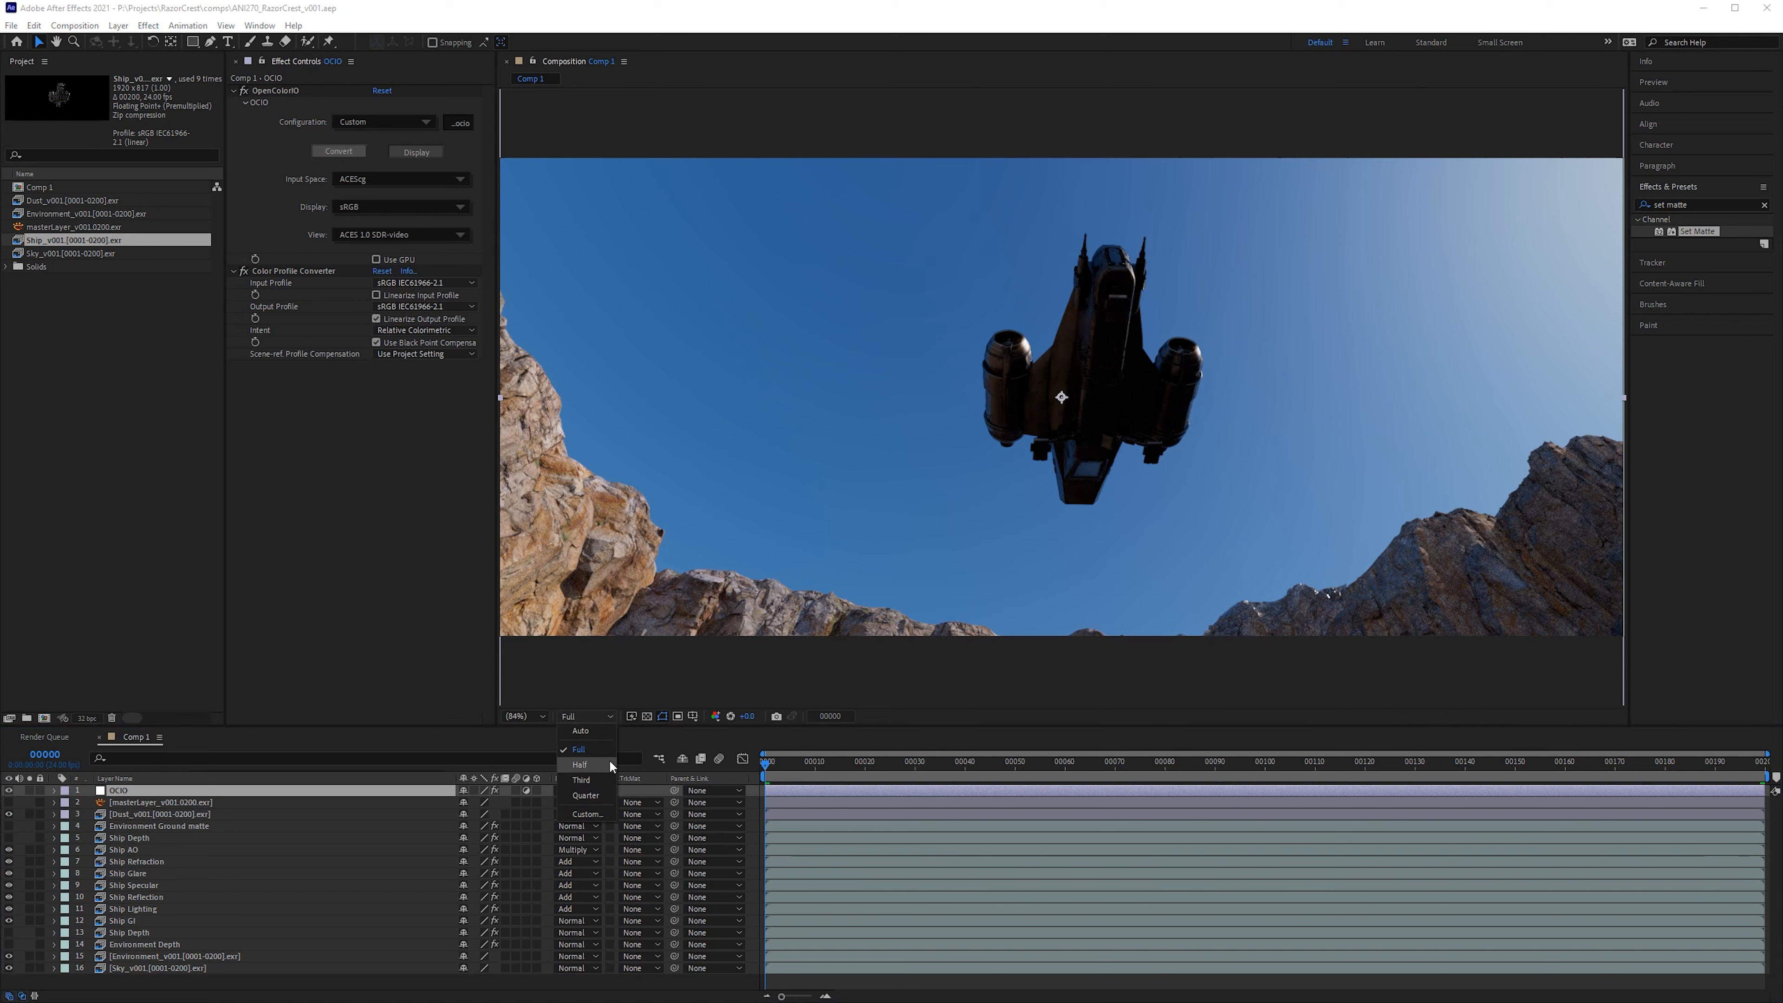
{"action": "left_click", "coordinate": [580, 765]}
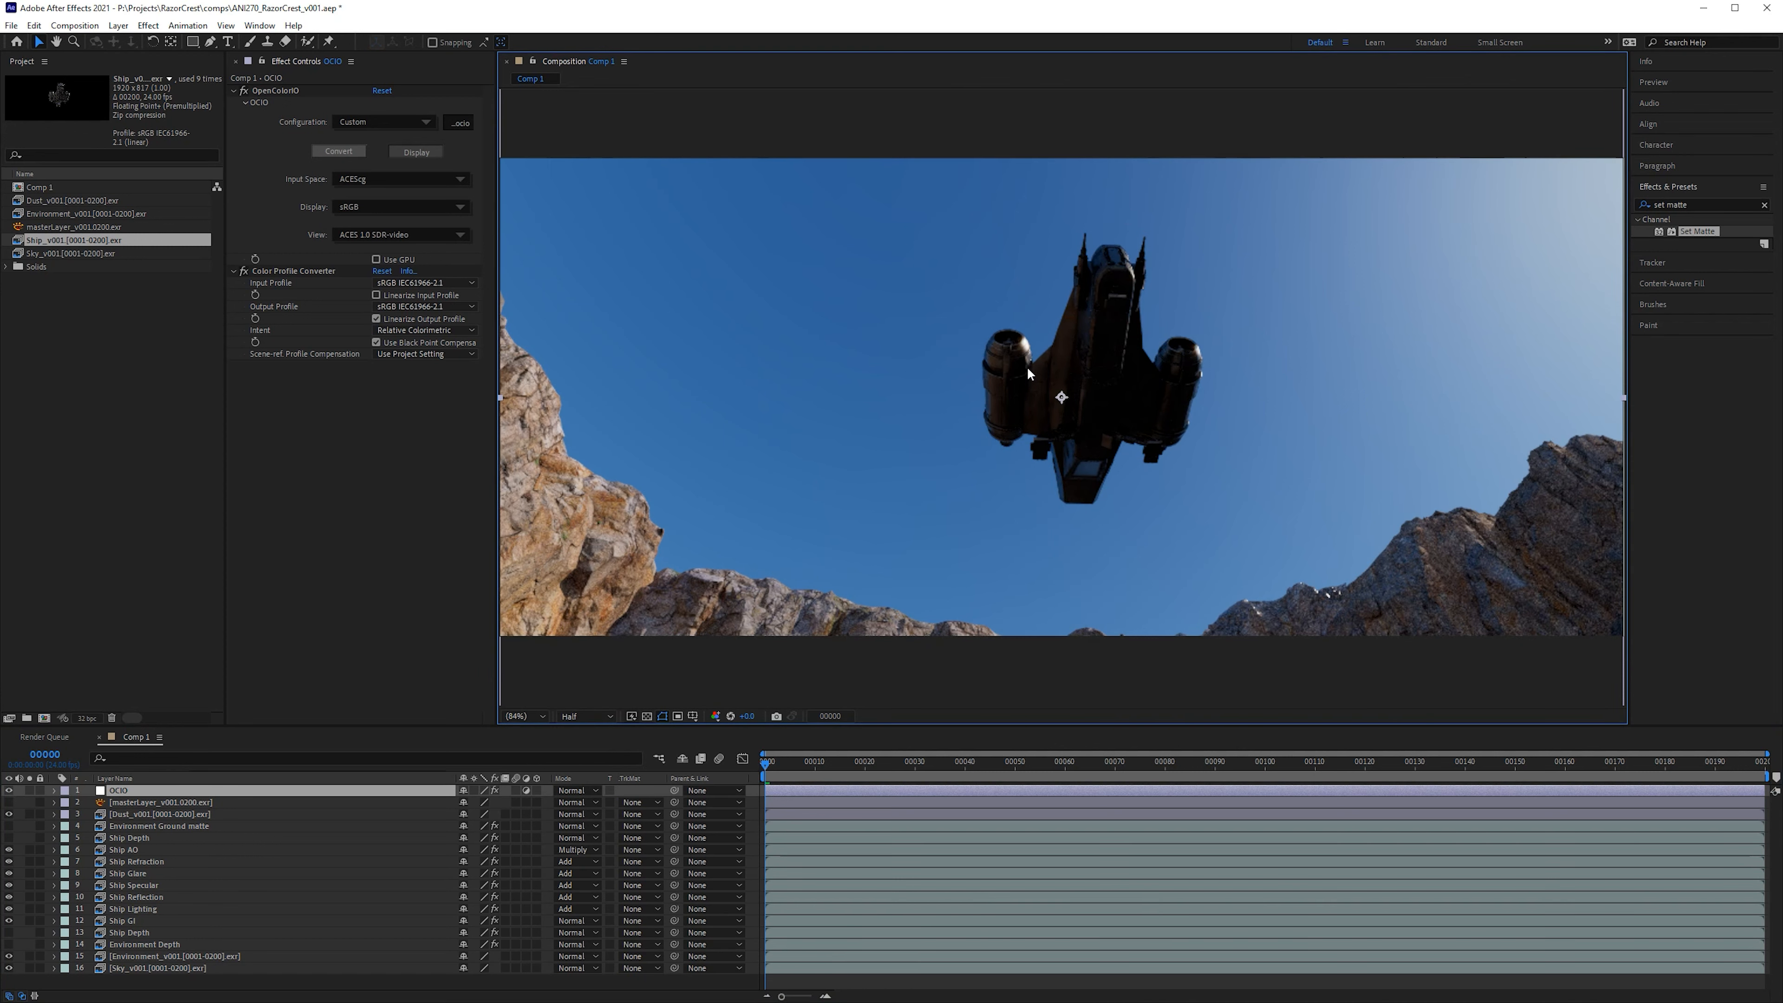
{"action": "left_click", "coordinate": [1673, 81]}
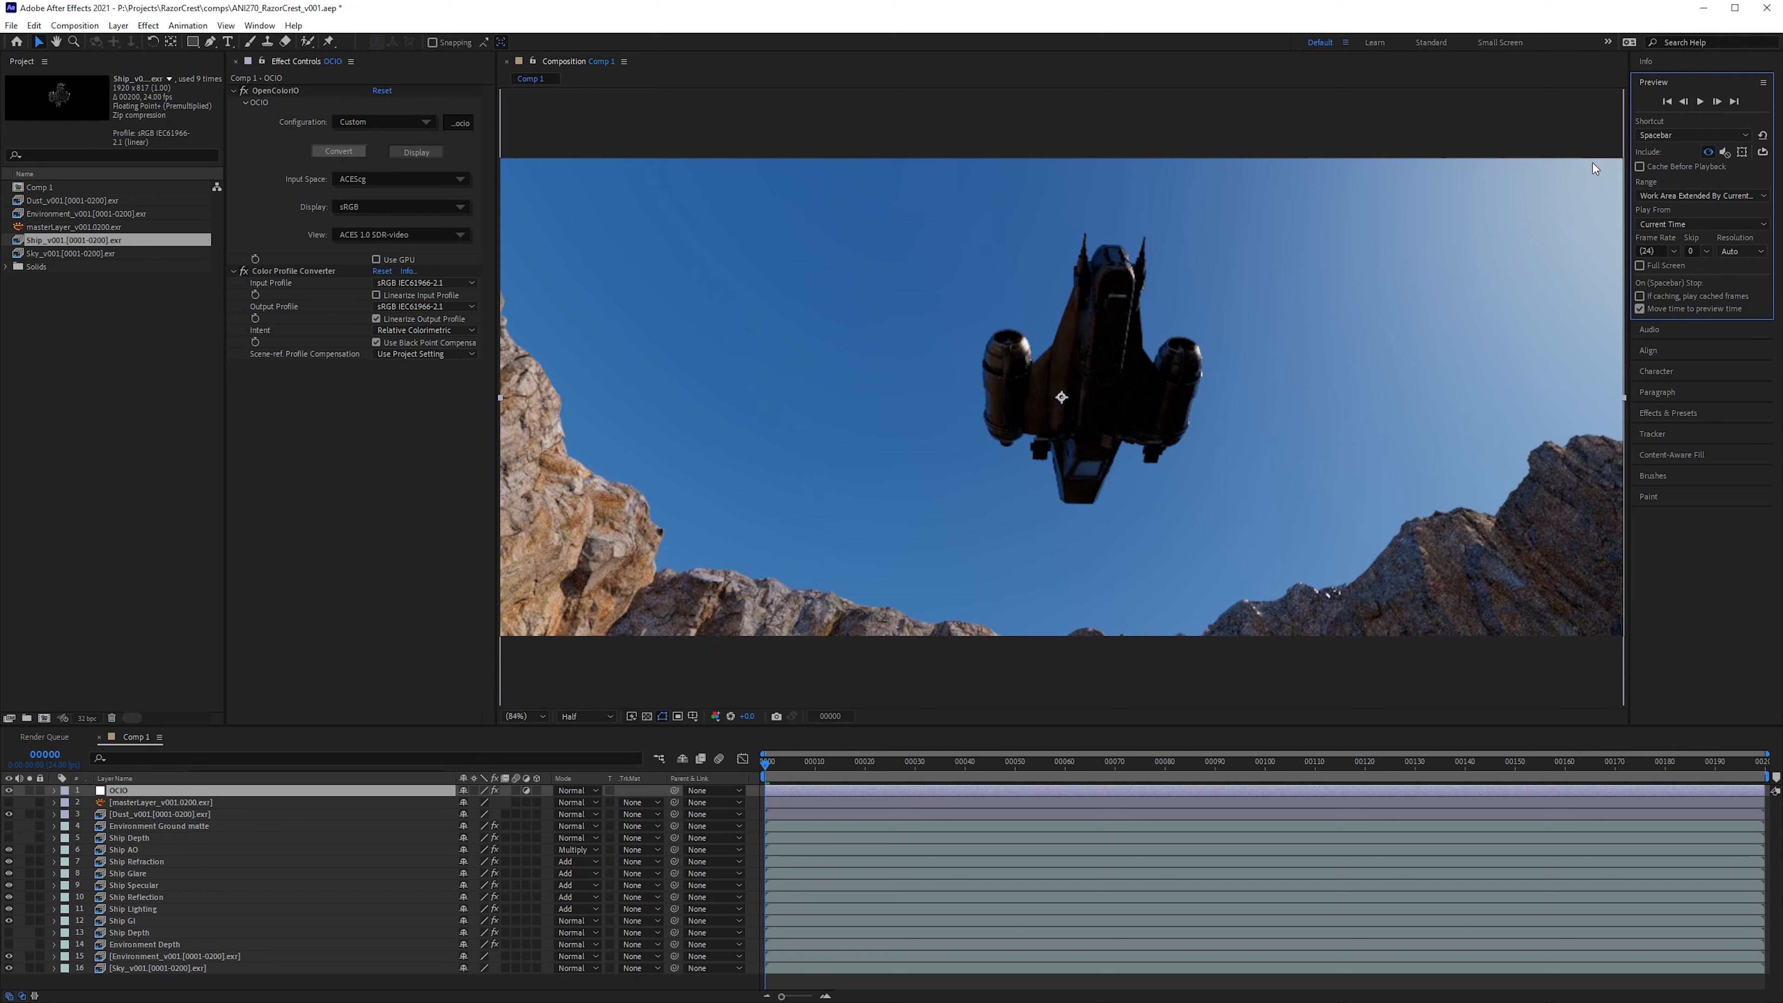
{"action": "key", "text": "space"}
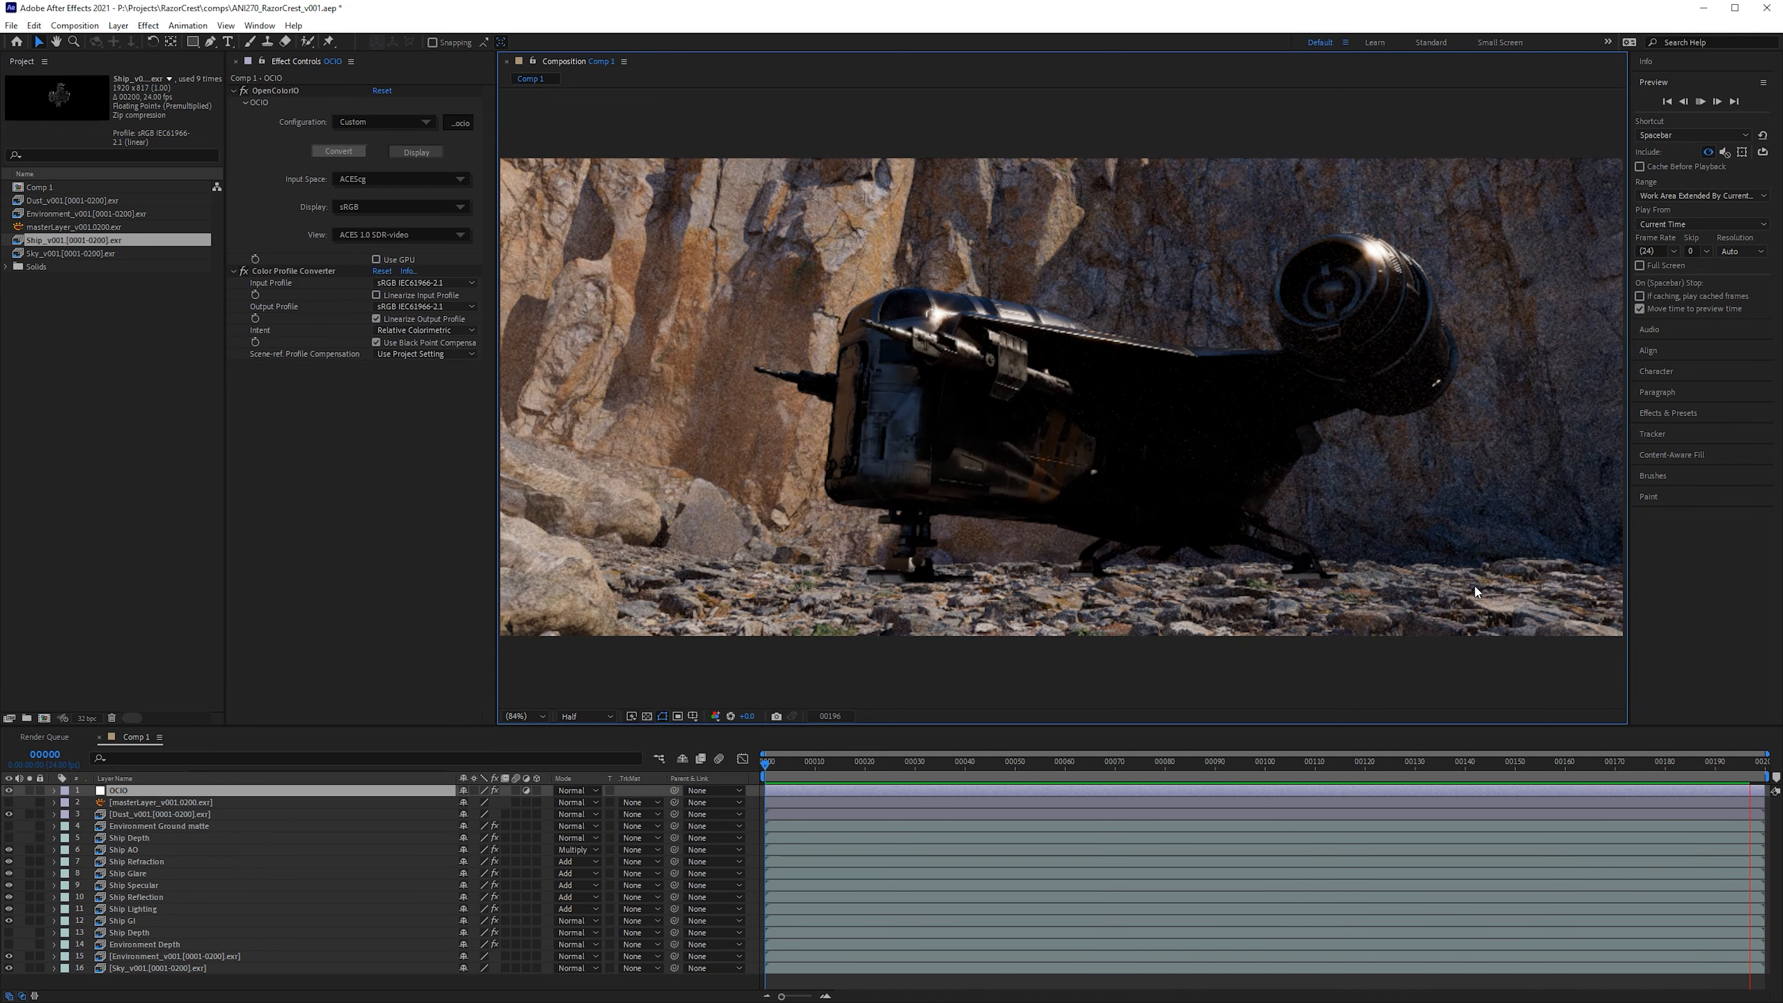
{"action": "key", "text": "space"}
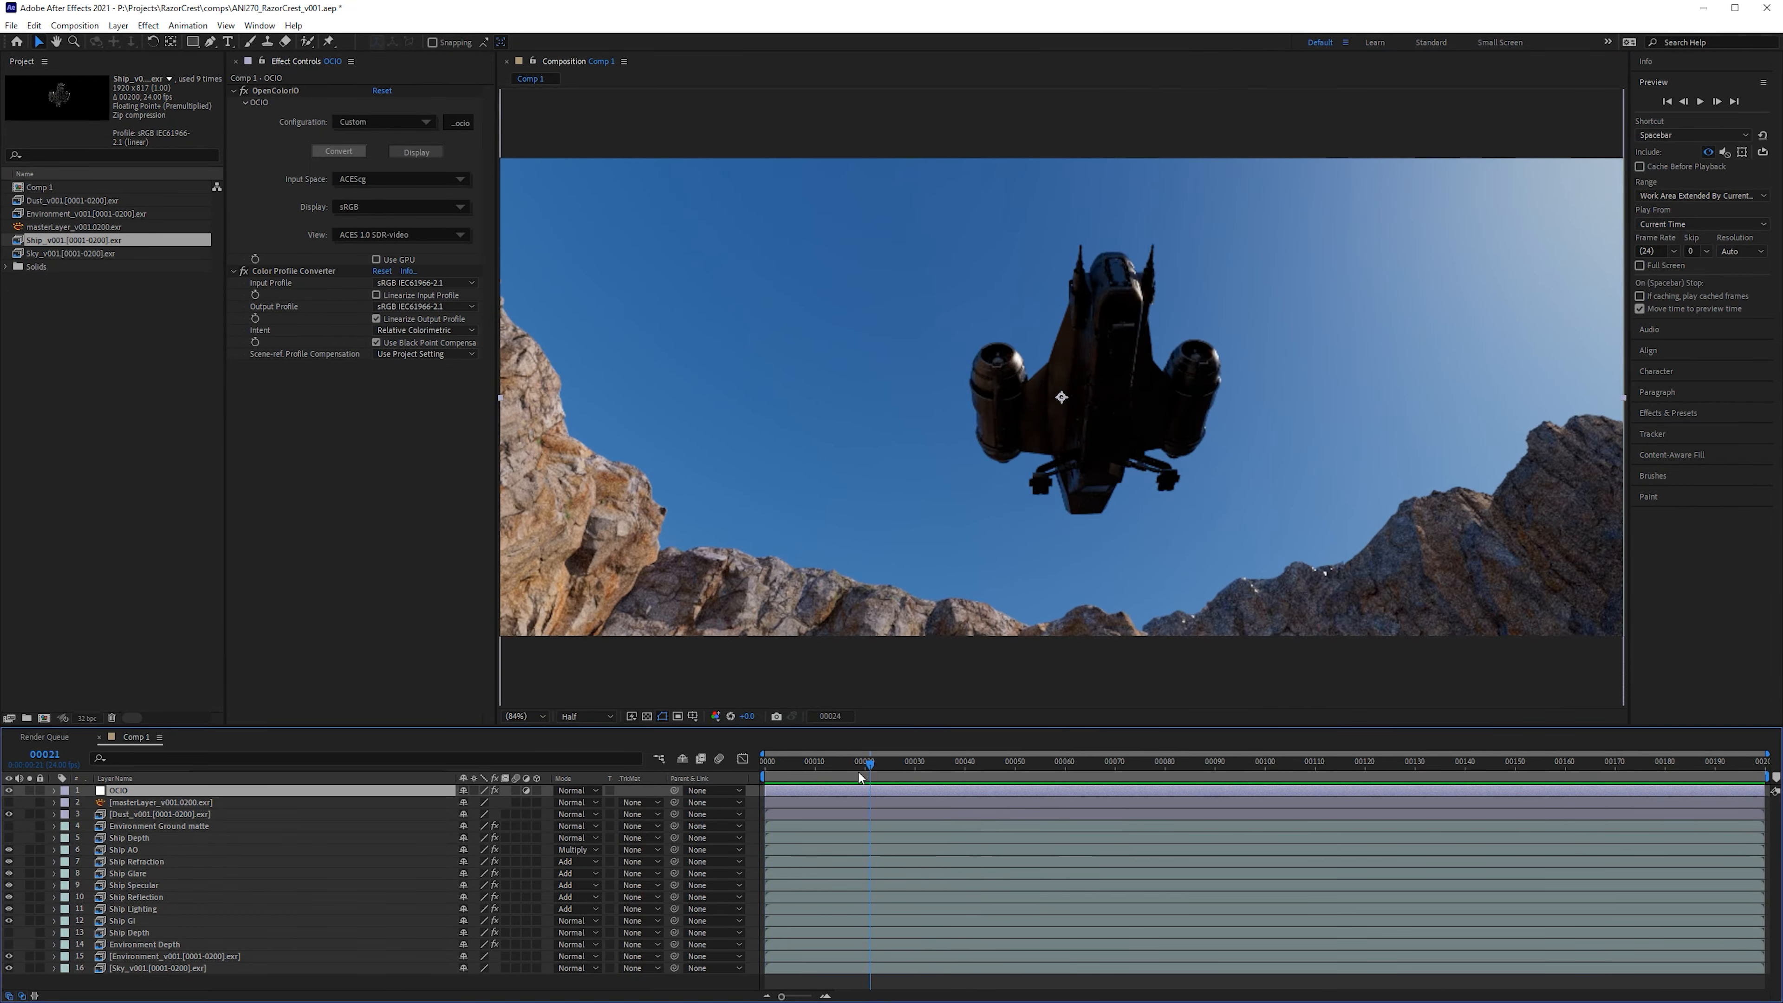
Step: Examine the ship's descent, the dust and the landing by replaying and scrubbing through the shot
{"action": "key", "text": "space"}
{"action": "left_click_drag", "start_coordinate": [1085, 790], "coordinate": [1593, 803]}
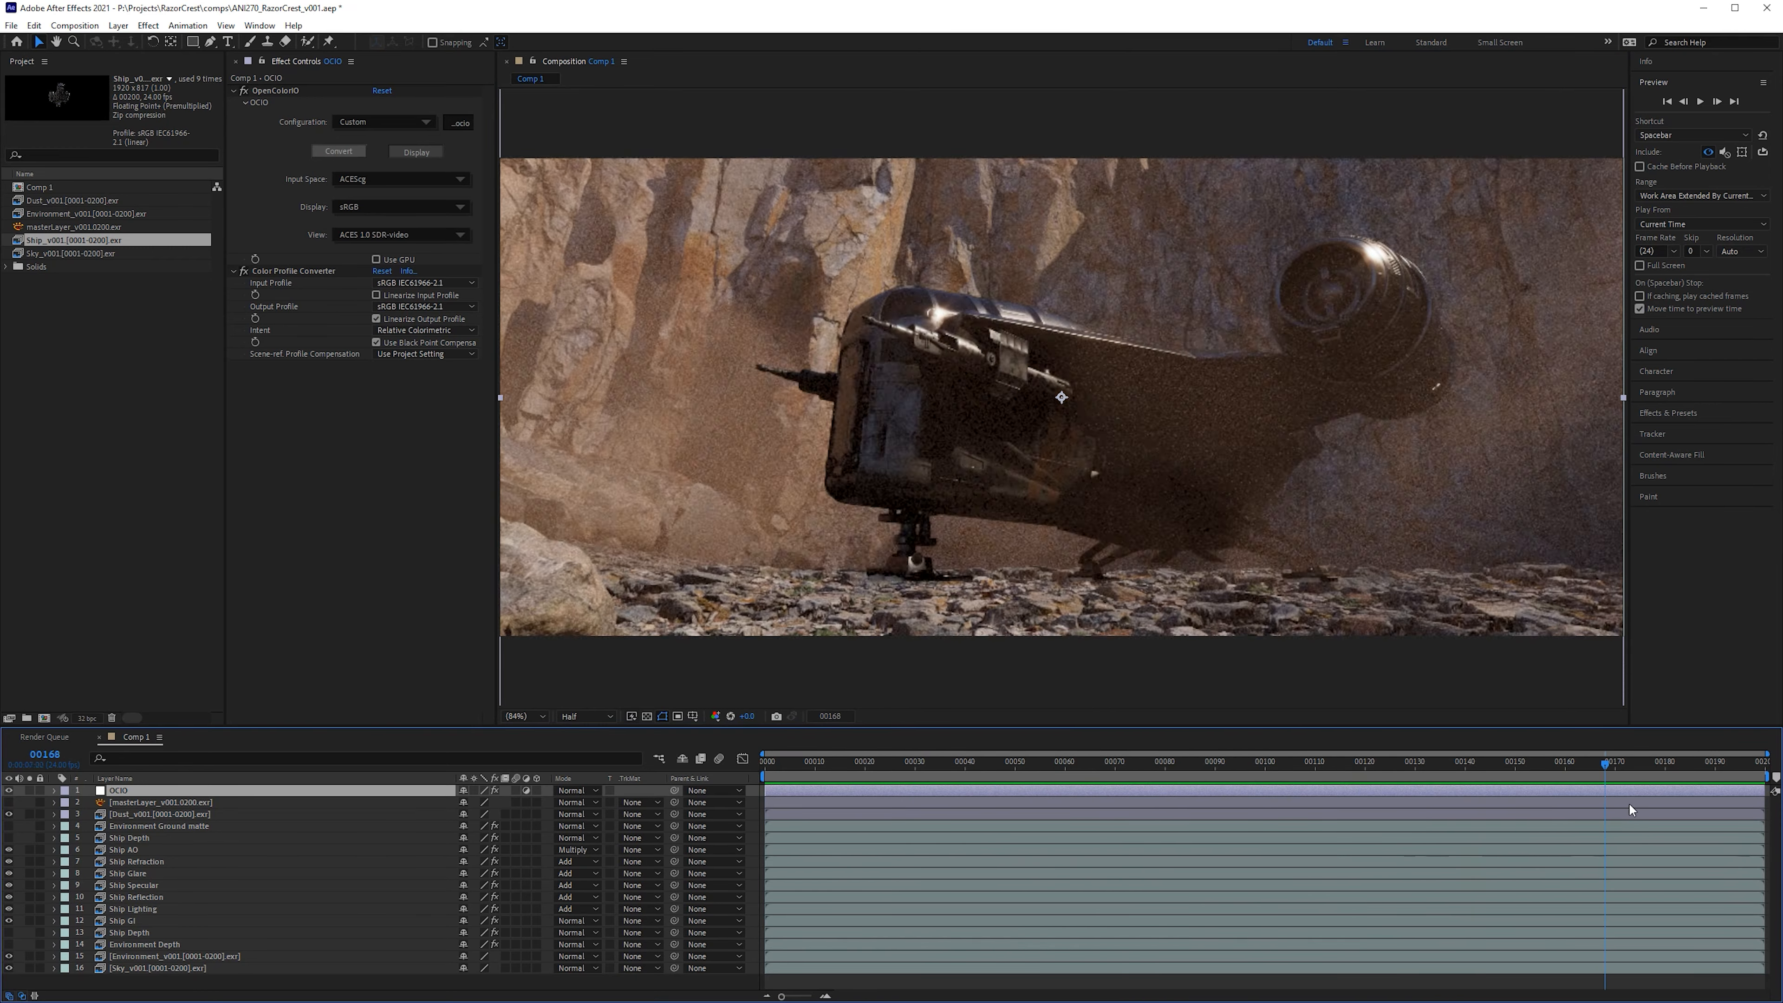
{"action": "left_click", "coordinate": [1493, 793]}
{"action": "key", "text": "space"}
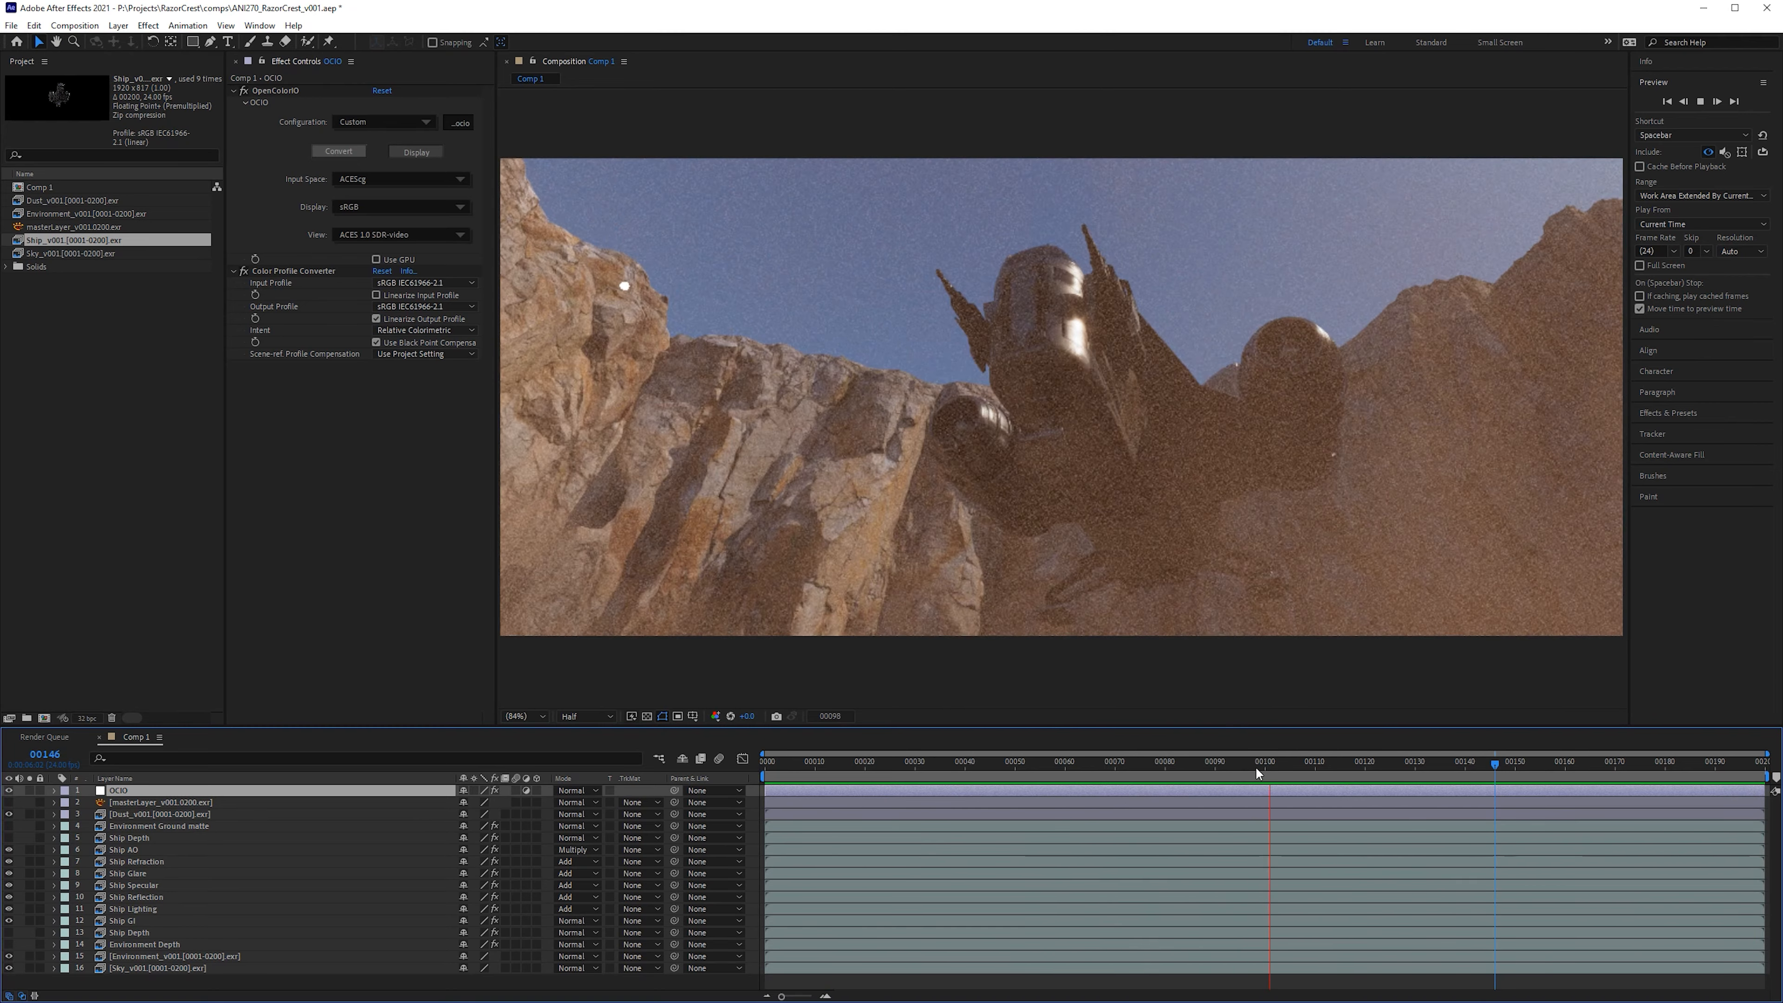
{"action": "key", "text": "space"}
{"action": "left_click_drag", "start_coordinate": [1503, 773], "coordinate": [1005, 738]}
{"action": "left_click_drag", "start_coordinate": [1294, 746], "coordinate": [896, 644]}
{"action": "key", "text": "space"}
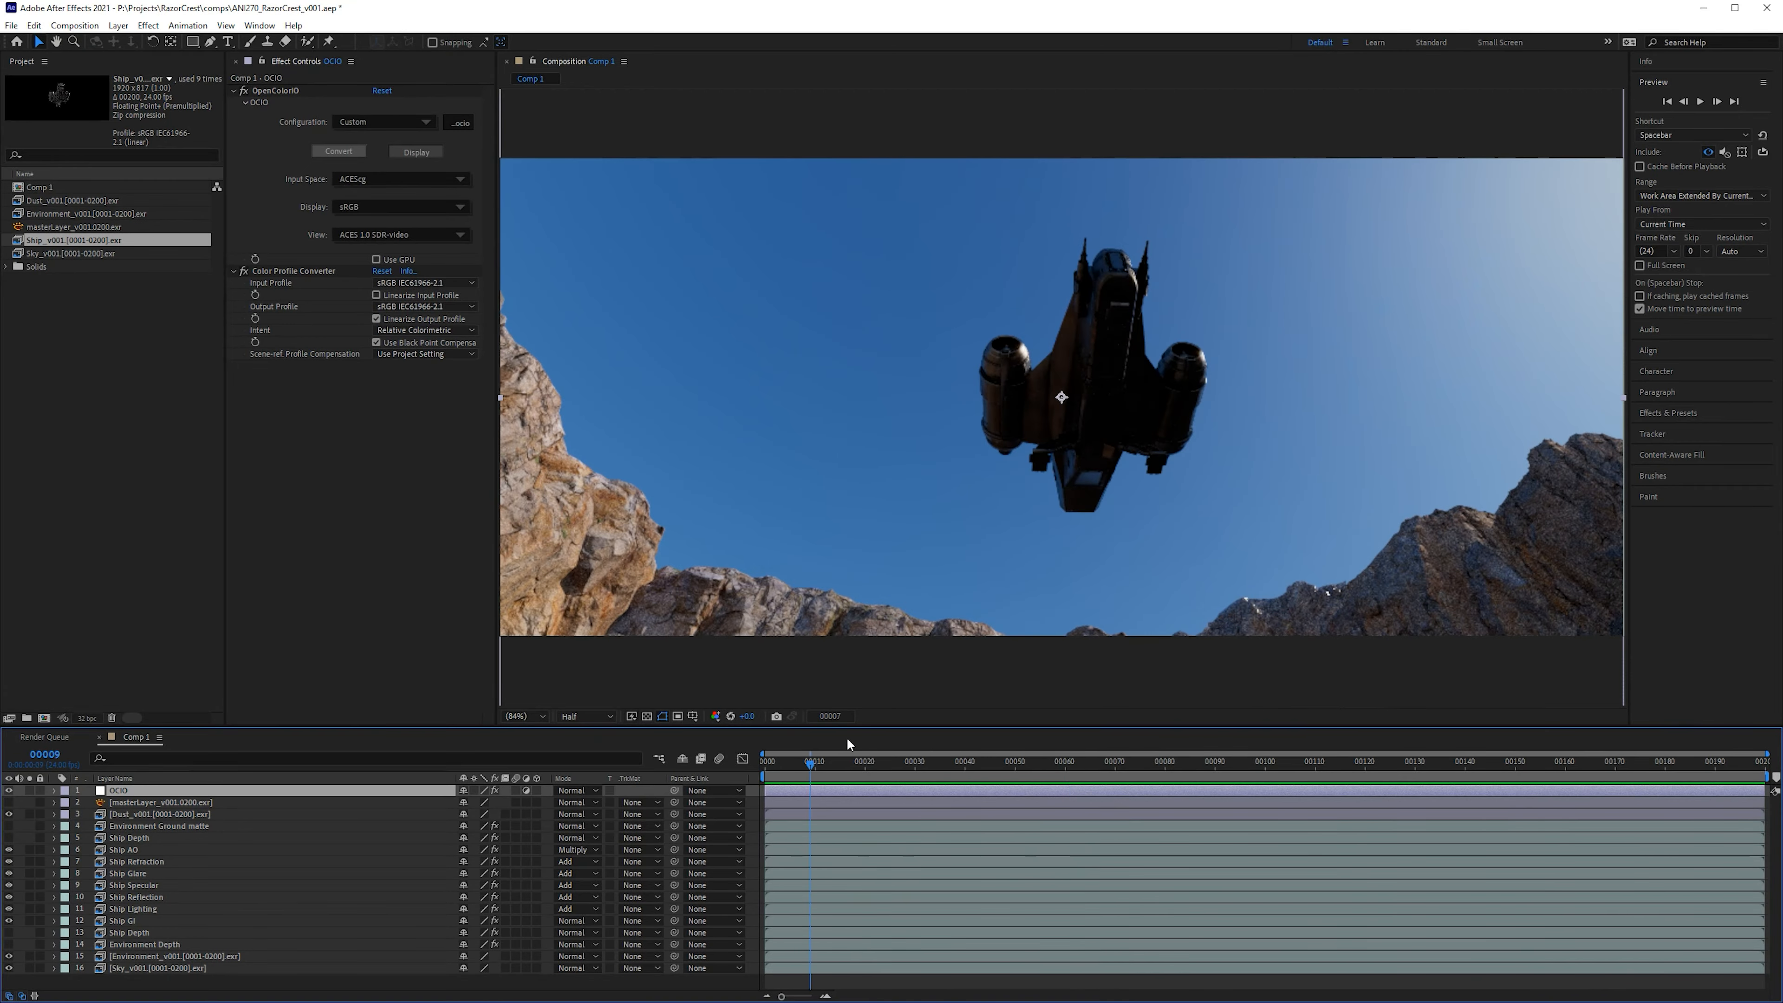
{"action": "key", "text": "space"}
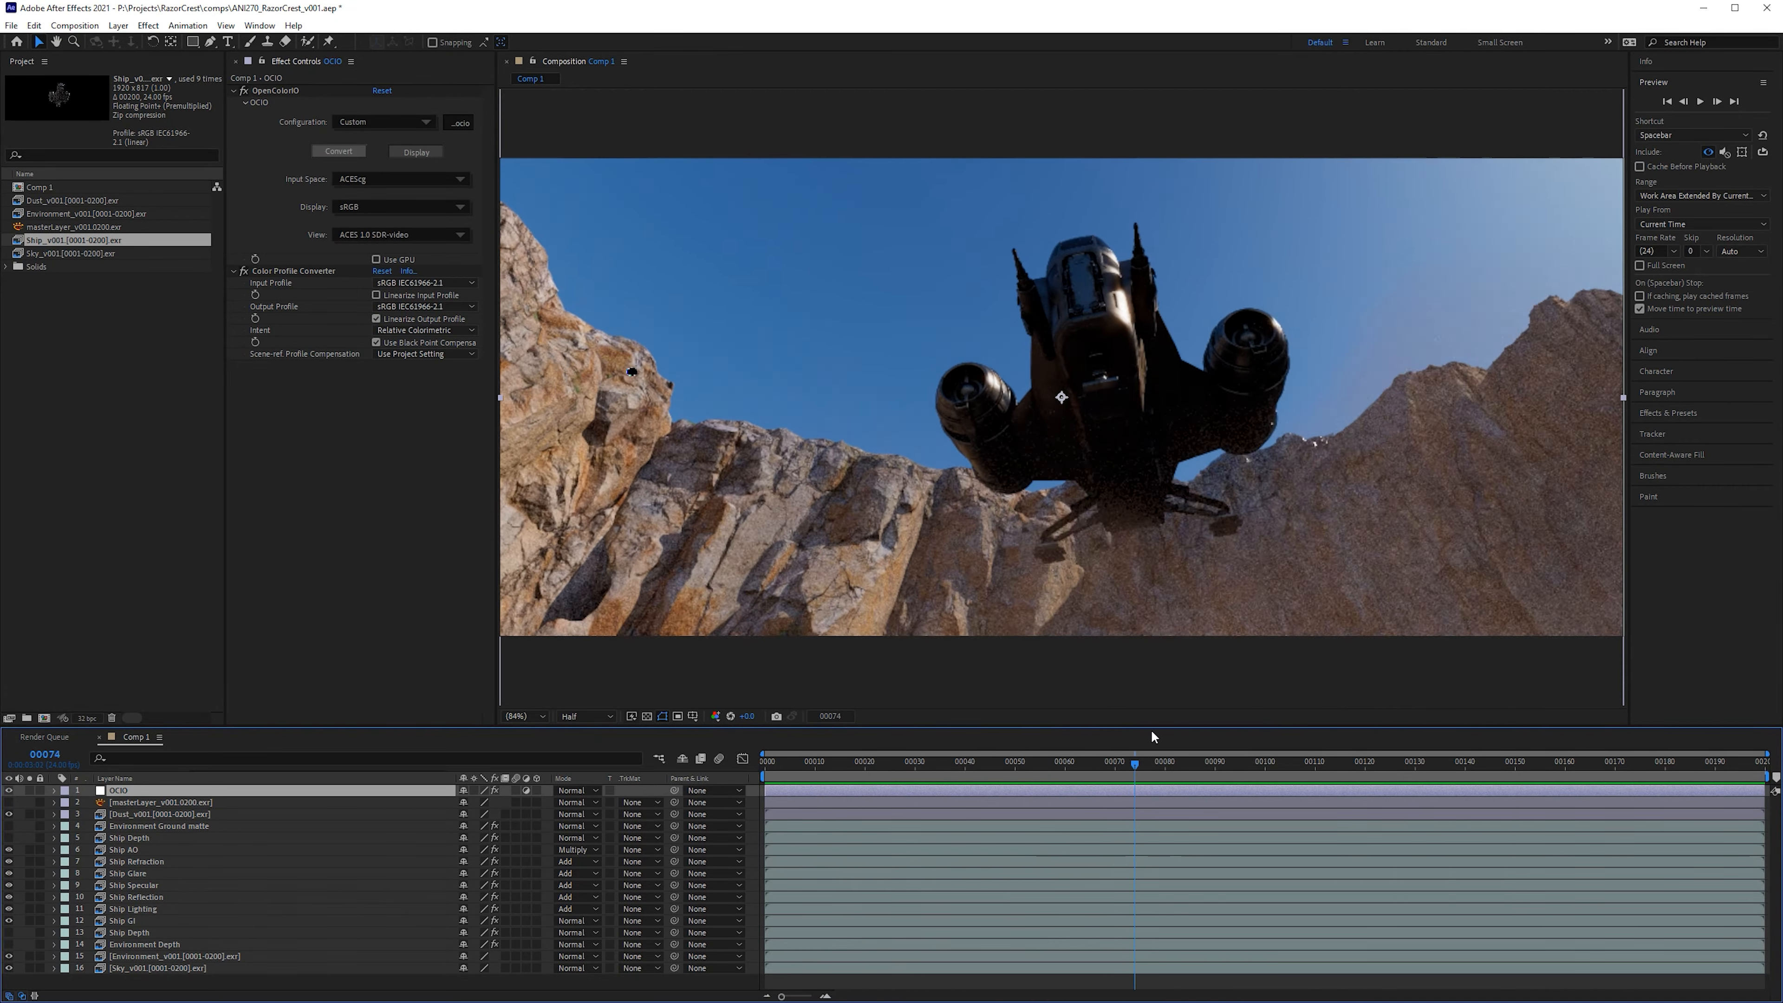
{"action": "left_click_drag", "start_coordinate": [1273, 761], "coordinate": [1287, 762]}
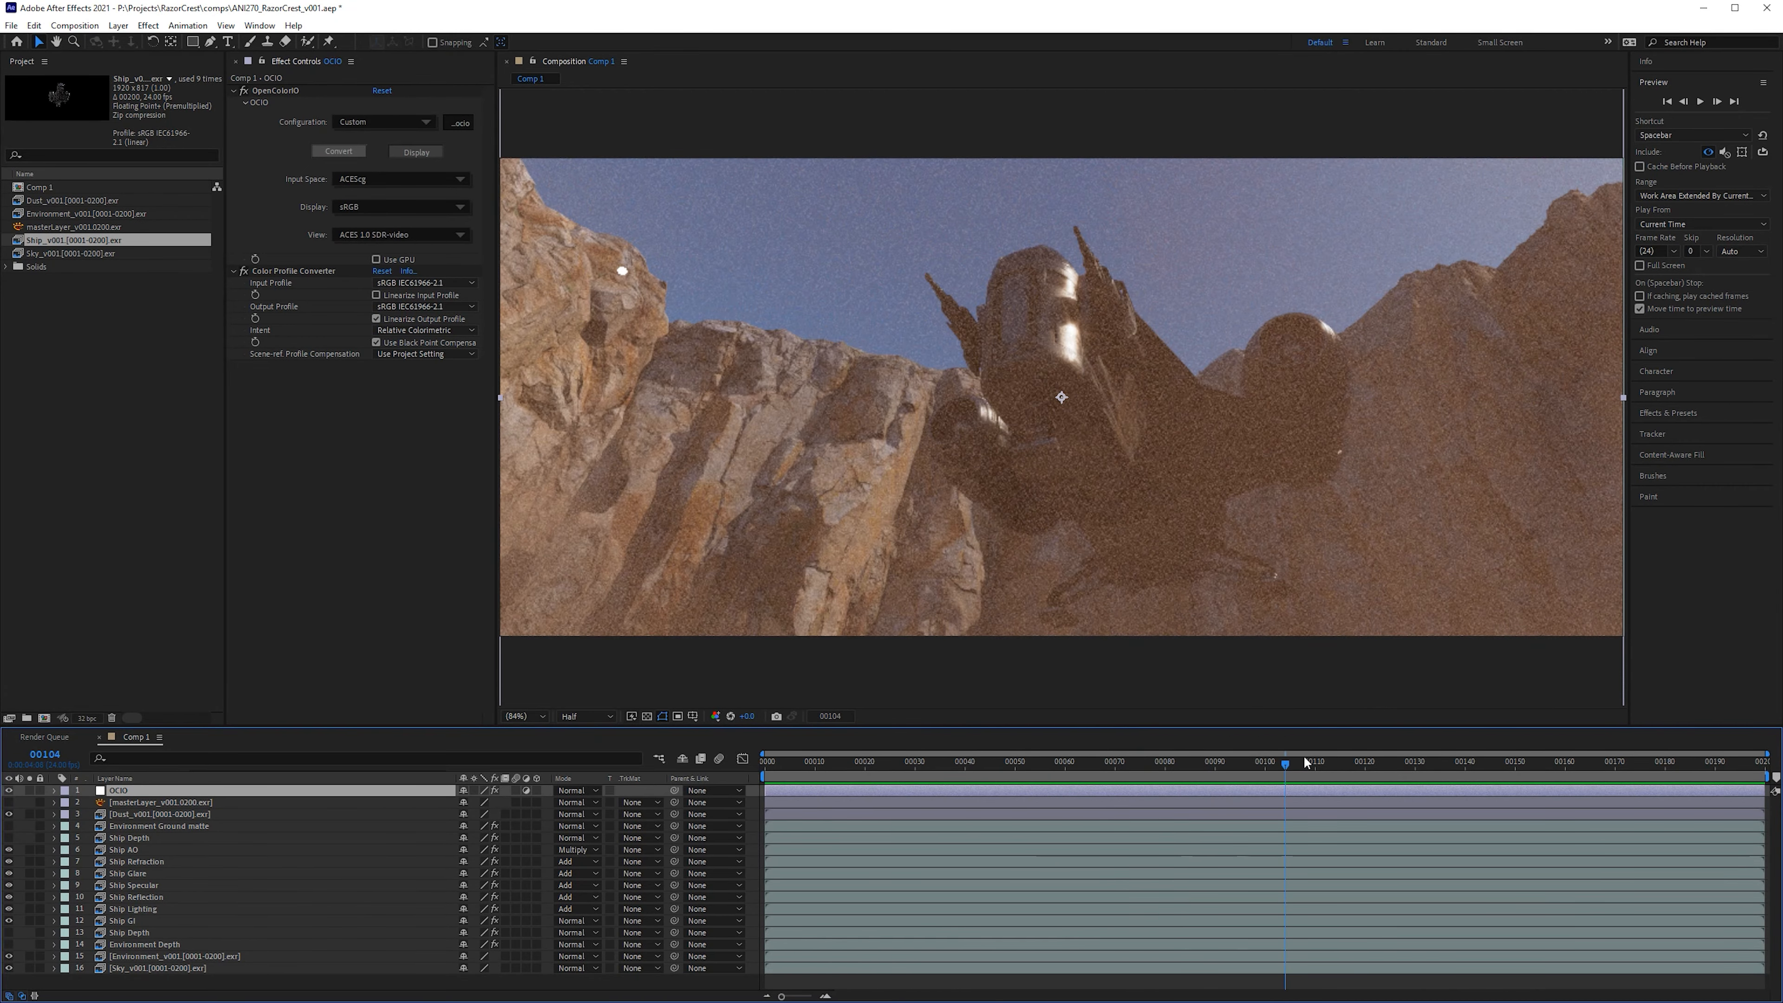
{"action": "left_click_drag", "start_coordinate": [1296, 768], "coordinate": [1045, 735]}
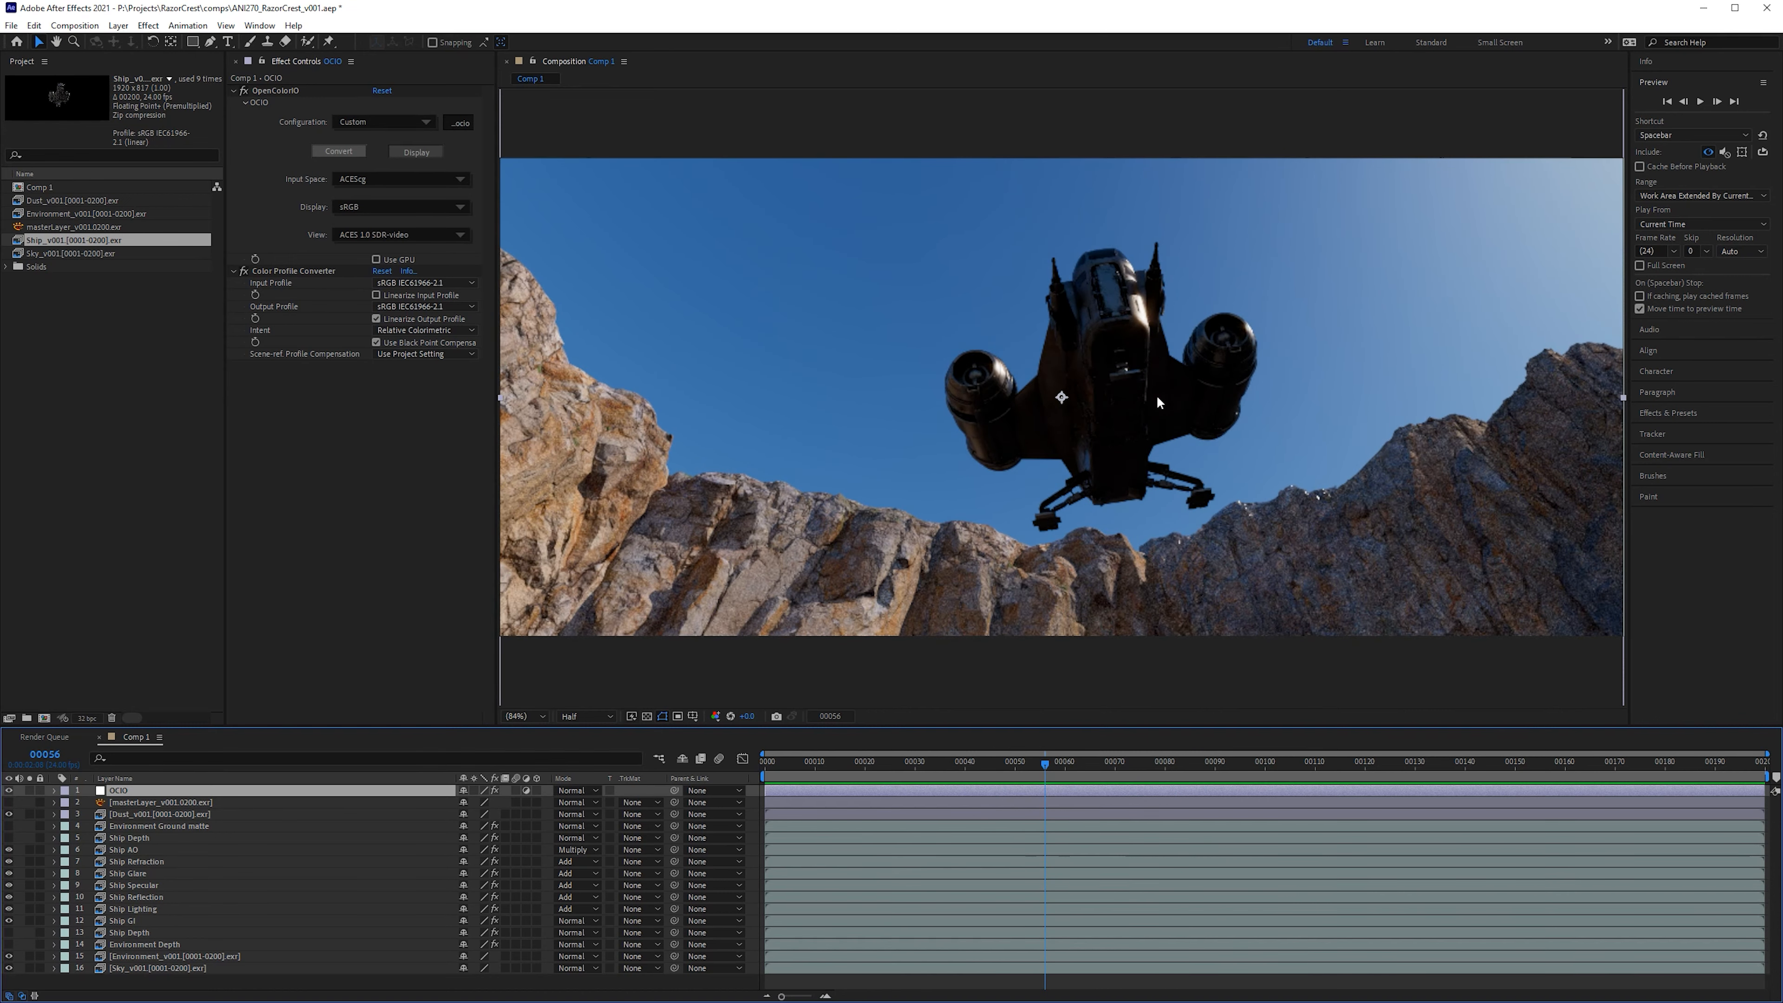
{"action": "left_click_drag", "start_coordinate": [1159, 756], "coordinate": [1535, 744]}
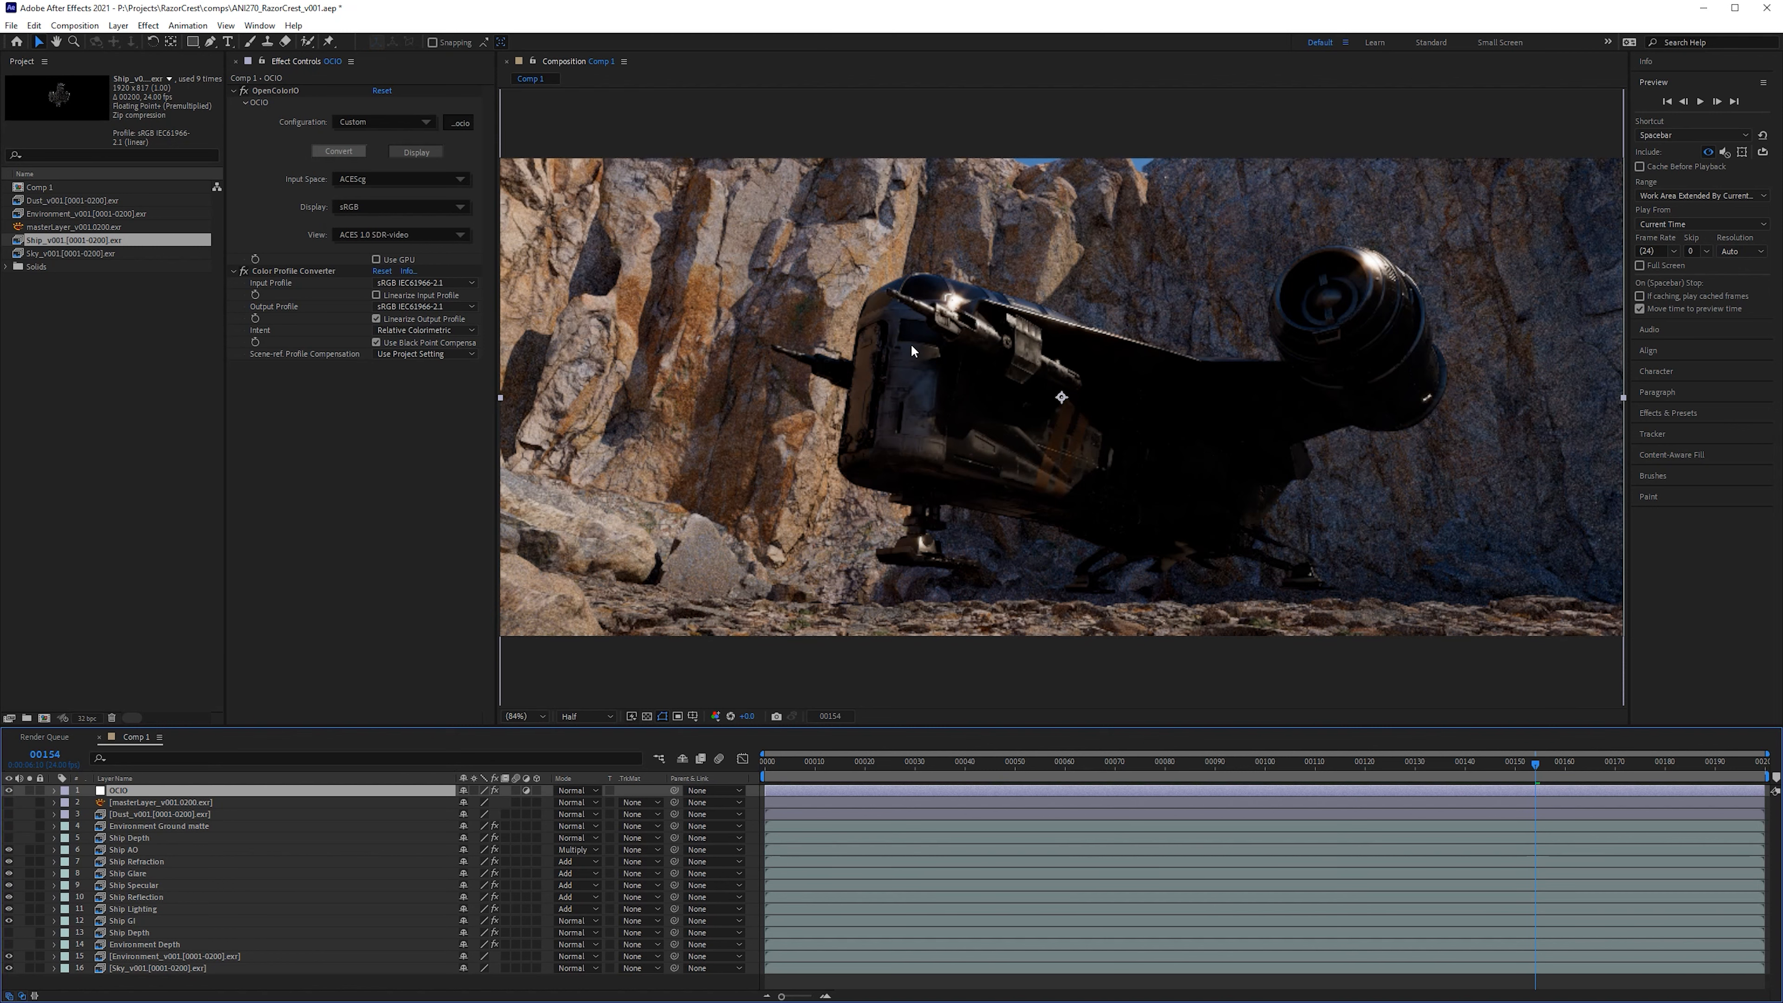
Step: Compare the shot's last frames with the Dust layer shown and hidden, leaving the dust hidden
{"action": "left_click_drag", "start_coordinate": [1536, 764], "coordinate": [1749, 766]}
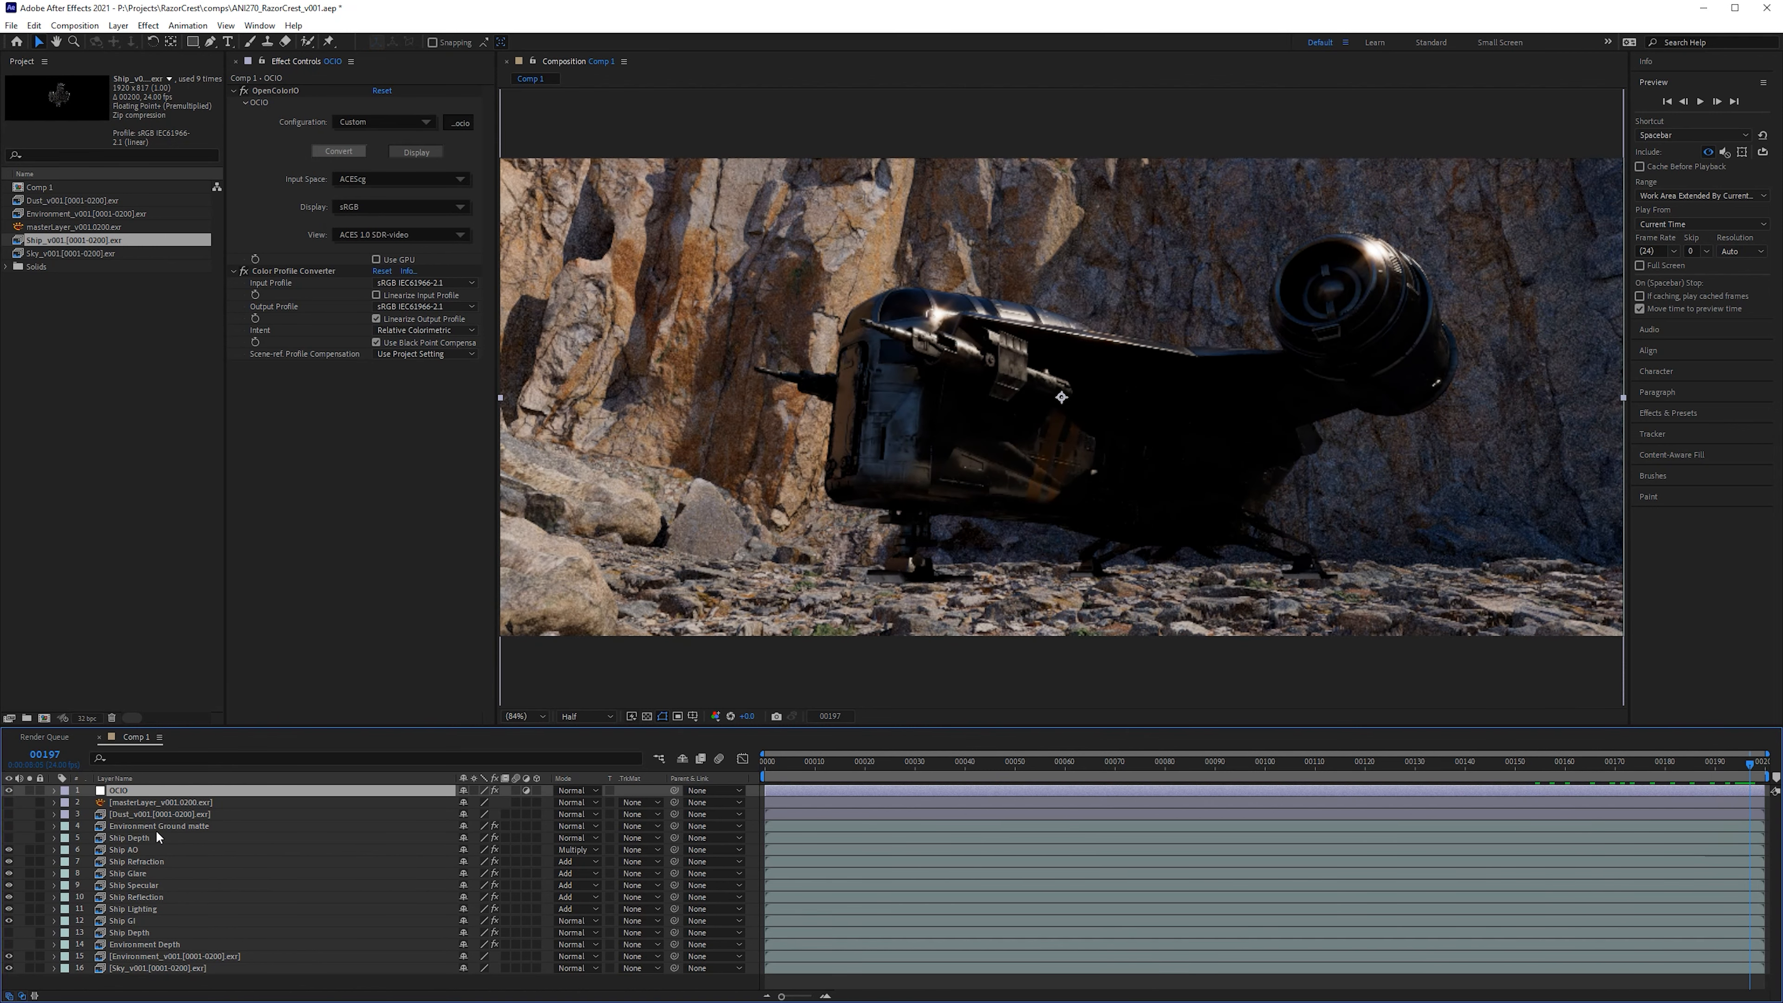
{"action": "left_click", "coordinate": [118, 815]}
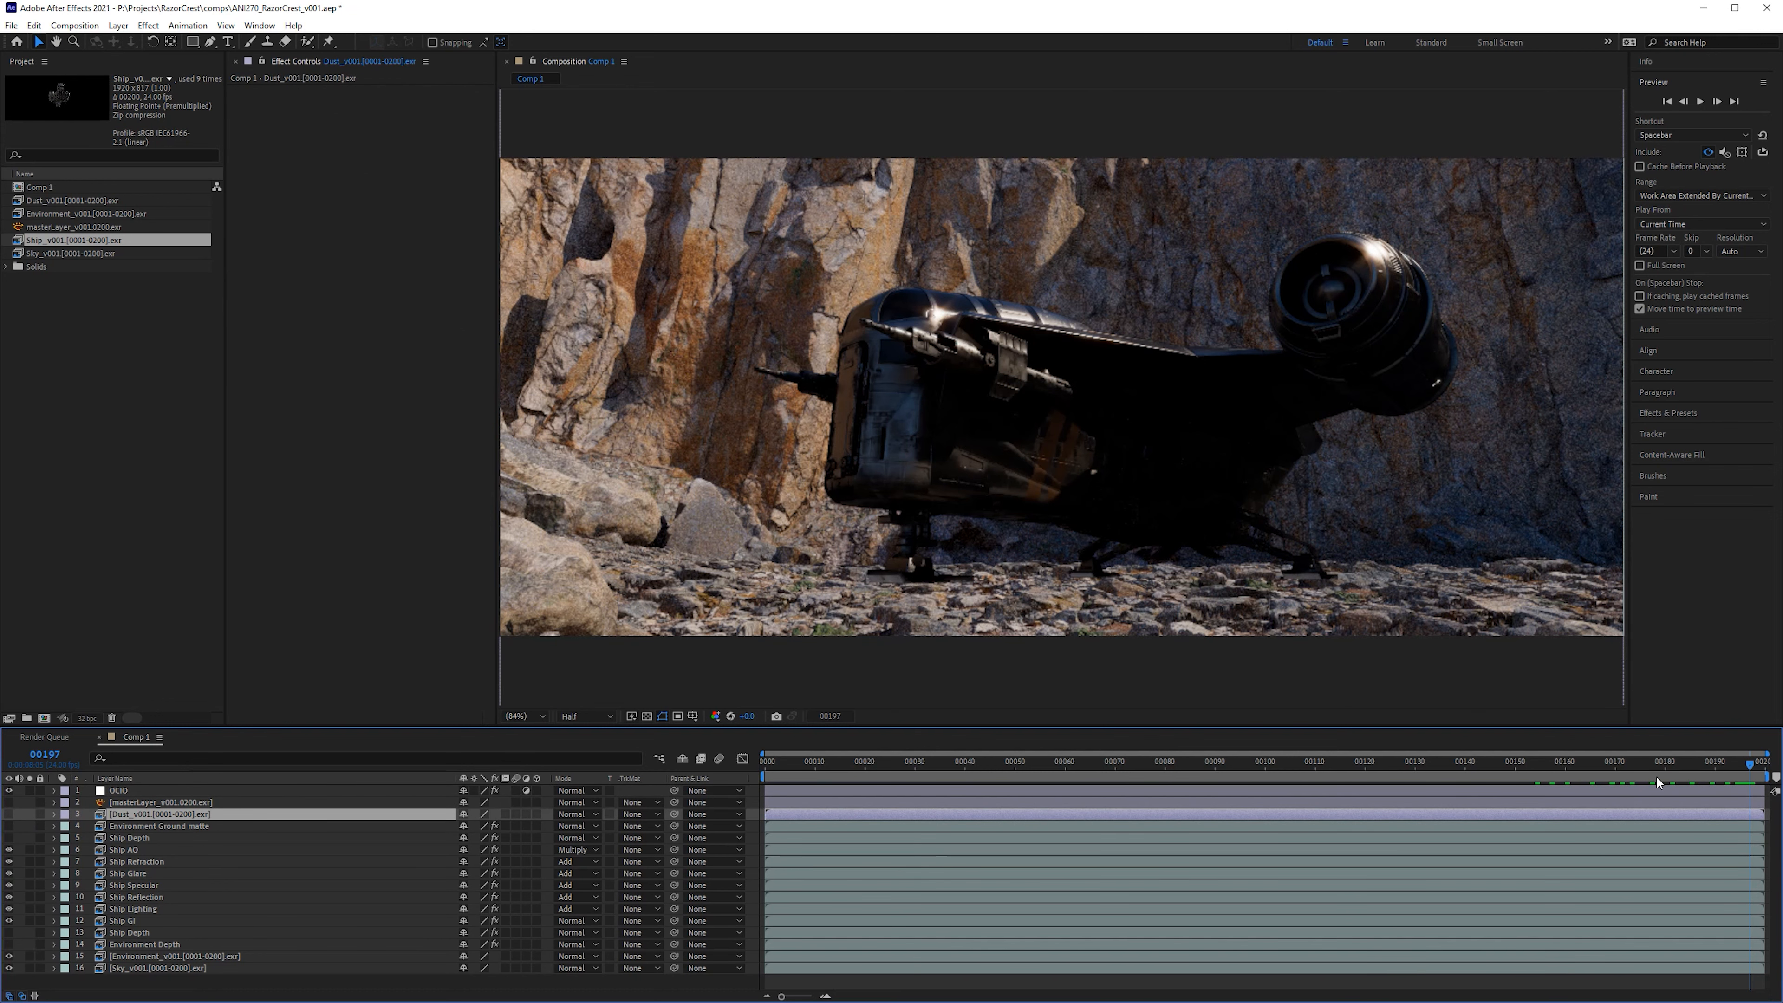
{"action": "left_click", "coordinate": [8, 814]}
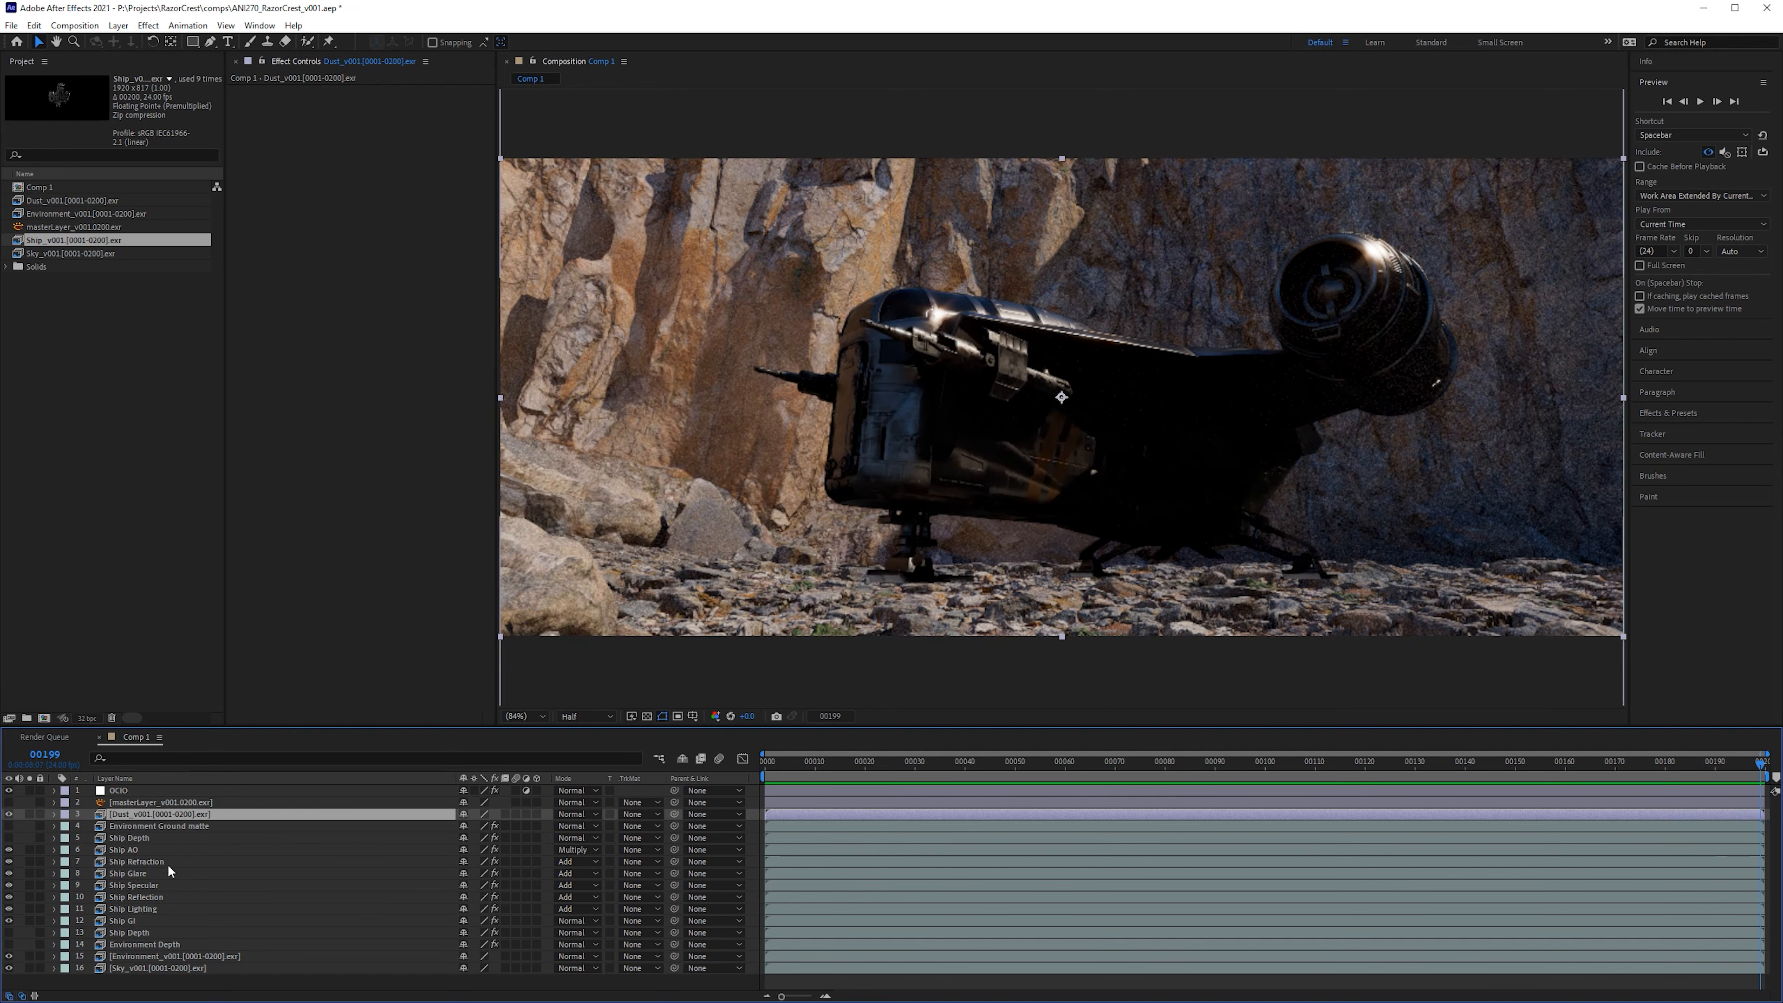
{"action": "left_click", "coordinate": [8, 814]}
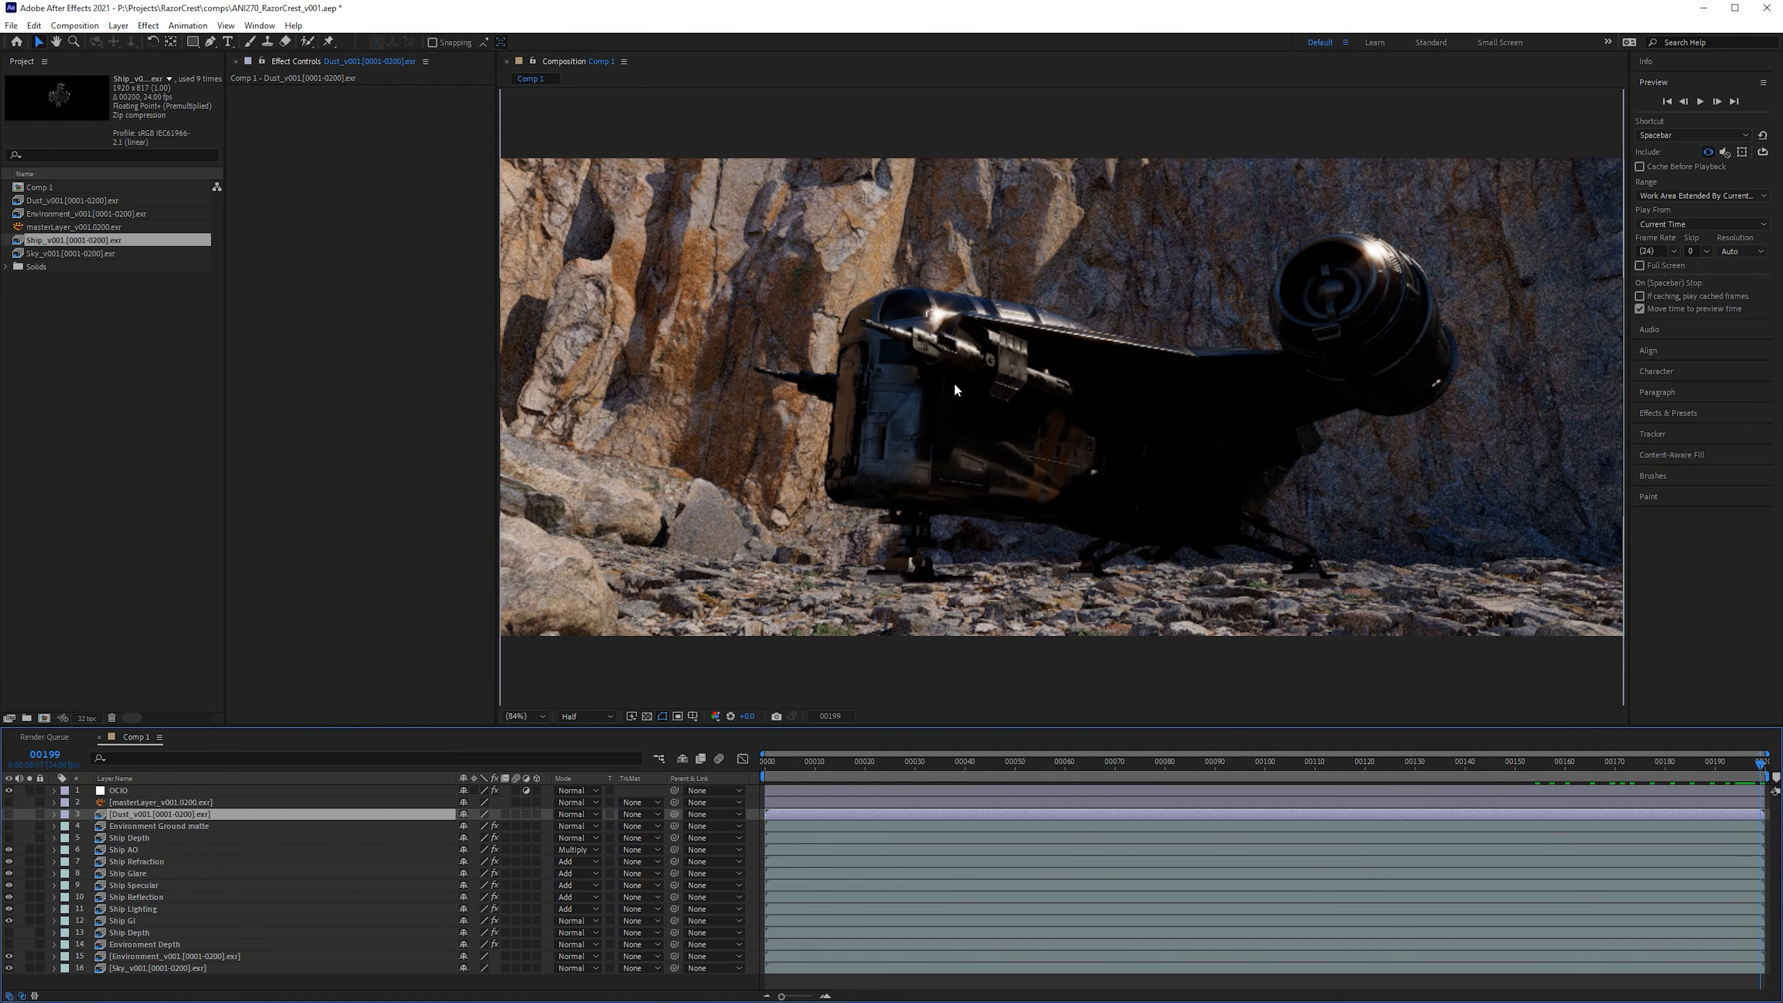
Step: Display the pixel color readout and check the ship's dark areas at frames 101 and 136
{"action": "left_click_drag", "start_coordinate": [1767, 775], "coordinate": [1269, 762]}
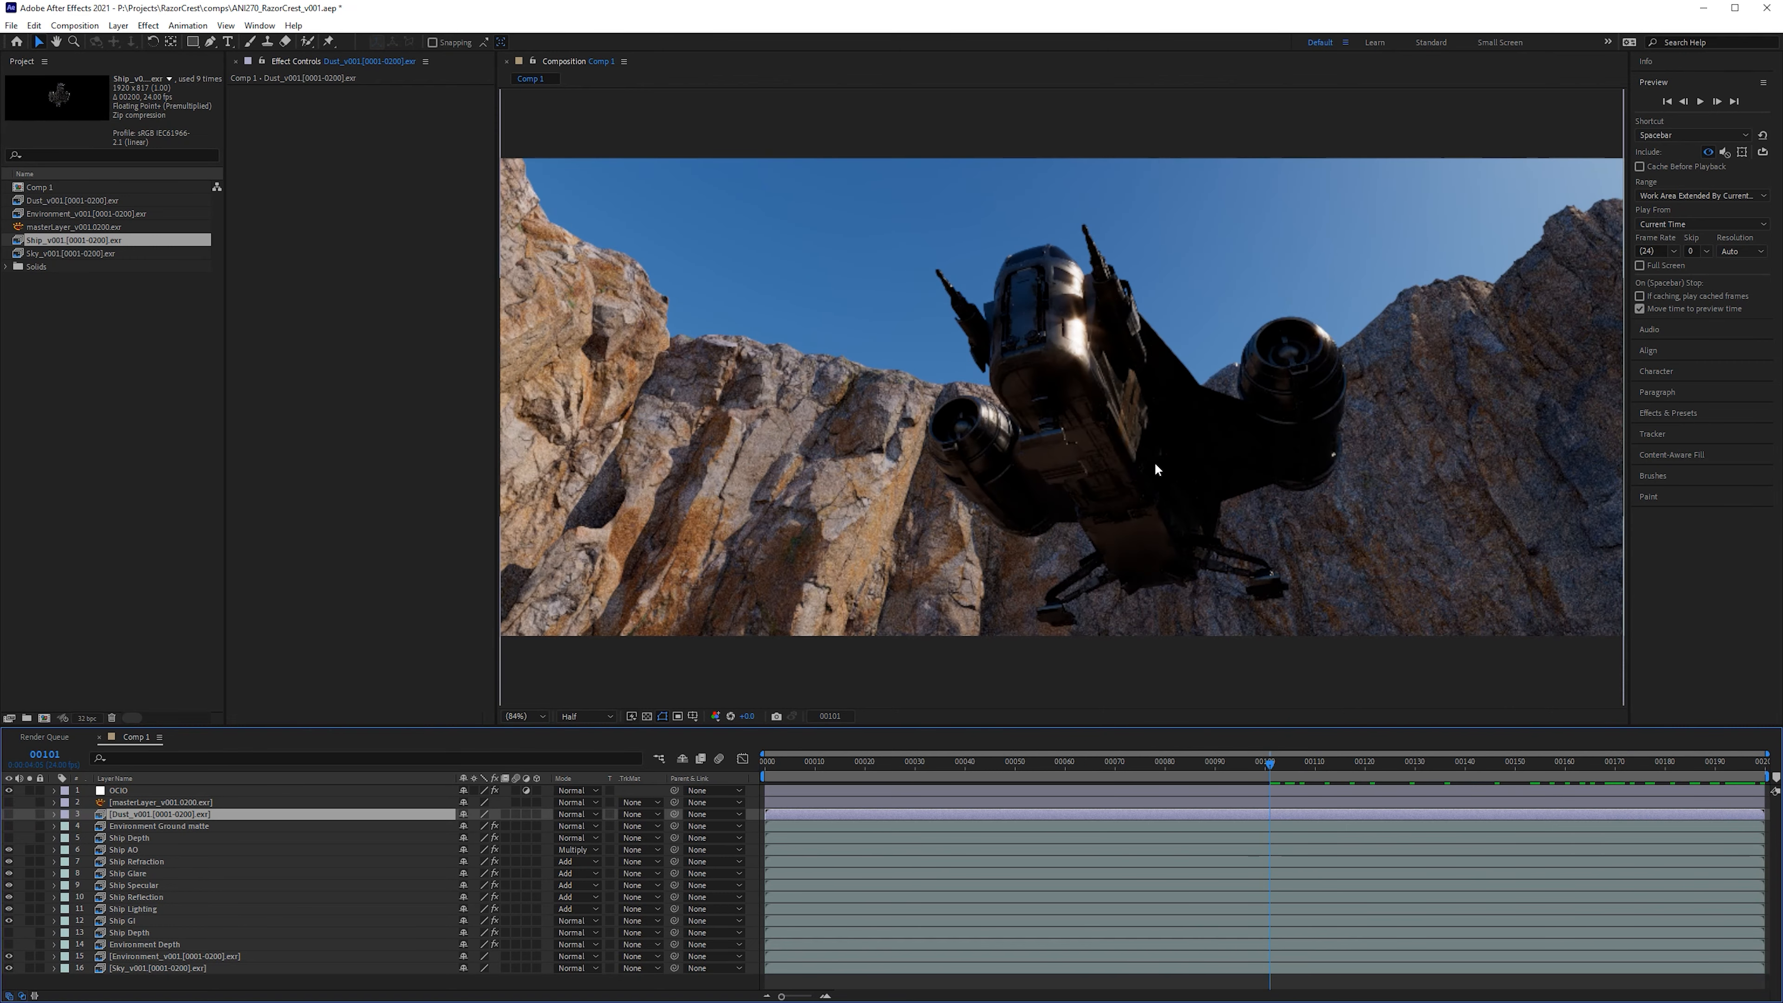
{"action": "left_click", "coordinate": [1646, 62]}
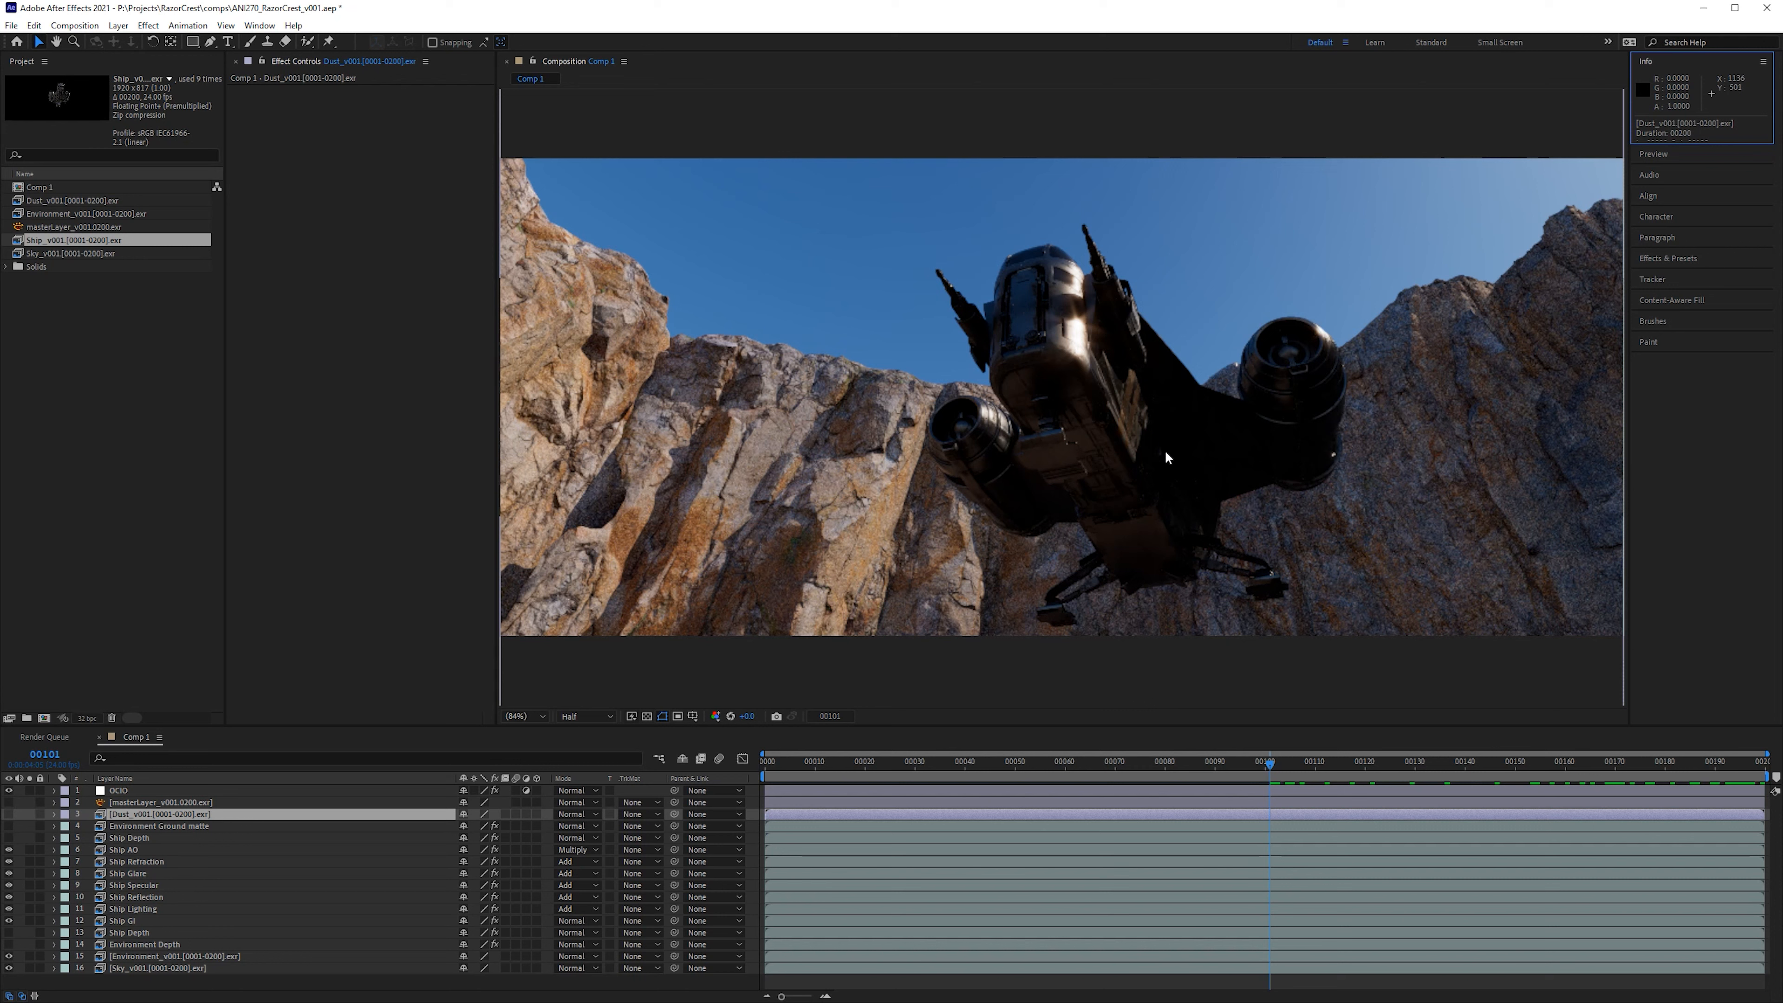
{"action": "left_click", "coordinate": [119, 790]}
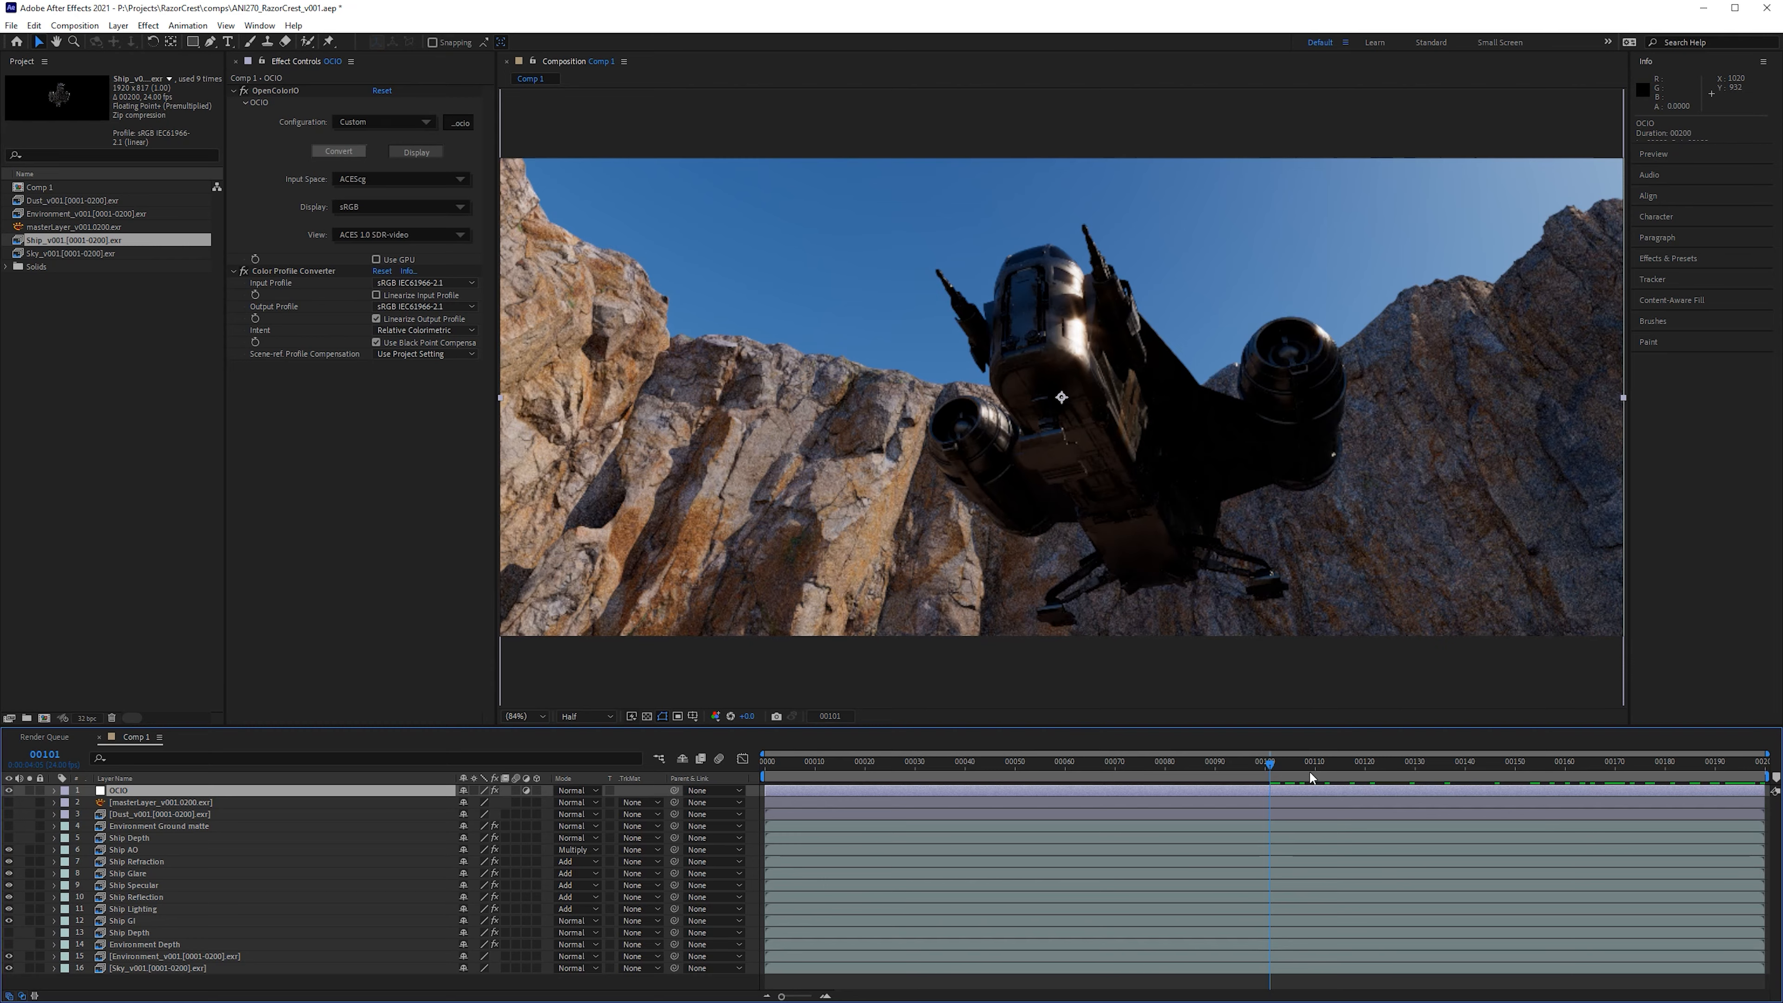
{"action": "left_click_drag", "start_coordinate": [1310, 777], "coordinate": [1444, 776]}
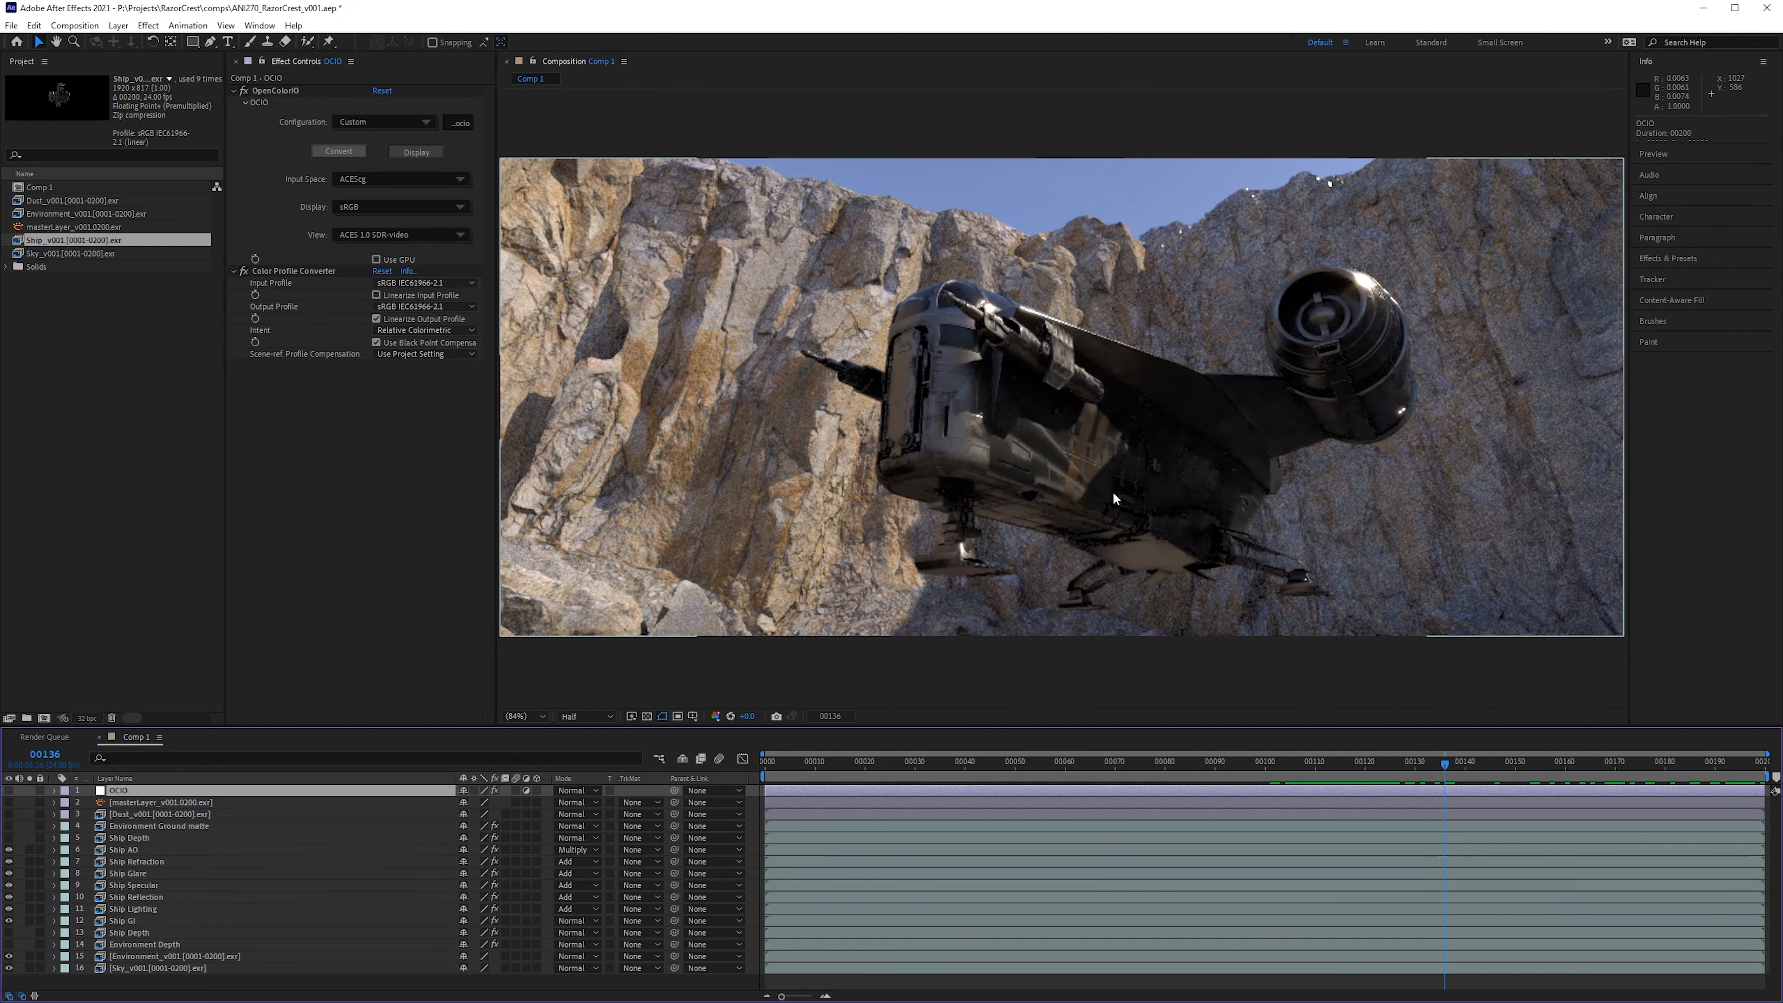
Step: Inspect the ship's shadowed underside up close without the OCIO layer, and turn the OCIO layer back on
{"action": "scroll", "coordinate": [1147, 410], "scroll_direction": "up", "scroll_amount": 4}
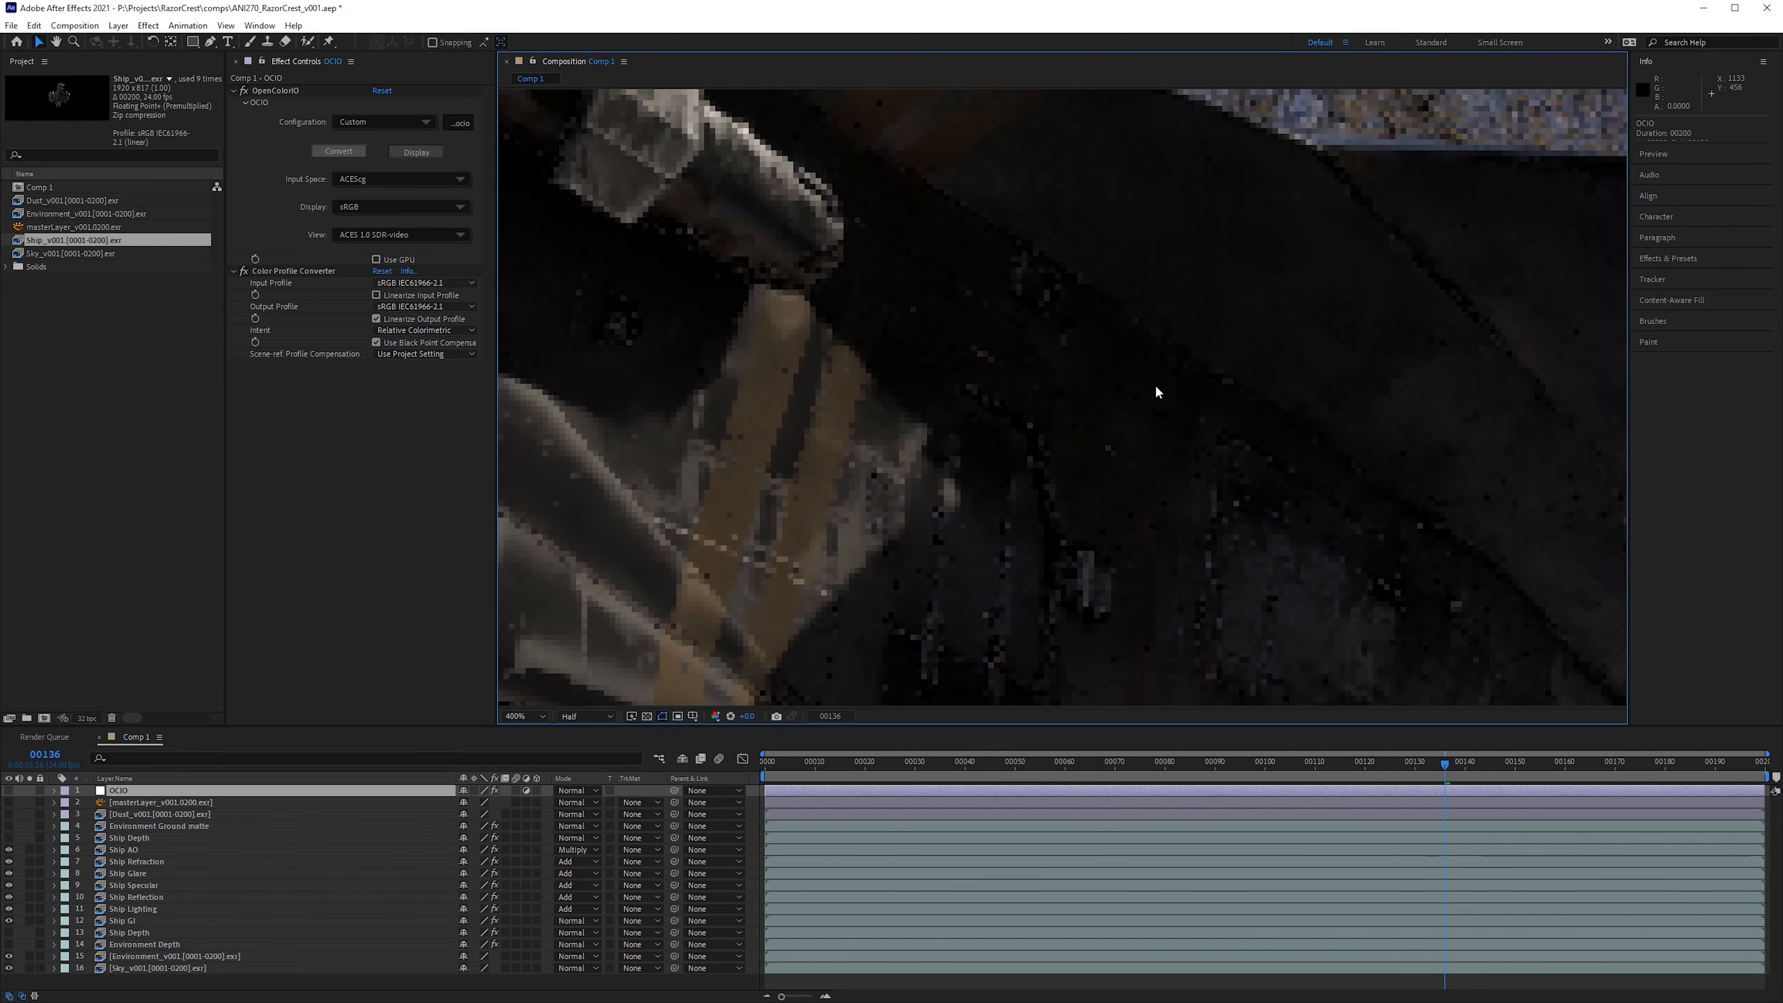
{"action": "scroll", "coordinate": [1158, 392], "scroll_direction": "down", "scroll_amount": 4}
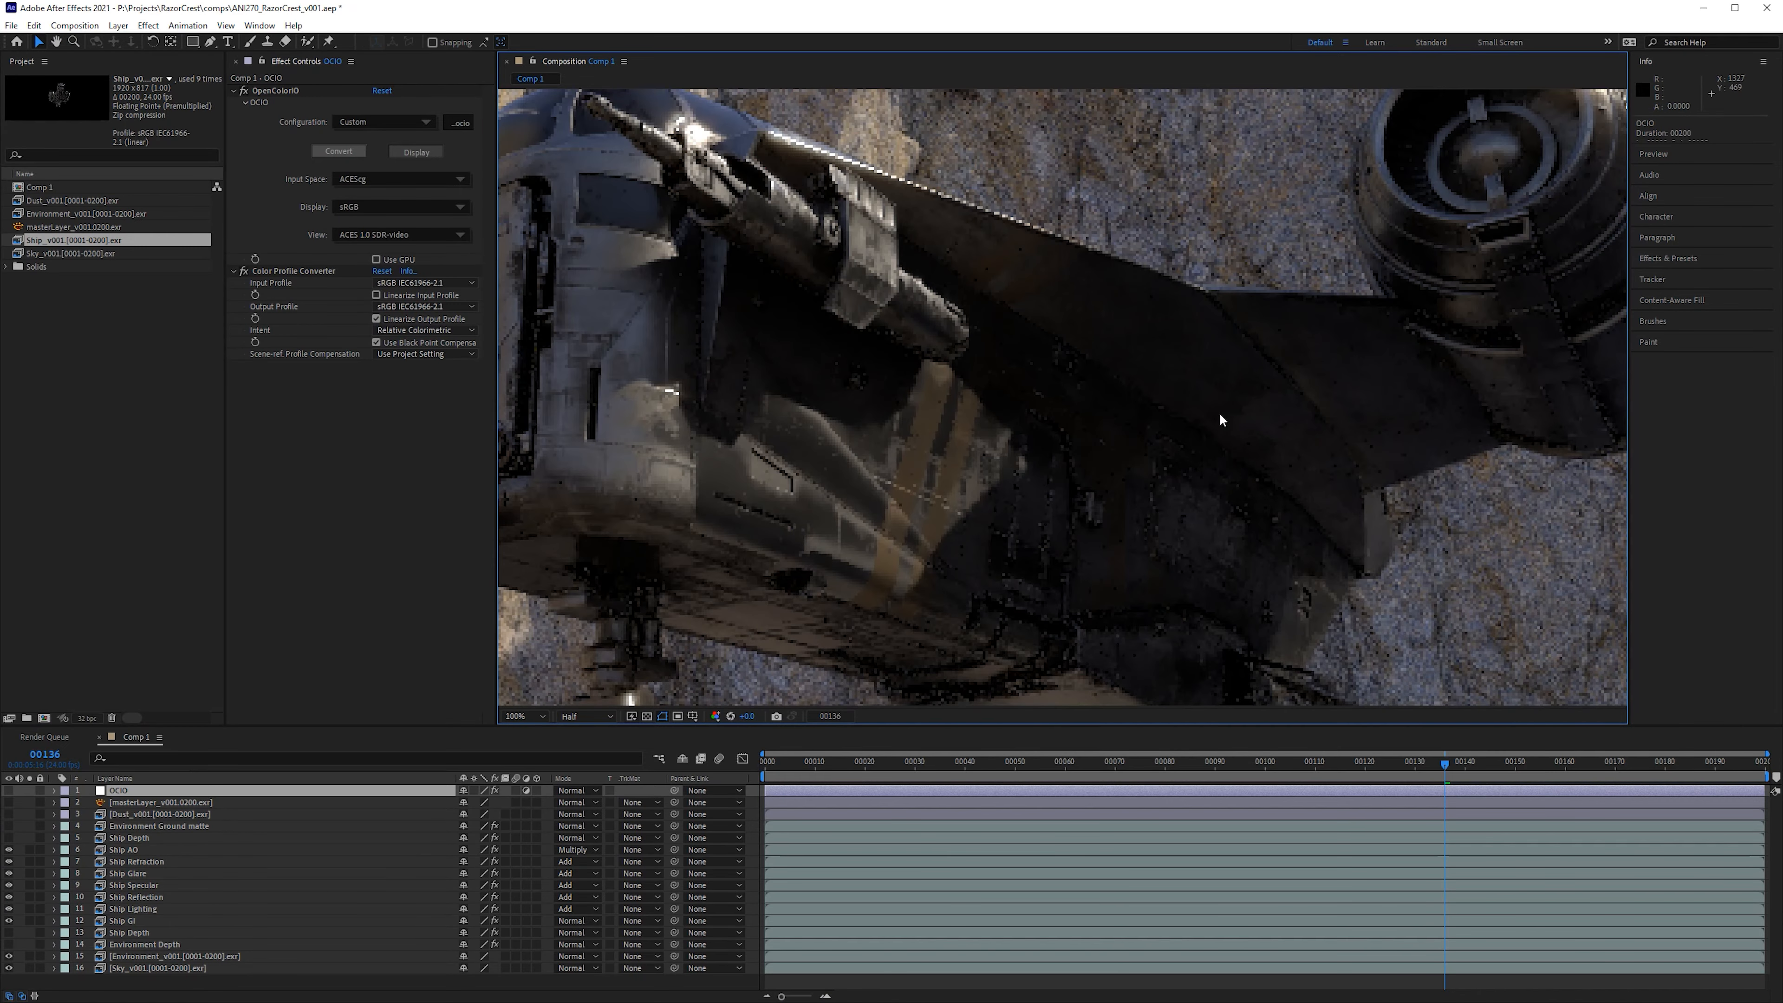
{"action": "scroll", "coordinate": [1158, 380], "scroll_direction": "down", "scroll_amount": 1}
{"action": "scroll", "coordinate": [983, 302], "scroll_direction": "up", "scroll_amount": 3}
{"action": "left_click_drag", "start_coordinate": [999, 334], "coordinate": [1049, 351]}
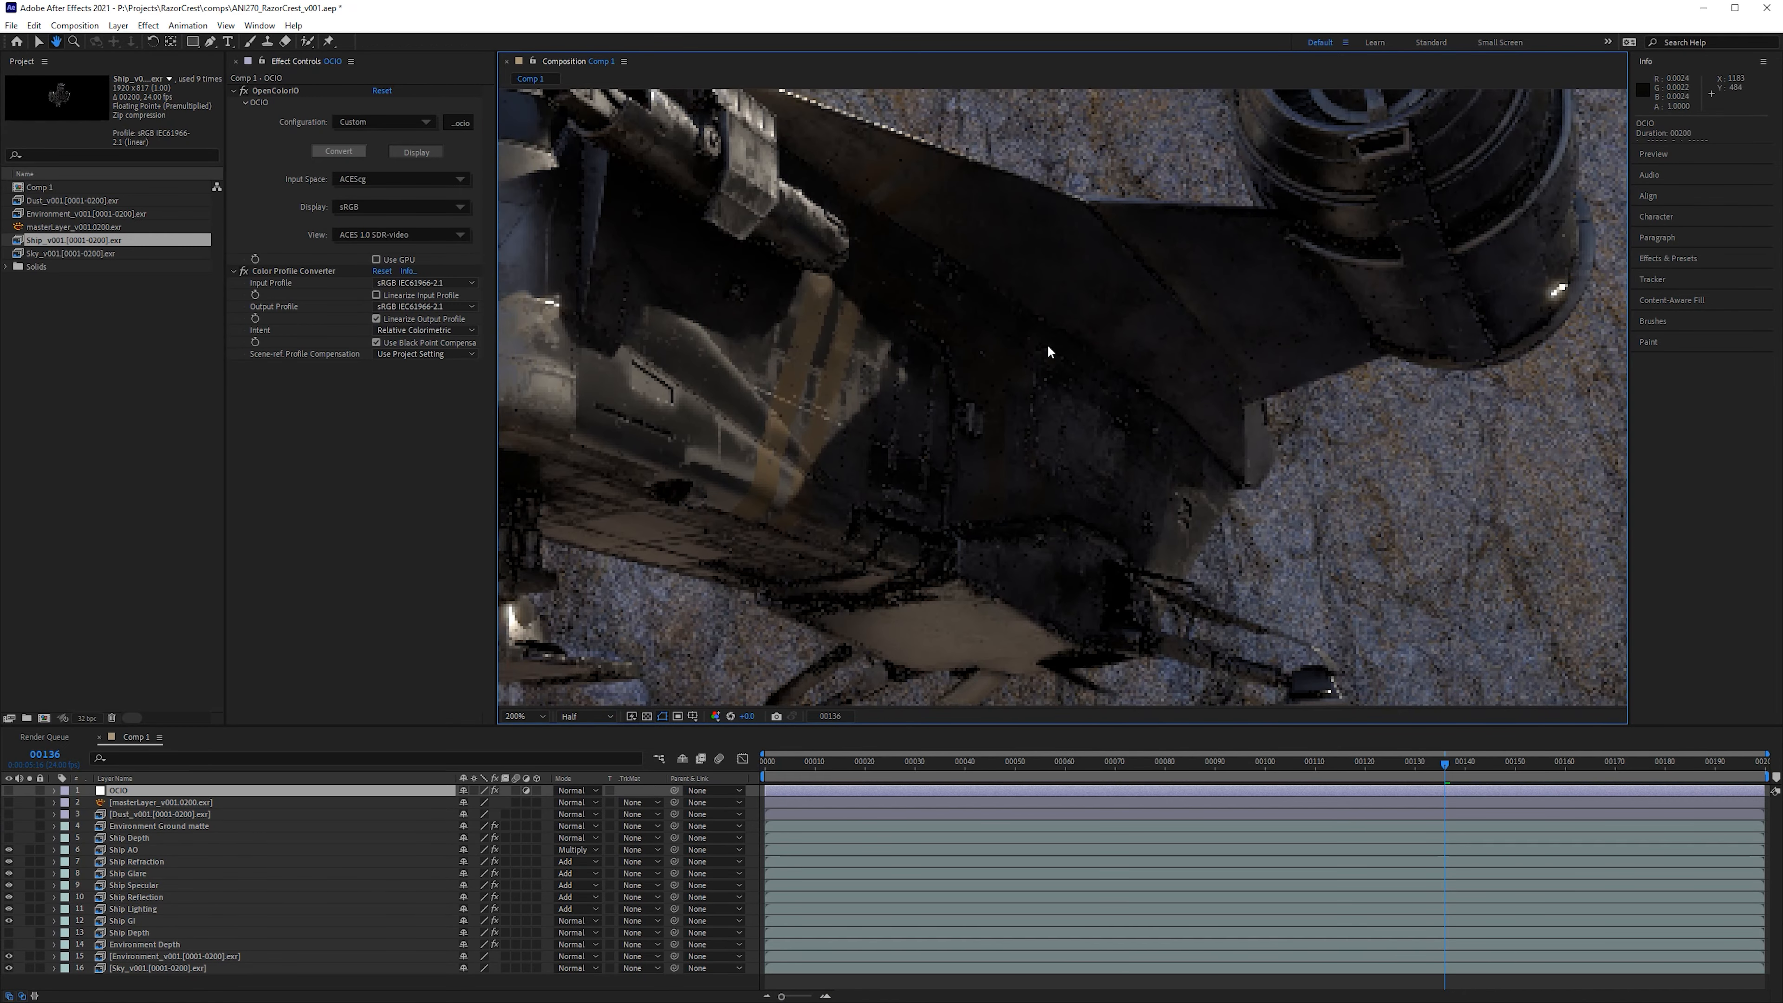
{"action": "key", "text": "v"}
{"action": "left_click", "coordinate": [8, 791]}
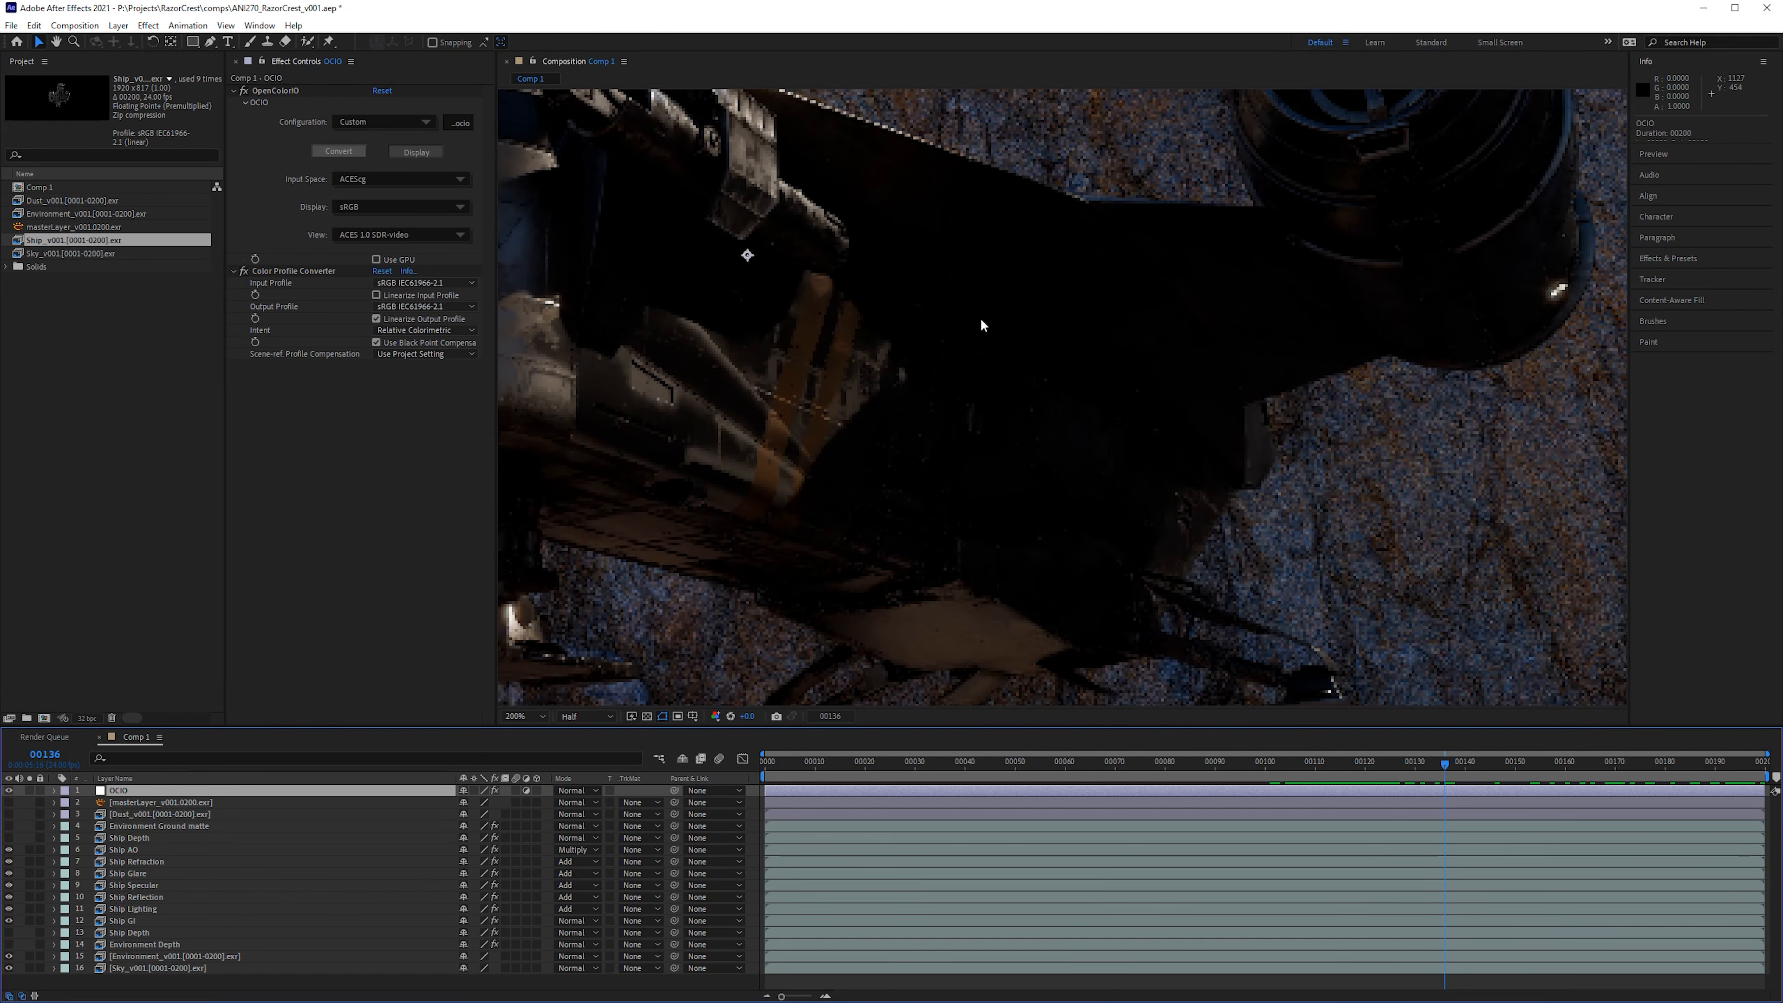
Step: Examine the ship's dark hull with the OCIO layer on at frames 136 and 161, ending with the whole frame fitted
{"action": "scroll", "coordinate": [981, 325], "scroll_direction": "down", "scroll_amount": 2}
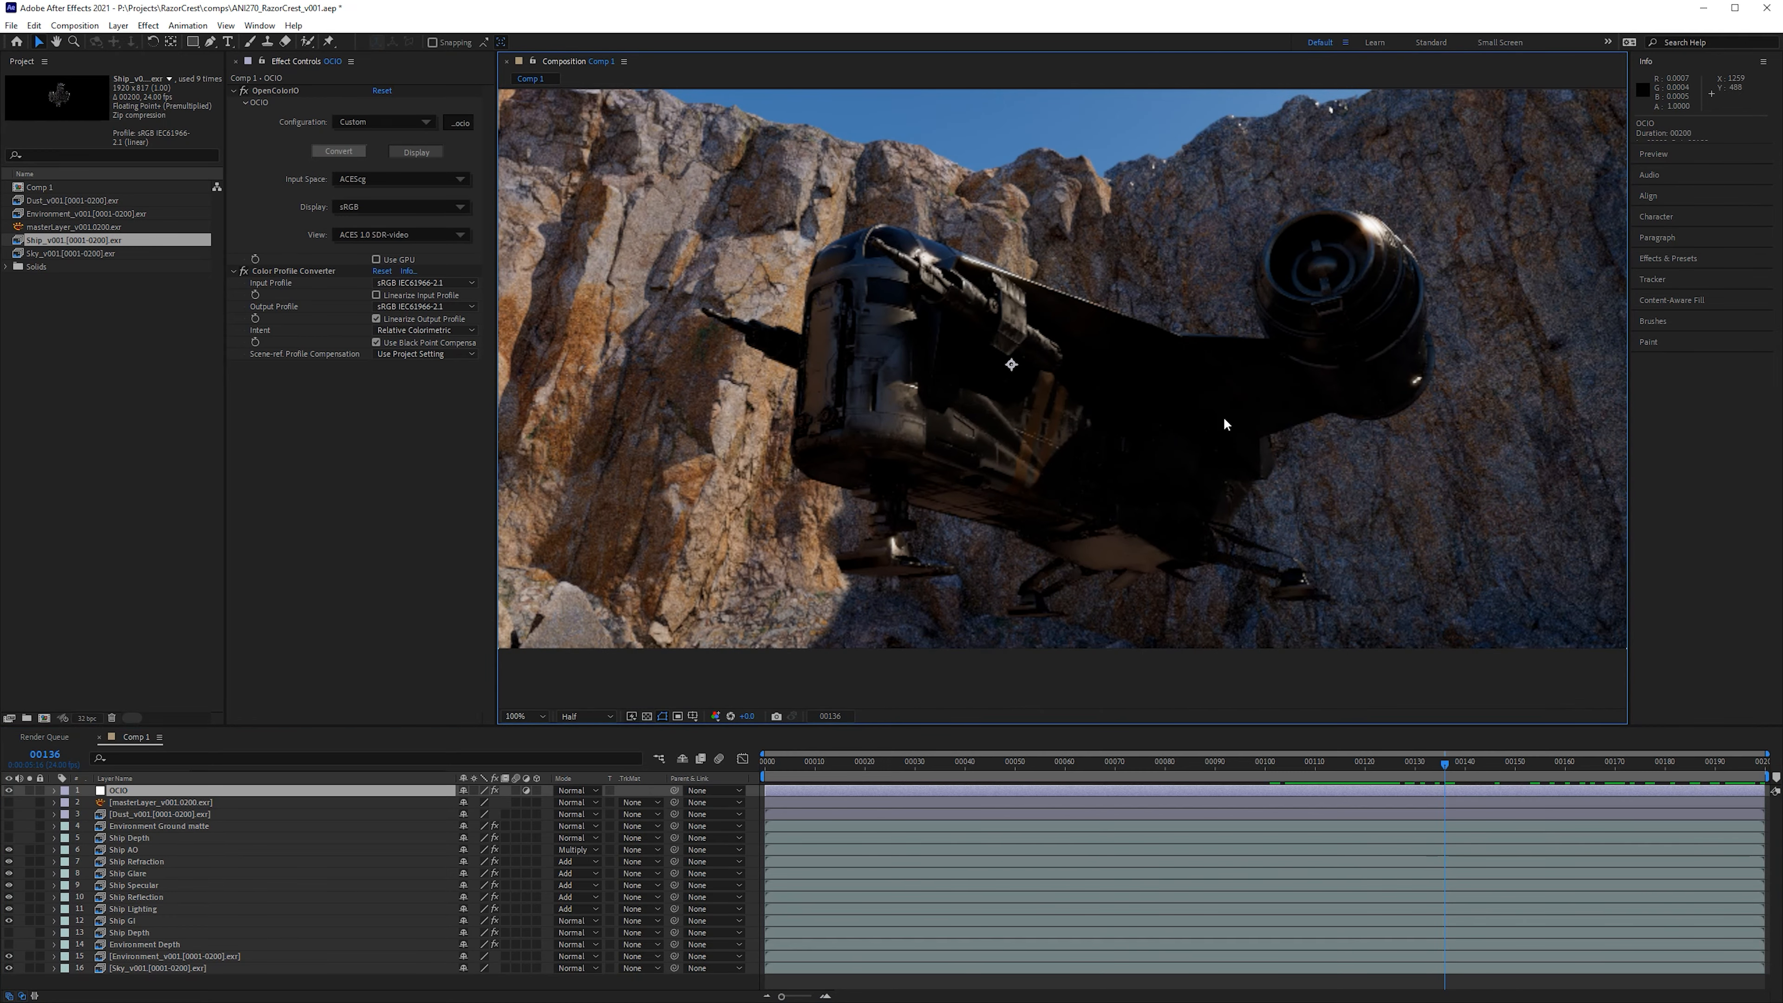
{"action": "scroll", "coordinate": [1158, 411], "scroll_direction": "up", "scroll_amount": 1}
{"action": "scroll", "coordinate": [1197, 405], "scroll_direction": "down", "scroll_amount": 1}
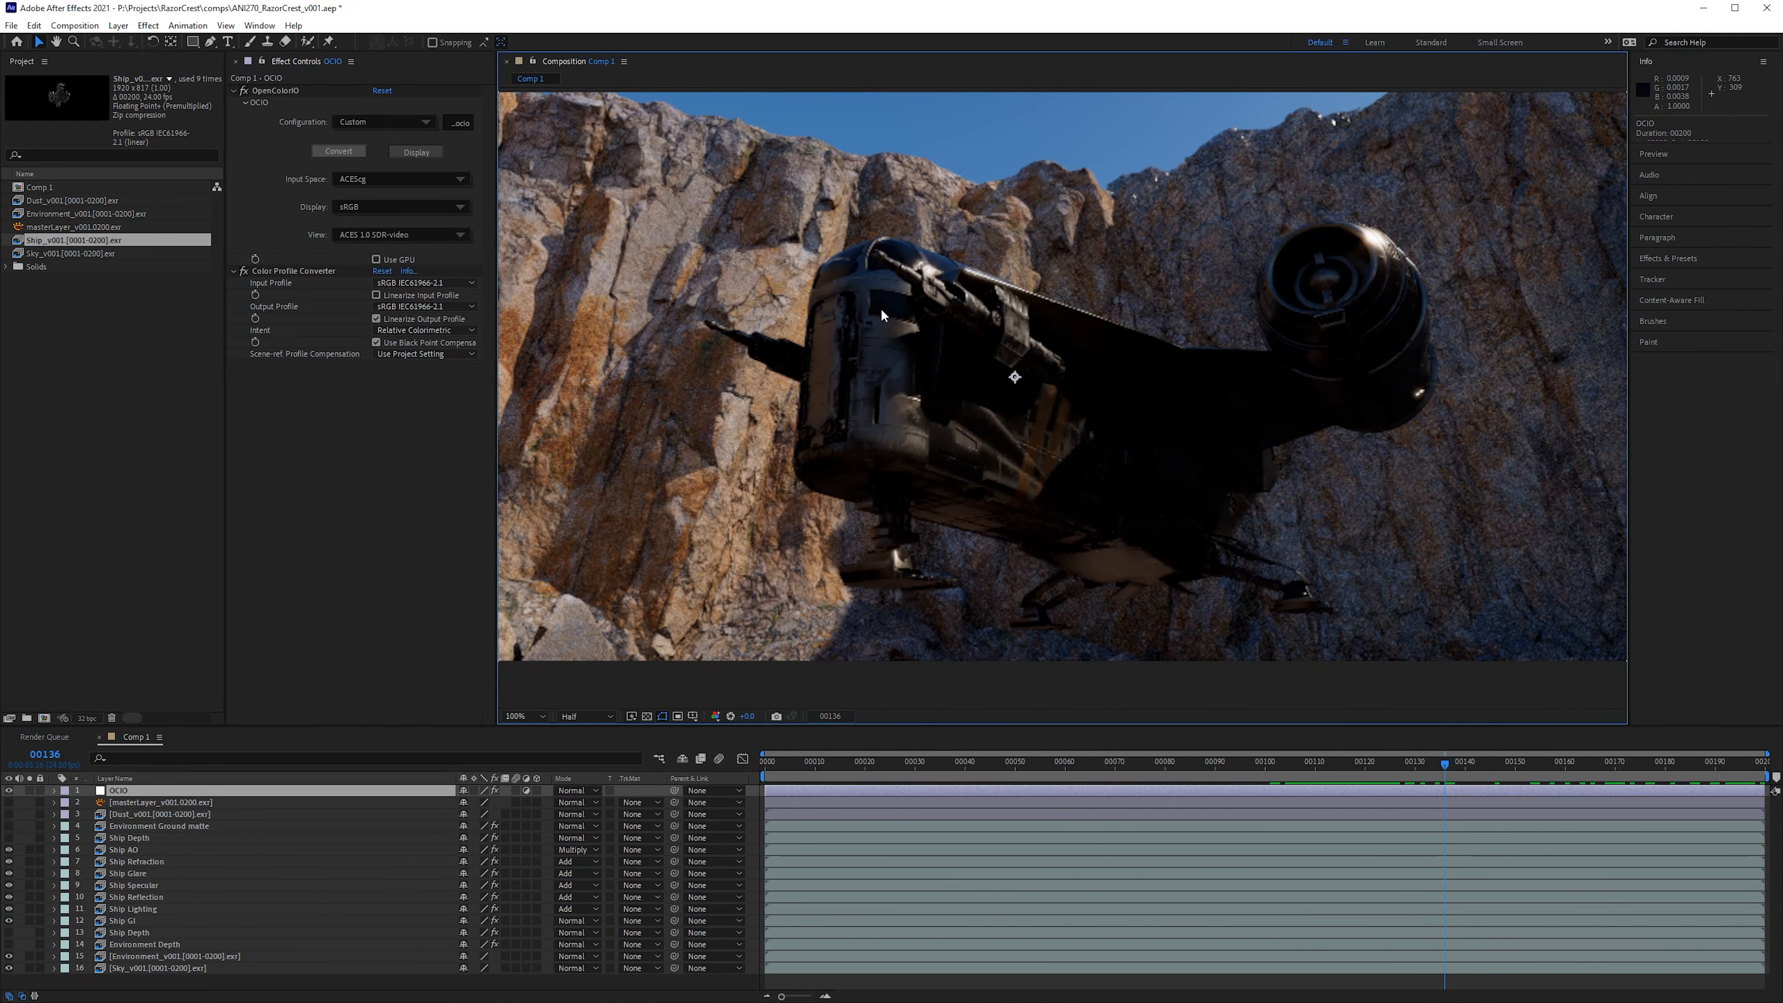
{"action": "left_click_drag", "start_coordinate": [880, 309], "coordinate": [944, 357]}
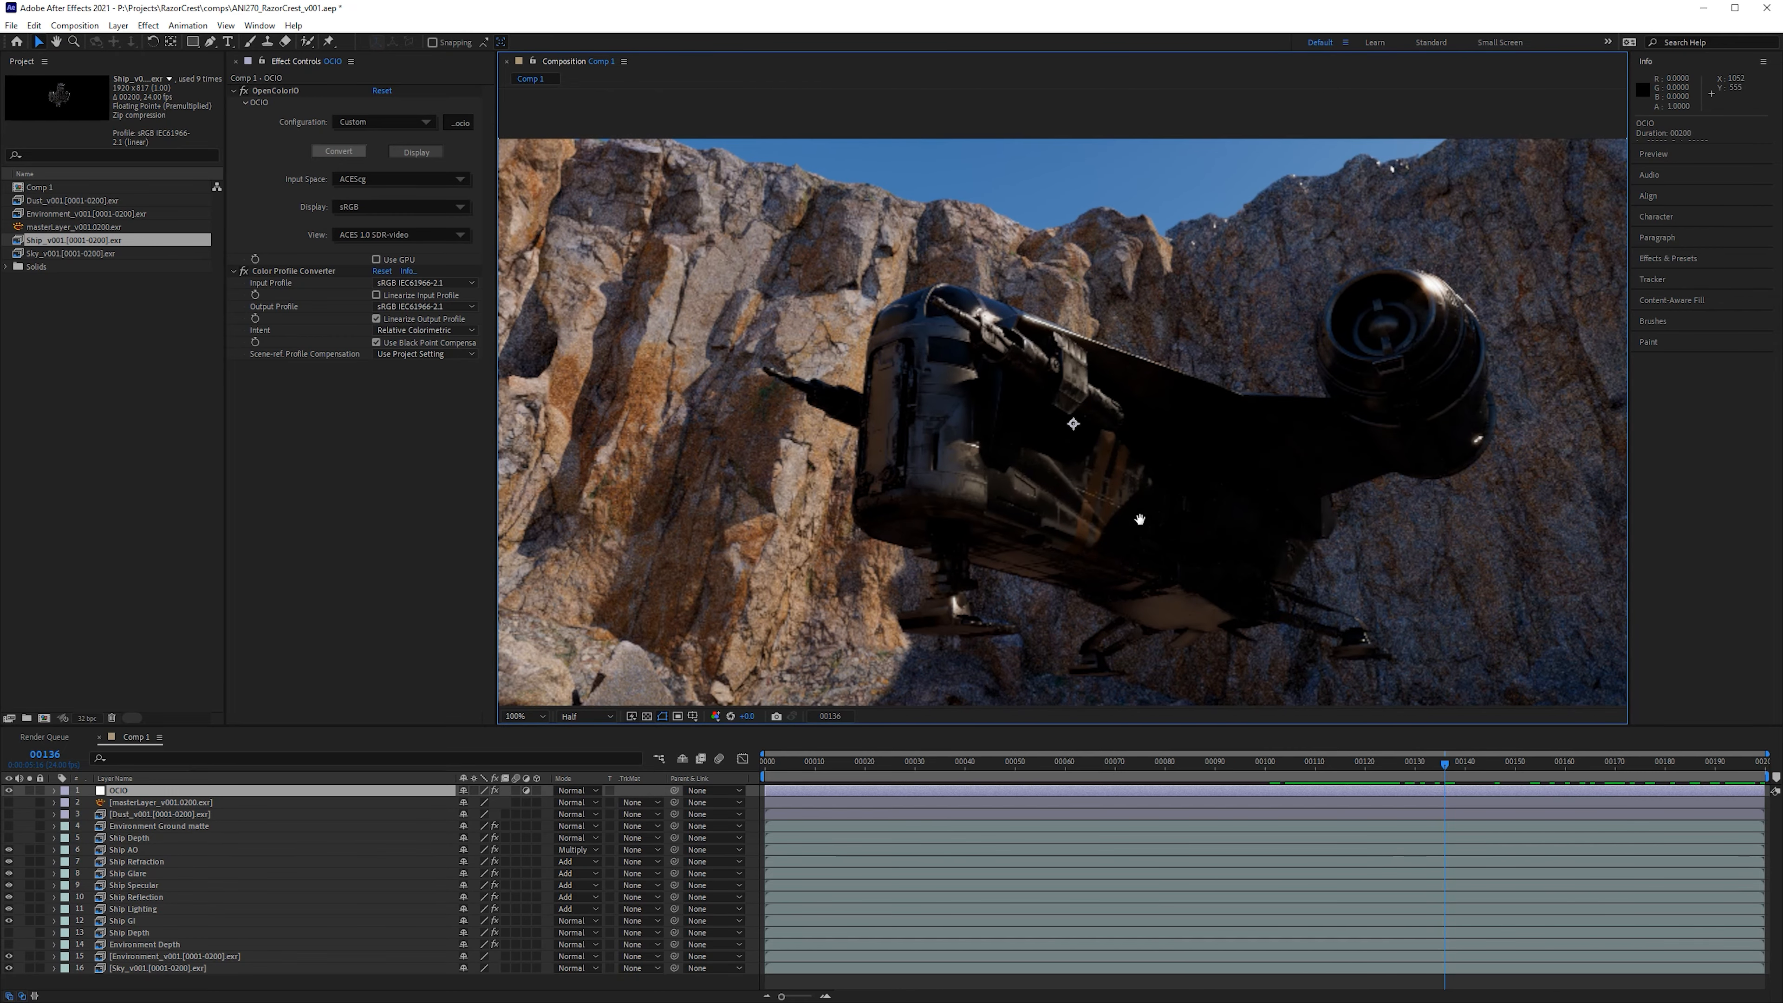
{"action": "left_click_drag", "start_coordinate": [1130, 662], "coordinate": [1150, 623]}
{"action": "key", "text": "v"}
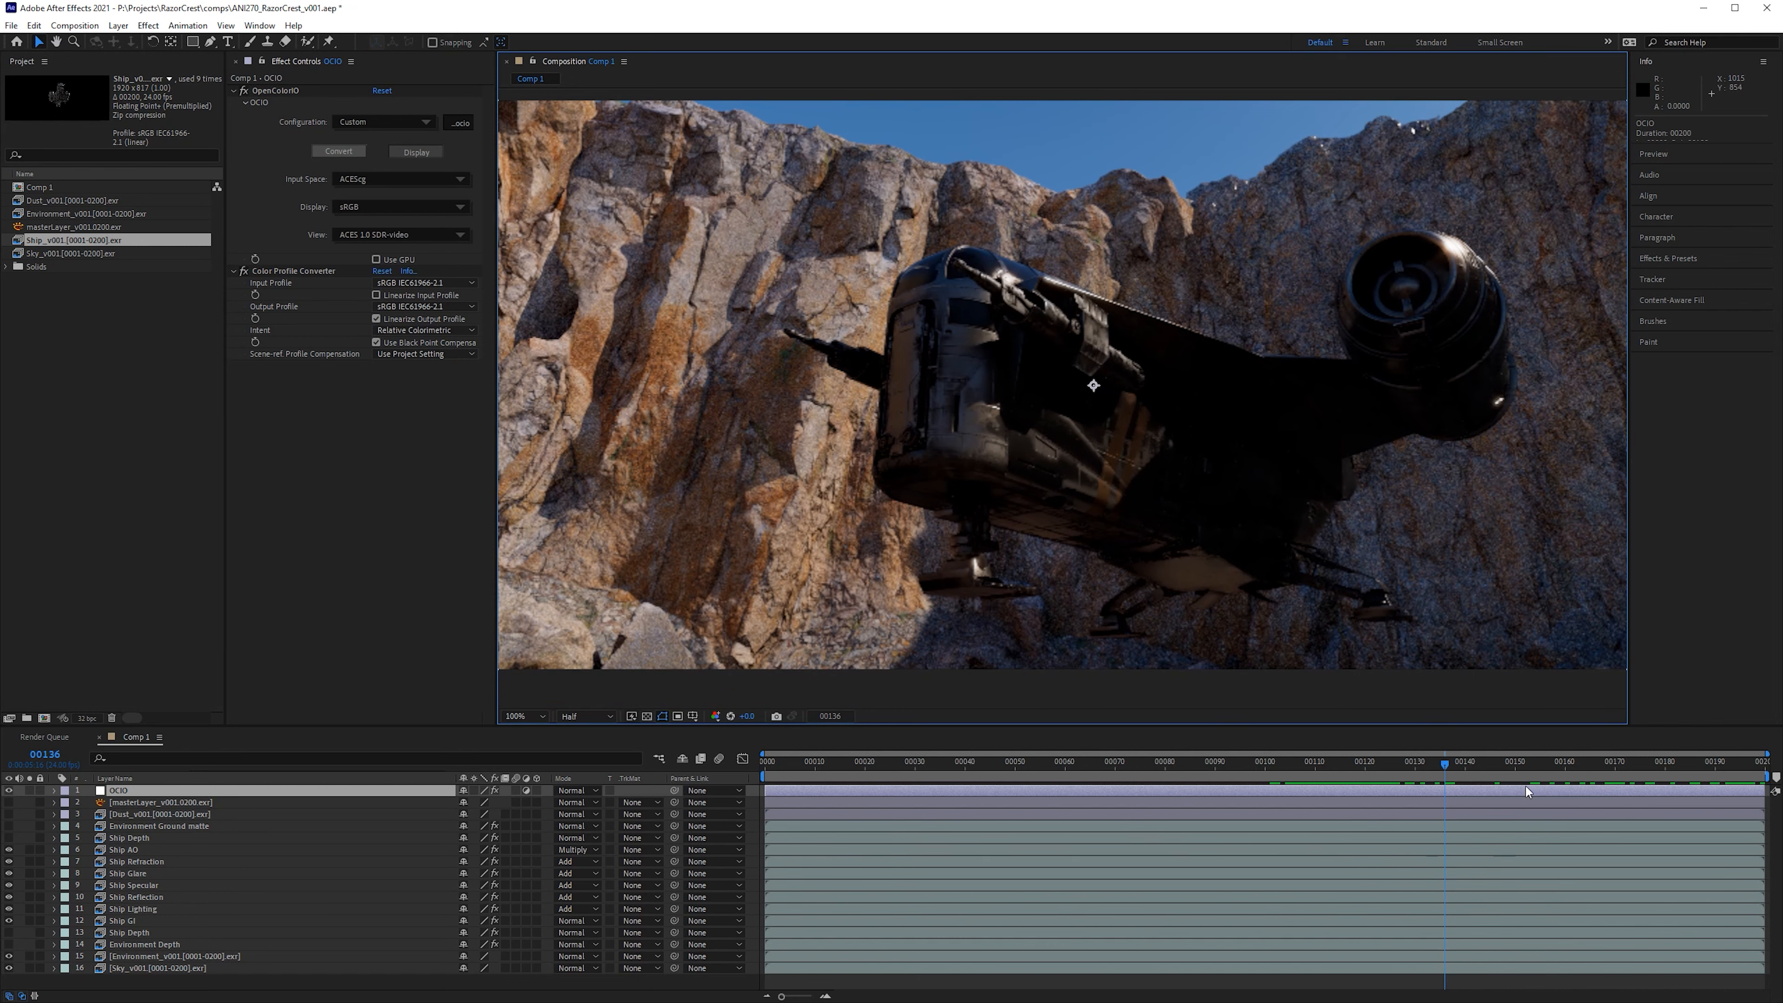
{"action": "left_click_drag", "start_coordinate": [1508, 772], "coordinate": [1570, 772]}
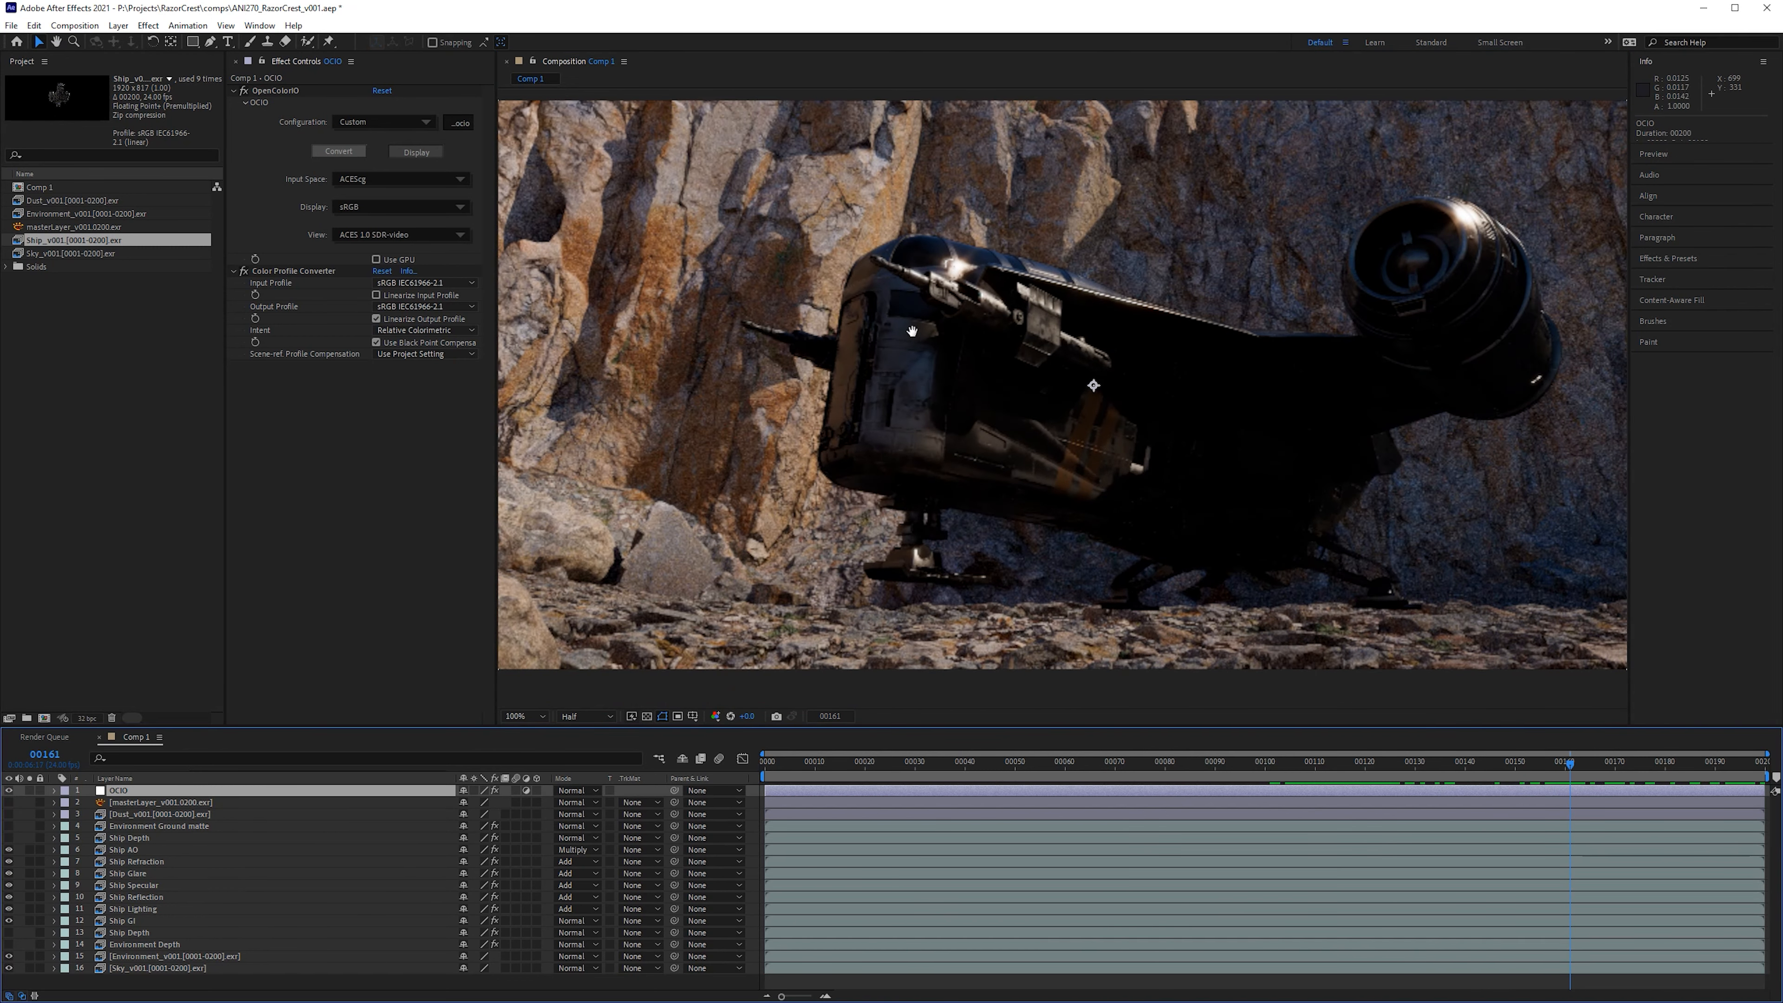
{"action": "key", "text": "h"}
{"action": "left_click_drag", "start_coordinate": [912, 335], "coordinate": [931, 379]}
{"action": "key", "text": "v"}
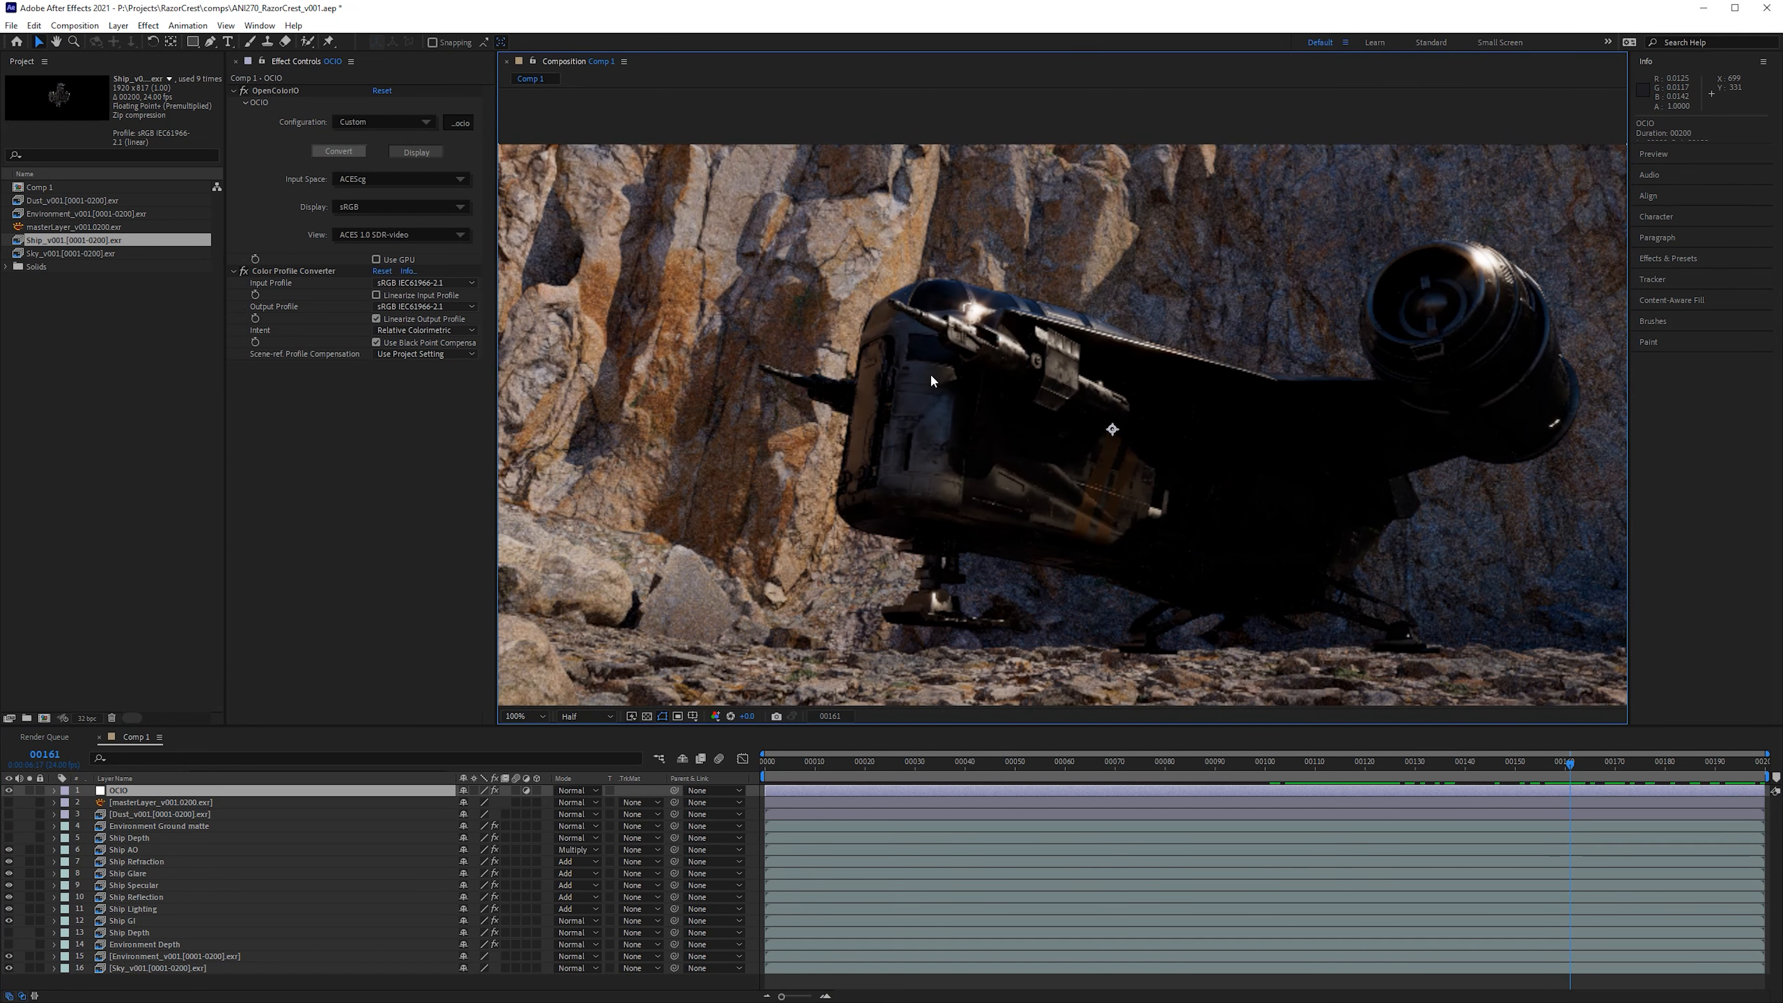
{"action": "key", "text": "shift+slash"}
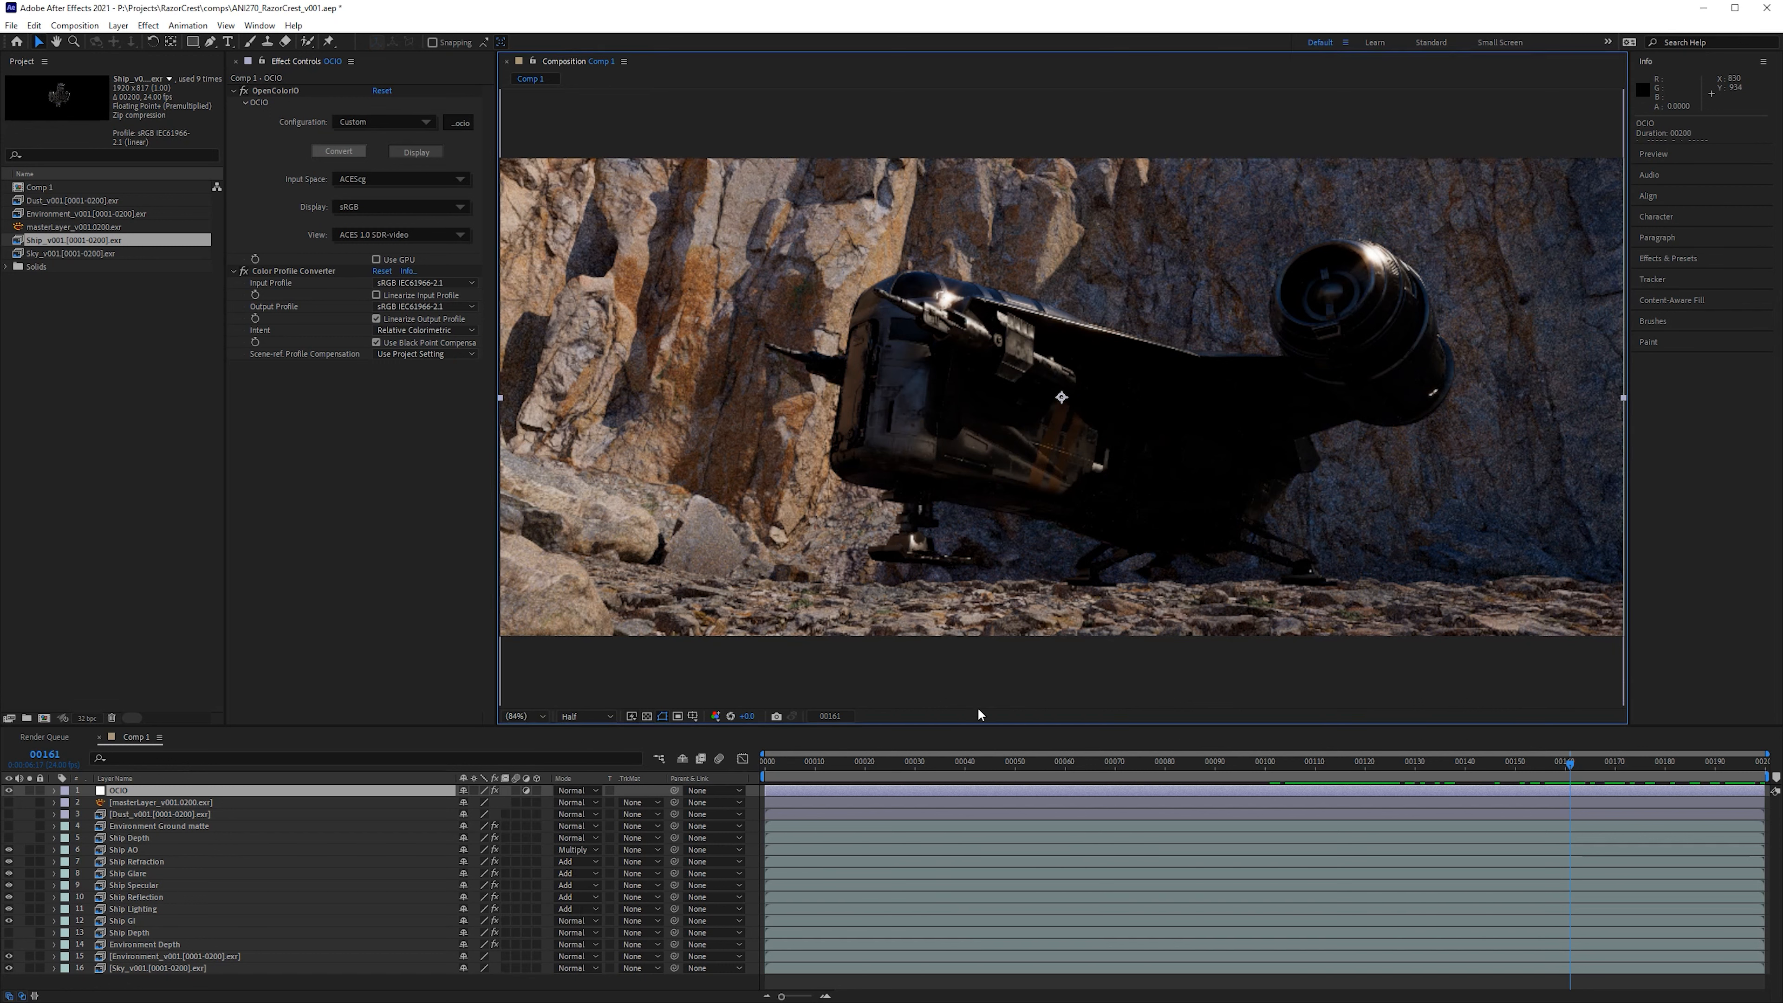
Step: Apply a Curves effect to the Ship Reflection layer and bow its RGB curve upward
{"action": "left_click", "coordinate": [141, 908]}
{"action": "left_click", "coordinate": [143, 922]}
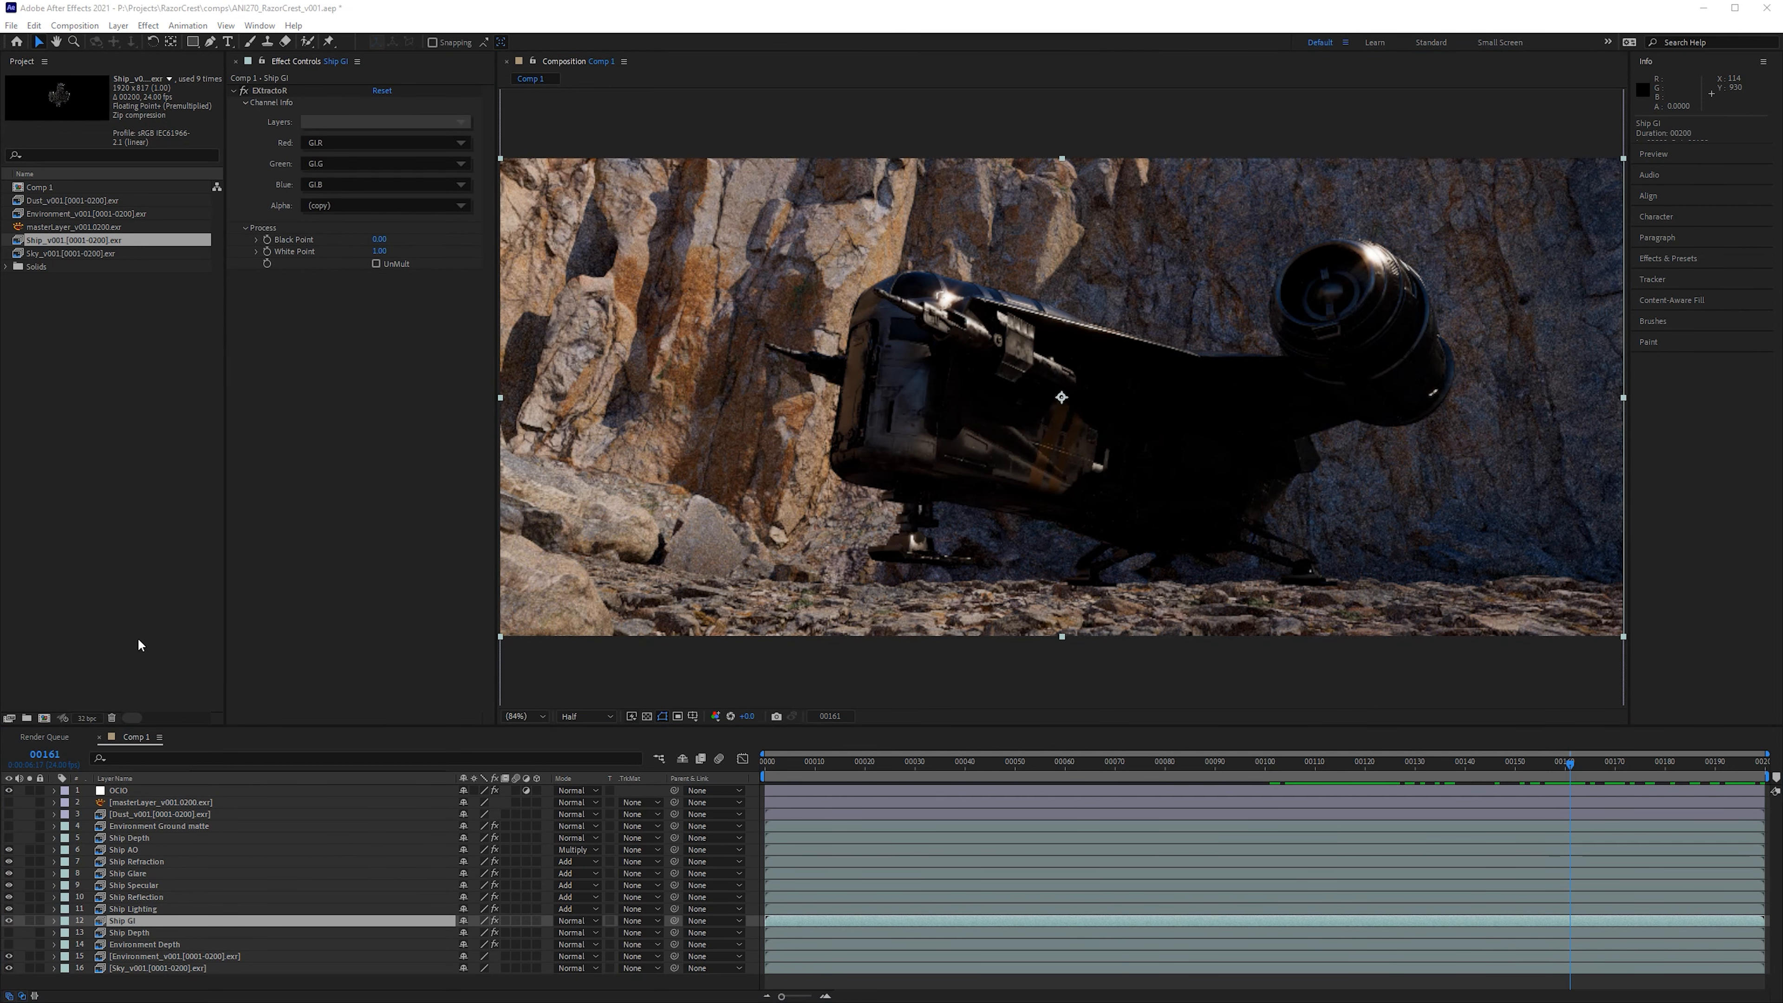
{"action": "left_click", "coordinate": [151, 910]}
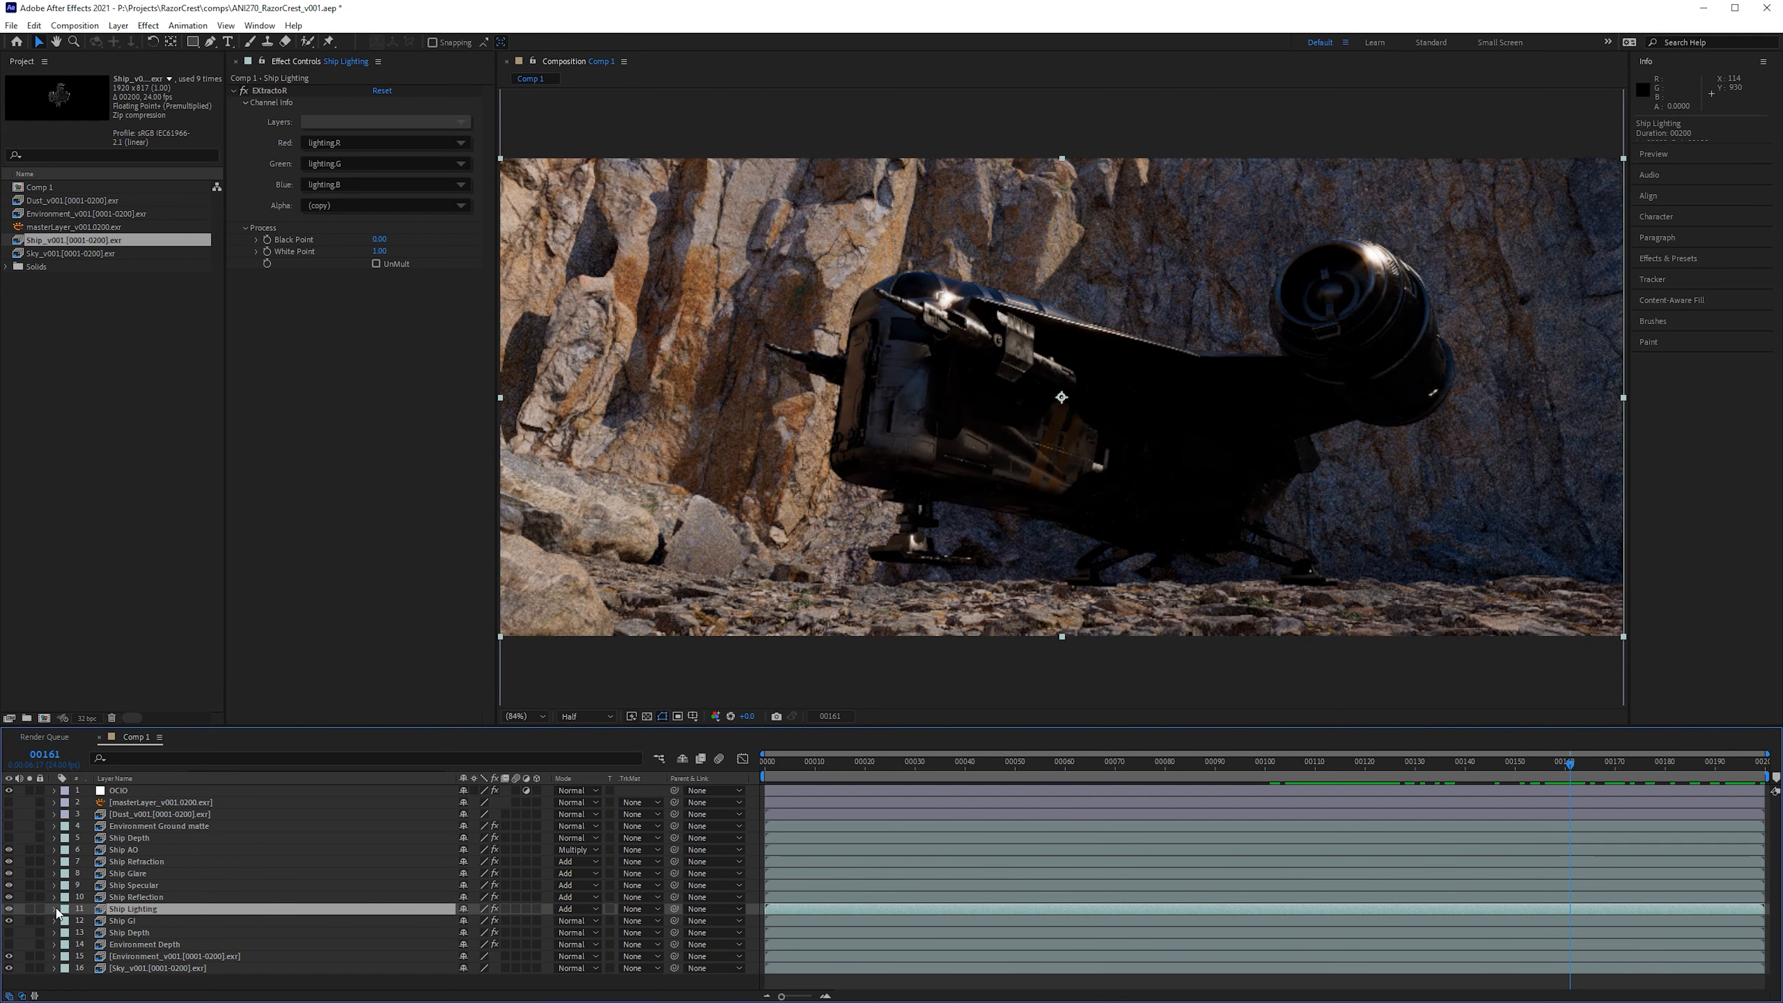
{"action": "left_click", "coordinate": [28, 913]}
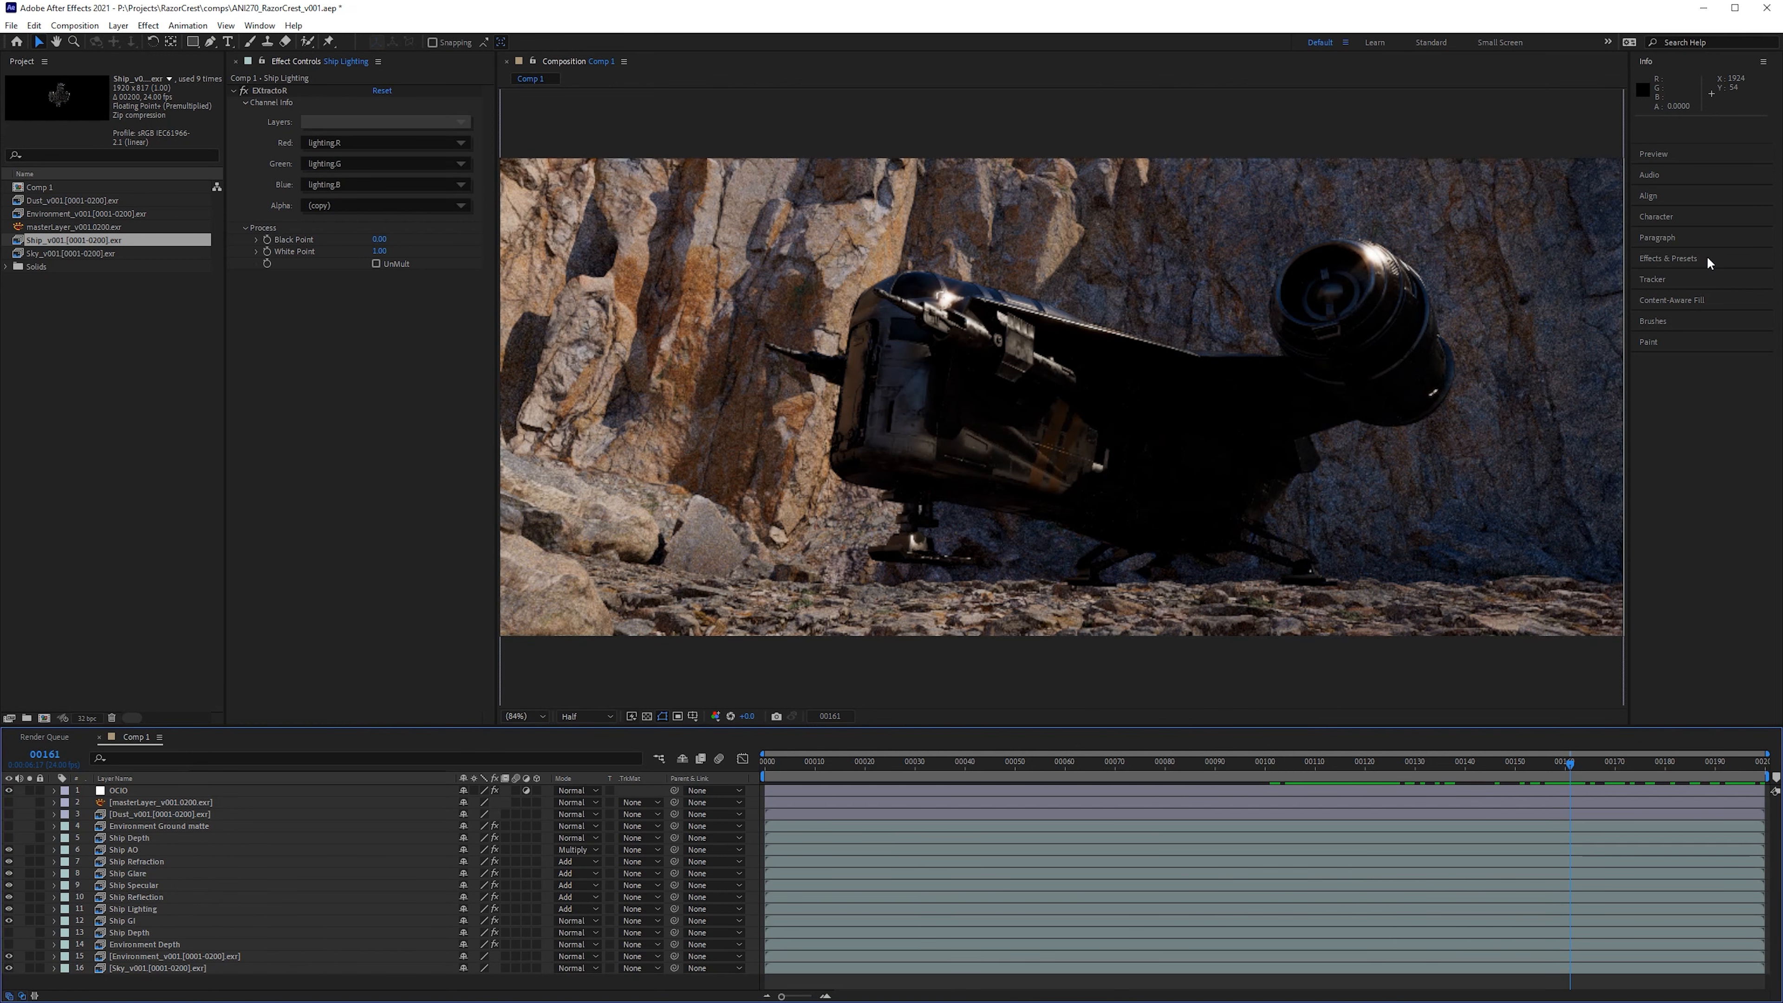
{"action": "left_click", "coordinate": [1667, 258]}
{"action": "left_click_drag", "start_coordinate": [1692, 267], "coordinate": [211, 897]}
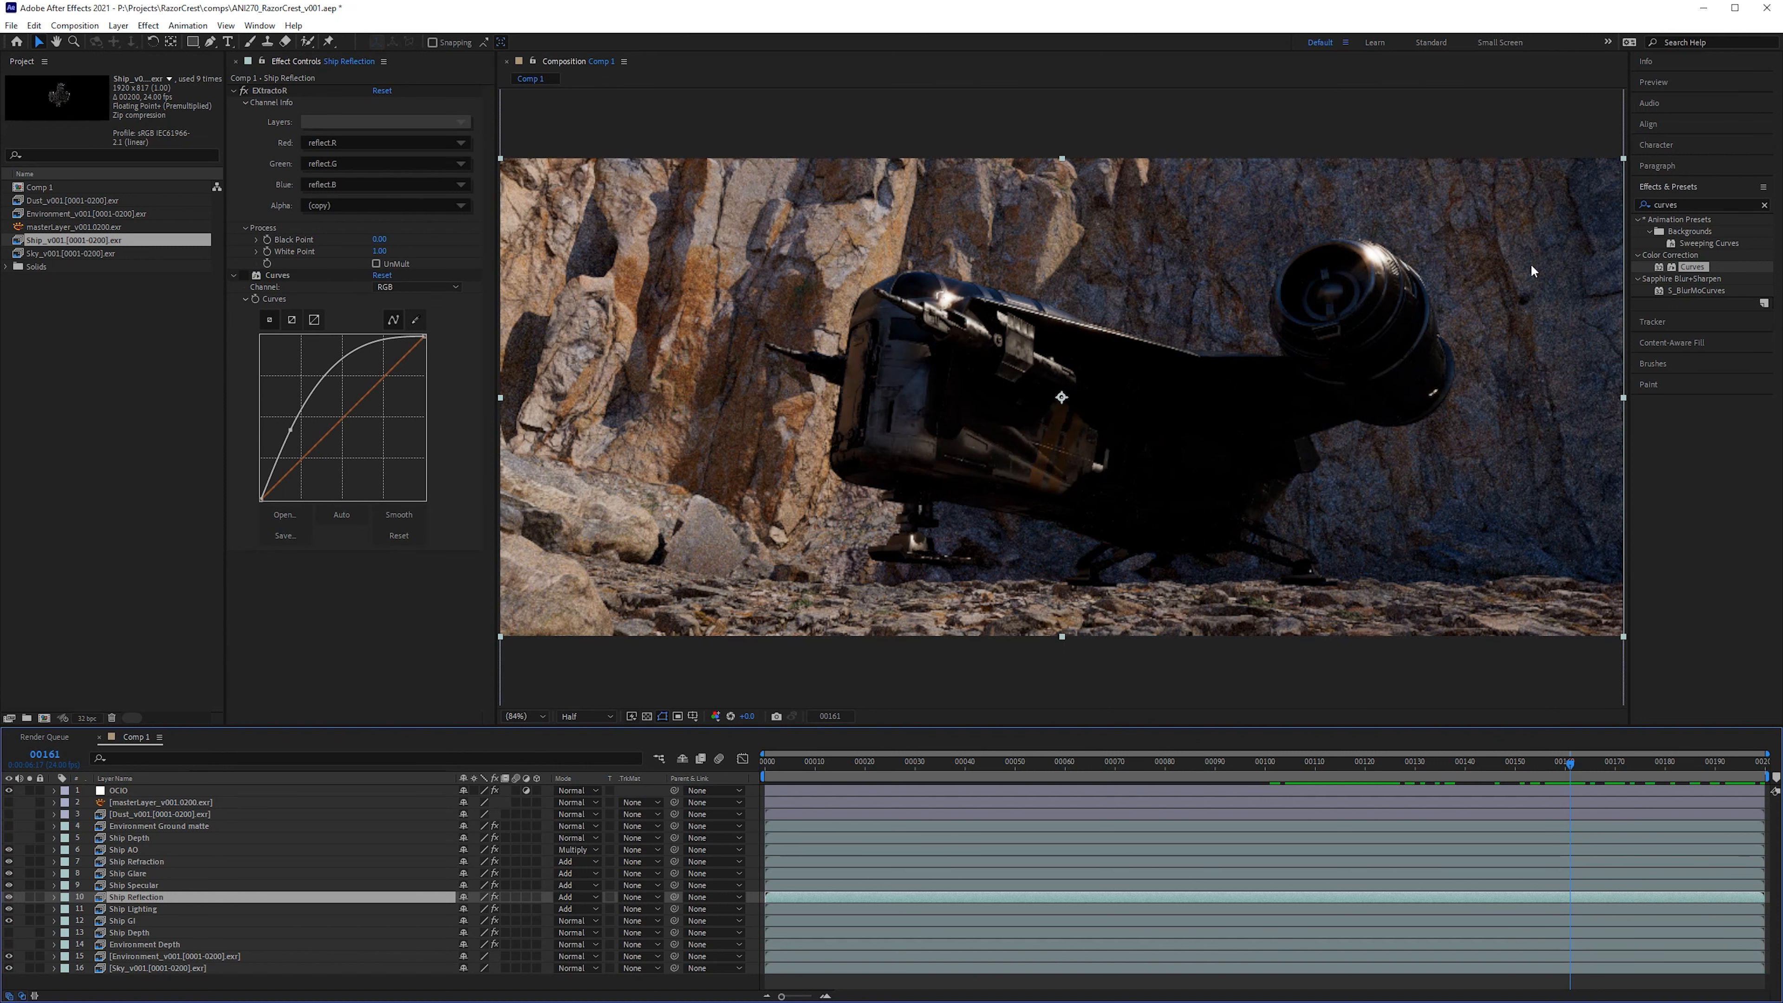
Step: Isolate the Ship Reflection layer briefly and compare the ship with its Curves effect off and on
{"action": "left_click", "coordinate": [29, 898]}
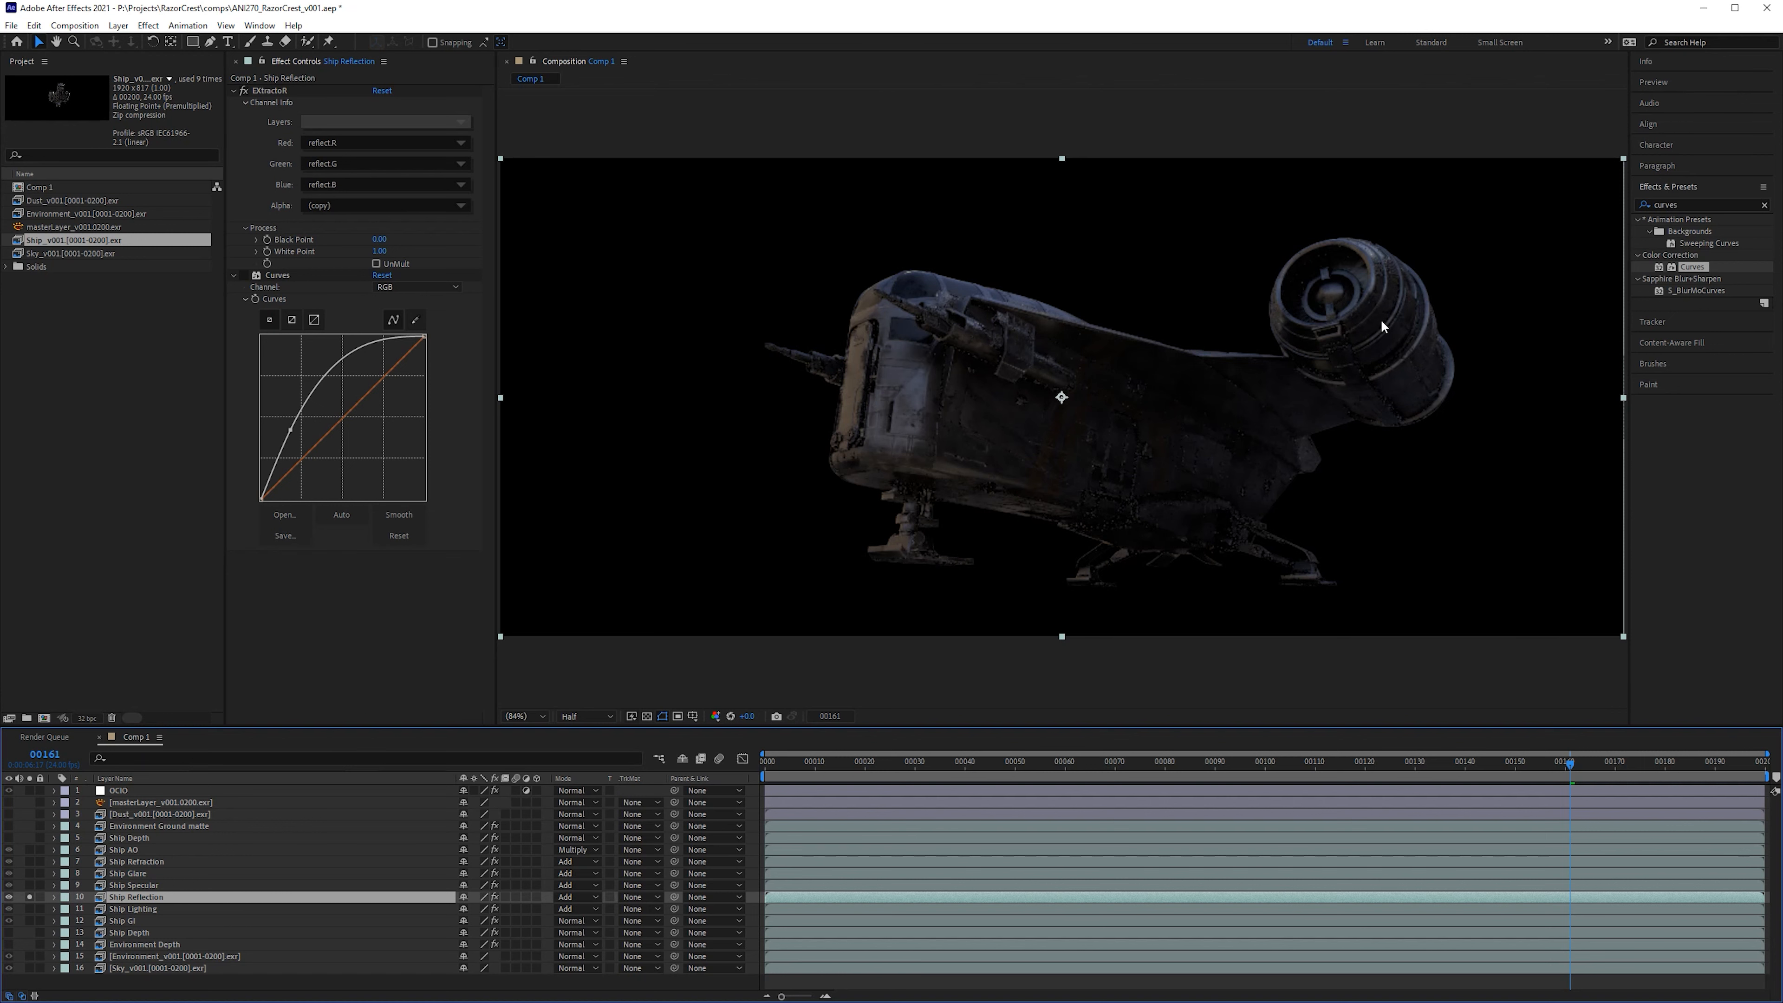
{"action": "left_click", "coordinate": [30, 898]}
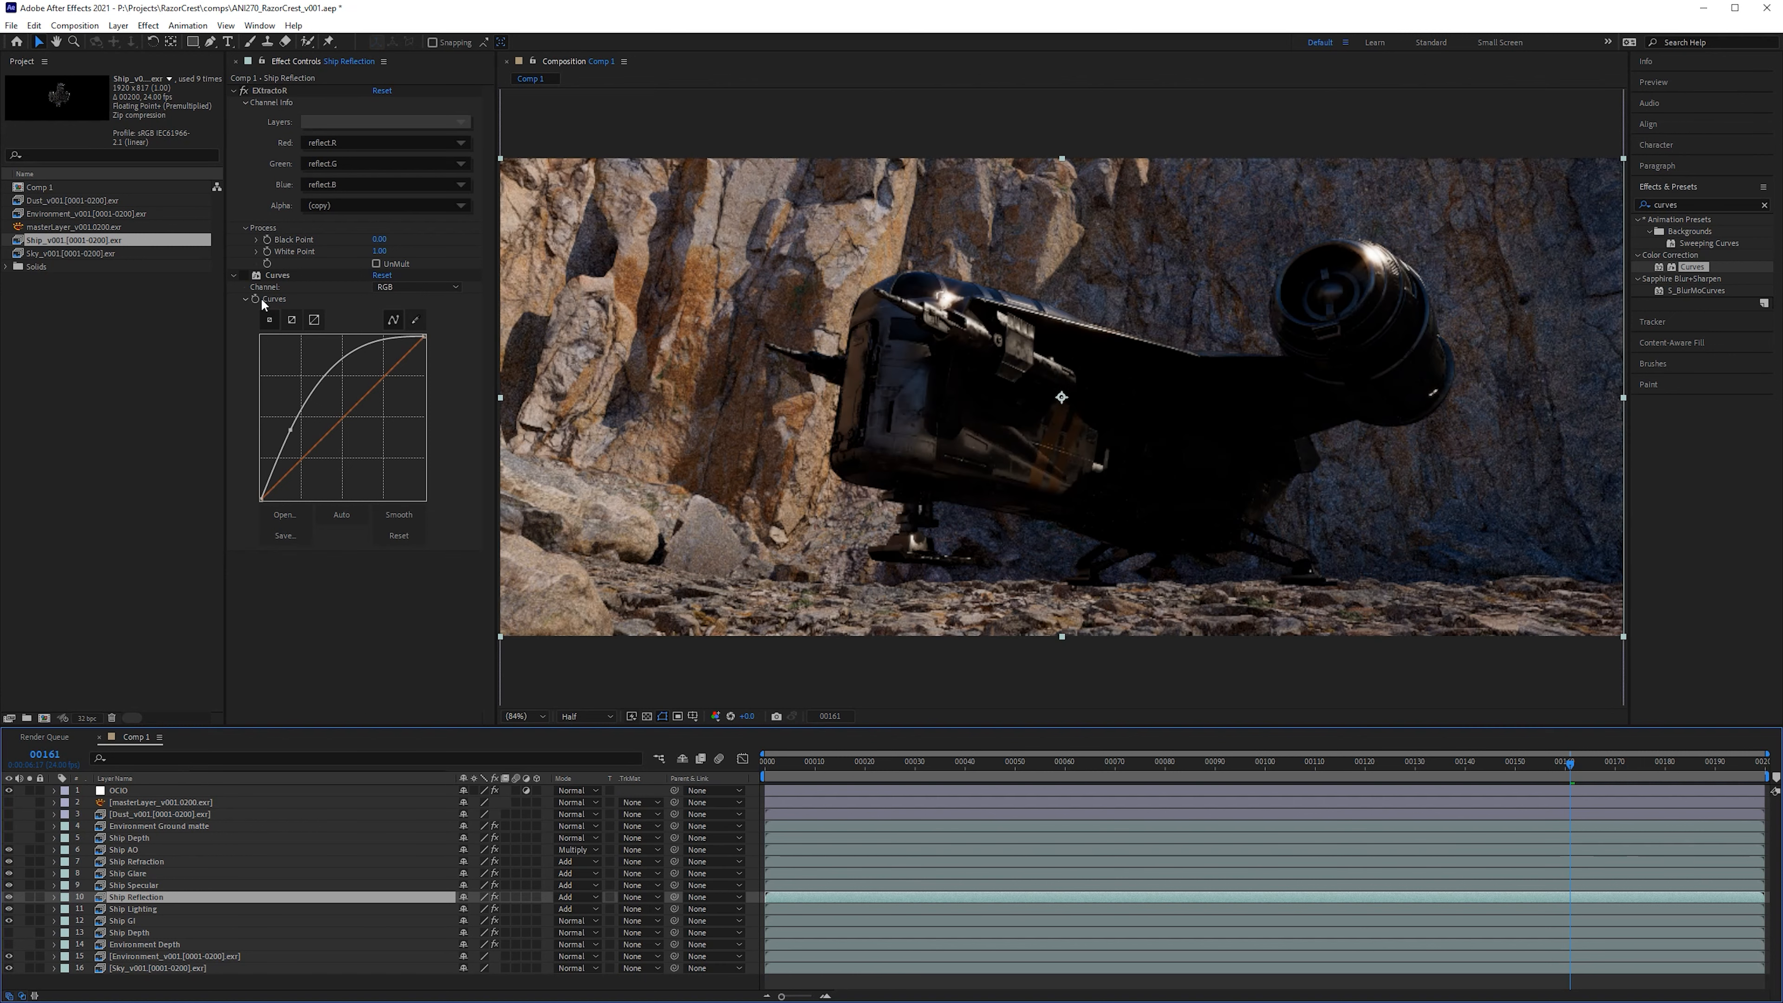
{"action": "left_click", "coordinate": [244, 275]}
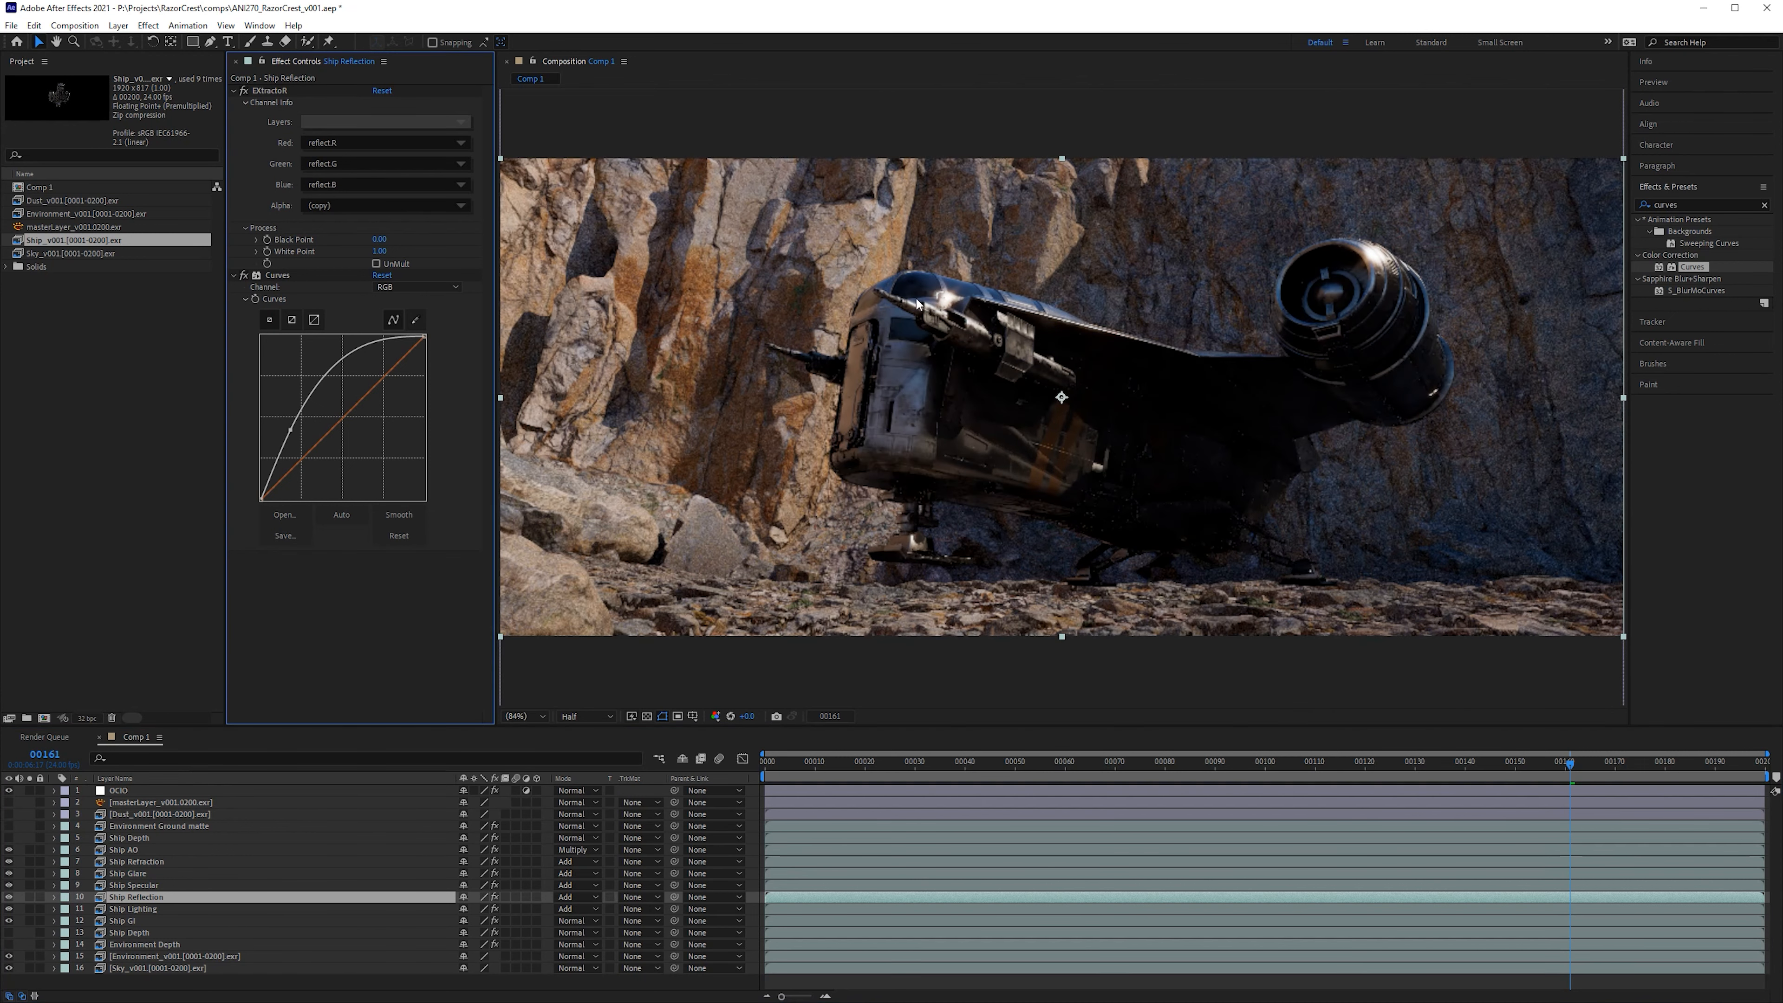
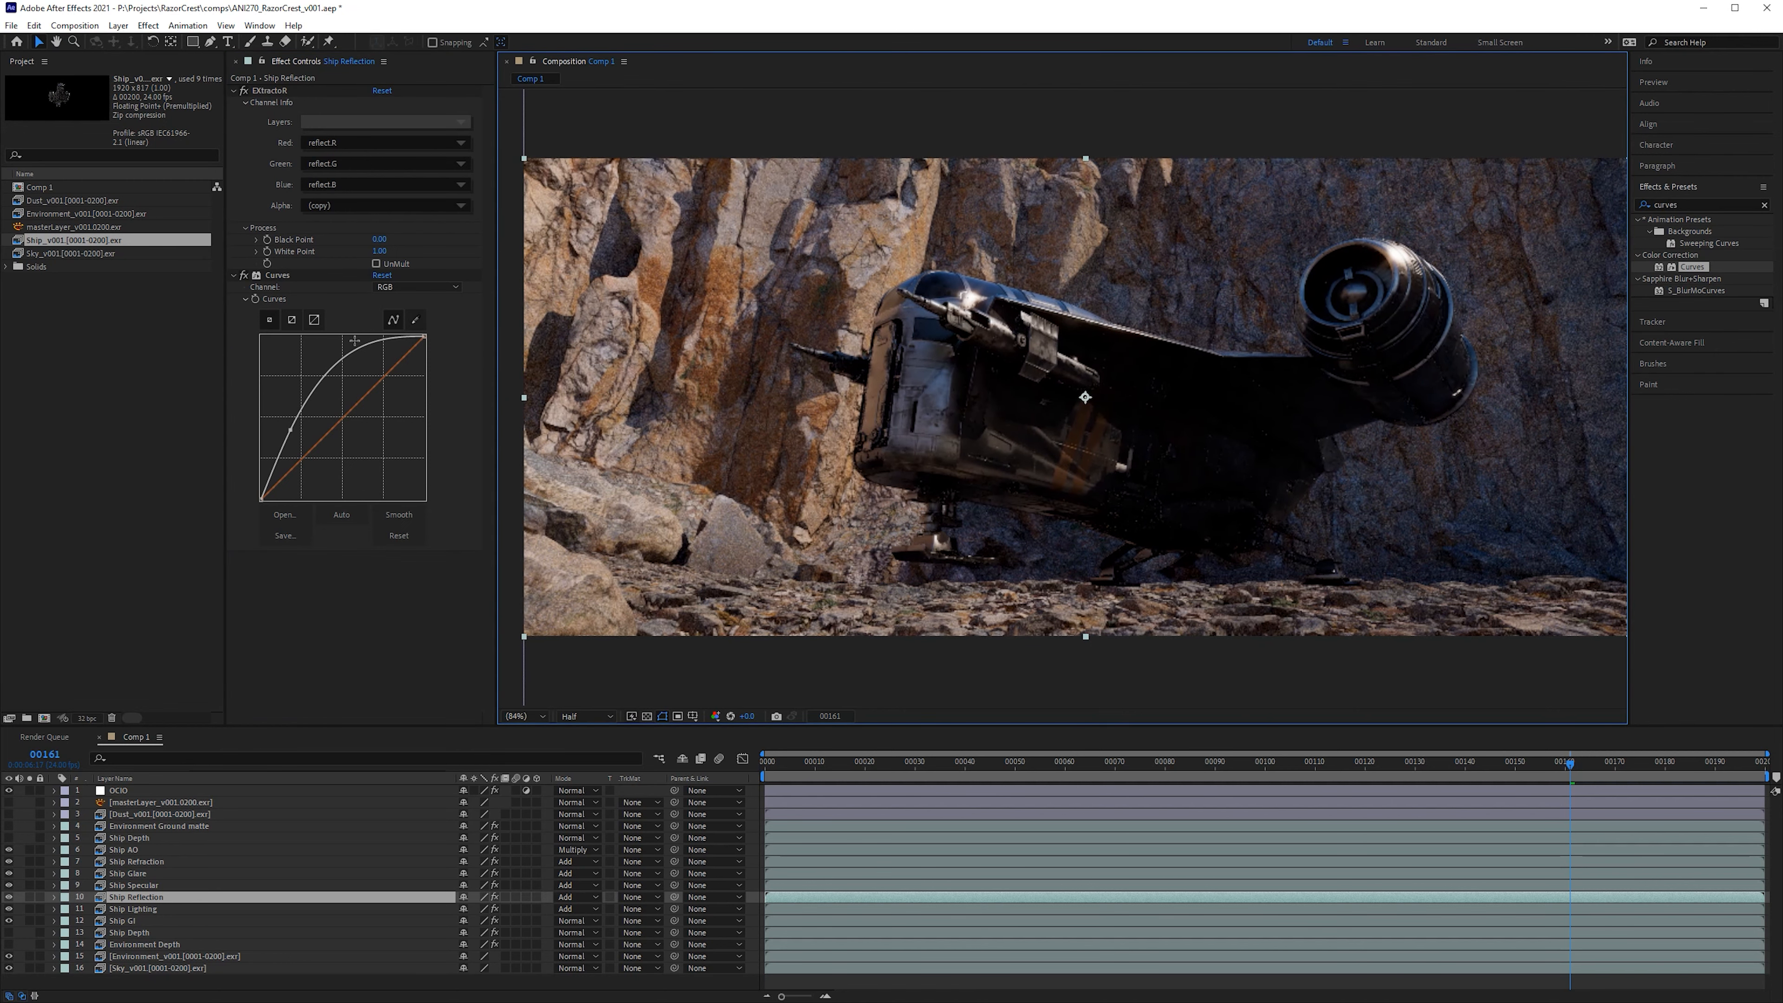
{"action": "left_click", "coordinate": [244, 274]}
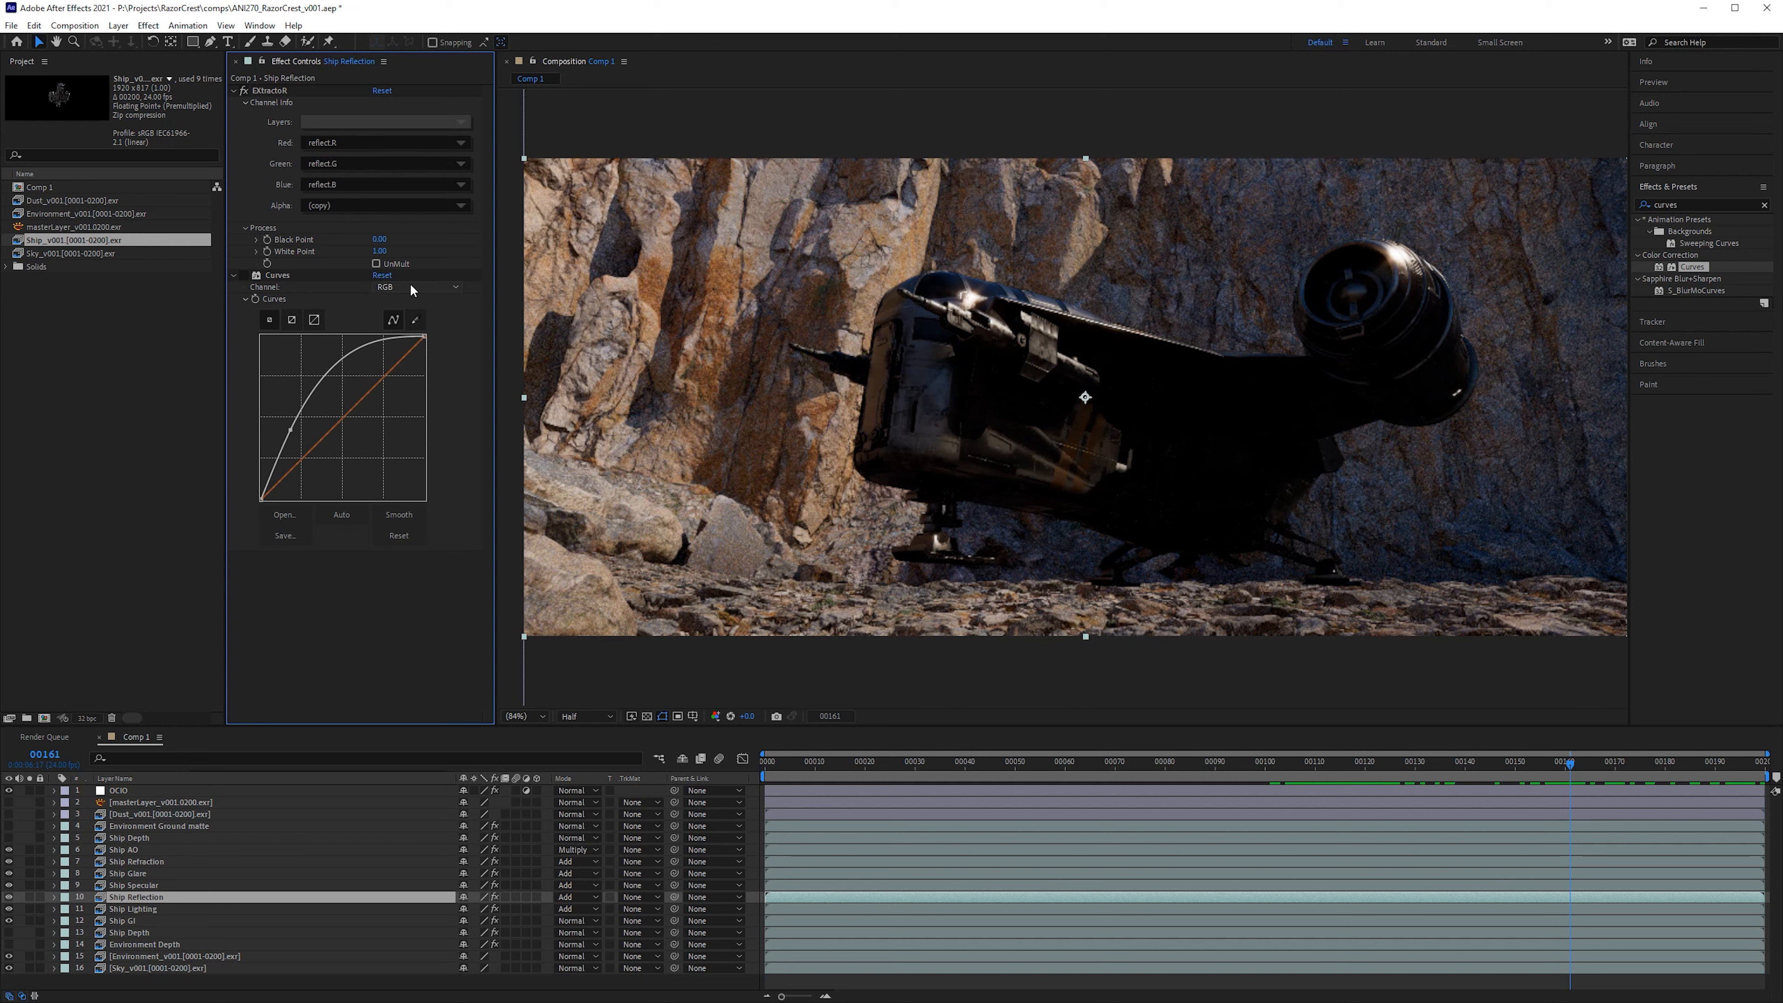
{"action": "left_click", "coordinate": [242, 275]}
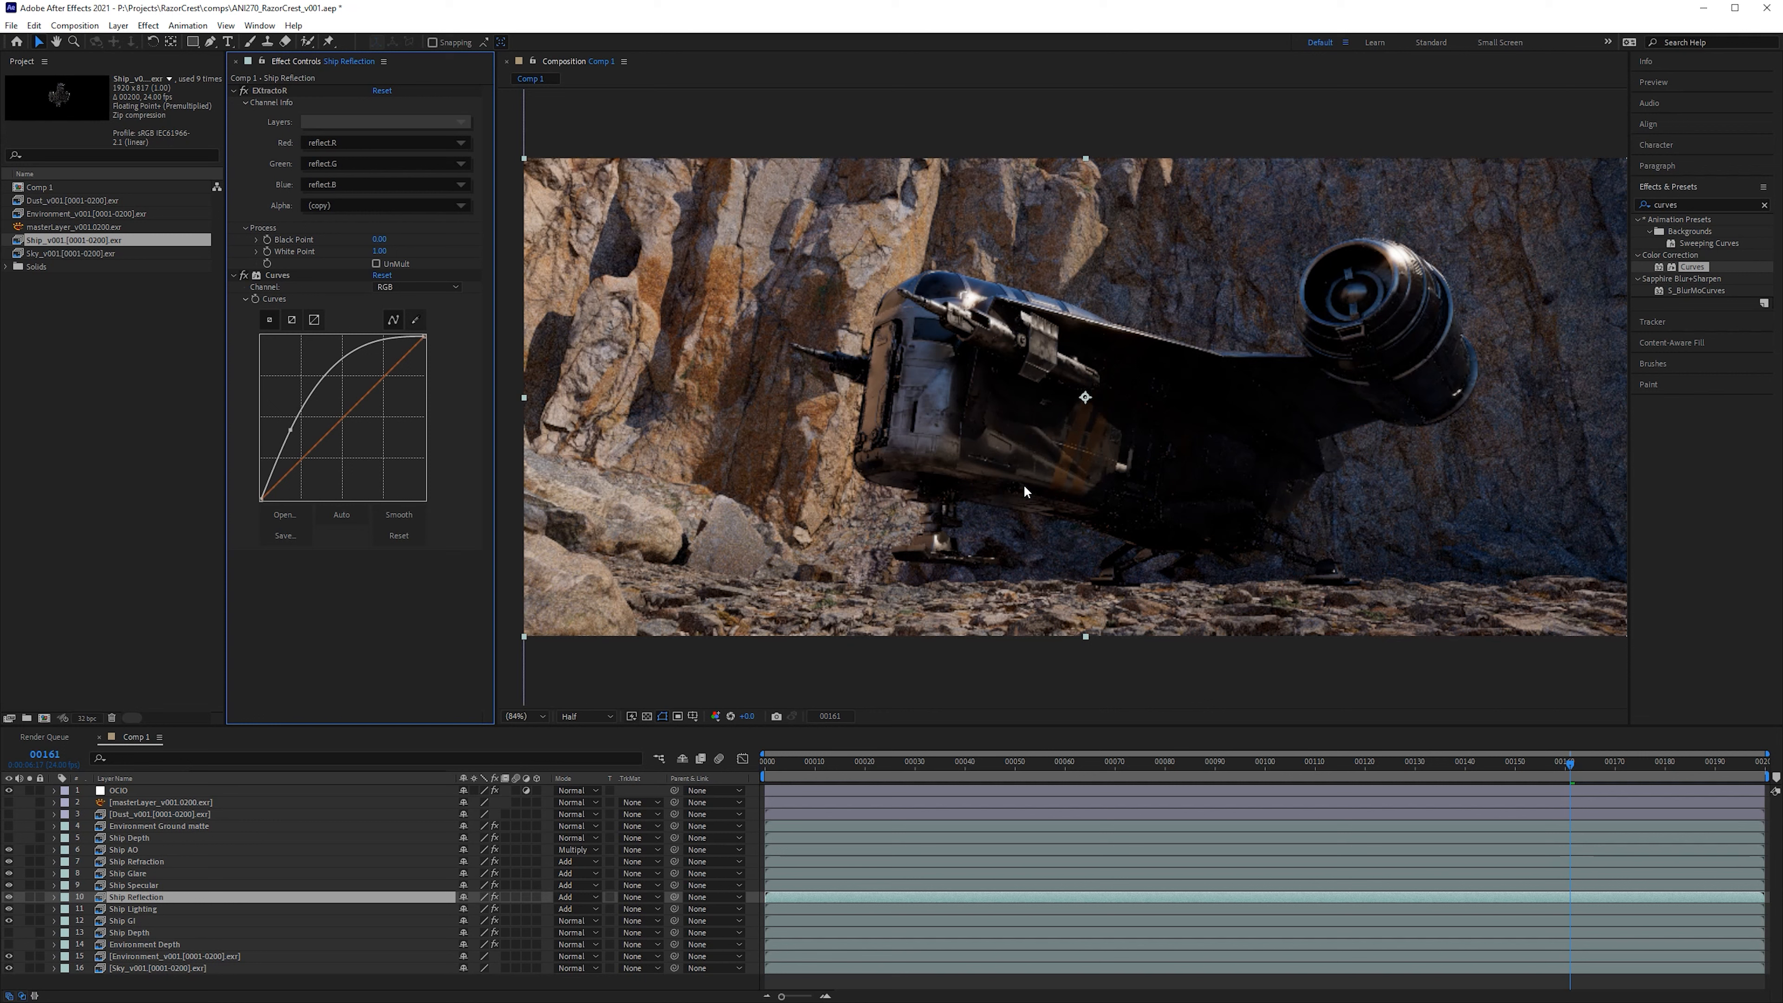
Step: Reset the Curves effect on the Ship Reflection layer and bend the RGB curve into a moderate brightening arc
{"action": "left_click", "coordinate": [381, 276]}
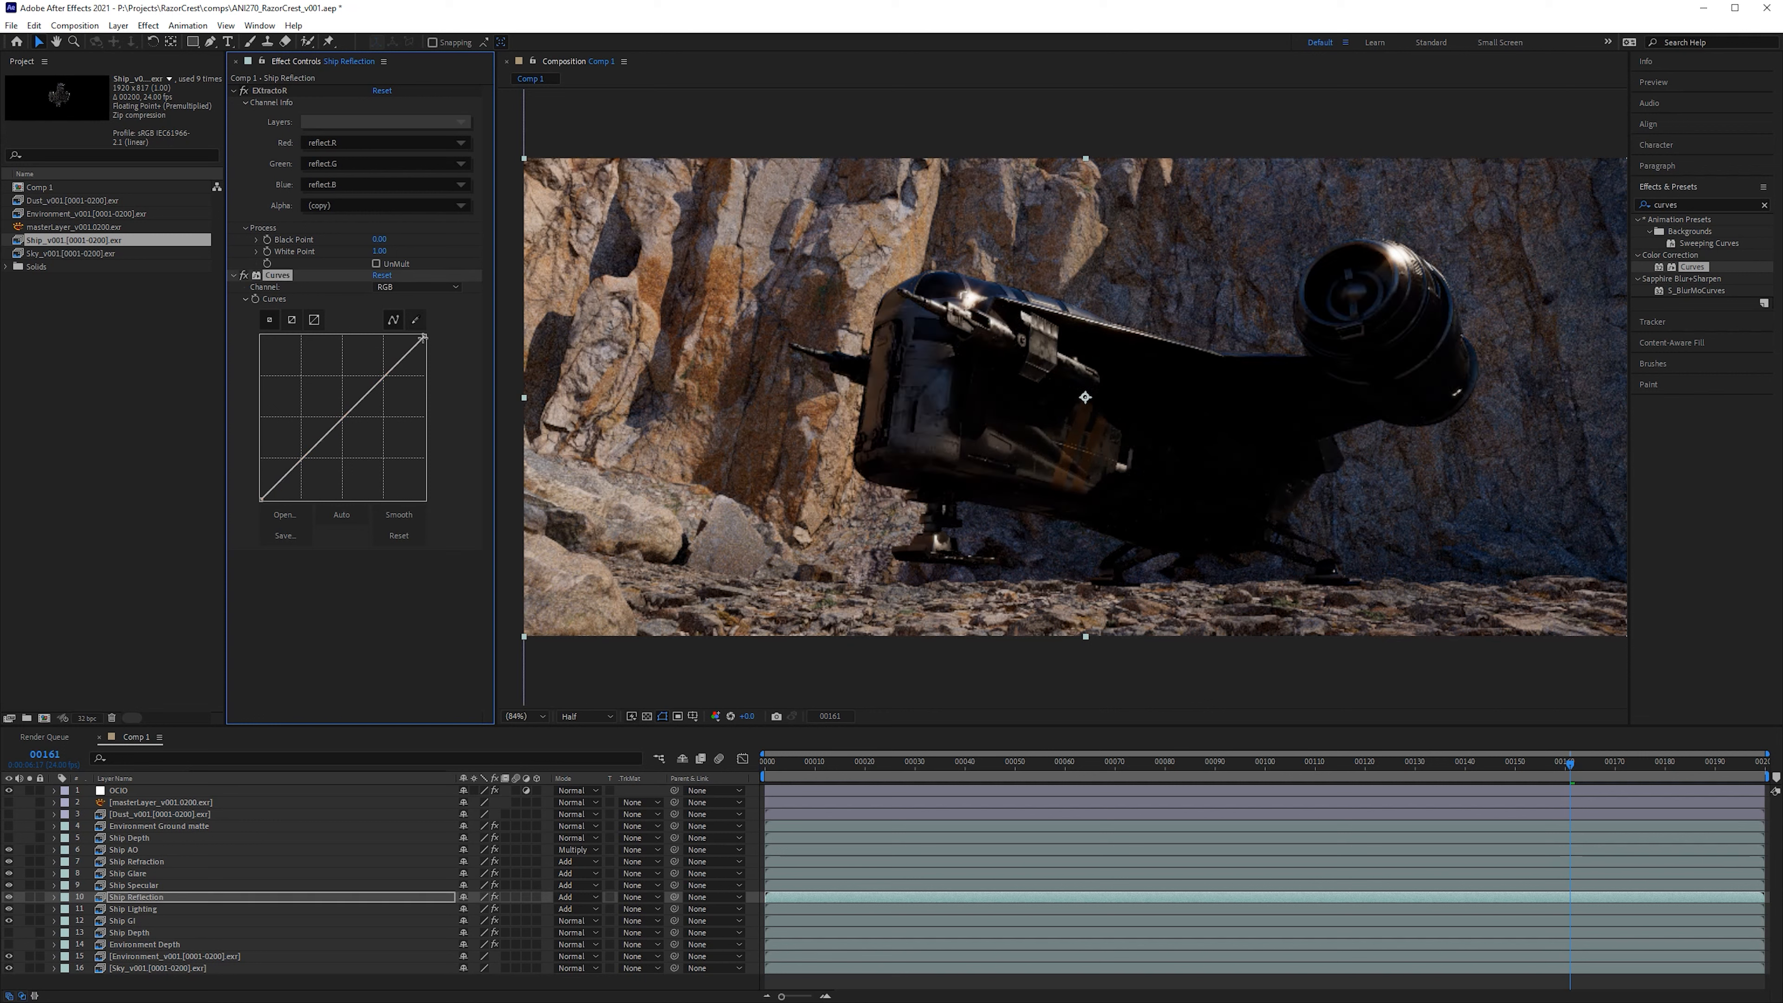
{"action": "left_click_drag", "start_coordinate": [422, 338], "coordinate": [270, 337]}
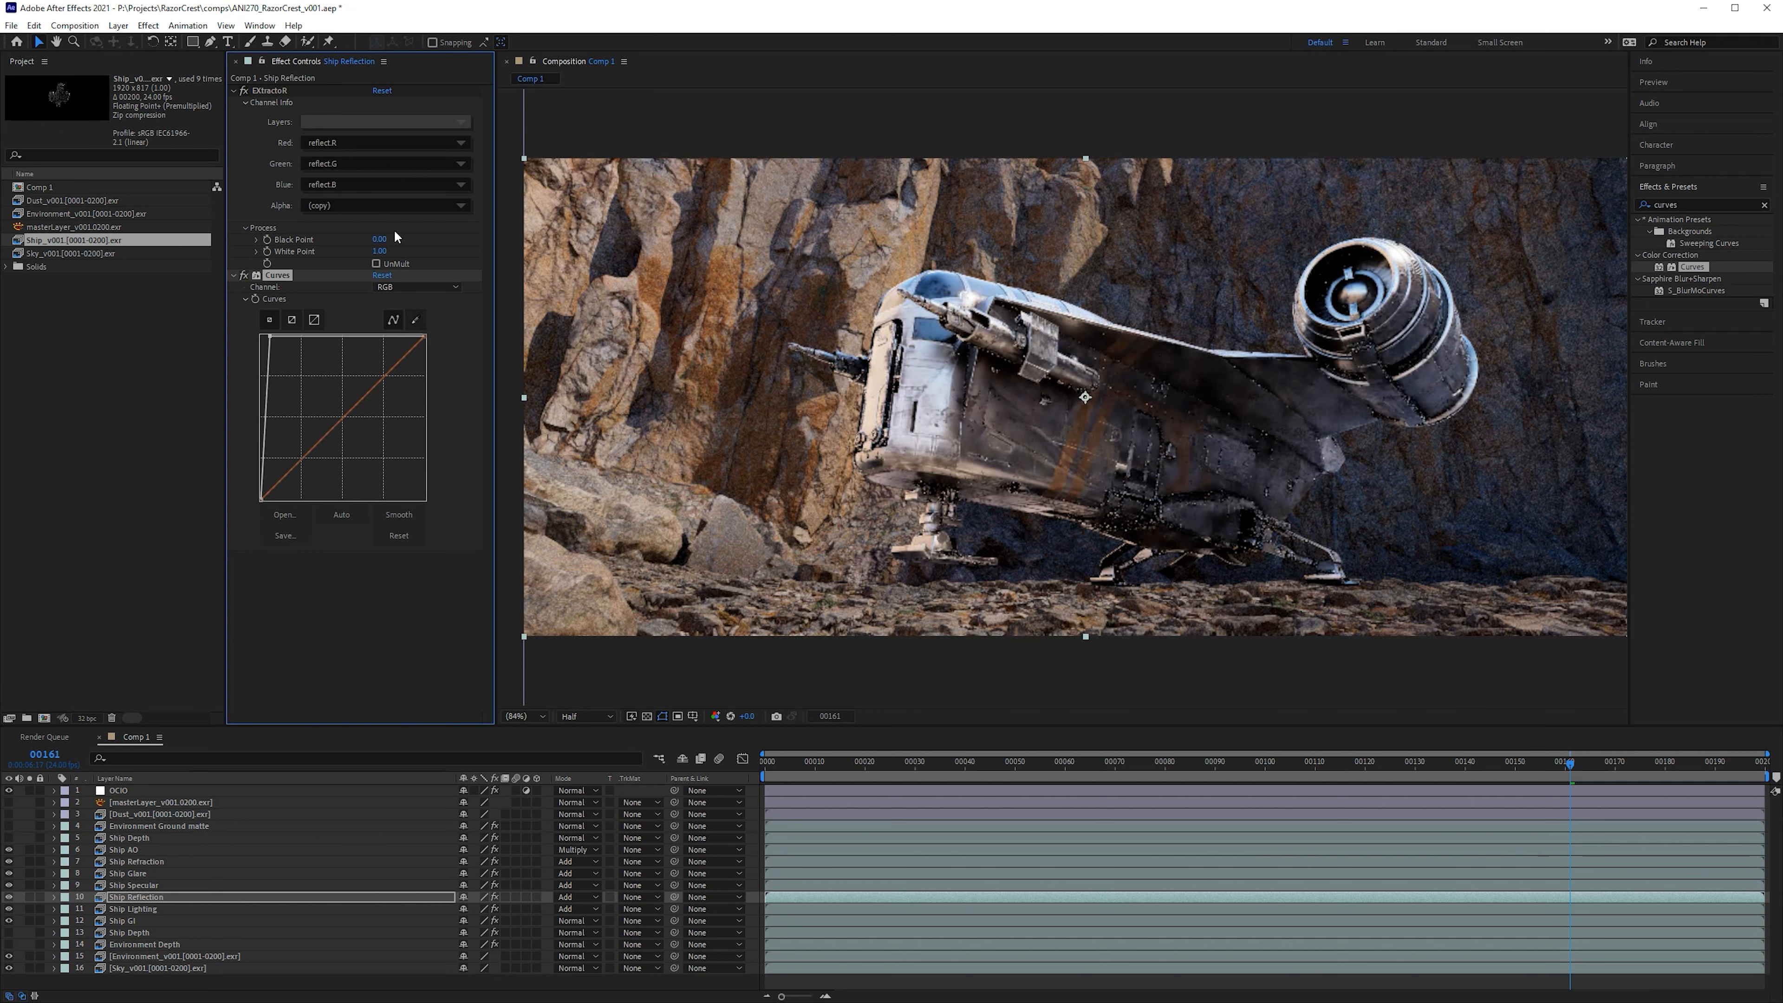
{"action": "left_click", "coordinate": [382, 276]}
{"action": "left_click_drag", "start_coordinate": [334, 426], "coordinate": [313, 410]}
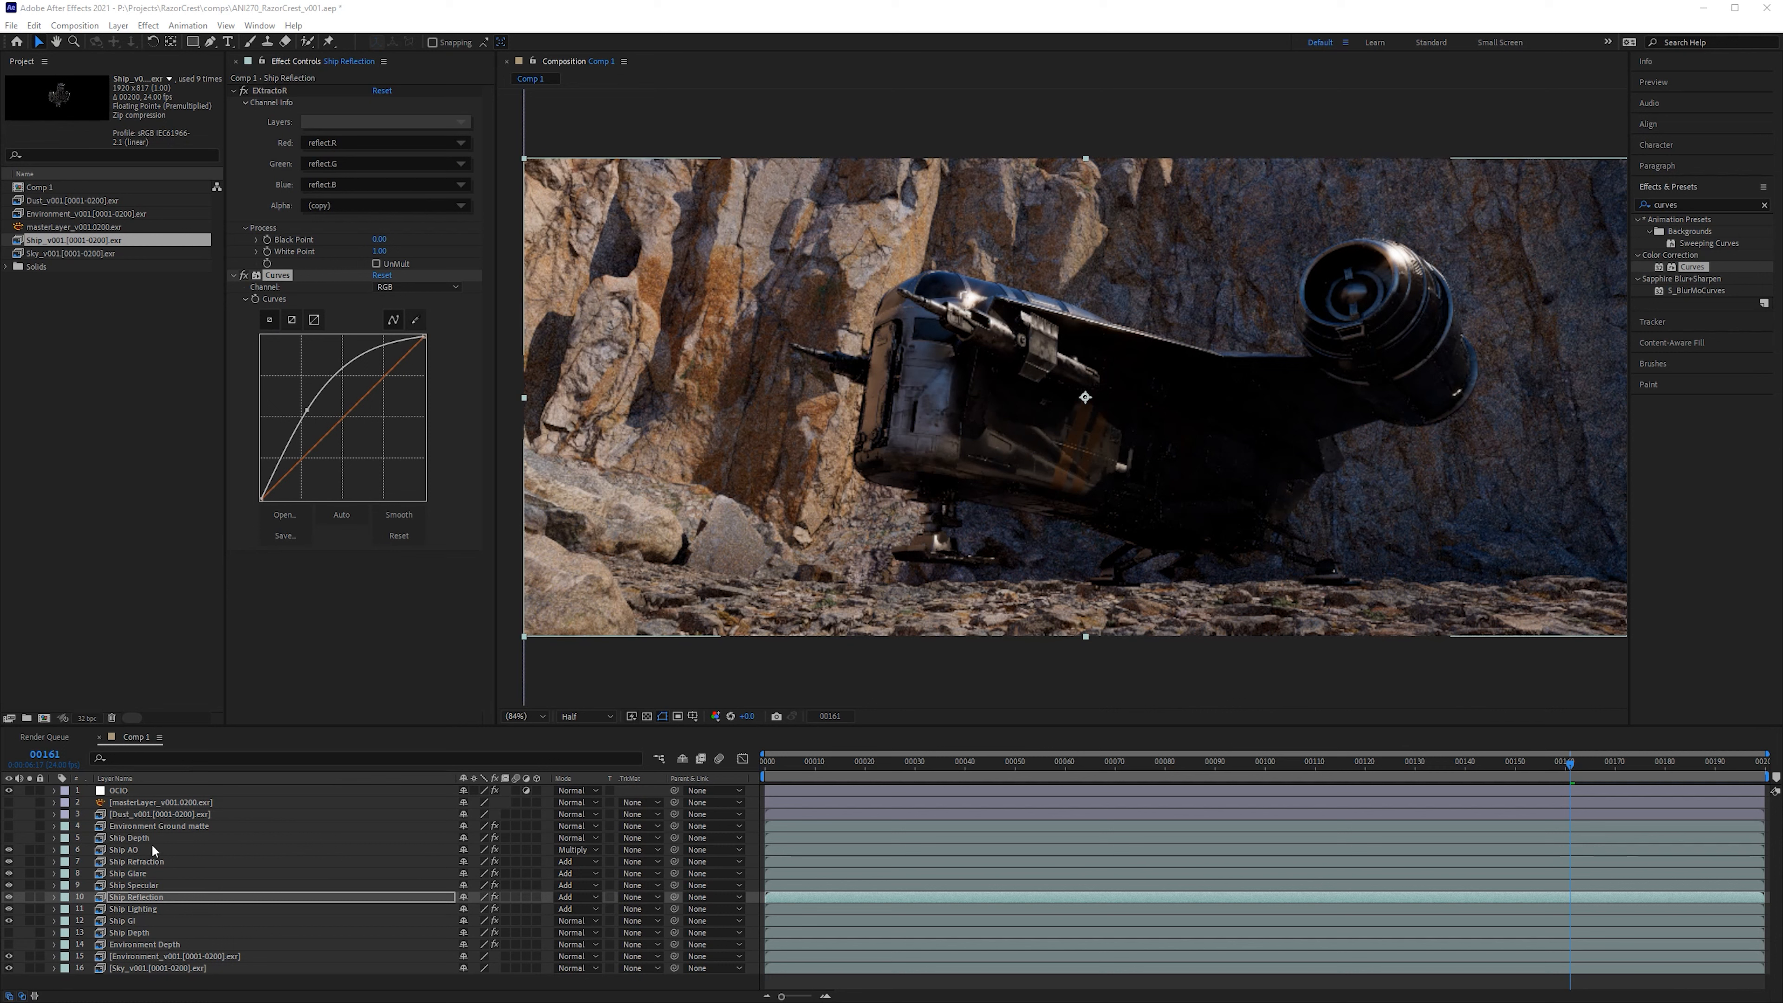
Step: Duplicate the upper Ship Depth layer and rename the copy Ship matte
{"action": "left_click", "coordinate": [136, 839]}
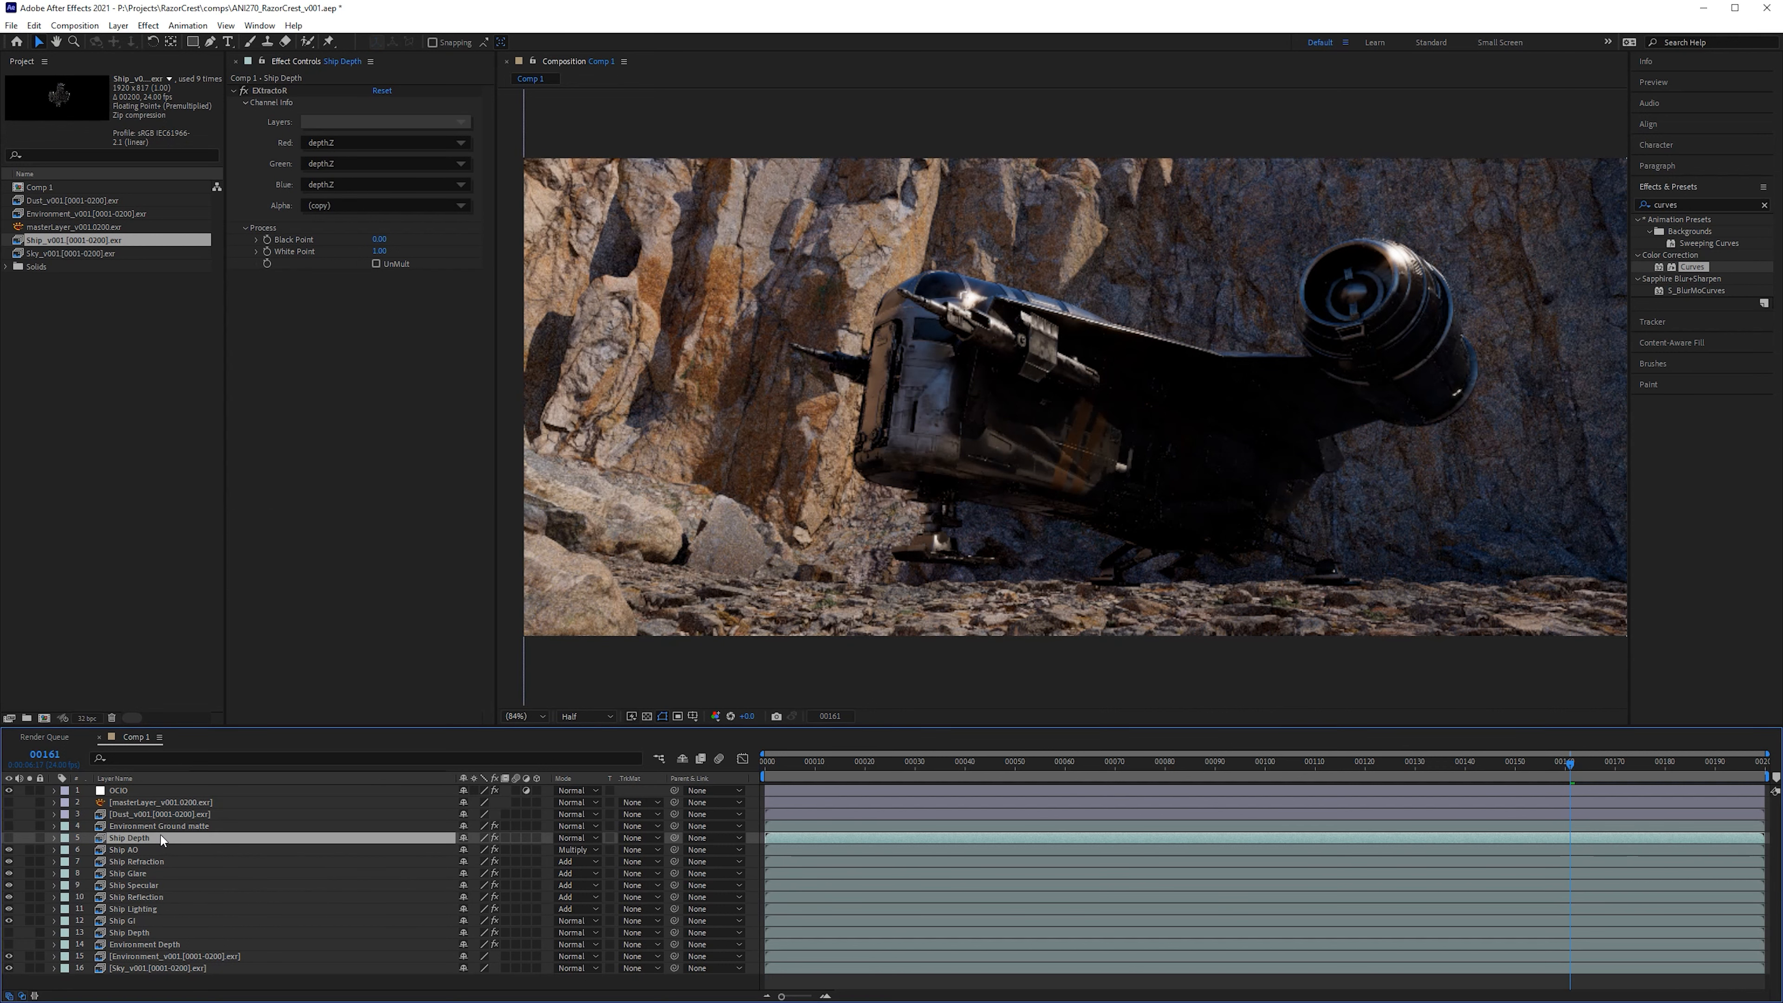
{"action": "key", "text": "ctrl+d"}
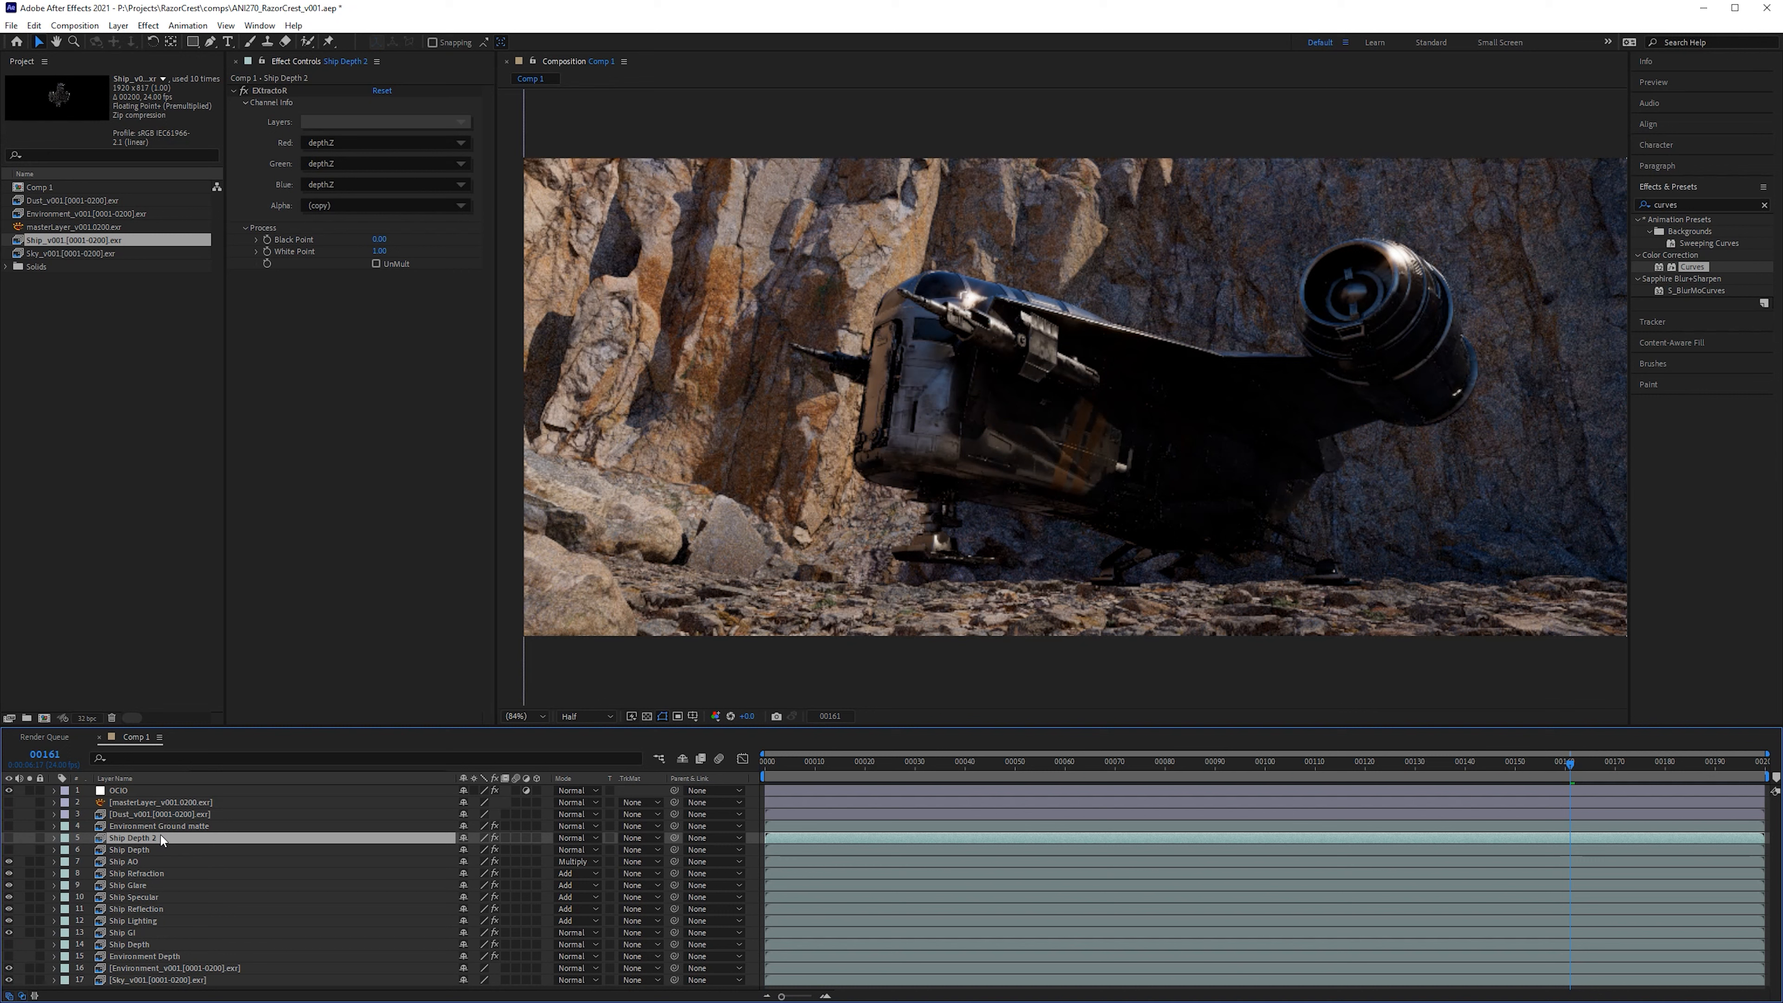
{"action": "key", "text": "Return"}
{"action": "type", "text": "Ship matte"}
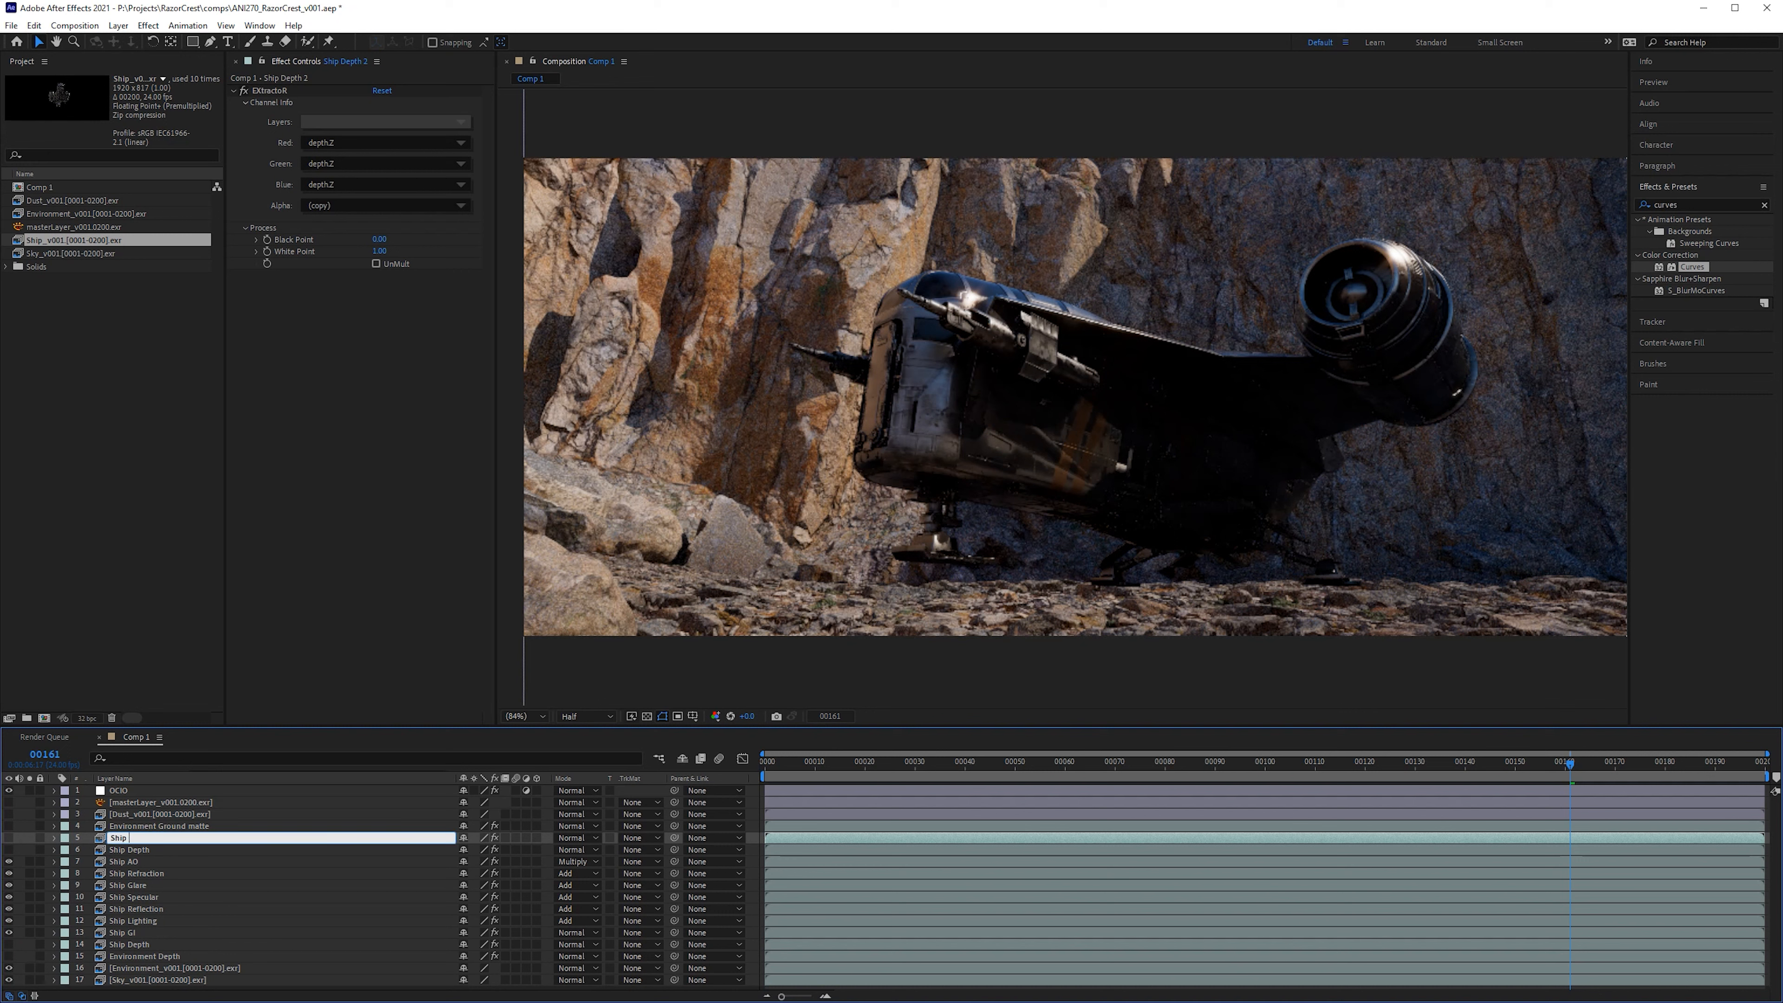
{"action": "key", "text": "Return"}
Step: Add an adjustment layer directly below the Ship matte layer and name it Ship CC
{"action": "left_click", "coordinate": [150, 850]}
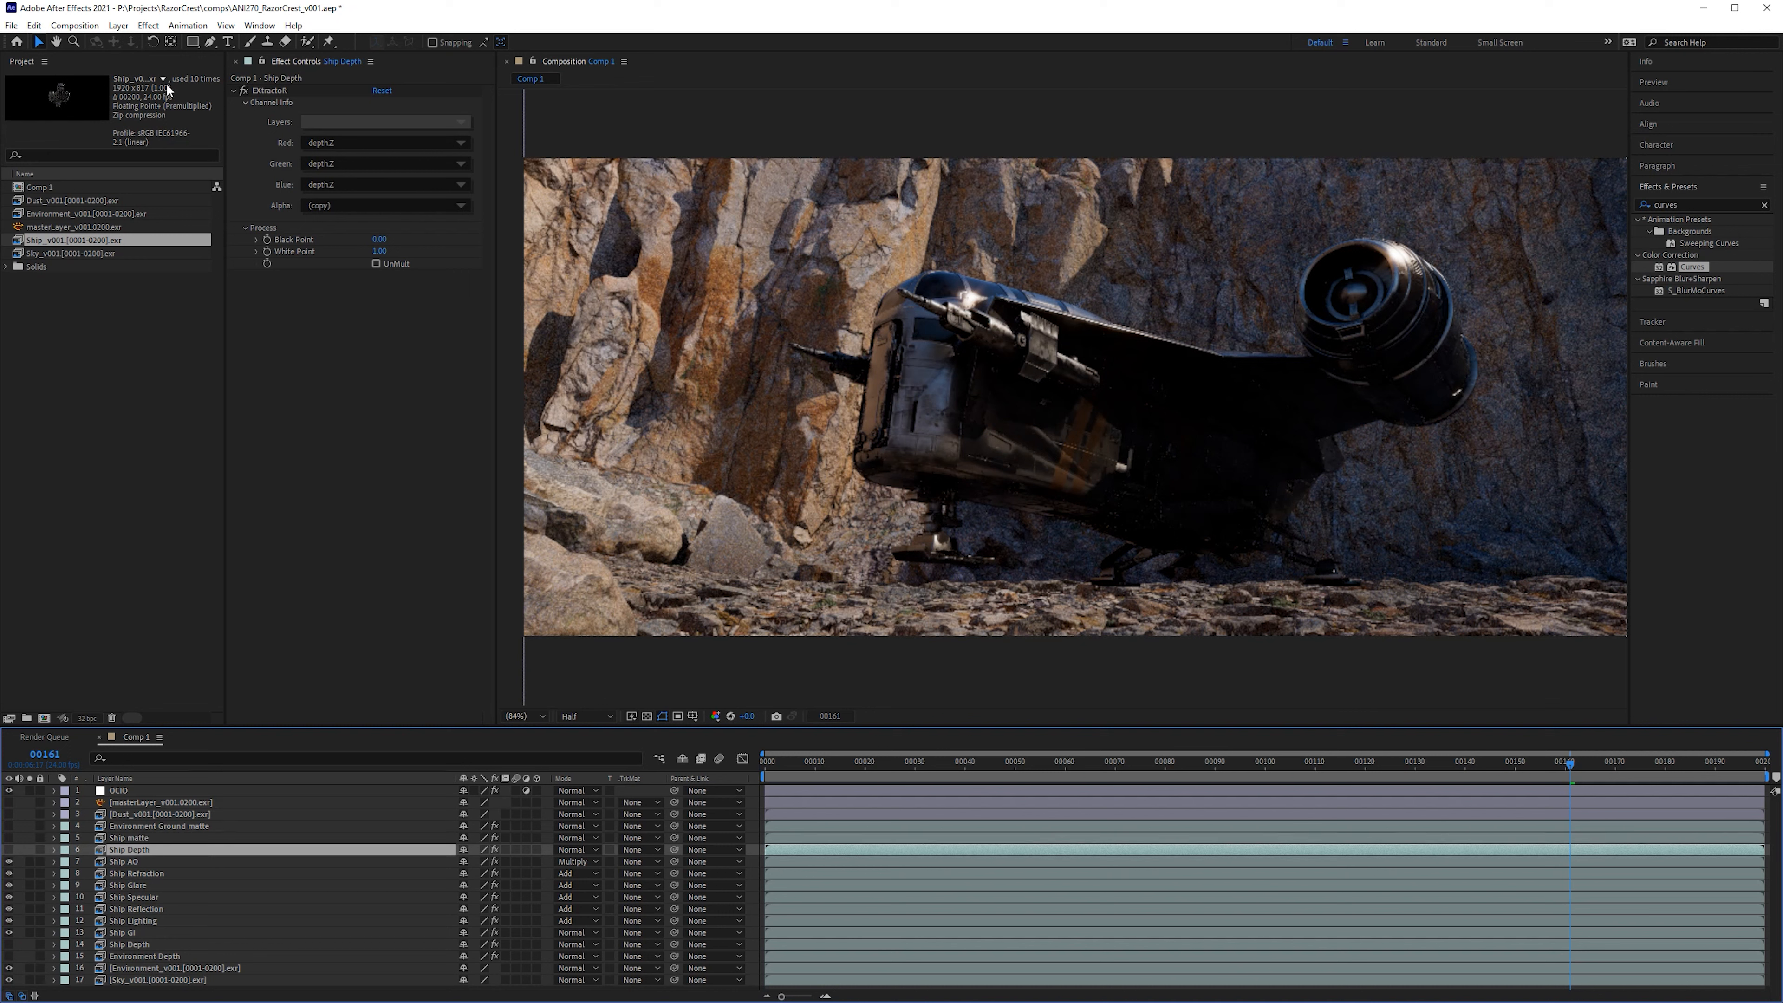
{"action": "left_click", "coordinate": [118, 25]}
{"action": "mouse_move", "coordinate": [140, 42]}
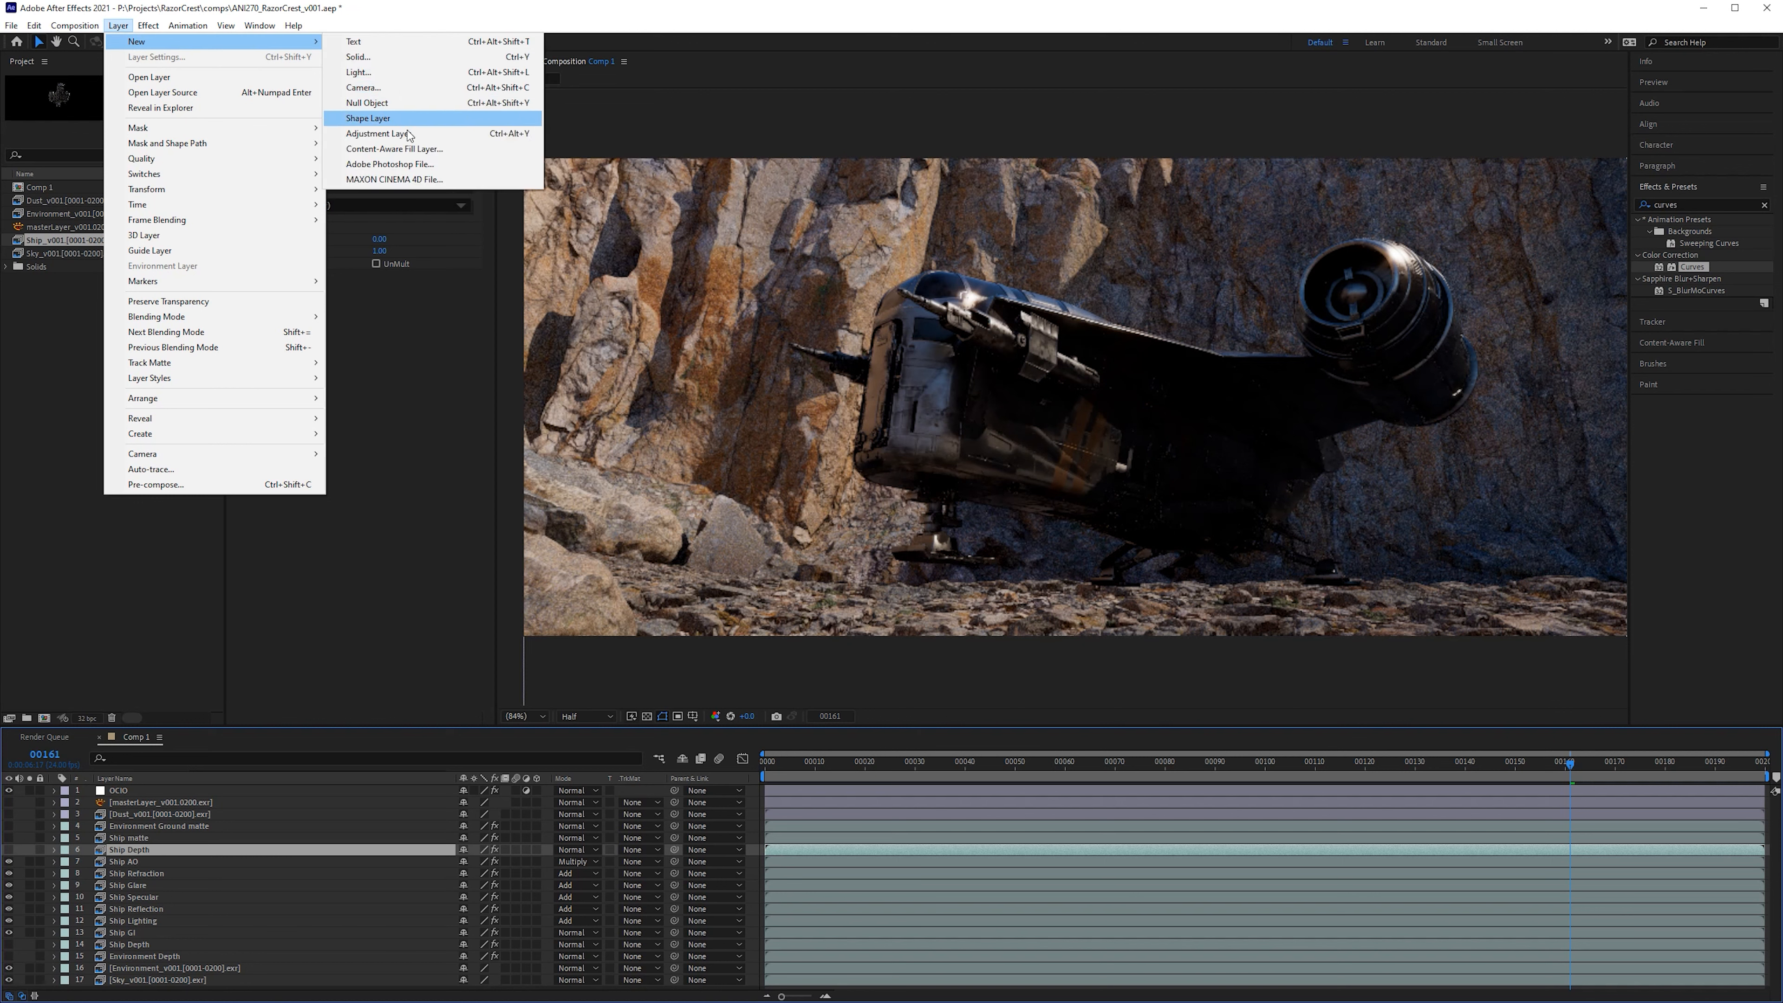
{"action": "left_click", "coordinate": [379, 133]}
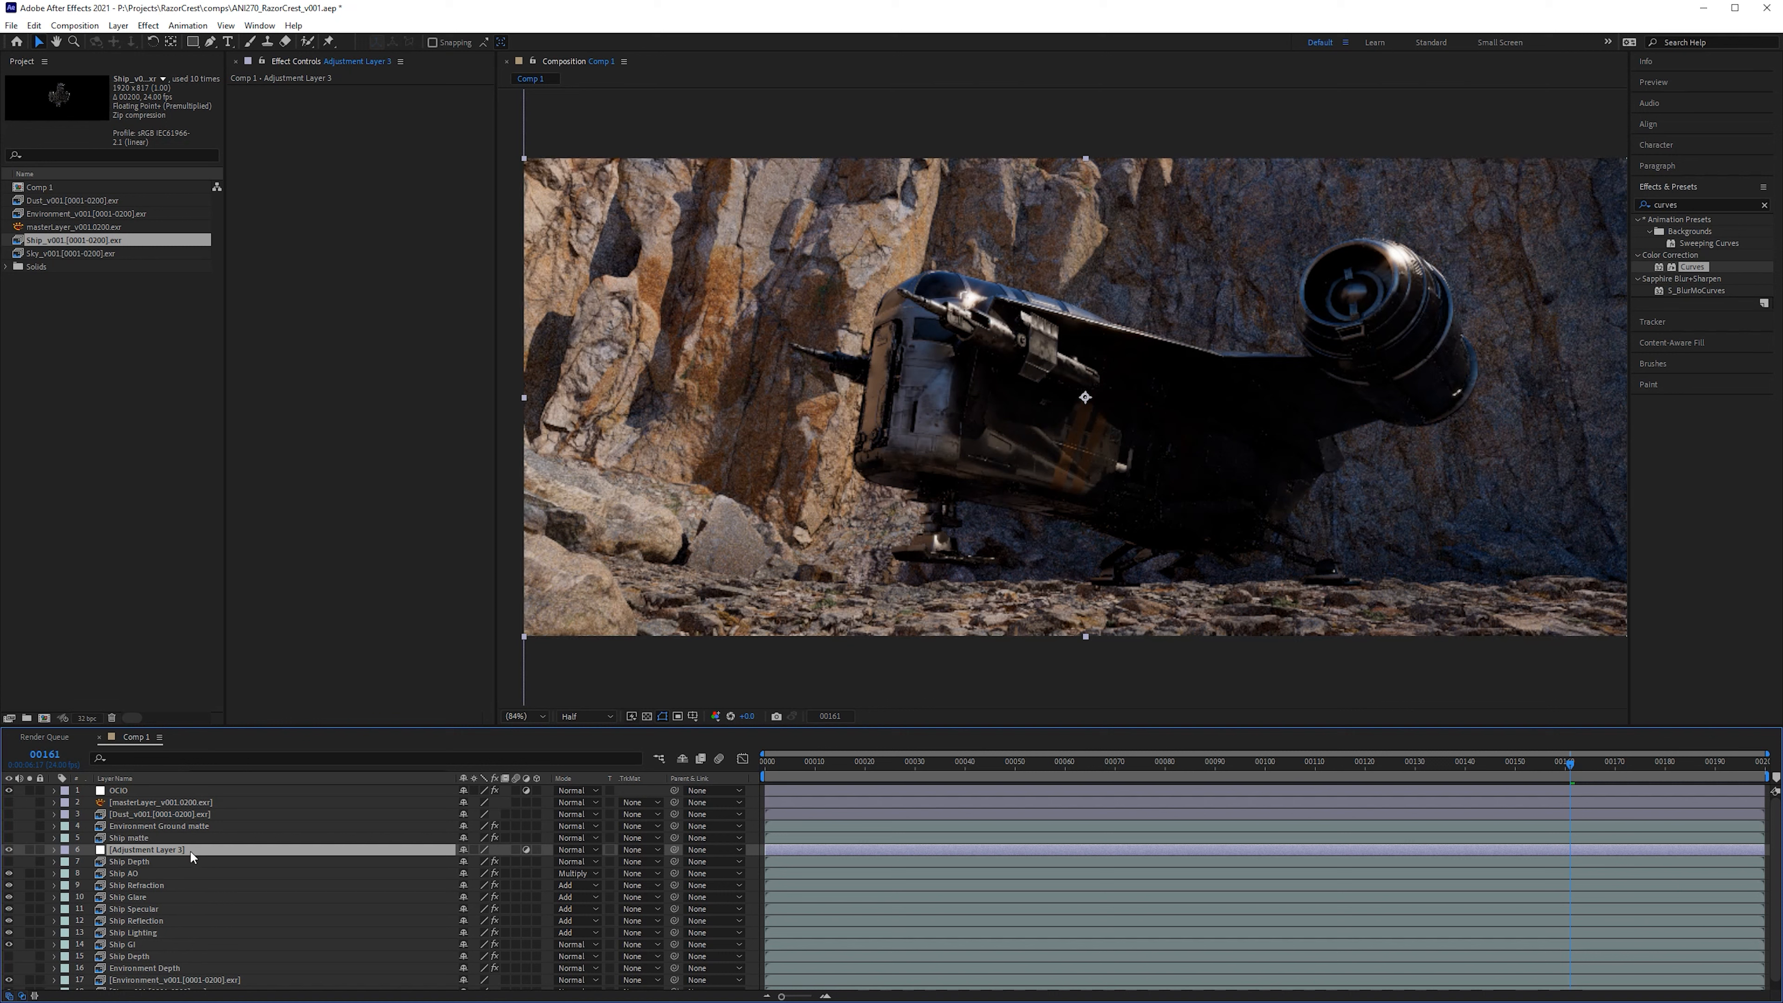
{"action": "key", "text": "Return"}
{"action": "type", "text": "Shi"}
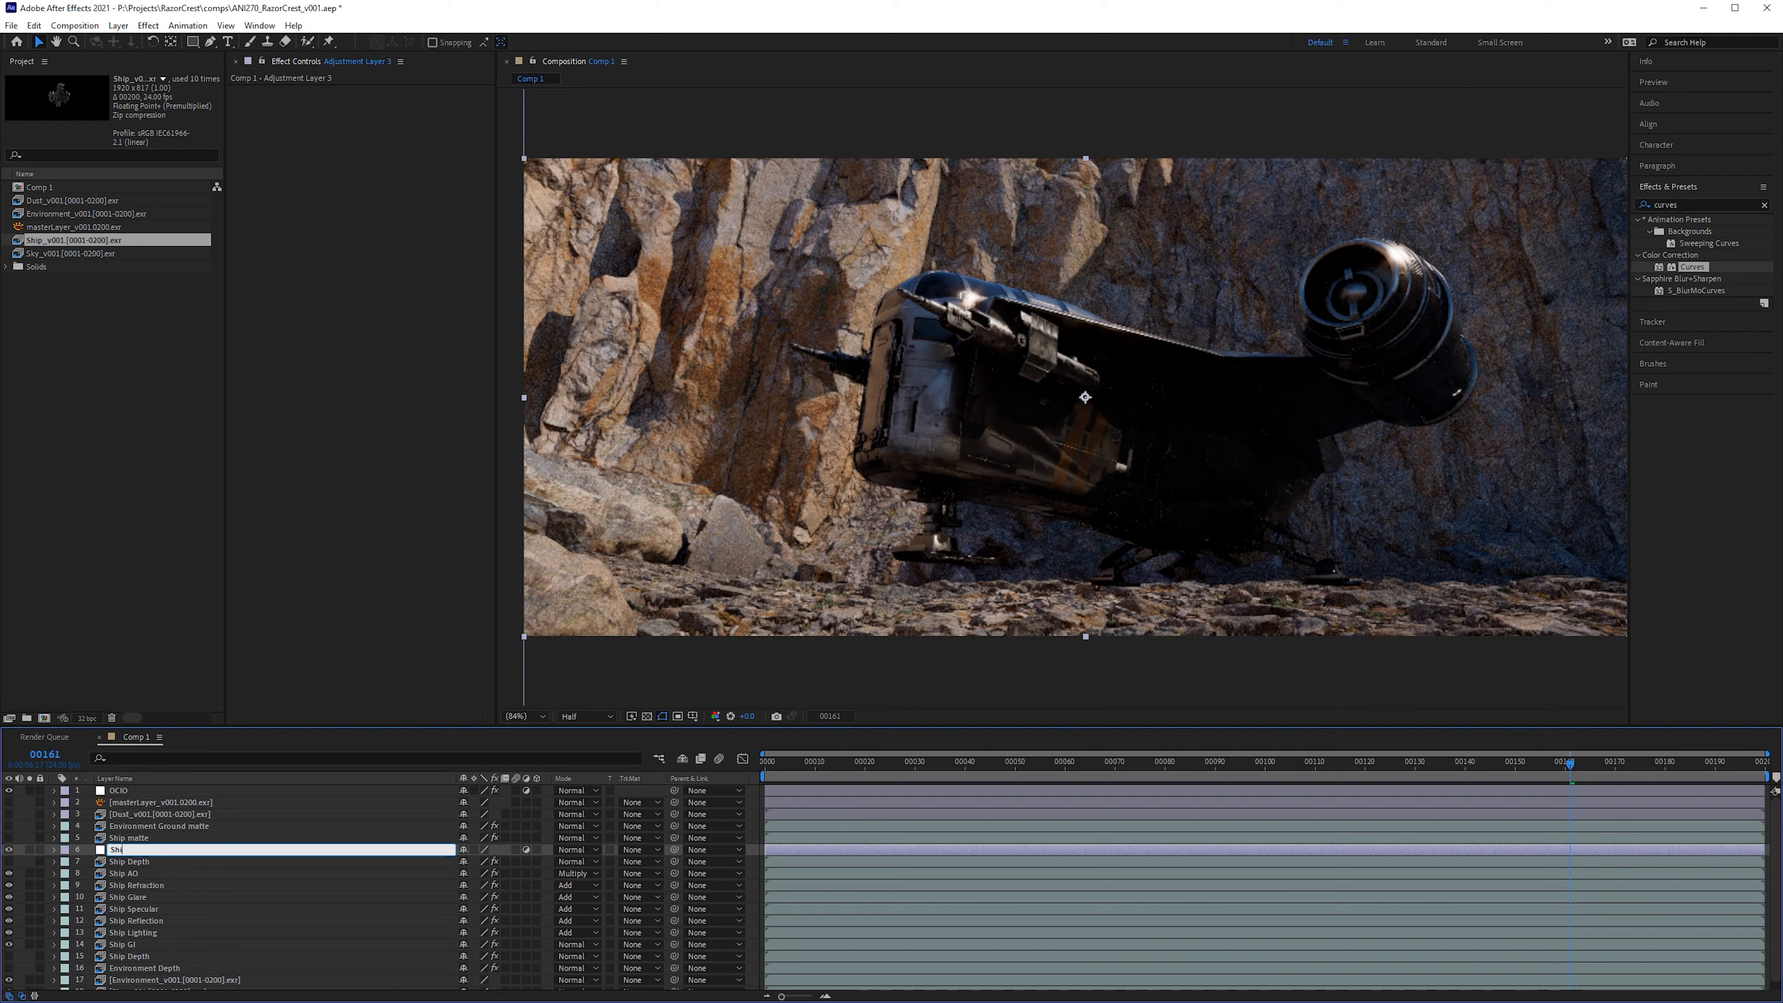
{"action": "type", "text": "p CC"}
{"action": "key", "text": "Return"}
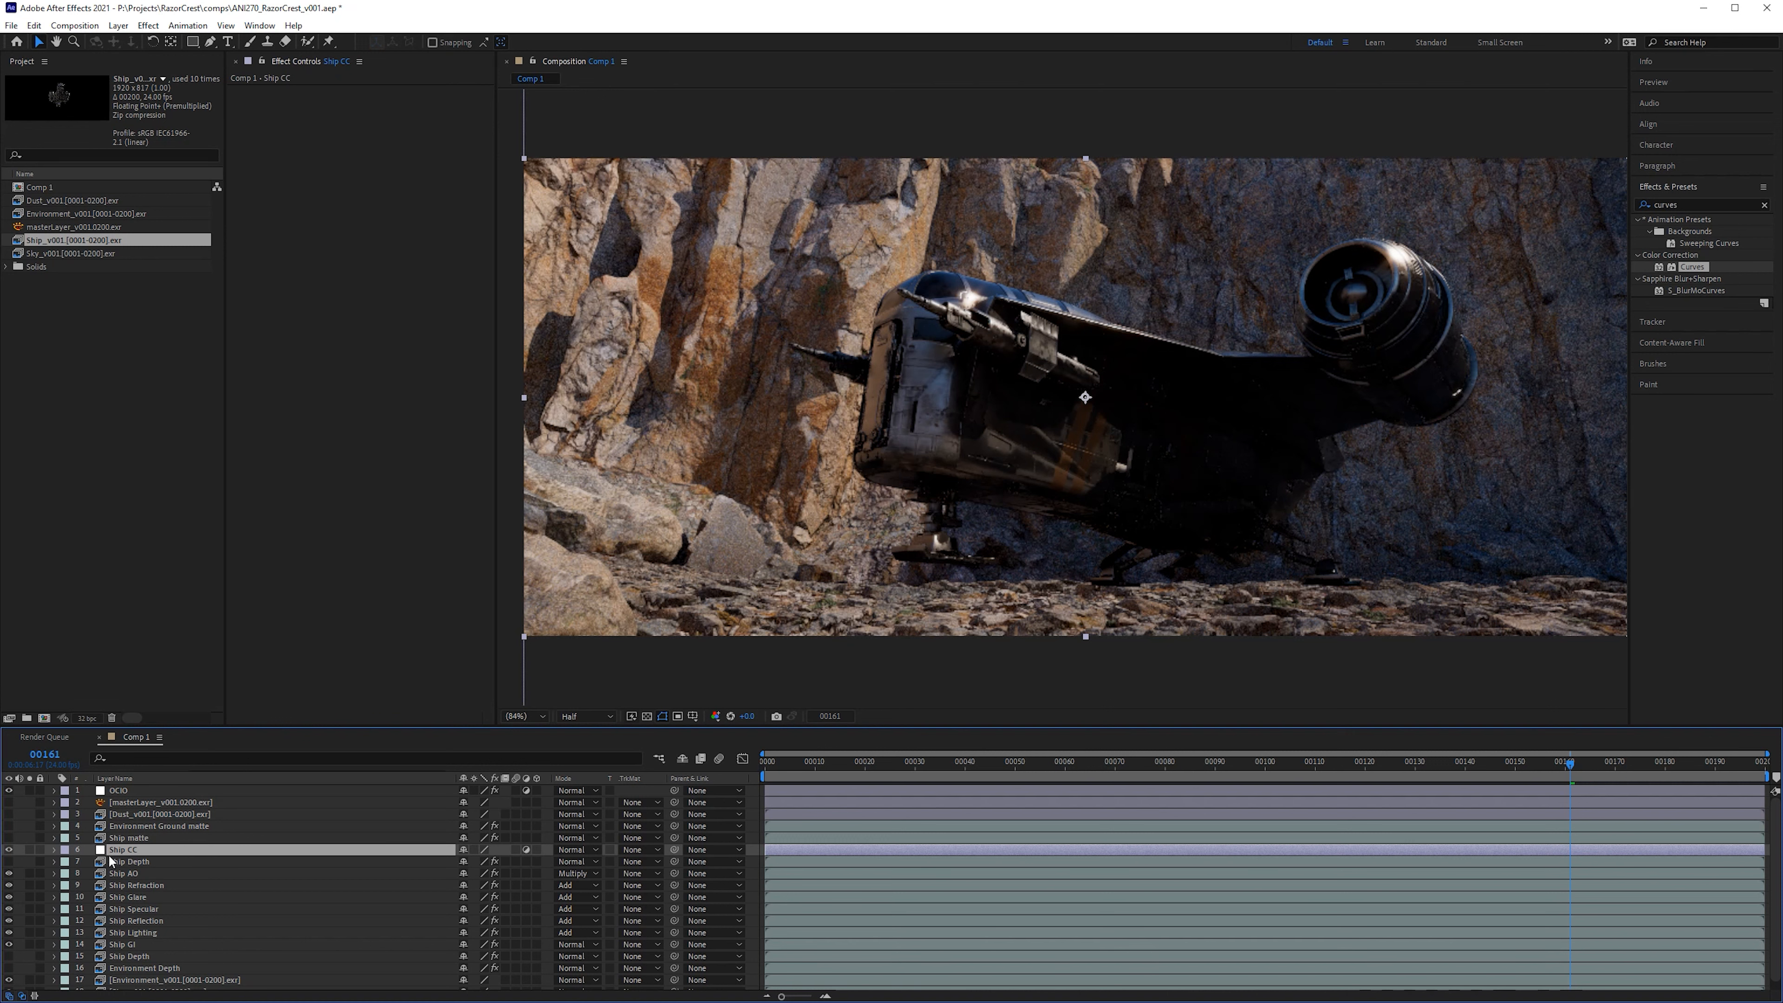
Step: Set the red, green and blue EXtractoR channels of the Ship matte layer to A, checking it in isolation, and leave the layer hidden
{"action": "left_click", "coordinate": [120, 836]}
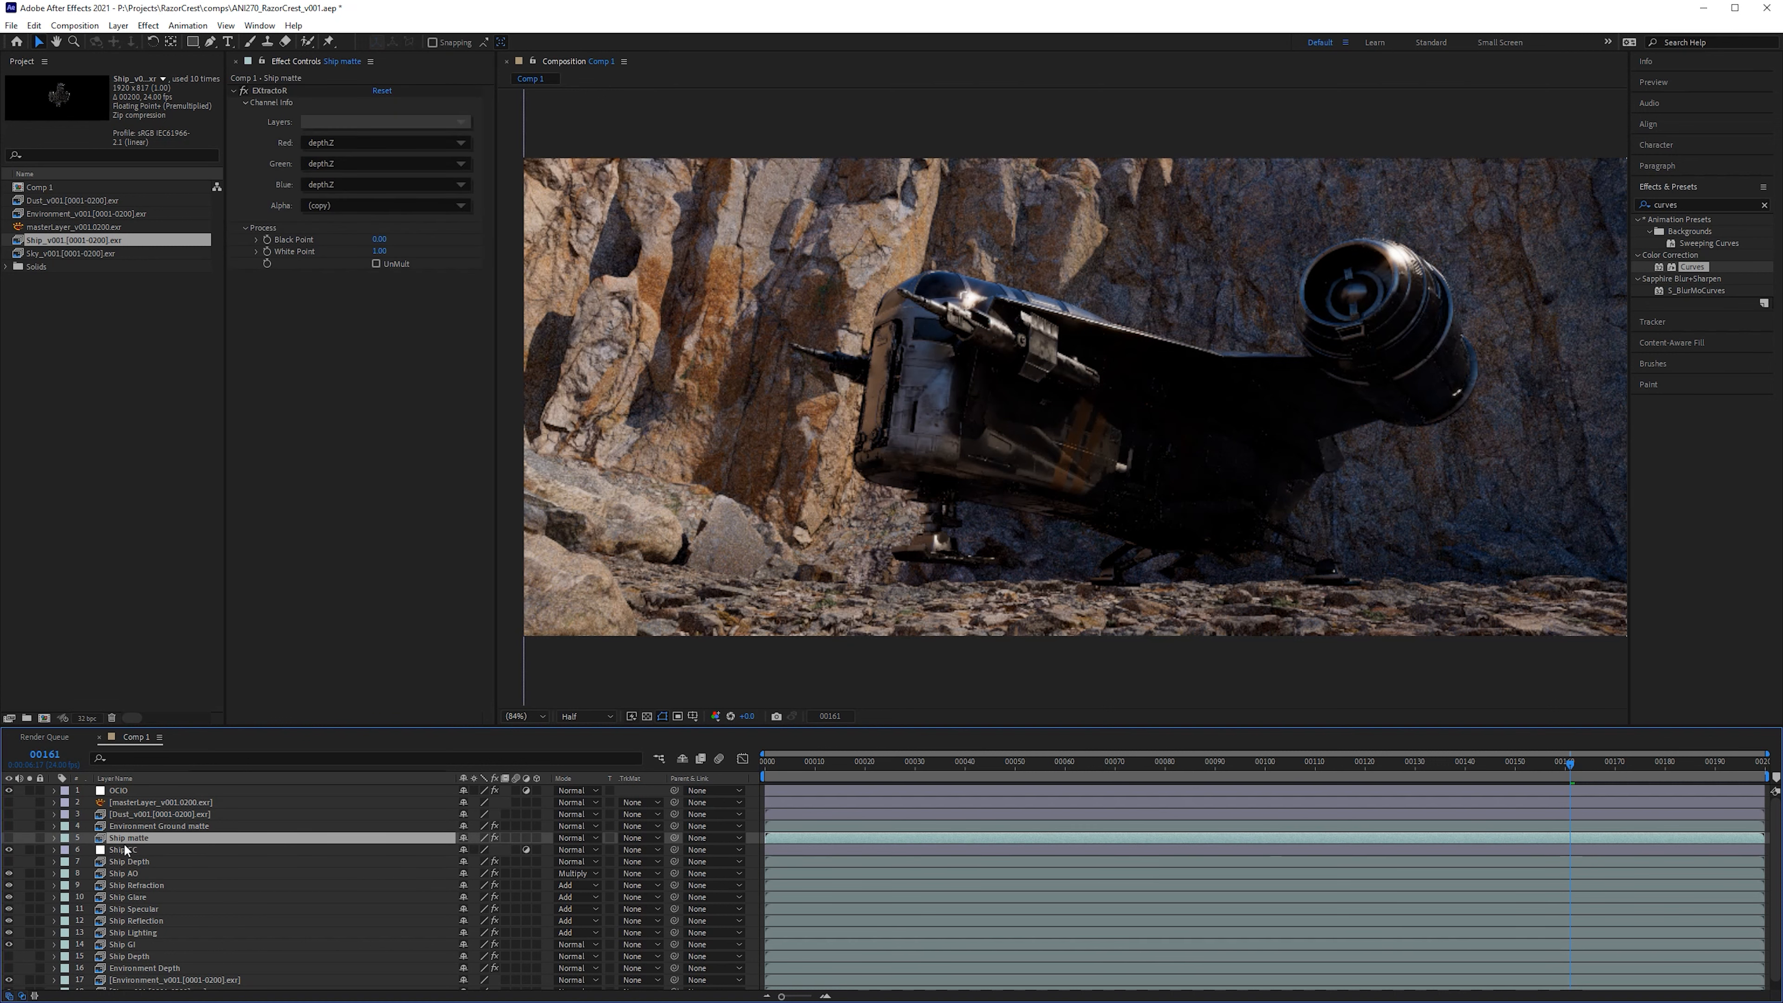
{"action": "left_click", "coordinate": [10, 837]}
{"action": "left_click", "coordinate": [29, 838]}
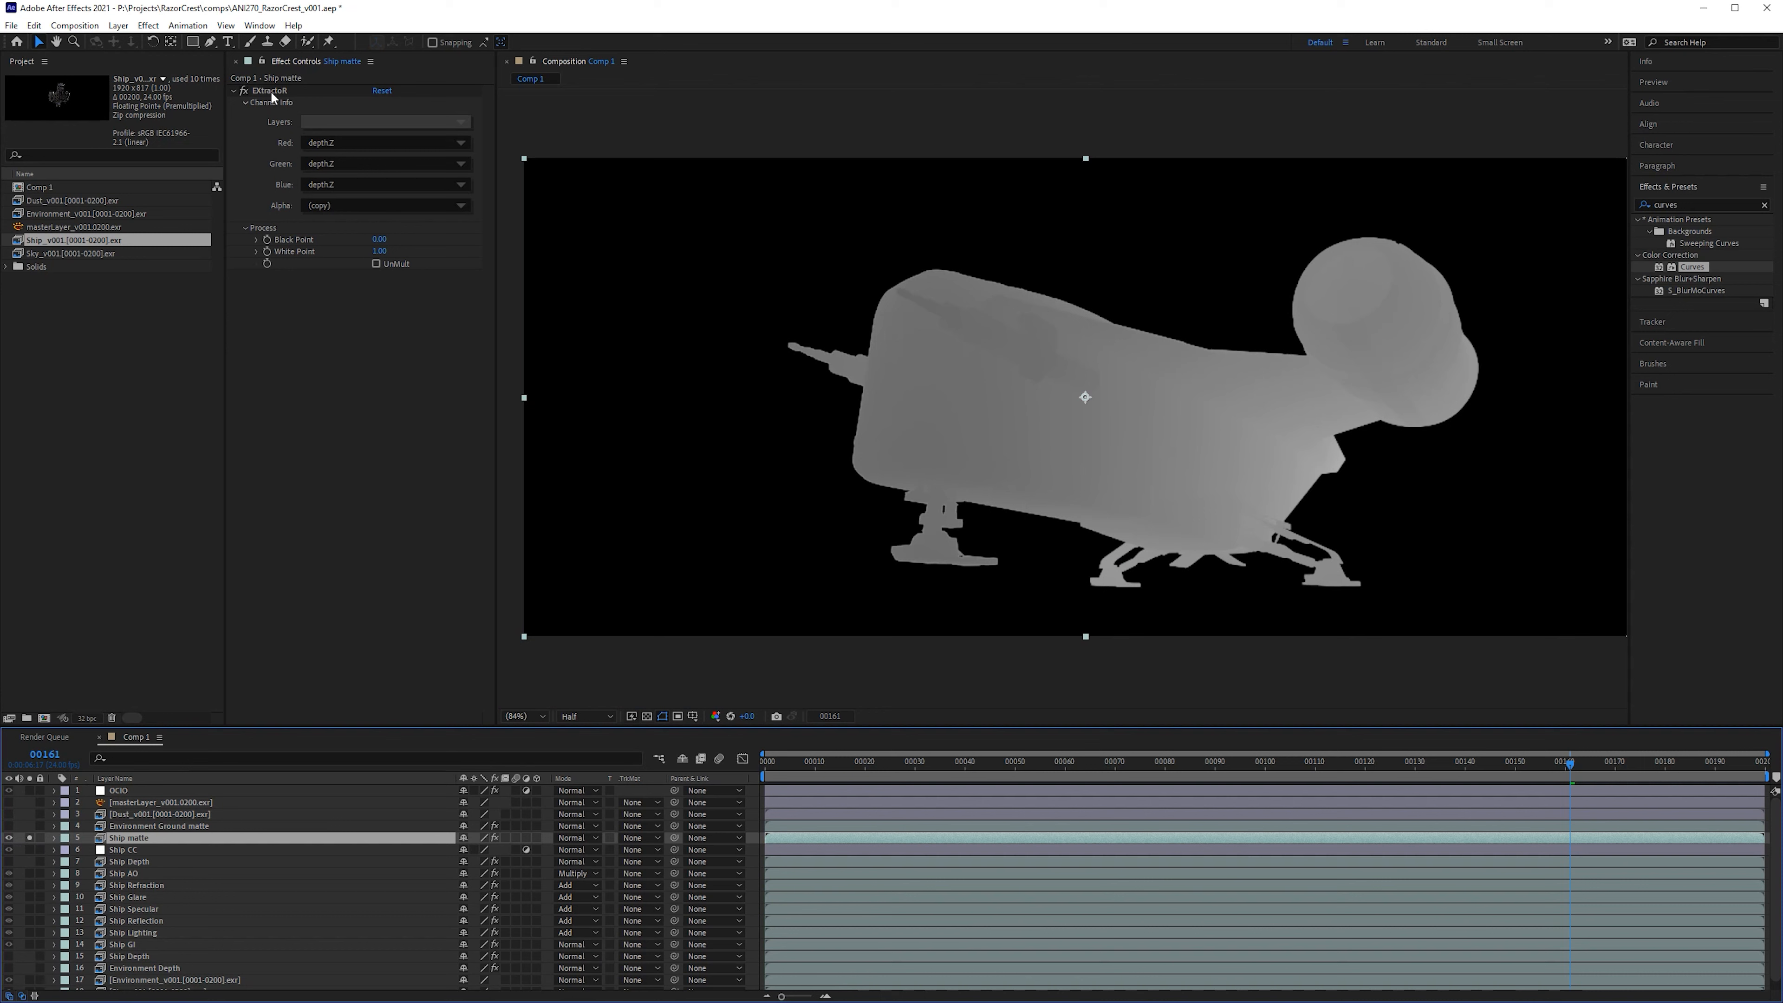
{"action": "left_click", "coordinate": [346, 144]}
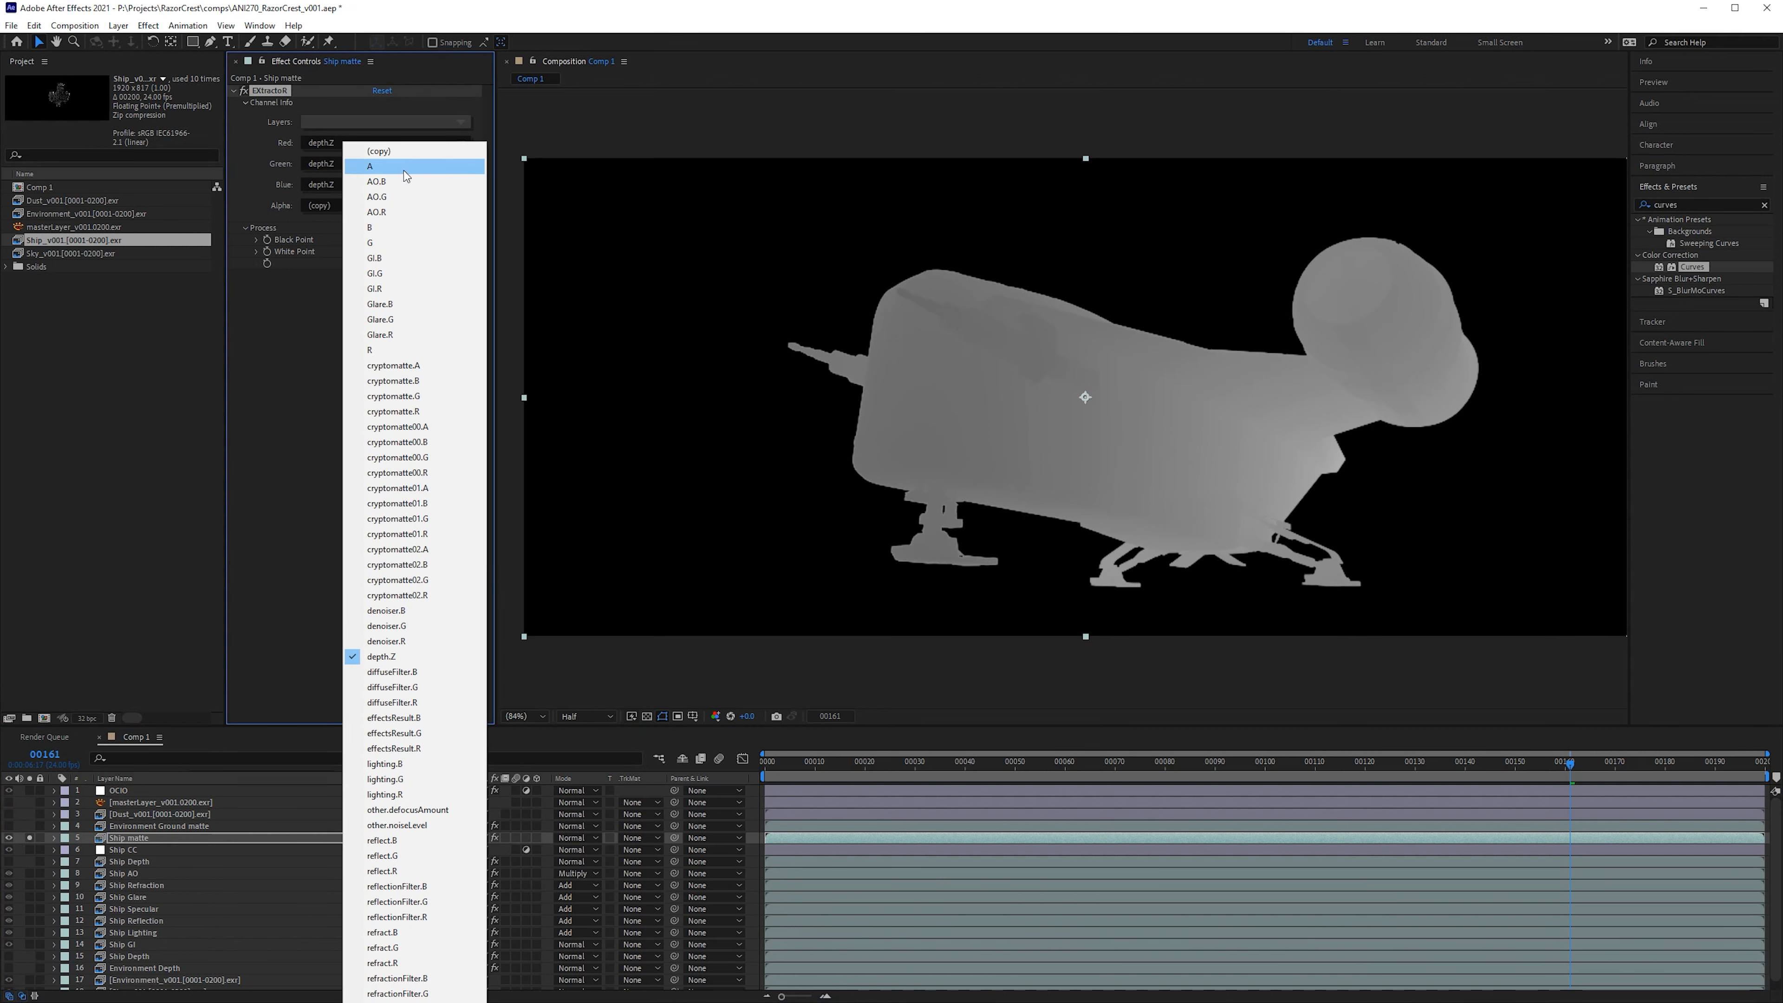
{"action": "left_click", "coordinate": [377, 166]}
{"action": "left_click", "coordinate": [377, 166]}
{"action": "left_click", "coordinate": [409, 185]}
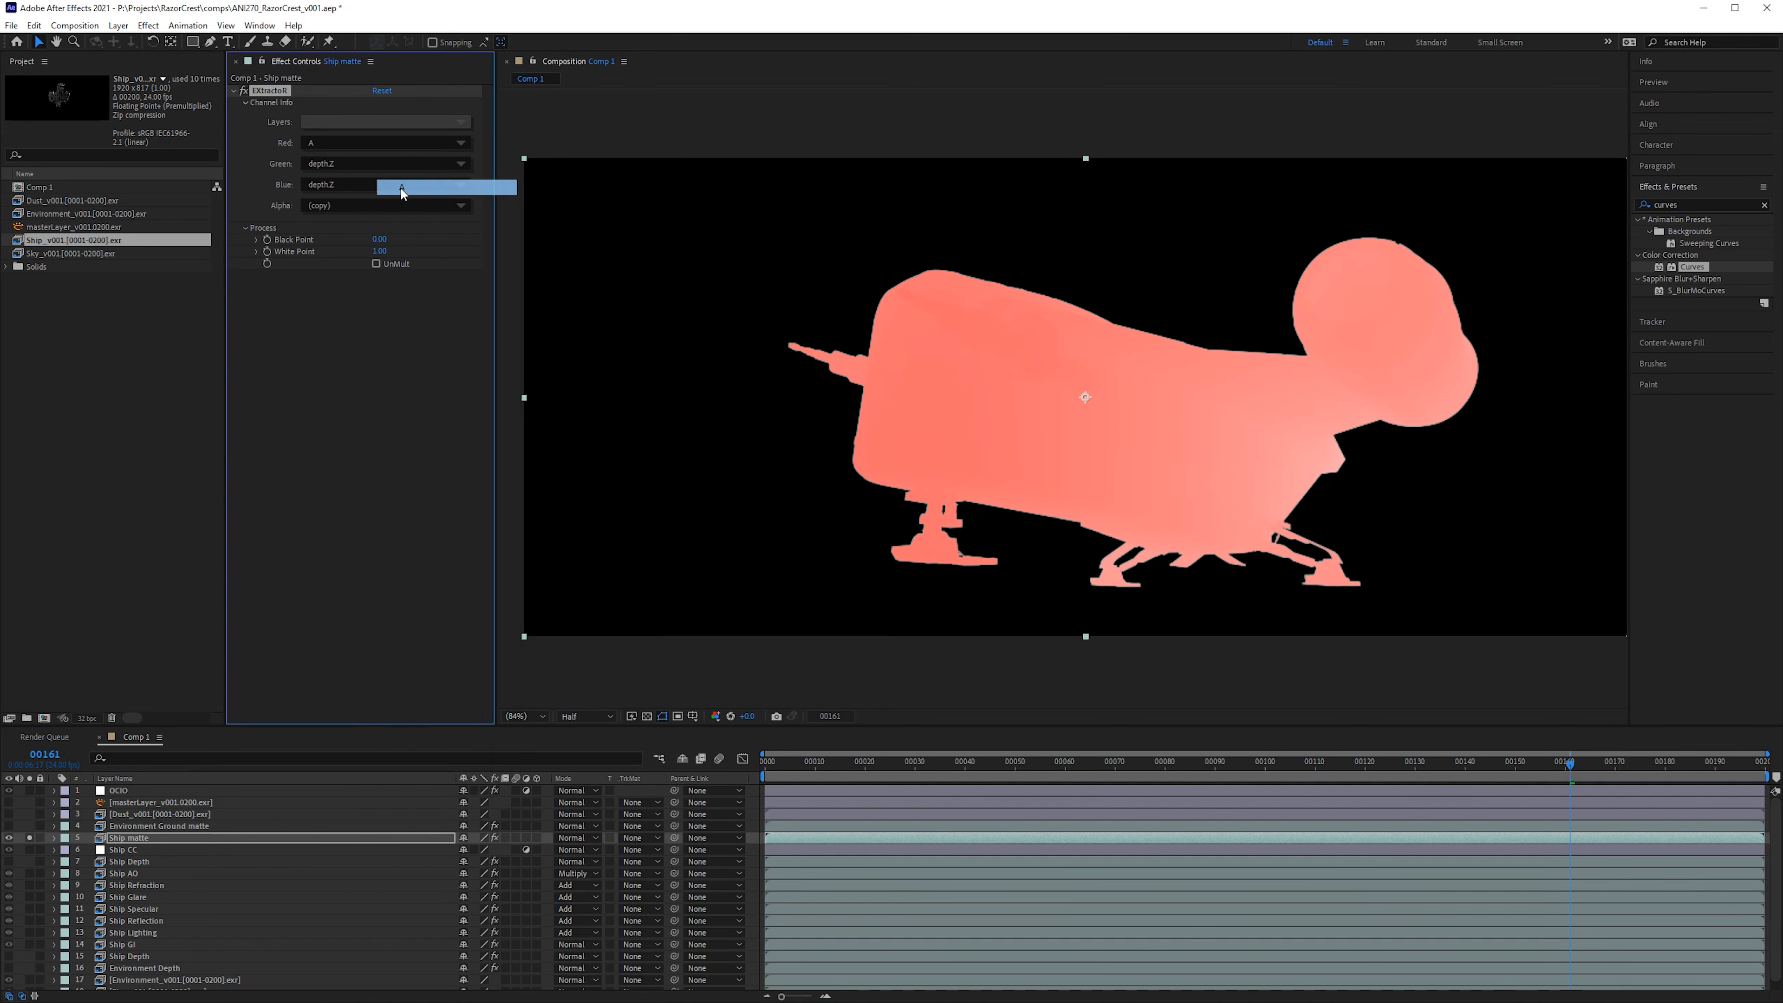
{"action": "left_click", "coordinate": [408, 184]}
{"action": "left_click", "coordinate": [410, 211]}
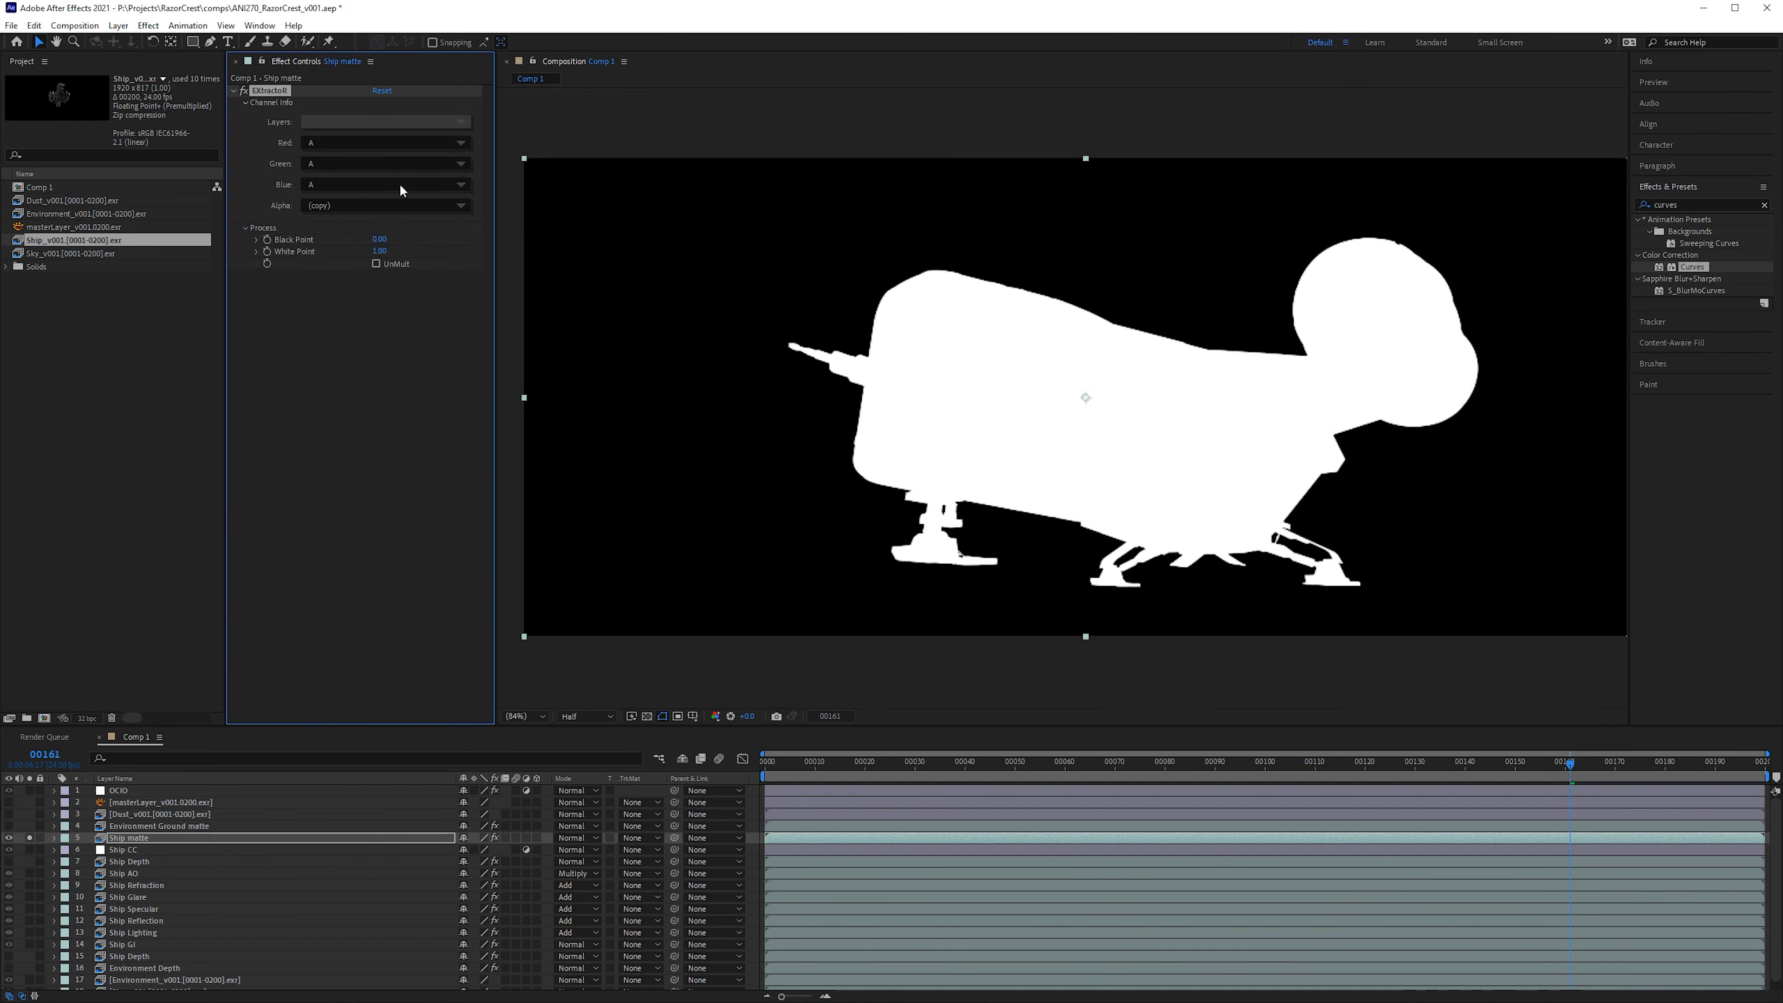
{"action": "left_click", "coordinate": [381, 147]}
{"action": "left_click", "coordinate": [276, 149]}
{"action": "left_click", "coordinate": [29, 837]}
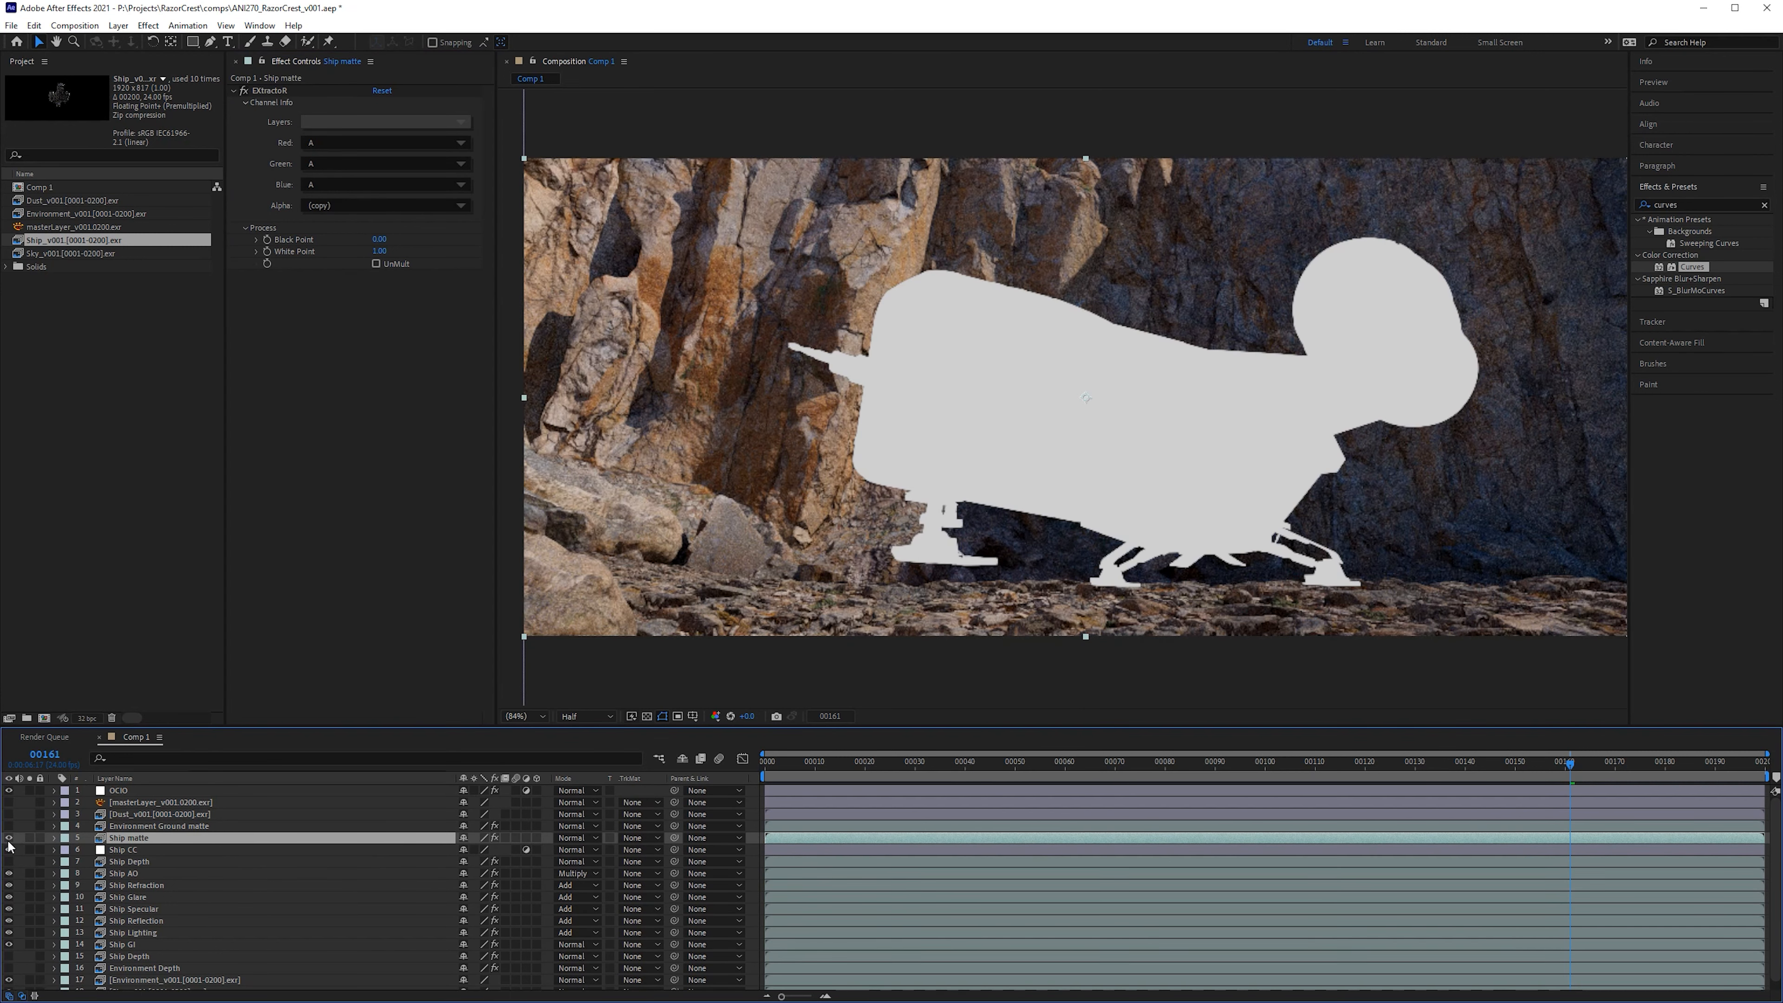
{"action": "left_click", "coordinate": [9, 838]}
Step: Apply Curves with a steep brightening RGB curve to Ship CC and set its track matte to Alpha Matte "Ship matte"
{"action": "left_click", "coordinate": [118, 850]}
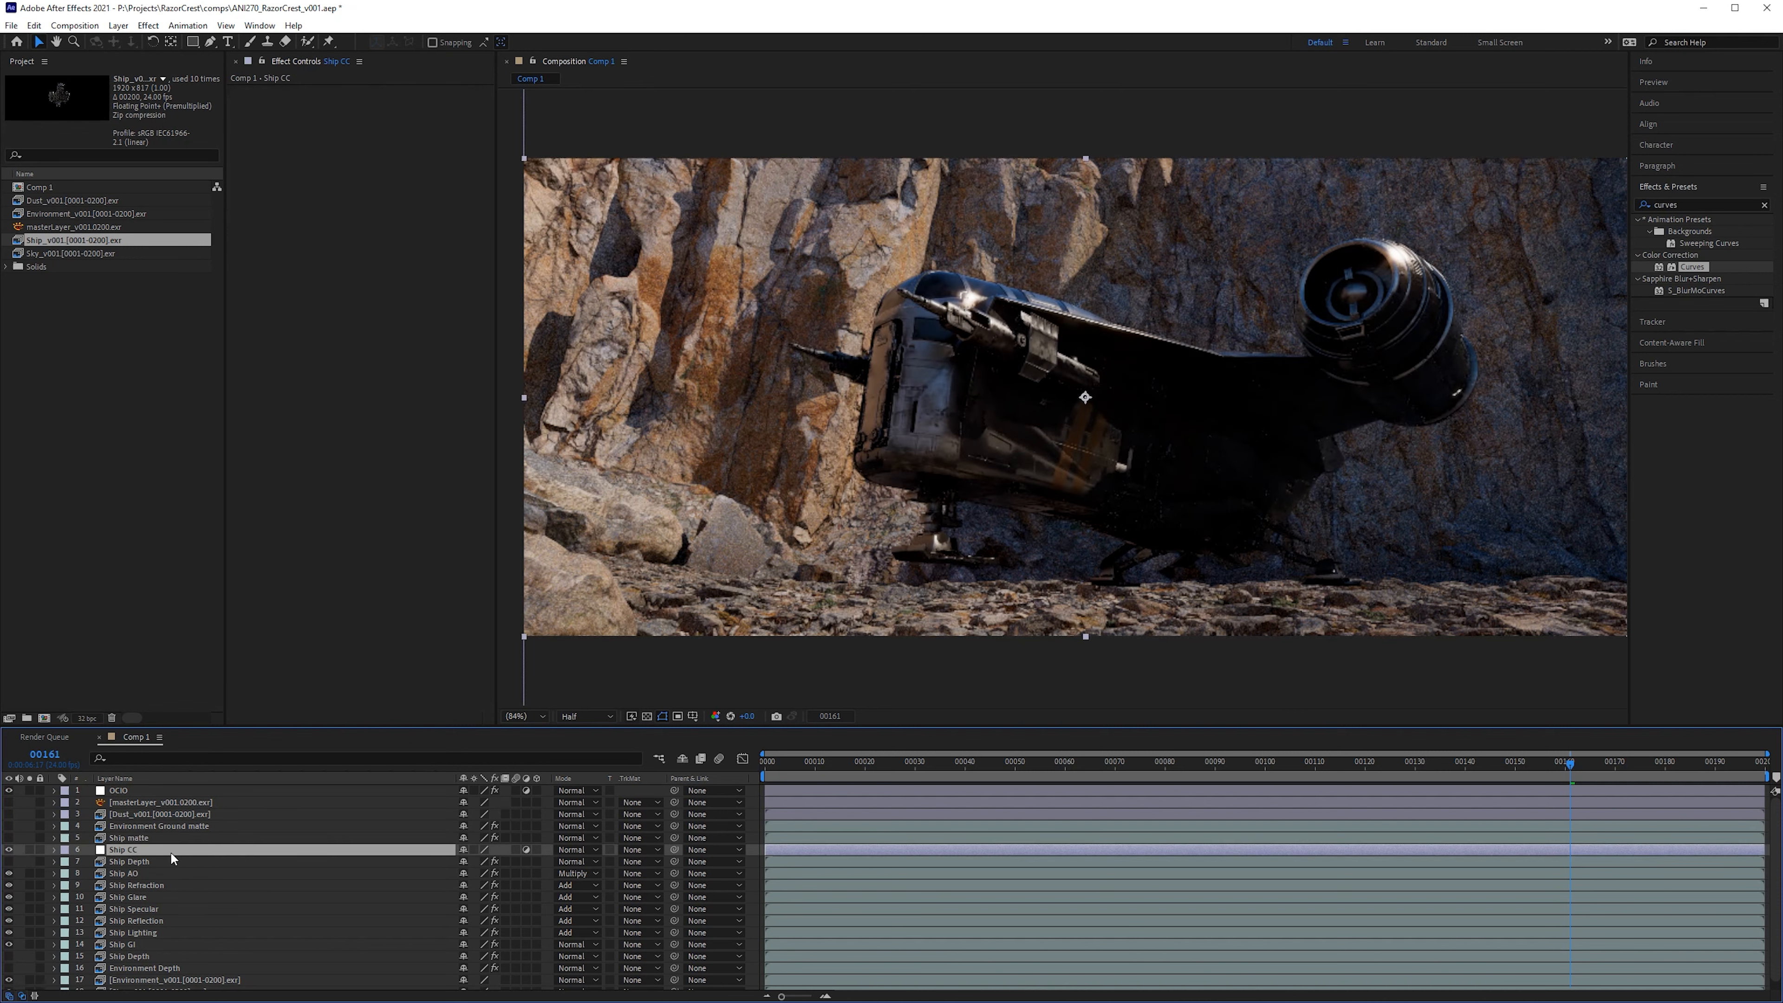
{"action": "left_click_drag", "start_coordinate": [1691, 274], "coordinate": [391, 280]}
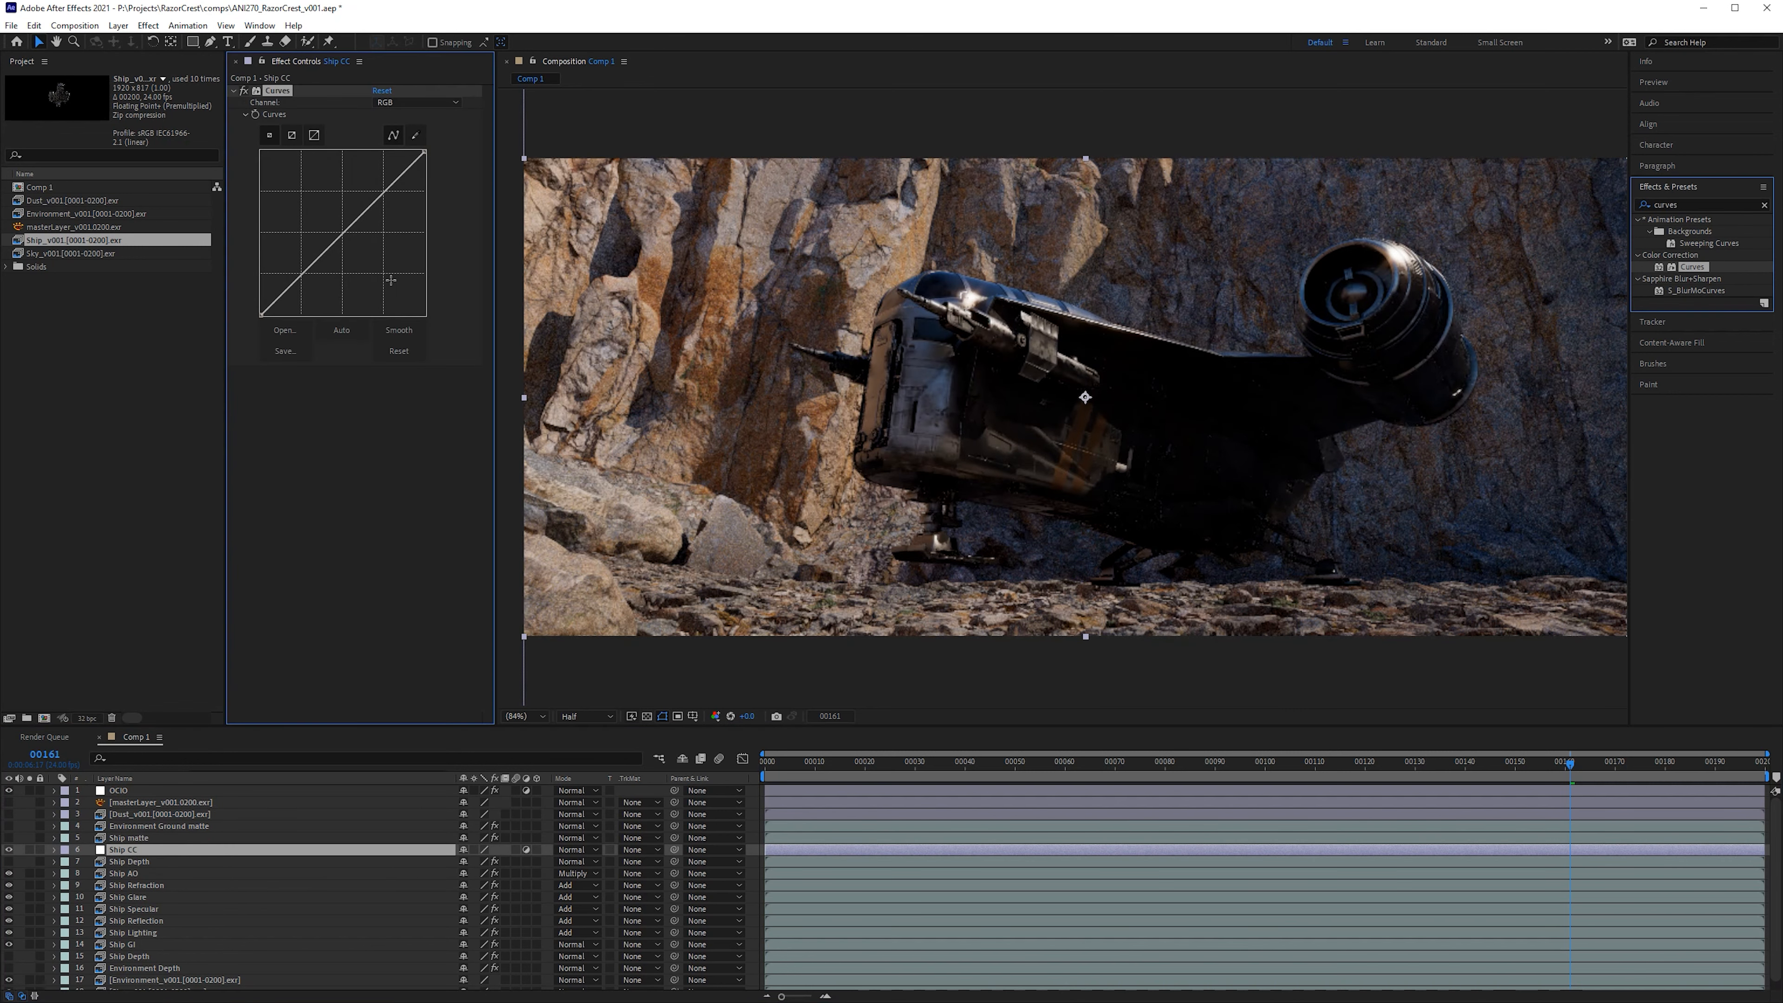
{"action": "left_click_drag", "start_coordinate": [316, 214], "coordinate": [288, 187]}
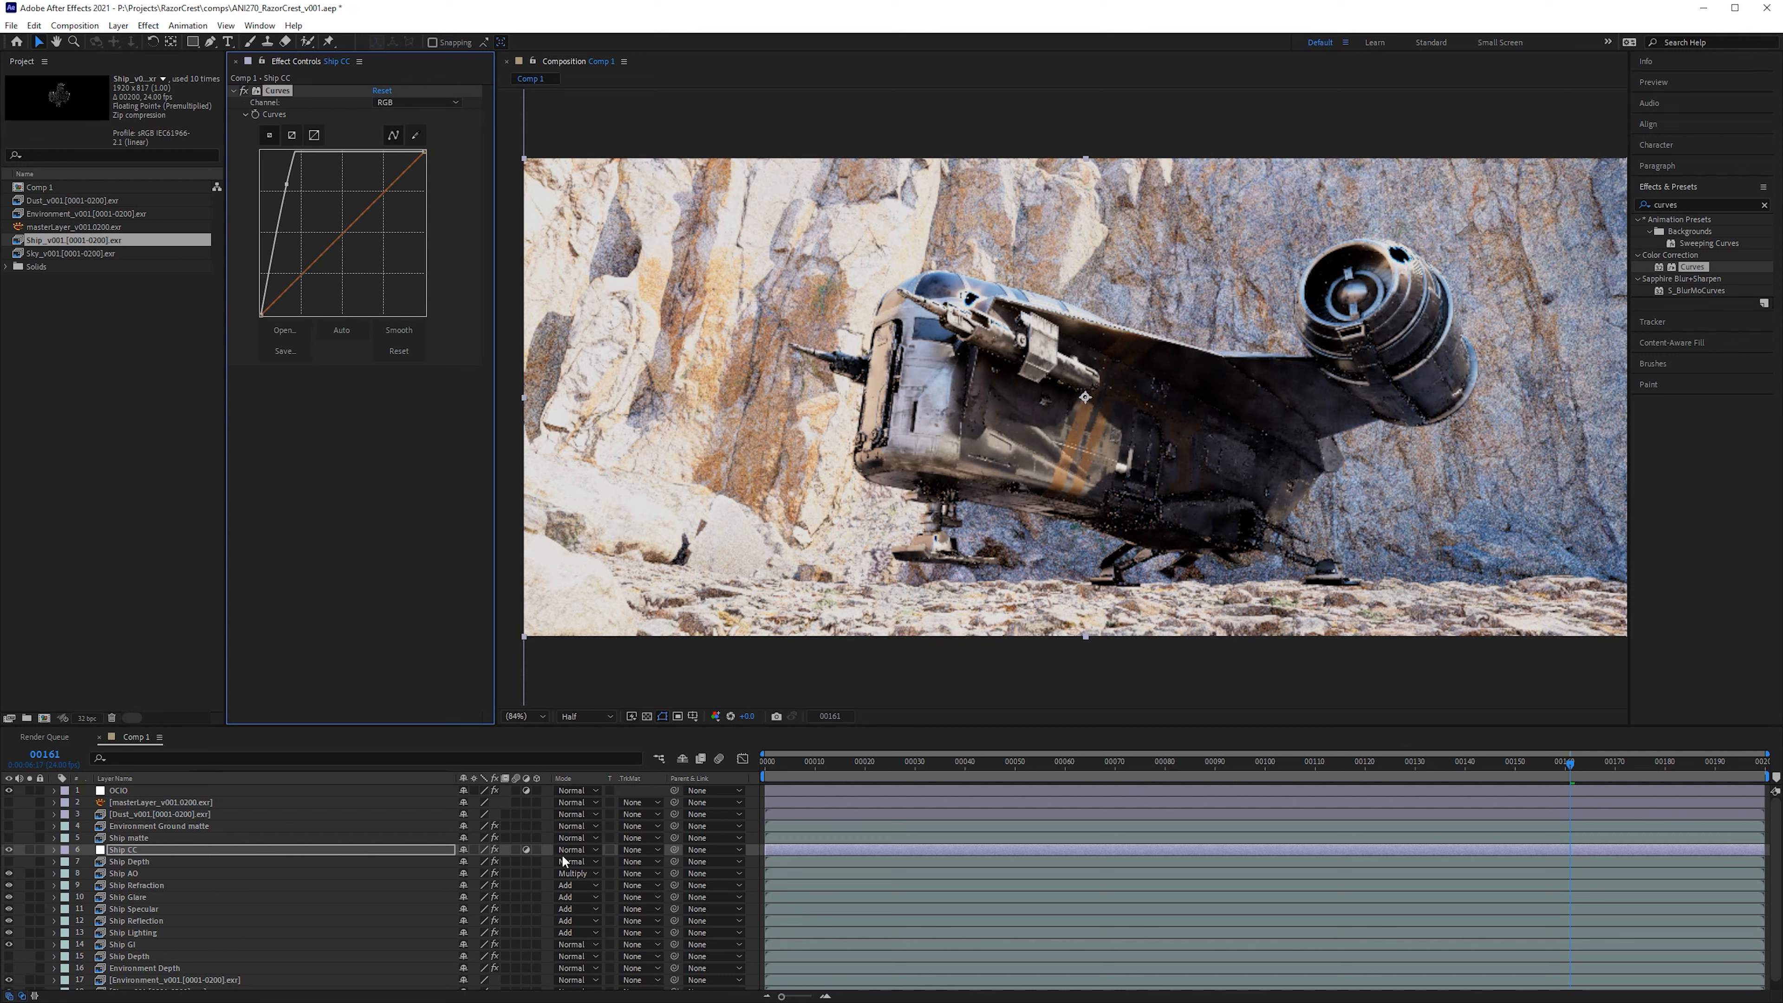
{"action": "left_click", "coordinate": [642, 848]}
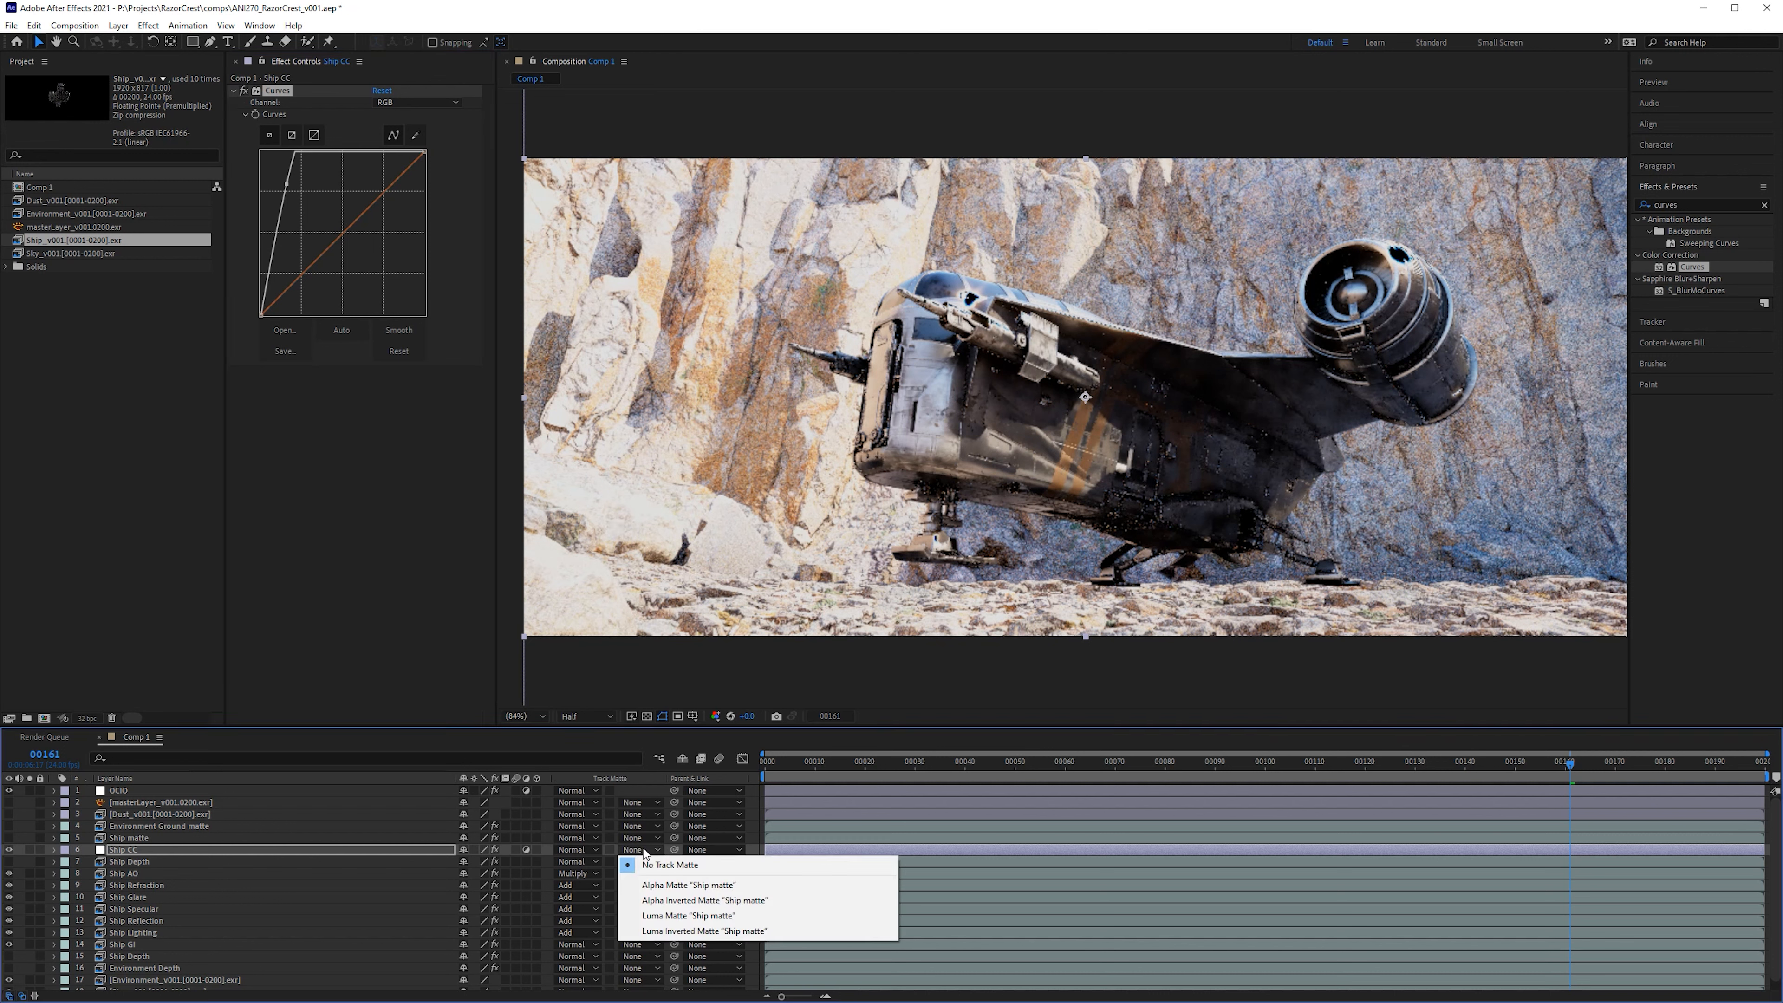
{"action": "left_click", "coordinate": [723, 885]}
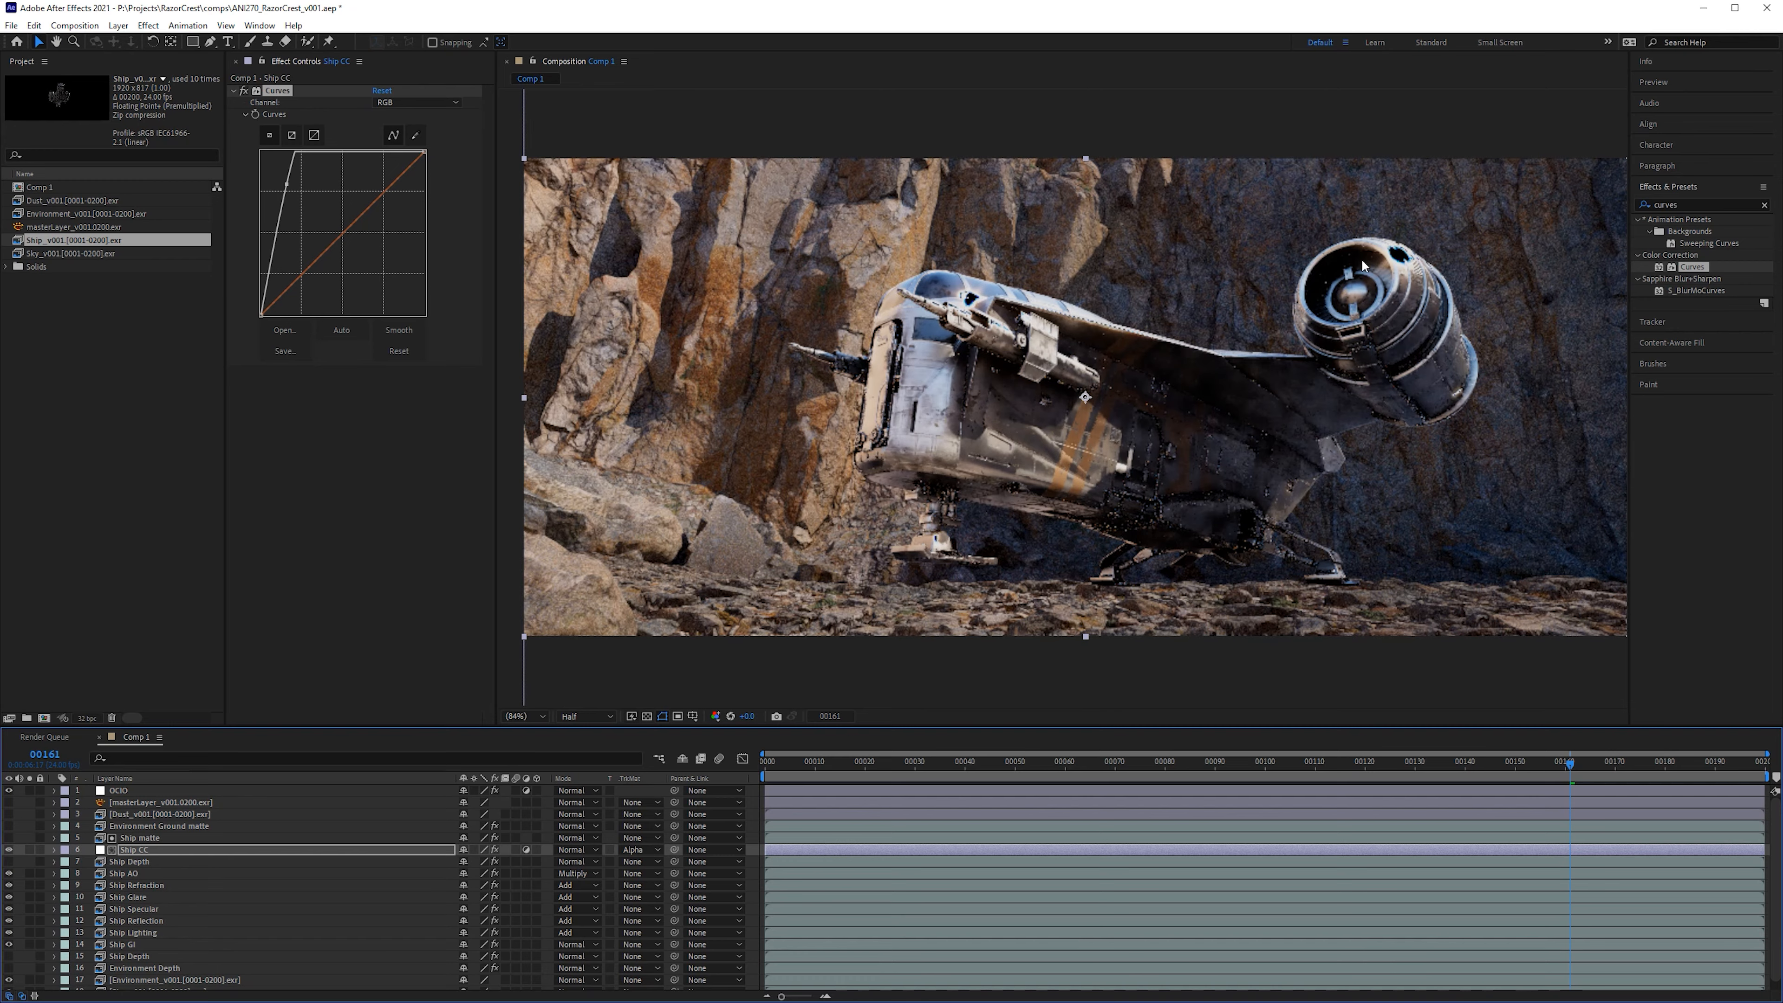
Step: Examine the clipped highlight on the ship's engine up close, reading its pixel values with the OCIO layer on and off
{"action": "left_click_drag", "start_coordinate": [1377, 317], "coordinate": [1112, 351]}
{"action": "scroll", "coordinate": [1112, 343], "scroll_direction": "up", "scroll_amount": 6}
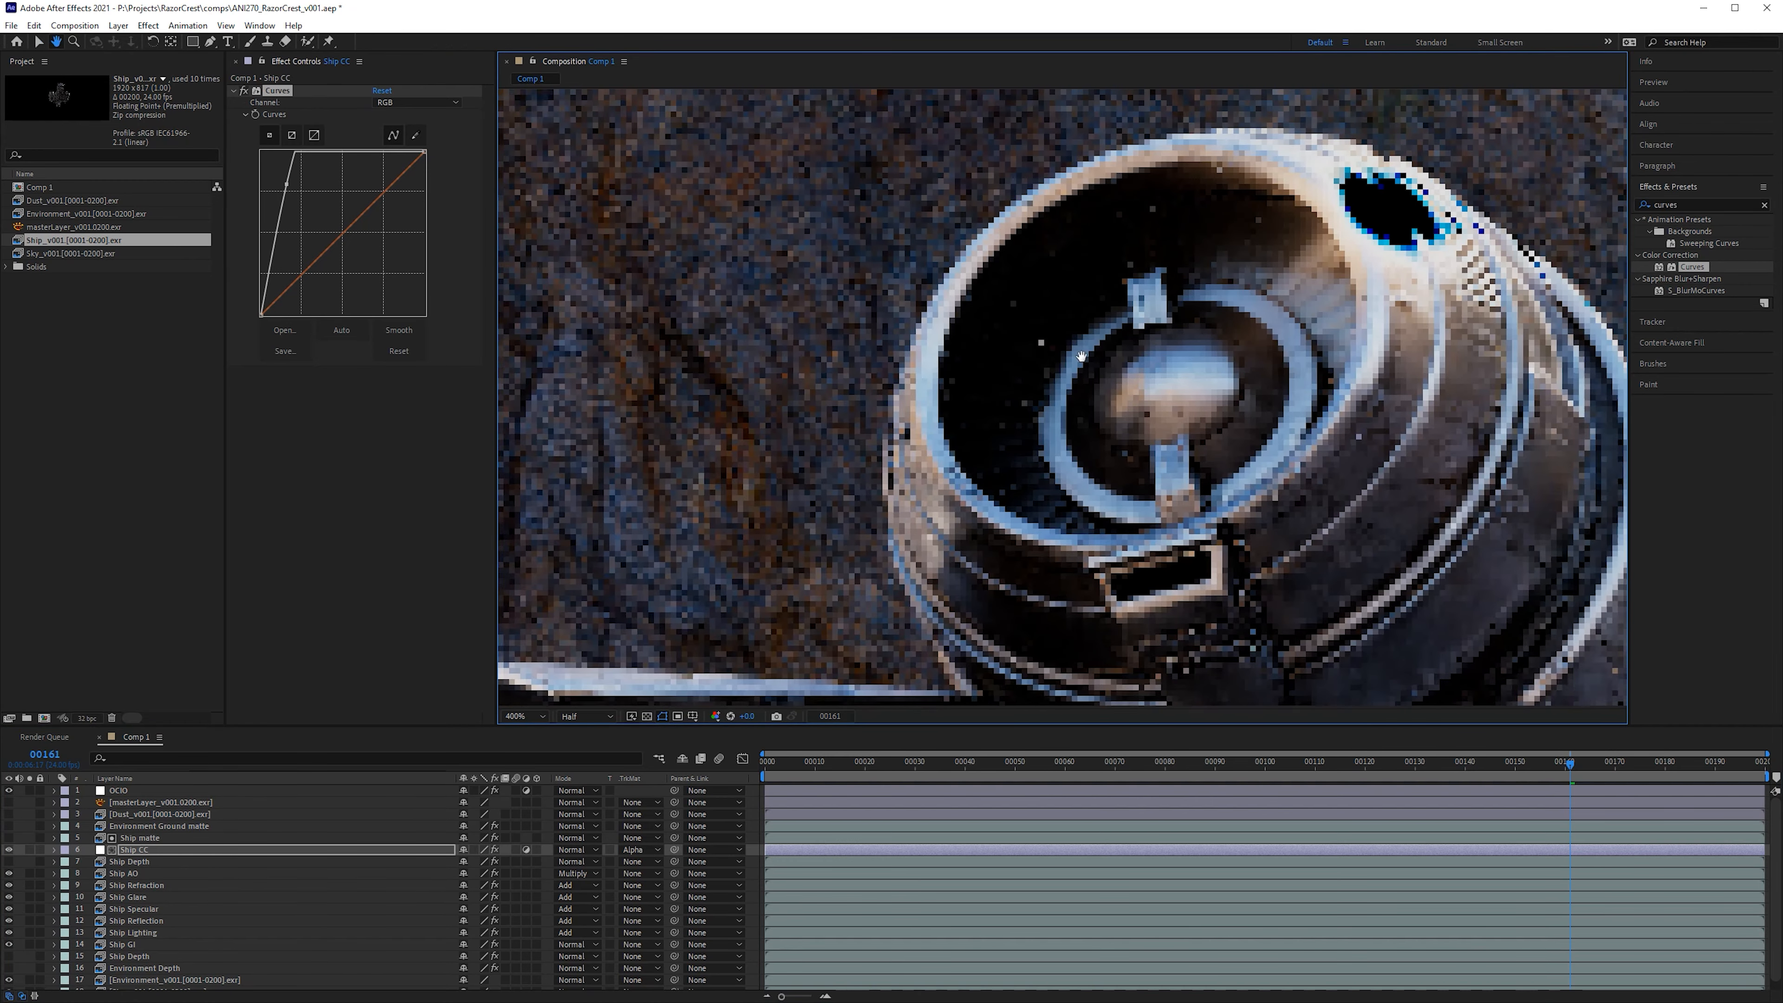
{"action": "left_click_drag", "start_coordinate": [1270, 267], "coordinate": [850, 443]}
{"action": "key", "text": "v"}
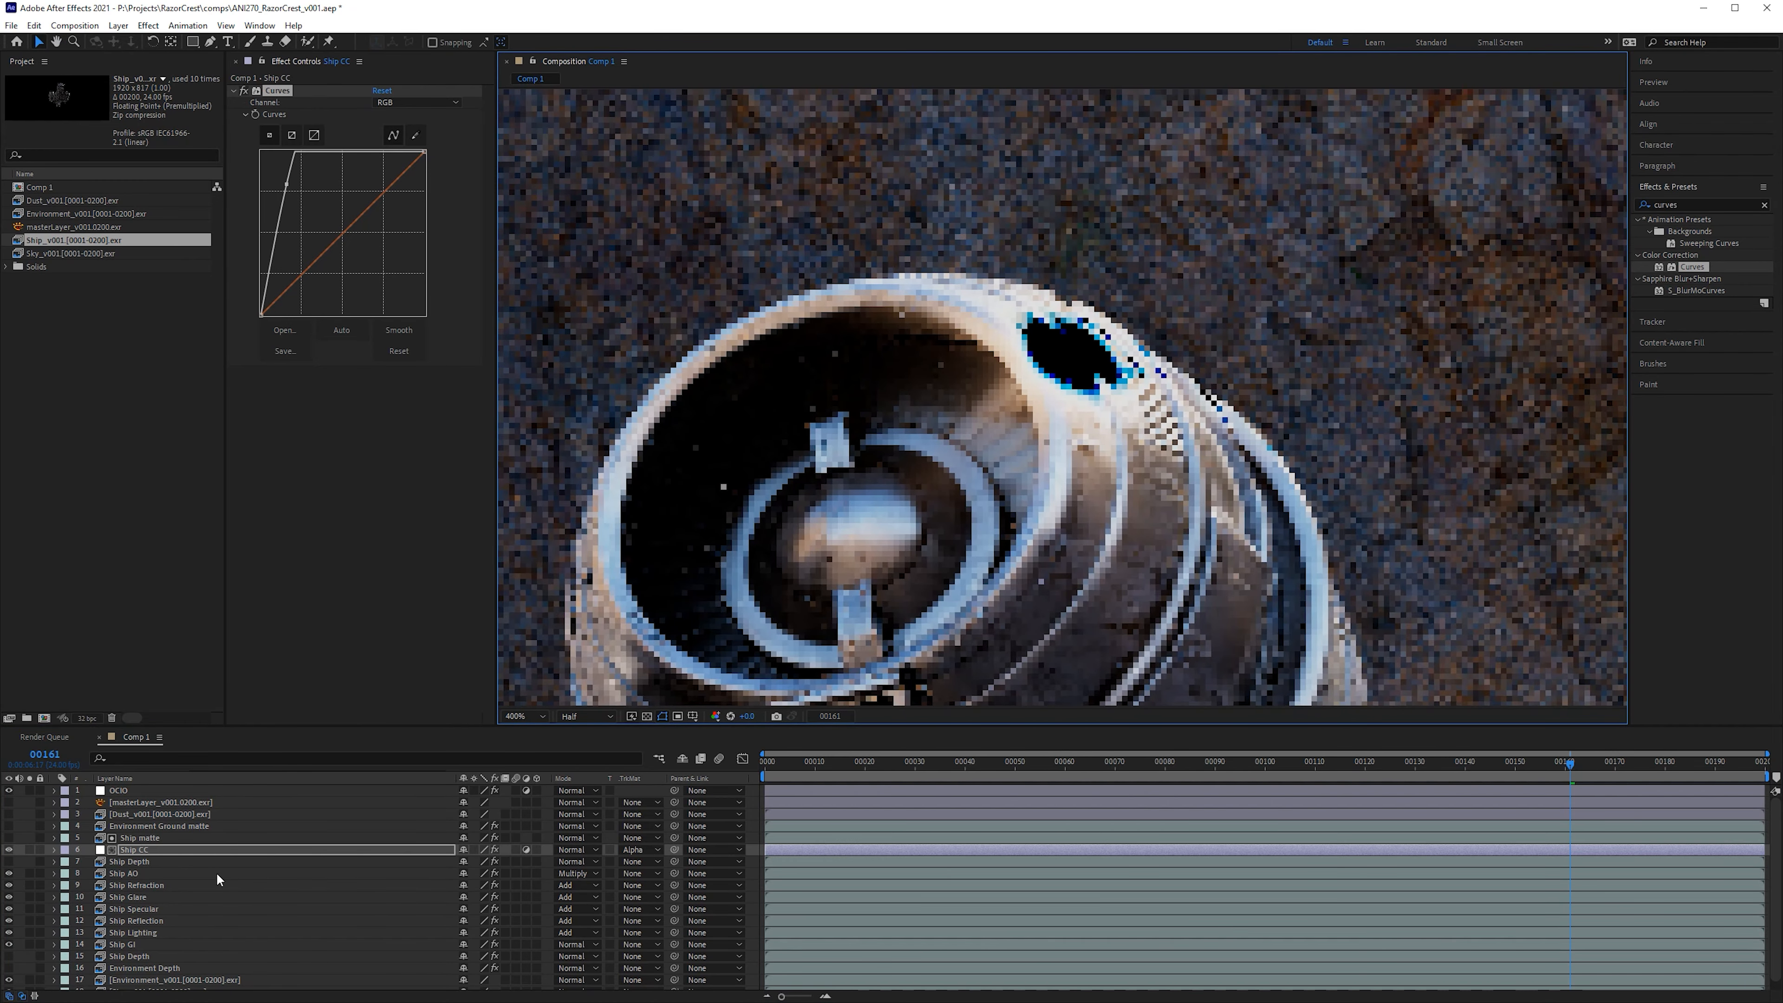
{"action": "left_click", "coordinate": [122, 792]}
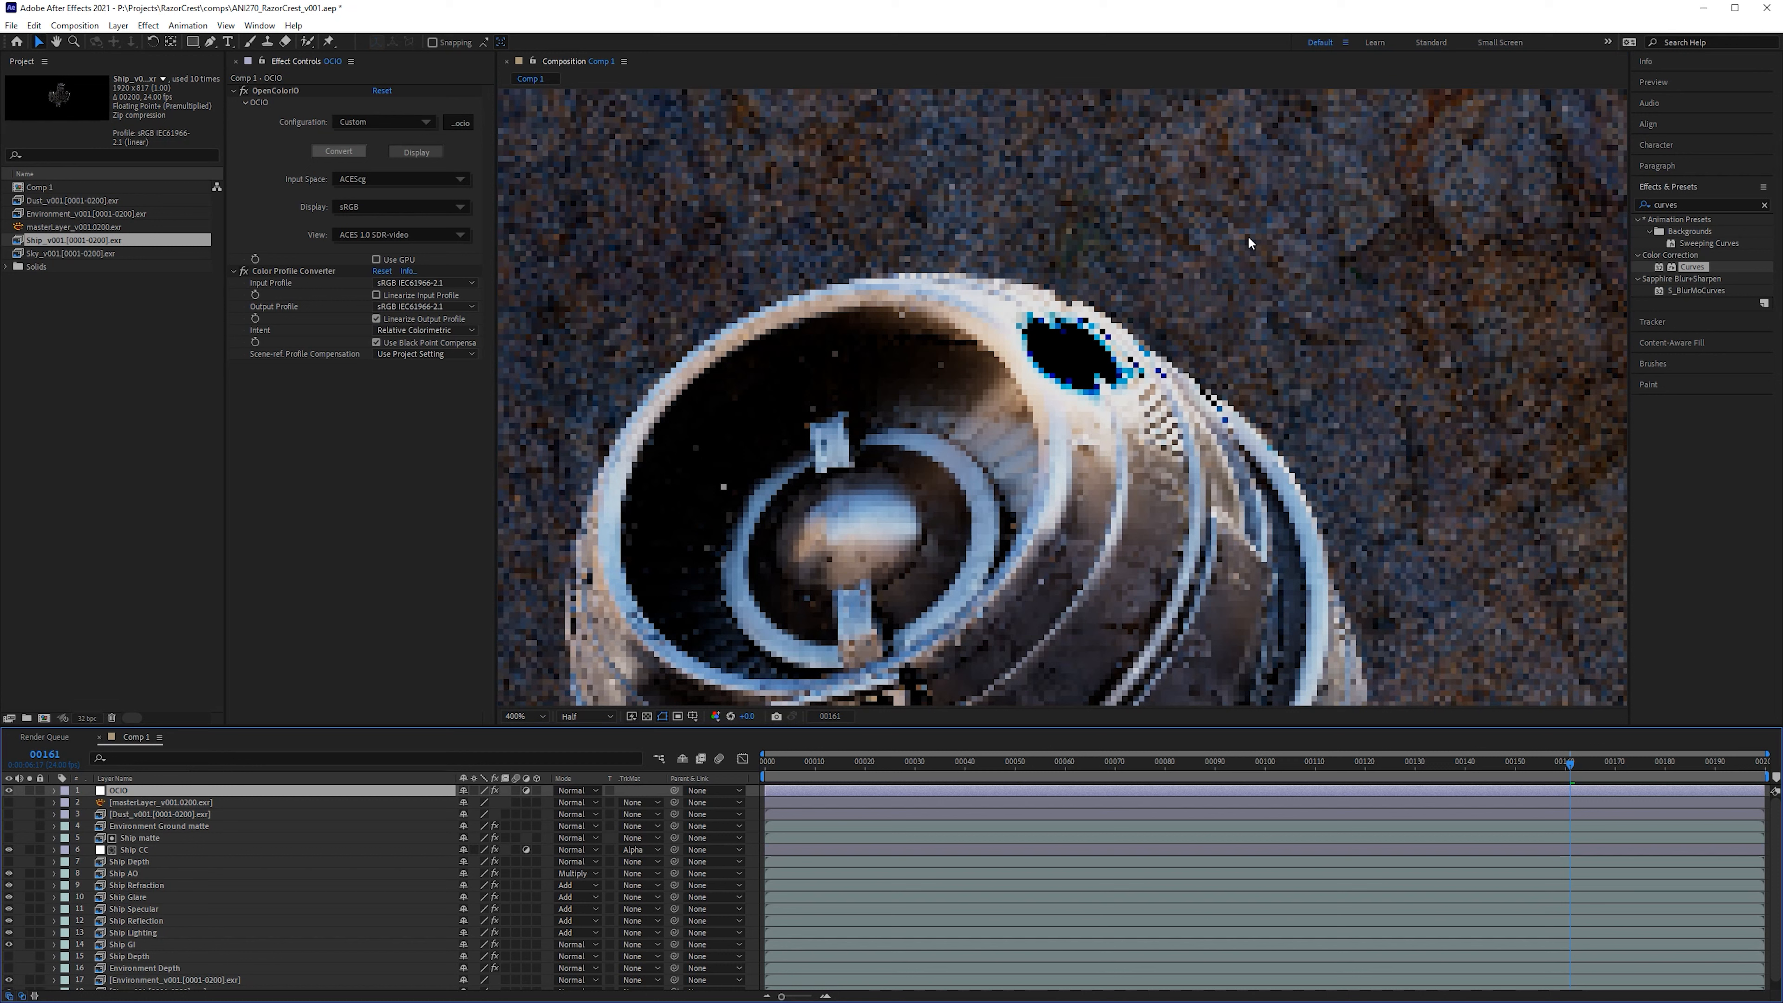
{"action": "left_click", "coordinate": [1645, 61]}
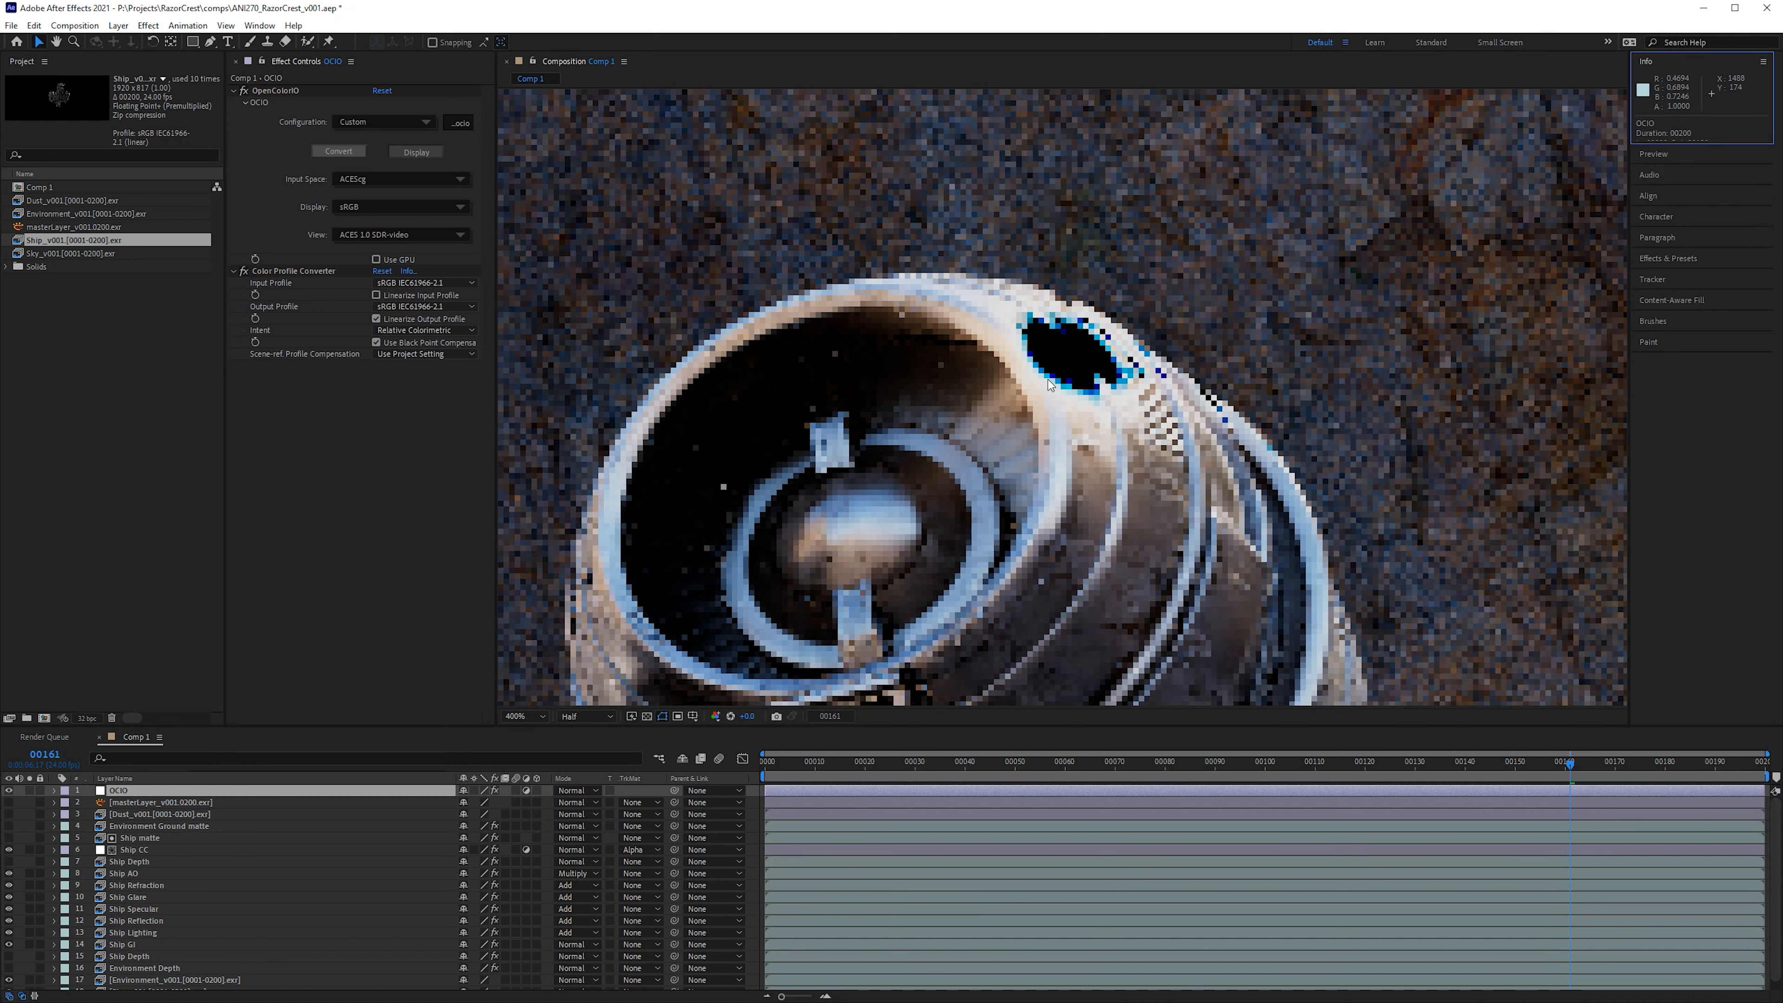
{"action": "left_click", "coordinate": [8, 791]}
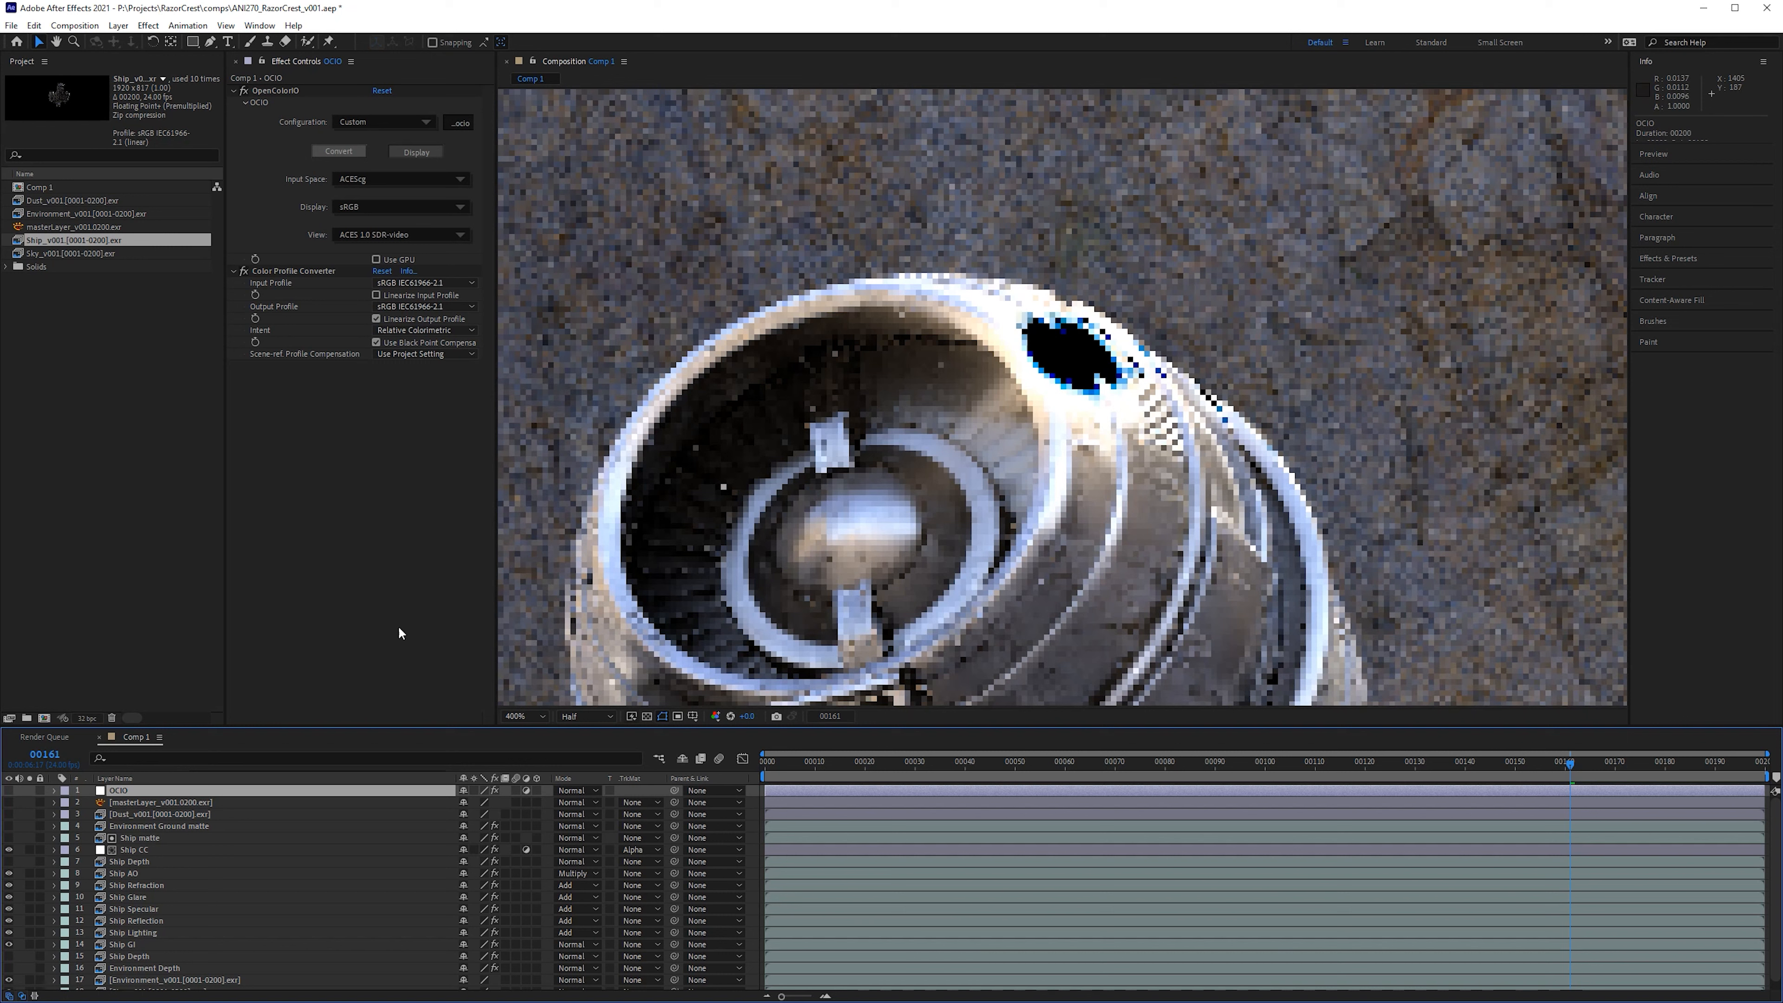
{"action": "left_click", "coordinate": [9, 791]}
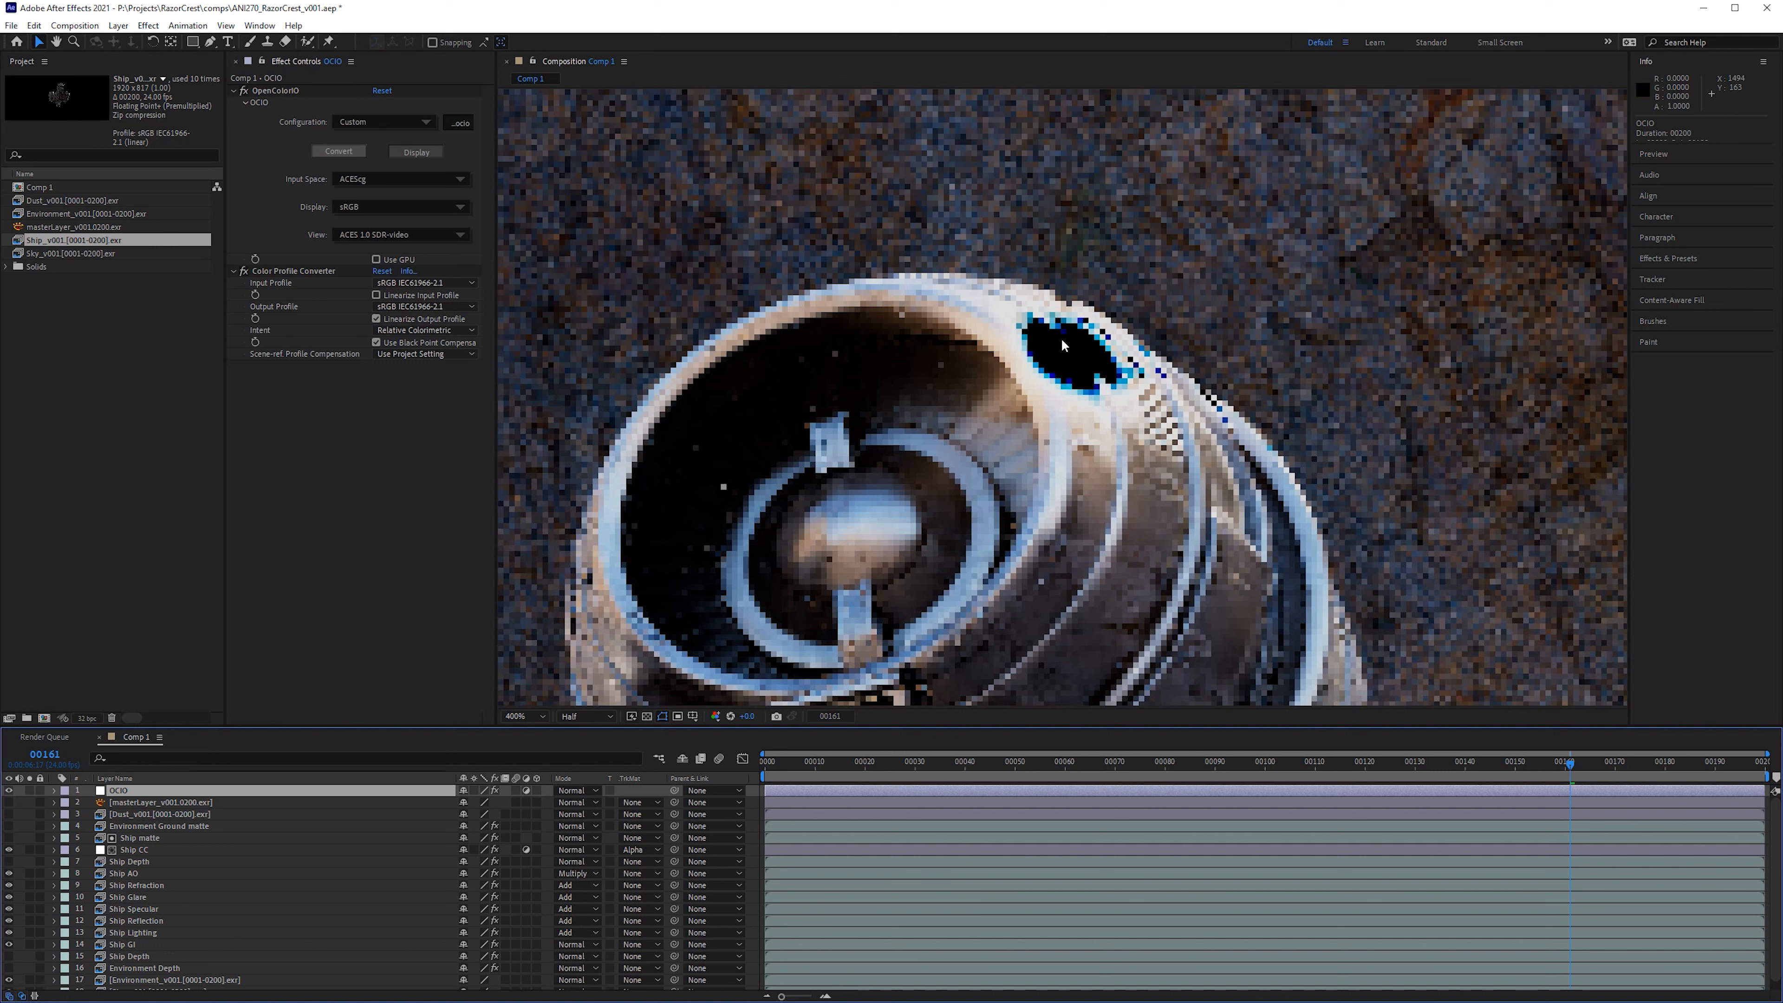
Step: Try an even steeper brightening RGB curve in the Curves effect on the Ship CC layer
{"action": "left_click", "coordinate": [176, 851]}
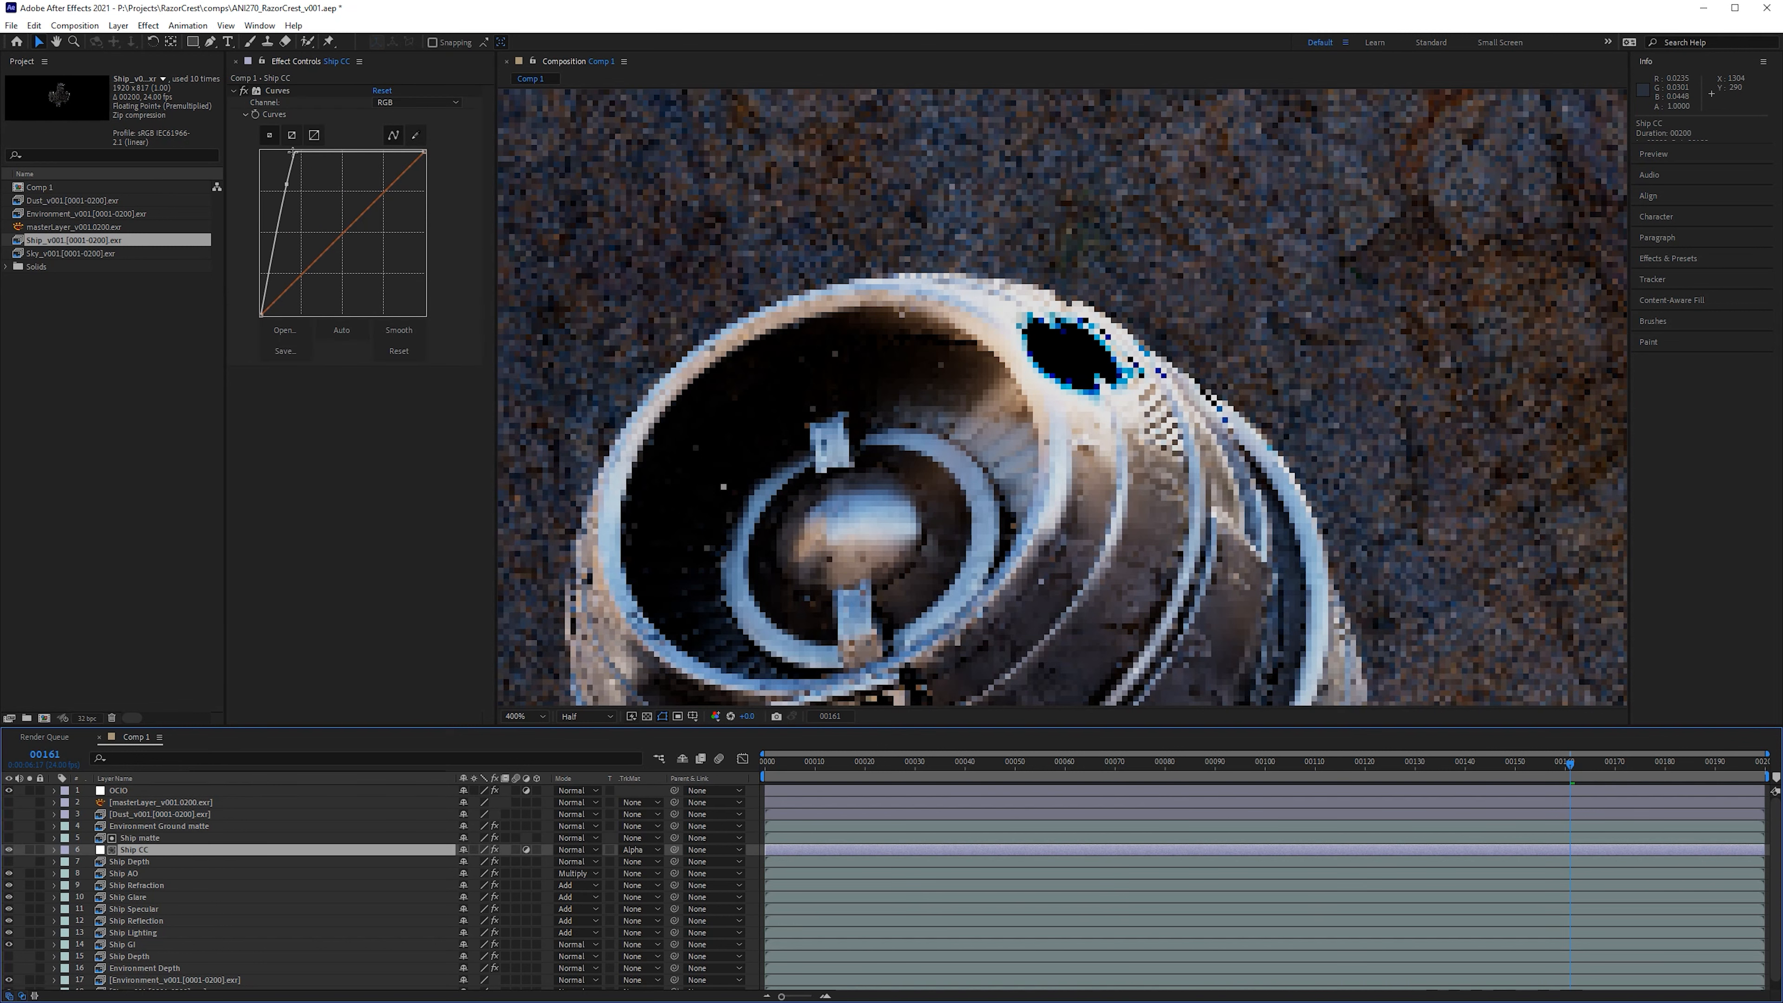
{"action": "mouse_move", "coordinate": [295, 153]}
{"action": "left_mouse_down"}
{"action": "mouse_move", "coordinate": [347, 136]}
{"action": "mouse_move", "coordinate": [297, 133]}
{"action": "left_mouse_up"}
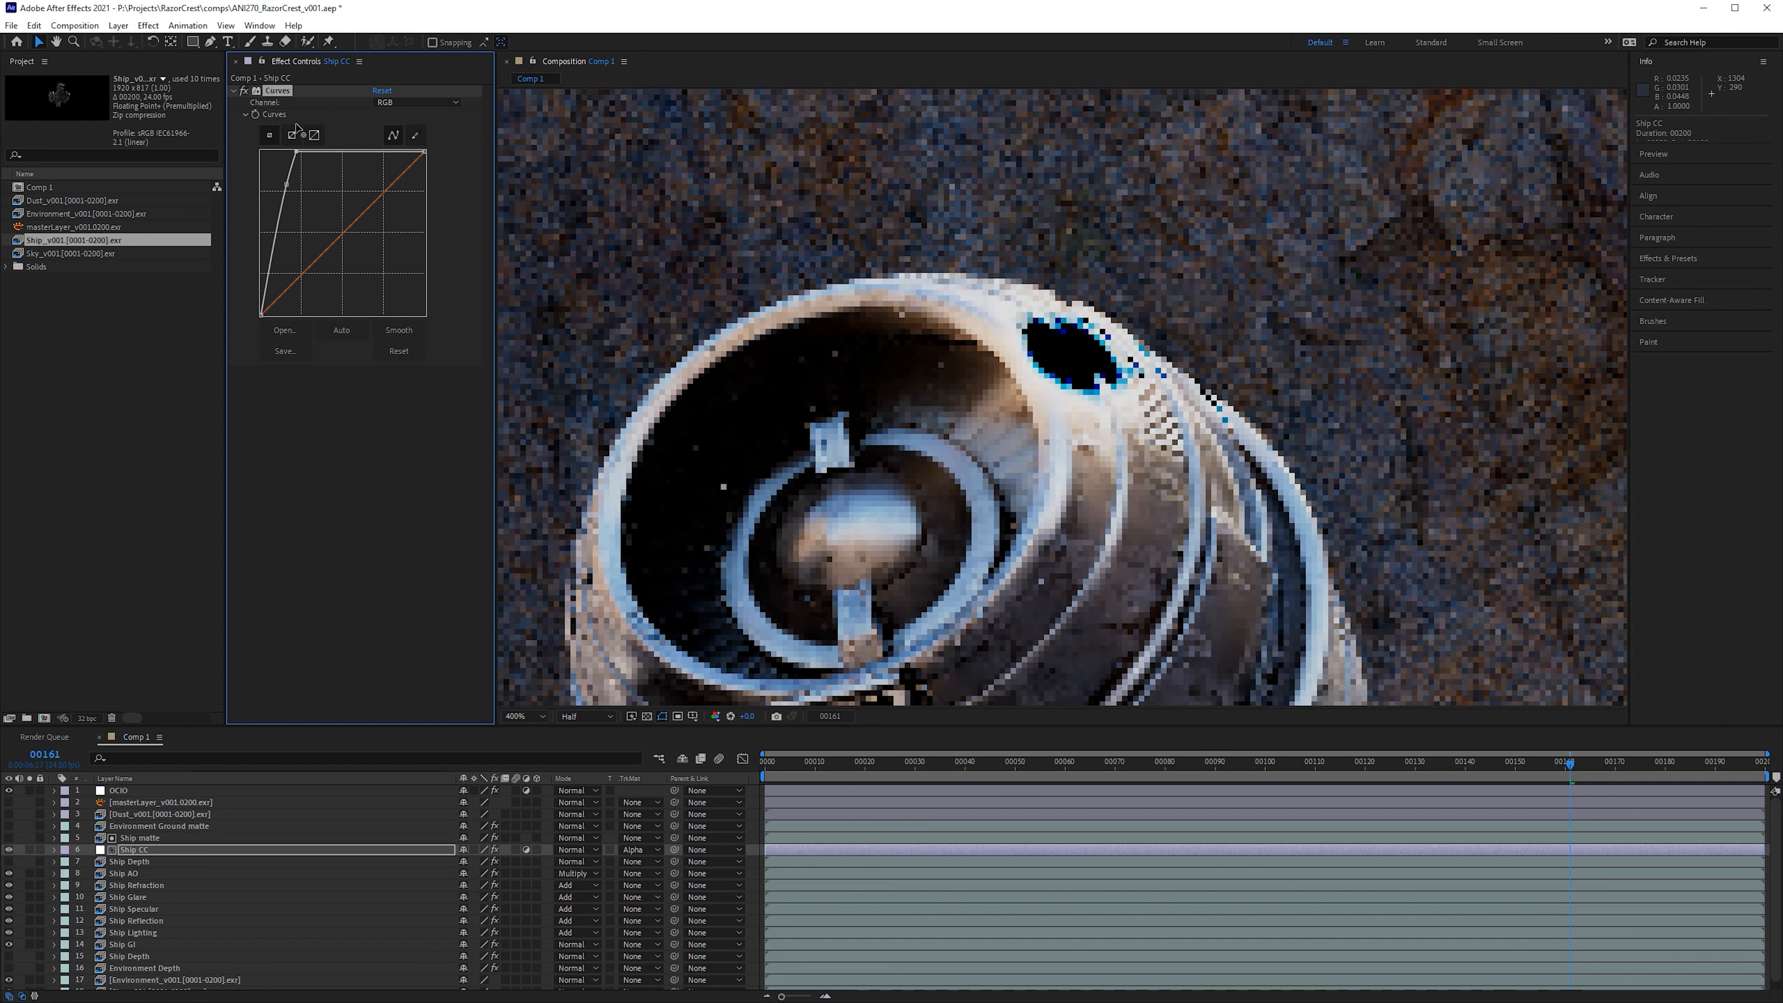
{"action": "left_click_drag", "start_coordinate": [286, 184], "coordinate": [283, 151]}
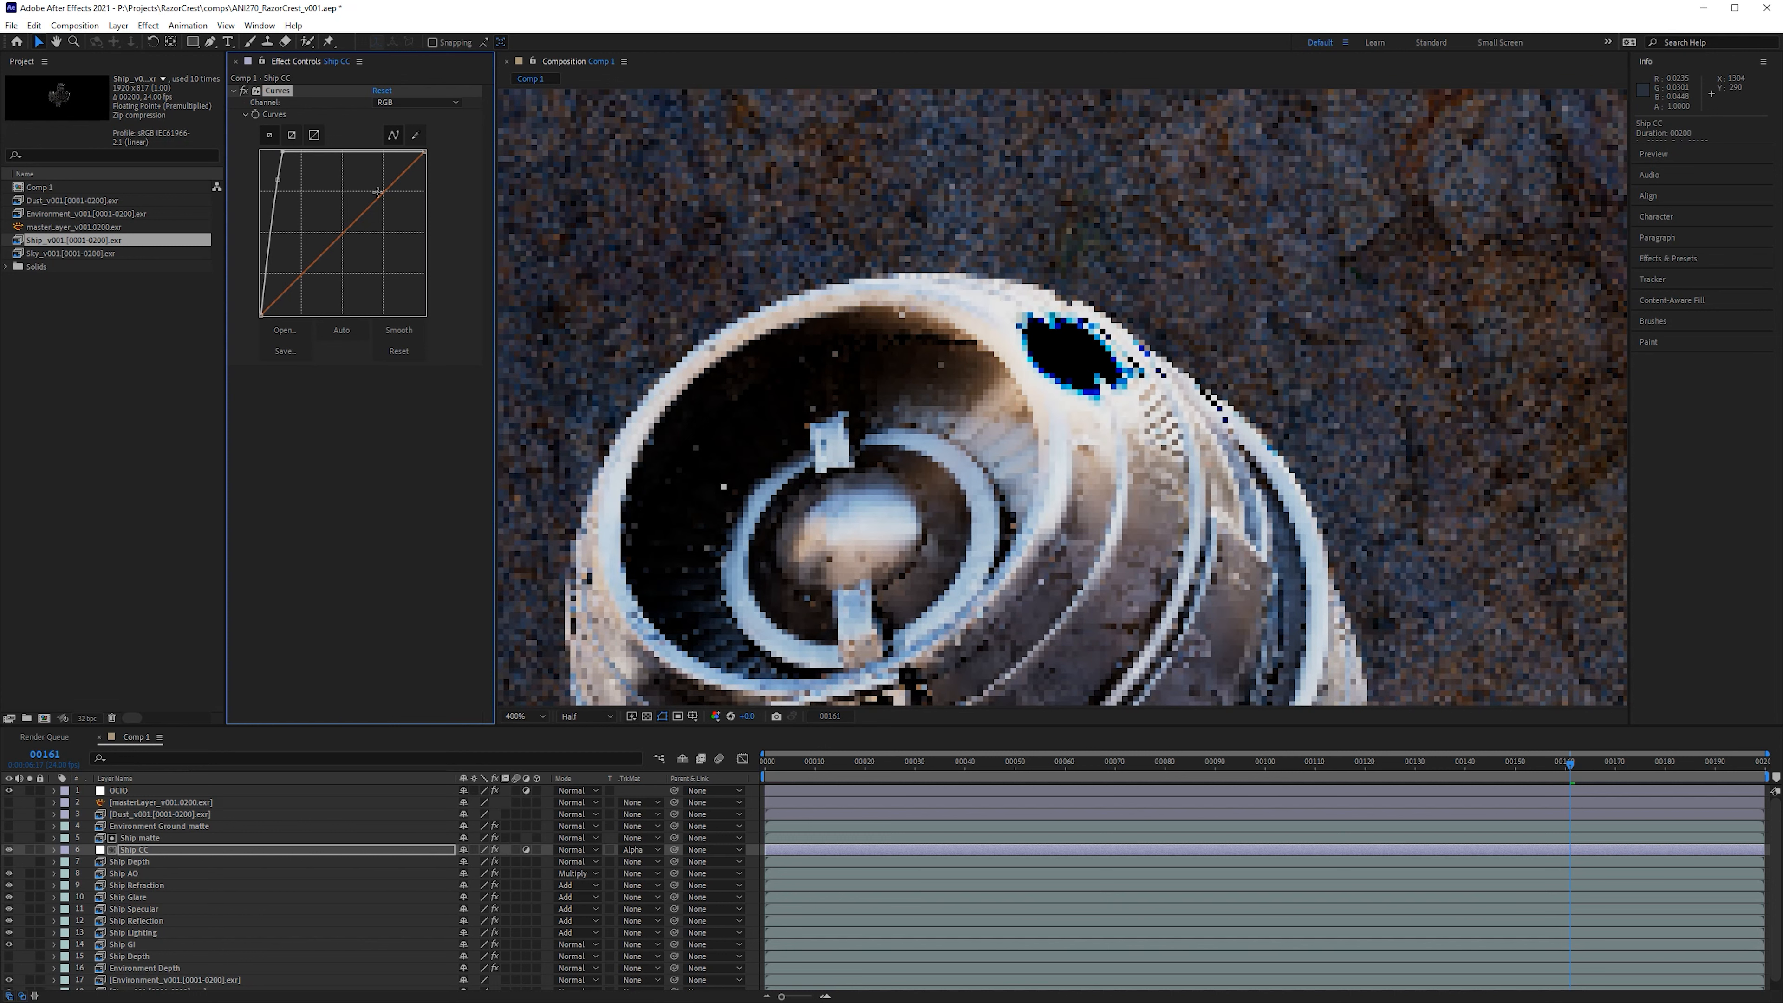
Step: Reset the RGB curve on Ship CC and remove its Curves effect
{"action": "left_click", "coordinate": [399, 350]}
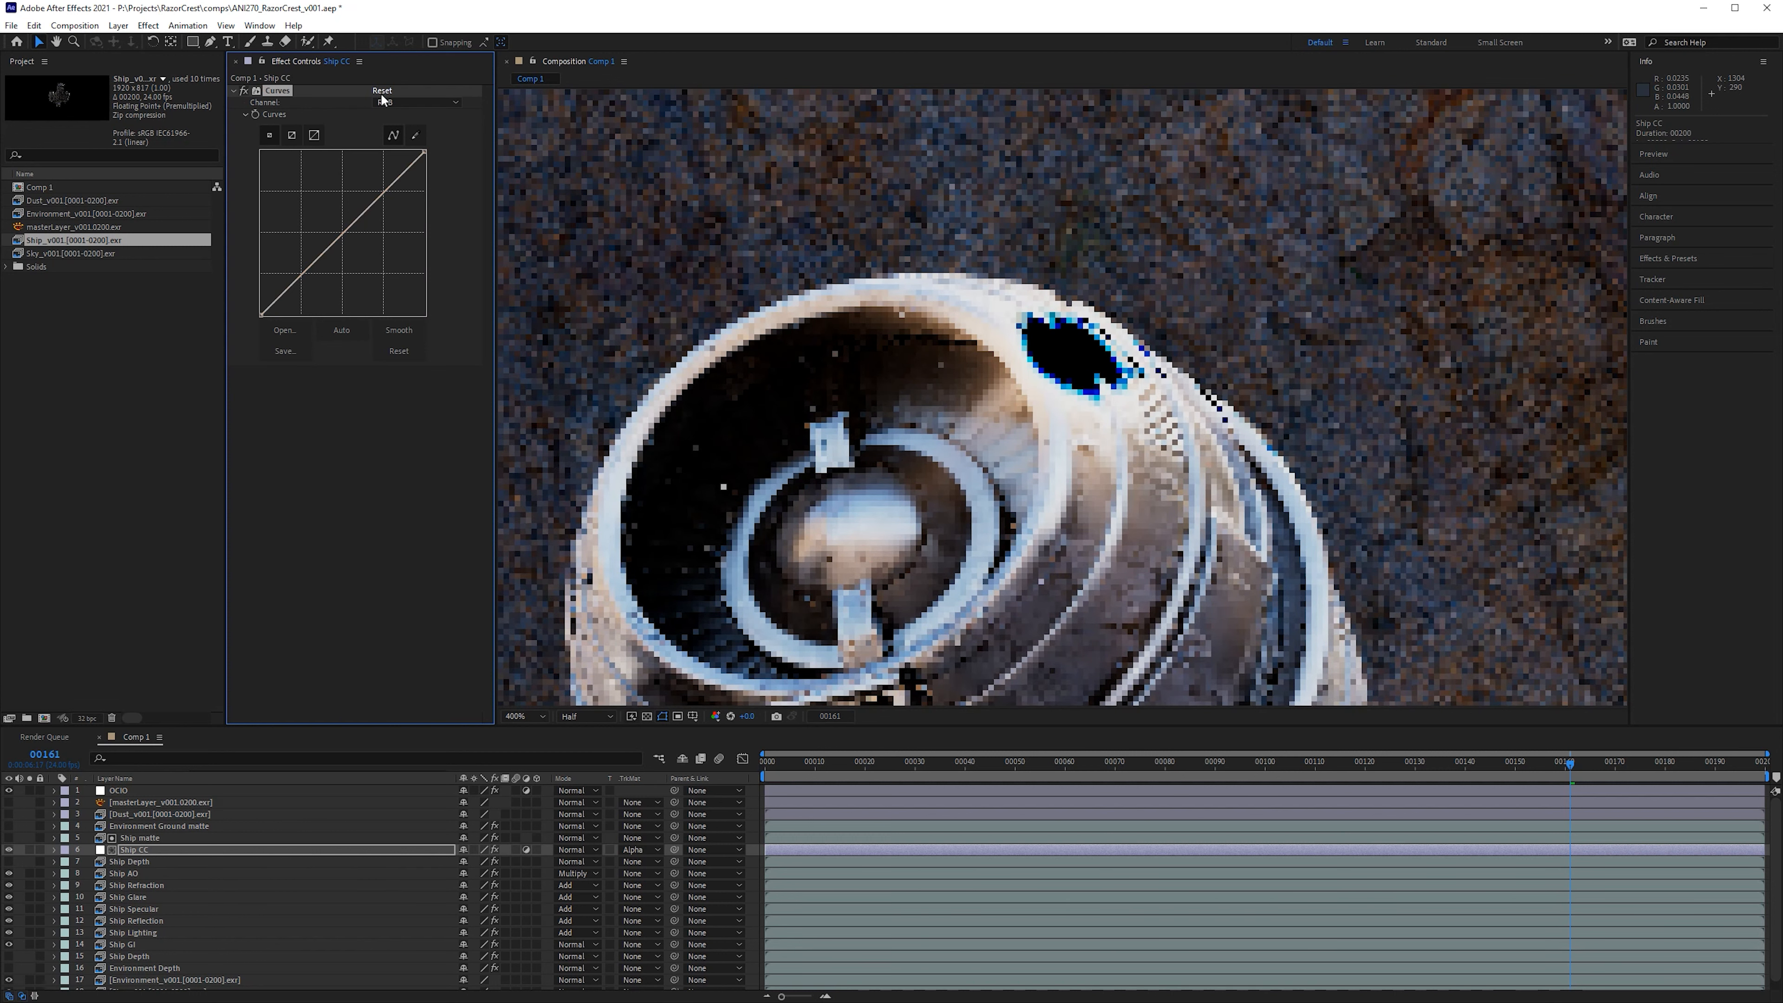
{"action": "scroll", "coordinate": [639, 460], "scroll_direction": "down", "scroll_amount": 4}
{"action": "left_click_drag", "start_coordinate": [715, 441], "coordinate": [1013, 297]}
{"action": "left_click", "coordinate": [277, 89]}
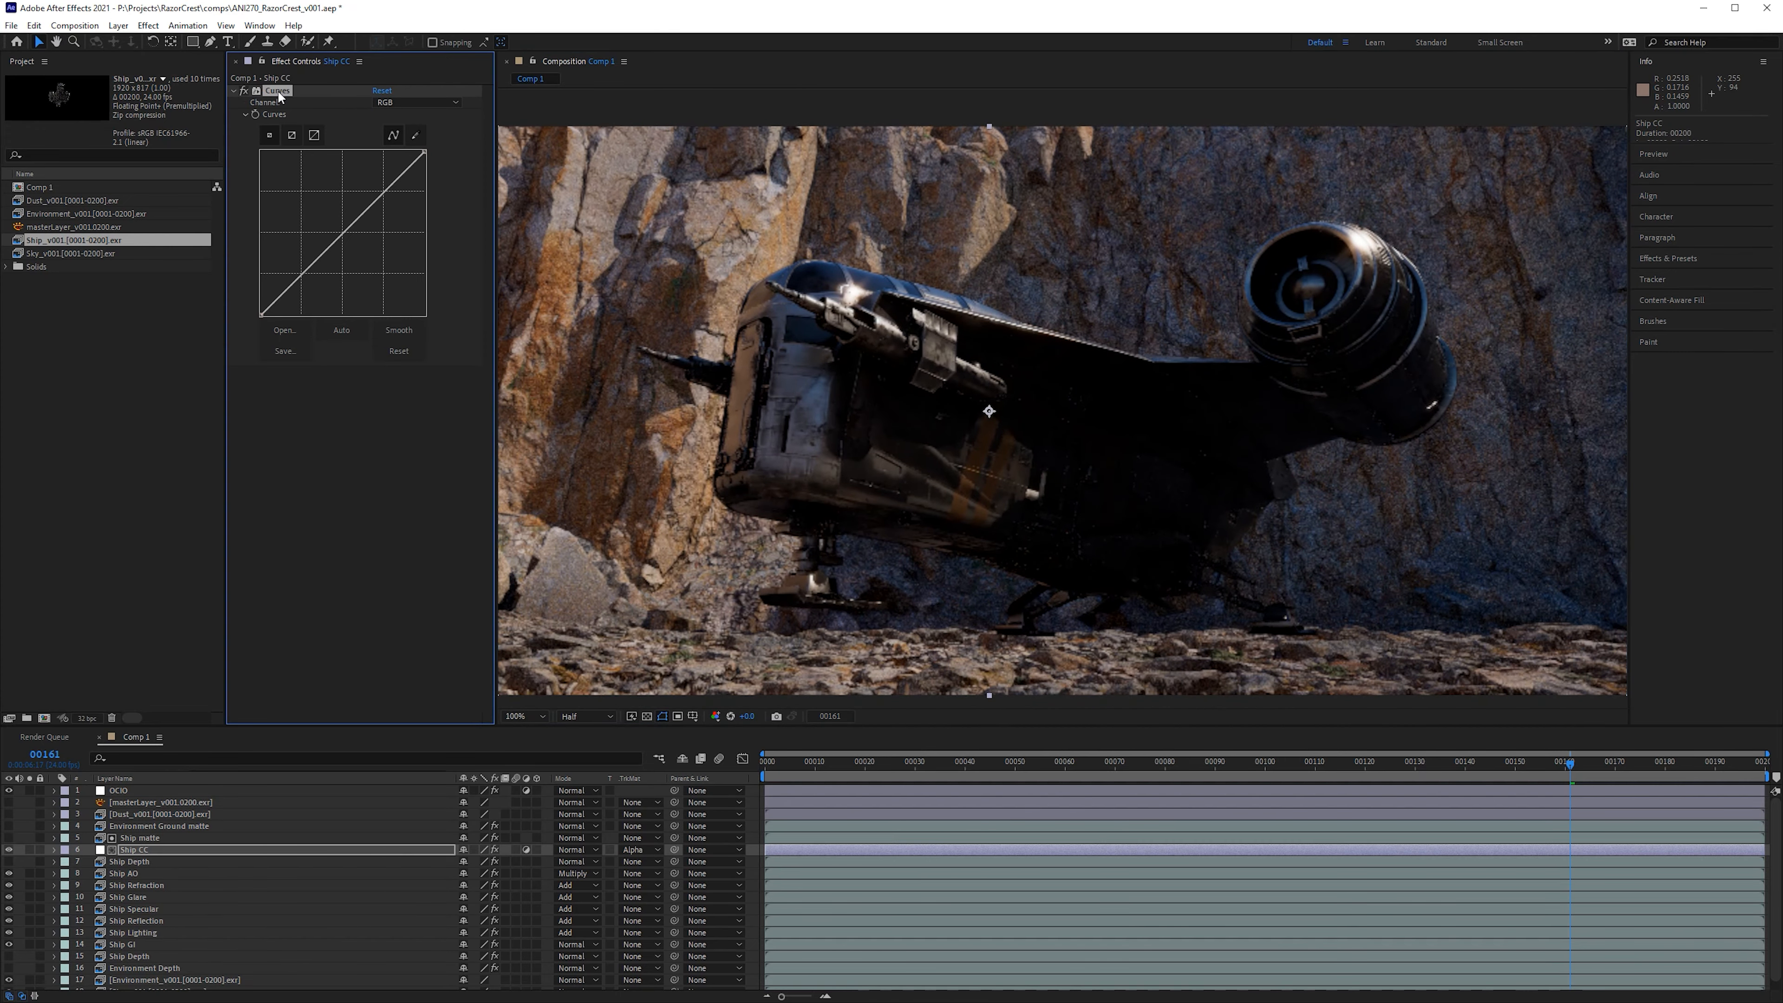
{"action": "key", "text": "Delete"}
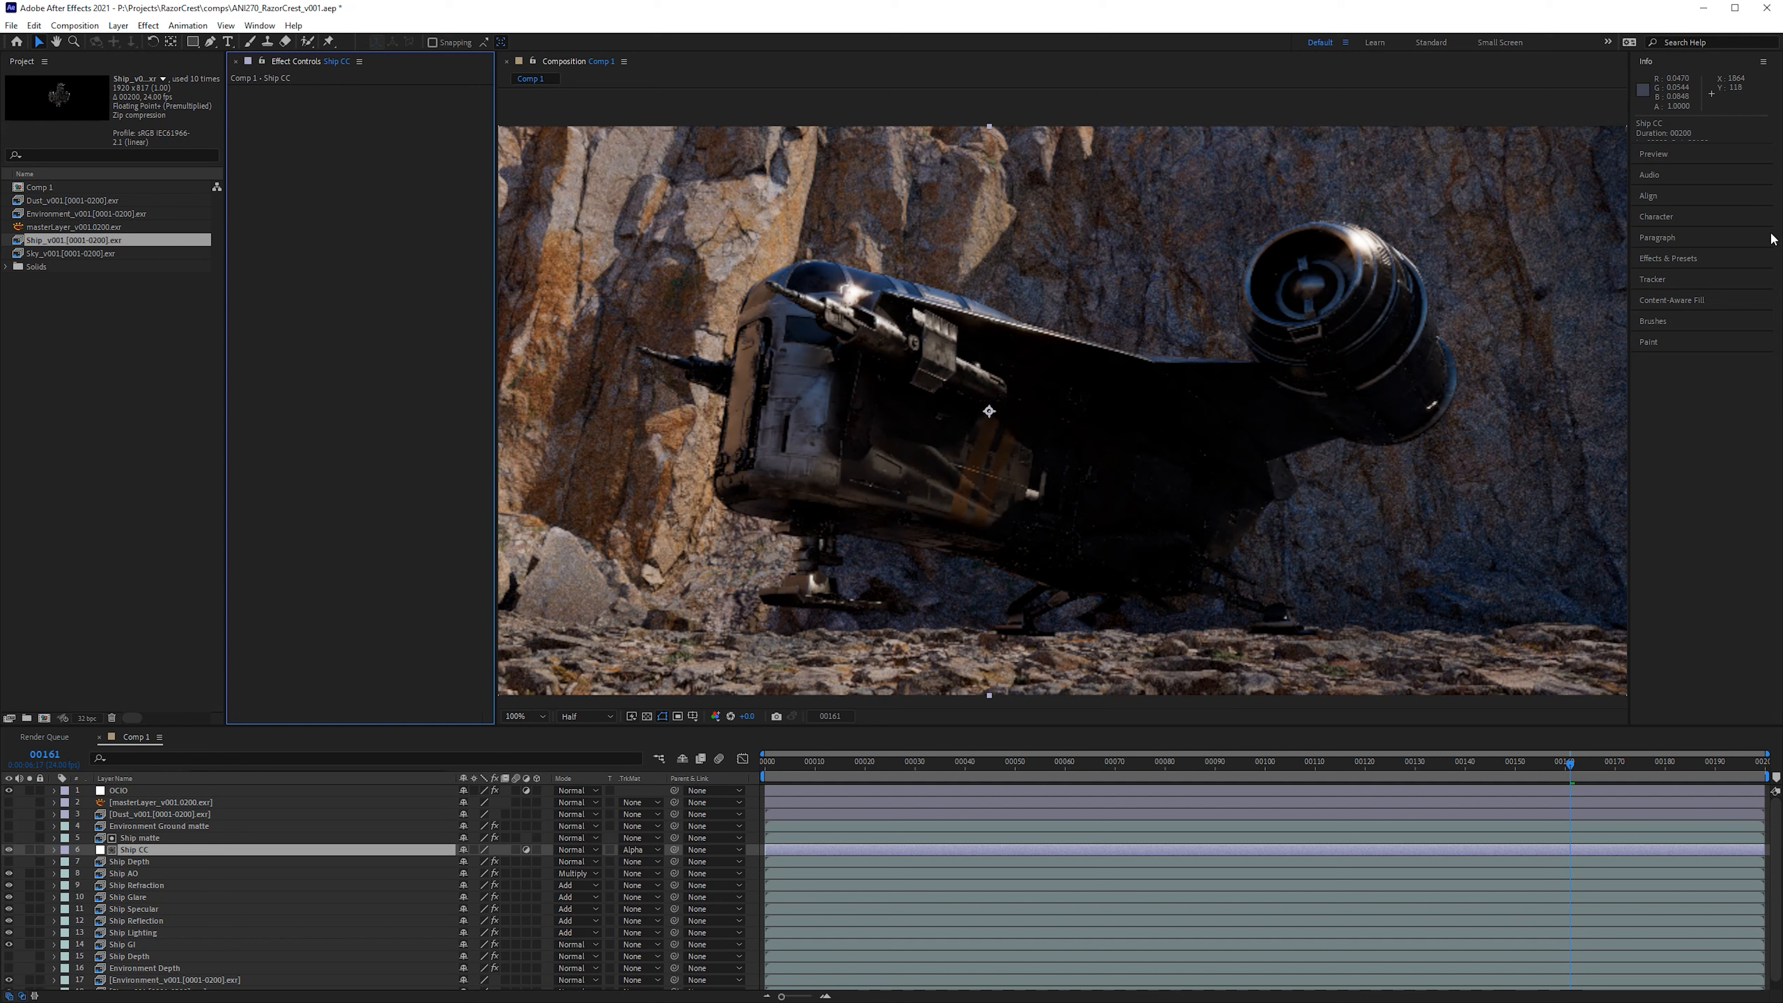
Step: Apply the Color Correction Exposure effect to the Ship CC layer
{"action": "left_click", "coordinate": [1714, 257]}
{"action": "left_click", "coordinate": [1711, 204]}
{"action": "type", "text": "expos"}
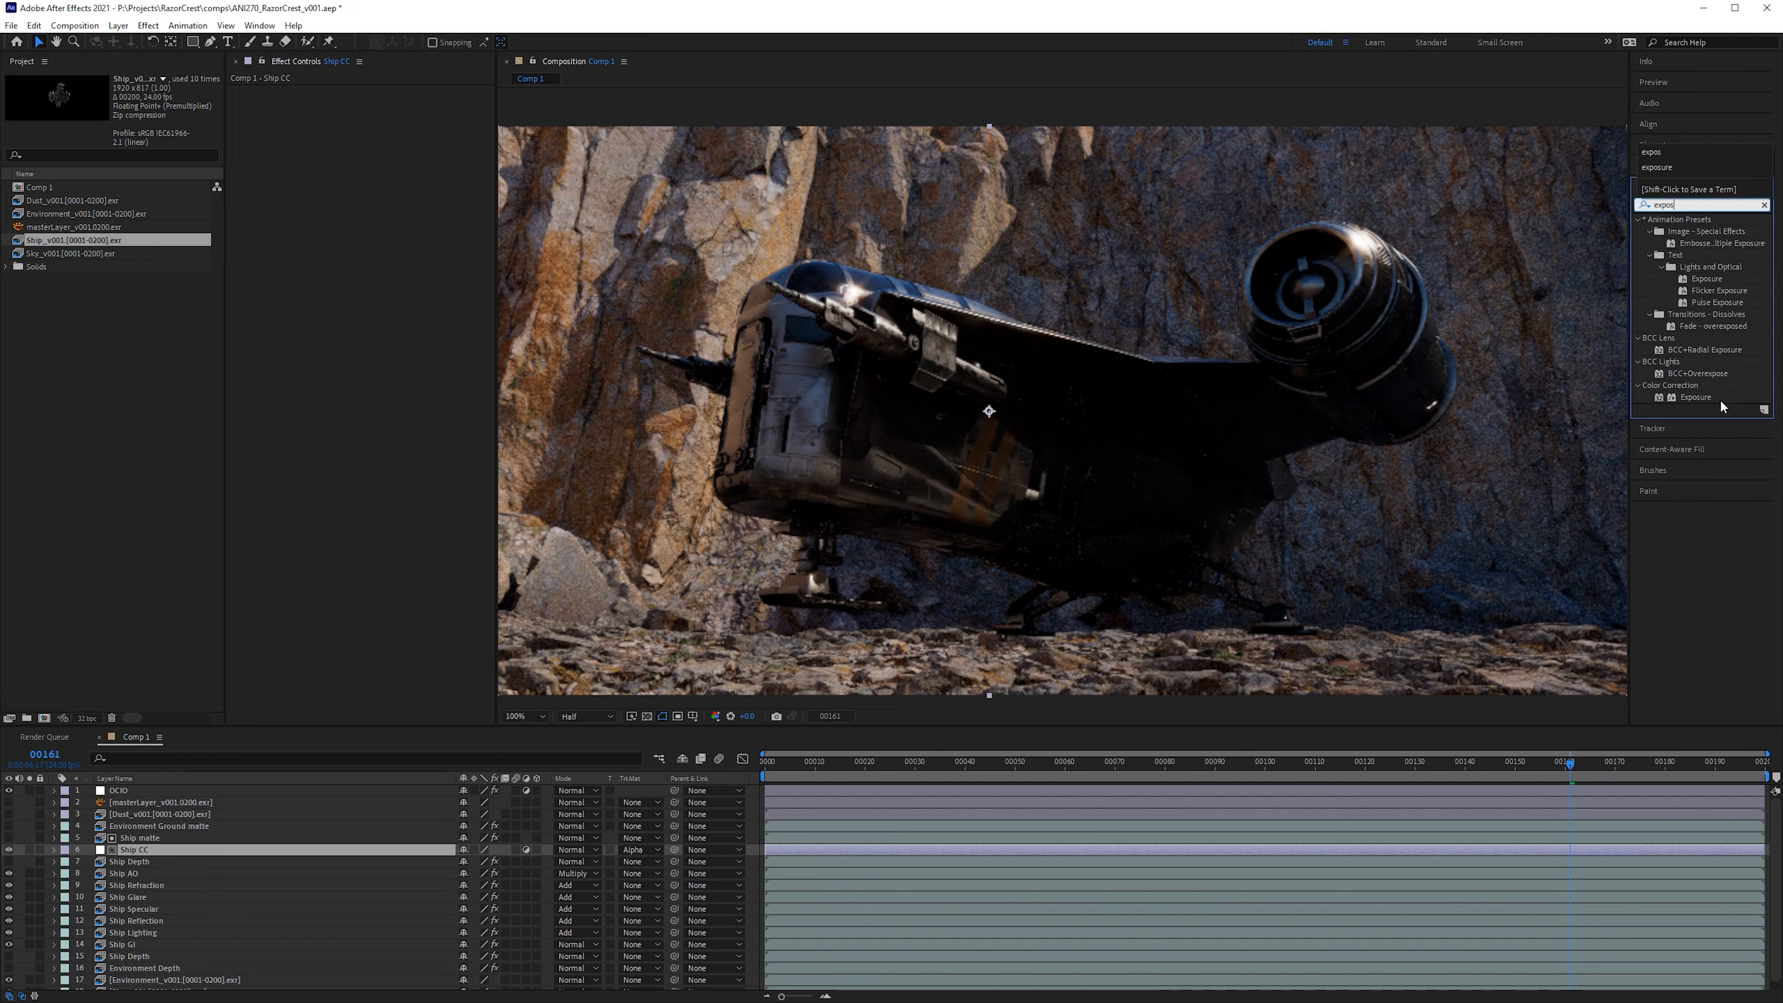
{"action": "left_click", "coordinate": [1698, 396]}
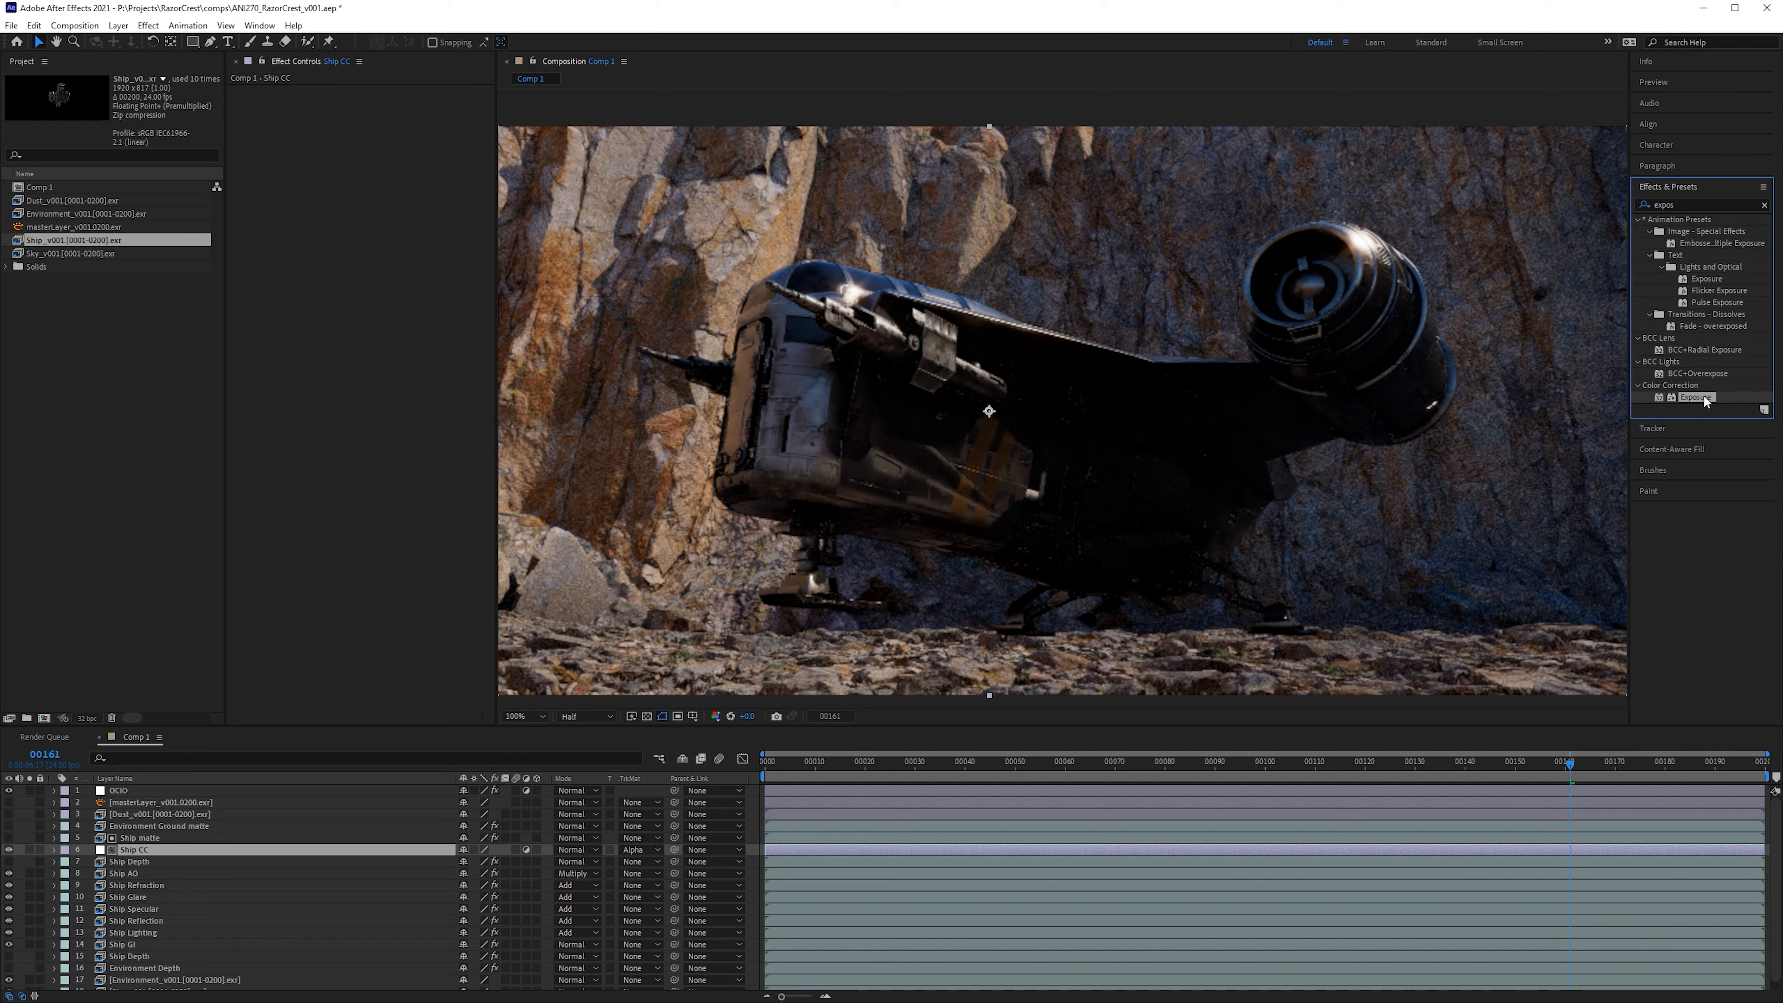
{"action": "left_click_drag", "start_coordinate": [1704, 394], "coordinate": [330, 234]}
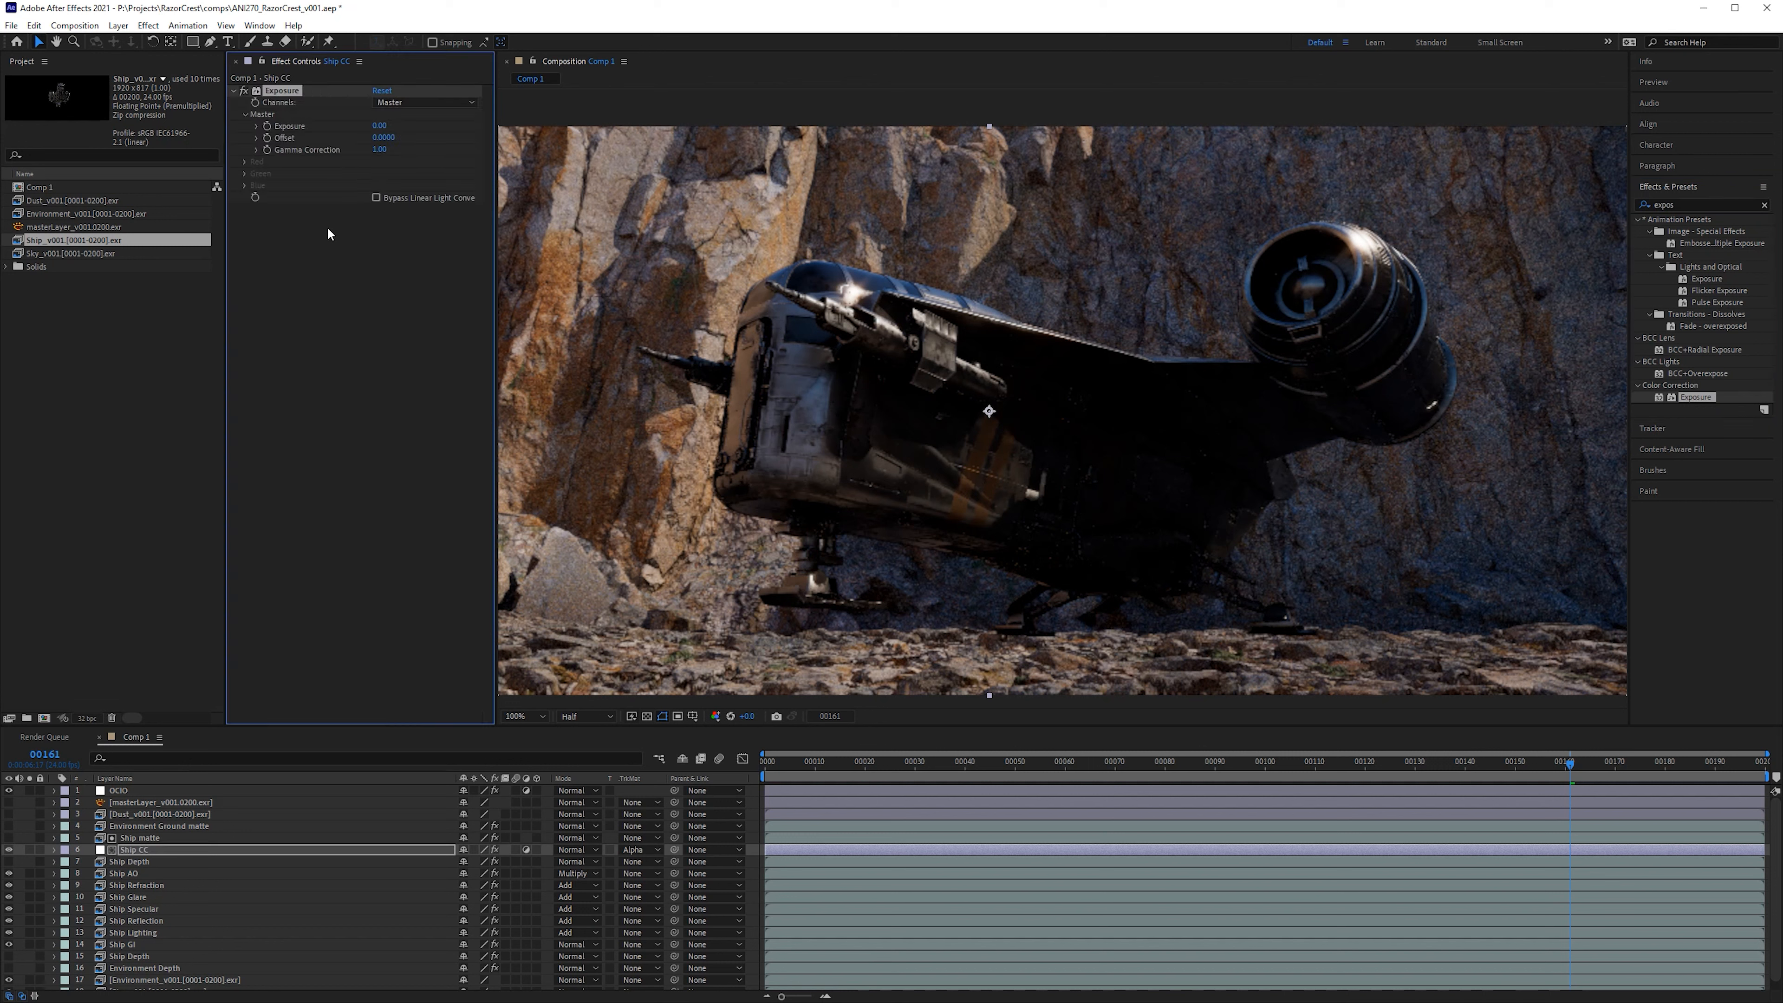
Step: Set the master Exposure value on Ship CC to 1
{"action": "left_click", "coordinate": [378, 127]}
{"action": "left_click", "coordinate": [379, 126]}
{"action": "type", "text": "1"}
{"action": "key", "text": "Return"}
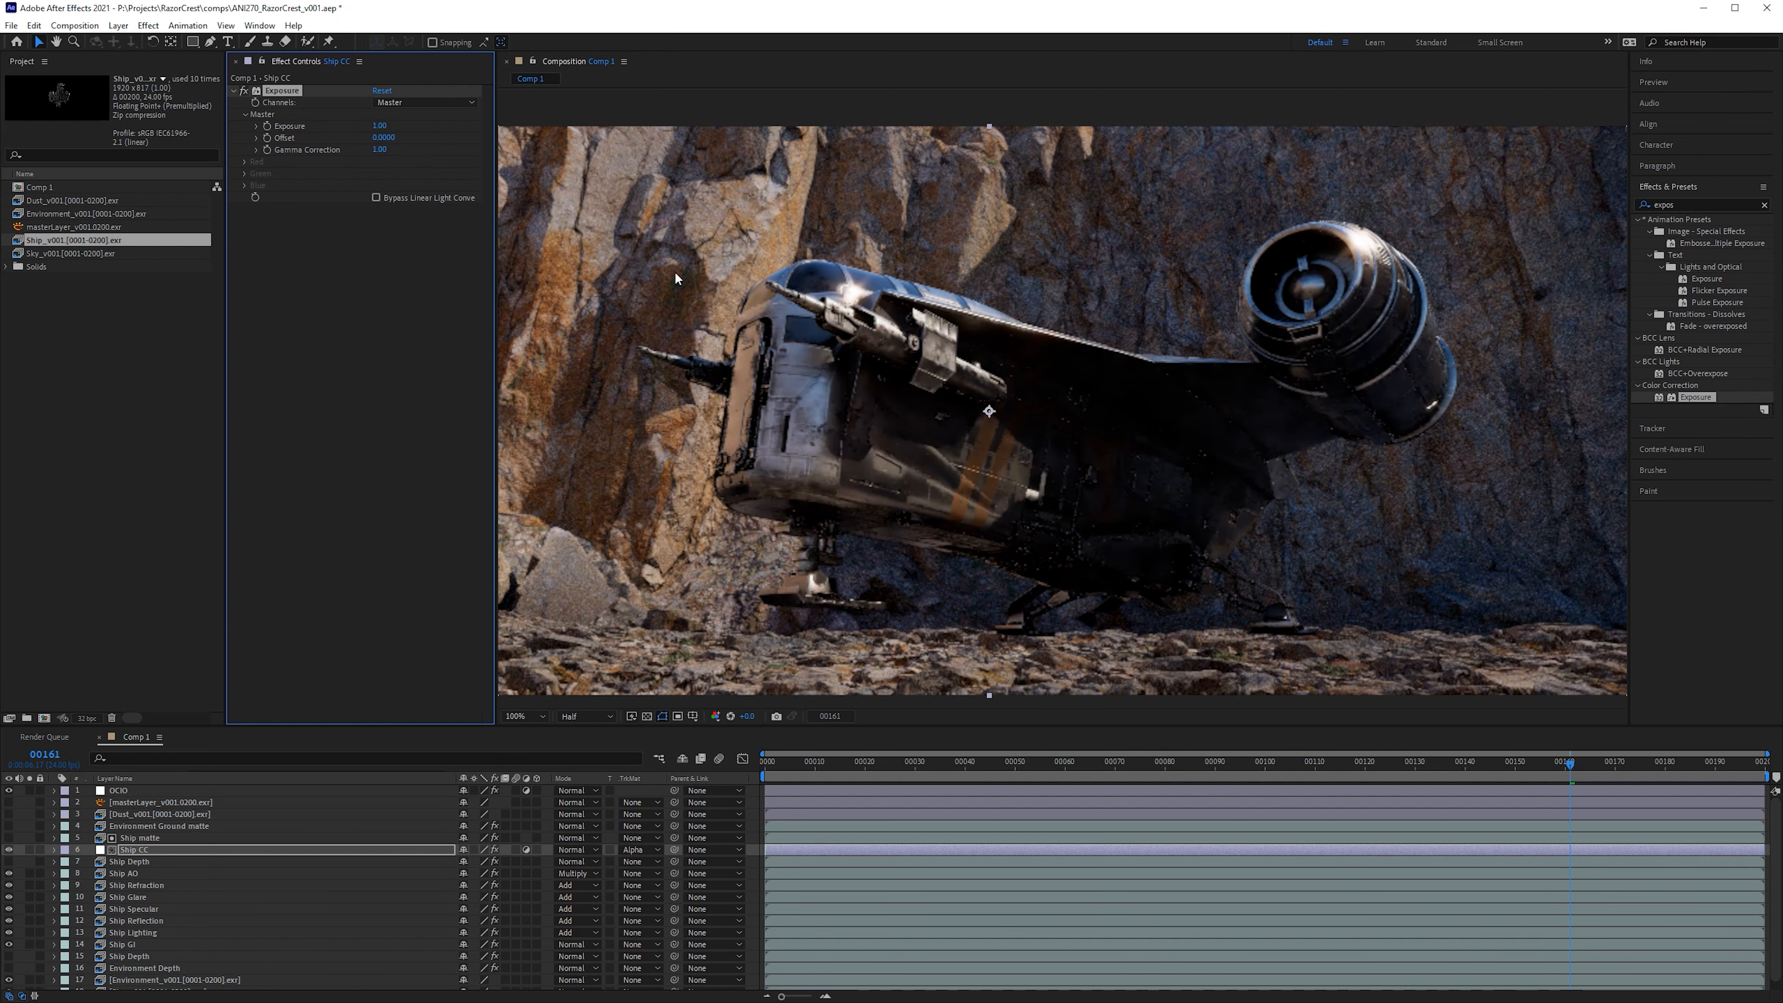
{"action": "left_click_drag", "start_coordinate": [1152, 326], "coordinate": [1181, 393]}
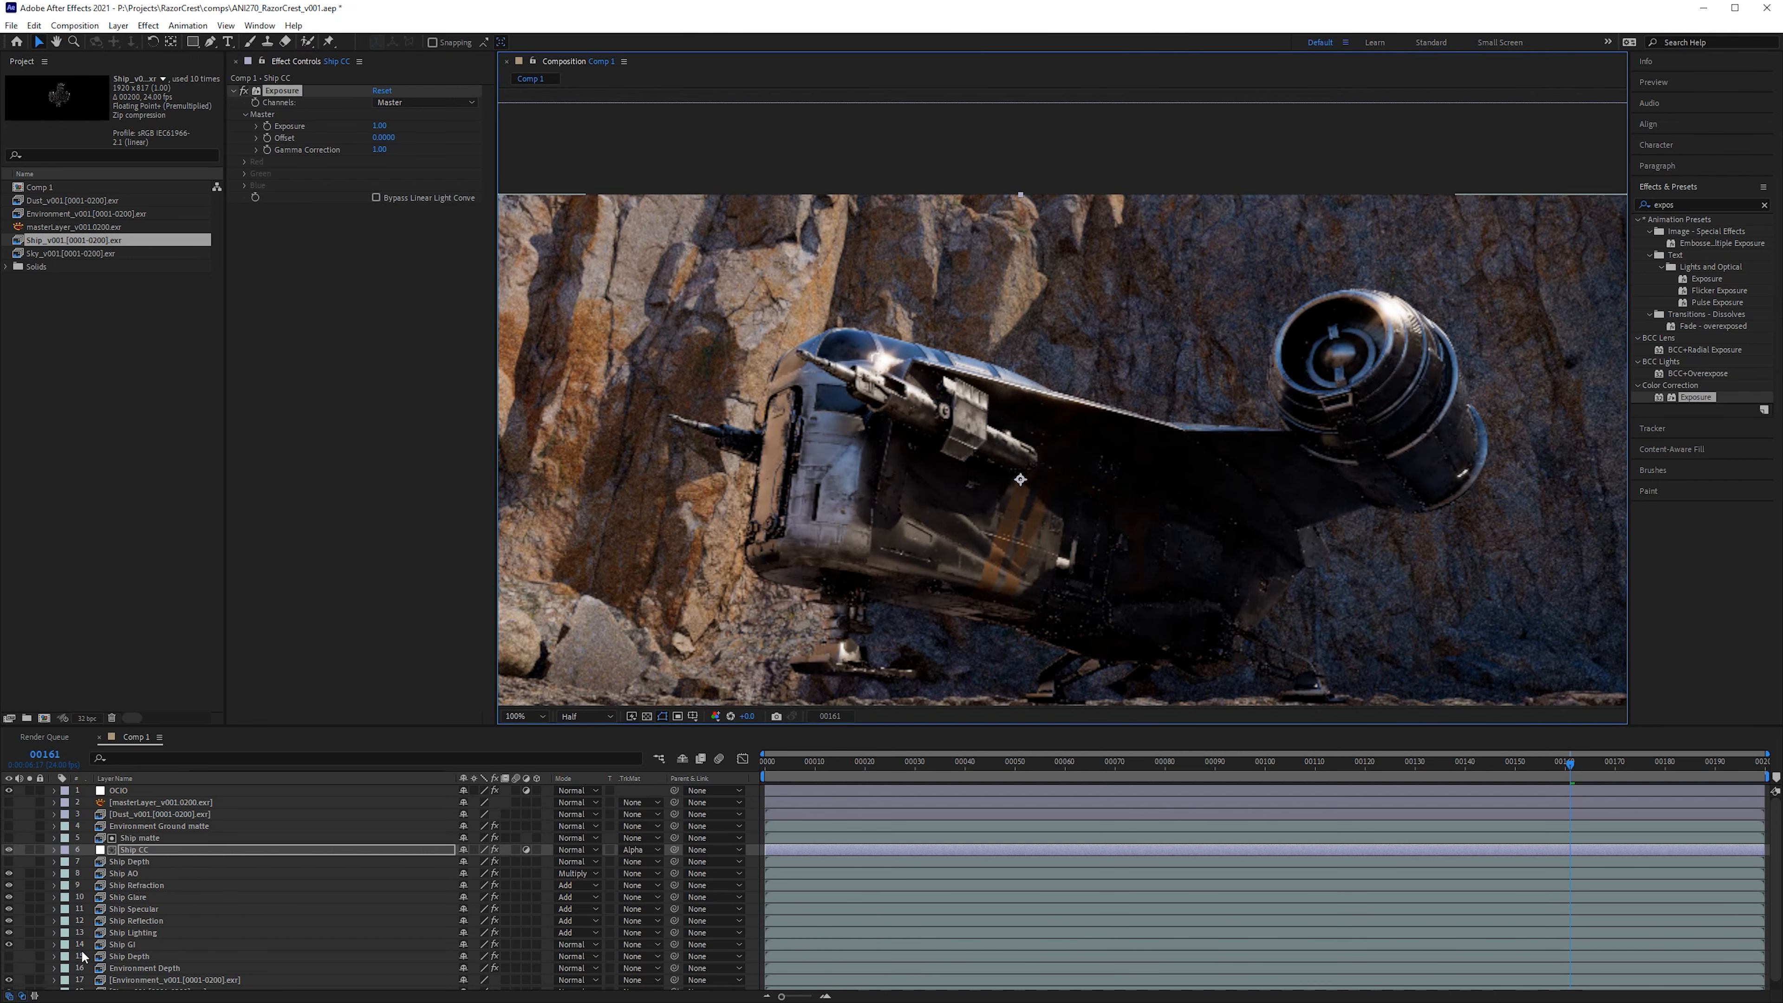
Step: Turn off the Curves effect on Ship Reflection, and toggle the Exposure effect on Ship CC to compare the ship's brightness
{"action": "left_click", "coordinate": [141, 922]}
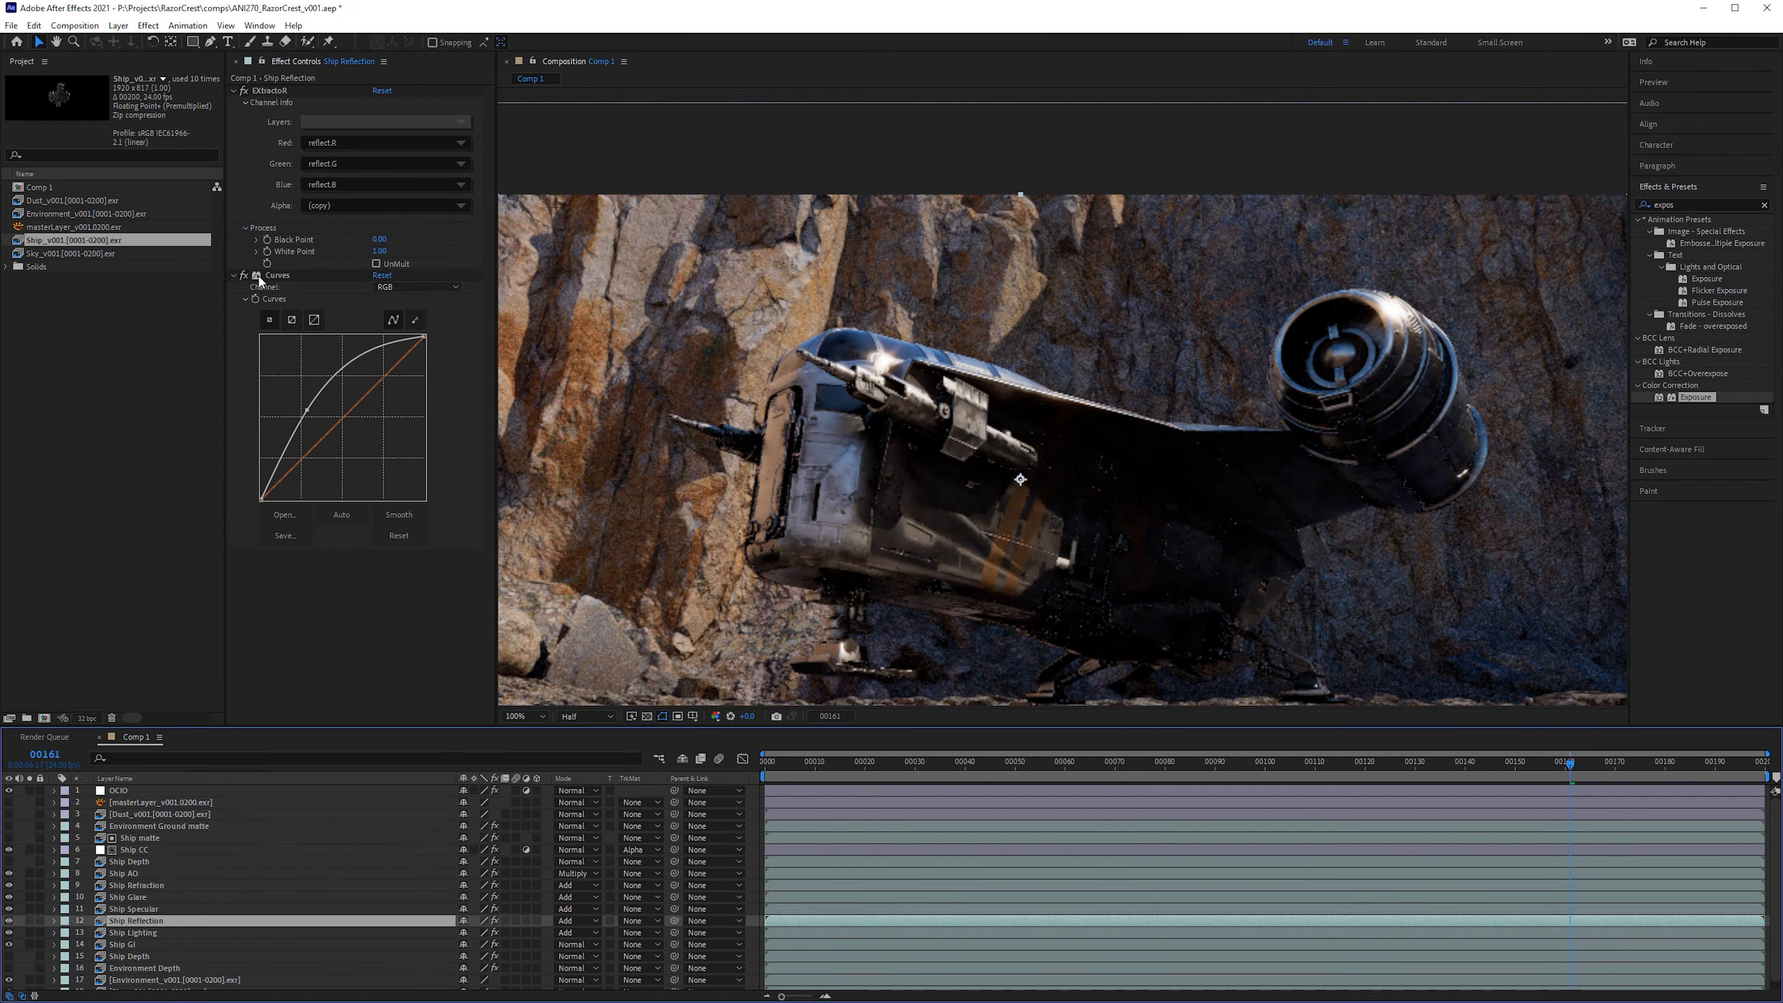
{"action": "left_click", "coordinate": [244, 275]}
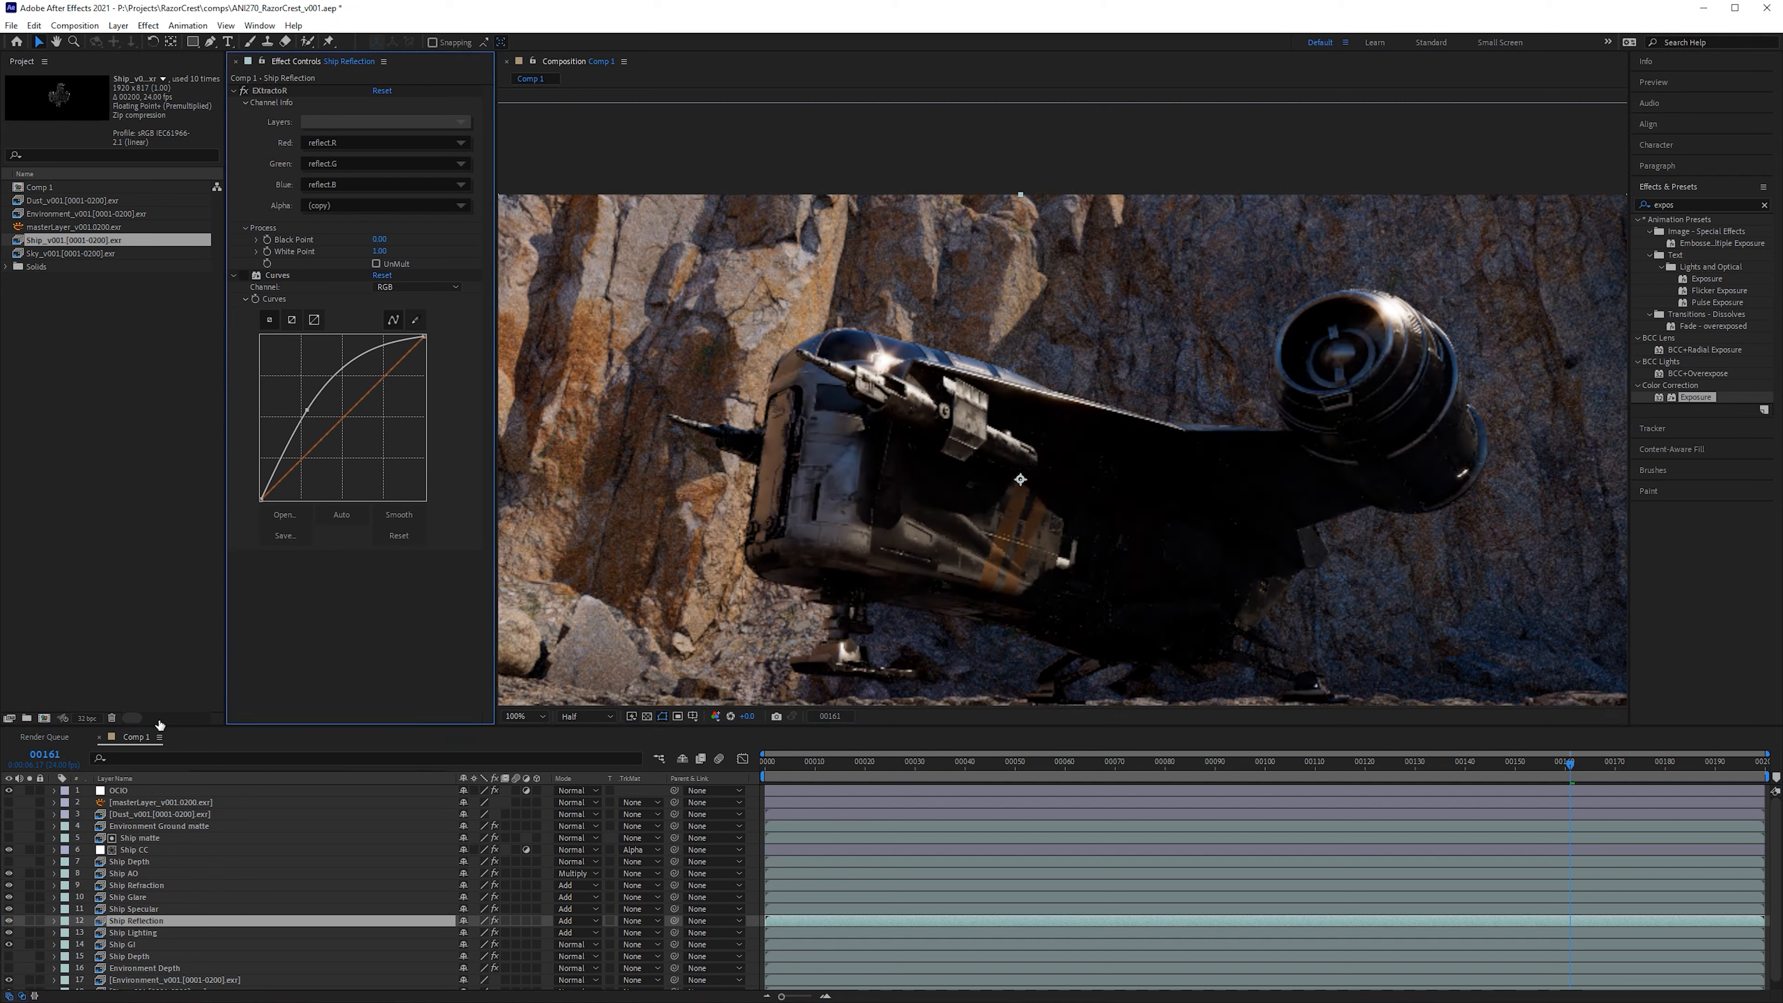
{"action": "left_click", "coordinate": [155, 847]}
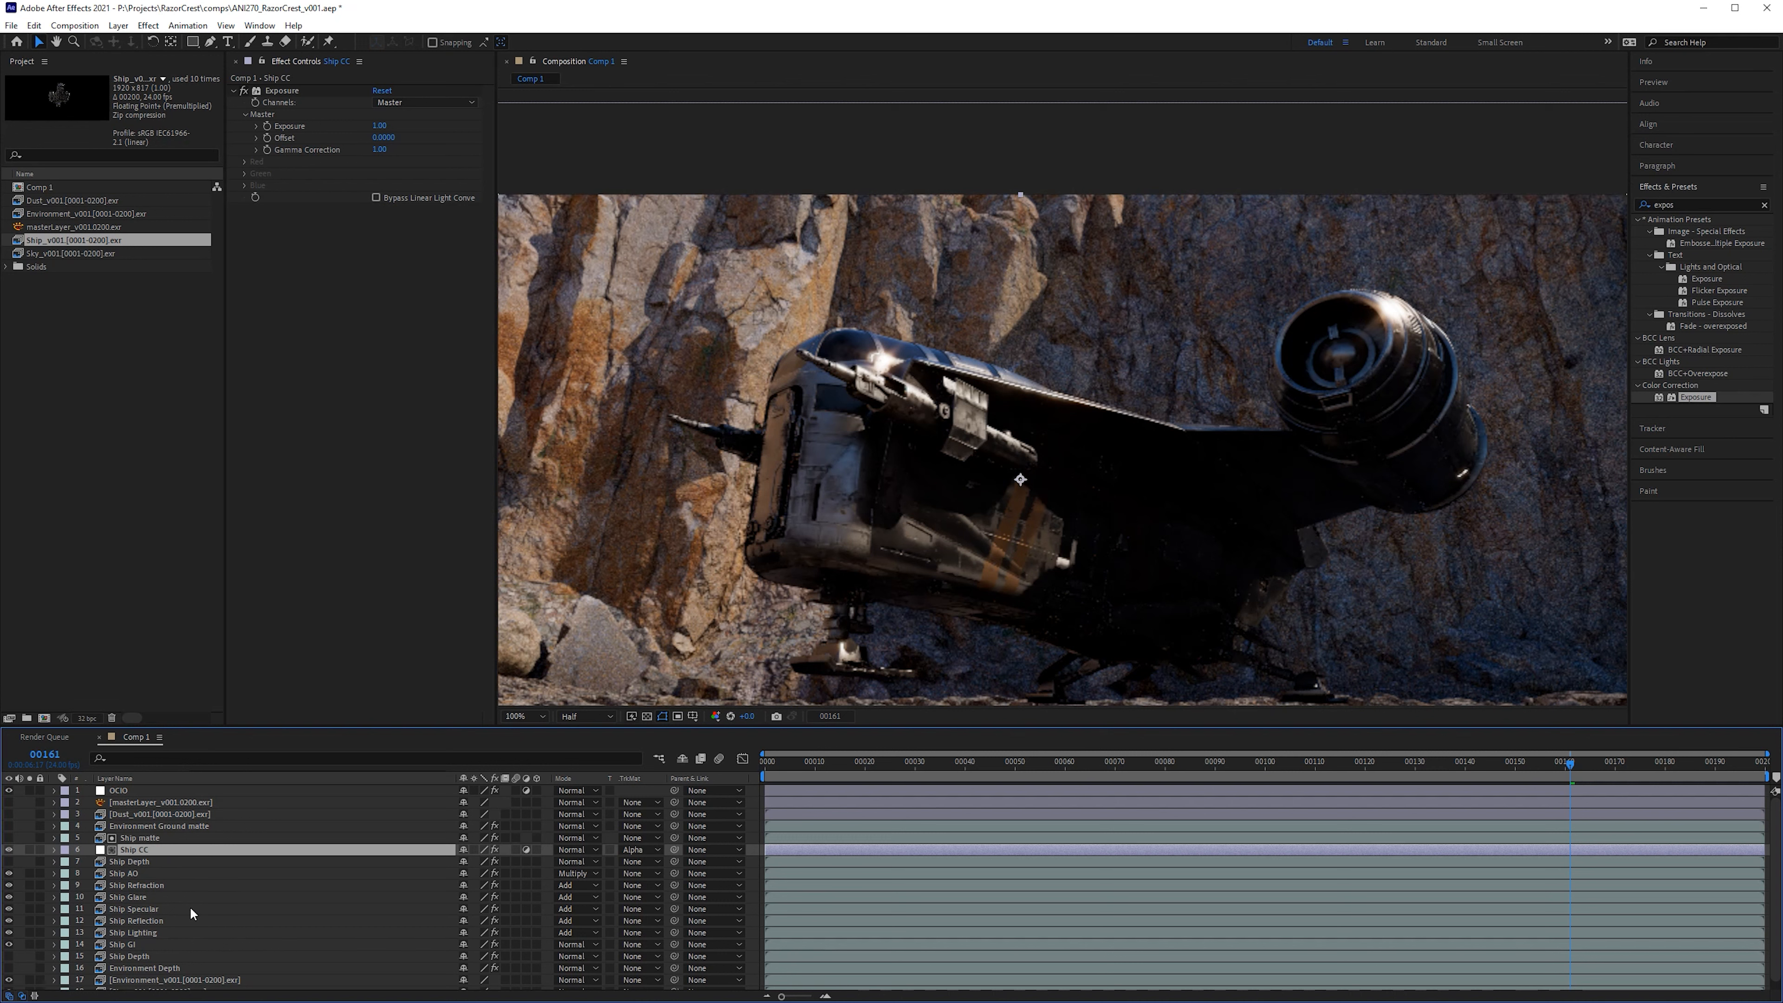
{"action": "left_click", "coordinate": [239, 87]}
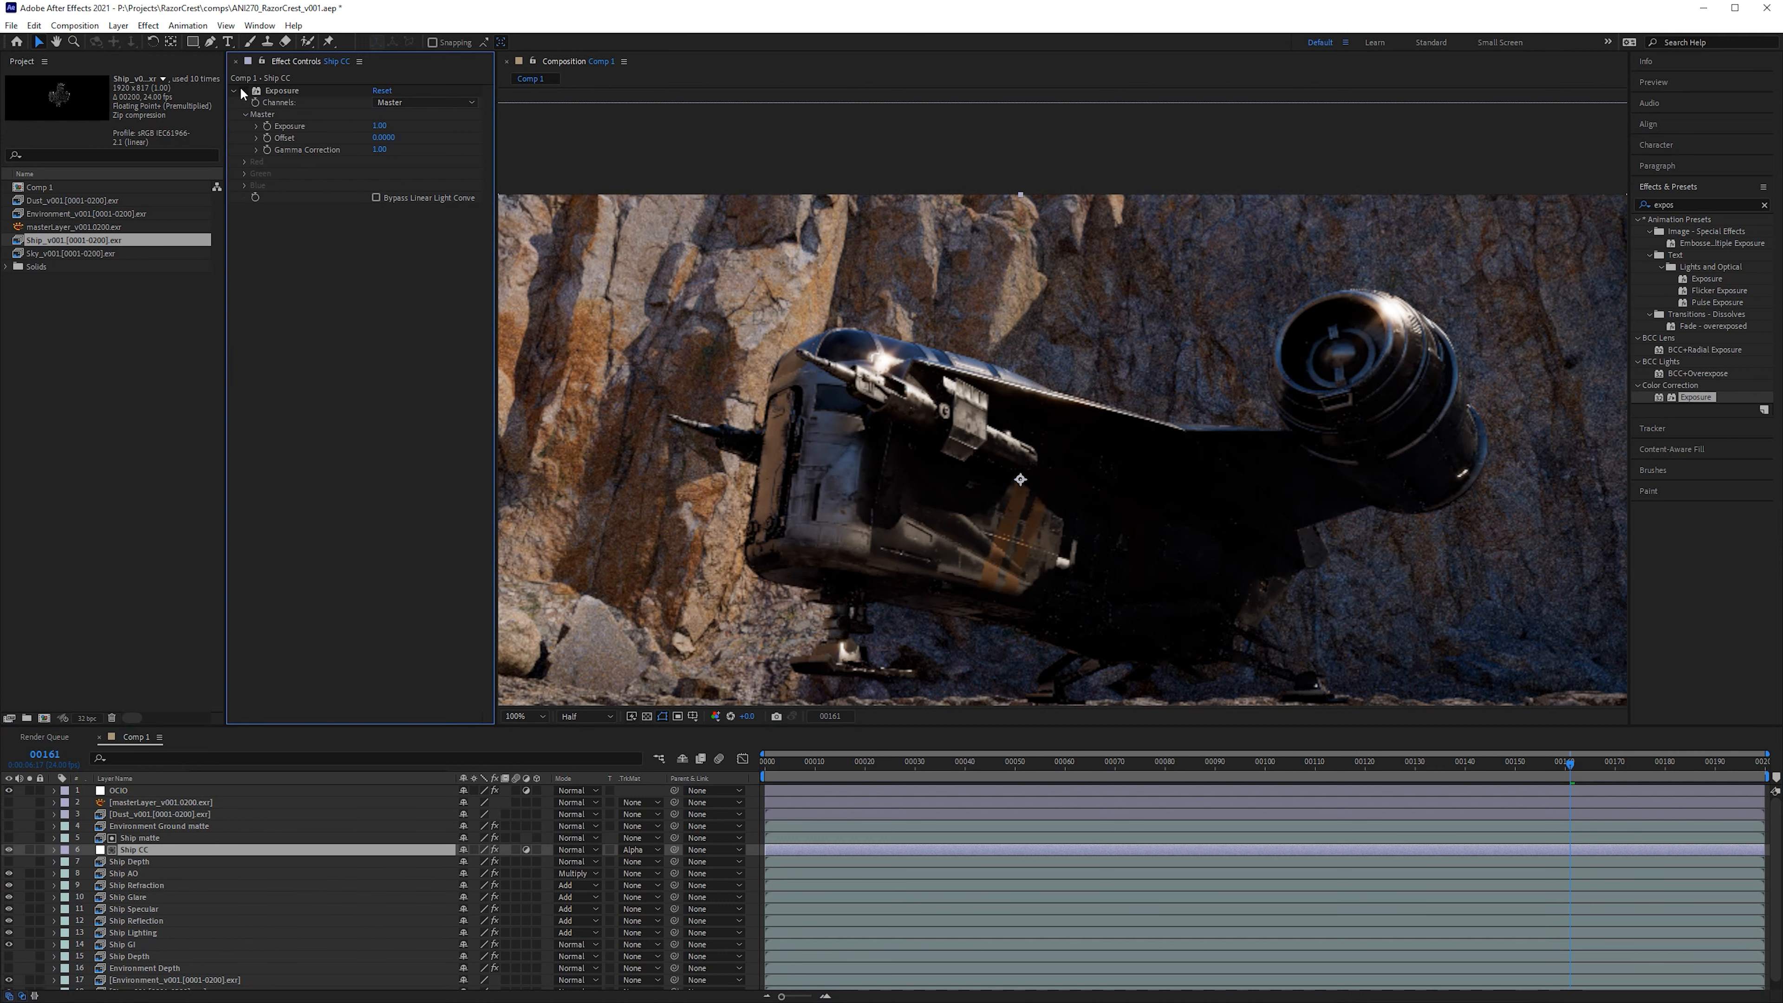
{"action": "left_click", "coordinate": [243, 89]}
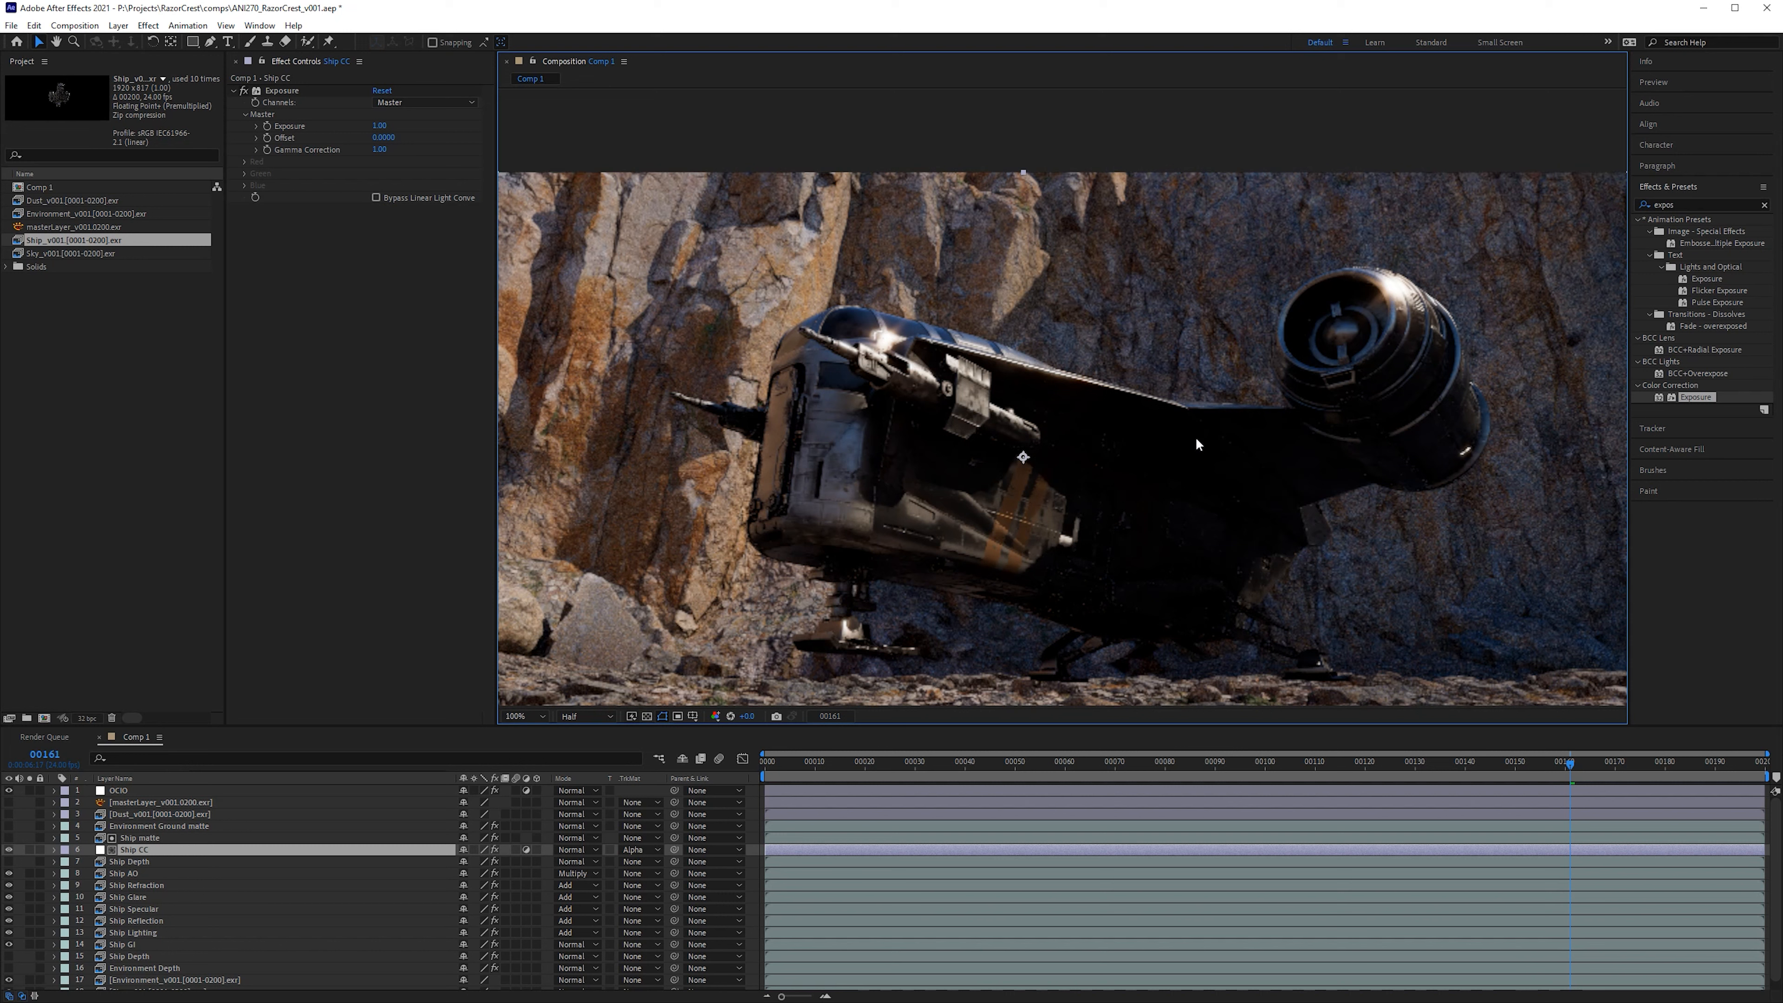
Step: Examine the dark underside of the ship up close, reading its pixel values
{"action": "left_click_drag", "start_coordinate": [1211, 540], "coordinate": [1166, 518]}
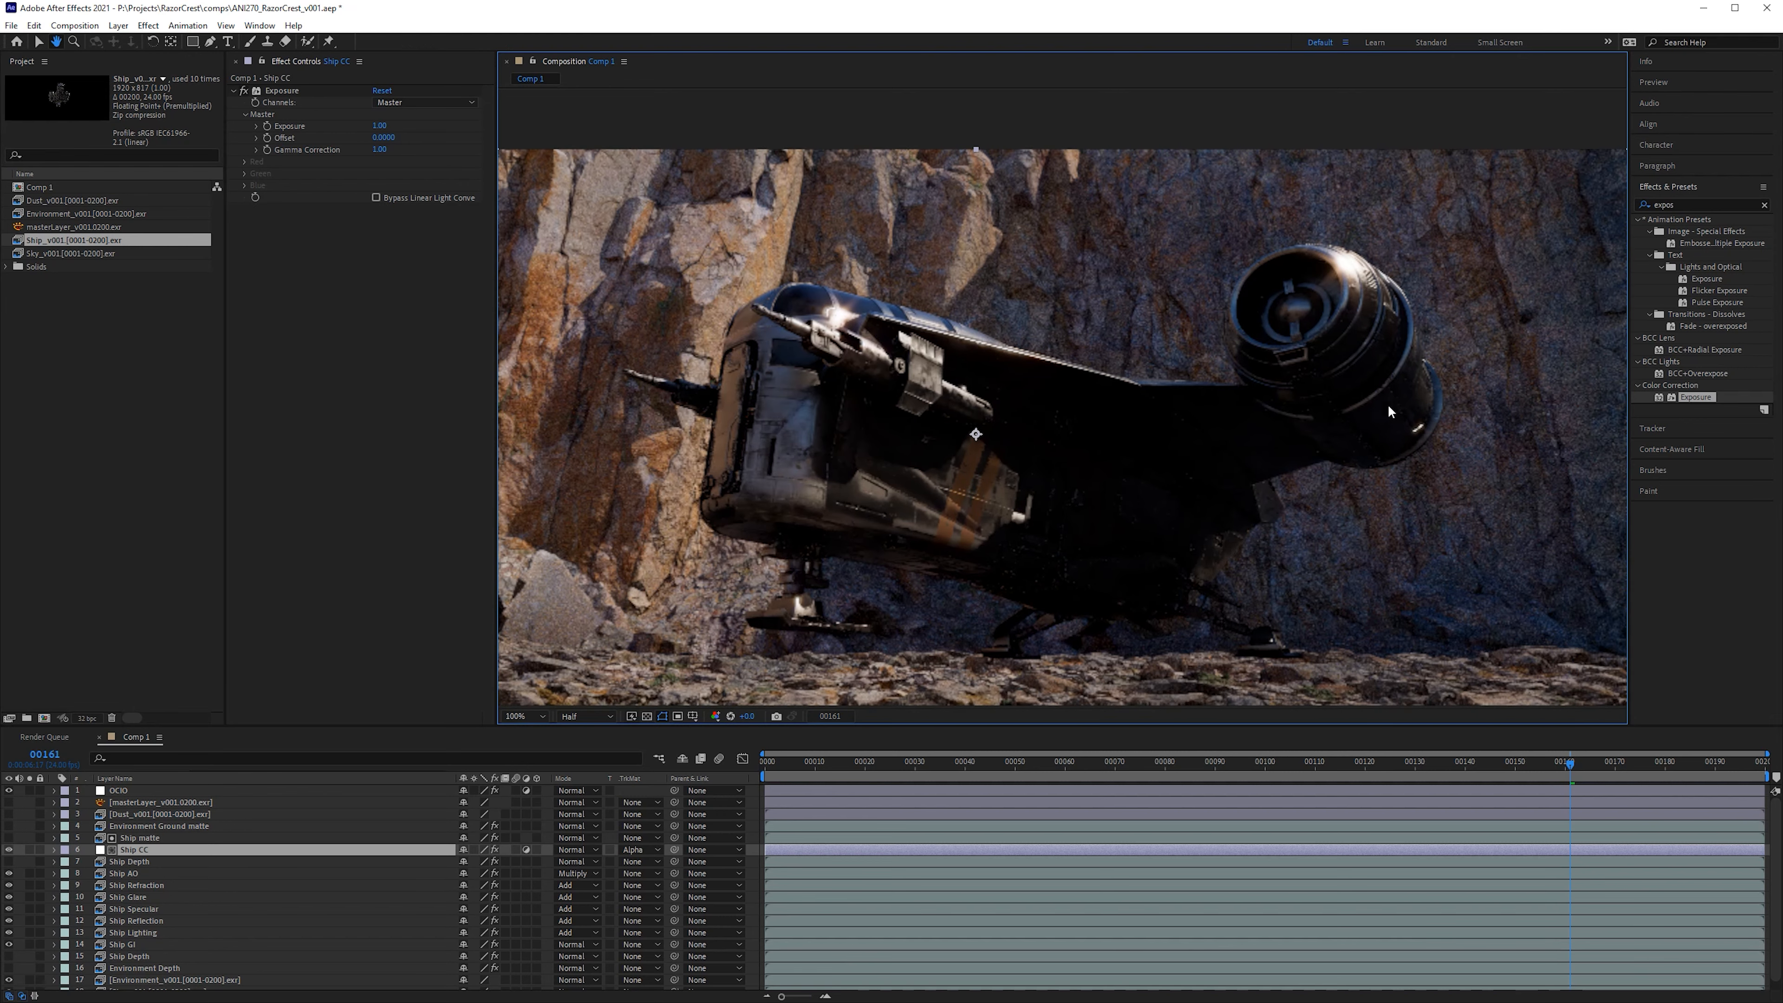
{"action": "key", "text": "ctrl+2"}
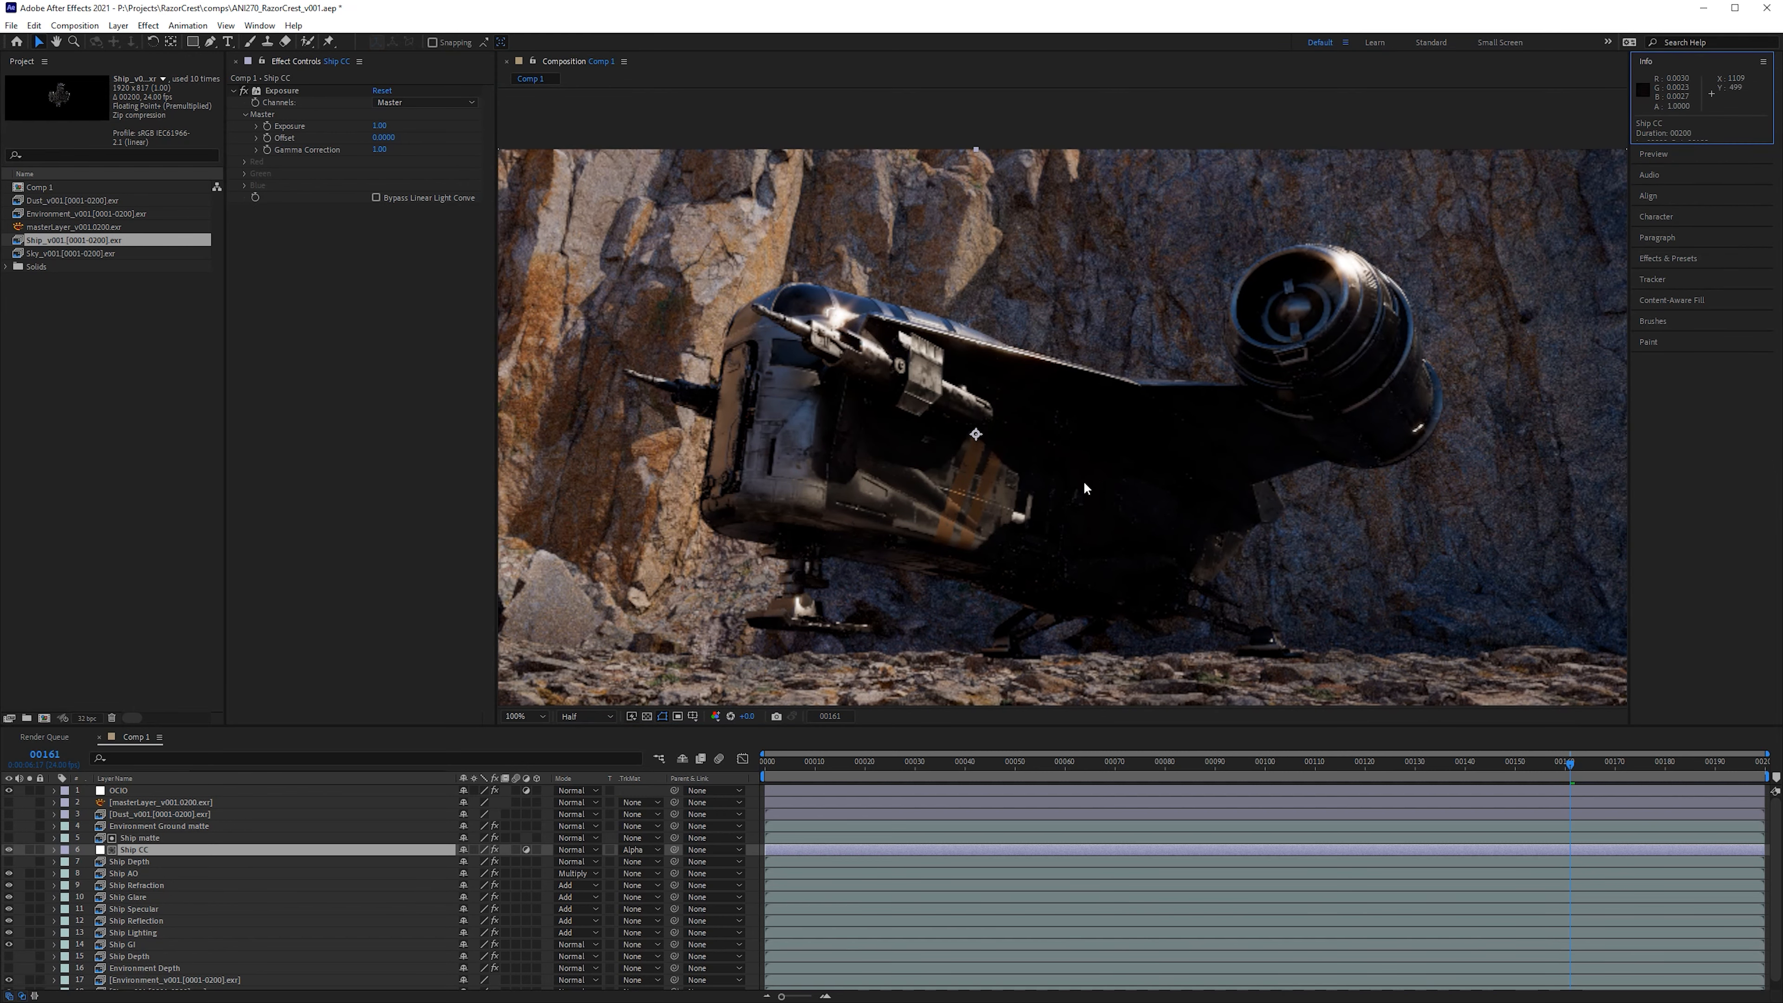
{"action": "scroll", "coordinate": [1087, 470], "scroll_direction": "up", "scroll_amount": 1}
{"action": "left_click_drag", "start_coordinate": [1082, 442], "coordinate": [1102, 326]}
{"action": "scroll", "coordinate": [1098, 481], "scroll_direction": "up", "scroll_amount": 1}
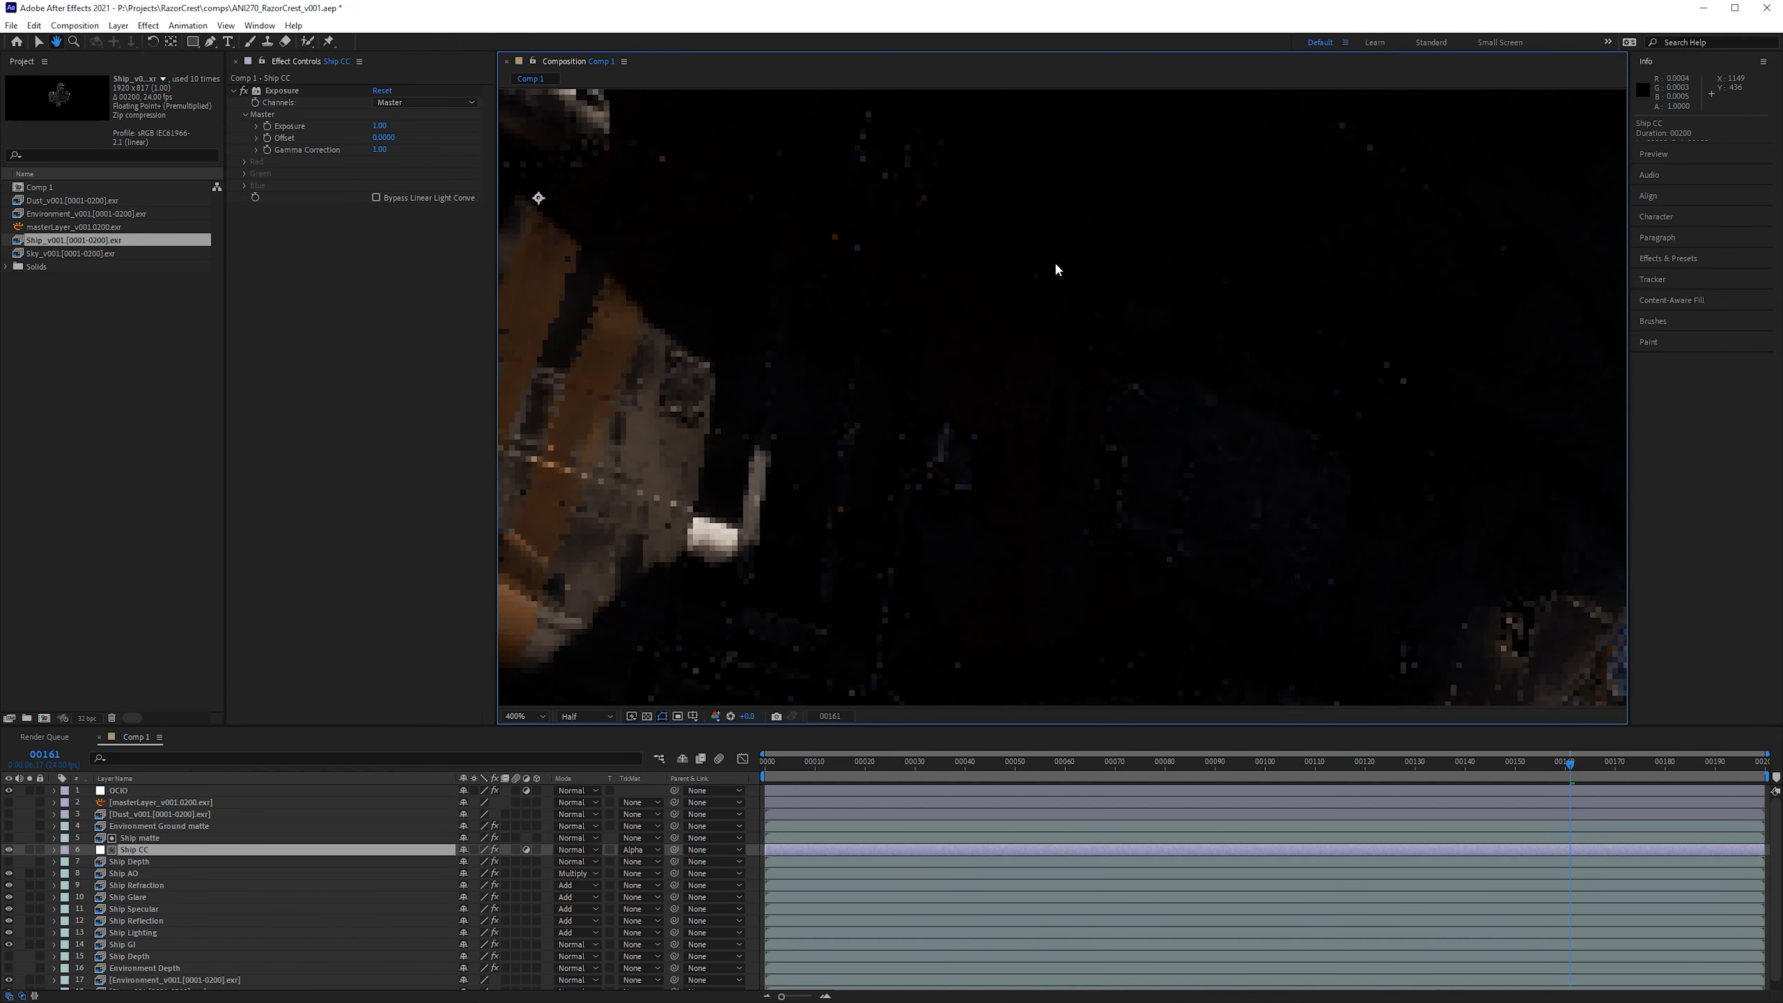
{"action": "key", "text": "v"}
Step: Add a Curves effect below Exposure on the Ship CC layer
{"action": "left_click", "coordinate": [1671, 217]}
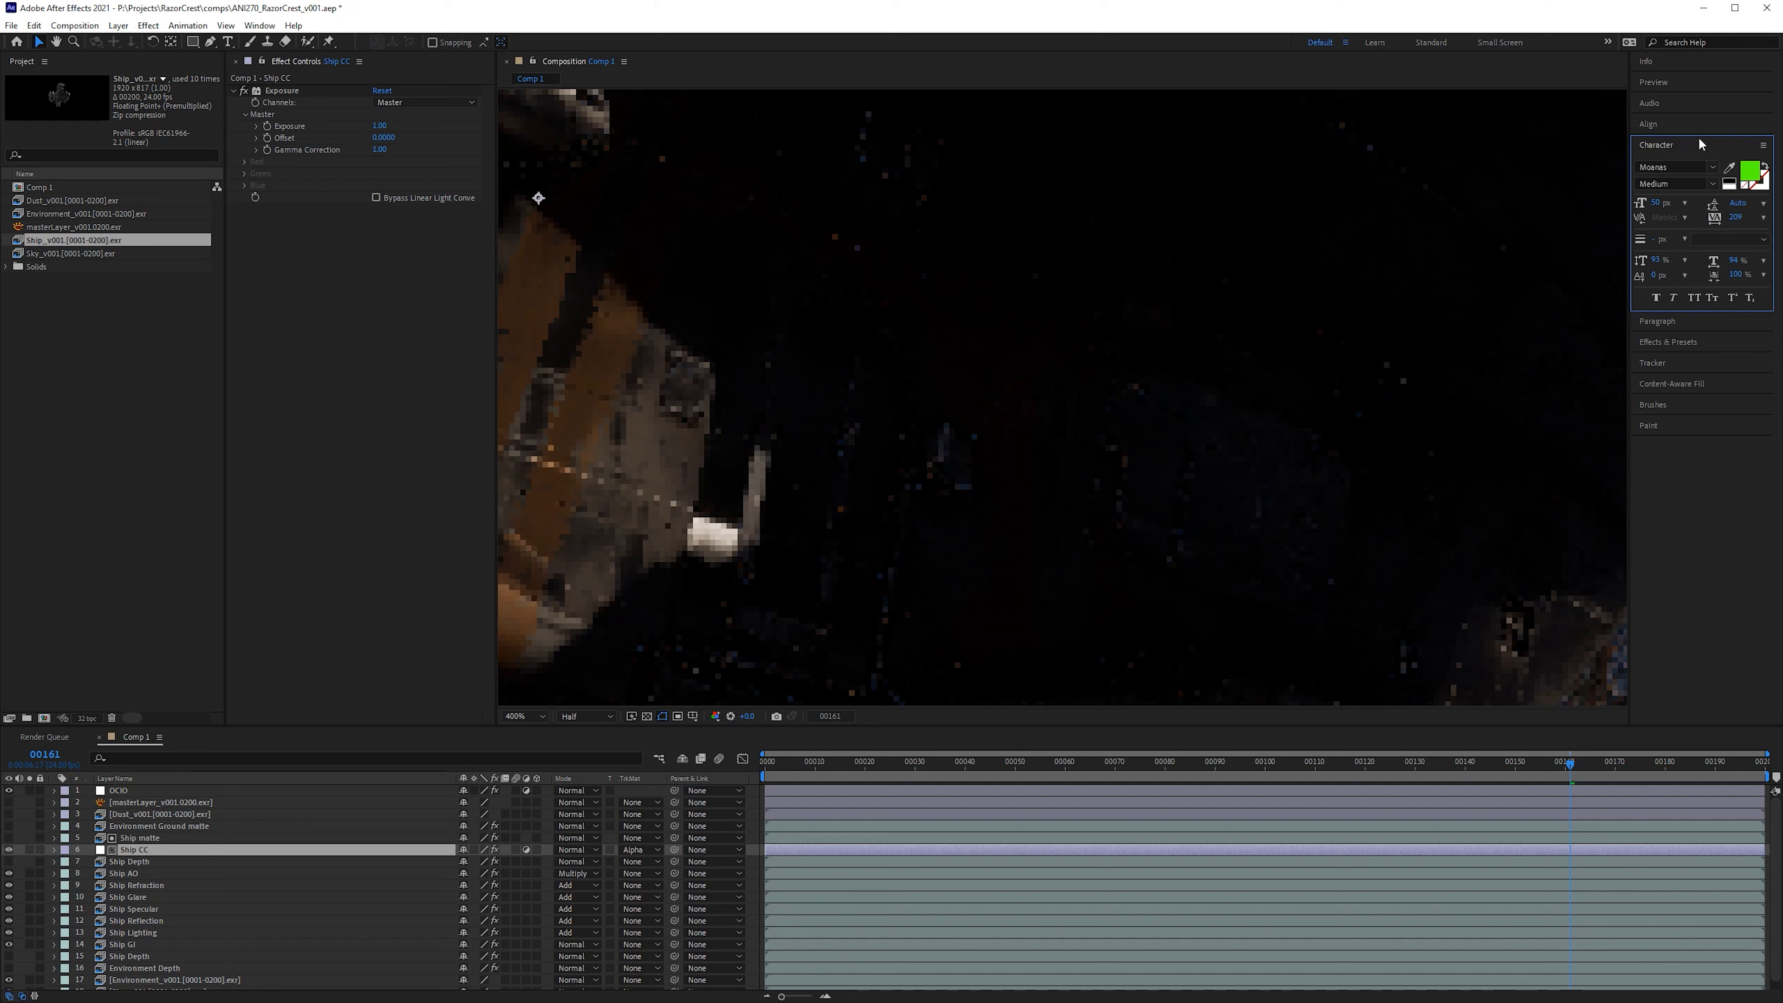
{"action": "left_click", "coordinate": [1685, 145]}
{"action": "left_click", "coordinate": [1678, 191]}
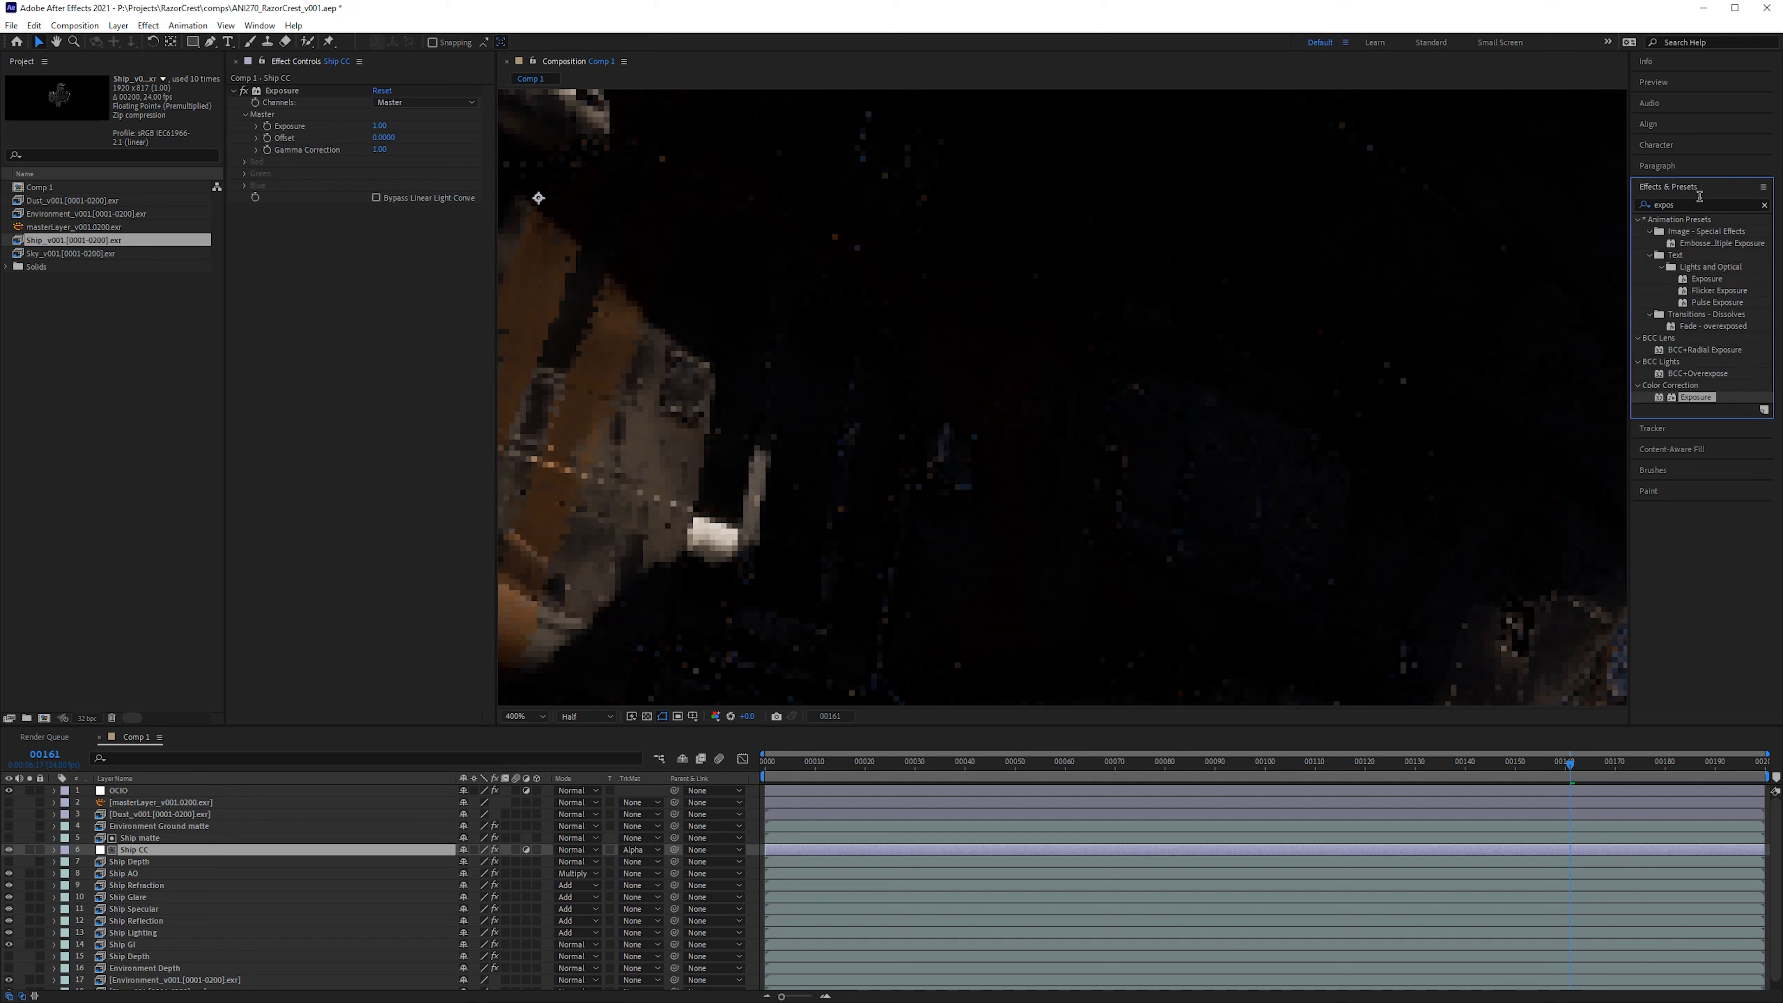
{"action": "type", "text": "curves"}
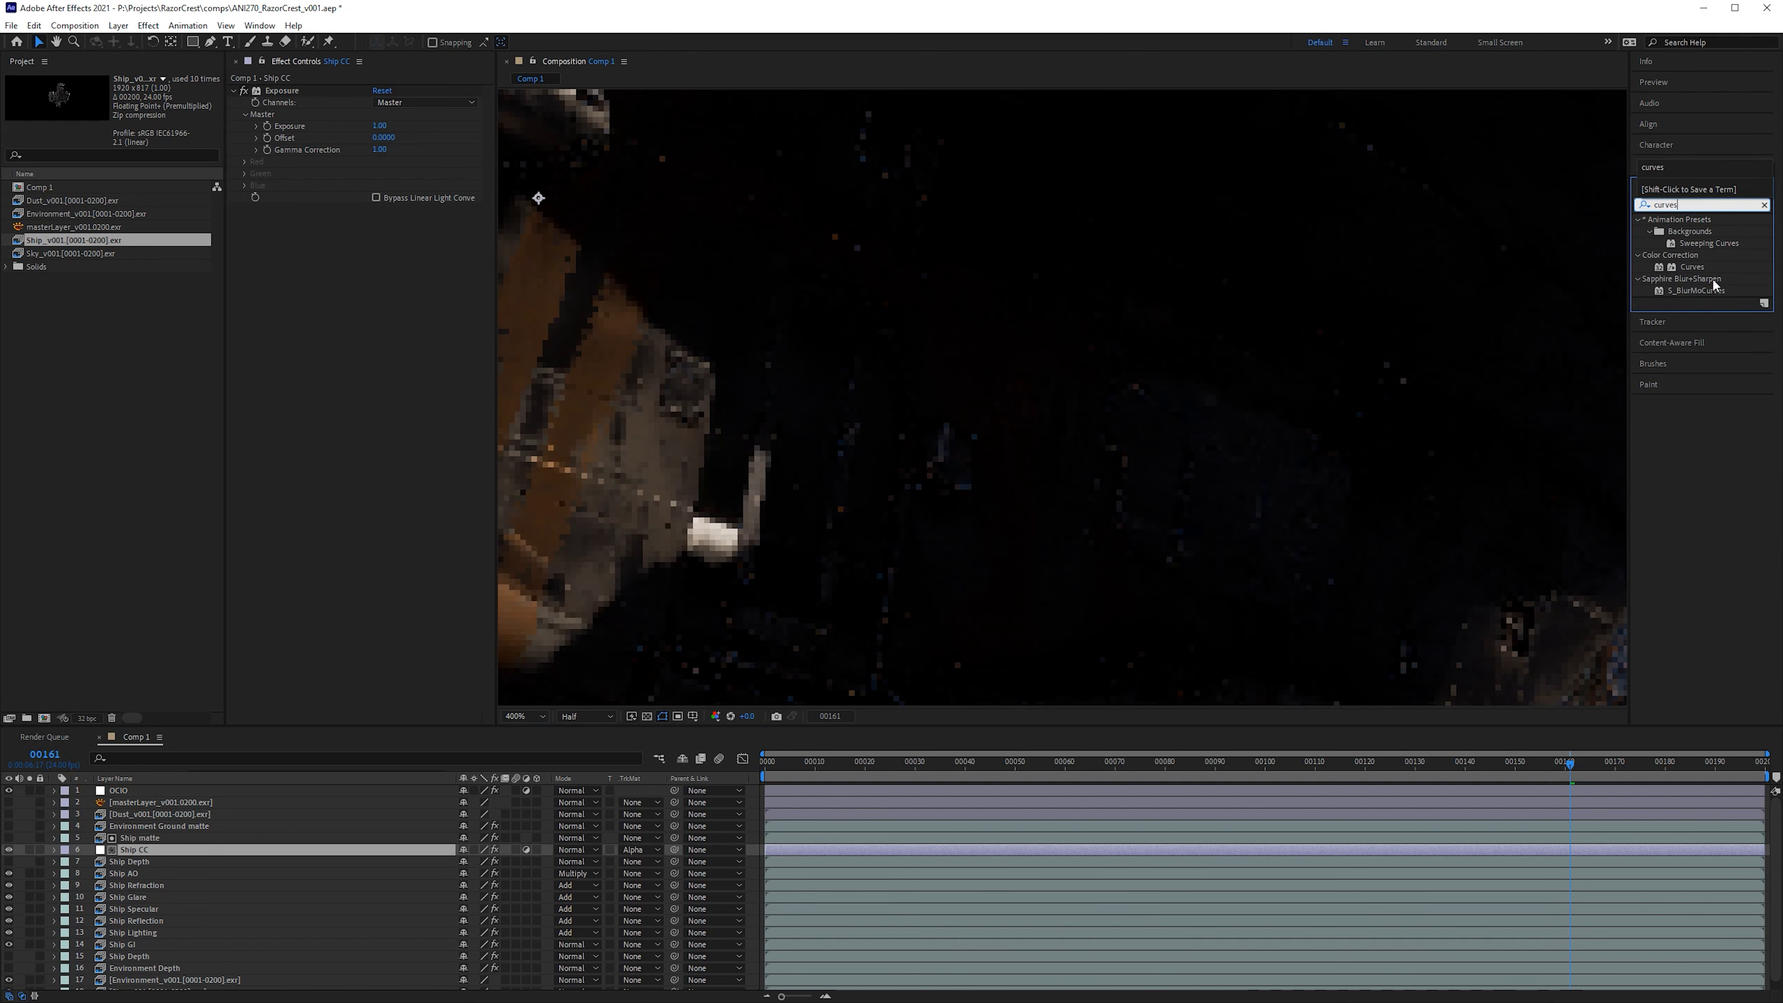
{"action": "left_click_drag", "start_coordinate": [1692, 267], "coordinate": [387, 306]}
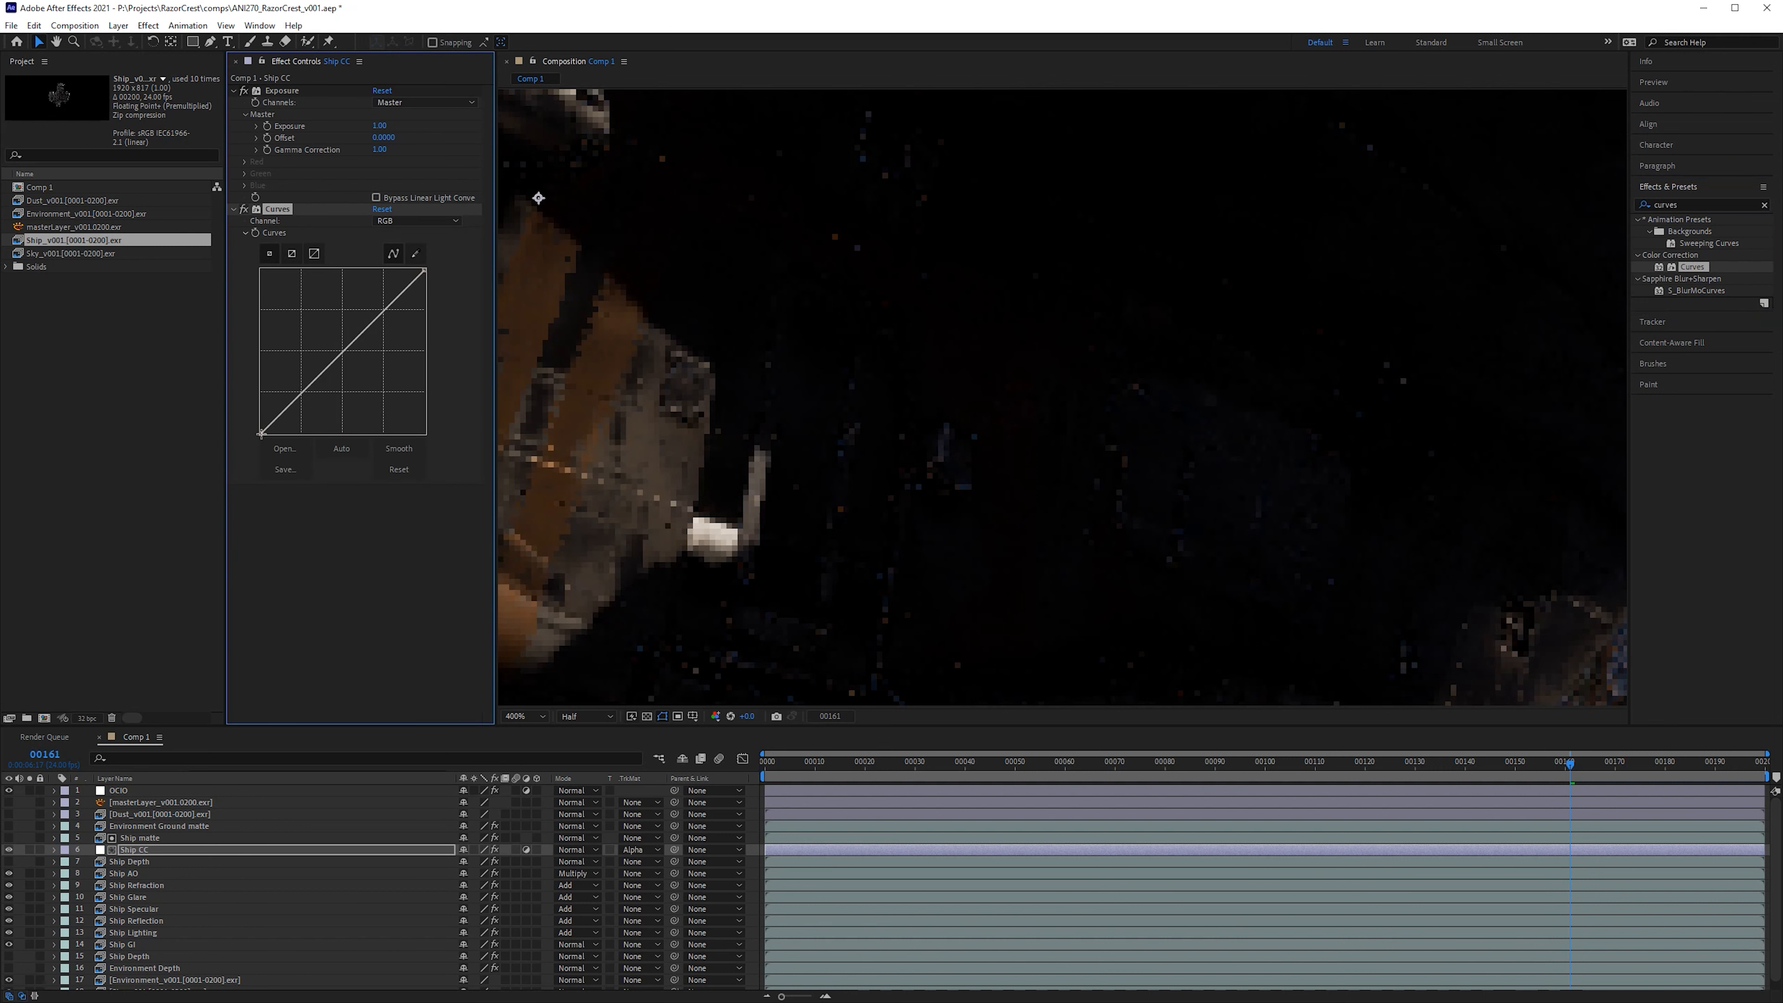
Step: Try raising the black point of the RGB curve to lift the ship's shadows, and delete the Curves effect
{"action": "left_click_drag", "start_coordinate": [261, 433], "coordinate": [261, 417]}
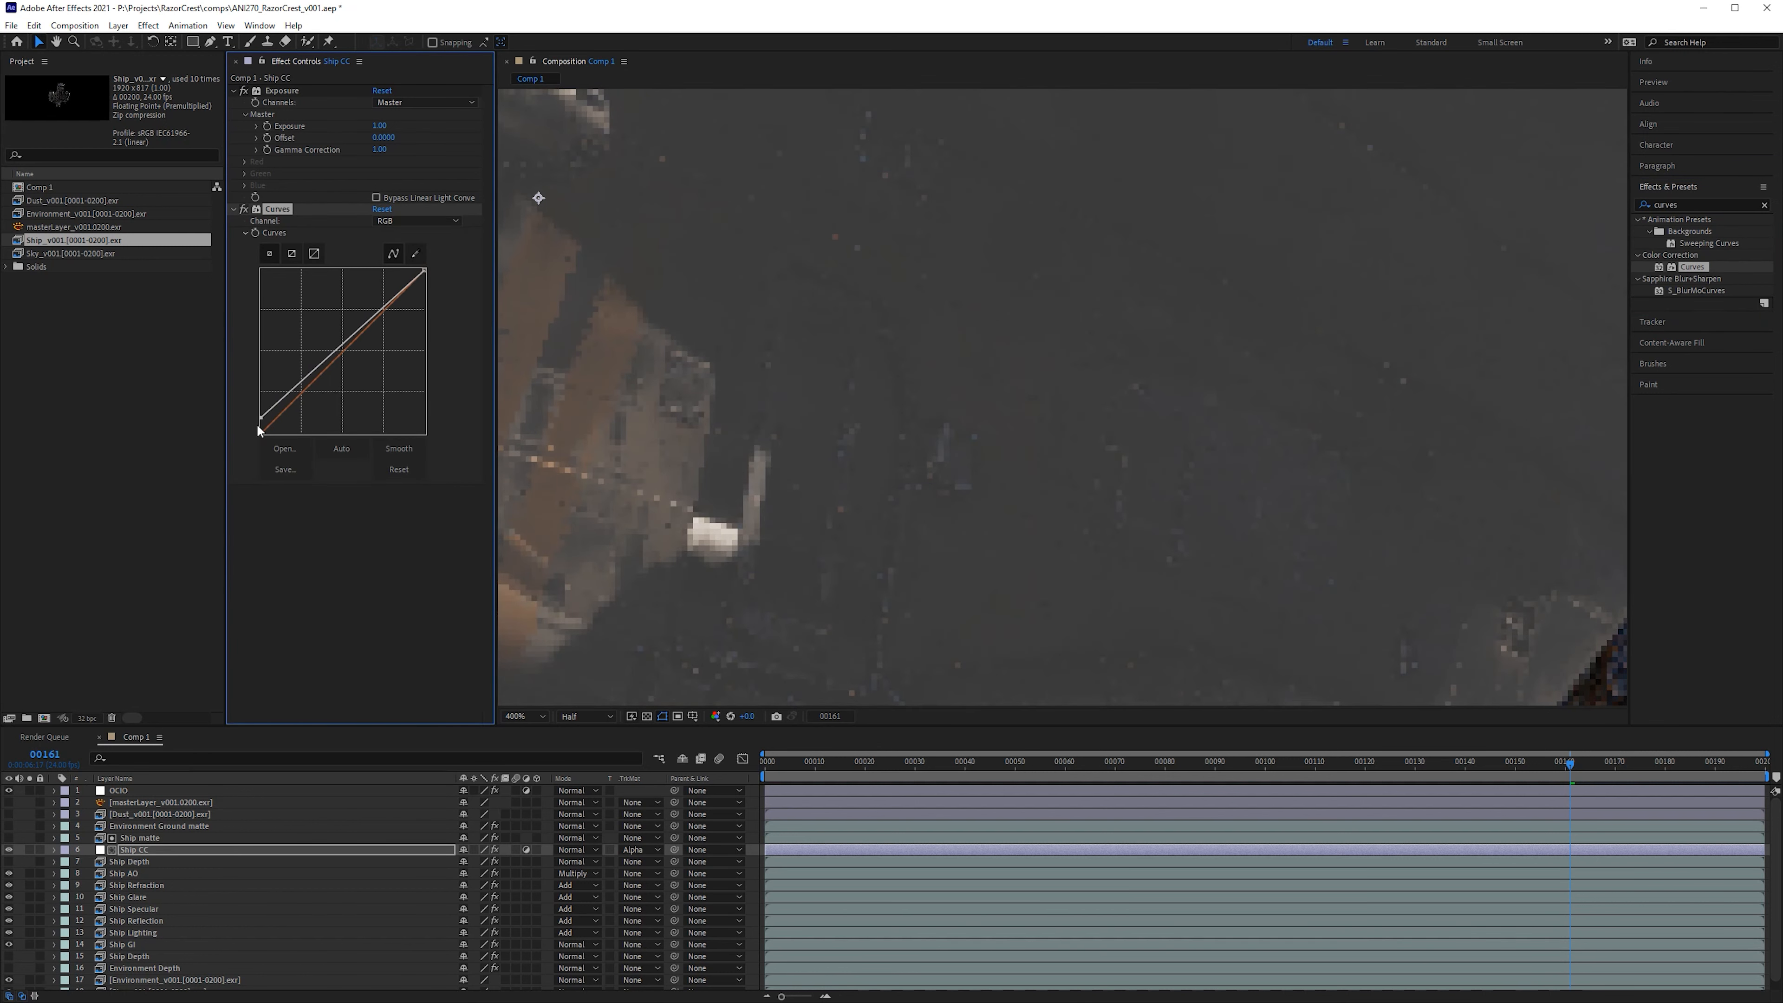
{"action": "scroll", "coordinate": [926, 429], "scroll_direction": "down", "scroll_amount": 2}
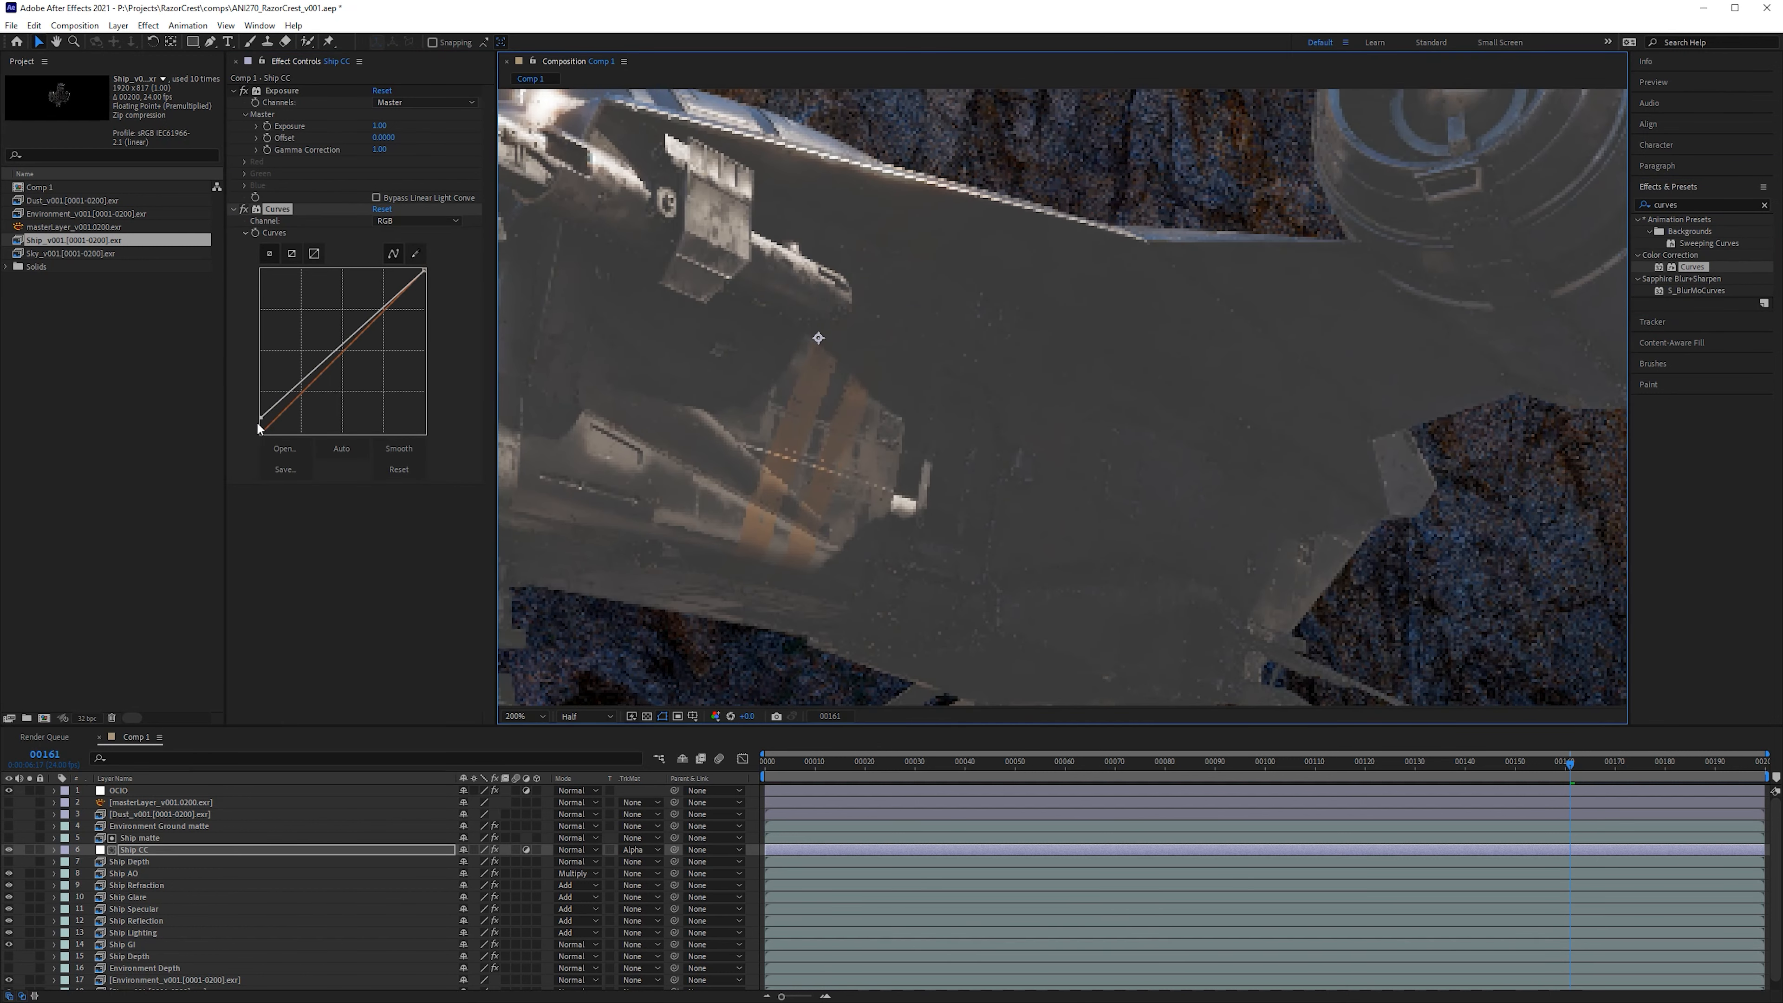
{"action": "left_click_drag", "start_coordinate": [259, 415], "coordinate": [261, 420]}
{"action": "key", "text": "Delete"}
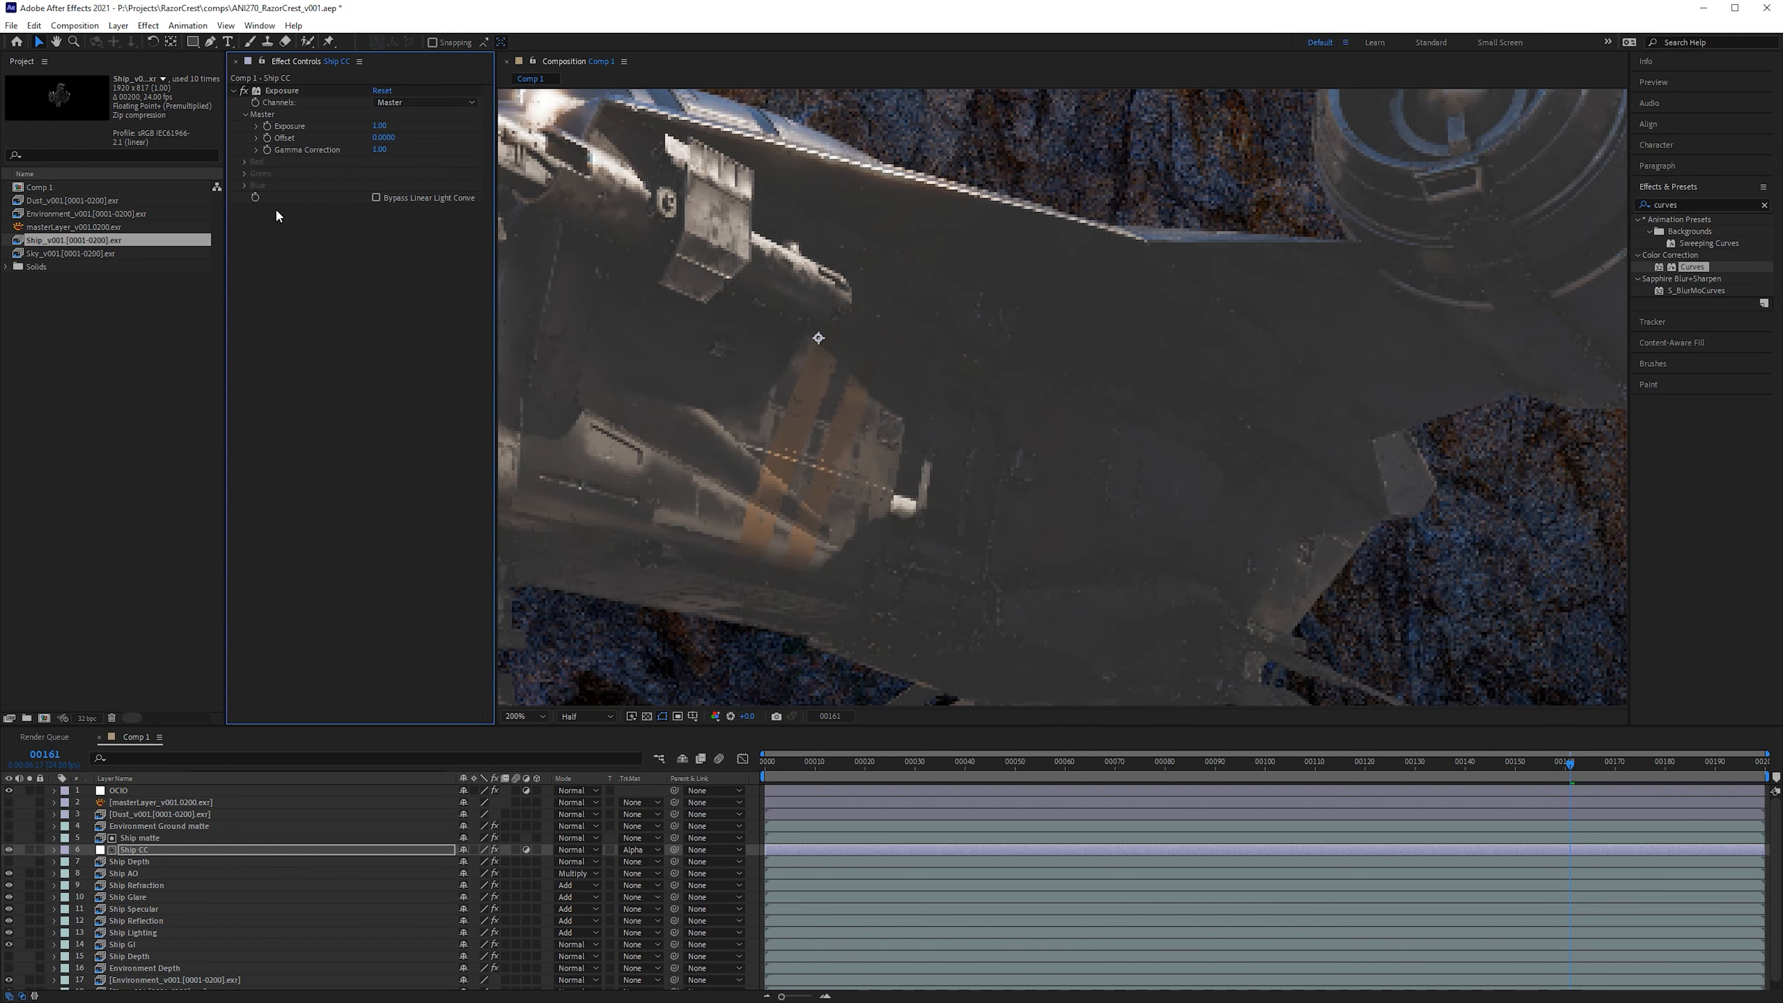
Step: Try a master Offset of 0.1 in the Exposure effect on Ship CC
{"action": "left_click", "coordinate": [385, 139]}
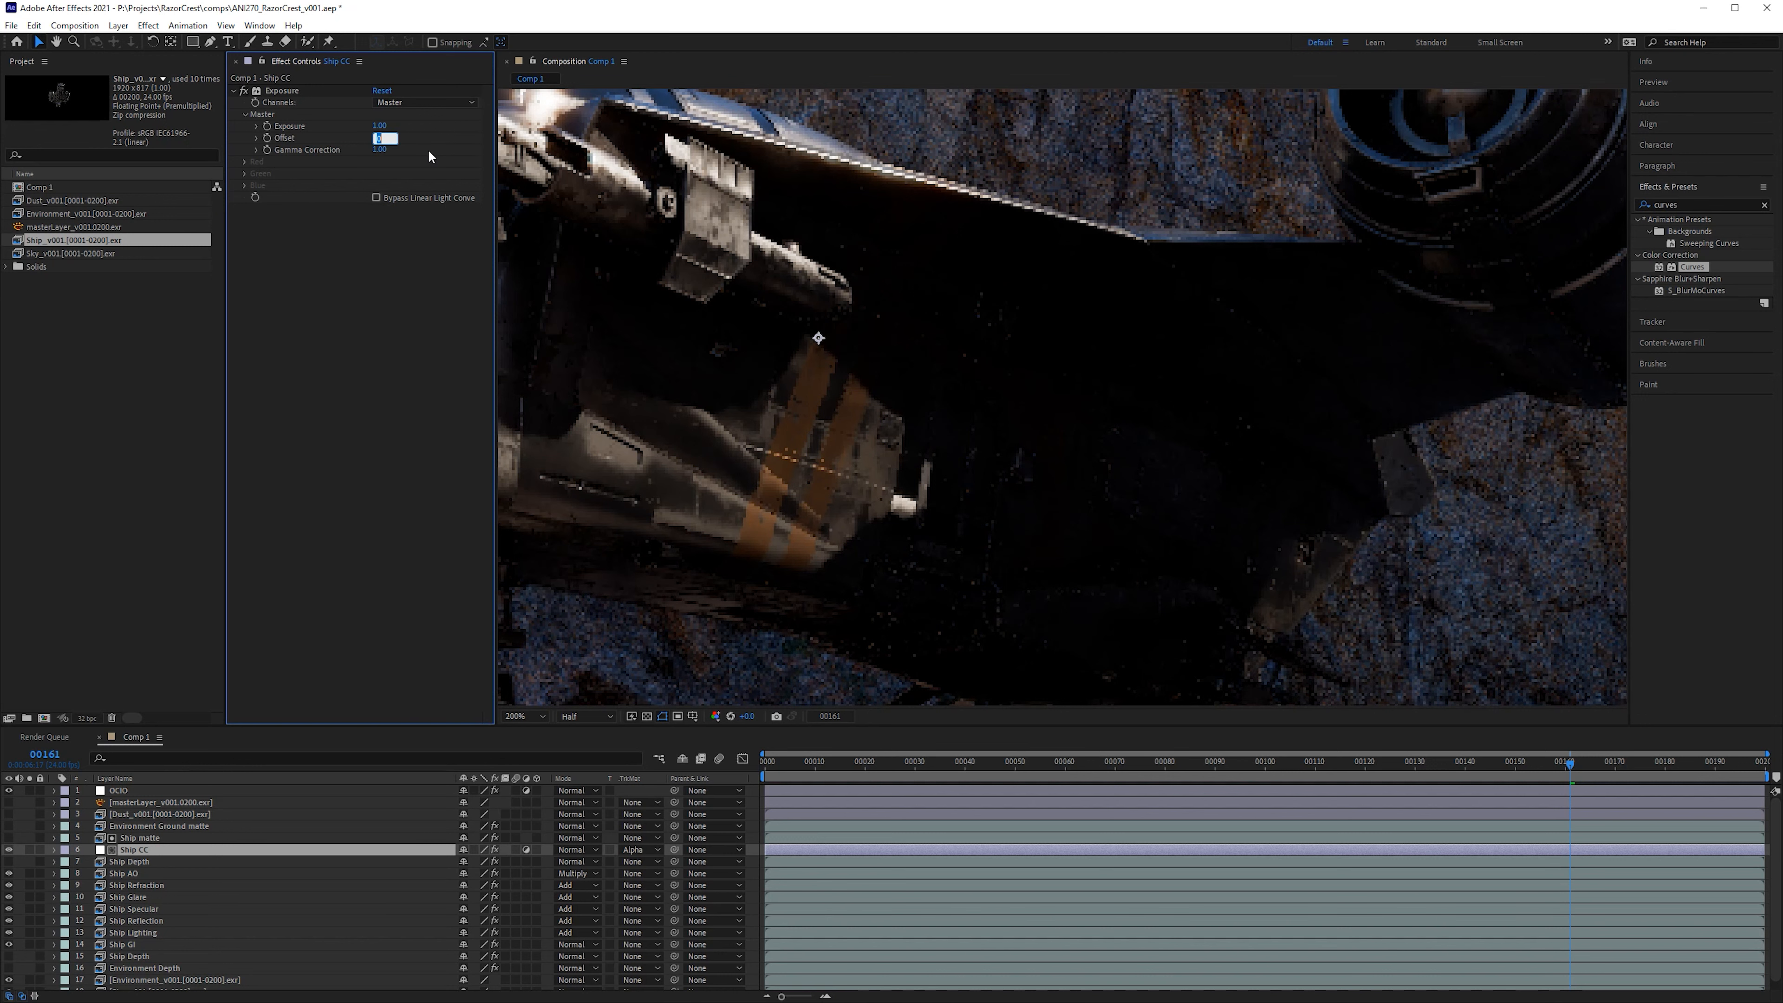
{"action": "type", "text": "0.1"}
{"action": "key", "text": "Return"}
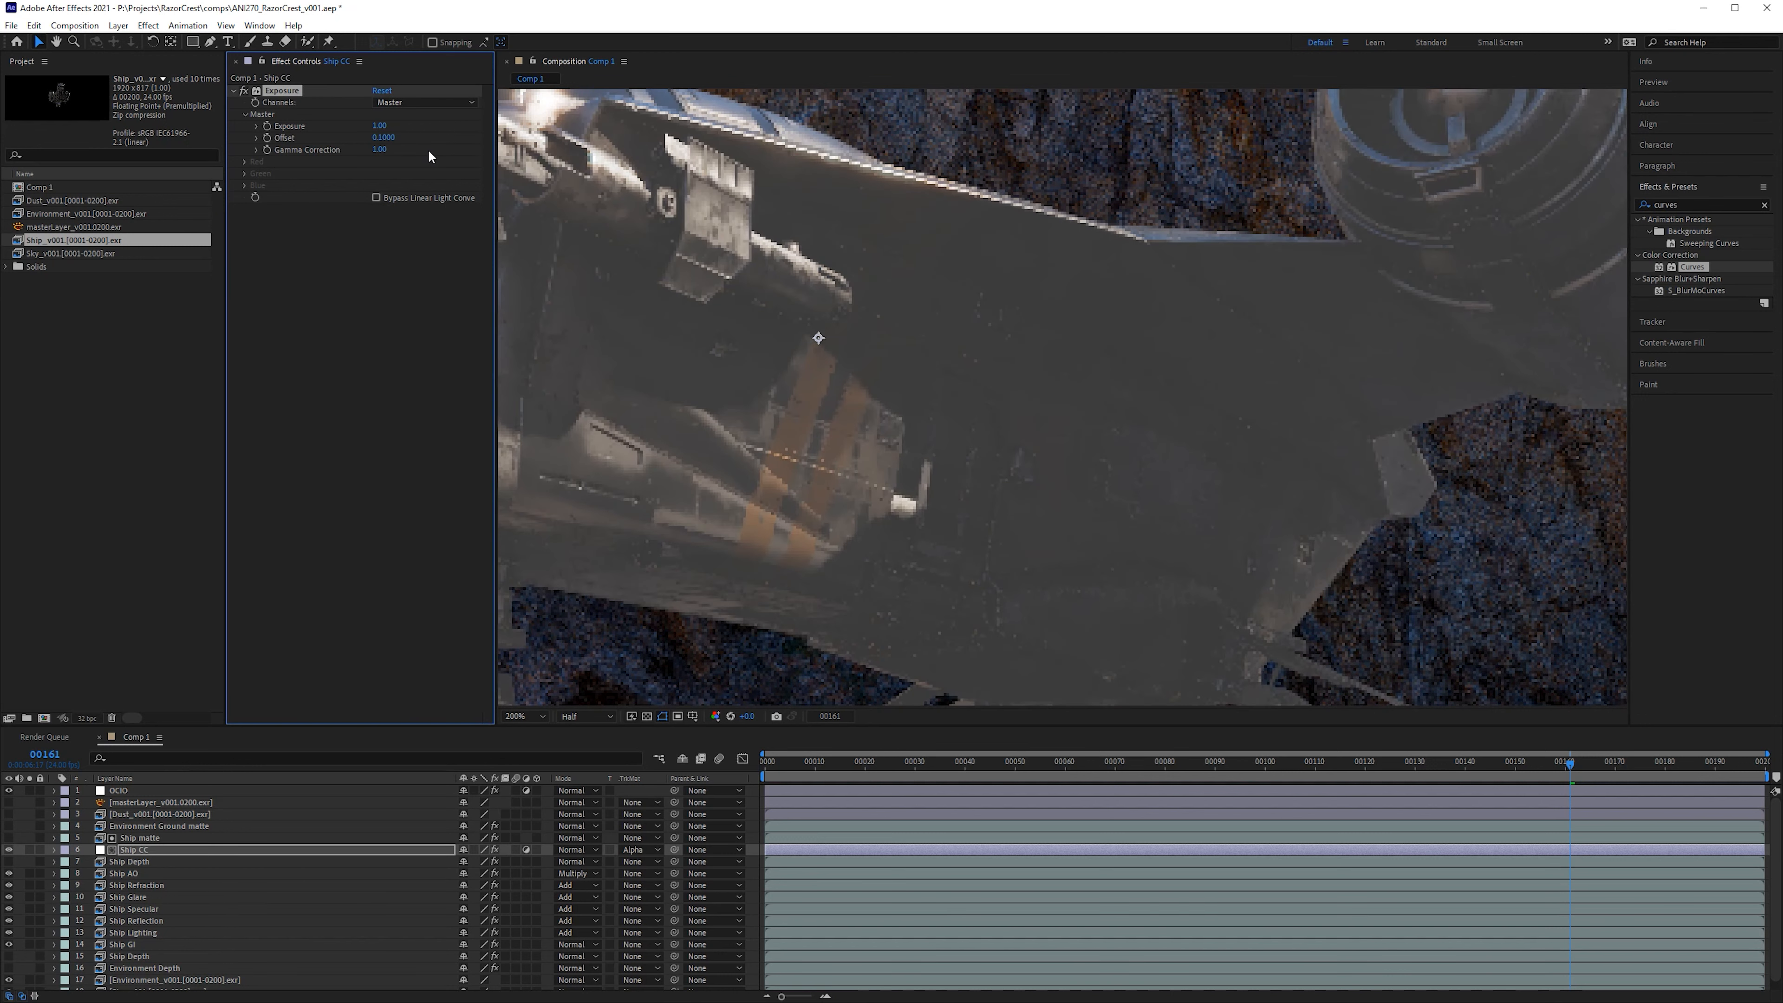
Step: Set the master Offset of the Exposure effect on Ship CC to 0.025
{"action": "left_click", "coordinate": [395, 136]}
{"action": "key", "text": "BackSpace"}
{"action": "type", "text": ".025"}
{"action": "key", "text": "Return"}
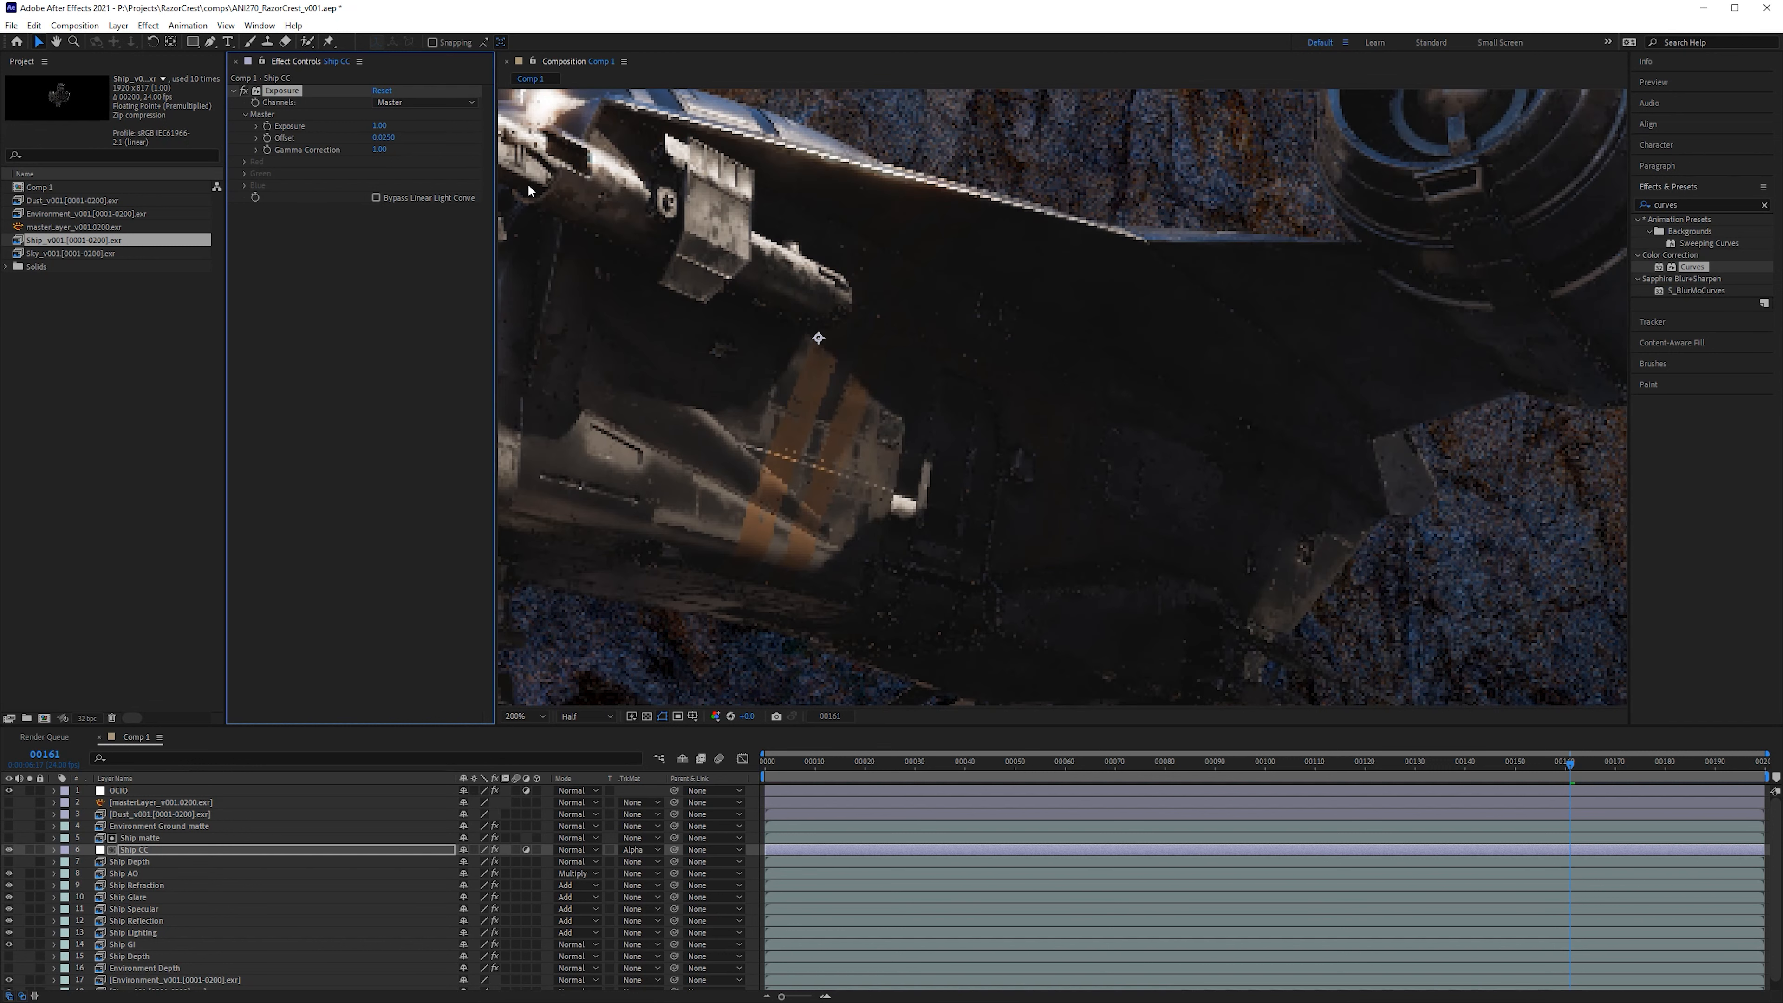
Step: Compare the ship with the Exposure effect off and on, and examine the shadows on its underside up close and in full view
{"action": "left_click", "coordinate": [243, 91]}
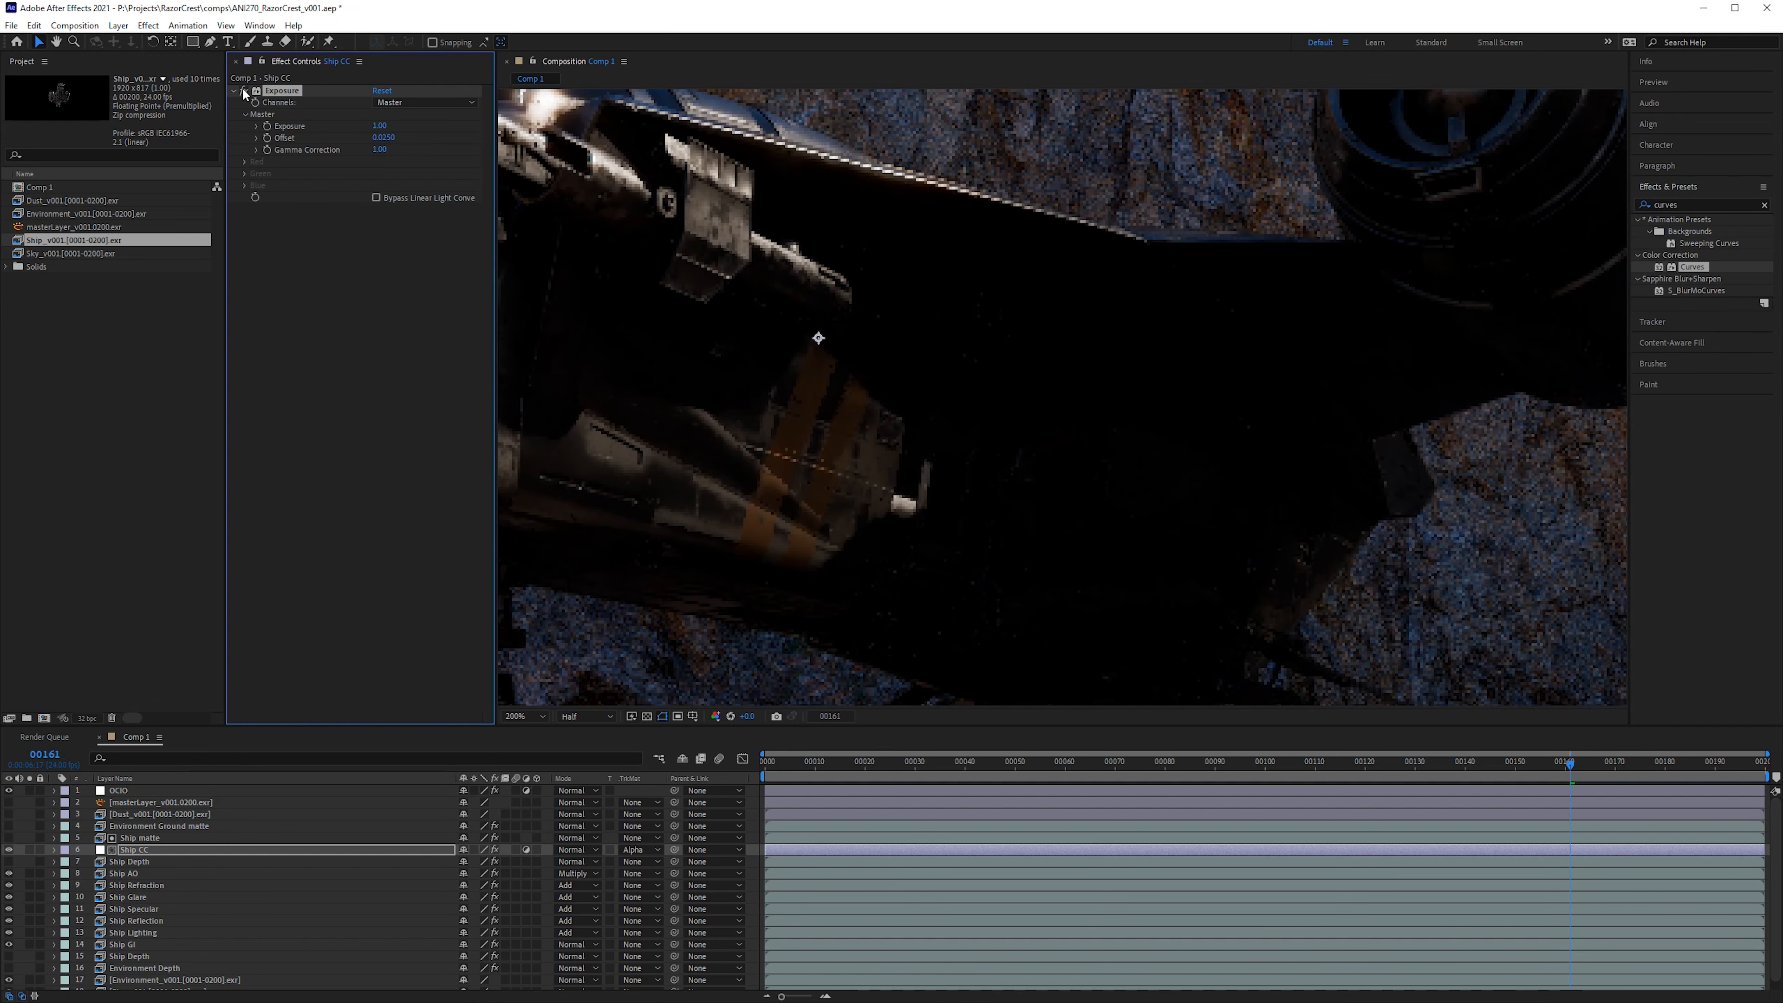
{"action": "left_click", "coordinate": [243, 91]}
{"action": "left_click", "coordinate": [242, 90]}
{"action": "left_click", "coordinate": [243, 90]}
{"action": "scroll", "coordinate": [1088, 421], "scroll_direction": "down", "scroll_amount": 2}
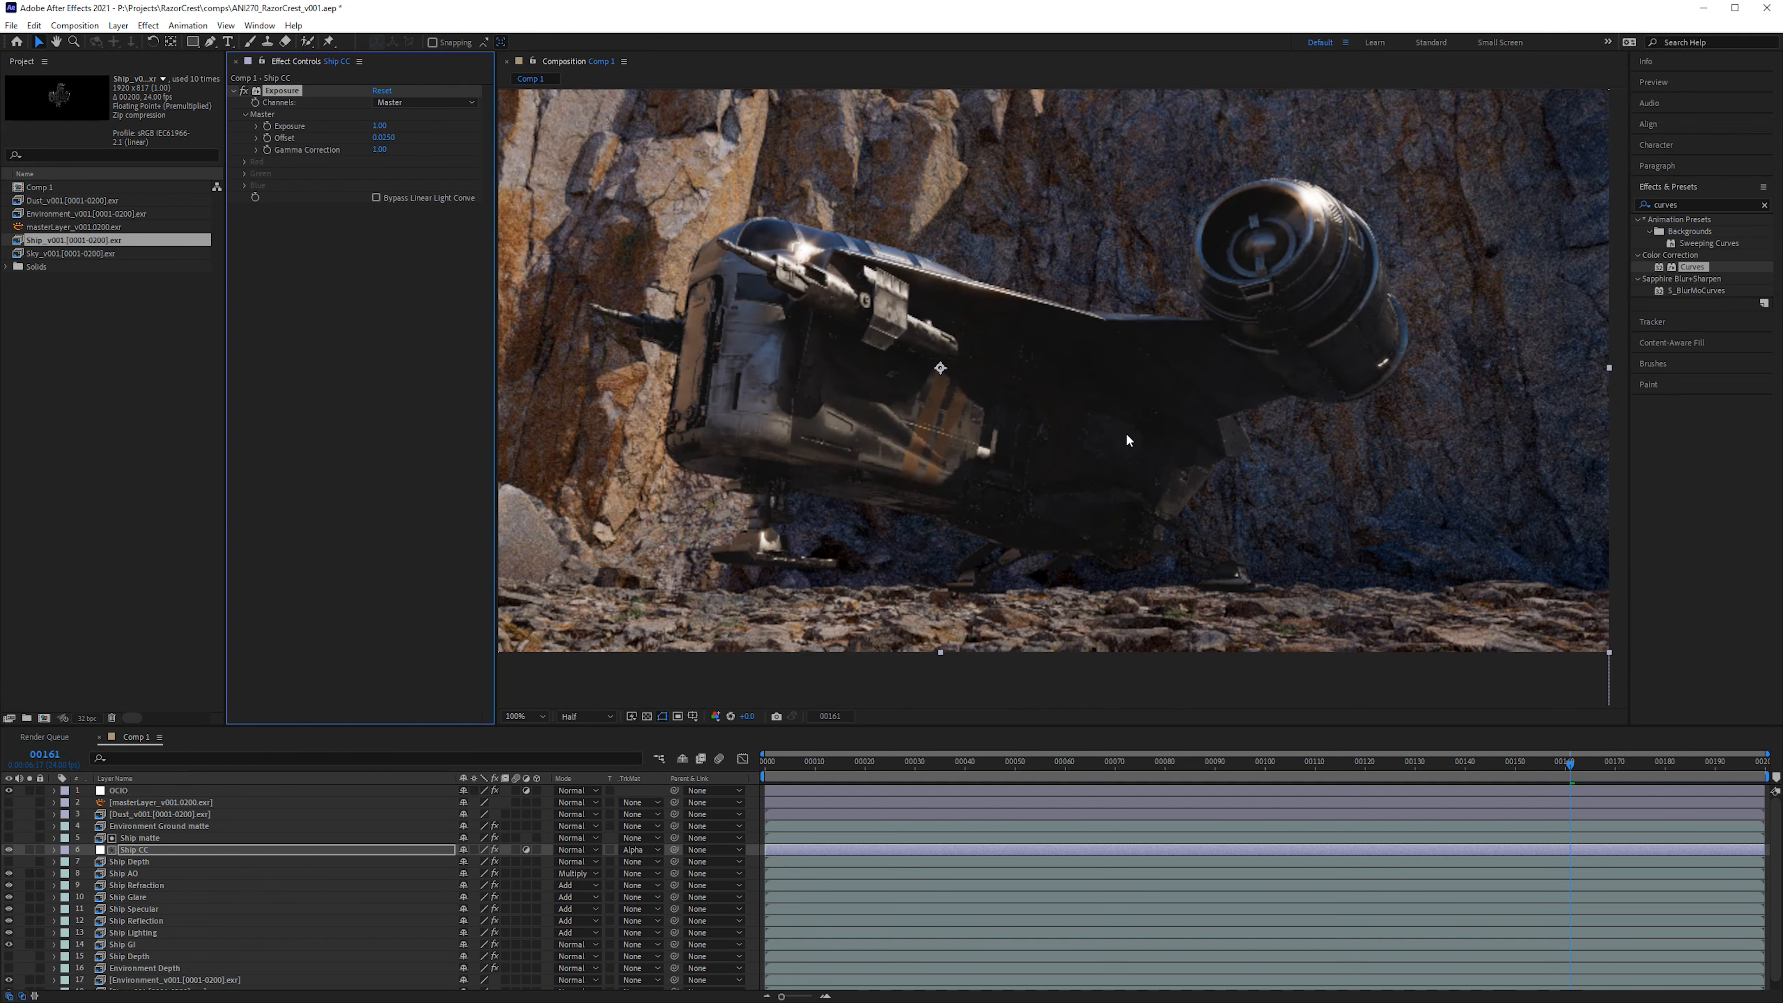
{"action": "scroll", "coordinate": [1063, 409], "scroll_direction": "up", "scroll_amount": 2}
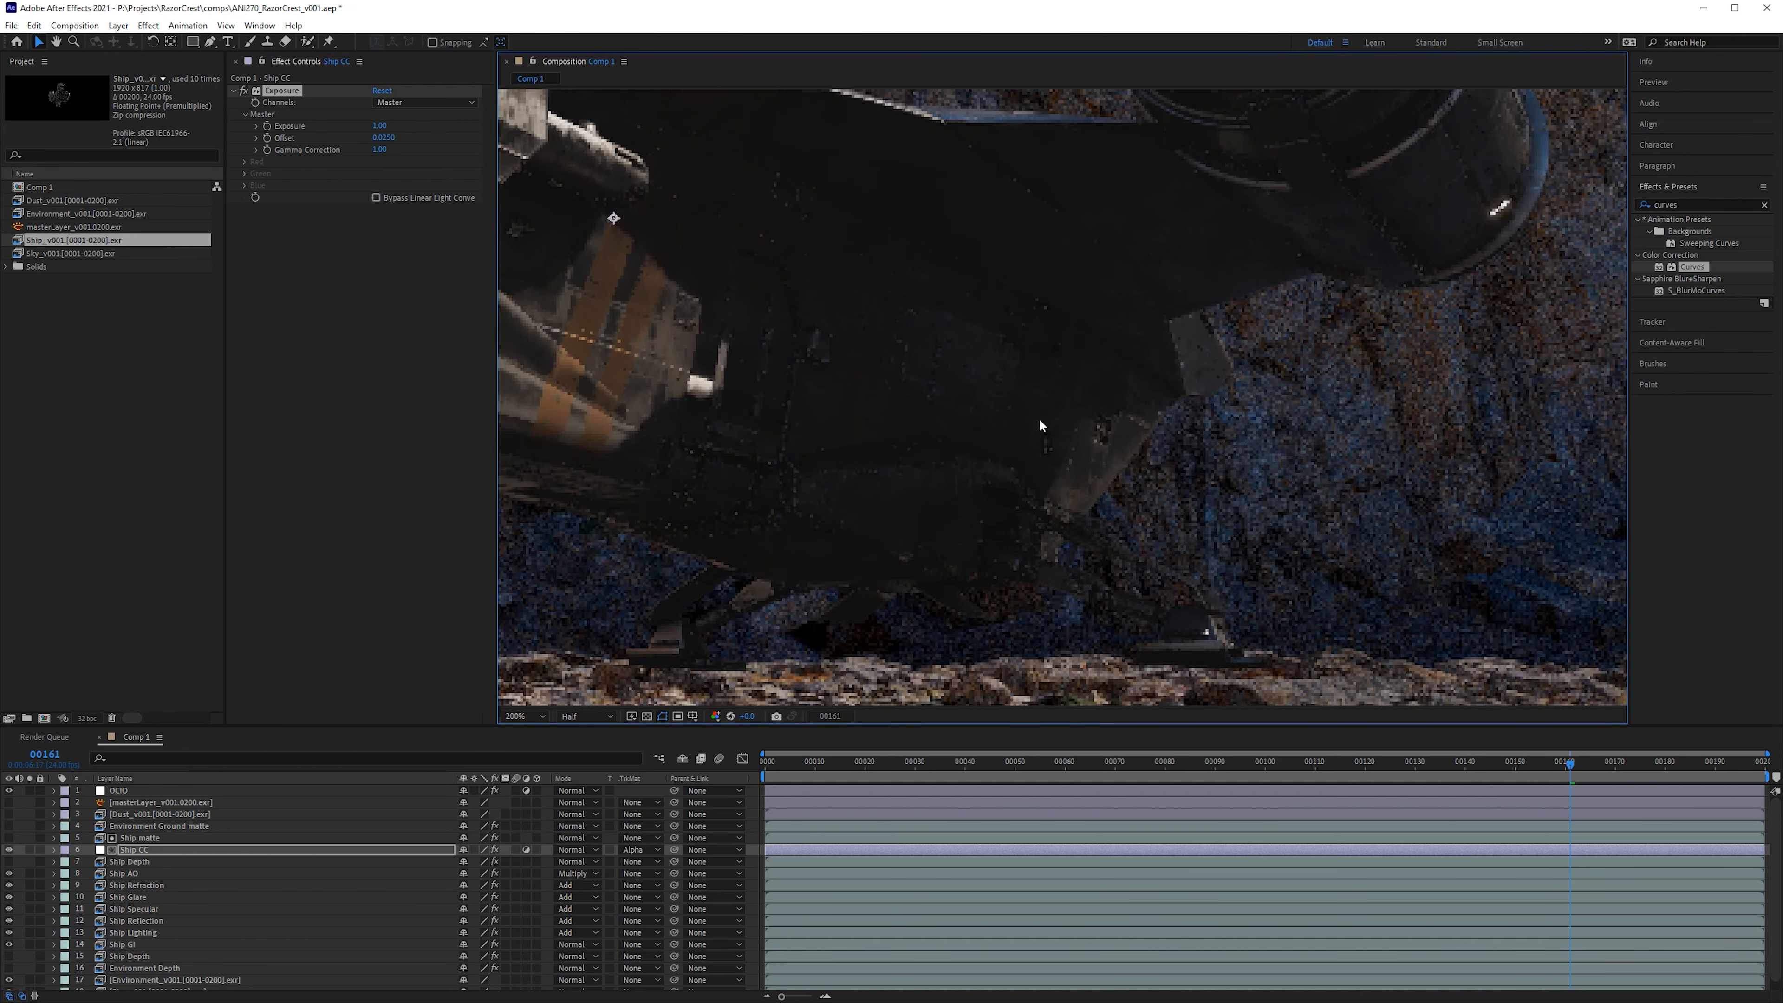
{"action": "left_click_drag", "start_coordinate": [1082, 387], "coordinate": [1013, 410]}
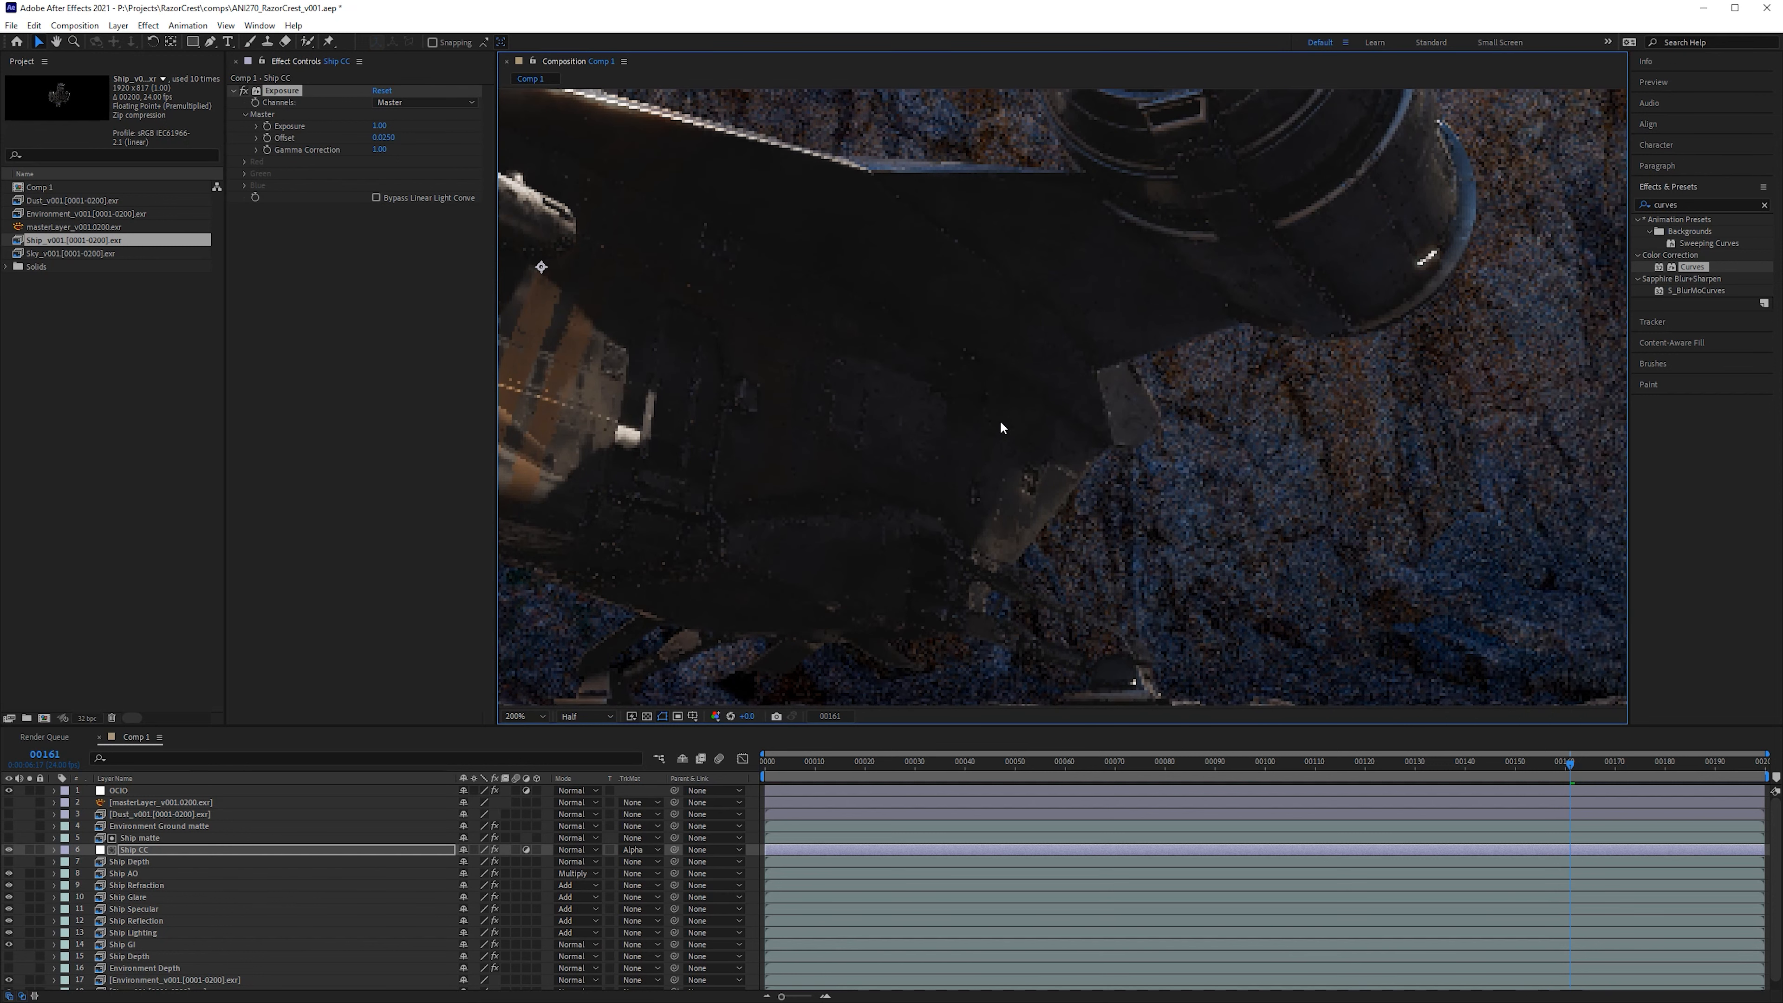
{"action": "left_click", "coordinate": [390, 137]}
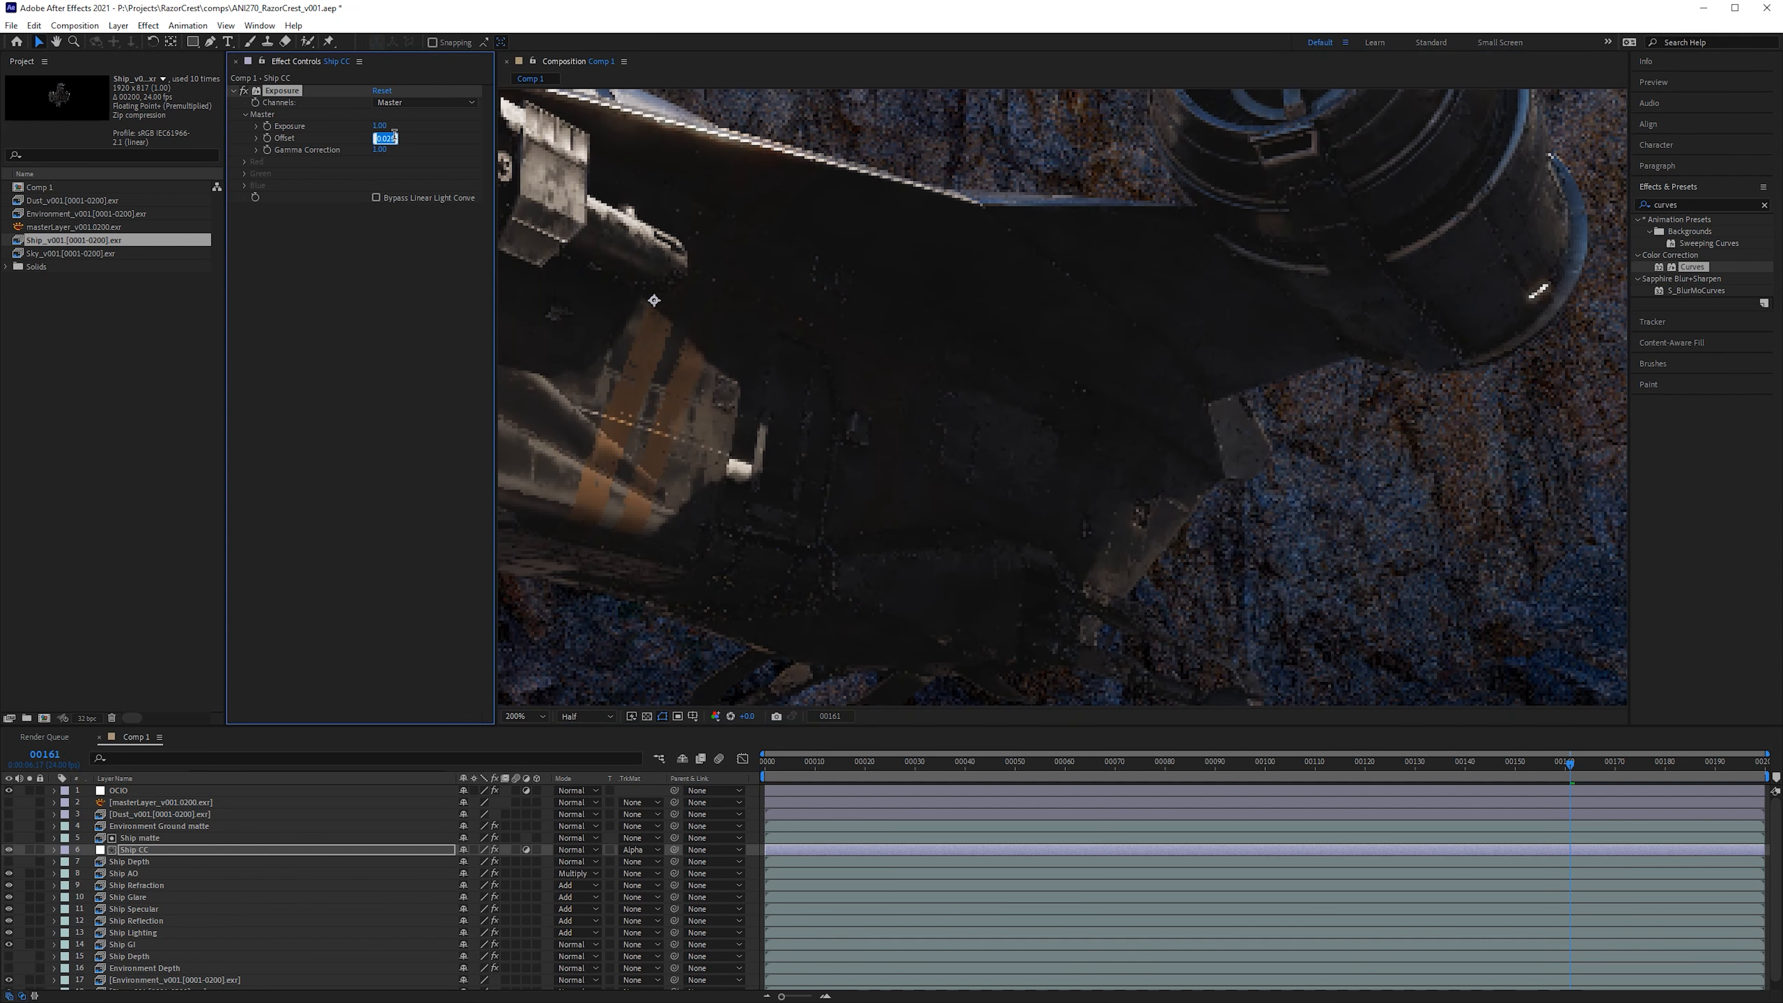
{"action": "key", "text": "Return"}
{"action": "key", "text": "comma"}
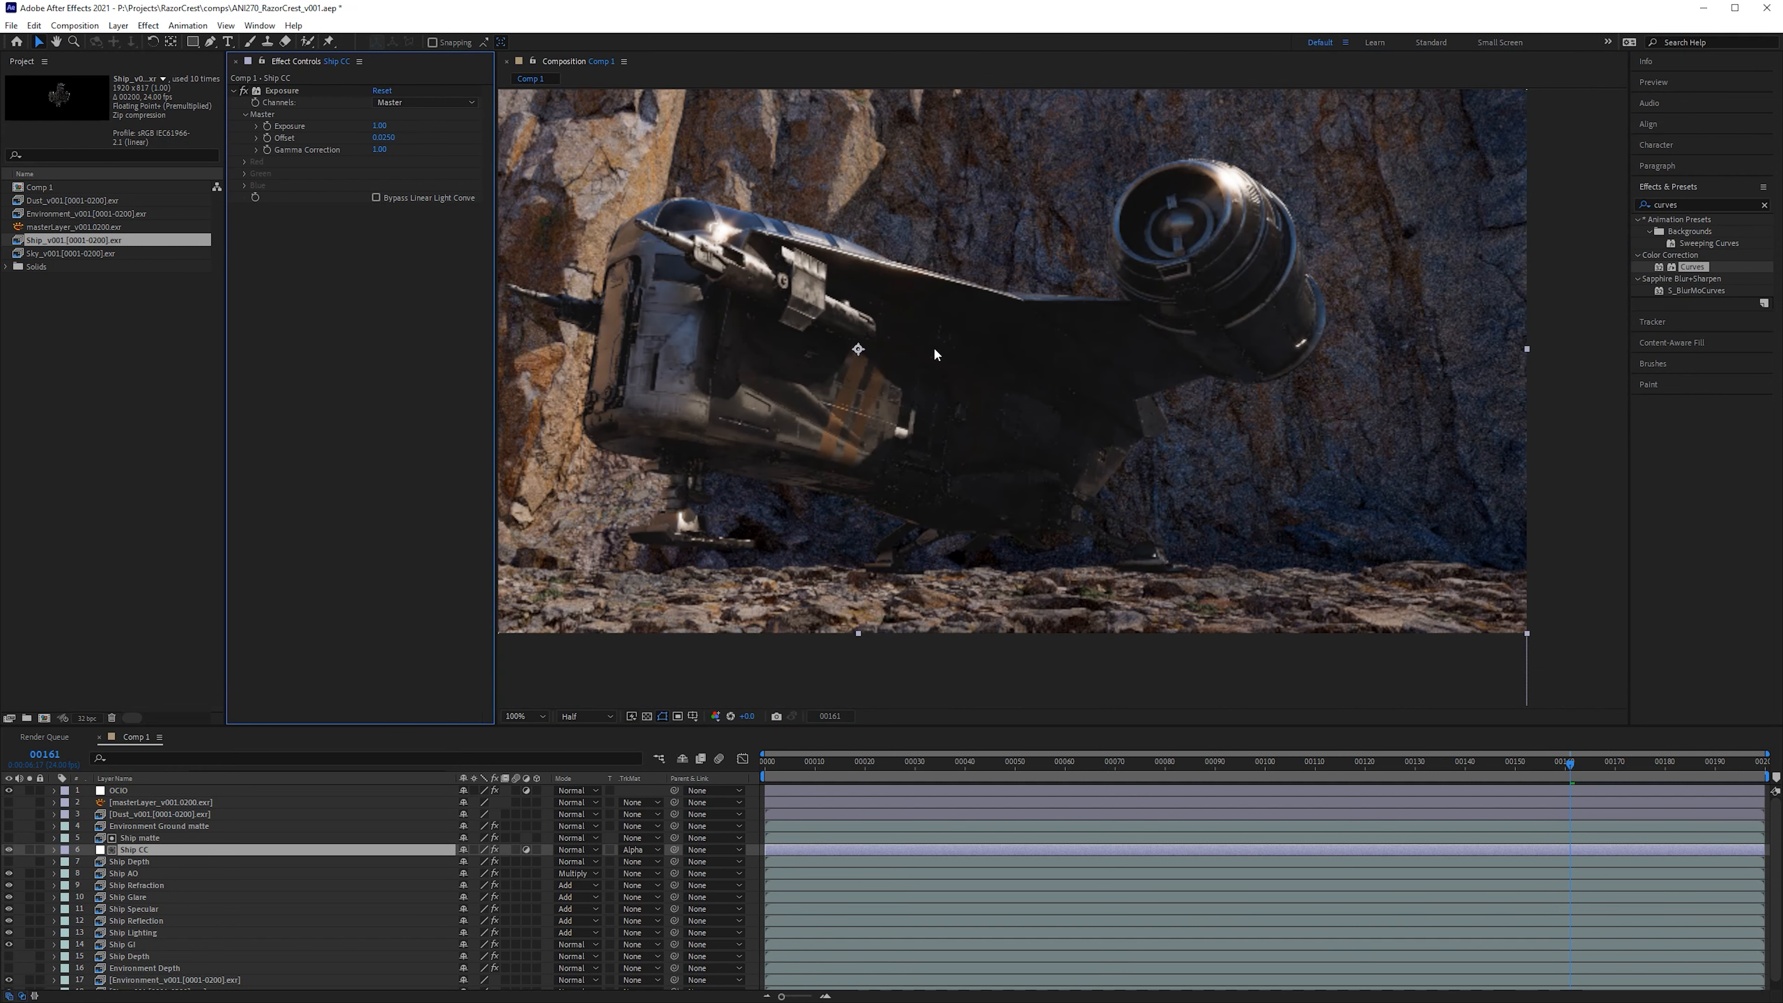
Step: Examine the lifted shadows on the ship's hull and underside up close and in the wider frame
{"action": "key", "text": "h"}
{"action": "key", "text": "period"}
{"action": "left_click_drag", "start_coordinate": [1038, 416], "coordinate": [1166, 291]}
{"action": "key", "text": "v"}
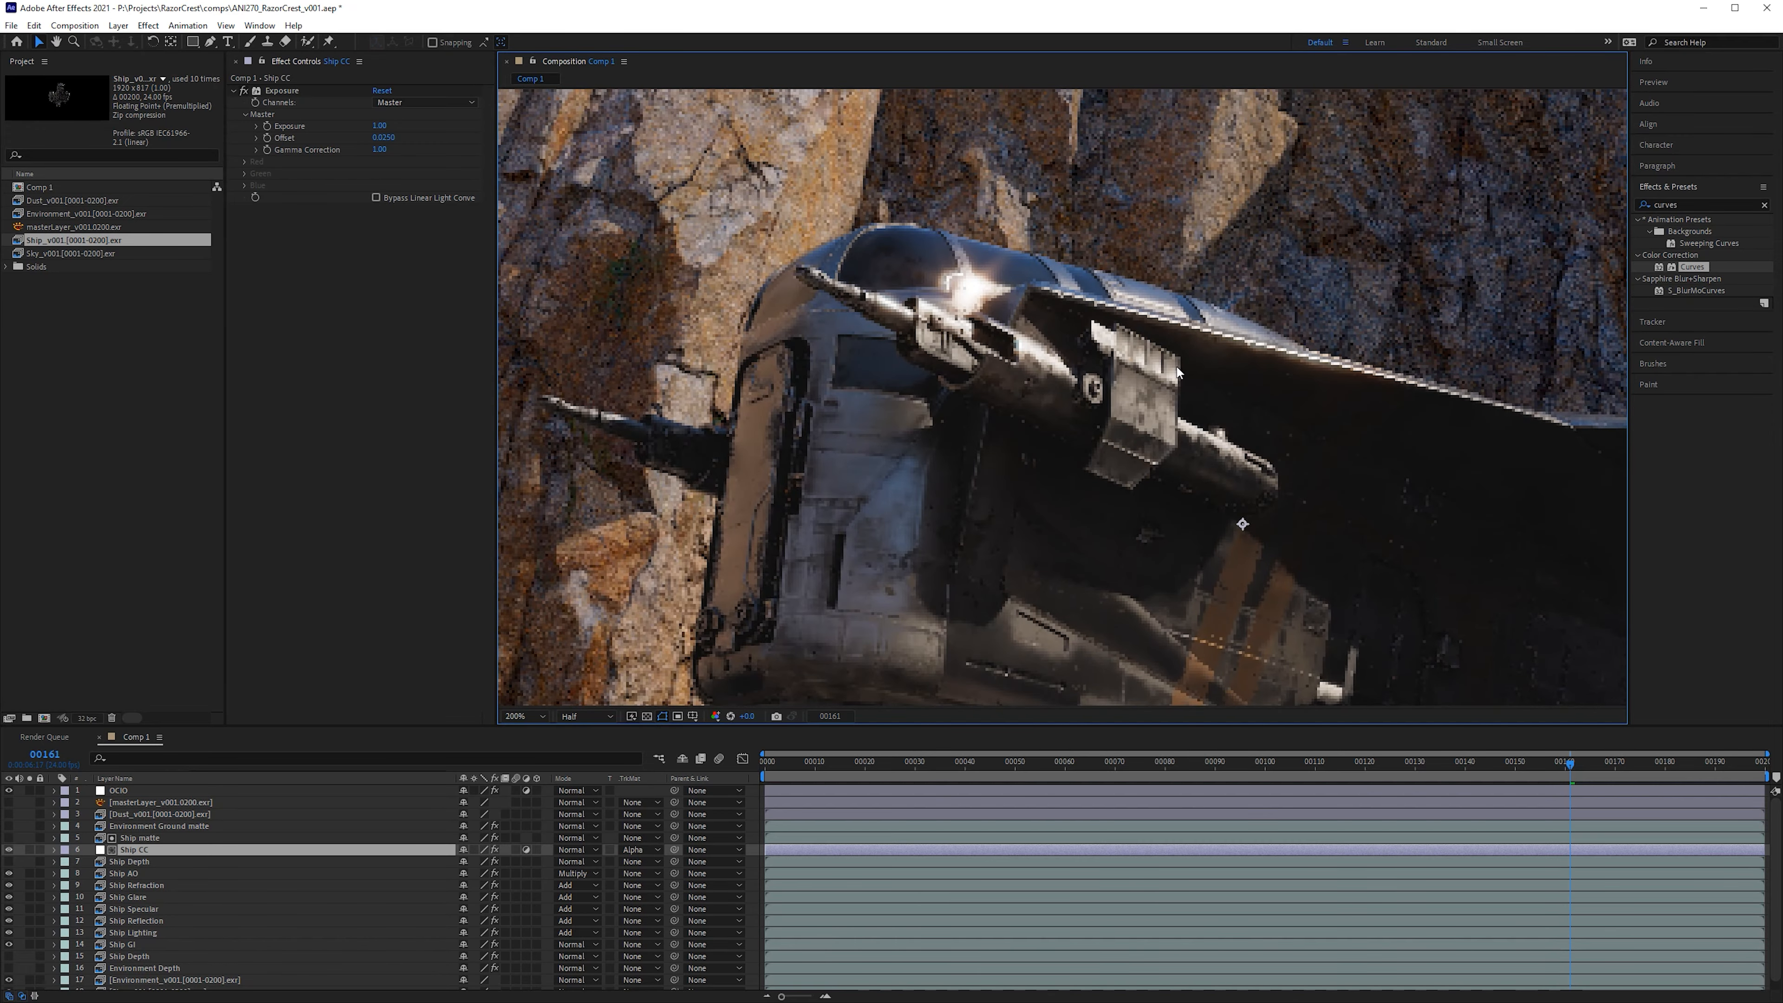
{"action": "left_click_drag", "start_coordinate": [1005, 310], "coordinate": [964, 227]}
{"action": "left_click_drag", "start_coordinate": [1149, 359], "coordinate": [1124, 258]}
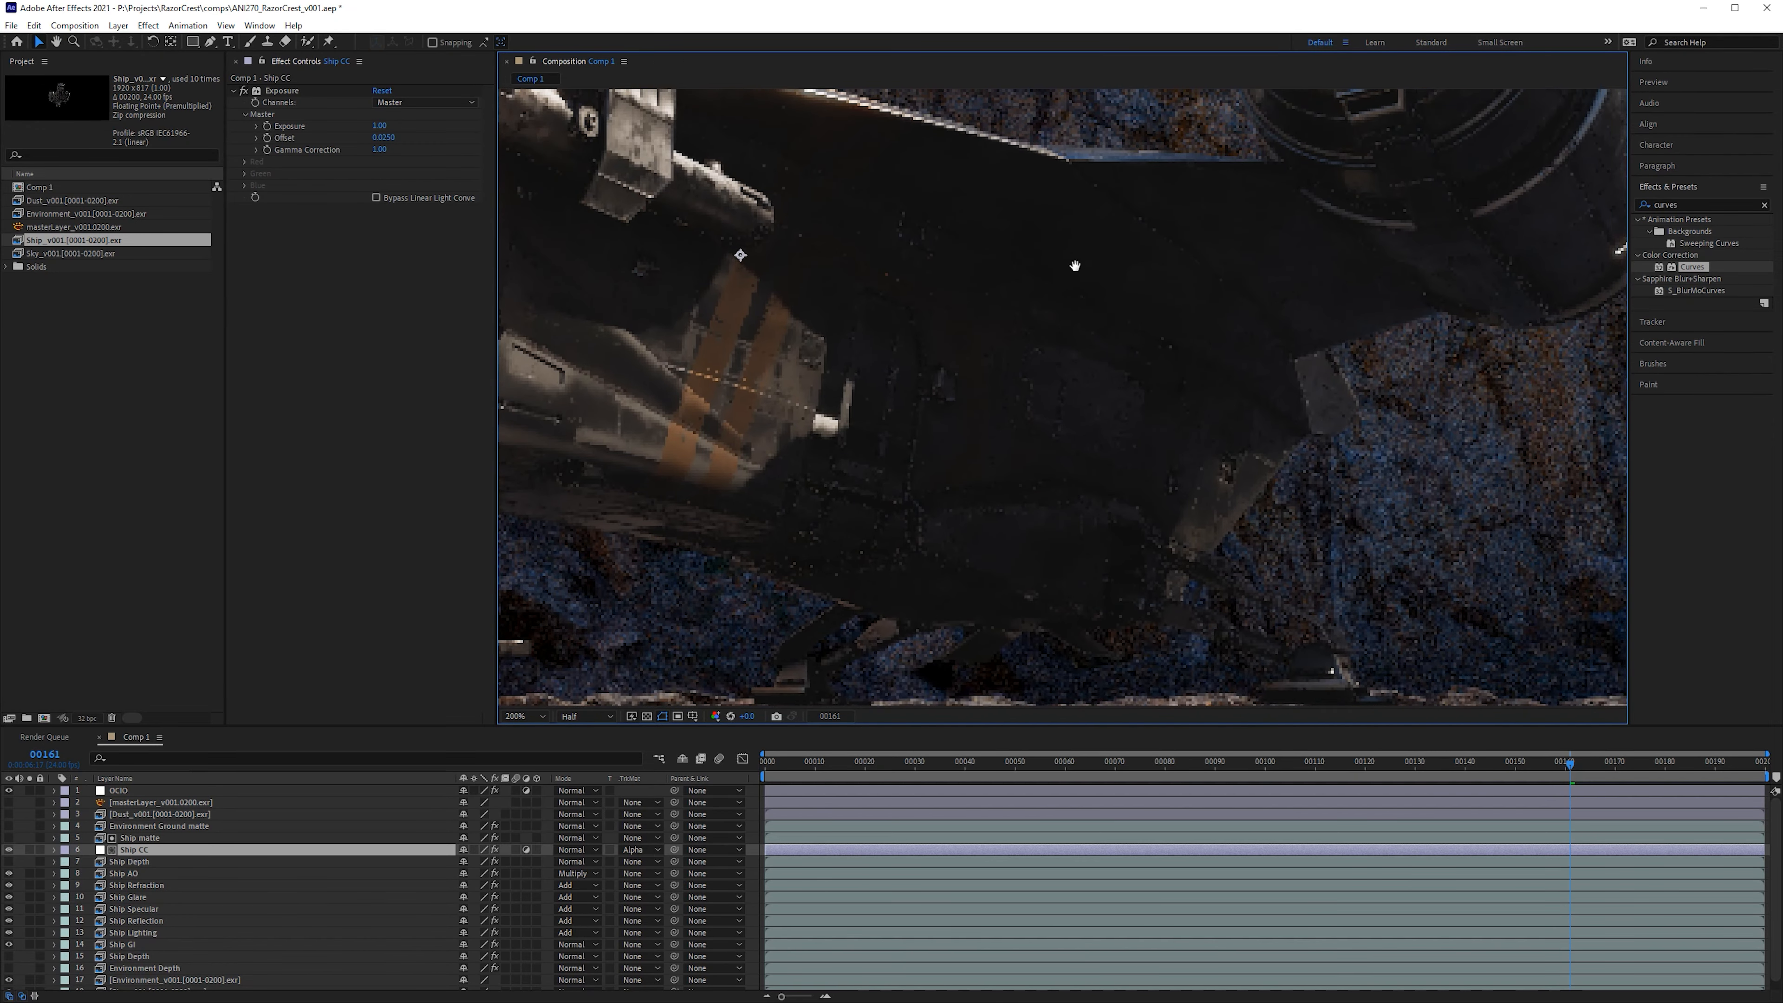
{"action": "left_click_drag", "start_coordinate": [1002, 204], "coordinate": [1042, 291]}
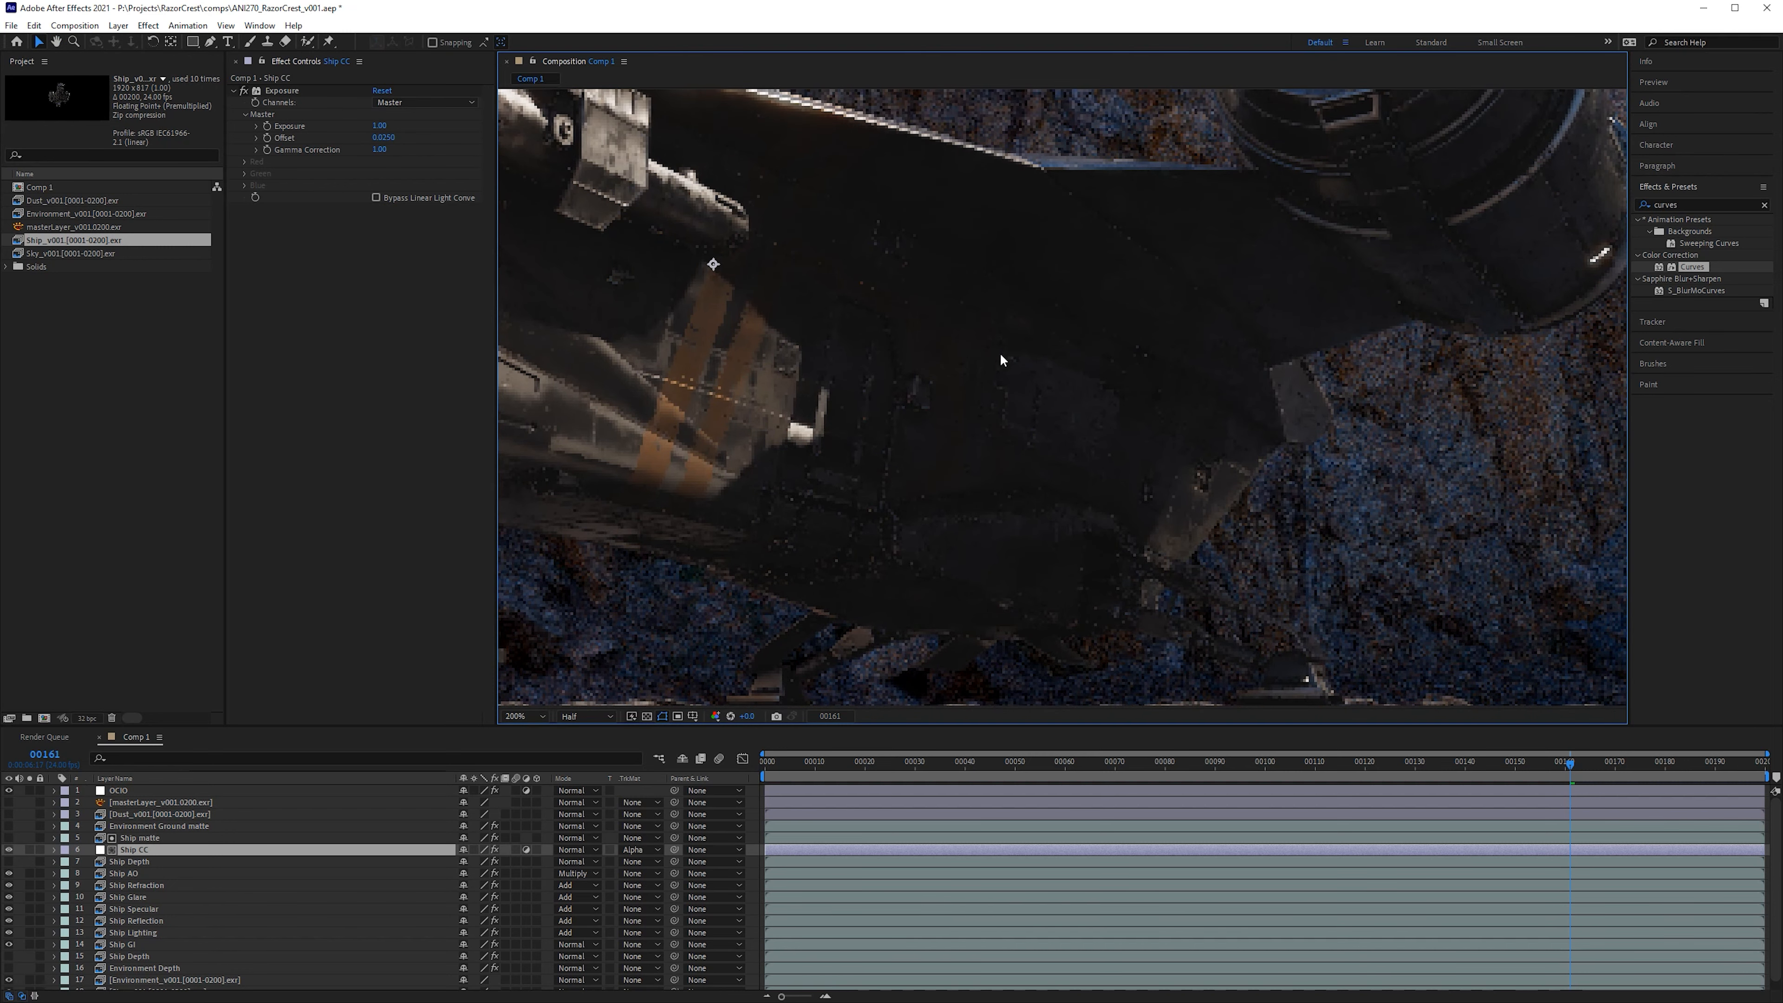
{"action": "scroll", "coordinate": [1074, 351], "scroll_direction": "right", "scroll_amount": 3}
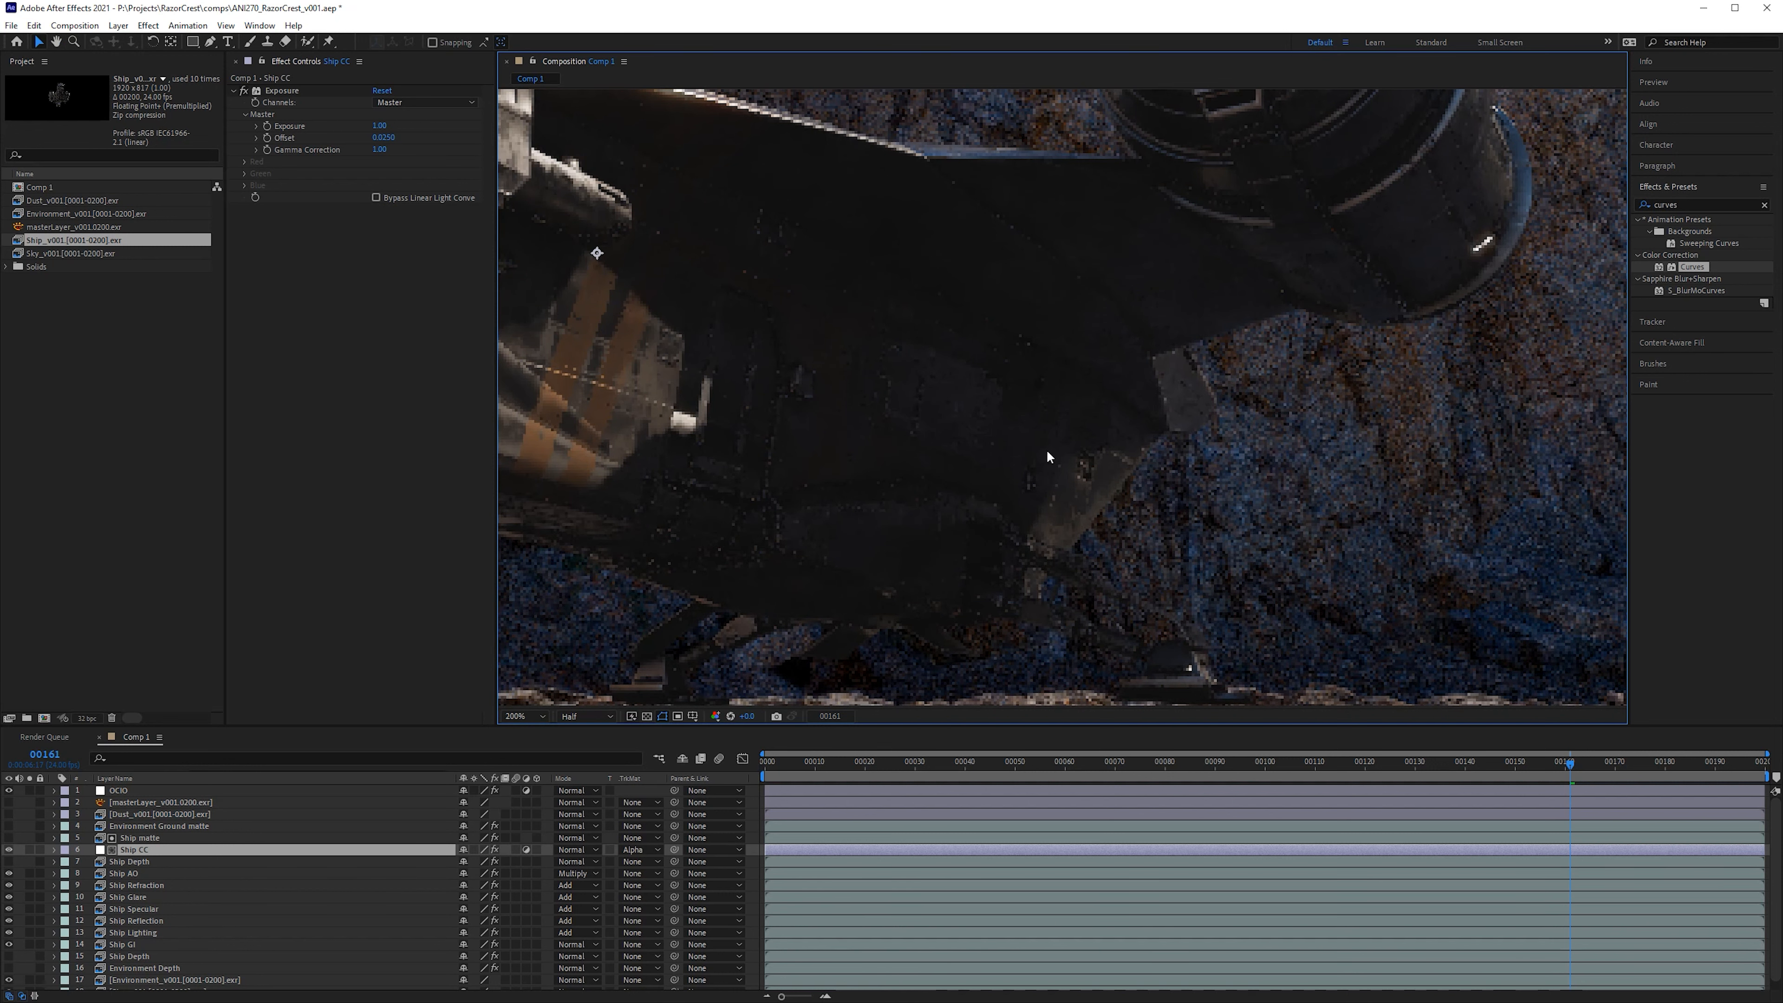
{"action": "scroll", "coordinate": [940, 474], "scroll_direction": "down", "scroll_amount": 5}
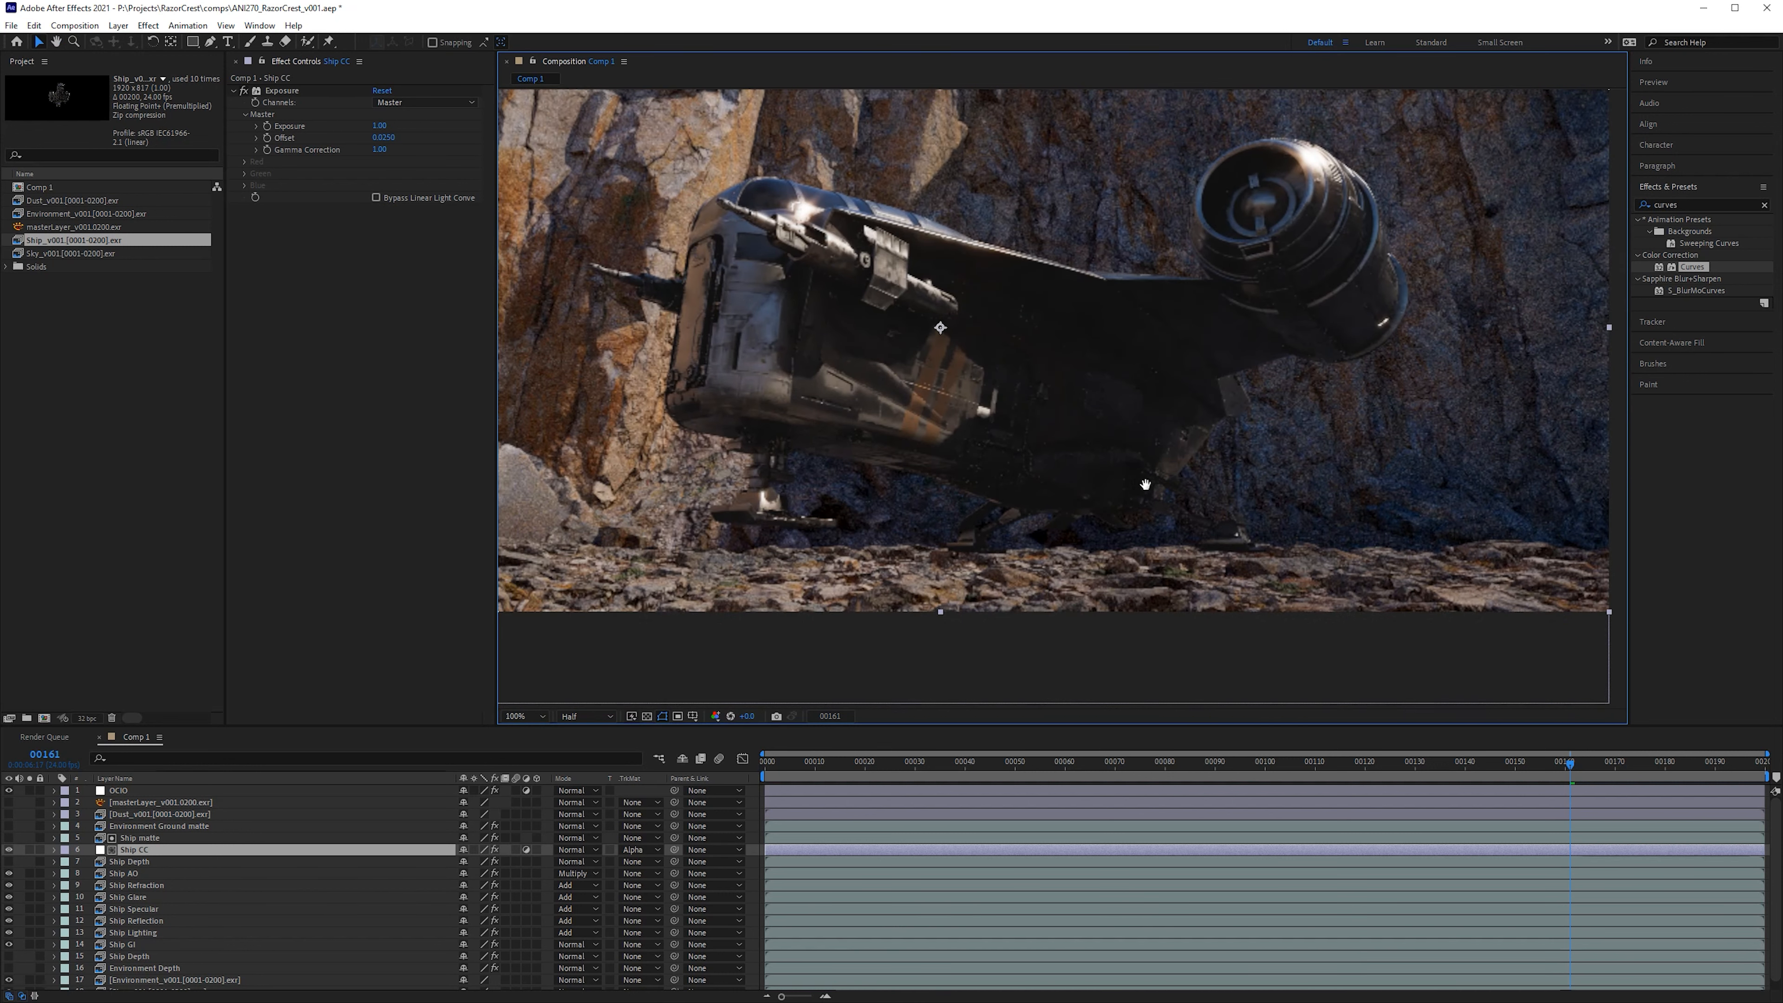
{"action": "key", "text": "h"}
{"action": "left_click_drag", "start_coordinate": [1245, 555], "coordinate": [1251, 568]}
{"action": "key", "text": "v"}
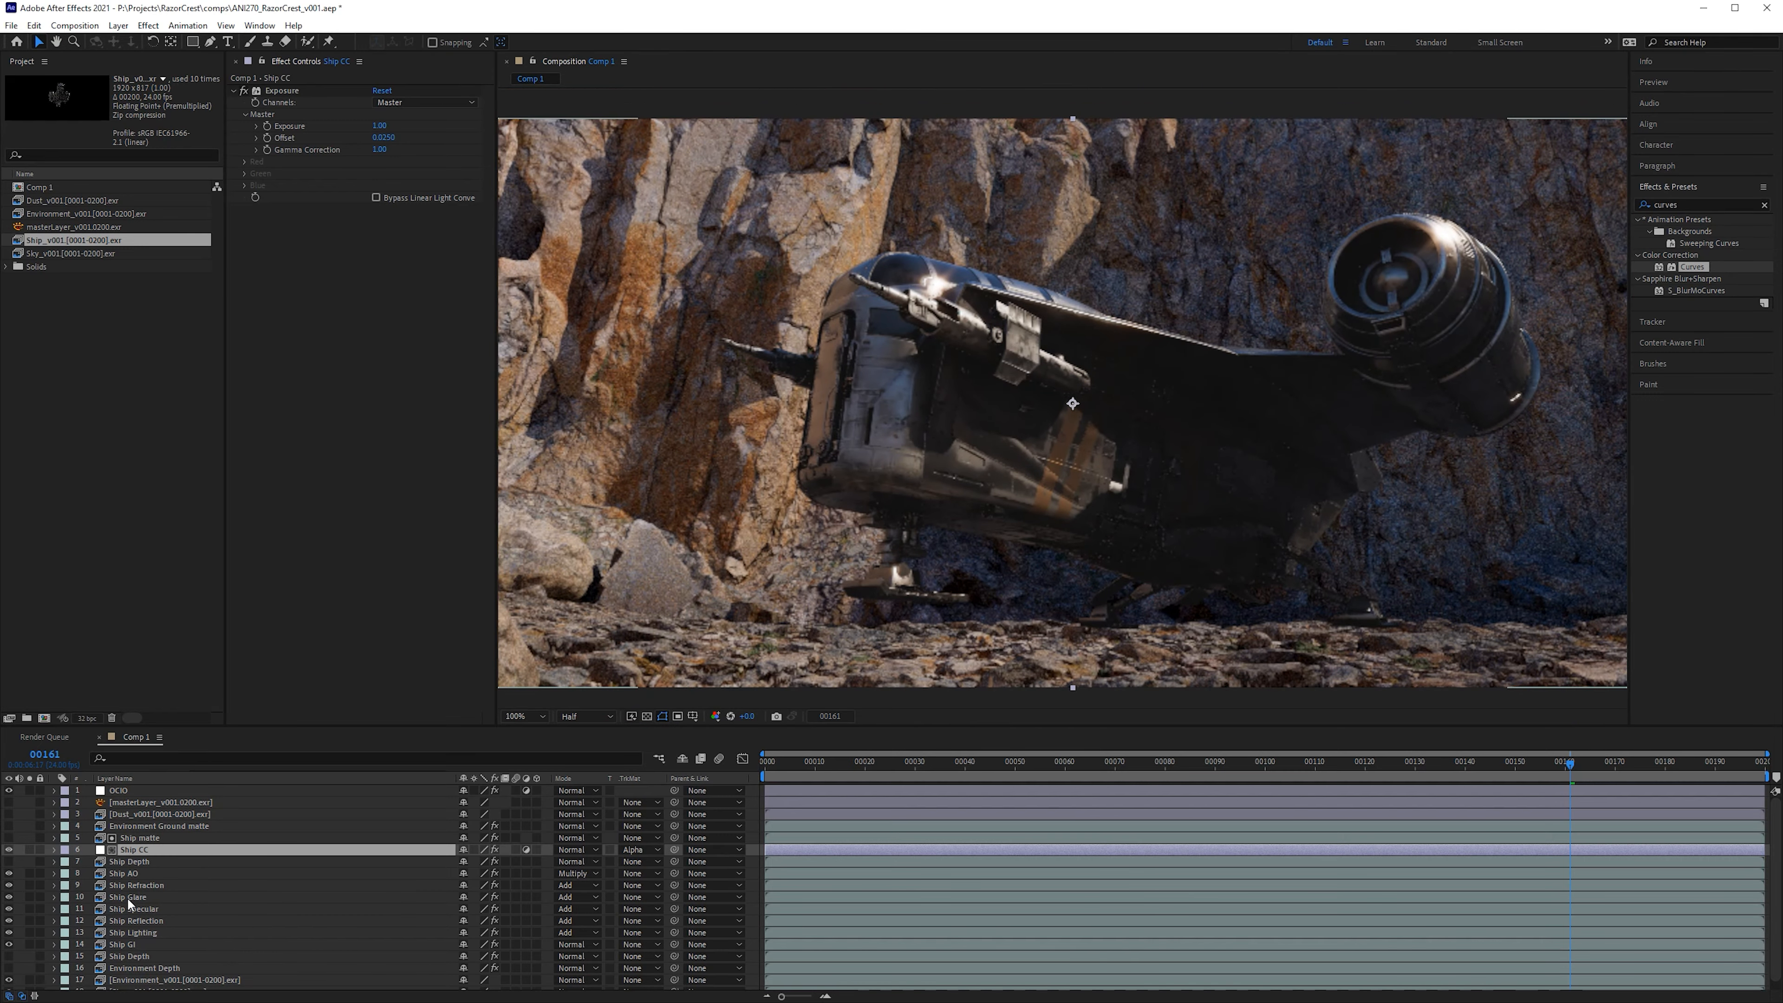
Step: Move the Ship Glare layer above Ship AO in the layer stack
{"action": "left_click", "coordinate": [130, 898]}
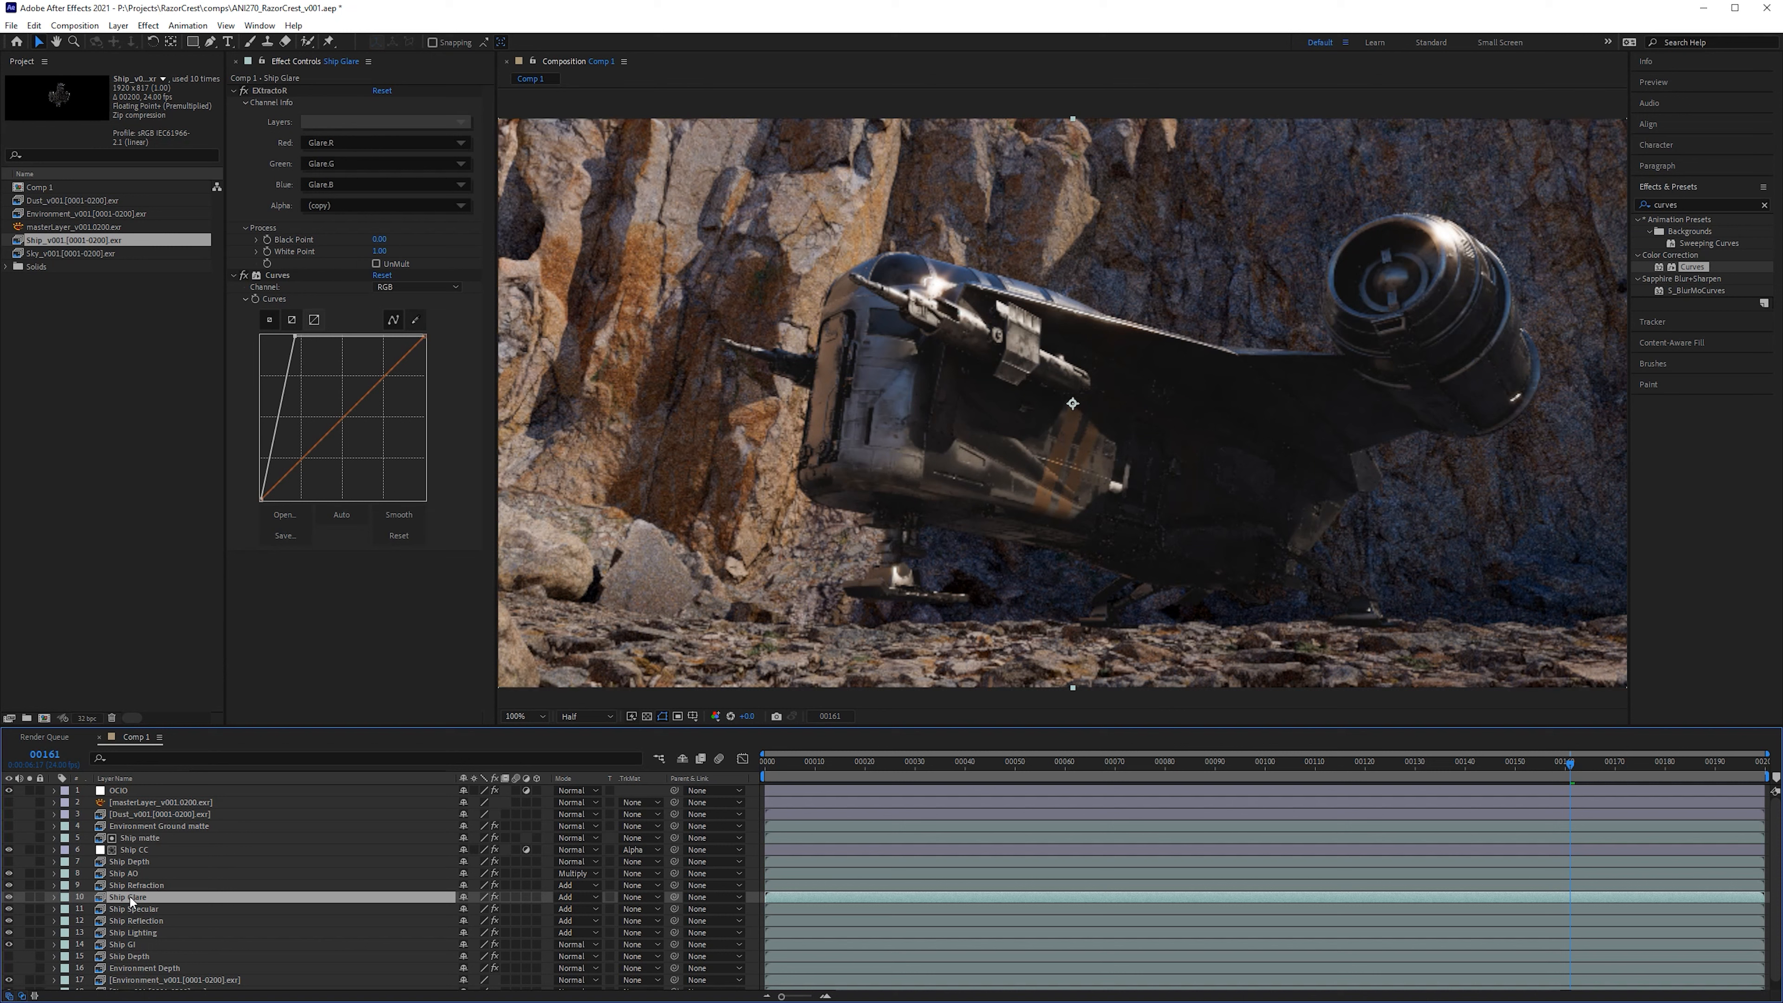
{"action": "left_click_drag", "start_coordinate": [128, 902], "coordinate": [159, 875]}
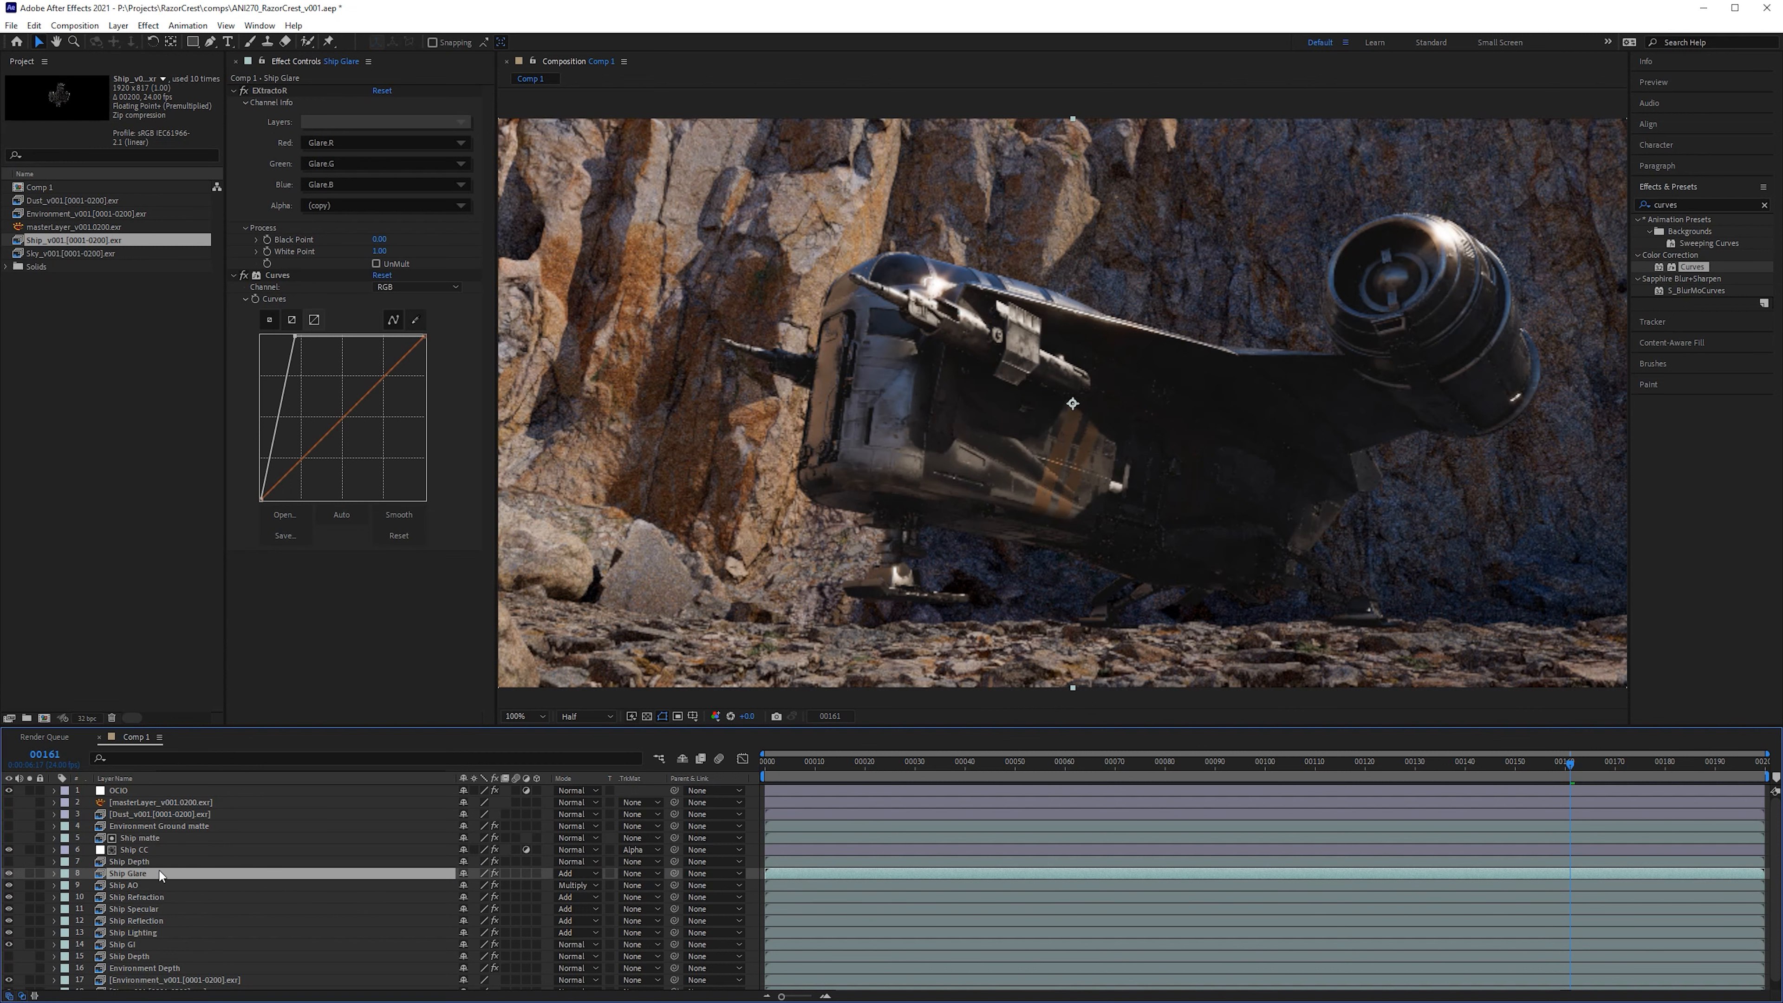
{"action": "scroll", "coordinate": [956, 512], "scroll_direction": "up", "scroll_amount": 2}
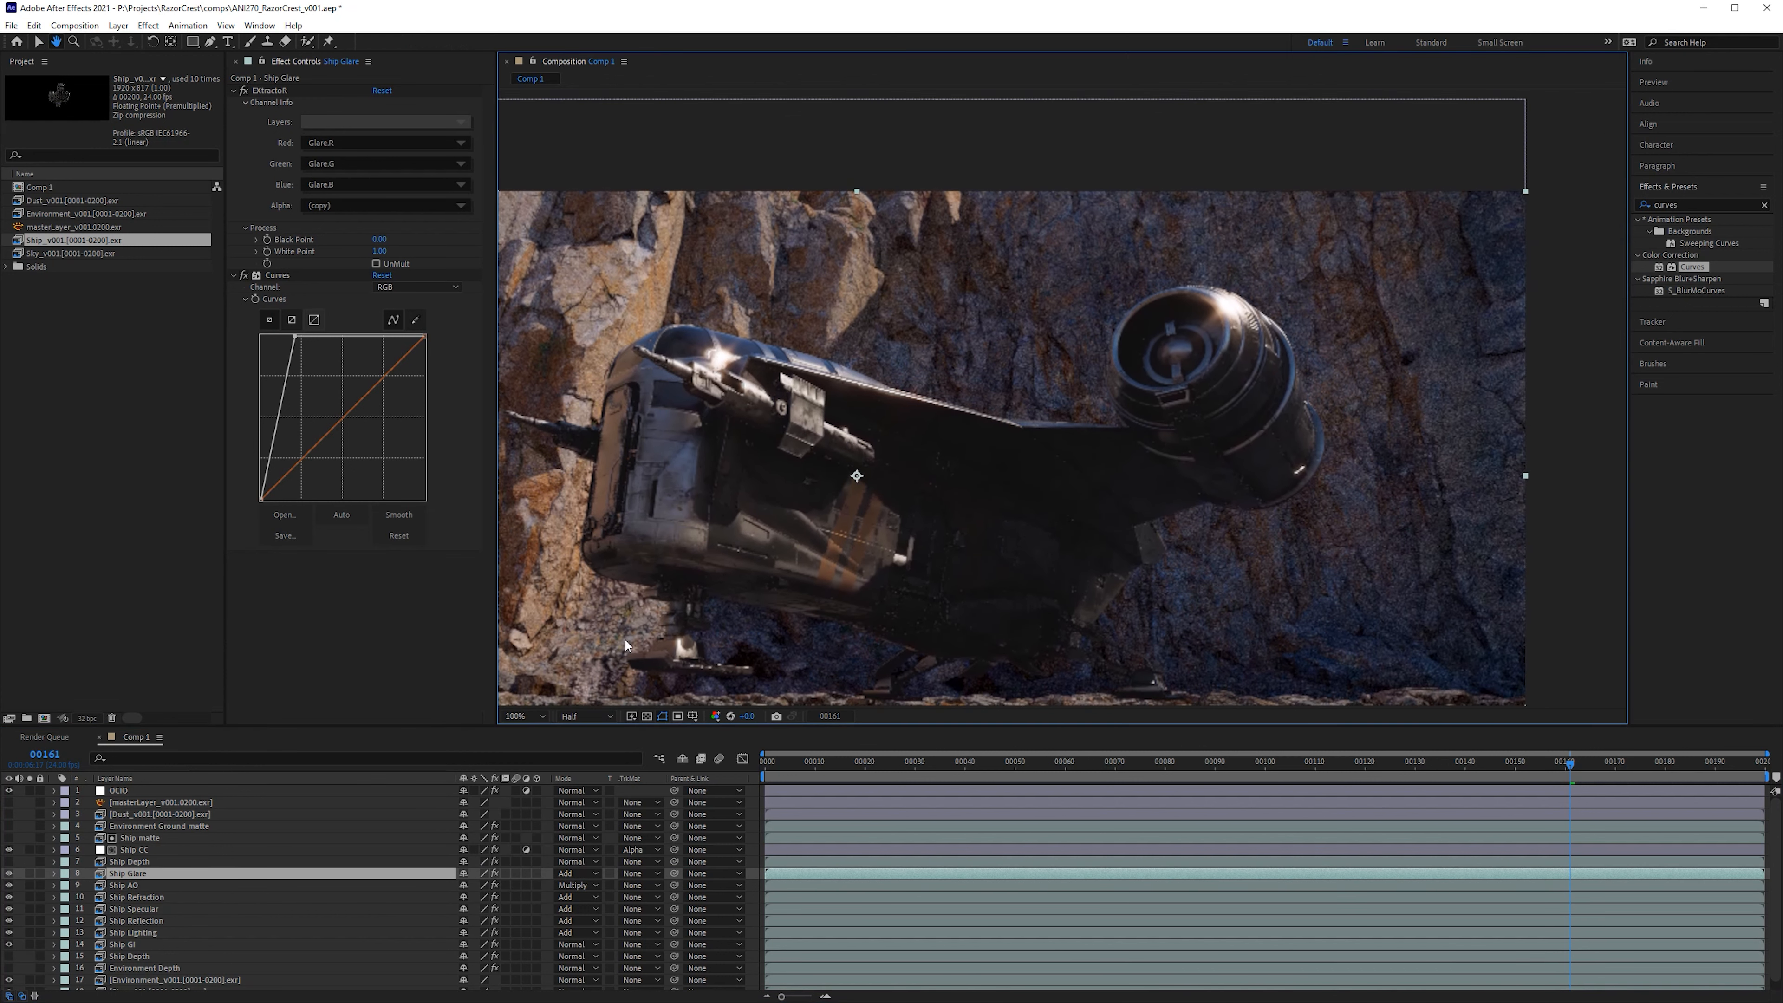
Step: Try Ship AO directly above Ship GI and above Ship Glare, and return it to just below Ship Glare
{"action": "left_click", "coordinate": [144, 885]}
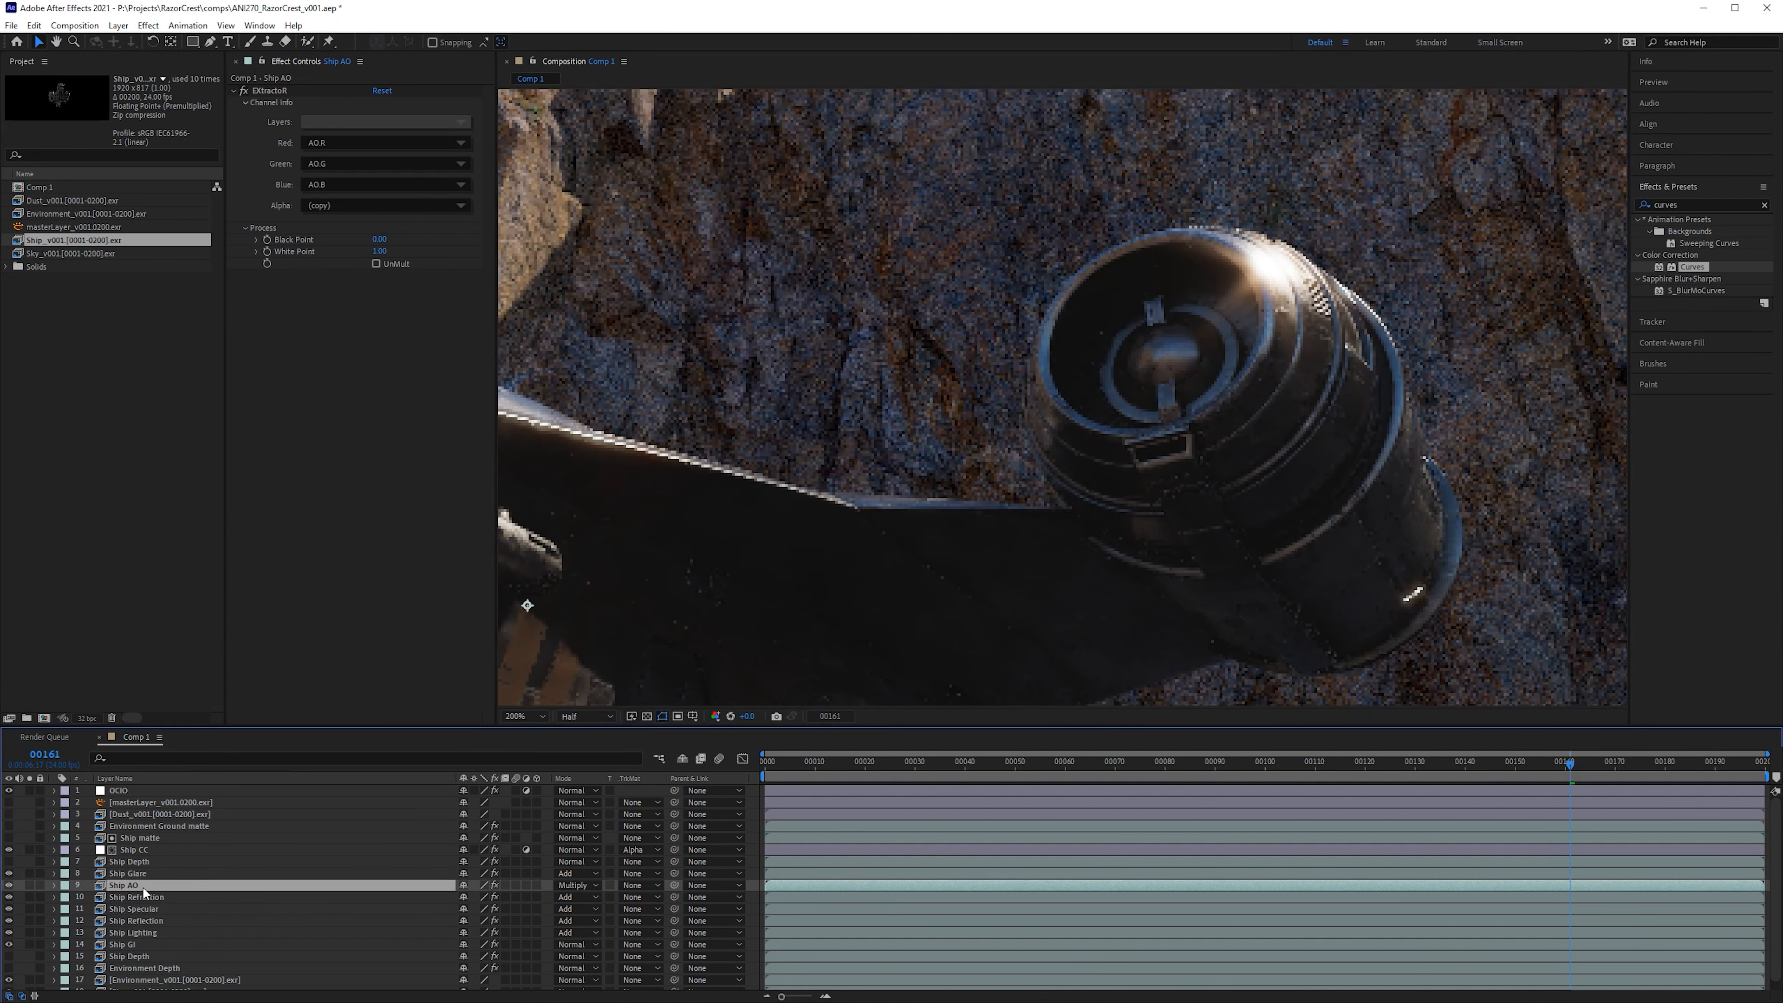
{"action": "mouse_move", "coordinate": [149, 885]}
{"action": "left_mouse_down"}
{"action": "mouse_move", "coordinate": [167, 956]}
{"action": "mouse_move", "coordinate": [178, 880]}
{"action": "left_mouse_up"}
{"action": "left_click_drag", "start_coordinate": [836, 490], "coordinate": [1613, 469]}
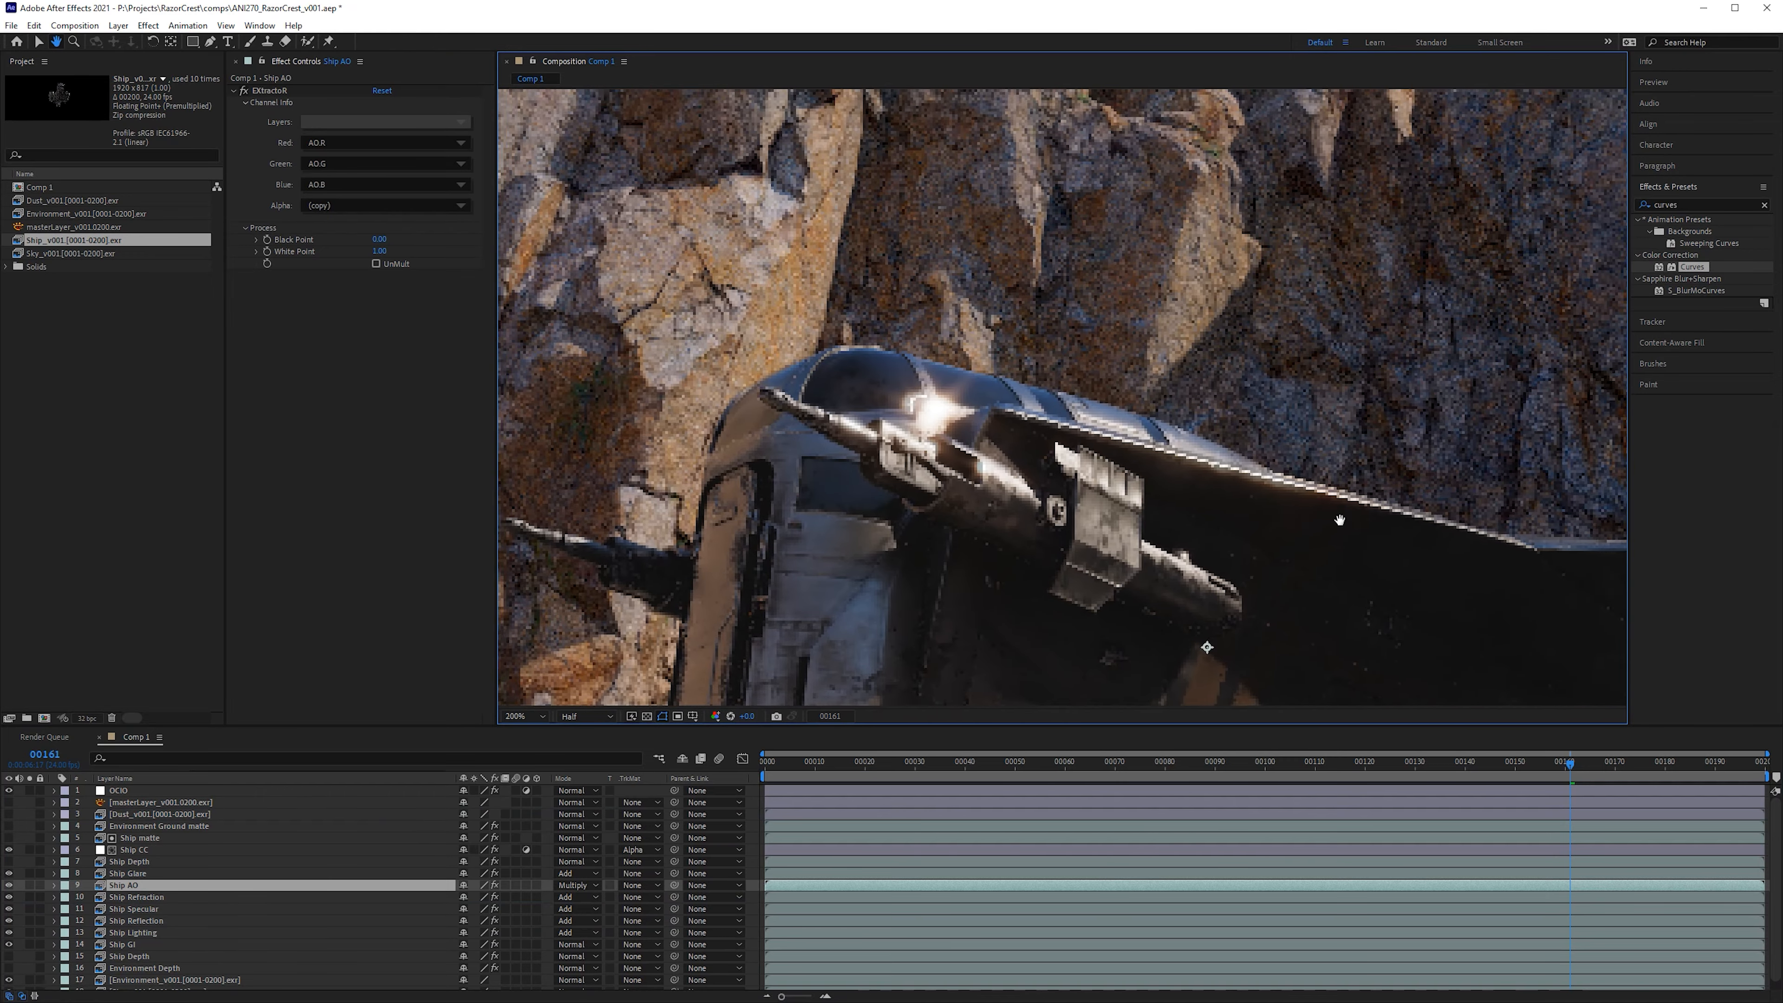
{"action": "left_click_drag", "start_coordinate": [143, 891], "coordinate": [162, 940]}
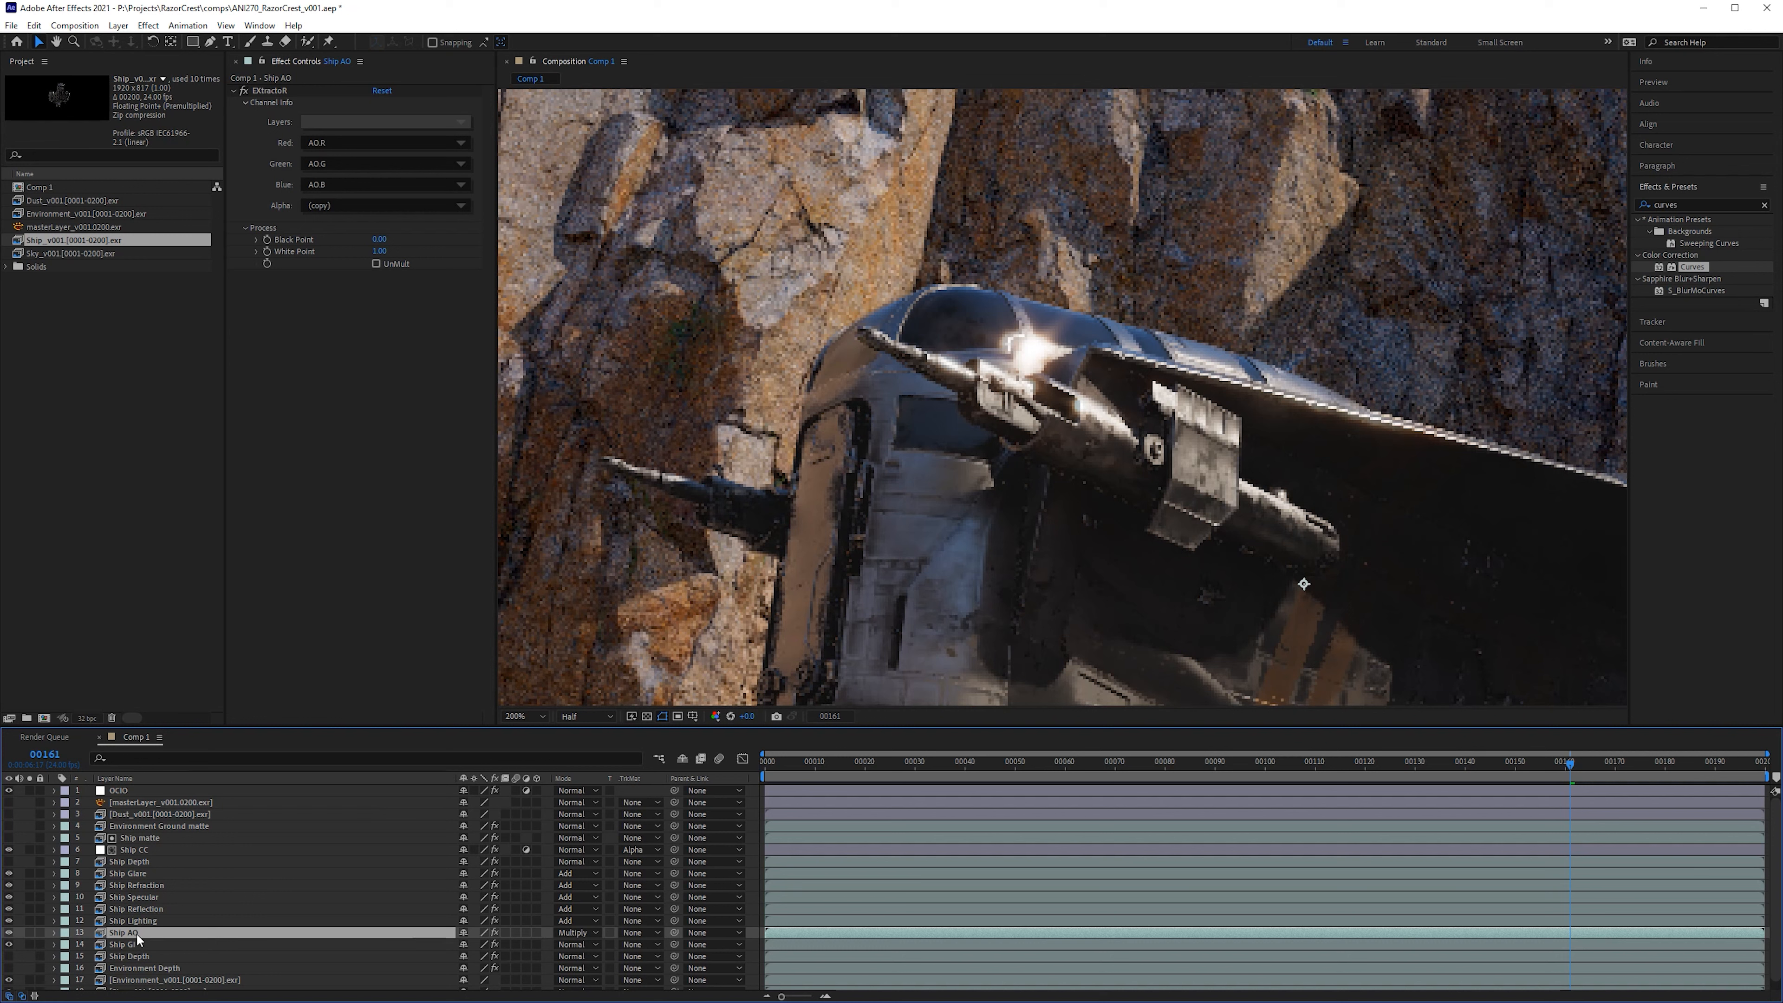
{"action": "left_click_drag", "start_coordinate": [136, 933], "coordinate": [143, 867]}
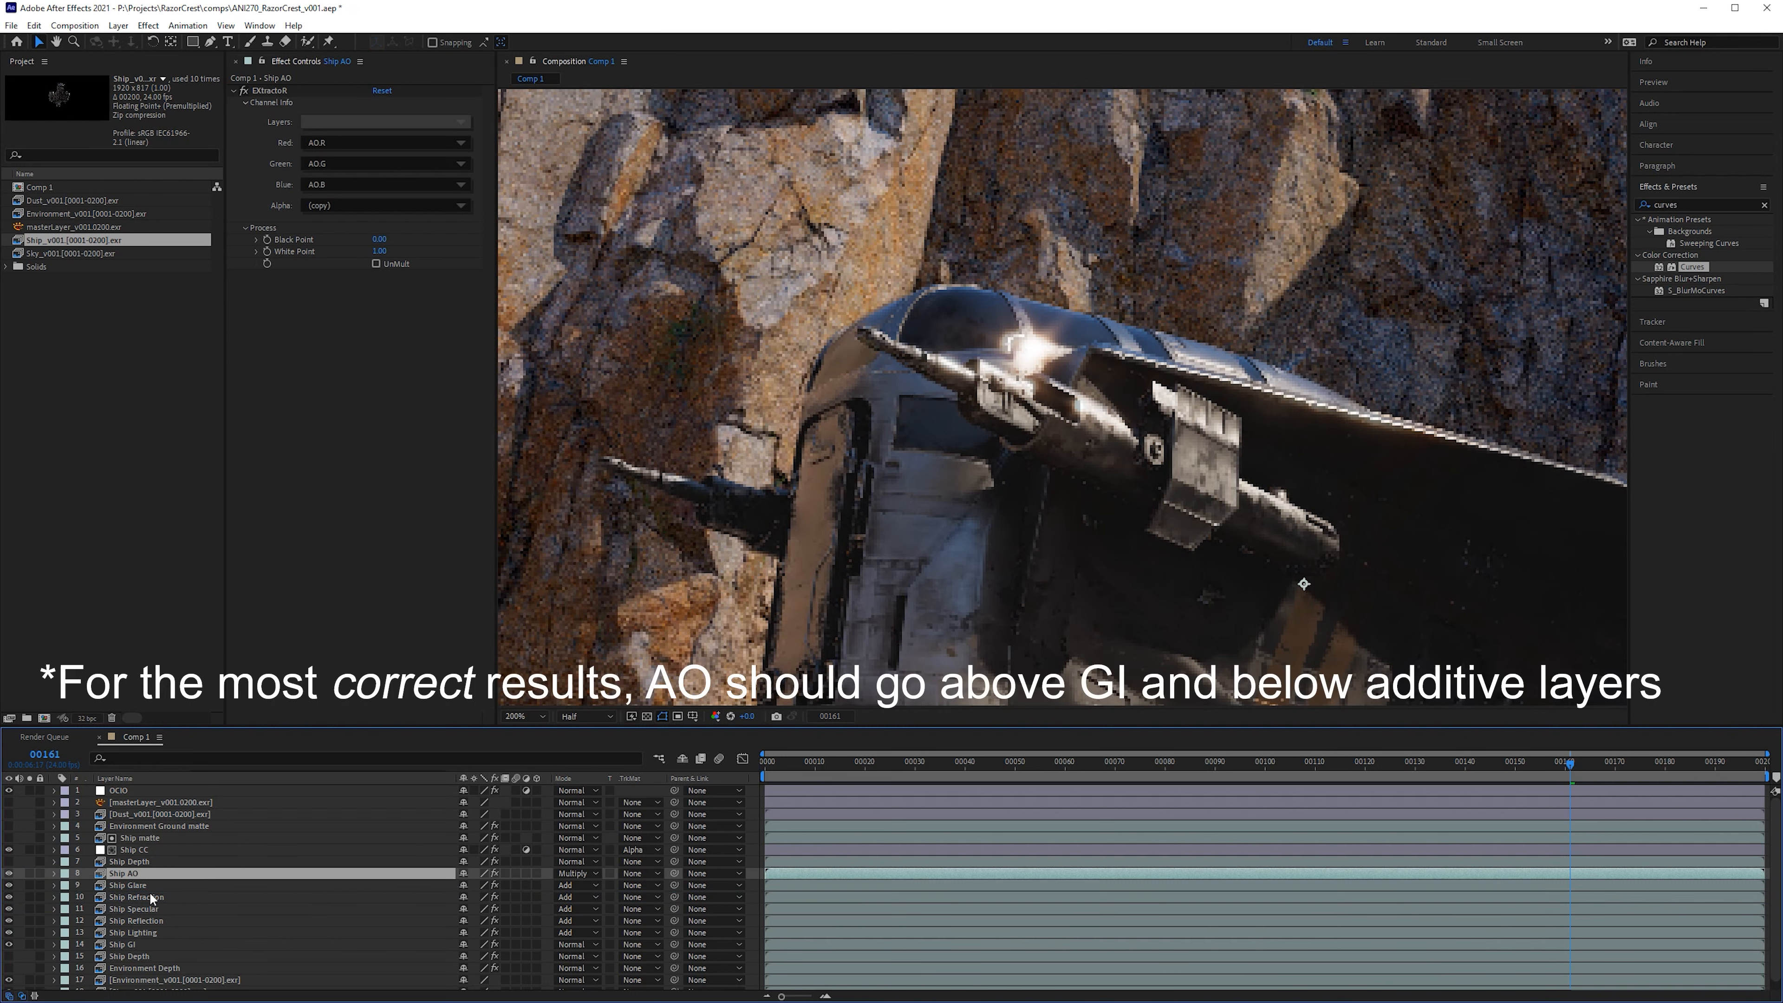
{"action": "key", "text": "ctrl+bracketleft"}
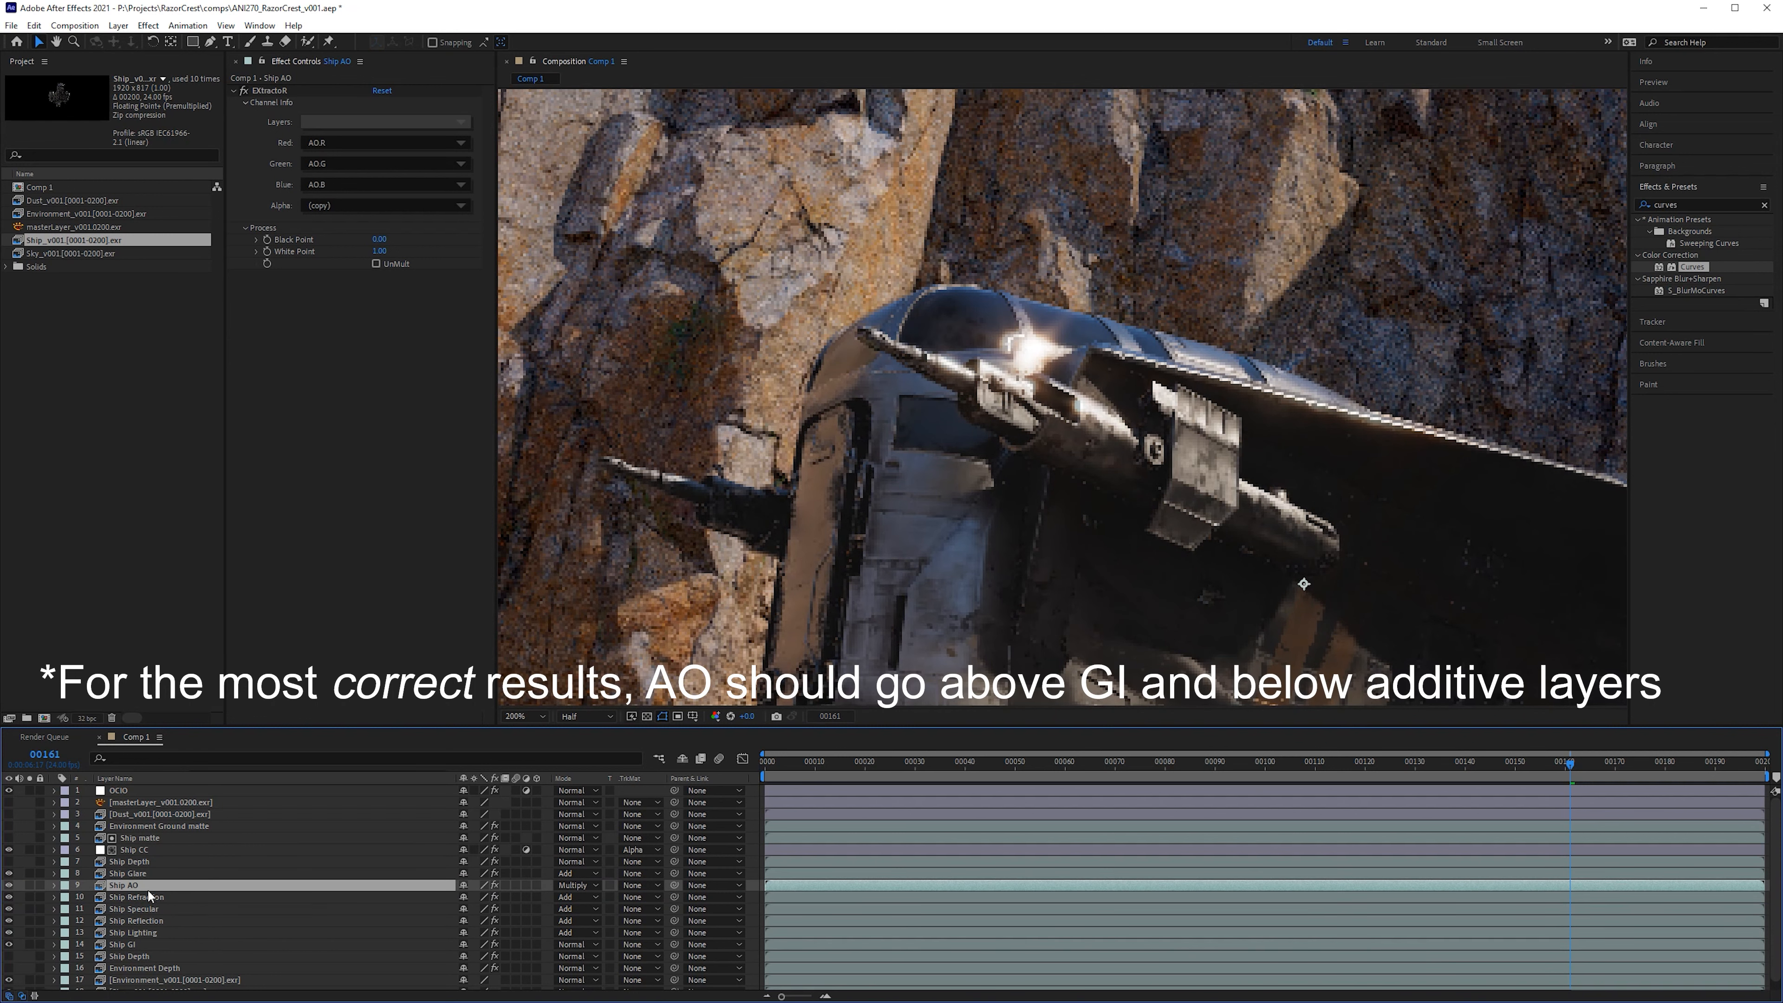
{"action": "mouse_move", "coordinate": [147, 889]}
{"action": "left_mouse_down"}
{"action": "mouse_move", "coordinate": [154, 939]}
{"action": "mouse_move", "coordinate": [161, 876]}
{"action": "mouse_move", "coordinate": [183, 872]}
{"action": "mouse_move", "coordinate": [158, 908]}
{"action": "left_mouse_up"}
Step: Compare the highlight on the ship's engine with the Ship Glare layer hidden and shown
{"action": "left_click", "coordinate": [133, 873]}
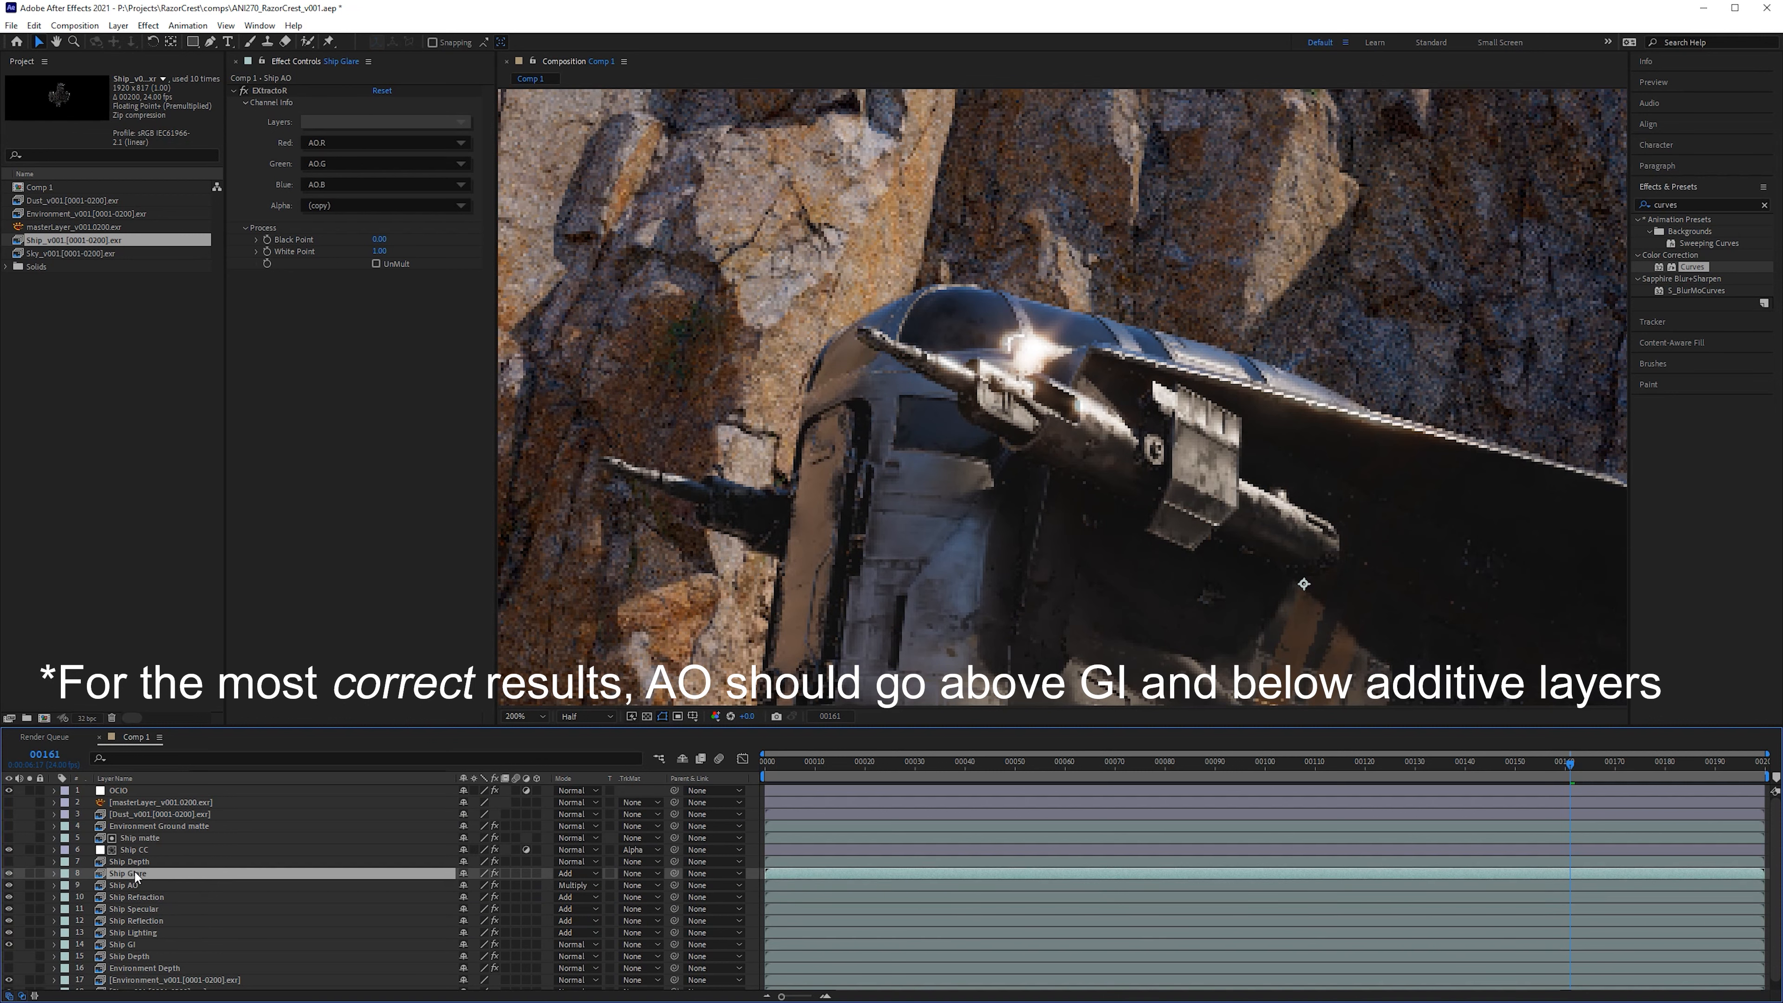
{"action": "left_click_drag", "start_coordinate": [1247, 506], "coordinate": [306, 592]}
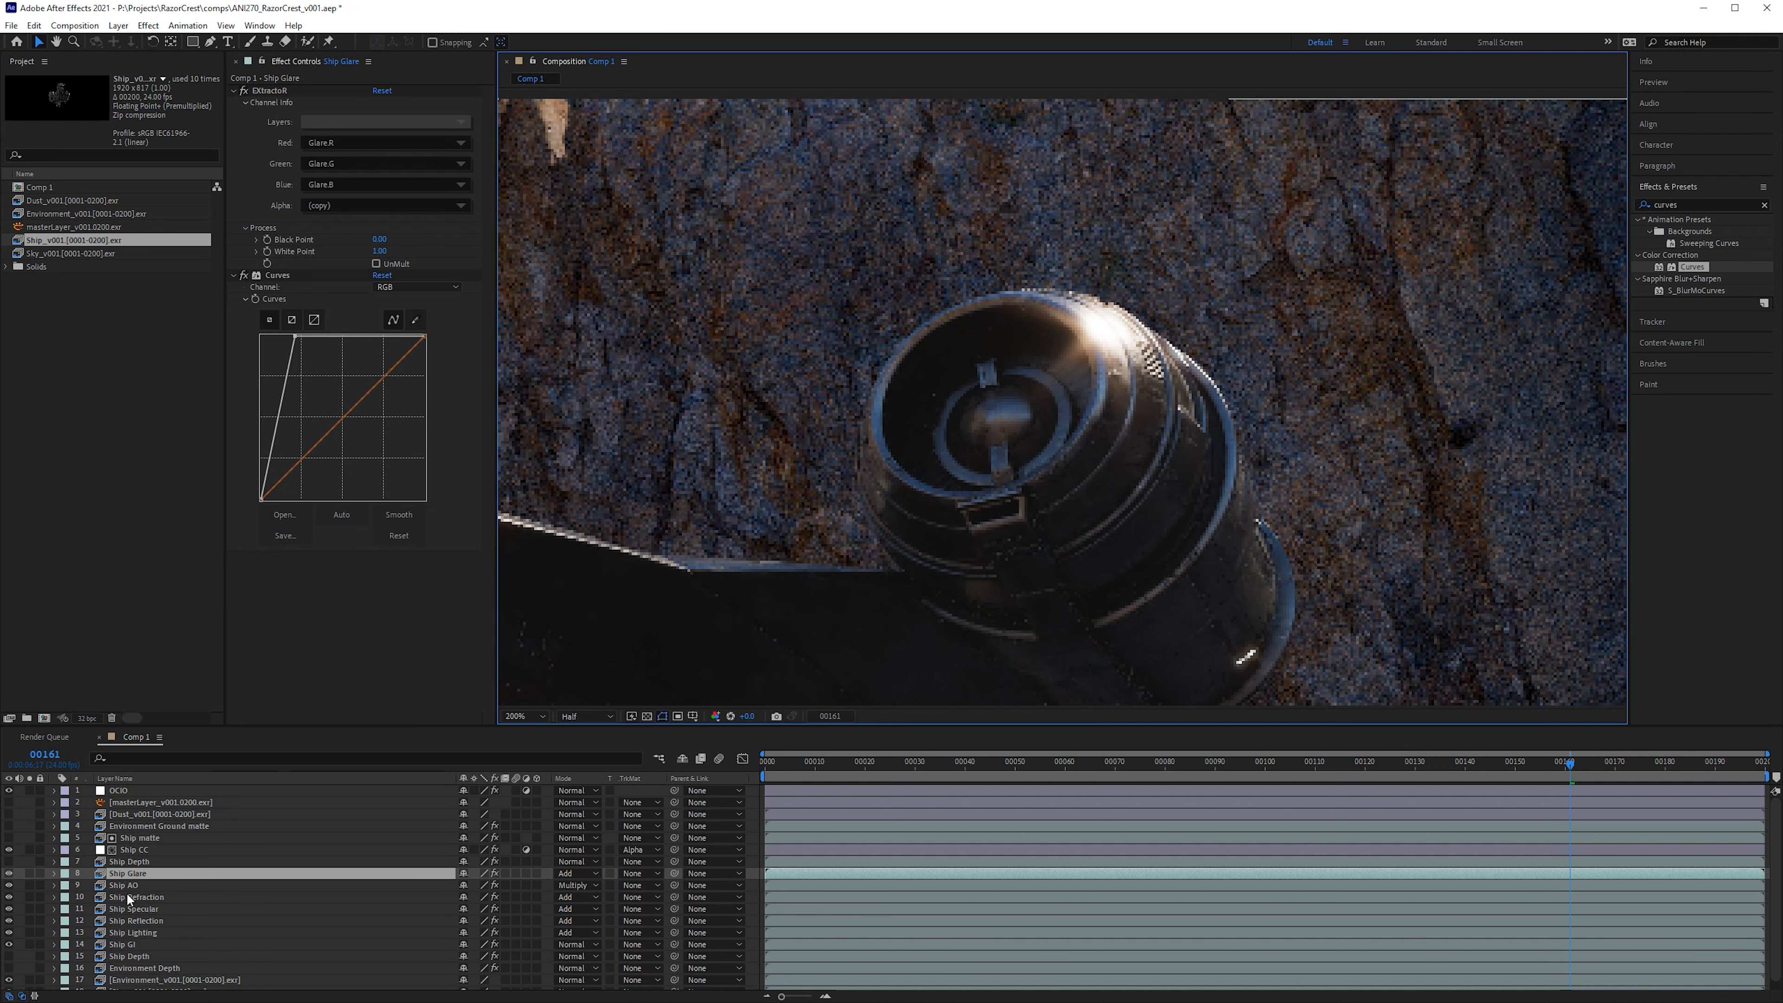
{"action": "left_click", "coordinate": [9, 873]}
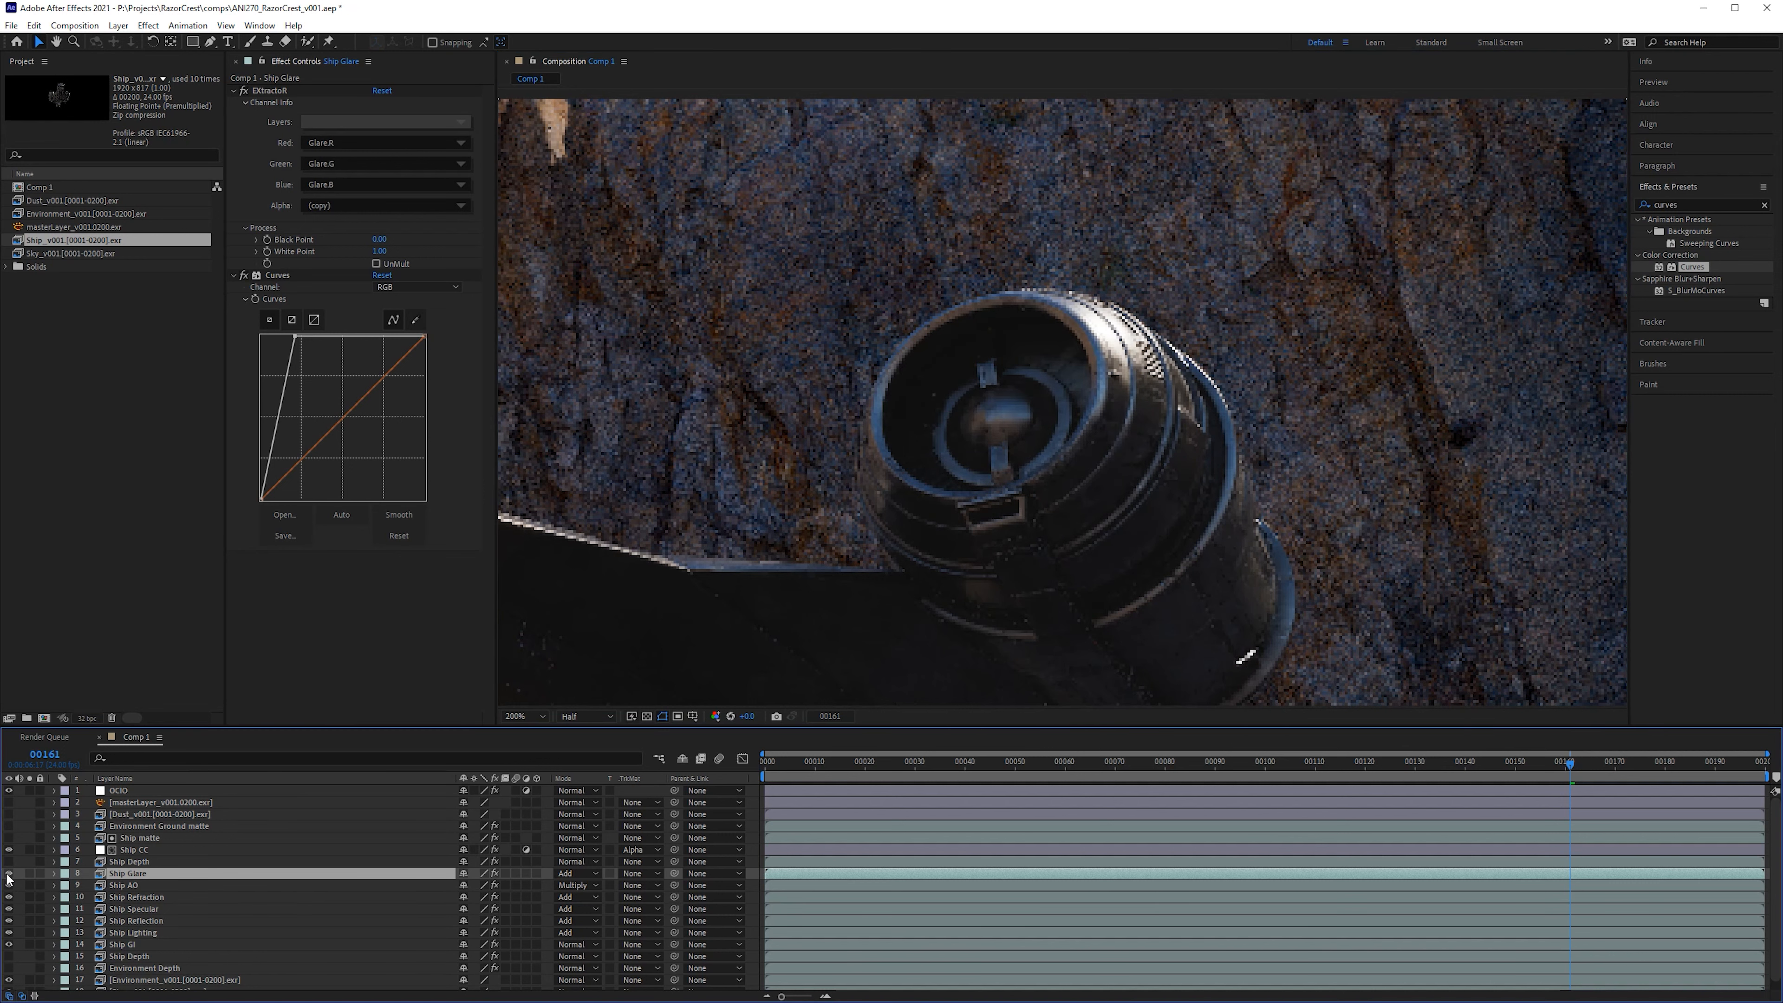
{"action": "left_click", "coordinate": [8, 873]}
{"action": "left_click", "coordinate": [8, 872]}
{"action": "left_click", "coordinate": [9, 873]}
{"action": "scroll", "coordinate": [734, 340], "scroll_direction": "down", "scroll_amount": 2}
{"action": "left_click_drag", "start_coordinate": [734, 340], "coordinate": [1035, 316]}
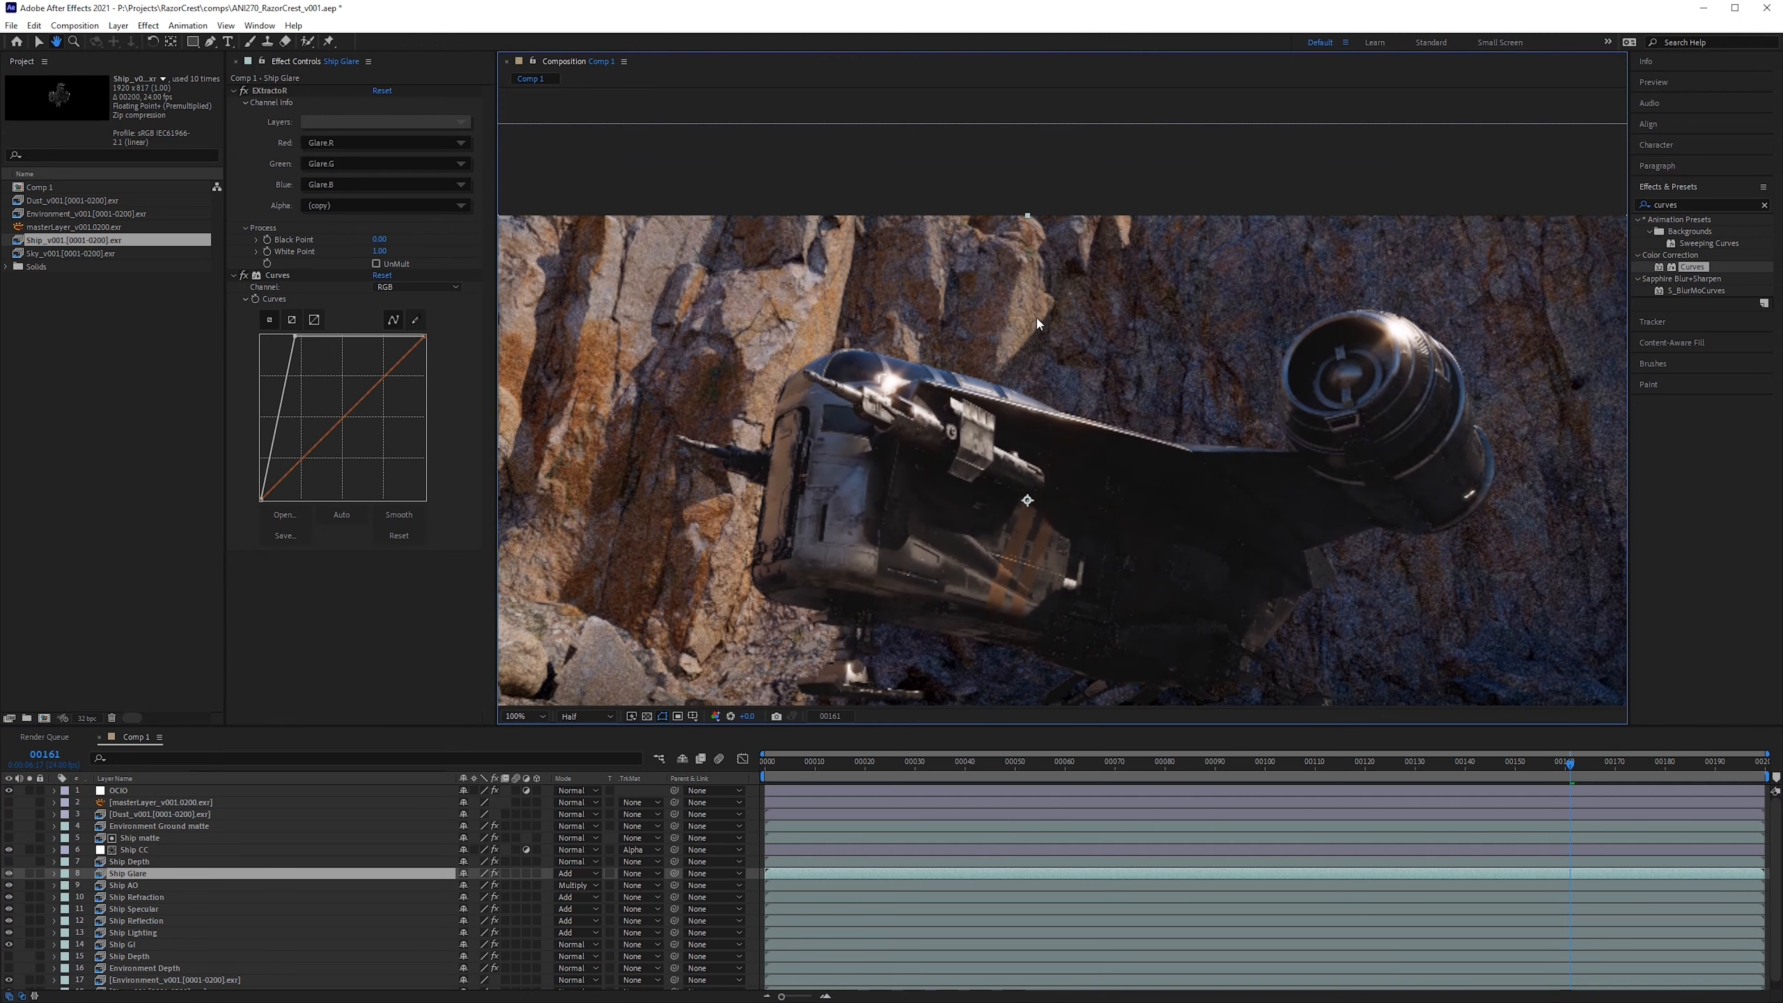
Step: Compare the highlight beside the cockpit with the Ship Glare layer hidden and shown
{"action": "scroll", "coordinate": [1036, 323], "scroll_direction": "up", "scroll_amount": 2}
{"action": "left_click_drag", "start_coordinate": [777, 405], "coordinate": [1062, 312]}
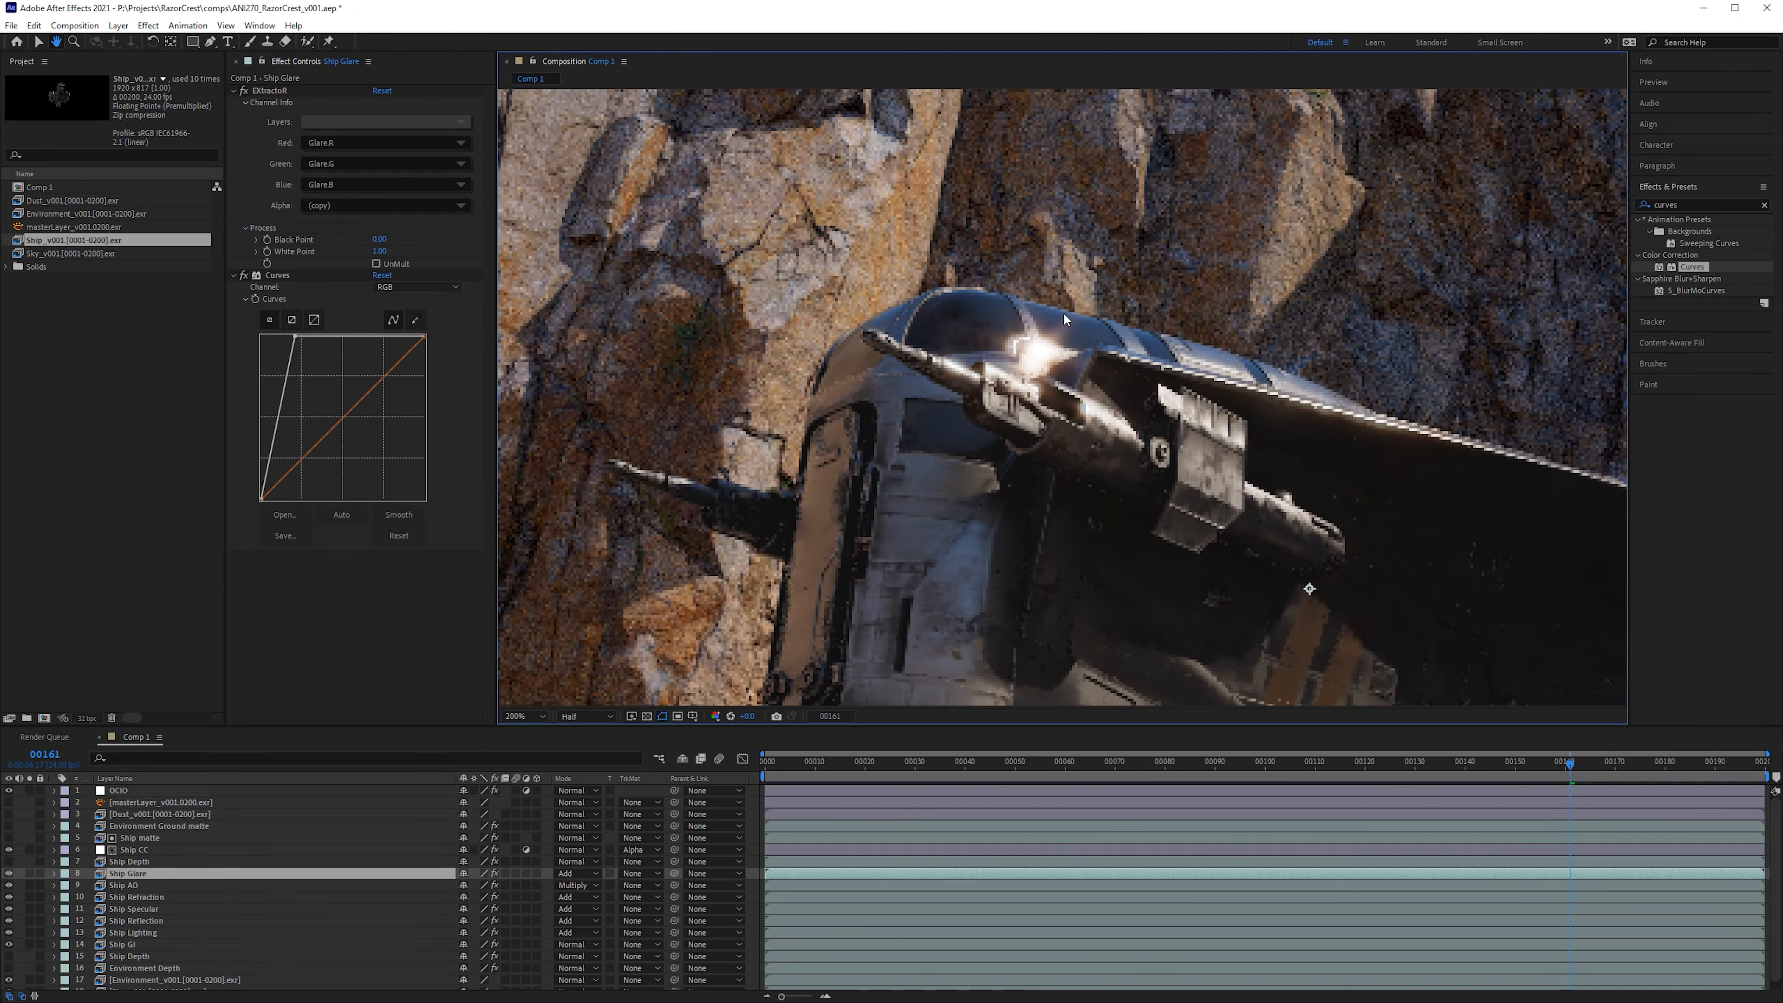
{"action": "left_click", "coordinate": [9, 874]}
{"action": "left_click", "coordinate": [8, 874]}
{"action": "left_click", "coordinate": [9, 874]}
{"action": "left_click", "coordinate": [9, 874]}
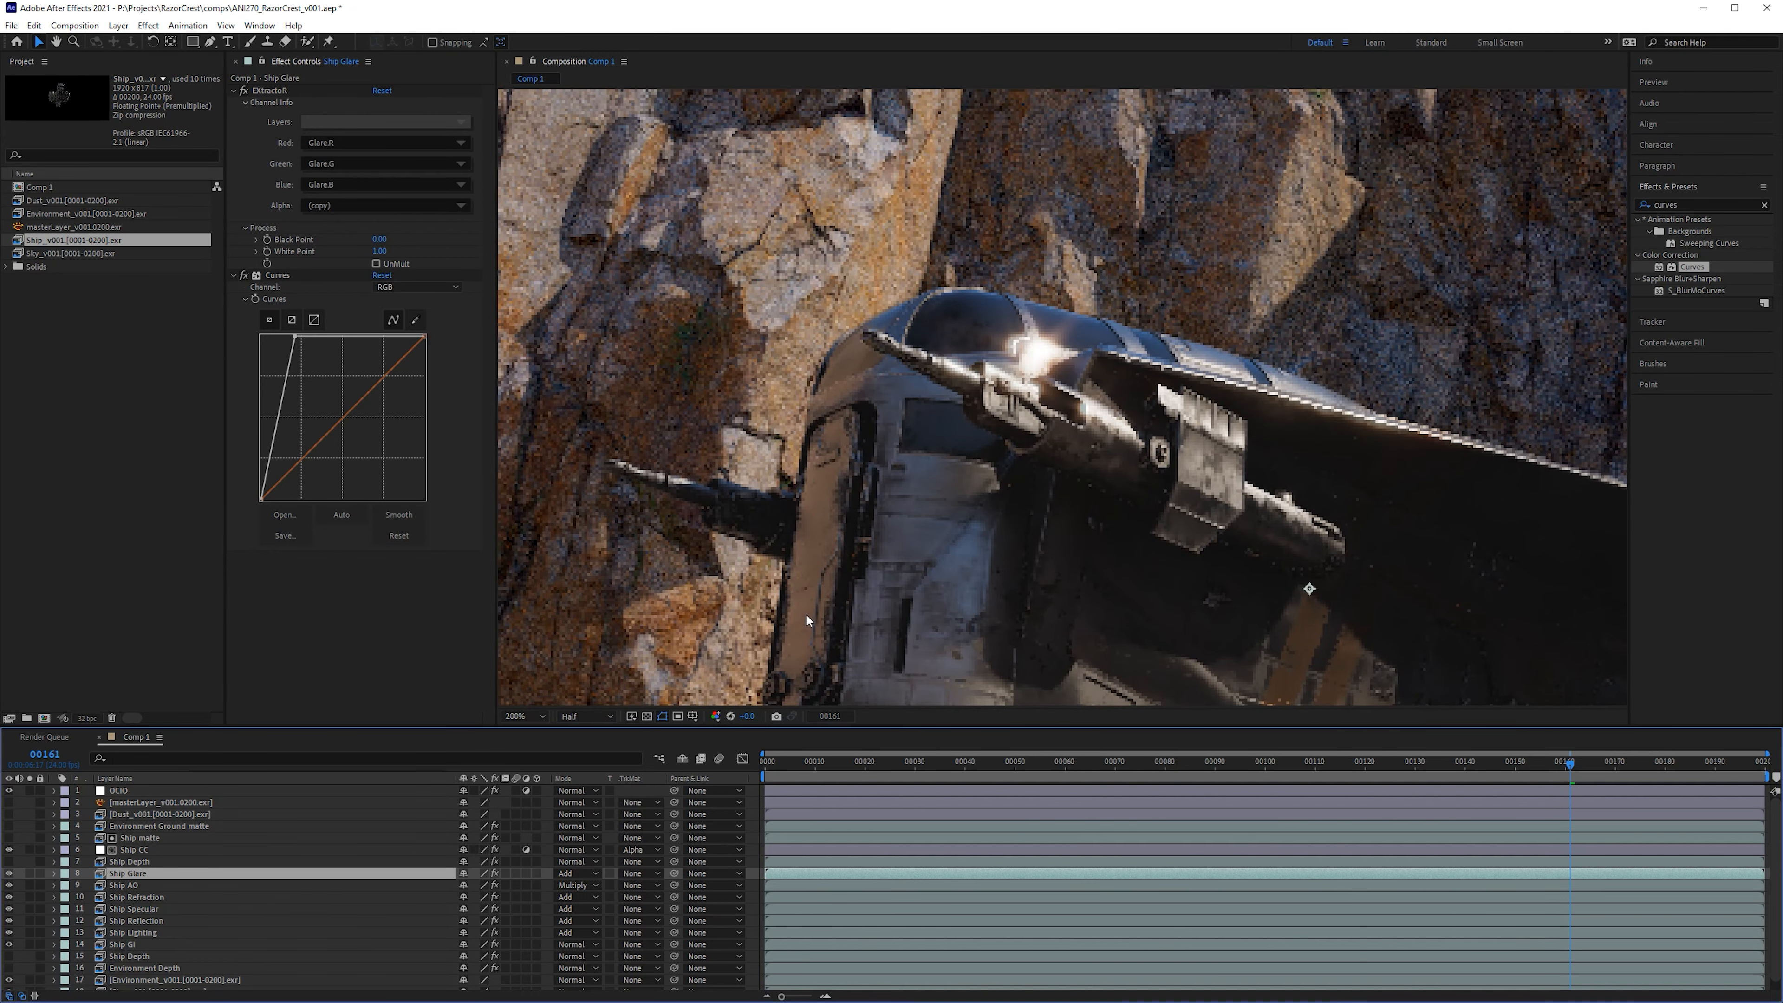
Step: Examine the engine's glare up close, and fit the whole composition in the viewer
{"action": "scroll", "coordinate": [805, 614], "scroll_direction": "down", "scroll_amount": 2}
{"action": "left_click_drag", "start_coordinate": [1081, 509], "coordinate": [845, 428]}
{"action": "scroll", "coordinate": [1309, 276], "scroll_direction": "up", "scroll_amount": 4}
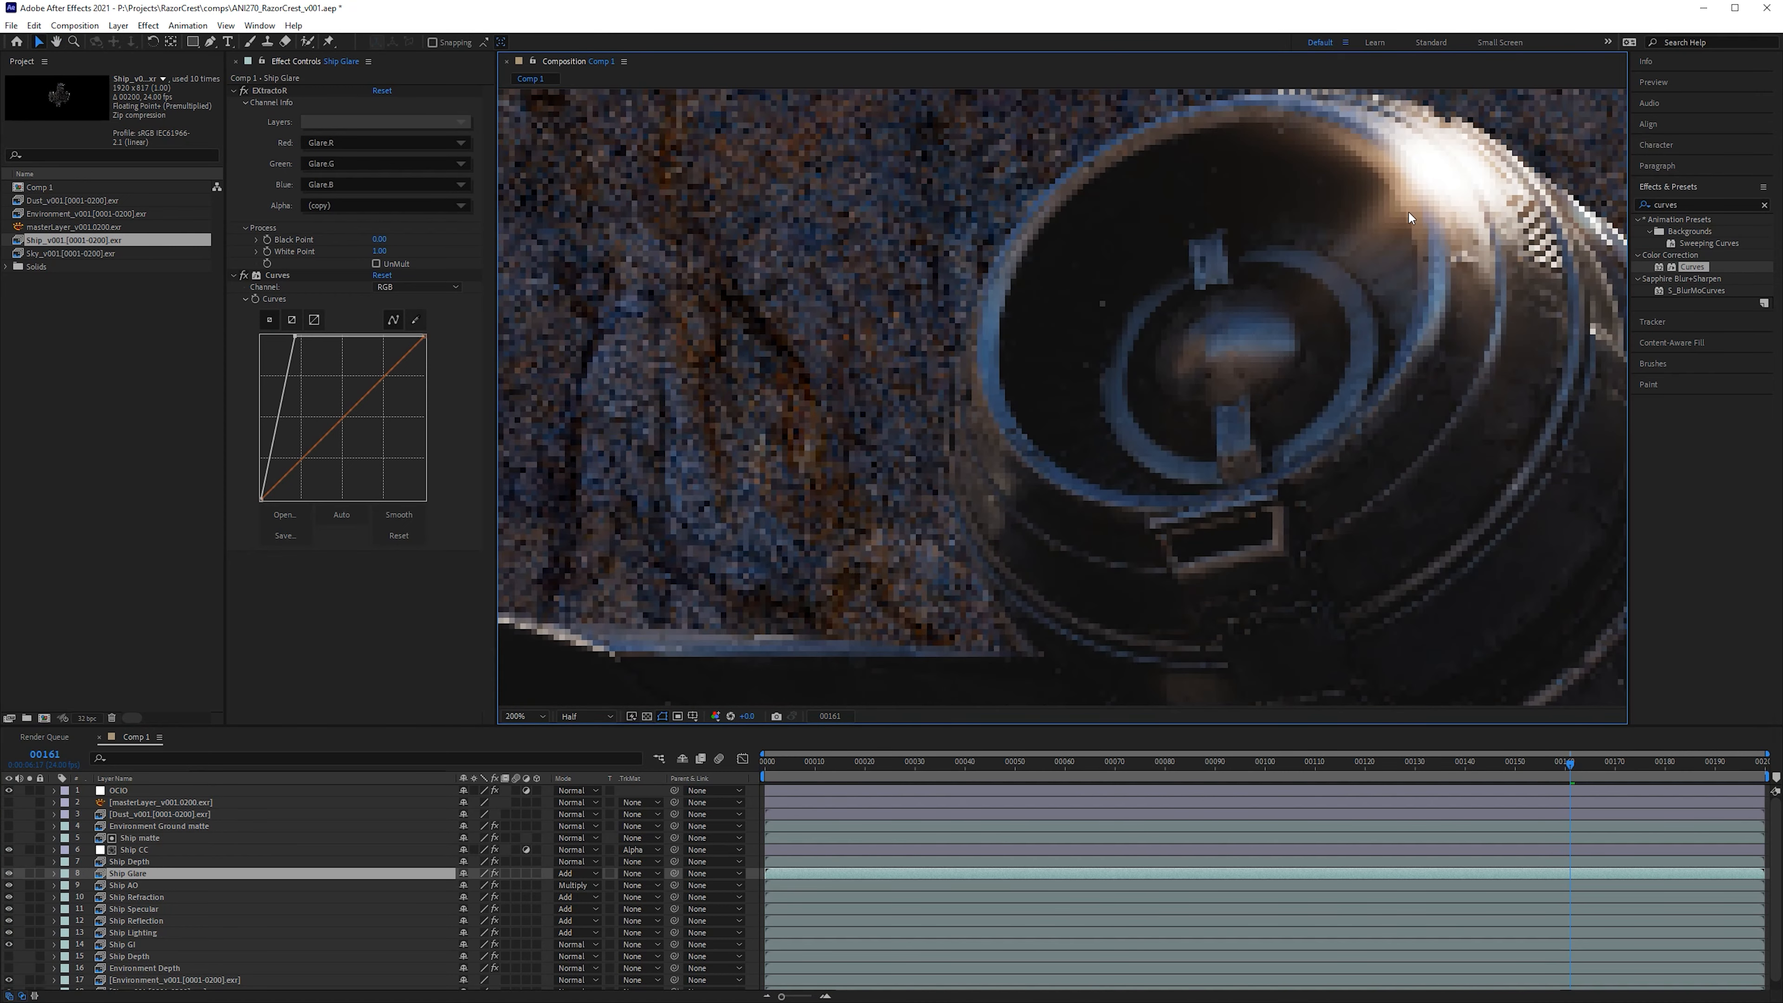
{"action": "scroll", "coordinate": [989, 326], "scroll_direction": "down", "scroll_amount": 4}
{"action": "left_click_drag", "start_coordinate": [989, 326], "coordinate": [1093, 298]}
{"action": "scroll", "coordinate": [1097, 301], "scroll_direction": "up", "scroll_amount": 2}
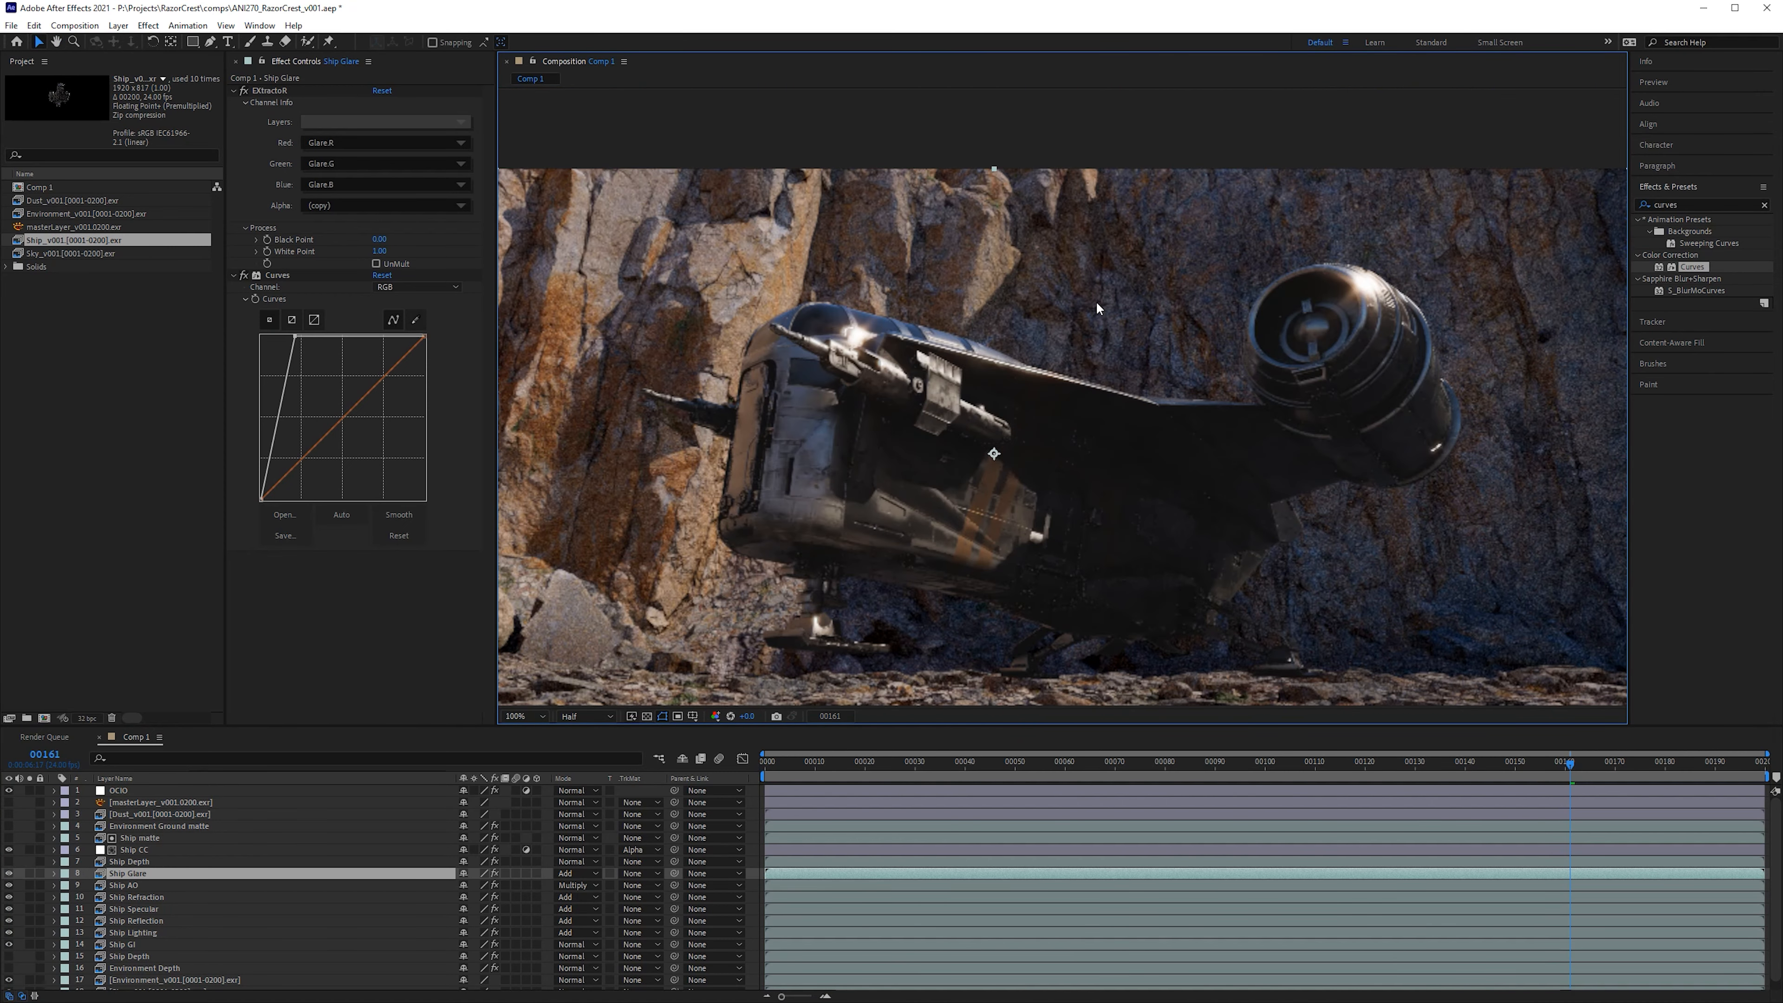
{"action": "key", "text": "shift+/"}
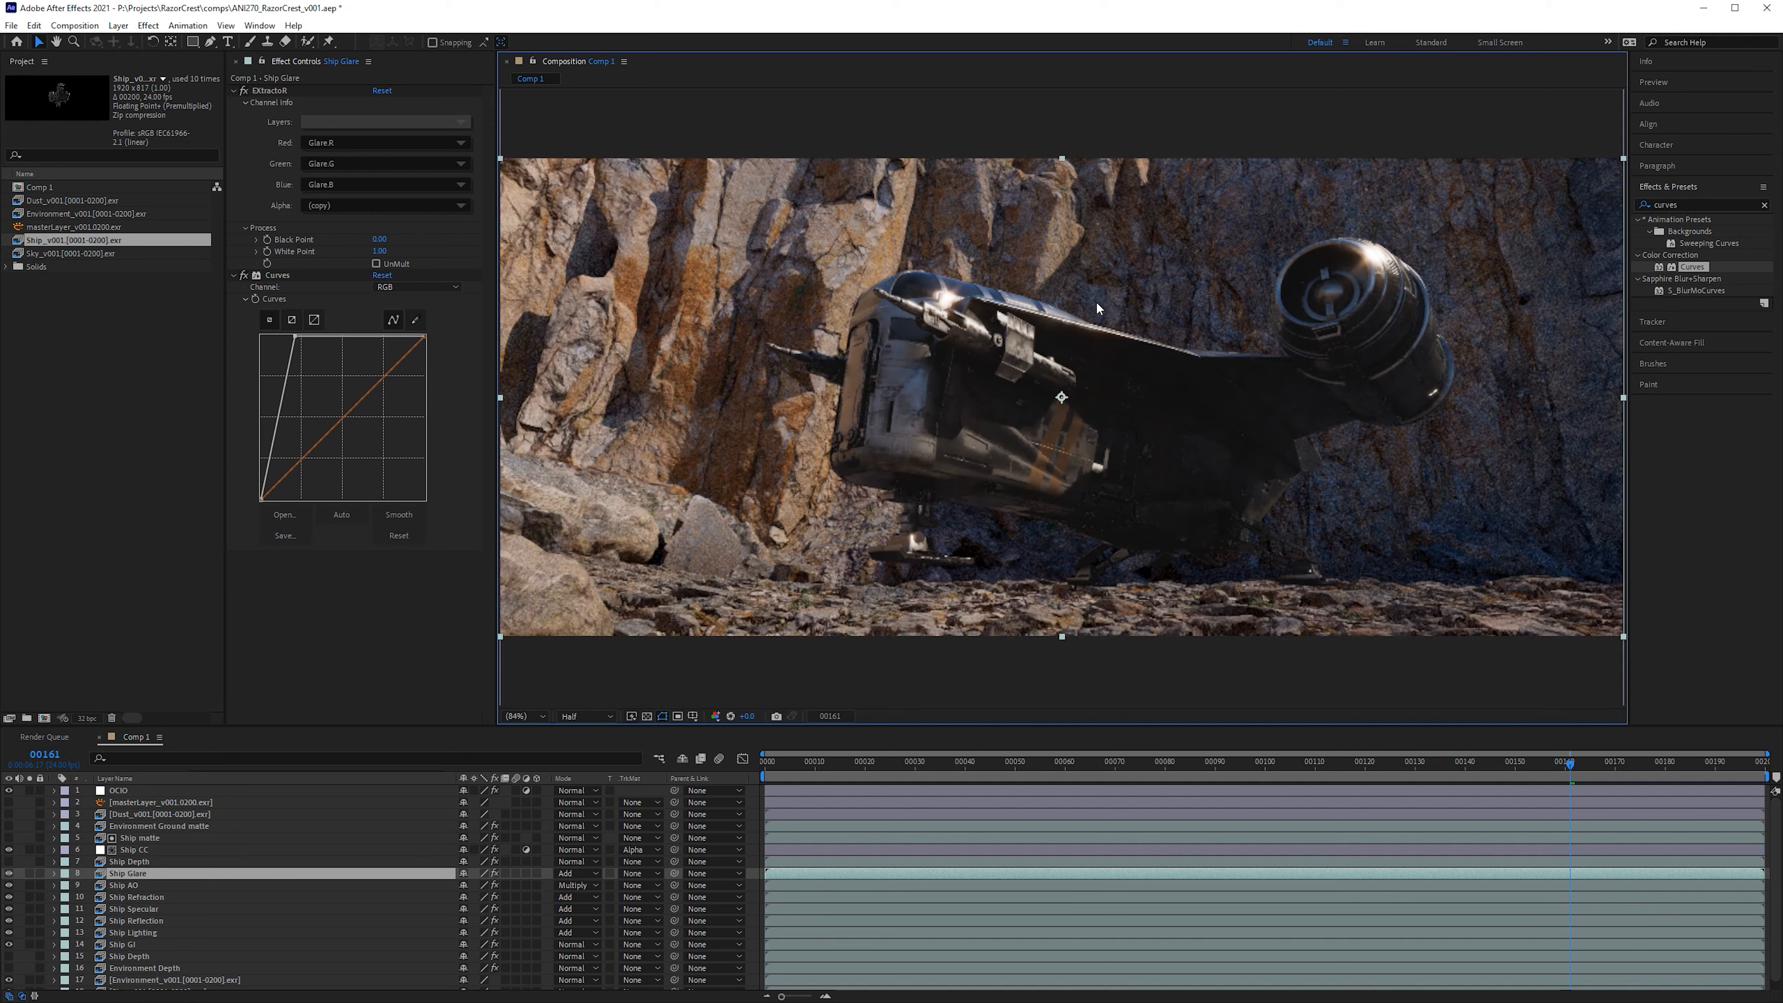
Step: Try the Add blending mode on the Ship GI layer, and restore it to Normal
{"action": "left_click", "coordinate": [153, 887]}
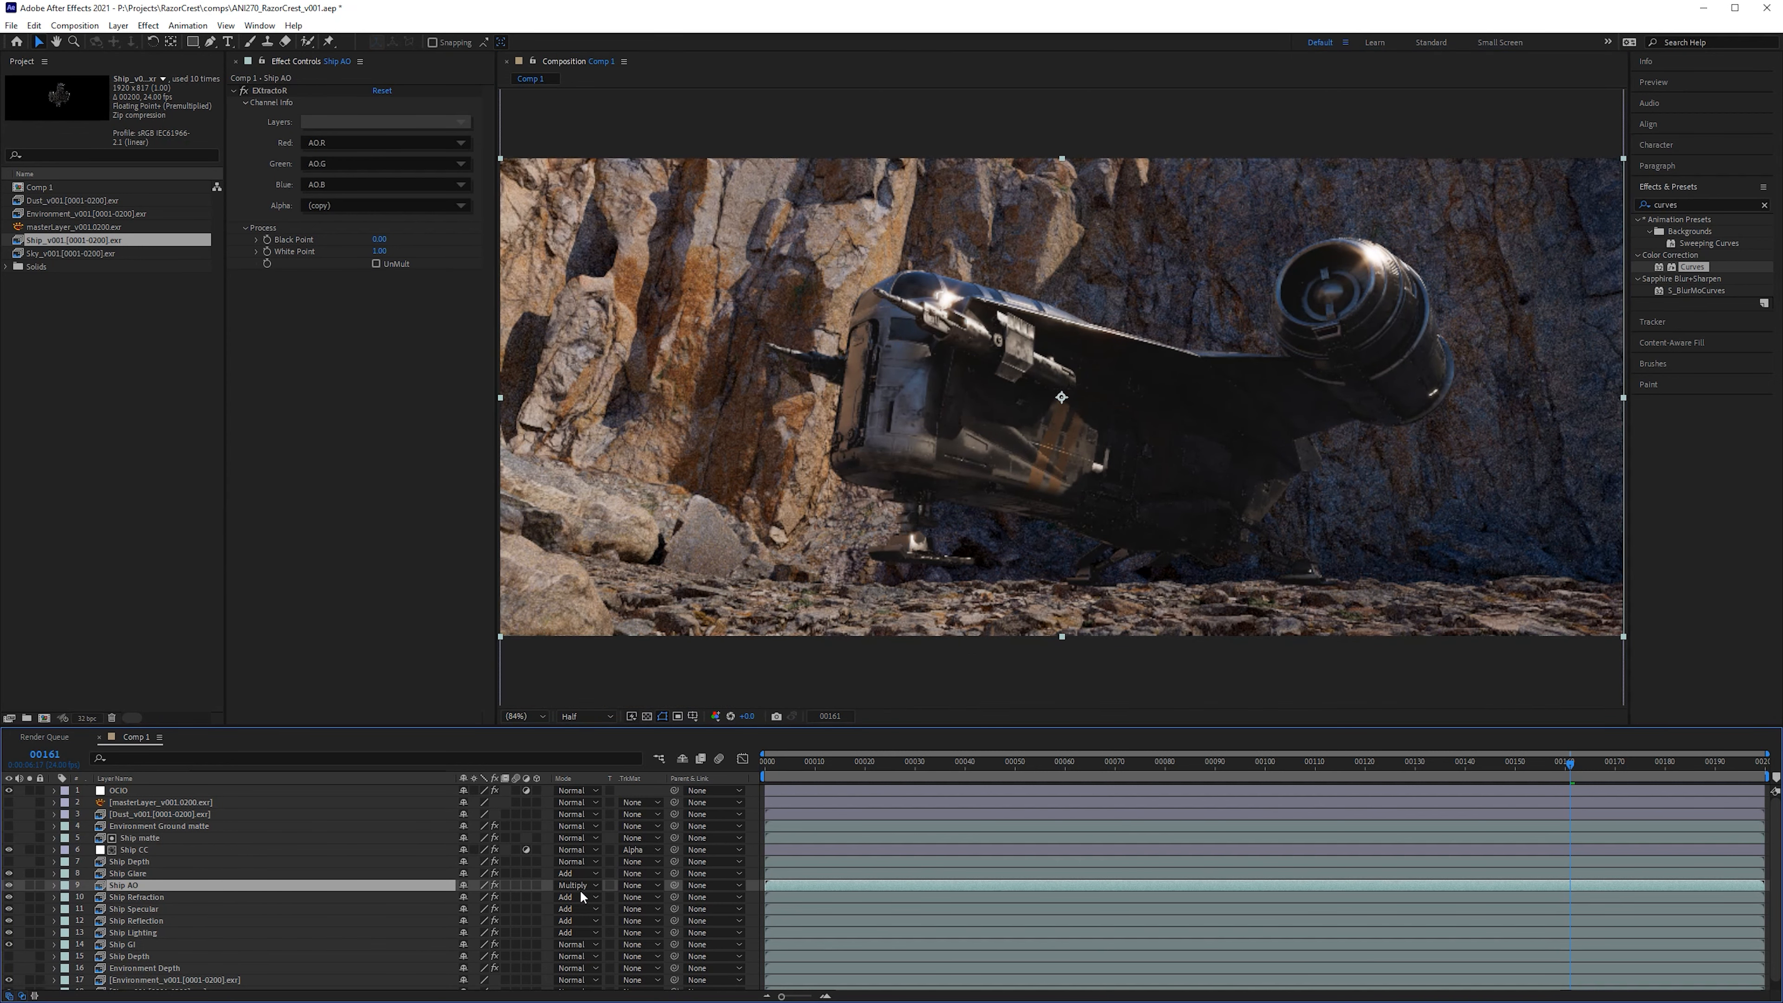
{"action": "left_click", "coordinate": [127, 943]}
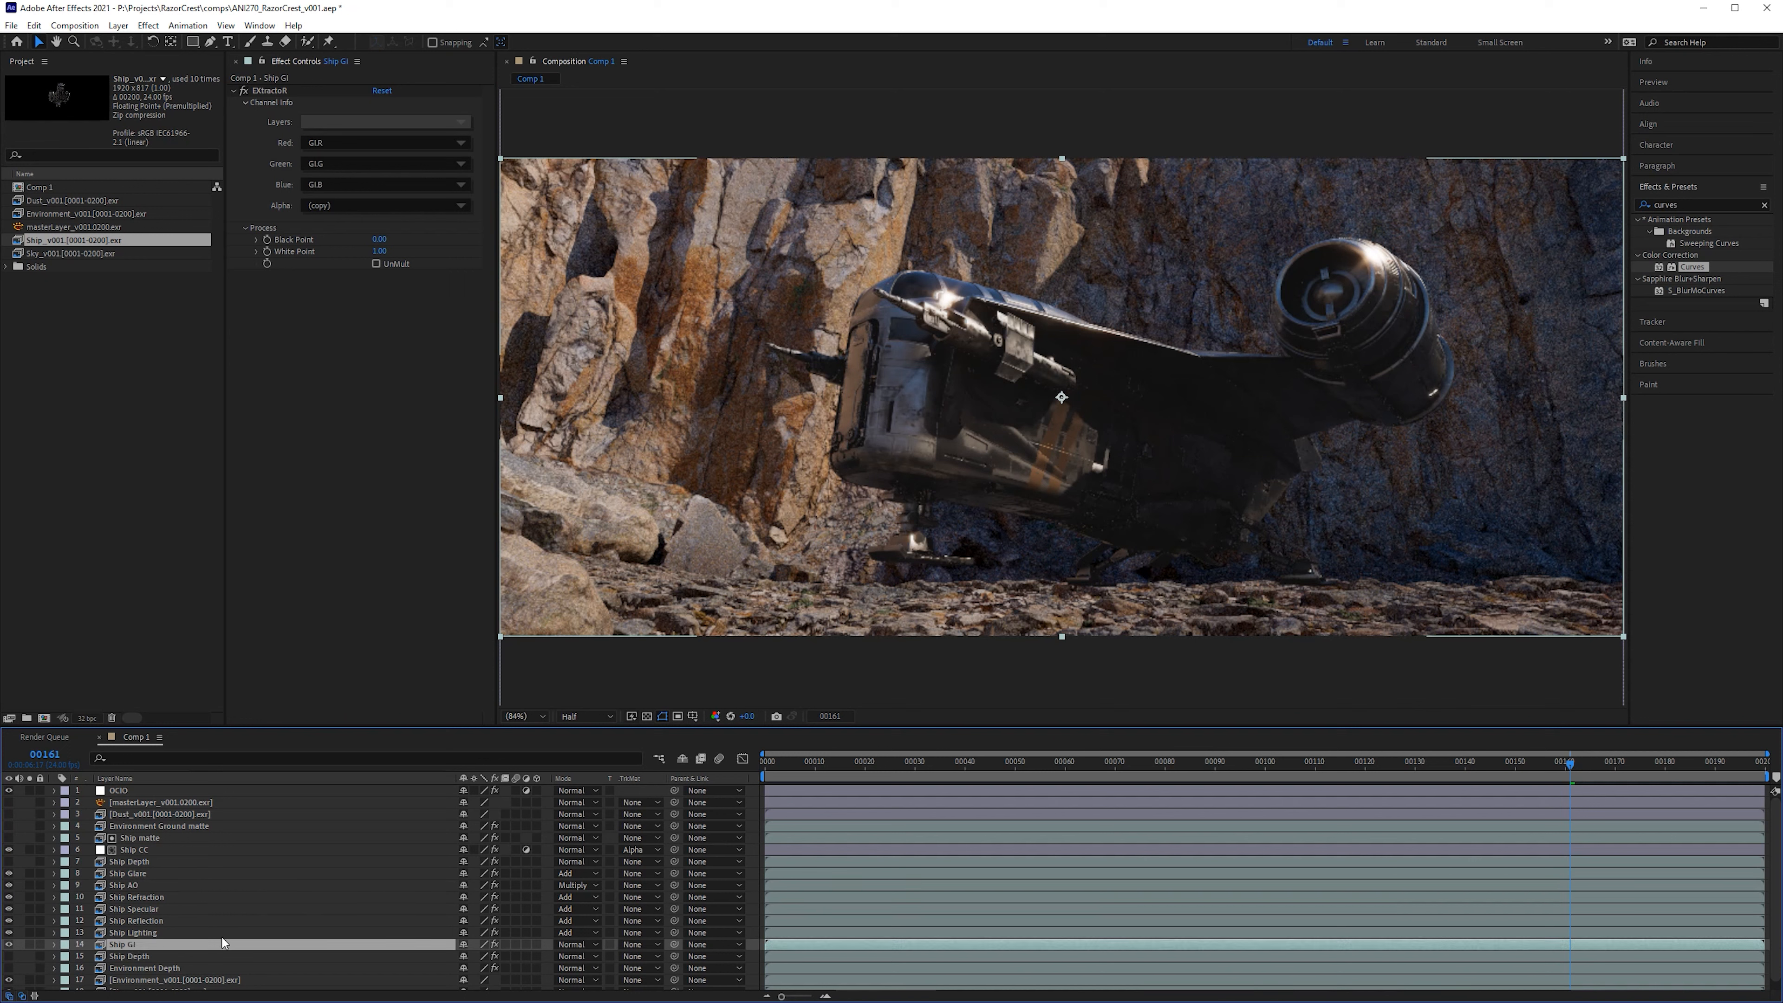
{"action": "left_click", "coordinate": [571, 943]}
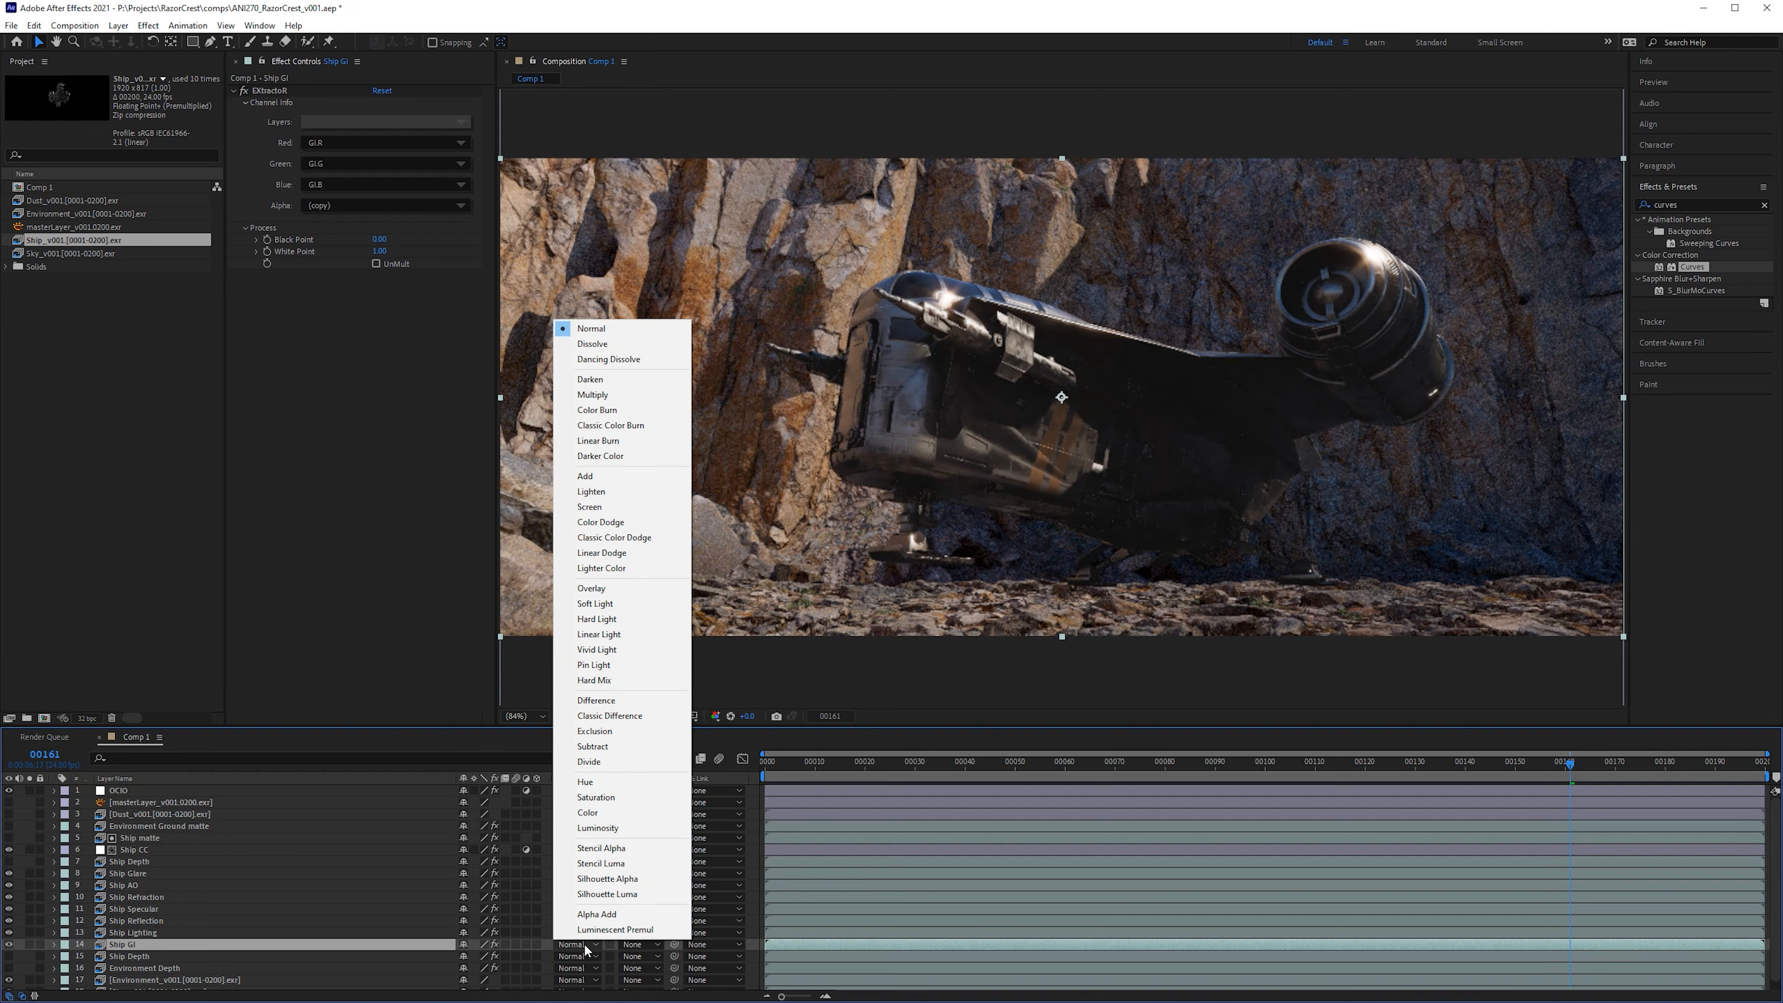
{"action": "left_click", "coordinate": [443, 943]}
{"action": "left_click", "coordinate": [603, 943]}
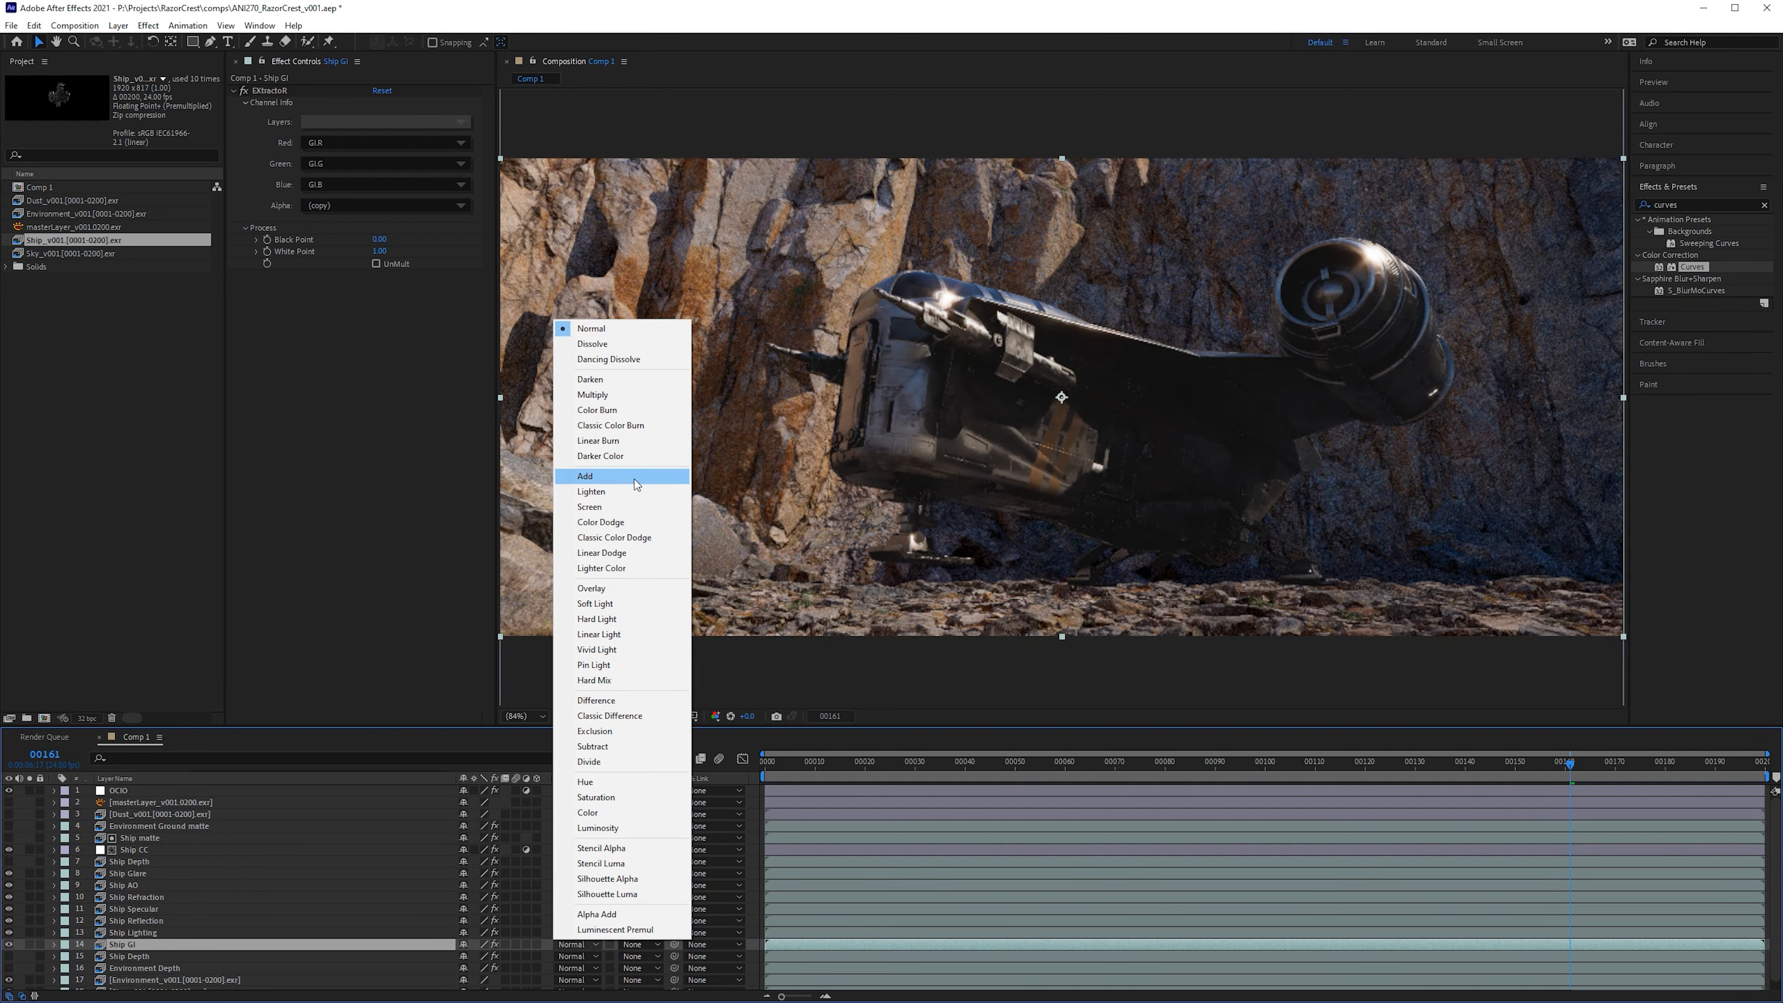
{"action": "left_click", "coordinate": [597, 481]}
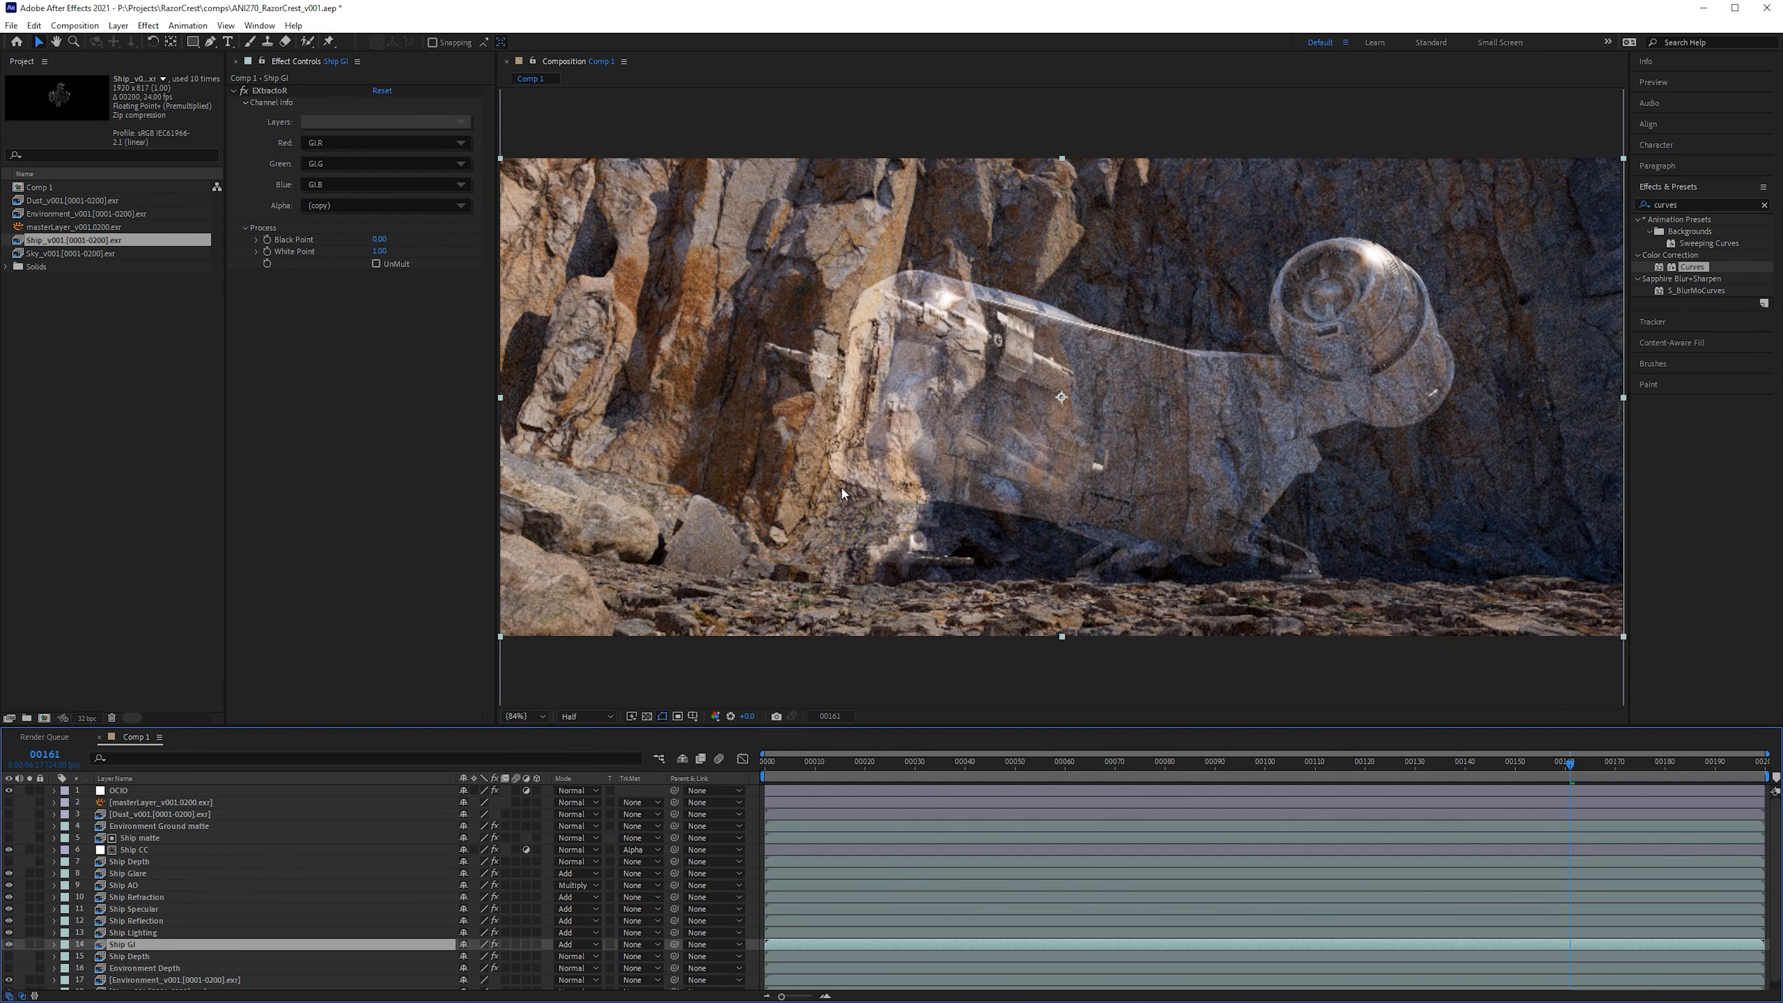
{"action": "left_click", "coordinate": [566, 943]}
{"action": "left_click", "coordinate": [647, 331]}
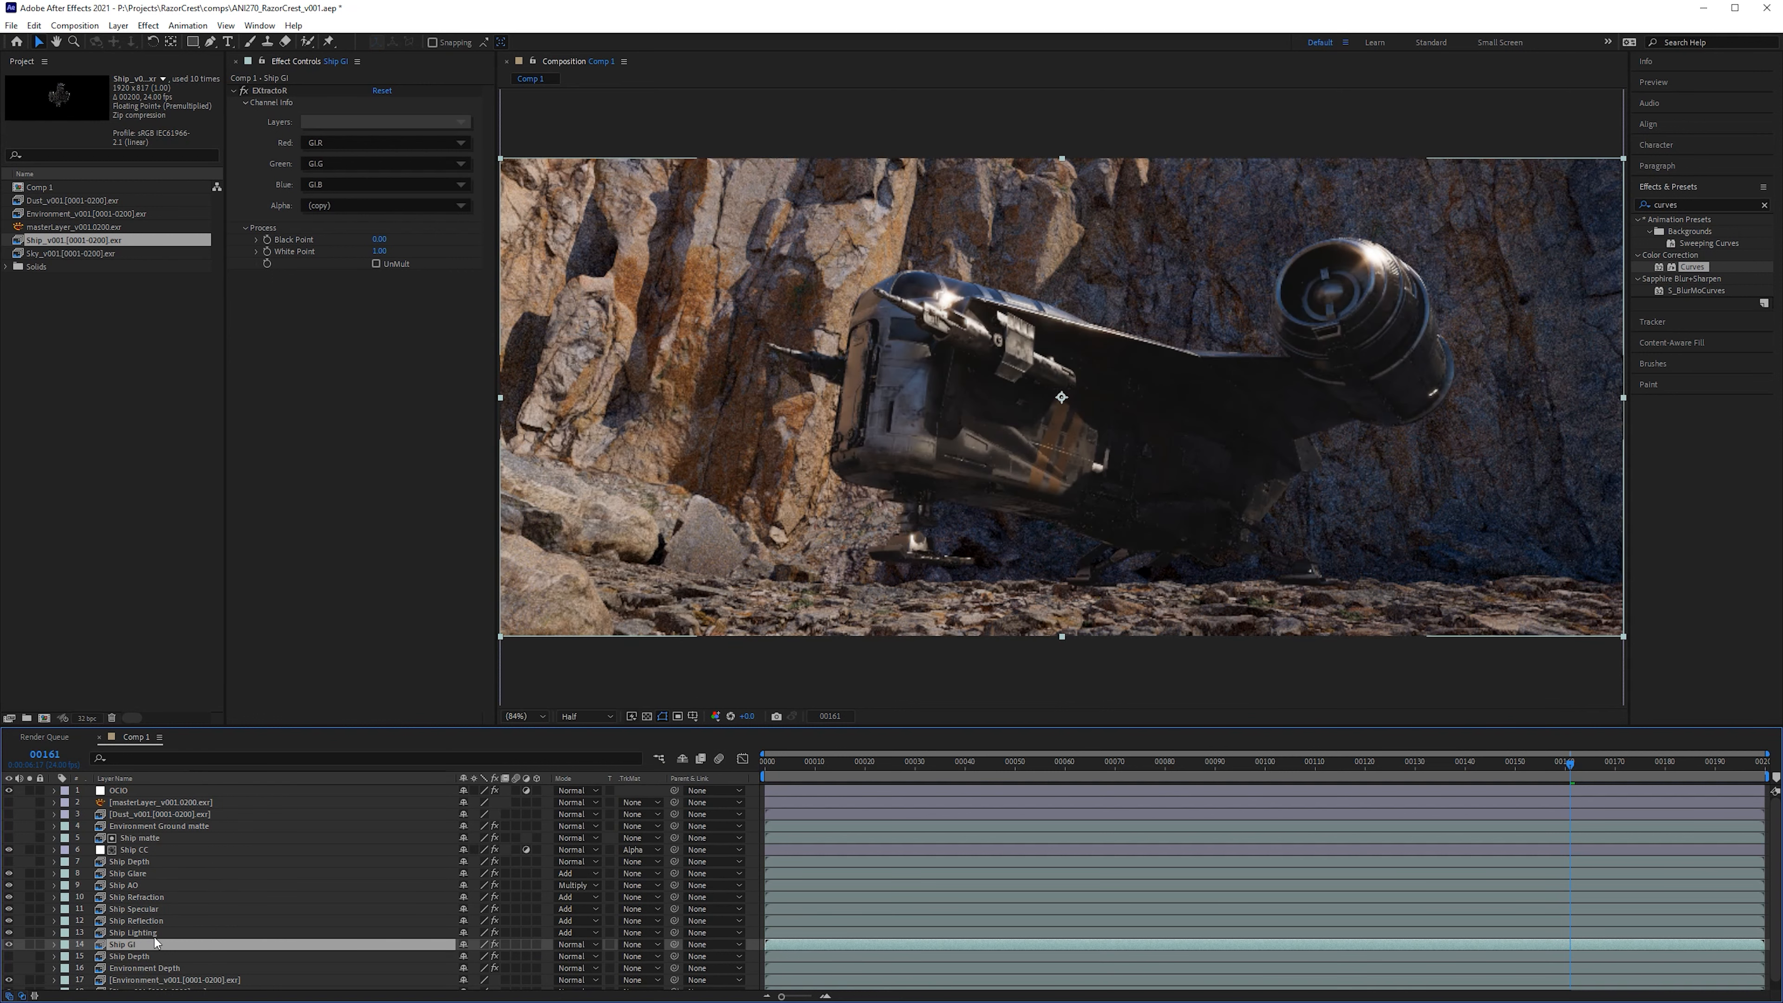
Step: Review the extracted channels of the ship's Lighting, Reflection, Specular, Refraction, Glare, AO and Depth layers
{"action": "left_click", "coordinate": [150, 935]}
{"action": "left_click", "coordinate": [147, 921]}
{"action": "left_click", "coordinate": [148, 909]}
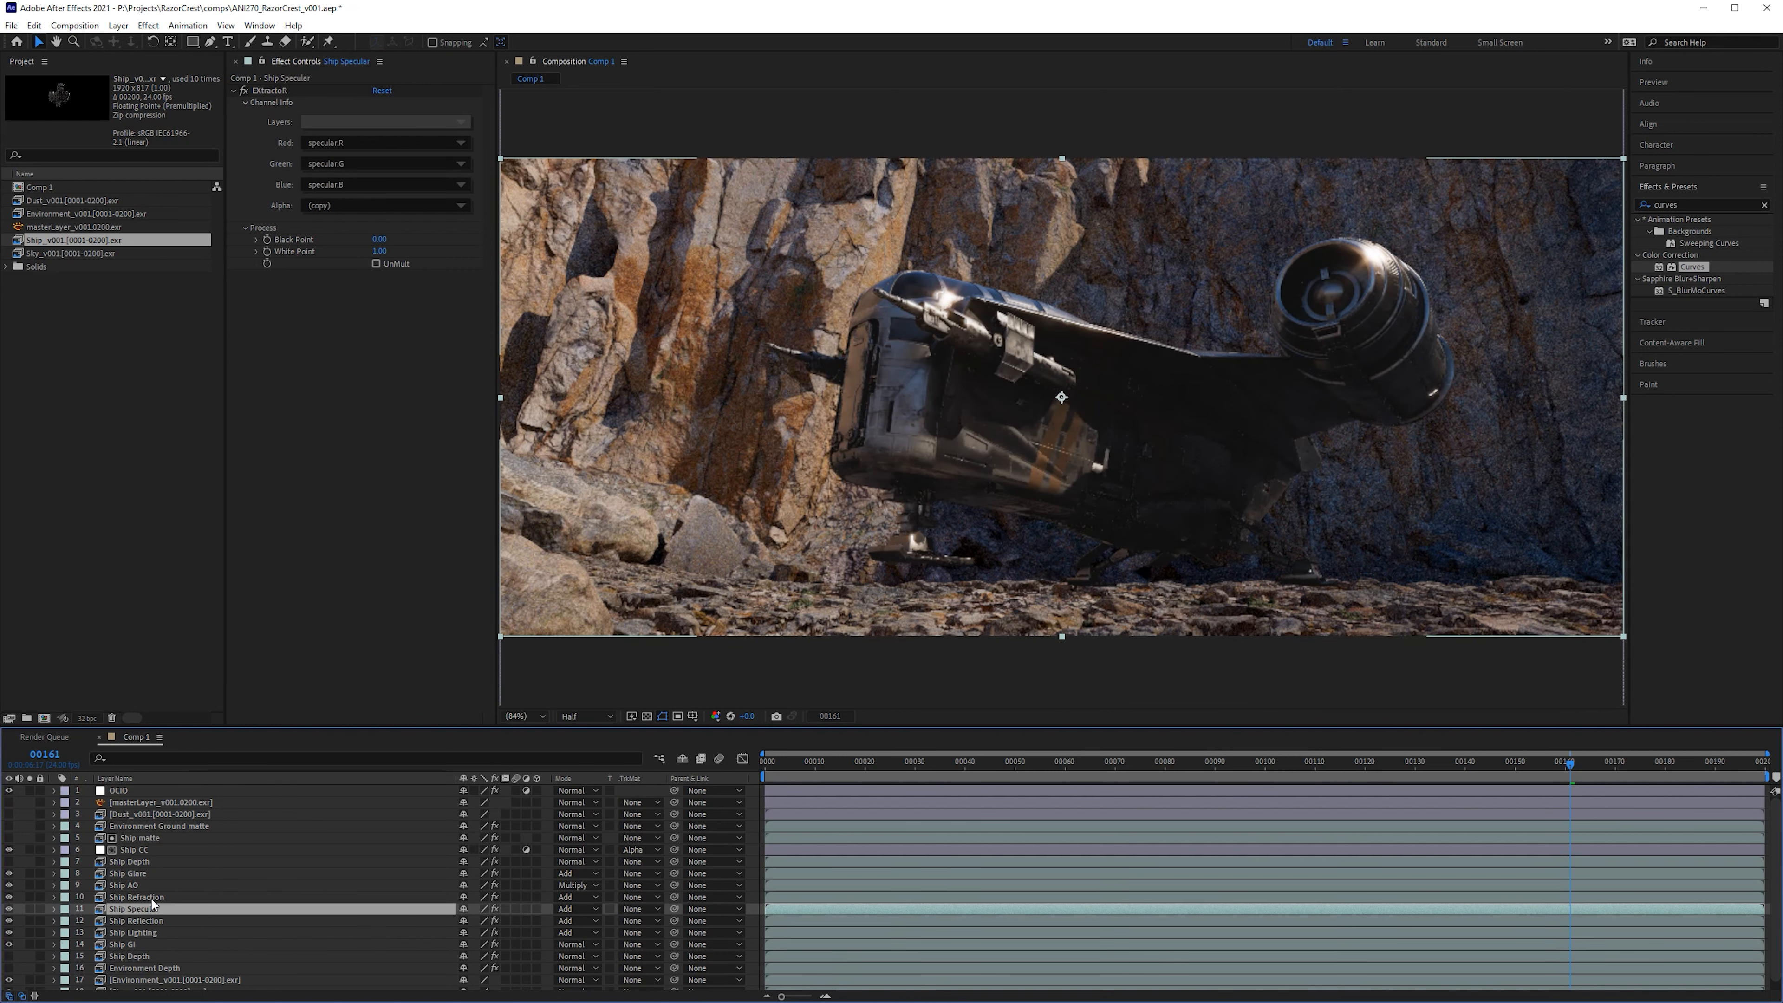
{"action": "left_click", "coordinate": [151, 897]}
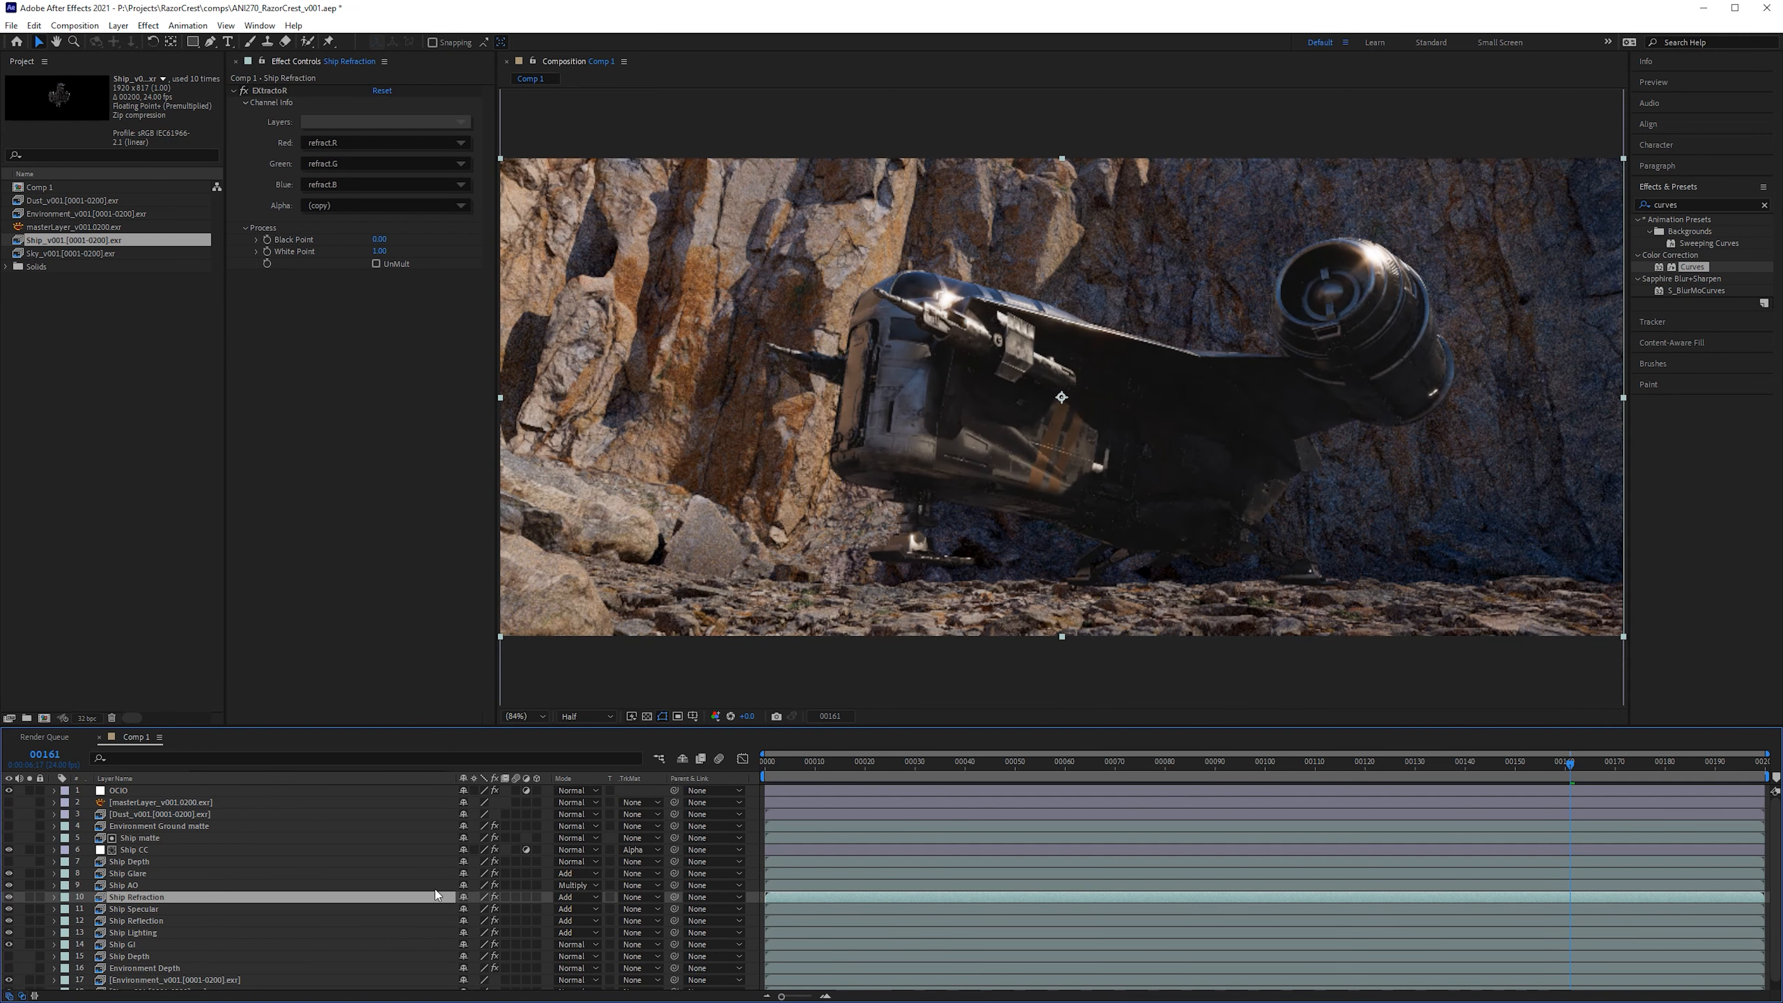
{"action": "left_click", "coordinate": [134, 873]}
{"action": "left_click", "coordinate": [128, 885]}
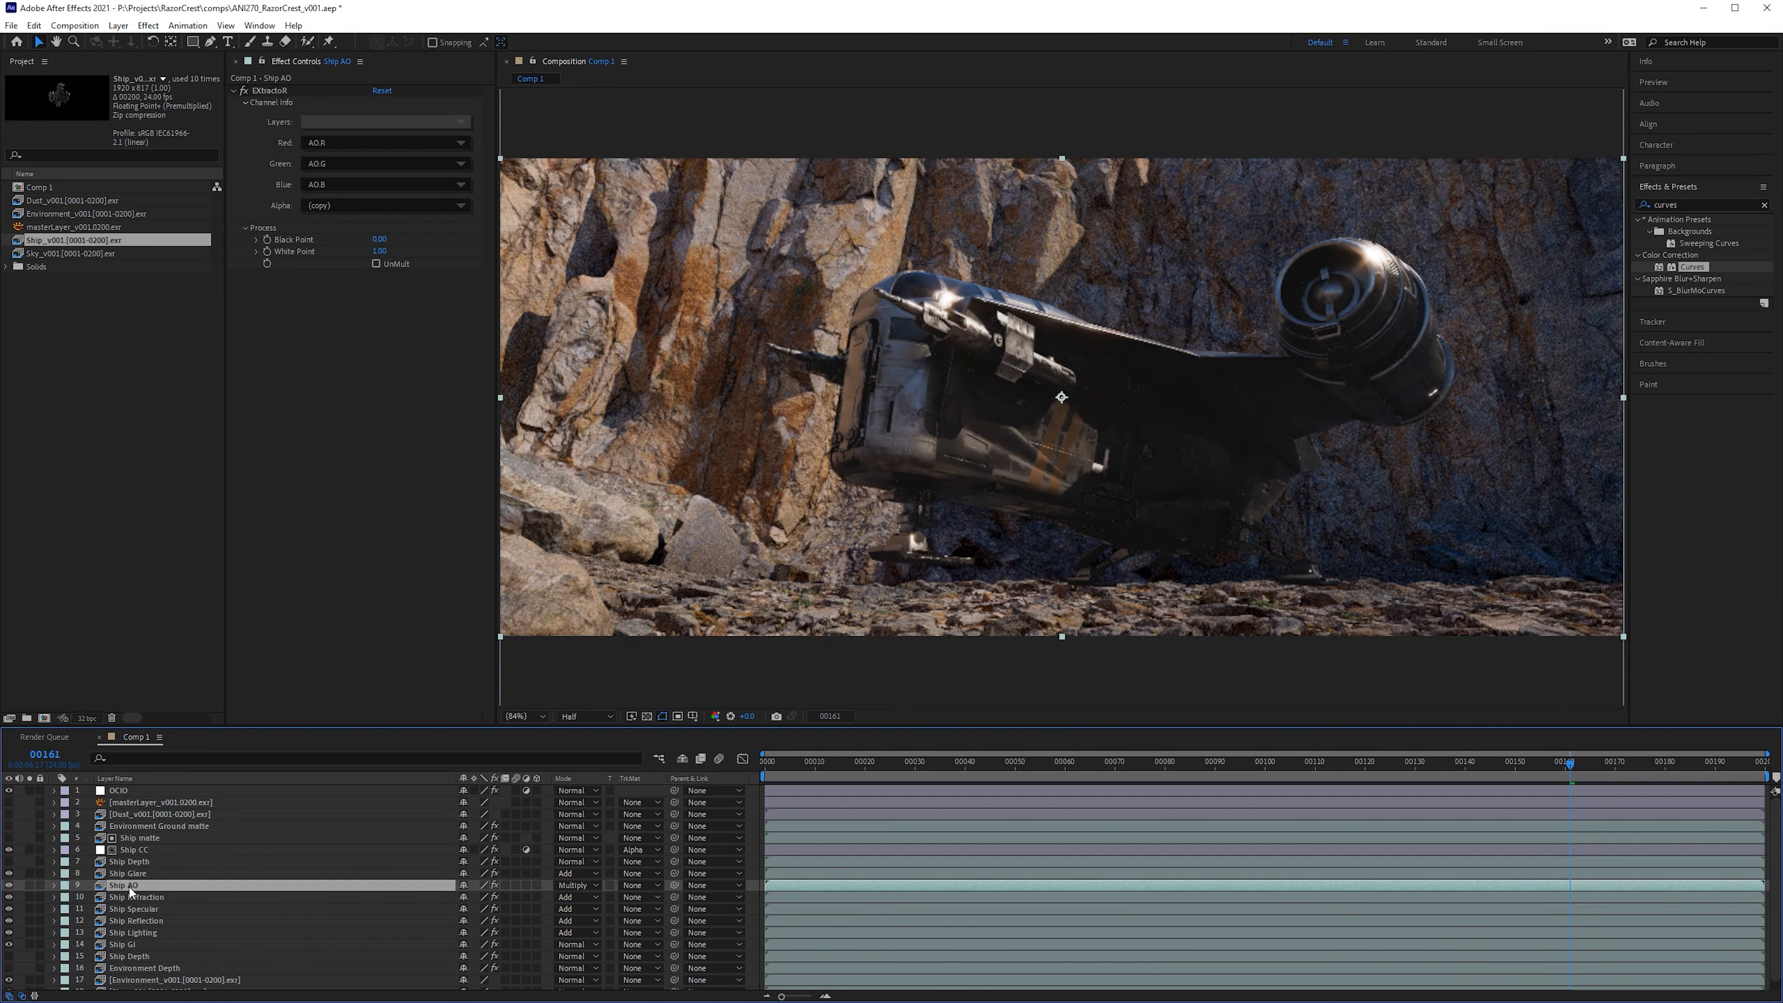
{"action": "left_click", "coordinate": [154, 861]}
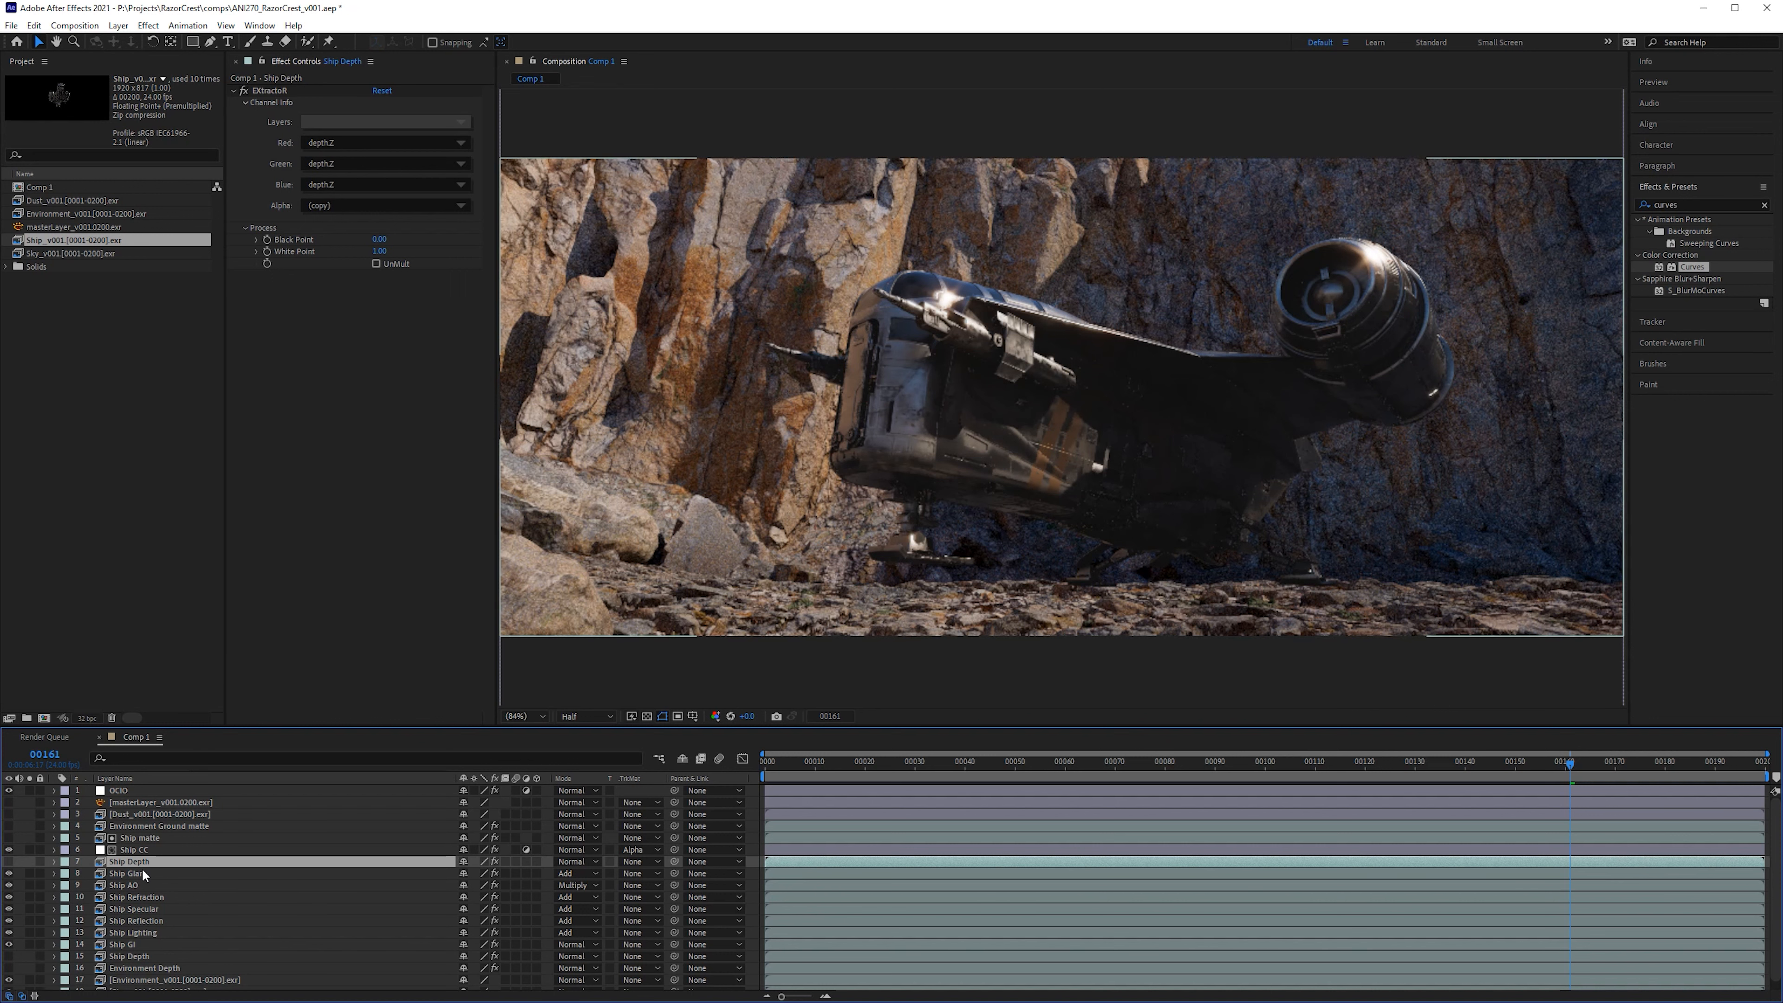
{"action": "left_click_drag", "start_coordinate": [712, 331], "coordinate": [736, 340]}
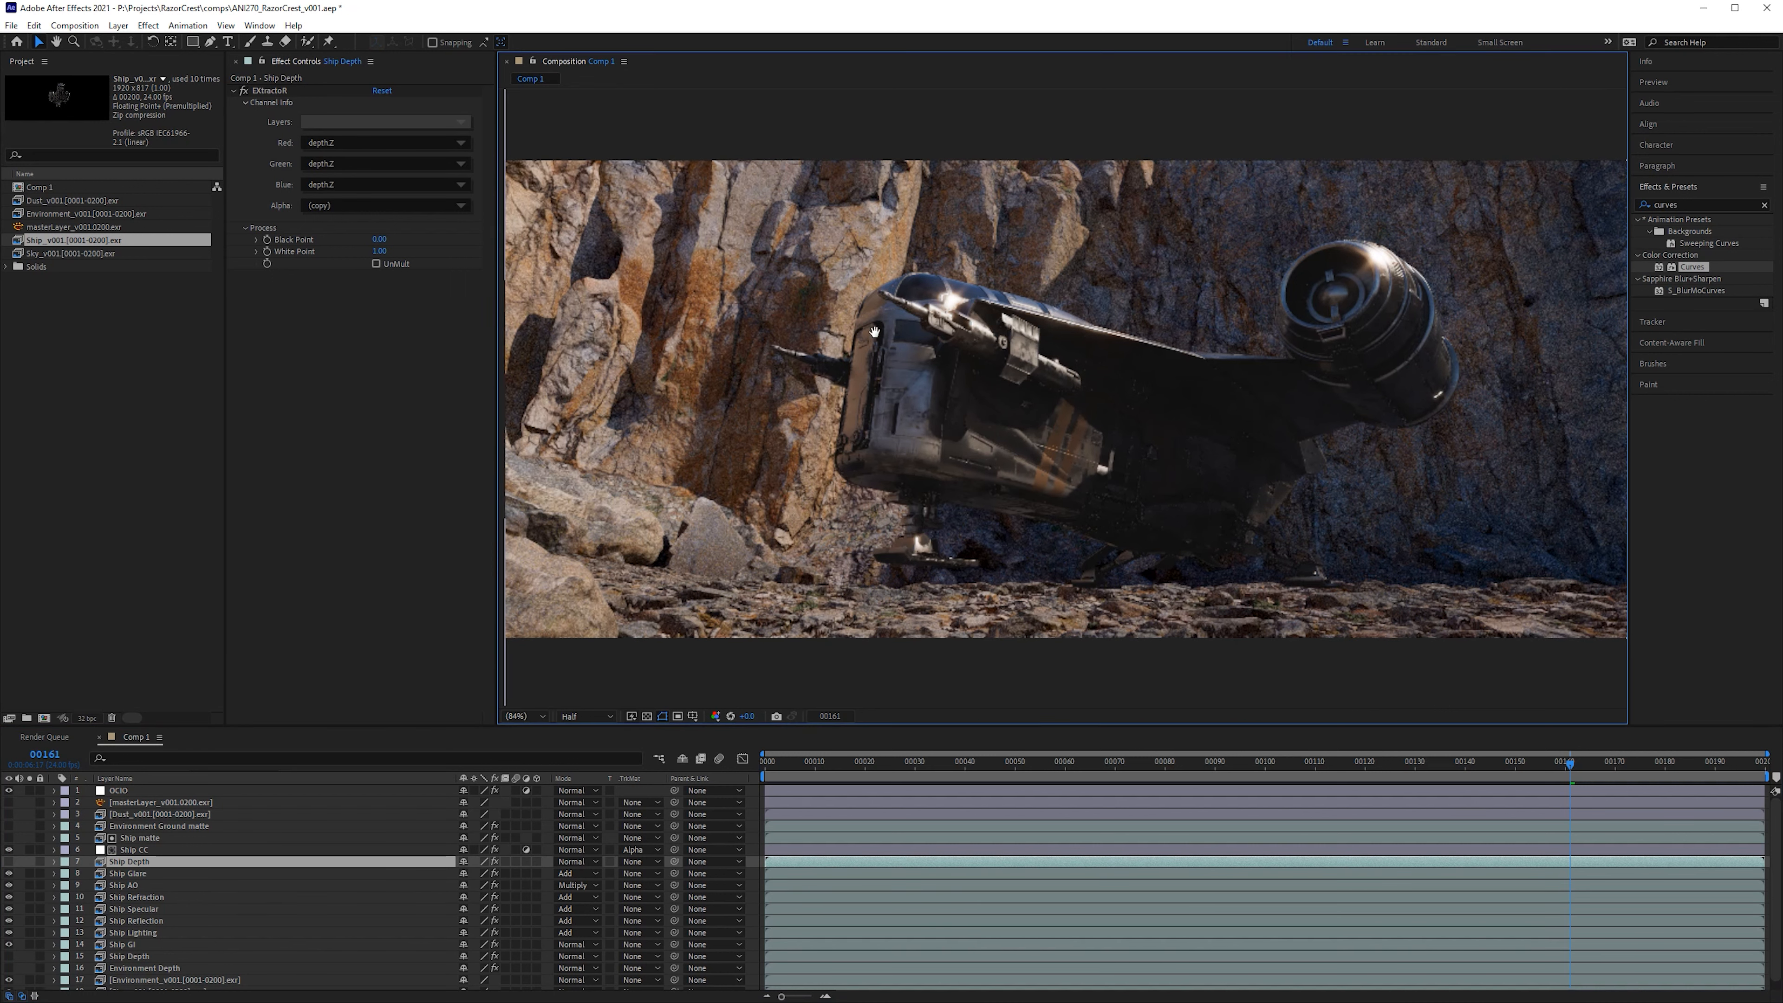
{"action": "left_click", "coordinate": [164, 897]}
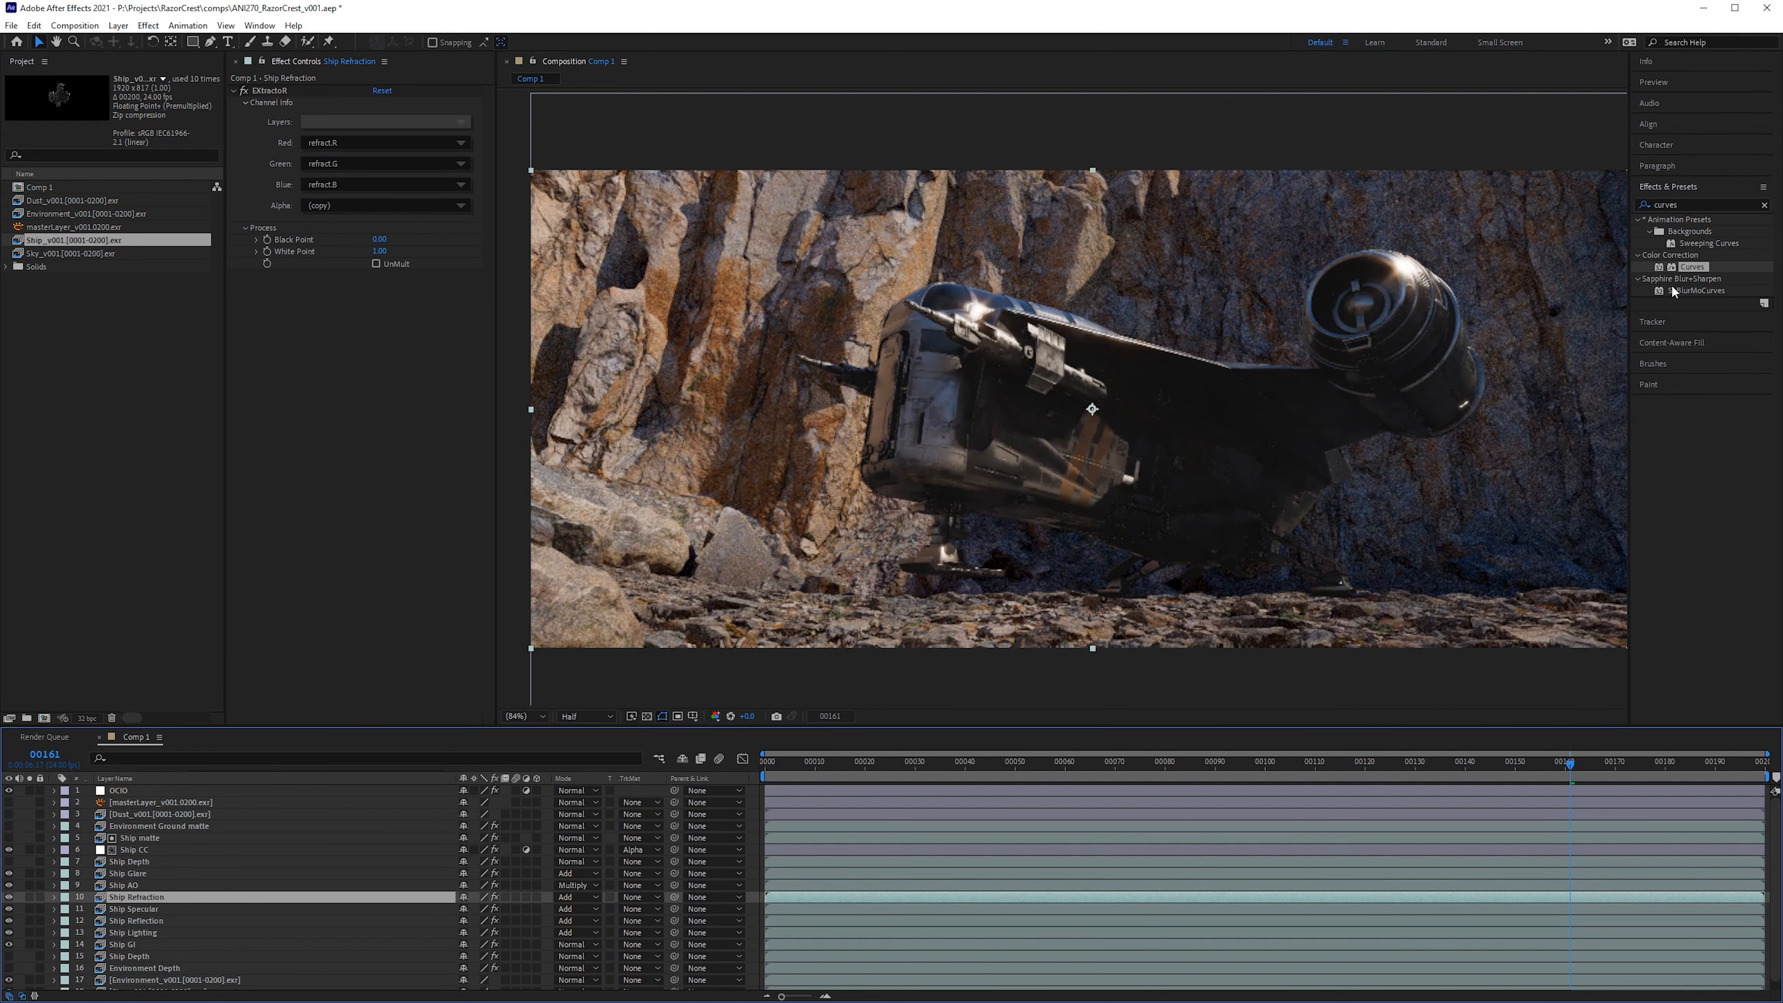
Step: Add a Curves effect to the Ship Refraction layer and test different white-point positions while checking the cockpit glass up close
{"action": "left_click_drag", "start_coordinate": [1690, 267], "coordinate": [265, 337]}
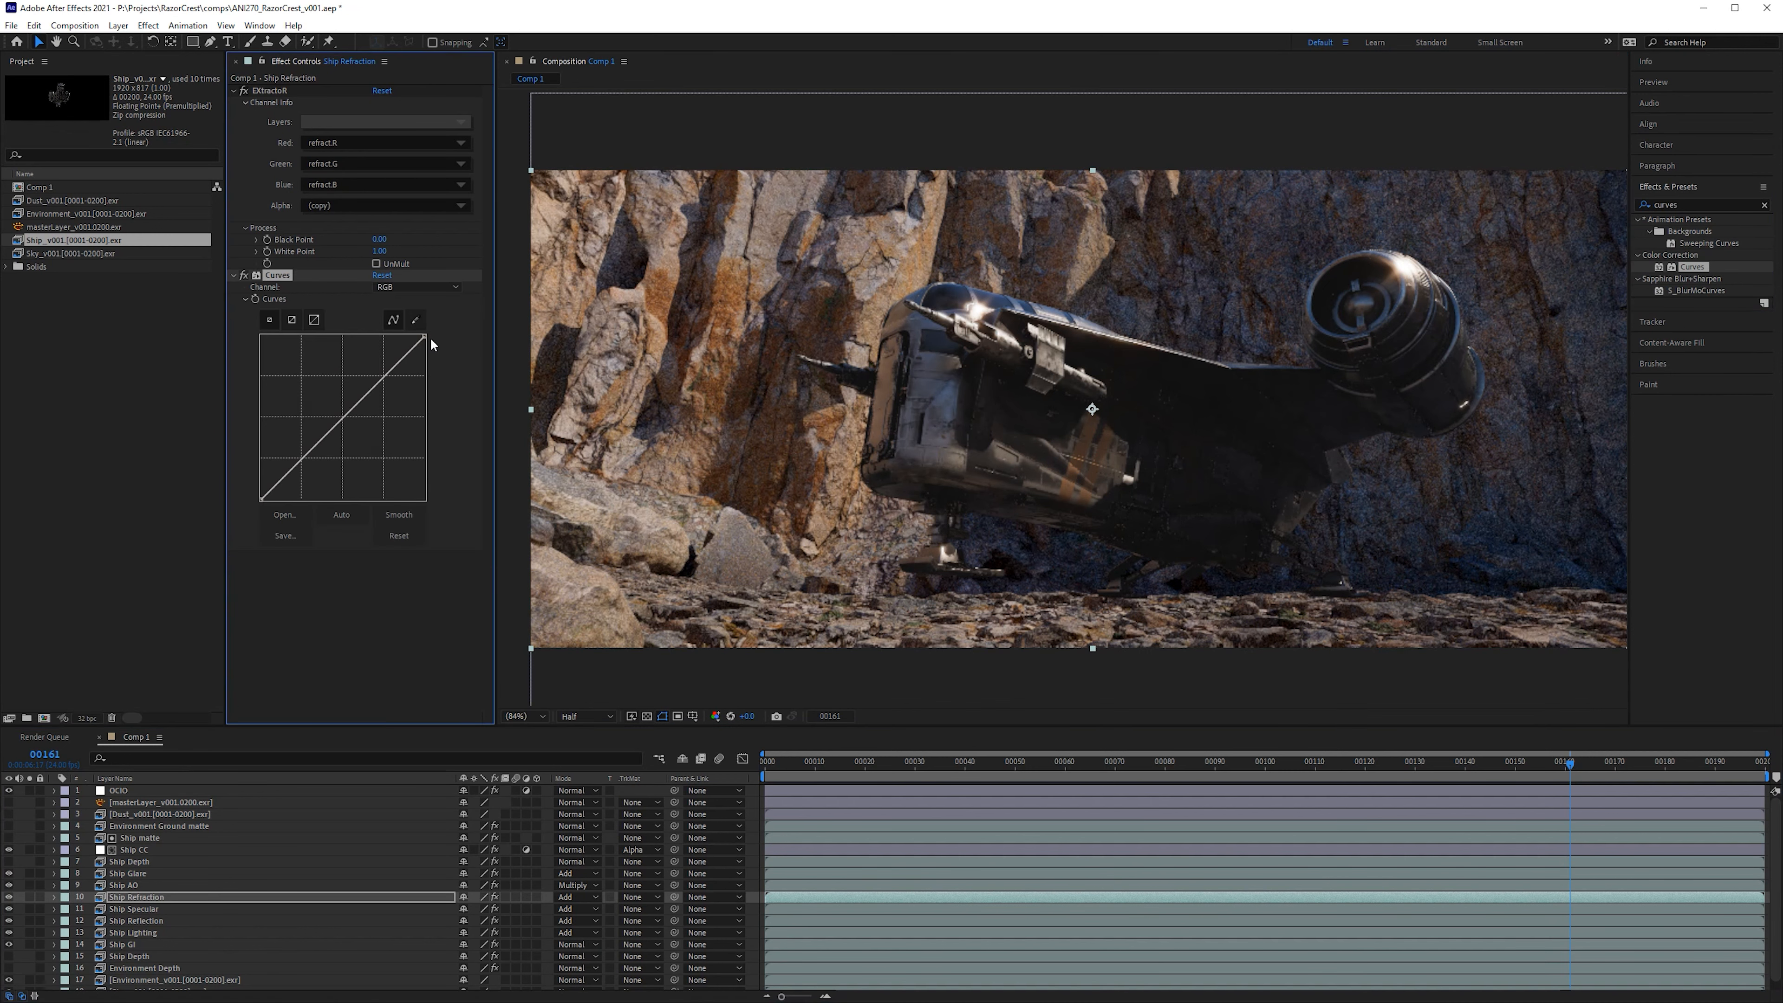
{"action": "left_click_drag", "start_coordinate": [431, 344], "coordinate": [313, 256]}
{"action": "scroll", "coordinate": [849, 432], "scroll_direction": "up", "scroll_amount": 1}
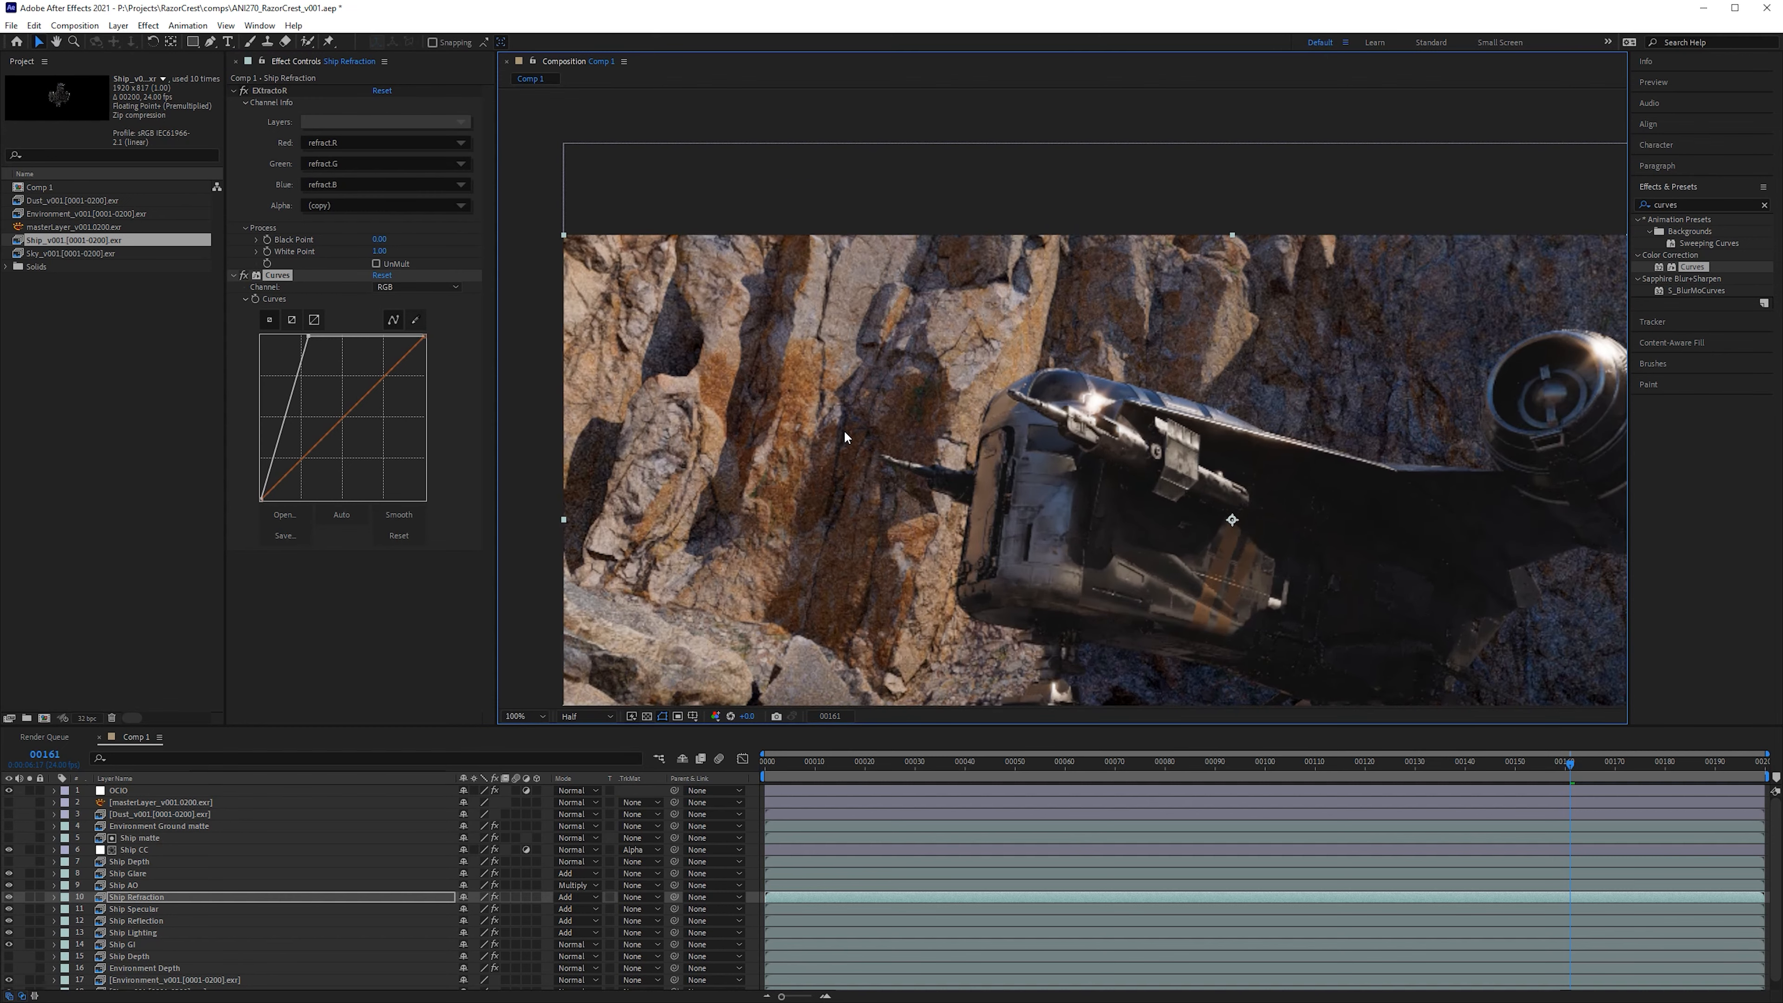
{"action": "scroll", "coordinate": [845, 429], "scroll_direction": "up", "scroll_amount": 2}
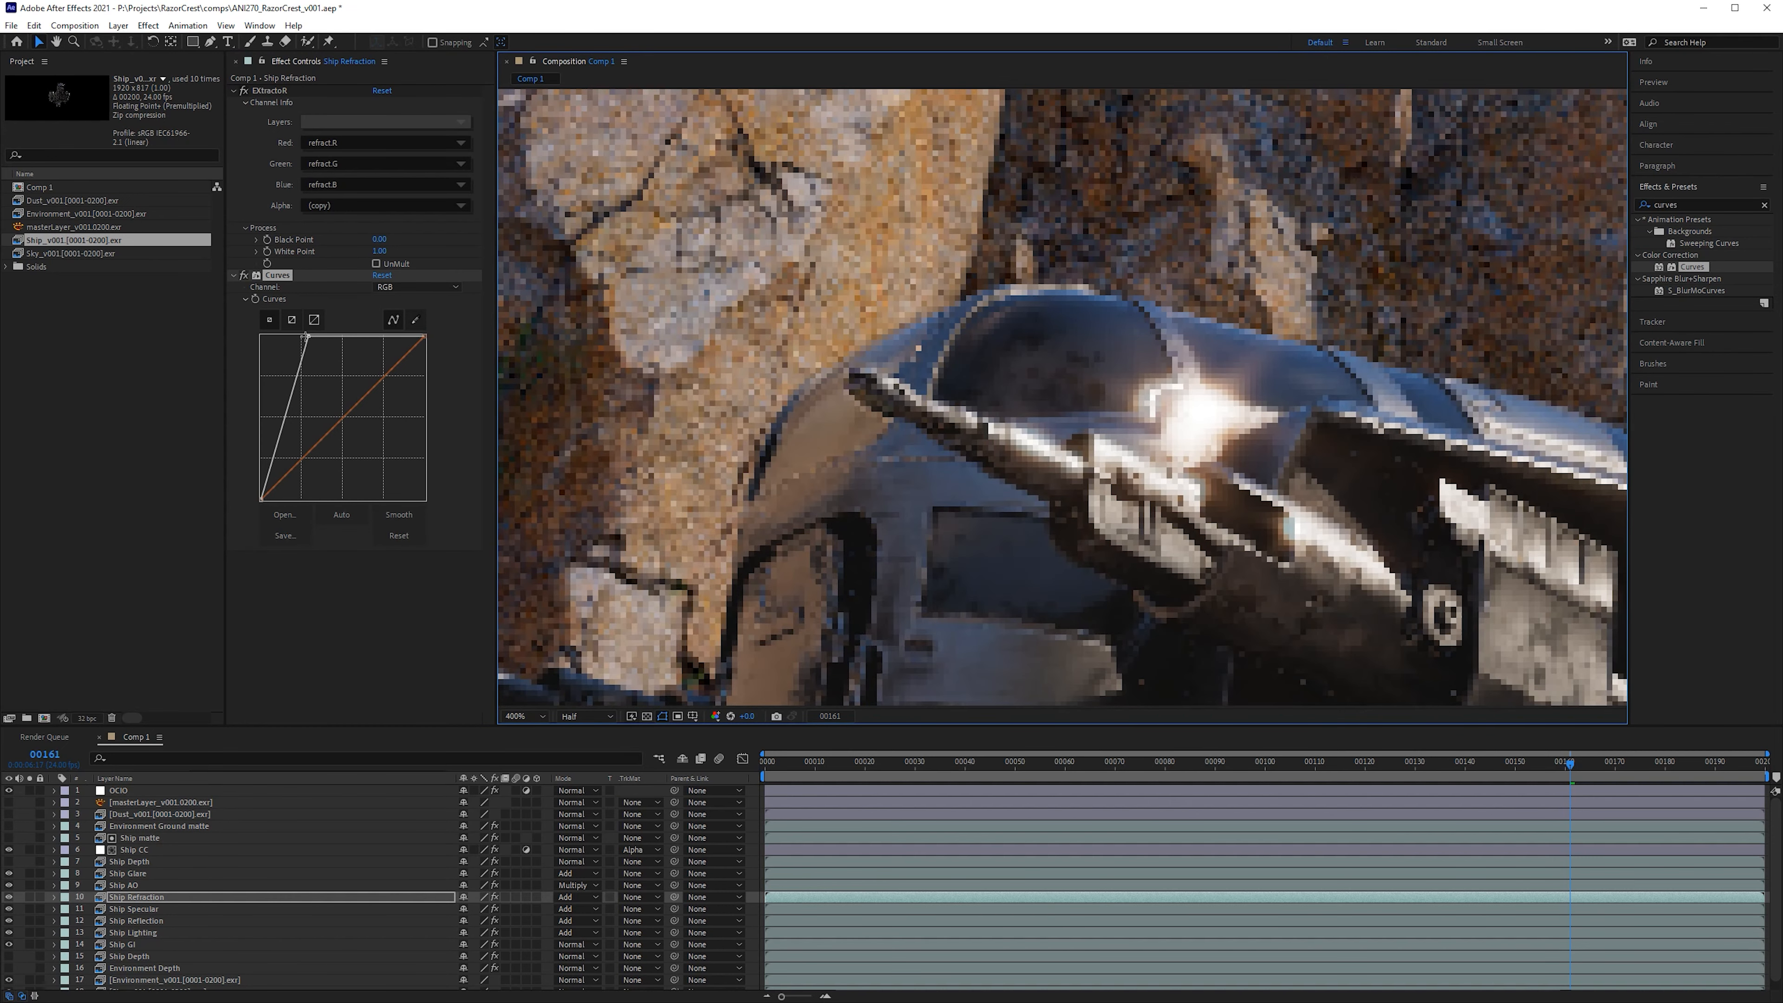
{"action": "left_click_drag", "start_coordinate": [305, 336], "coordinate": [391, 323]}
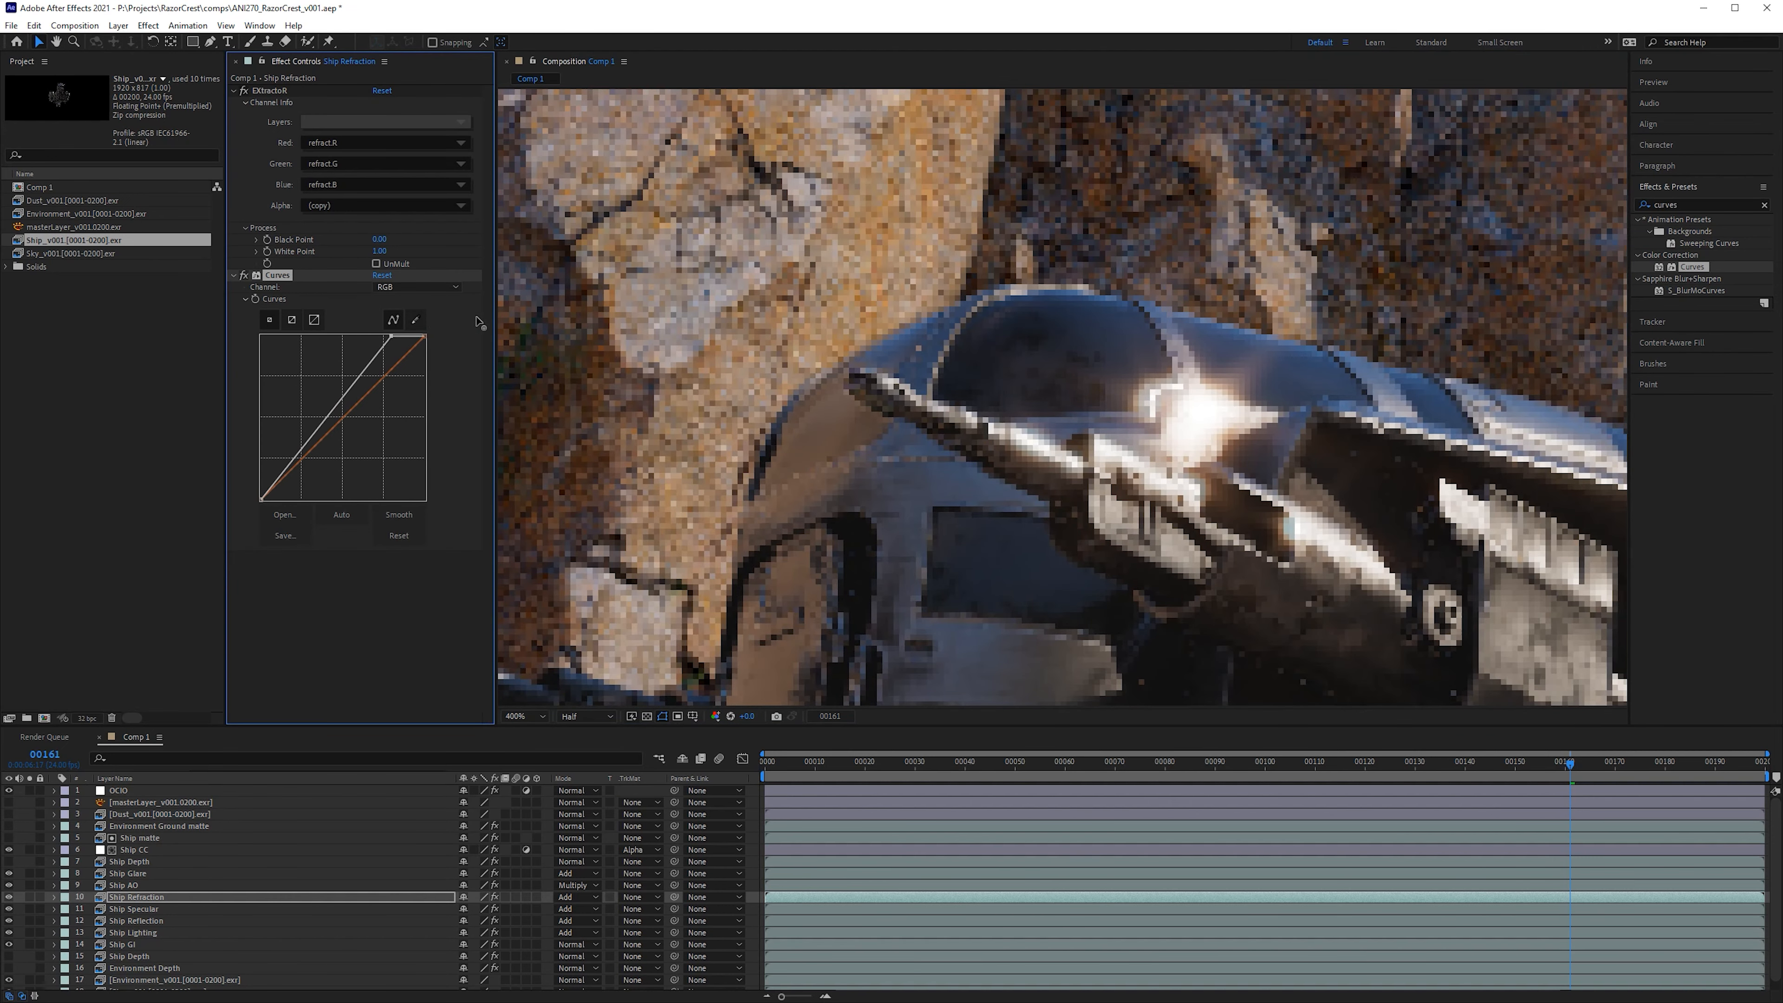
{"action": "key", "text": "ctrl+z"}
{"action": "key", "text": "ctrl+shift+z"}
{"action": "key", "text": "ctrl+z"}
{"action": "key", "text": "ctrl+shift+z"}
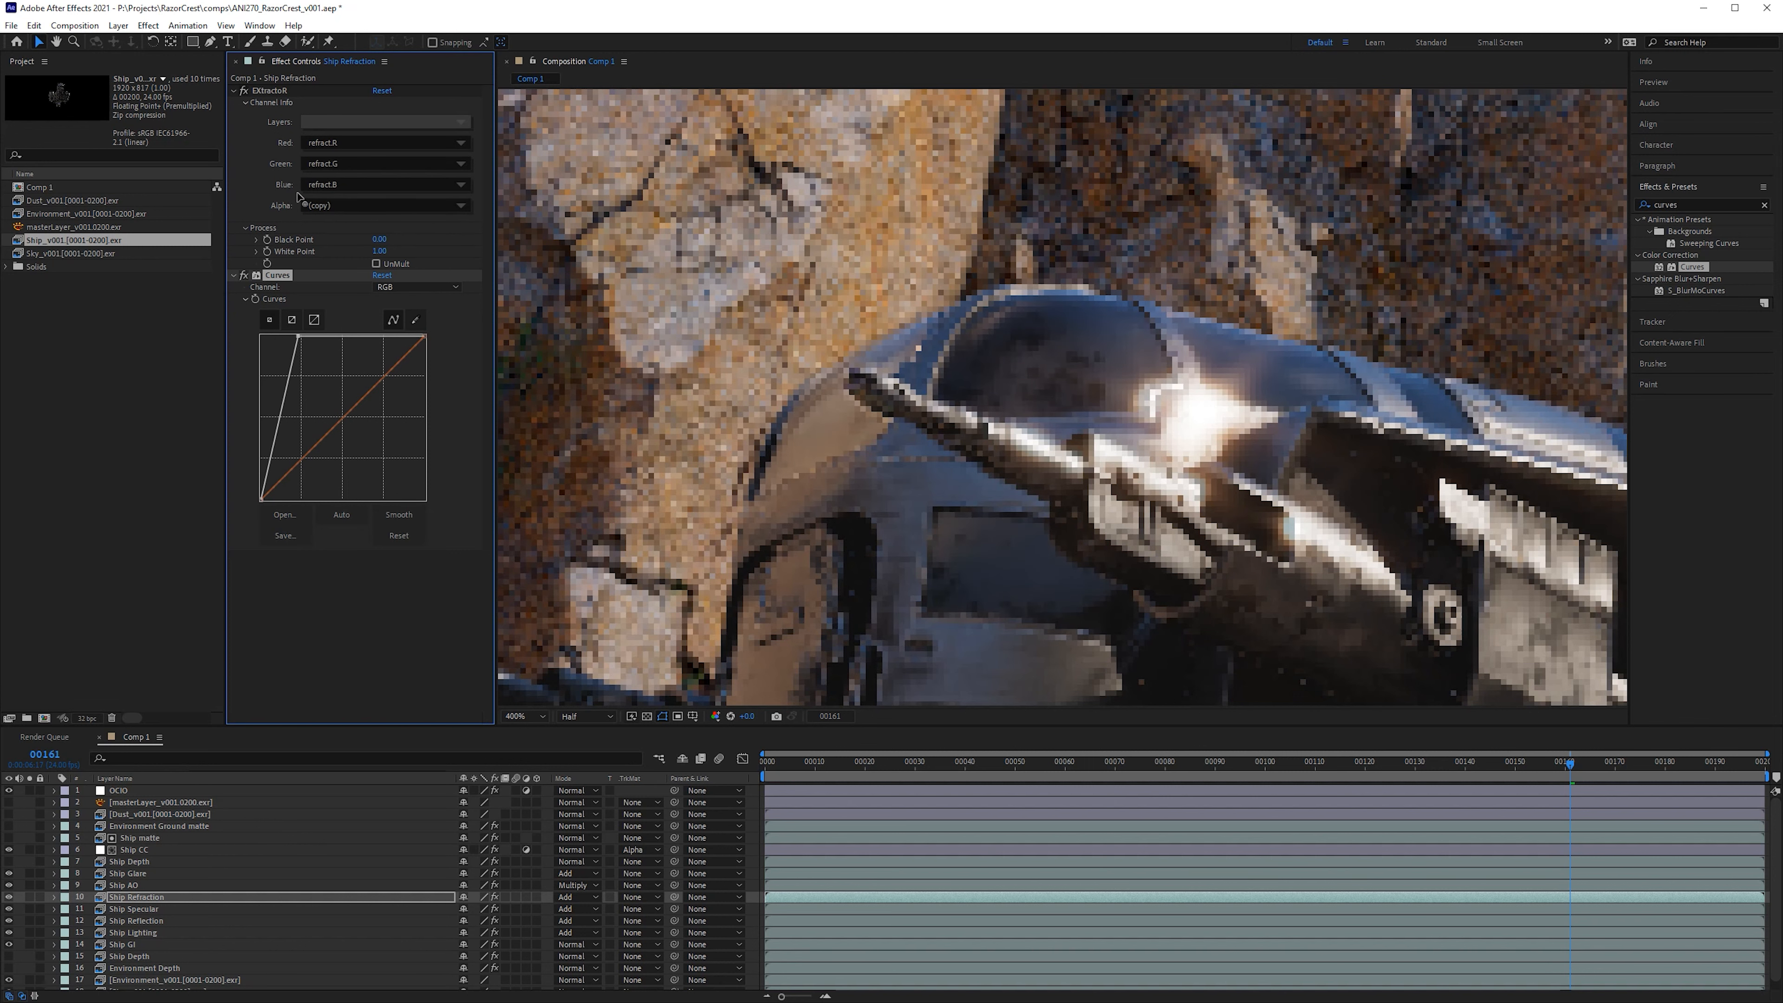
{"action": "scroll", "coordinate": [692, 284], "scroll_direction": "down", "scroll_amount": 2}
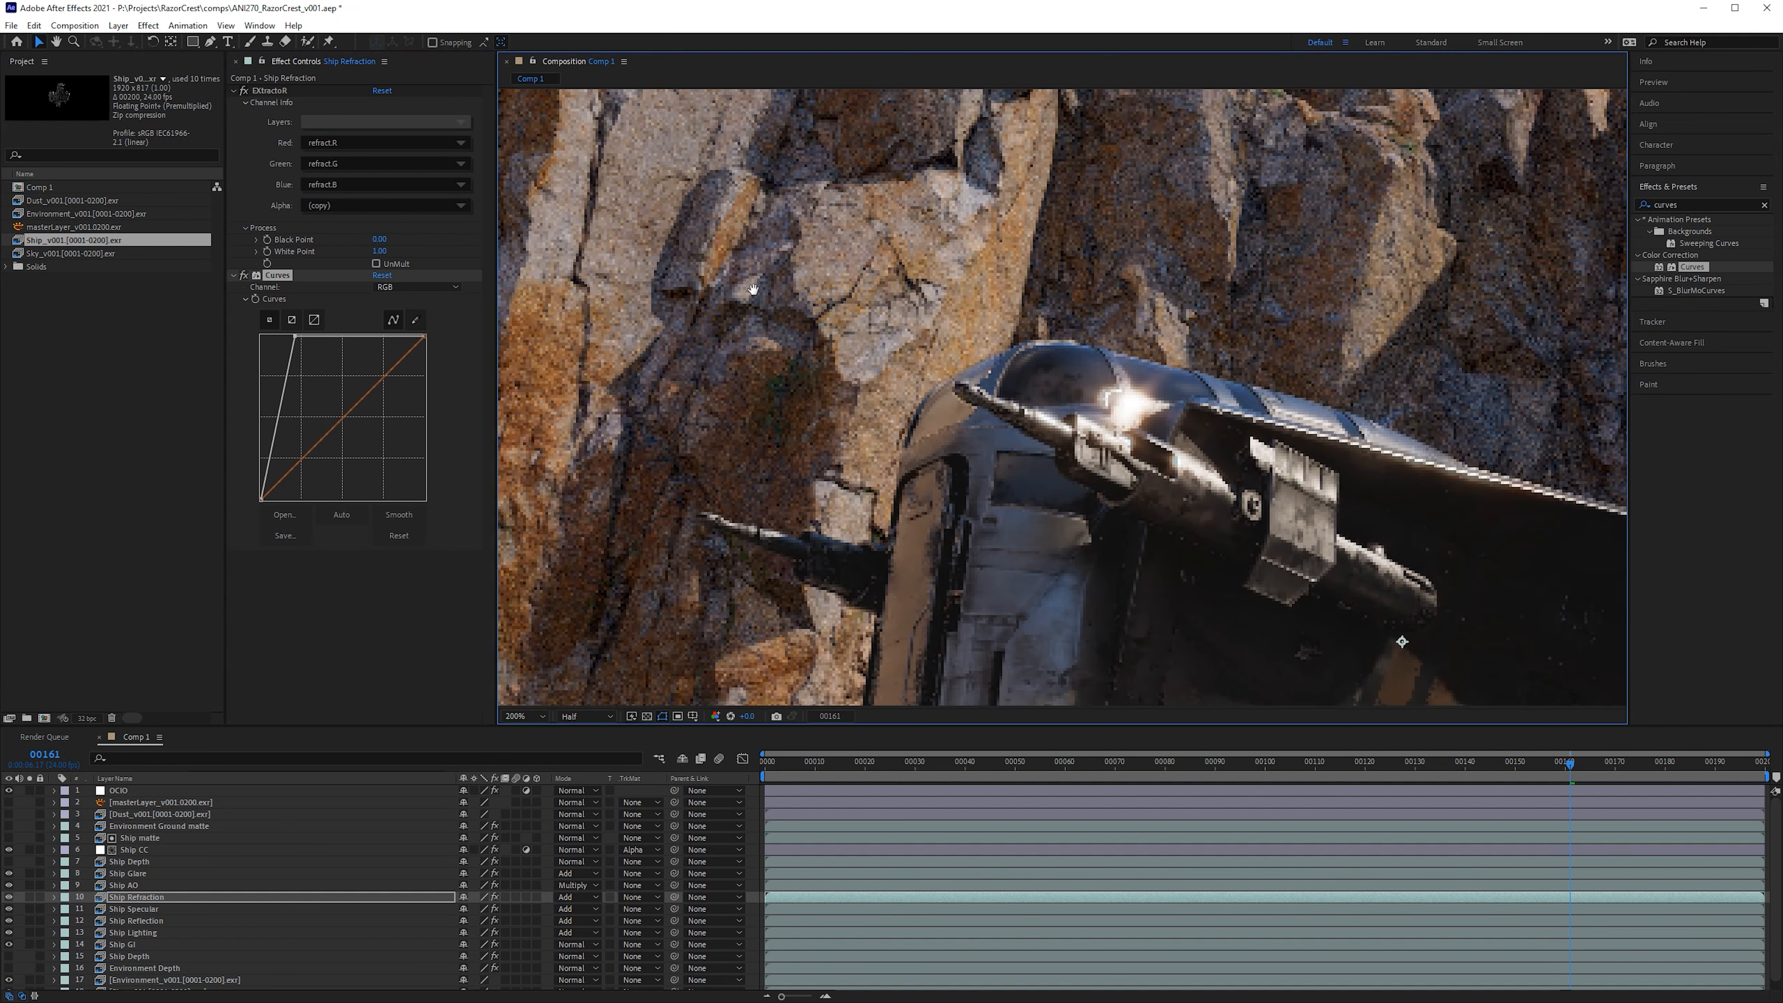
Step: Return the Ship Refraction curve's white point to the corner and raise its midtones moderately
{"action": "left_click_drag", "start_coordinate": [294, 337], "coordinate": [425, 336]}
{"action": "left_click_drag", "start_coordinate": [338, 419], "coordinate": [327, 408]}
{"action": "scroll", "coordinate": [839, 378], "scroll_direction": "down", "scroll_amount": 2}
{"action": "left_click_drag", "start_coordinate": [839, 378], "coordinate": [957, 349]}
{"action": "key", "text": "v"}
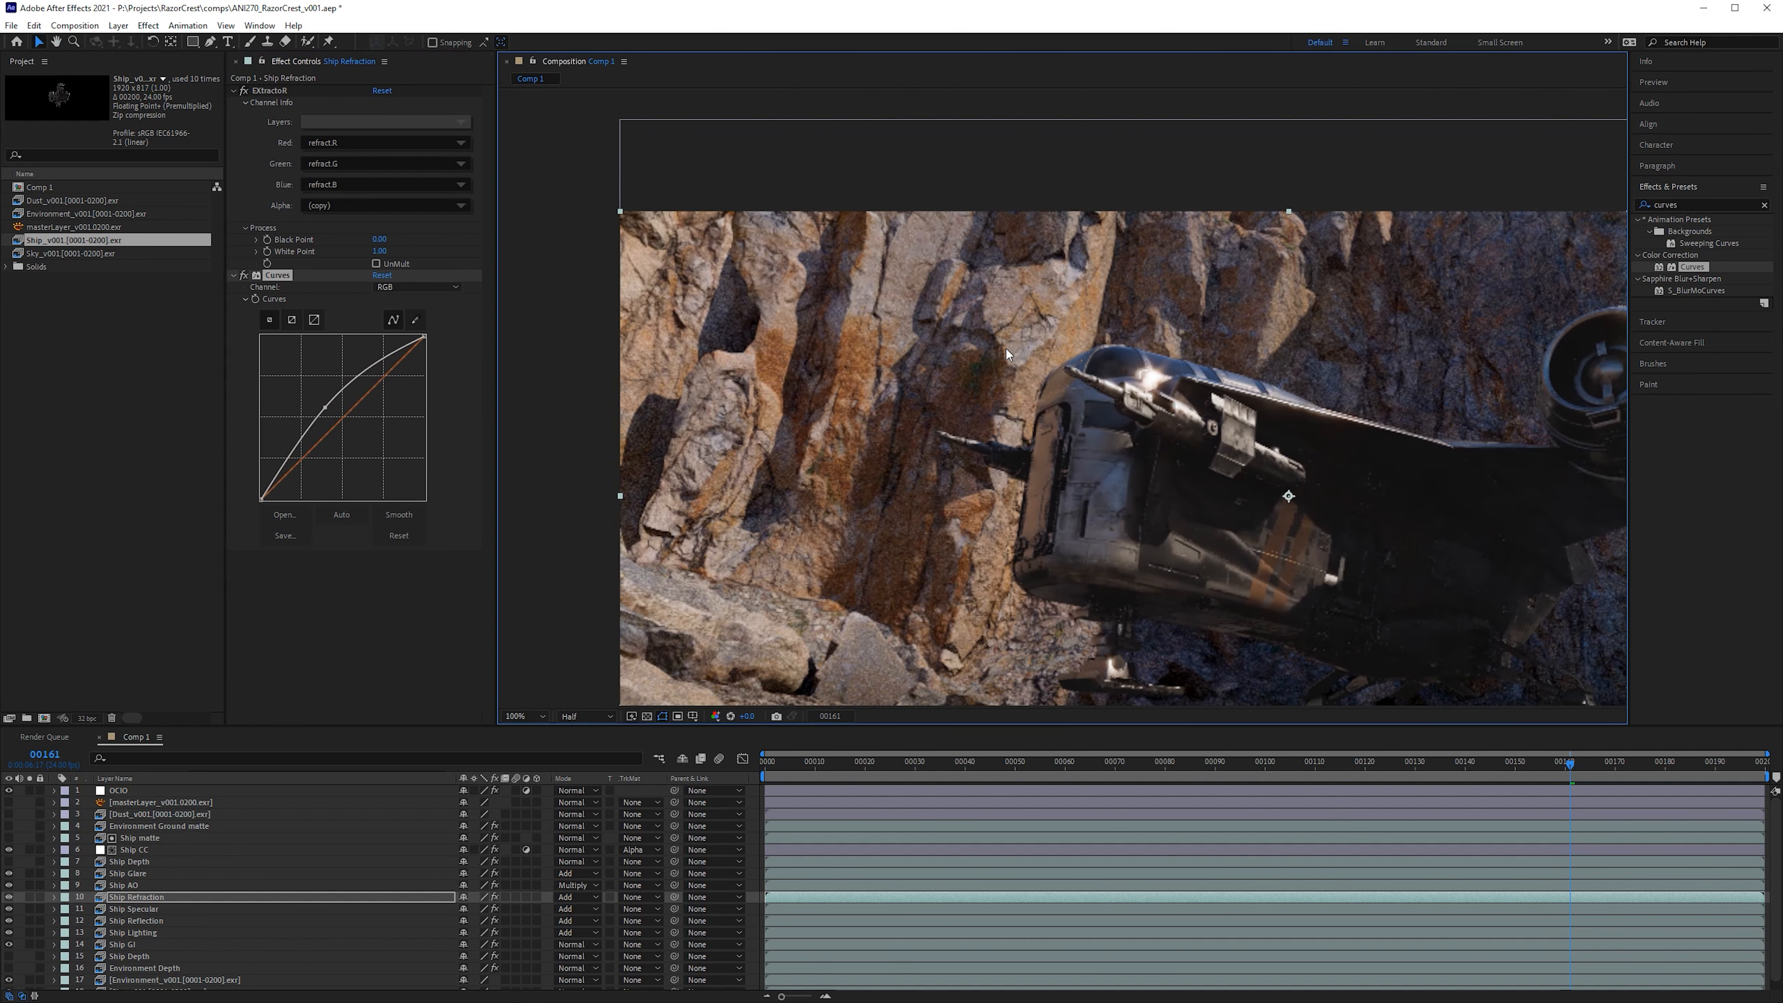
{"action": "mouse_move", "coordinate": [325, 411]}
{"action": "left_mouse_down"}
{"action": "mouse_move", "coordinate": [341, 422]}
{"action": "mouse_move", "coordinate": [335, 406]}
{"action": "left_mouse_up"}
{"action": "left_click_drag", "start_coordinate": [1076, 384], "coordinate": [906, 314]}
Step: Add a Curves effect to the Ship Specular layer, and try pulling its white point inward before undoing that change
{"action": "left_click", "coordinate": [146, 909]}
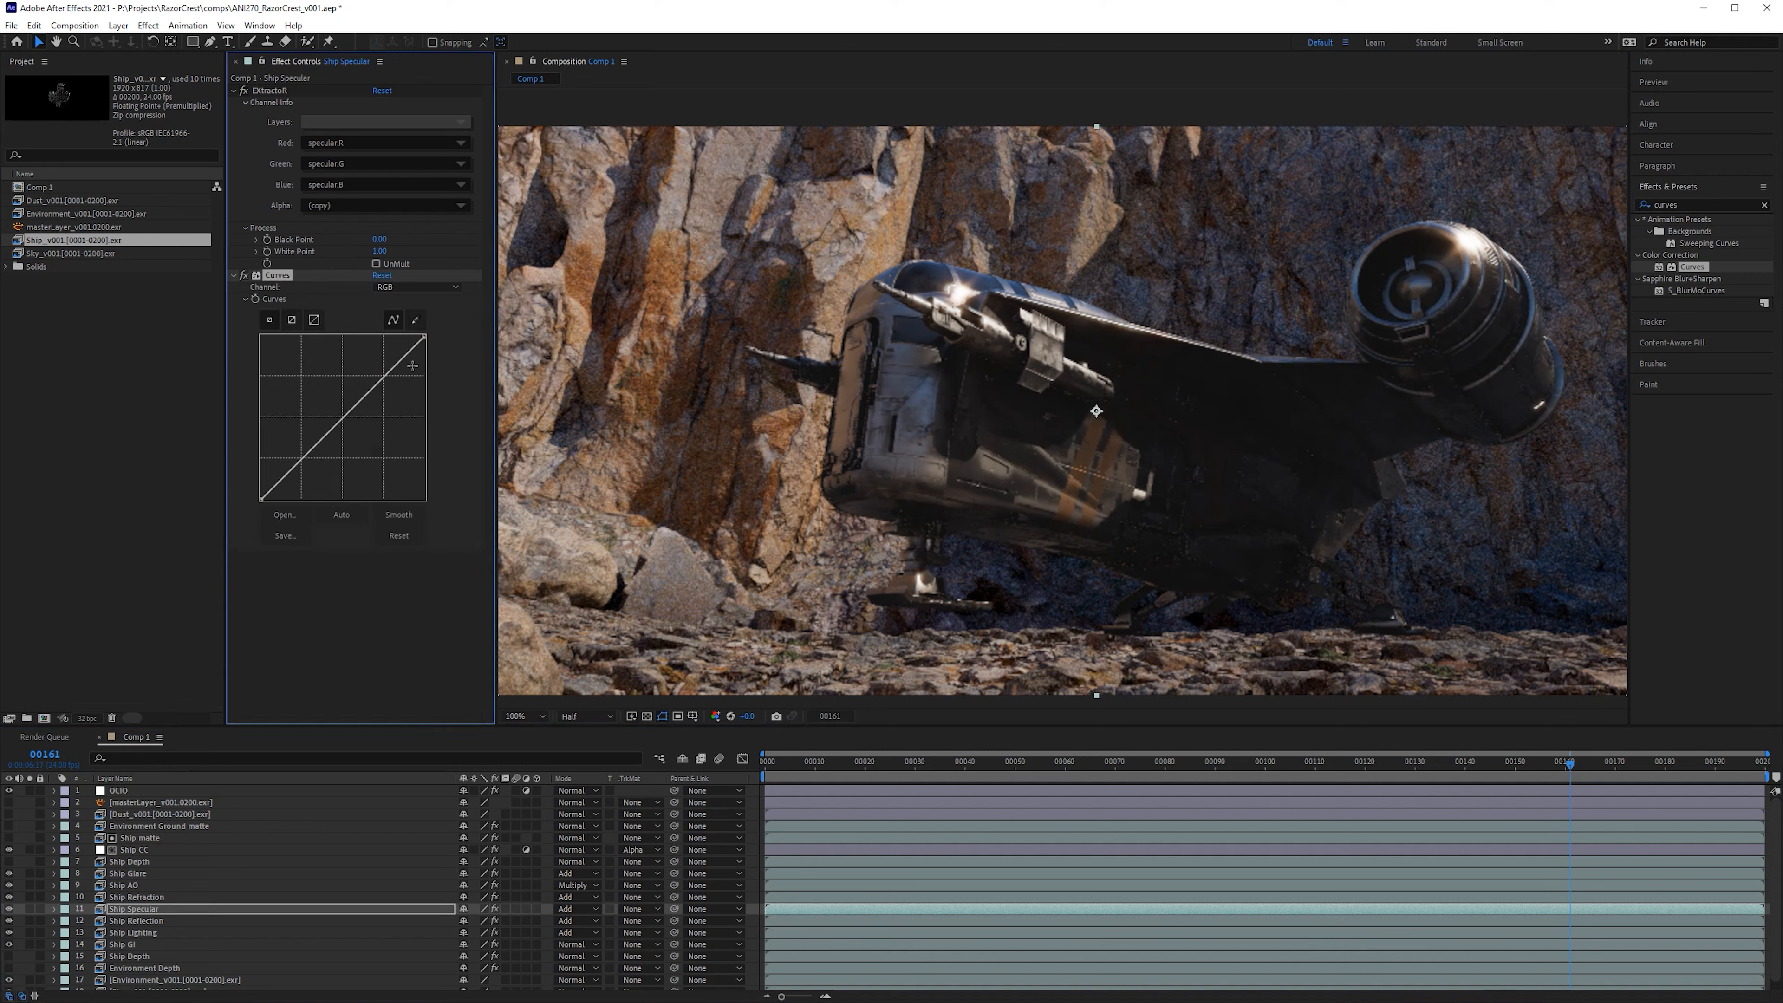
{"action": "left_click_drag", "start_coordinate": [424, 337], "coordinate": [285, 337]}
{"action": "key", "text": "ctrl+z"}
{"action": "key", "text": "ctrl+z"}
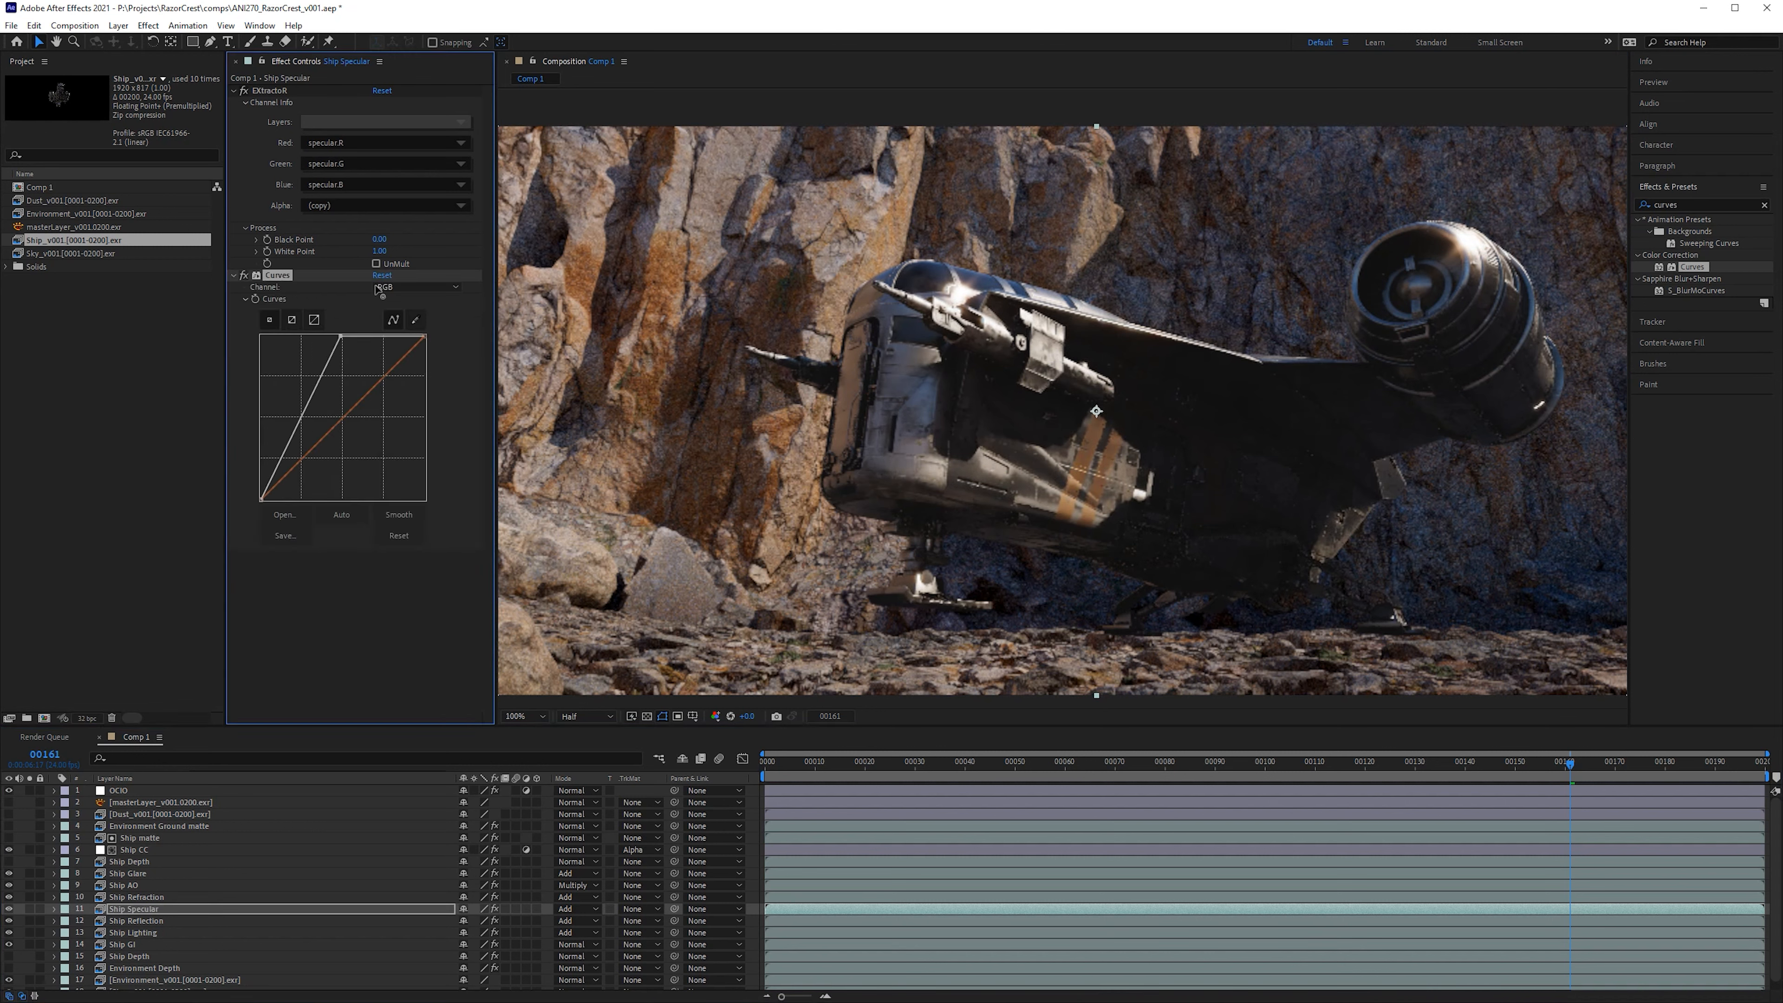
{"action": "key", "text": "ctrl+shift+z"}
{"action": "key", "text": "ctrl+z"}
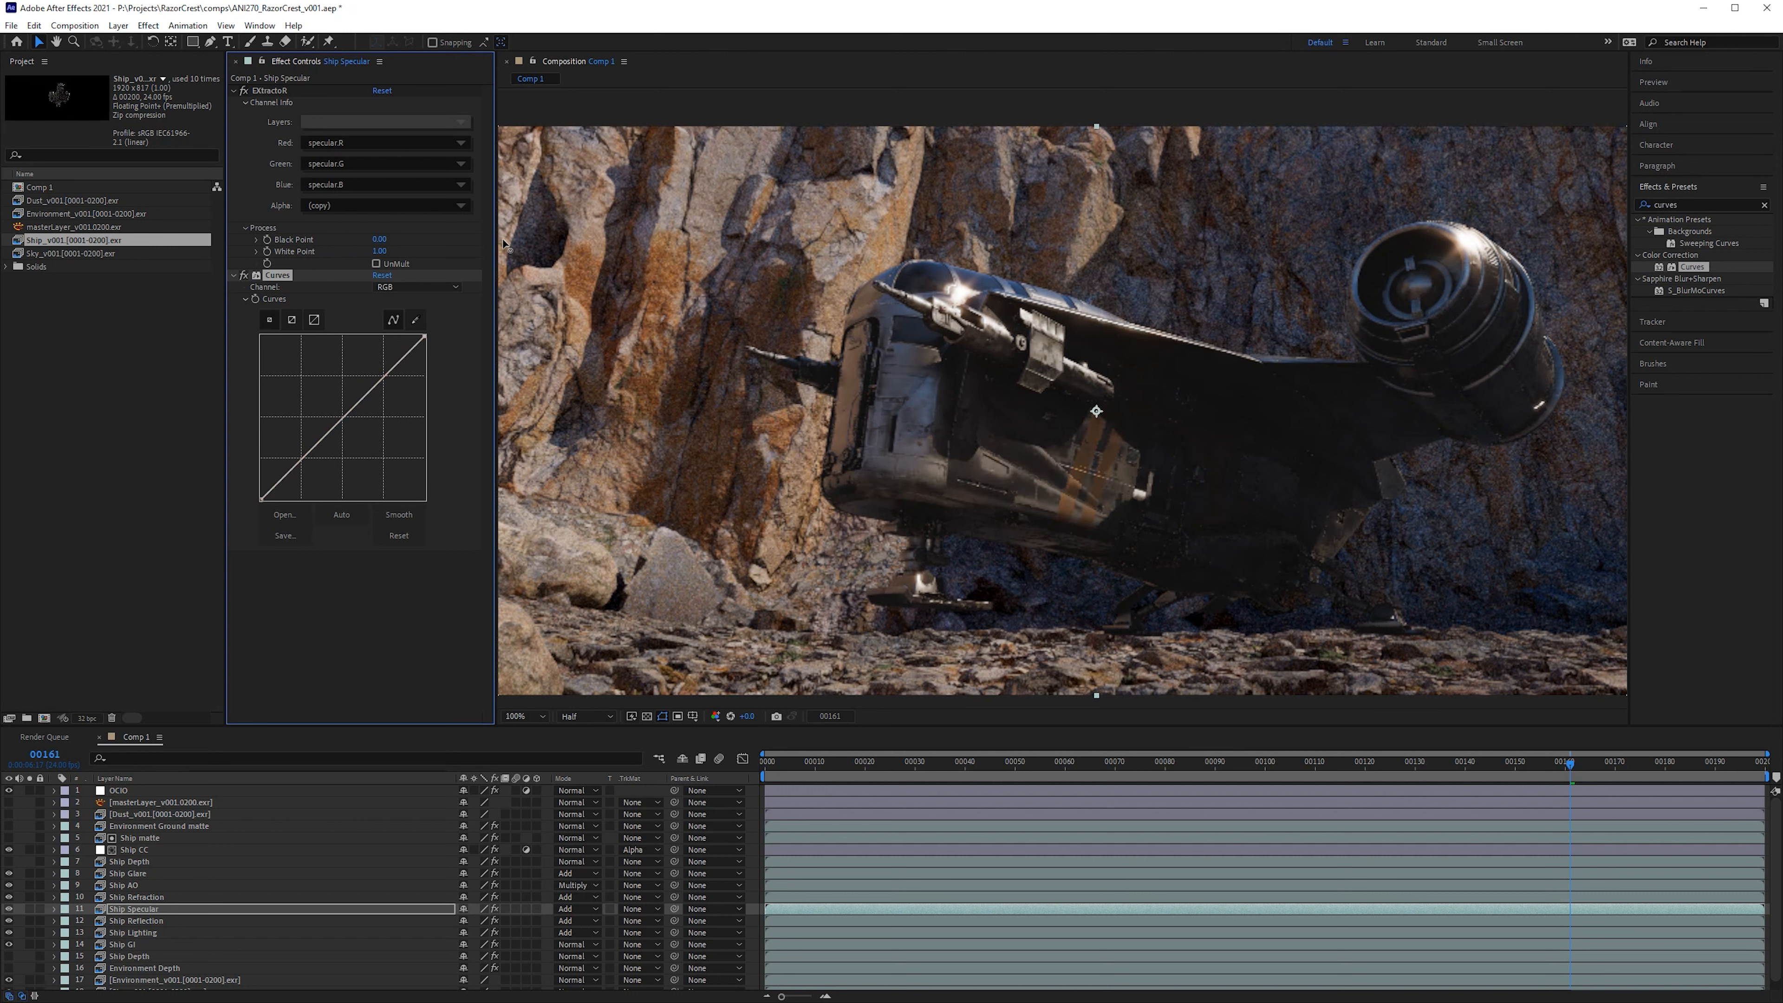
Step: Raise the midtones of the Ship Specular curve, and ease them to just slightly above the diagonal
{"action": "left_click_drag", "start_coordinate": [352, 403], "coordinate": [304, 401]}
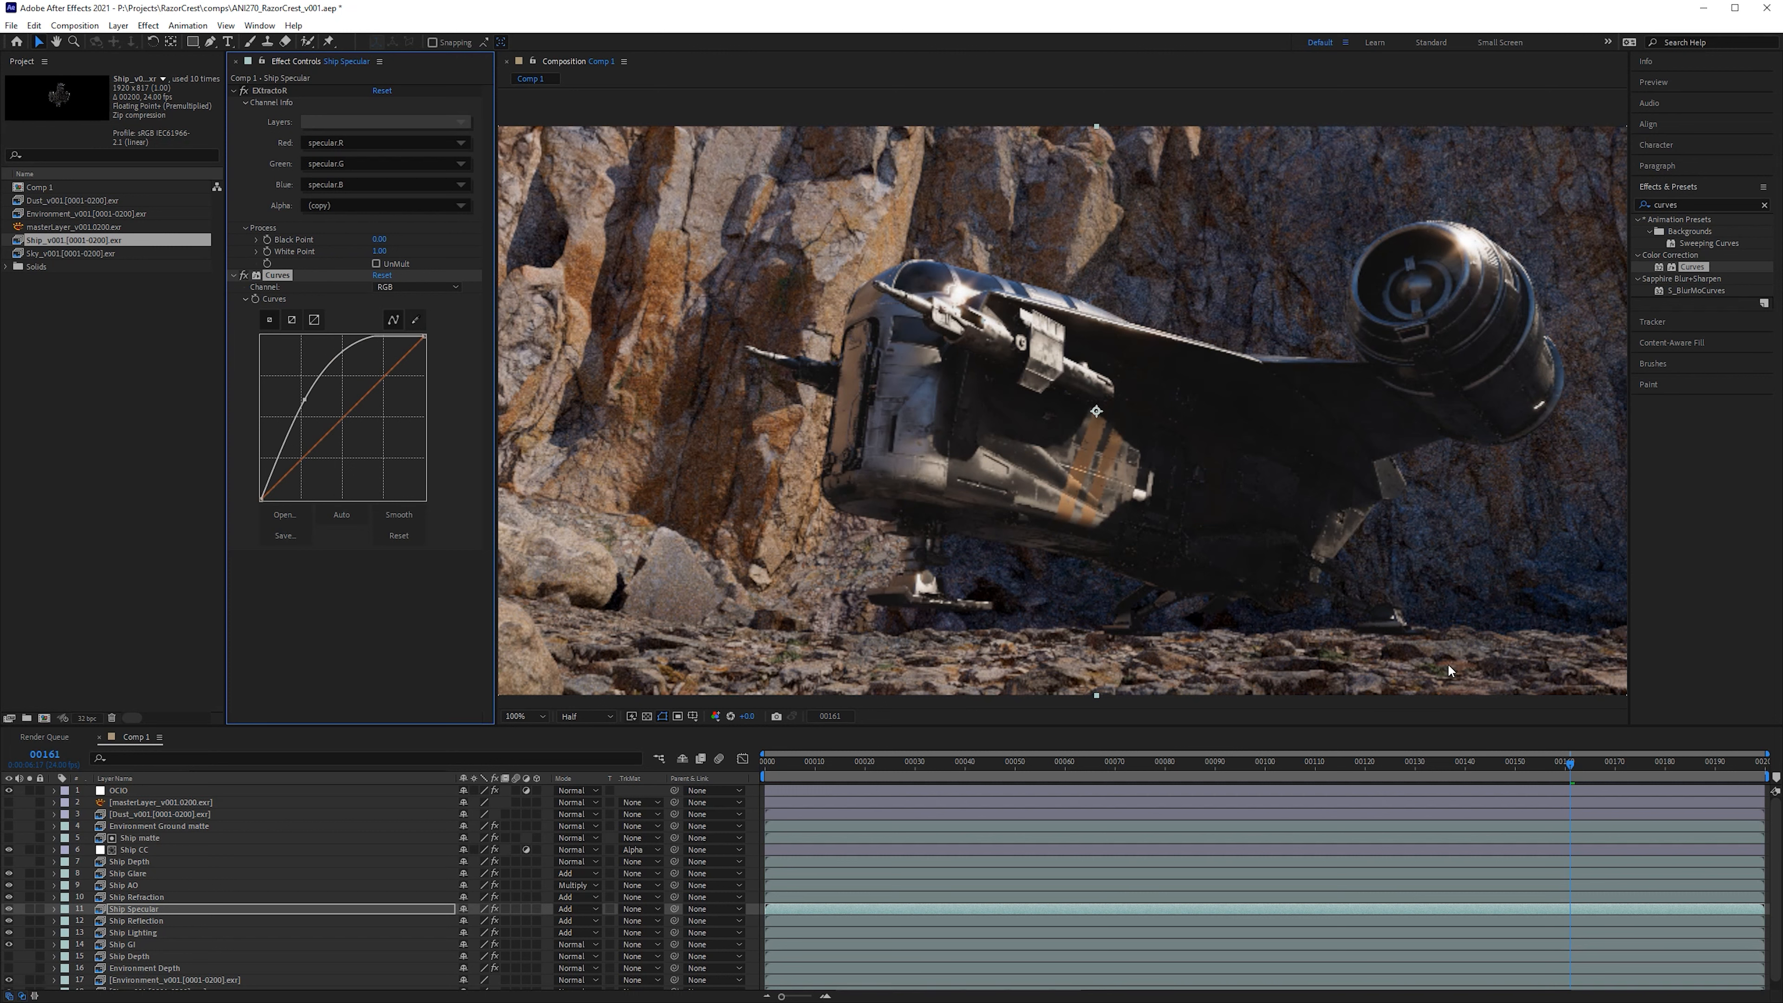
{"action": "left_click_drag", "start_coordinate": [305, 400], "coordinate": [311, 410]}
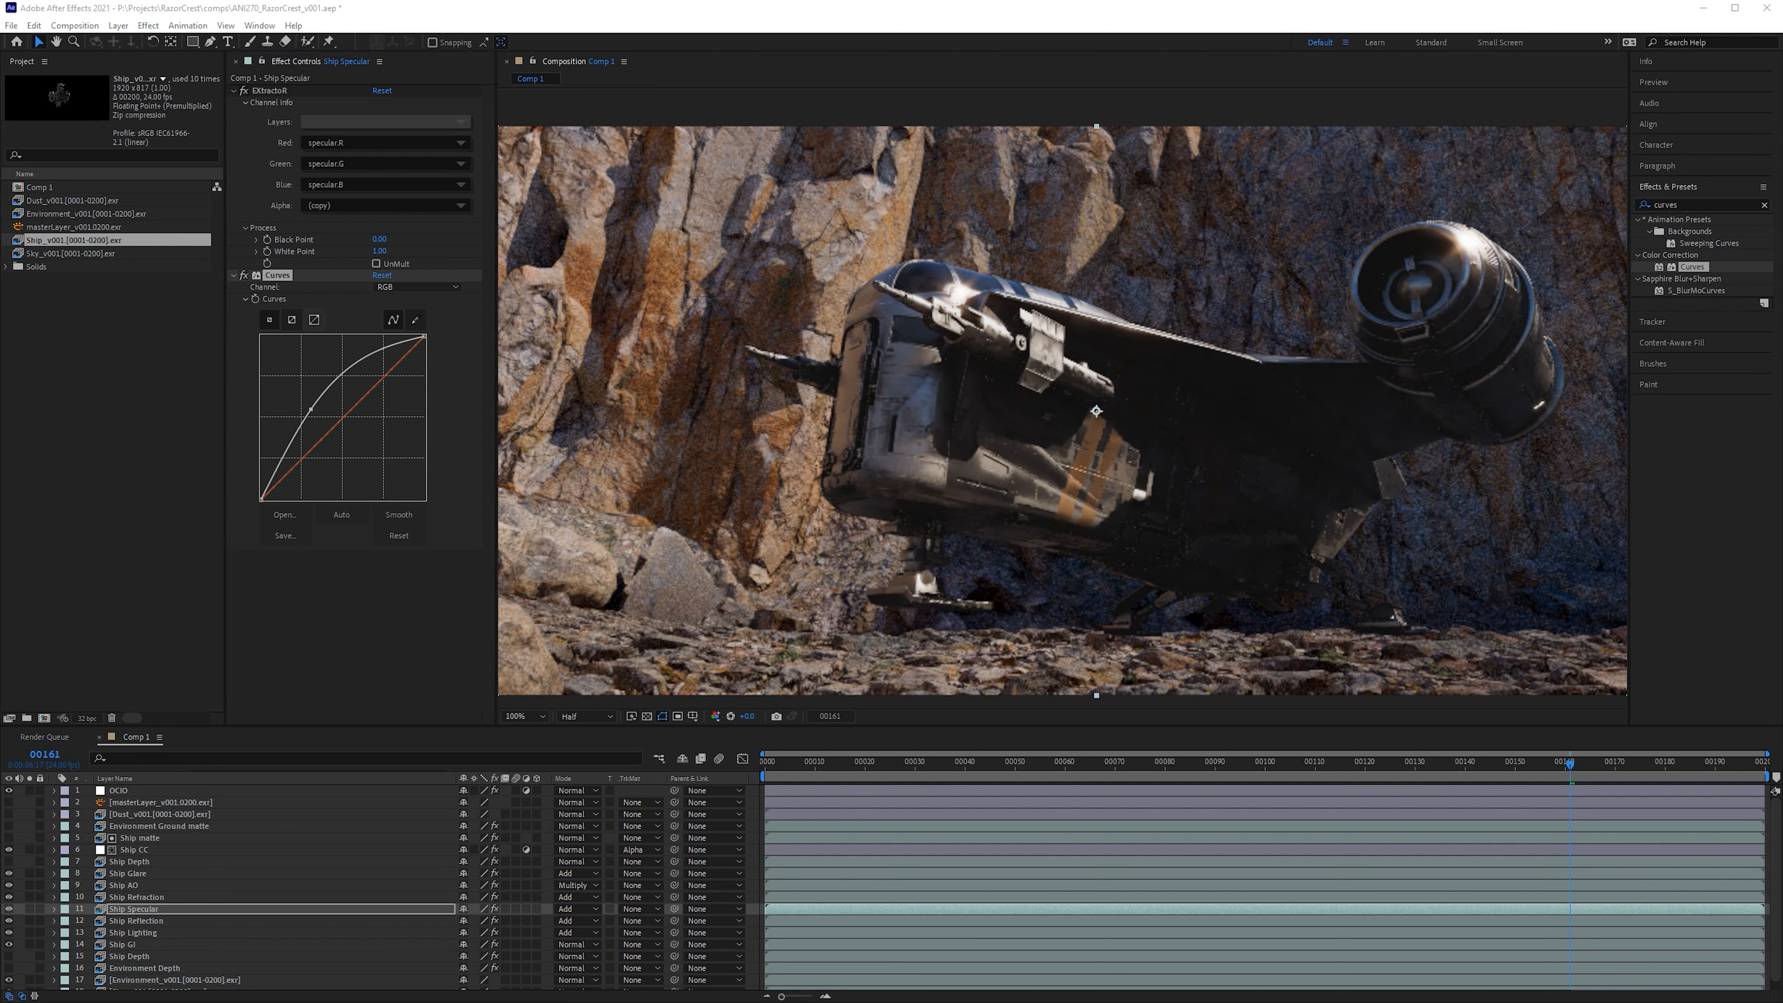
{"action": "left_click_drag", "start_coordinate": [311, 409], "coordinate": [342, 411]}
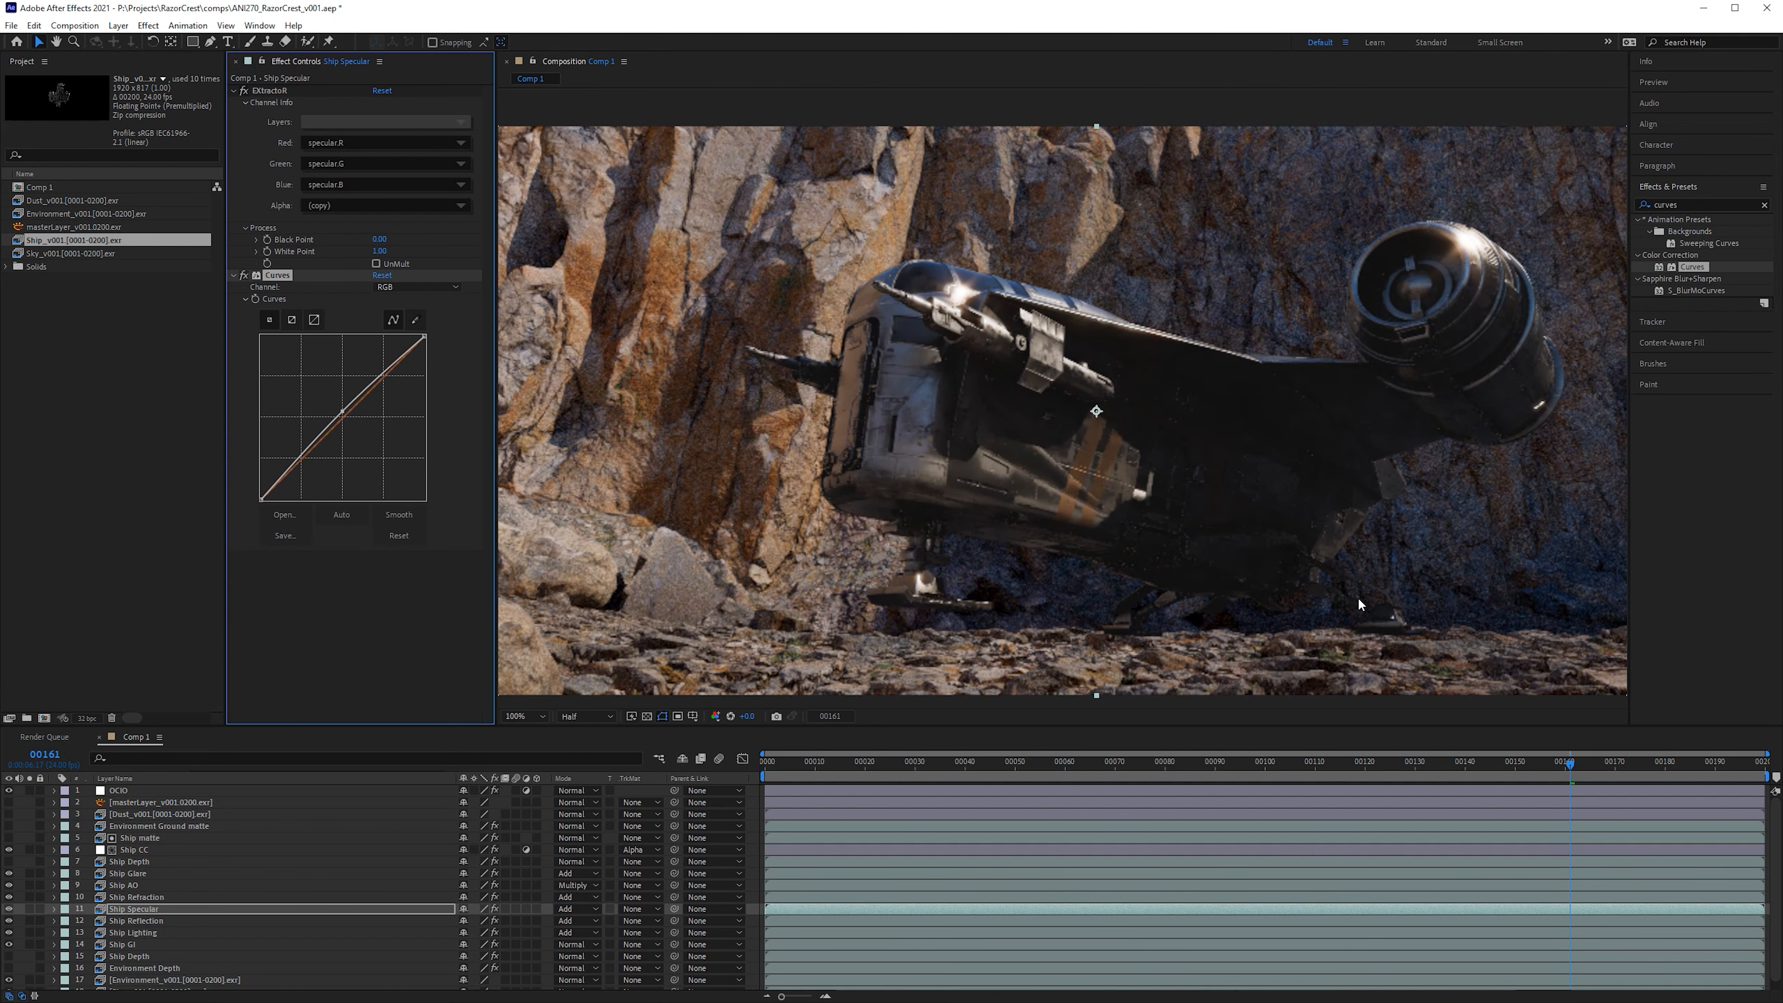
{"action": "left_click_drag", "start_coordinate": [1168, 661], "coordinate": [1077, 632]}
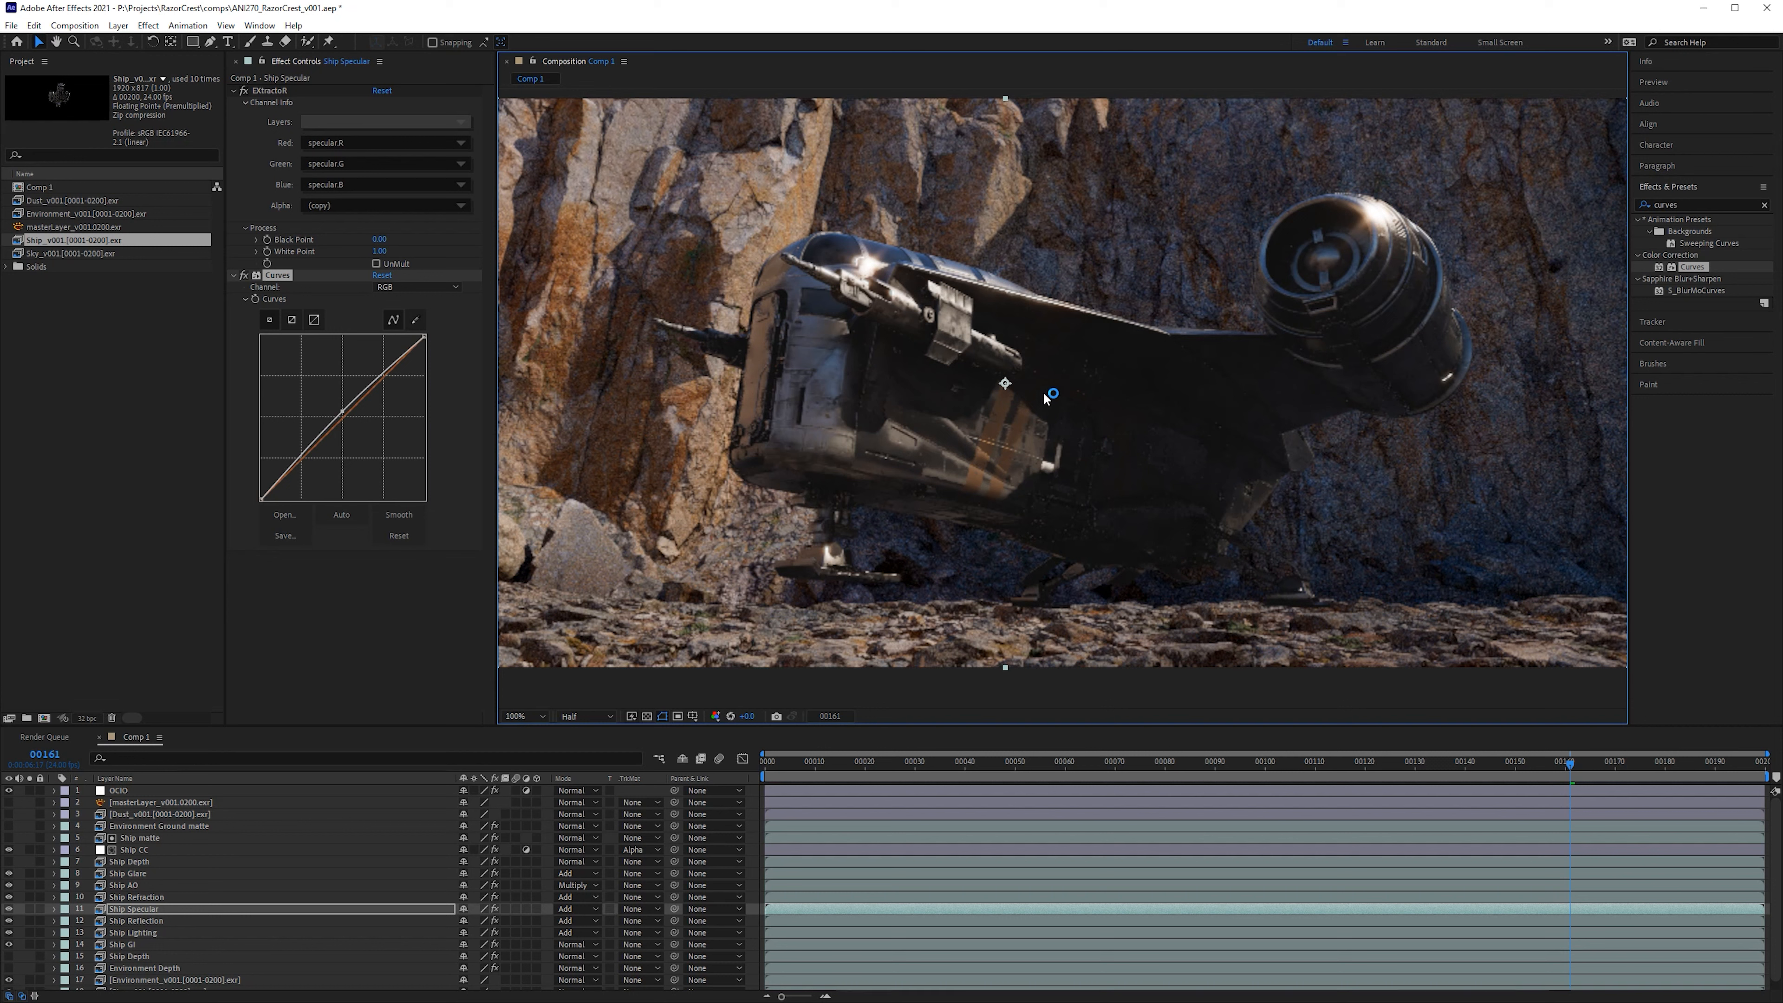
Step: Enable the Curves effect on the Ship Reflection layer and reduce its midtone lift to just above the diagonal
{"action": "key", "text": "ctrl+Down"}
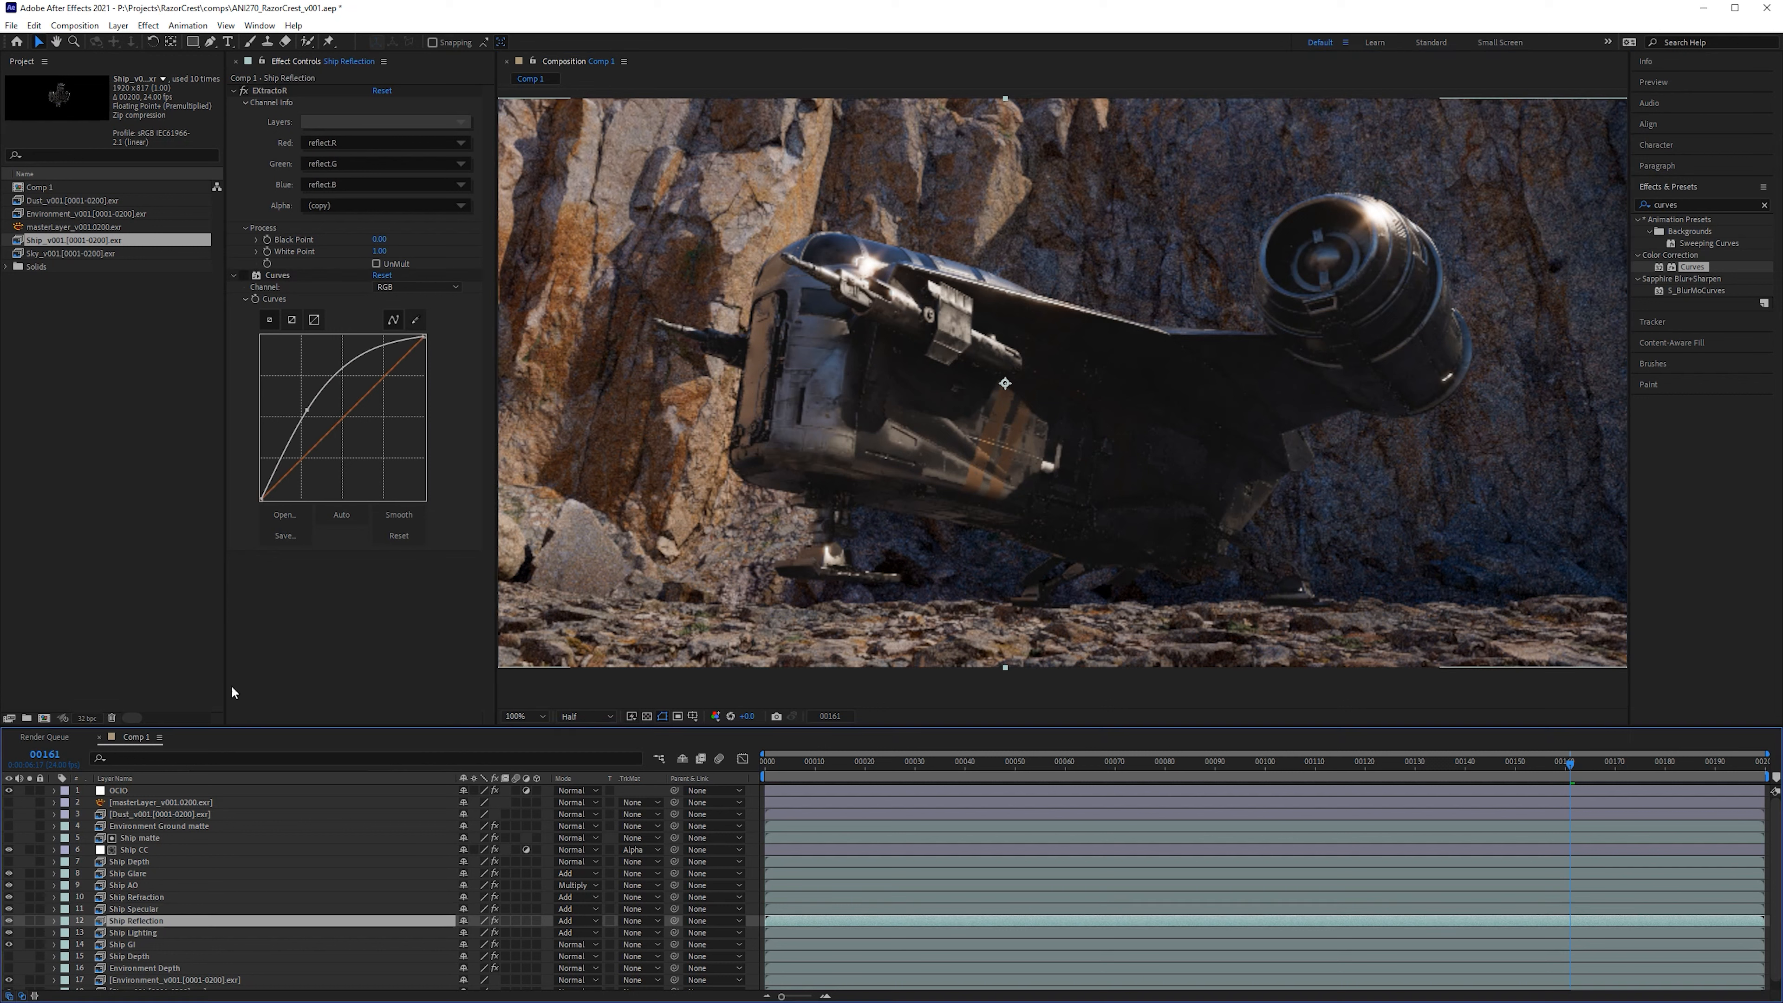
{"action": "left_click", "coordinate": [244, 274]}
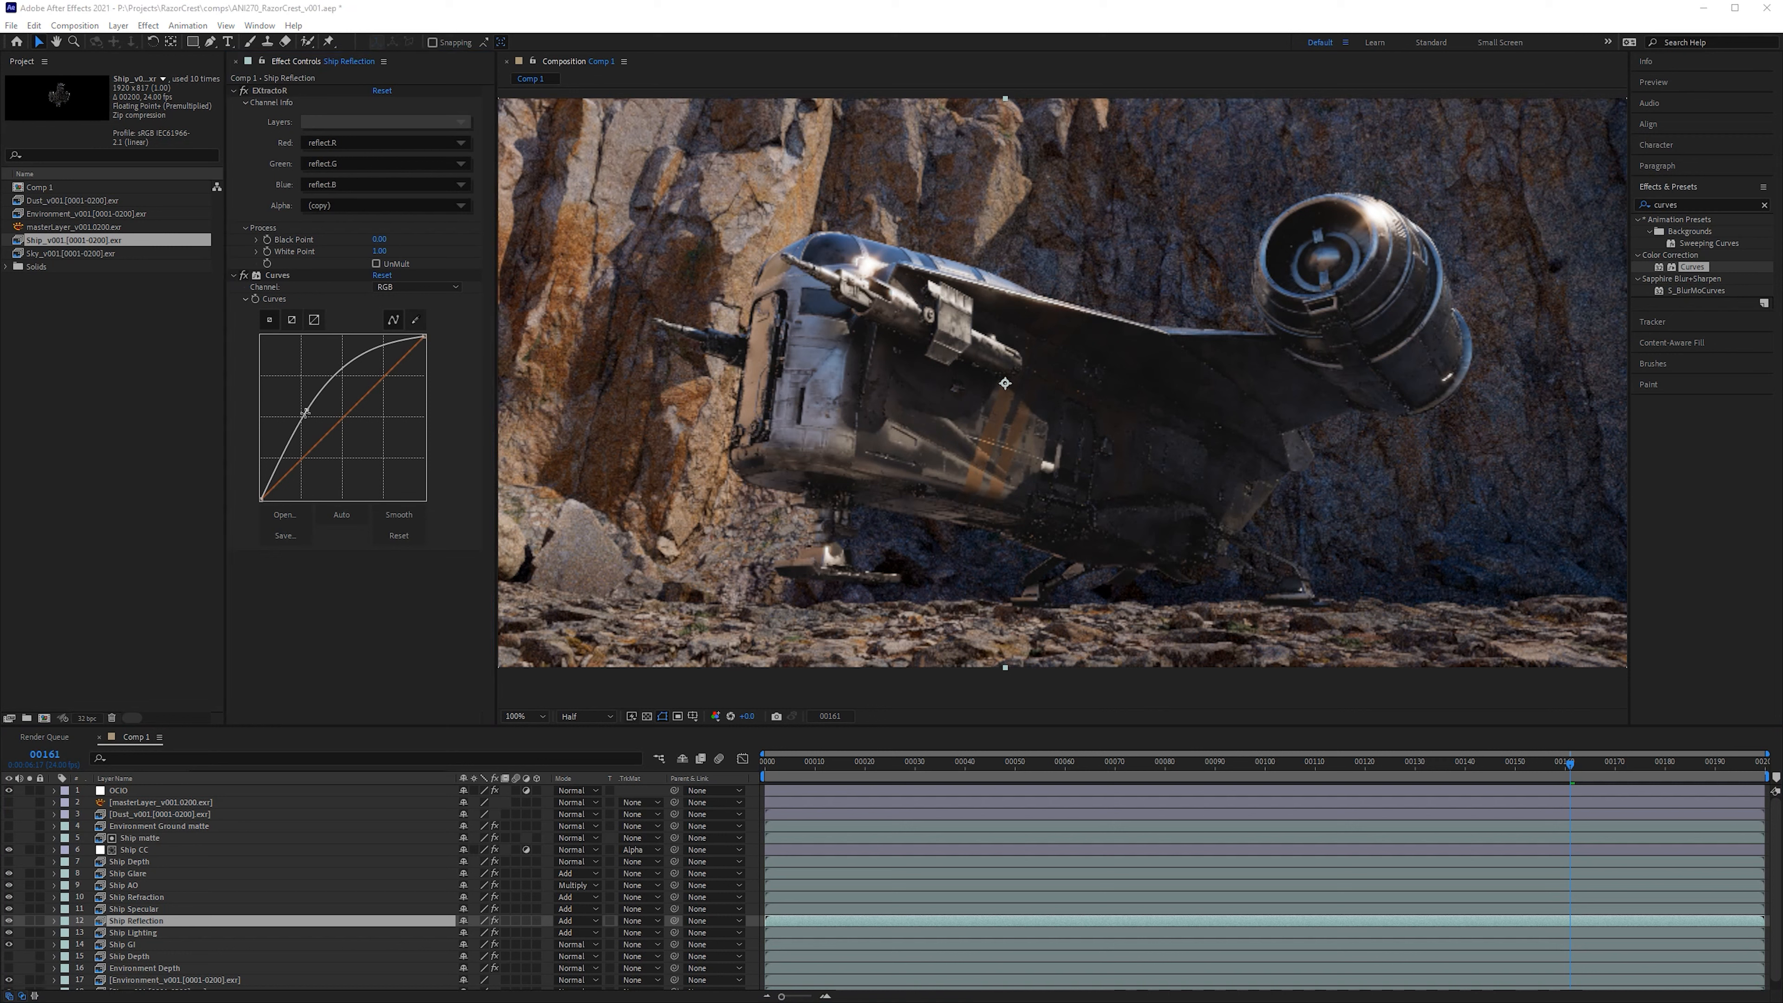
{"action": "left_click_drag", "start_coordinate": [306, 413], "coordinate": [340, 416]}
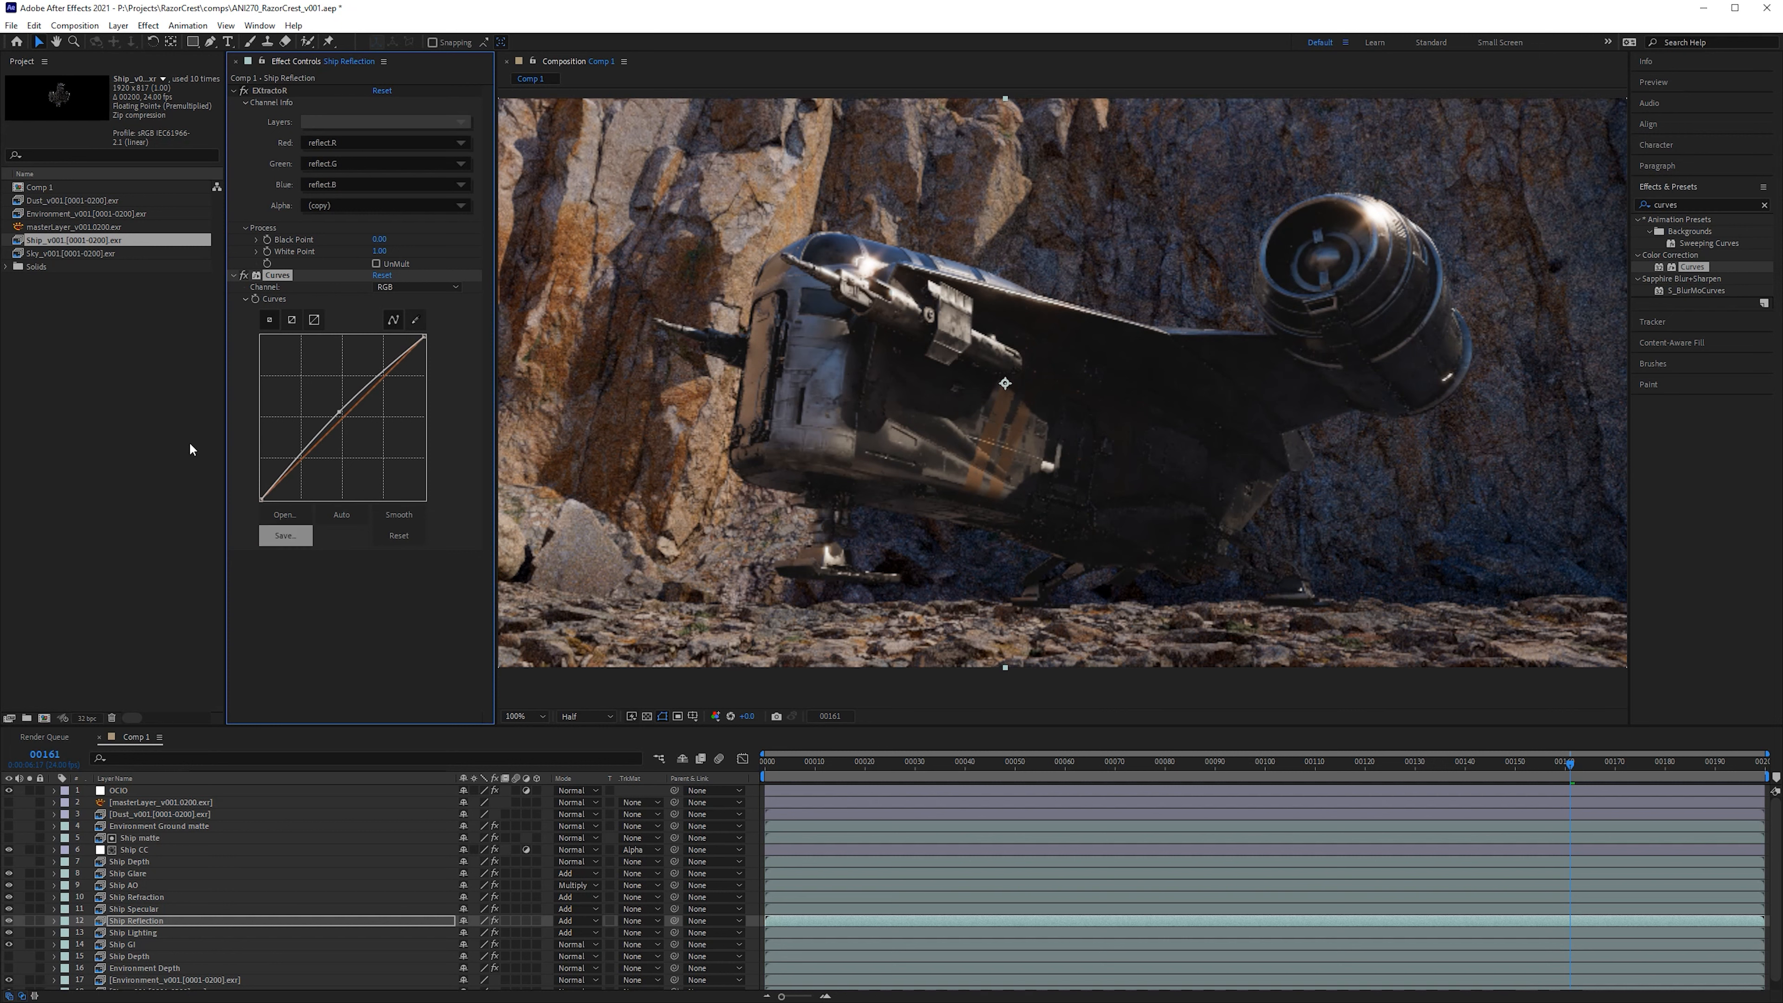
{"action": "left_click", "coordinate": [243, 274]}
Step: Examine the corrected ship against the rocks in the full frame, and inspect the cockpit and engine up close
{"action": "scroll", "coordinate": [886, 359], "scroll_direction": "down", "scroll_amount": 3}
{"action": "scroll", "coordinate": [946, 393], "scroll_direction": "up", "scroll_amount": 3}
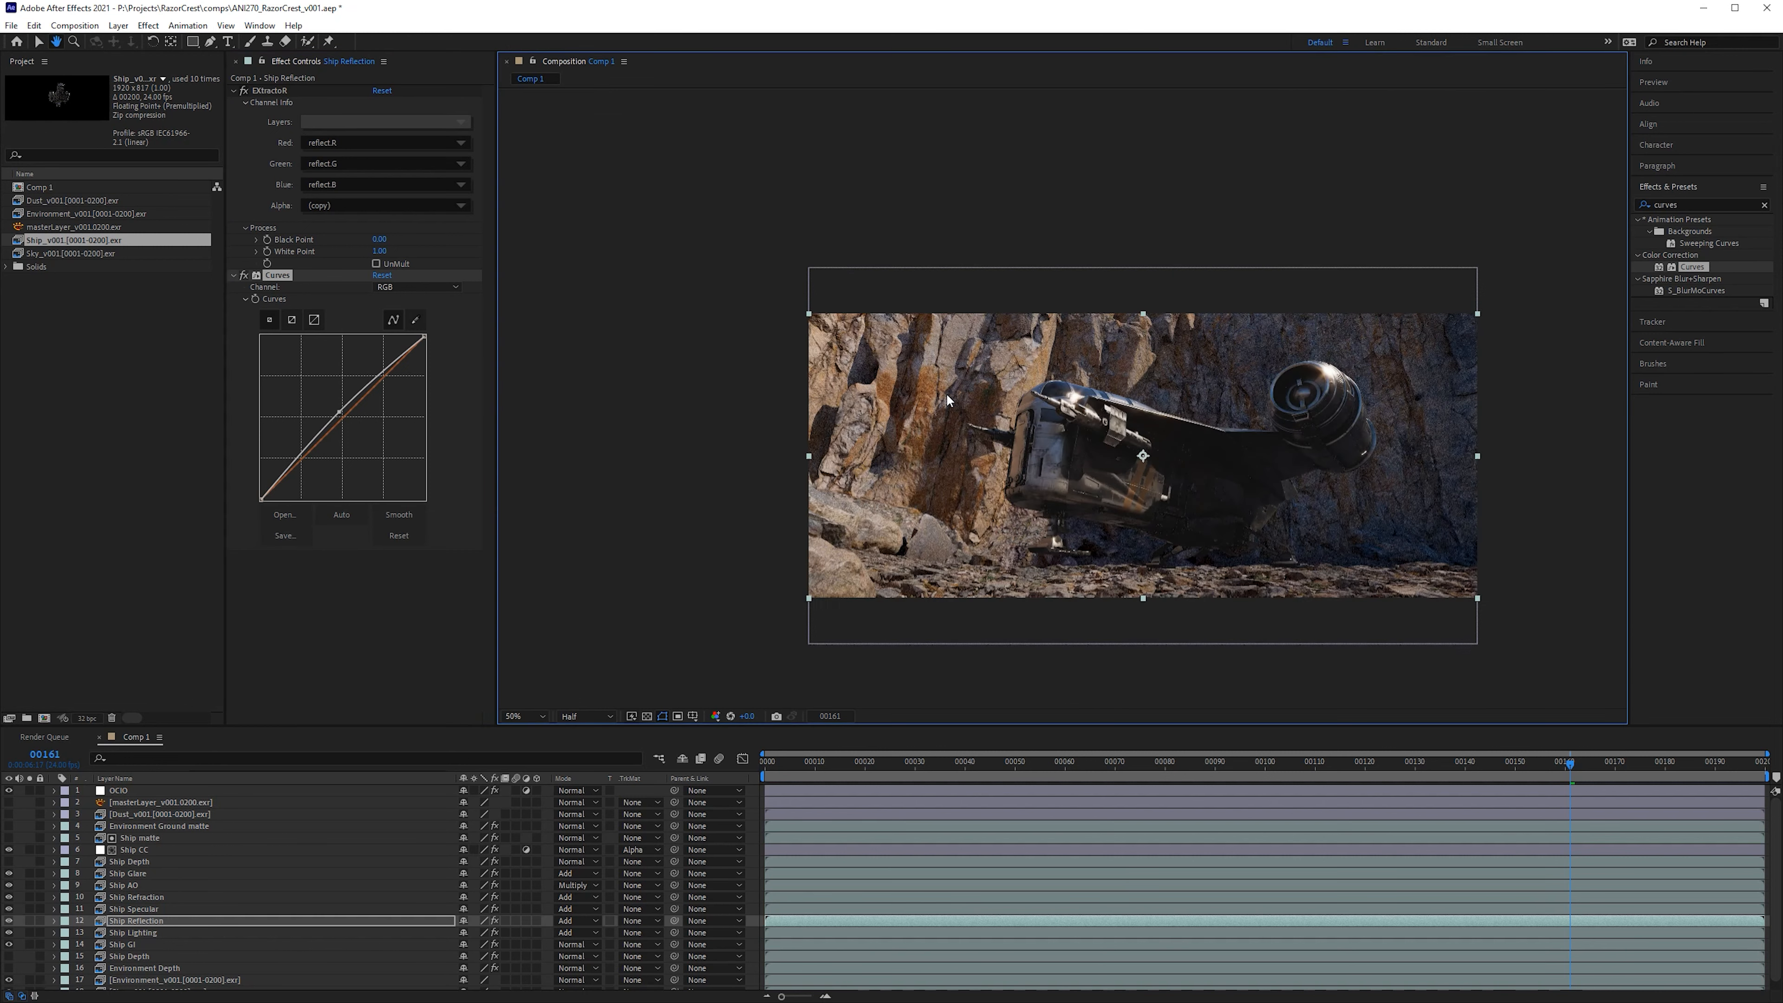
{"action": "scroll", "coordinate": [912, 330], "scroll_direction": "down", "scroll_amount": 2}
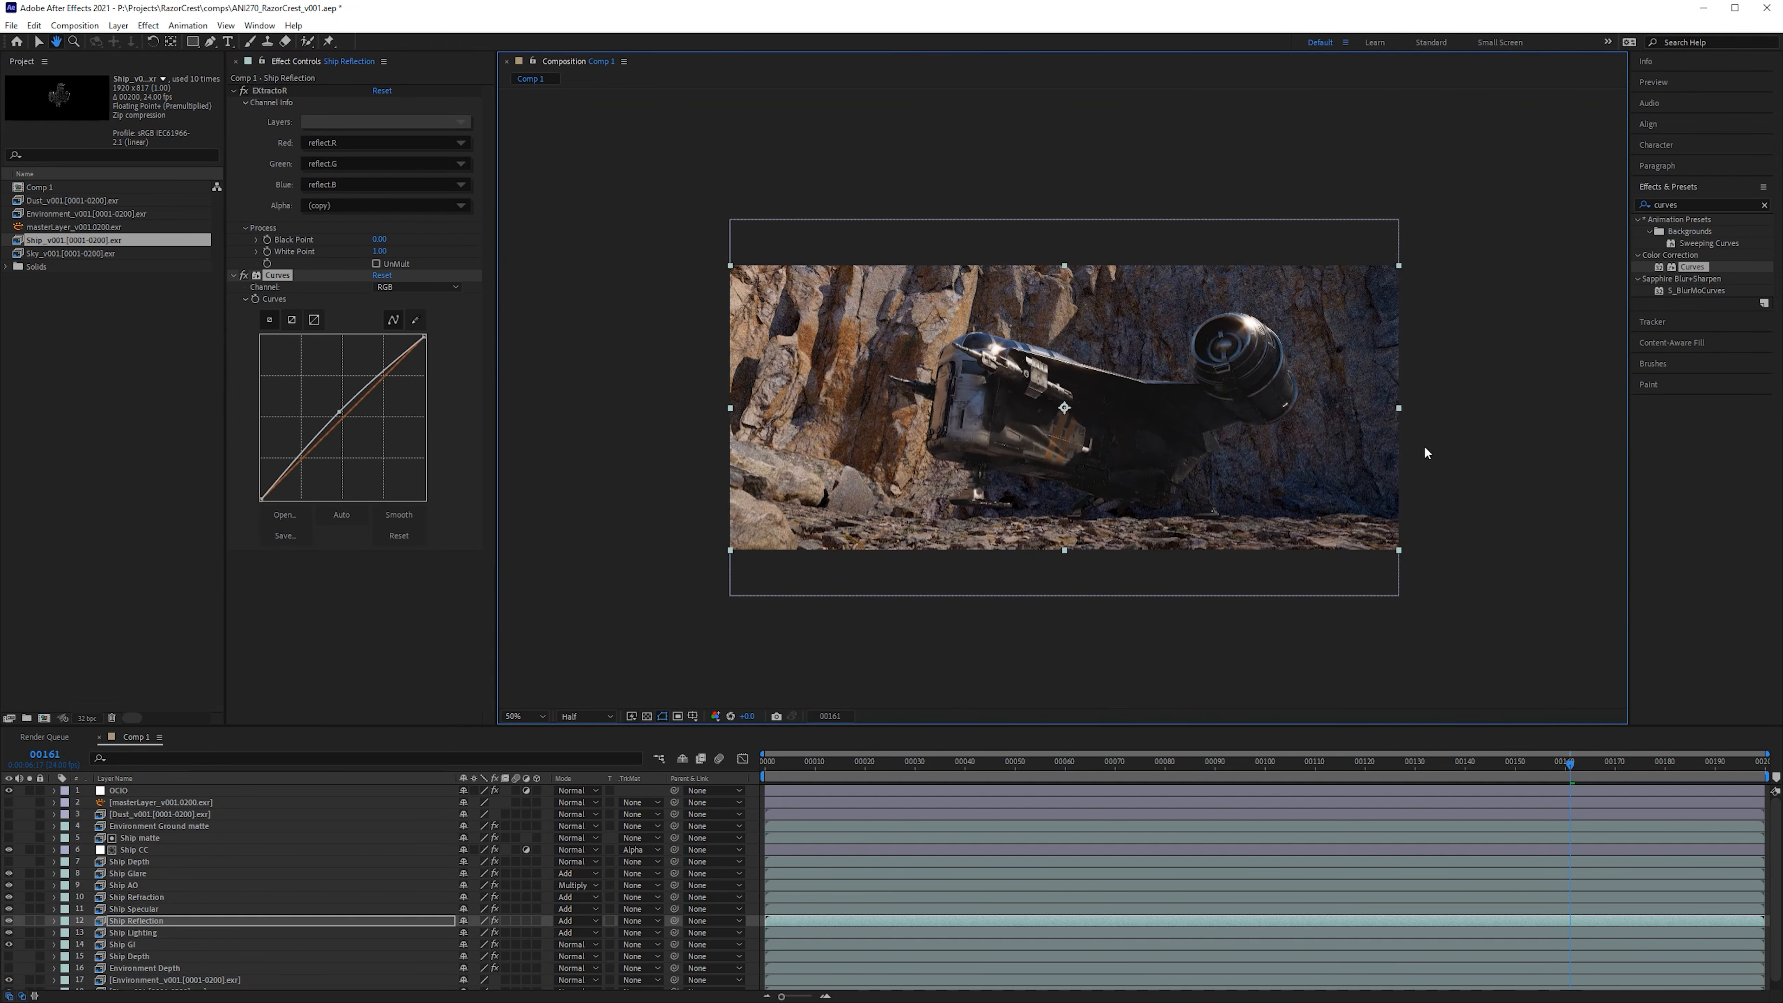
{"action": "left_click_drag", "start_coordinate": [1425, 457], "coordinate": [1428, 465]}
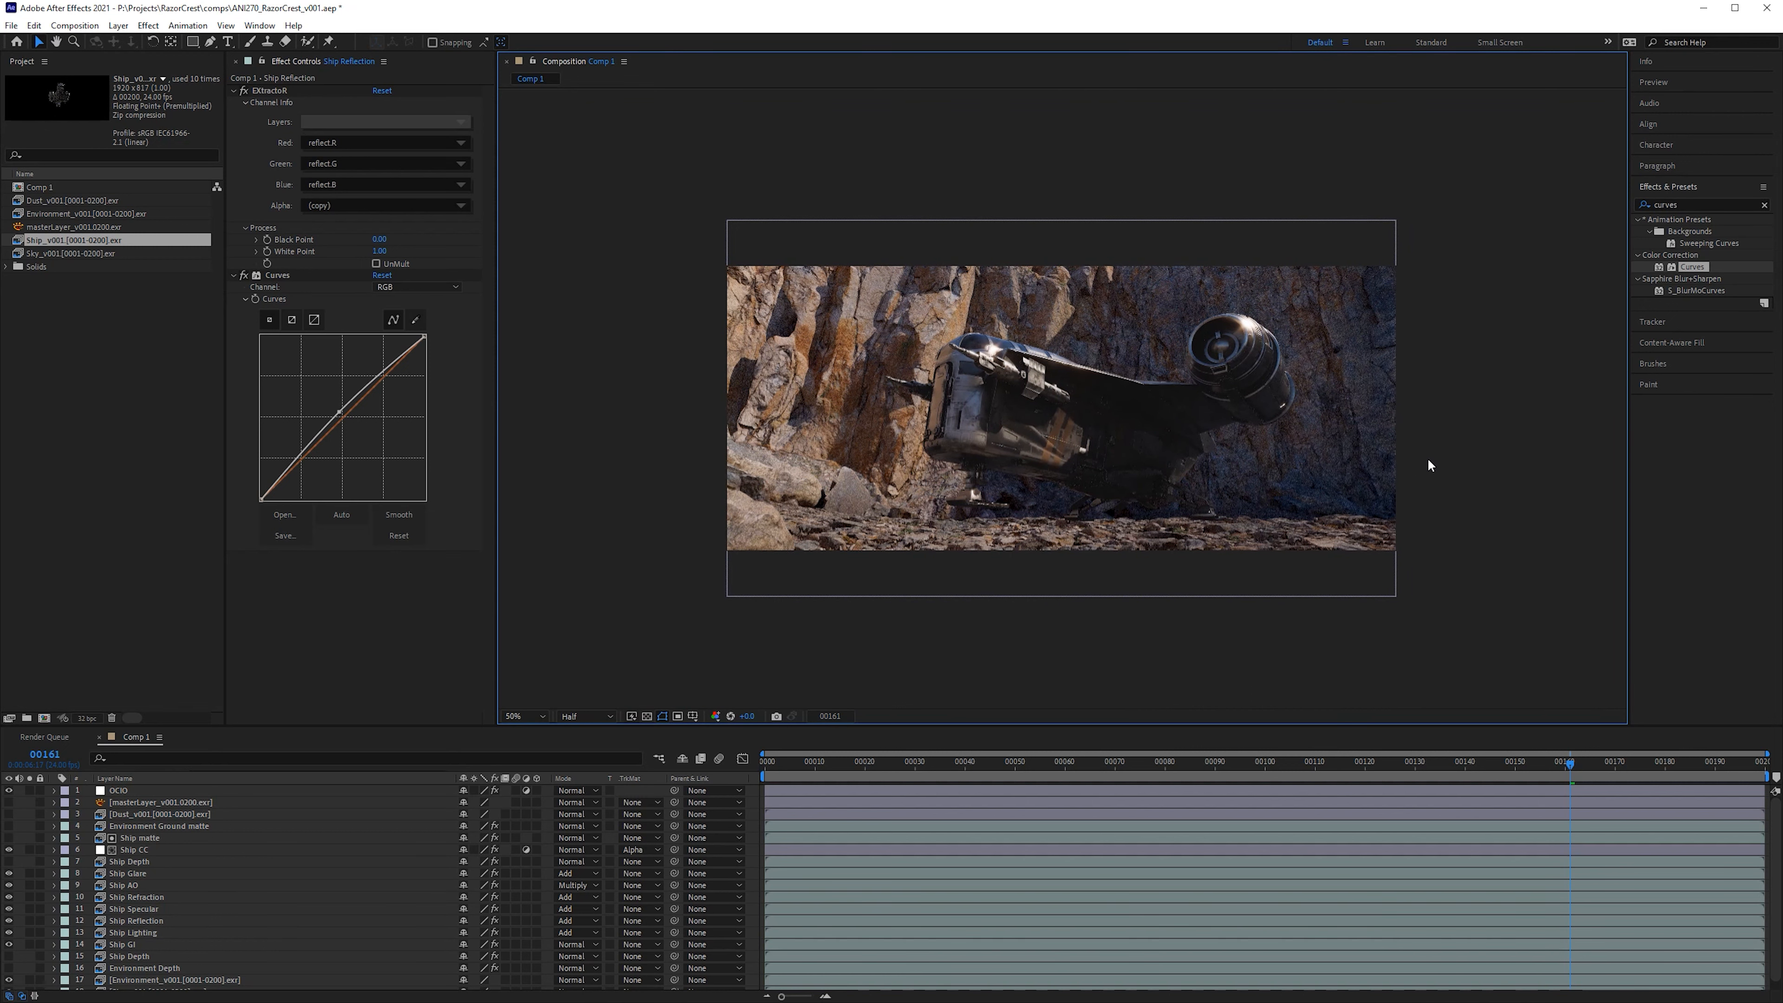
{"action": "key", "text": "shift+slash"}
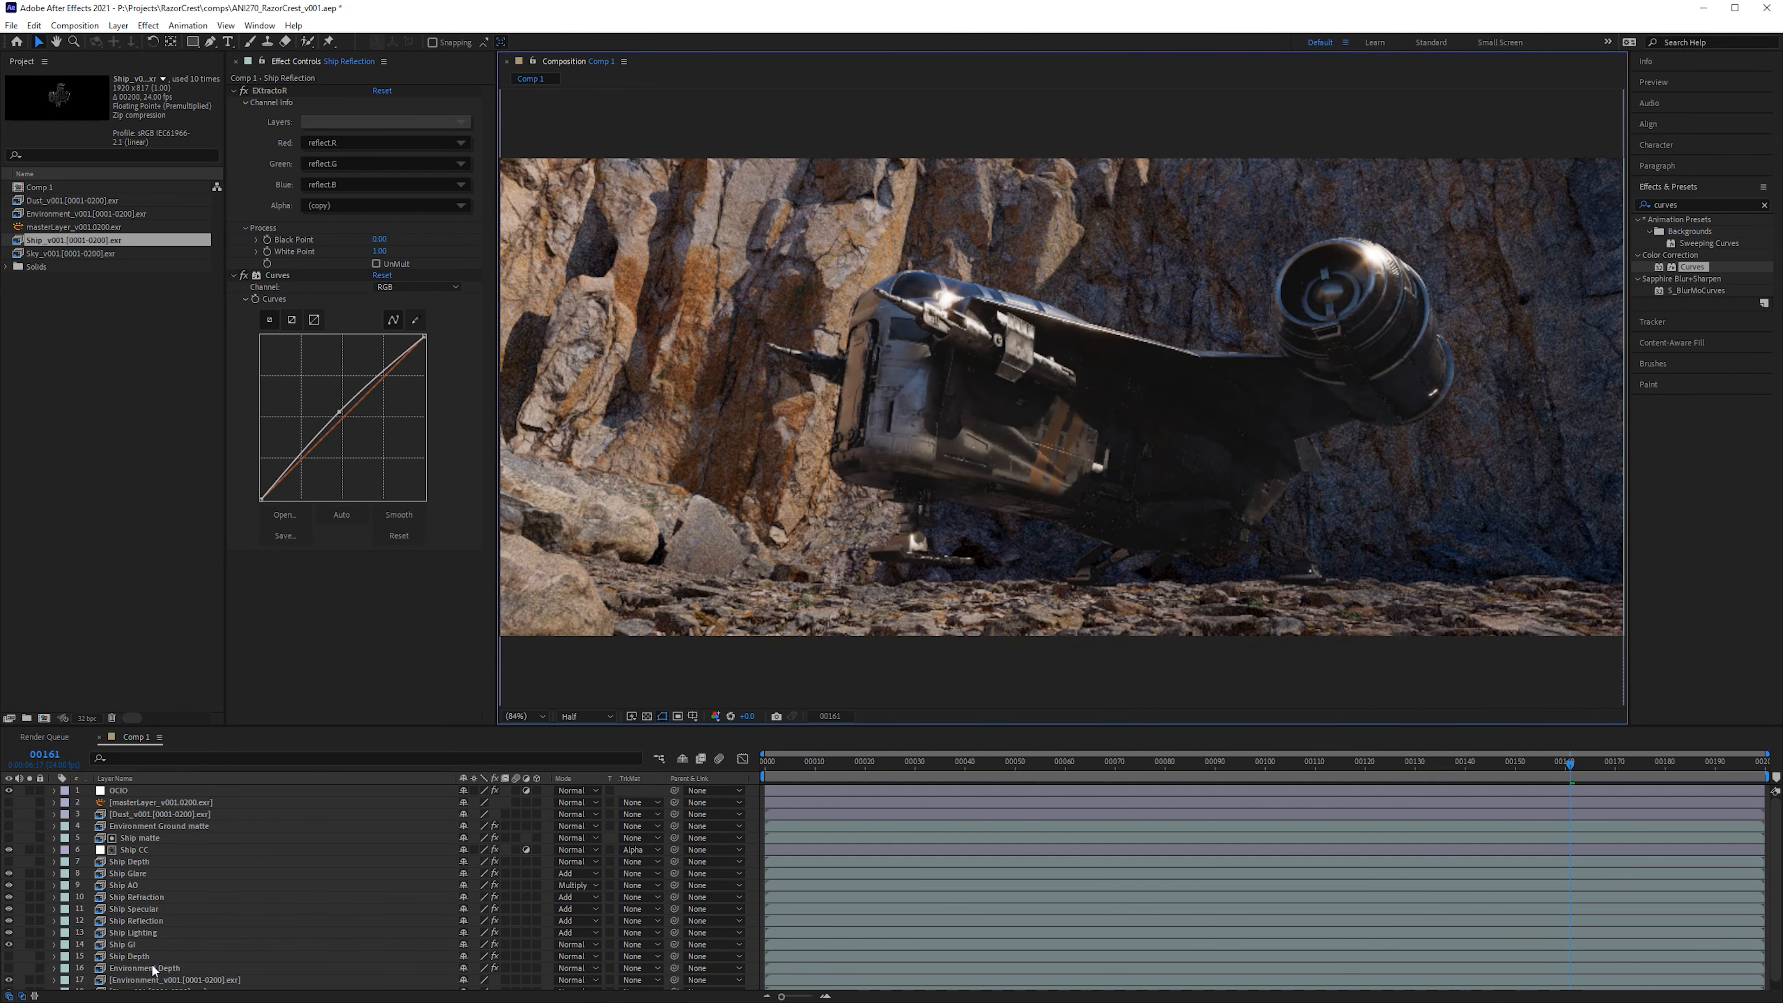
{"action": "scroll", "coordinate": [156, 958], "scroll_direction": "down", "scroll_amount": 1}
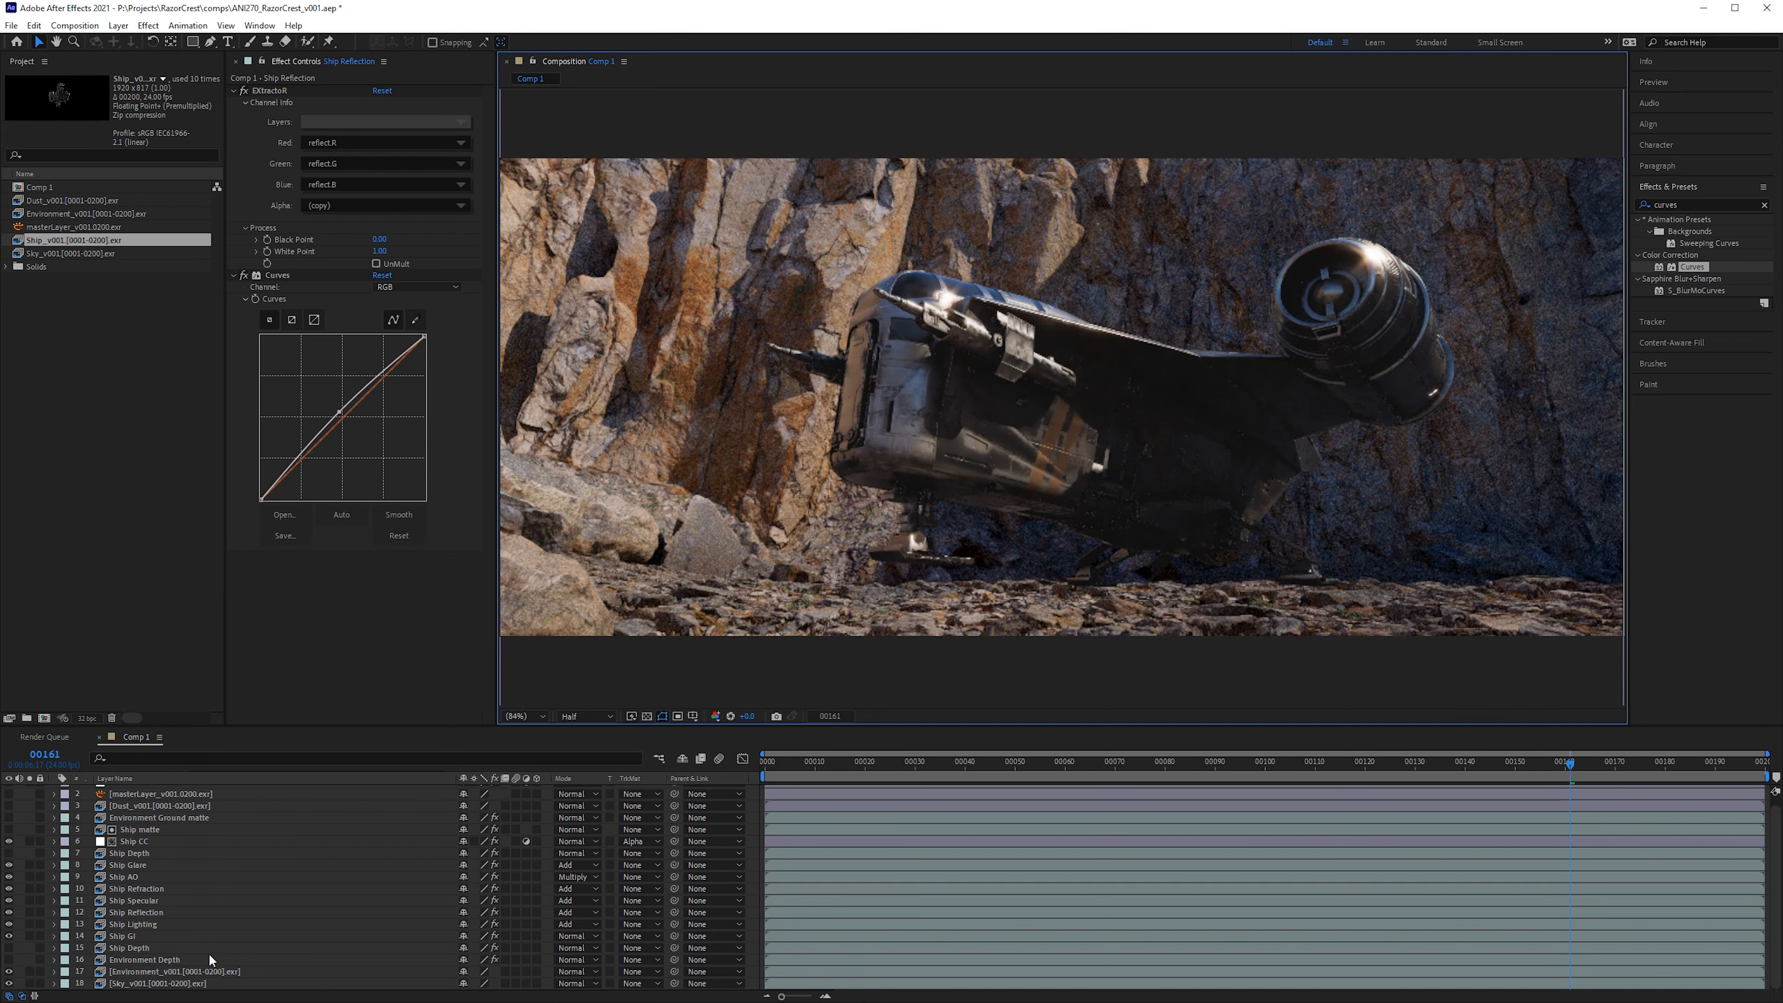
{"action": "scroll", "coordinate": [153, 949], "scroll_direction": "up", "scroll_amount": 1}
{"action": "left_click_drag", "start_coordinate": [953, 217], "coordinate": [959, 253]}
{"action": "scroll", "coordinate": [1083, 313], "scroll_direction": "up", "scroll_amount": 6}
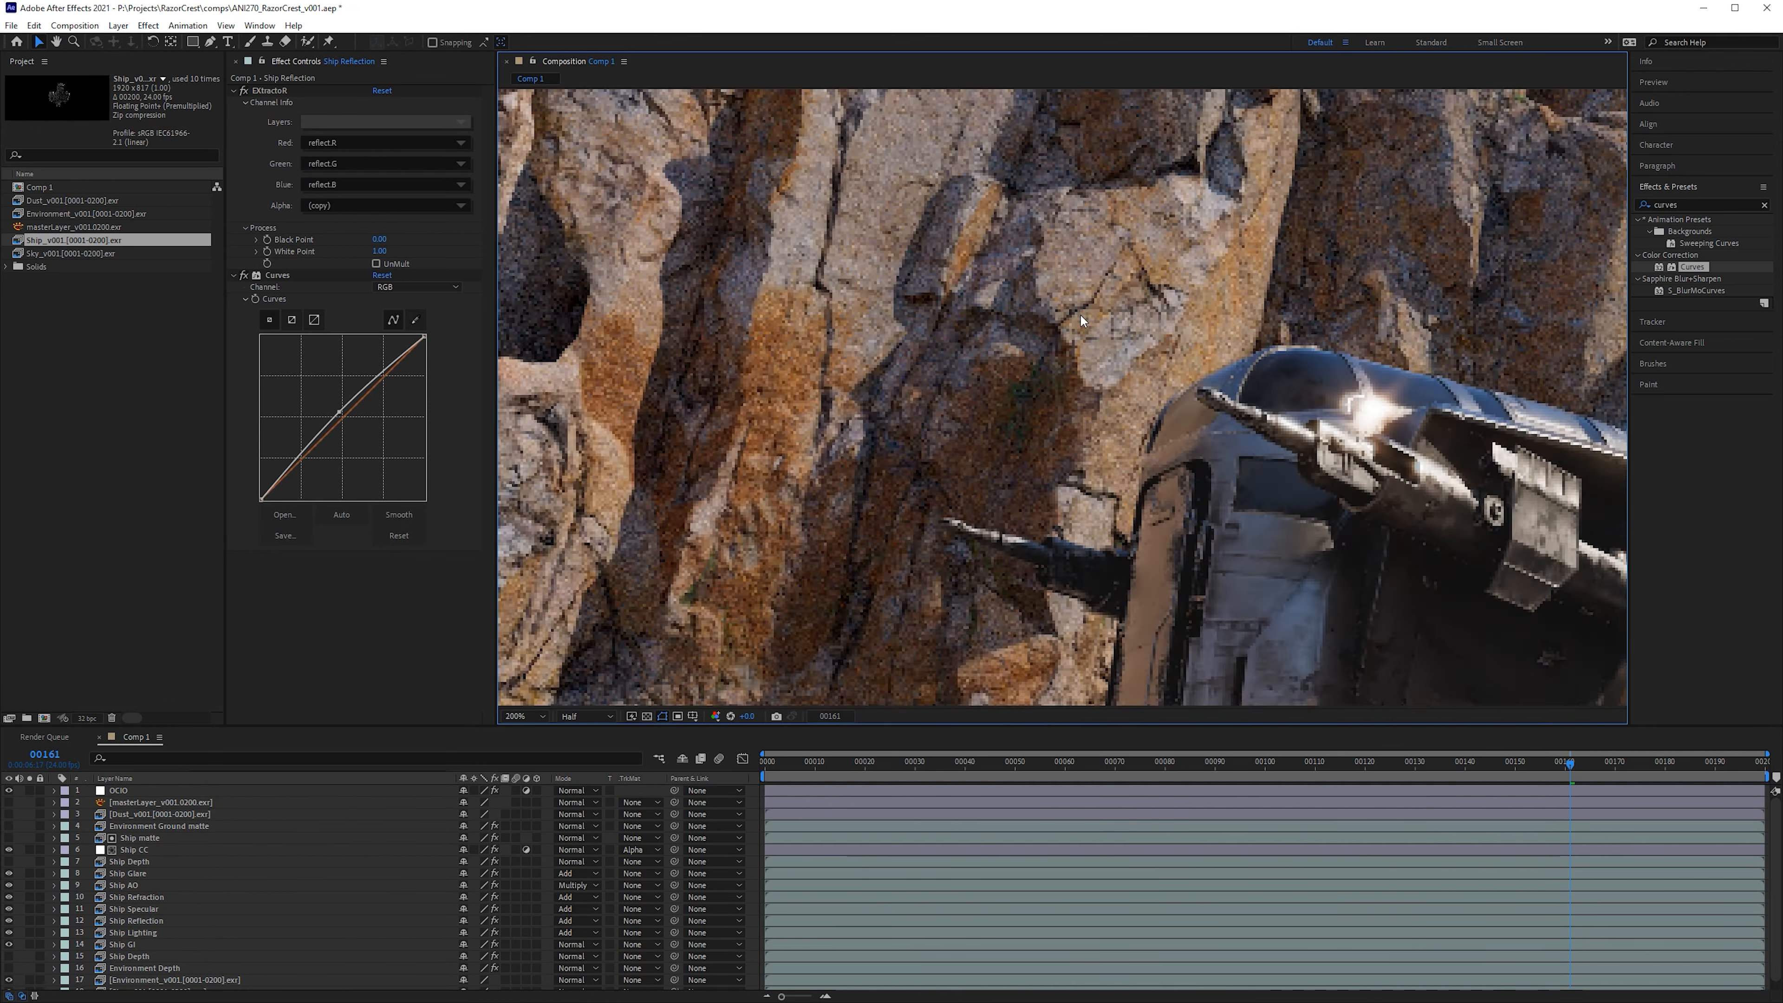
{"action": "scroll", "coordinate": [1119, 416], "scroll_direction": "down", "scroll_amount": 3}
{"action": "scroll", "coordinate": [1367, 338], "scroll_direction": "up", "scroll_amount": 1}
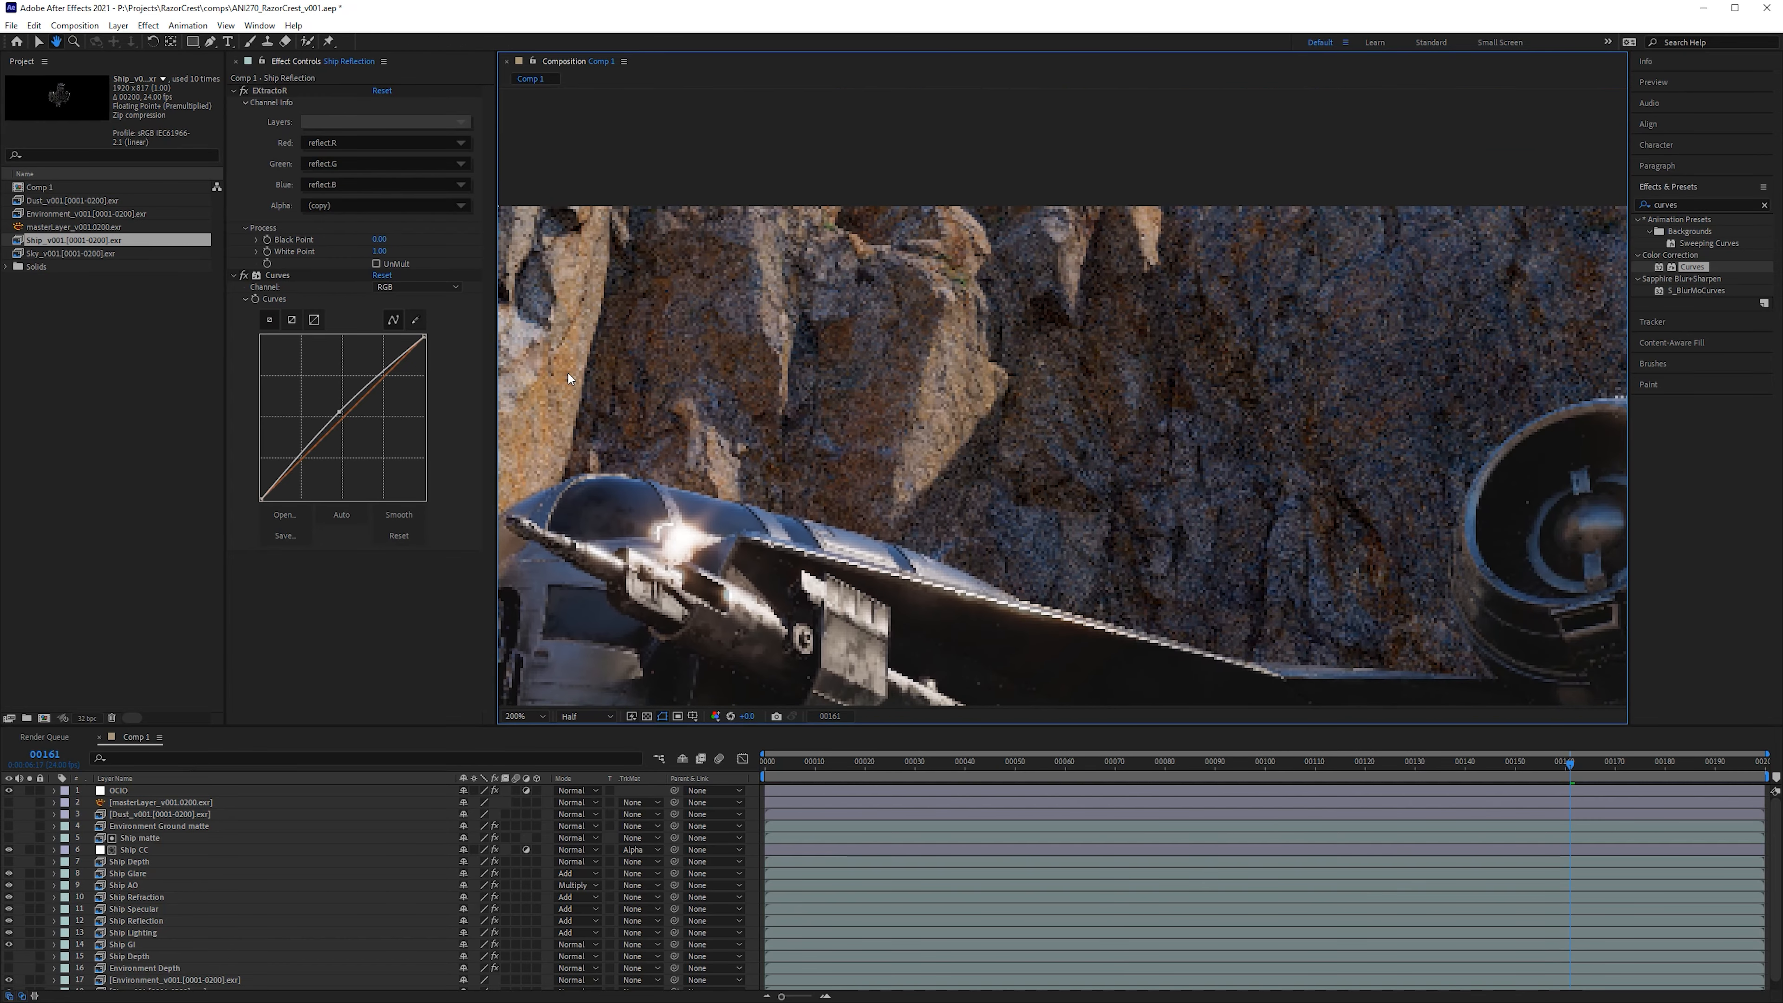
{"action": "left_click_drag", "start_coordinate": [1366, 331], "coordinate": [669, 351]}
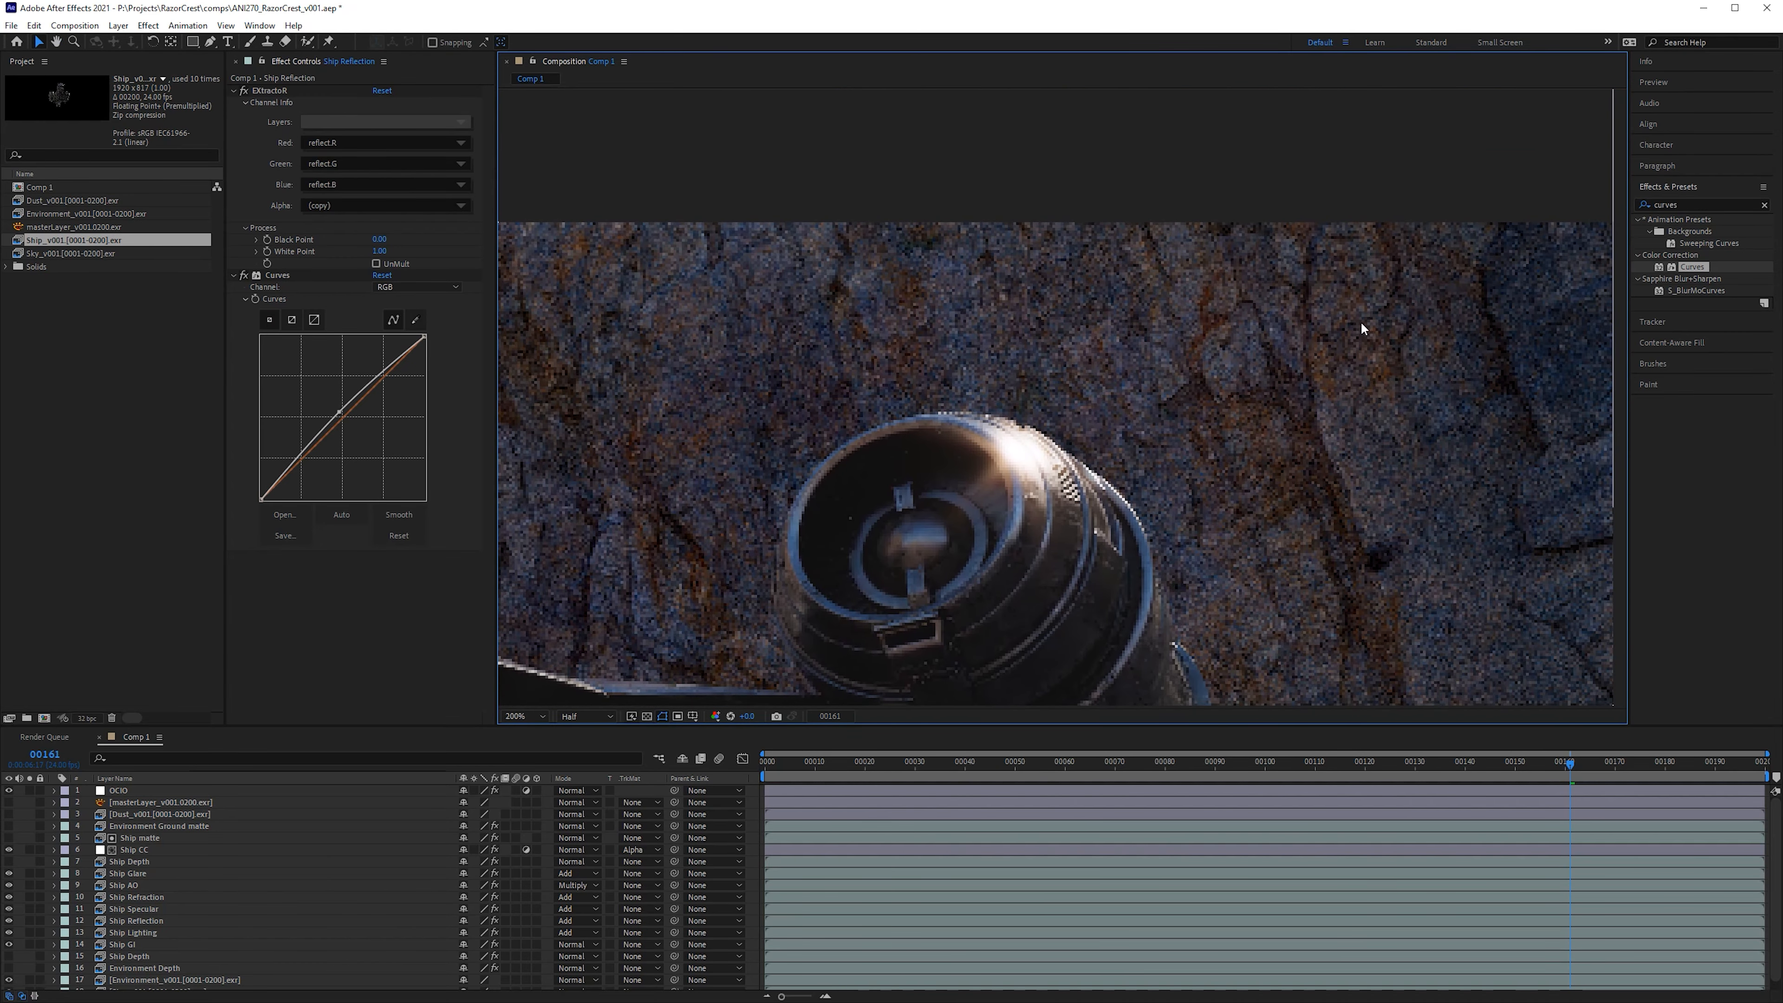
{"action": "left_click_drag", "start_coordinate": [1361, 320], "coordinate": [1123, 175]}
{"action": "scroll", "coordinate": [1123, 495], "scroll_direction": "down", "scroll_amount": 2}
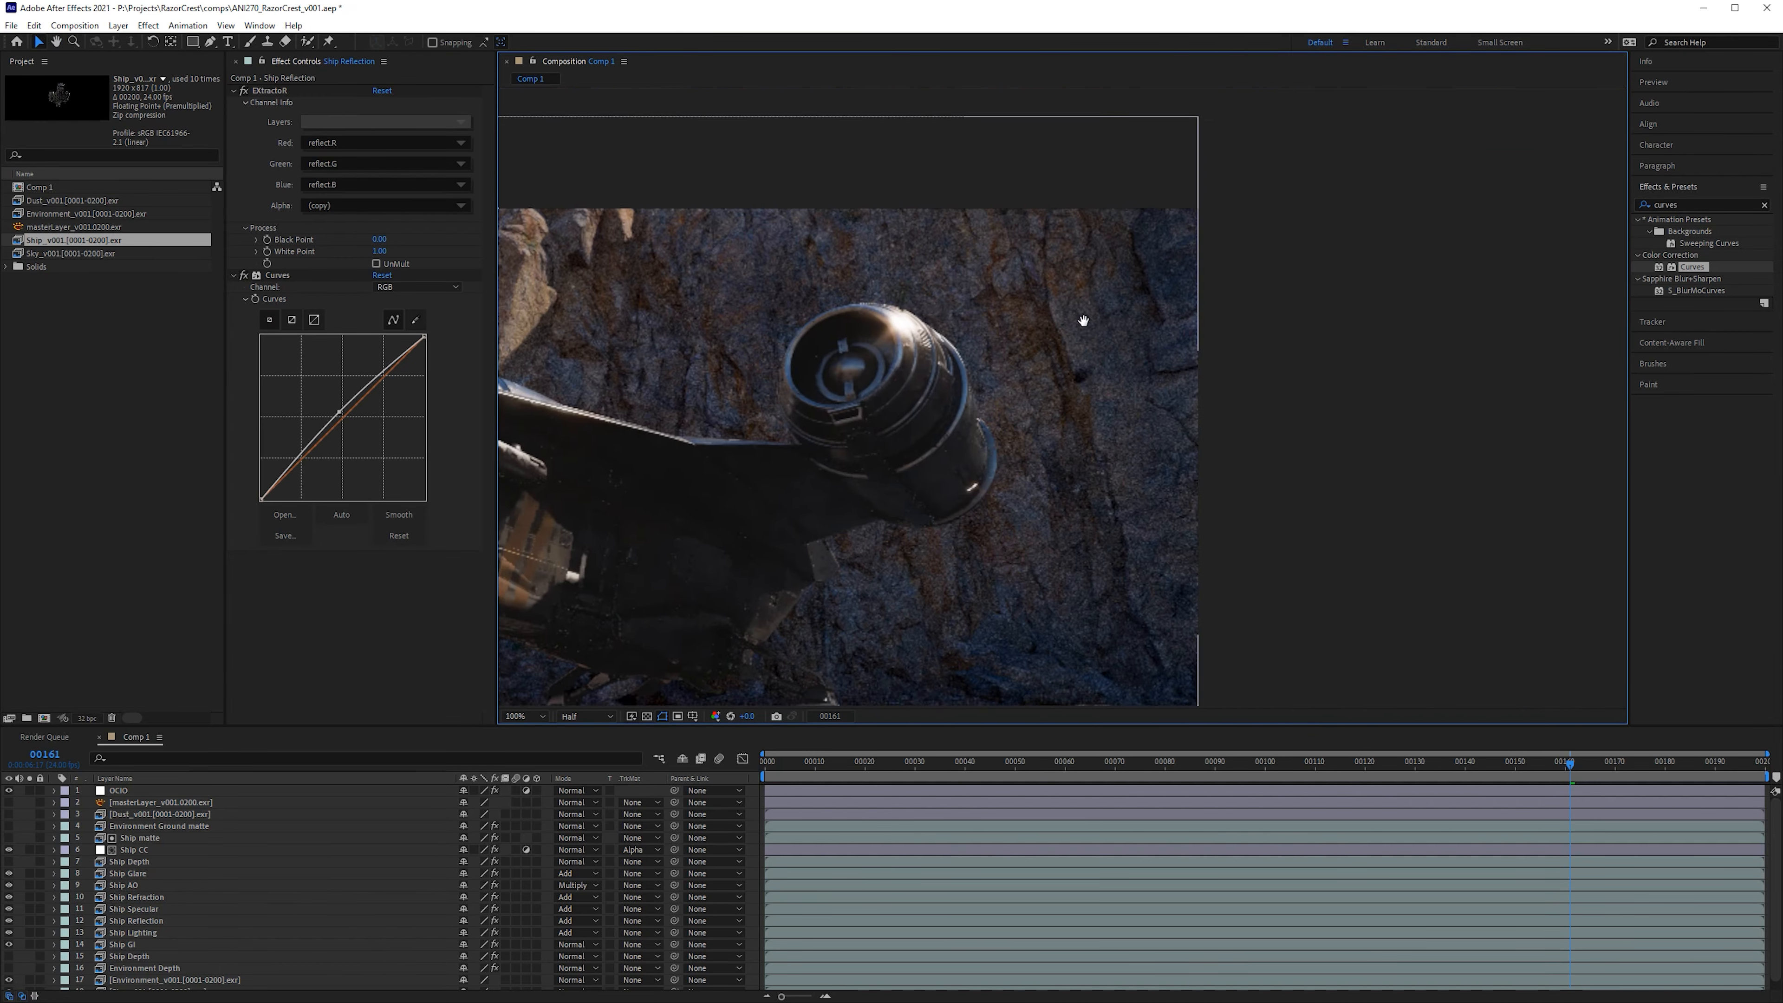
{"action": "left_click_drag", "start_coordinate": [661, 302], "coordinate": [957, 258]}
{"action": "left_click_drag", "start_coordinate": [689, 317], "coordinate": [974, 219]}
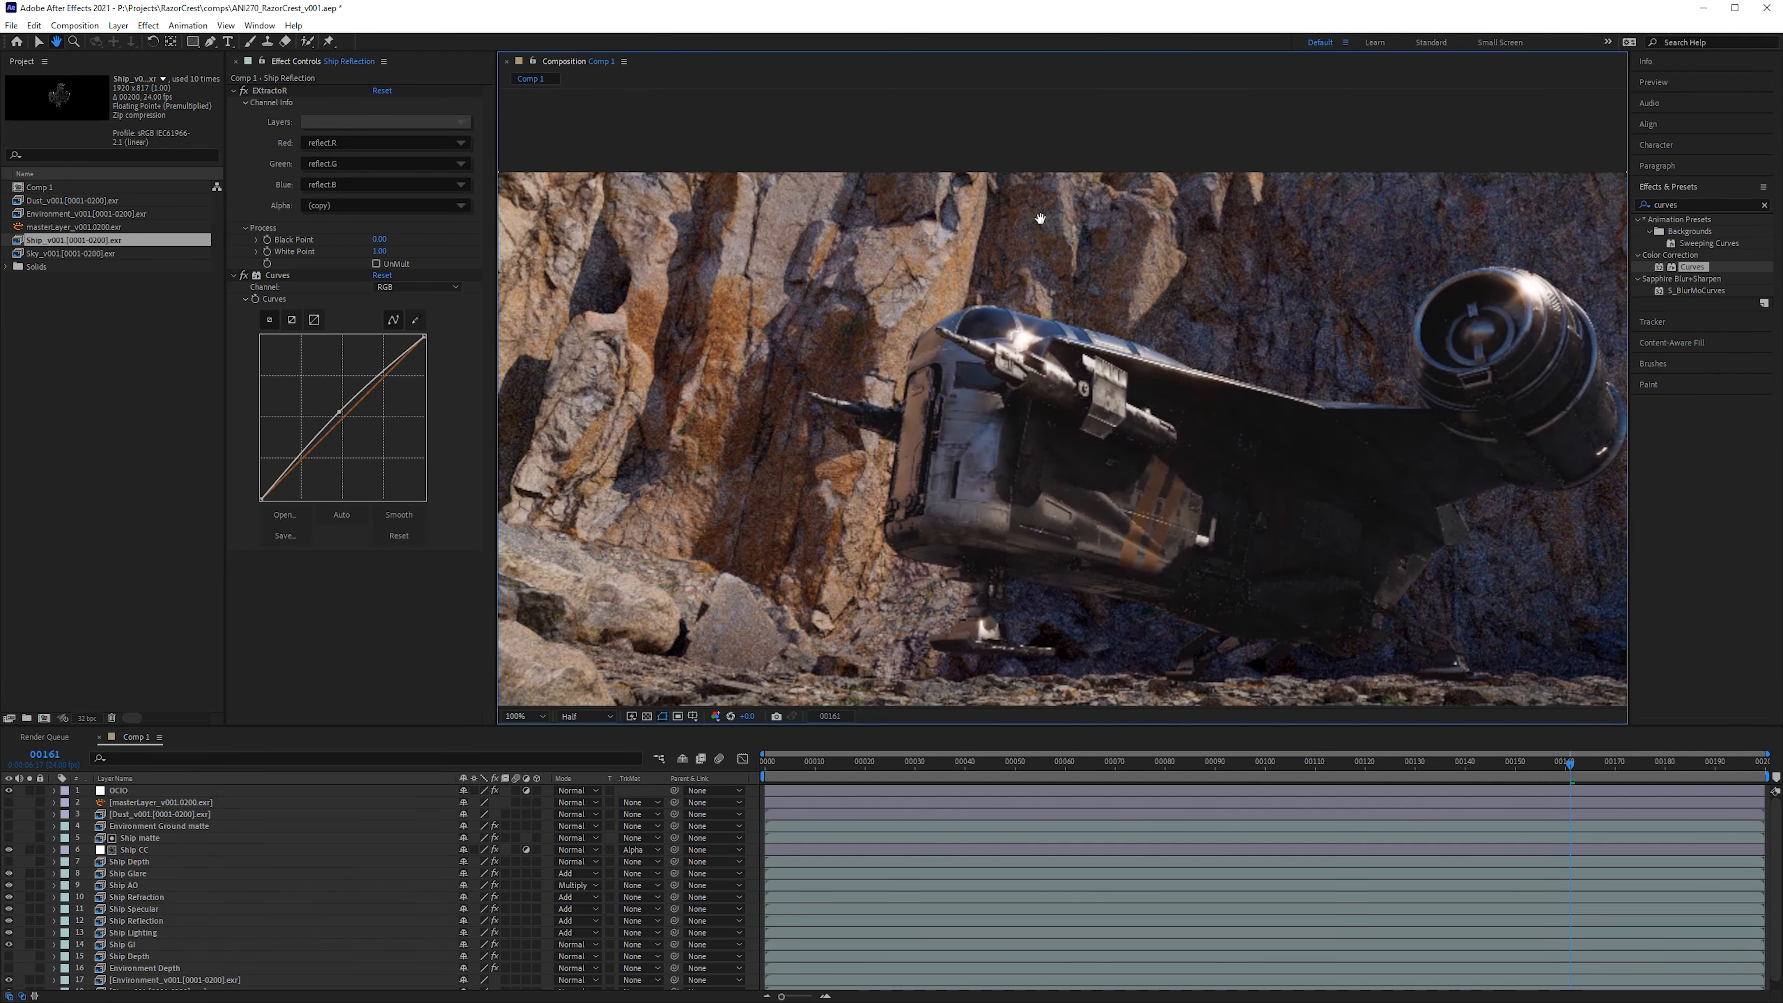
{"action": "key", "text": "v"}
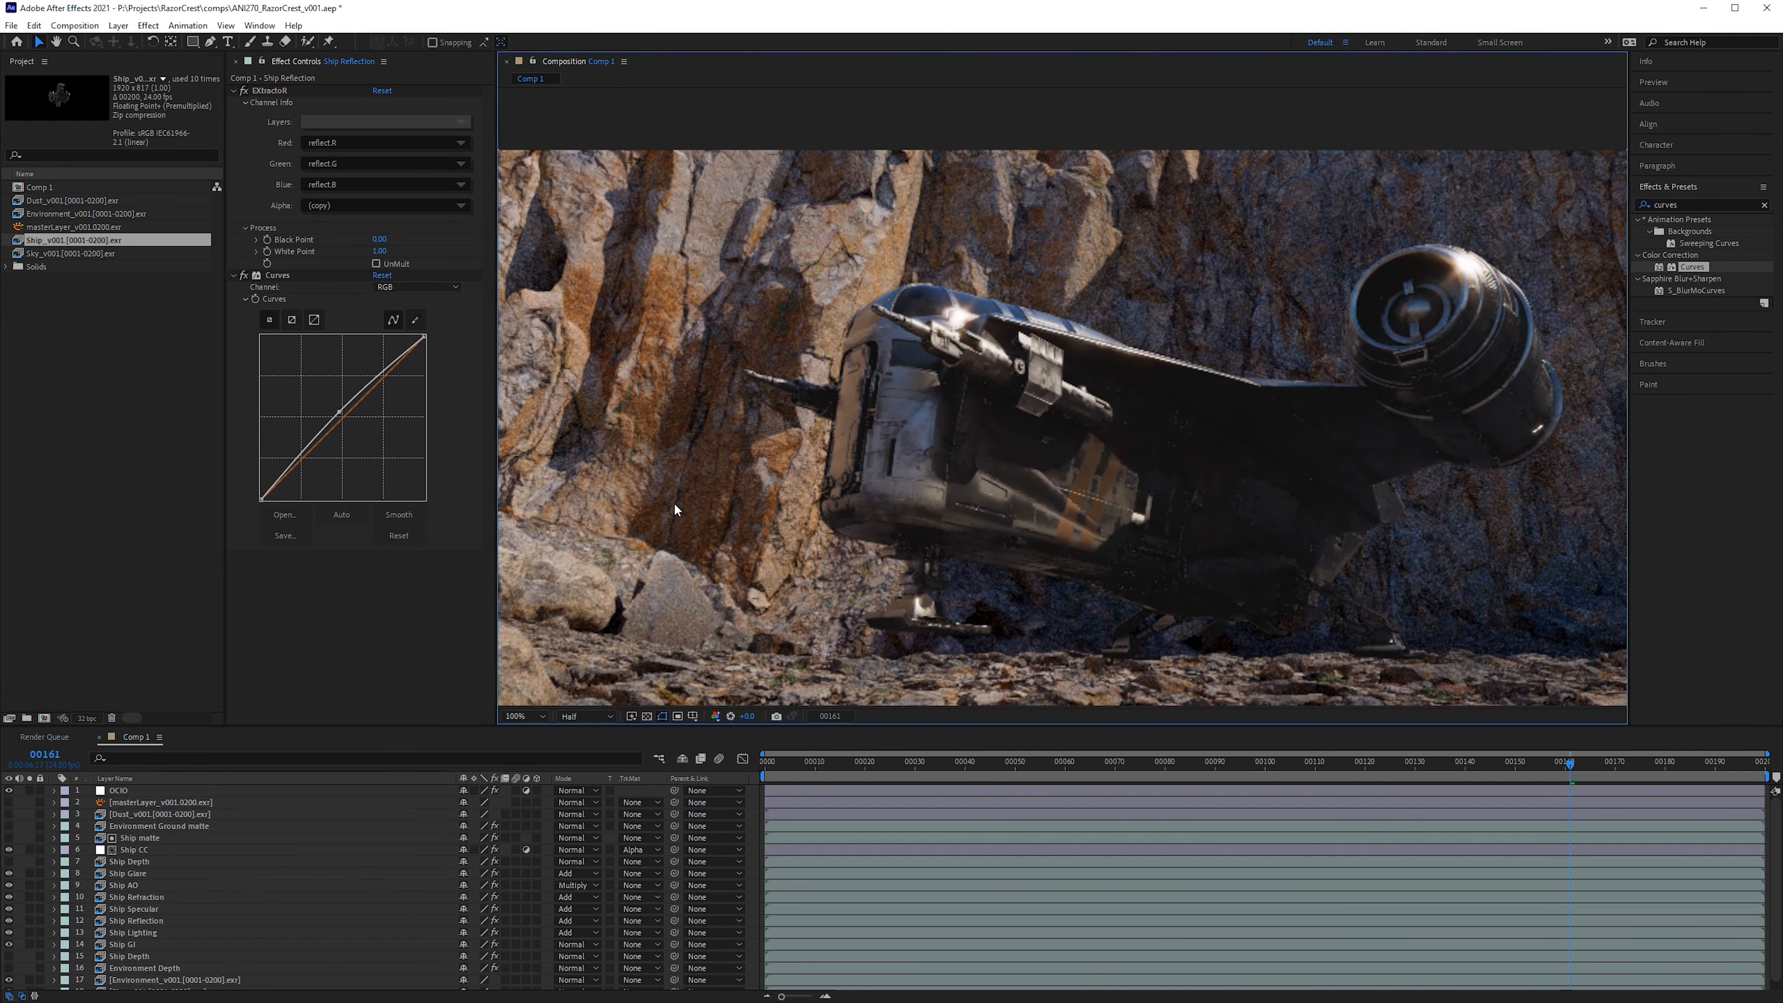
Step: Create an adjustment layer named CC and place it directly below the OCIO layer
{"action": "left_click", "coordinate": [139, 790]}
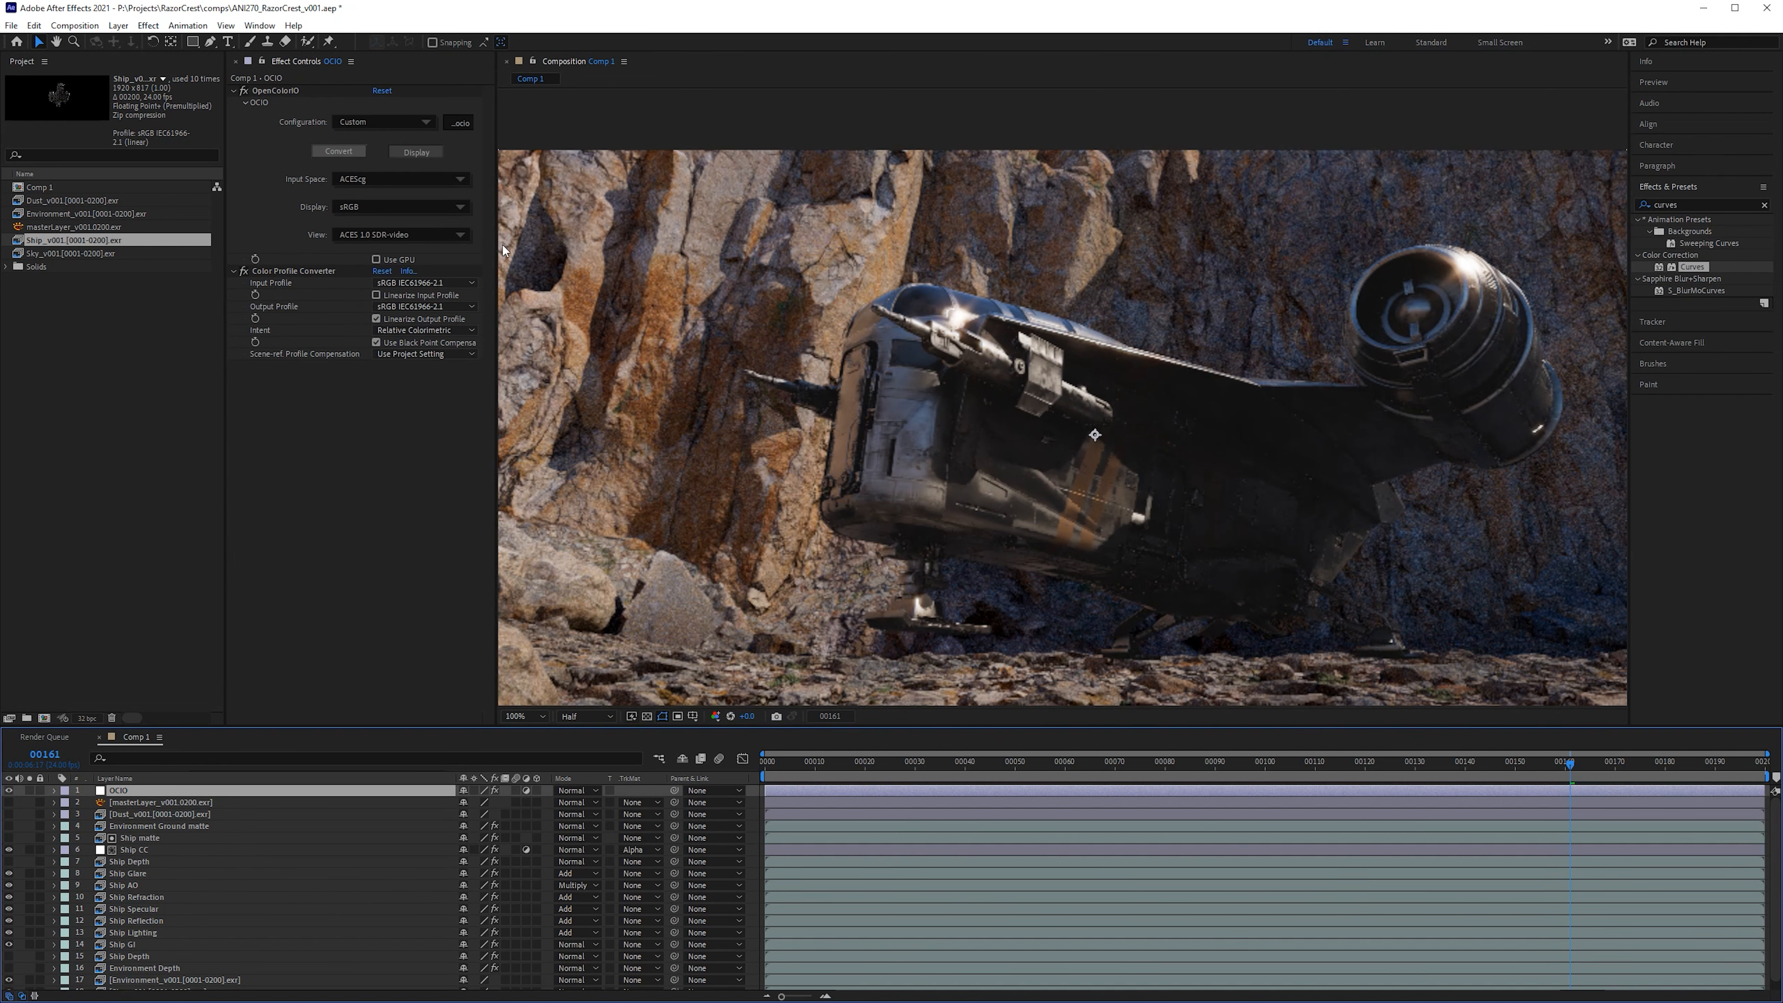
{"action": "left_click", "coordinate": [118, 25]}
{"action": "mouse_move", "coordinate": [123, 38]}
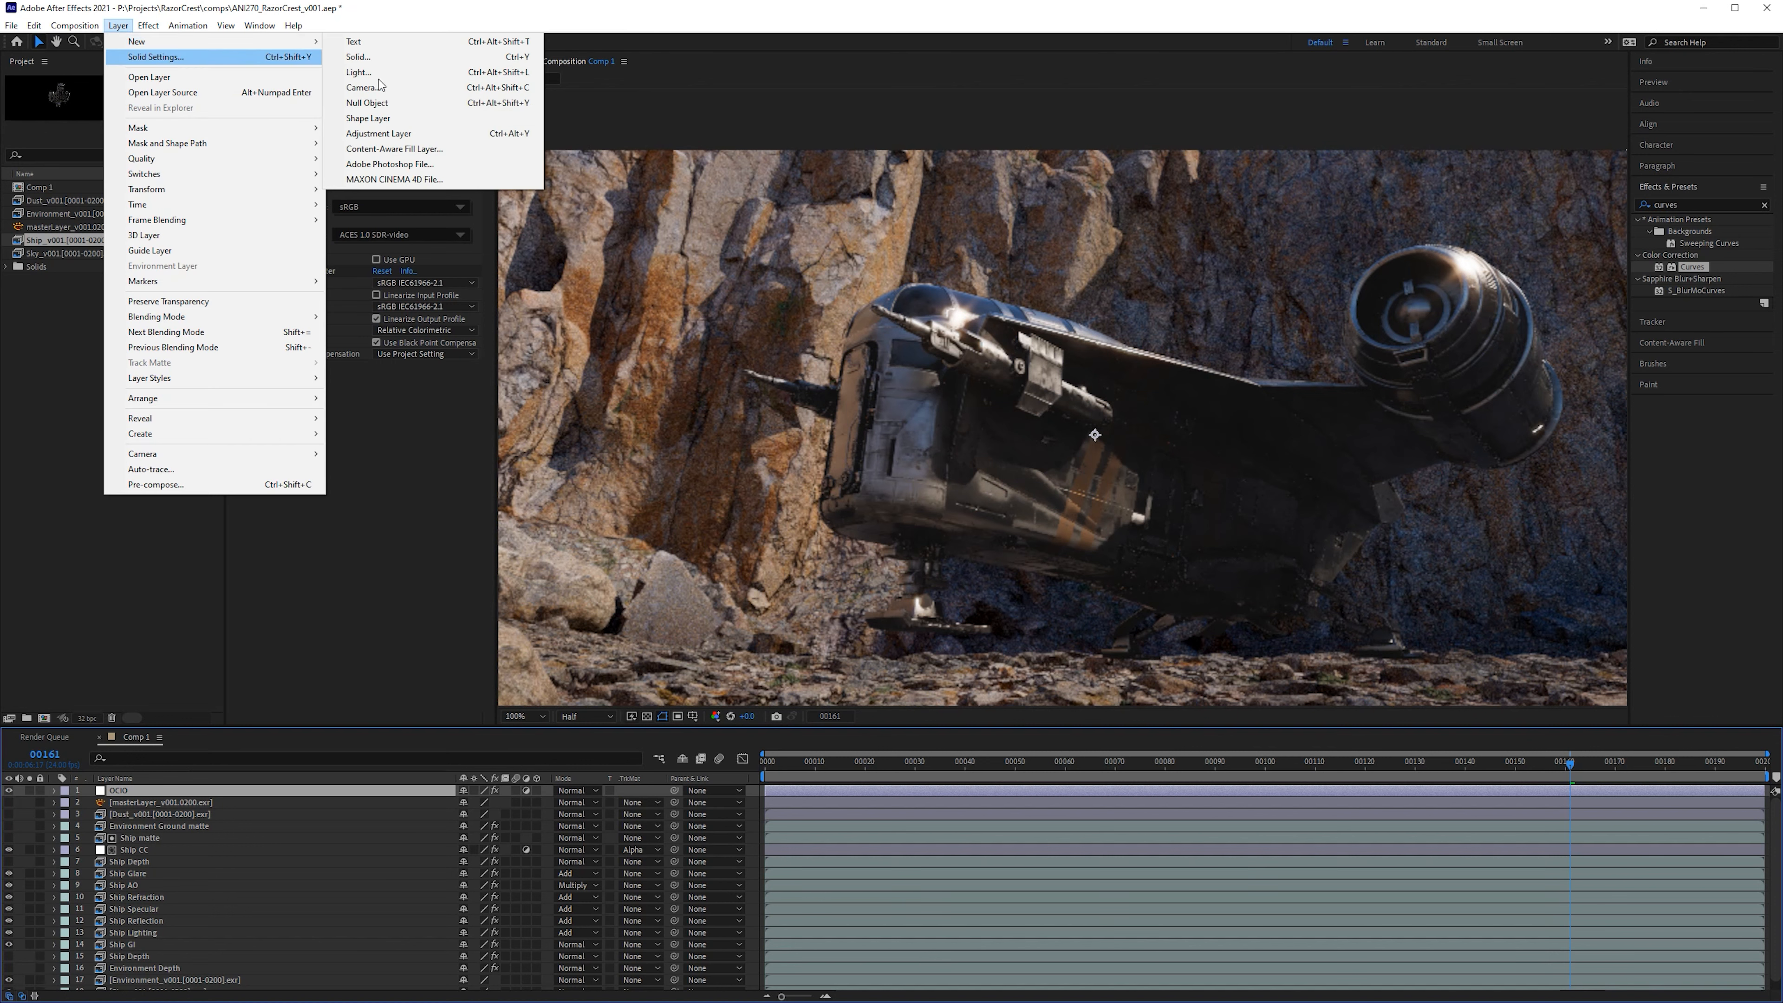
{"action": "left_click", "coordinate": [442, 133]}
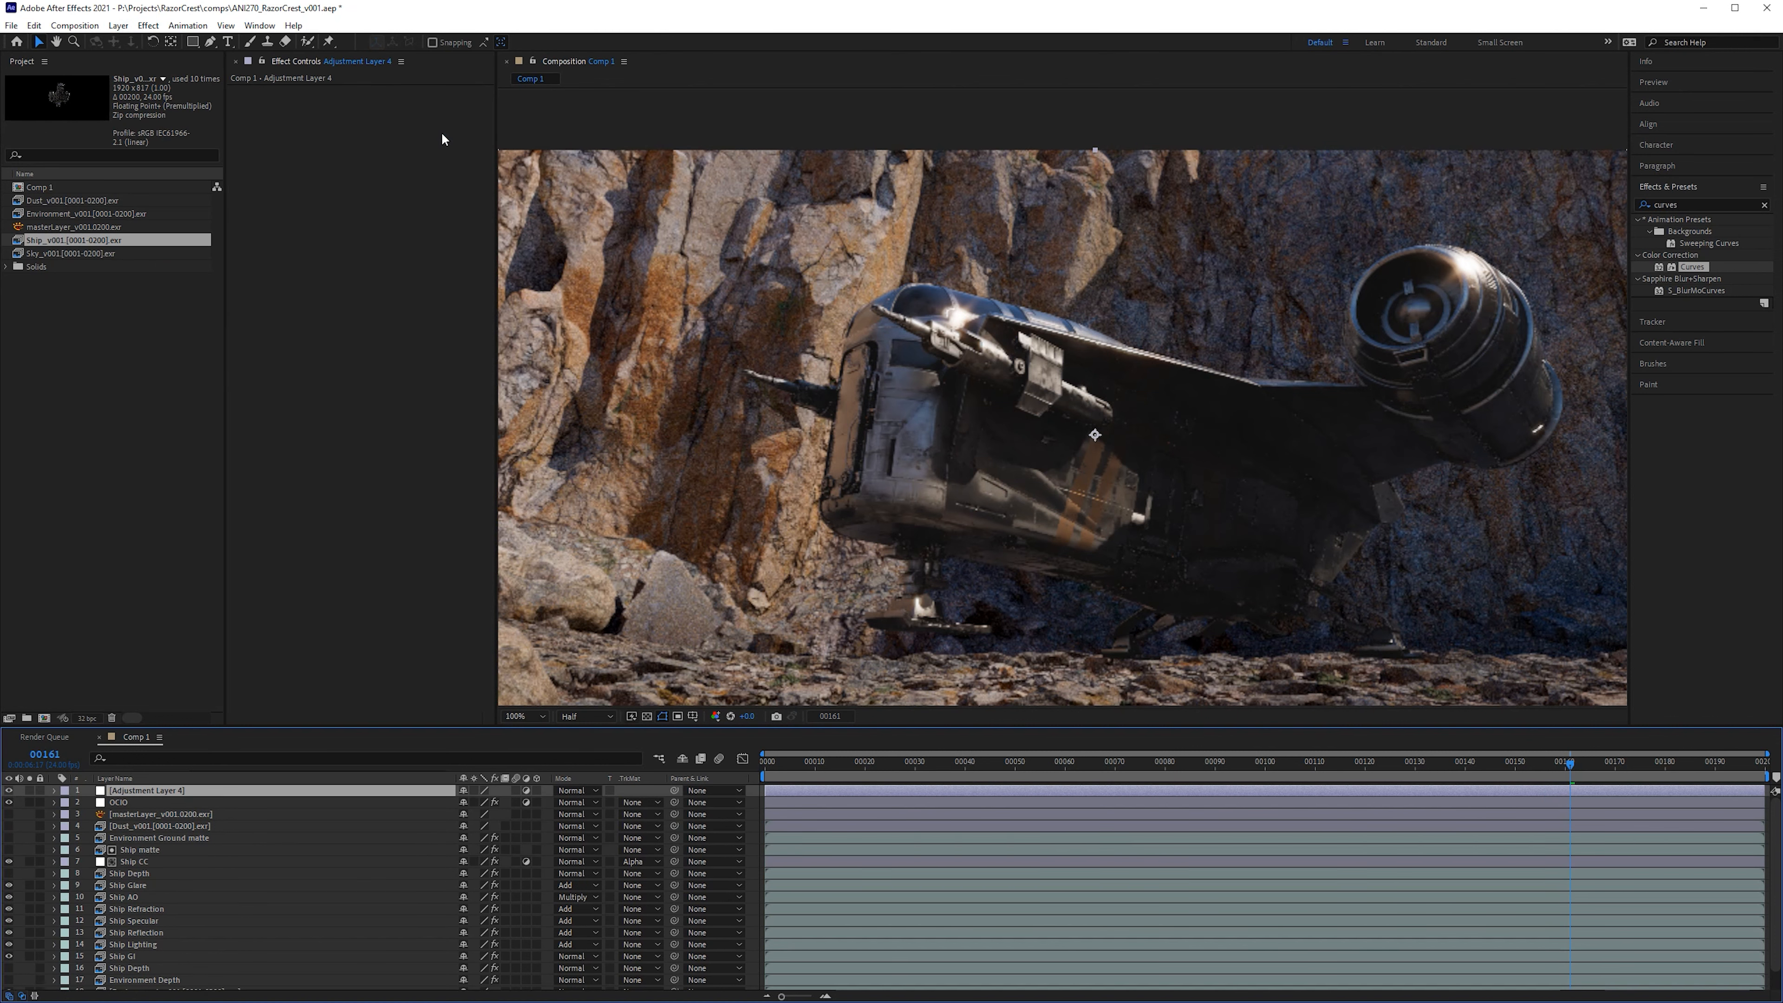
{"action": "key", "text": "Return"}
{"action": "type", "text": "CC"}
{"action": "key", "text": "Return"}
{"action": "left_click_drag", "start_coordinate": [122, 794], "coordinate": [133, 806]}
{"action": "left_click", "coordinate": [133, 790]}
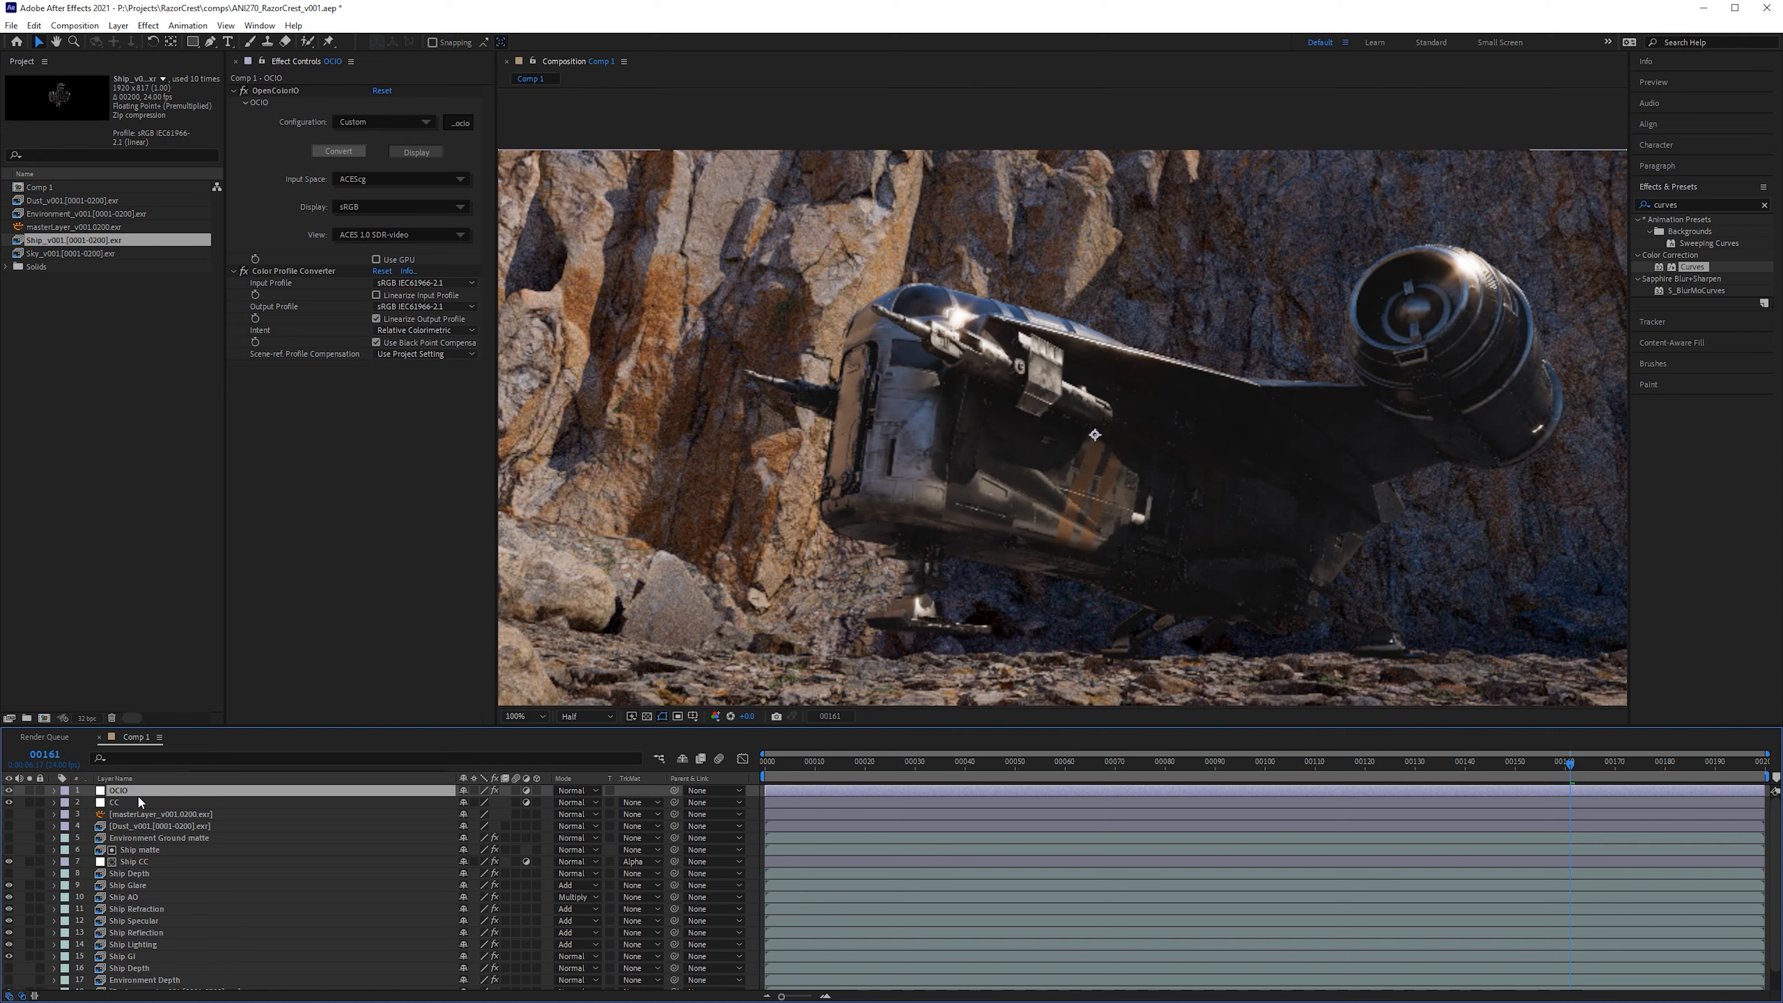
Step: Apply Curves to the CC layer and shape a gentle S-curve, with highlights slightly above and shadows slightly below the diagonal
{"action": "left_click", "coordinate": [138, 801]}
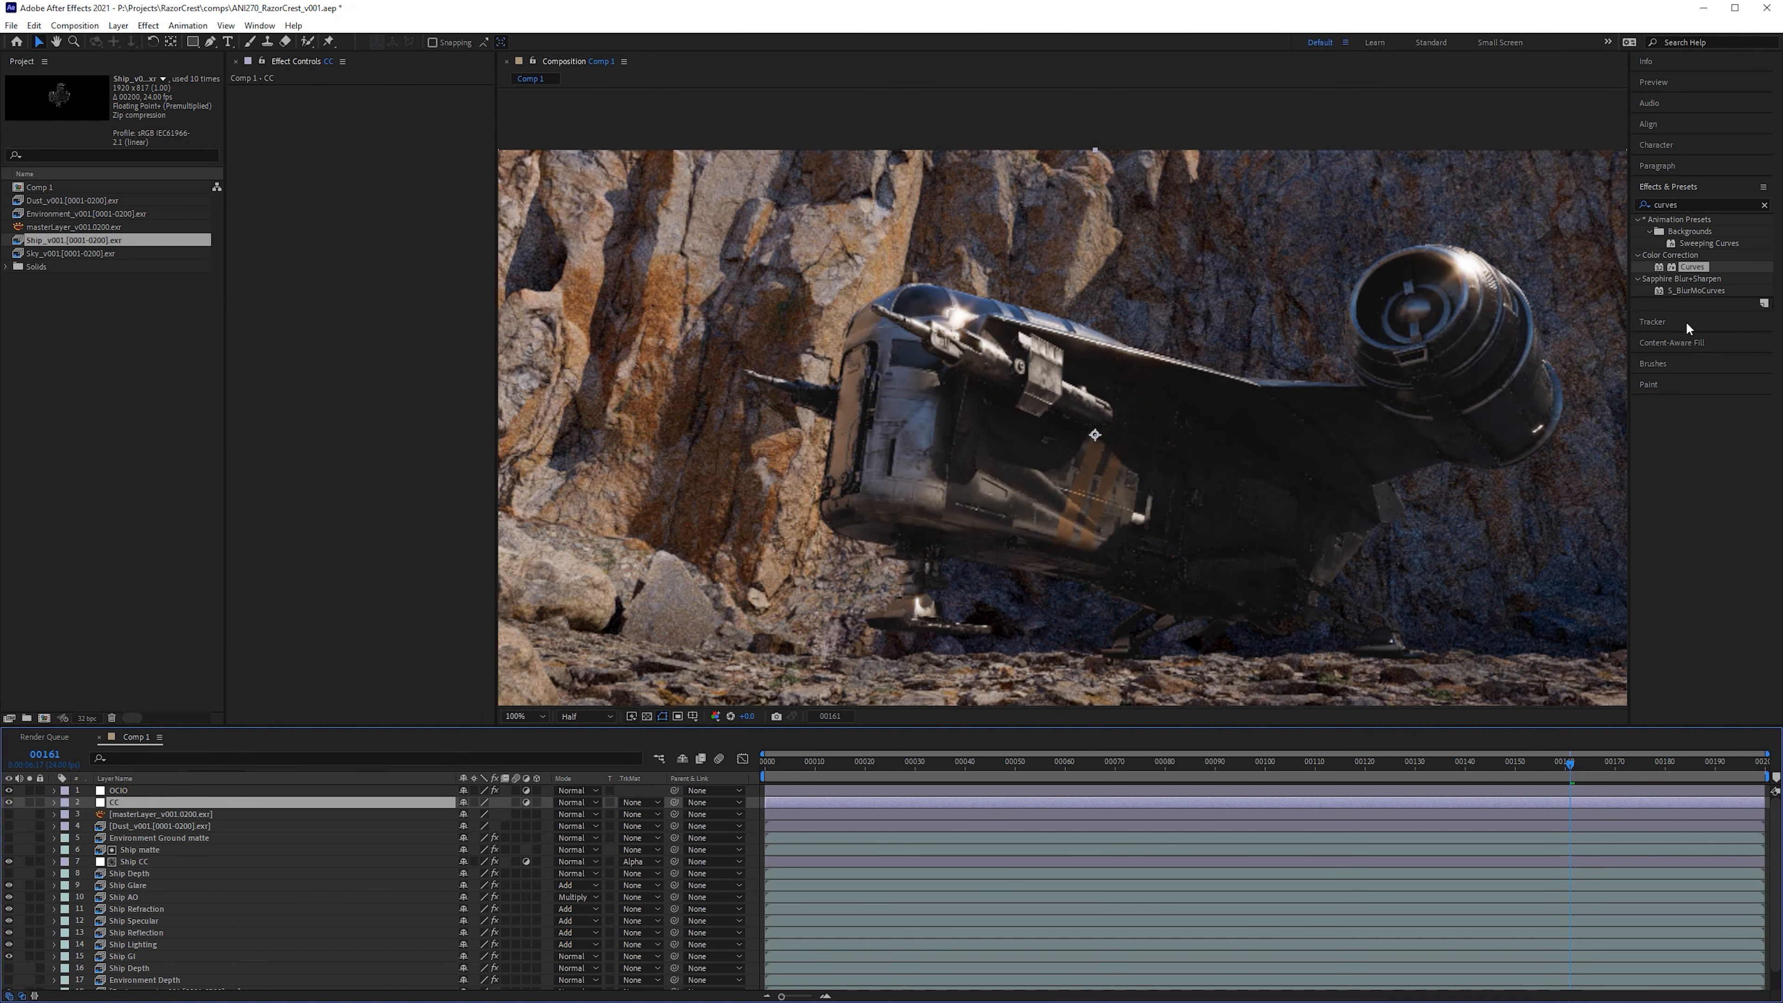
{"action": "left_click_drag", "start_coordinate": [1700, 263], "coordinate": [450, 216]}
{"action": "left_click_drag", "start_coordinate": [341, 320], "coordinate": [342, 320]}
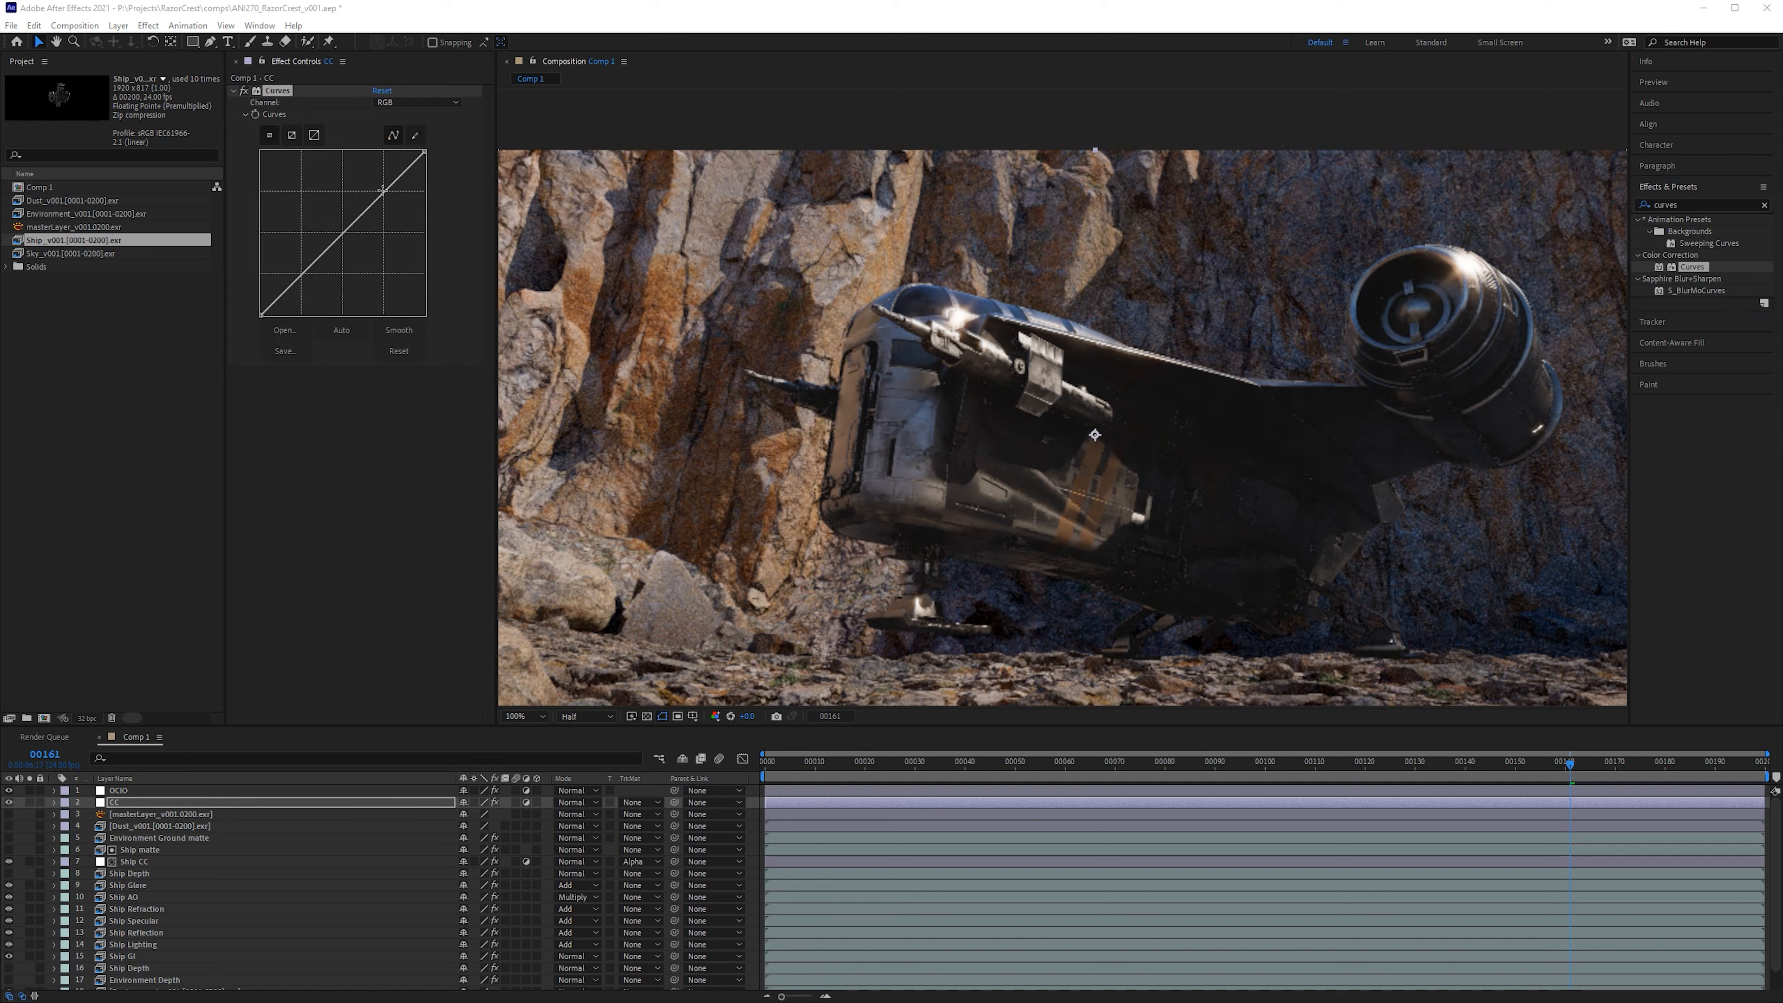
{"action": "left_click_drag", "start_coordinate": [383, 190], "coordinate": [391, 197]}
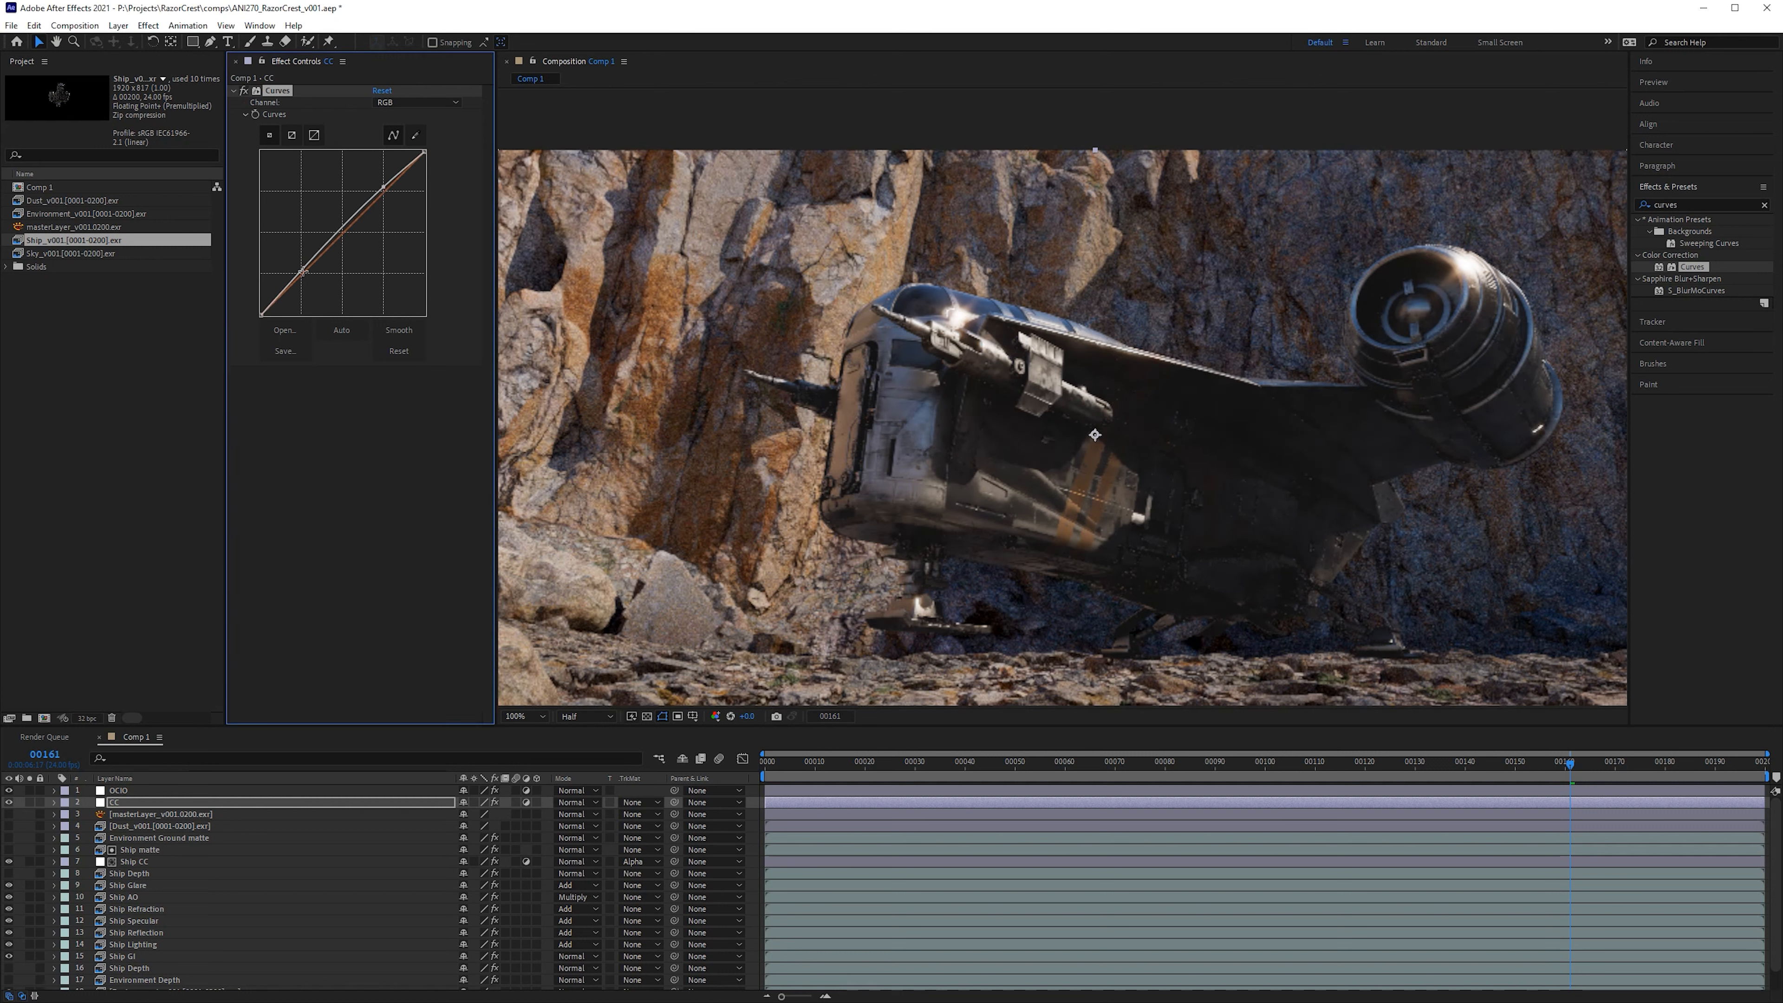
{"action": "left_click_drag", "start_coordinate": [301, 273], "coordinate": [303, 279]}
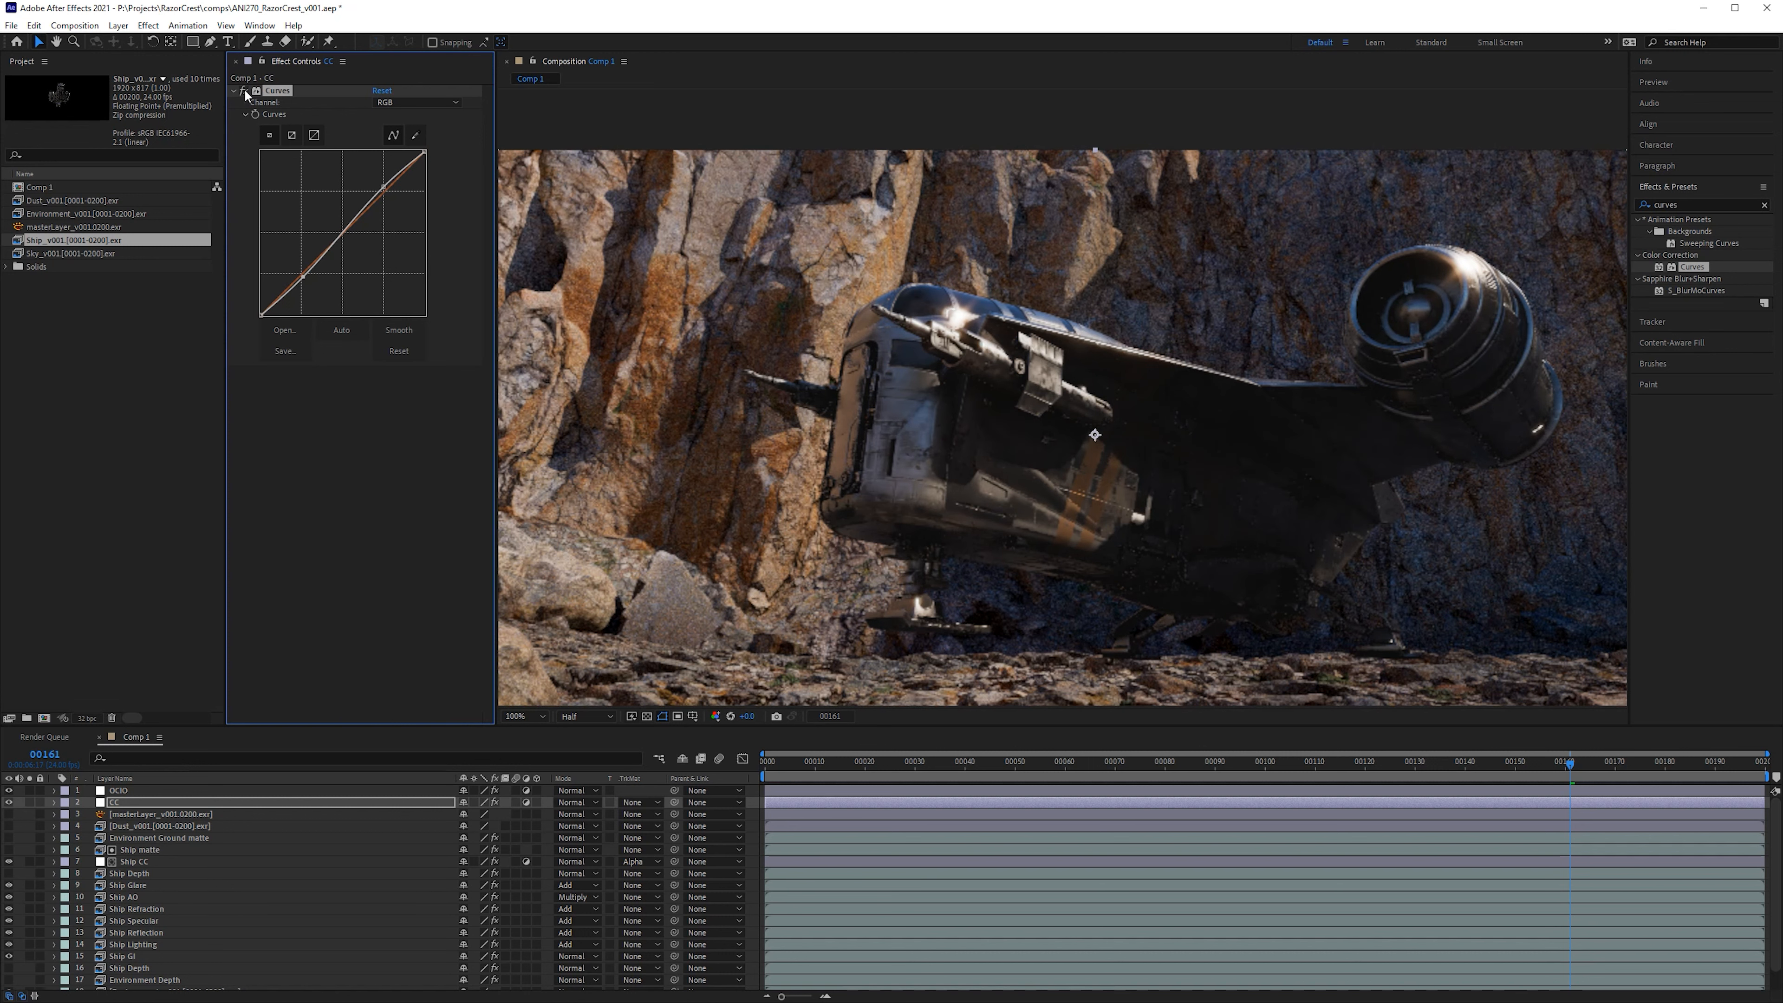
Step: Fit the whole frame in the viewer and add the CC Vignette effect below Curves on the CC layer
{"action": "key", "text": "comma"}
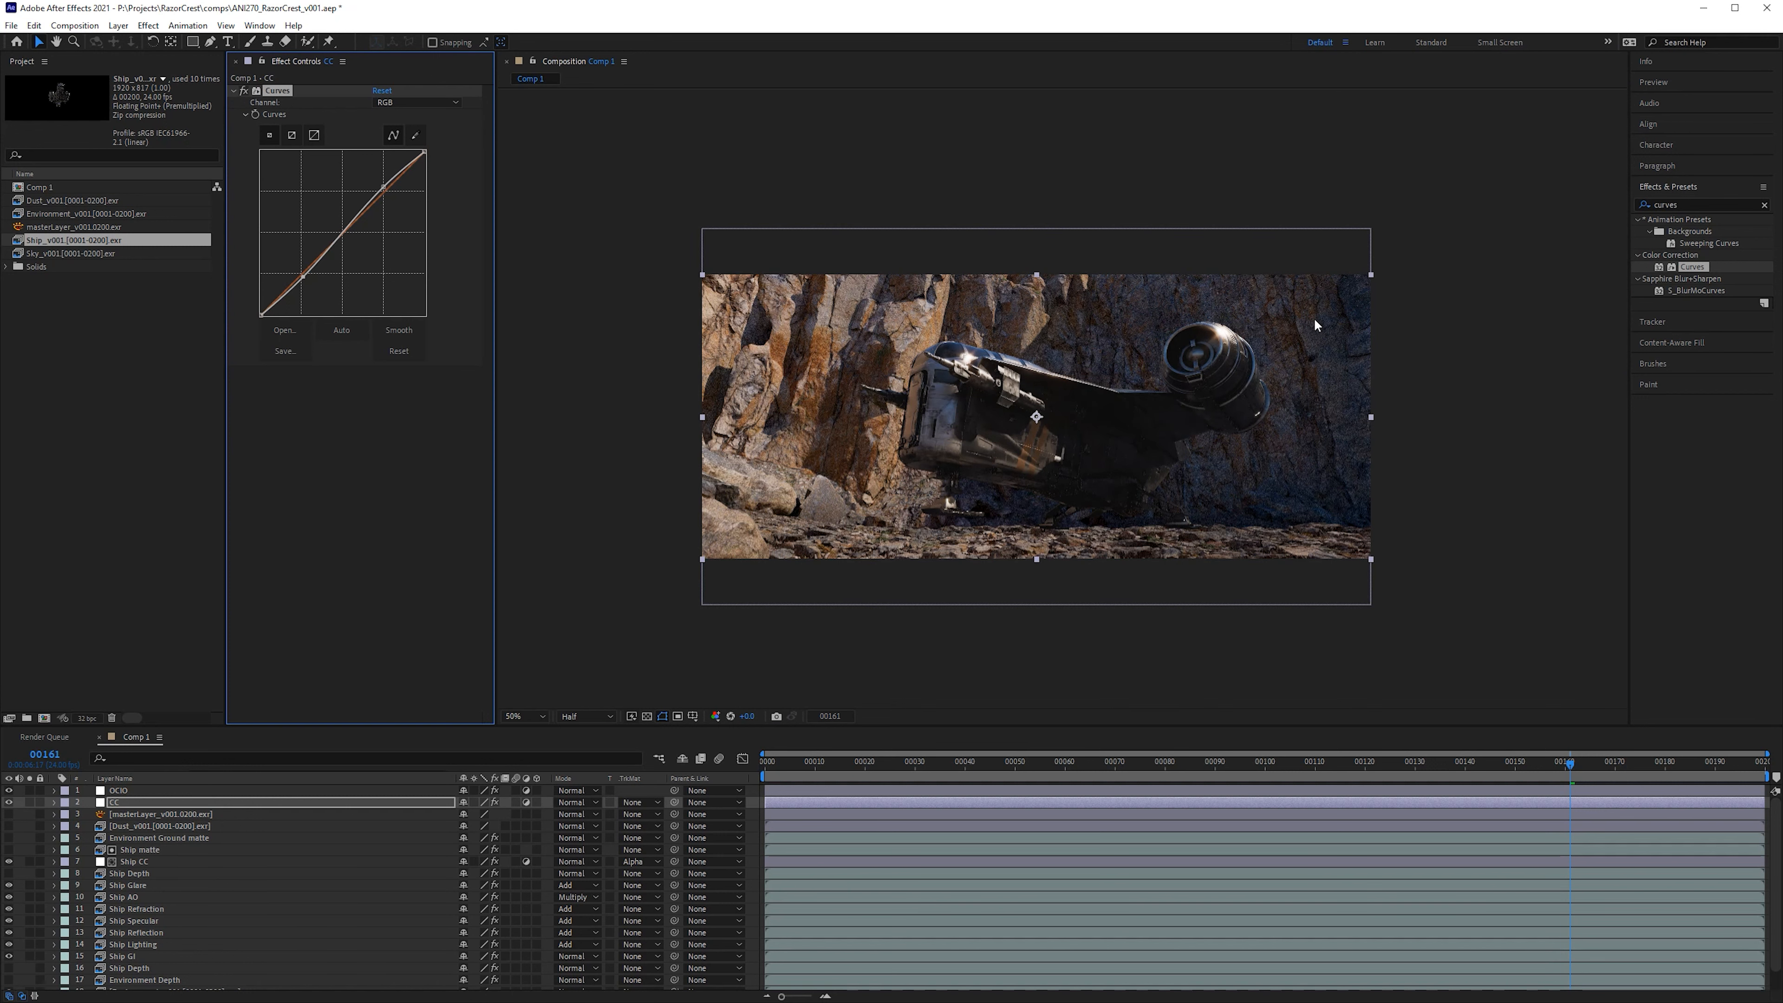
{"action": "key", "text": "shift+slash"}
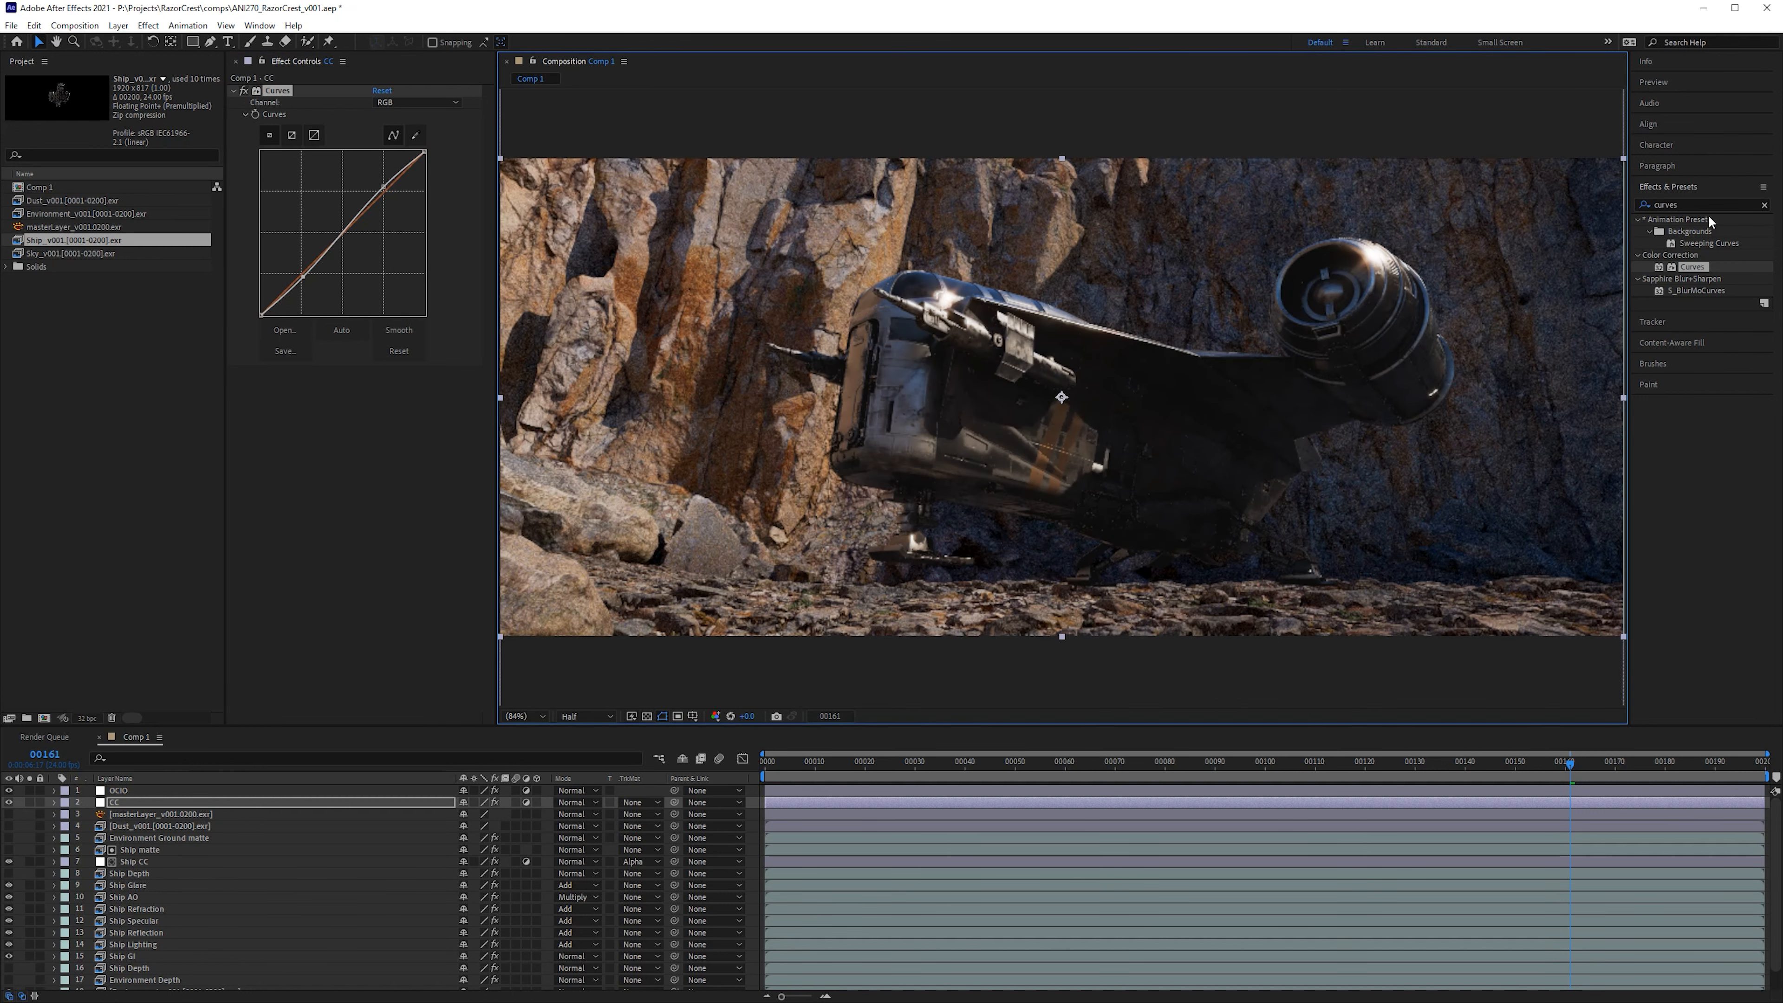
{"action": "key", "text": "ctrl+7"}
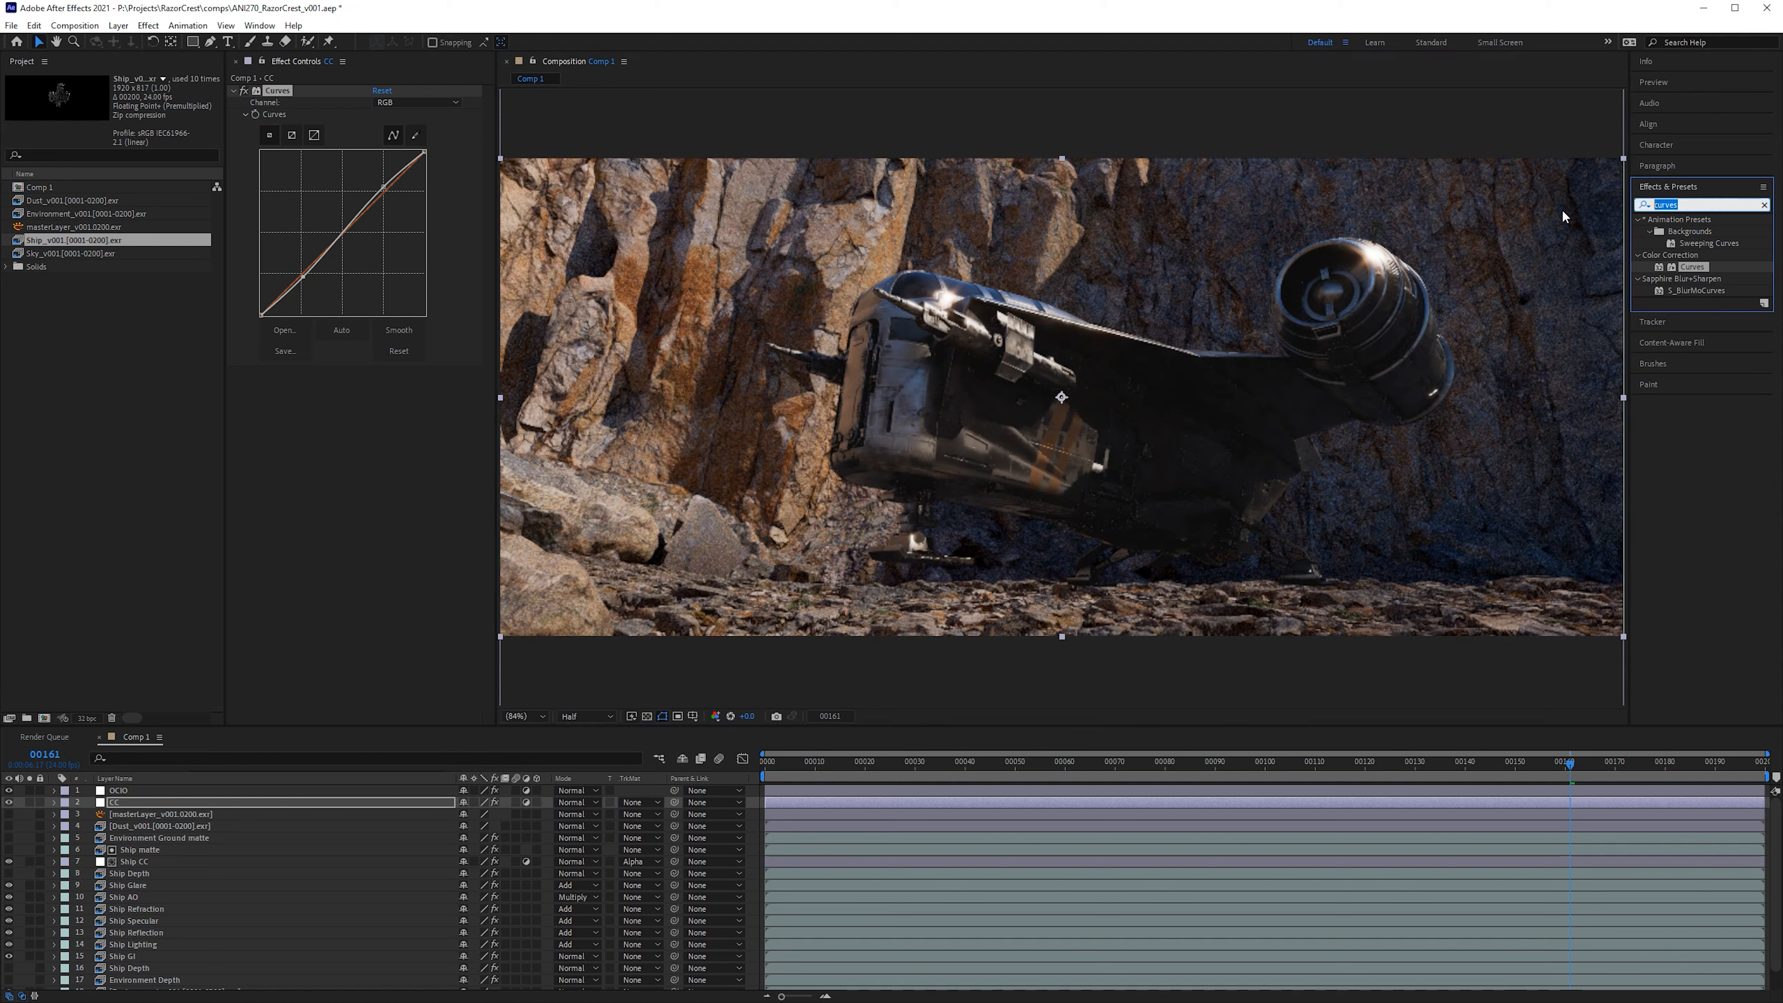
{"action": "type", "text": "vi"}
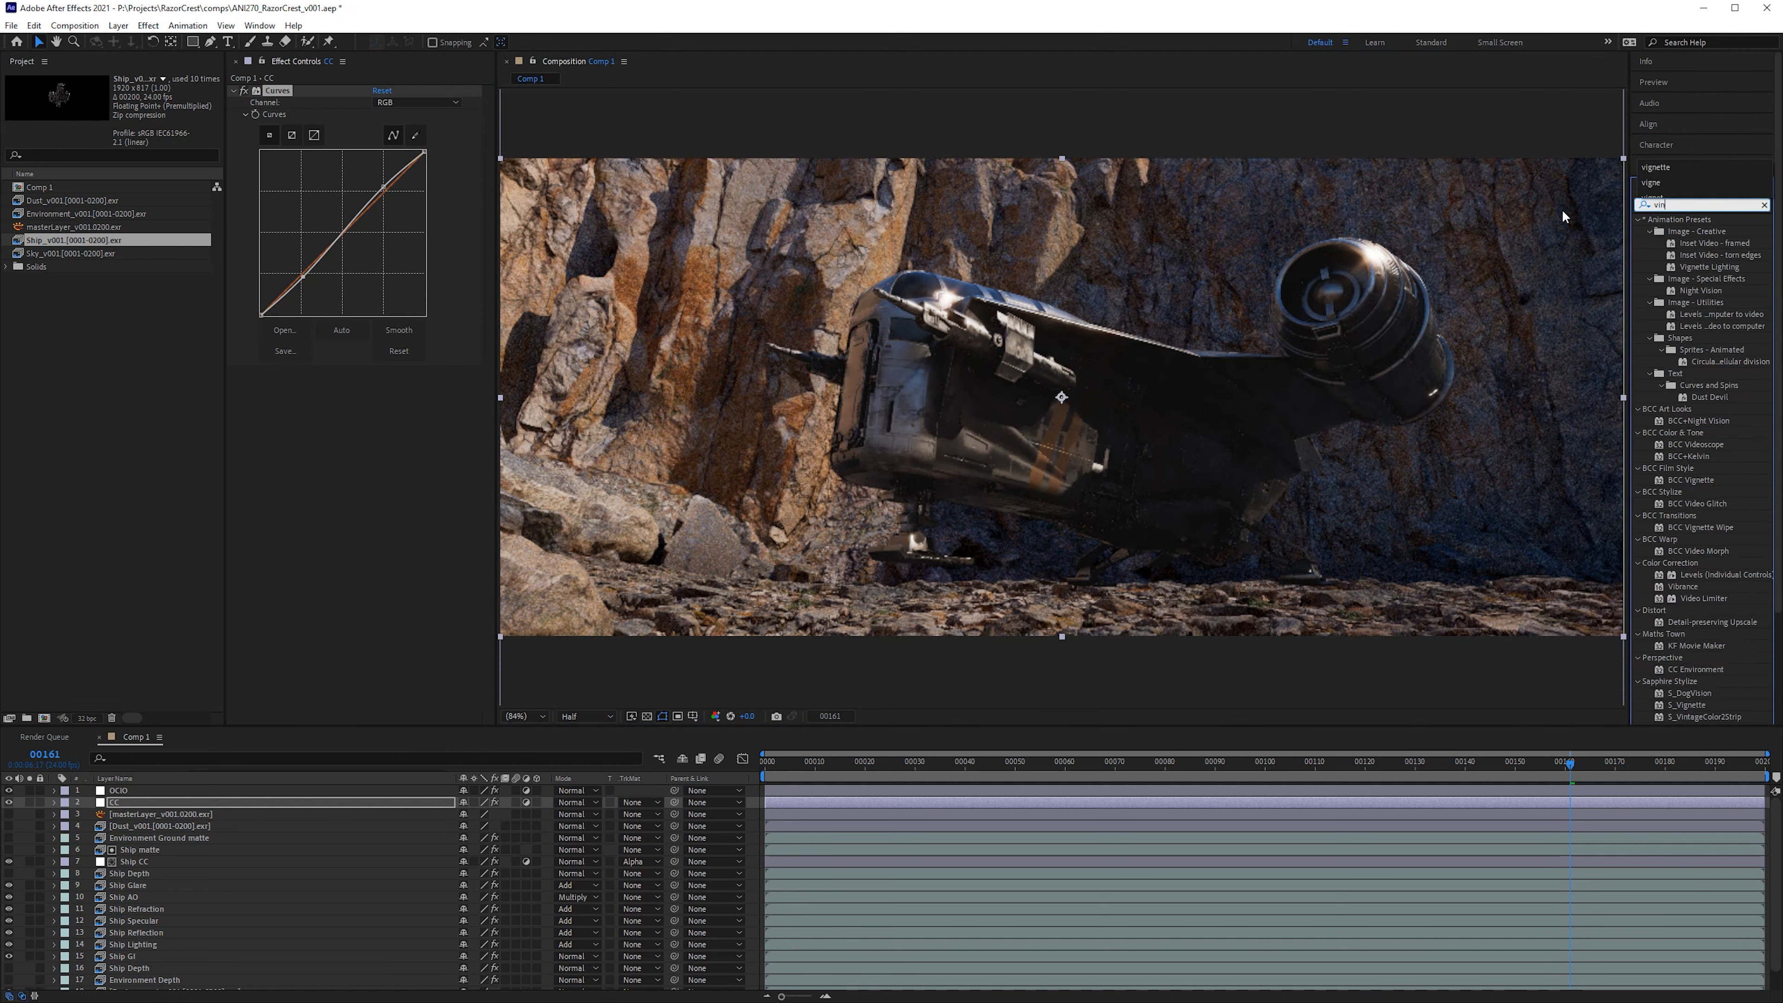
{"action": "type", "text": "g"}
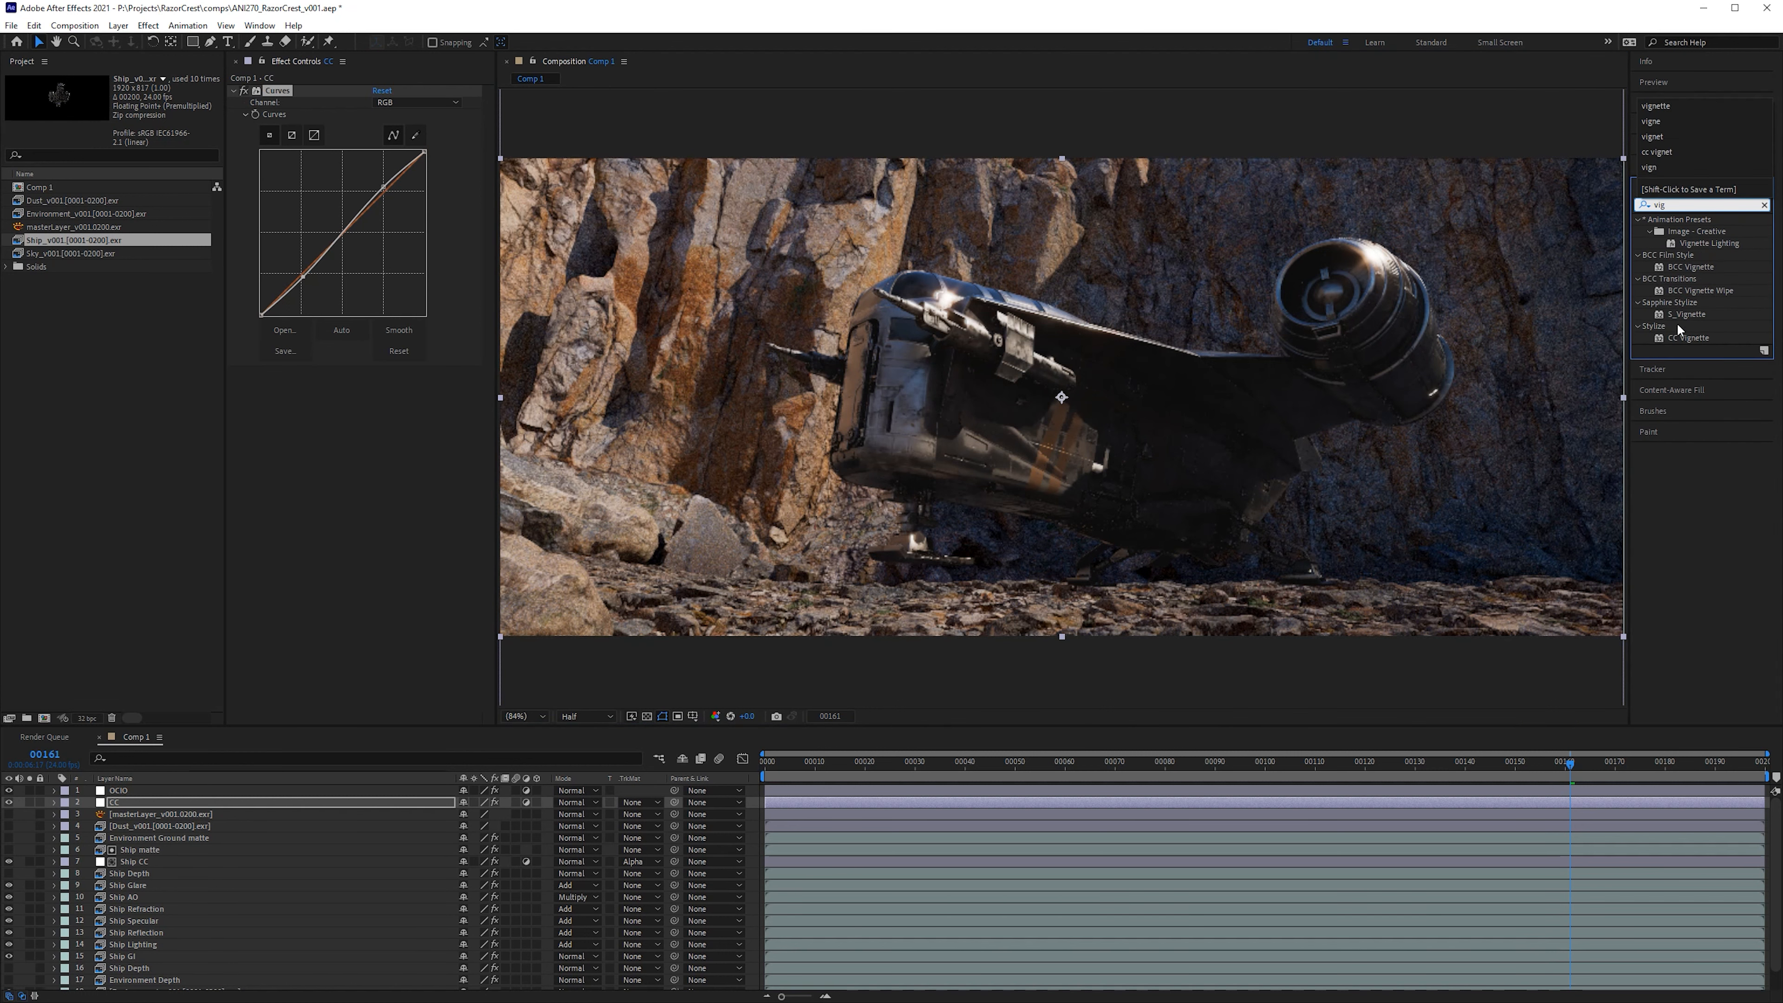
{"action": "left_click_drag", "start_coordinate": [1683, 338], "coordinate": [465, 498]}
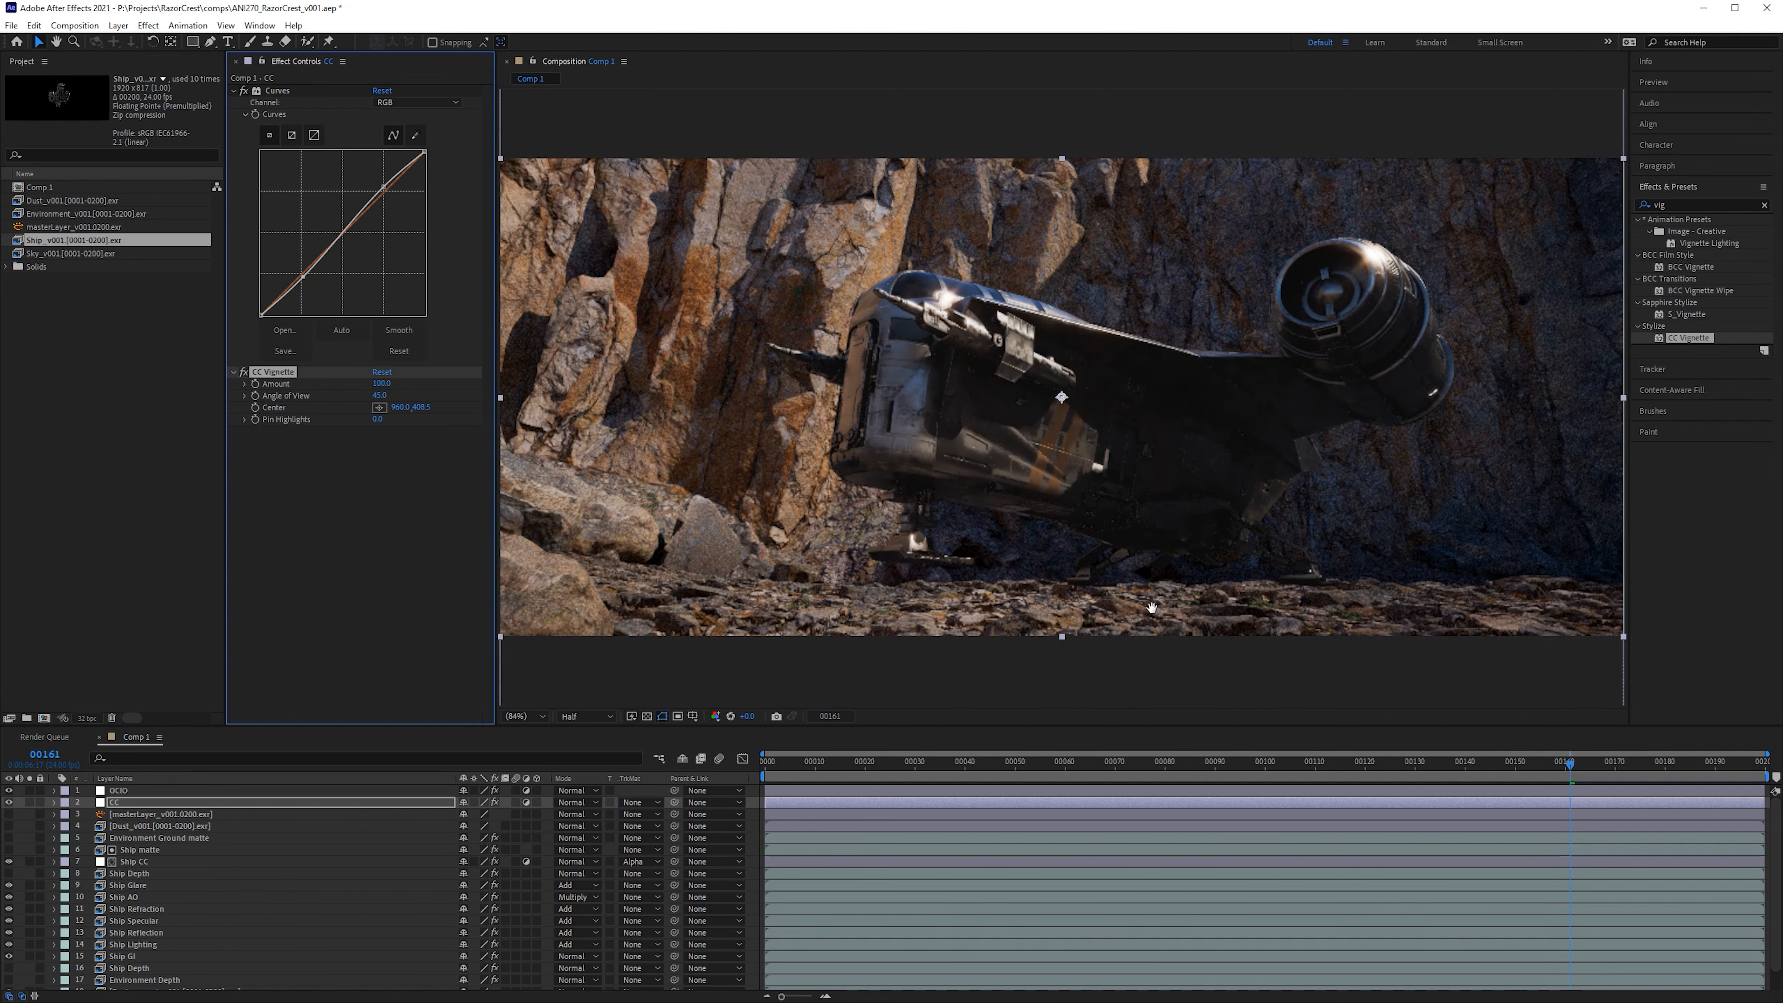
Step: Examine the shot at frame 134 and compare it with CC Vignette off and on
{"action": "key", "text": "h"}
{"action": "left_click_drag", "start_coordinate": [1096, 587], "coordinate": [1152, 625]}
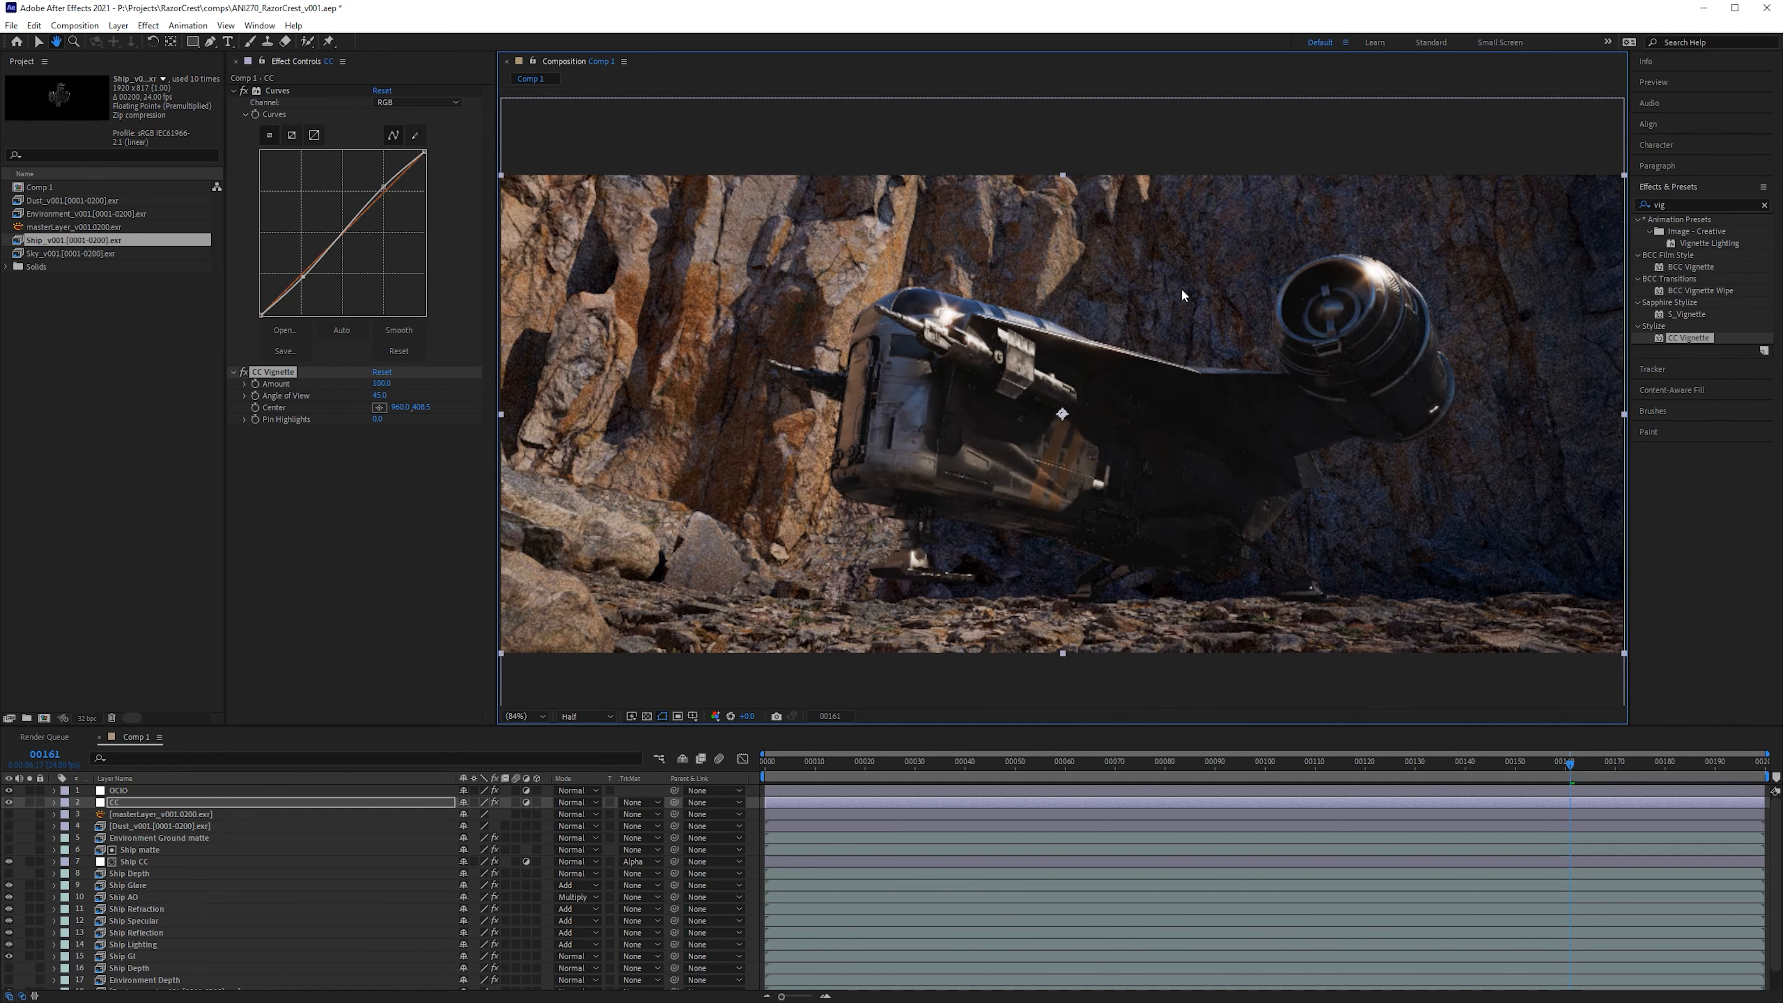
{"action": "key", "text": "v"}
{"action": "left_click", "coordinate": [1545, 772]}
{"action": "left_click_drag", "start_coordinate": [1570, 769], "coordinate": [1561, 753]}
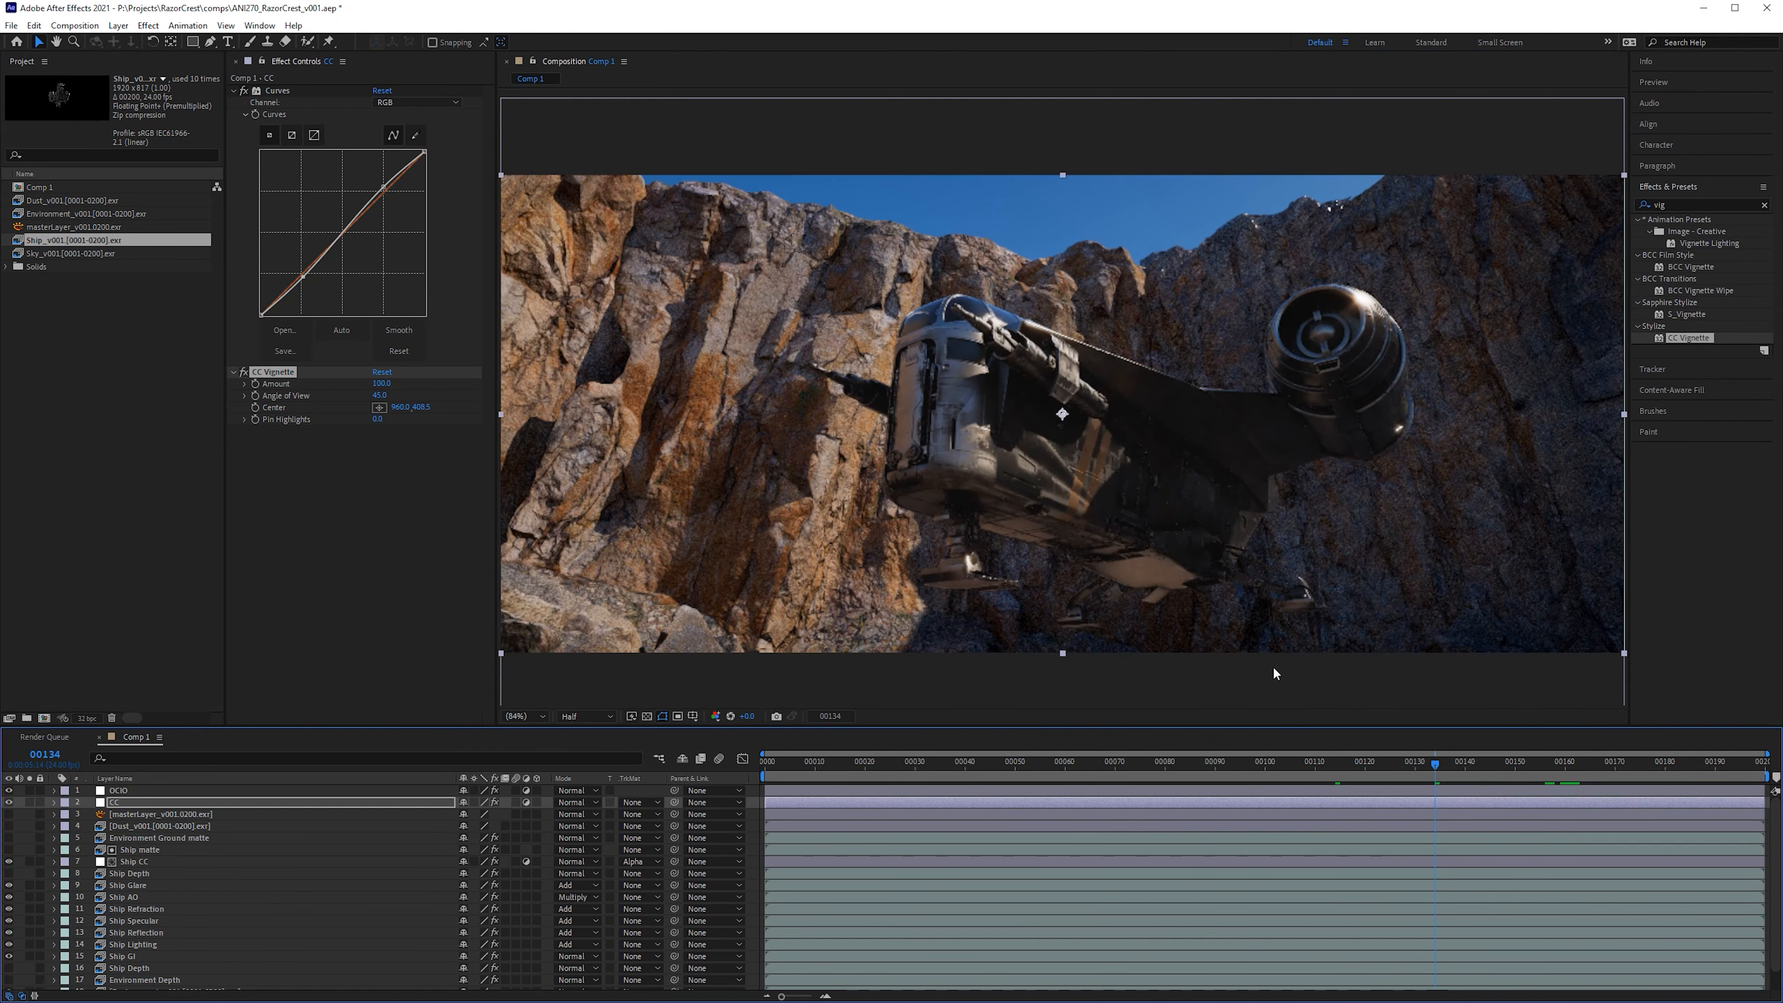
{"action": "left_click", "coordinate": [244, 373]}
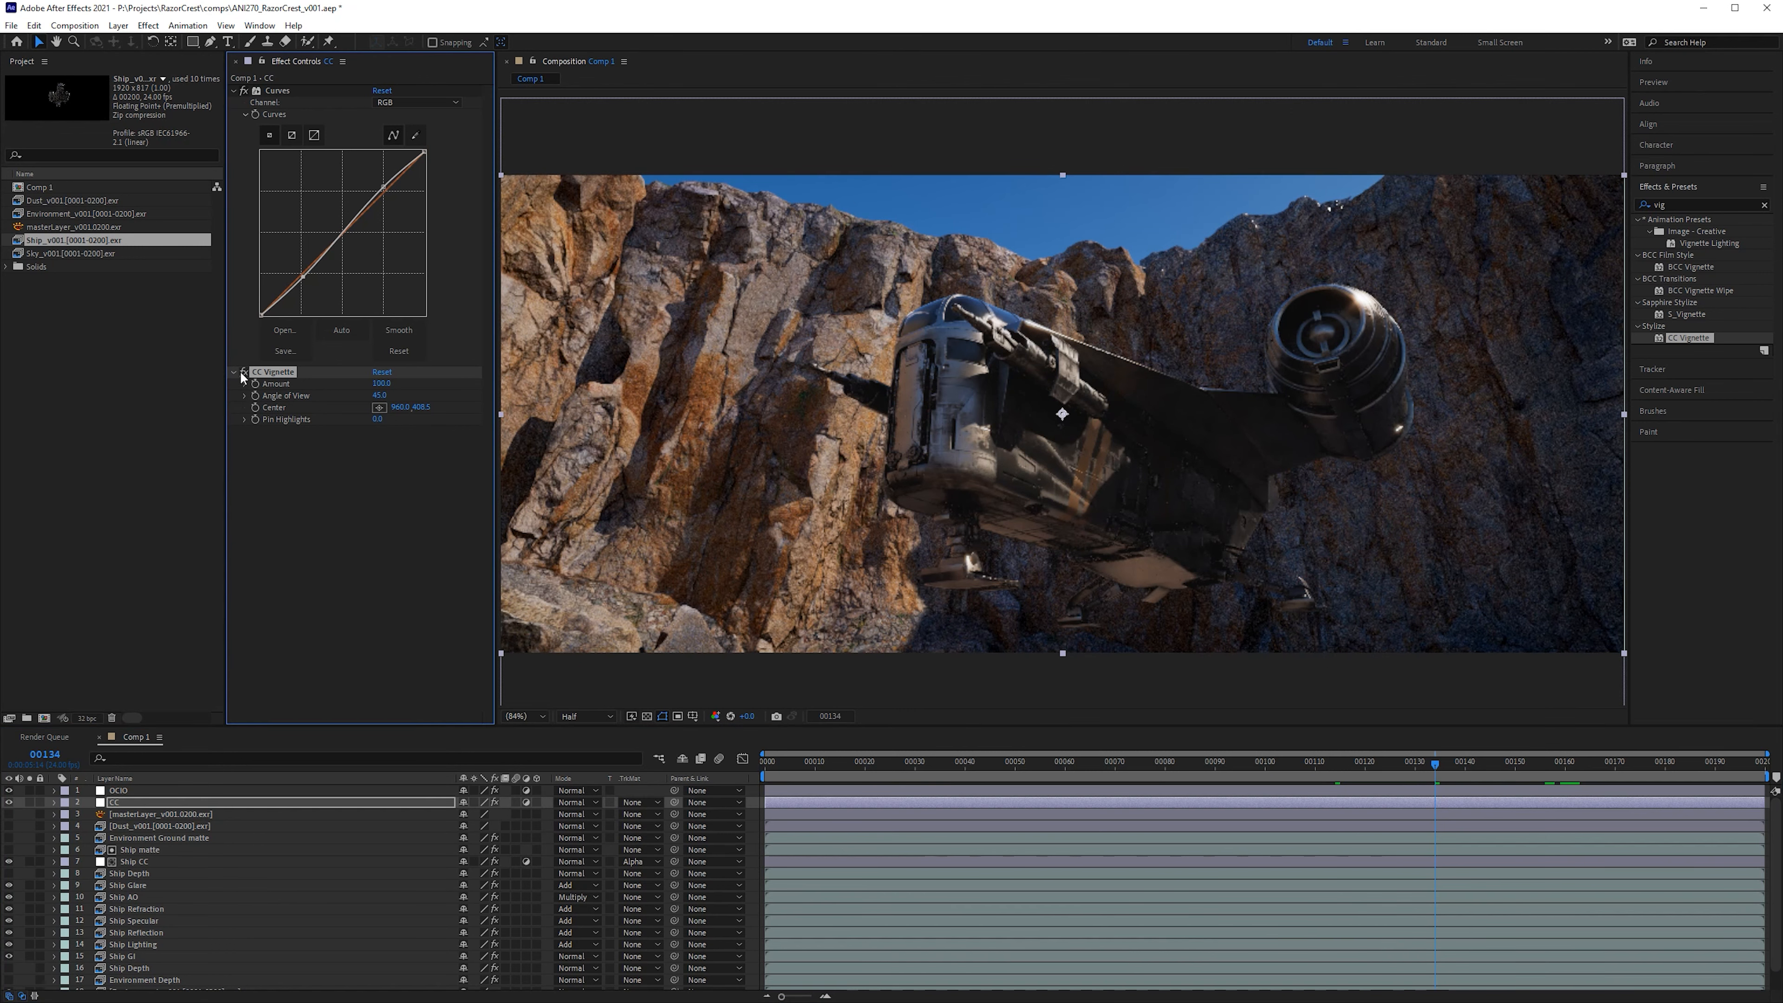
{"action": "left_click", "coordinate": [244, 373]}
{"action": "scroll", "coordinate": [937, 419], "scroll_direction": "down", "scroll_amount": 3}
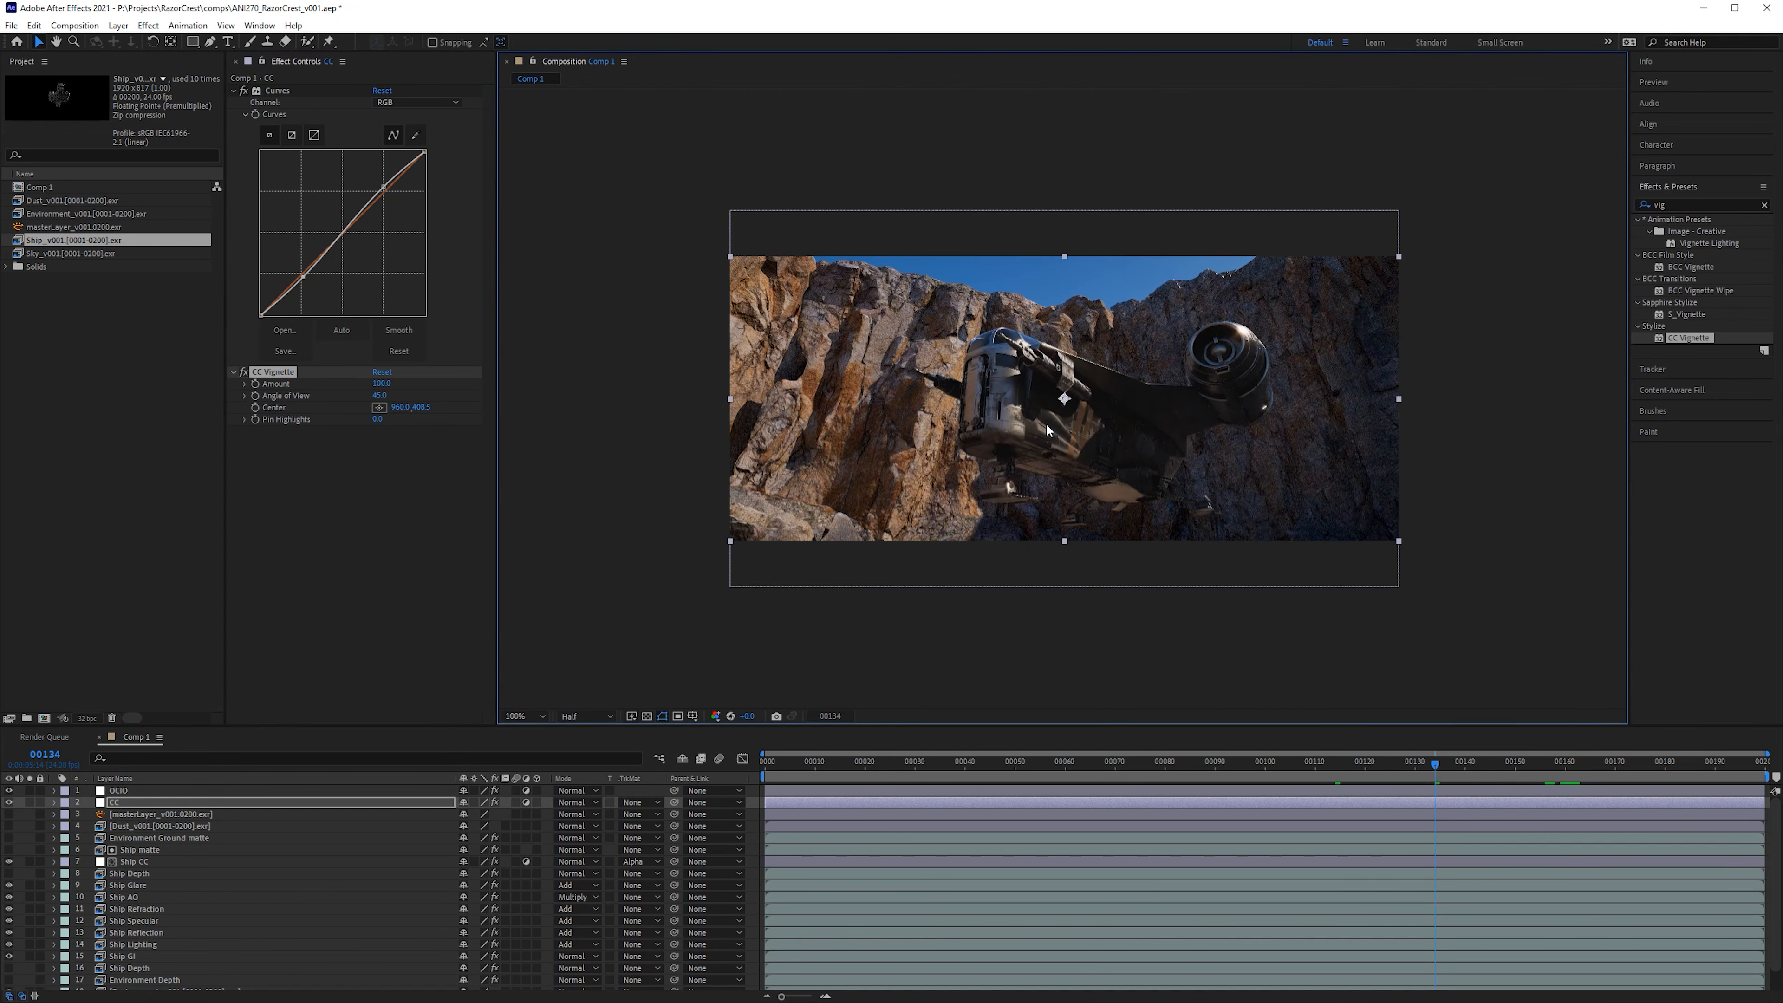
Step: Compare the Ship Reflection layer with its Curves effect off and on at frames 134, 119 and 43
{"action": "left_click", "coordinate": [161, 935]}
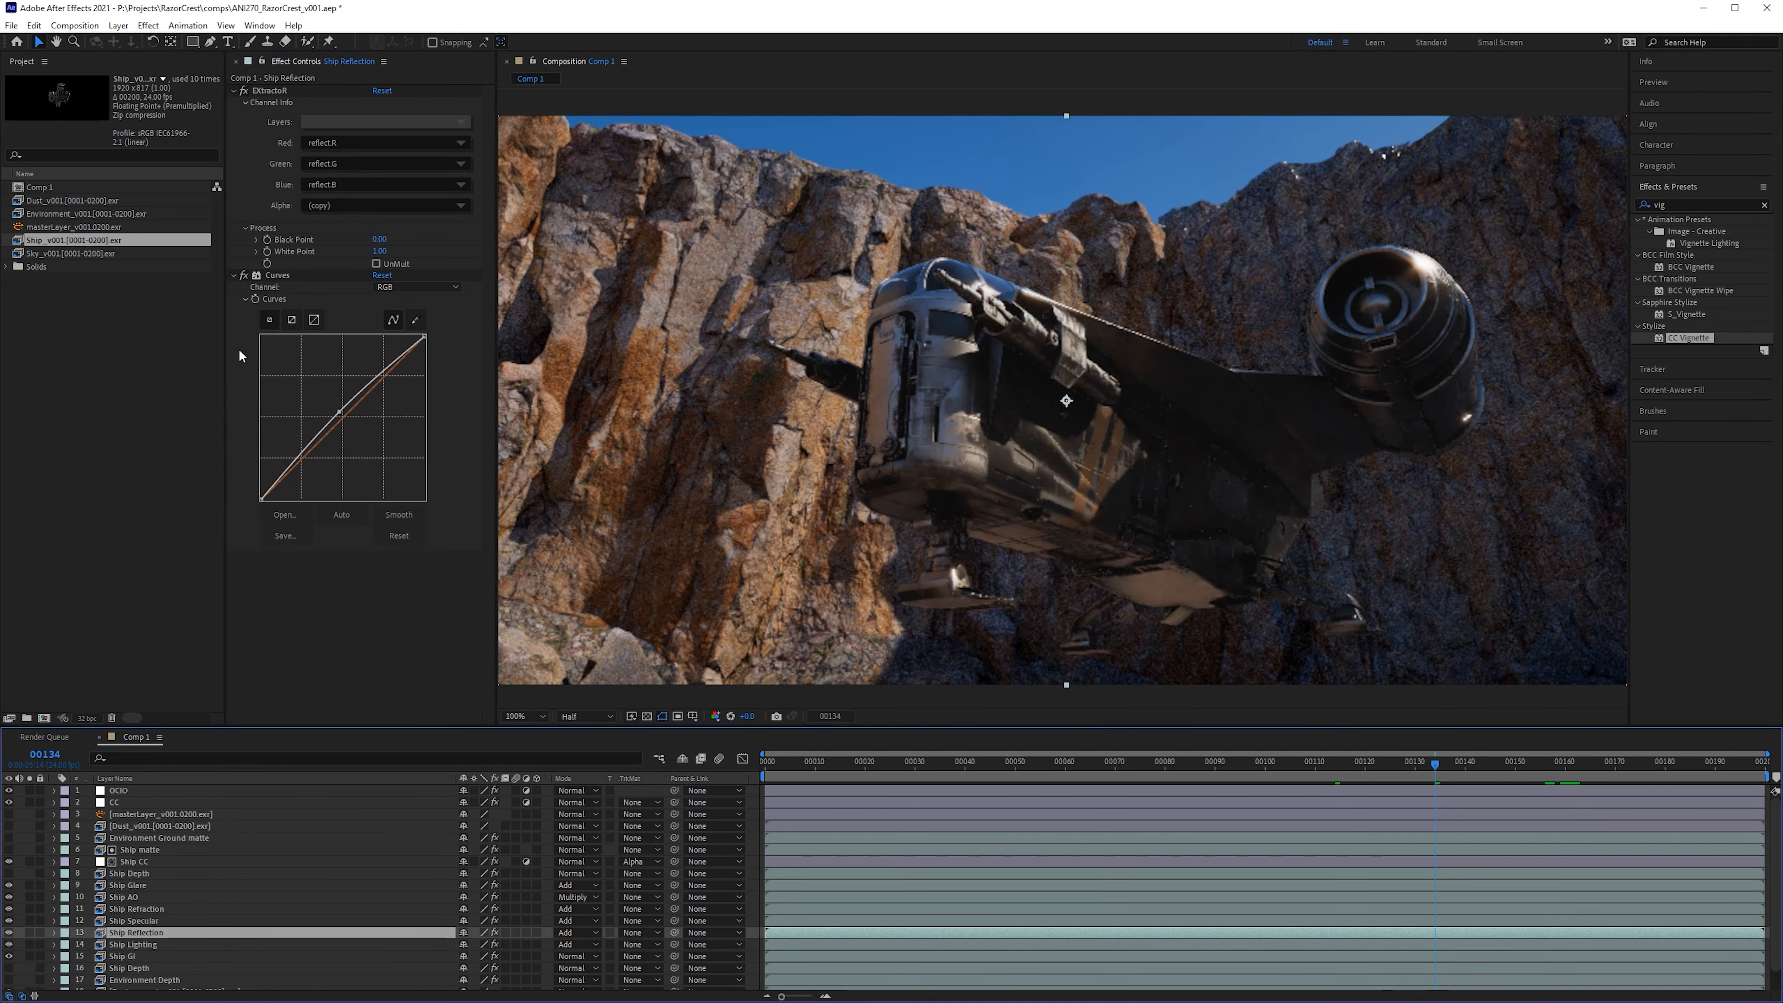
{"action": "left_click", "coordinate": [244, 275]}
{"action": "left_click", "coordinate": [244, 275]}
{"action": "left_click", "coordinate": [245, 275]}
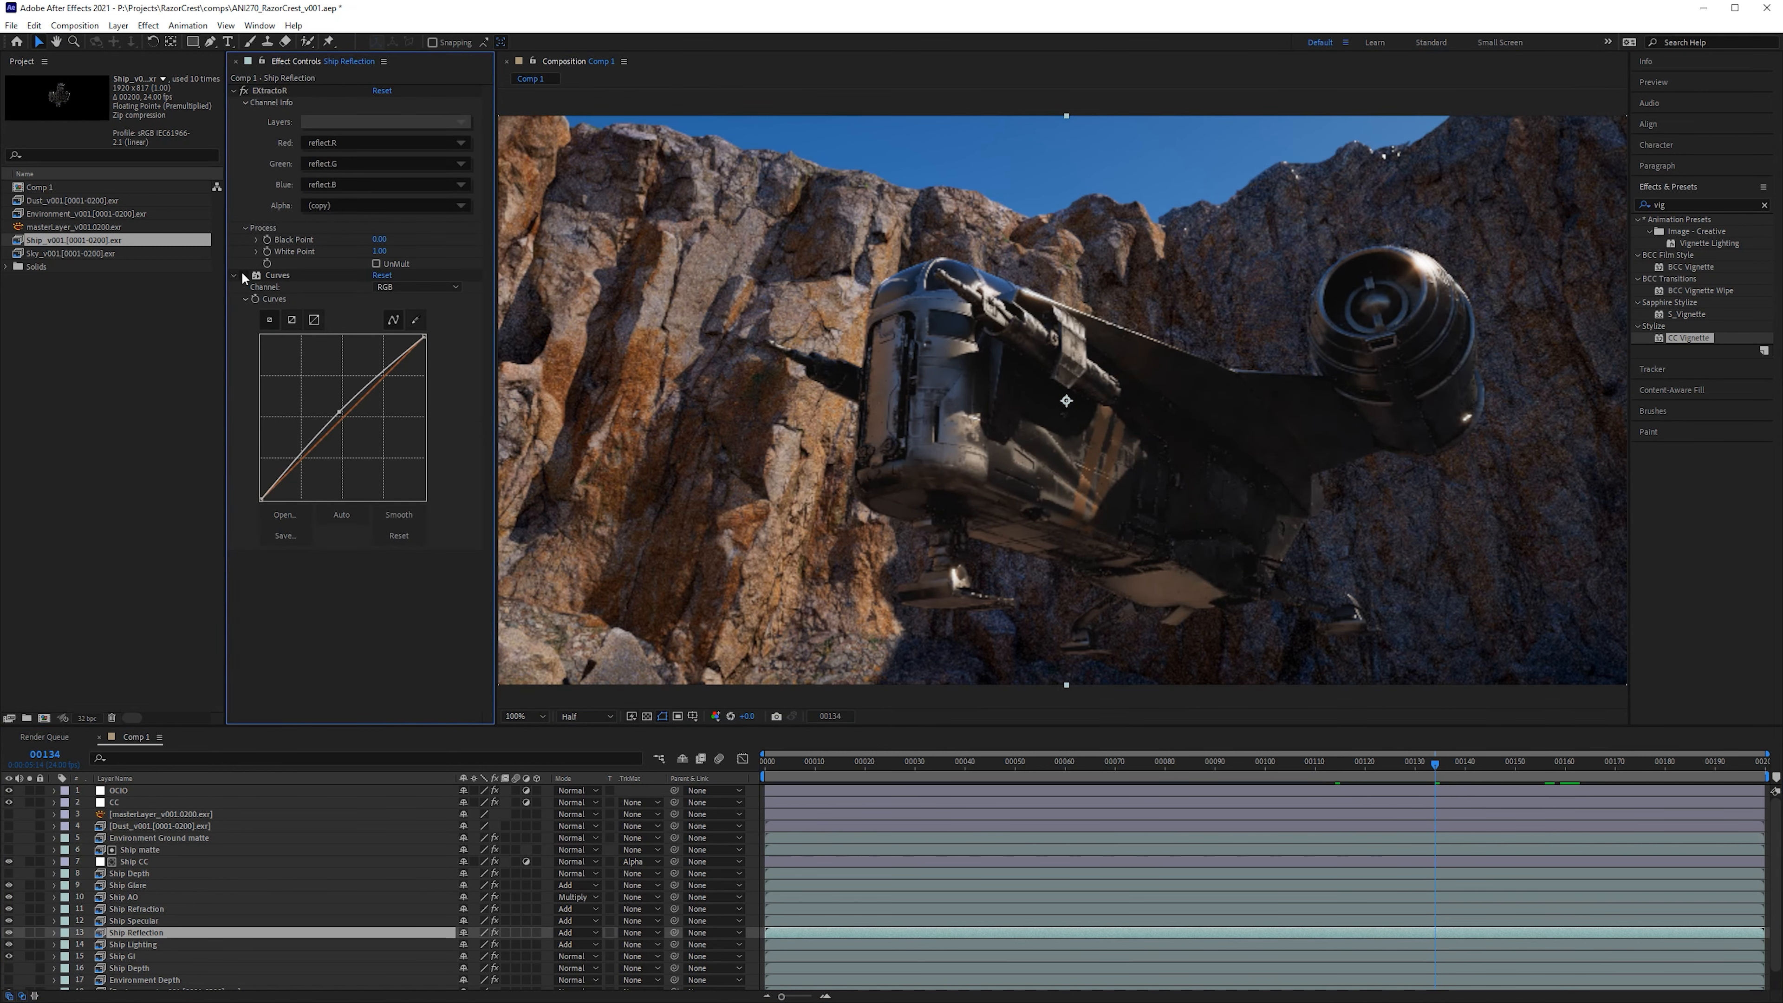
{"action": "left_click", "coordinate": [244, 275]}
{"action": "left_click", "coordinate": [1419, 766]}
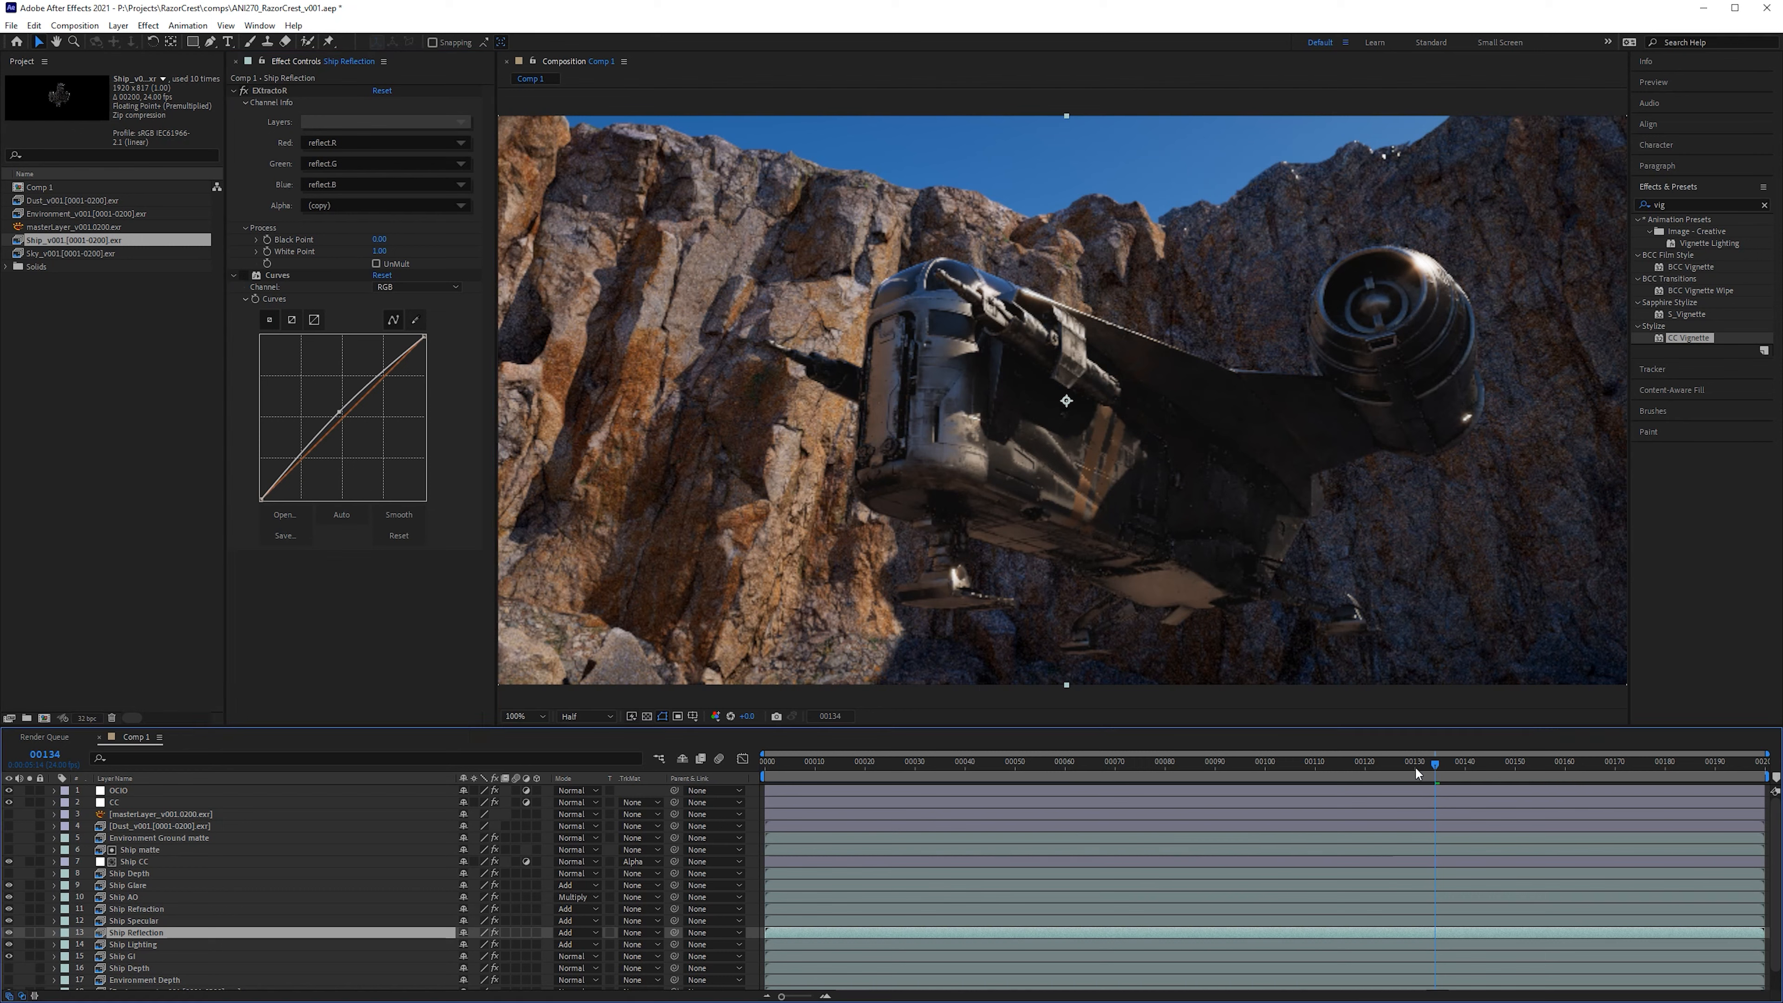
{"action": "left_click", "coordinate": [1359, 766]}
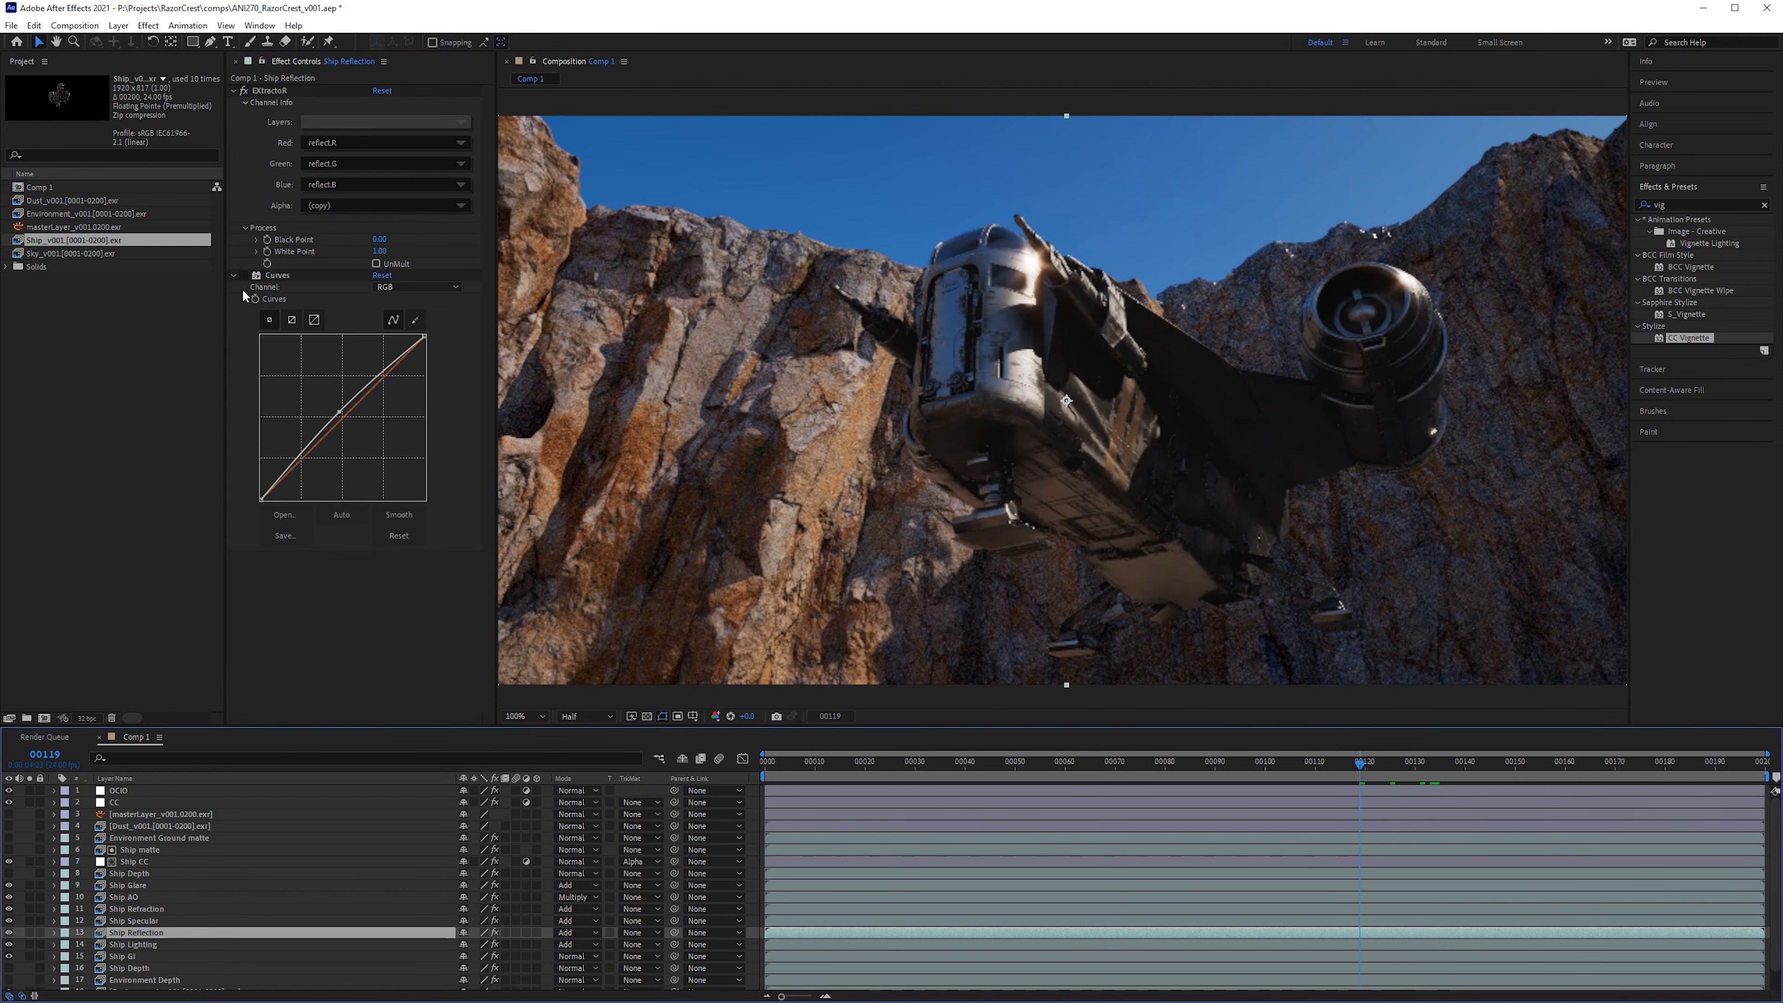
{"action": "left_click", "coordinate": [244, 276]}
{"action": "left_click", "coordinate": [979, 763]}
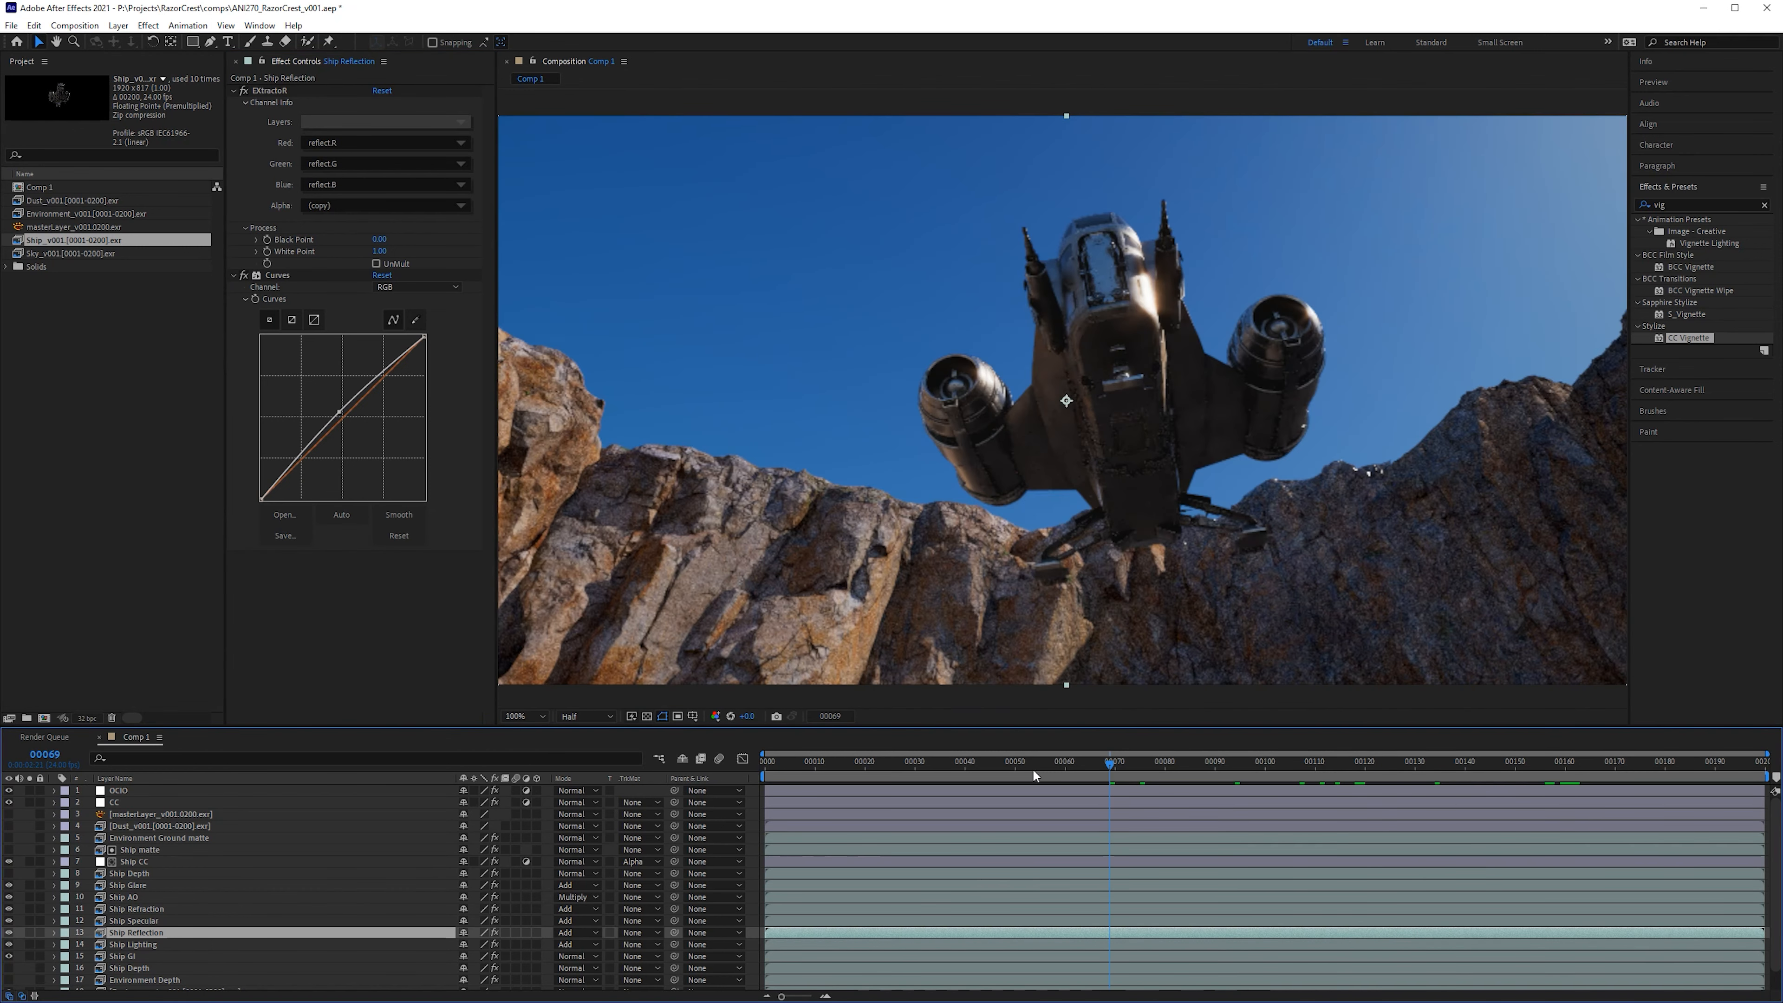
{"action": "left_click", "coordinate": [244, 276]}
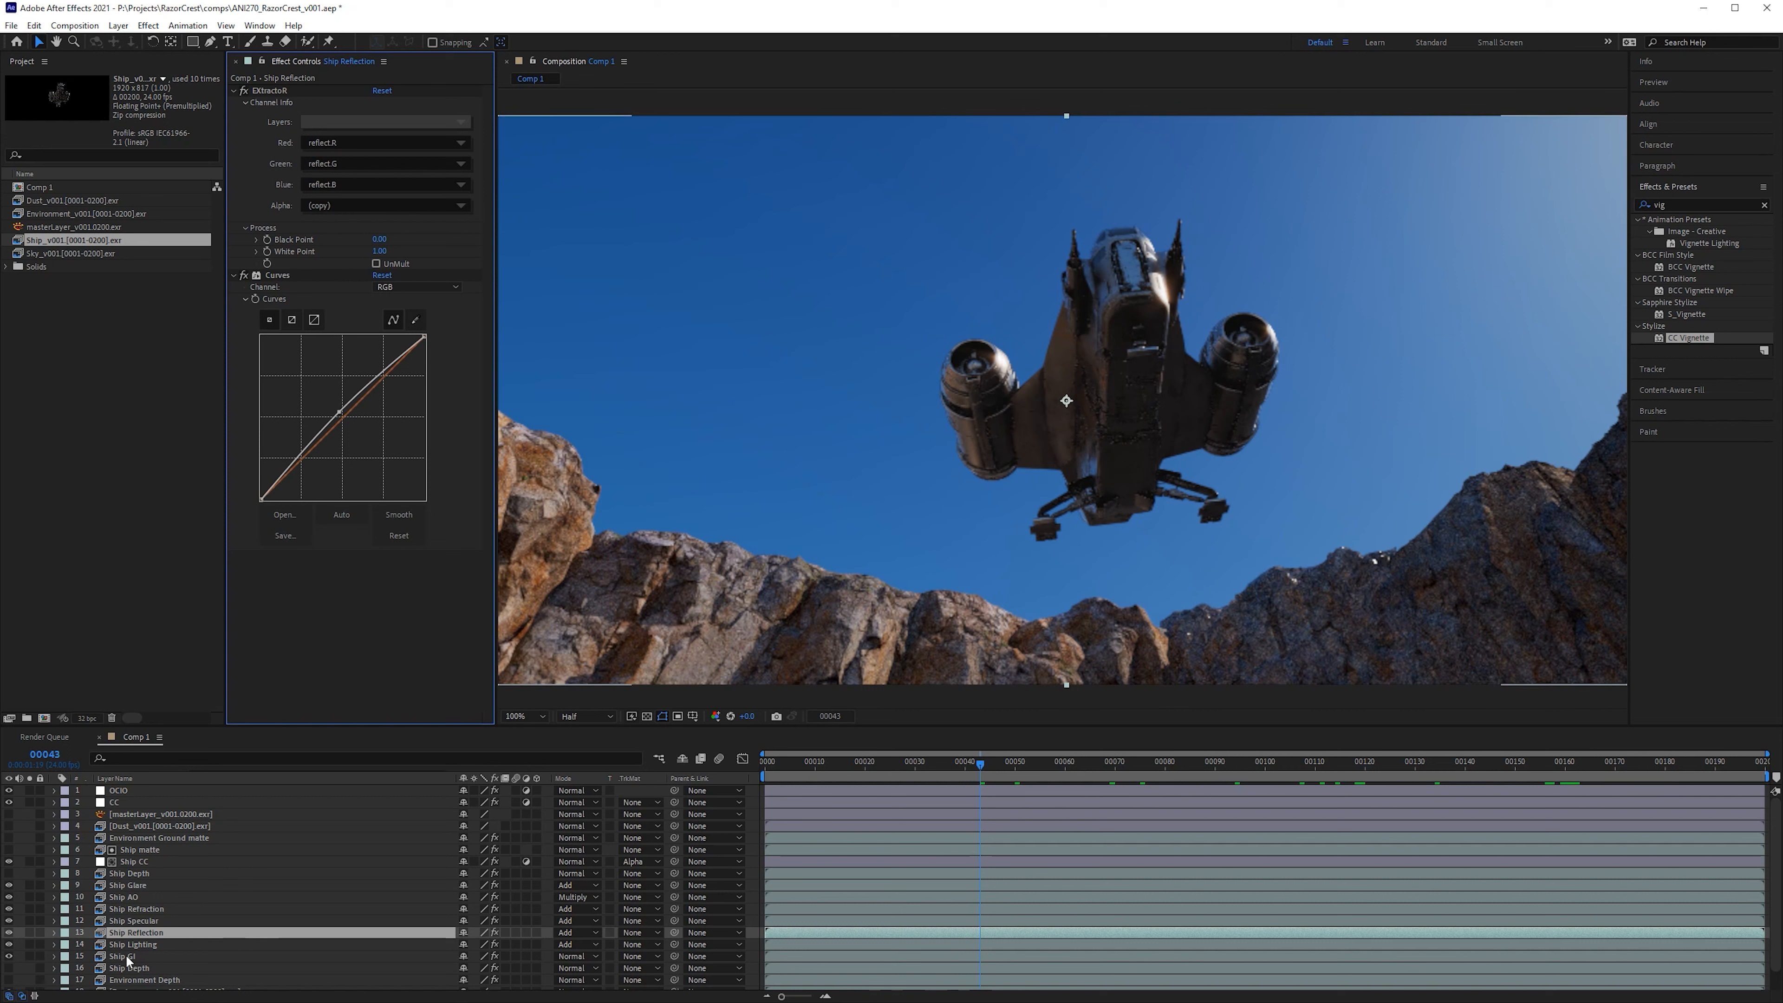
Step: Find Lumetri Color and add it to the CC layer between Curves and CC Vignette
{"action": "scroll", "coordinate": [316, 843], "scroll_direction": "down", "scroll_amount": 1}
{"action": "scroll", "coordinate": [315, 843], "scroll_direction": "up", "scroll_amount": 1}
{"action": "left_click", "coordinate": [124, 791]}
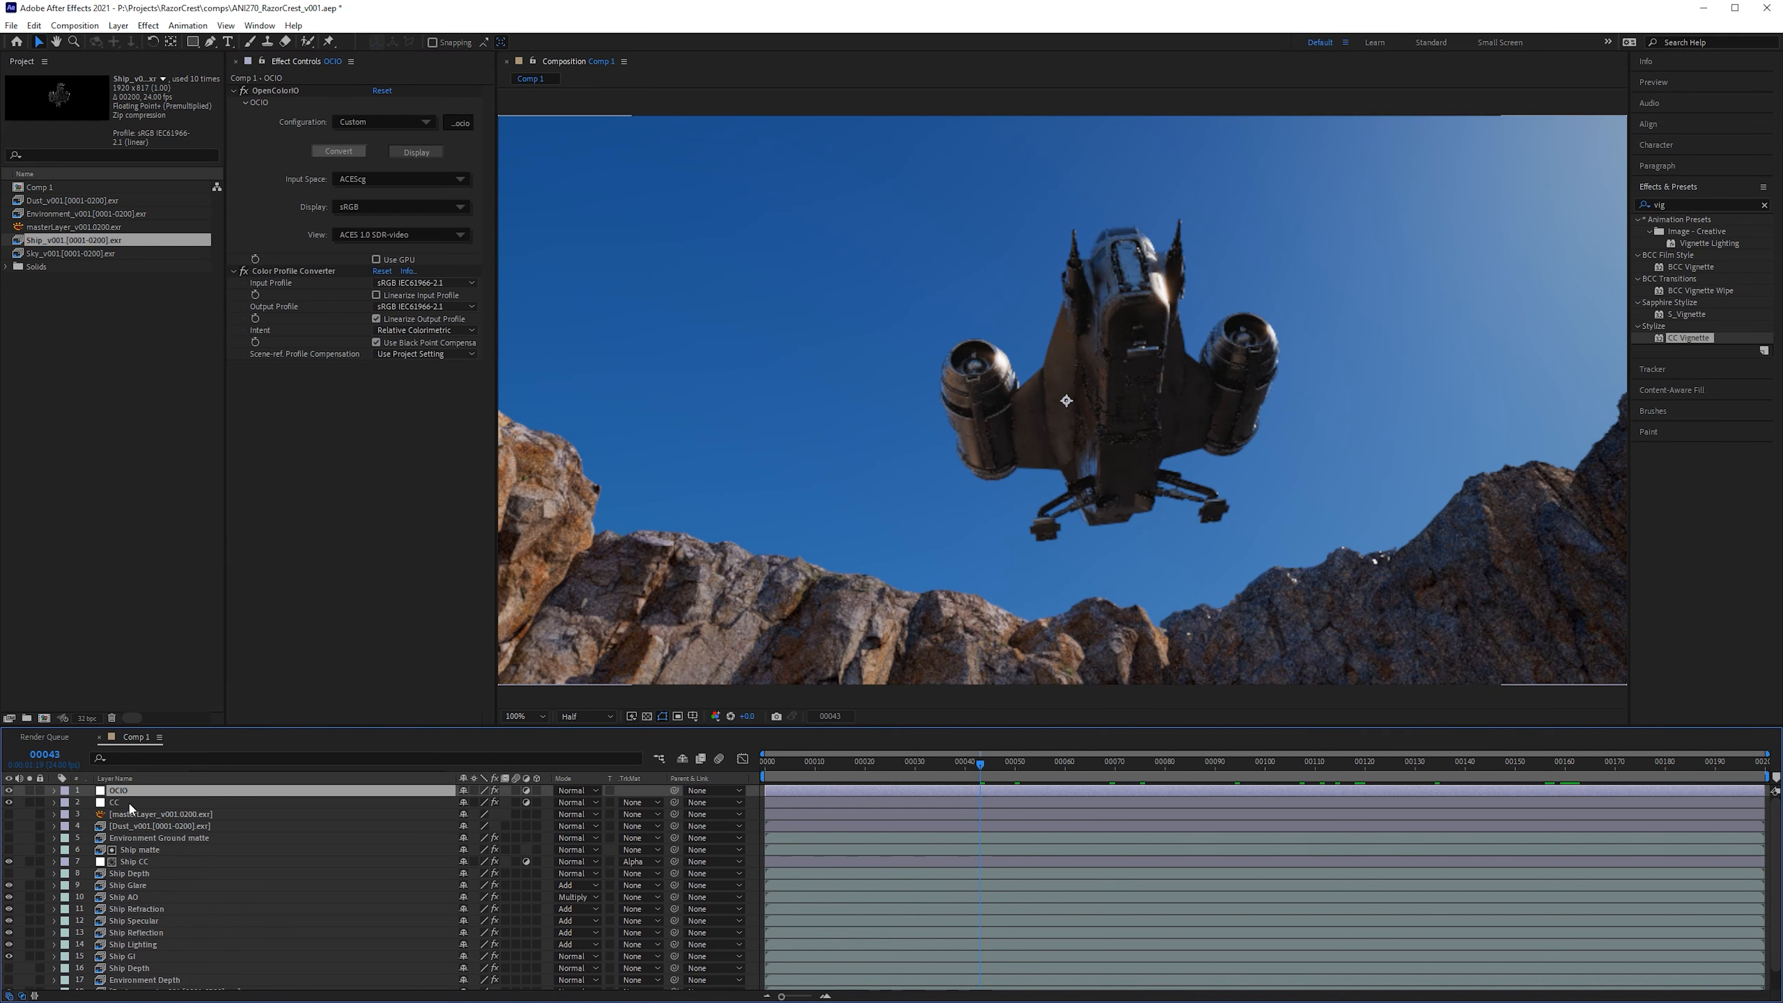
{"action": "left_click", "coordinate": [130, 803]}
{"action": "double_click", "coordinate": [1659, 205]}
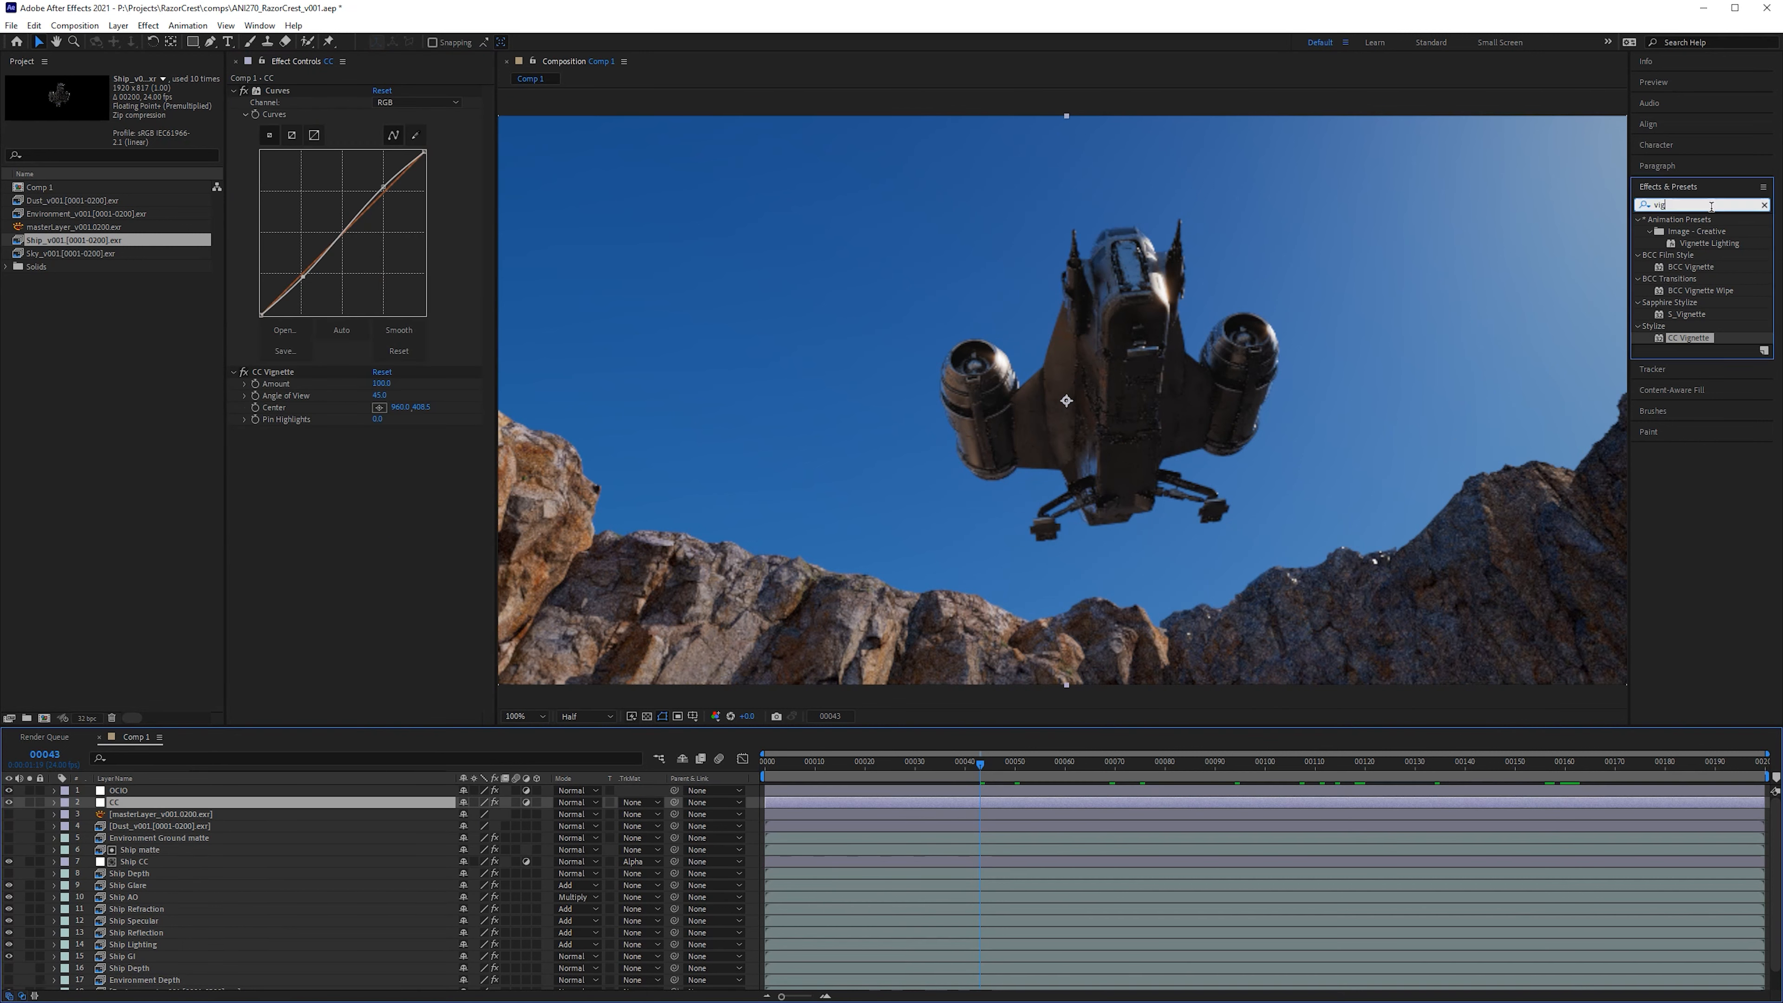
{"action": "type", "text": "lumetr"}
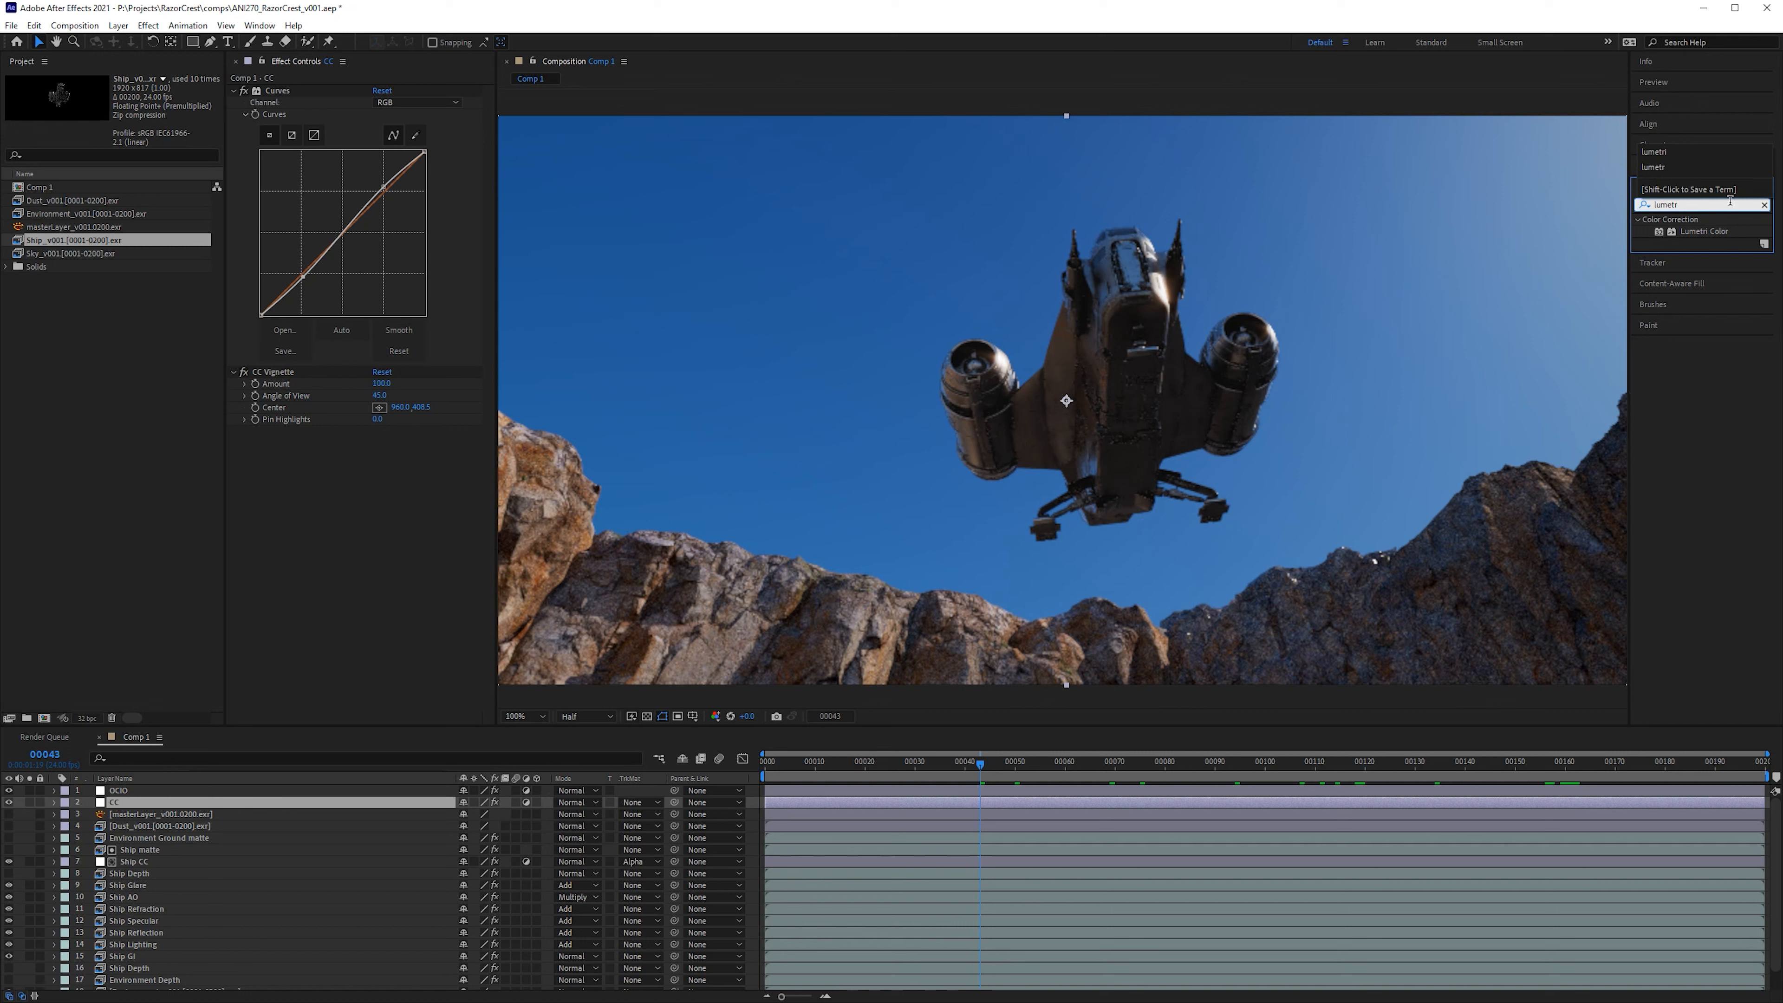
{"action": "left_click_drag", "start_coordinate": [1720, 233], "coordinate": [284, 370]}
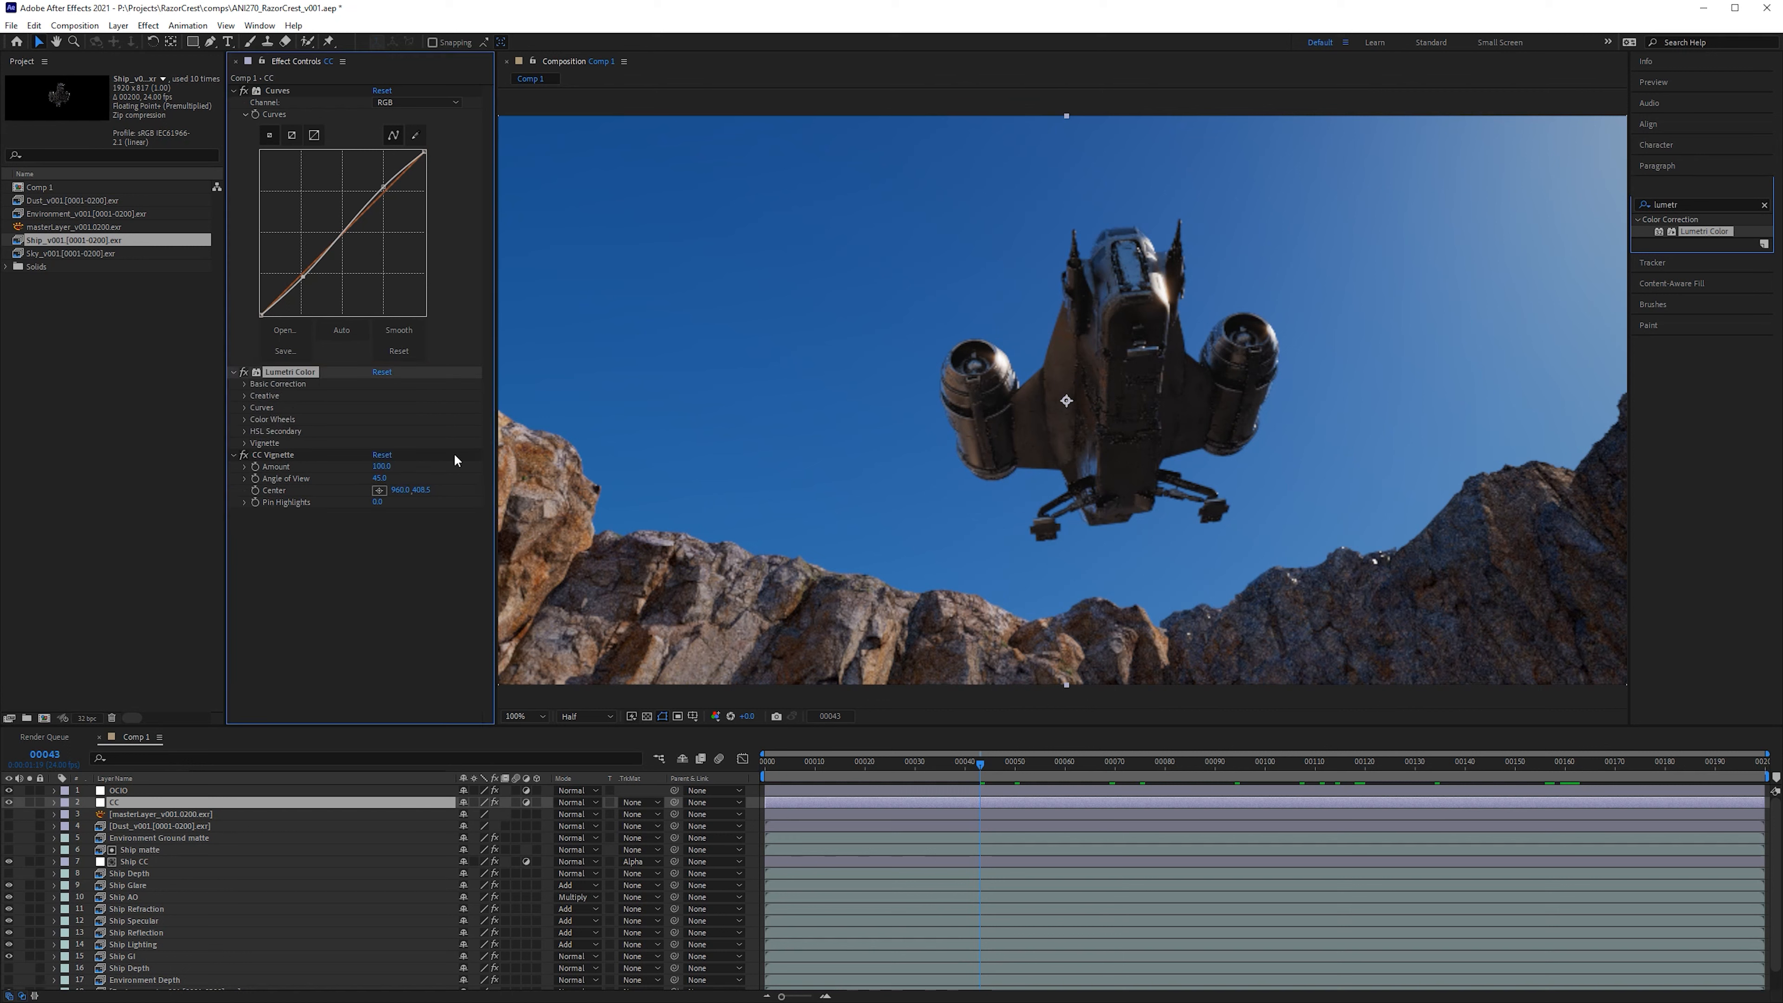
Step: Check Lumetri Color's Vignette settings and compare frame 43 with CC Vignette off and on
{"action": "left_click", "coordinate": [245, 443]}
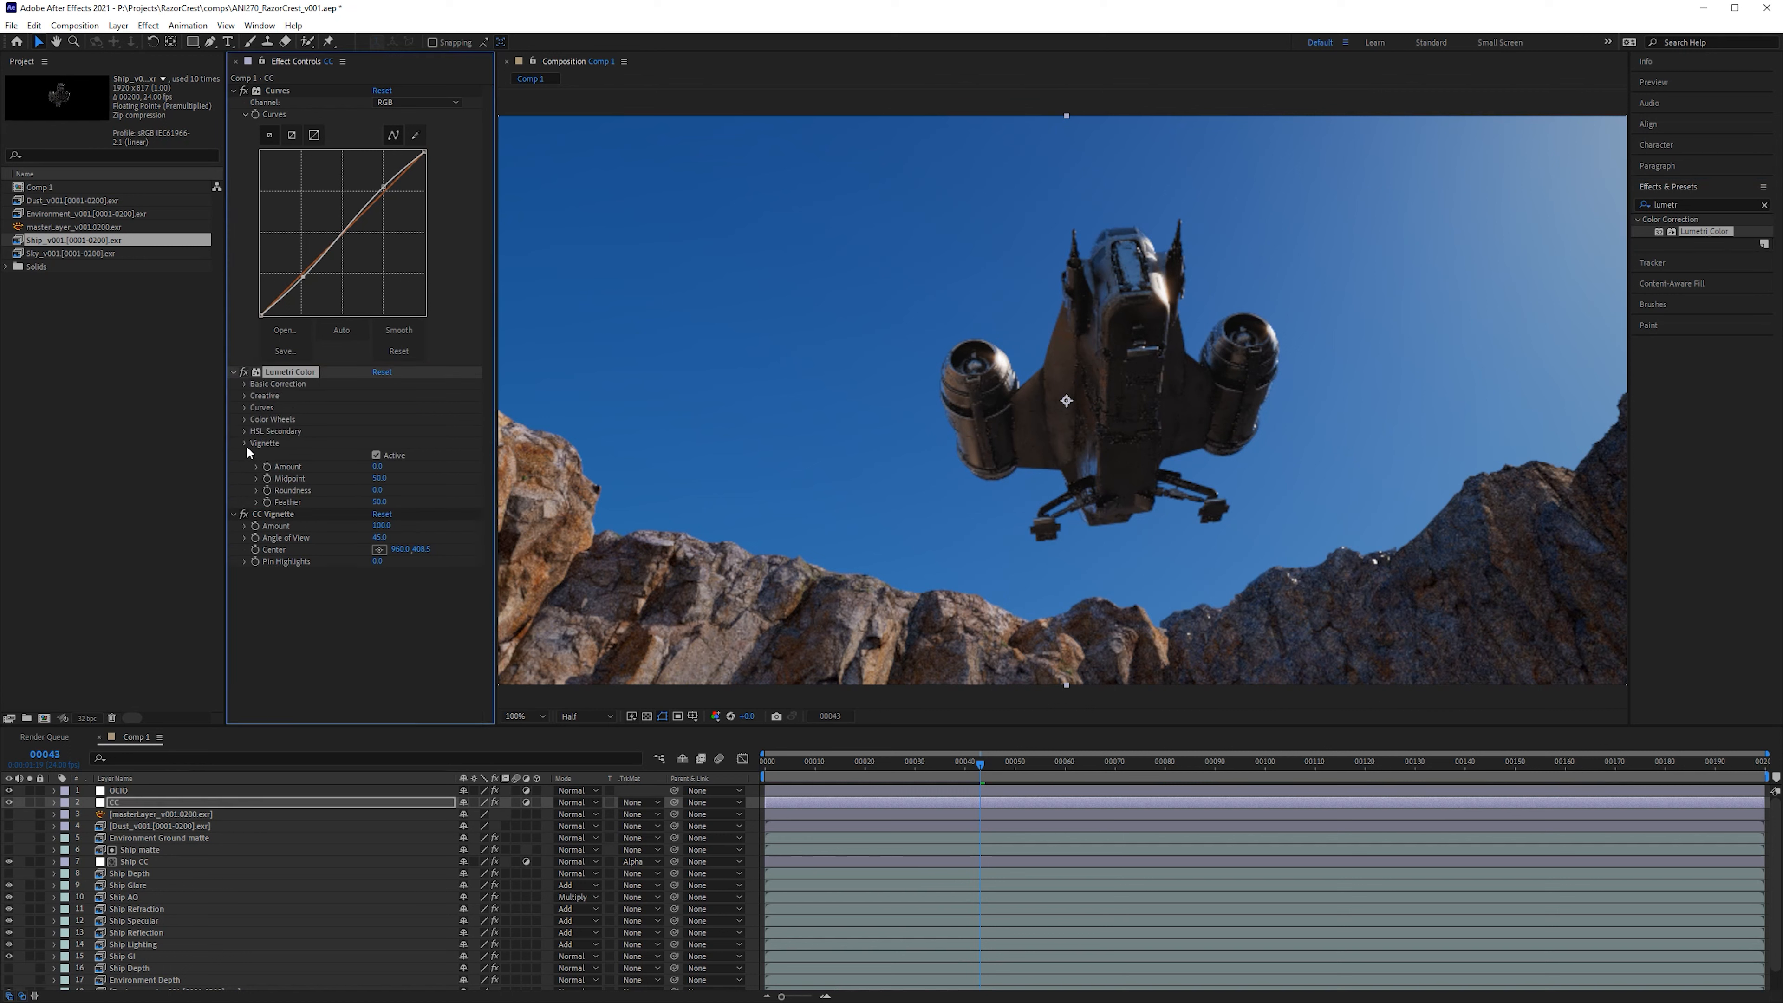
{"action": "left_click", "coordinate": [245, 444]}
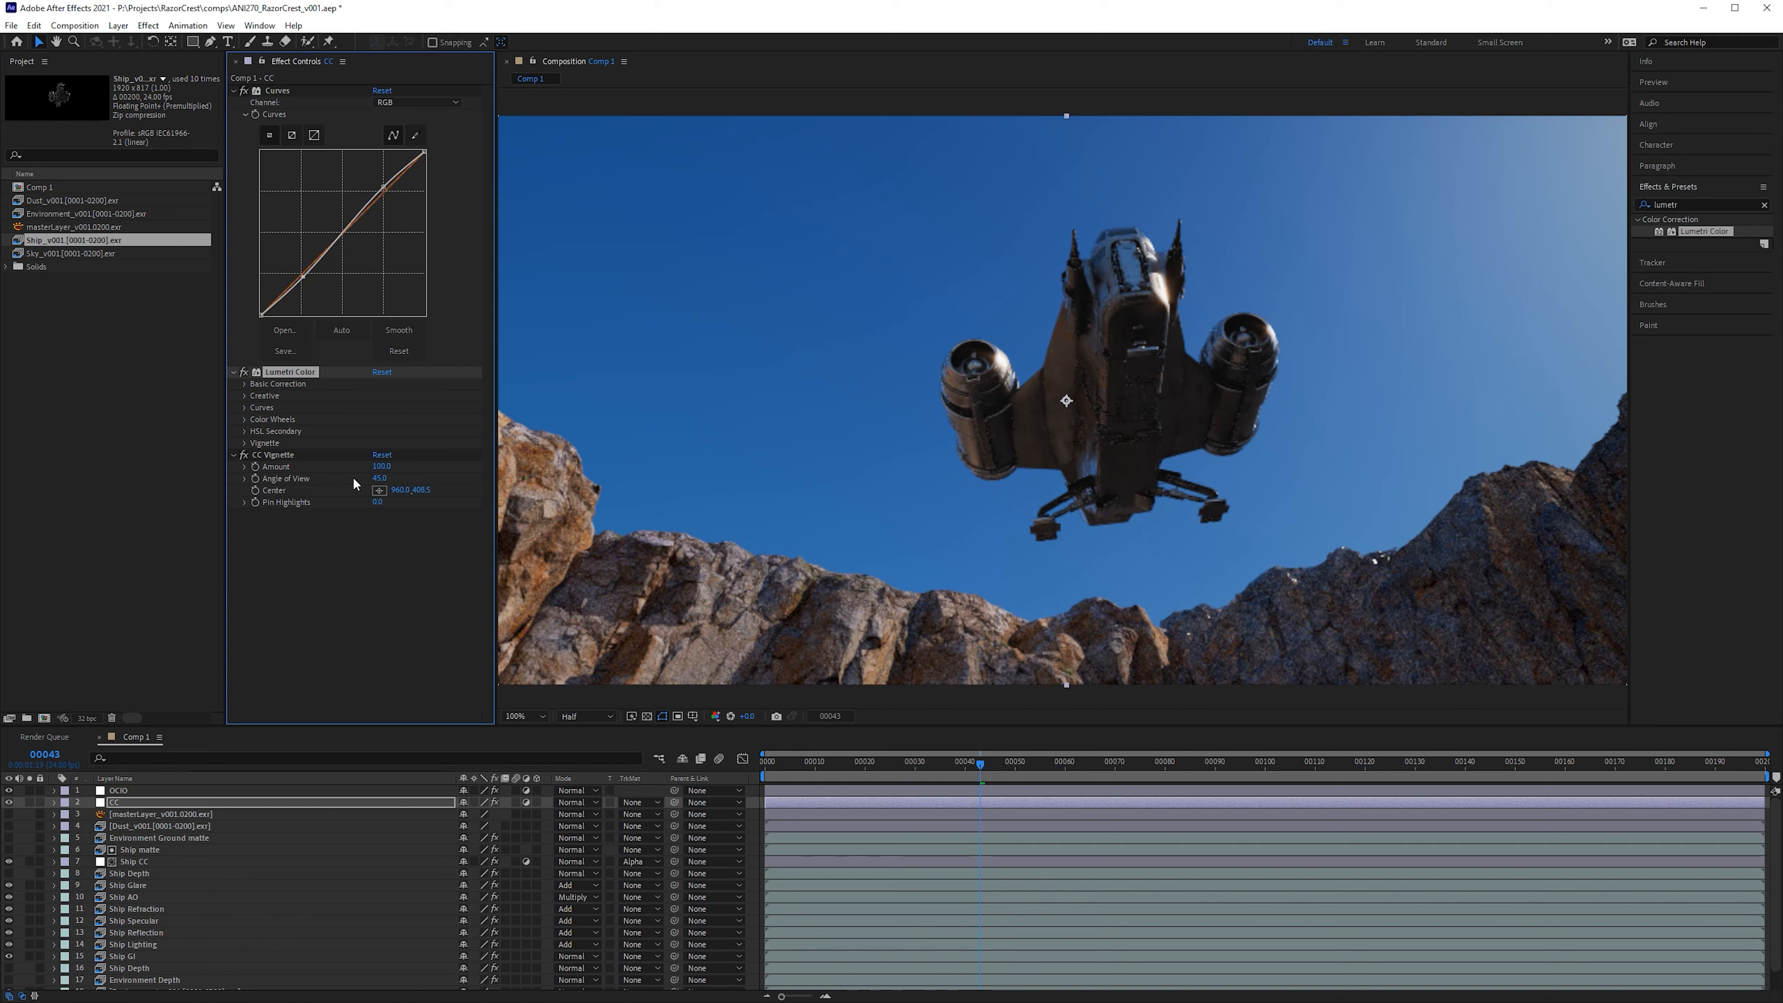
{"action": "left_click", "coordinate": [244, 455]}
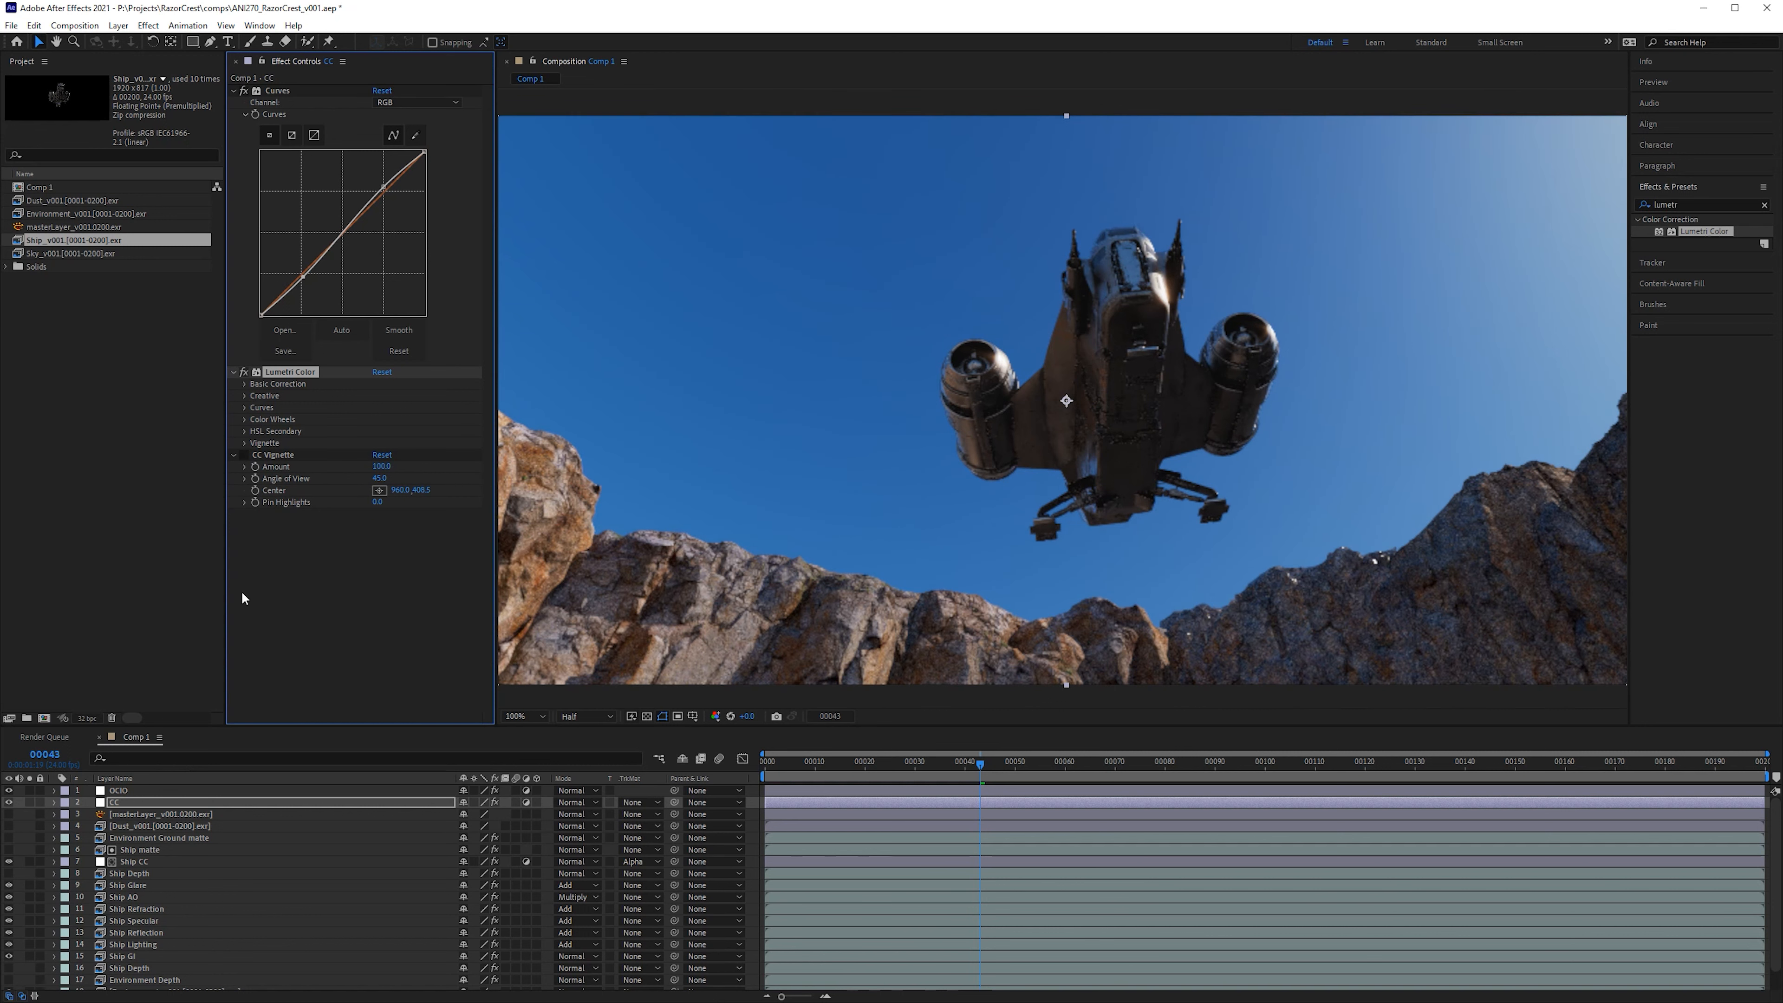
{"action": "left_click", "coordinate": [243, 455]}
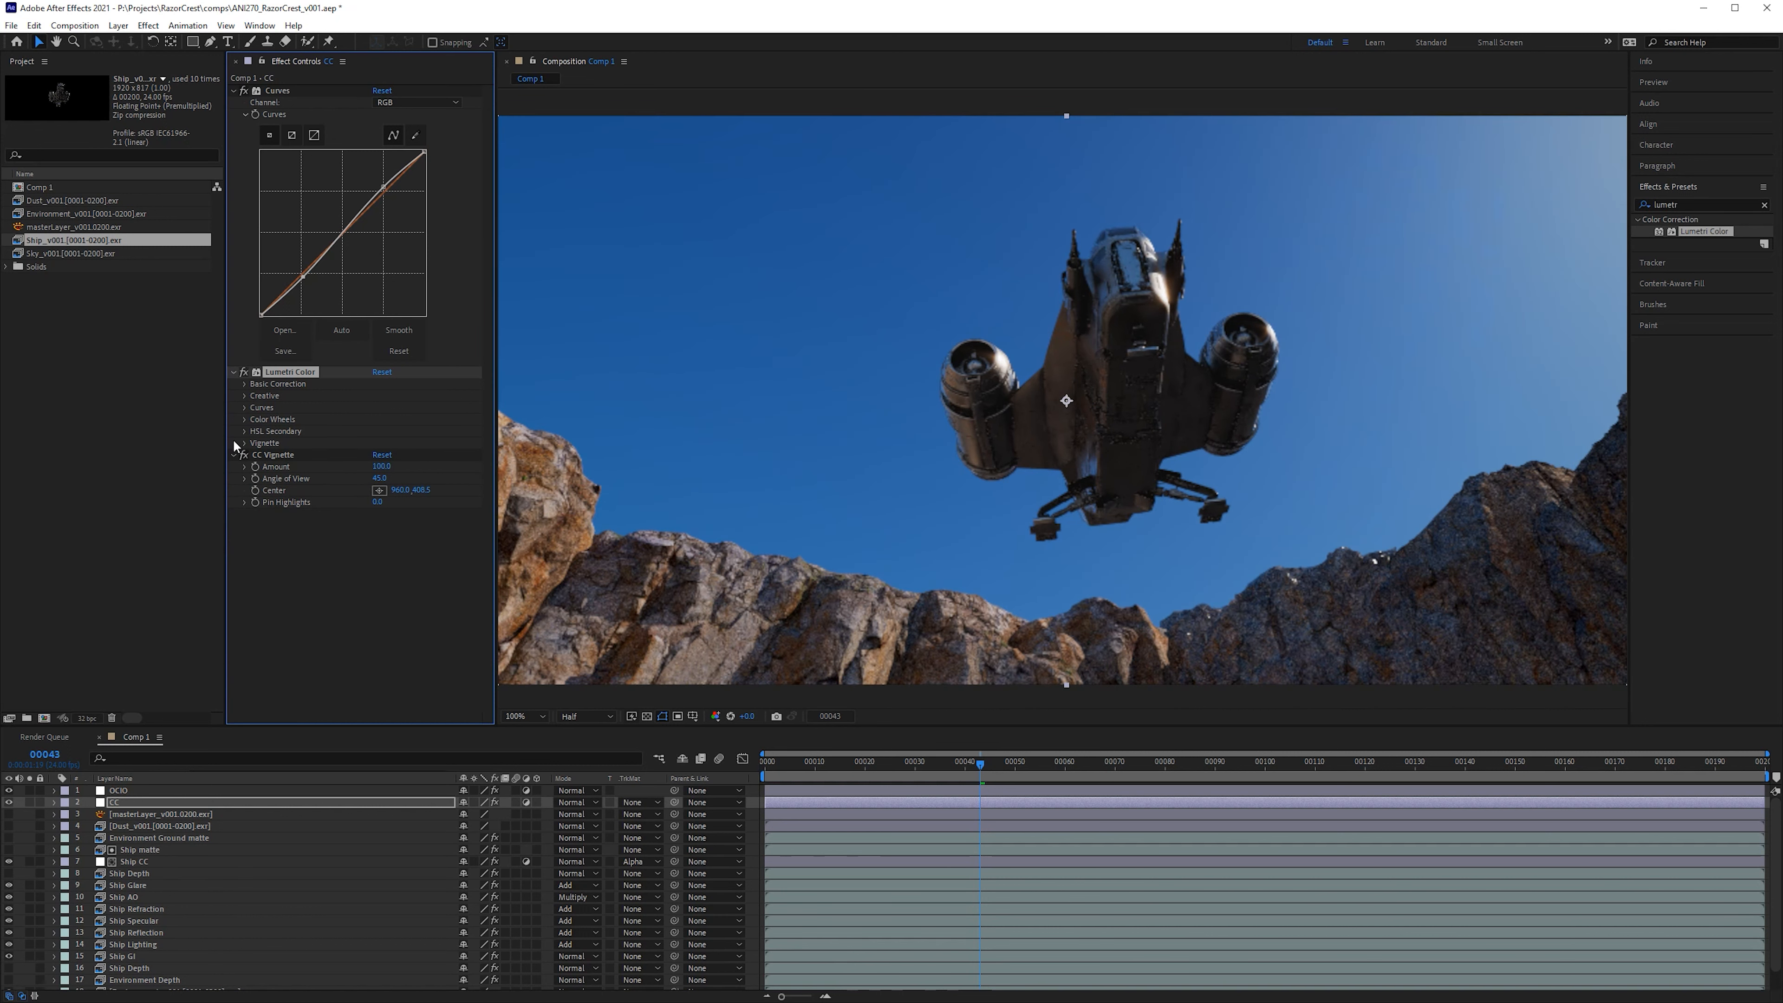
Step: Test cooler and much warmer Lumetri Color temperatures at frames 43 and 82, and set the temperature to 30
{"action": "left_click", "coordinate": [245, 384]}
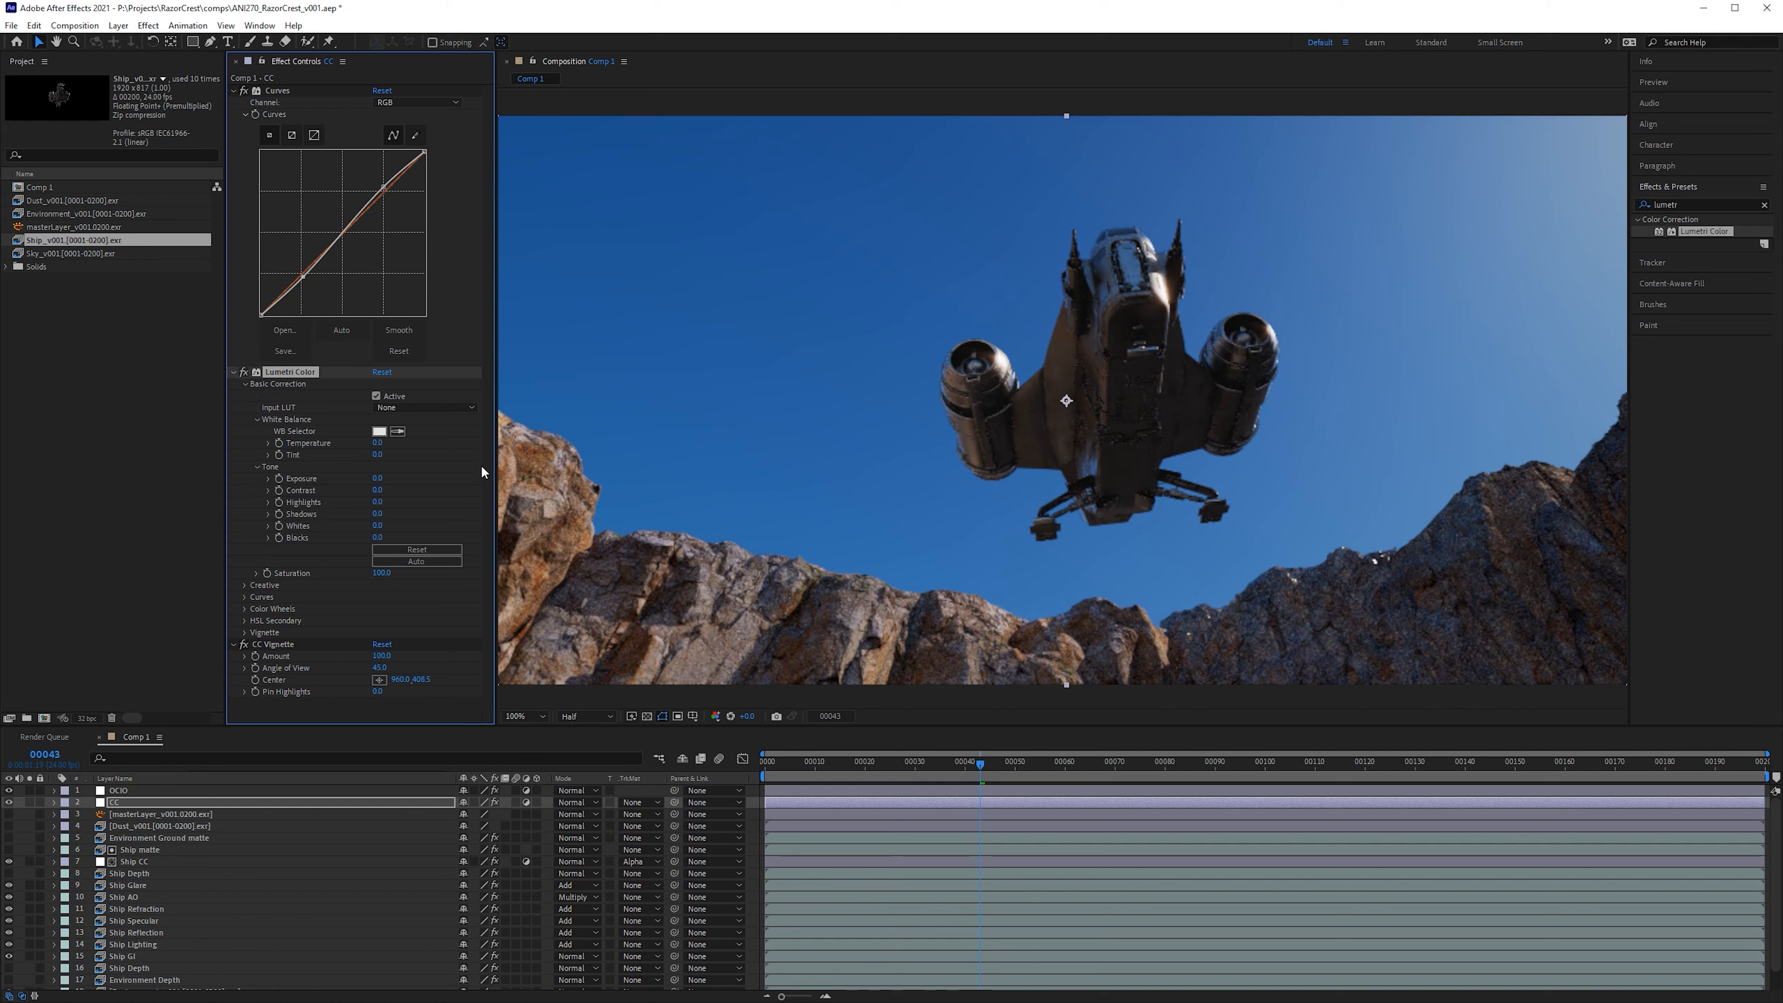
{"action": "left_click_drag", "start_coordinate": [377, 443], "coordinate": [343, 460]}
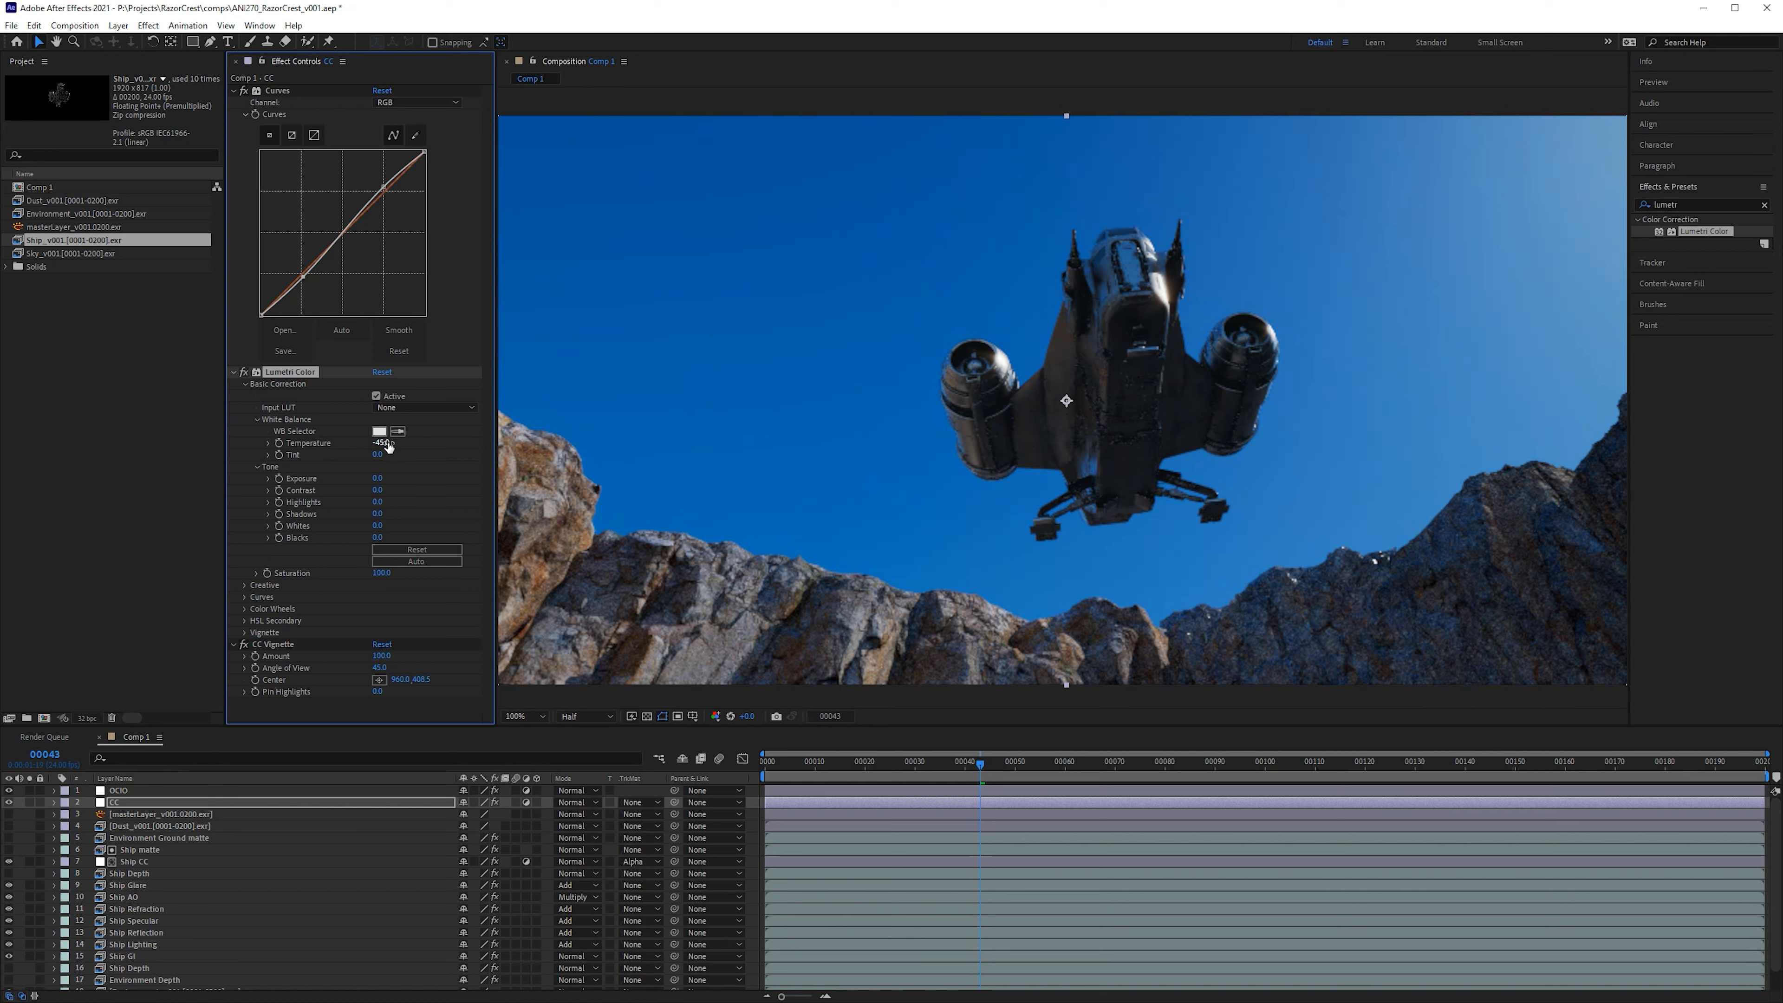
{"action": "left_click_drag", "start_coordinate": [416, 440], "coordinate": [471, 433]}
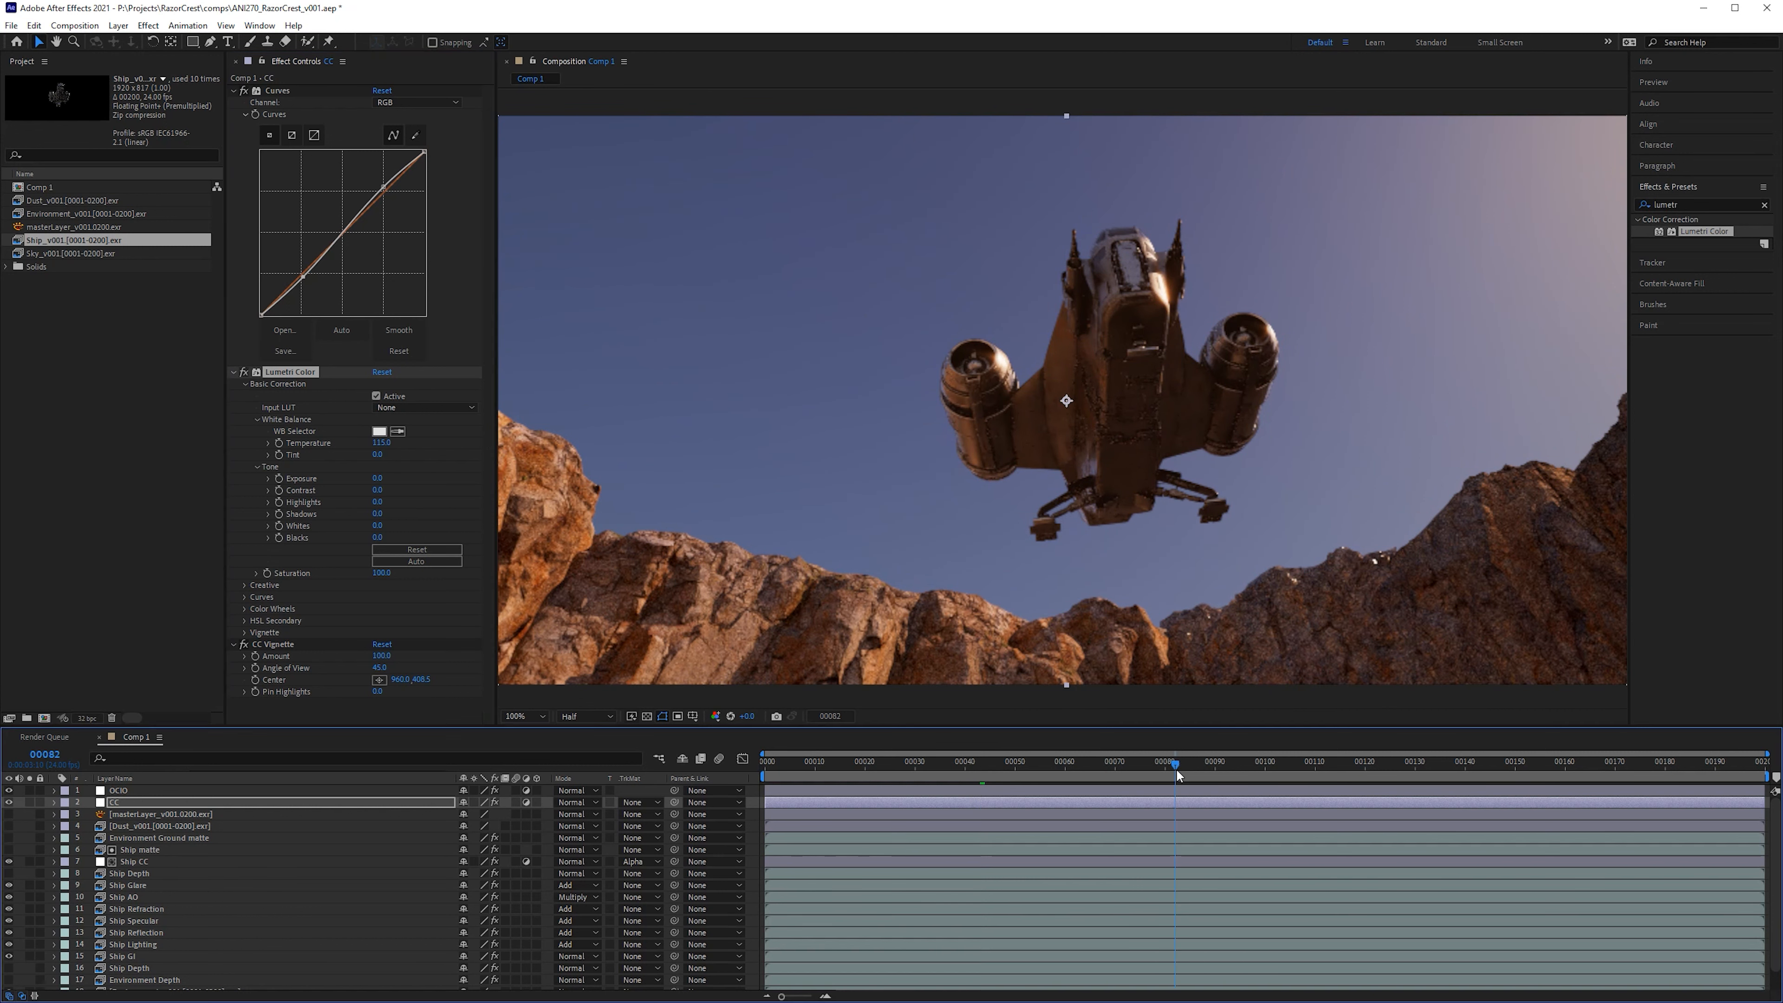
{"action": "left_click", "coordinate": [1177, 765]}
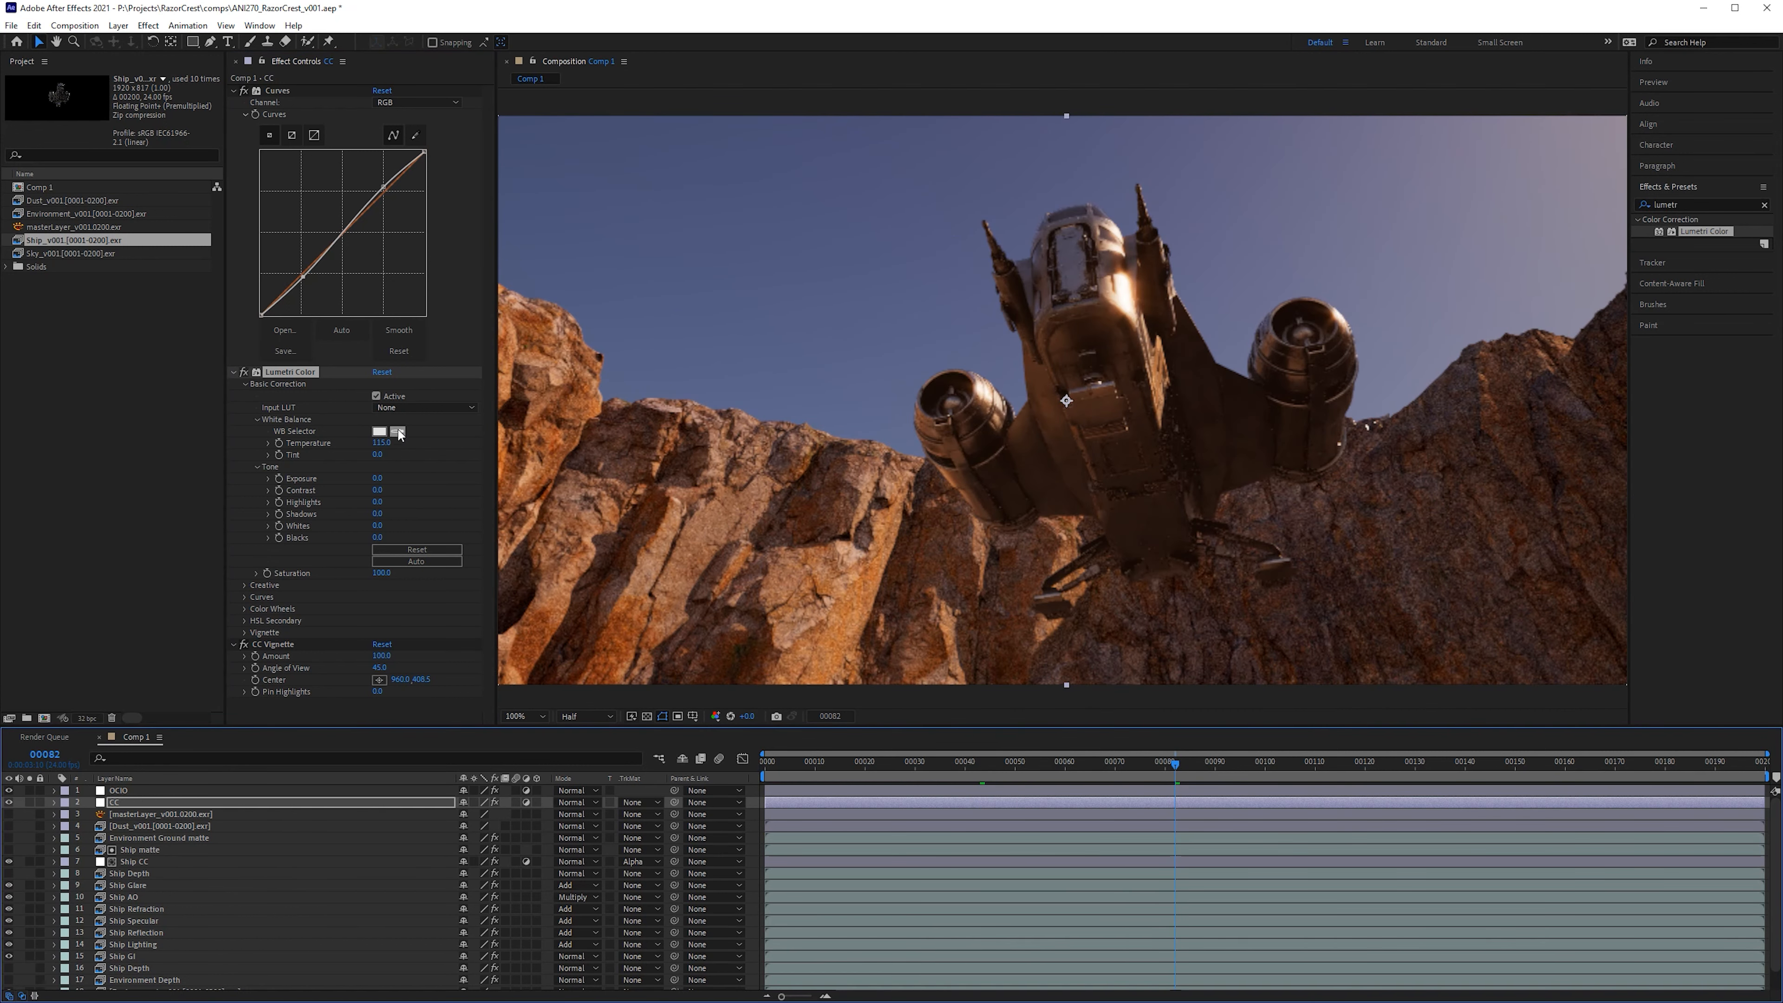
{"action": "left_click_drag", "start_coordinate": [380, 442], "coordinate": [554, 453]}
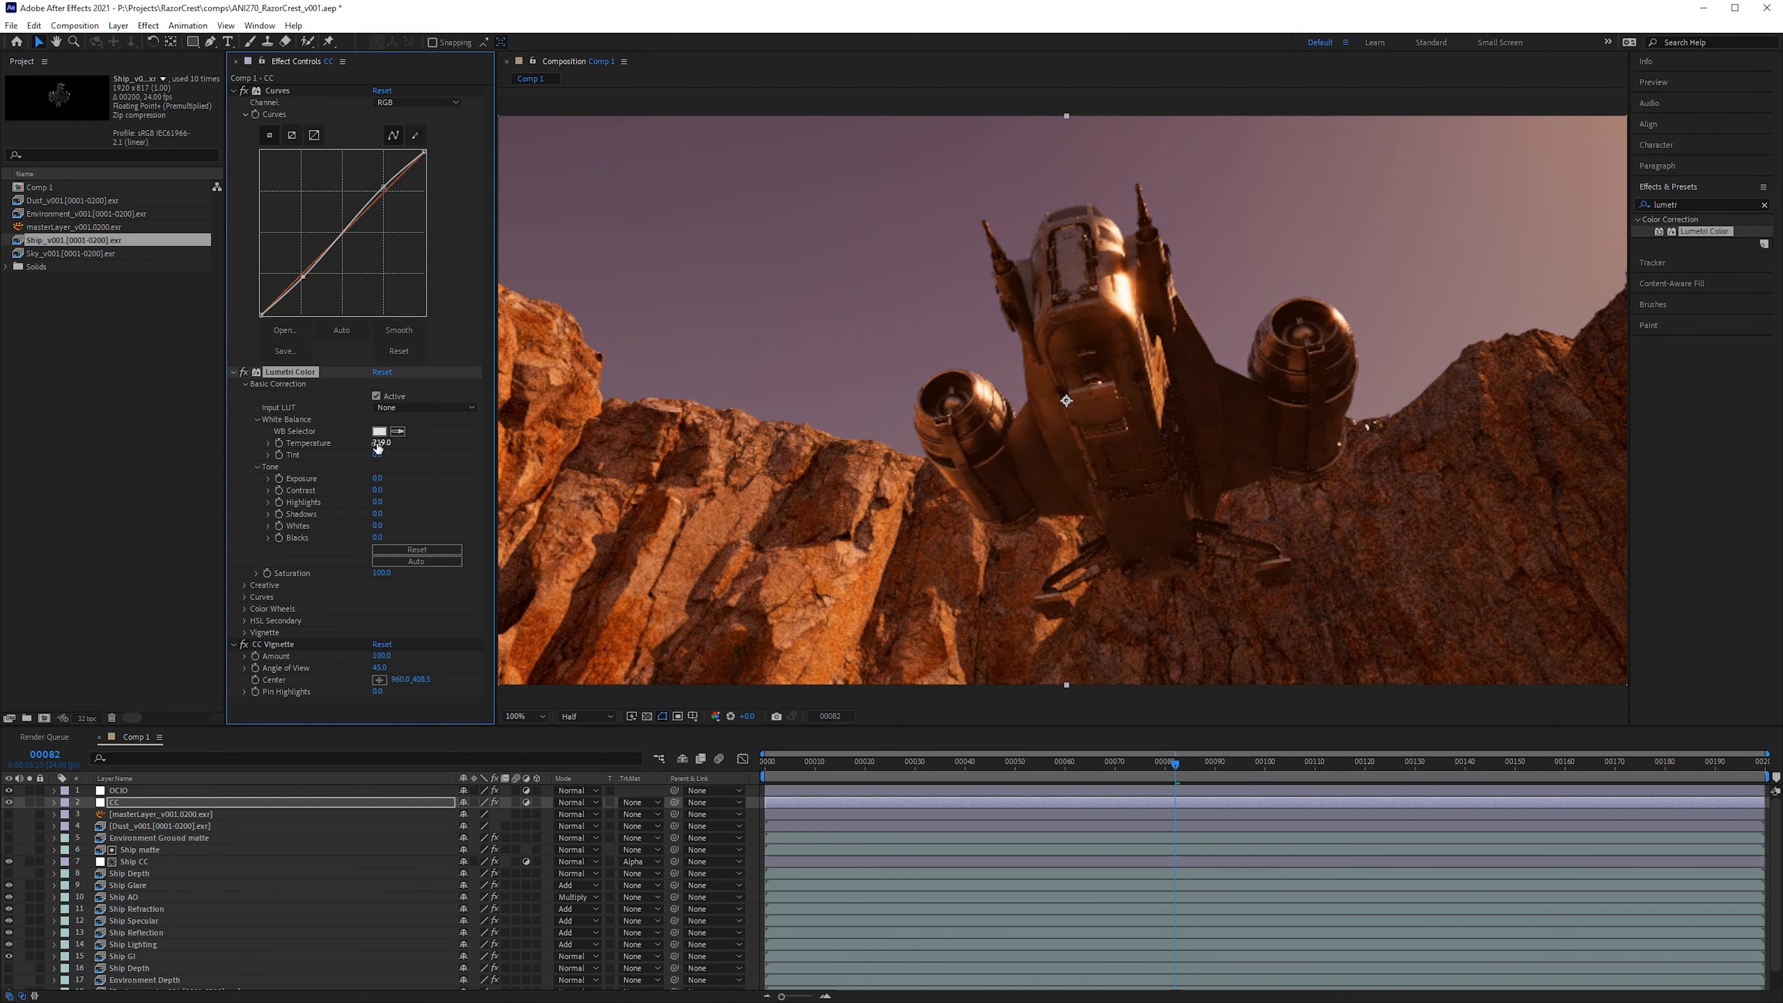
{"action": "left_click_drag", "start_coordinate": [377, 448], "coordinate": [351, 445]}
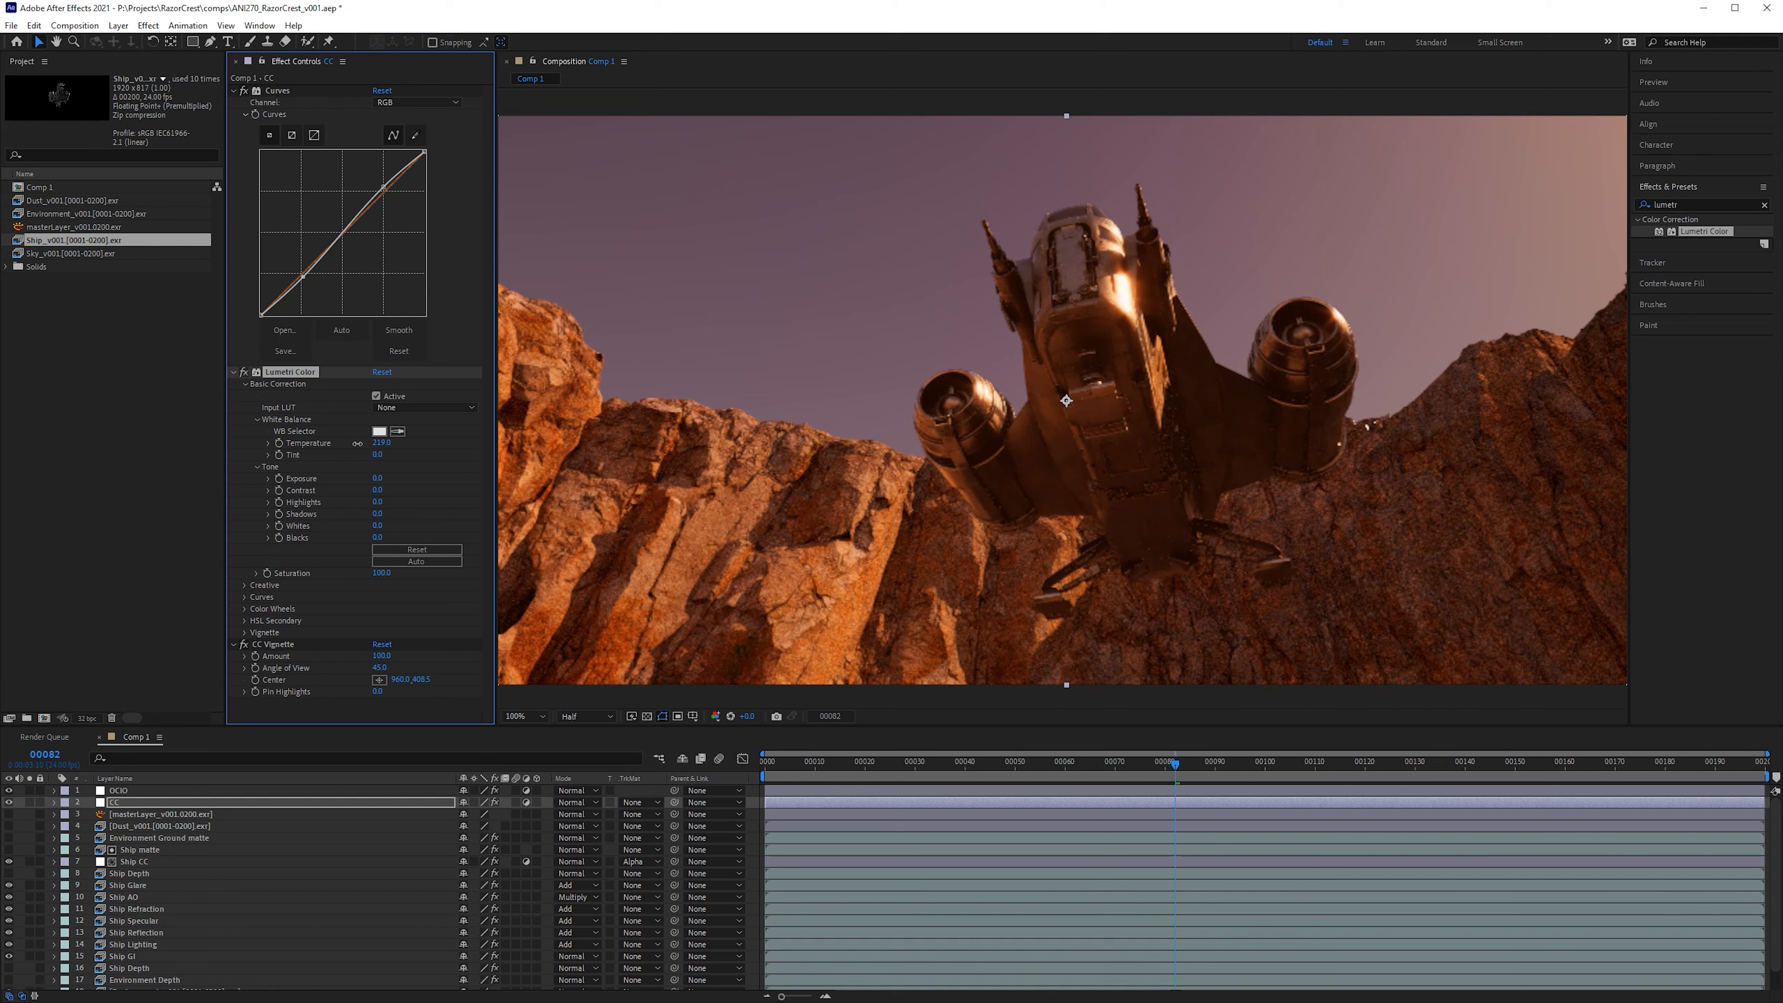
{"action": "left_click", "coordinate": [381, 443]}
{"action": "type", "text": "30"}
{"action": "key", "text": "Return"}
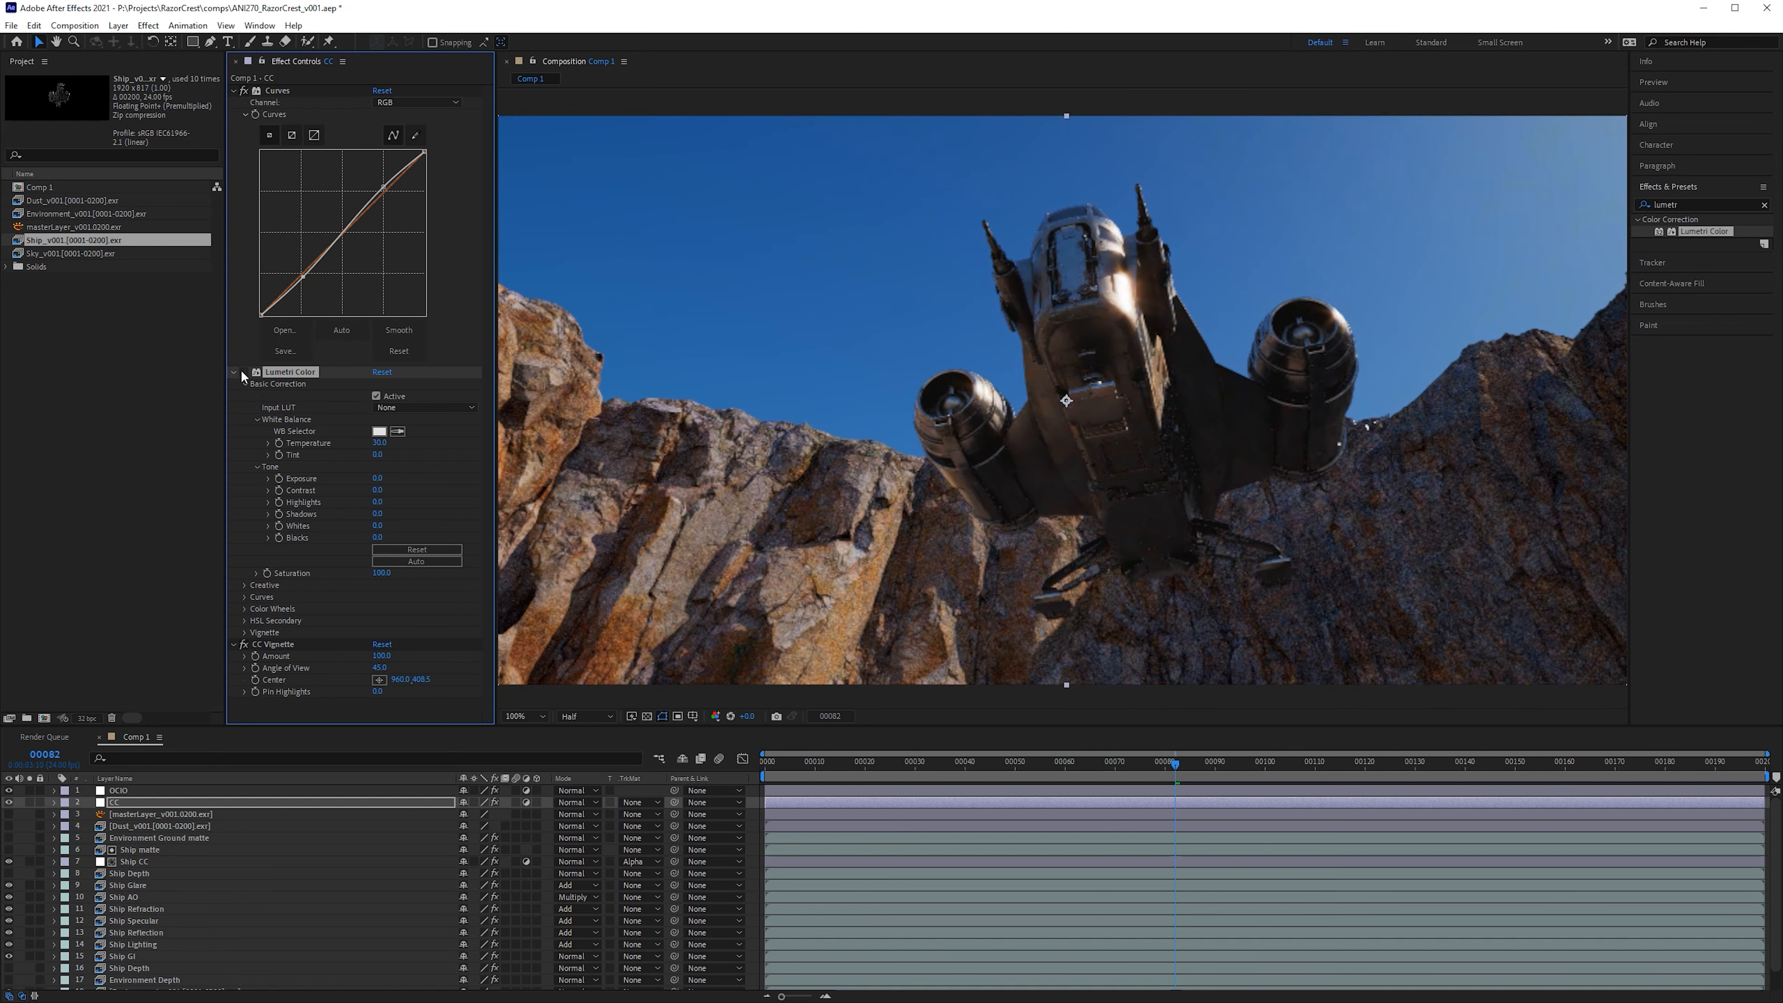
Step: Compare the ship close up at frame 82 with Lumetri Color off and on
{"action": "key", "text": "period"}
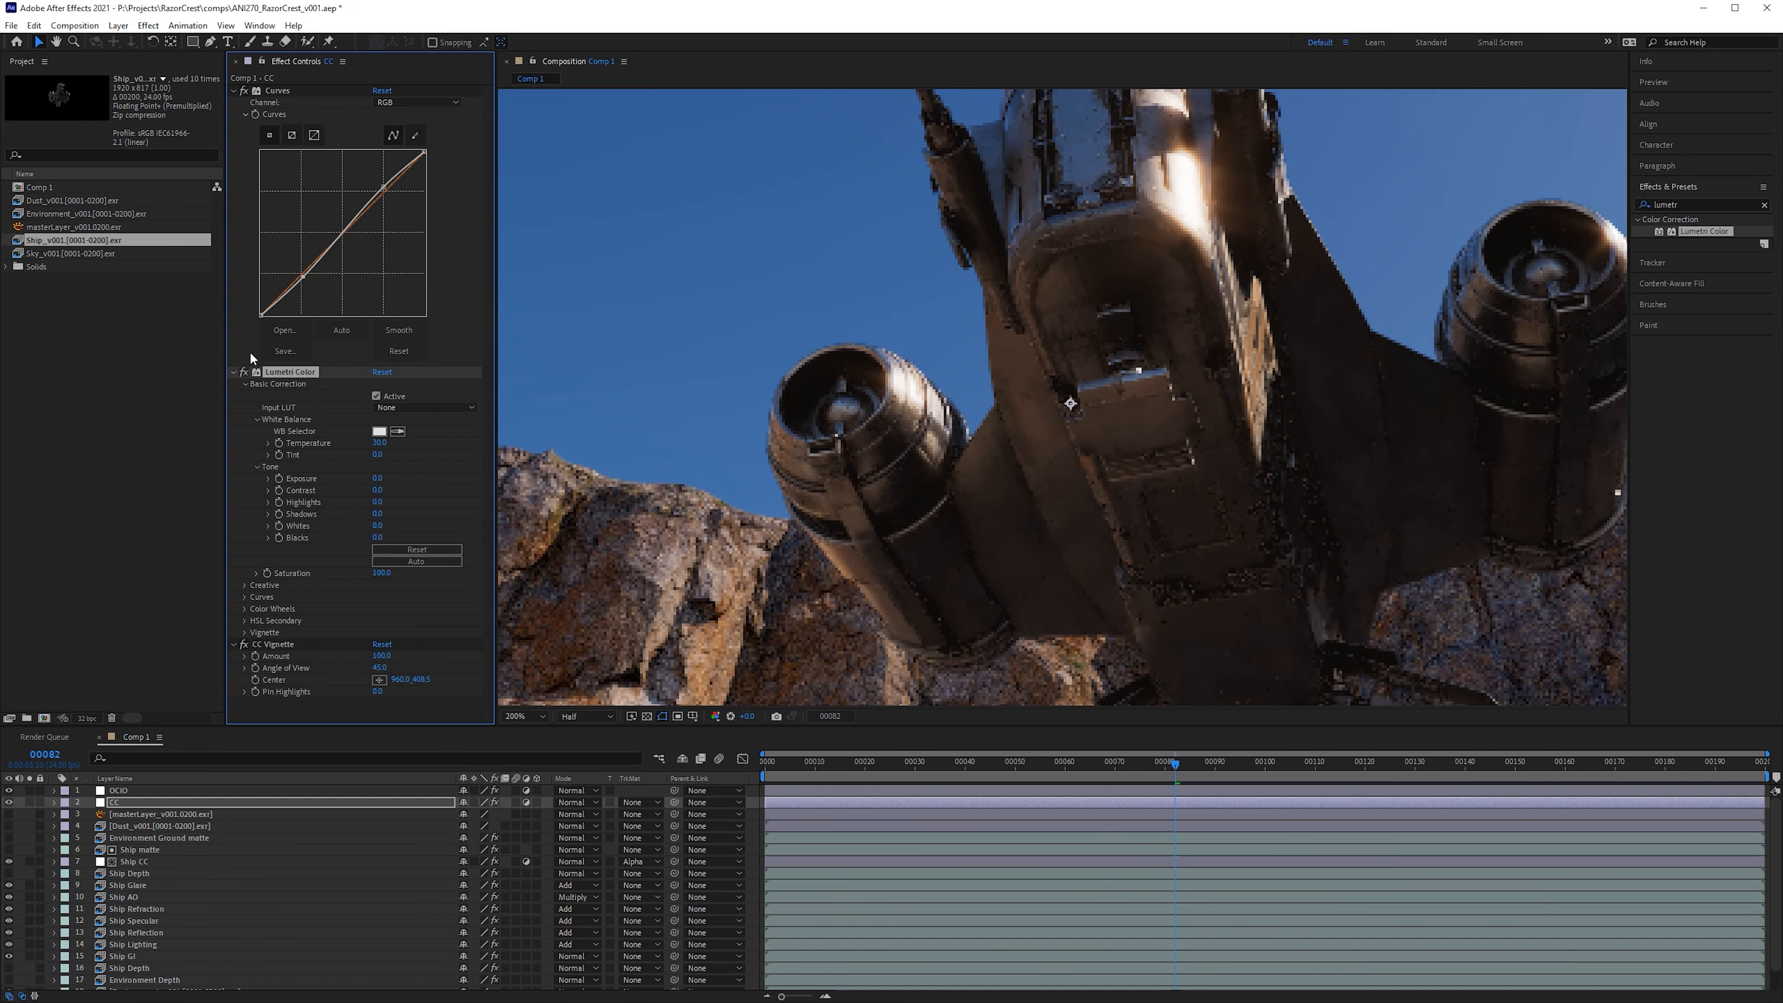
{"action": "left_click", "coordinate": [243, 372]}
{"action": "key", "text": "comma"}
Step: Compare frame 116 with Lumetri Color off and on, examining the cliff and the ship across the image
{"action": "left_click", "coordinate": [1345, 765]}
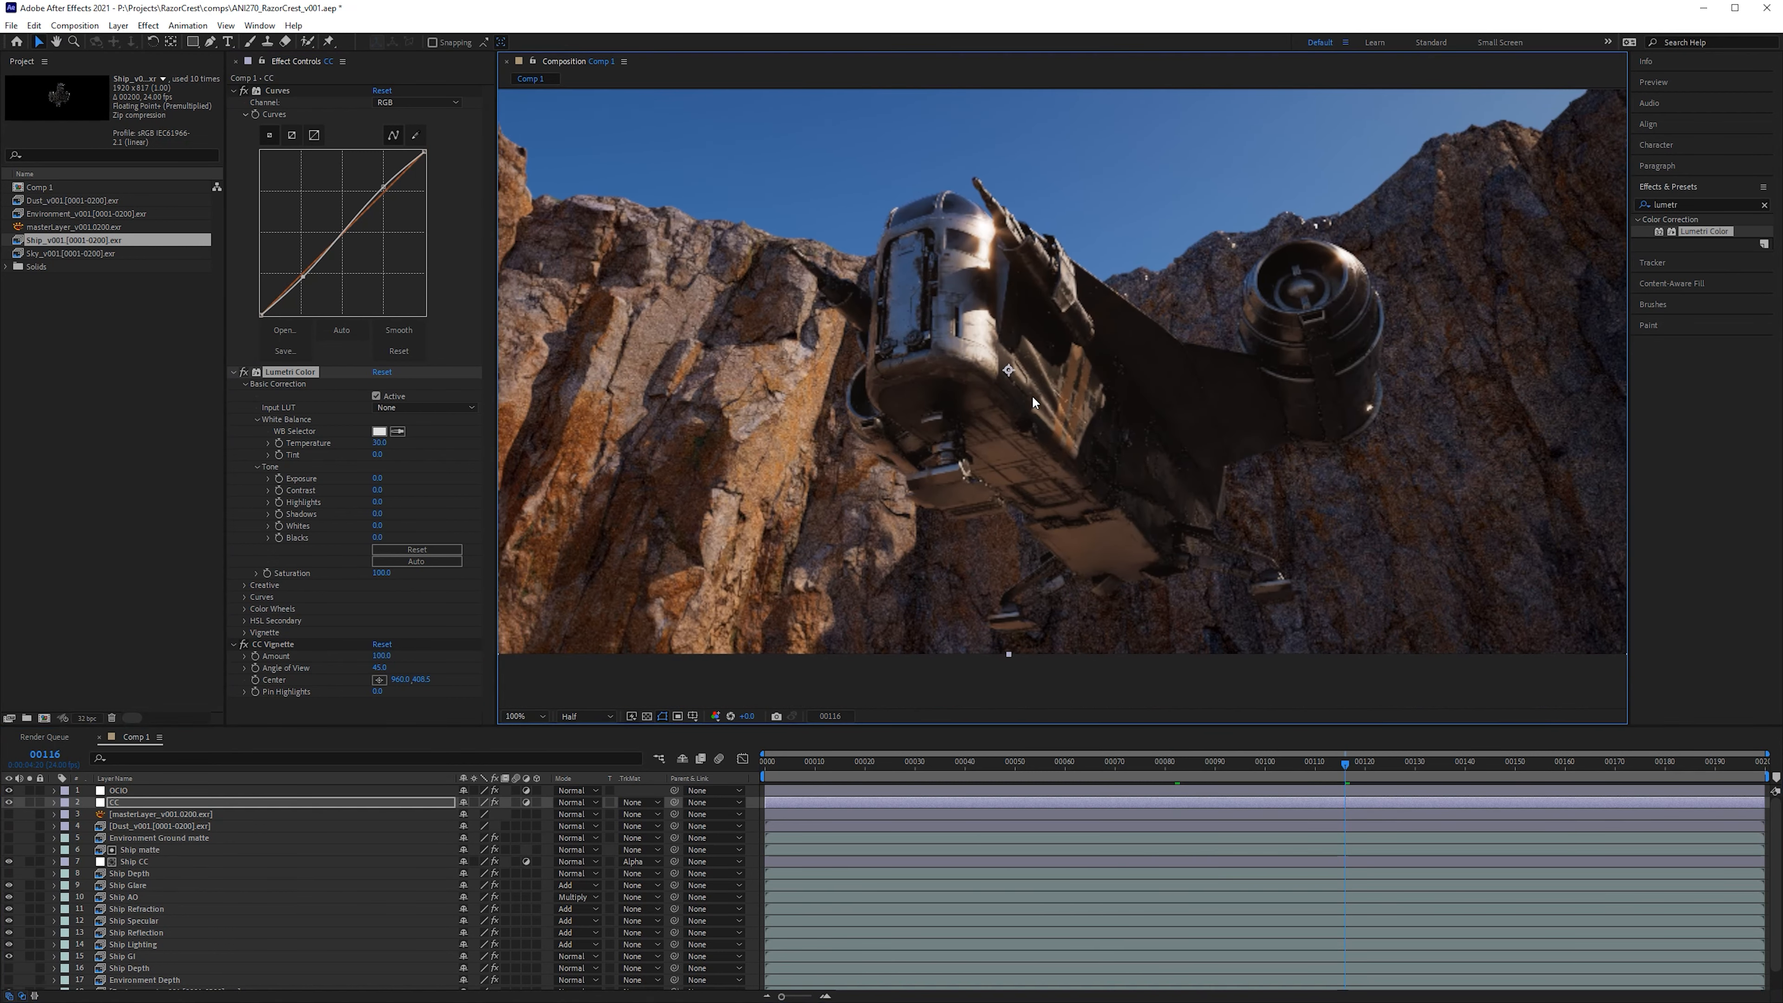
{"action": "left_click", "coordinate": [244, 378]}
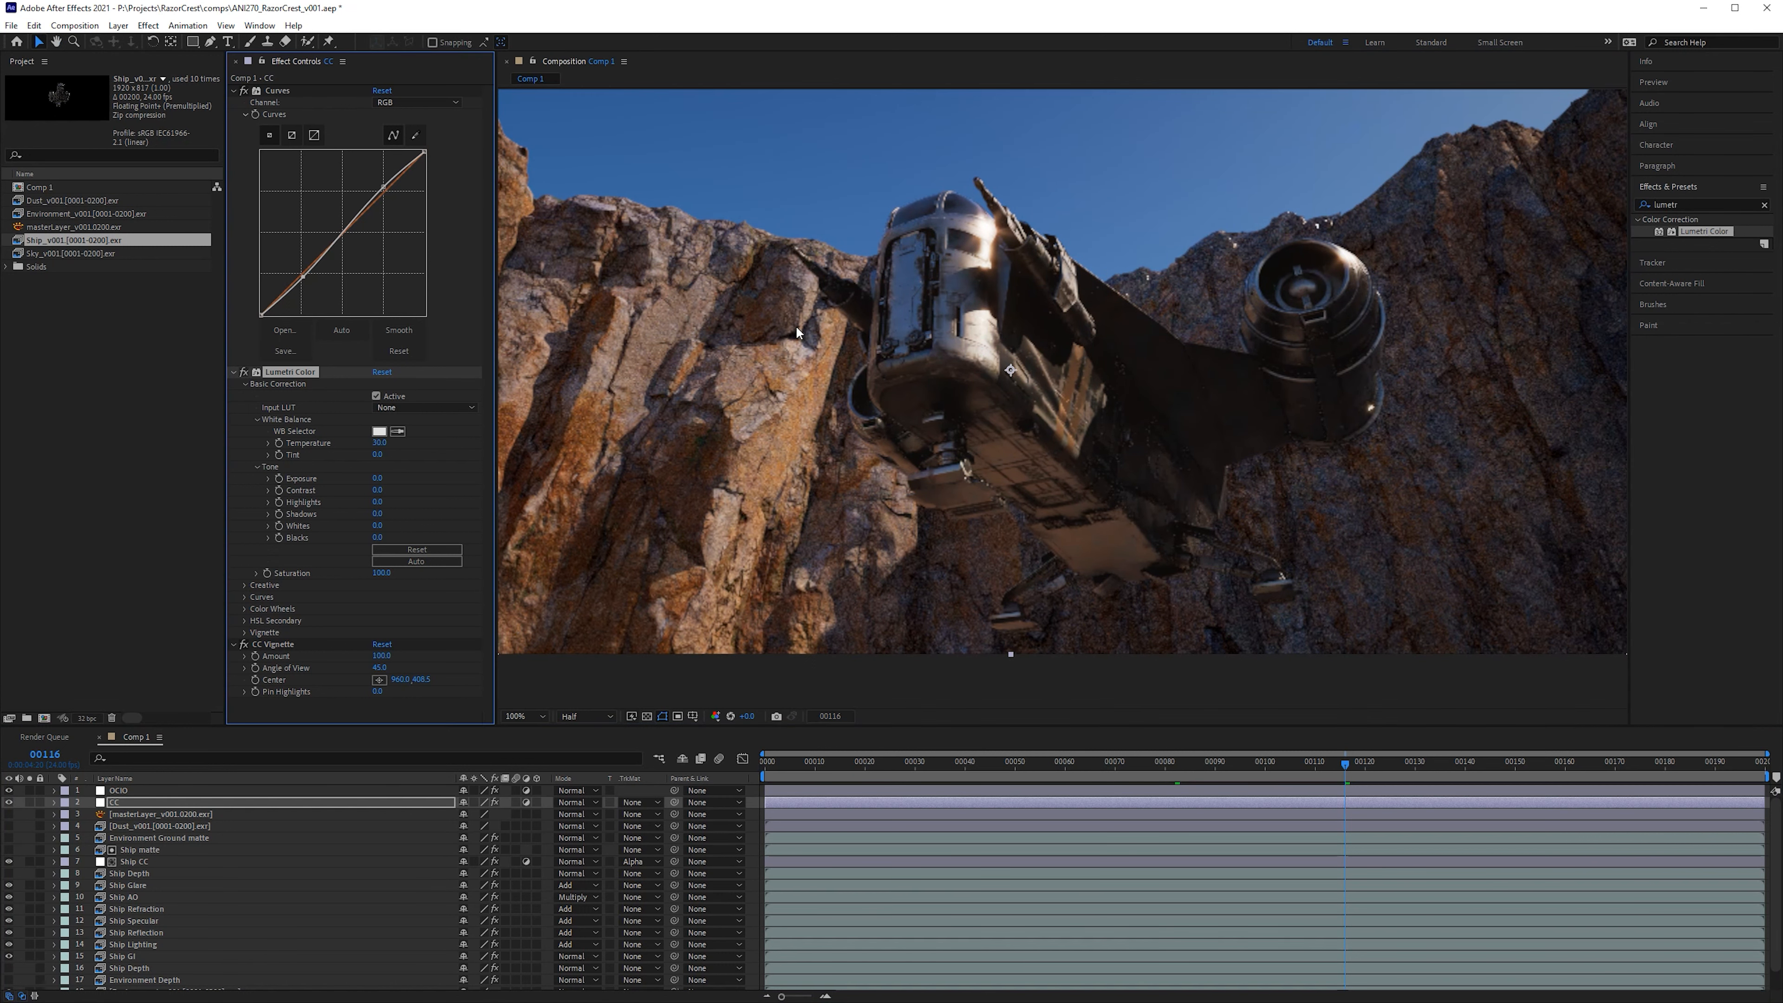
{"action": "left_click_drag", "start_coordinate": [797, 333], "coordinate": [532, 377]}
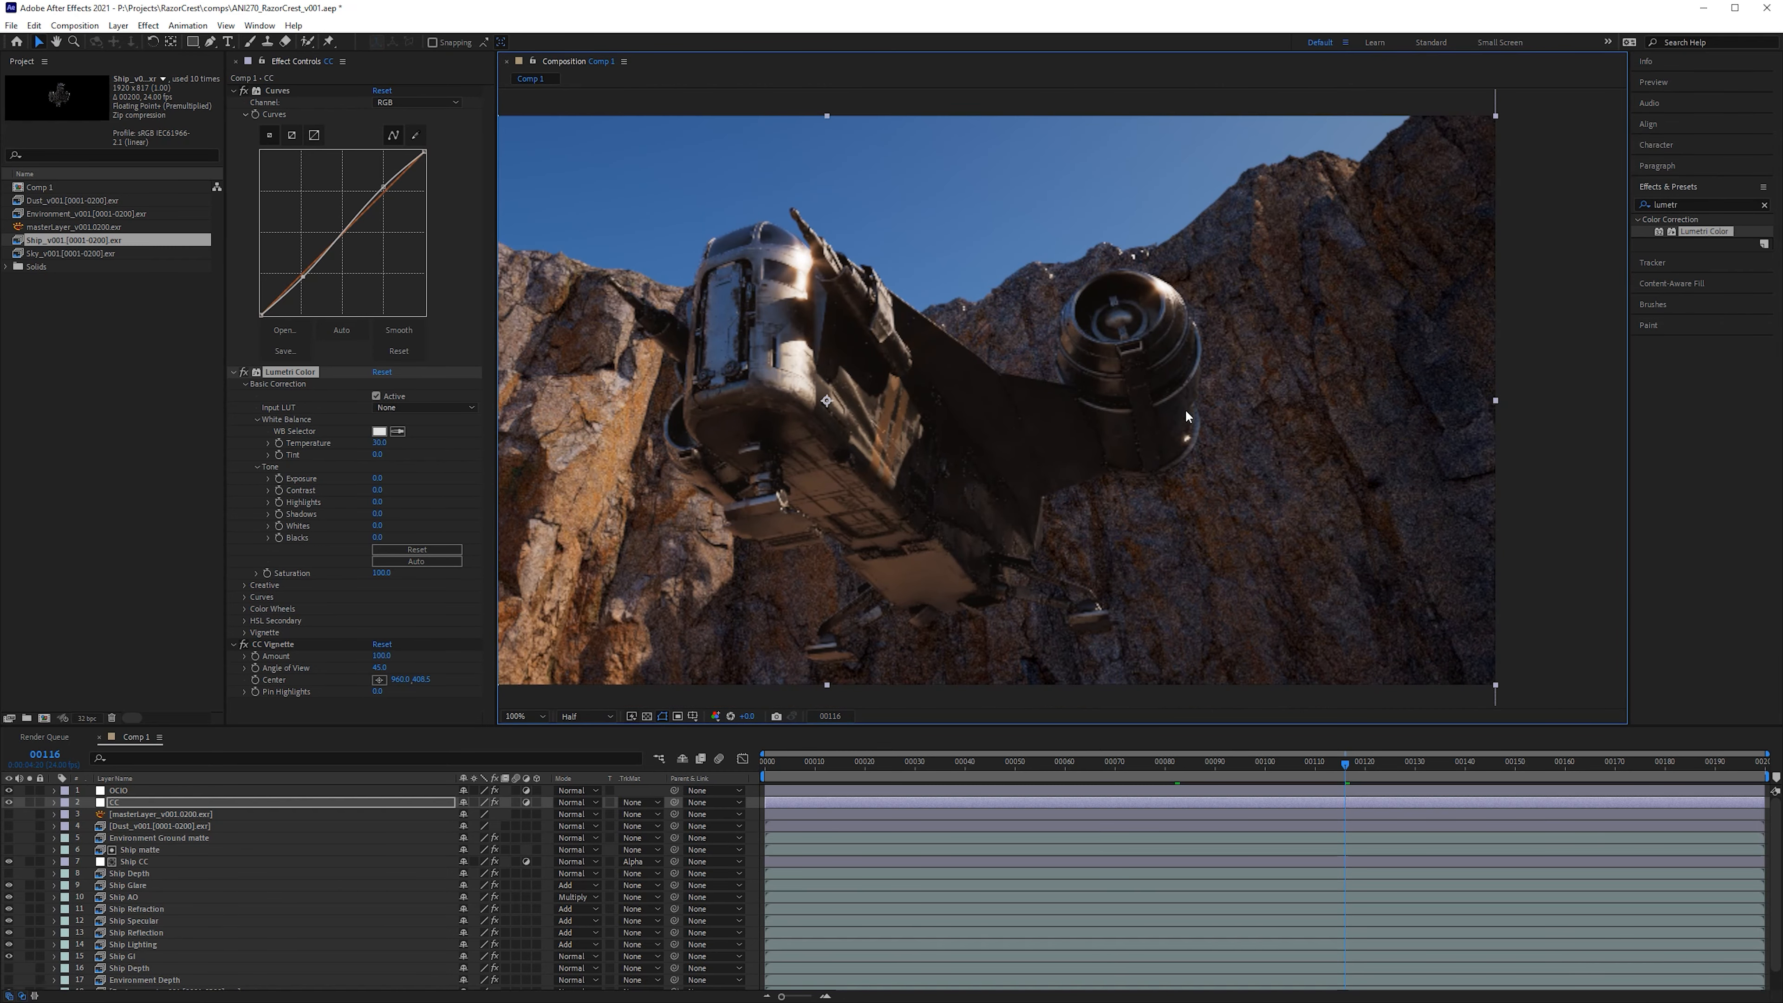
{"action": "left_click_drag", "start_coordinate": [791, 330], "coordinate": [982, 323]}
{"action": "key", "text": "v"}
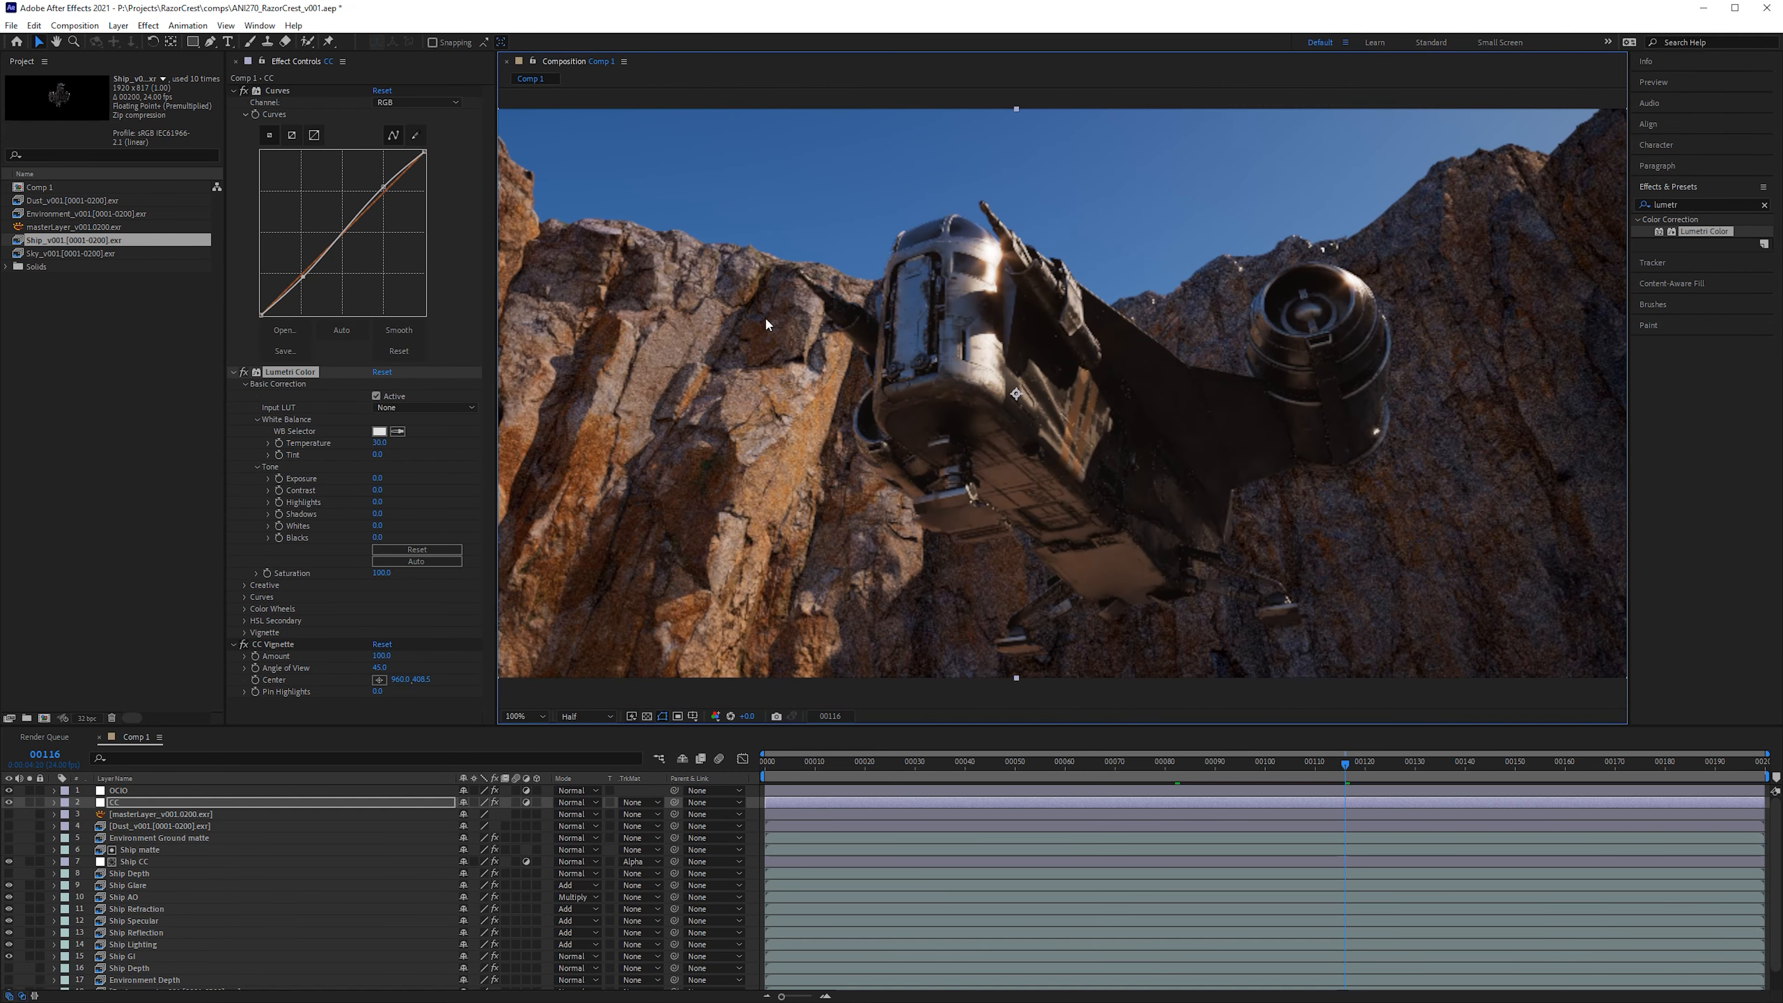
{"action": "scroll", "coordinate": [731, 337], "scroll_direction": "left", "scroll_amount": 2}
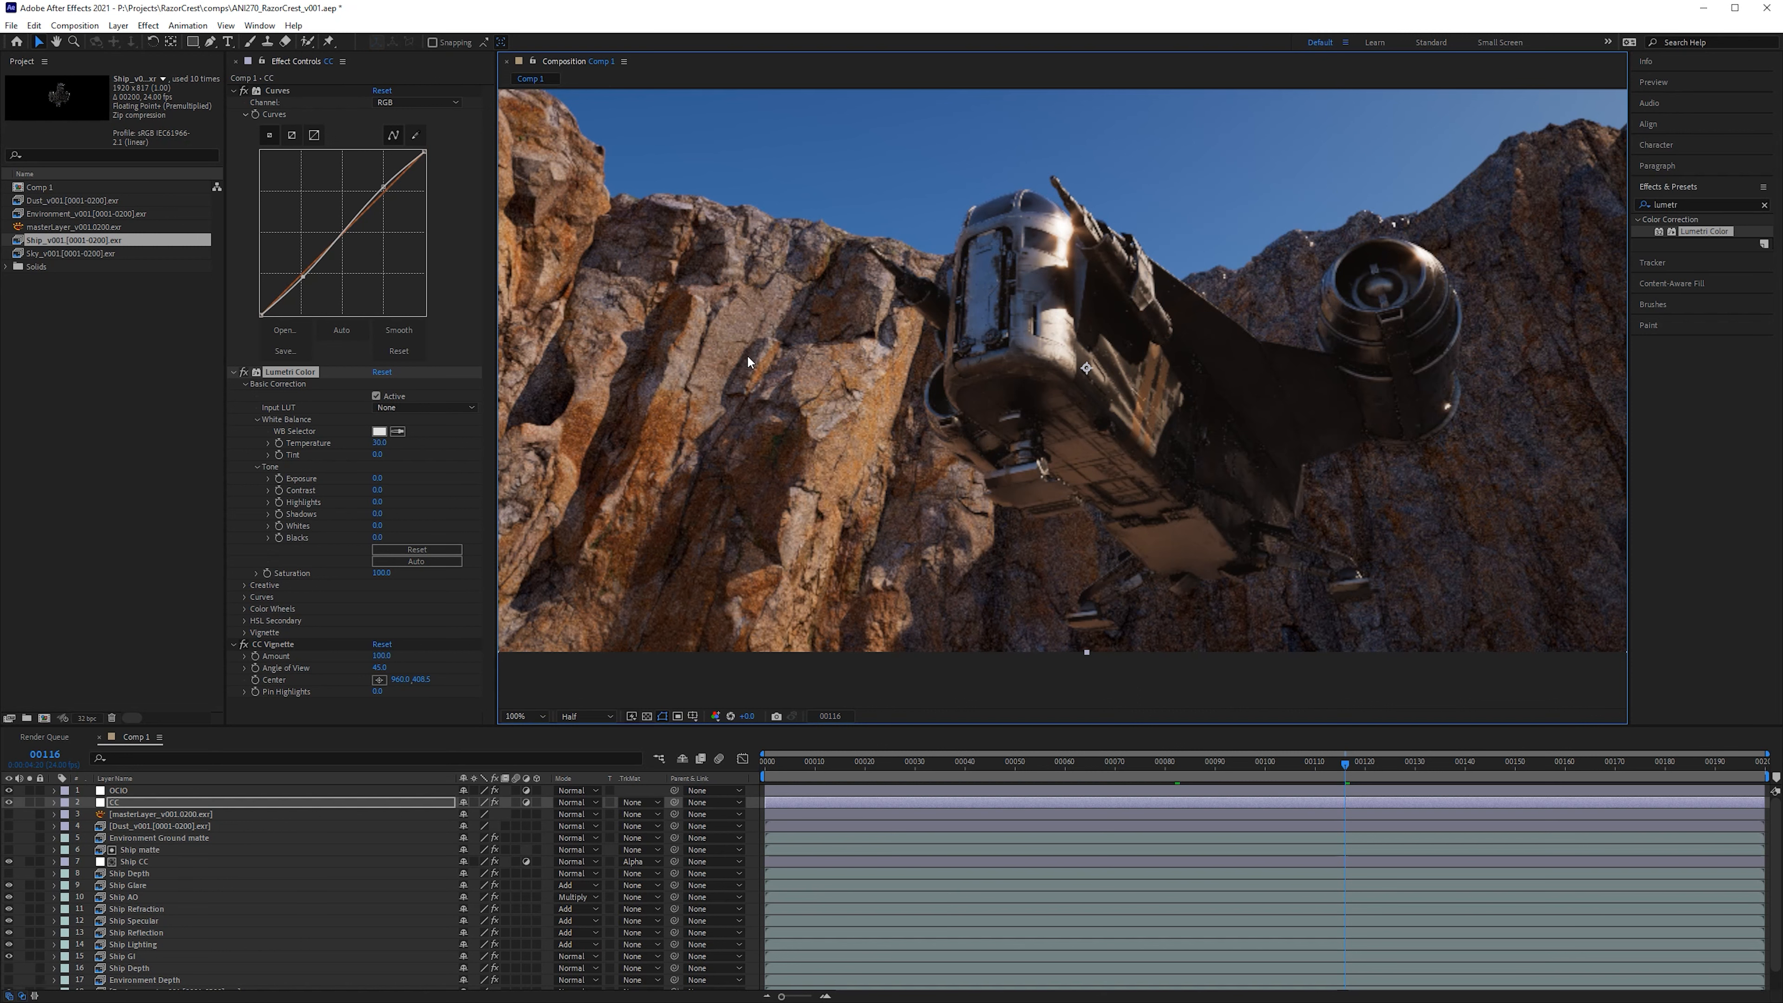
{"action": "scroll", "coordinate": [880, 416], "scroll_direction": "up", "scroll_amount": 2}
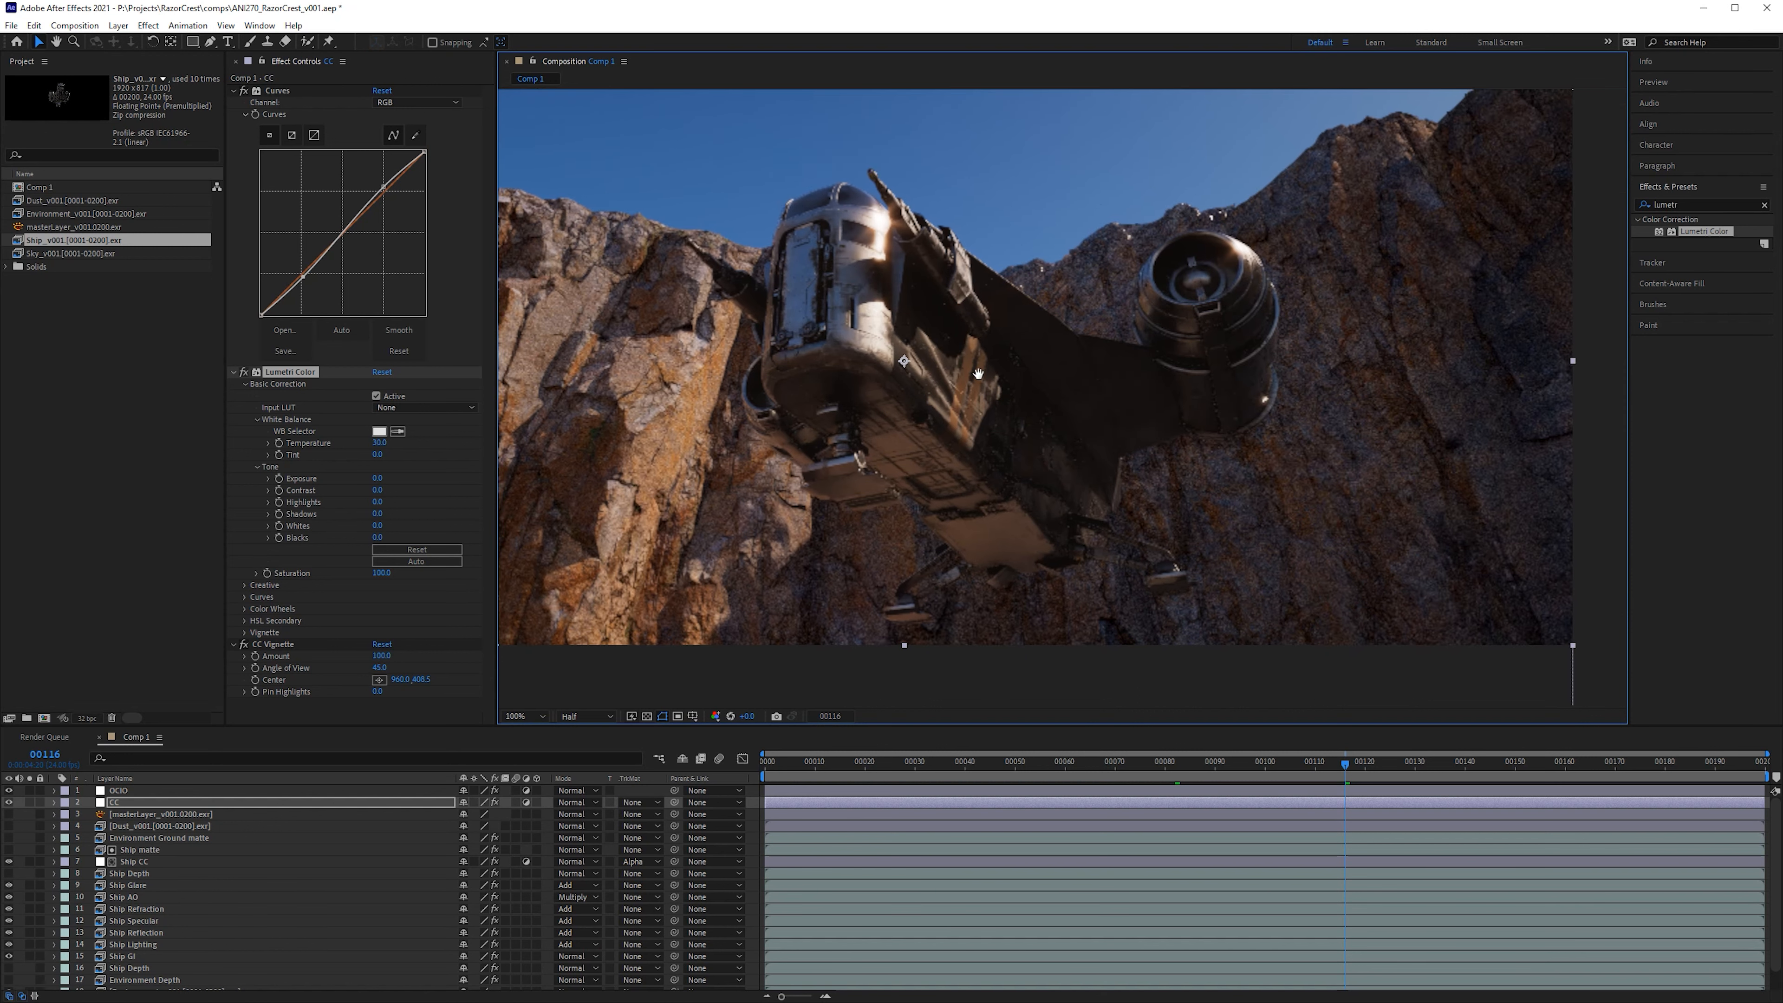
{"action": "scroll", "coordinate": [1499, 344], "scroll_direction": "down", "scroll_amount": 3}
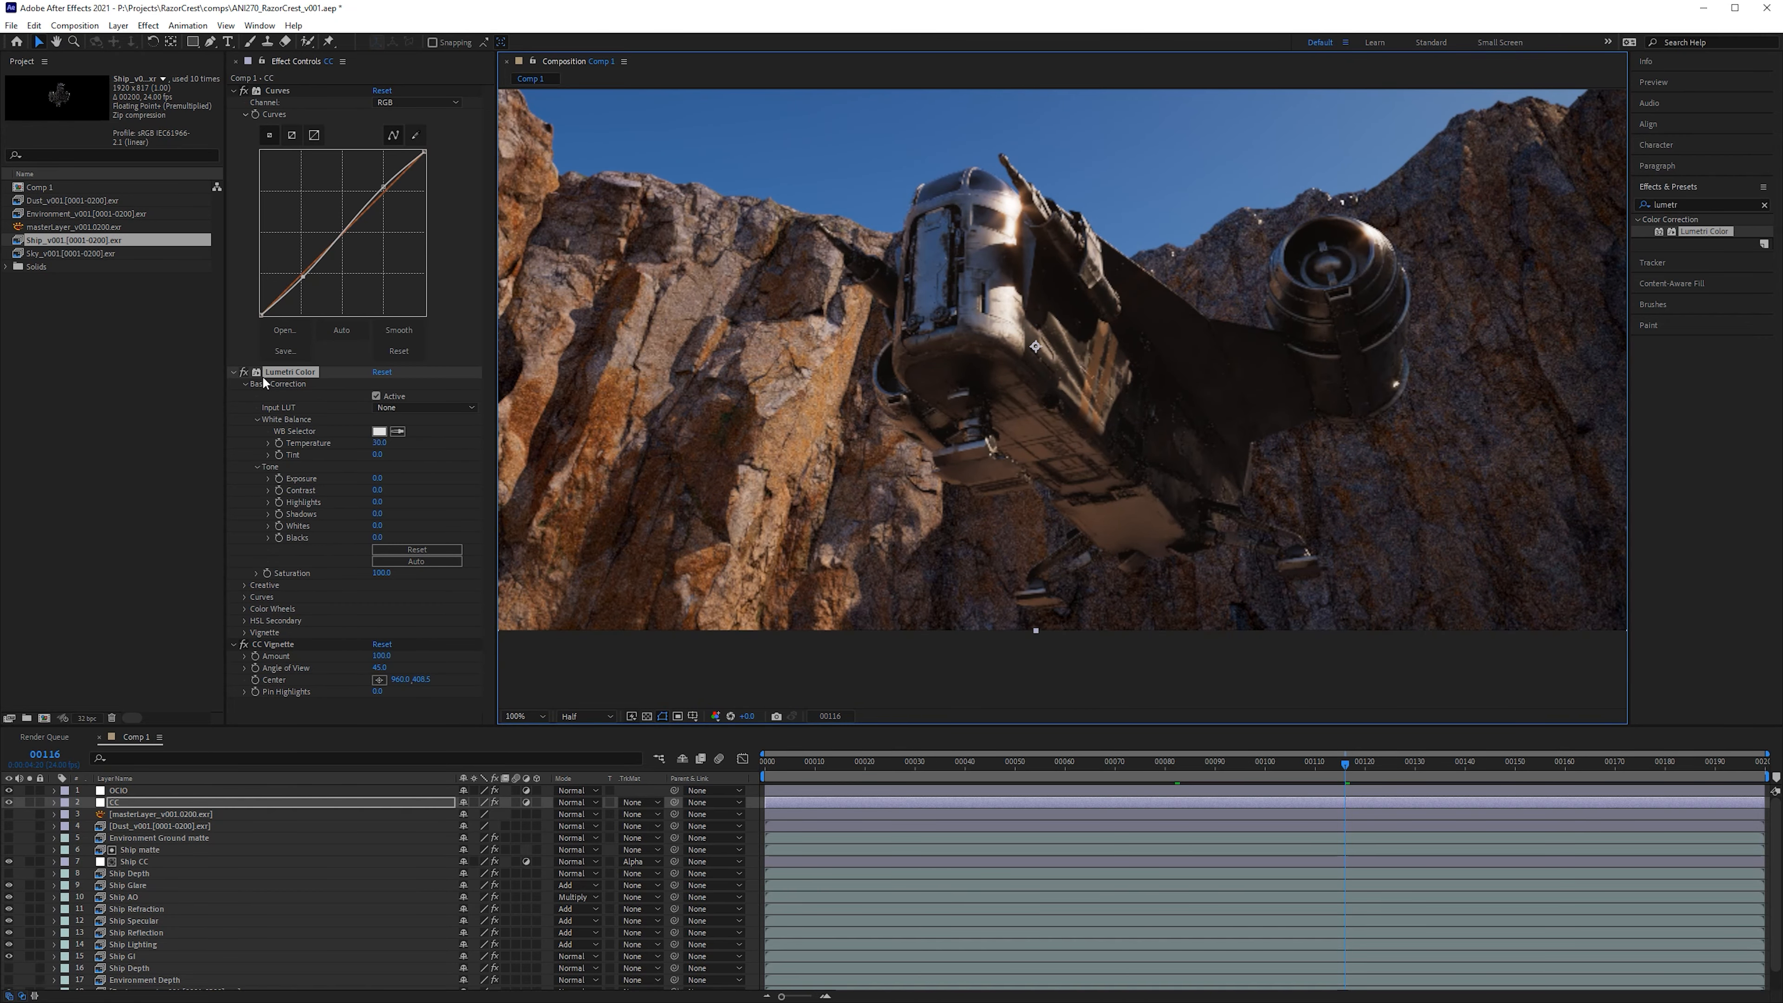
{"action": "left_click", "coordinate": [244, 374]}
{"action": "left_click", "coordinate": [244, 373]}
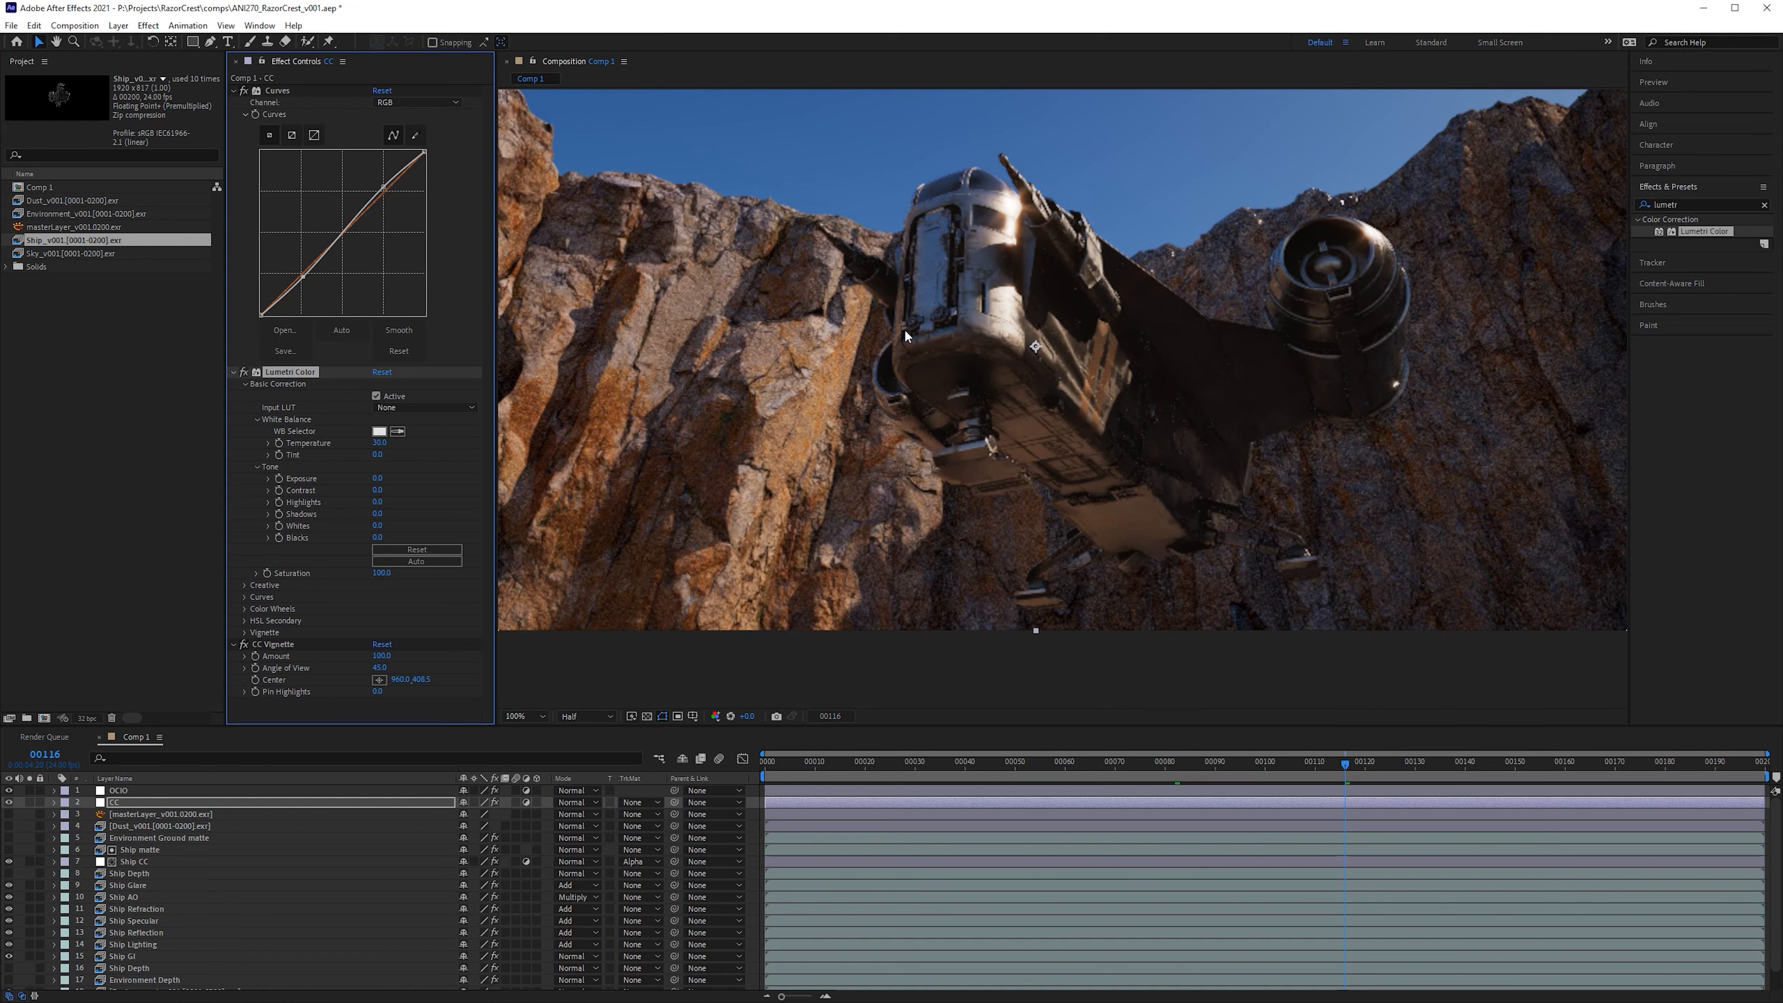
{"action": "left_click_drag", "start_coordinate": [610, 307], "coordinate": [788, 190]}
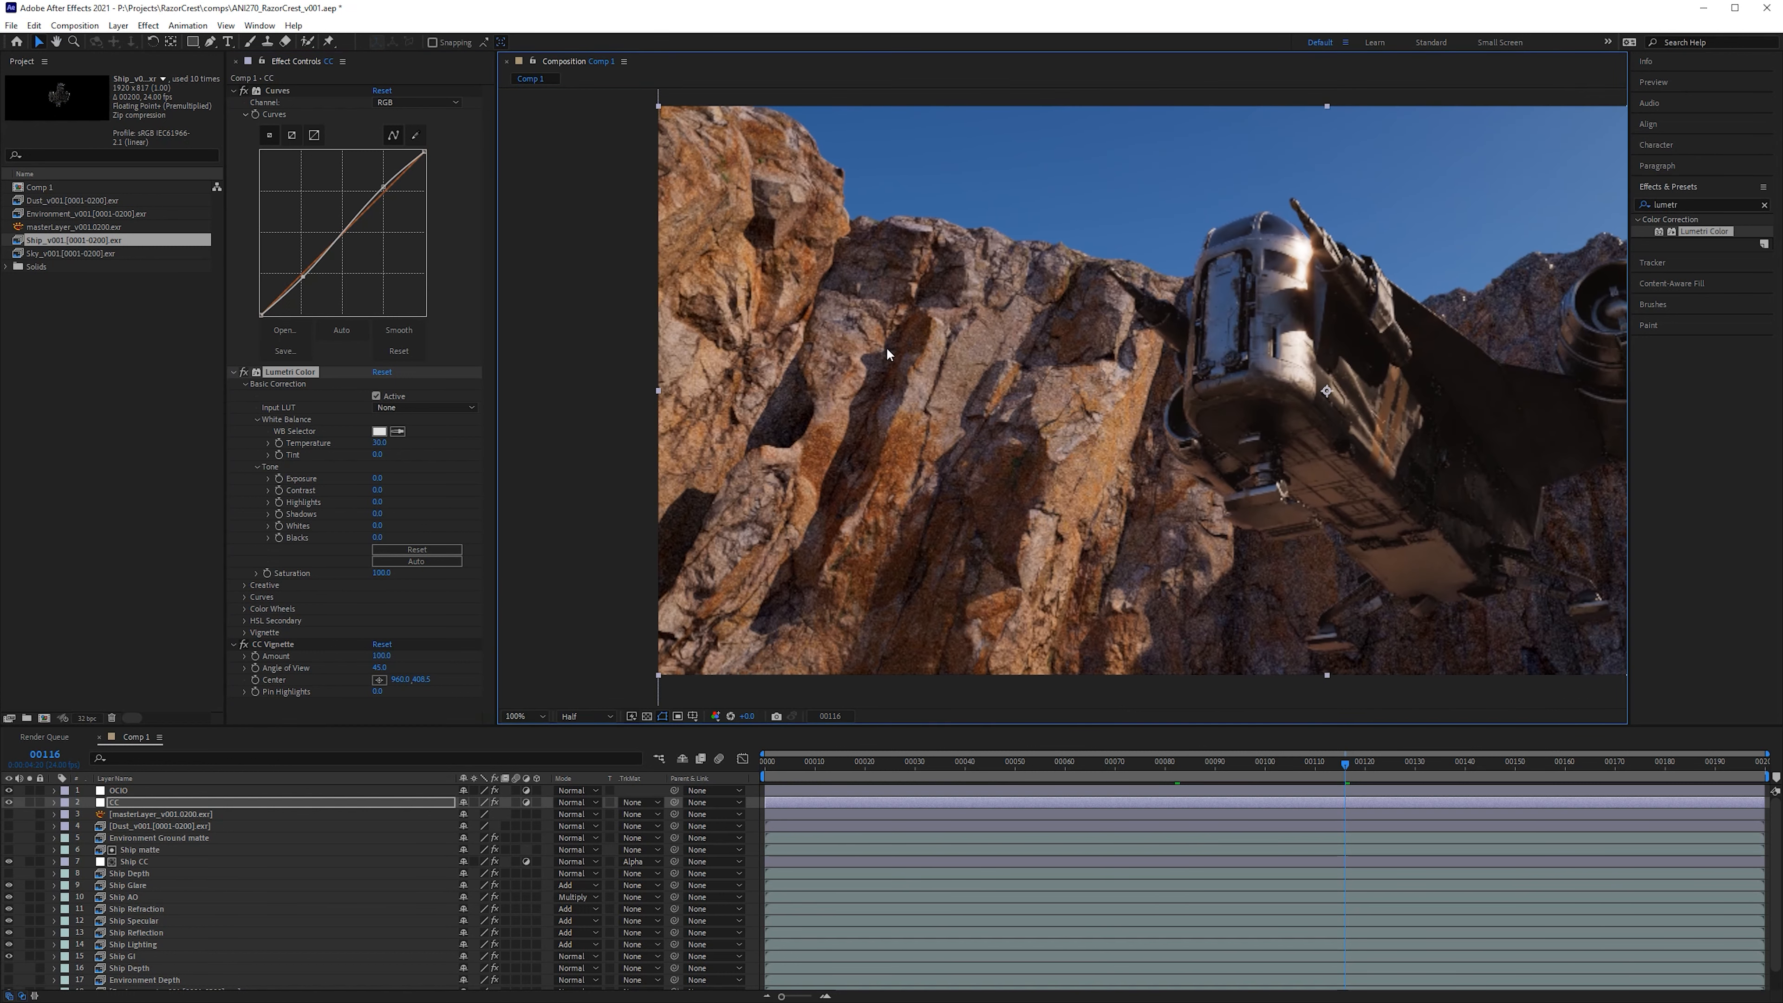
{"action": "left_click_drag", "start_coordinate": [885, 347], "coordinate": [758, 368]}
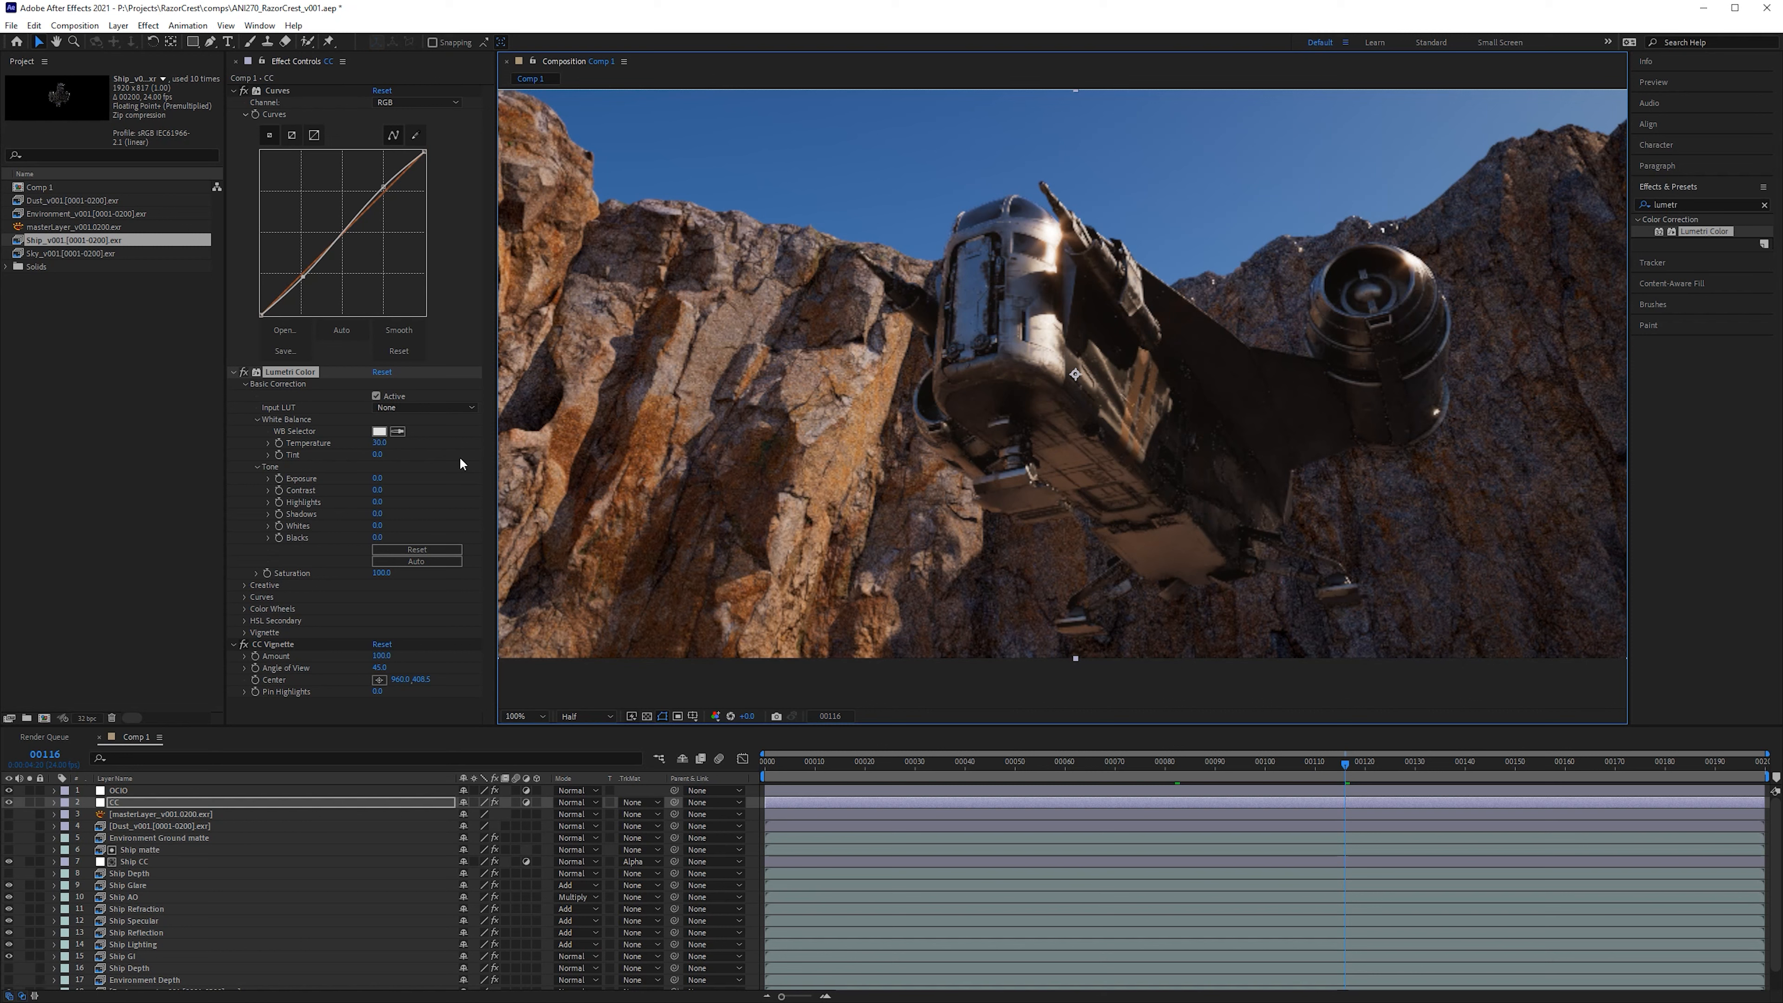
{"action": "left_click", "coordinate": [238, 370]}
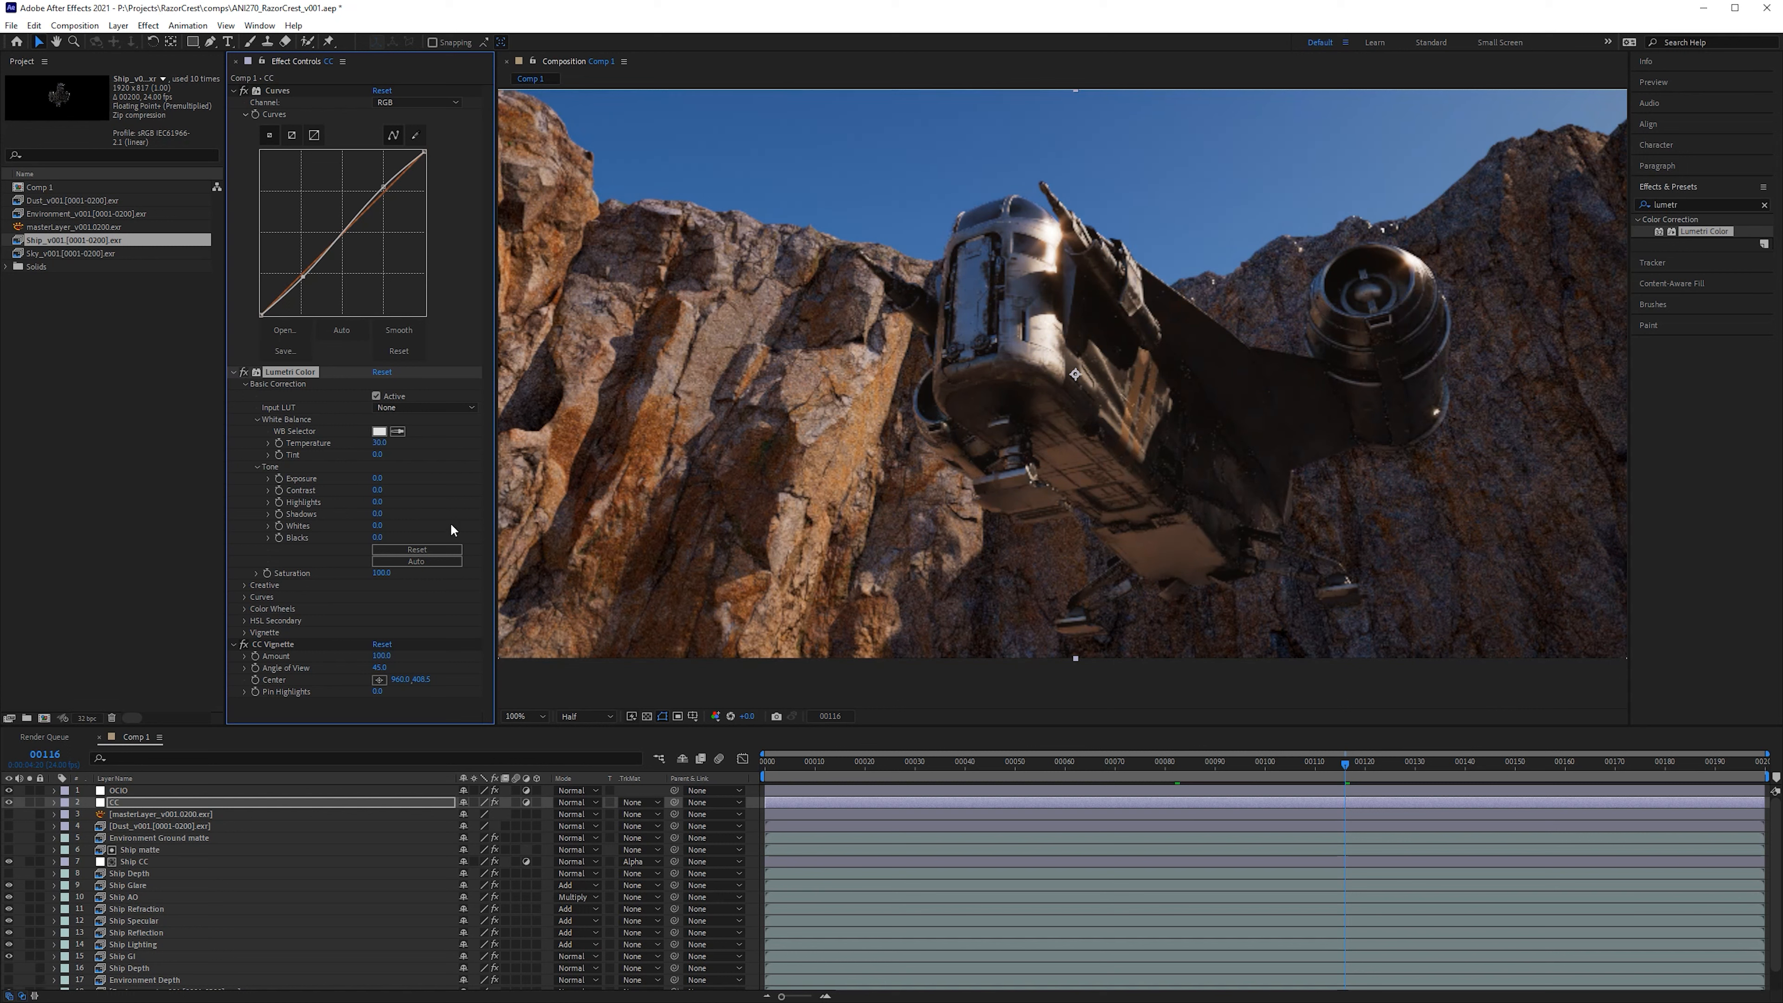
Step: Set Lumetri Color's saturation to 85 and check the whole image at frames 148 and 183
{"action": "left_click", "coordinate": [379, 572]}
{"action": "type", "text": "85"}
{"action": "key", "text": "Return"}
{"action": "left_click_drag", "start_coordinate": [1297, 762], "coordinate": [1506, 777]}
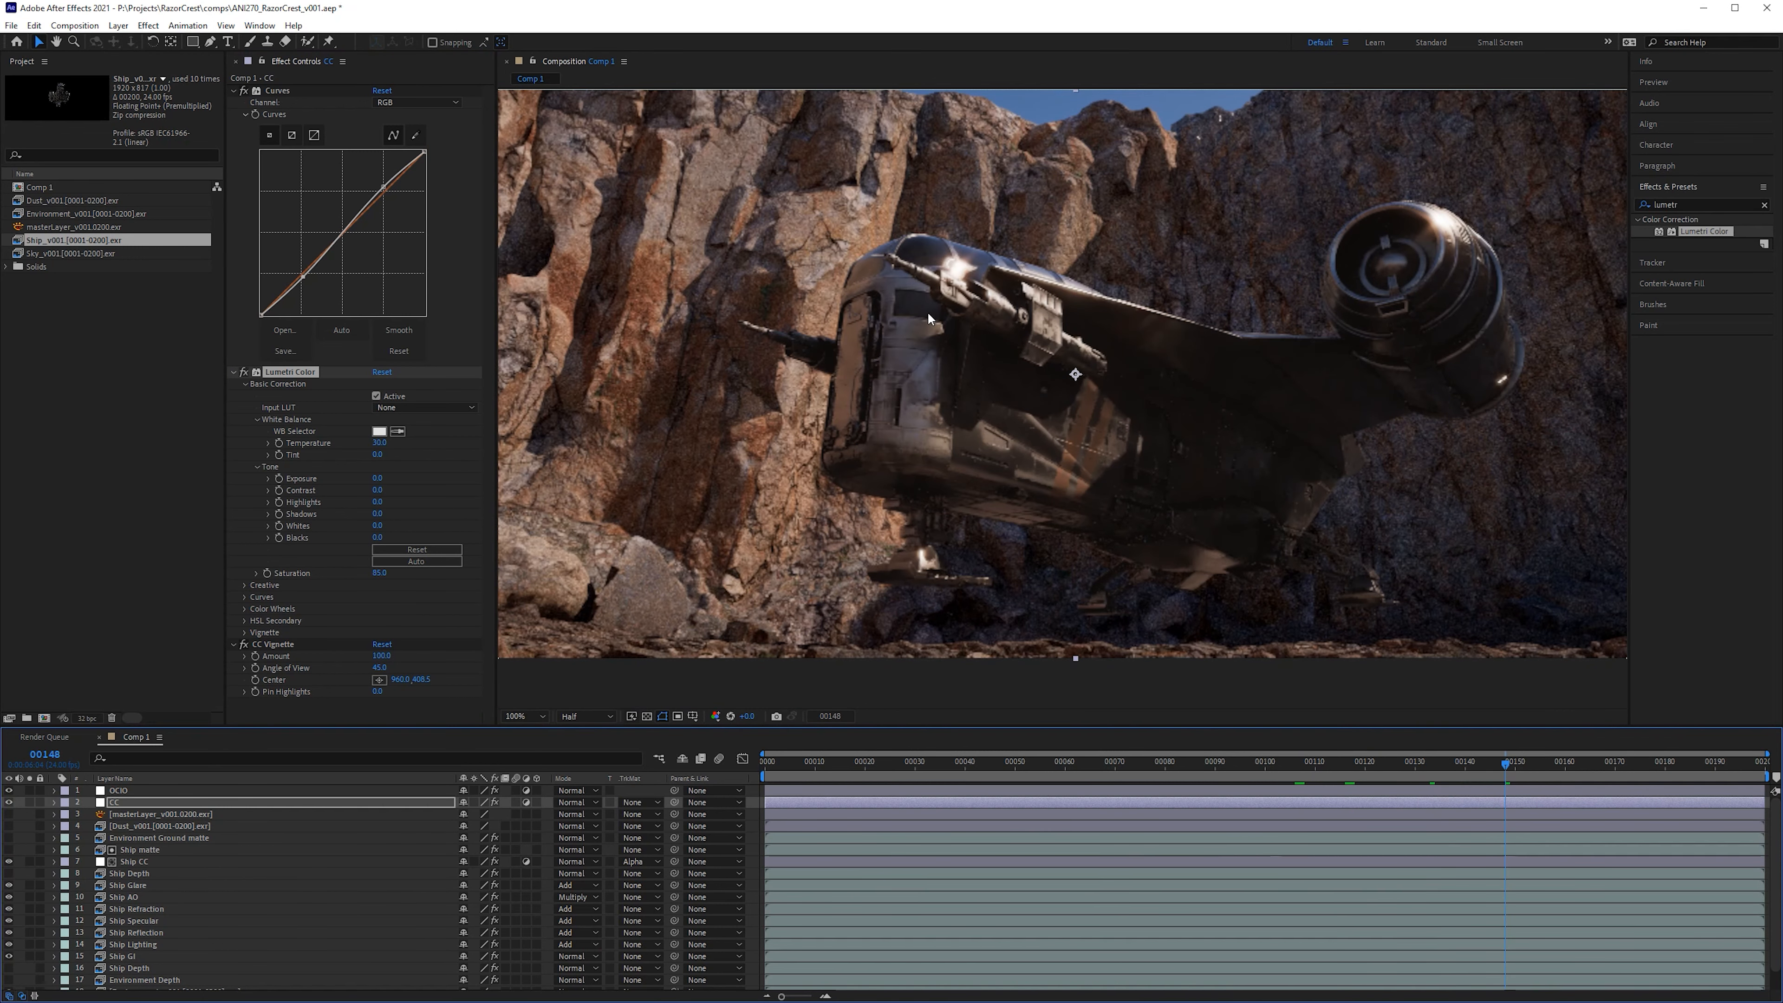
{"action": "scroll", "coordinate": [934, 322], "scroll_direction": "down", "scroll_amount": 2}
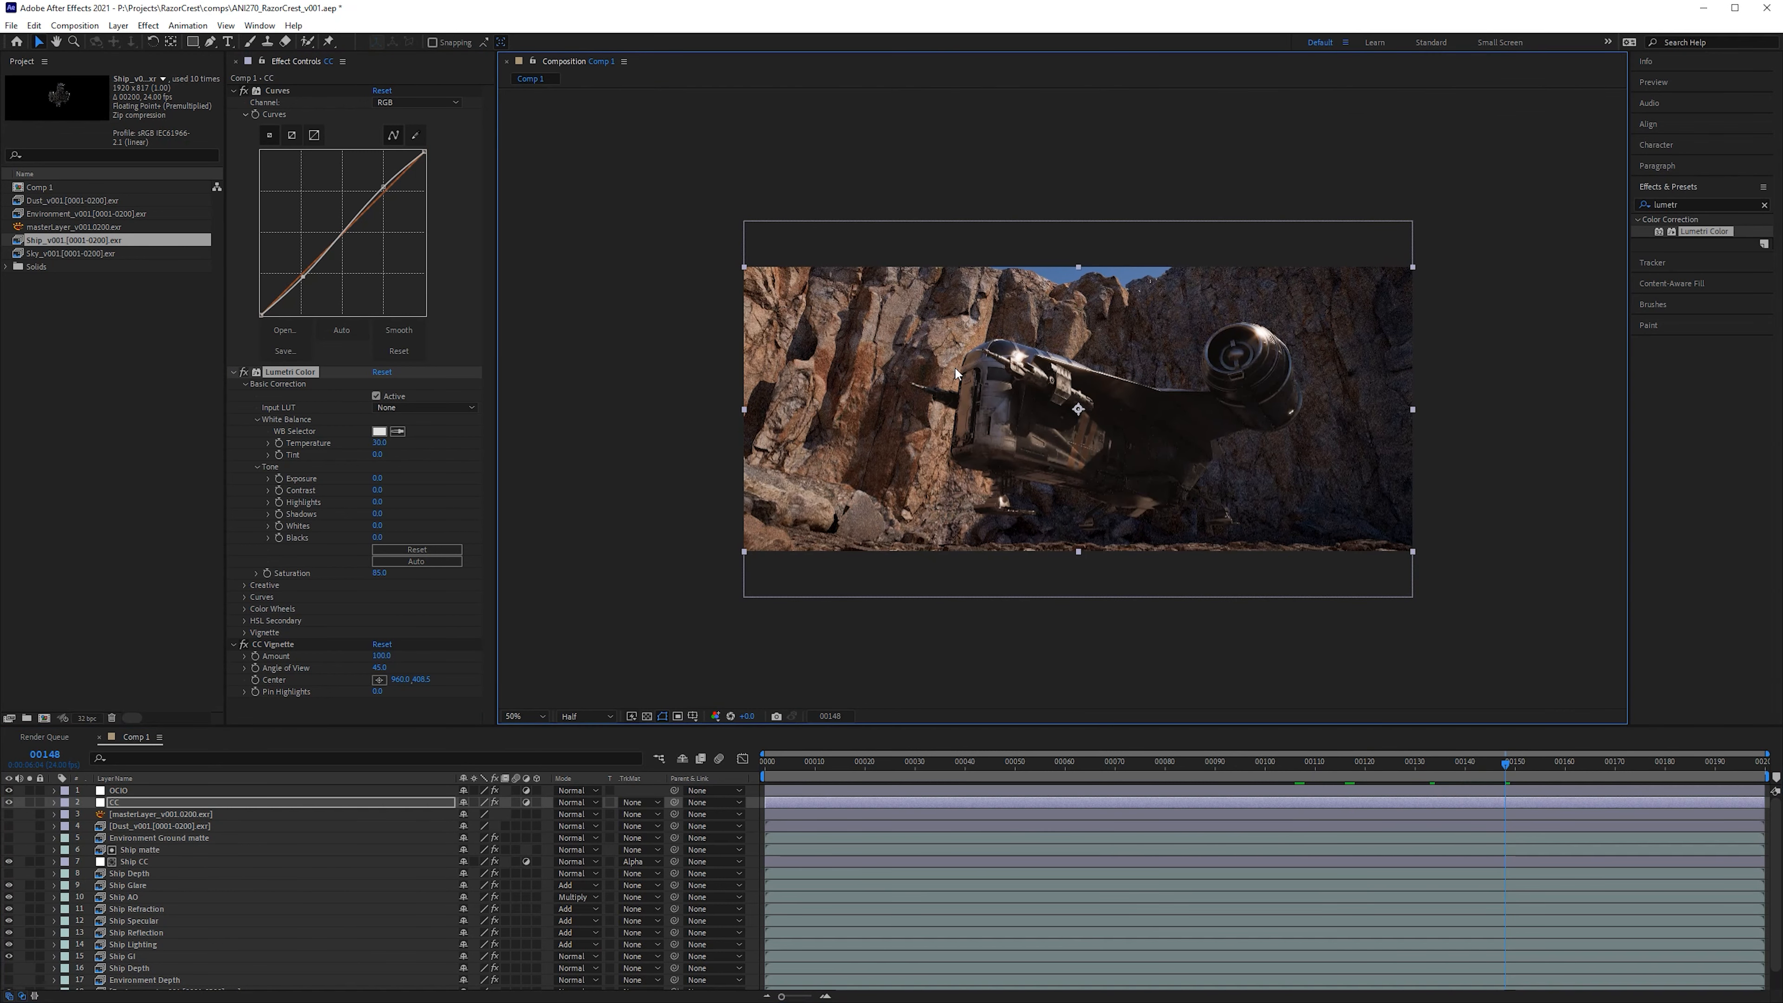
{"action": "key", "text": "shift+slash"}
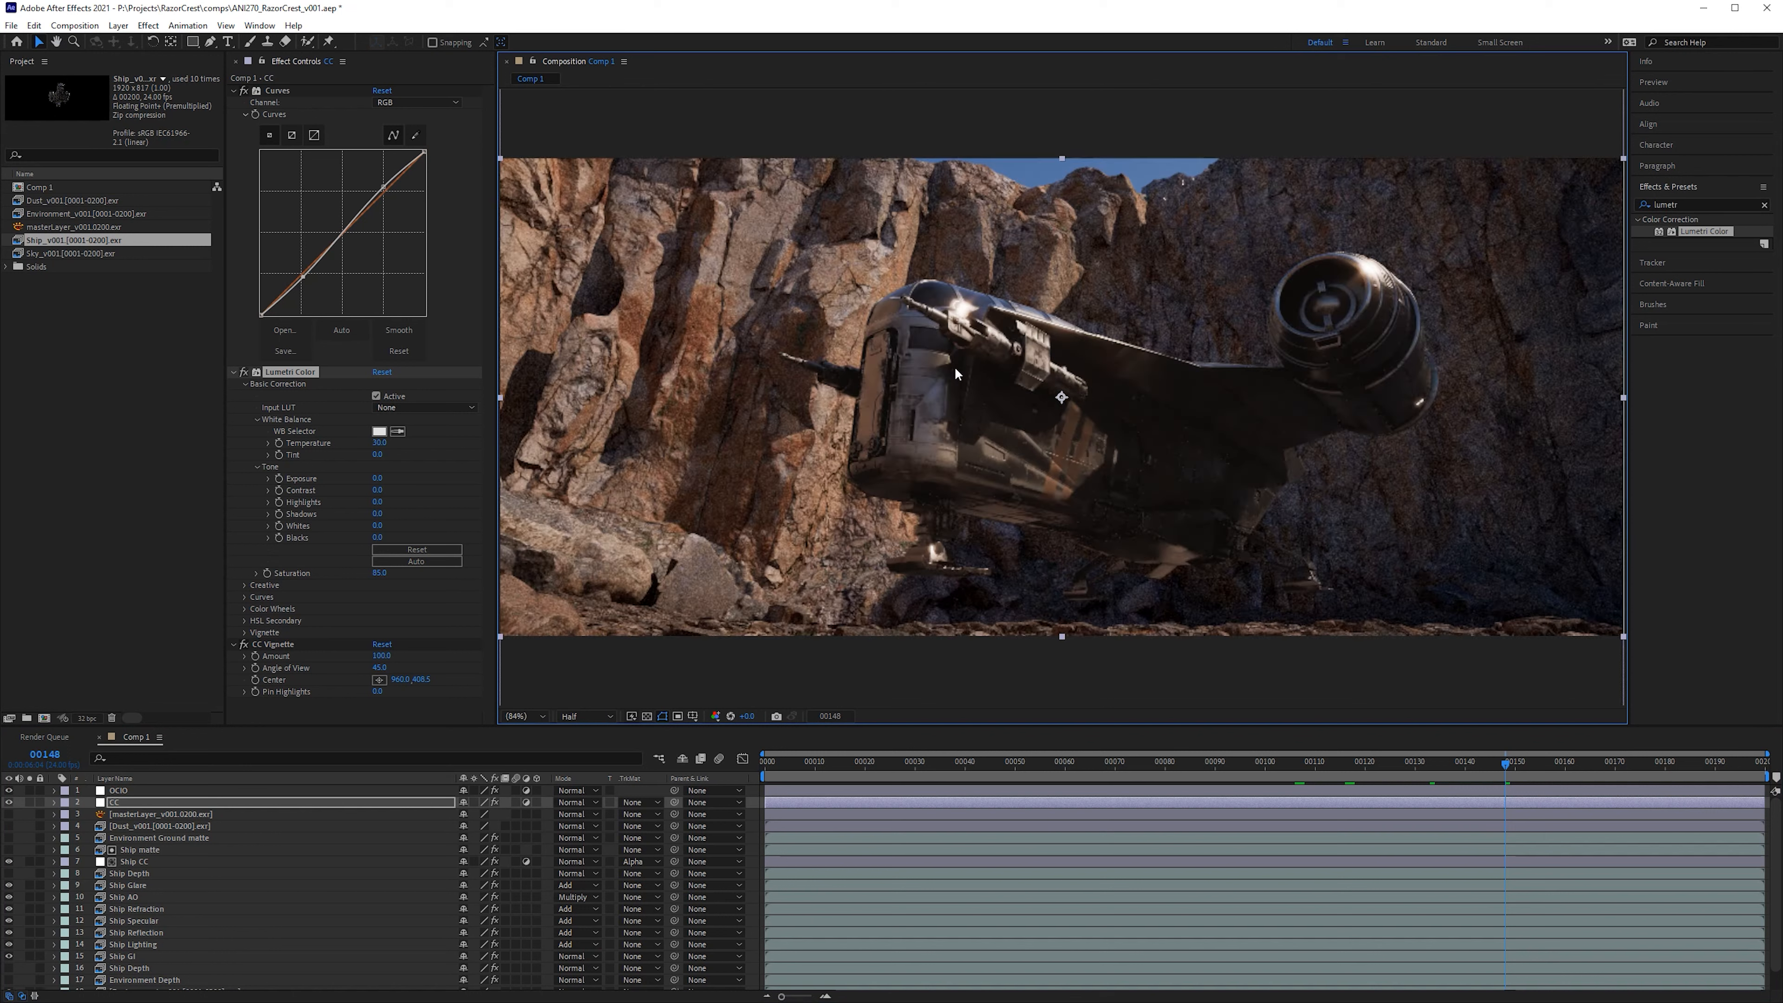
{"action": "left_click", "coordinate": [1575, 763]}
{"action": "left_click_drag", "start_coordinate": [1640, 771], "coordinate": [1683, 773]}
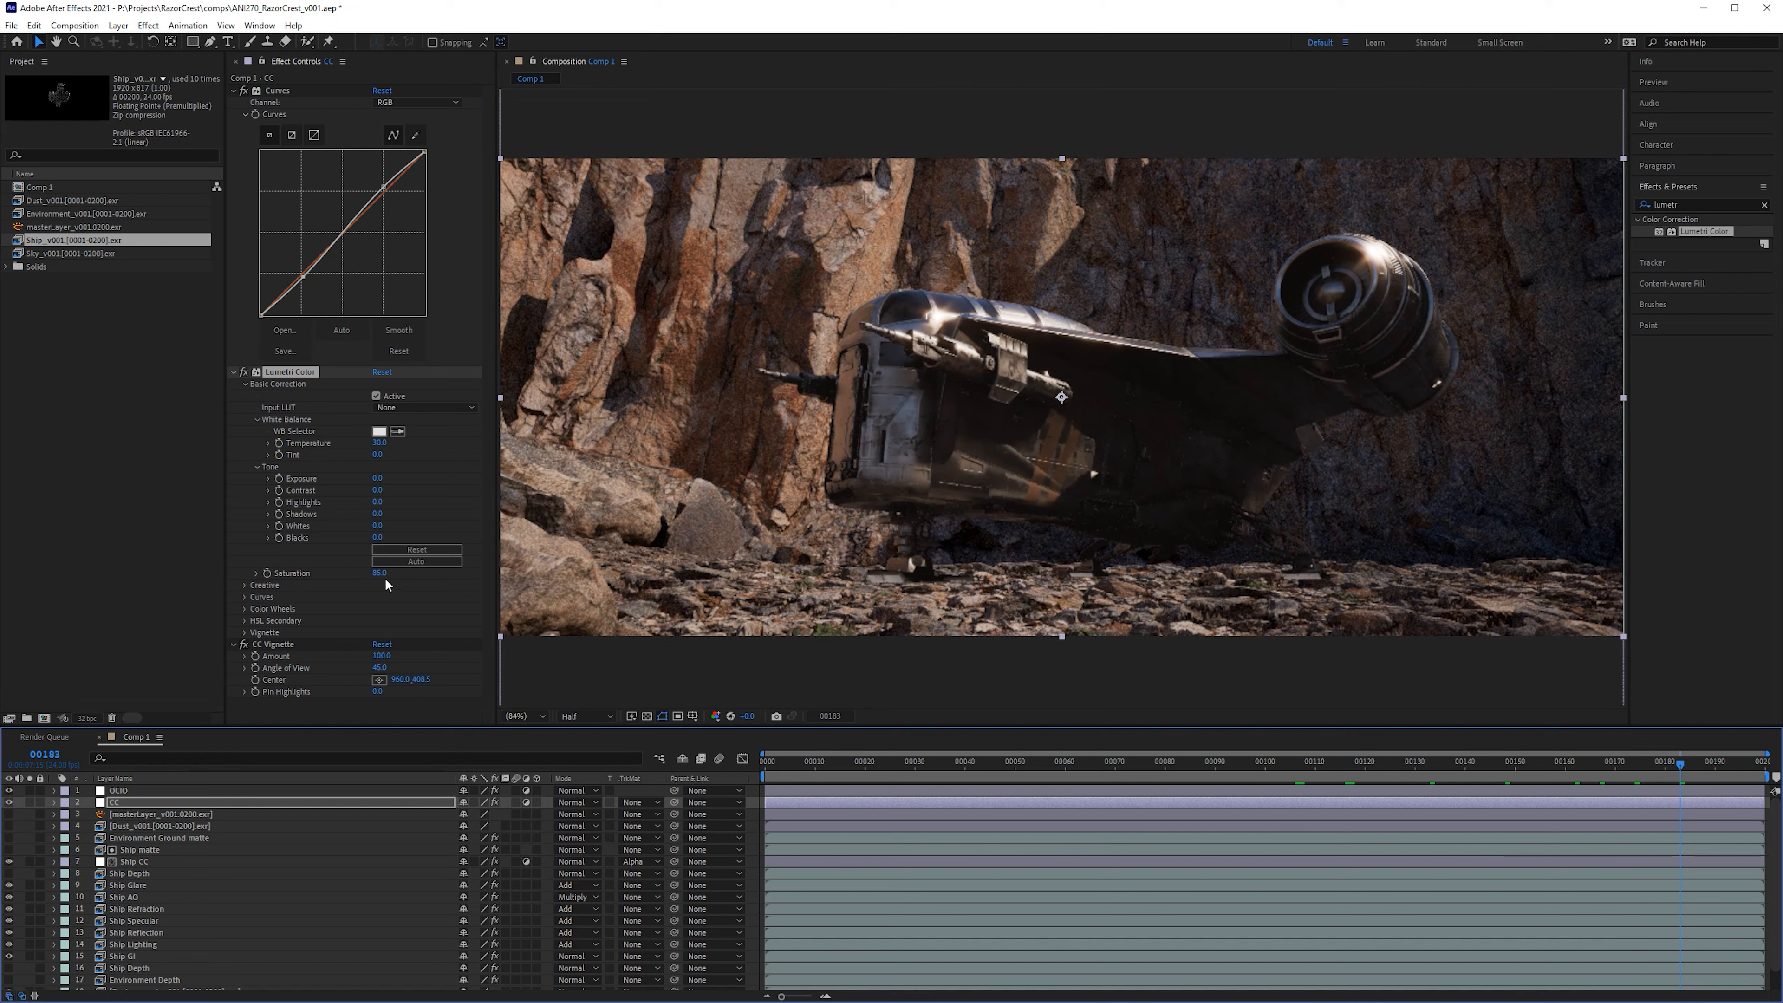
Step: Test Lumetri Color's saturation at extremes of 300 and 0 and at 80, viewing frames 183, 132, 97 and 74
{"action": "left_click_drag", "start_coordinate": [380, 572], "coordinate": [476, 571]}
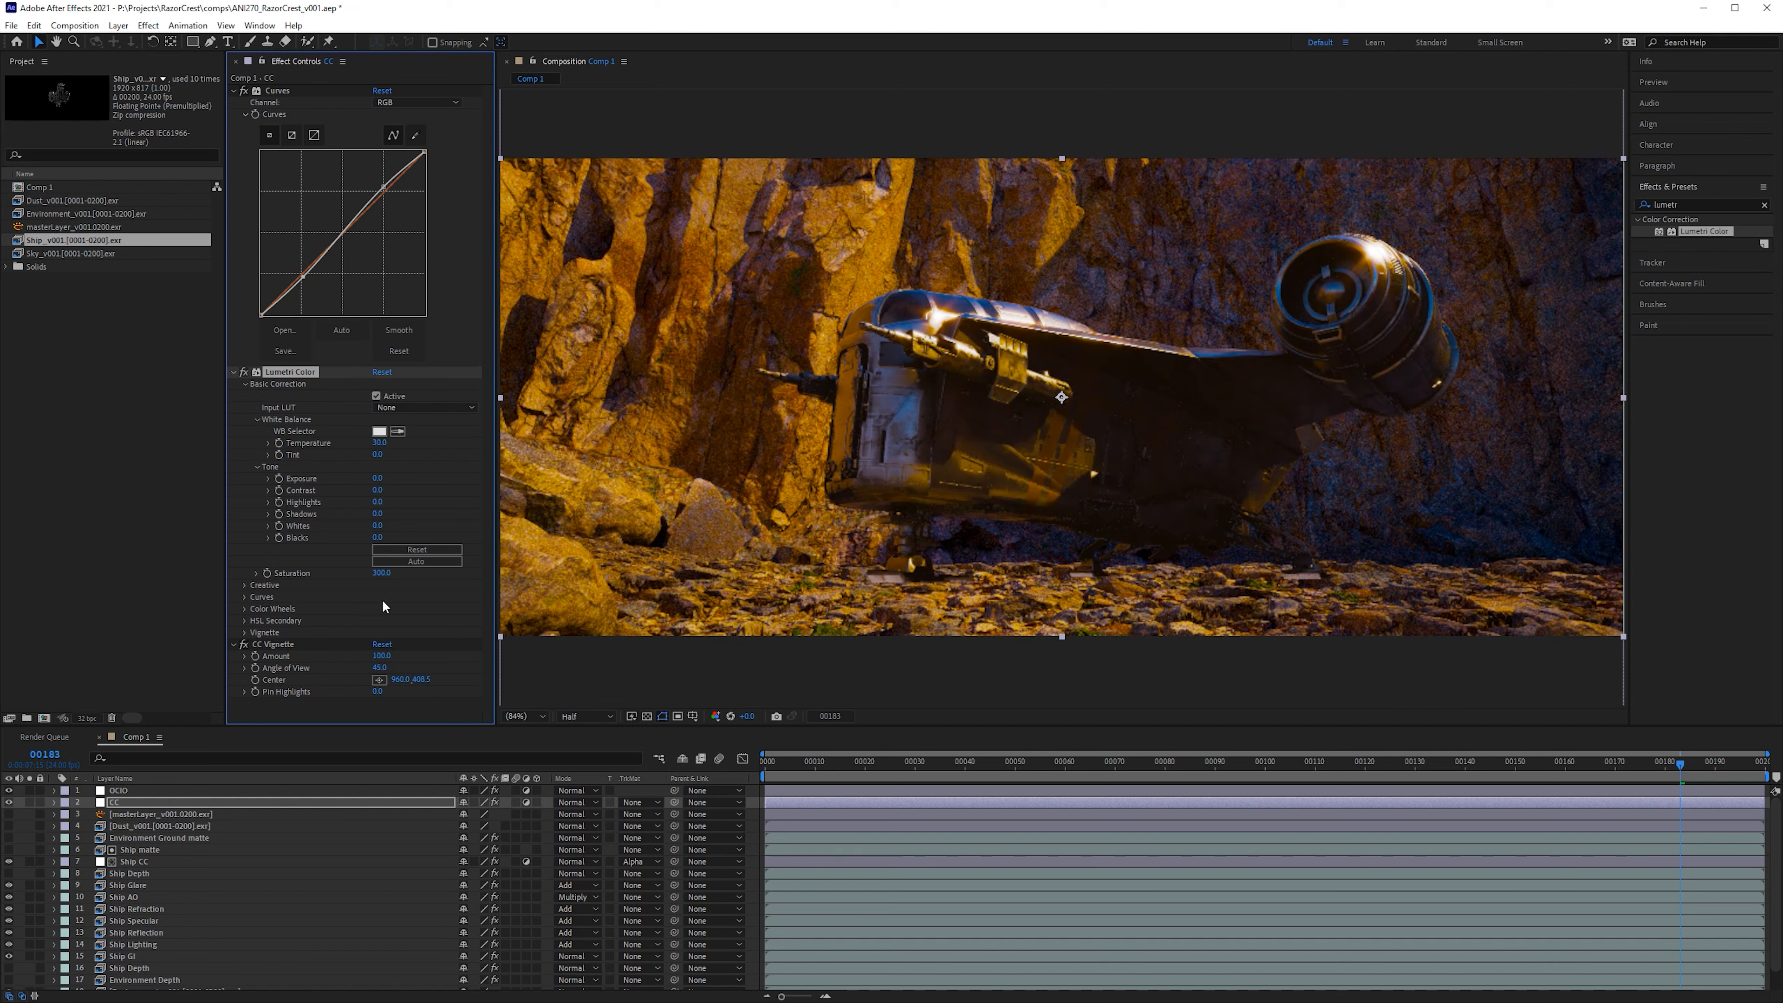
{"action": "left_click_drag", "start_coordinate": [381, 573], "coordinate": [337, 578]}
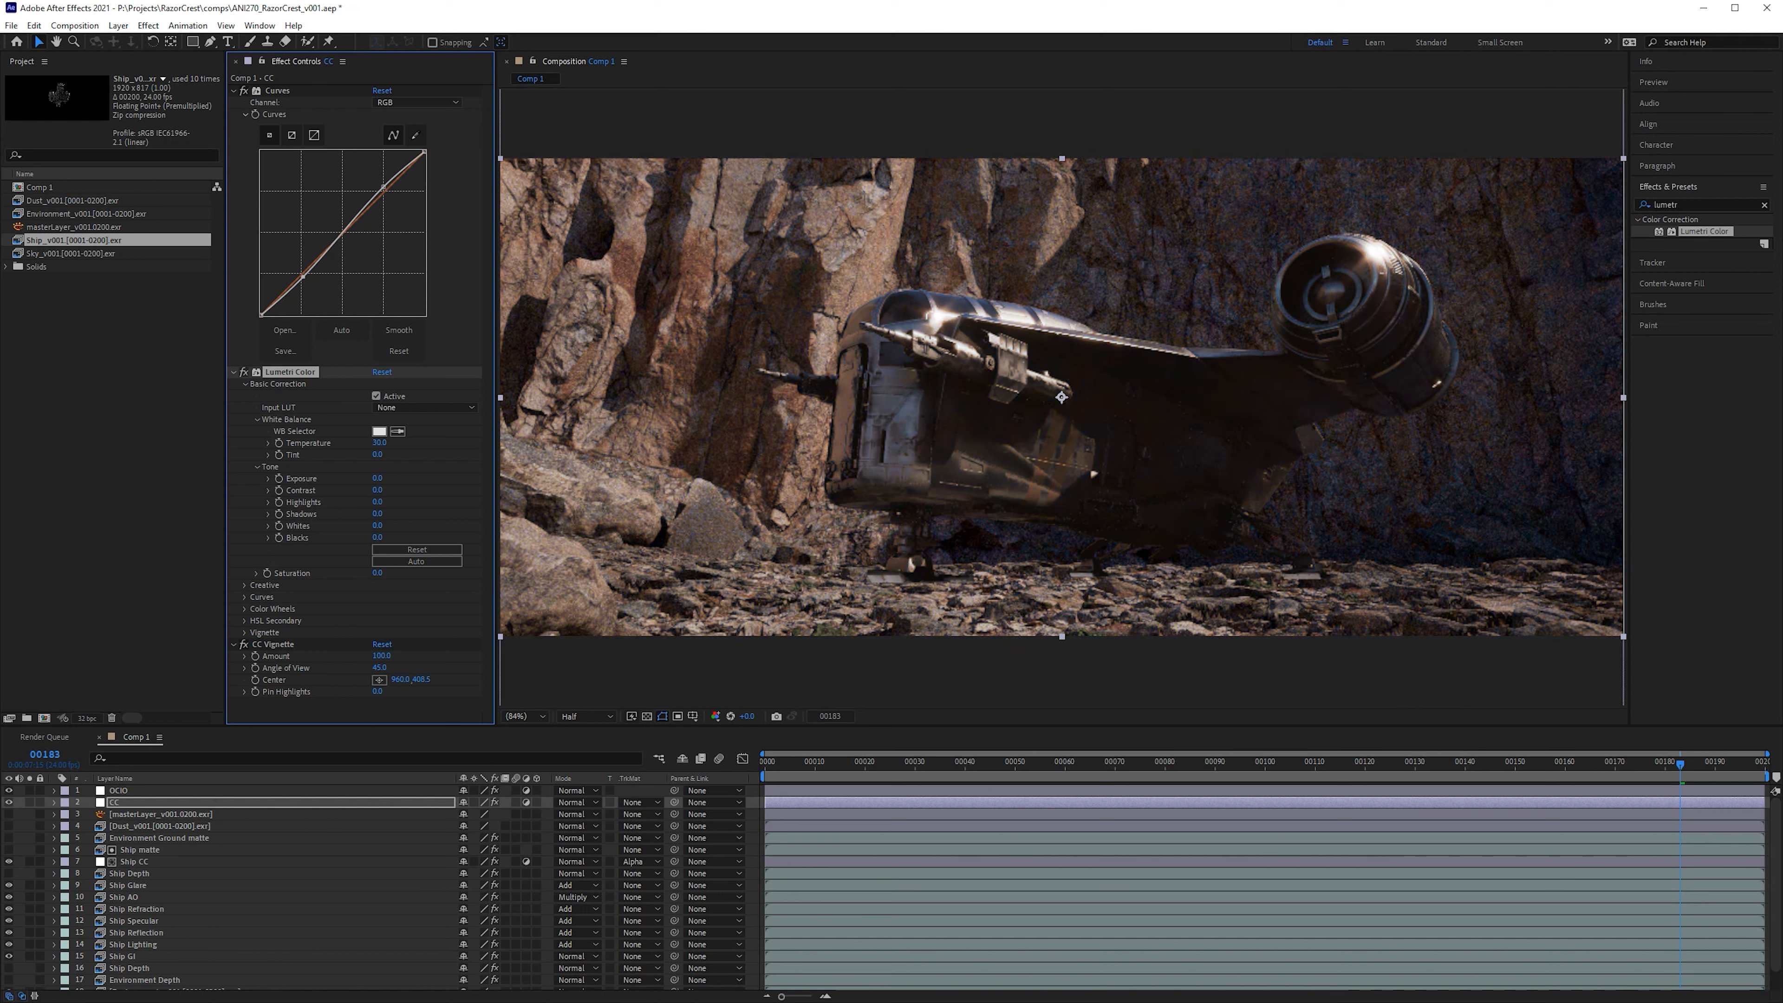
{"action": "left_click_drag", "start_coordinate": [378, 573], "coordinate": [435, 575]}
{"action": "left_click", "coordinate": [1250, 764]}
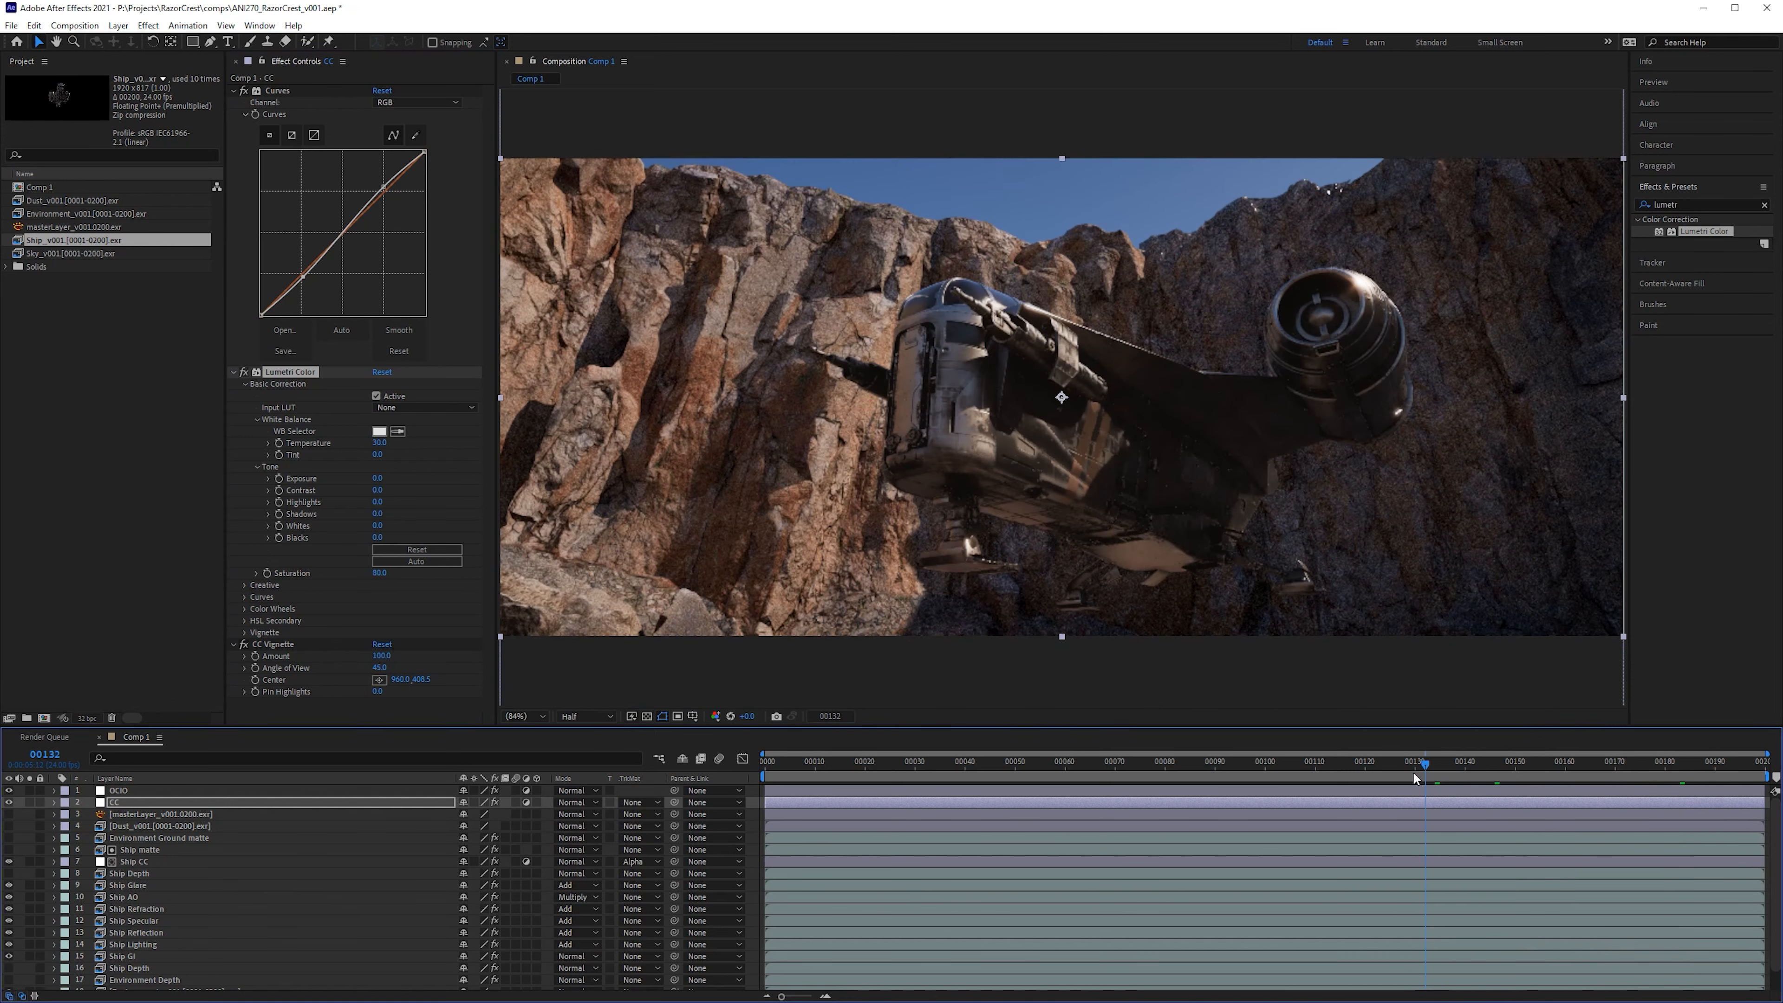
{"action": "left_click_drag", "start_coordinate": [379, 572], "coordinate": [398, 568]}
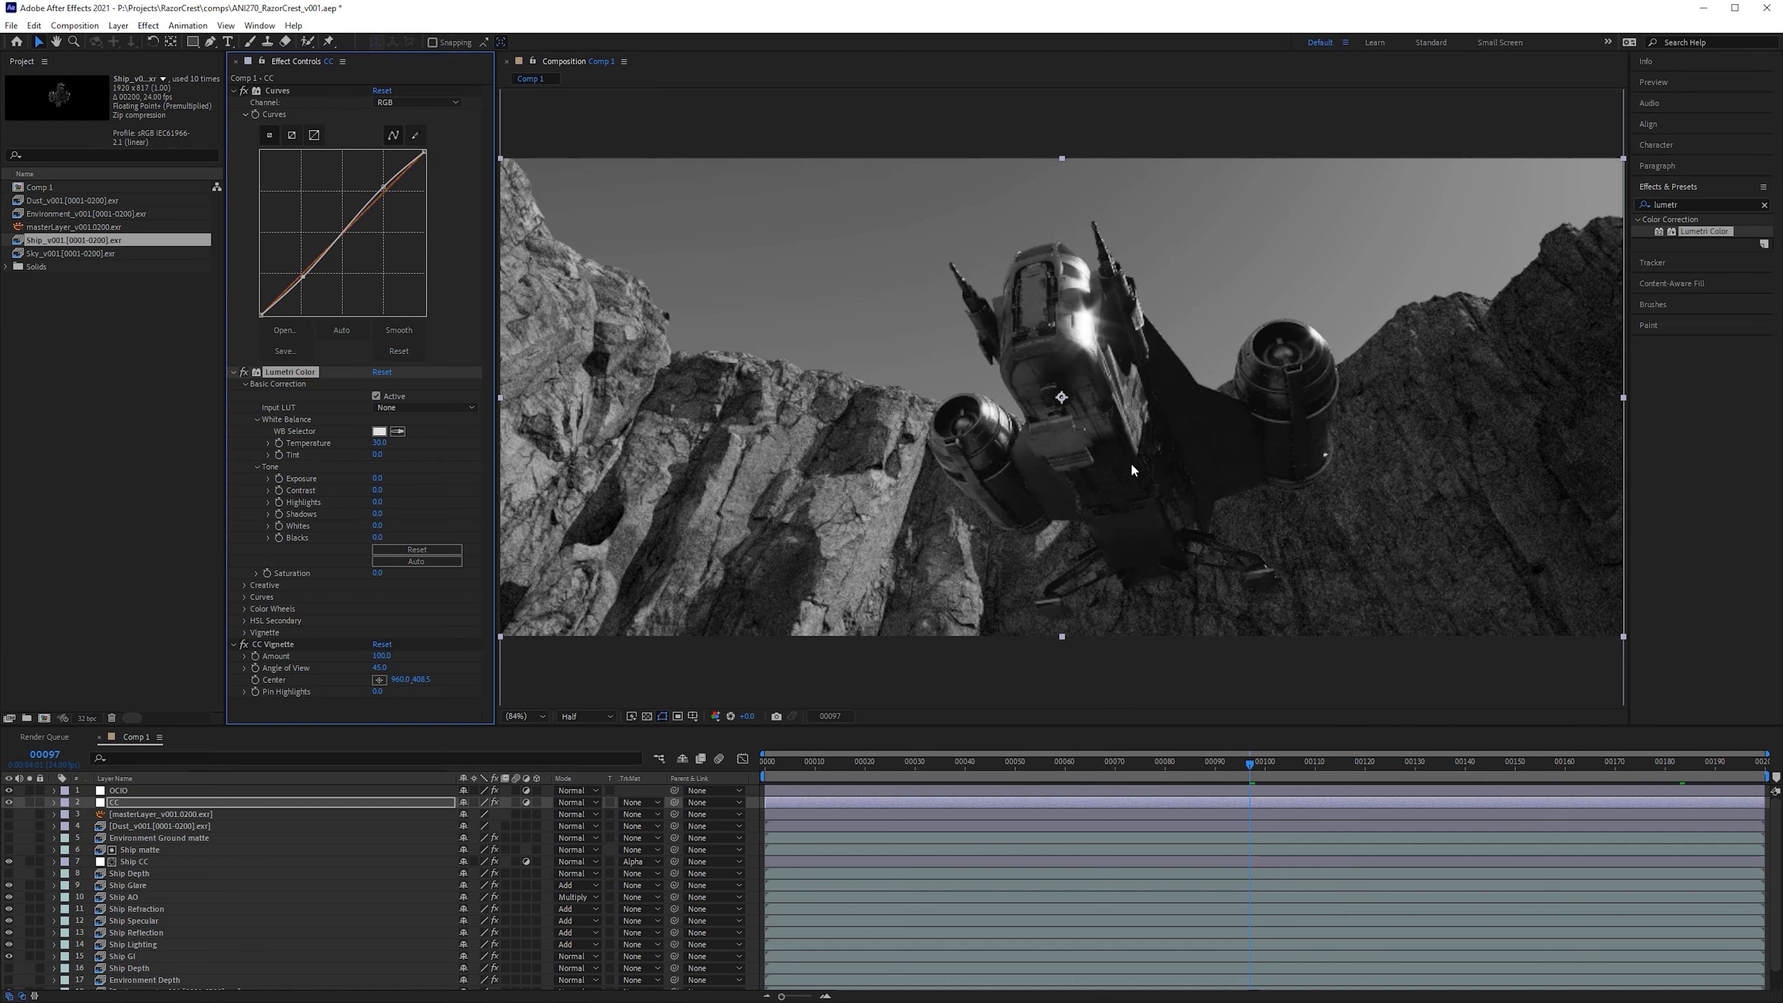
{"action": "left_click_drag", "start_coordinate": [1239, 764], "coordinate": [1134, 765]}
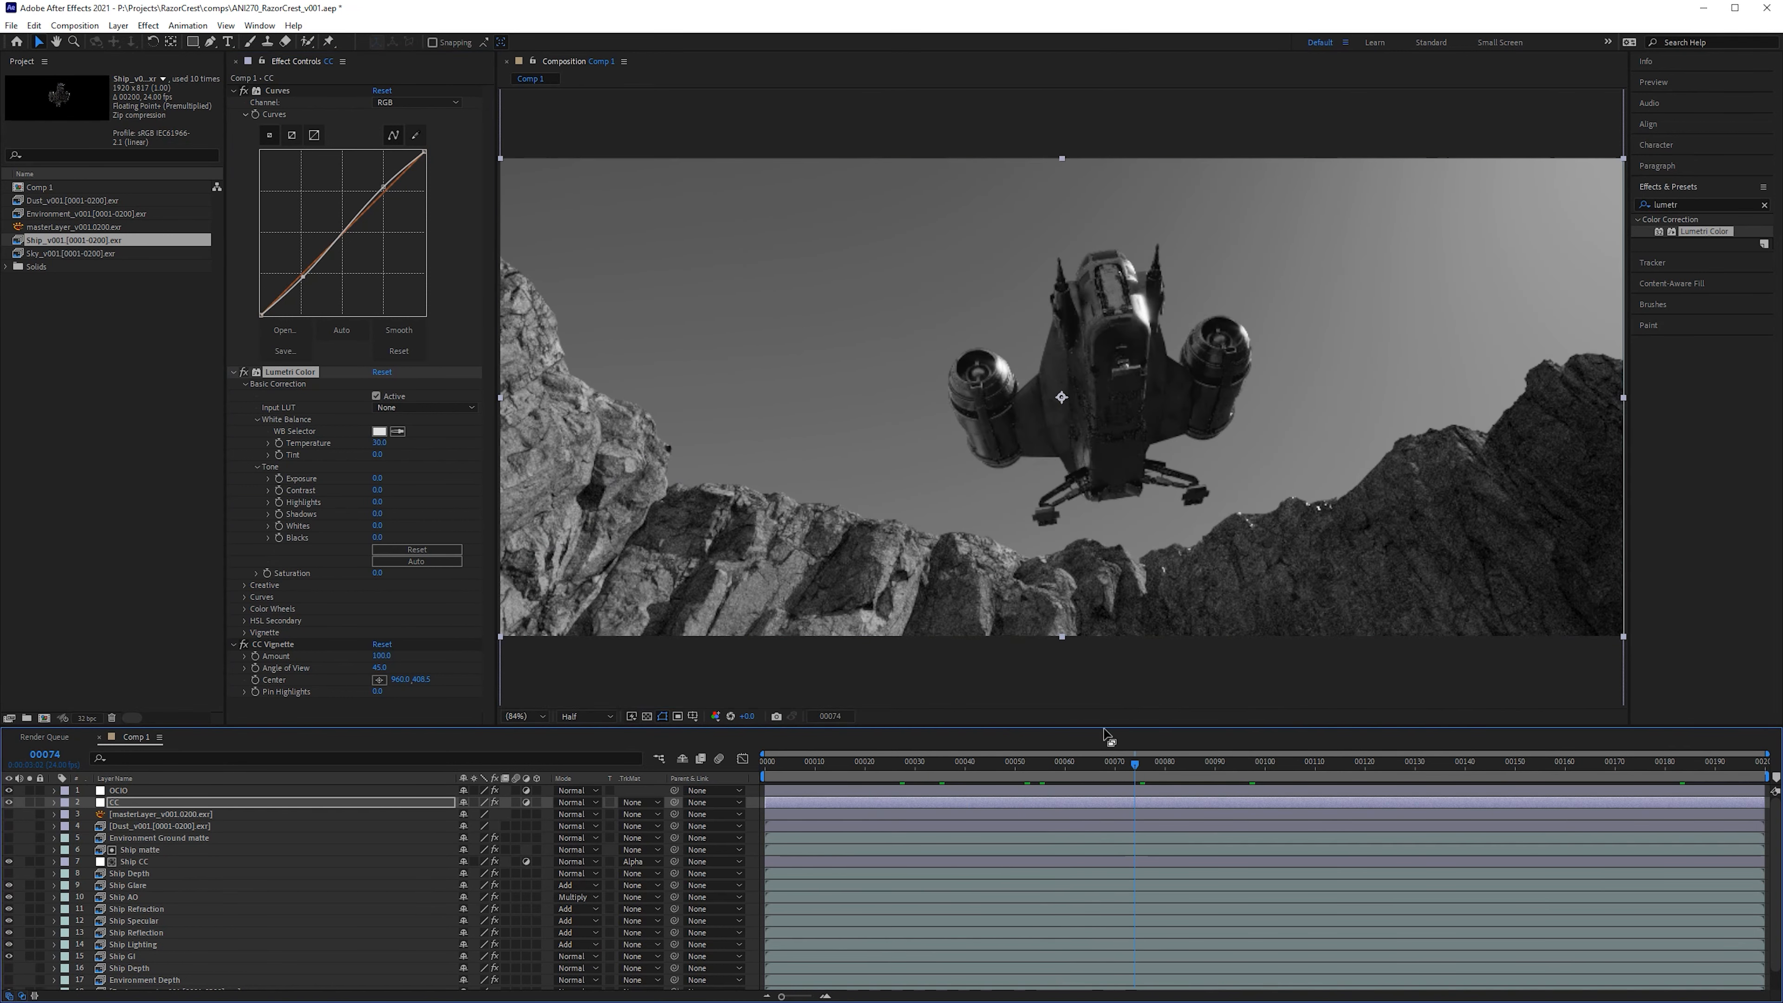
Step: Try a Lumetri Color saturation of 85 at frame 74, and set the saturation to 90
{"action": "left_click", "coordinate": [380, 573]}
{"action": "type", "text": "85"}
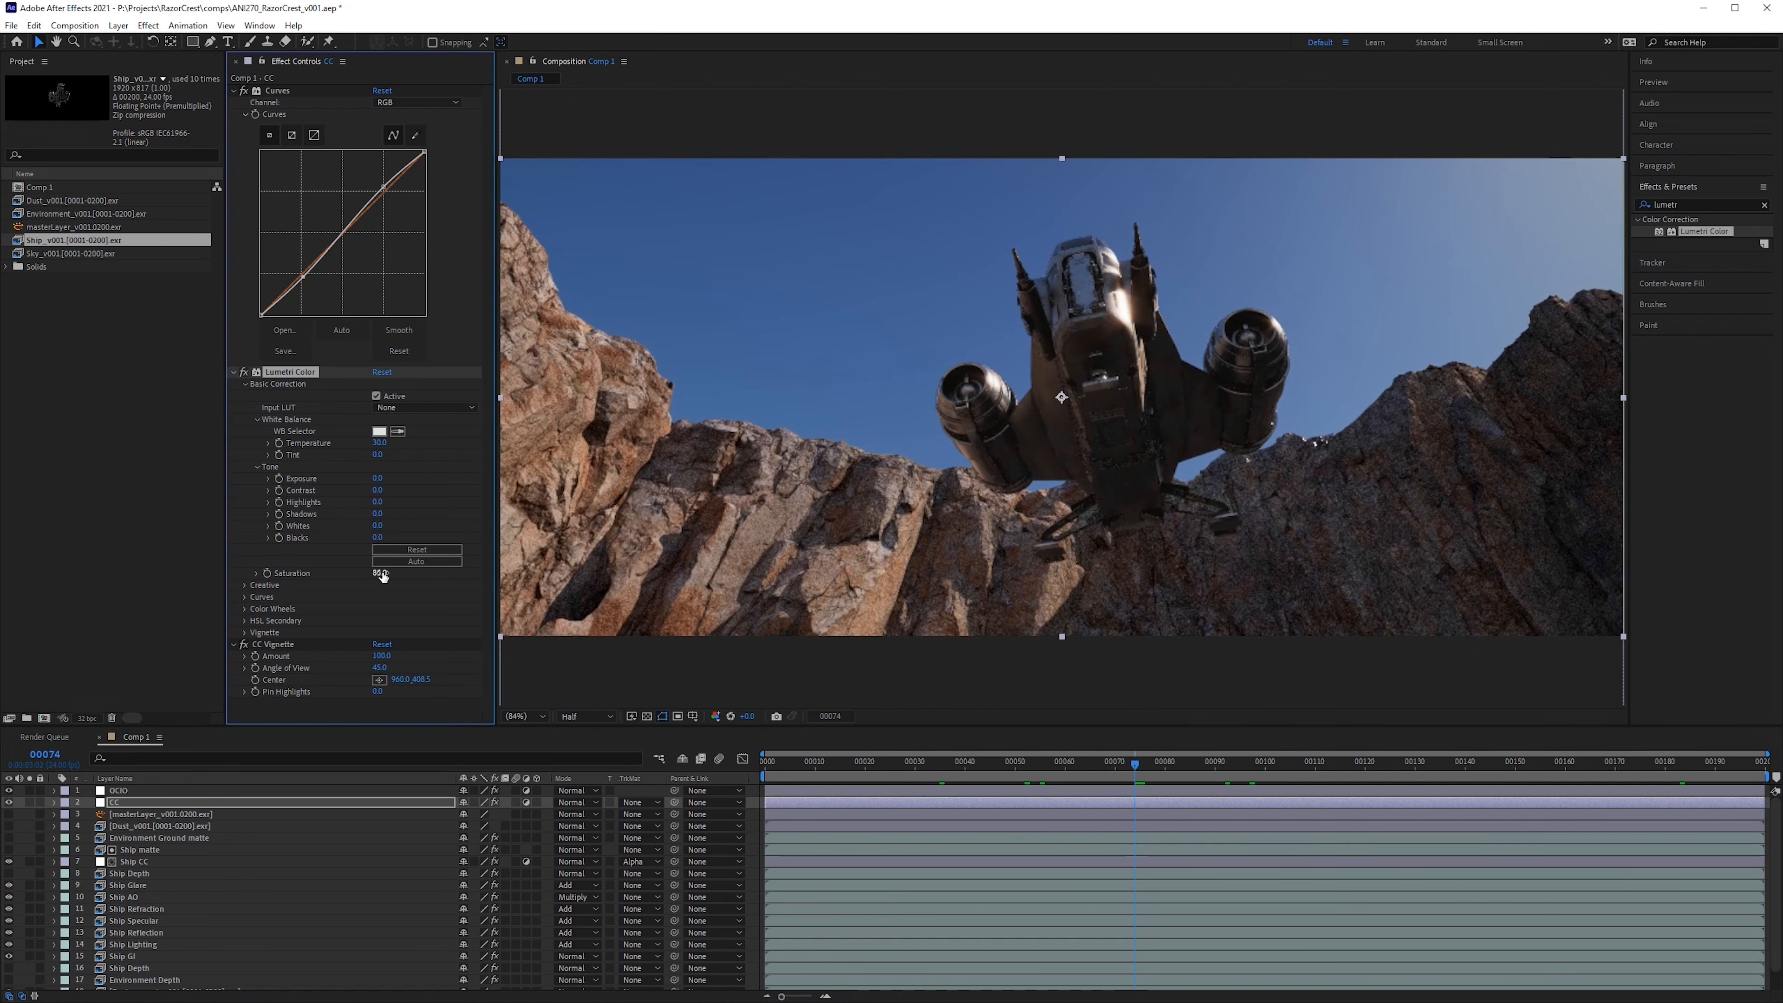
{"action": "left_click", "coordinate": [378, 573]}
{"action": "type", "text": "90.0"}
Step: Review the graded composite at frames throughout the shot, including 104, 162, 190, 47, 119, 145 and 137
{"action": "left_click", "coordinate": [1285, 762]}
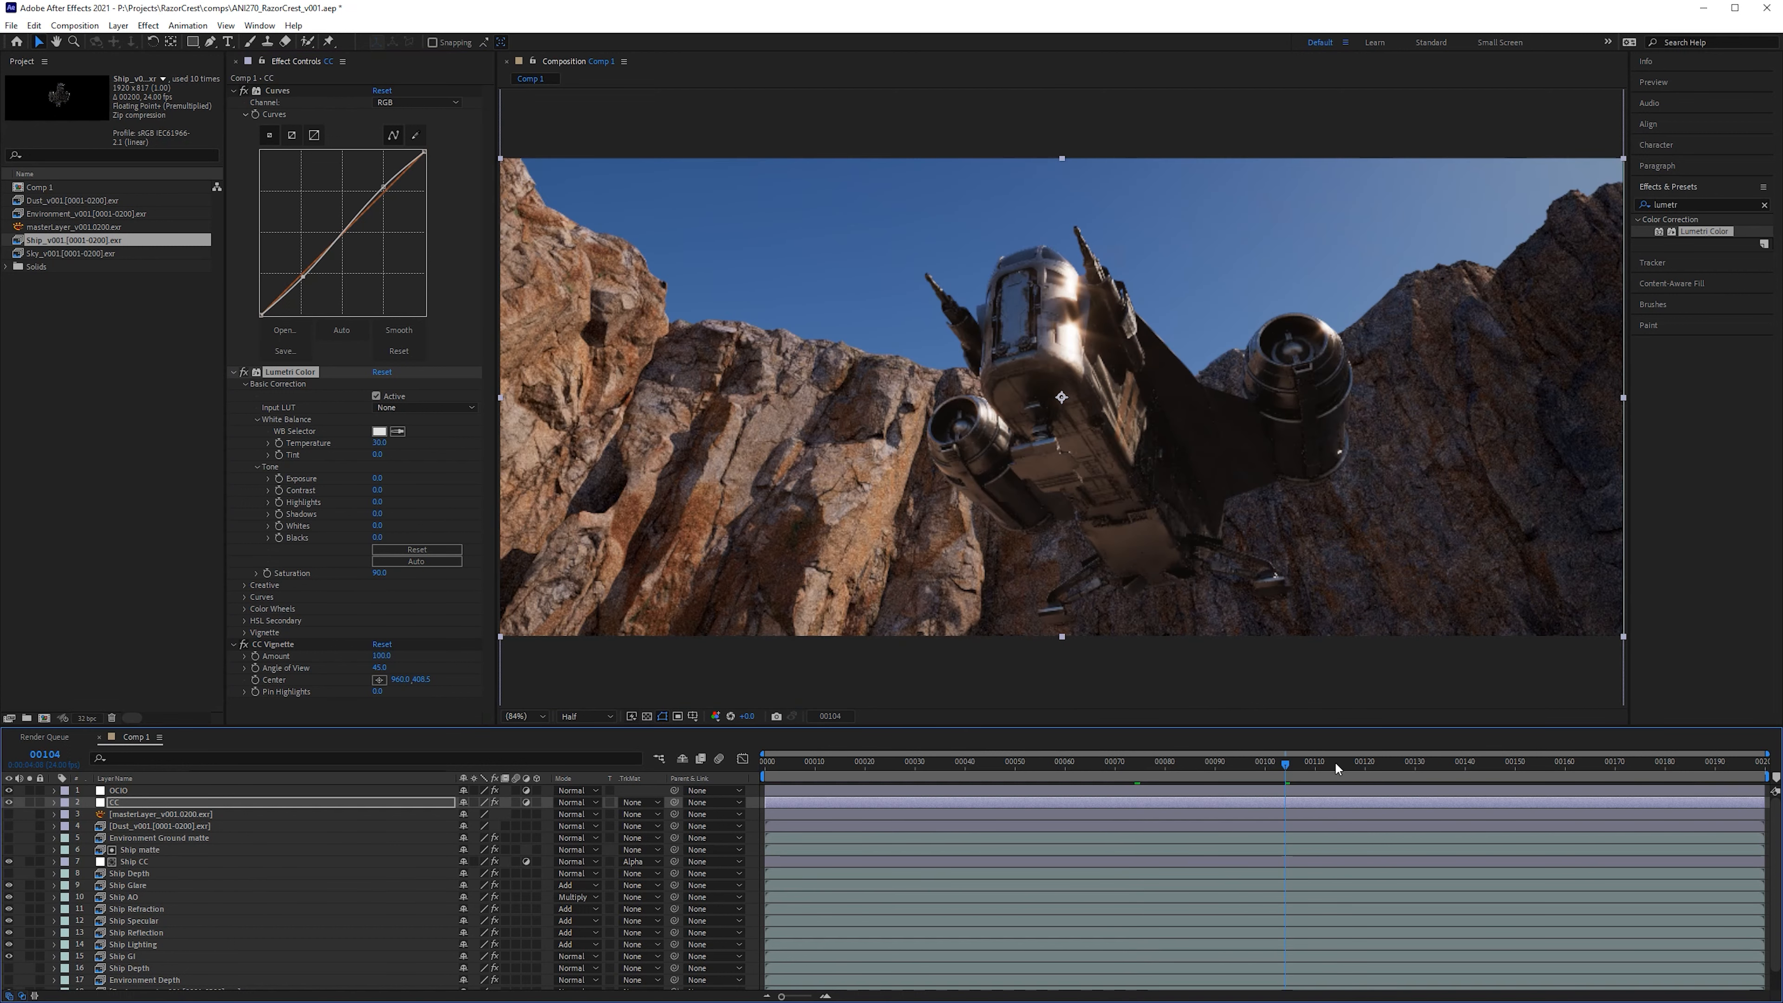
{"action": "left_click", "coordinate": [1440, 770]}
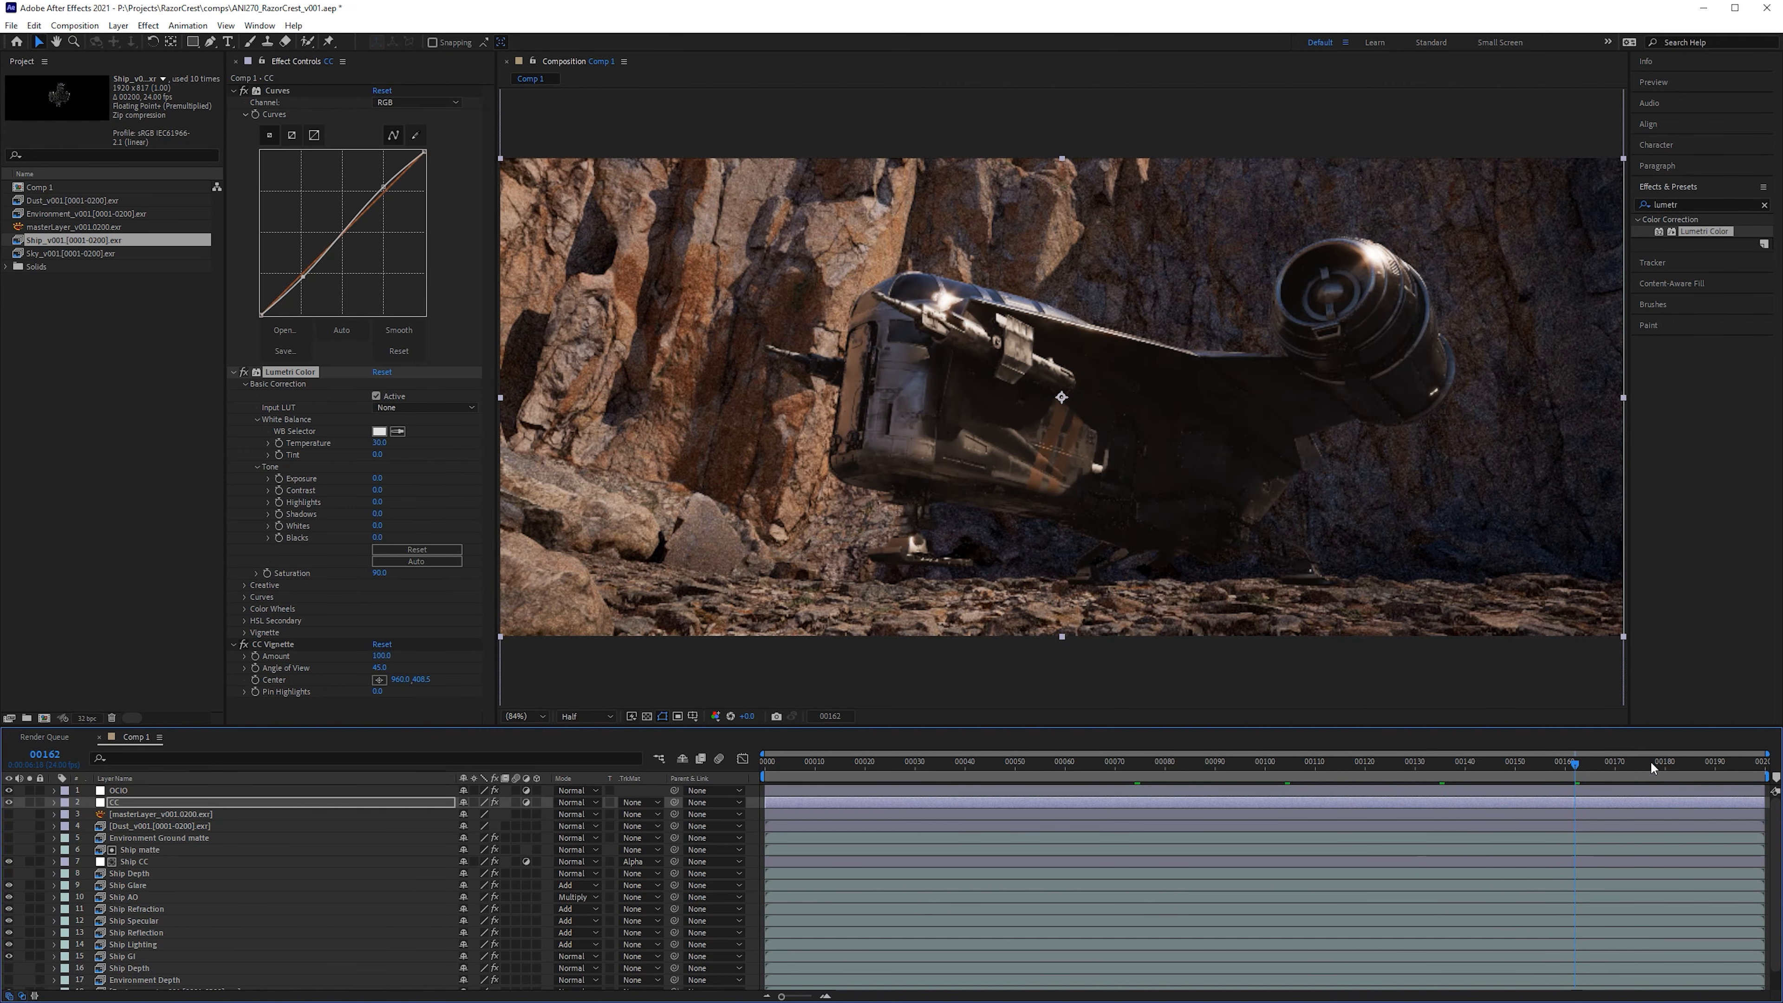
{"action": "left_click", "coordinate": [1650, 762]}
{"action": "left_click", "coordinate": [1713, 765]}
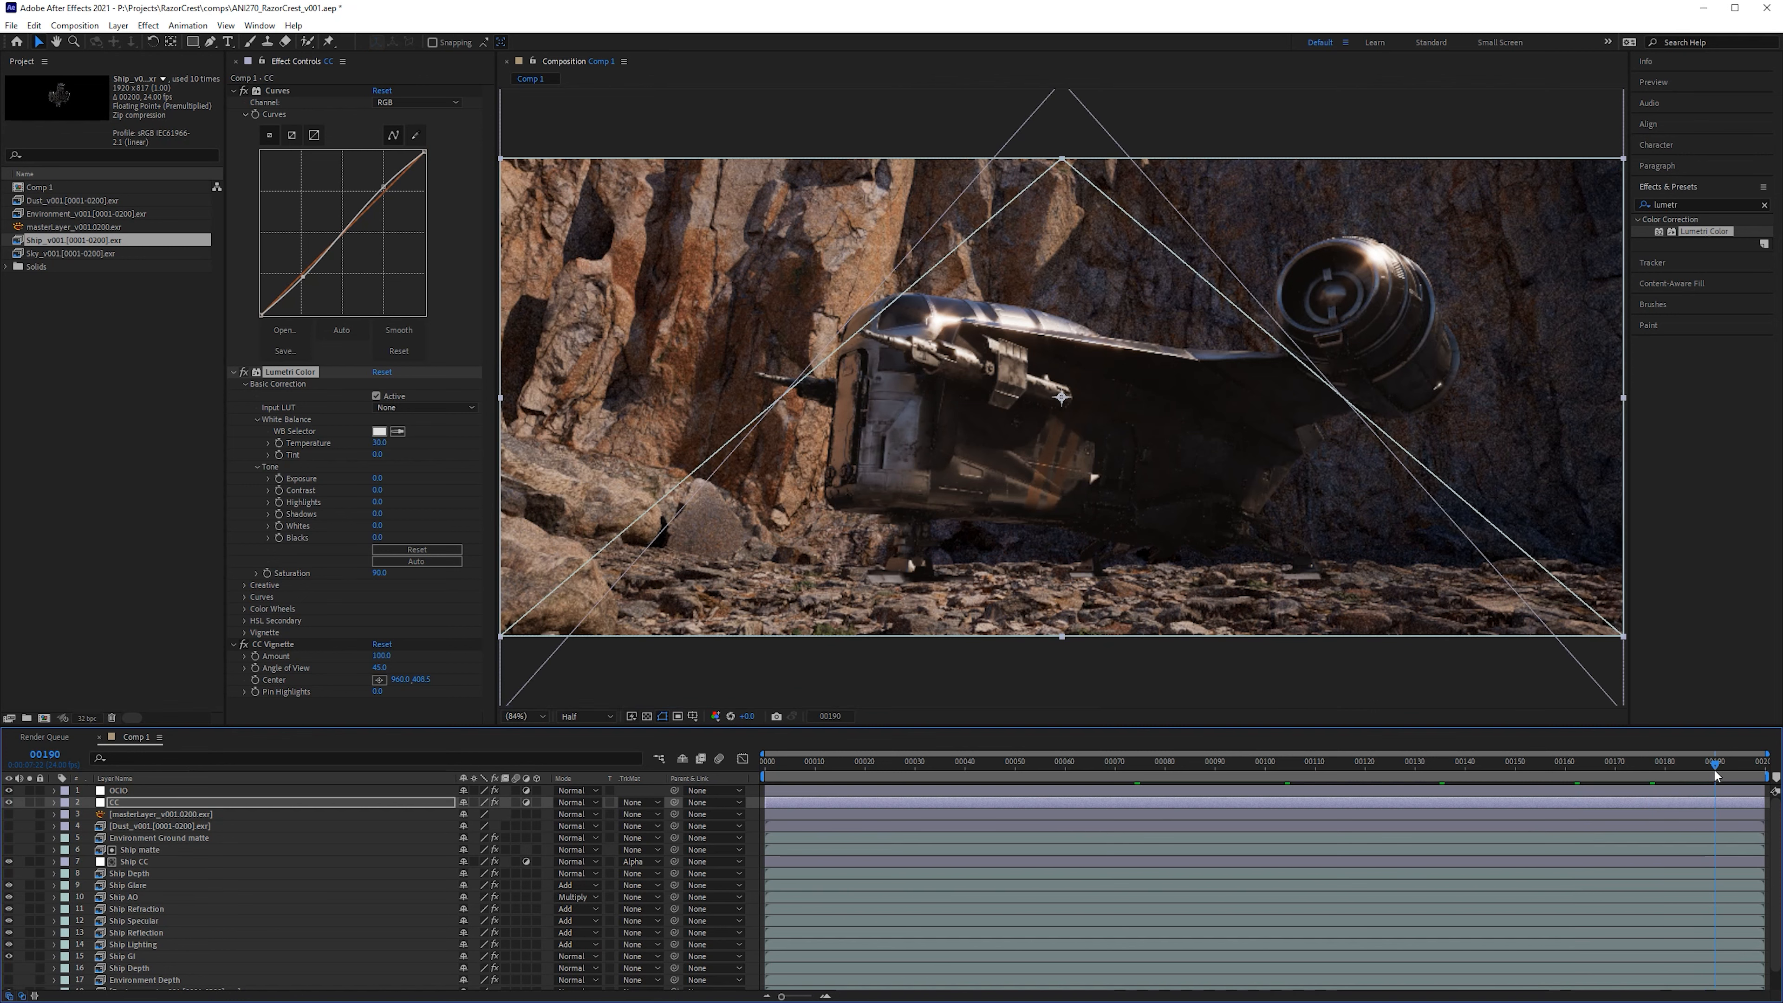
{"action": "left_click", "coordinate": [1450, 763]}
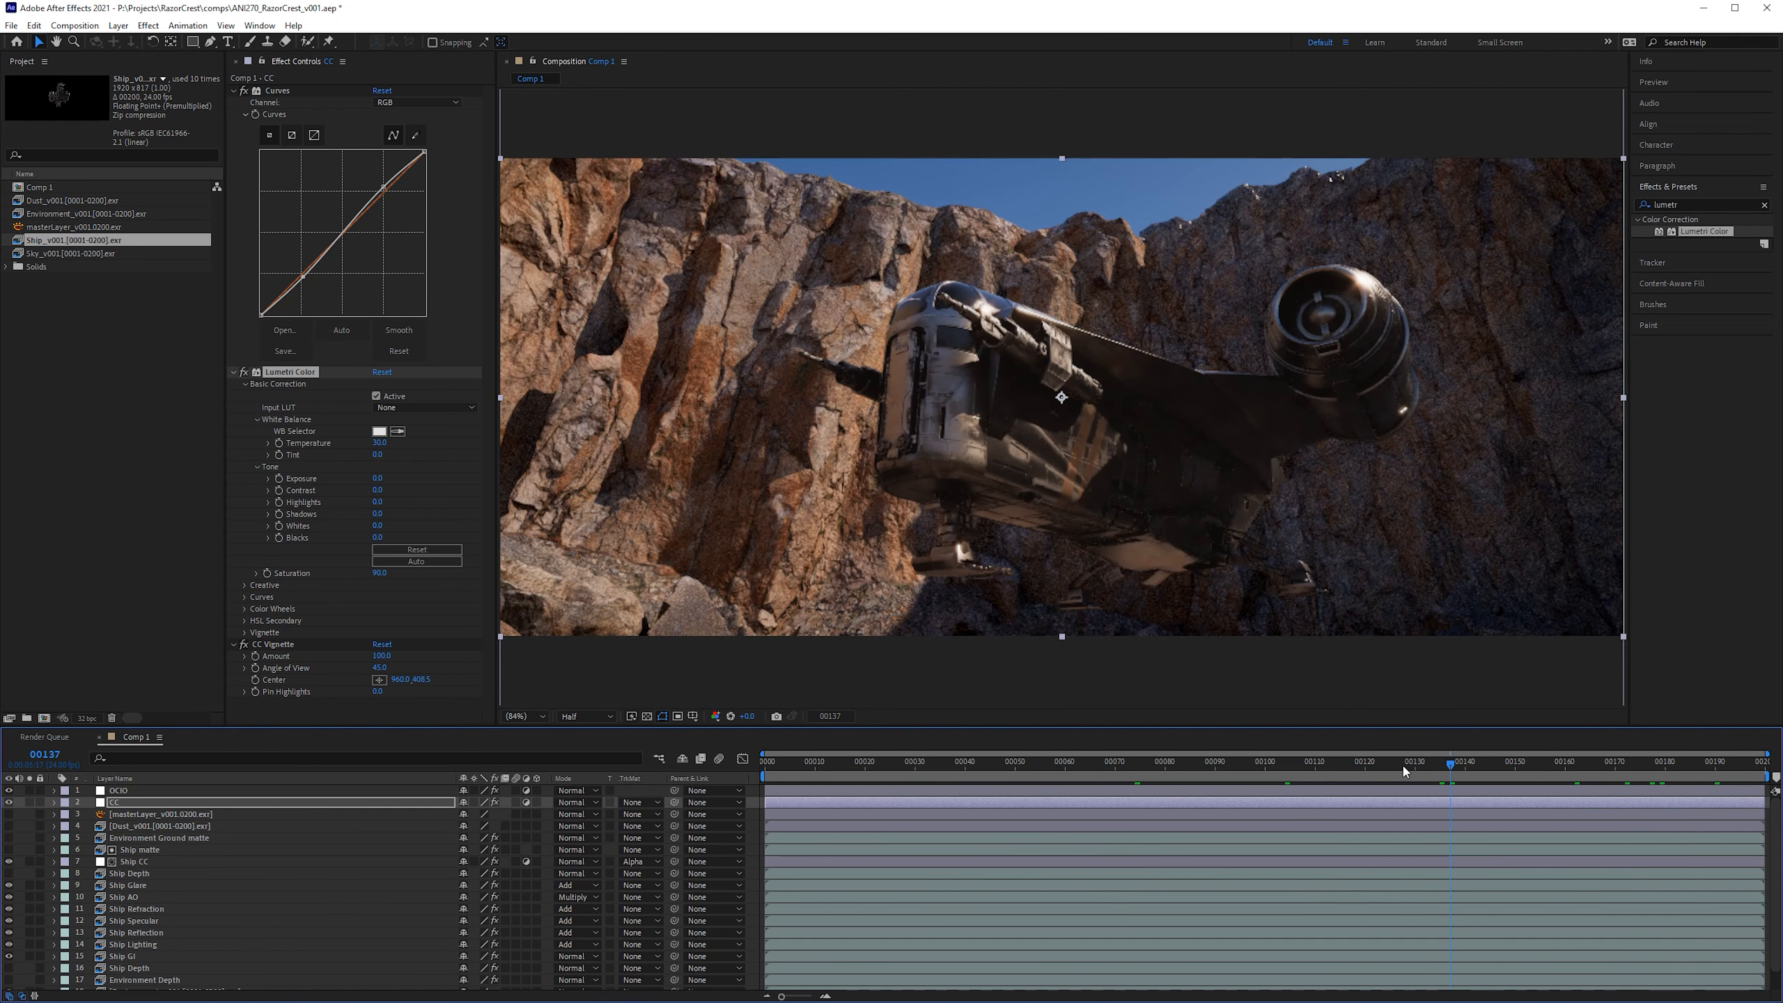
{"action": "left_click_drag", "start_coordinate": [1308, 765], "coordinate": [999, 765]}
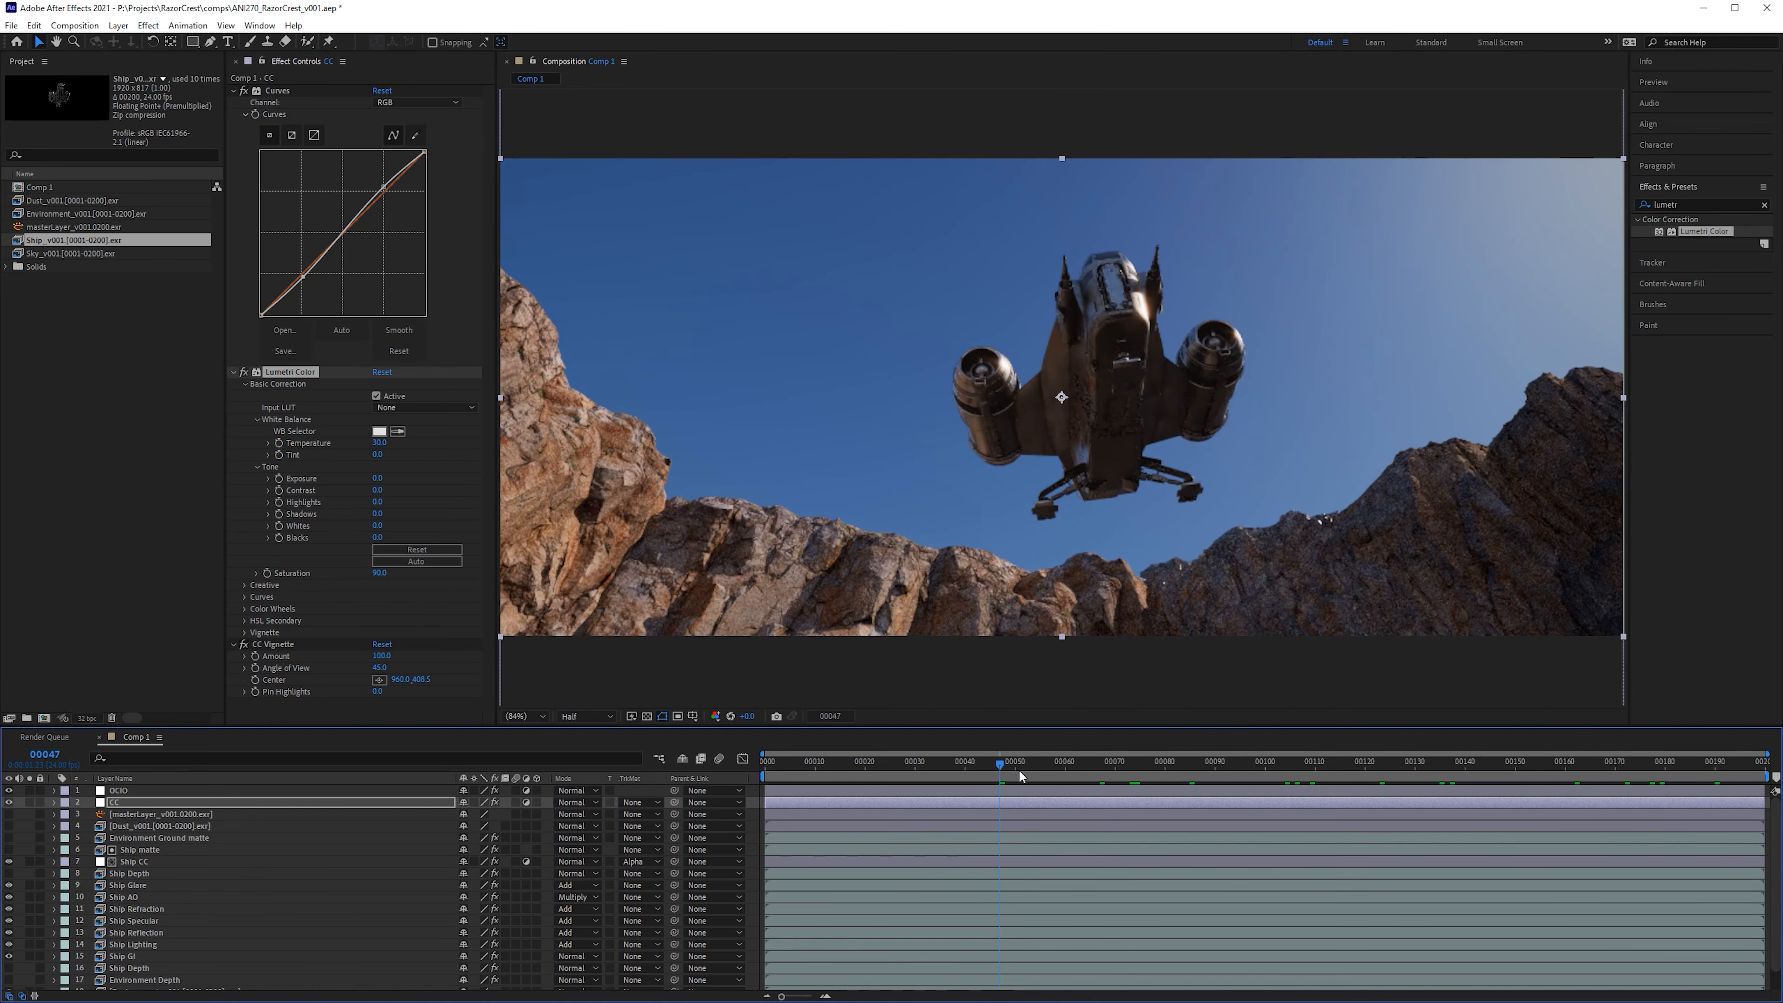
{"action": "left_click", "coordinate": [1239, 765]}
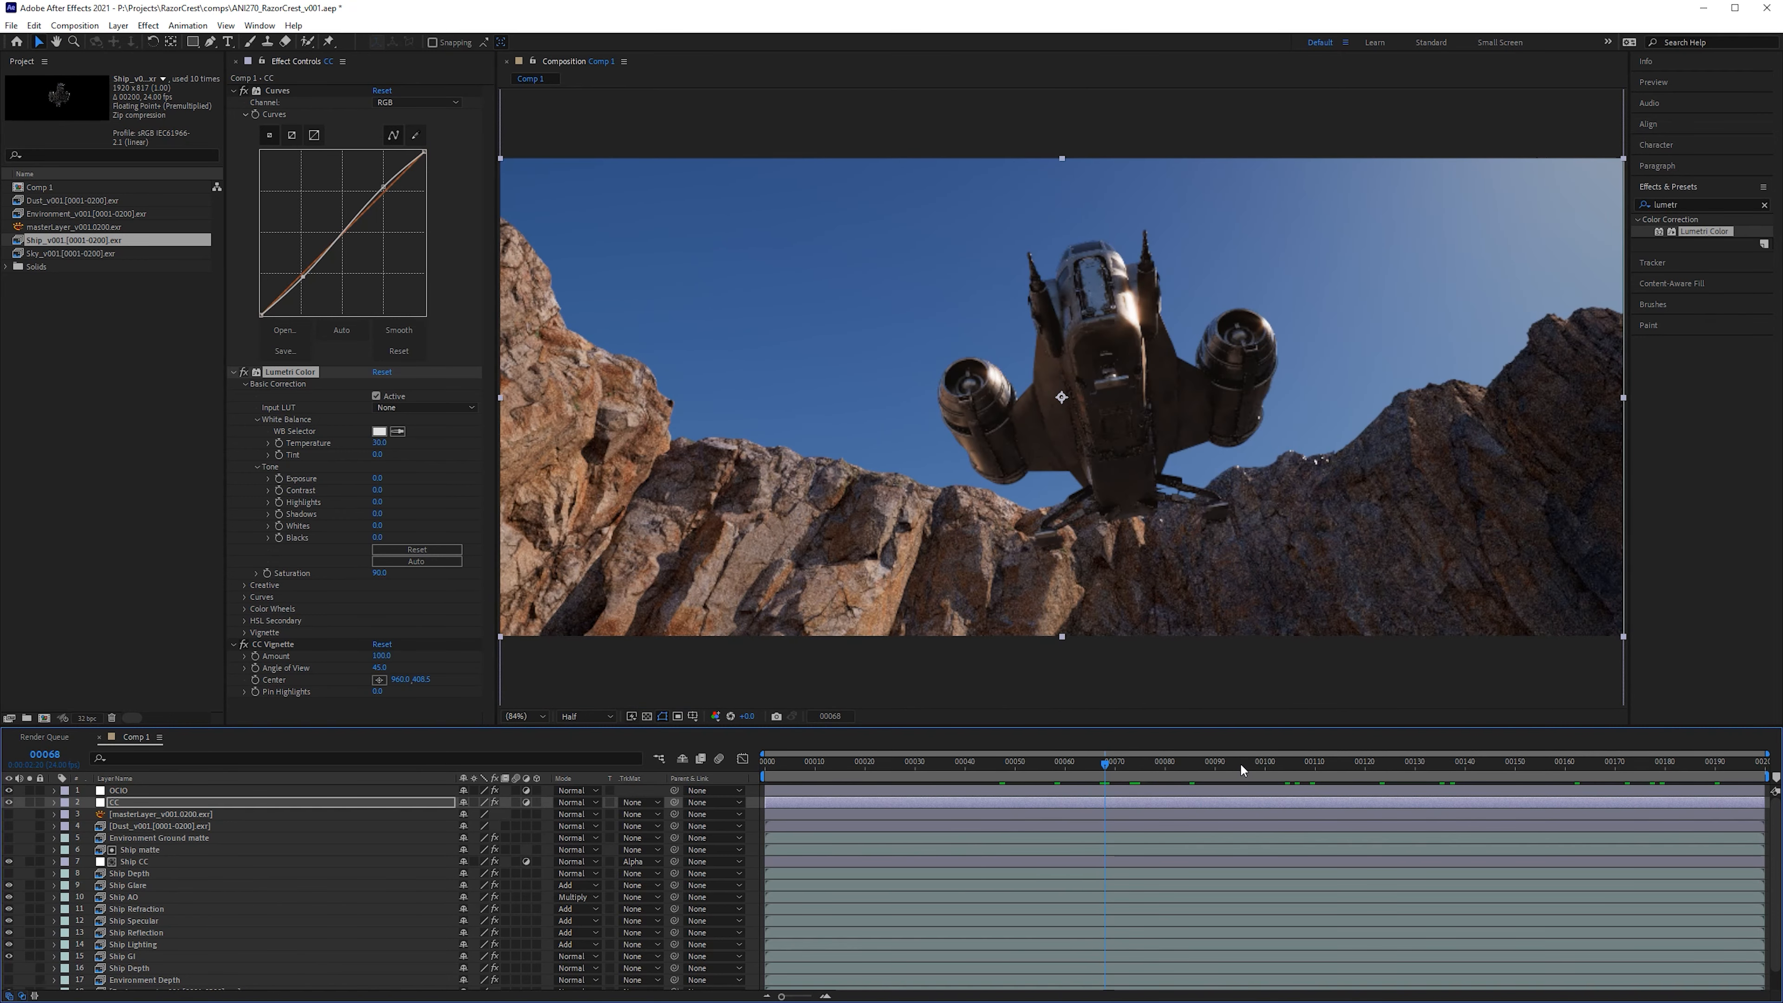
{"action": "left_click", "coordinate": [1361, 765]}
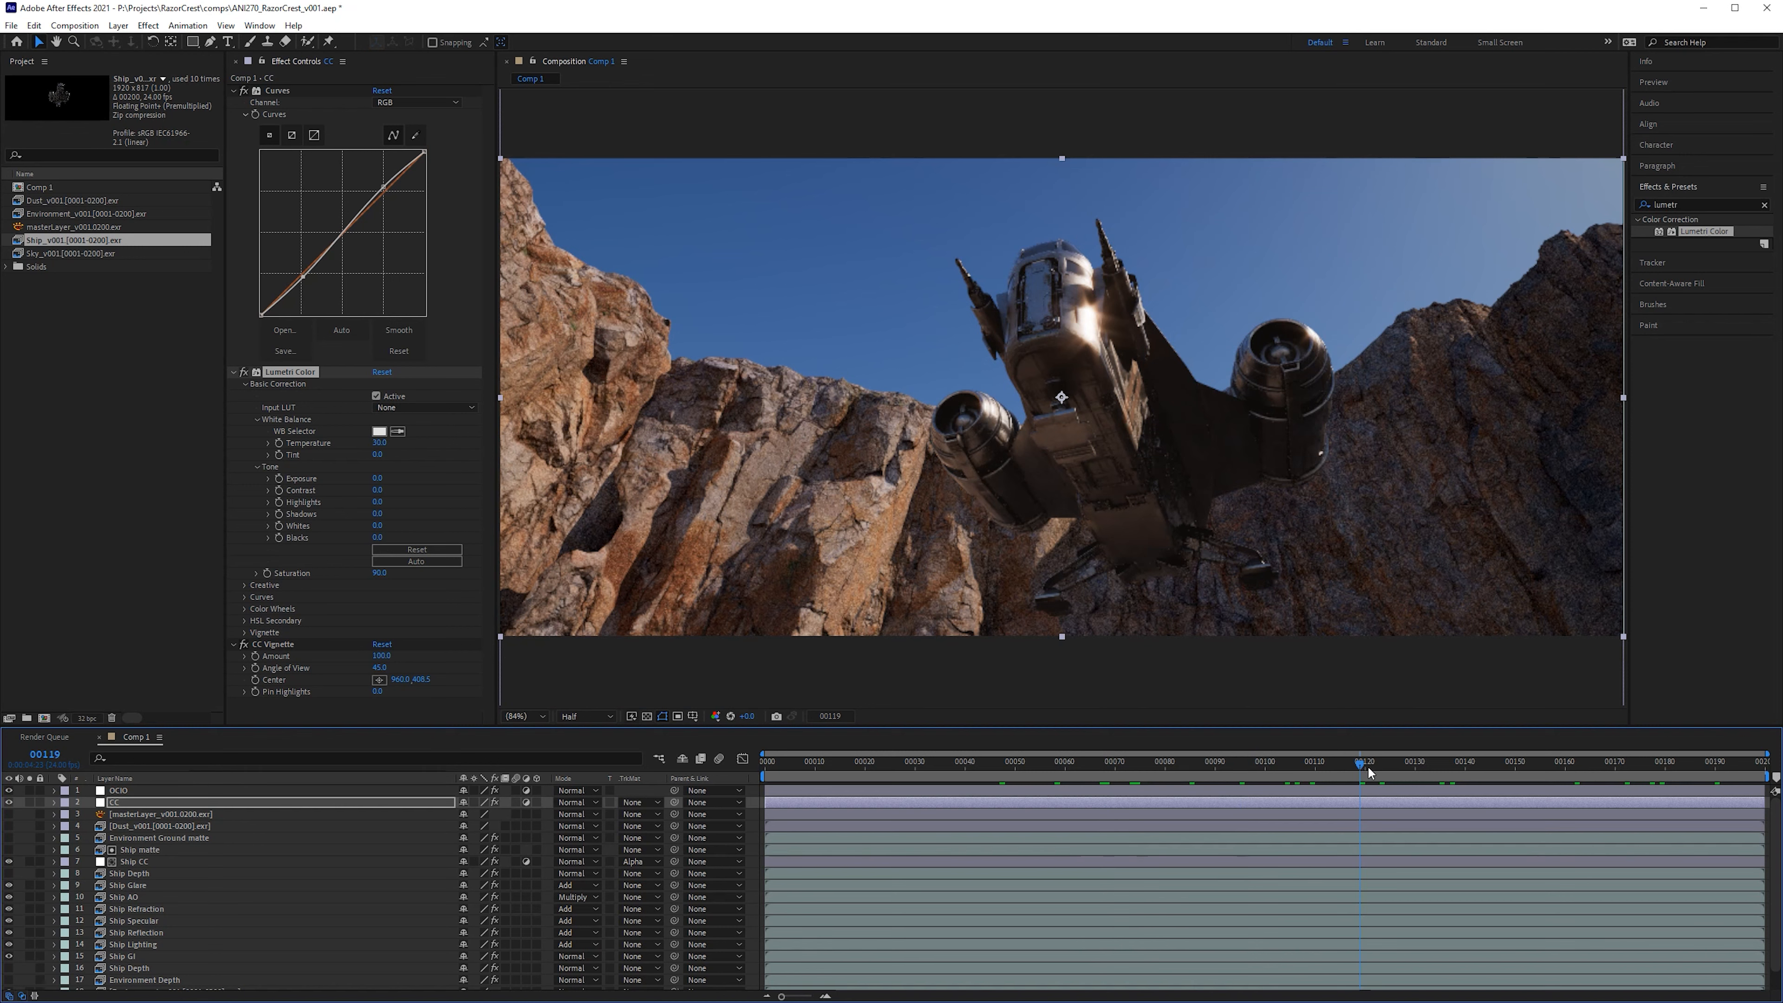
{"action": "left_click", "coordinate": [1461, 765]}
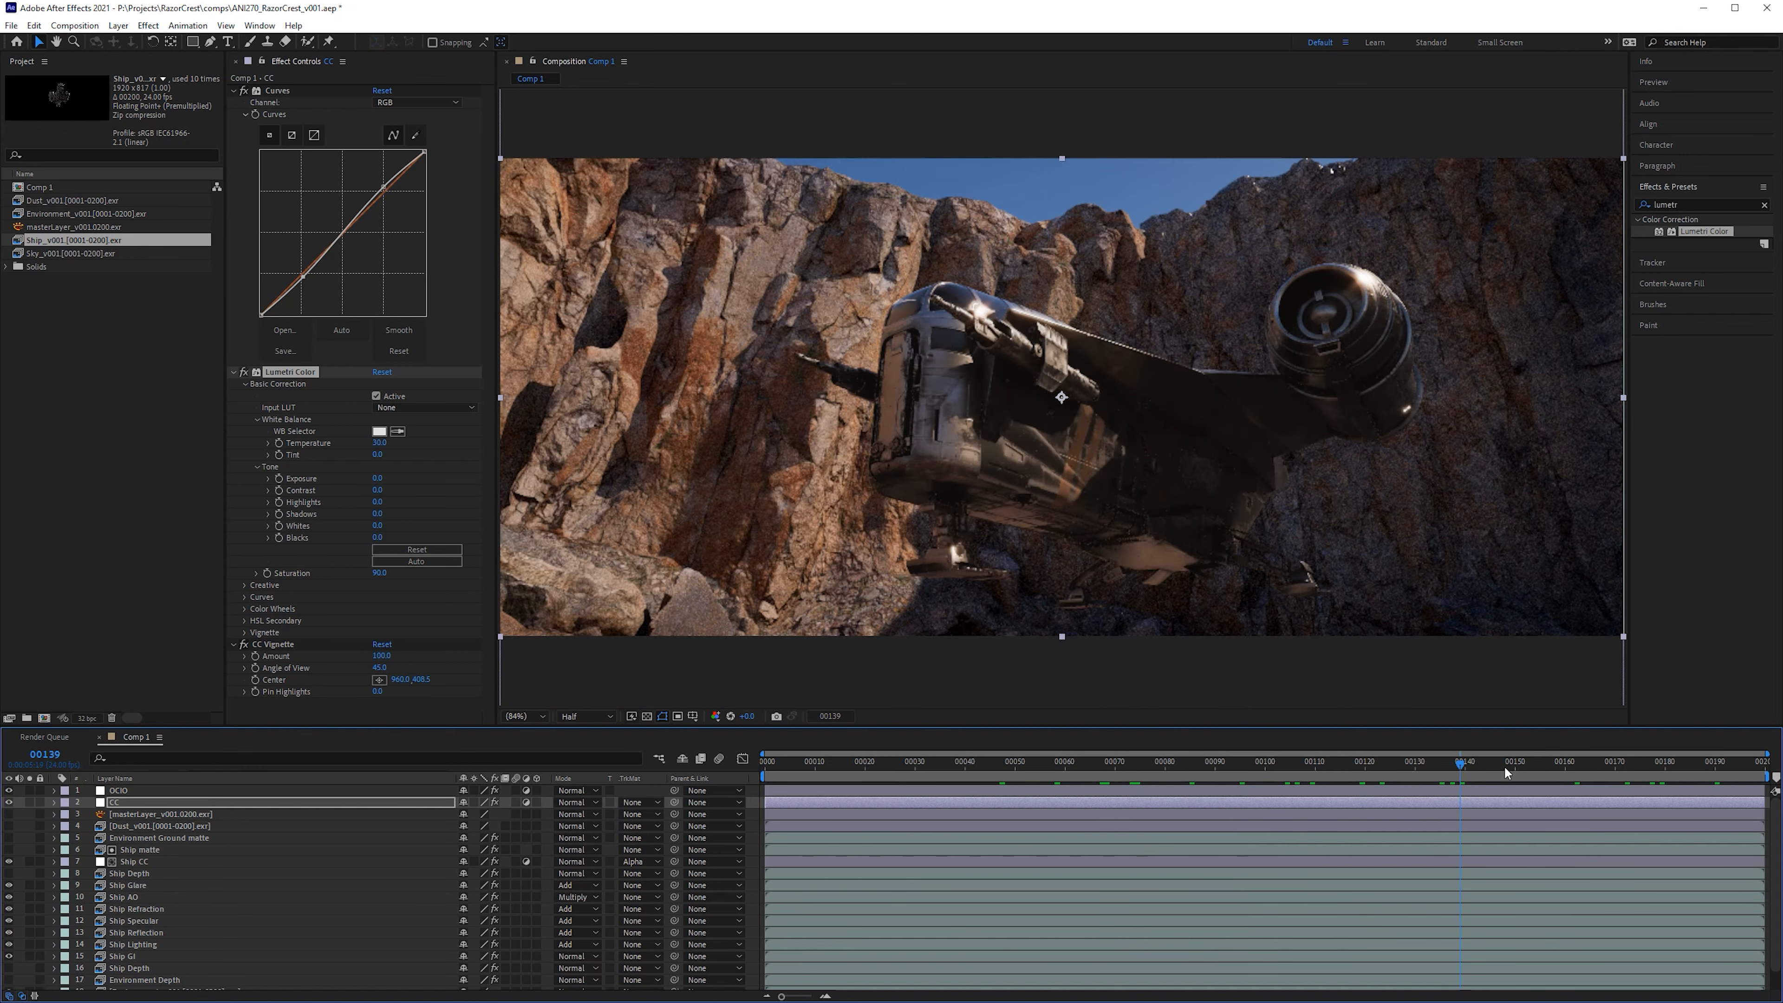
{"action": "left_click", "coordinate": [1490, 766]}
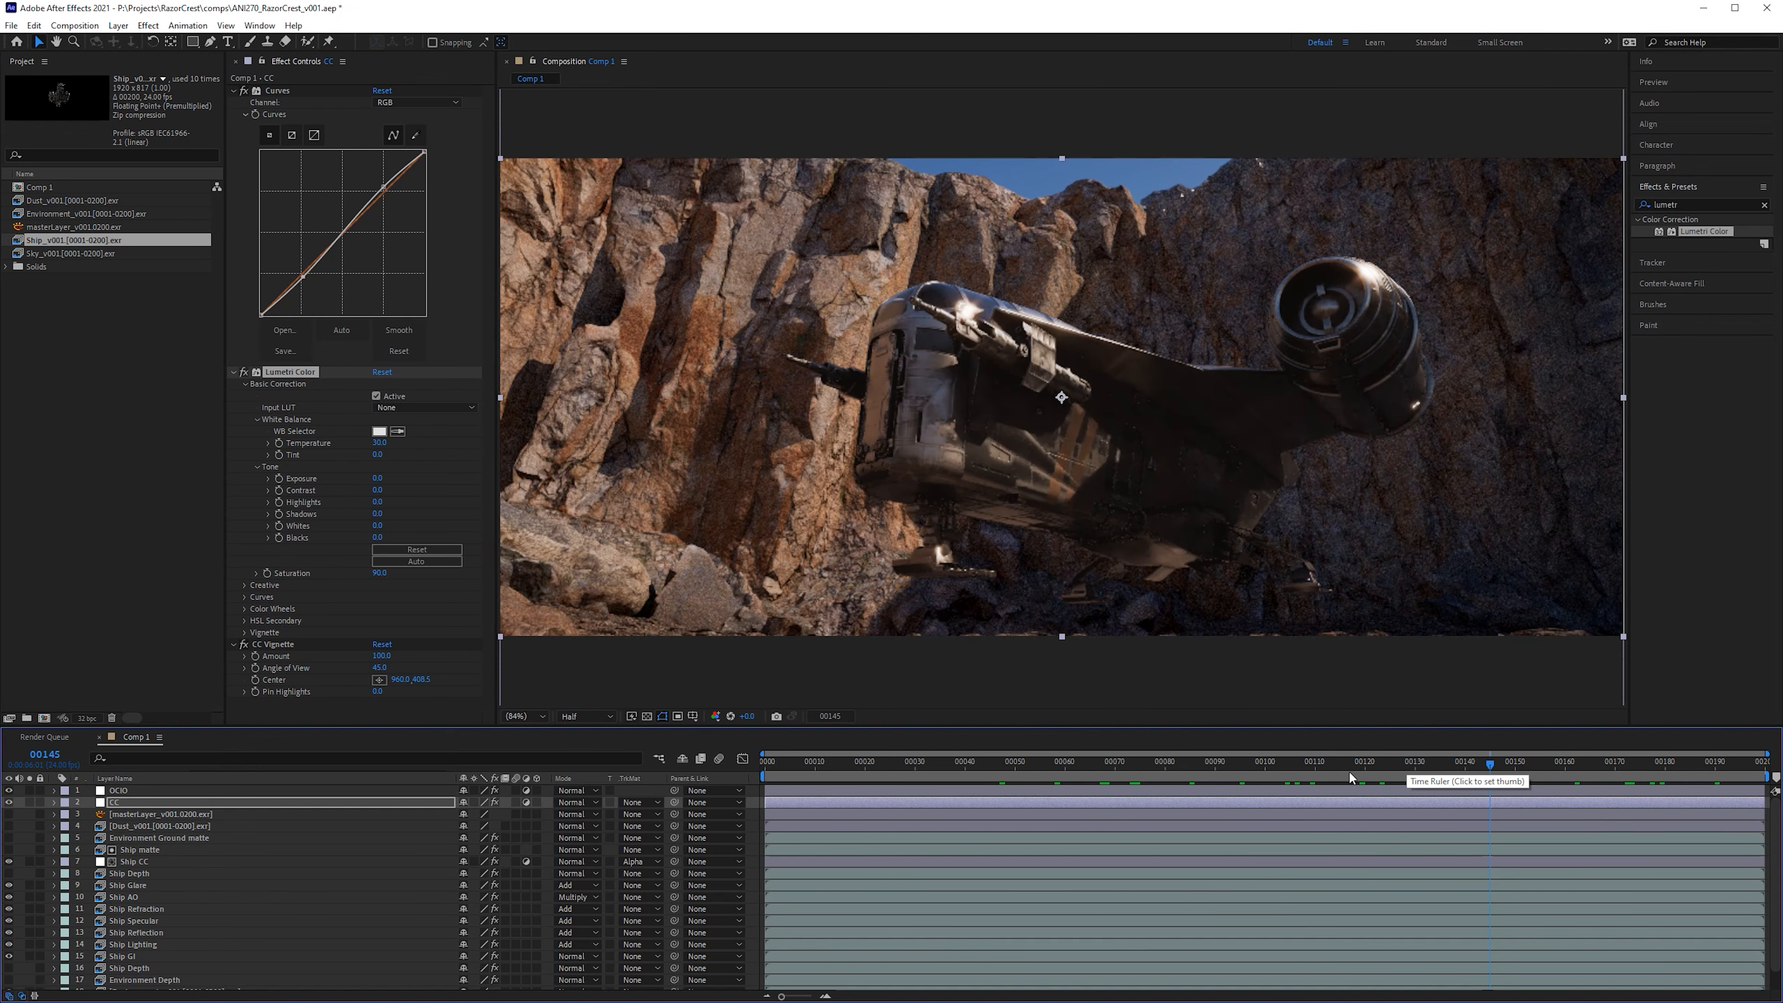
{"action": "left_click_drag", "start_coordinate": [1351, 766], "coordinate": [1452, 736]}
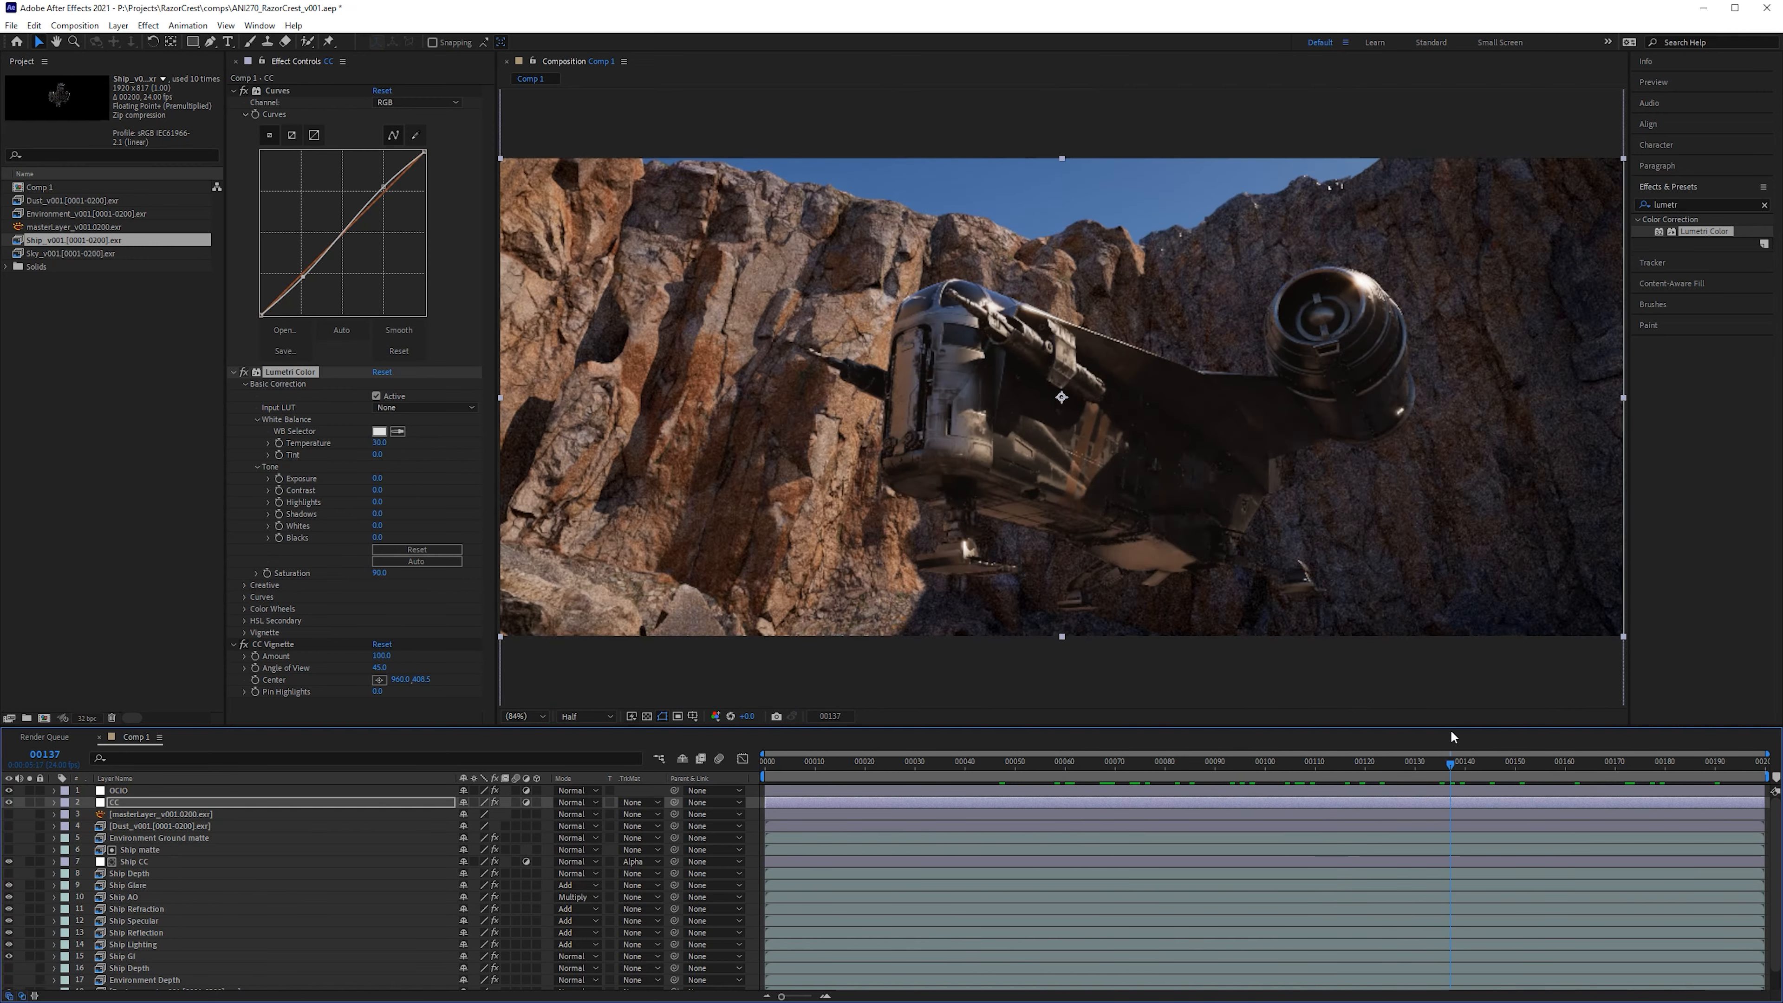
{"action": "key", "text": "space"}
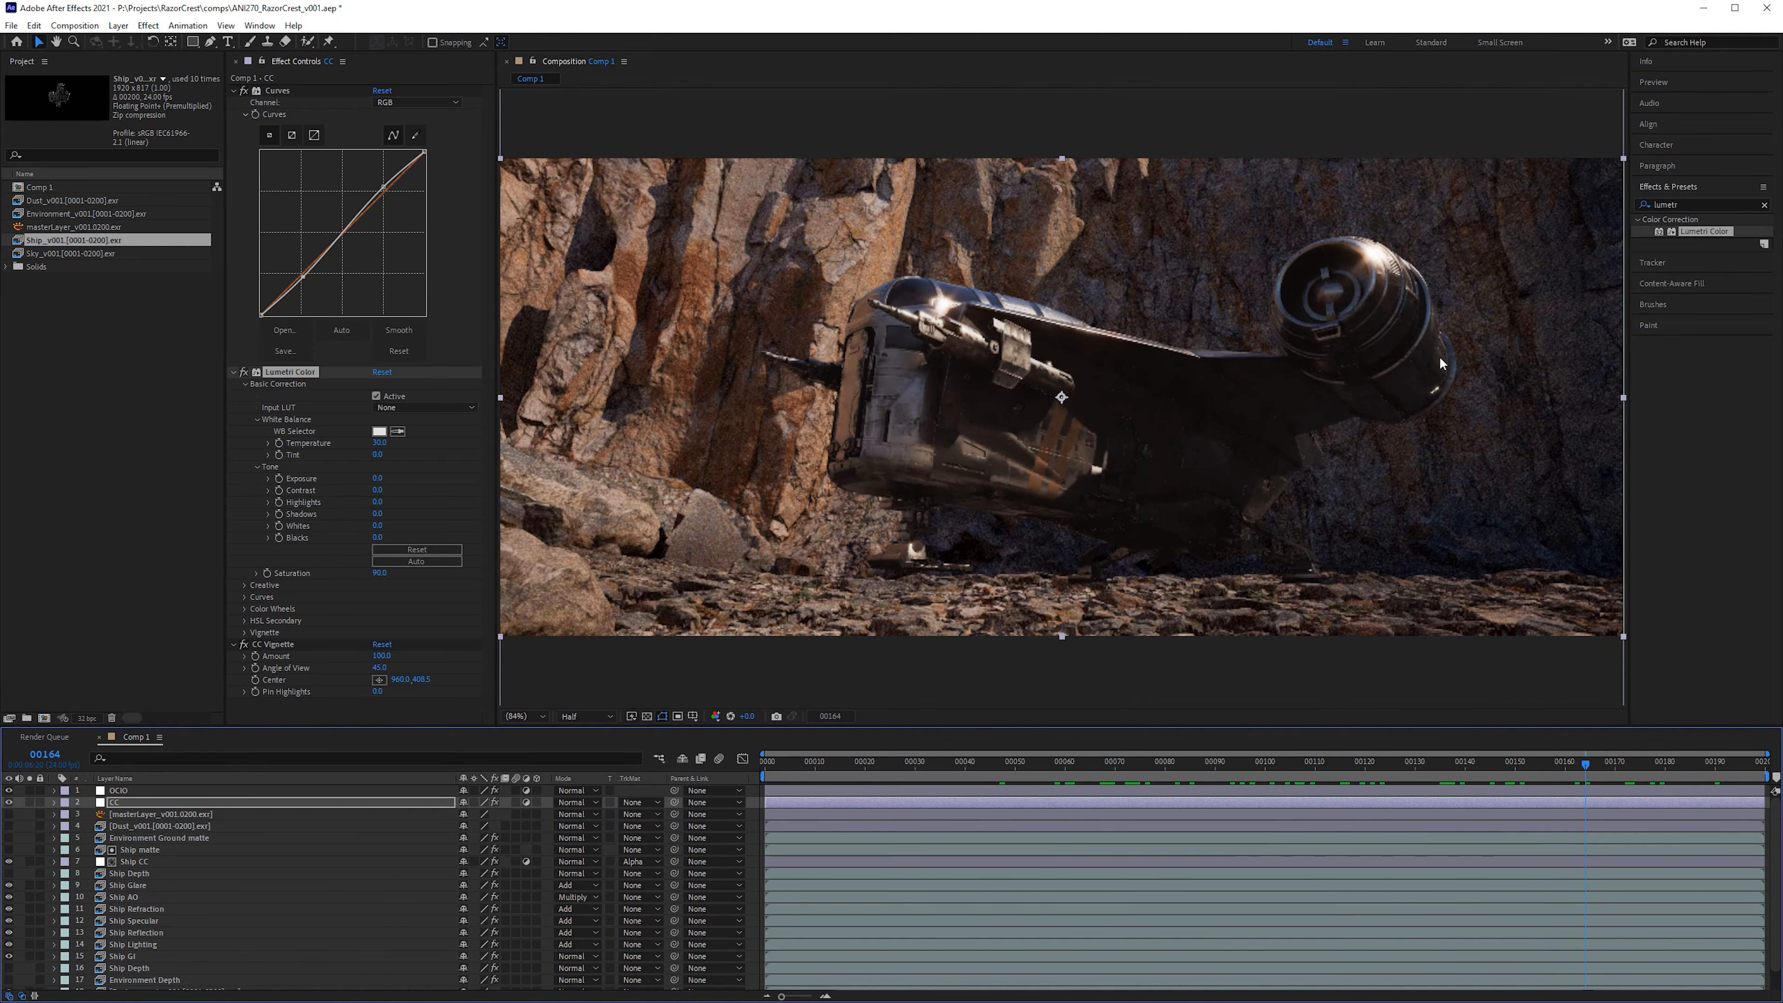
Step: Compare frame 164 with Lumetri Color off and on, and collapse and re-expand the effect's settings
{"action": "left_click", "coordinate": [241, 368]}
{"action": "left_click", "coordinate": [236, 370]}
{"action": "left_click", "coordinate": [233, 372]}
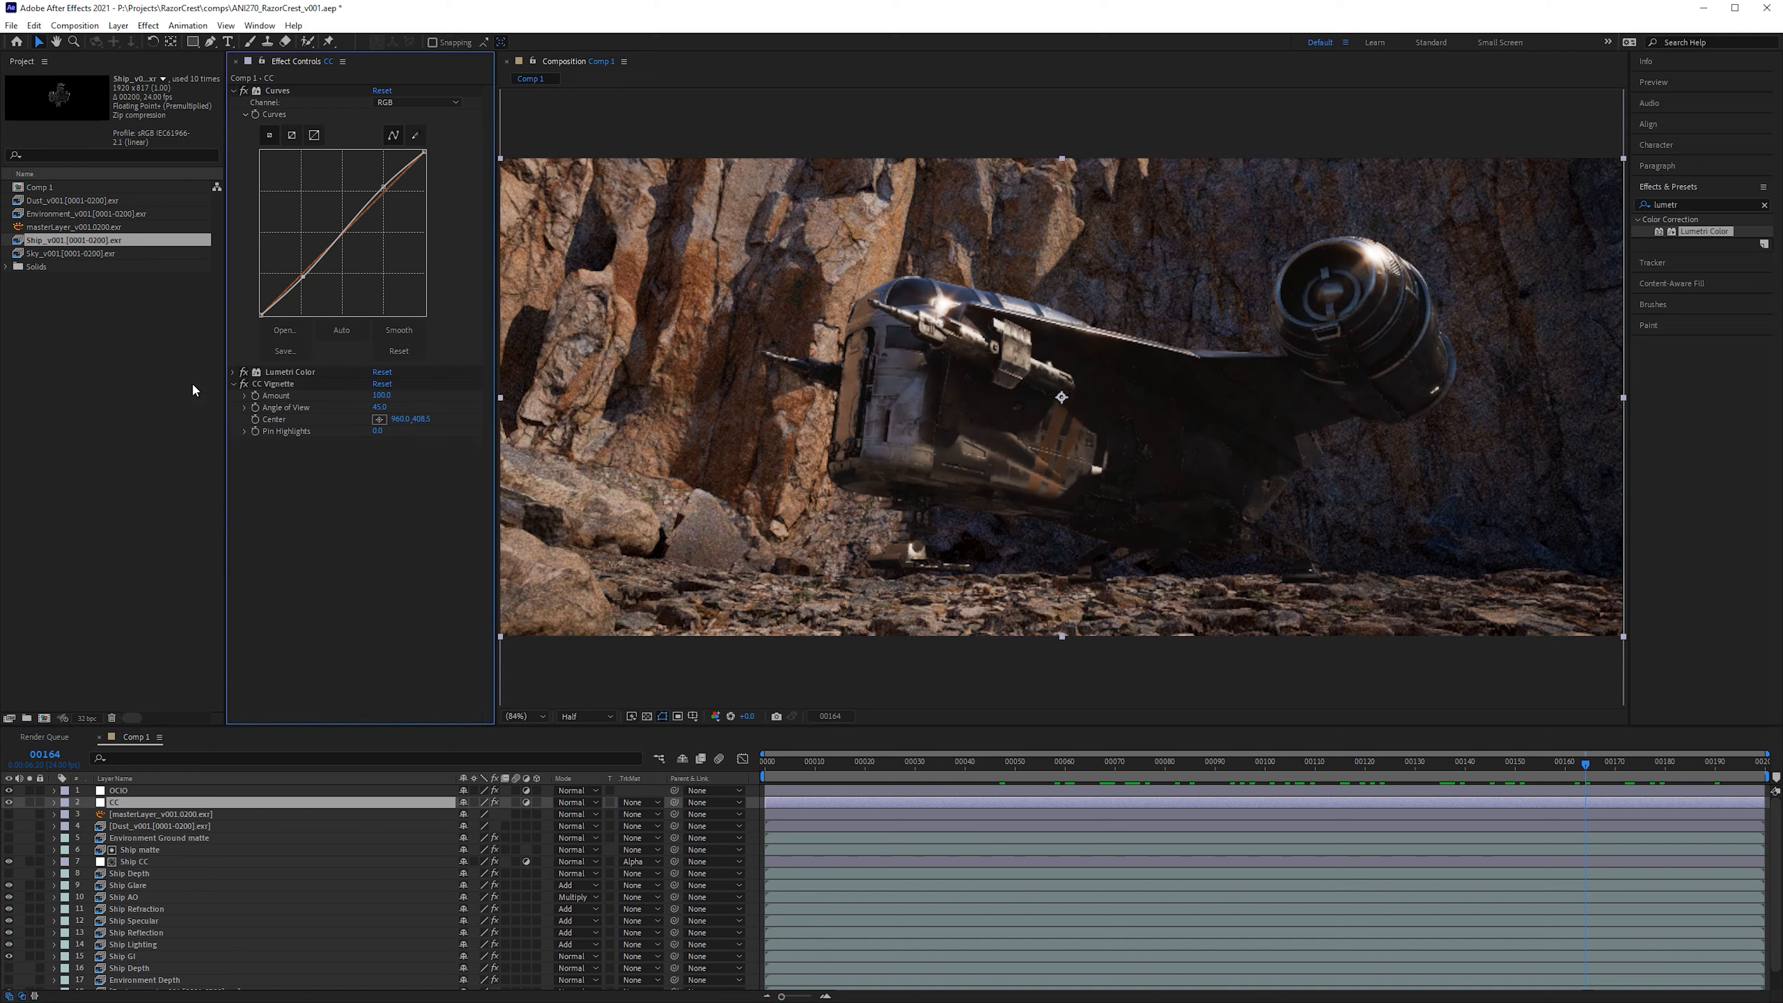
{"action": "left_click", "coordinate": [230, 371]}
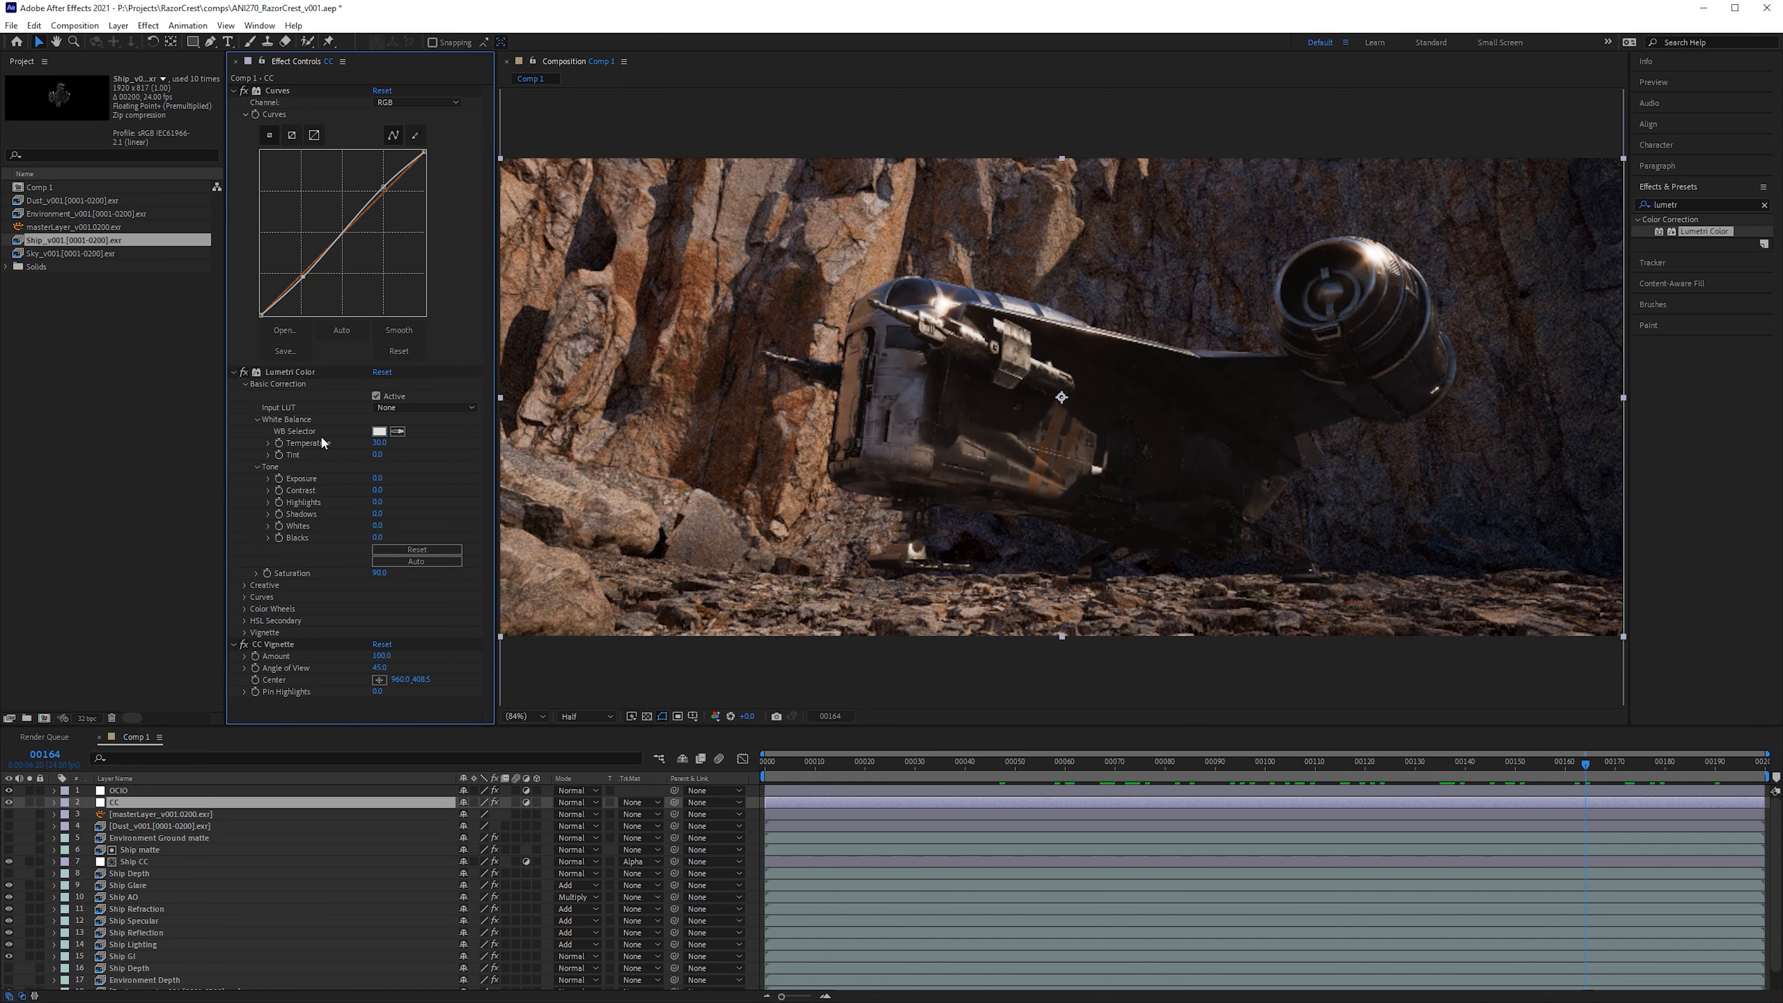
Step: Set Lumetri Color's temperature to 20 on the CC layer and check the effect's influence at frame 164
{"action": "left_click", "coordinate": [379, 443]}
{"action": "type", "text": "20"}
{"action": "key", "text": "Return"}
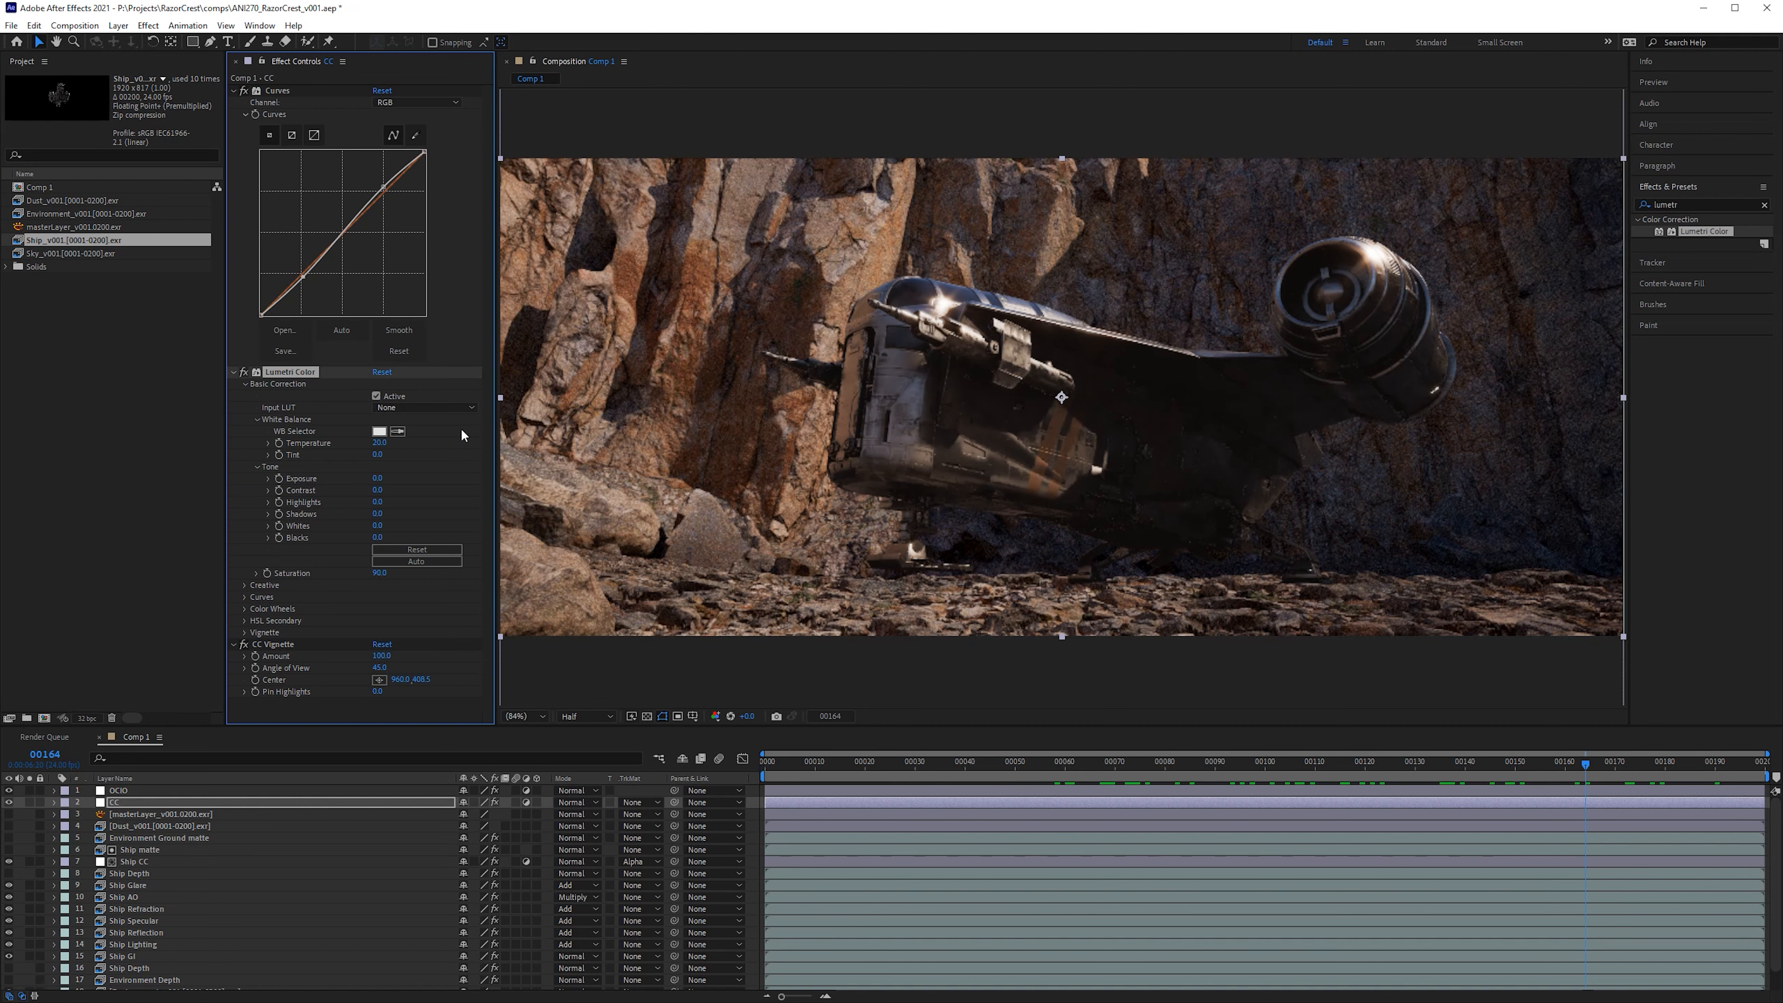
{"action": "mouse_move", "coordinate": [976, 323]}
{"action": "left_mouse_down"}
{"action": "mouse_move", "coordinate": [974, 372]}
{"action": "mouse_move", "coordinate": [1003, 341]}
{"action": "left_mouse_up"}
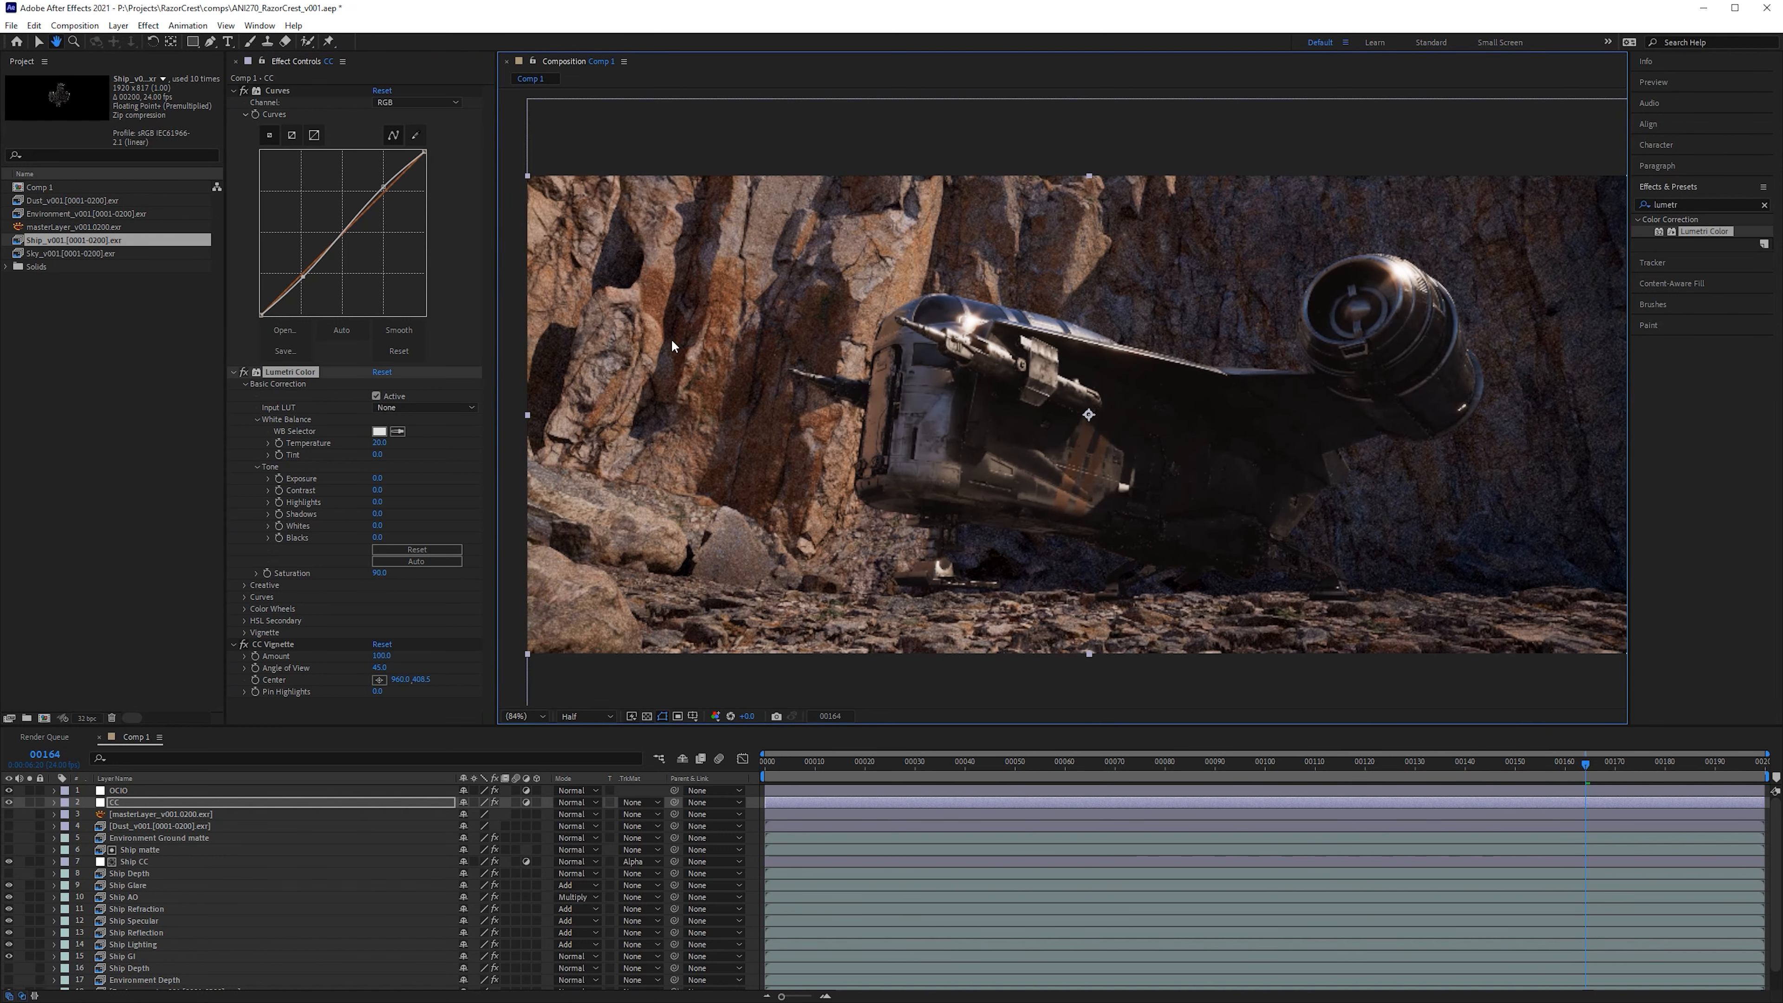
{"action": "left_click", "coordinate": [243, 369]}
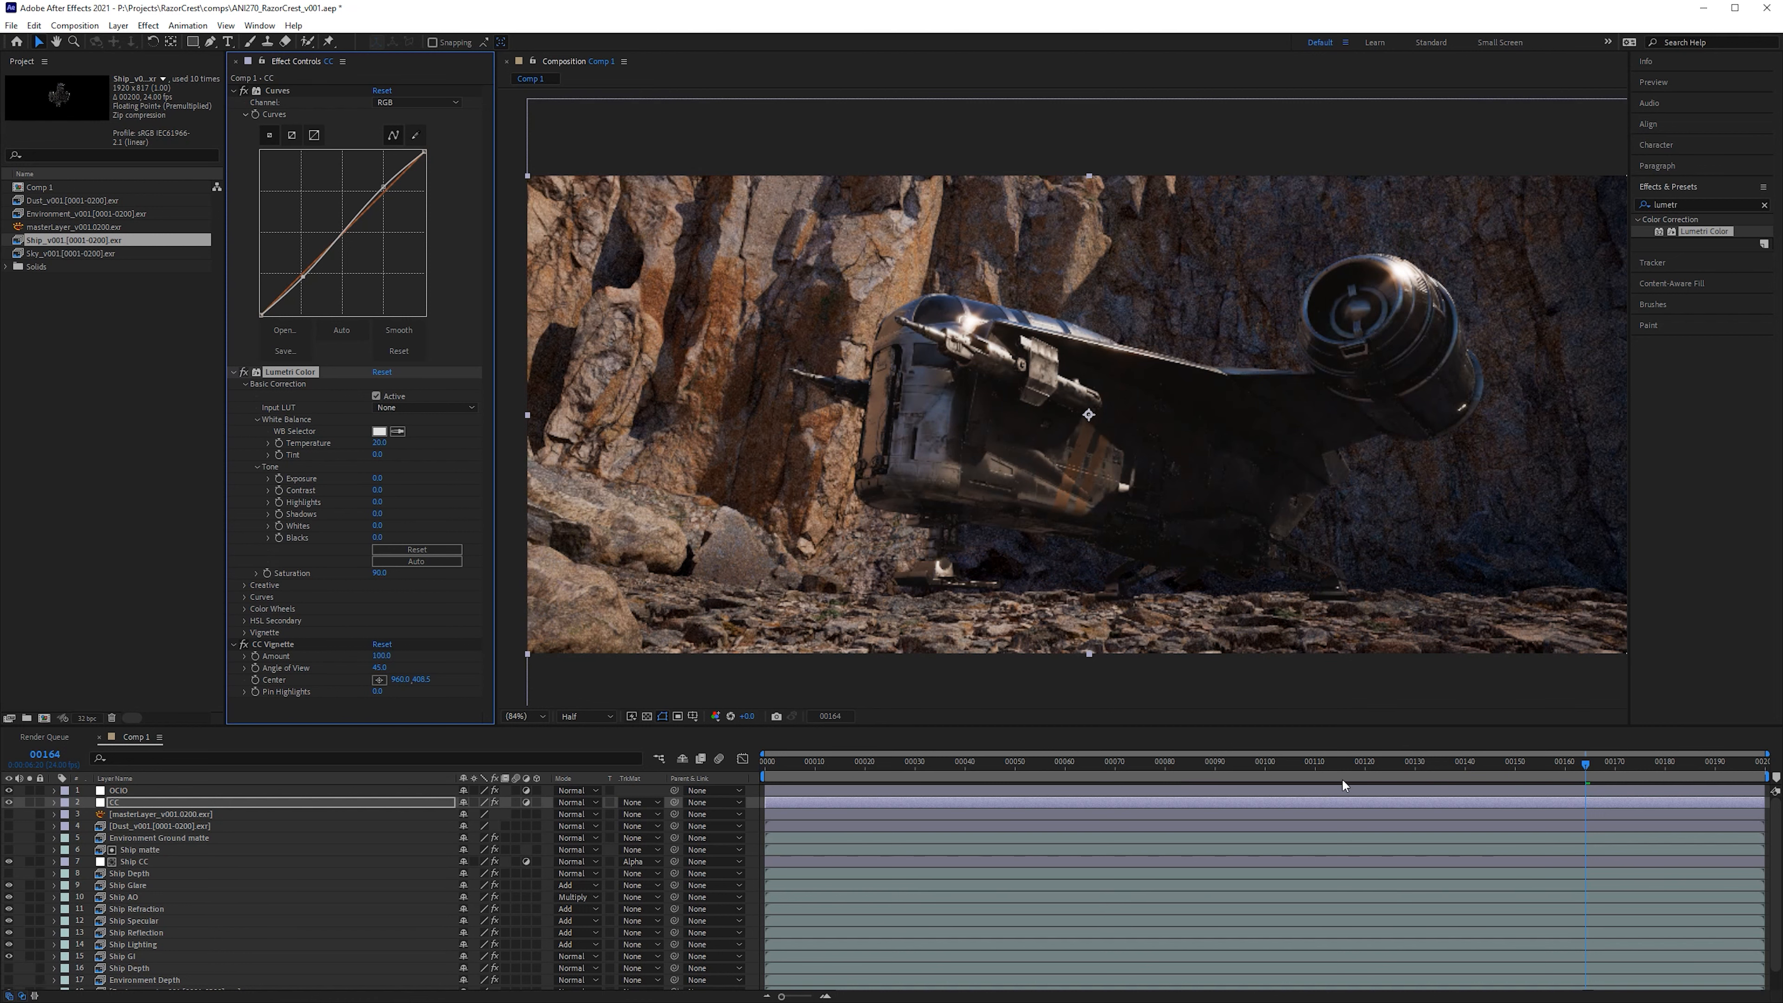
Step: Compare frame 111 with the Ship Reflection layer hidden and shown
{"action": "left_click", "coordinate": [1320, 764]}
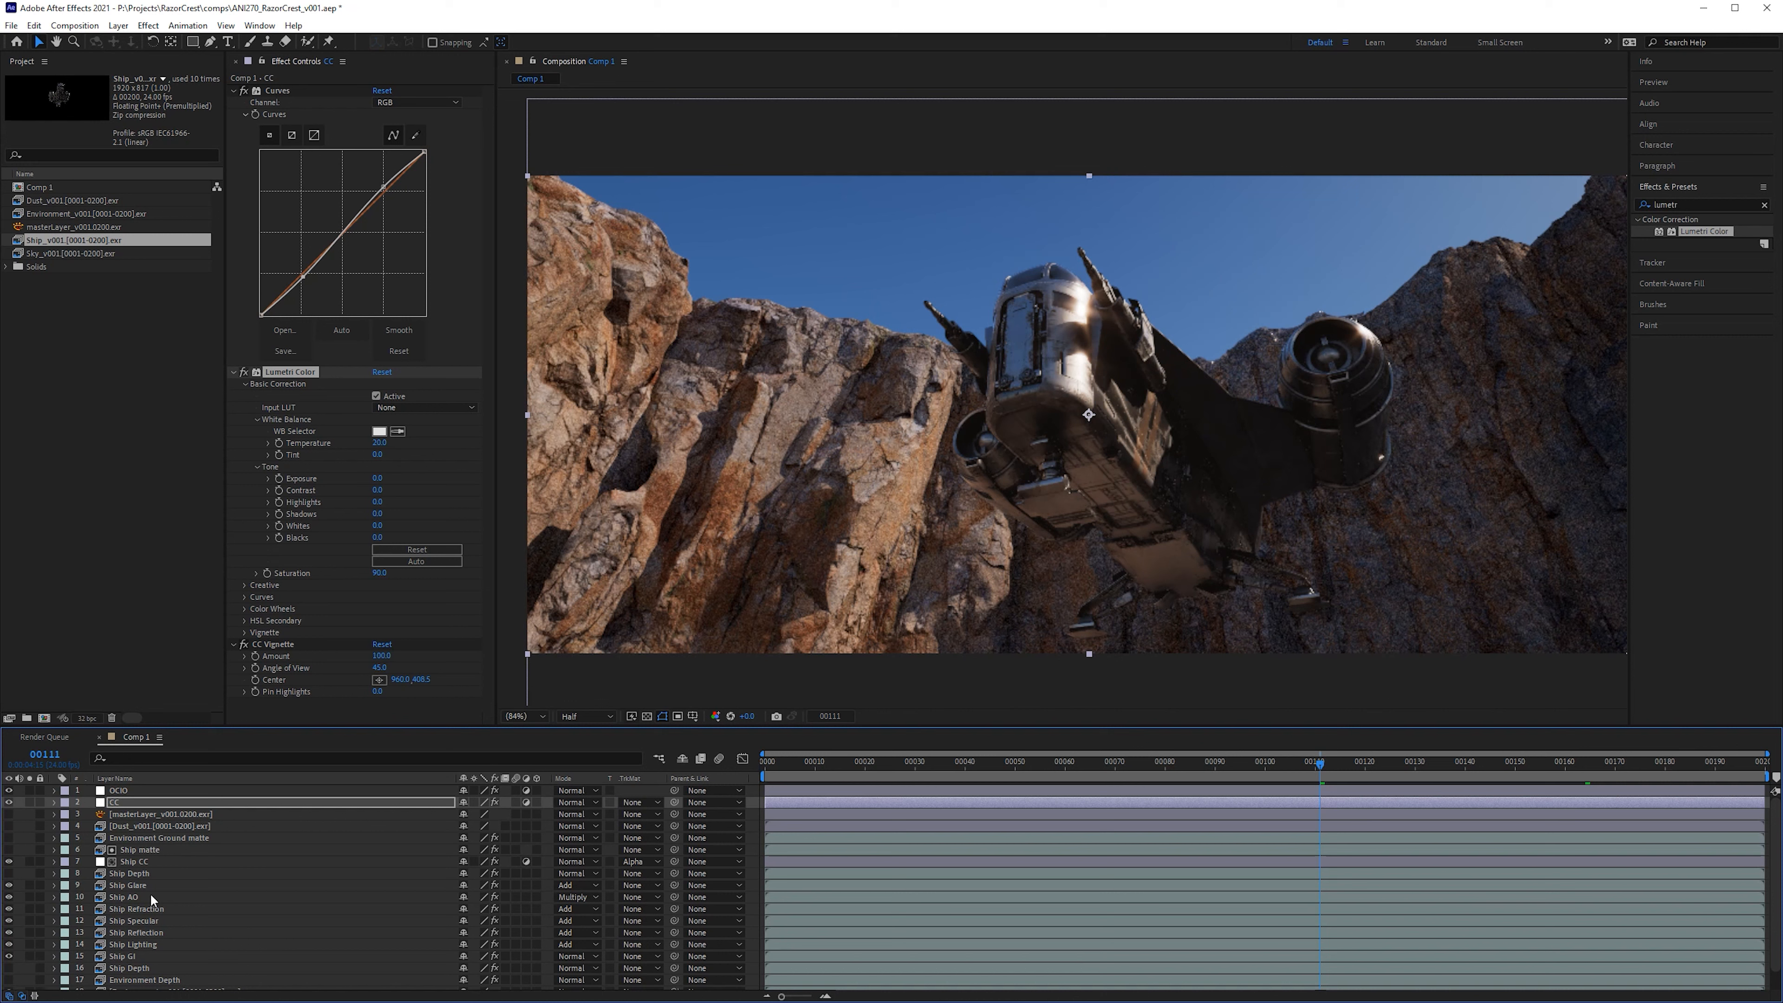
{"action": "left_click", "coordinate": [179, 933]}
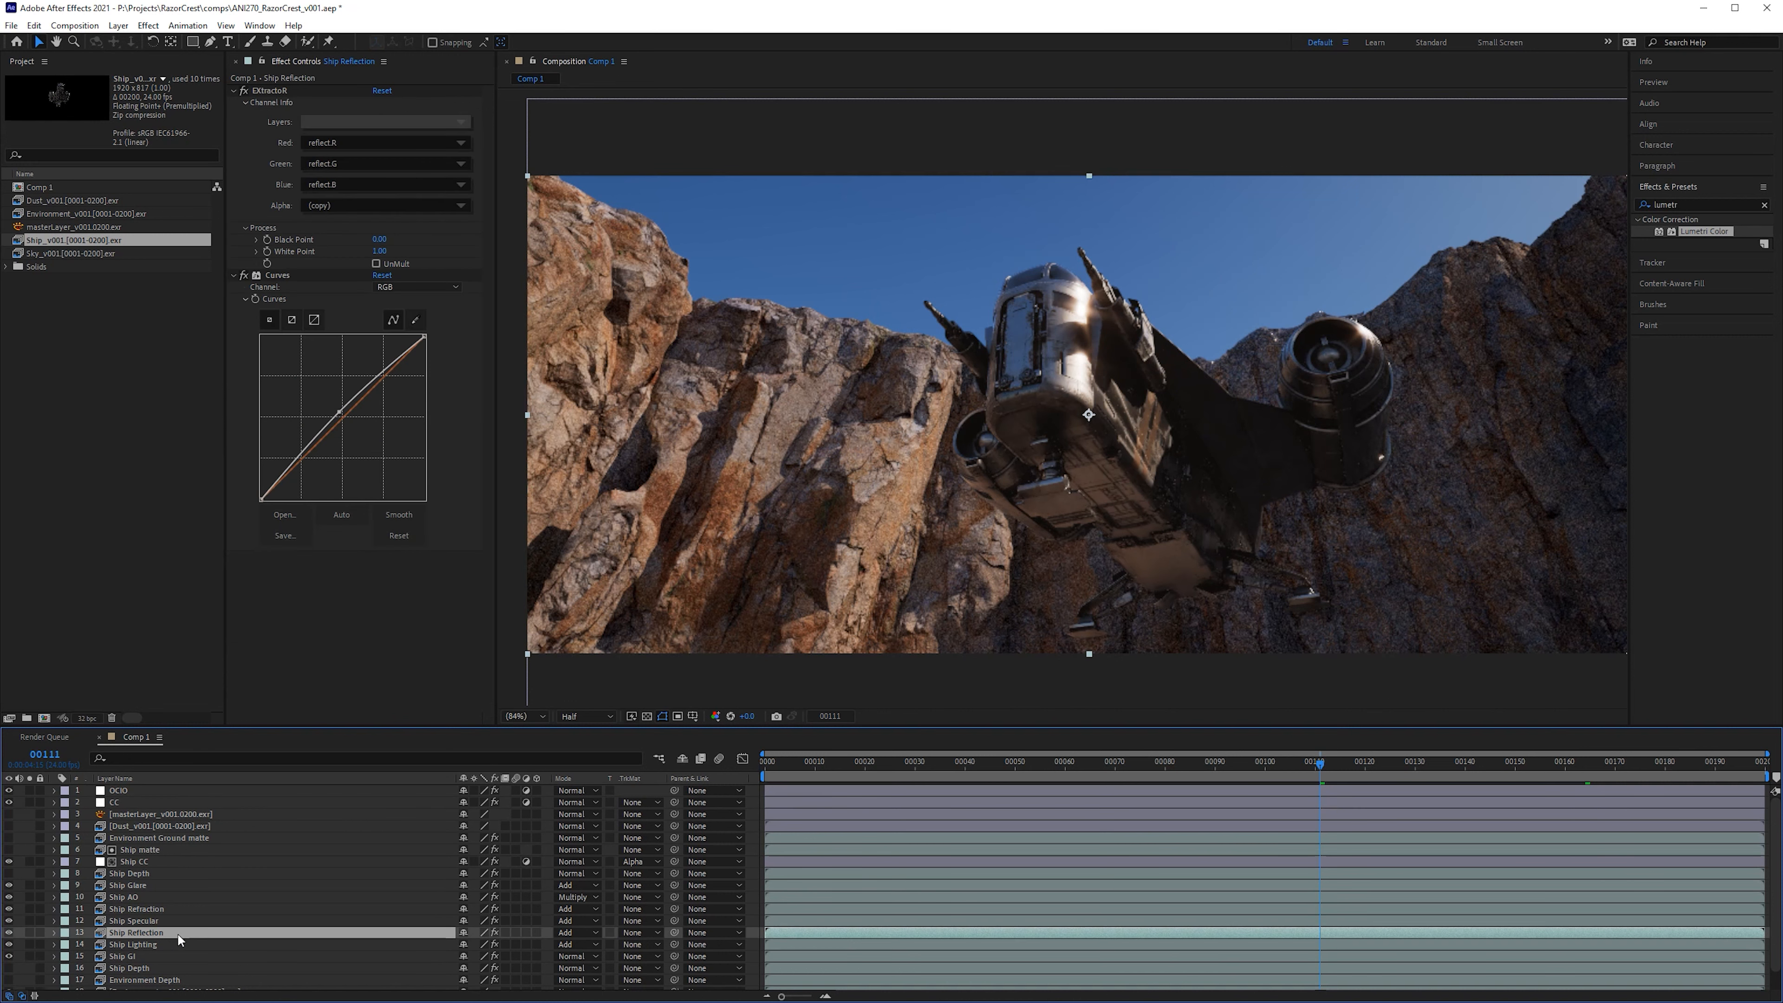
{"action": "left_click", "coordinate": [8, 932]}
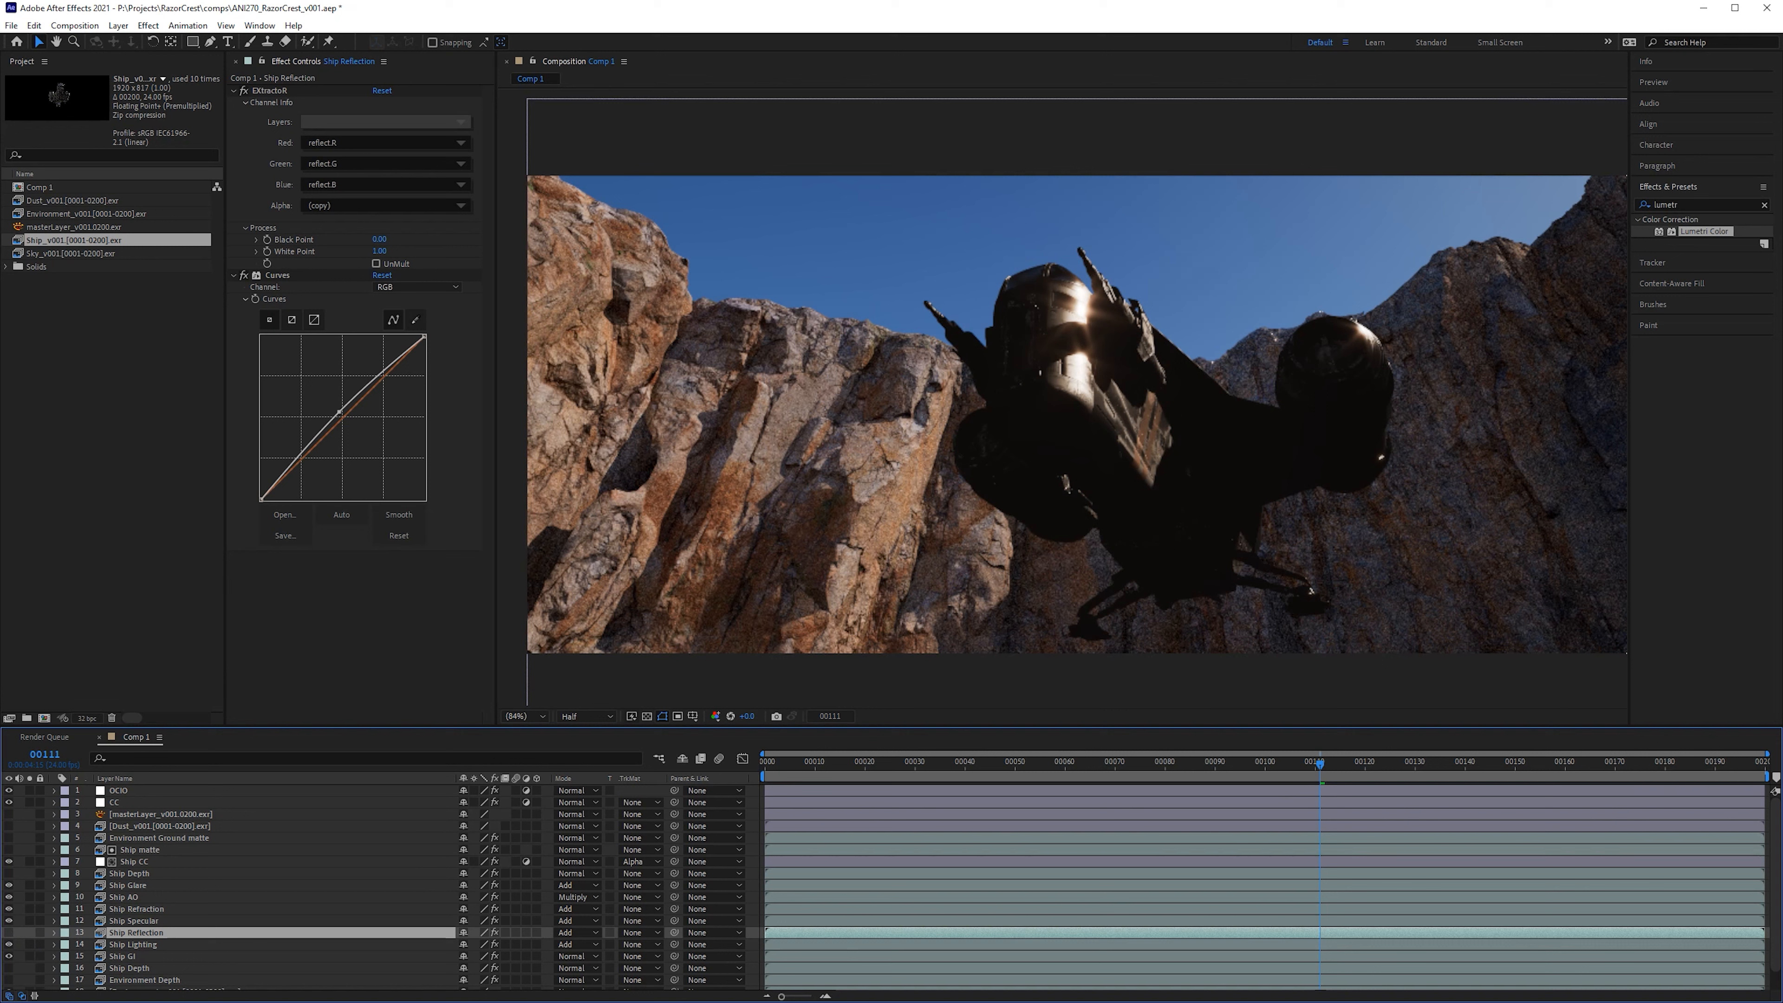
{"action": "left_click", "coordinate": [8, 933]}
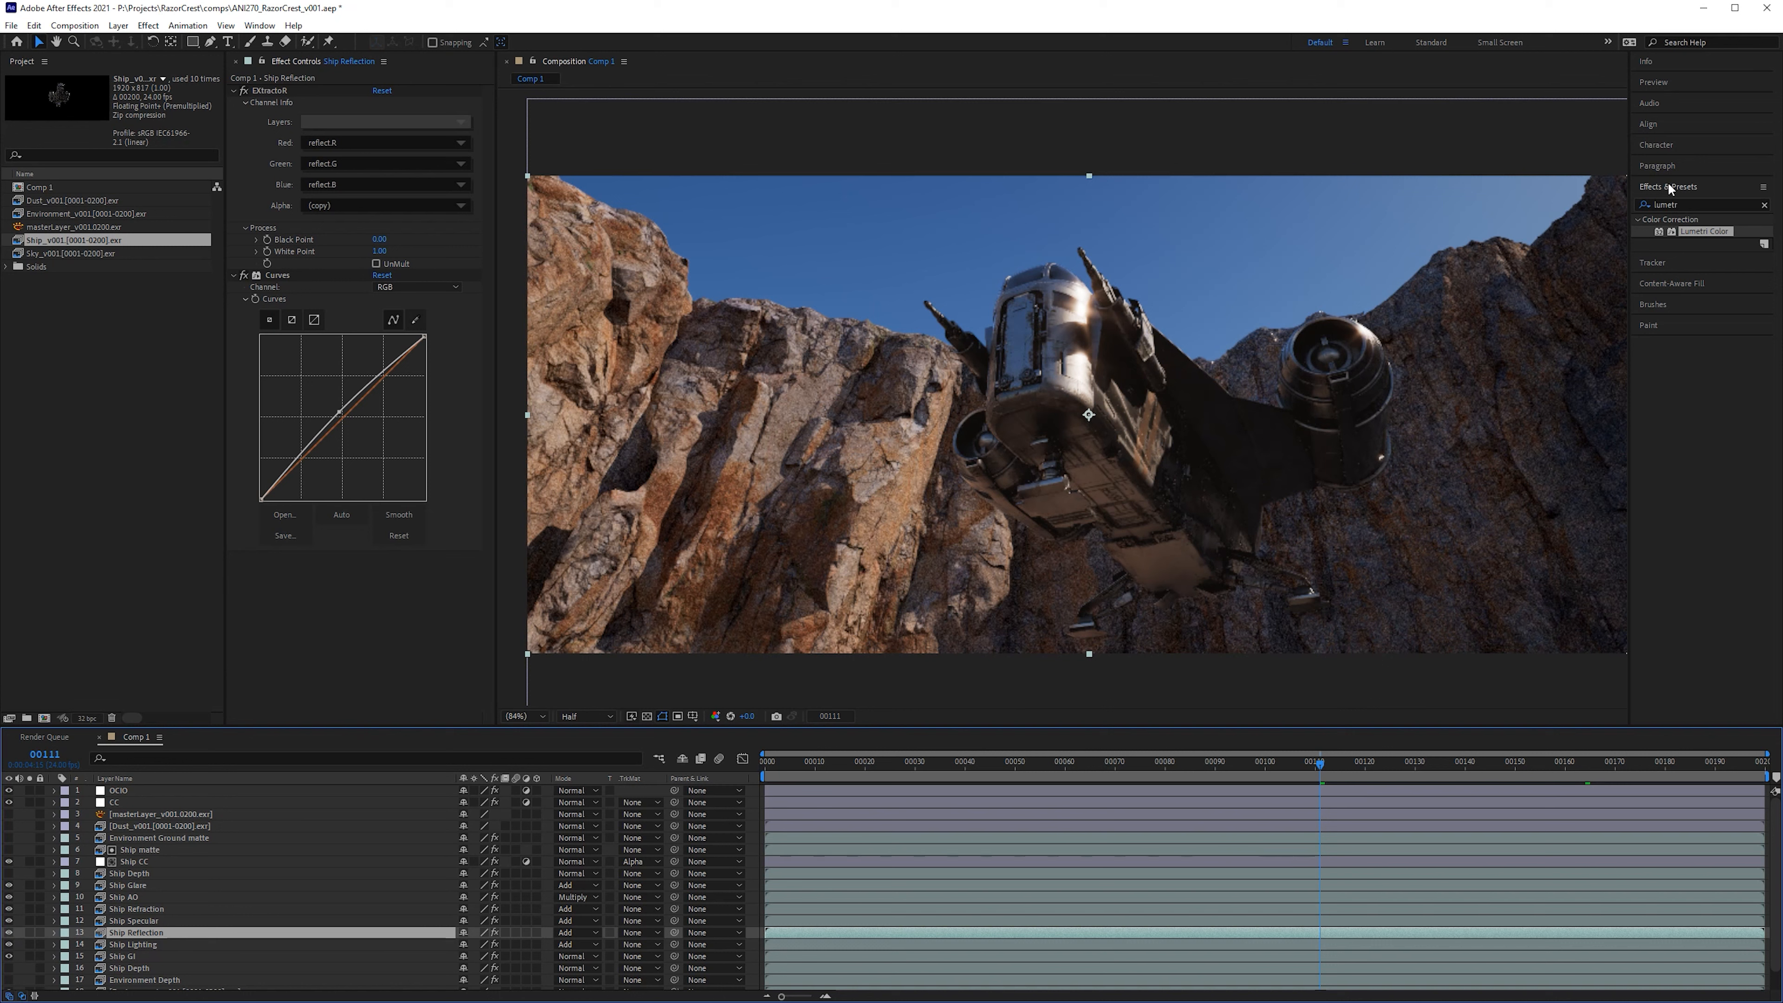
Step: Find the Hue/Saturation effect and apply it to the Ship Reflection layer below its Curves
{"action": "left_click", "coordinate": [1714, 200]}
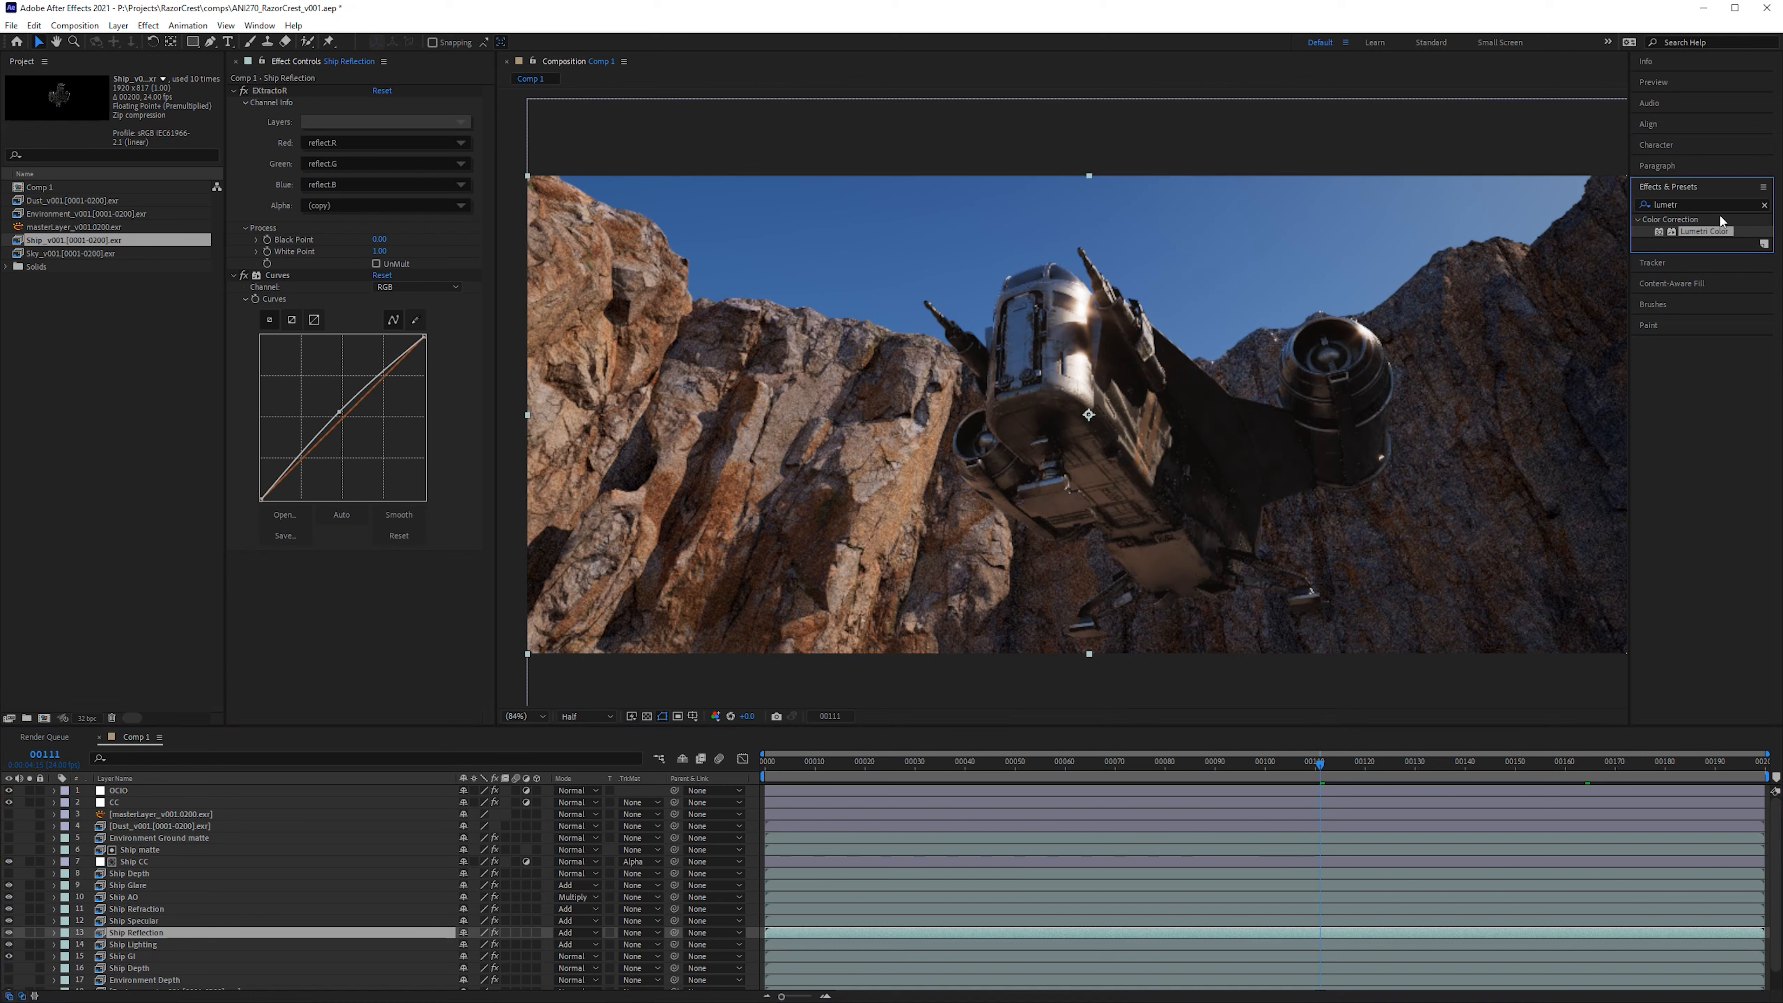
{"action": "key", "text": "ctrl+f"}
{"action": "type", "text": "hue"}
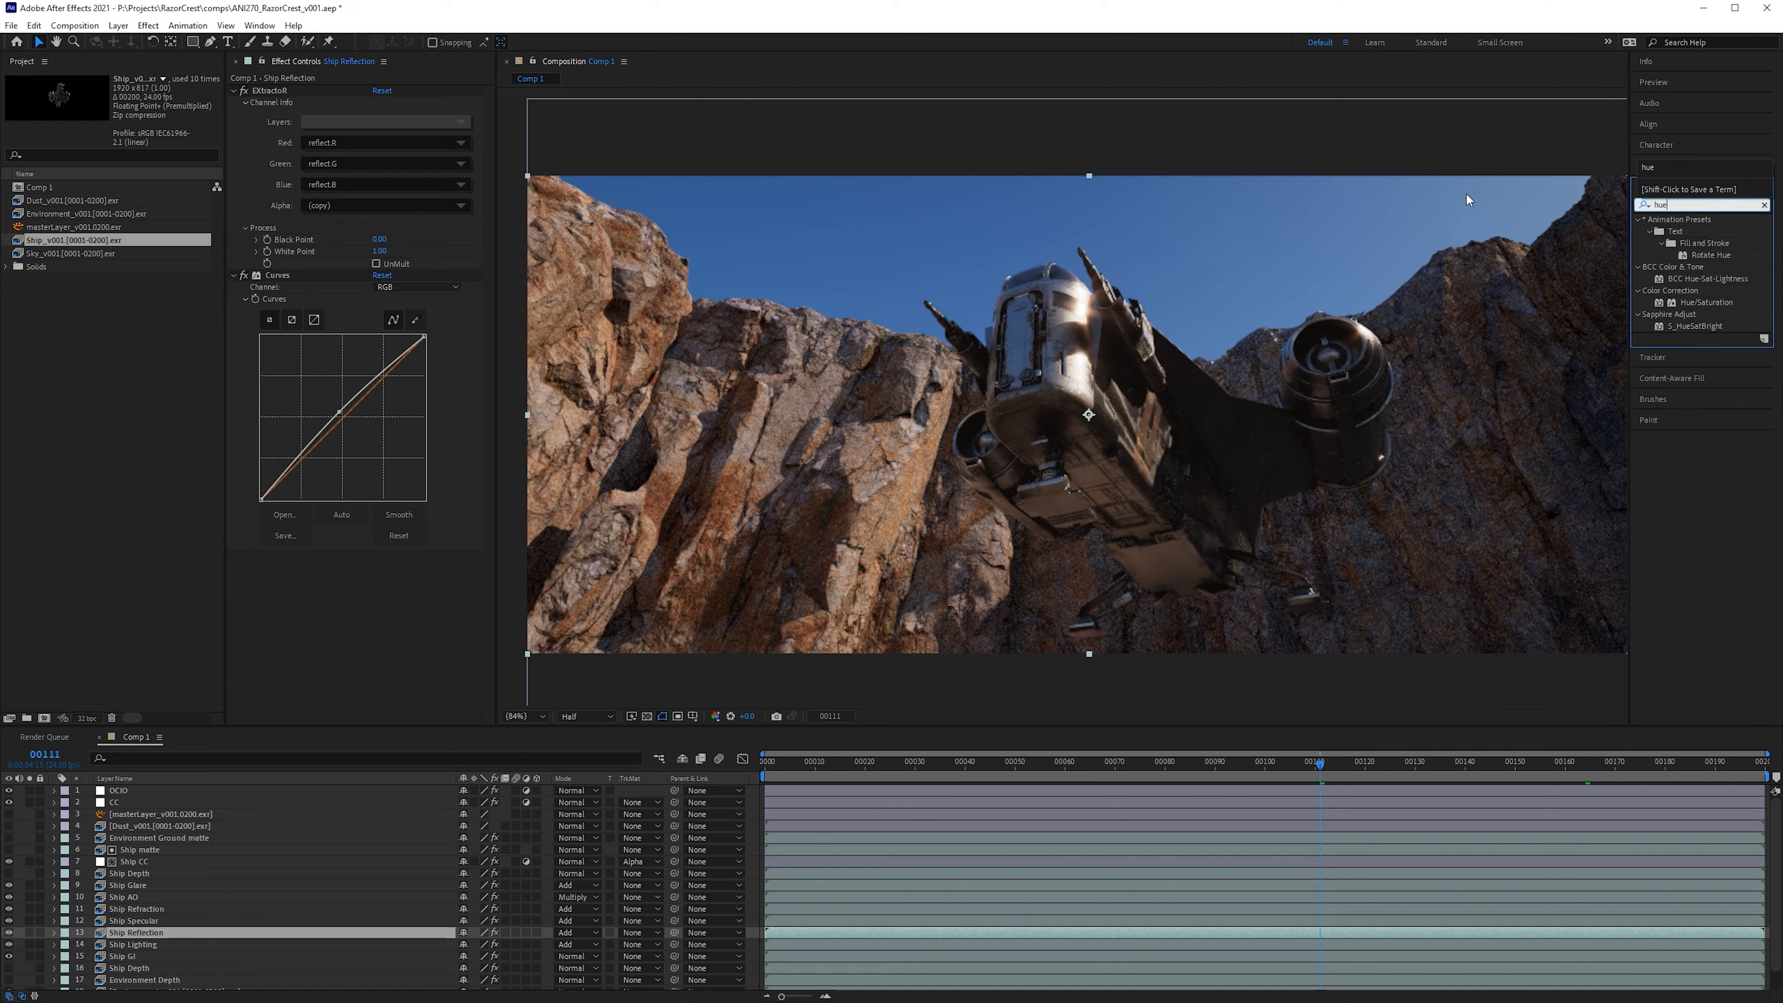
{"action": "left_click_drag", "start_coordinate": [1706, 302], "coordinate": [320, 580]}
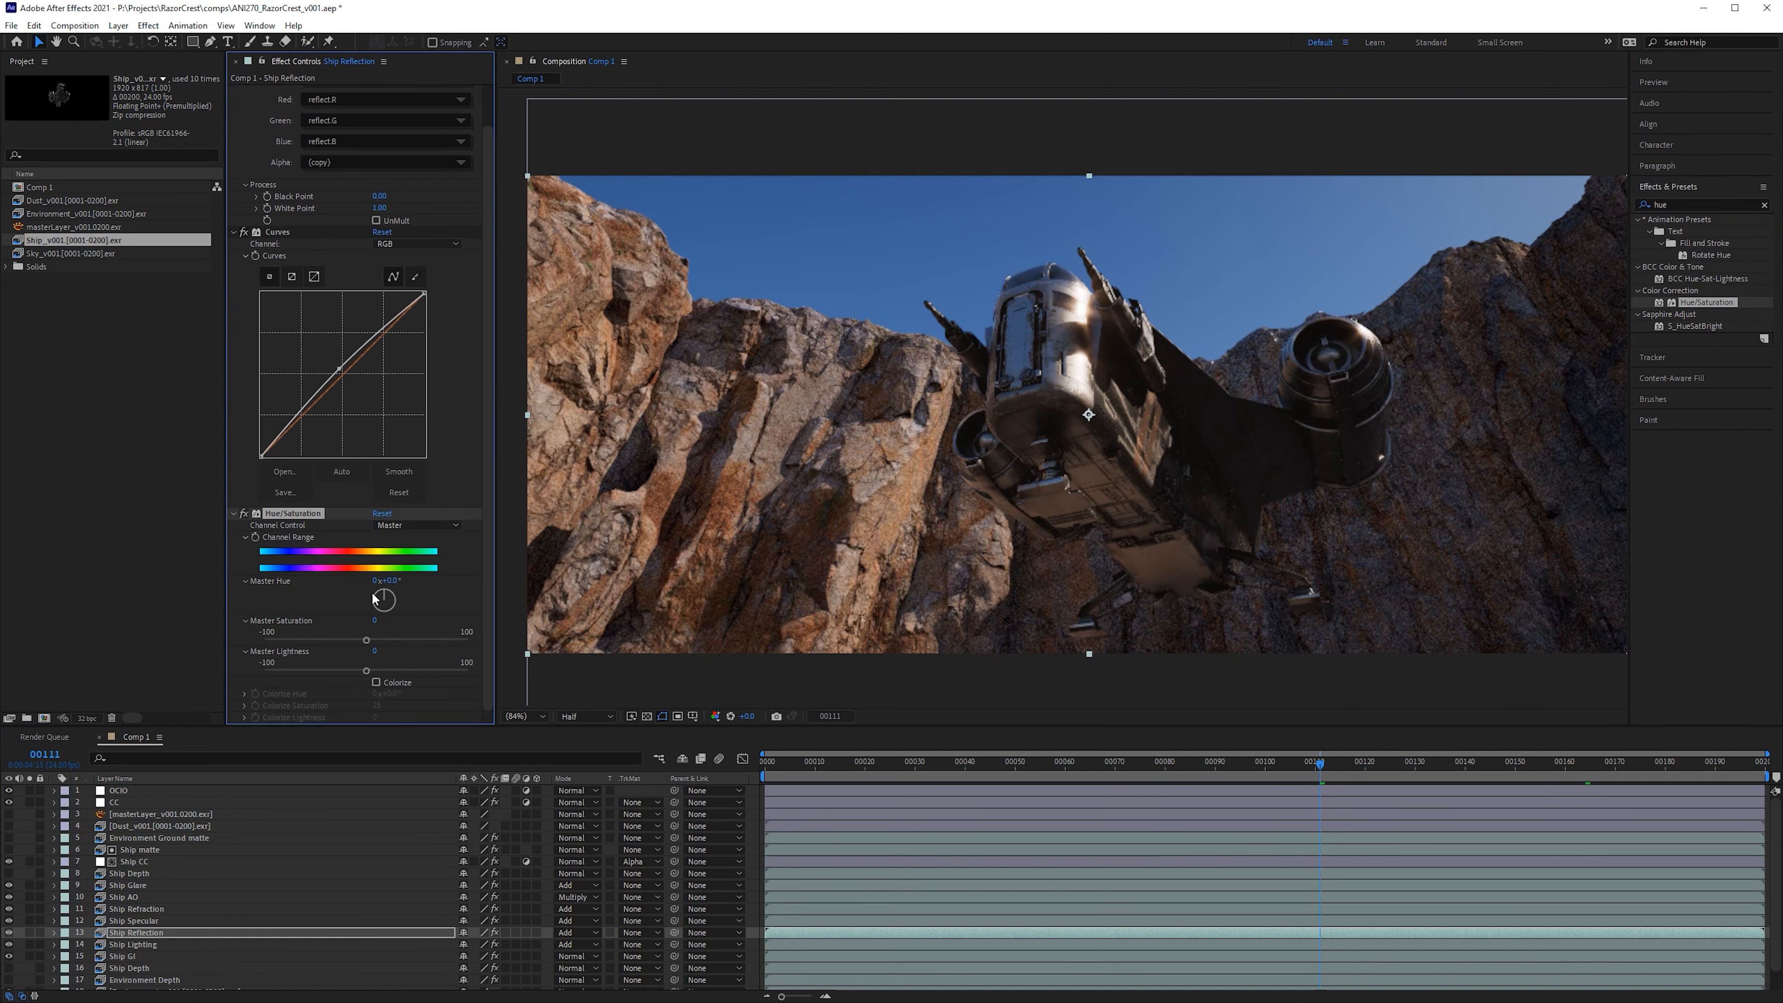
Step: Try Hue/Saturation on the reflections with shifted master hue and master saturation at 100 and -73, and reset the effect
{"action": "mouse_move", "coordinate": [363, 645]}
{"action": "left_mouse_down"}
{"action": "mouse_move", "coordinate": [292, 639]}
{"action": "mouse_move", "coordinate": [369, 656]}
{"action": "mouse_move", "coordinate": [344, 653]}
{"action": "left_mouse_up"}
{"action": "left_click_drag", "start_coordinate": [344, 641], "coordinate": [484, 640]}
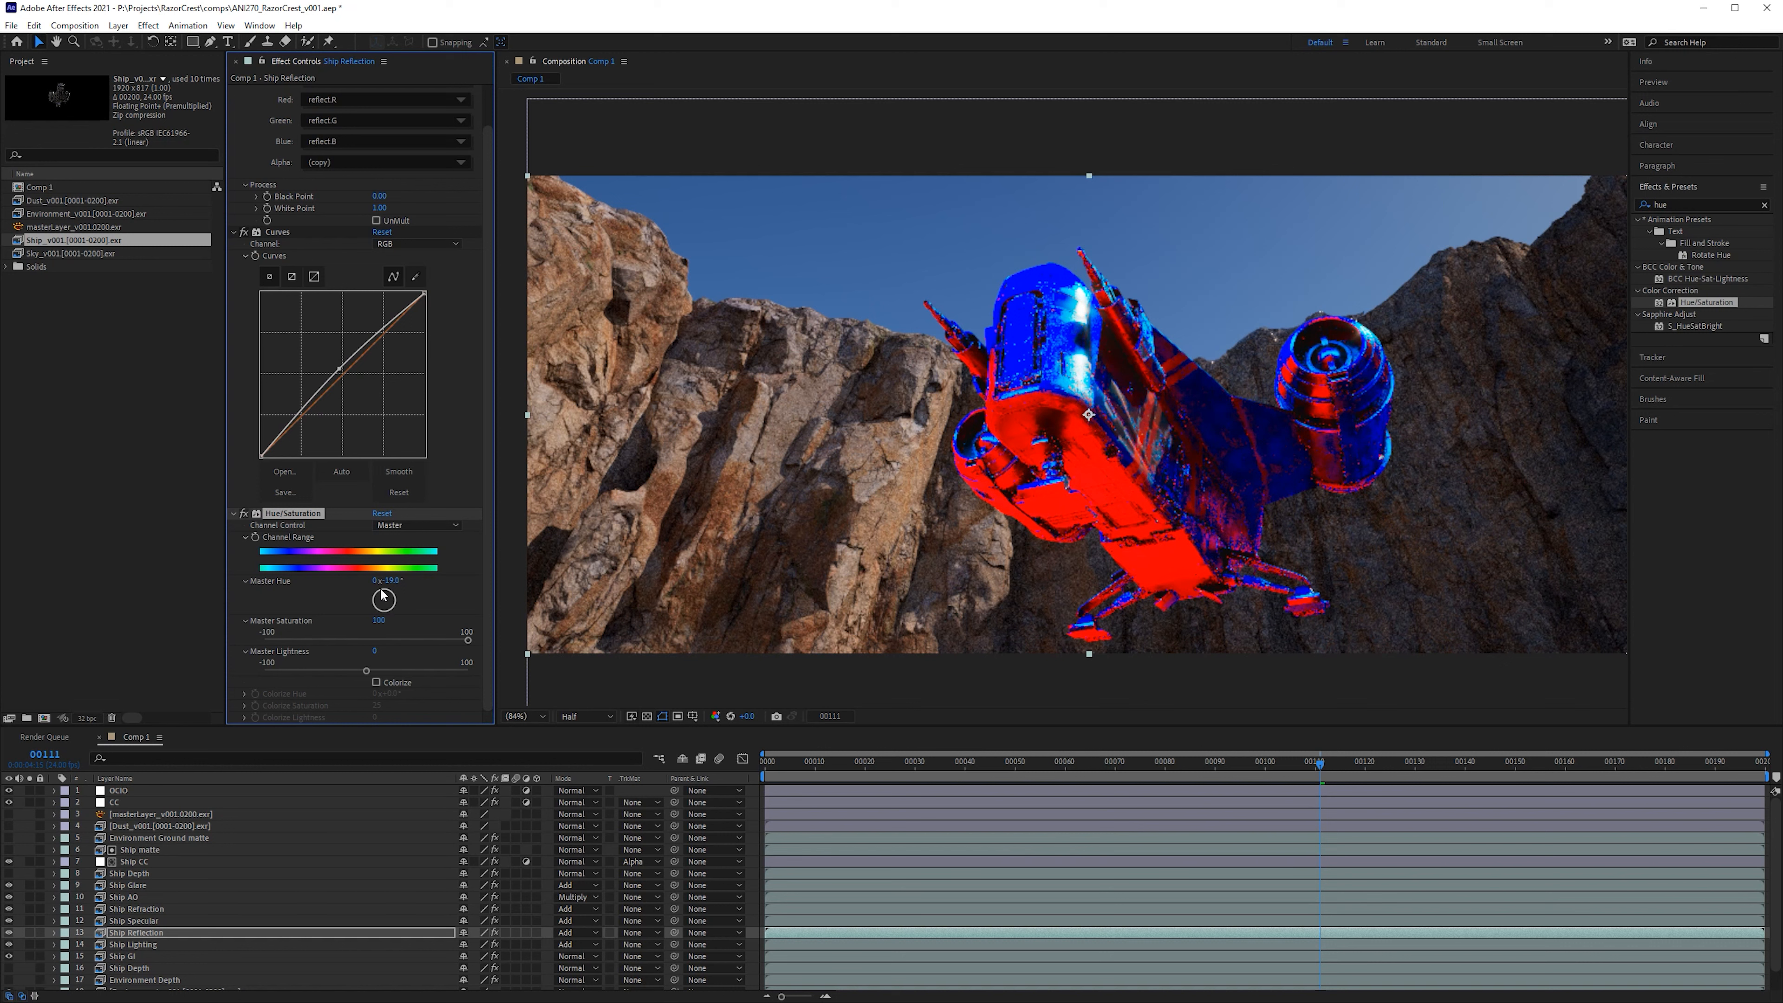
{"action": "left_click_drag", "start_coordinate": [383, 596], "coordinate": [283, 638]}
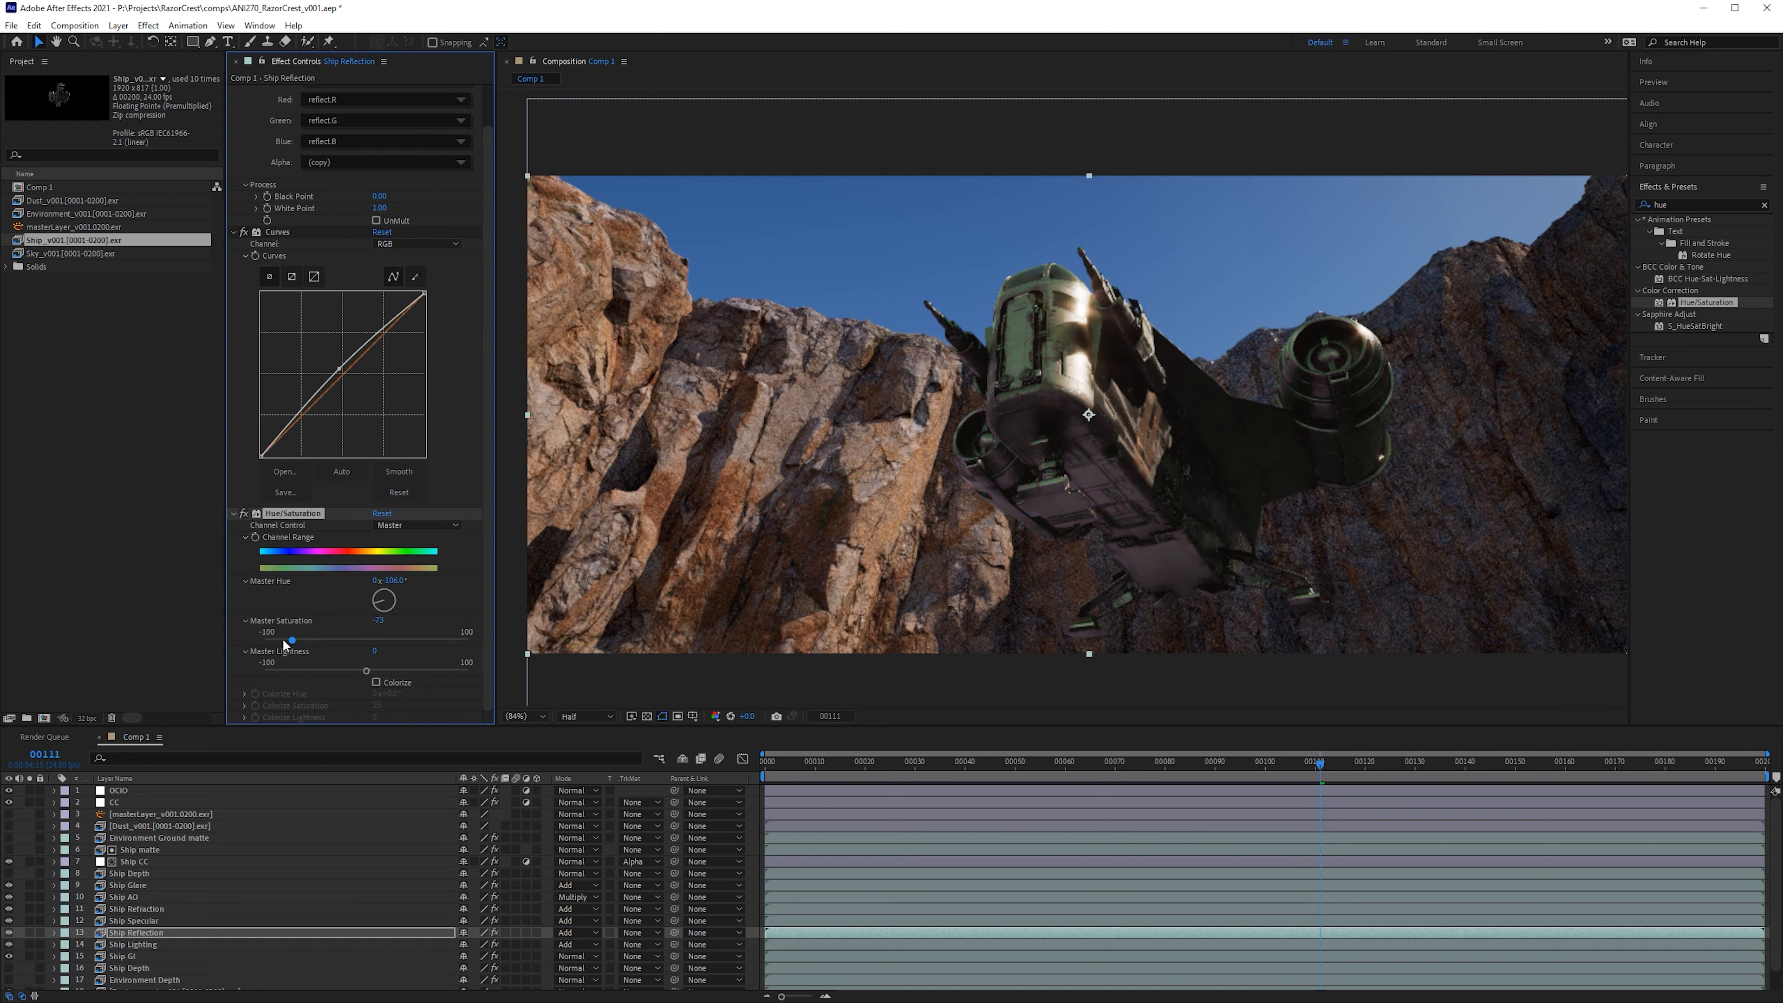
{"action": "left_click", "coordinate": [376, 512]}
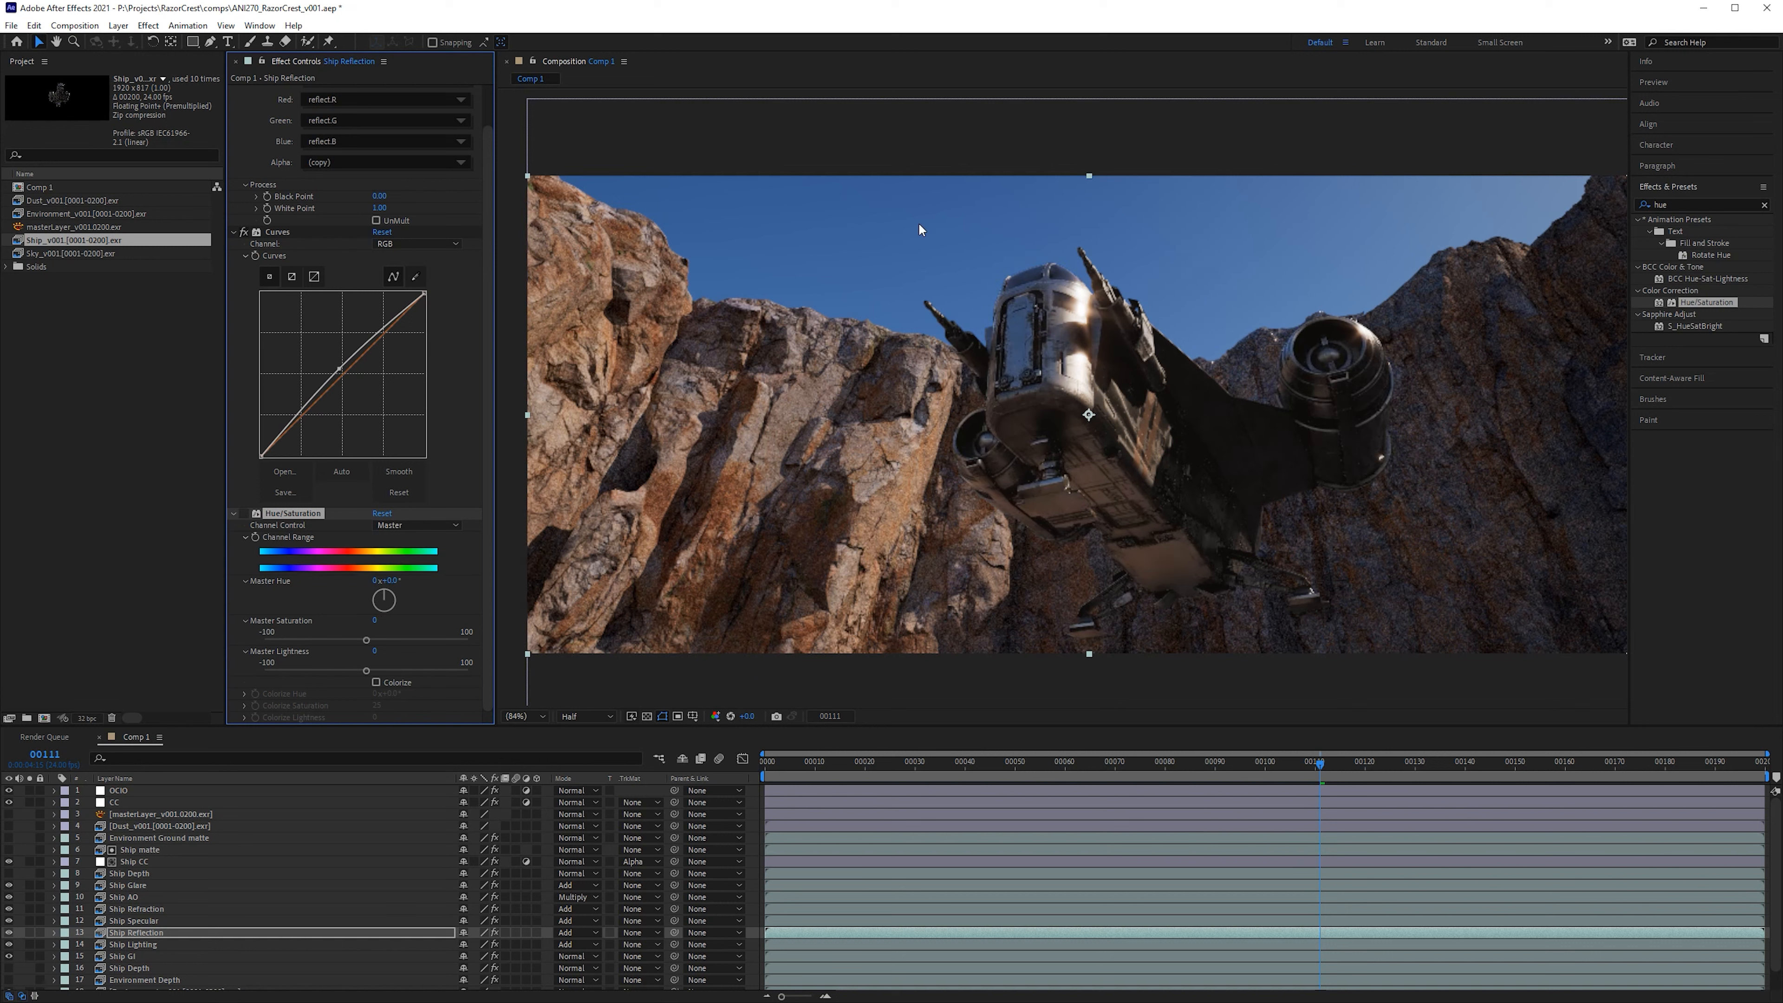
Step: Review the ship and environment in the composite up close at frames 87, 30 and 138
{"action": "scroll", "coordinate": [1255, 224], "scroll_direction": "up", "scroll_amount": 1}
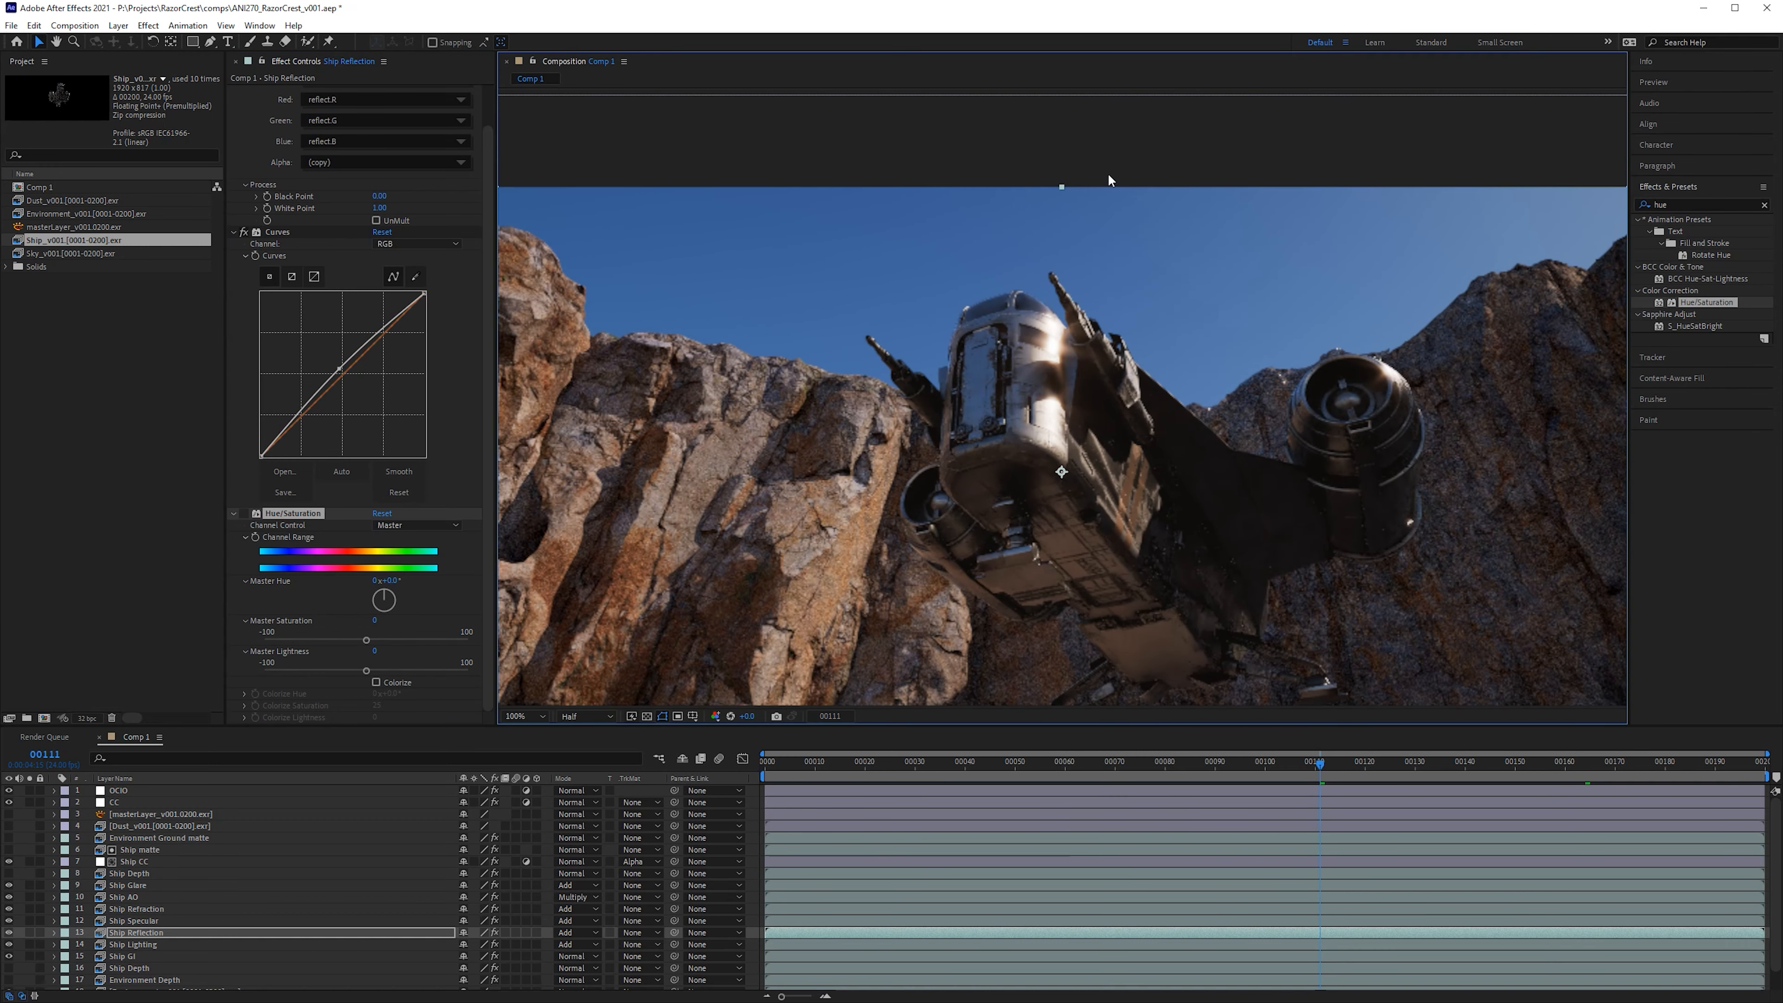
{"action": "left_click_drag", "start_coordinate": [1319, 763], "coordinate": [1200, 764]}
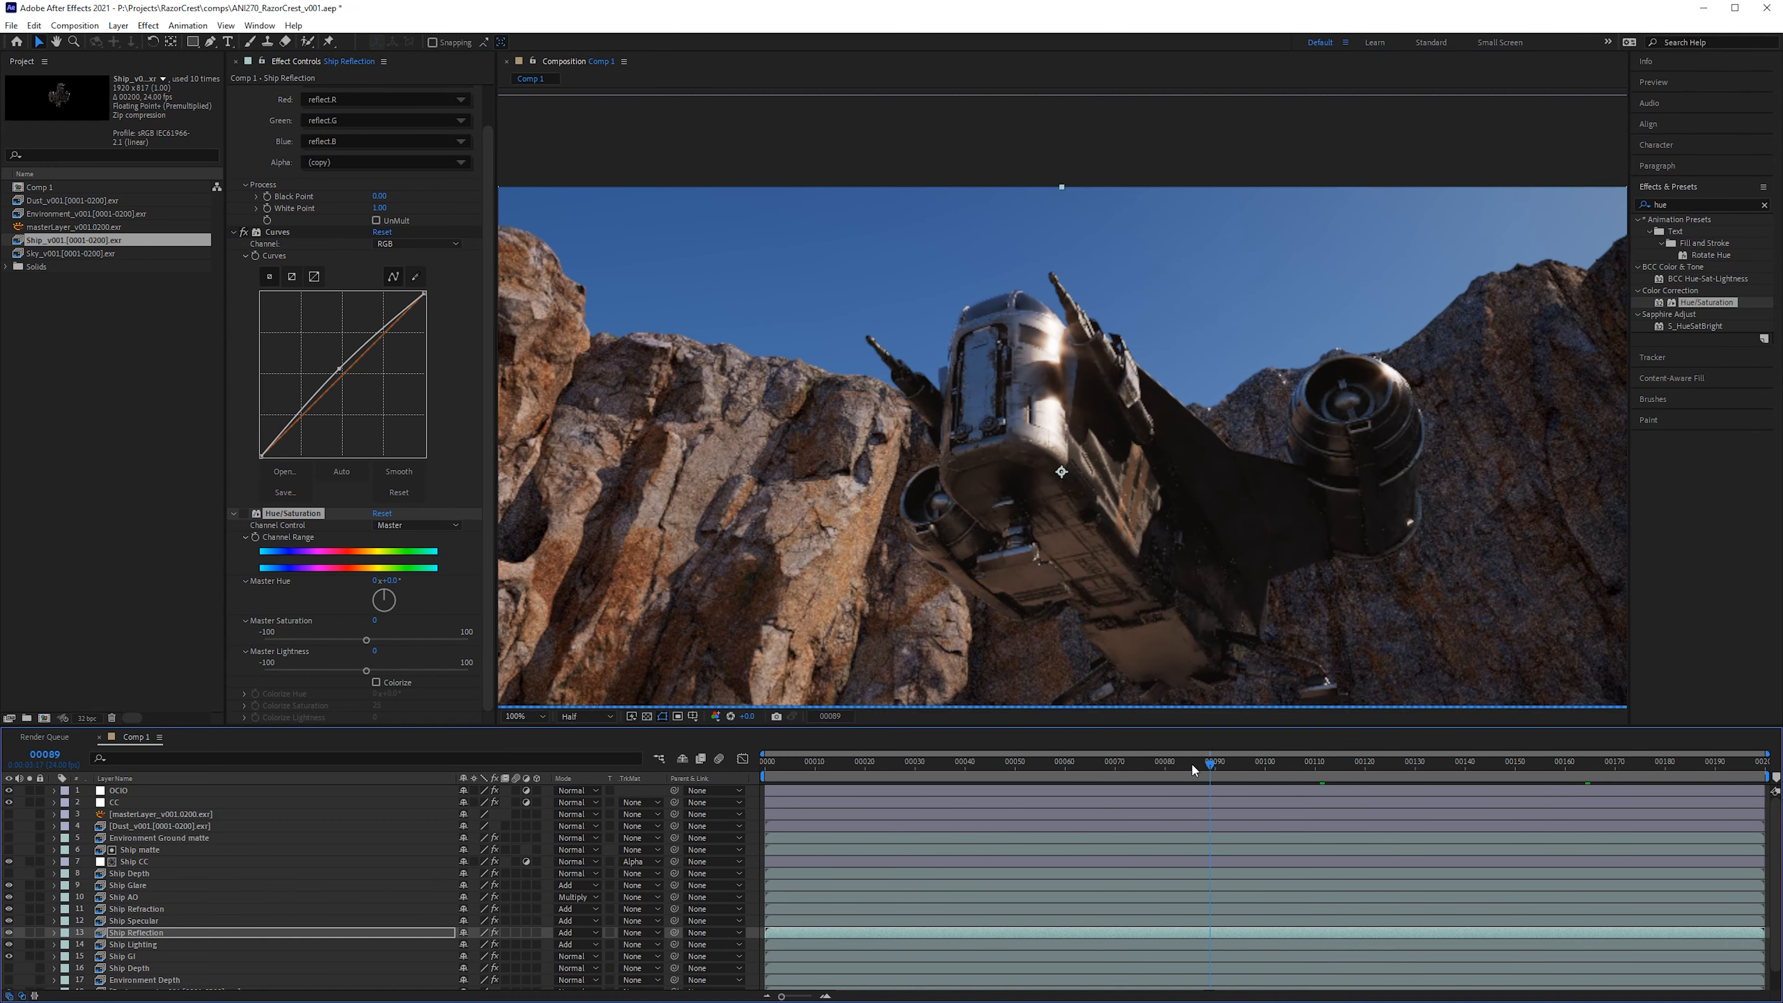
{"action": "left_click", "coordinate": [1074, 211]}
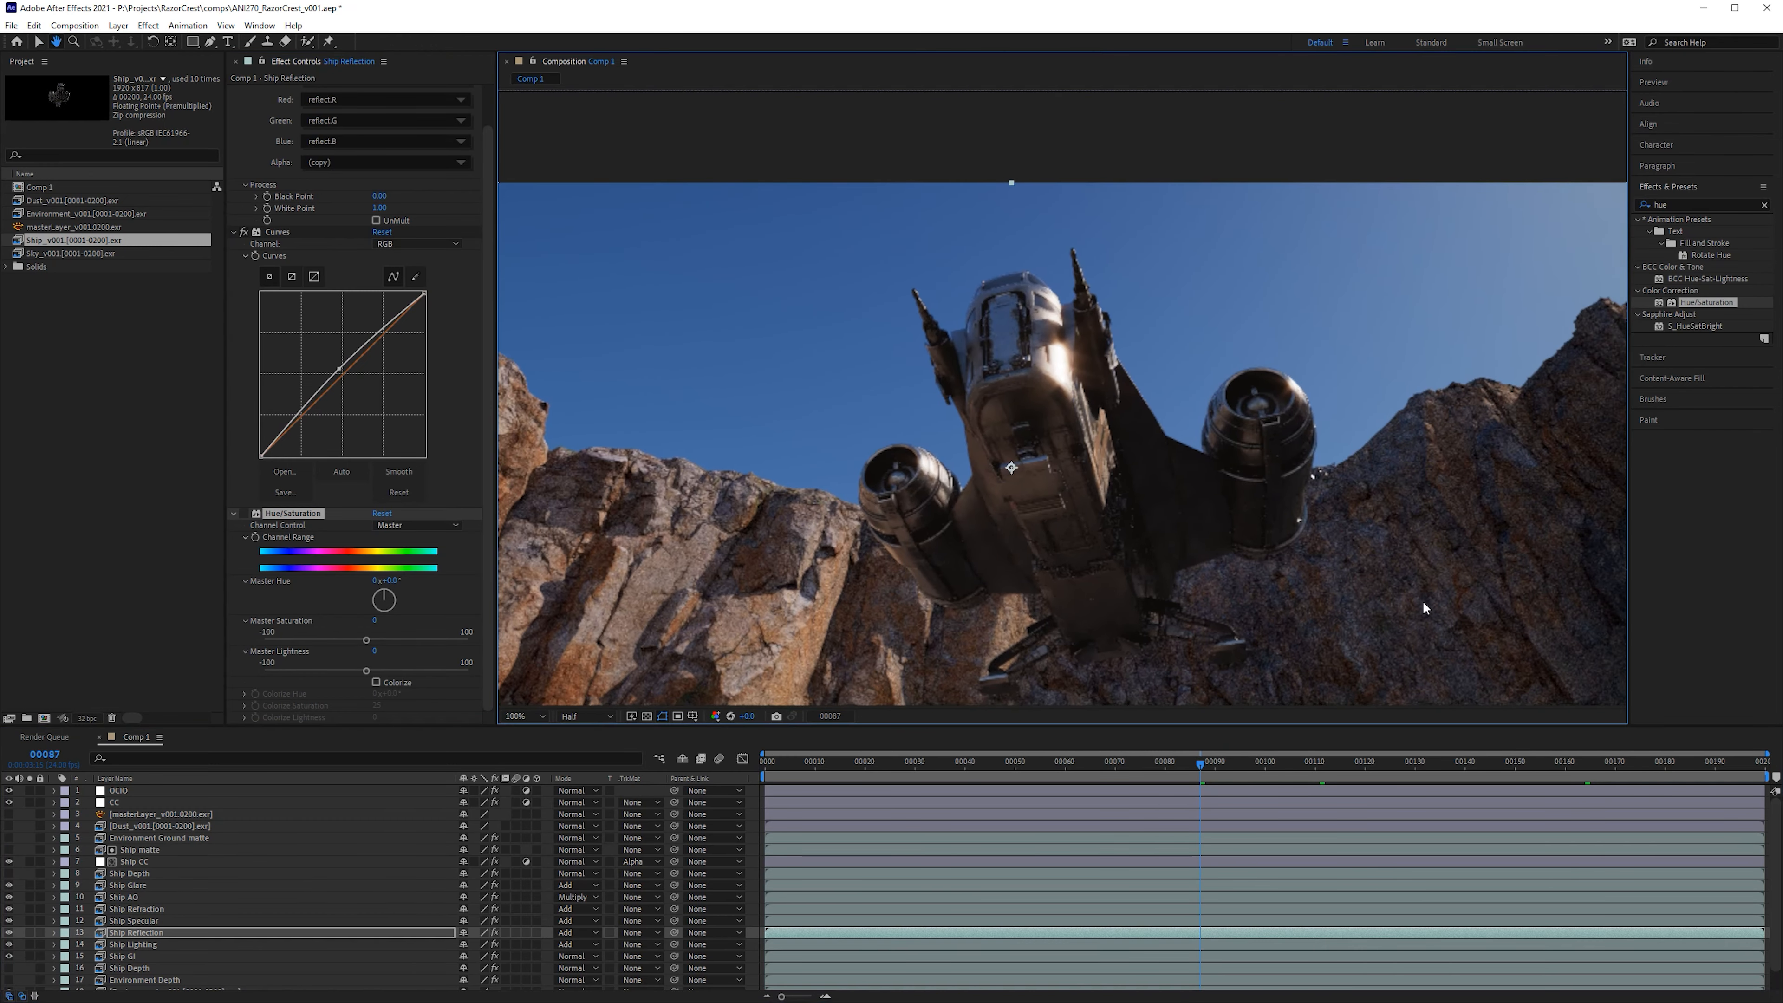
{"action": "left_click", "coordinate": [913, 762]}
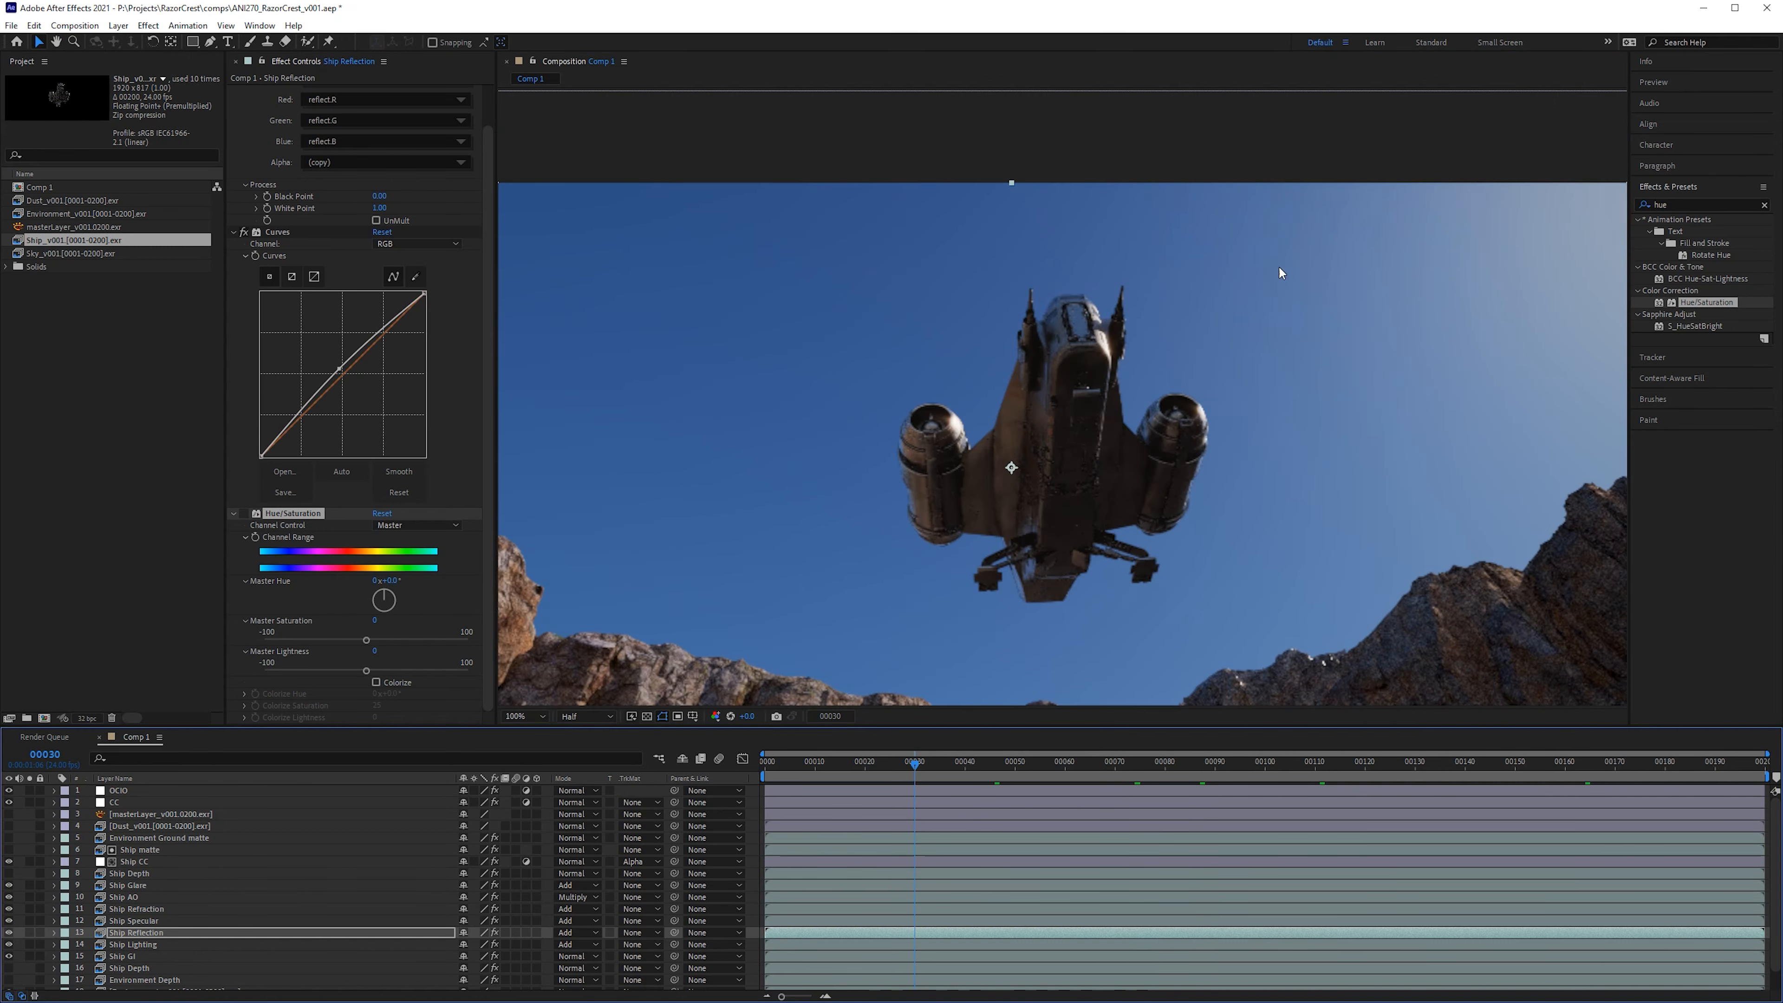
{"action": "left_click_drag", "start_coordinate": [1386, 534], "coordinate": [1433, 475]}
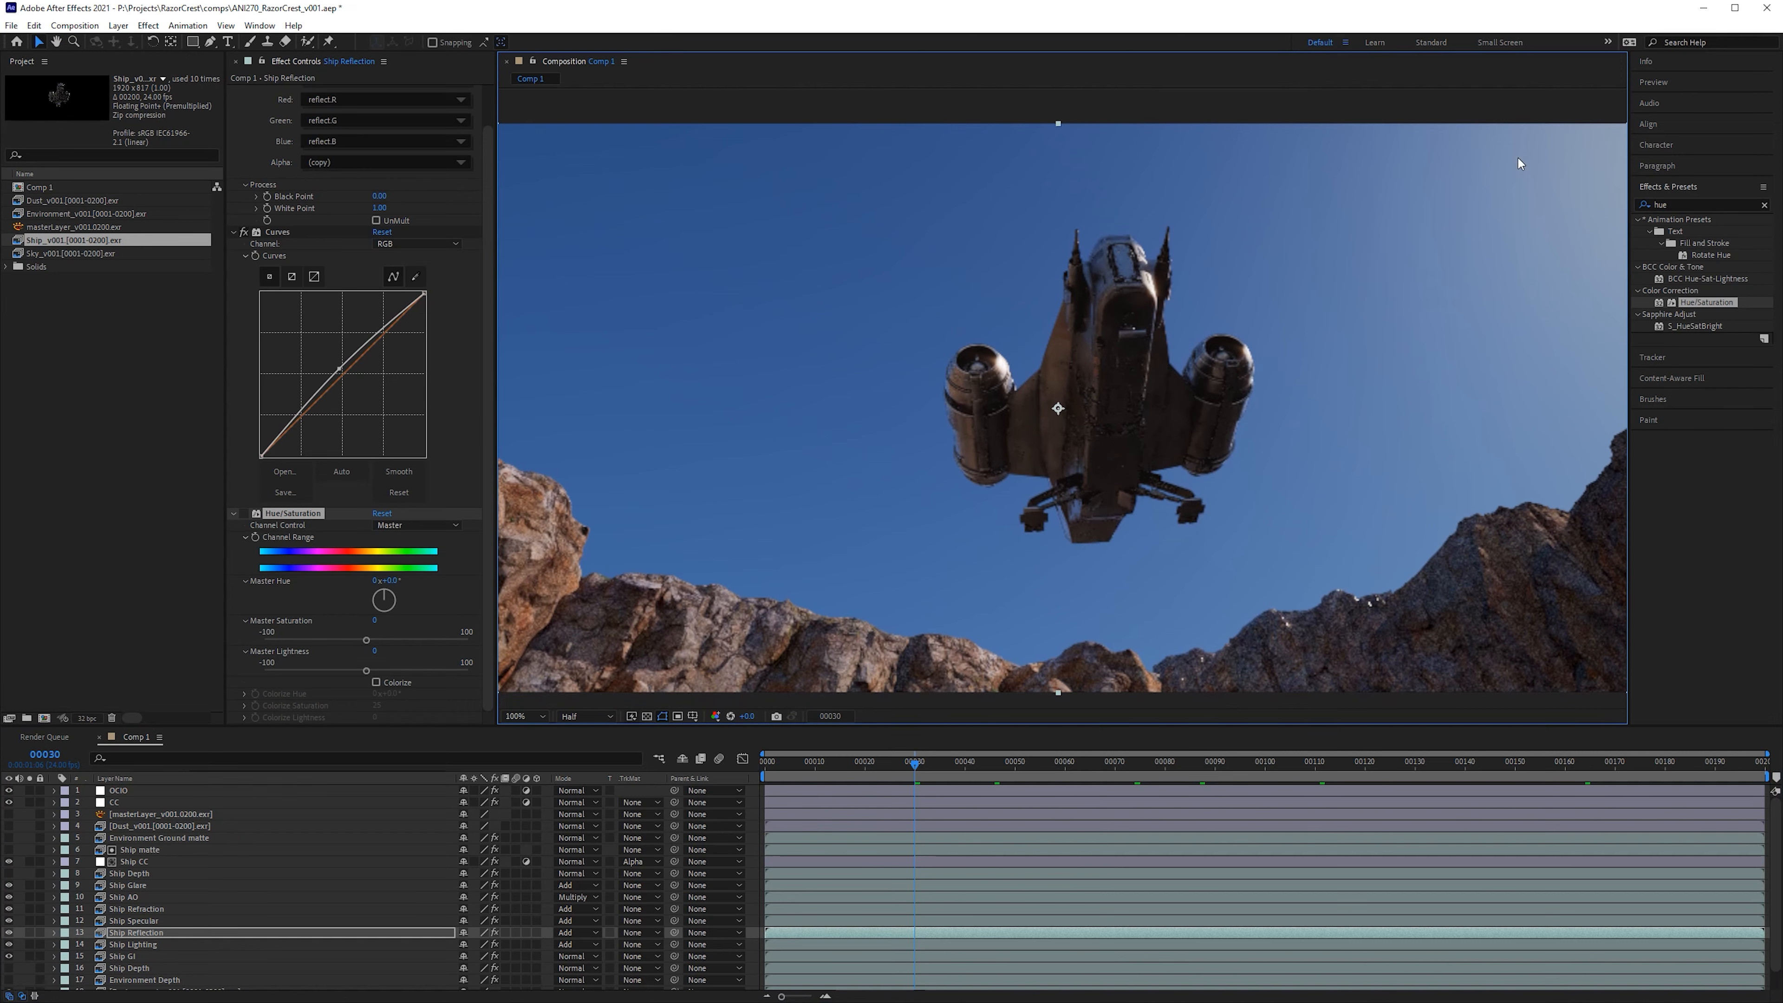
{"action": "left_click_drag", "start_coordinate": [1517, 159], "coordinate": [1458, 158]}
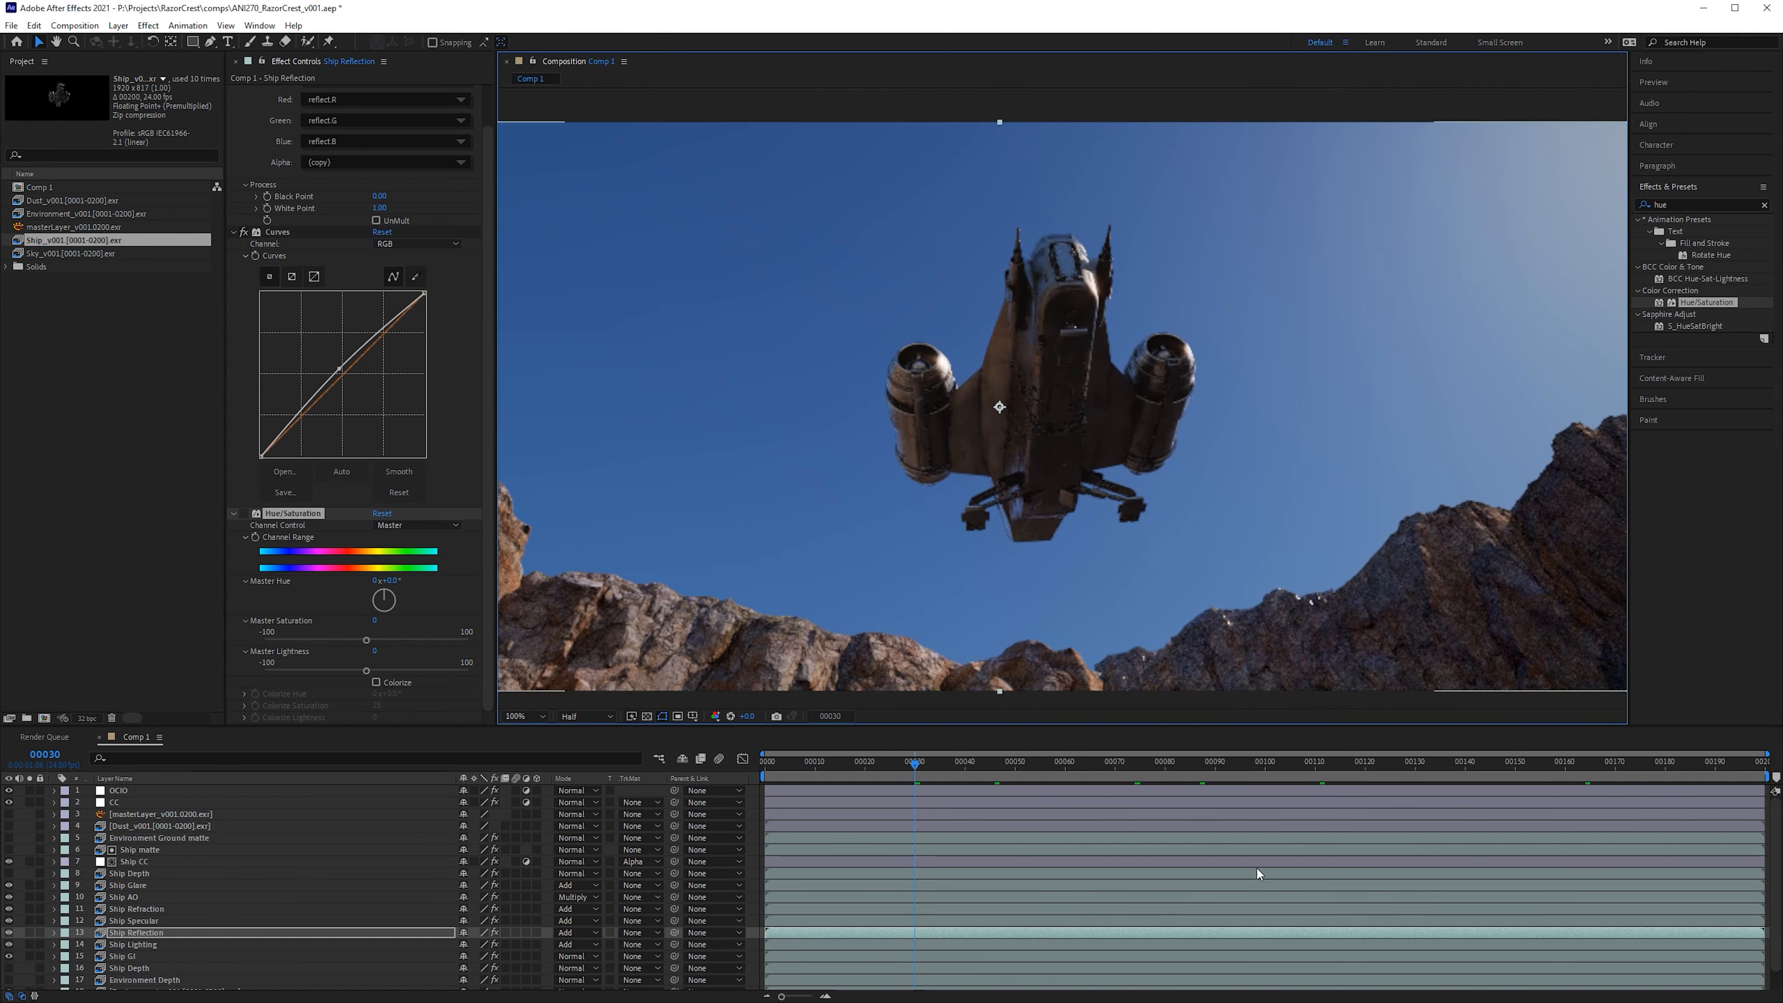
{"action": "left_click", "coordinate": [1269, 762]}
{"action": "left_click", "coordinate": [1452, 759]}
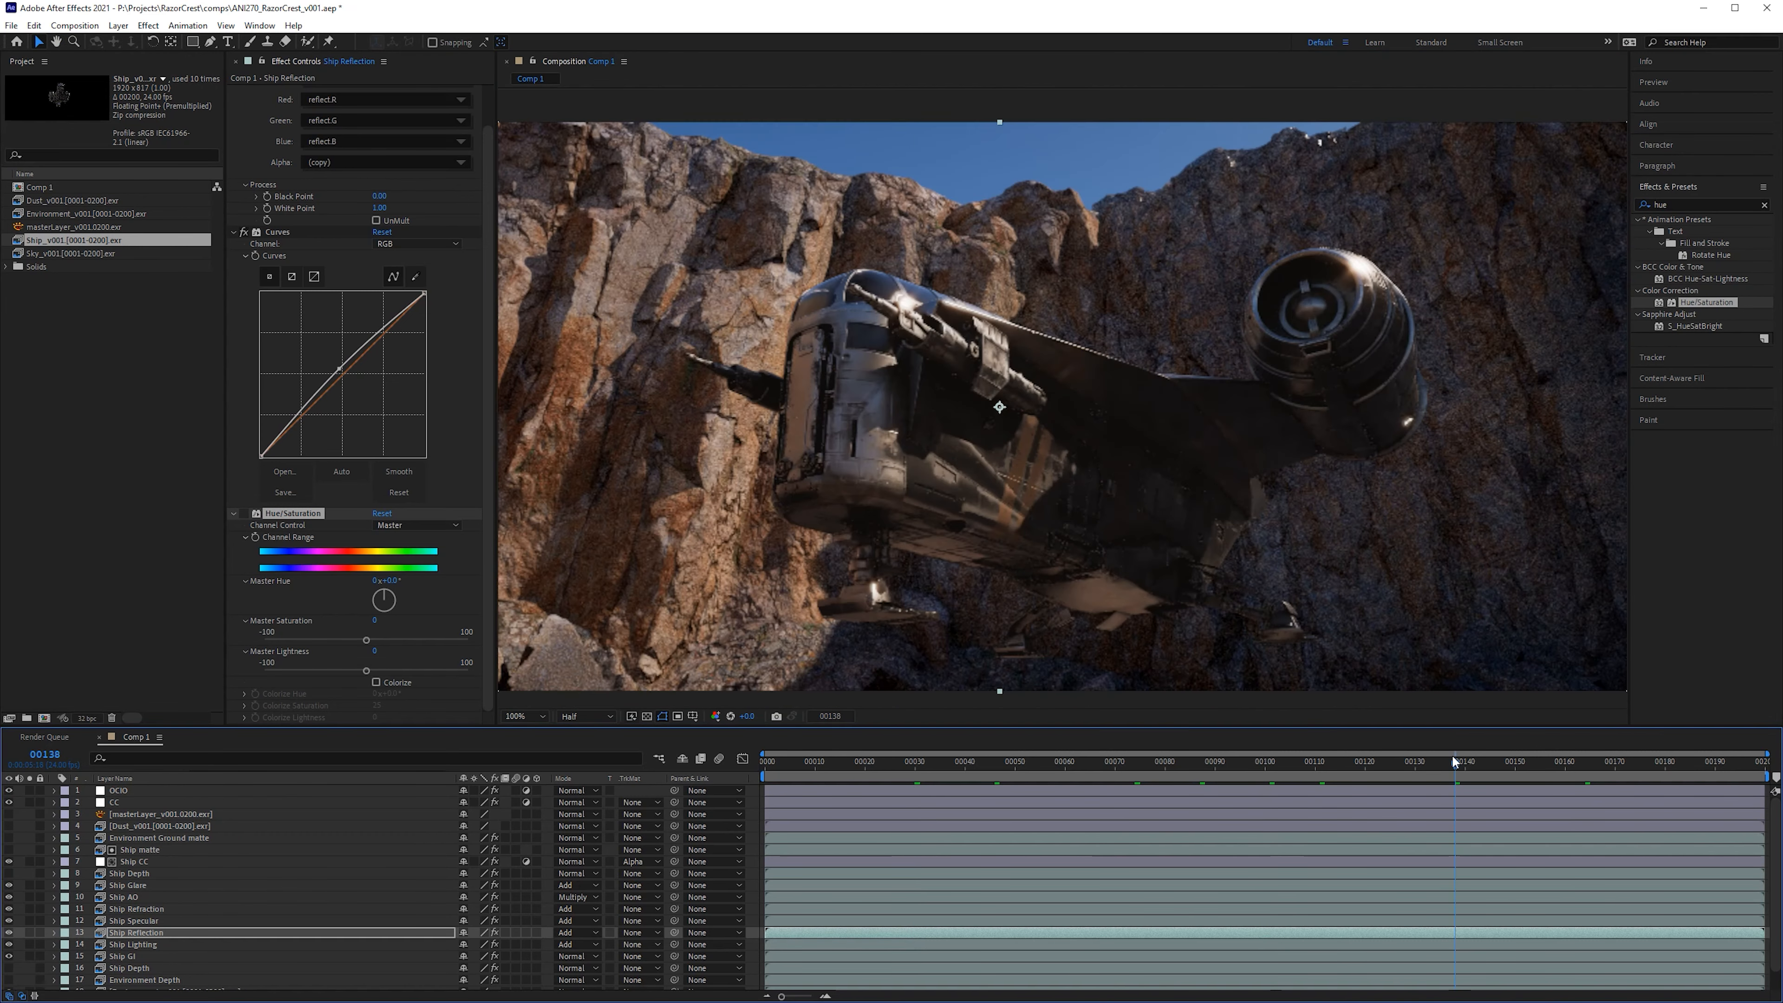
{"action": "scroll", "coordinate": [1205, 438], "scroll_direction": "down", "scroll_amount": 2}
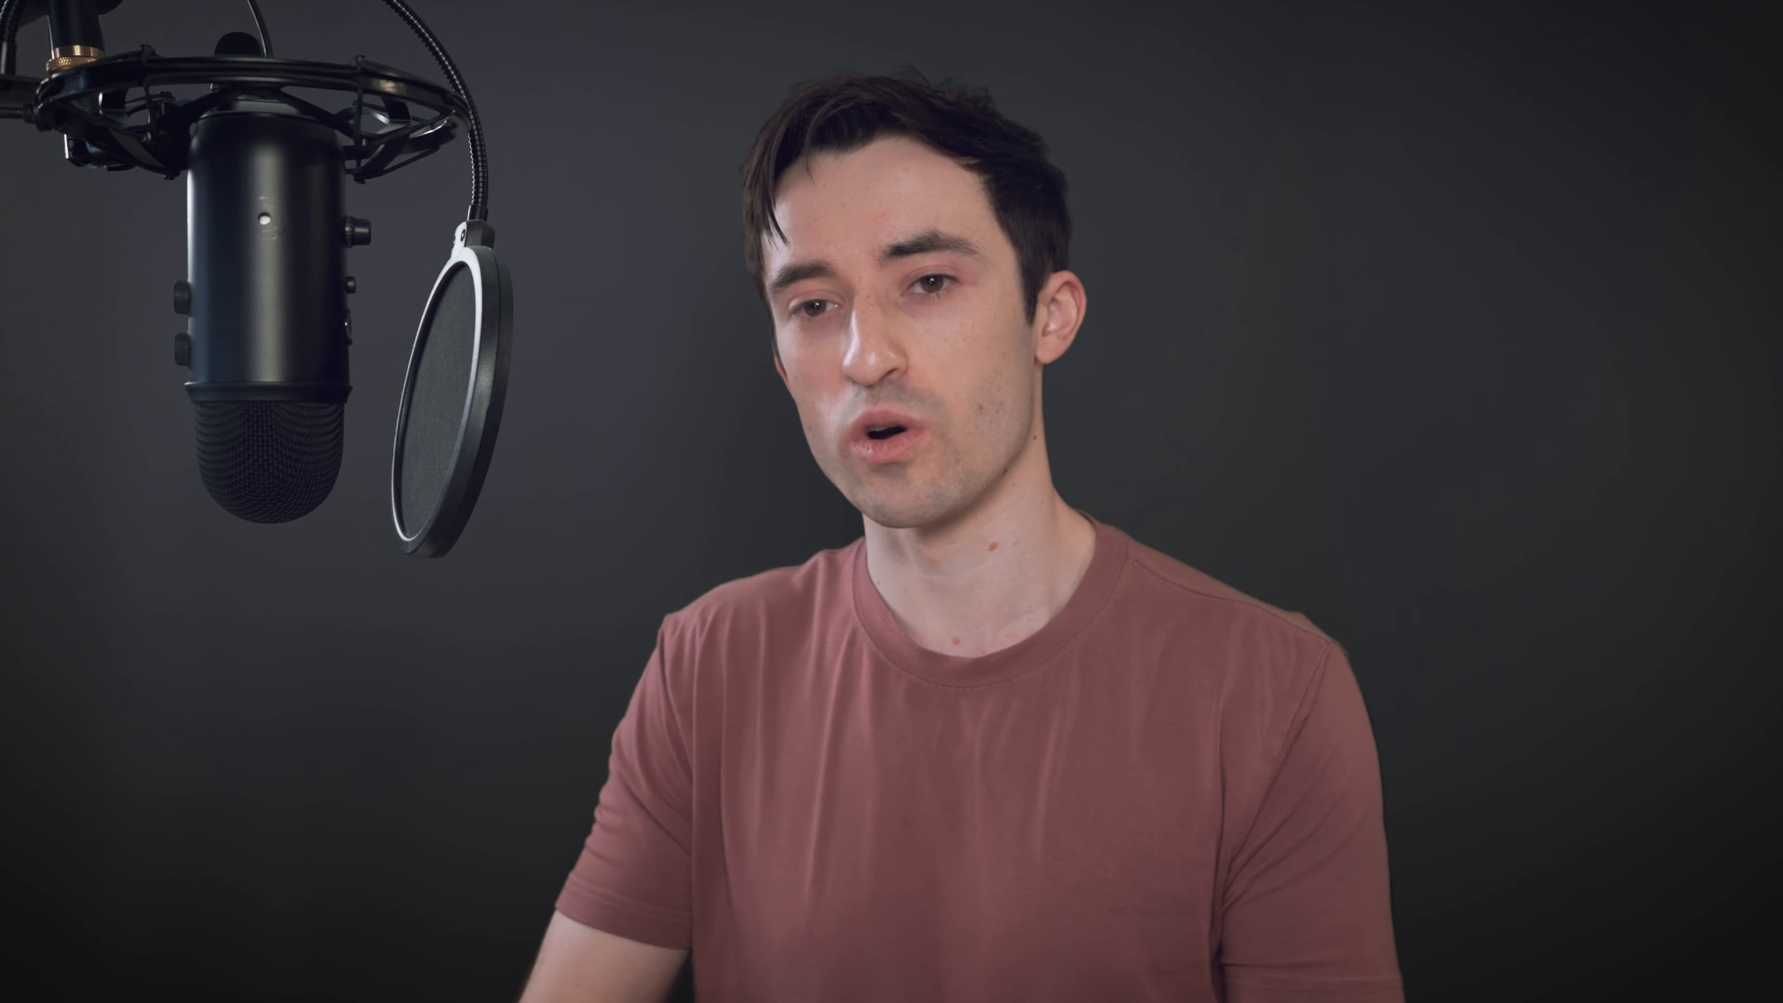